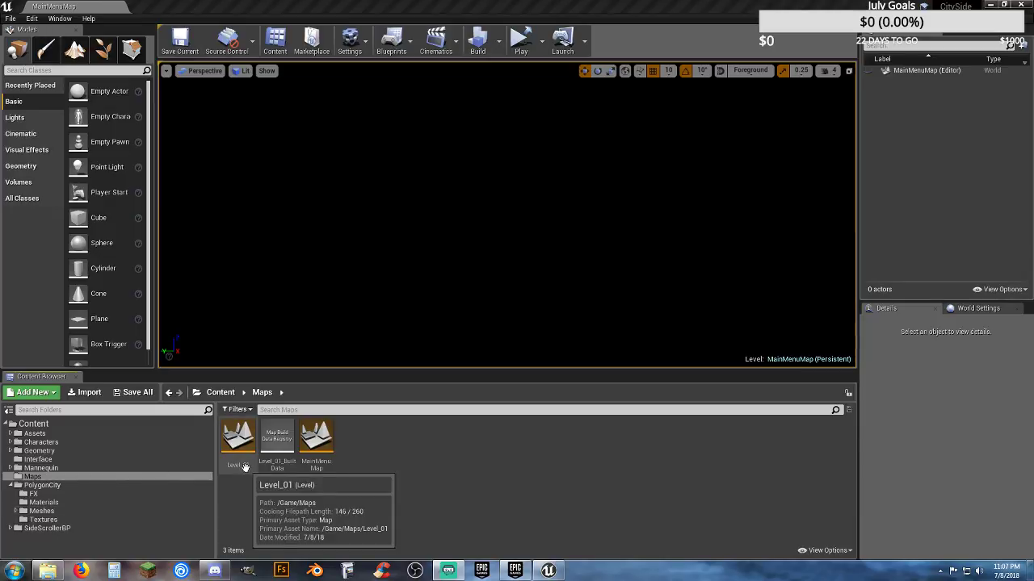
# - Launch the standalone game, start play from its main menu and test the character's running and jumping in both directions along the street
pyautogui.click(519, 38)
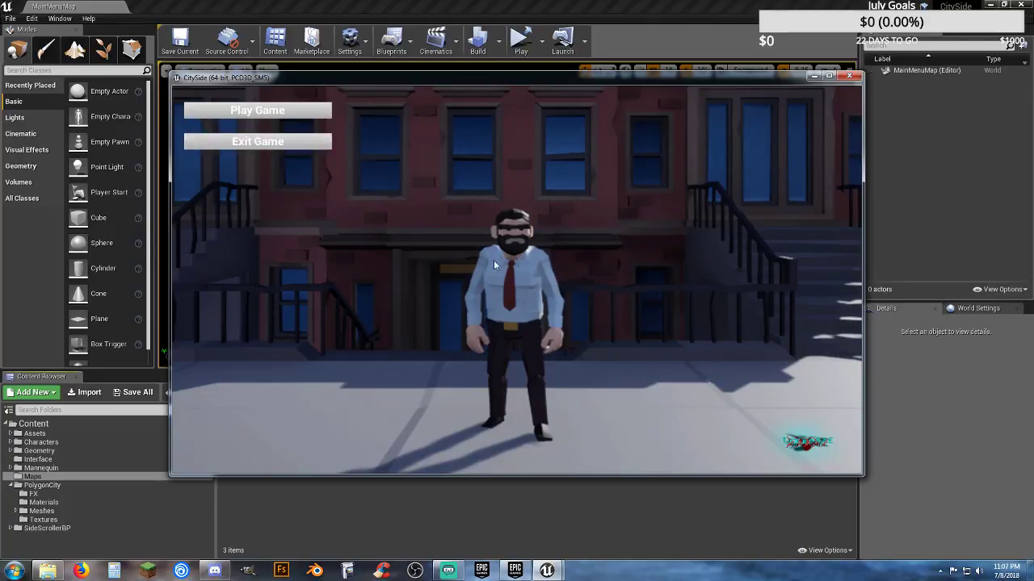
pyautogui.click(294, 113)
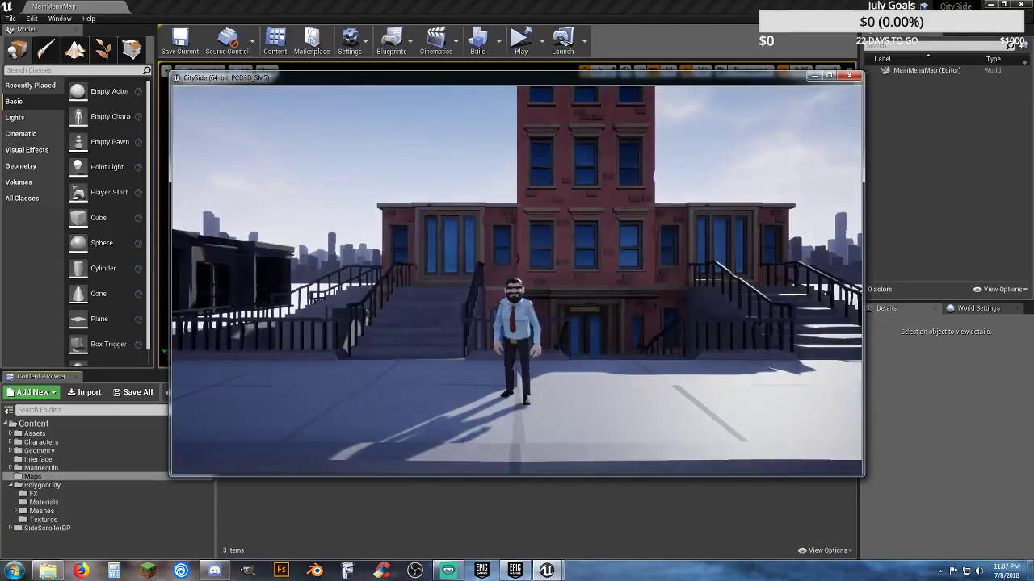
pyautogui.press('a')
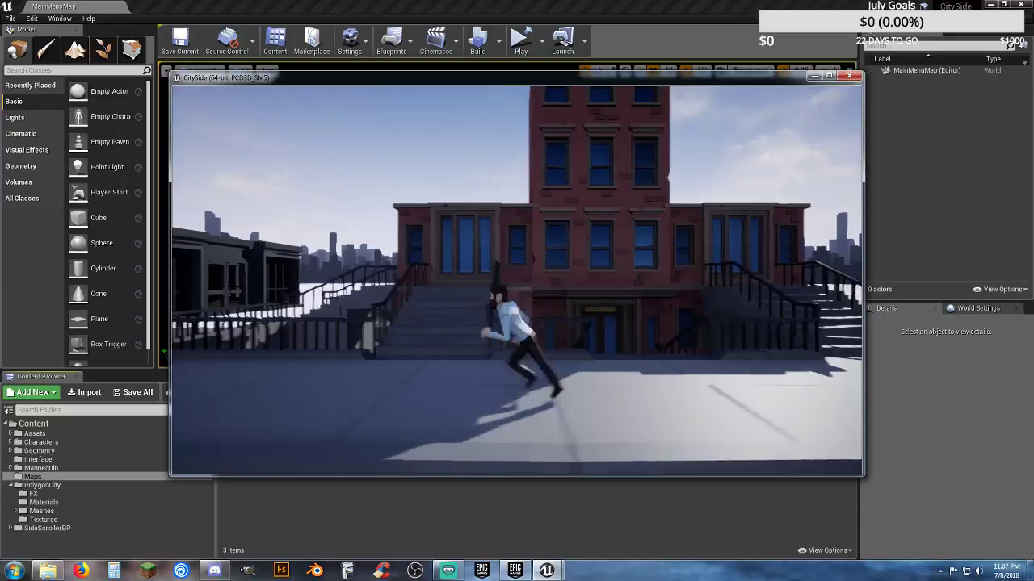
pyautogui.press('d')
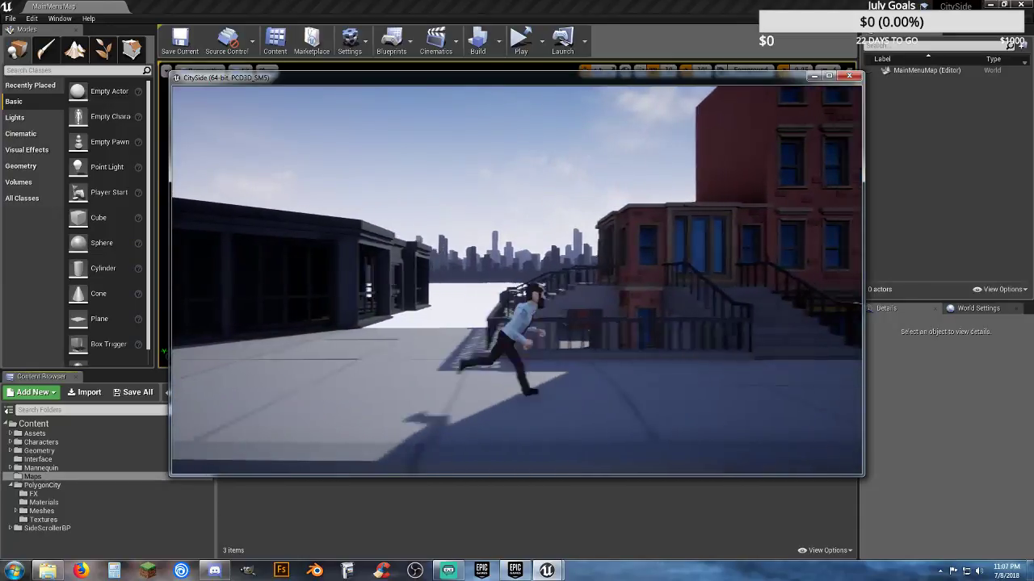
pyautogui.press('space')
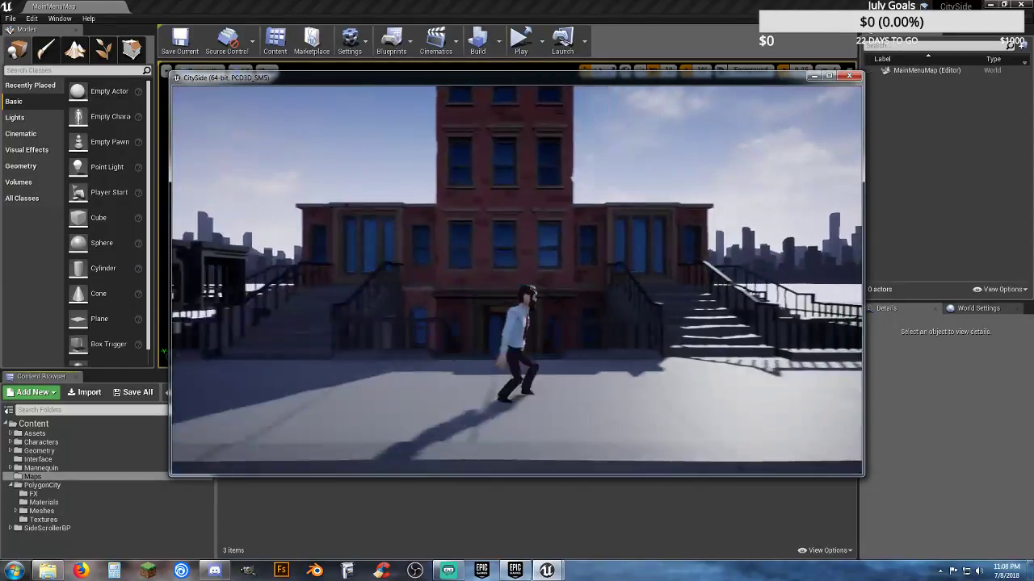
pyautogui.press('space')
pyautogui.press('space')
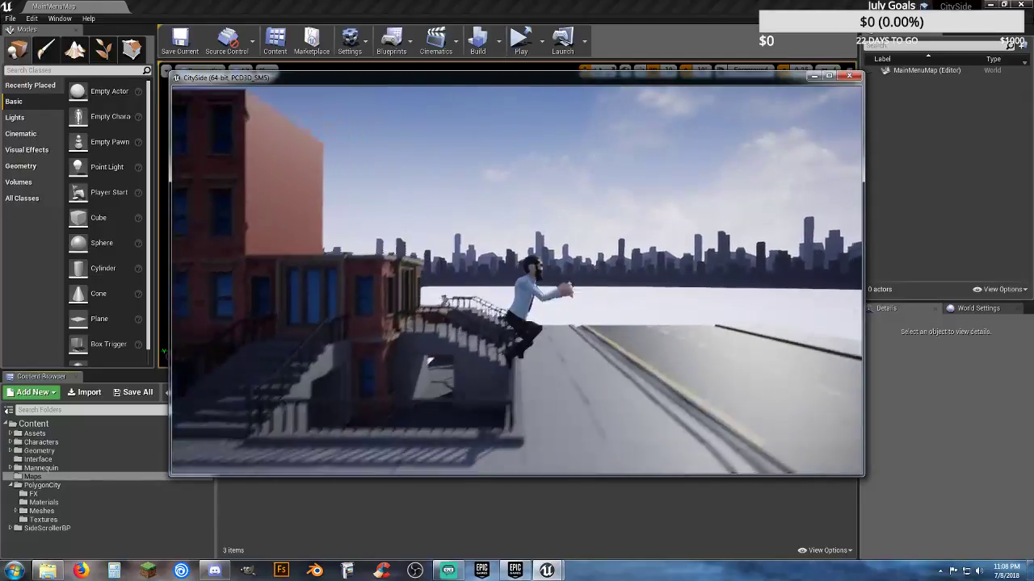
pyautogui.press('a')
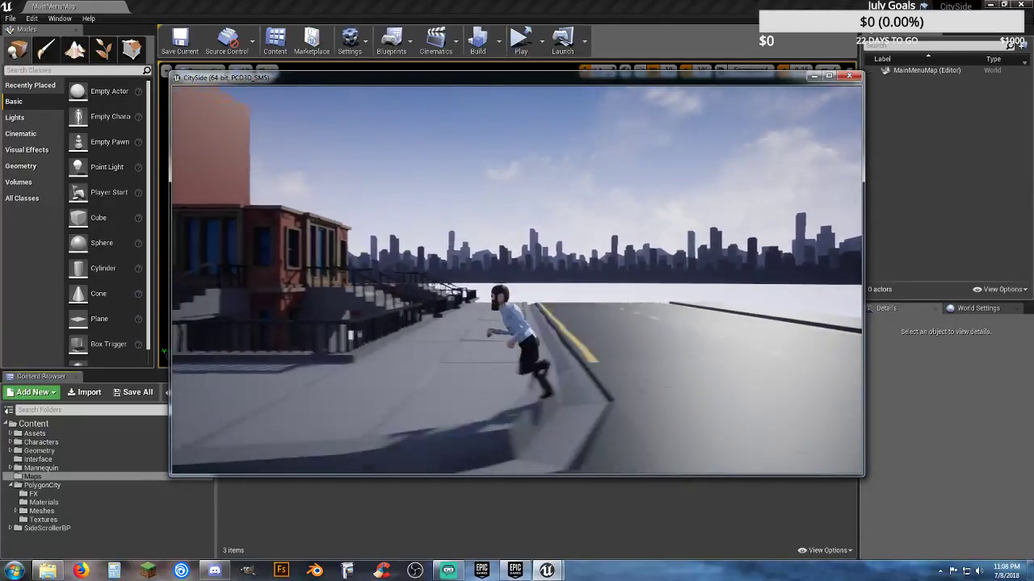
pyautogui.press('a')
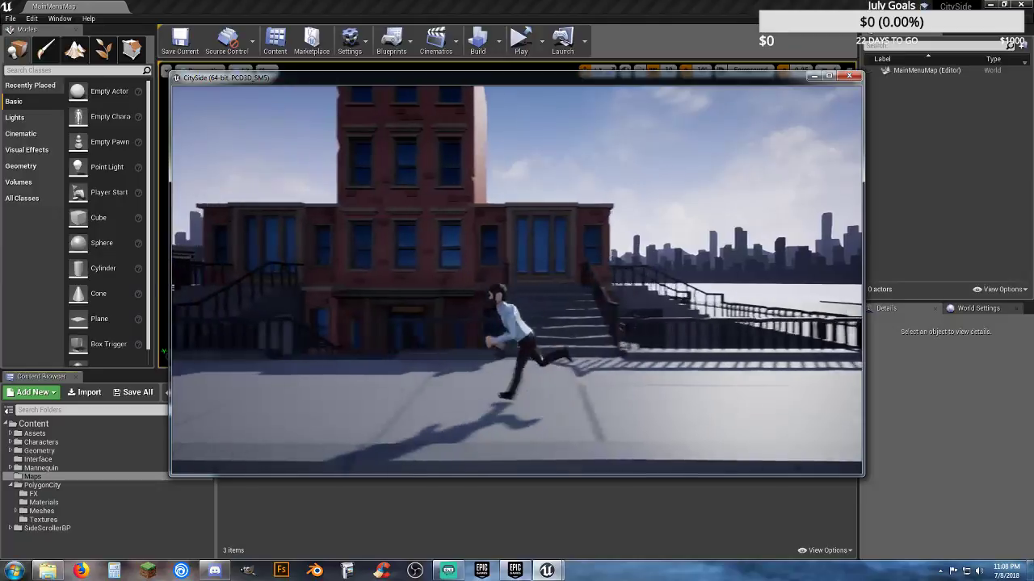
pyautogui.press('a')
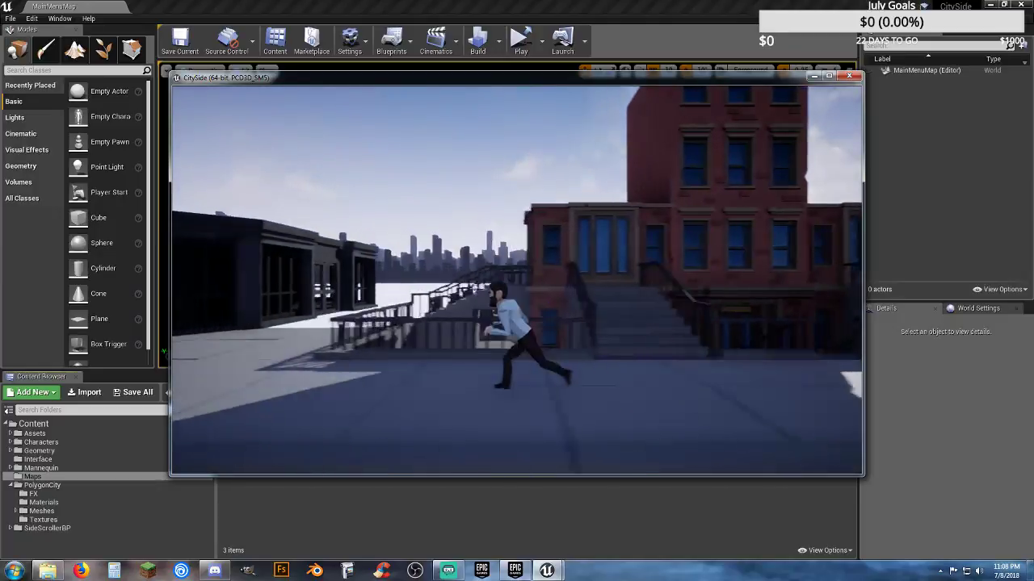
pyautogui.press('a')
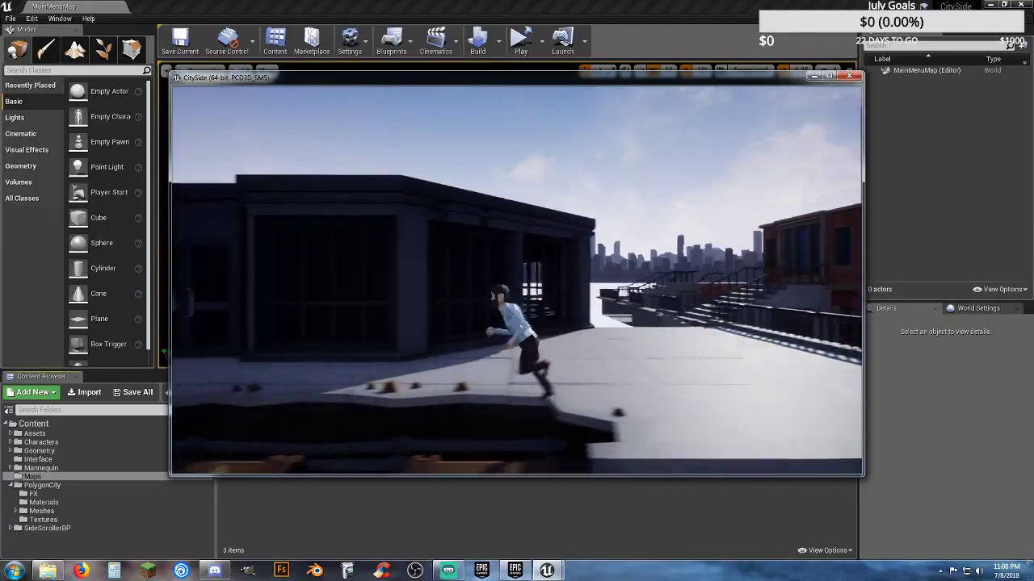
pyautogui.press('a')
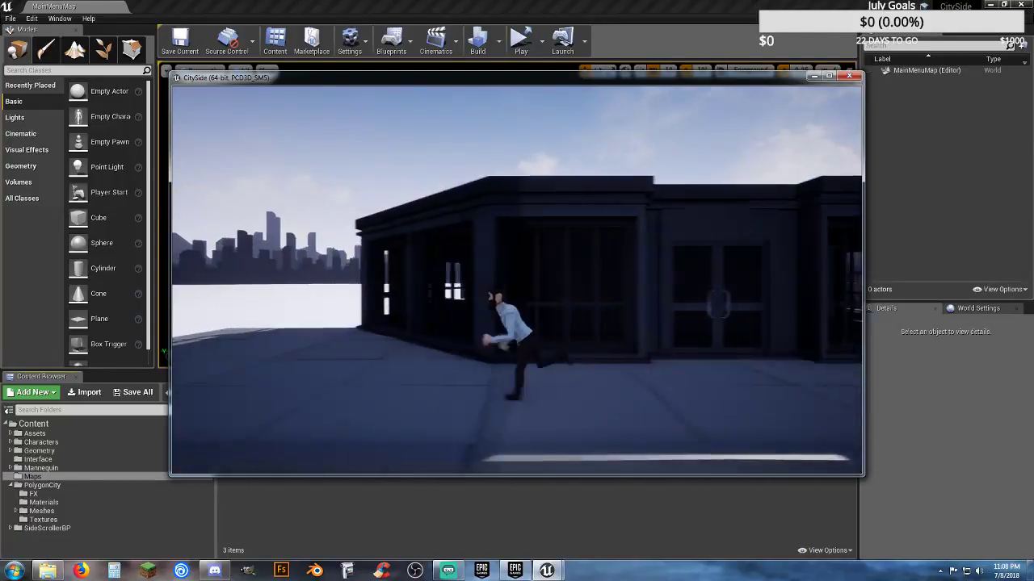
pyautogui.press('a')
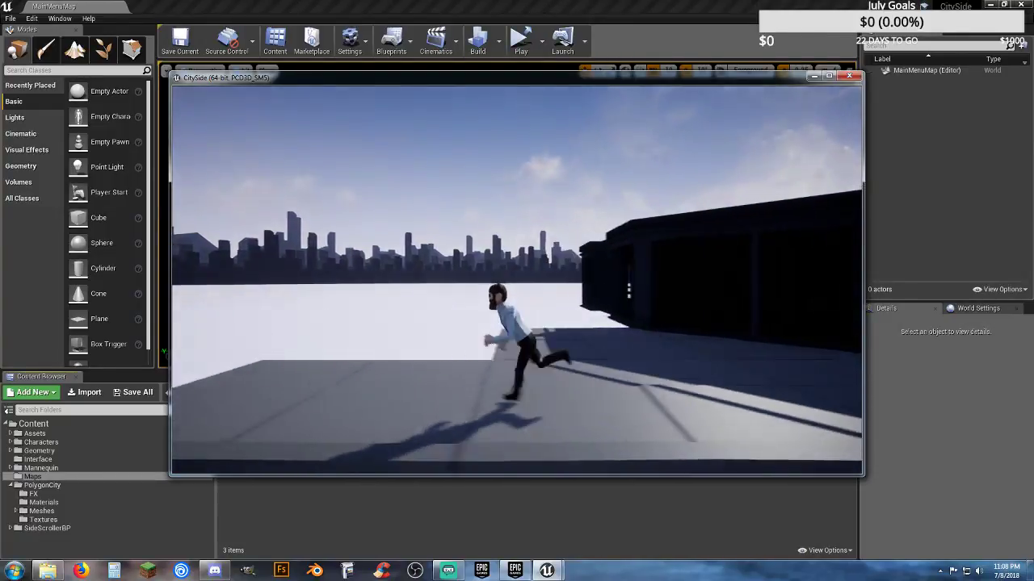
pyautogui.press('d')
# - Test the in-game pause menu by resuming once, then return to the main menu and exit the game
pyautogui.press('Escape')
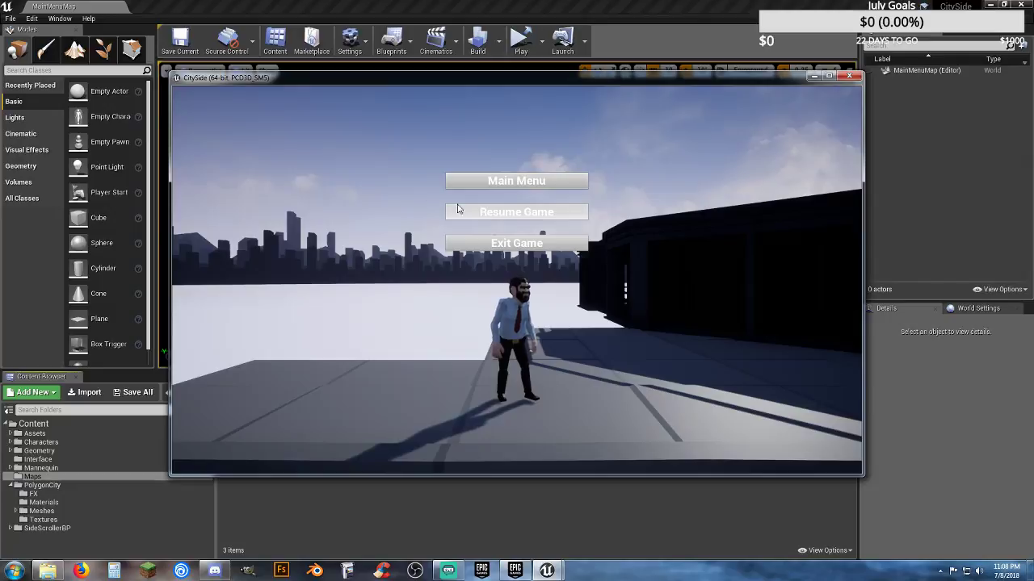
pyautogui.click(496, 214)
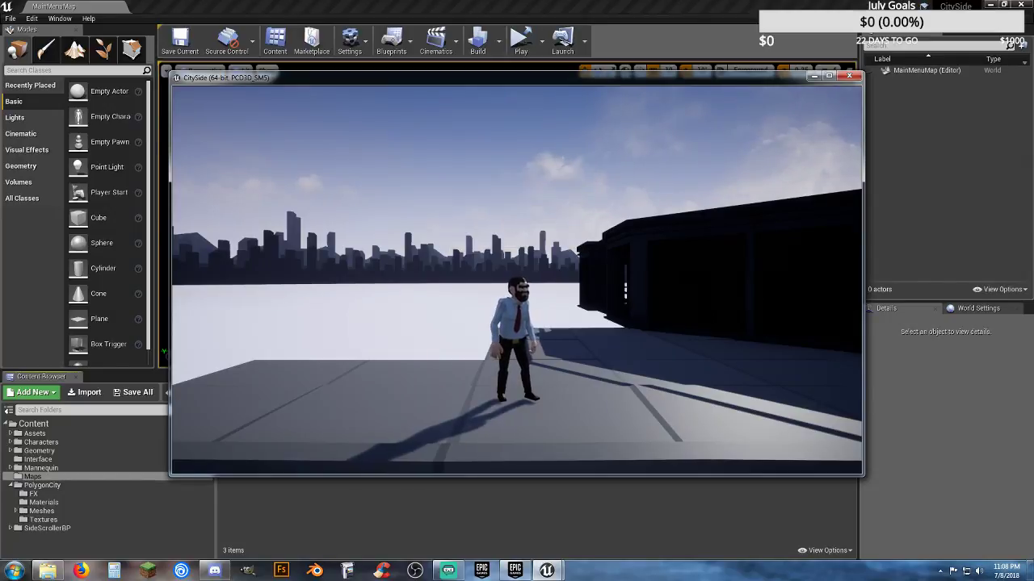
pyautogui.press('Escape')
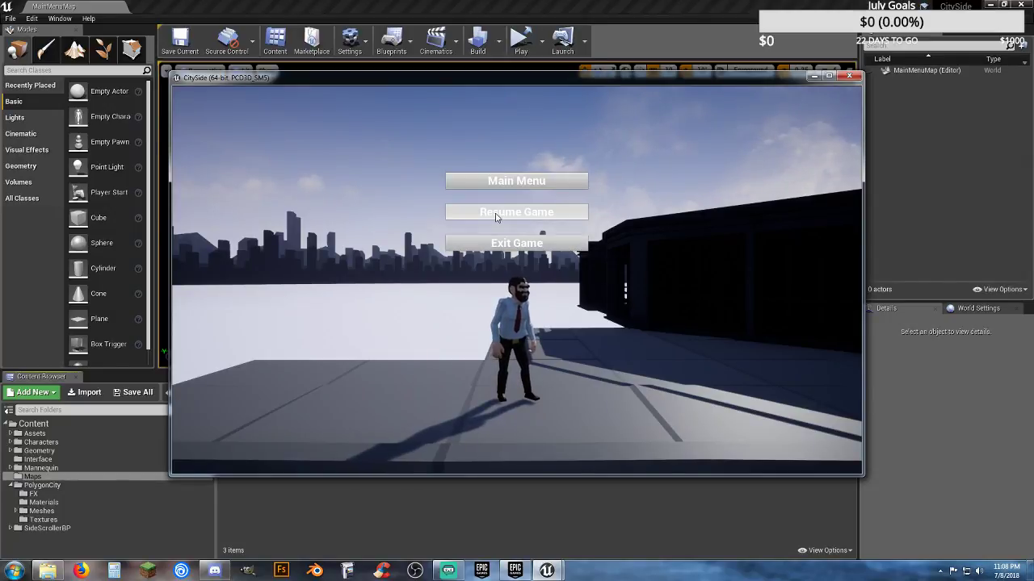
pyautogui.click(536, 178)
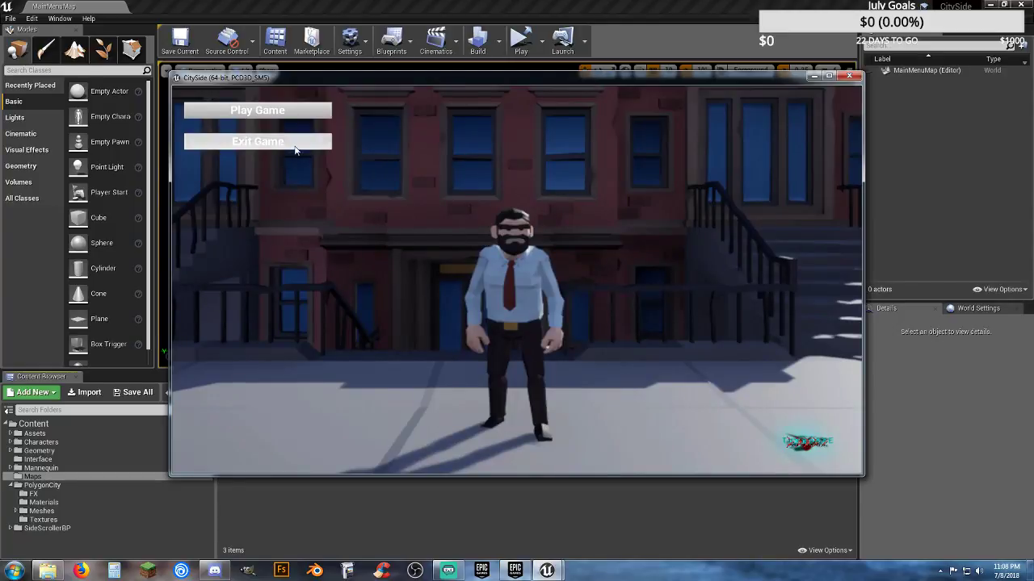
pyautogui.click(295, 150)
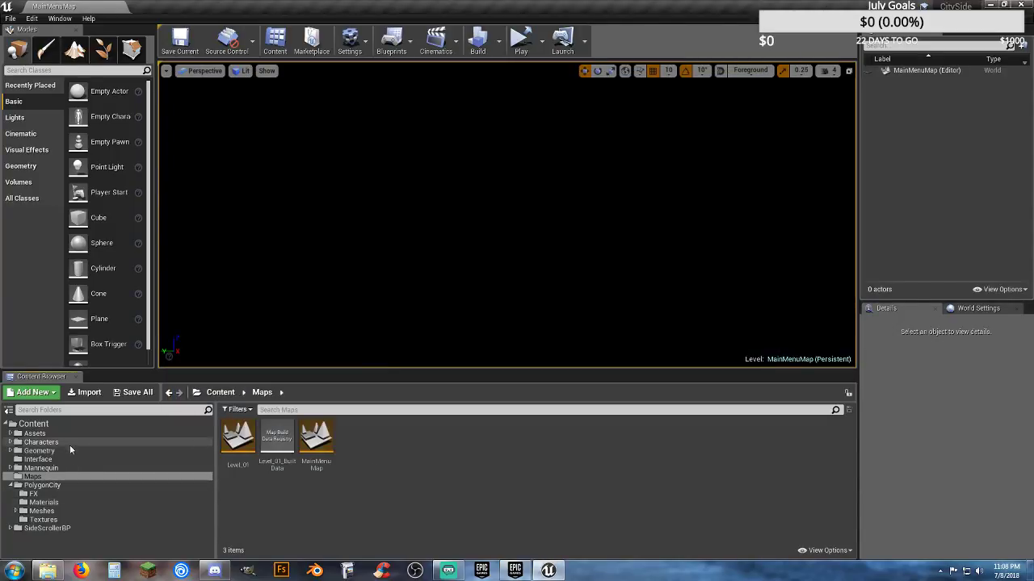
# - Open the streets_Cue sound cue from the Assets/Audio/Effects folder
pyautogui.doubleClick(34, 434)
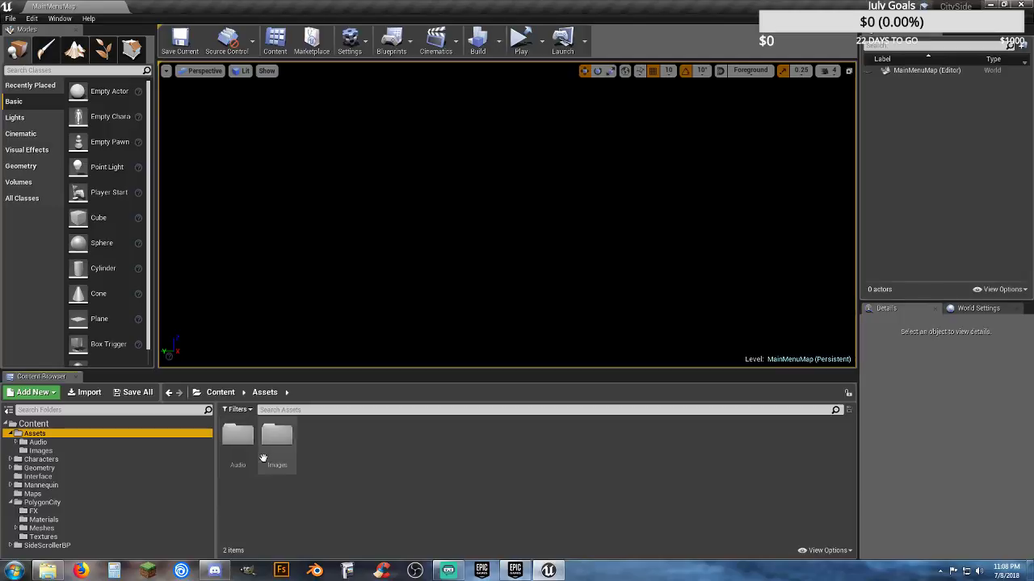
pyautogui.doubleClick(234, 450)
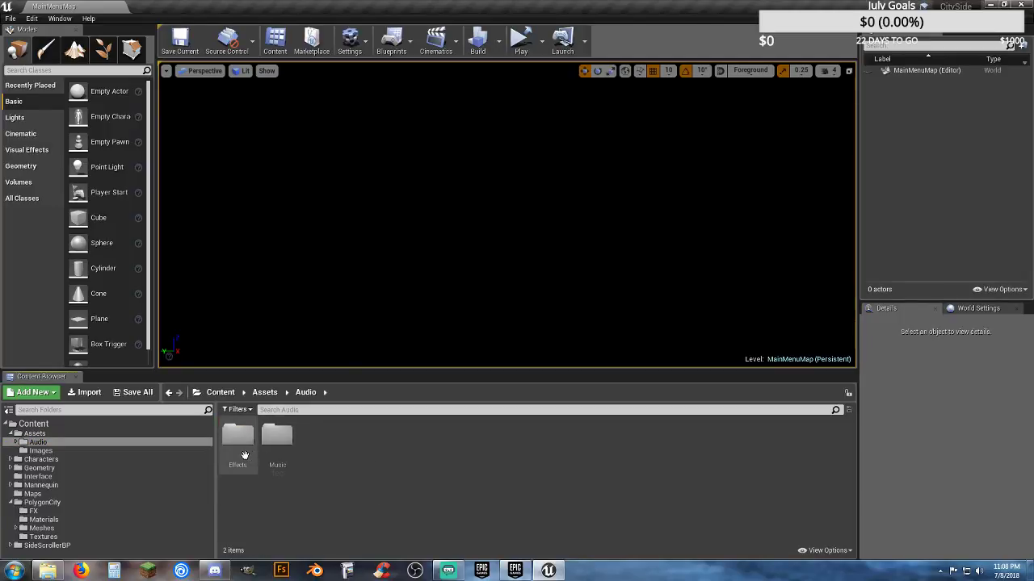
pyautogui.doubleClick(243, 455)
pyautogui.click(276, 467)
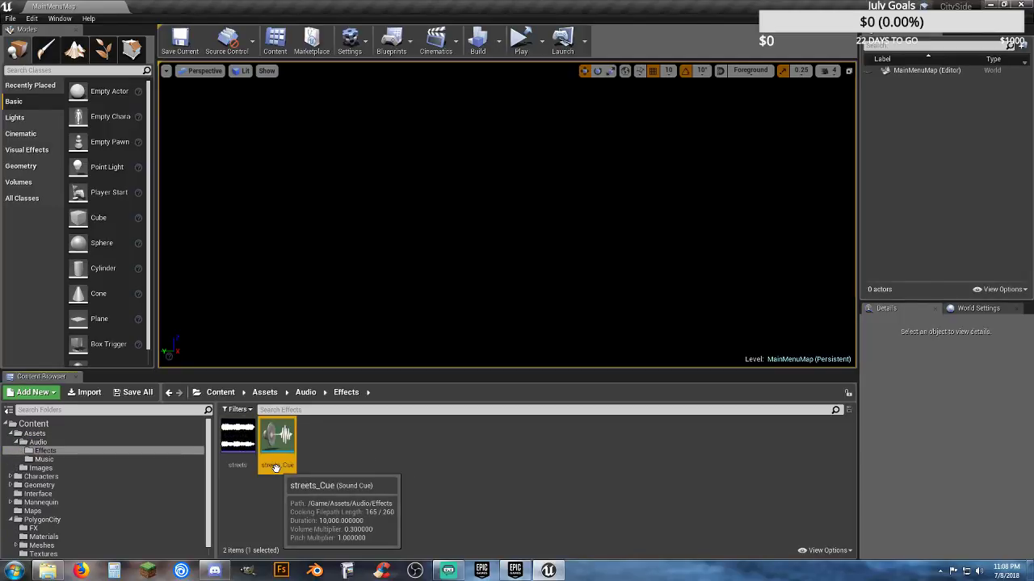
pyautogui.doubleClick(275, 468)
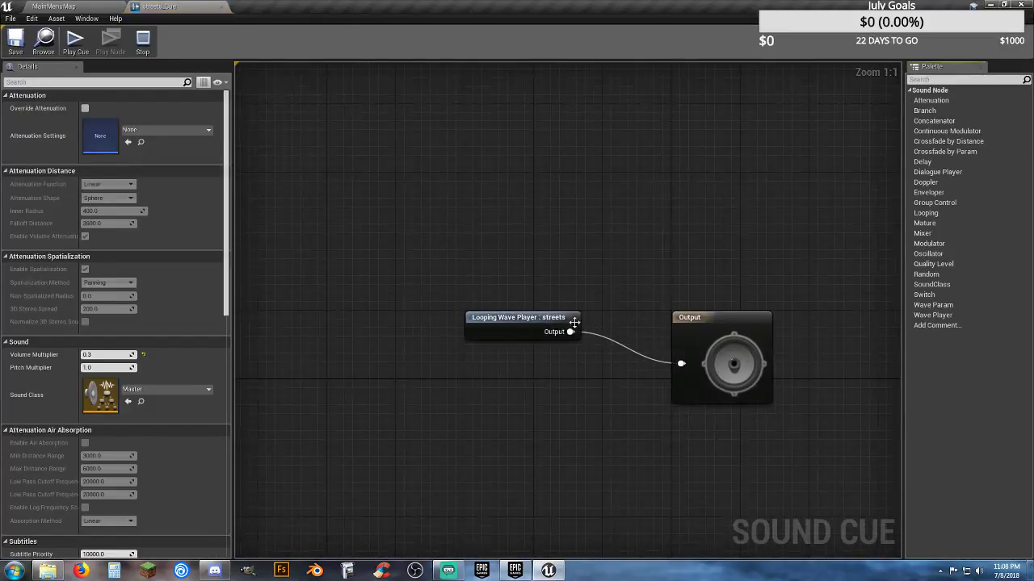
# - Set the streets_Cue Volume Multiplier to 0.1, then save and close the cue
pyautogui.click(691, 315)
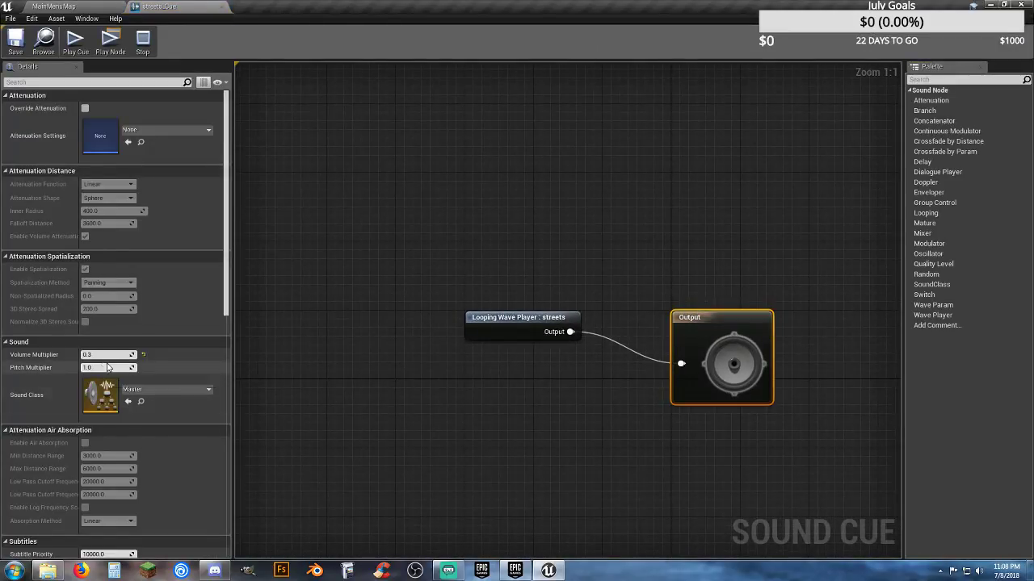
pyautogui.click(106, 356)
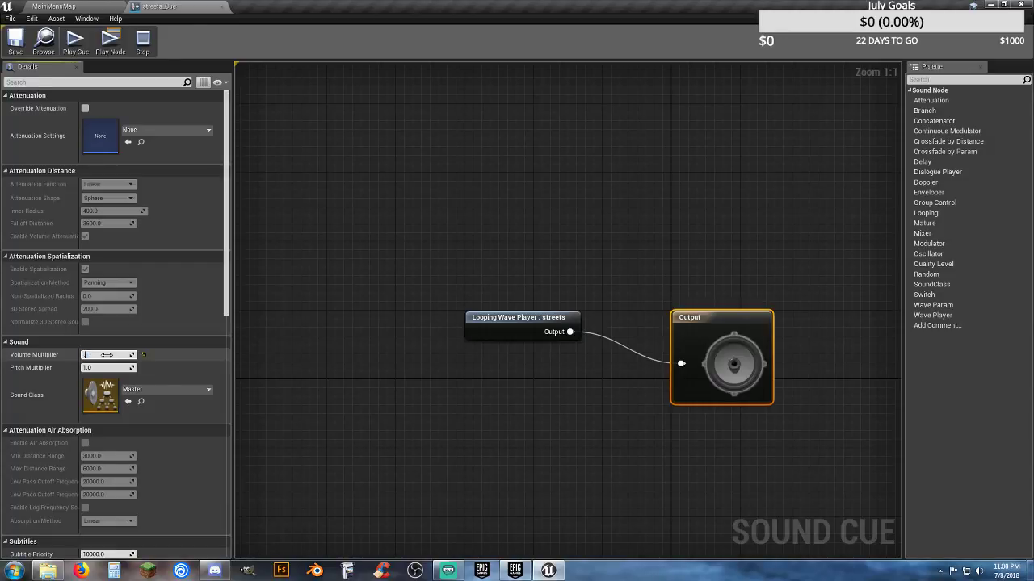
pyautogui.click(270, 381)
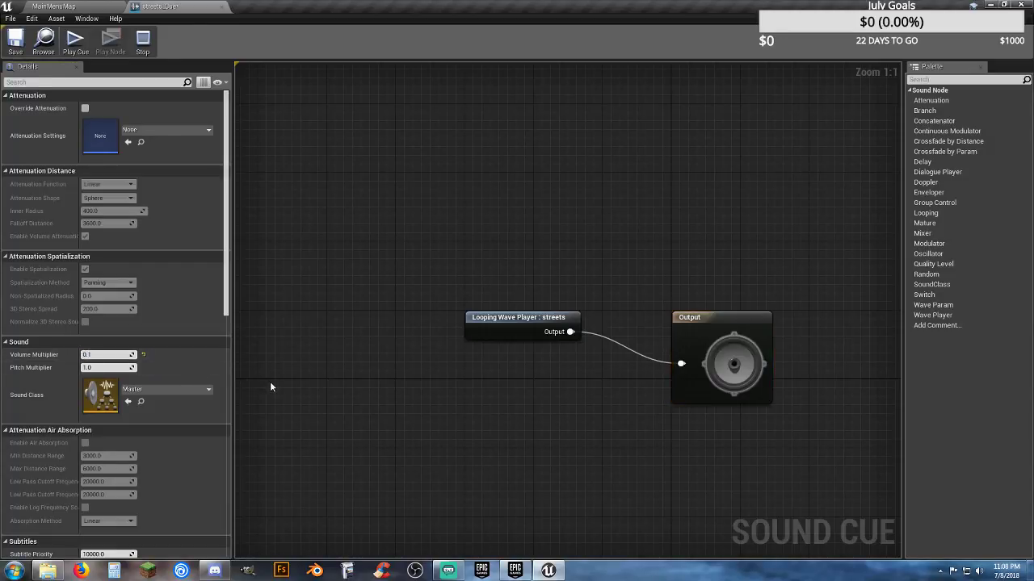
pyautogui.click(9, 51)
pyautogui.click(220, 7)
pyautogui.click(498, 491)
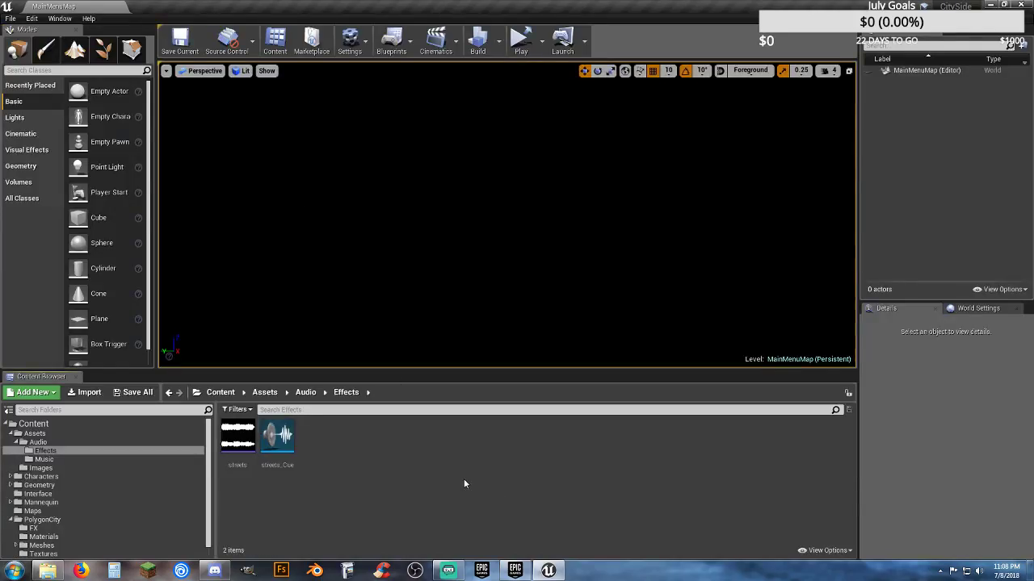
# - Open the Level_01 map and briefly test-play it in the selected viewport
pyautogui.click(40, 511)
pyautogui.doubleClick(238, 443)
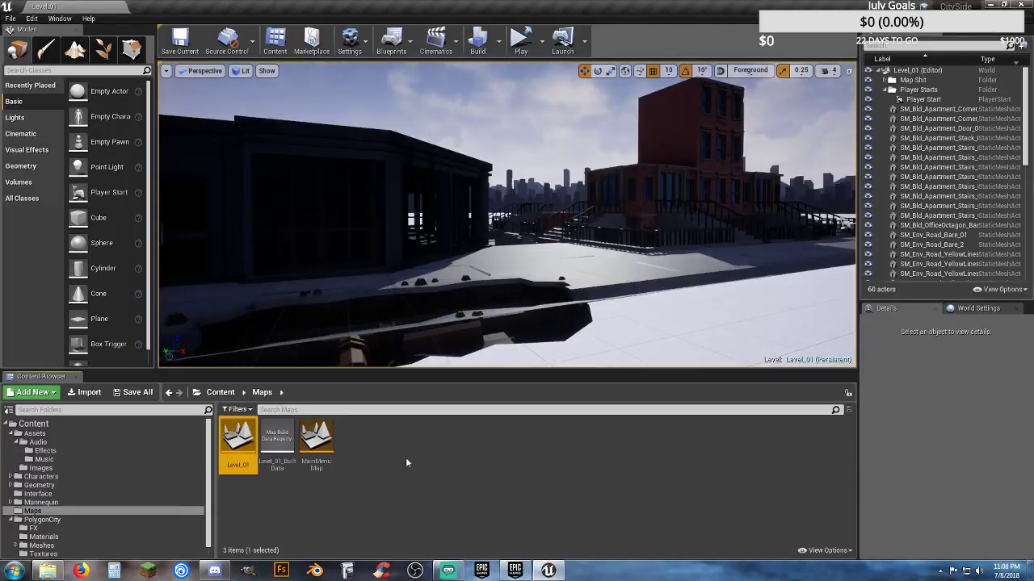
pyautogui.click(541, 40)
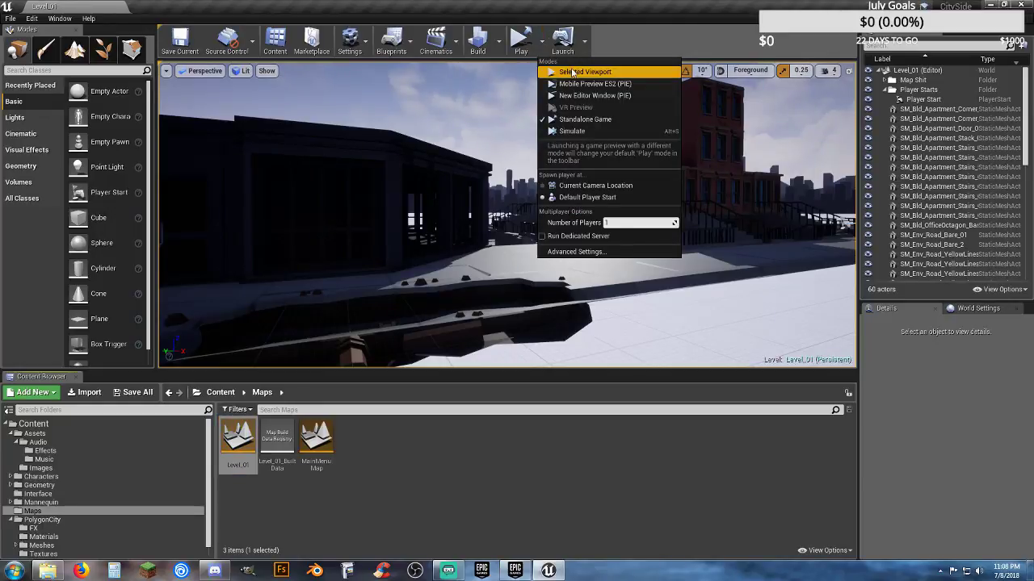
pyautogui.click(572, 71)
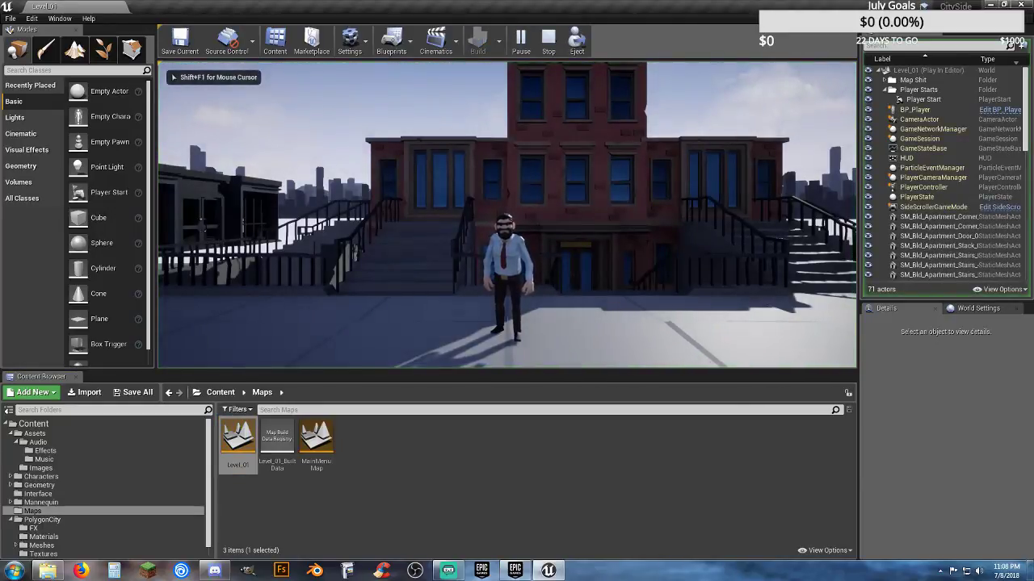
pyautogui.press('d')
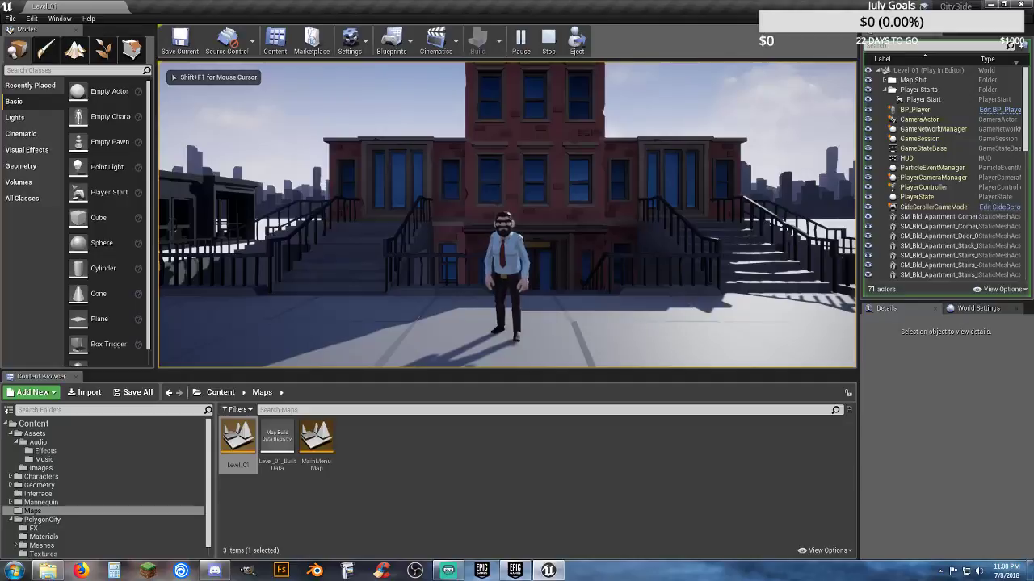
pyautogui.press('Escape')
# - Duplicate the side street's 20 road, sidewalk and corner pieces beside the apartment and move the copy to the sidewalk's end past the octagonal office
pyautogui.moveTo(501, 270); pyautogui.dragTo(347, 230, button='right')
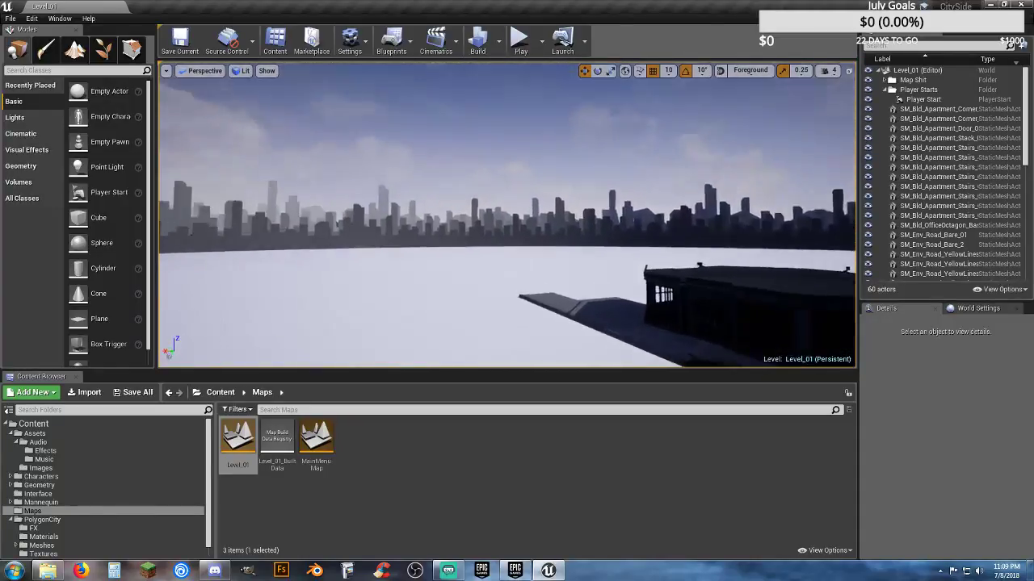
pyautogui.moveTo(489, 238)
pyautogui.mouseDown(button='right')
pyautogui.moveTo(573, 243)
pyautogui.moveTo(484, 255)
pyautogui.mouseUp(button='right')
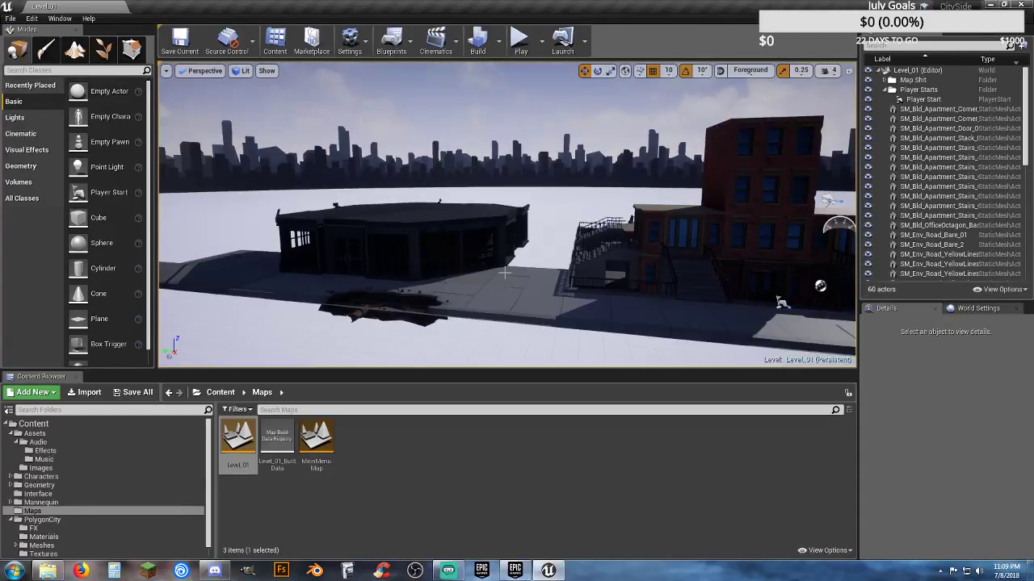
pyautogui.moveTo(504, 273)
pyautogui.mouseDown(button='right')
pyautogui.moveTo(436, 267)
pyautogui.moveTo(501, 303)
pyautogui.moveTo(521, 273)
pyautogui.moveTo(484, 273)
pyautogui.moveTo(533, 271)
pyautogui.moveTo(488, 266)
pyautogui.moveTo(540, 267)
pyautogui.moveTo(508, 266)
pyautogui.moveTo(505, 278)
pyautogui.moveTo(496, 270)
pyautogui.mouseUp(button='right')
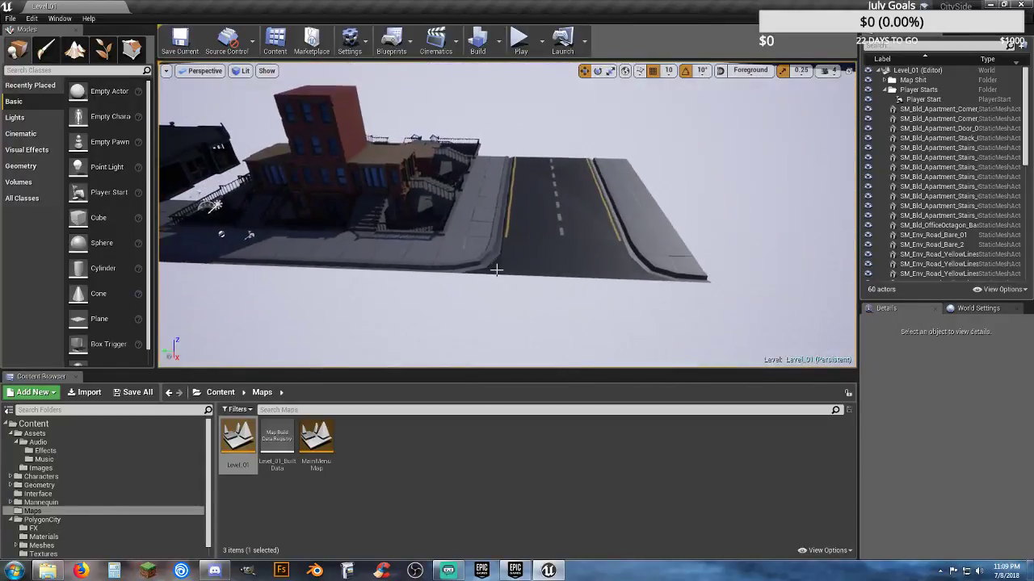
pyautogui.click(461, 251)
pyautogui.moveTo(354, 244)
pyautogui.mouseDown(button='right')
pyautogui.moveTo(279, 228)
pyautogui.moveTo(287, 220)
pyautogui.moveTo(352, 243)
pyautogui.mouseUp(button='right')
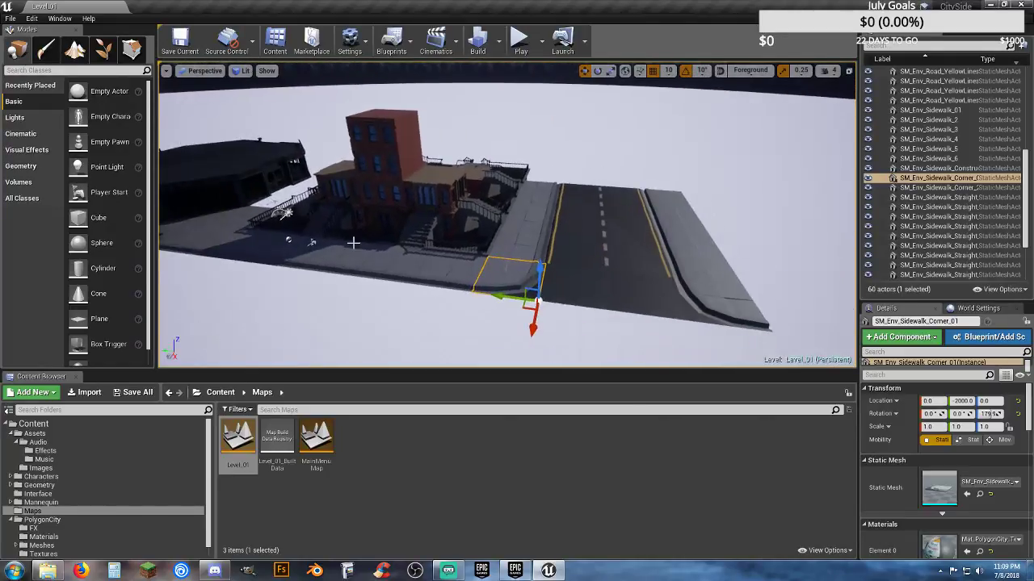
pyautogui.keyDown('ctrl'); pyautogui.click(518, 244); pyautogui.keyUp('ctrl')
pyautogui.keyDown('ctrl'); pyautogui.click(527, 216); pyautogui.keyUp('ctrl')
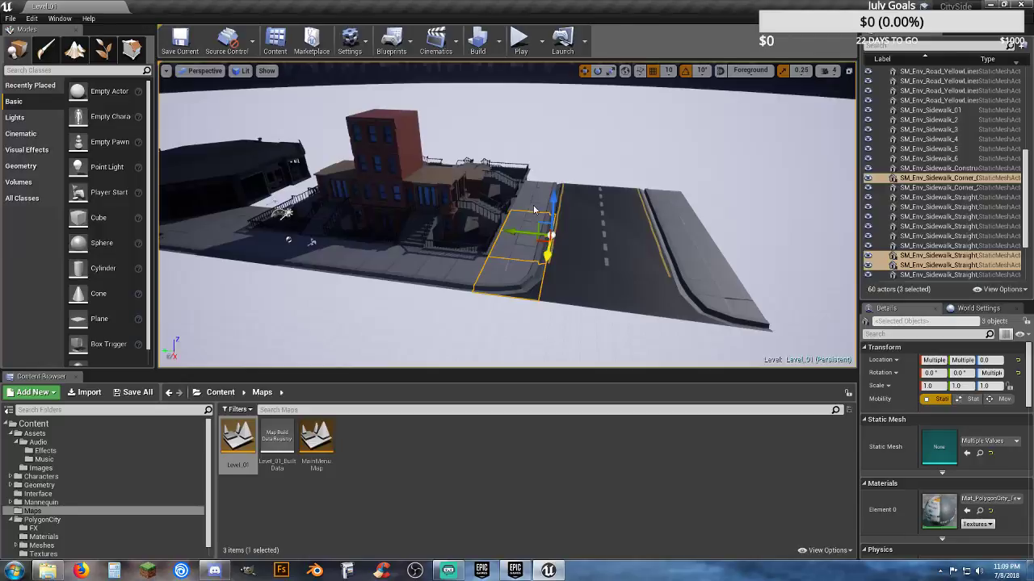
pyautogui.keyDown('ctrl'); pyautogui.click(534, 210); pyautogui.keyUp('ctrl')
pyautogui.keyDown('ctrl'); pyautogui.click(536, 190); pyautogui.keyUp('ctrl')
pyautogui.keyDown('ctrl'); pyautogui.click(586, 195); pyautogui.keyUp('ctrl')
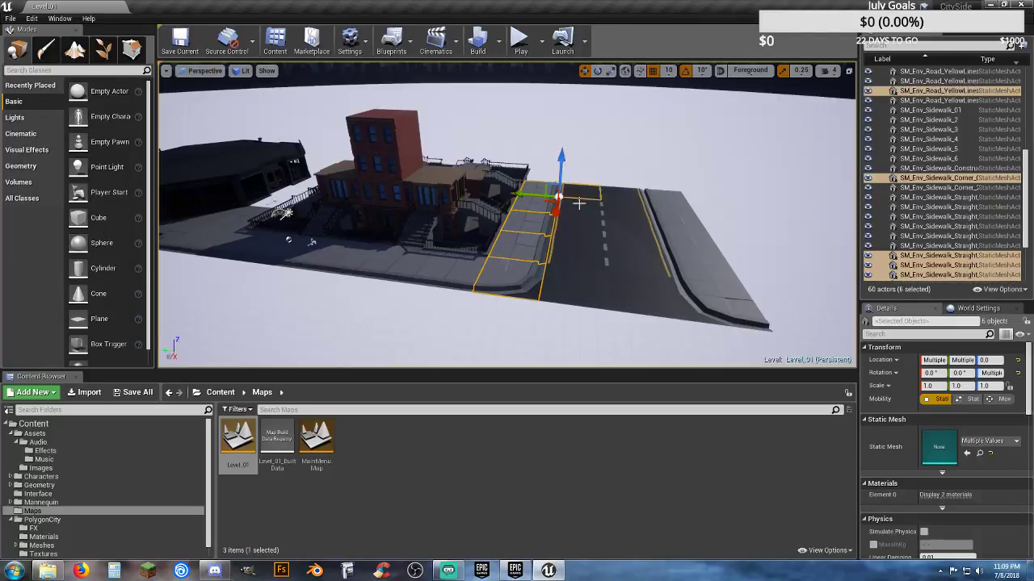
pyautogui.keyDown('ctrl'); pyautogui.click(579, 208); pyautogui.keyUp('ctrl')
pyautogui.keyDown('ctrl'); pyautogui.click(579, 227); pyautogui.keyUp('ctrl')
pyautogui.keyDown('ctrl'); pyautogui.click(571, 272); pyautogui.keyUp('ctrl')
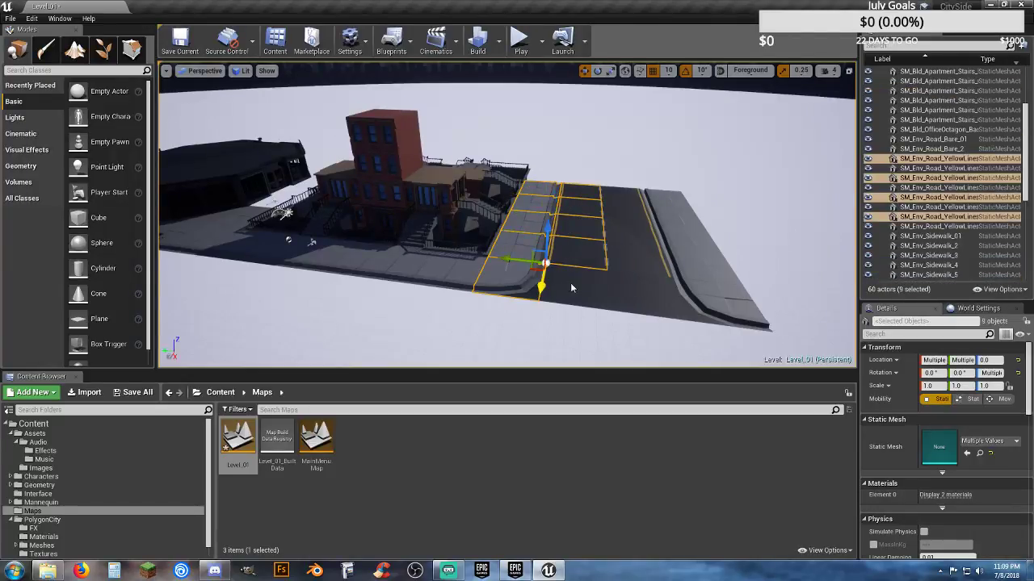
pyautogui.keyDown('ctrl'); pyautogui.click(630, 290); pyautogui.keyUp('ctrl')
pyautogui.keyDown('ctrl'); pyautogui.click(631, 266); pyautogui.keyUp('ctrl')
pyautogui.keyDown('ctrl'); pyautogui.click(628, 237); pyautogui.keyUp('ctrl')
pyautogui.keyDown('ctrl'); pyautogui.click(627, 226); pyautogui.keyUp('ctrl')
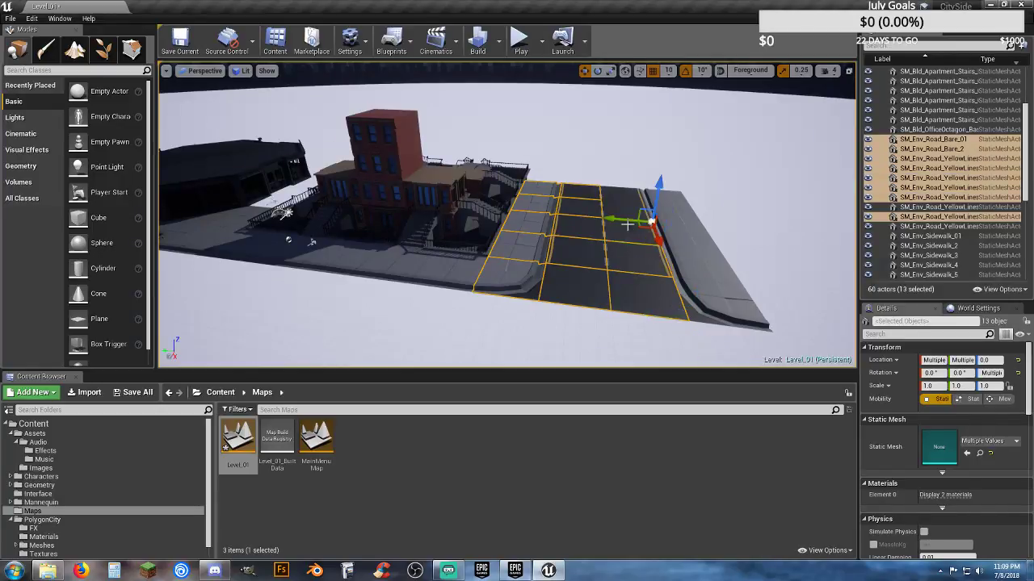
pyautogui.keyDown('ctrl'); pyautogui.click(628, 213); pyautogui.keyUp('ctrl')
pyautogui.keyDown('ctrl'); pyautogui.click(655, 194); pyautogui.keyUp('ctrl')
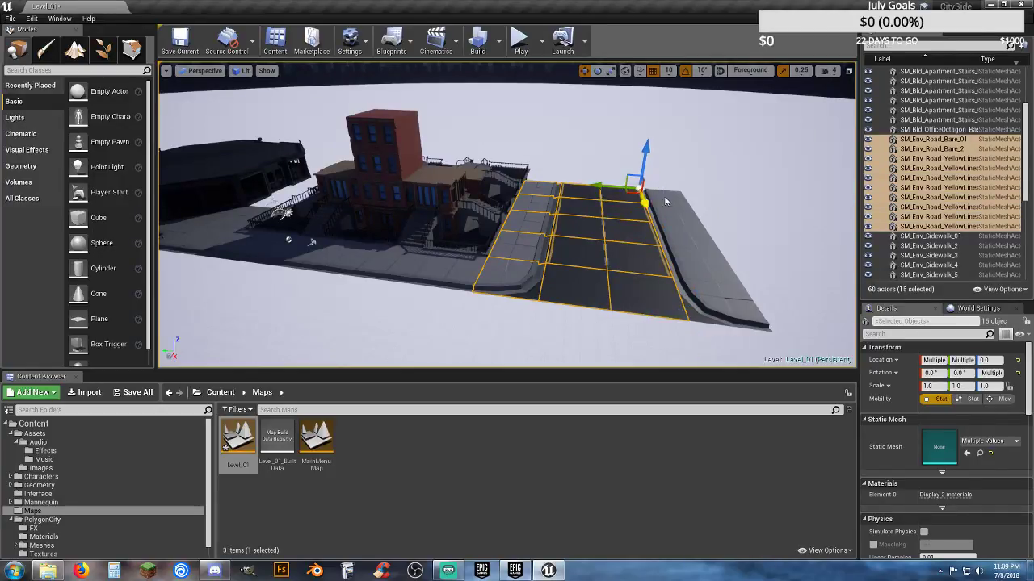
pyautogui.keyDown('ctrl'); pyautogui.click(667, 204); pyautogui.keyUp('ctrl')
pyautogui.keyDown('ctrl'); pyautogui.click(674, 217); pyautogui.keyUp('ctrl')
pyautogui.keyDown('ctrl'); pyautogui.click(686, 240); pyautogui.keyUp('ctrl')
pyautogui.keyDown('ctrl'); pyautogui.click(660, 245); pyautogui.keyUp('ctrl')
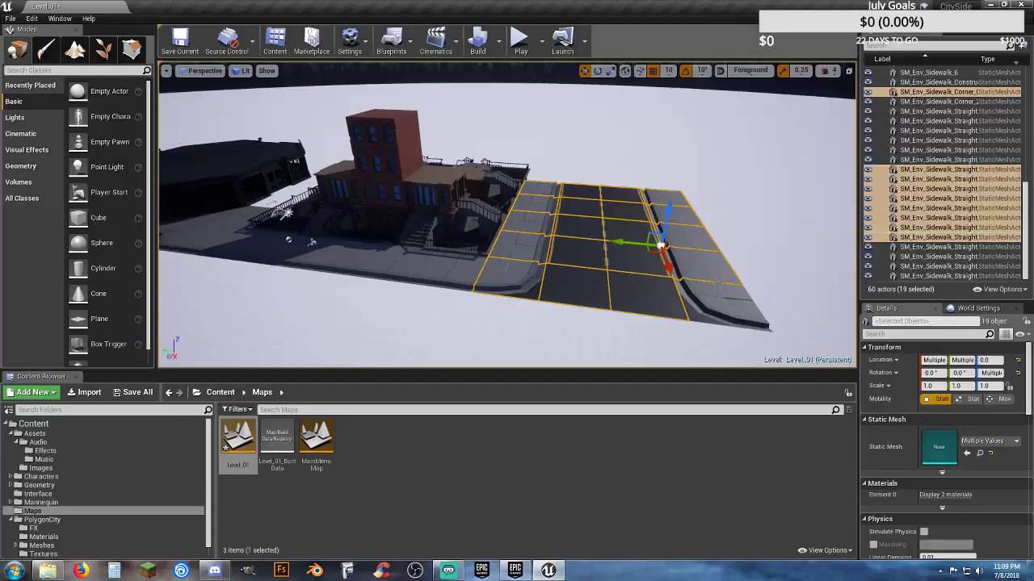
pyautogui.keyDown('ctrl'); pyautogui.click(721, 301); pyautogui.keyUp('ctrl')
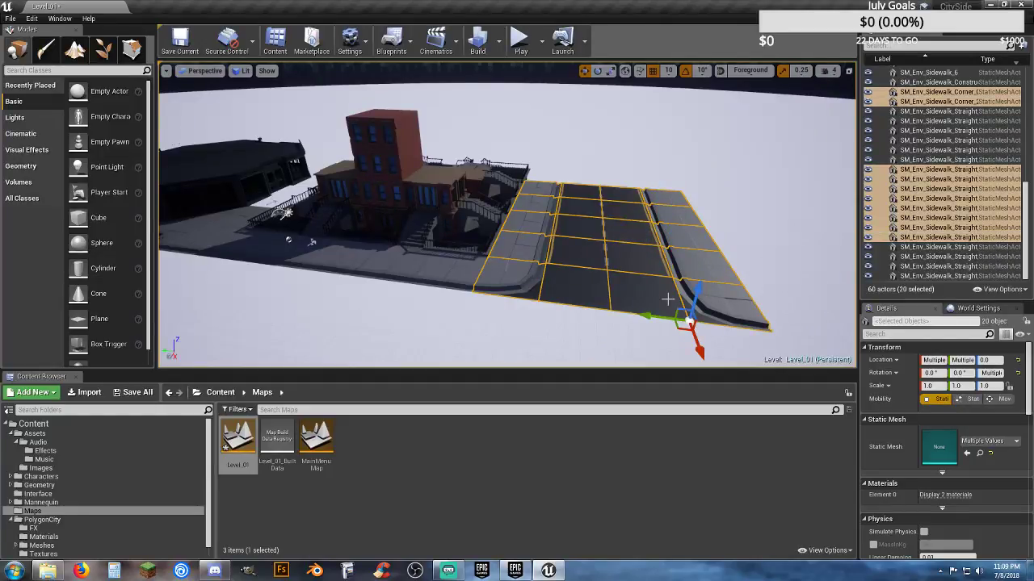
pyautogui.hotkey('ctrl', 'w')
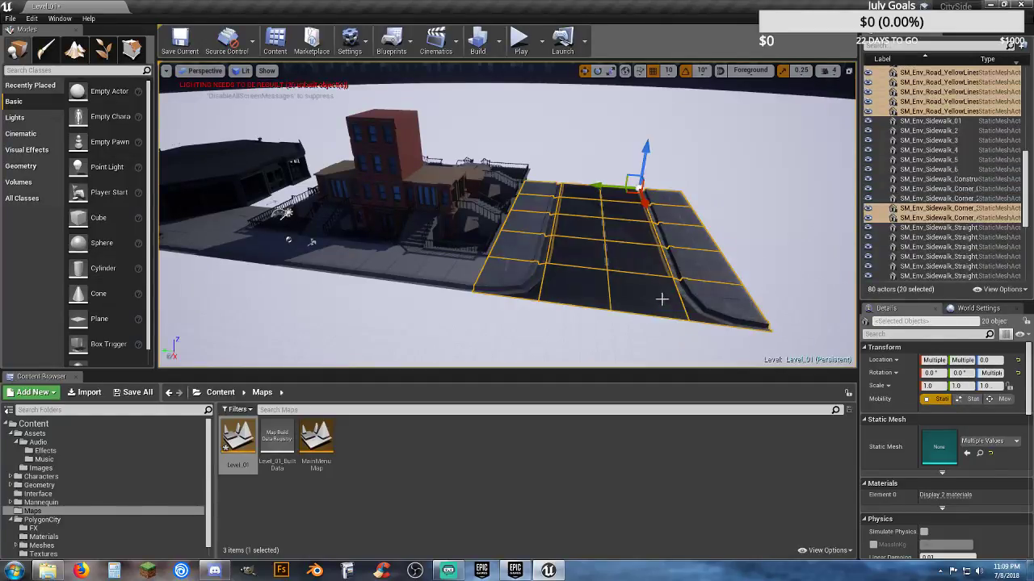
pyautogui.moveTo(601, 184); pyautogui.dragTo(191, 158)
pyautogui.moveTo(300, 198); pyautogui.dragTo(145, 138, button='right')
pyautogui.press('w')
pyautogui.moveTo(507, 215); pyautogui.dragTo(387, 240, button='right')
pyautogui.moveTo(456, 194); pyautogui.dragTo(377, 177, button='right')
pyautogui.moveTo(589, 145); pyautogui.dragTo(437, 146)
pyautogui.moveTo(483, 213); pyautogui.dragTo(560, 264, button='right')
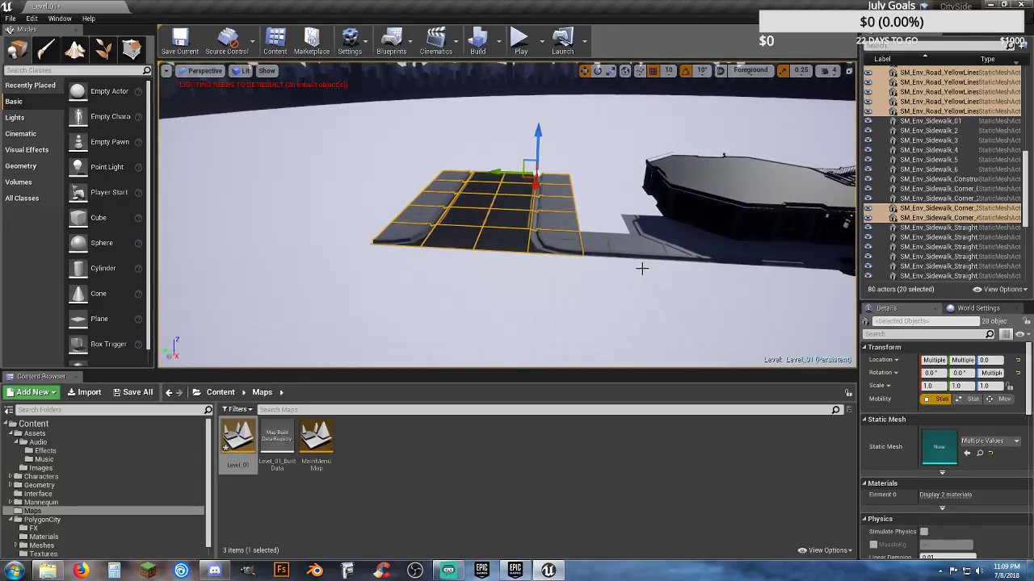
# - Duplicate the four straight sidewalk pieces in front of the octagonal office and align the copy with the outer corner of the copied street
pyautogui.moveTo(642, 268); pyautogui.dragTo(630, 270, button='right')
pyautogui.click(565, 240)
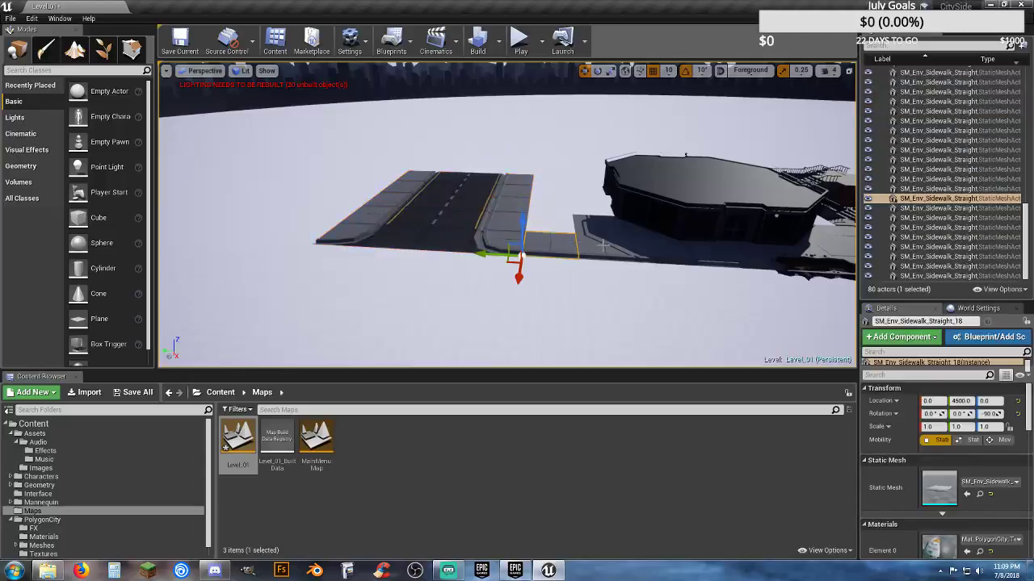
pyautogui.keyDown('ctrl'); pyautogui.click(604, 246); pyautogui.keyUp('ctrl')
pyautogui.keyDown('ctrl'); pyautogui.click(682, 252); pyautogui.keyUp('ctrl')
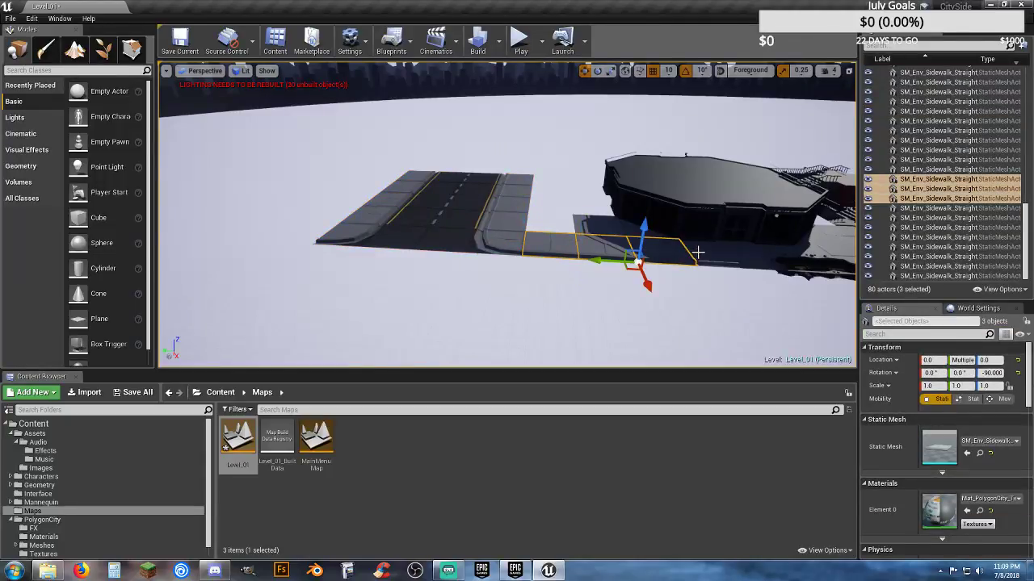
pyautogui.keyDown('ctrl'); pyautogui.click(696, 253); pyautogui.keyUp('ctrl')
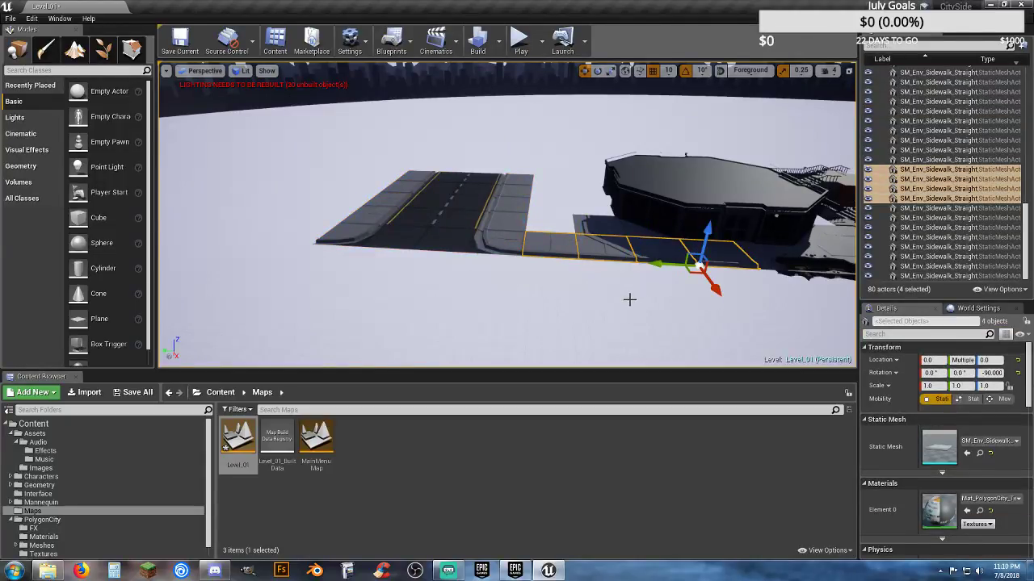
pyautogui.hotkey('ctrl', 'w')
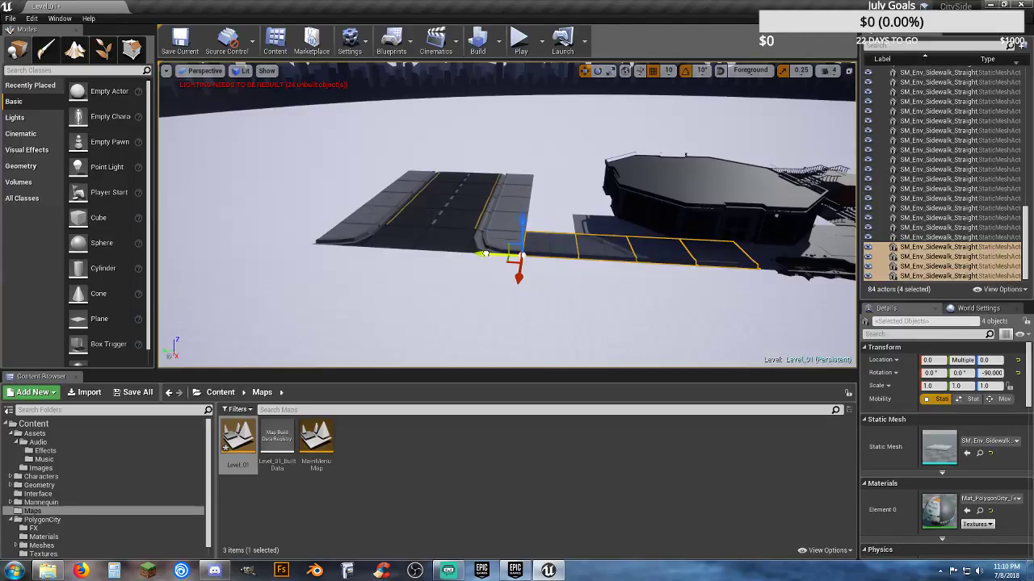
pyautogui.moveTo(484, 254); pyautogui.dragTo(93, 228)
pyautogui.moveTo(307, 249); pyautogui.dragTo(242, 246, button='right')
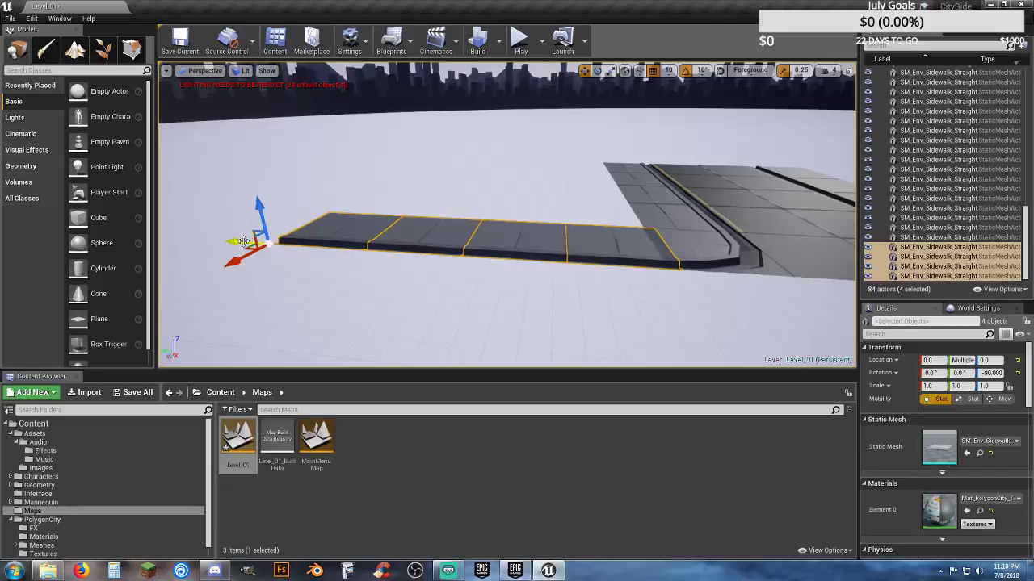
pyautogui.moveTo(239, 242); pyautogui.dragTo(230, 241)
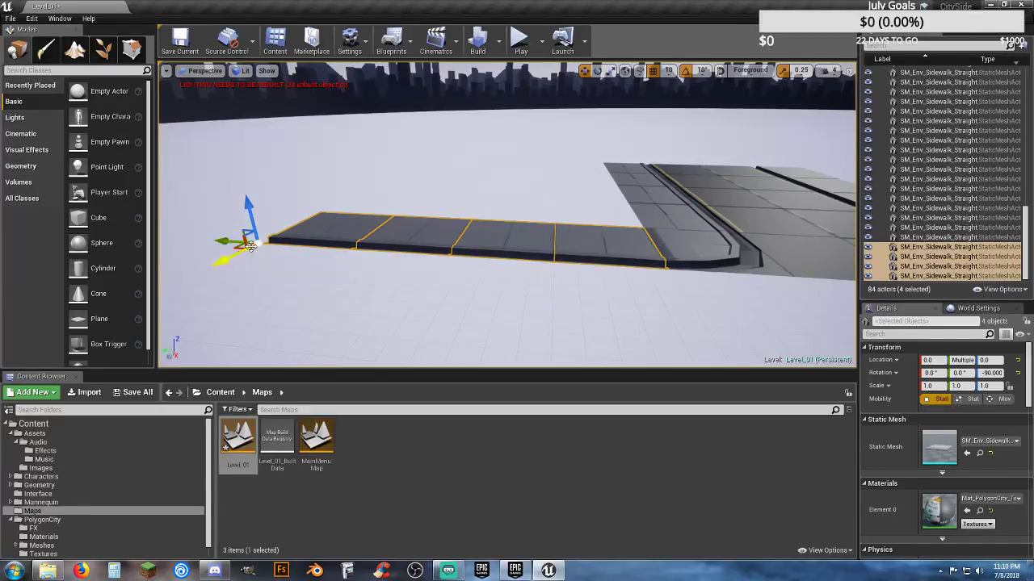
# - Extend the new sidewalk outward with two more end-to-end copies of the selected four-piece segment
pyautogui.moveTo(250, 246); pyautogui.dragTo(438, 277, button='right')
pyautogui.moveTo(682, 271); pyautogui.dragTo(661, 279, button='right')
pyautogui.hotkey('ctrl', 'w')
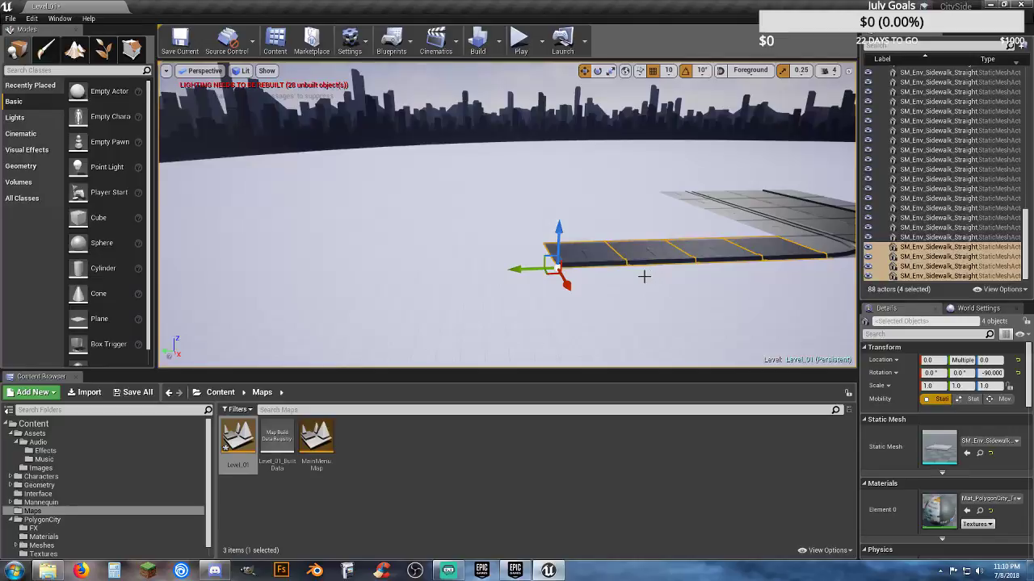
pyautogui.moveTo(516, 268); pyautogui.dragTo(186, 272)
pyautogui.press('w')
pyautogui.moveTo(186, 272); pyautogui.dragTo(145, 260, button='right')
pyautogui.press('s')
pyautogui.hotkey('ctrl', 'w')
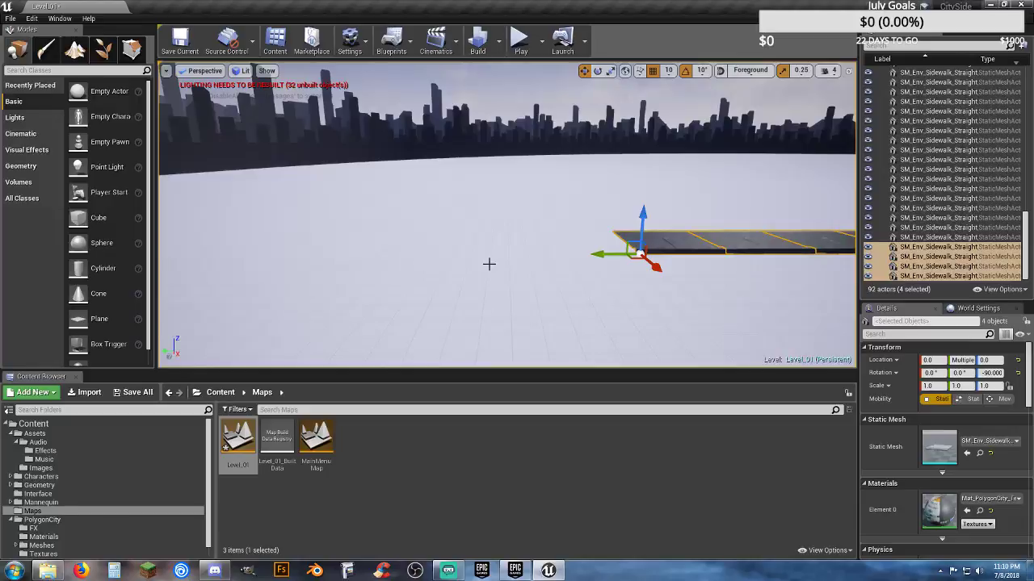
pyautogui.moveTo(598, 252); pyautogui.dragTo(224, 260)
# - Duplicate the outermost four sidewalk pieces and butt the copy against the open end of the strip
pyautogui.press('w')
pyautogui.press('d')
pyautogui.moveTo(282, 281); pyautogui.dragTo(259, 282, button='right')
pyautogui.press('s')
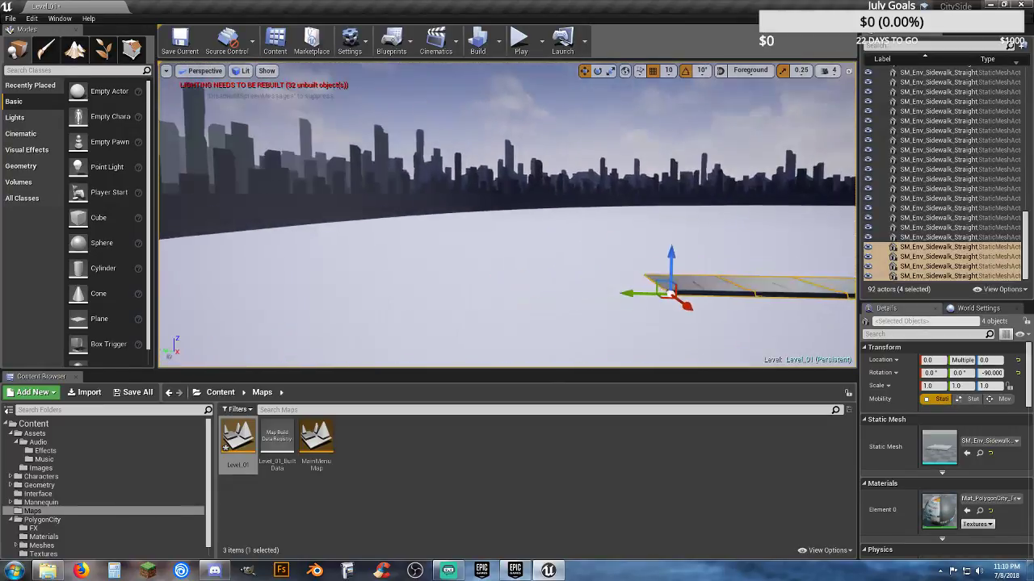
pyautogui.moveTo(331, 282); pyautogui.dragTo(377, 299)
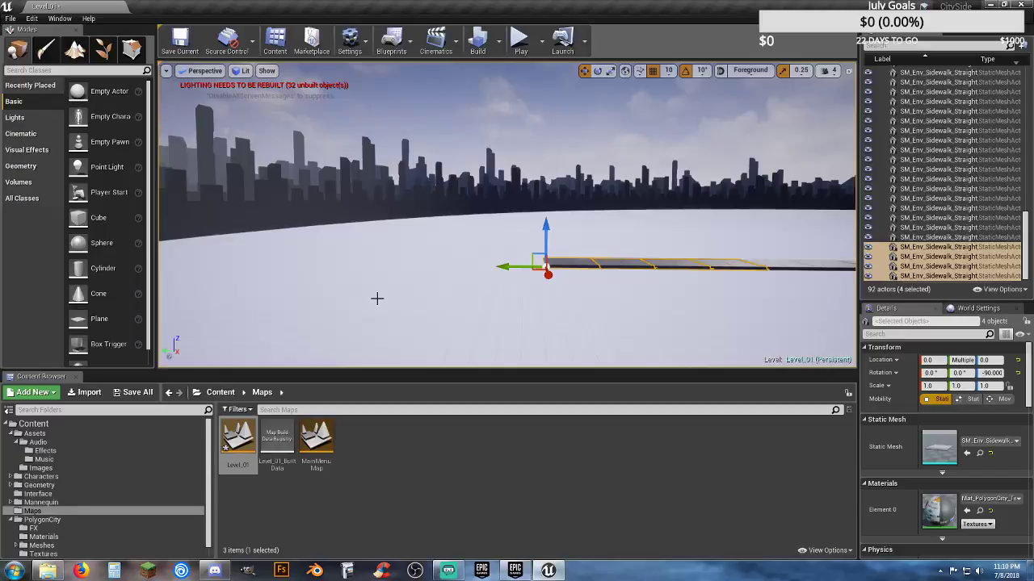
pyautogui.hotkey('ctrl', 'w')
pyautogui.moveTo(502, 267); pyautogui.dragTo(292, 269)
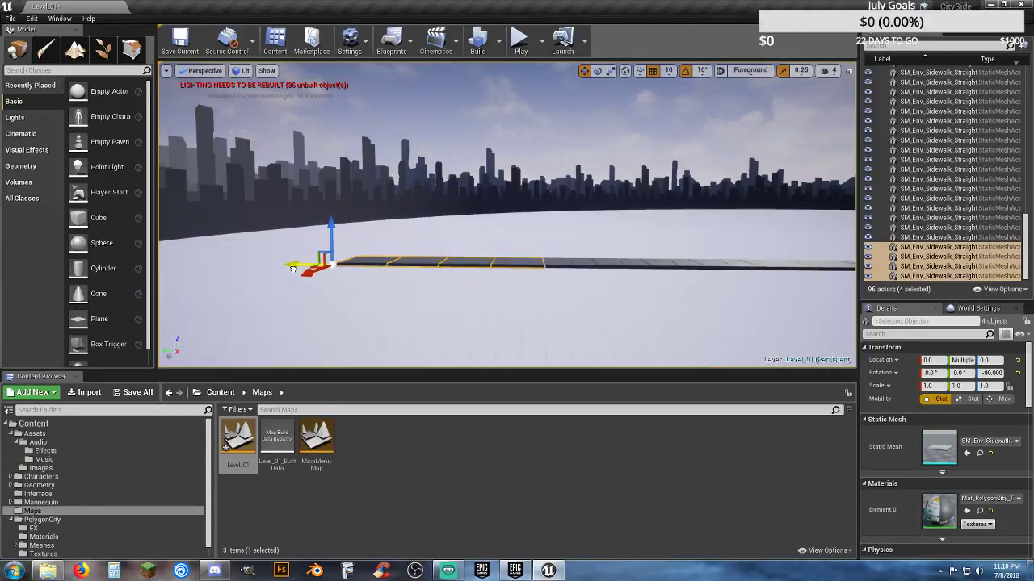
# - Add another four-piece sidewalk copy at the strip's outer end, continuing it toward the skyline
pyautogui.press('w')
pyautogui.moveTo(356, 287)
pyautogui.mouseDown(button='right')
pyautogui.moveTo(381, 288)
pyautogui.moveTo(381, 331)
pyautogui.moveTo(355, 316)
pyautogui.moveTo(284, 310)
pyautogui.moveTo(374, 294)
pyautogui.mouseUp(button='right')
pyautogui.press('s')
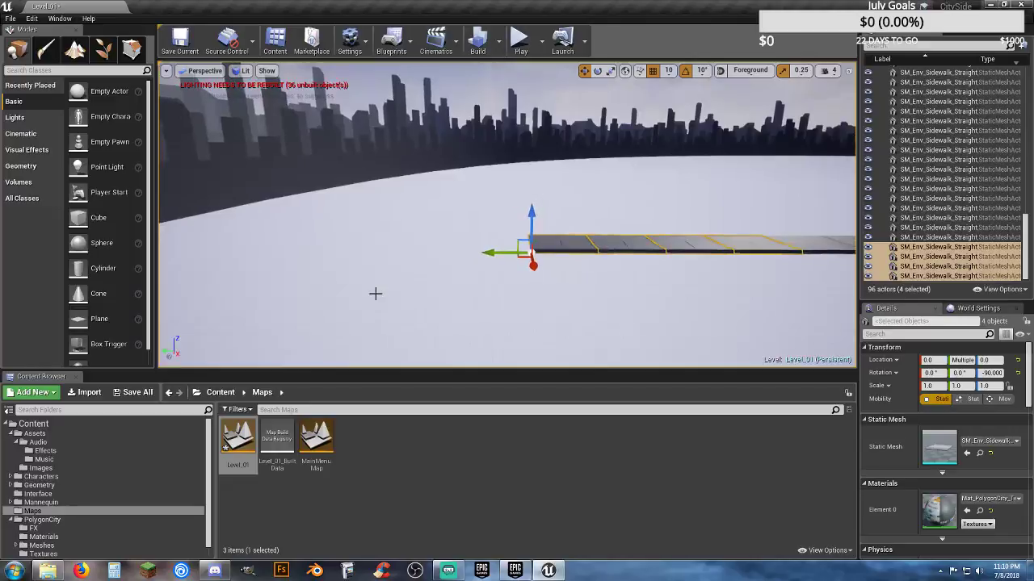
pyautogui.hotkey('ctrl', 'w')
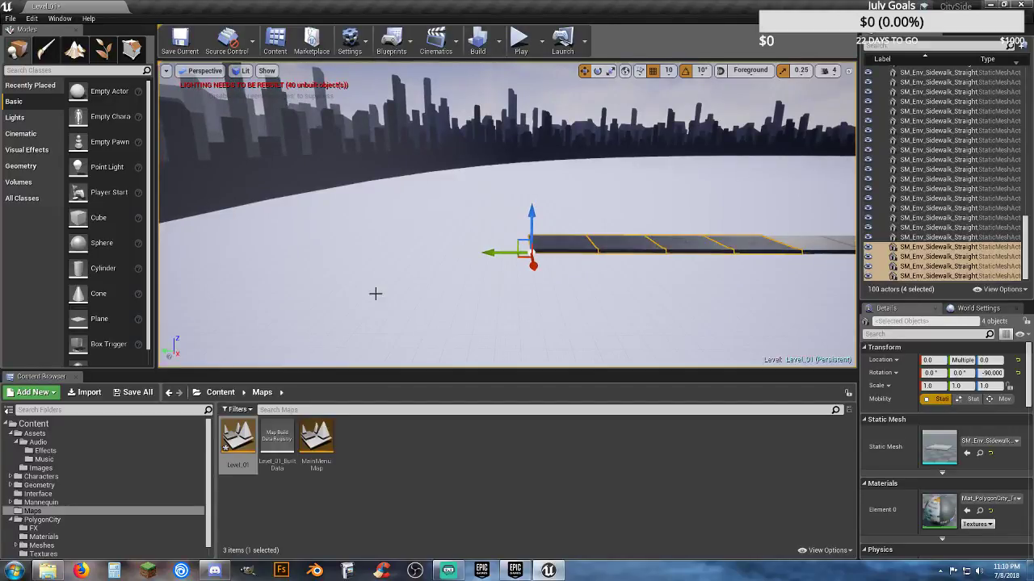
pyautogui.click(497, 255)
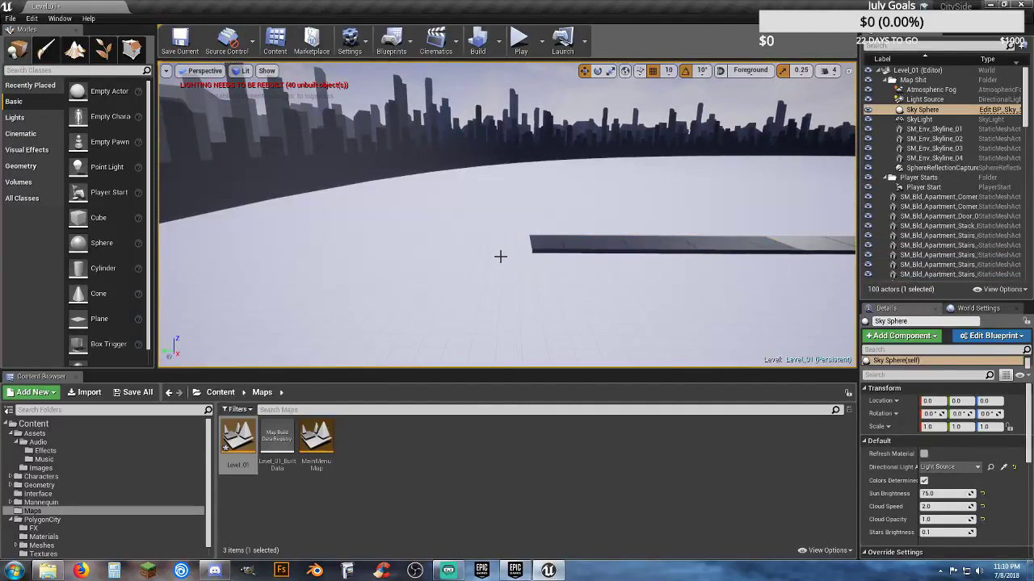
pyautogui.hotkey('ctrl', 'z')
pyautogui.moveTo(494, 250); pyautogui.dragTo(220, 246)
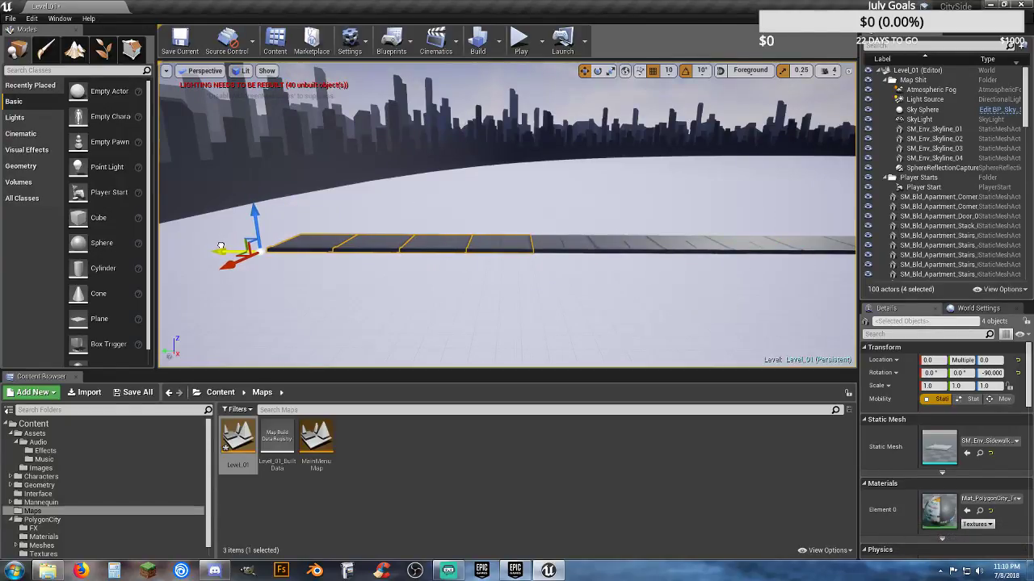
# - Duplicate the four end sidewalk pieces once more and slide the copy outward until it runs into the skyline backdrop
pyautogui.press('w')
pyautogui.moveTo(288, 267)
pyautogui.mouseDown(button='right')
pyautogui.moveTo(213, 267)
pyautogui.moveTo(302, 269)
pyautogui.mouseUp(button='right')
pyautogui.press('s')
pyautogui.press('a')
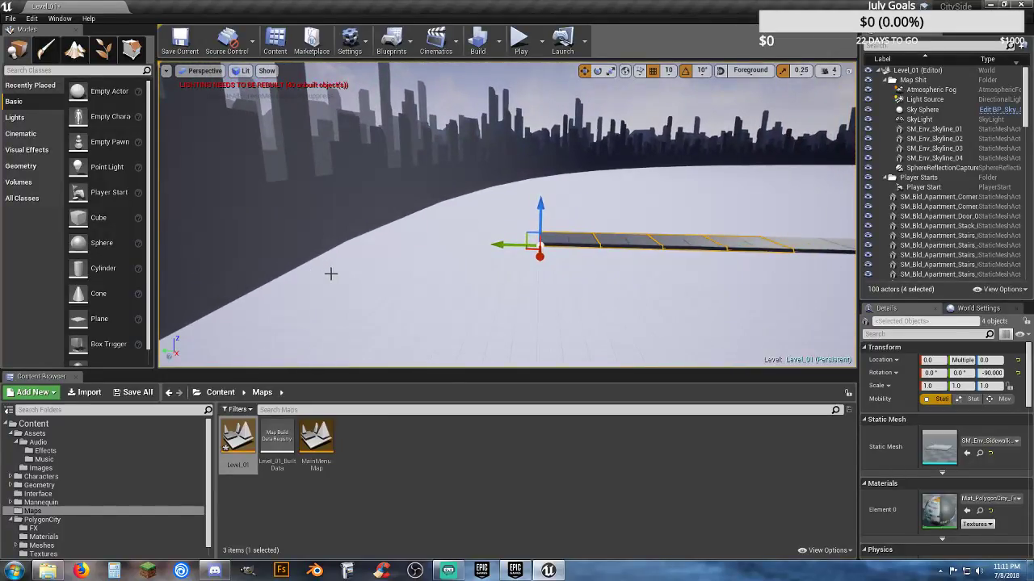
pyautogui.hotkey('ctrl', 'w')
pyautogui.moveTo(502, 246); pyautogui.dragTo(274, 235)
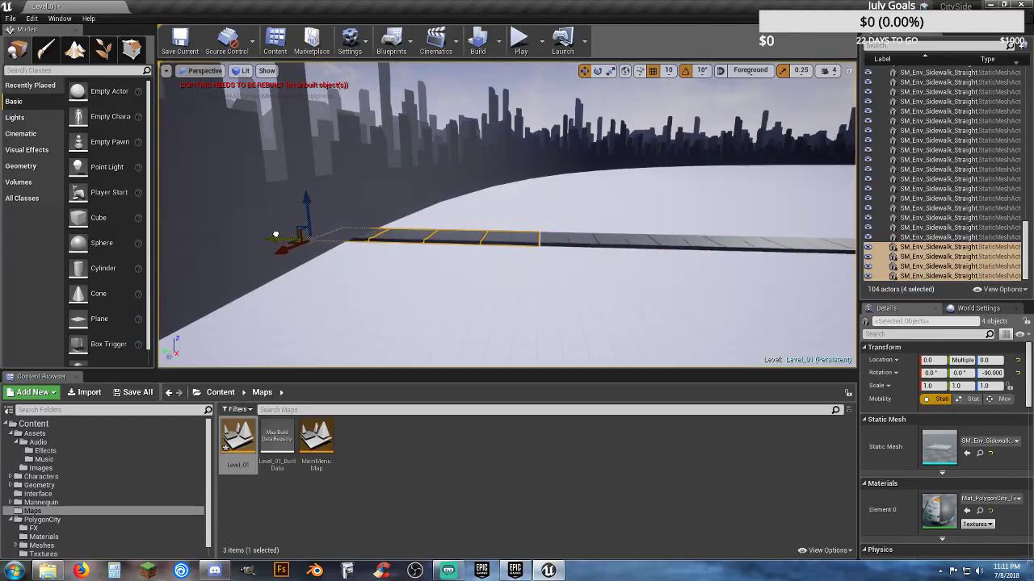
# - Select the four straight sidewalk pieces along the front of the brick apartment building
pyautogui.moveTo(277, 234); pyautogui.dragTo(807, 339, button='right')
pyautogui.press('w')
pyautogui.press('d')
pyautogui.press('w')
pyautogui.press('w')
pyautogui.press('w')
pyautogui.press('a')
pyautogui.press('w')
pyautogui.moveTo(194, 307); pyautogui.dragTo(368, 267, button='right')
pyautogui.click(455, 276)
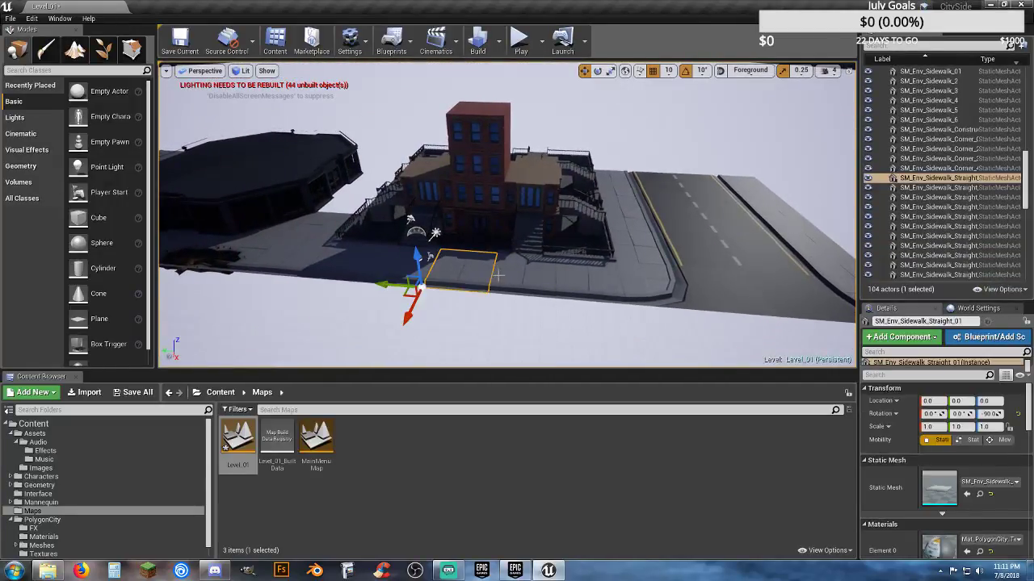
pyautogui.keyDown('ctrl'); pyautogui.click(523, 274); pyautogui.keyUp('ctrl')
pyautogui.keyDown('ctrl'); pyautogui.click(551, 280); pyautogui.keyUp('ctrl')
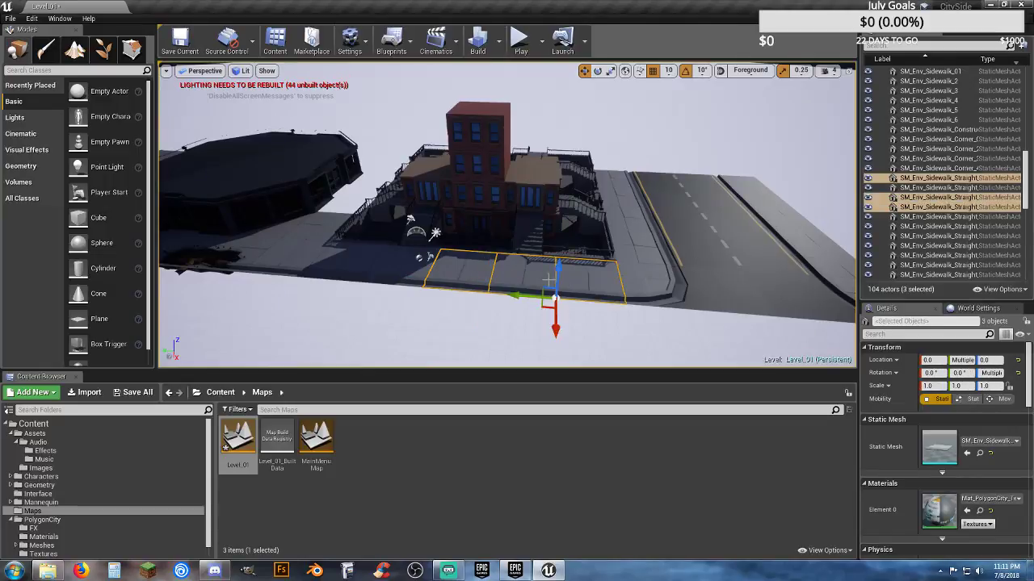
pyautogui.keyDown('ctrl'); pyautogui.click(395, 281); pyautogui.keyUp('ctrl')
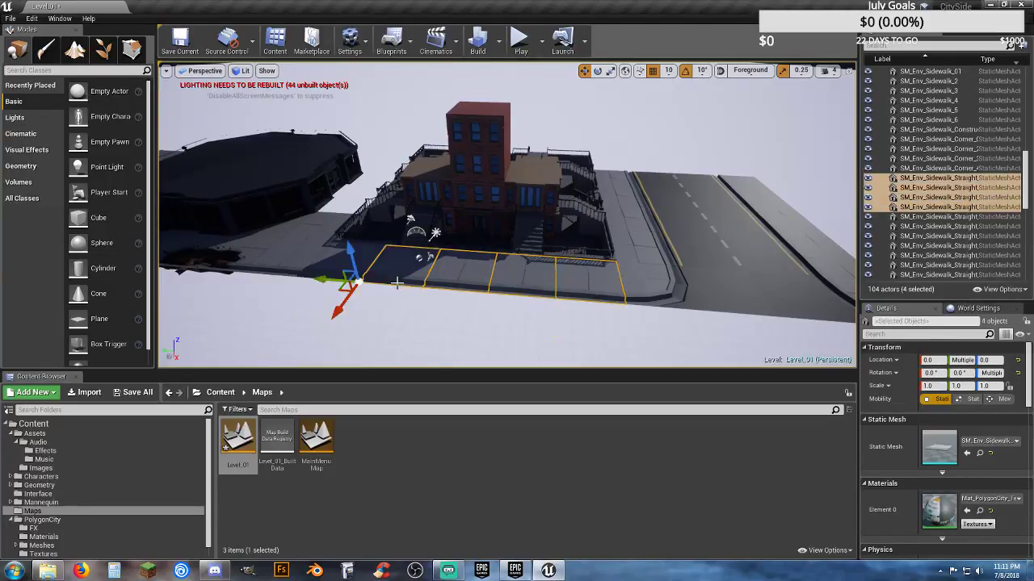
# - Duplicate the four selected sidewalk pieces and slide the copy across the road, flush against the corner sidewalk on its far side
pyautogui.hotkey('ctrl', 'w')
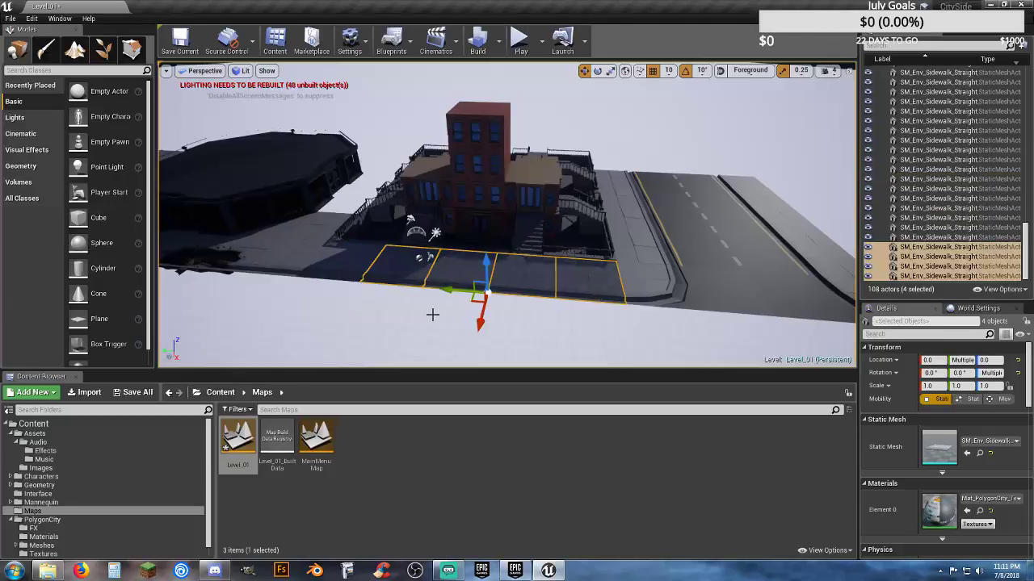
pyautogui.moveTo(446, 289); pyautogui.dragTo(776, 295)
pyautogui.press('d')
pyautogui.moveTo(621, 323)
pyautogui.mouseDown(button='right')
pyautogui.moveTo(646, 323)
pyautogui.moveTo(621, 323)
pyautogui.mouseUp(button='right')
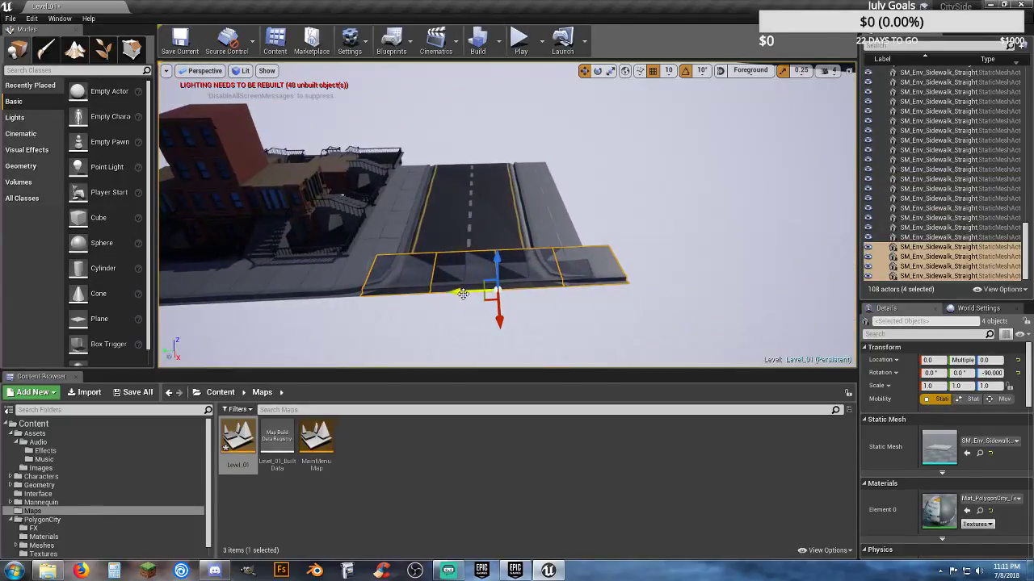
pyautogui.moveTo(463, 294); pyautogui.dragTo(694, 291)
pyautogui.moveTo(661, 308); pyautogui.dragTo(725, 352, button='right')
pyautogui.press('w')
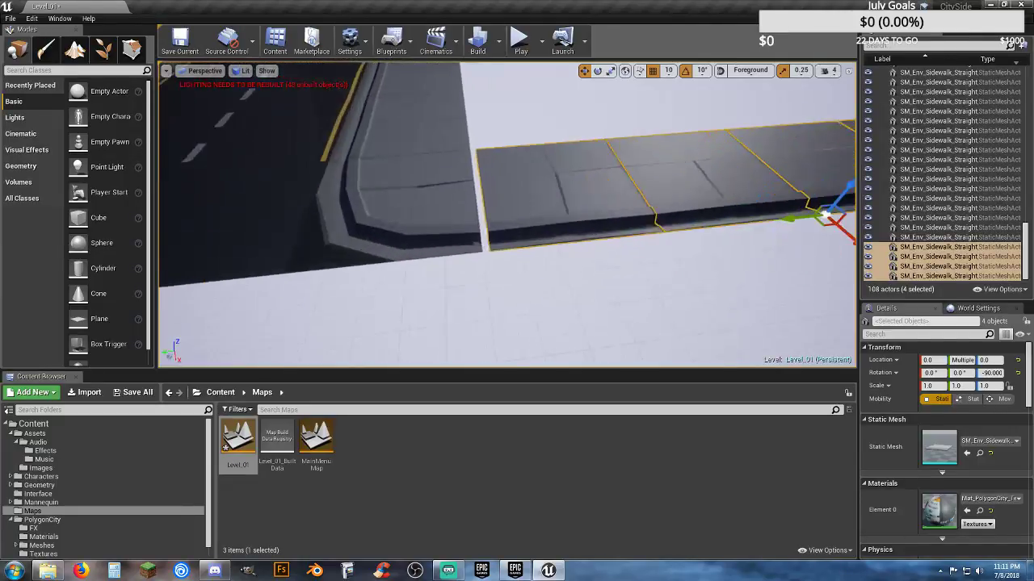
pyautogui.scroll(2, 779, 229)
pyautogui.moveTo(798, 220); pyautogui.dragTo(793, 222)
# - Extend the sidewalk beyond the far corner with two more end-to-end copies of the selected four-piece segment
pyautogui.scroll(-10, 775, 243)
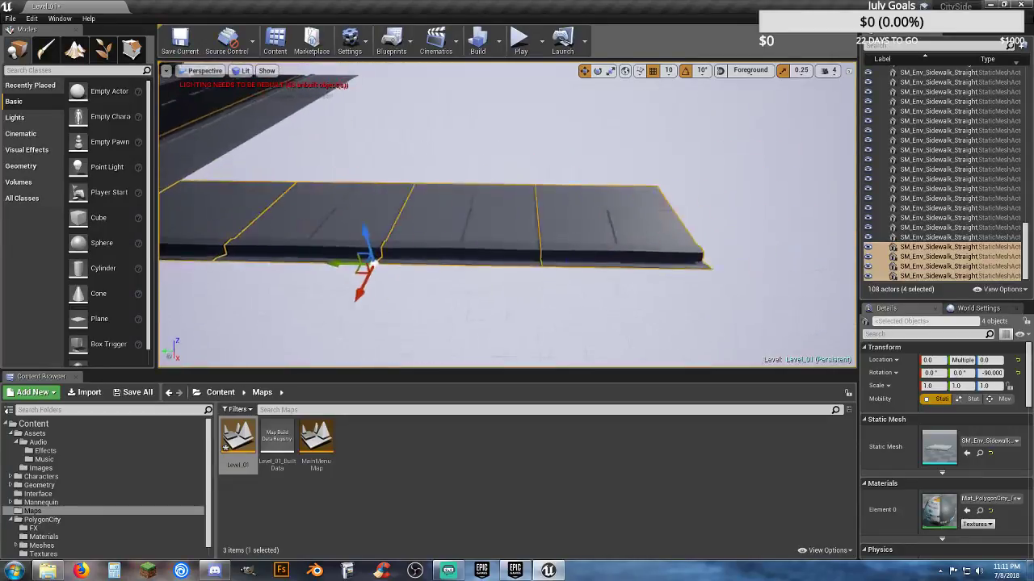
pyautogui.hotkey('ctrl', 'w')
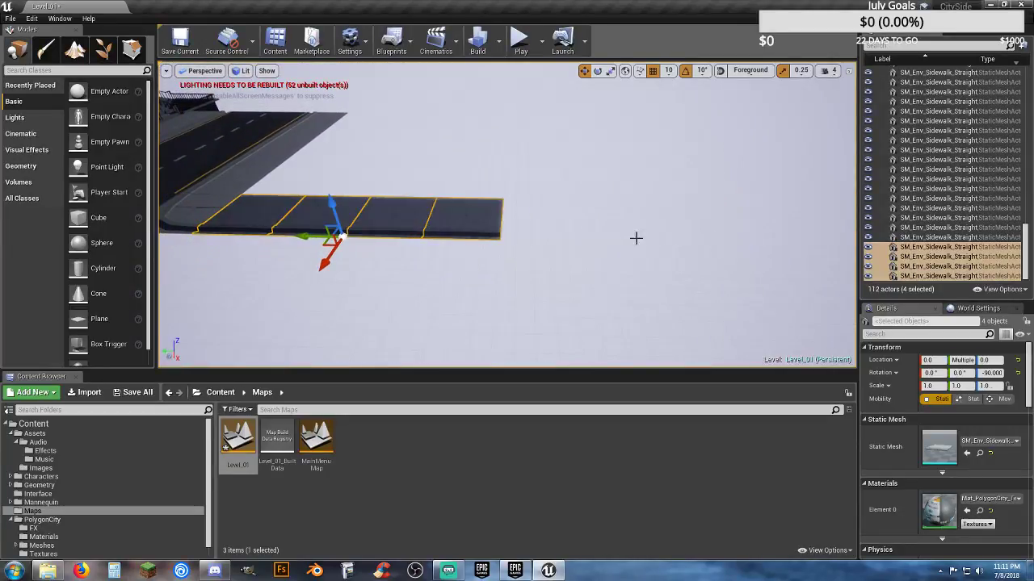
pyautogui.moveTo(305, 236); pyautogui.dragTo(614, 249)
pyautogui.moveTo(615, 249); pyautogui.dragTo(784, 230, button='right')
pyautogui.moveTo(597, 267); pyautogui.dragTo(641, 283, button='right')
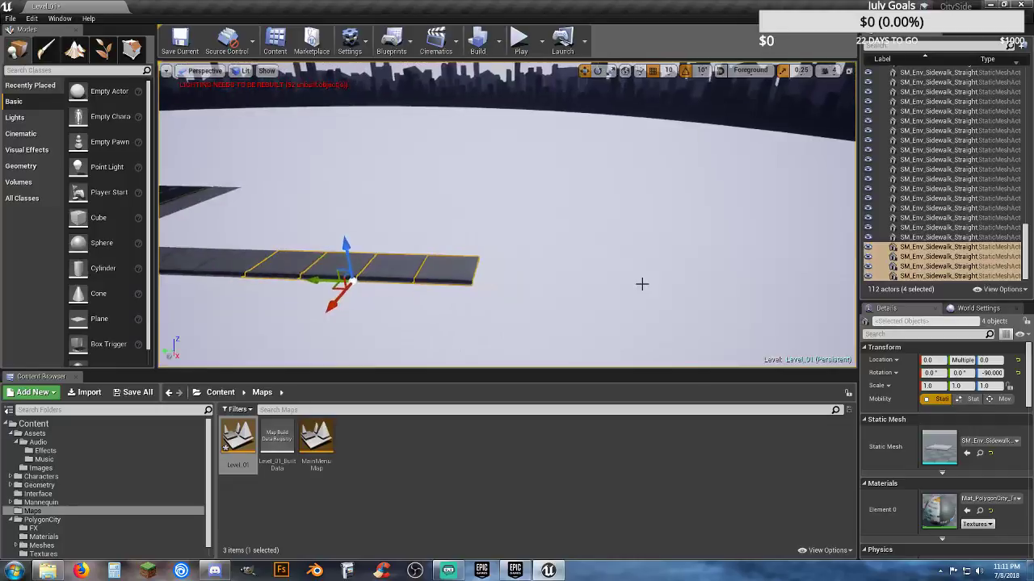
pyautogui.hotkey('ctrl', 'w')
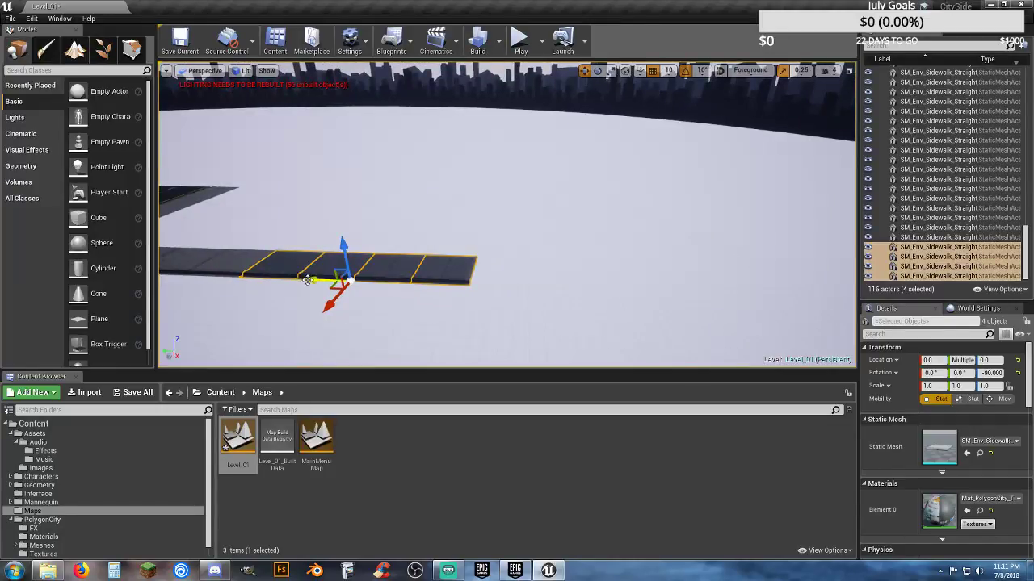
pyautogui.moveTo(307, 280); pyautogui.dragTo(546, 309)
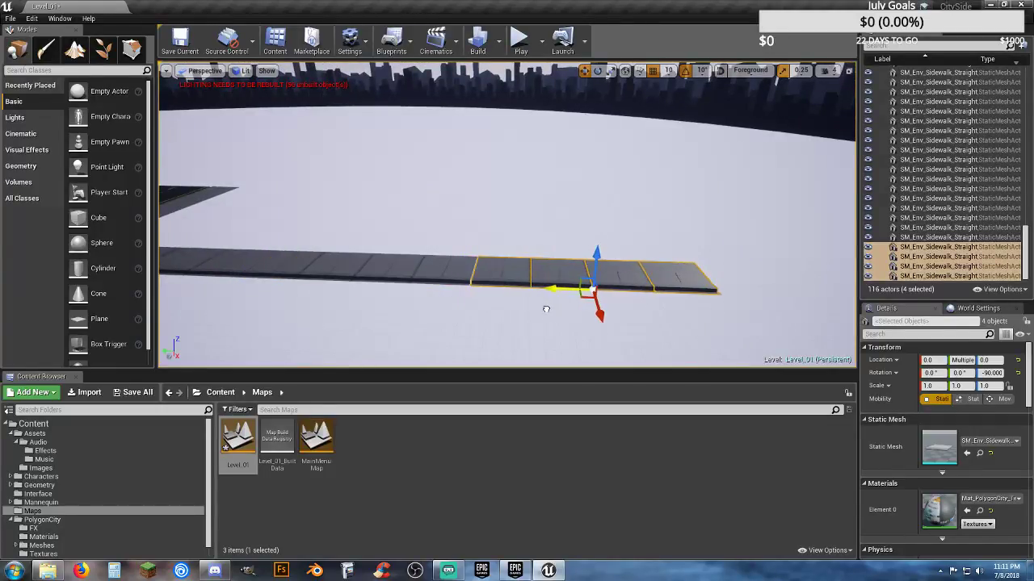
pyautogui.moveTo(545, 309); pyautogui.dragTo(557, 337, button='right')
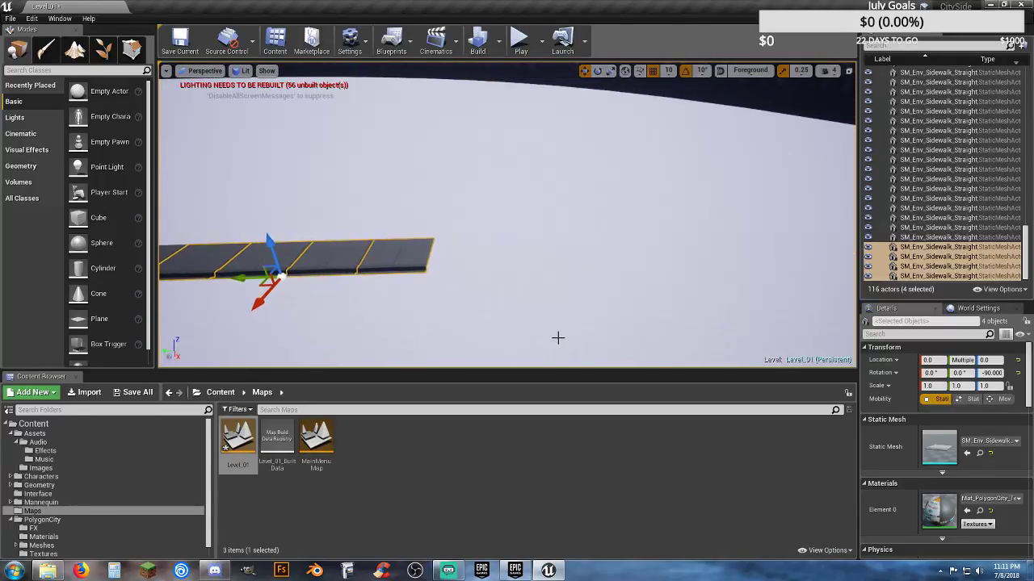
# - Duplicate the outermost four sidewalk pieces again and fit the copy tightly against the strip's open end
pyautogui.hotkey('ctrl', 'w')
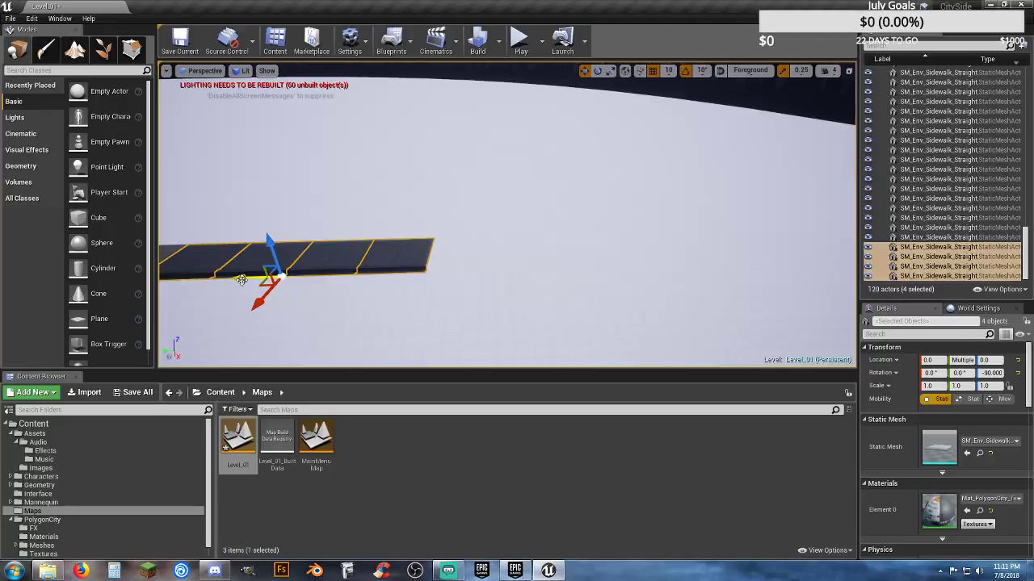
pyautogui.moveTo(240, 280); pyautogui.dragTo(523, 293)
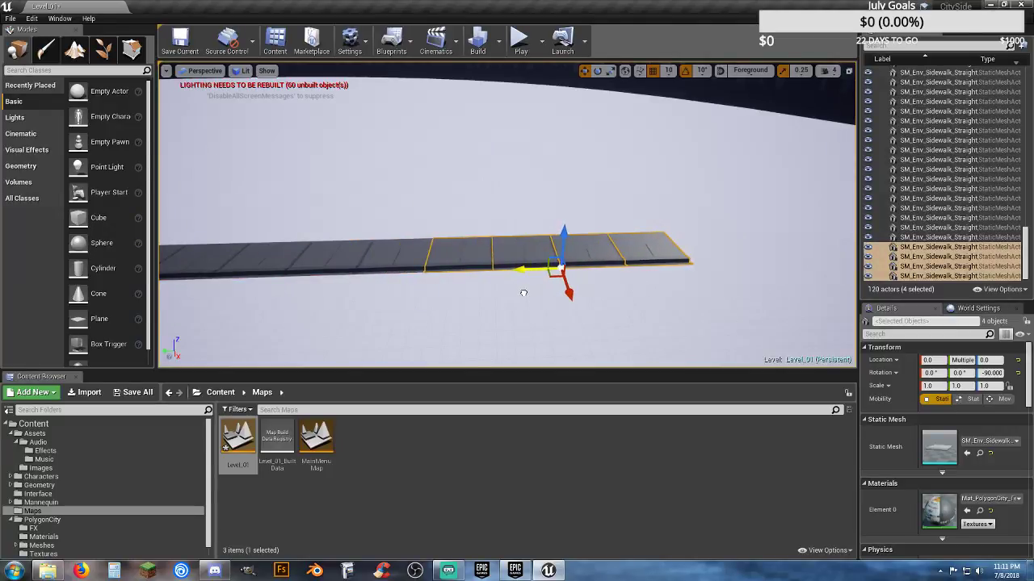
pyautogui.press('w')
pyautogui.moveTo(521, 293); pyautogui.dragTo(500, 309, button='right')
pyautogui.moveTo(746, 252); pyautogui.dragTo(748, 251)
pyautogui.moveTo(748, 251); pyautogui.dragTo(717, 286, button='right')
pyautogui.press('s')
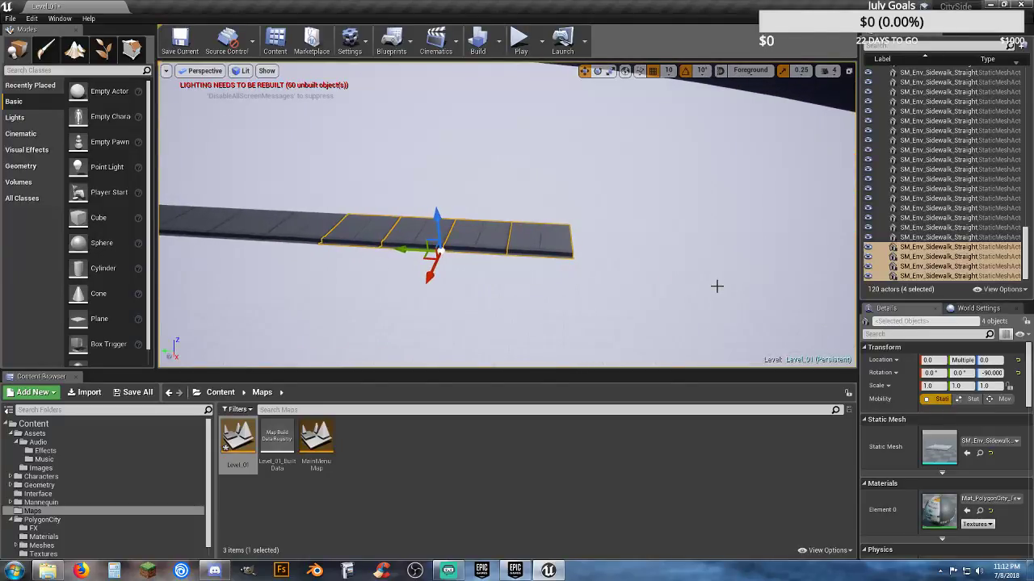
# - Add two further four-piece sidewalk copies in line toward the skyline, closing any gap at the last joint
pyautogui.hotkey('ctrl', 'w')
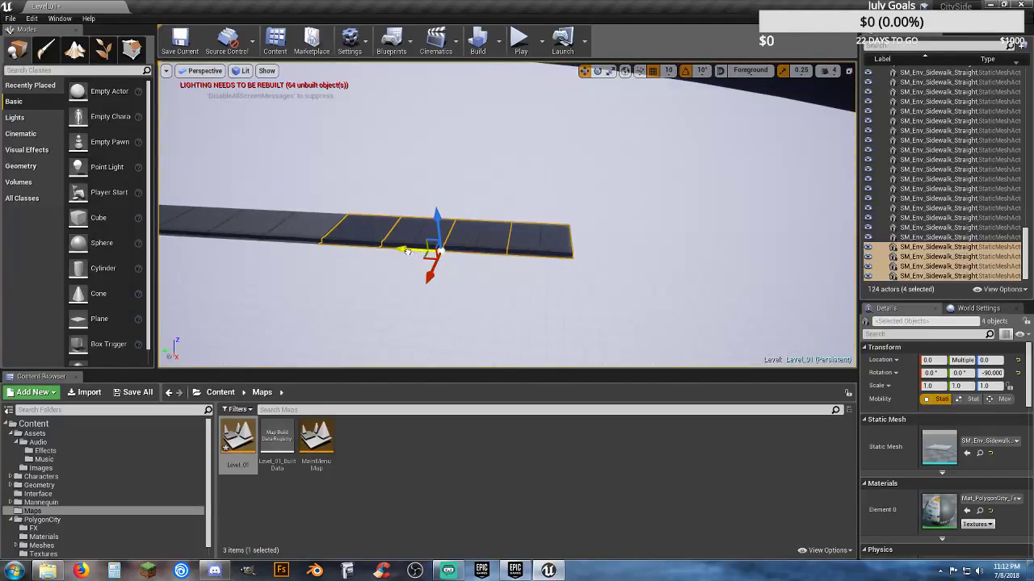
pyautogui.moveTo(406, 252); pyautogui.dragTo(676, 268)
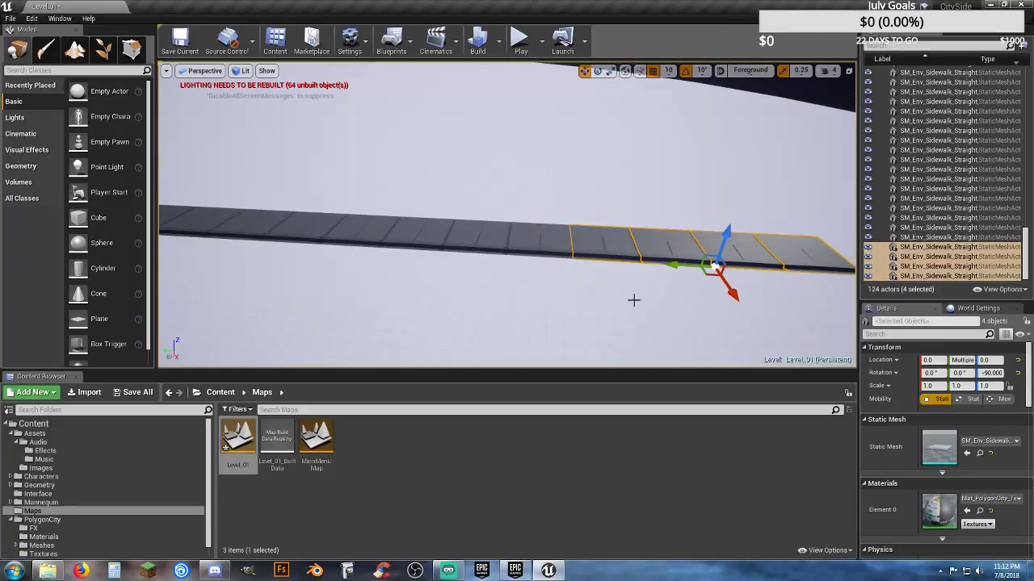
pyautogui.moveTo(634, 301); pyautogui.dragTo(636, 300, button='right')
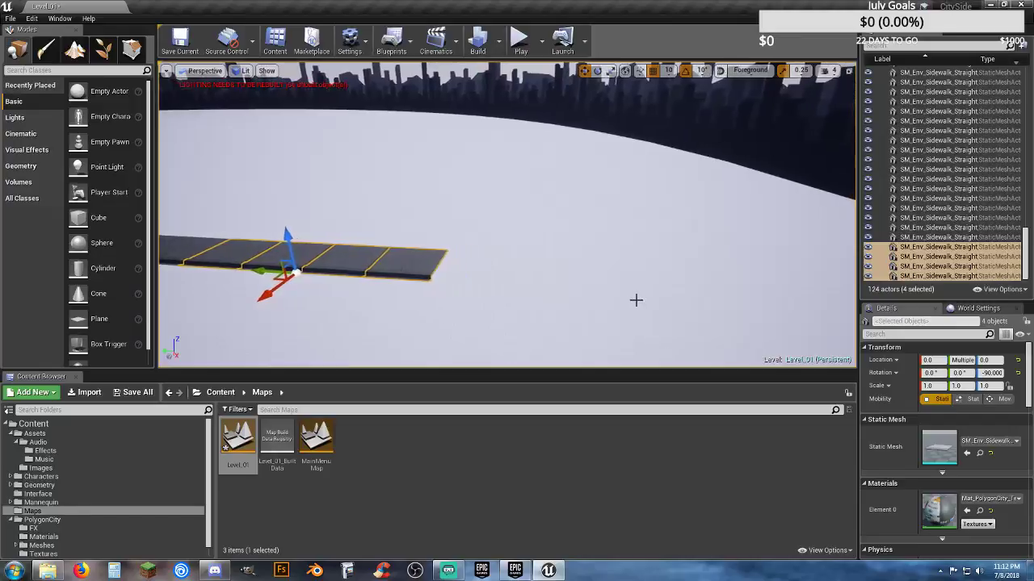
pyautogui.hotkey('ctrl', 'w')
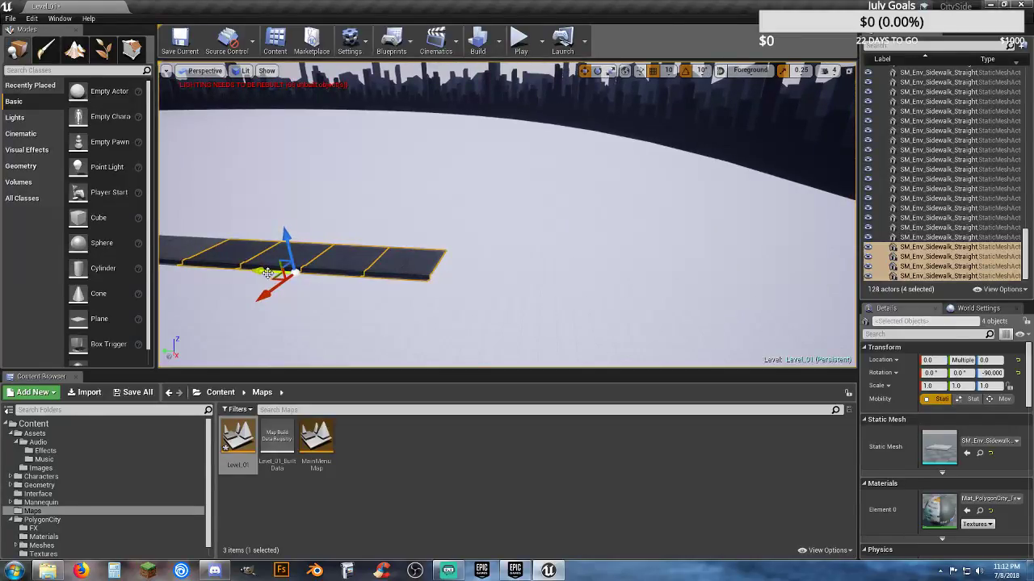
pyautogui.moveTo(267, 273); pyautogui.dragTo(533, 316)
pyautogui.moveTo(520, 316); pyautogui.dragTo(520, 317, button='right')
pyautogui.press('w')
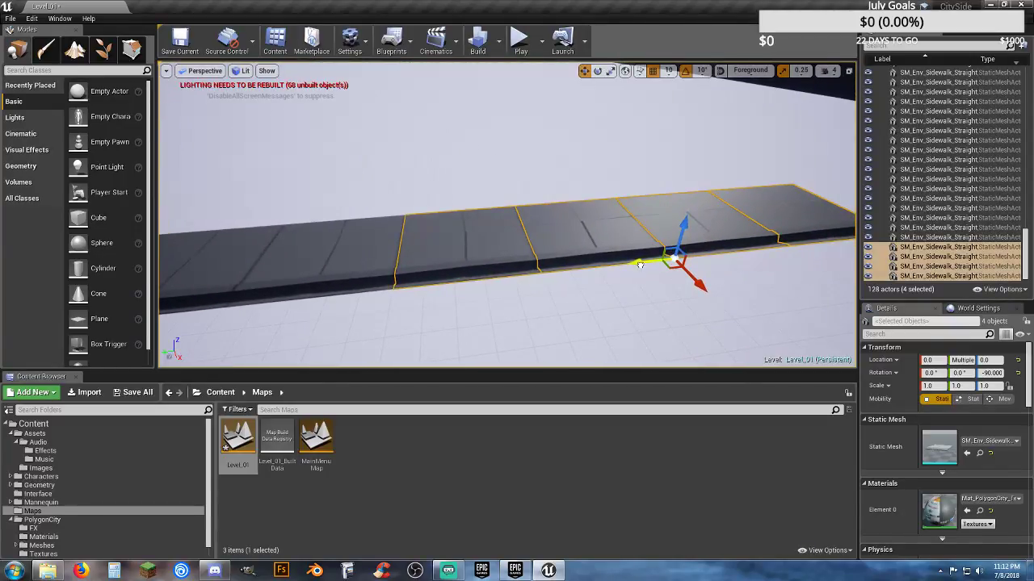
pyautogui.moveTo(640, 265); pyautogui.dragTo(637, 265)
pyautogui.press('d')
pyautogui.moveTo(637, 266)
pyautogui.mouseDown(button='right')
pyautogui.moveTo(598, 258)
pyautogui.moveTo(635, 279)
pyautogui.mouseUp(button='right')
pyautogui.press('s')
# - Duplicate the four end sidewalk pieces once more and place the copy end to end, just short of the skyline backdrop
pyautogui.hotkey('ctrl', 'w')
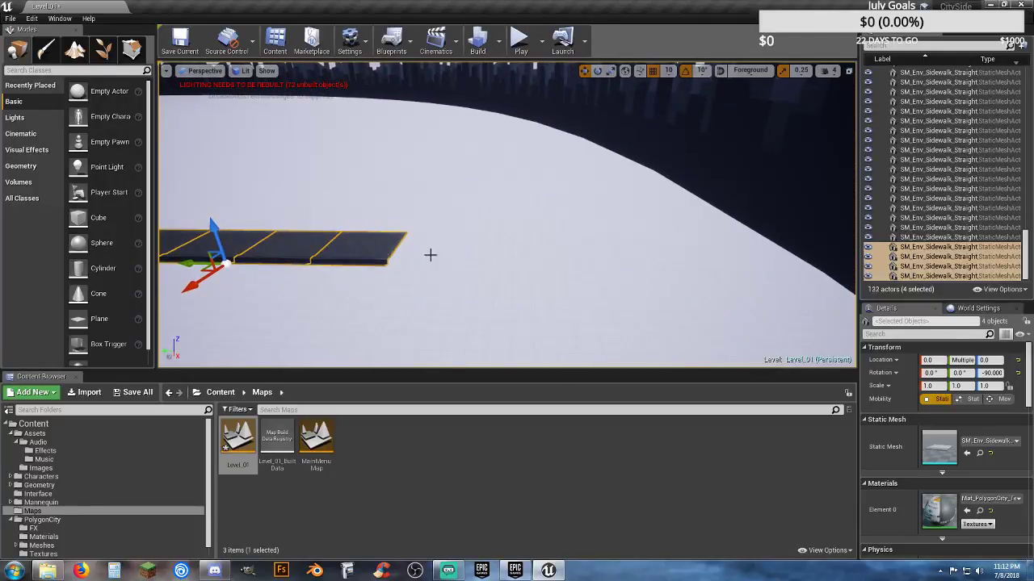
pyautogui.moveTo(188, 263); pyautogui.dragTo(489, 283)
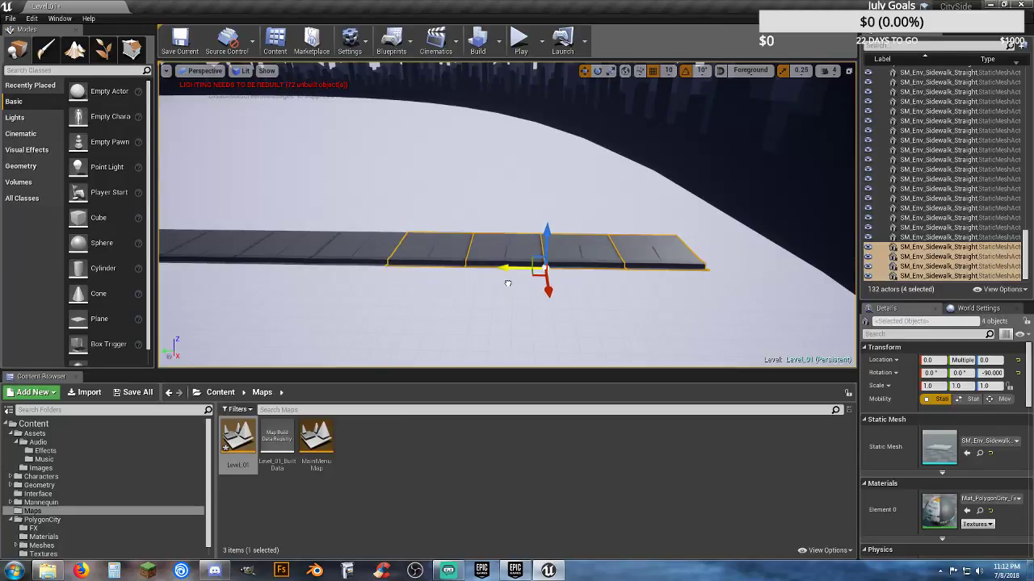
pyautogui.press('w')
pyautogui.moveTo(516, 268); pyautogui.dragTo(543, 268, button='right')
pyautogui.press('d')
pyautogui.moveTo(443, 284)
pyautogui.mouseDown(button='right')
pyautogui.moveTo(456, 284)
pyautogui.moveTo(443, 284)
pyautogui.mouseUp(button='right')
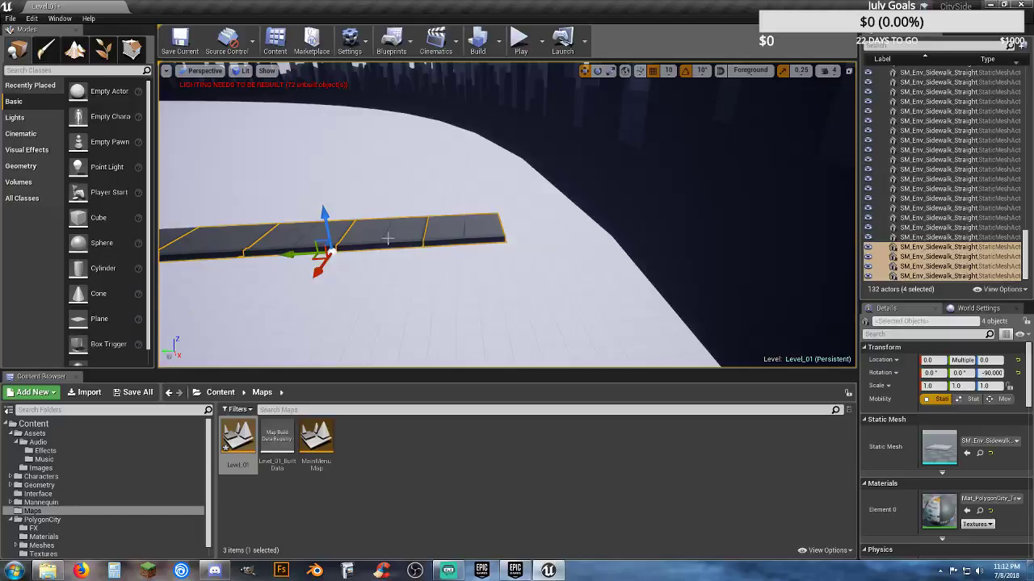
# - Duplicate only the last two sidewalk pieces and slide the copy outward until it runs into the skyline backdrop
pyautogui.click(416, 227)
pyautogui.keyDown('ctrl'); pyautogui.click(448, 231); pyautogui.keyUp('ctrl')
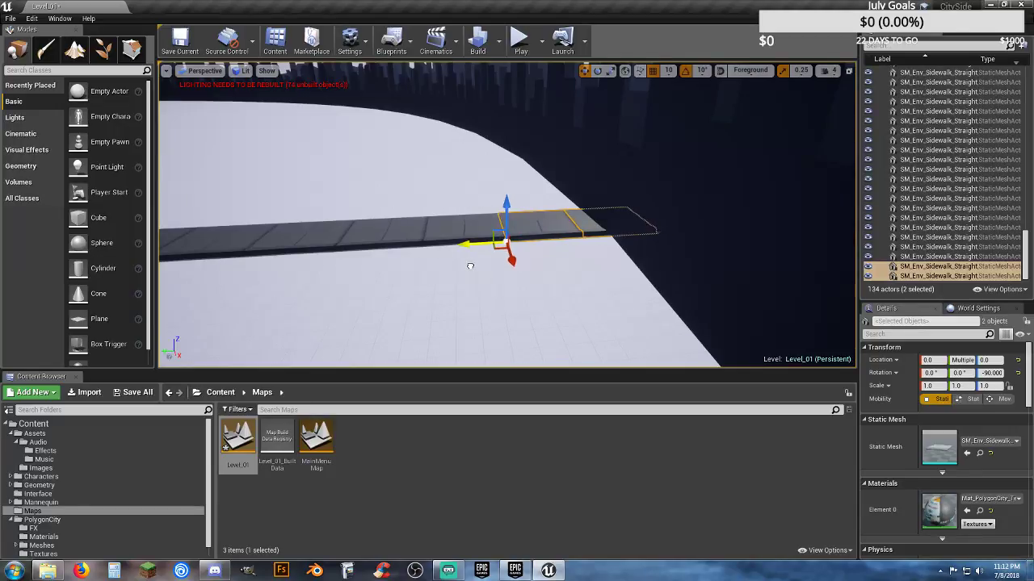
pyautogui.moveTo(442, 279); pyautogui.dragTo(264, 204, button='right')
pyautogui.press('w')
pyautogui.moveTo(434, 258)
pyautogui.mouseDown(button='right')
pyautogui.moveTo(521, 287)
pyautogui.moveTo(415, 259)
pyautogui.mouseUp(button='right')
pyautogui.press('a')
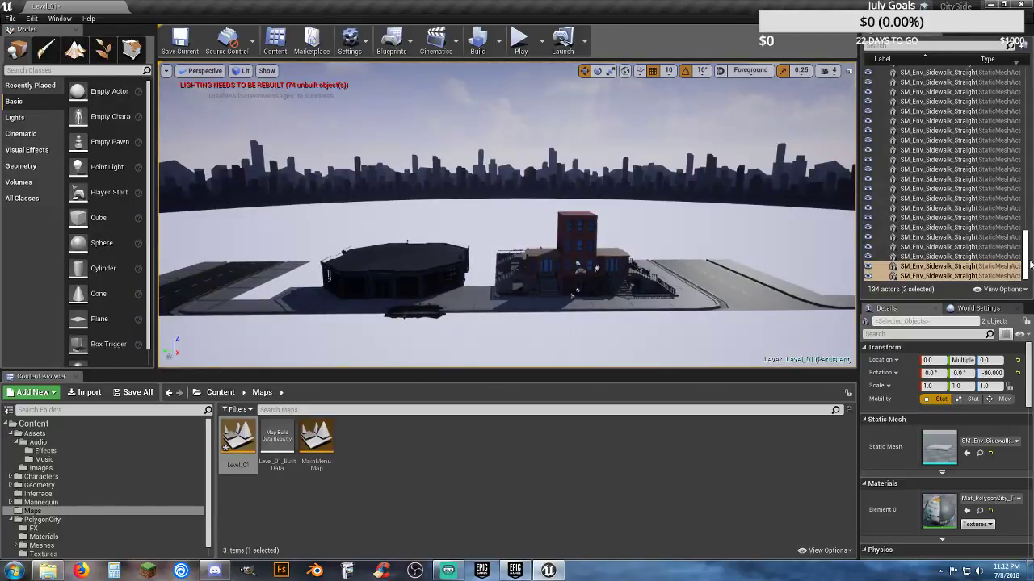
# - Collapse the two existing actor folders and create a new folder named Sidewalks under Level_01
pyautogui.moveTo(1026, 265); pyautogui.dragTo(1023, 89)
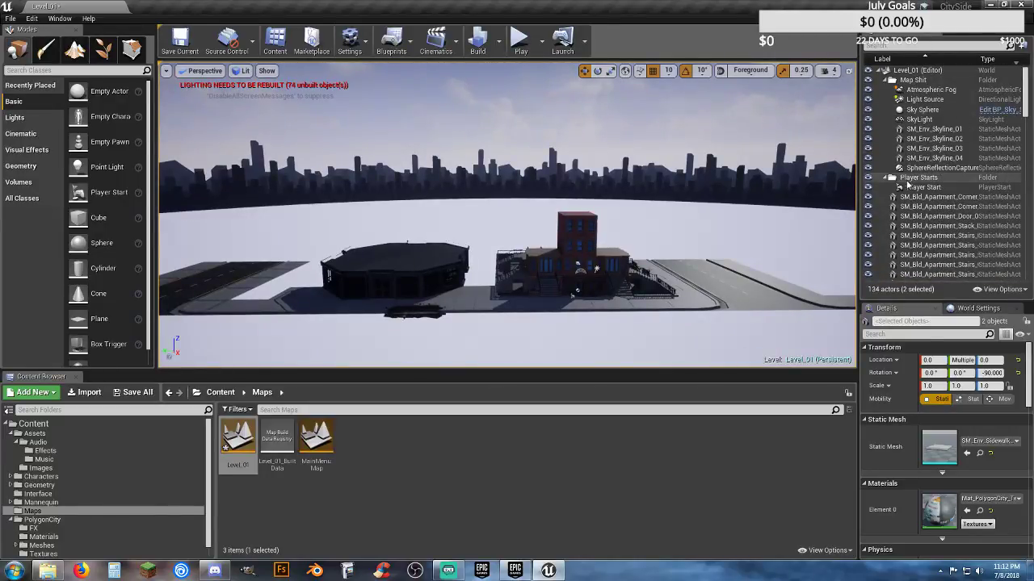
pyautogui.click(886, 177)
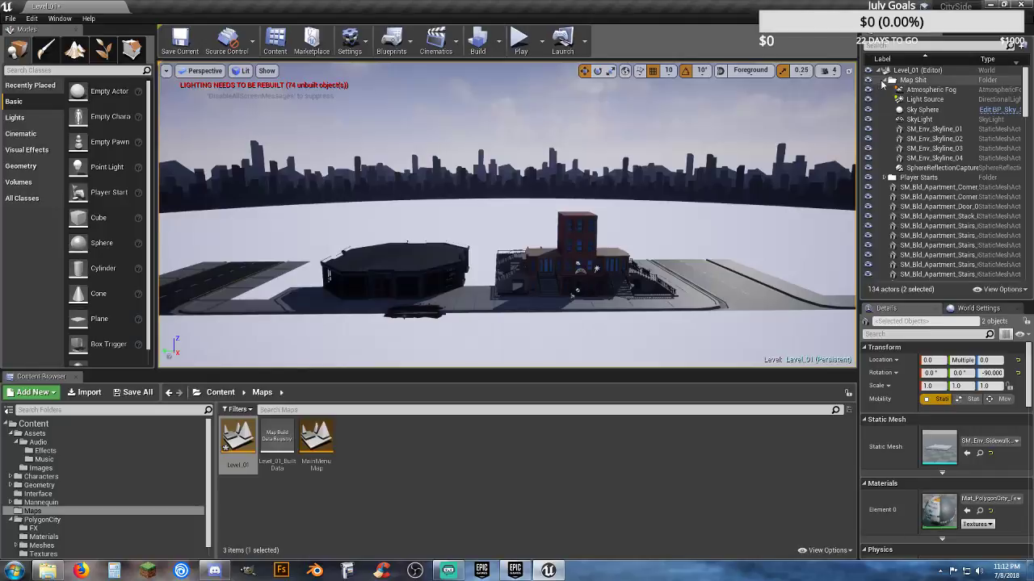
pyautogui.click(888, 80)
pyautogui.click(909, 71)
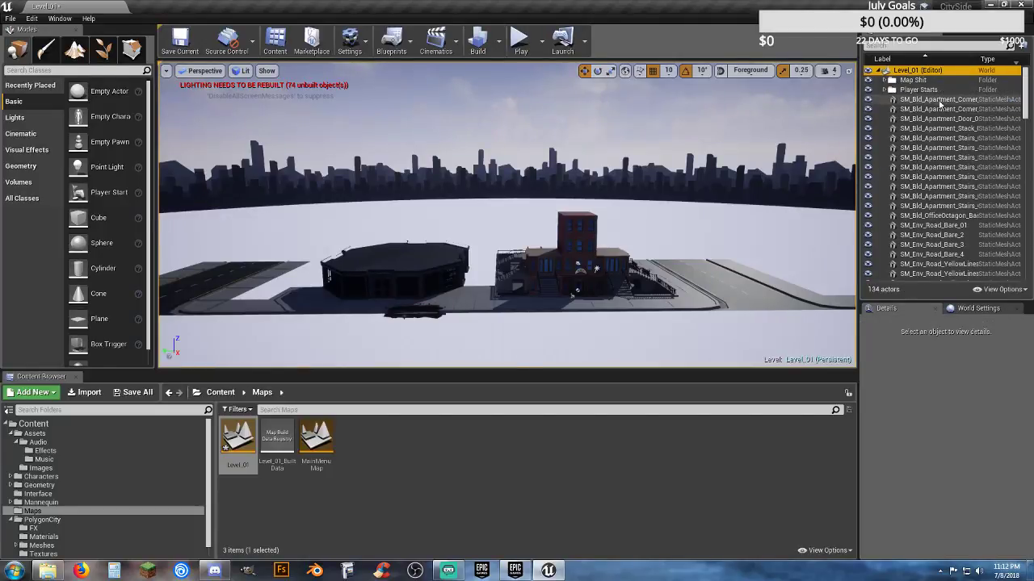
pyautogui.rightClick(925, 73)
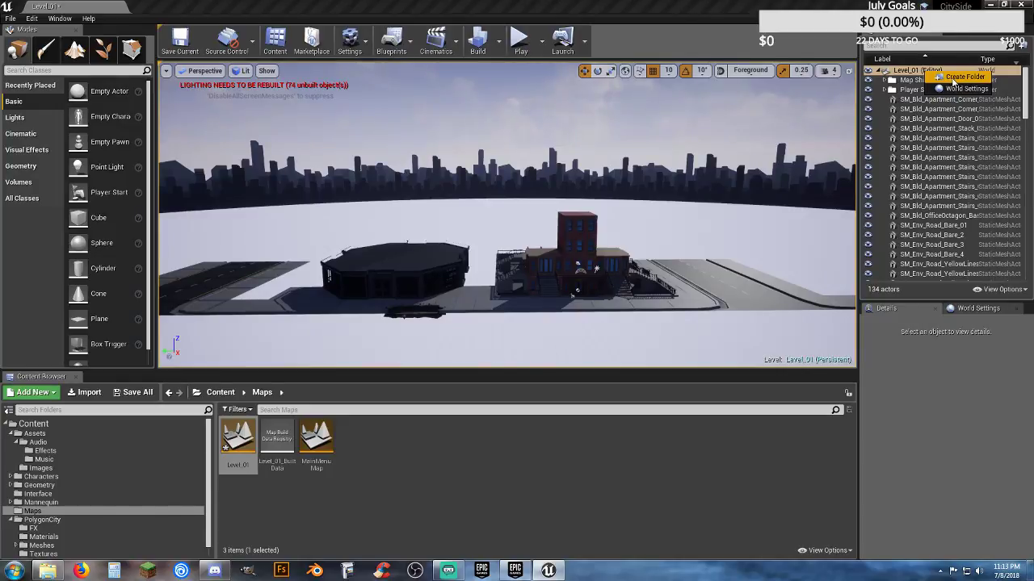
pyautogui.click(961, 78)
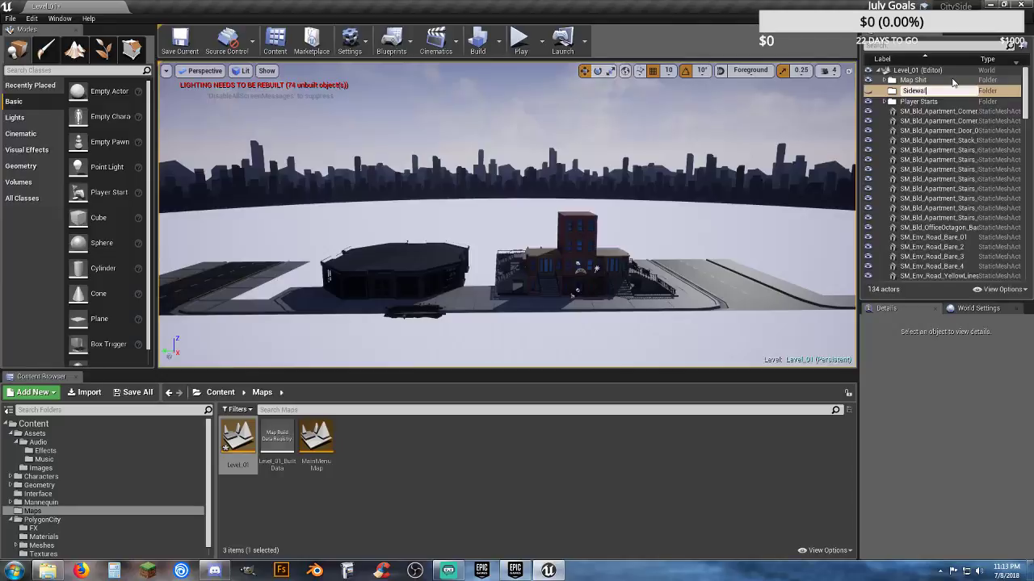
pyautogui.press('Return')
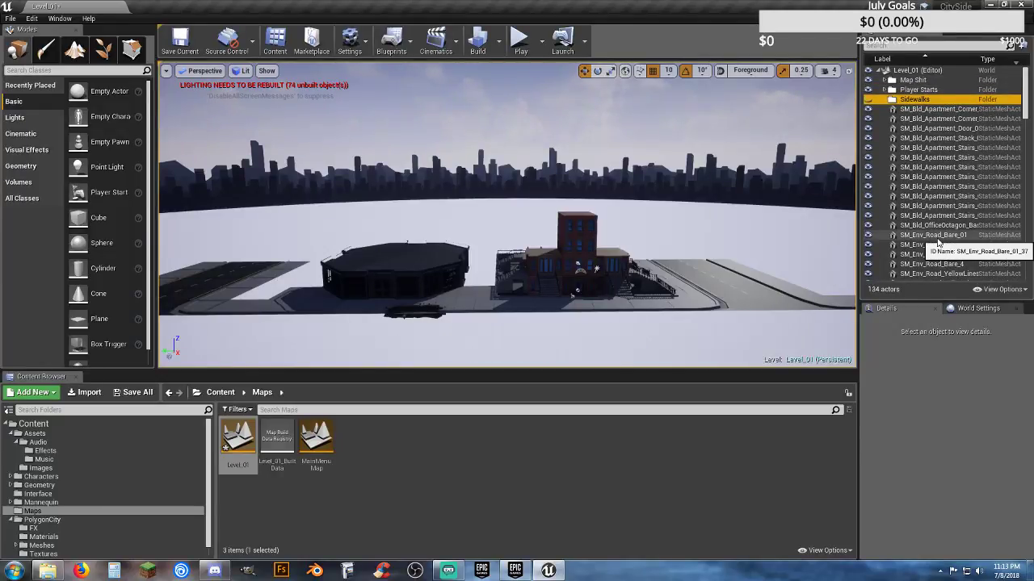
# - Select all unfiled static mesh actors, from the first apartment corner to the last straight sidewalk, and move them into the Sidewalks folder
pyautogui.click(940, 109)
pyautogui.moveTo(1026, 107); pyautogui.dragTo(1026, 267)
pyautogui.keyDown('shift'); pyautogui.click(979, 275); pyautogui.keyUp('shift')
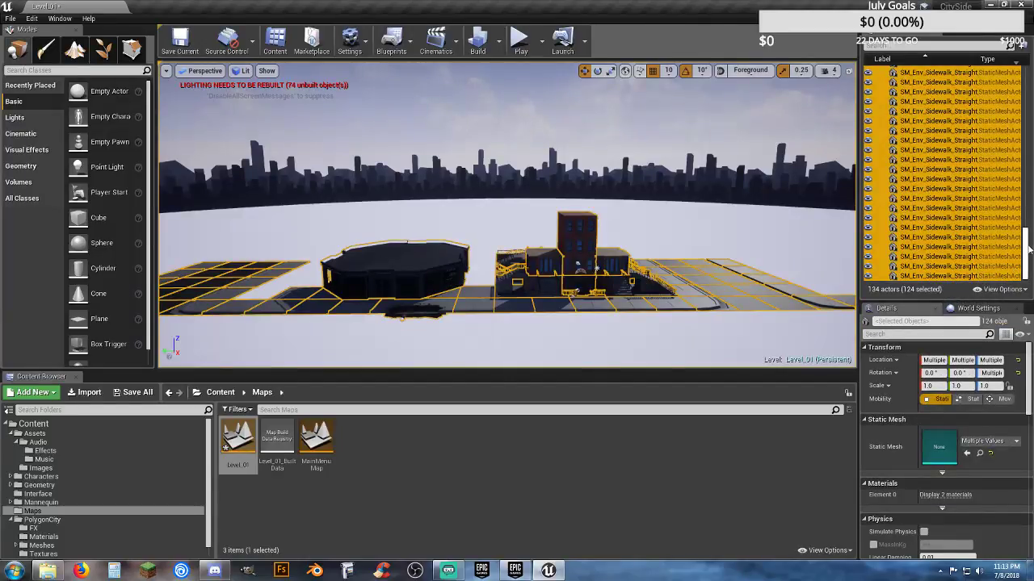
pyautogui.moveTo(1027, 250); pyautogui.dragTo(1005, 77)
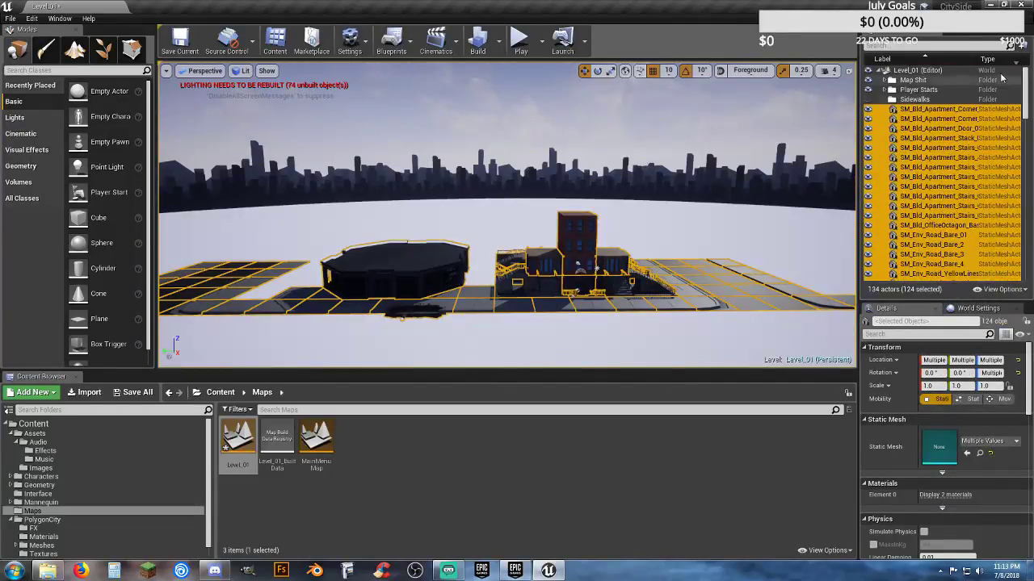
pyautogui.moveTo(925, 111)
pyautogui.mouseDown()
pyautogui.moveTo(927, 90)
pyautogui.moveTo(923, 99)
pyautogui.mouseUp()
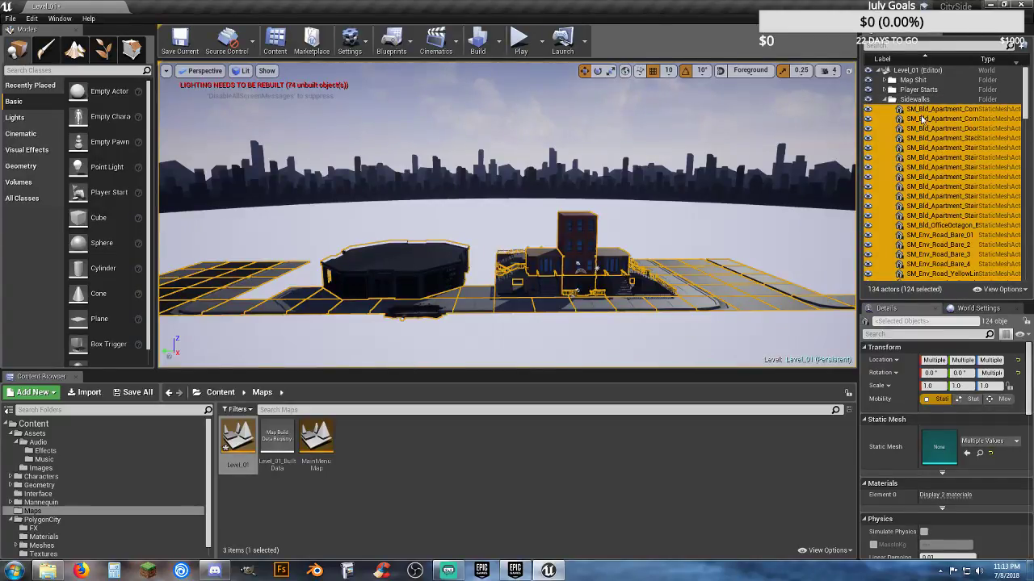
# - Clear the actor selection and collapse the Sidewalks folder
pyautogui.rightClick(921, 117)
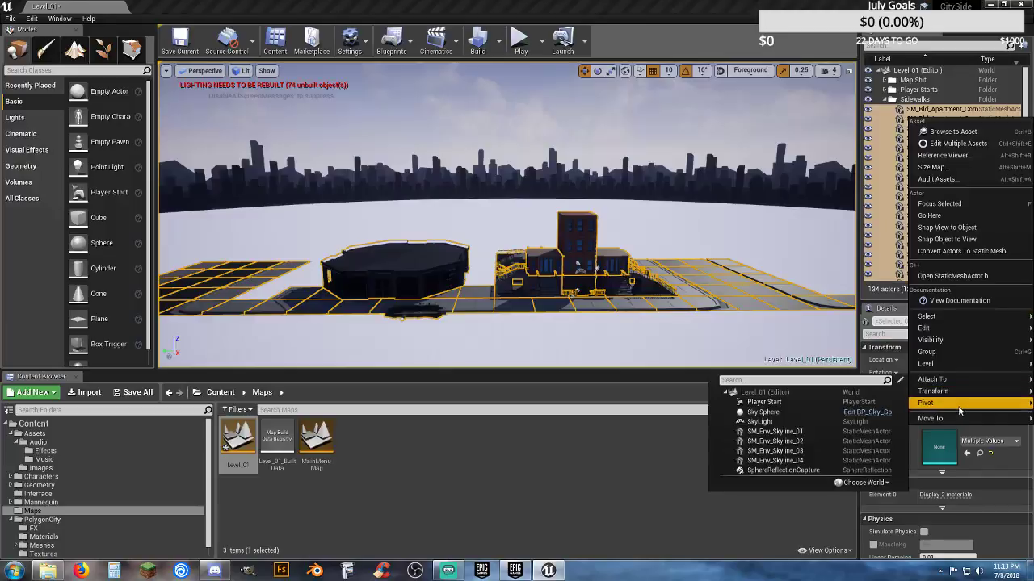
pyautogui.moveTo(952, 418)
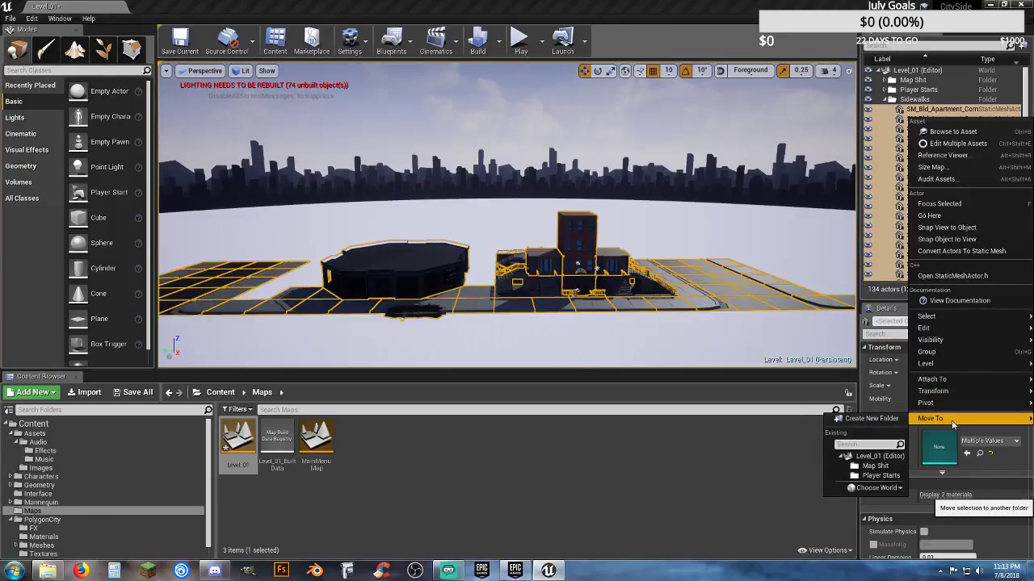
pyautogui.click(904, 71)
pyautogui.click(886, 100)
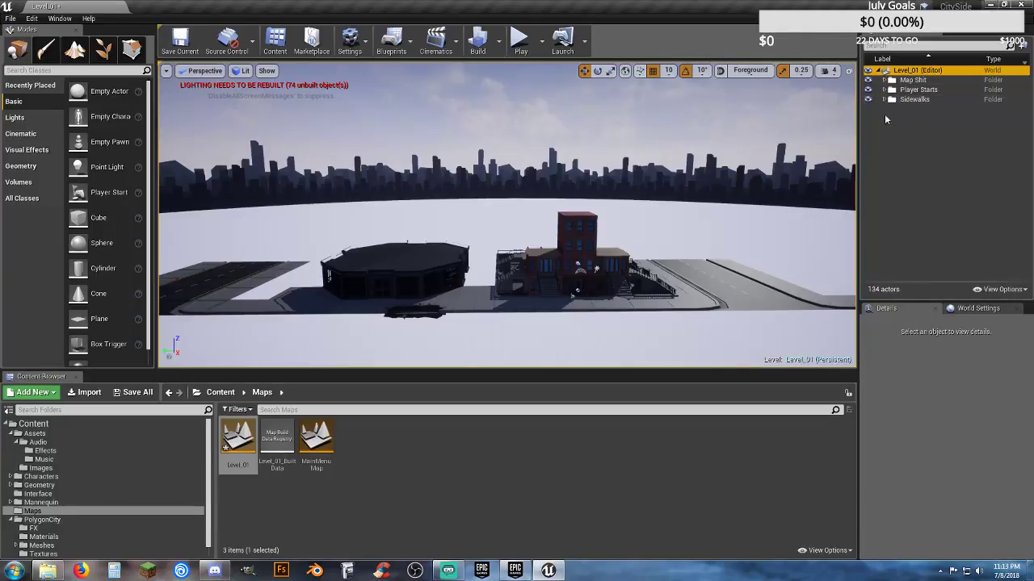
pyautogui.click(930, 126)
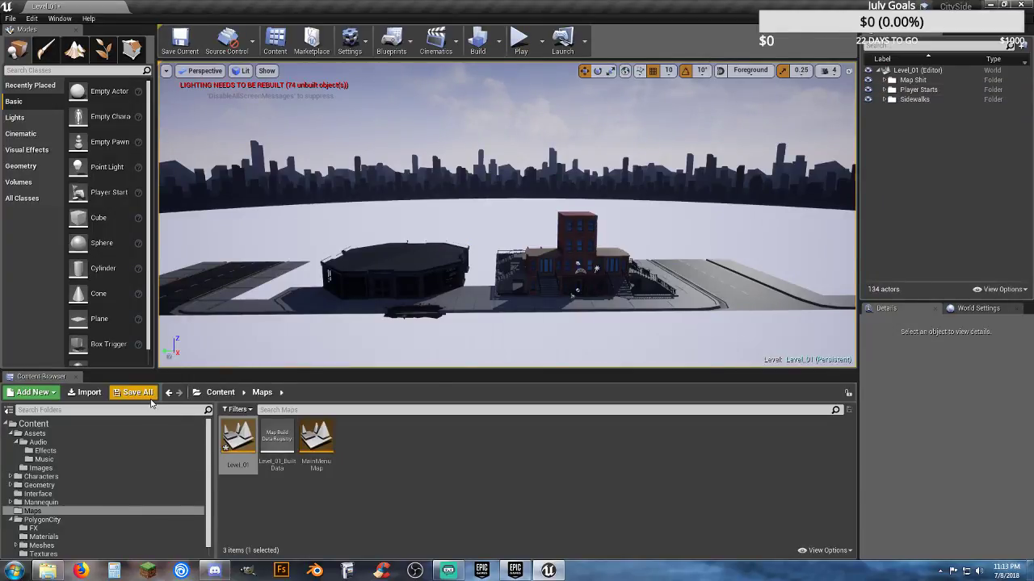
# - Build the level and save both Level_01 and Level_01_BuiltData
pyautogui.click(478, 41)
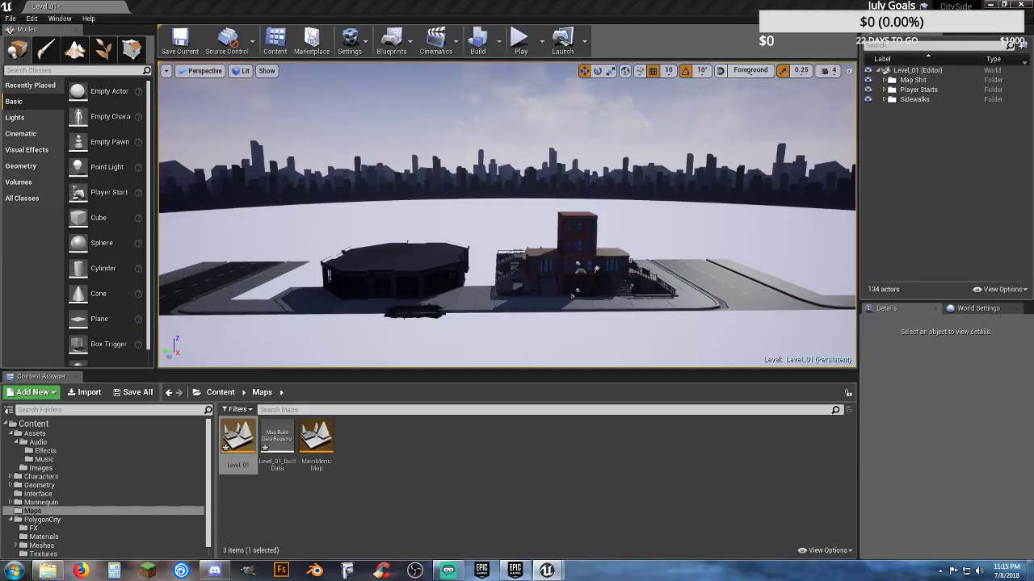
pyautogui.click(454, 449)
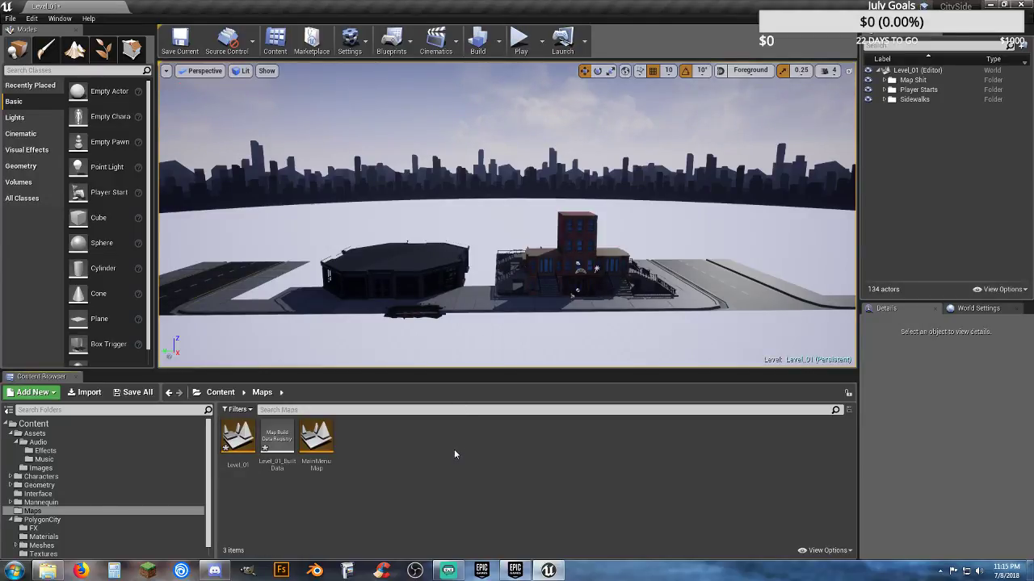
pyautogui.click(137, 393)
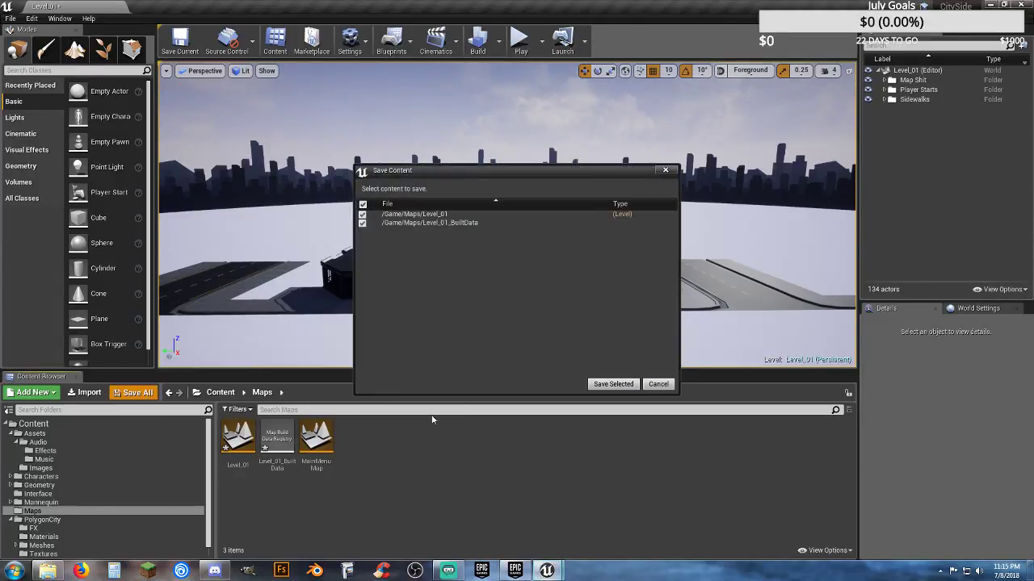
pyautogui.click(612, 383)
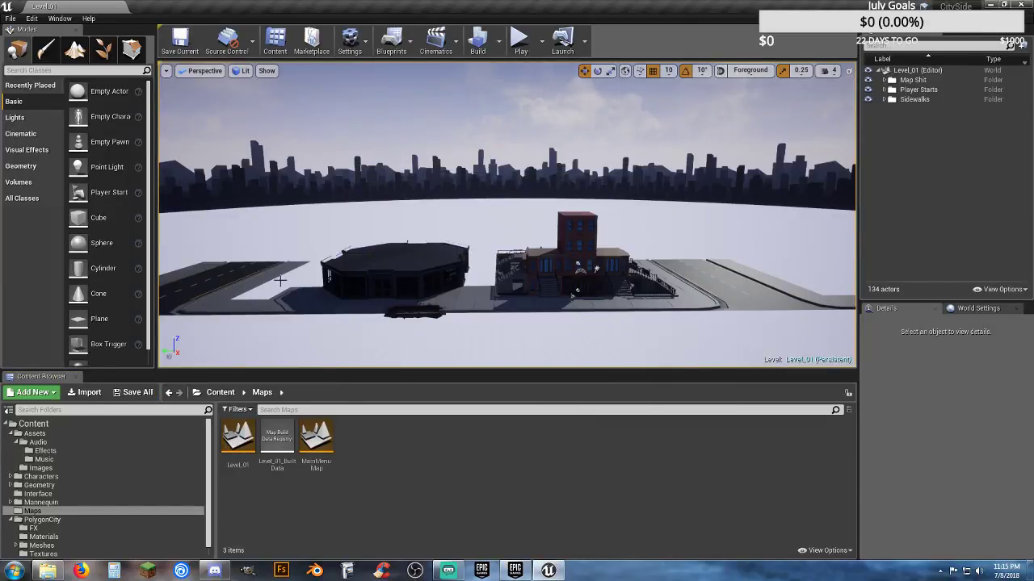
# - Save a copy of the current level in the Maps folder under the name Template
pyautogui.click(10, 18)
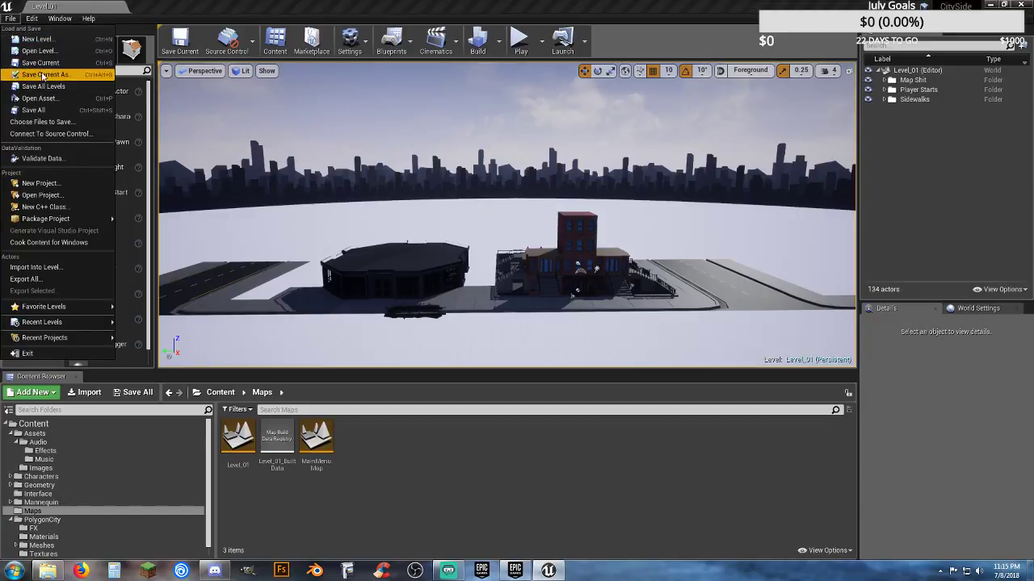
pyautogui.click(43, 75)
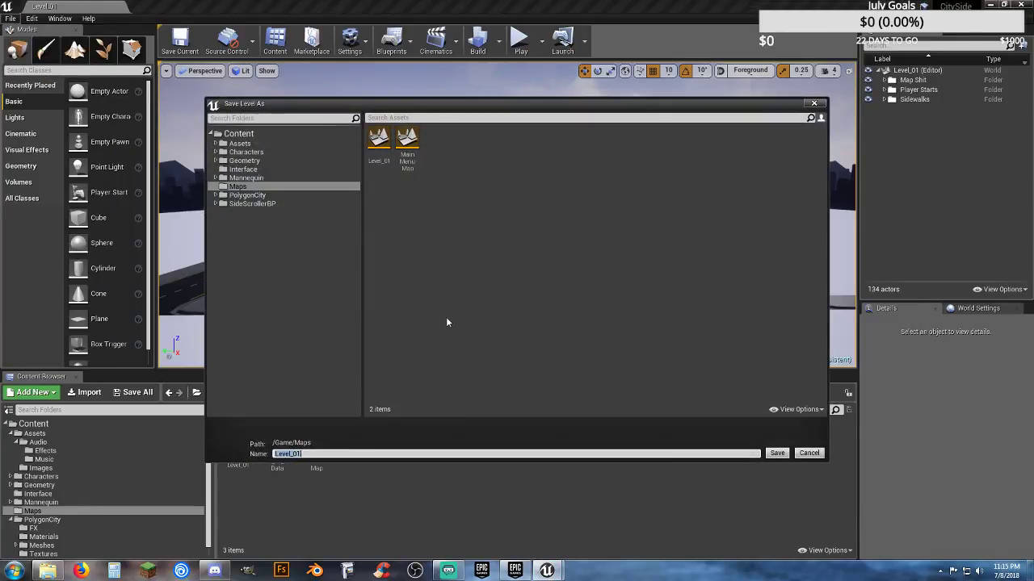
pyautogui.write('Template')
pyautogui.press('Return')
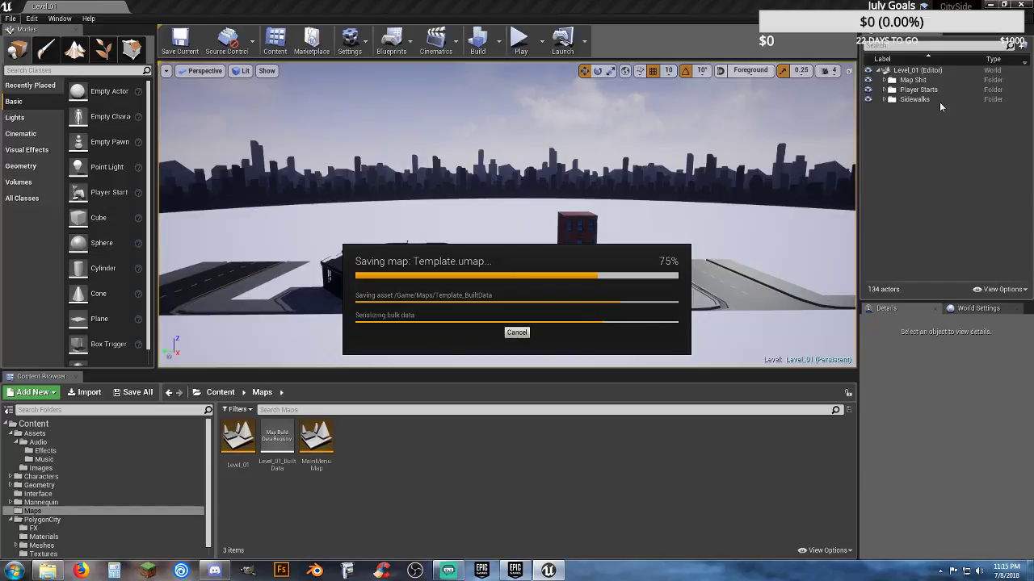
# - Delete all apartment pieces and the octagonal office building from the Sidewalks folder of the Template level
pyautogui.click(885, 100)
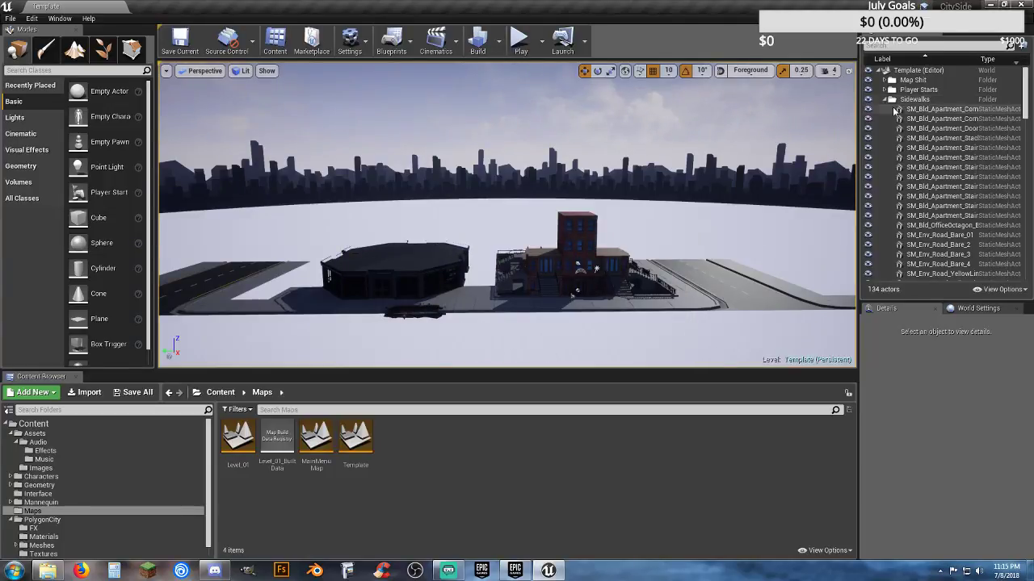
pyautogui.click(921, 109)
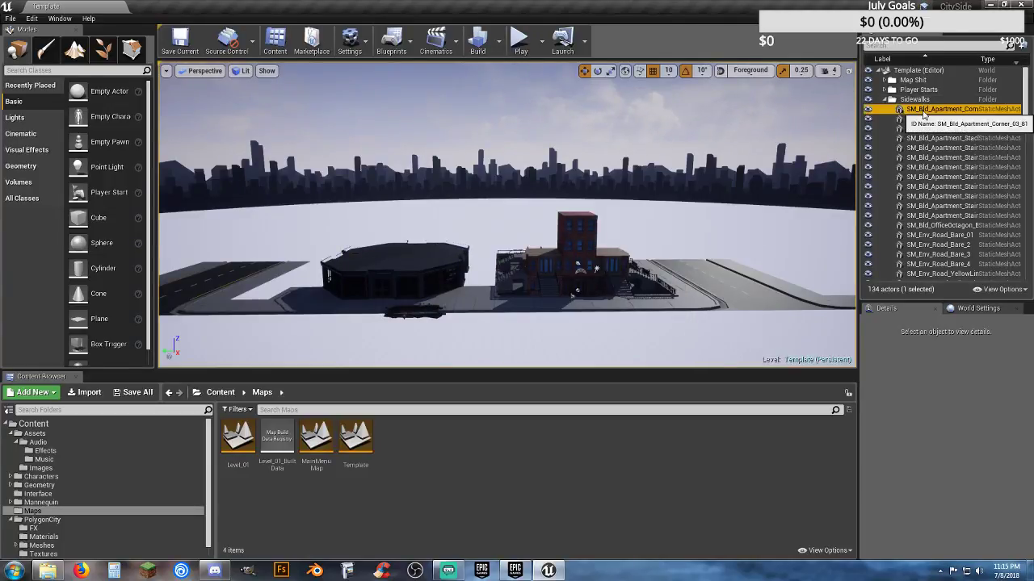
pyautogui.keyDown('shift'); pyautogui.click(950, 225); pyautogui.keyUp('shift')
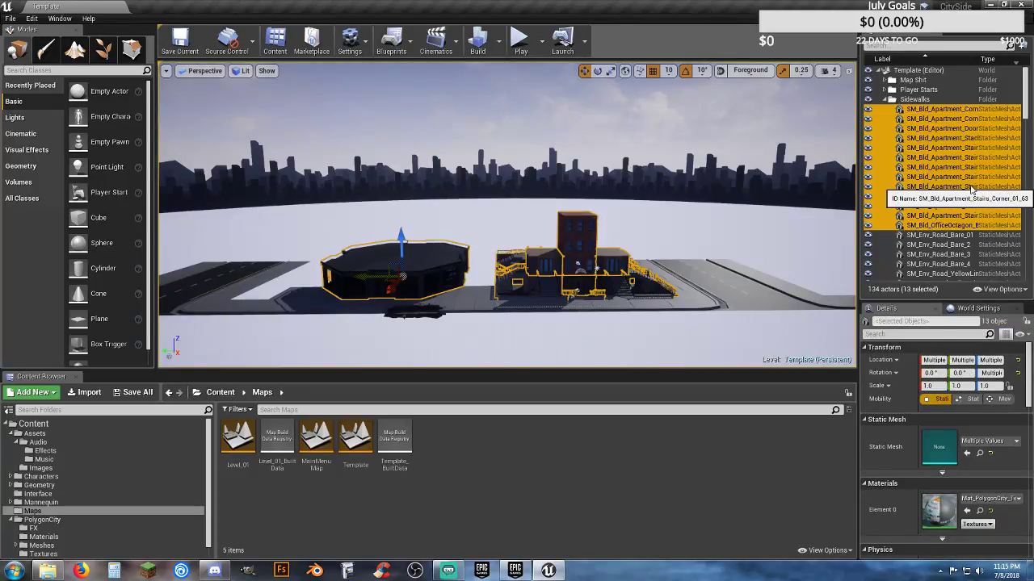
pyautogui.press('Delete')
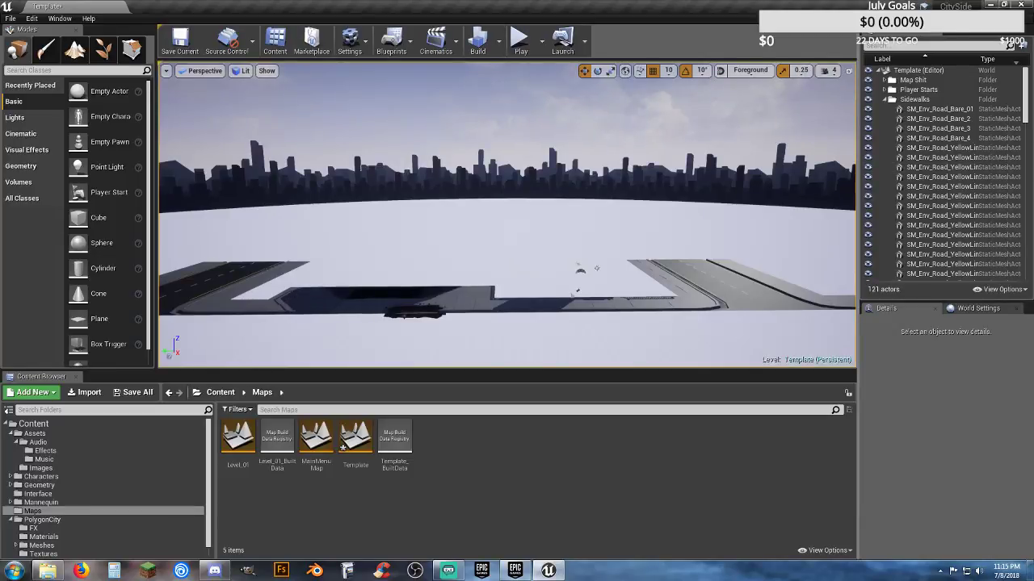
# - Delete the six plain sidewalk tiles behind the front sidewalk where the octagonal building stood
pyautogui.click(298, 295)
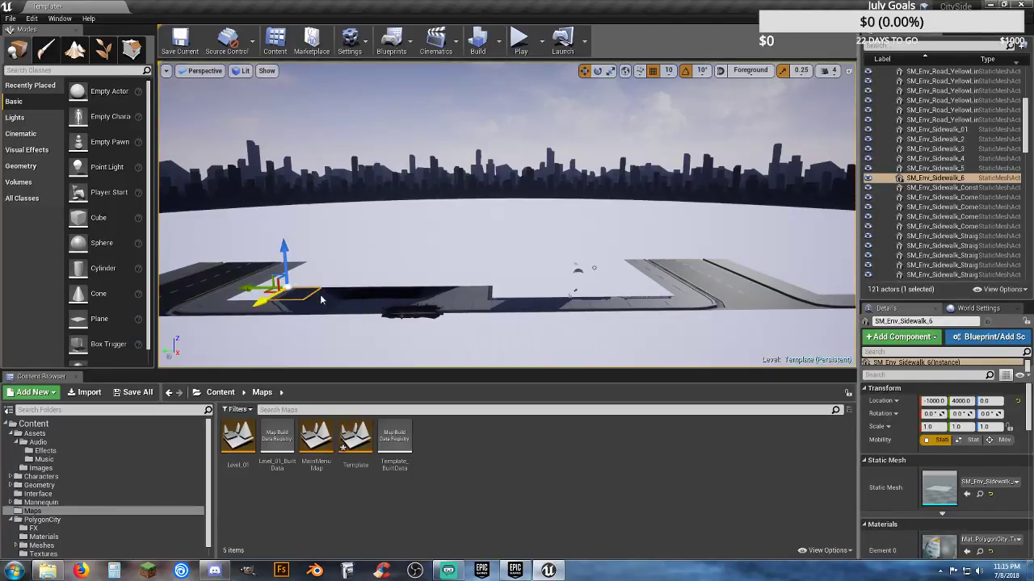
pyautogui.keyDown('ctrl'); pyautogui.click(339, 294); pyautogui.keyUp('ctrl')
pyautogui.keyDown('ctrl'); pyautogui.click(360, 295); pyautogui.keyUp('ctrl')
pyautogui.keyDown('ctrl'); pyautogui.click(393, 294); pyautogui.keyUp('ctrl')
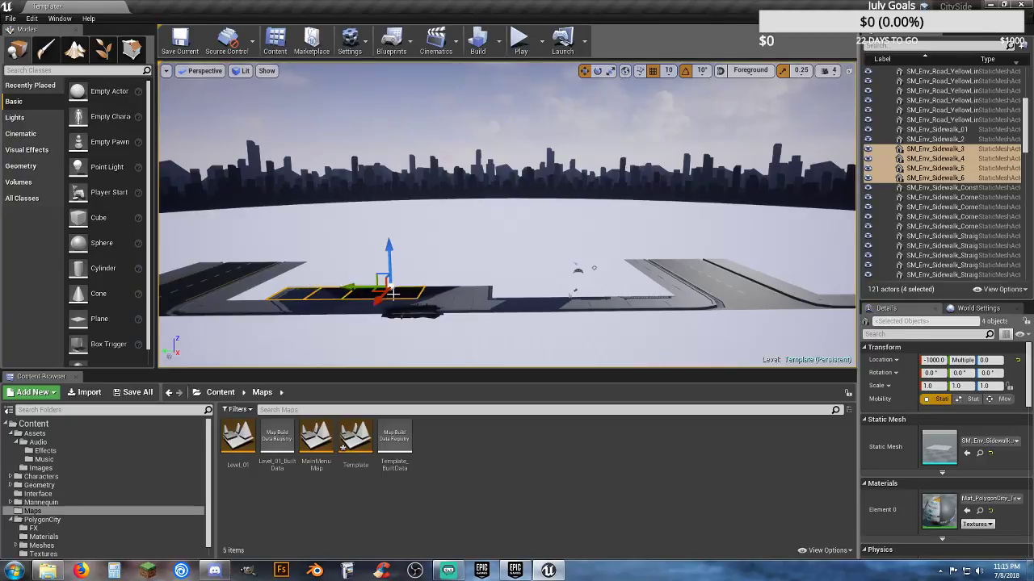
pyautogui.keyDown('ctrl'); pyautogui.click(430, 294); pyautogui.keyUp('ctrl')
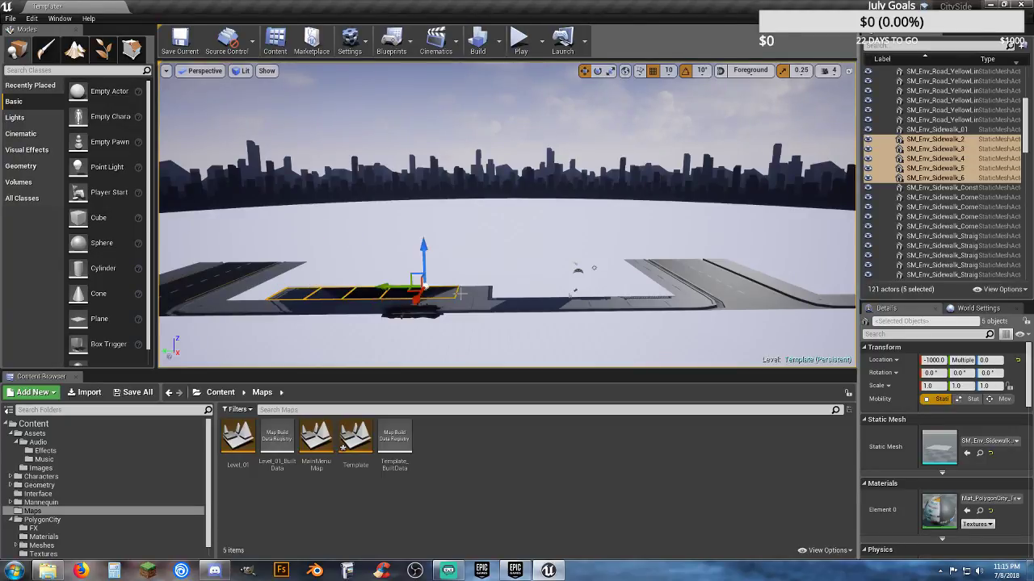
pyautogui.keyDown('ctrl'); pyautogui.click(467, 294); pyautogui.keyUp('ctrl')
pyautogui.press('Delete')
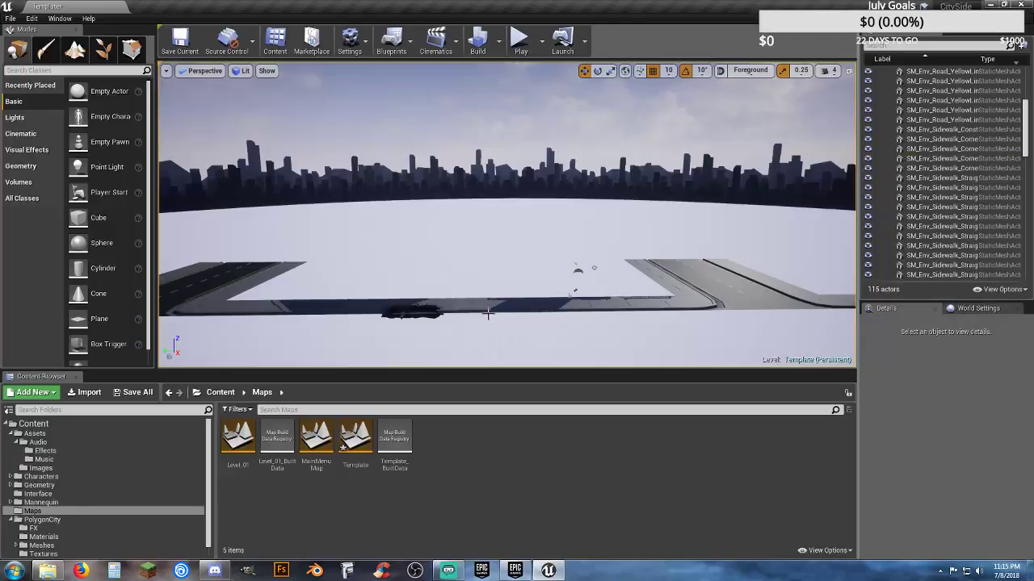
# - Delete the construction sidewalk piece with the hole from the front sidewalk
pyautogui.press('w')
pyautogui.moveTo(505, 318); pyautogui.dragTo(491, 413, button='right')
pyautogui.click(531, 258)
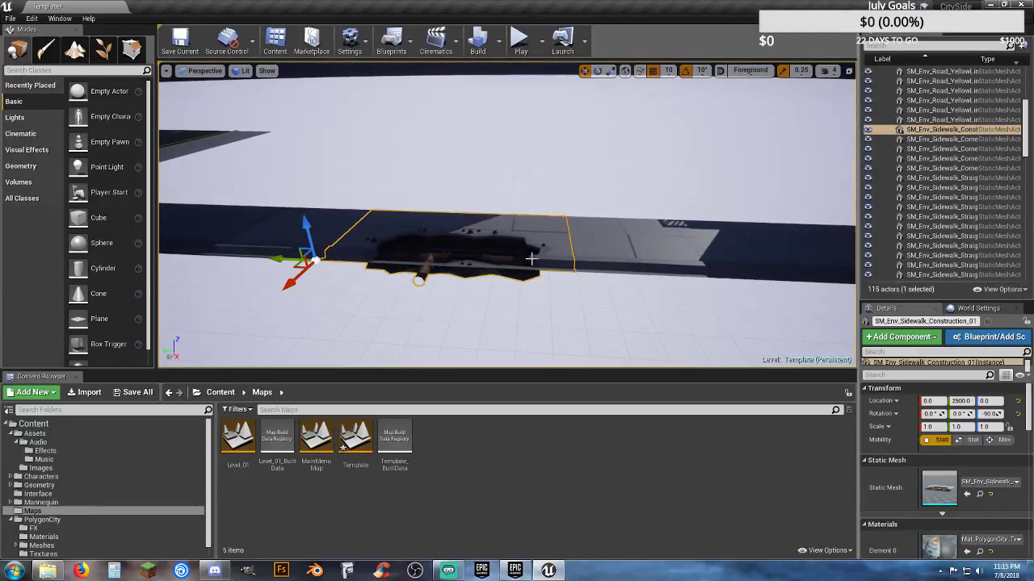
pyautogui.press('Delete')
# - Duplicate the two straight sidewalk pieces beside the gap and slide the copies along the street to fill it
pyautogui.click(640, 261)
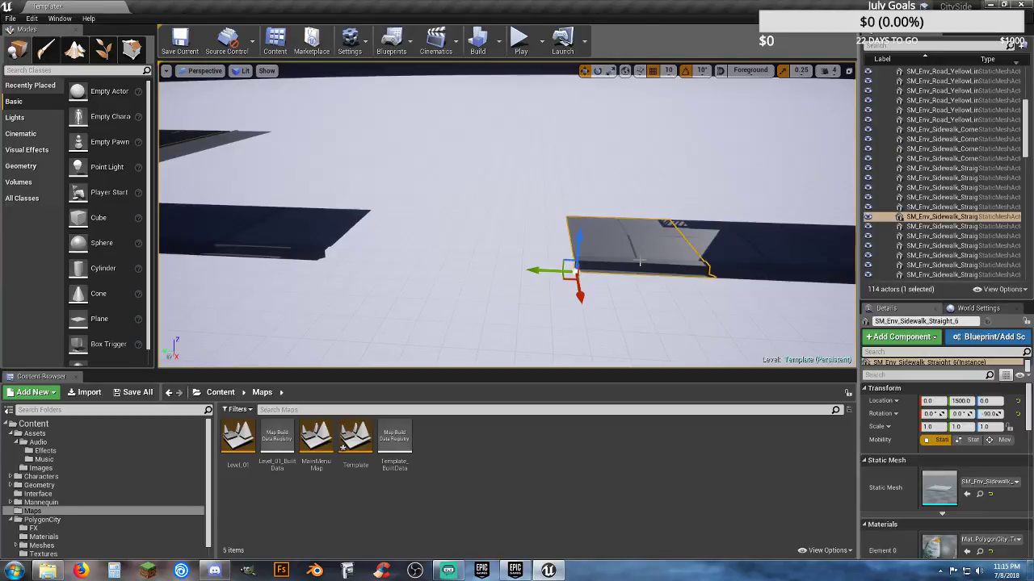
pyautogui.keyDown('ctrl'); pyautogui.click(741, 261); pyautogui.keyUp('ctrl')
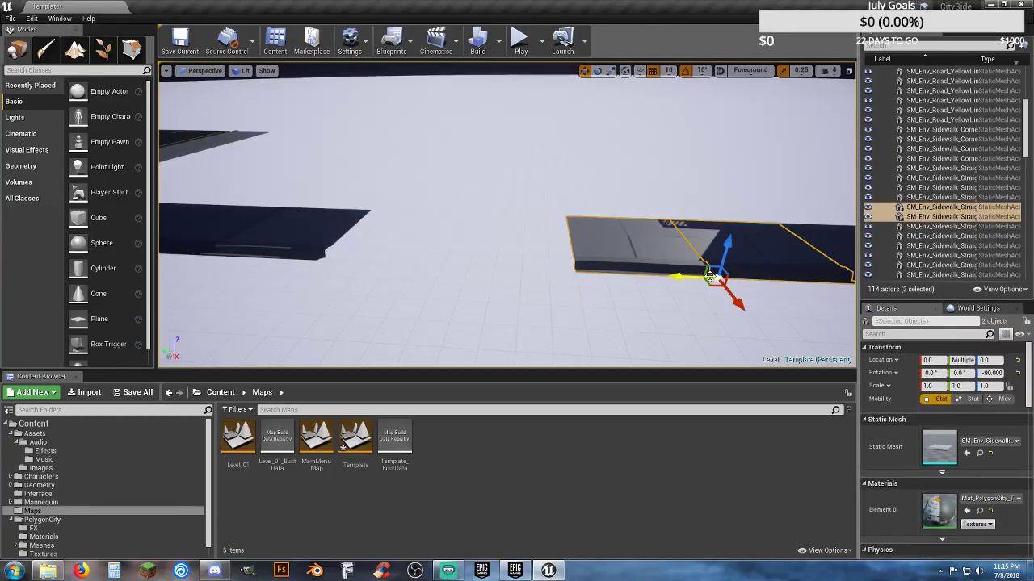
pyautogui.keyDown('alt'); pyautogui.moveTo(709, 275); pyautogui.dragTo(277, 265); pyautogui.keyUp('alt')
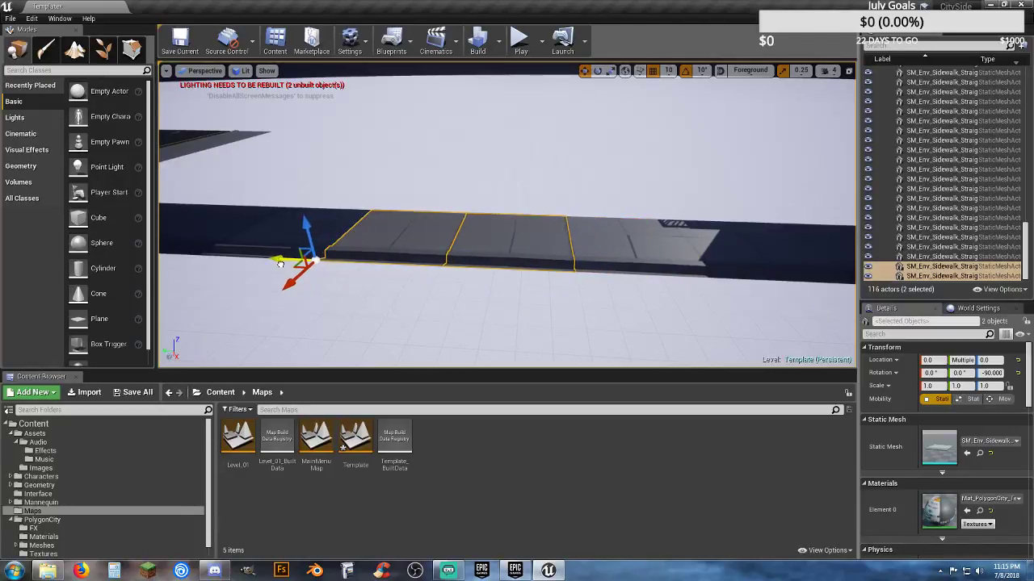
# - Save the edited Template level
pyautogui.press('s')
pyautogui.moveTo(433, 313)
pyautogui.mouseDown(button='right')
pyautogui.moveTo(517, 259)
pyautogui.moveTo(543, 255)
pyautogui.moveTo(404, 264)
pyautogui.moveTo(415, 304)
pyautogui.mouseUp(button='right')
pyautogui.press('s')
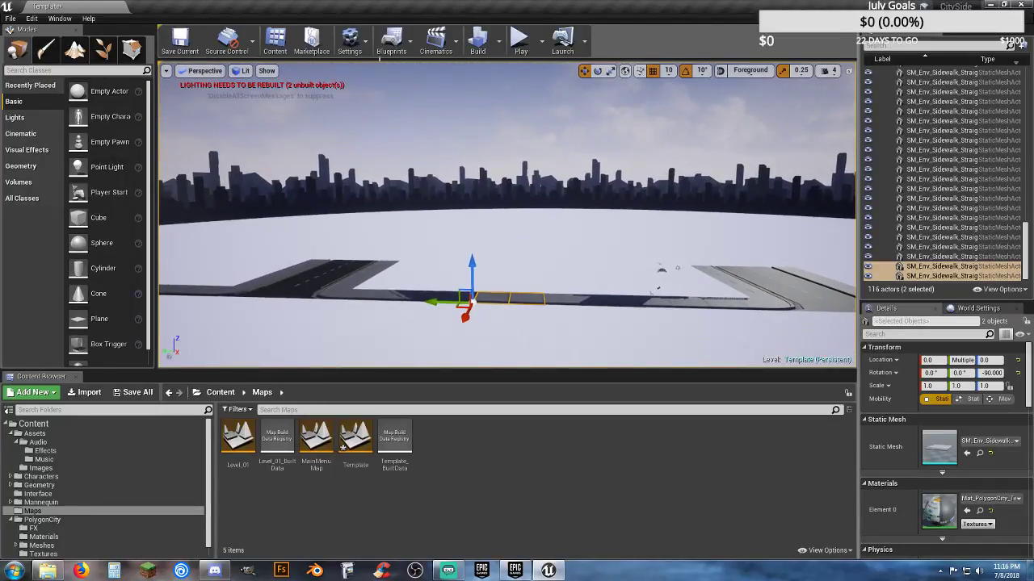
pyautogui.click(137, 393)
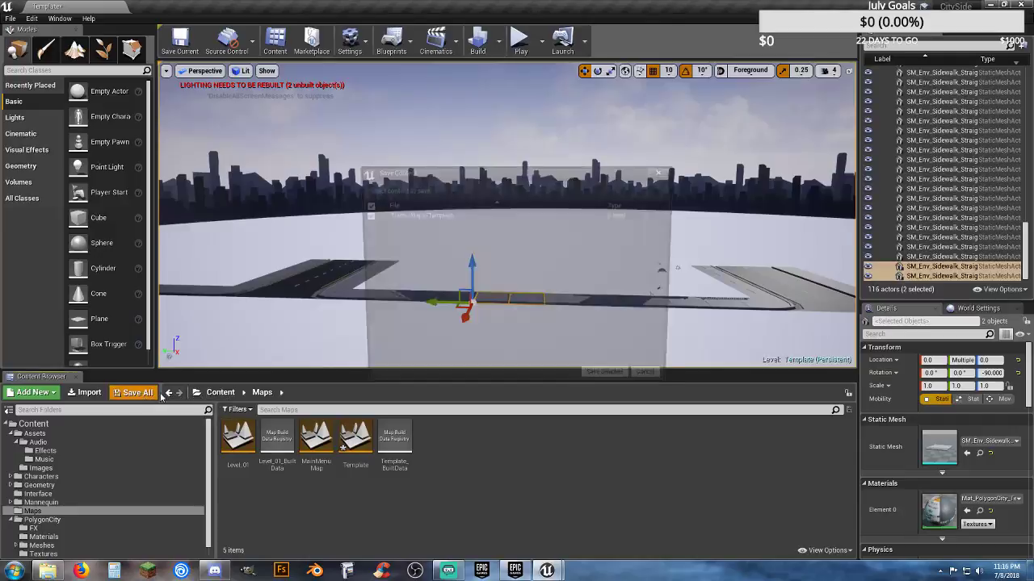
pyautogui.click(604, 384)
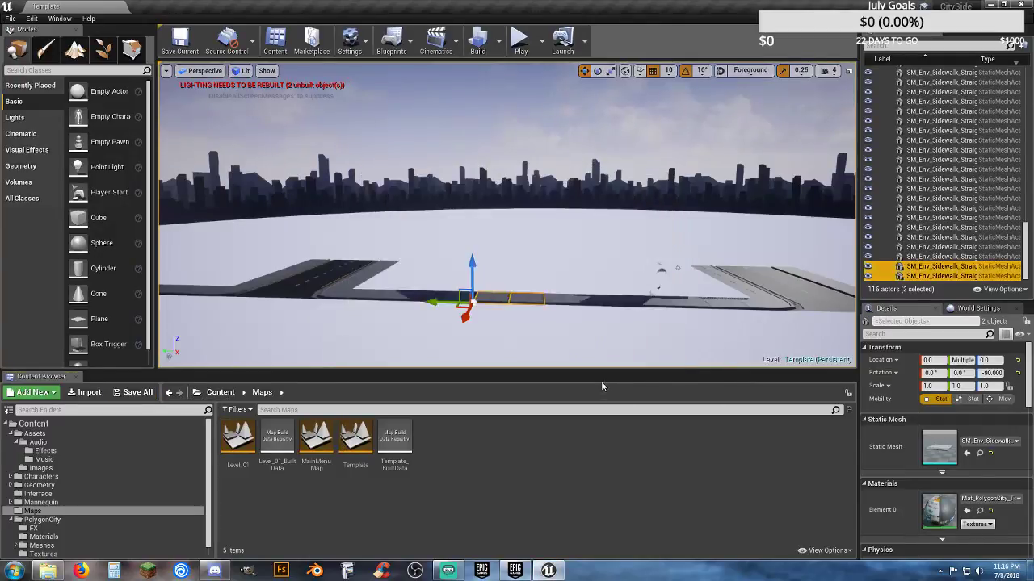
# - Collapse the Sidewalks and Map Shit folders and leave no actor selected
pyautogui.click(568, 234)
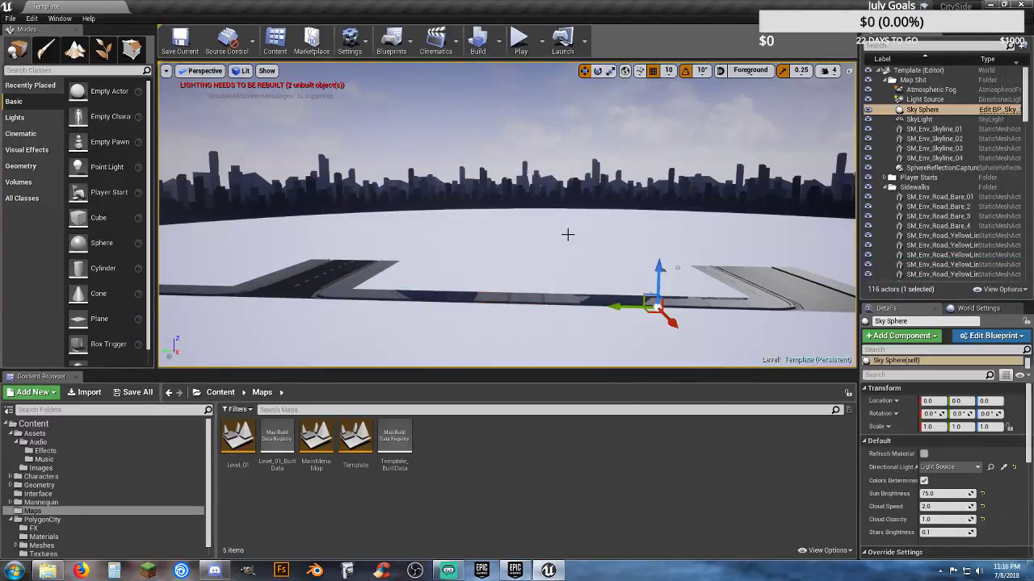
pyautogui.click(886, 188)
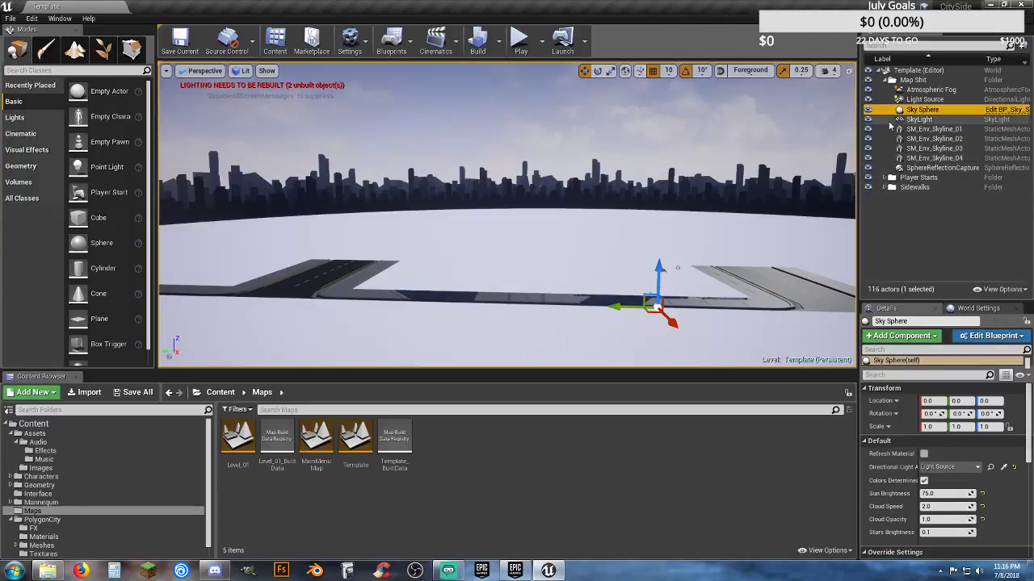
pyautogui.click(892, 80)
pyautogui.click(904, 70)
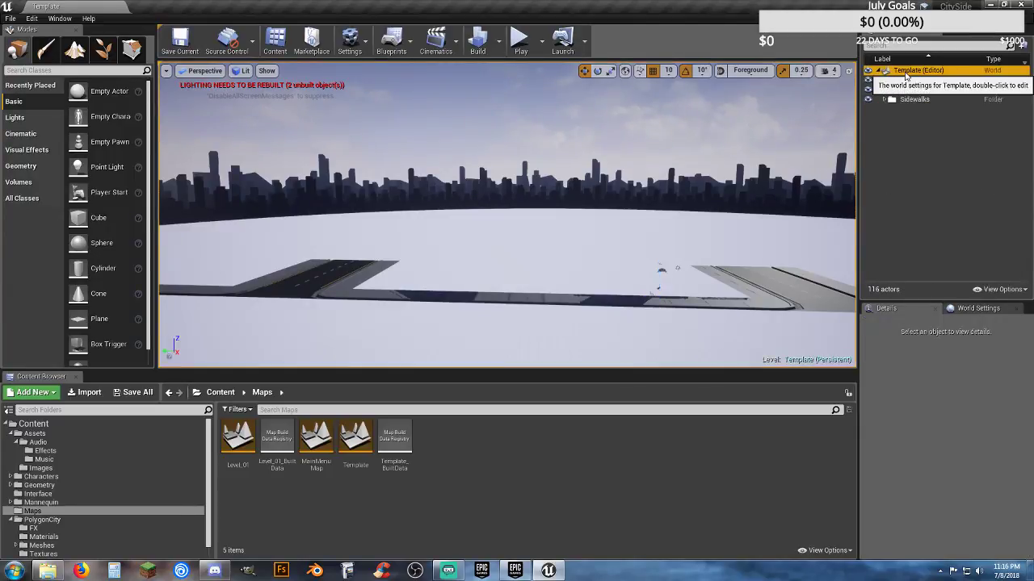
# - Build the lighting of the Template level and save both Template and Template_BuiltData
pyautogui.click(477, 40)
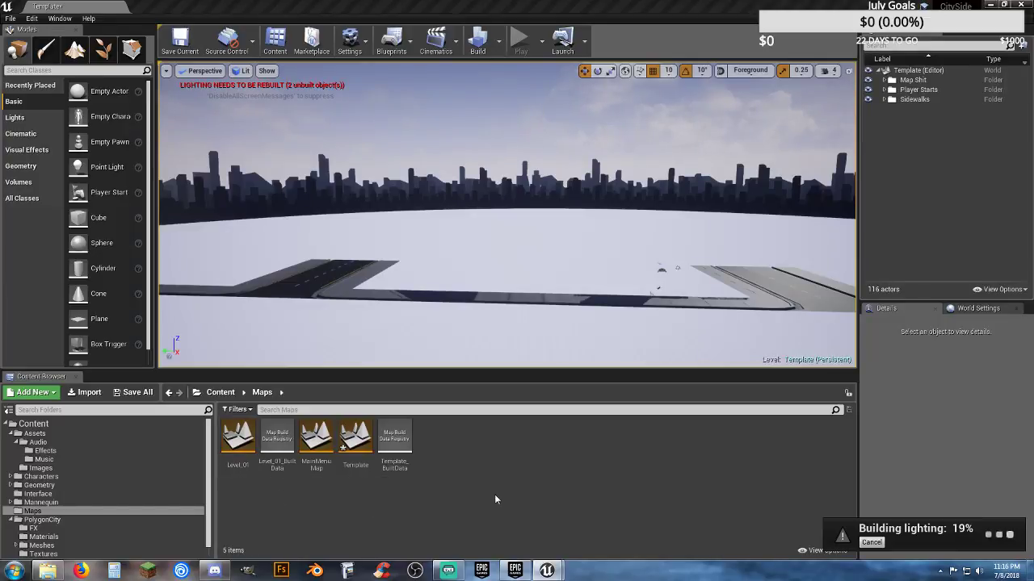
pyautogui.moveTo(566, 295); pyautogui.dragTo(517, 287, button='right')
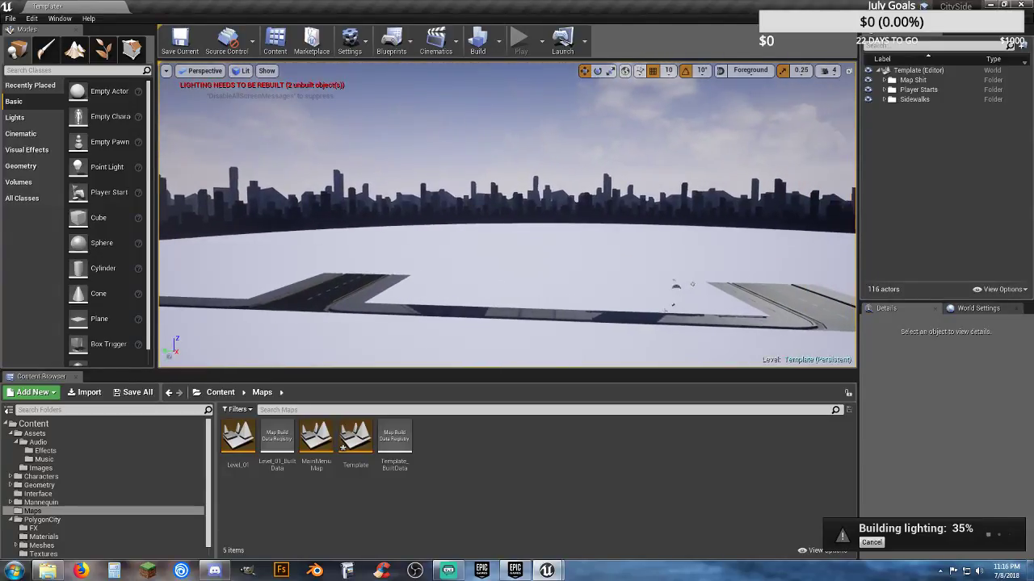
pyautogui.moveTo(541, 331); pyautogui.dragTo(567, 274, button='right')
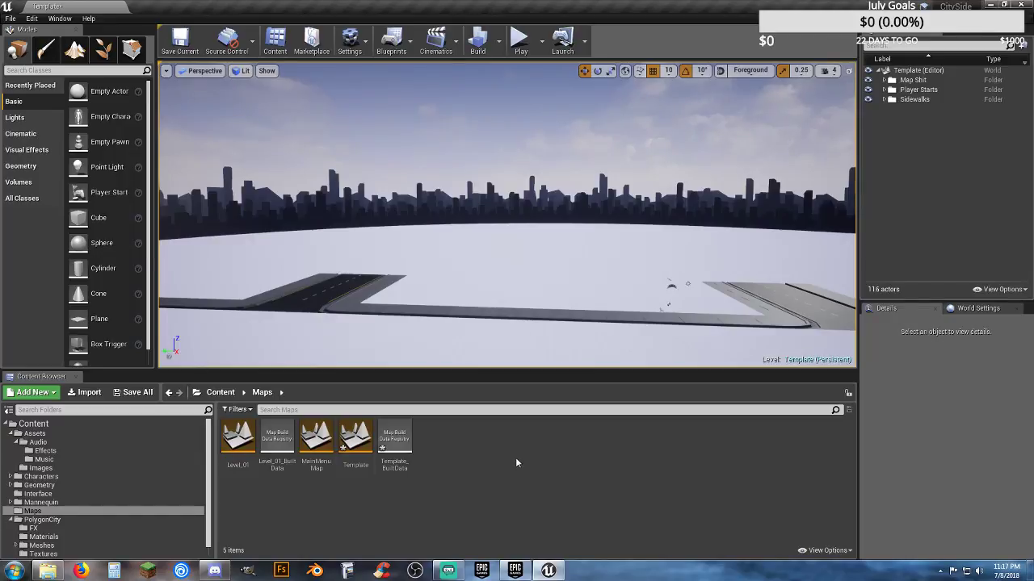
pyautogui.click(133, 392)
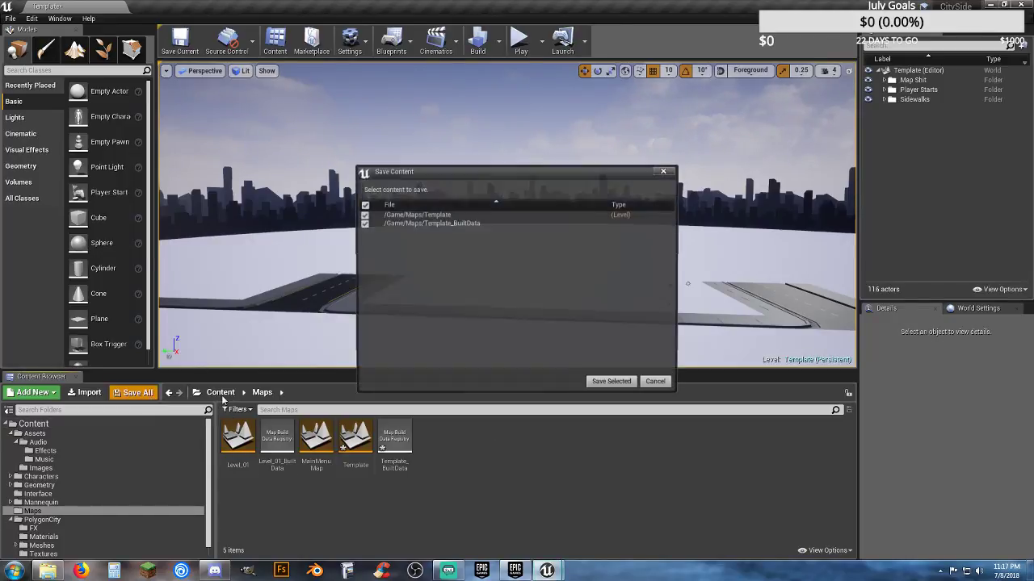
pyautogui.click(613, 384)
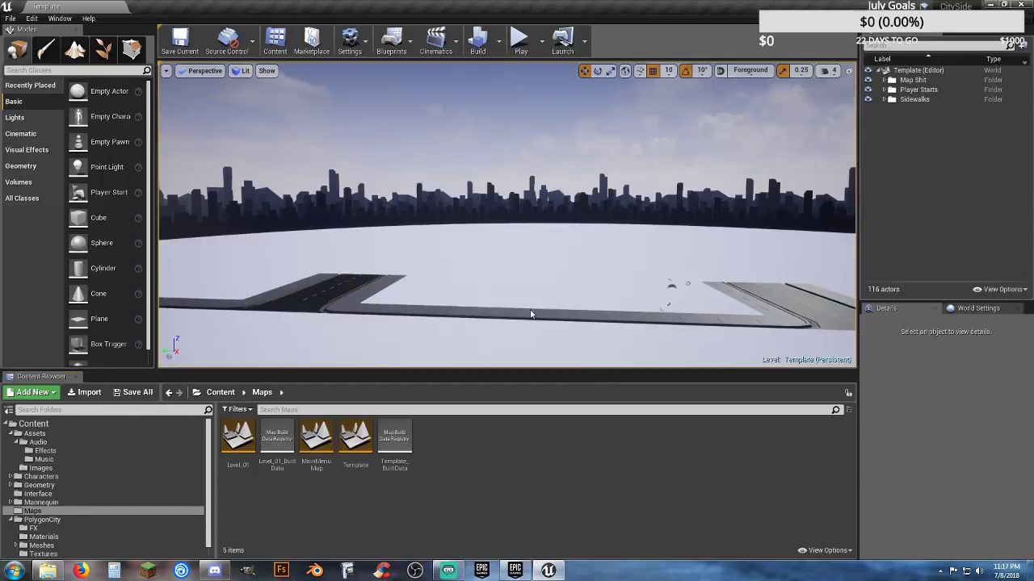
# - Examine the cleared street and its sidewalk up close near the player start
pyautogui.moveTo(530, 309); pyautogui.dragTo(419, 428, button='right')
pyautogui.press('w')
pyautogui.press('w')
pyautogui.press('d')
pyautogui.moveTo(629, 352); pyautogui.dragTo(482, 309, button='right')
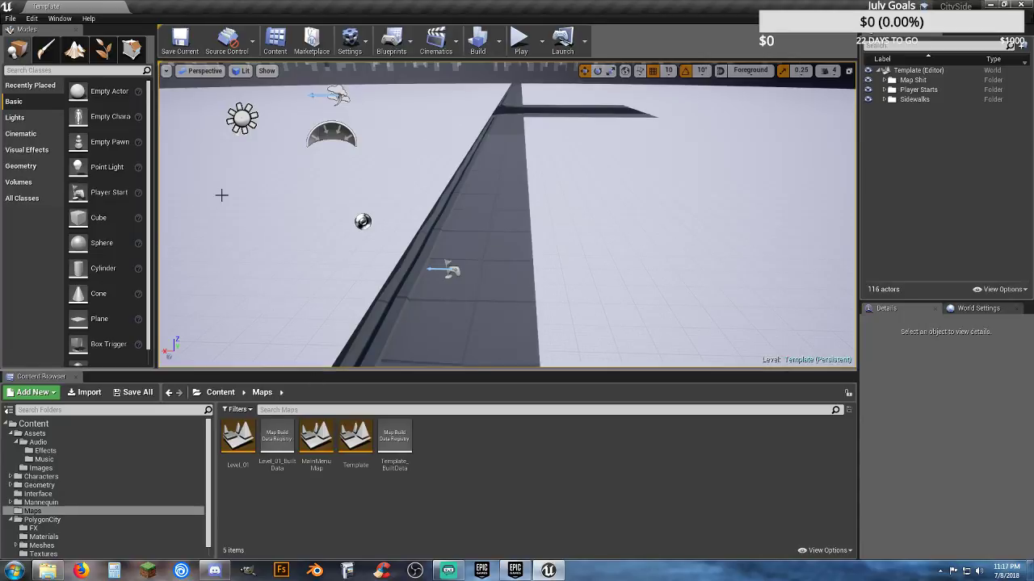
# - Place a Nav Mesh Bounds Volume on the sidewalk beside the player start, at X -410, Y -40, Z 100
pyautogui.click(18, 182)
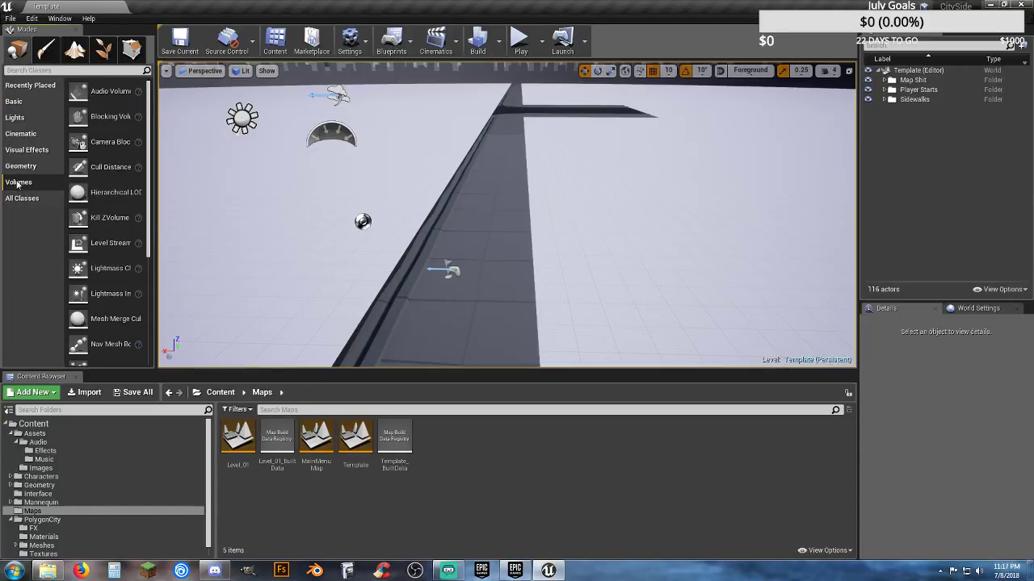
pyautogui.moveTo(107, 344); pyautogui.dragTo(503, 311)
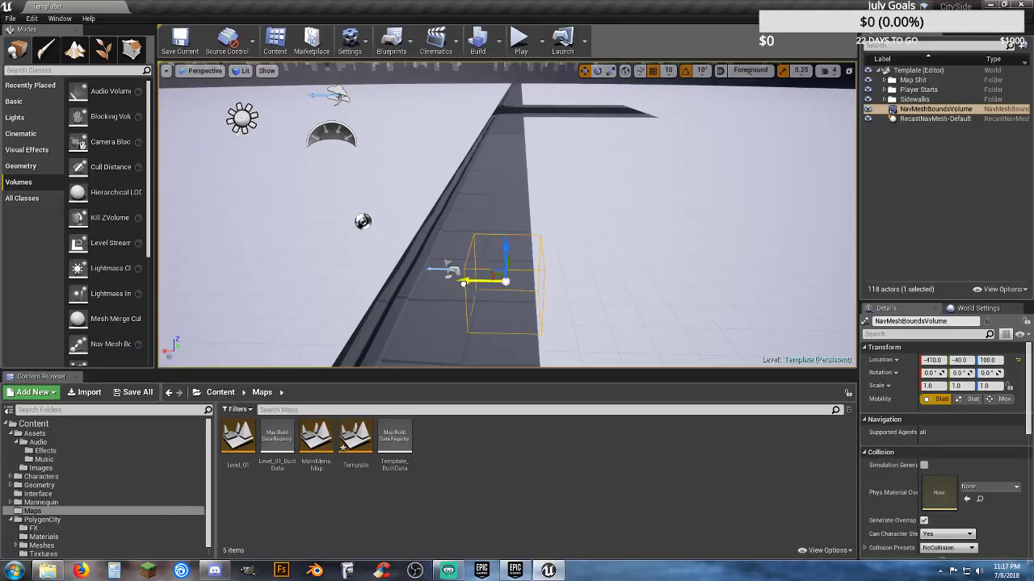
pyautogui.moveTo(464, 283); pyautogui.dragTo(464, 282)
# - Stretch the NavMeshBoundsVolume along the street to a Y scale of about 113.25 and set its Y location to 0
pyautogui.moveTo(449, 320); pyautogui.dragTo(692, 275, button='right')
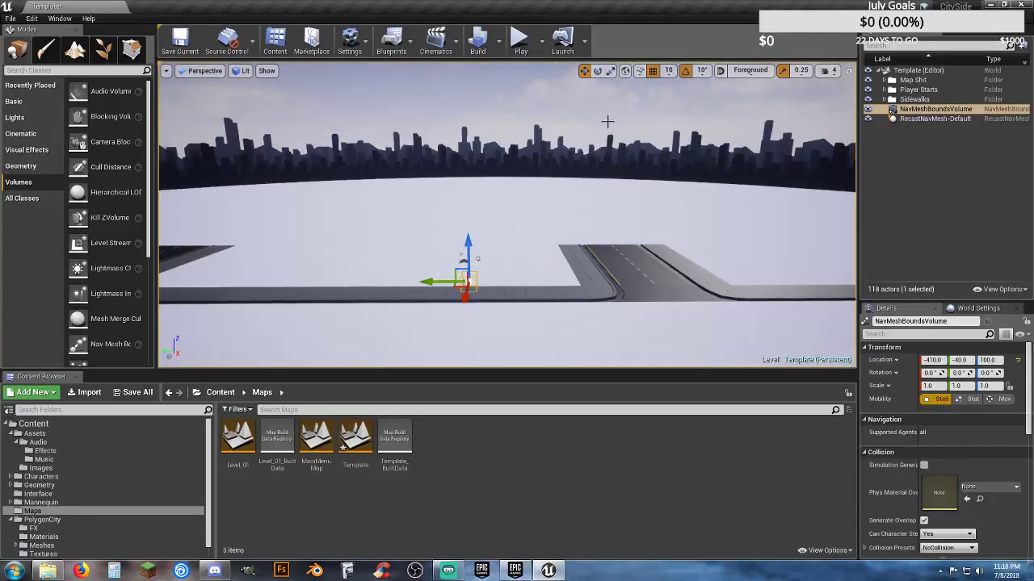
pyautogui.click(610, 70)
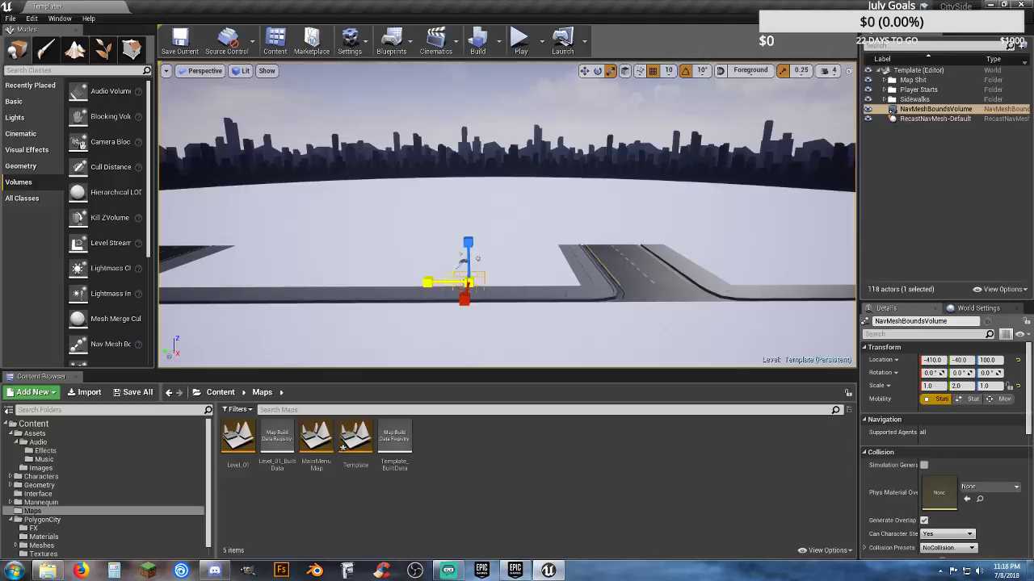
pyautogui.moveTo(426, 282); pyautogui.dragTo(256, 284)
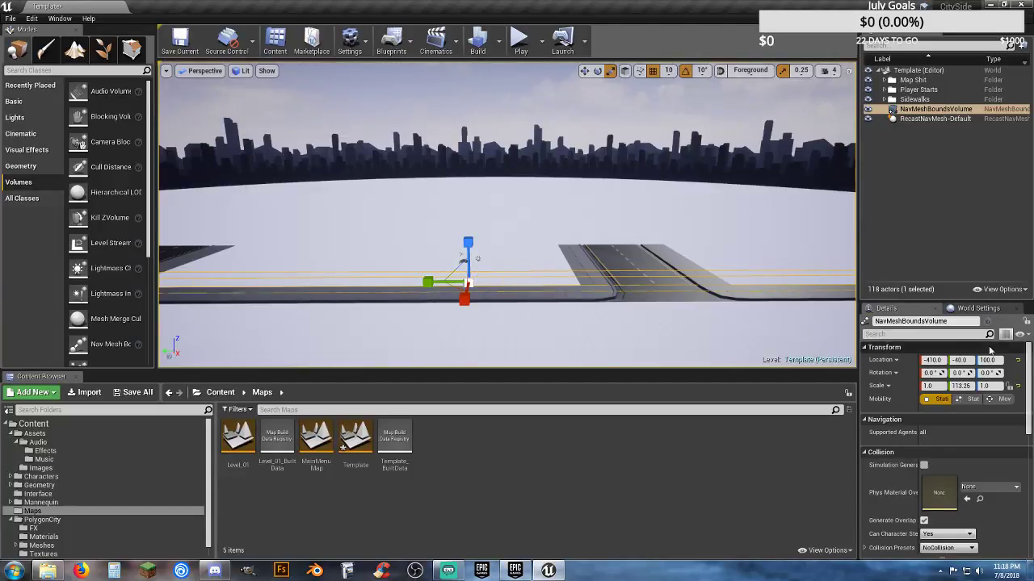
pyautogui.click(960, 360)
pyautogui.write('0')
pyautogui.press('Tab')
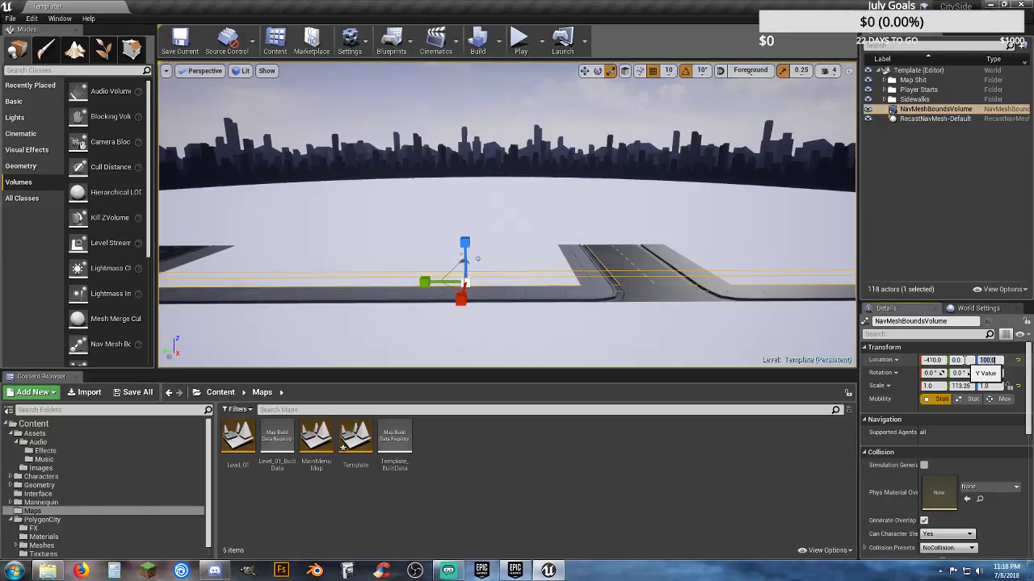
# - Lengthen the NavMeshBoundsVolume to a Y scale of about 178.75 so it spans the whole sidewalk
pyautogui.press('s')
pyautogui.moveTo(758, 311); pyautogui.dragTo(710, 294, button='right')
pyautogui.press('s')
pyautogui.moveTo(561, 275); pyautogui.dragTo(525, 274, button='right')
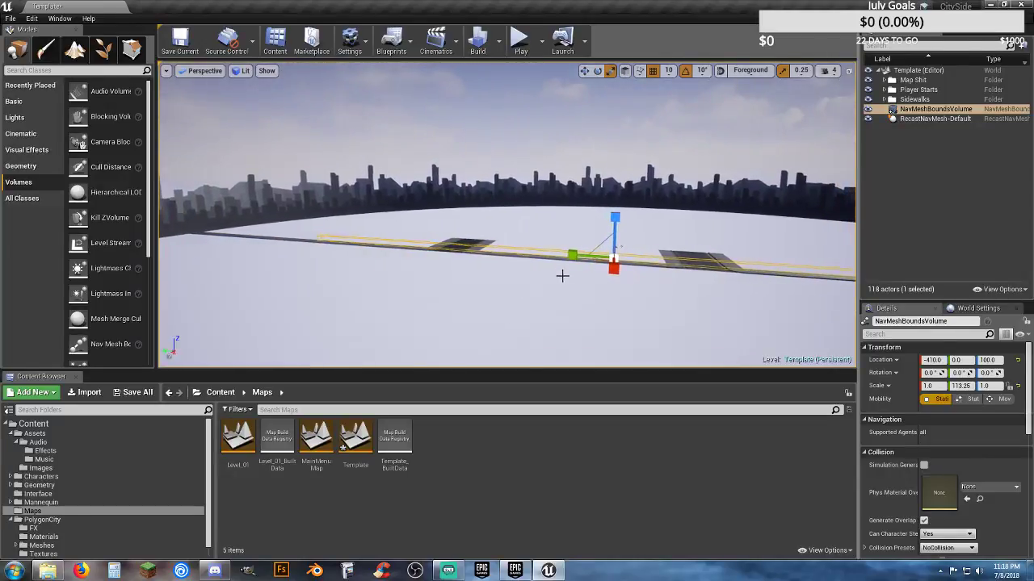
pyautogui.moveTo(572, 255); pyautogui.dragTo(503, 262)
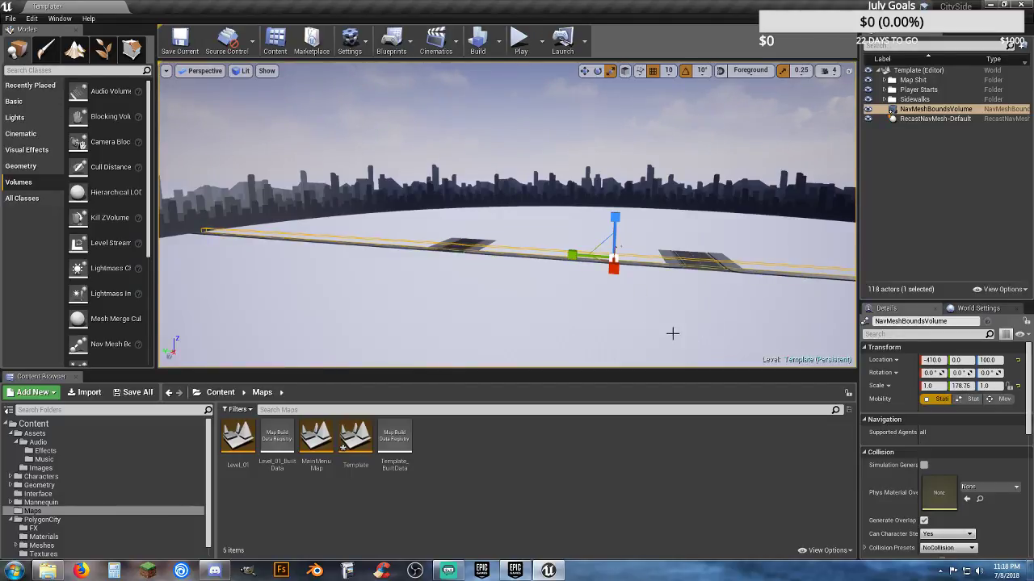
# - Lower the NavMeshBoundsVolume onto the sidewalk, to a Z location of 80
pyautogui.moveTo(672, 332); pyautogui.dragTo(690, 360, button='right')
pyautogui.press('w')
pyautogui.press('w')
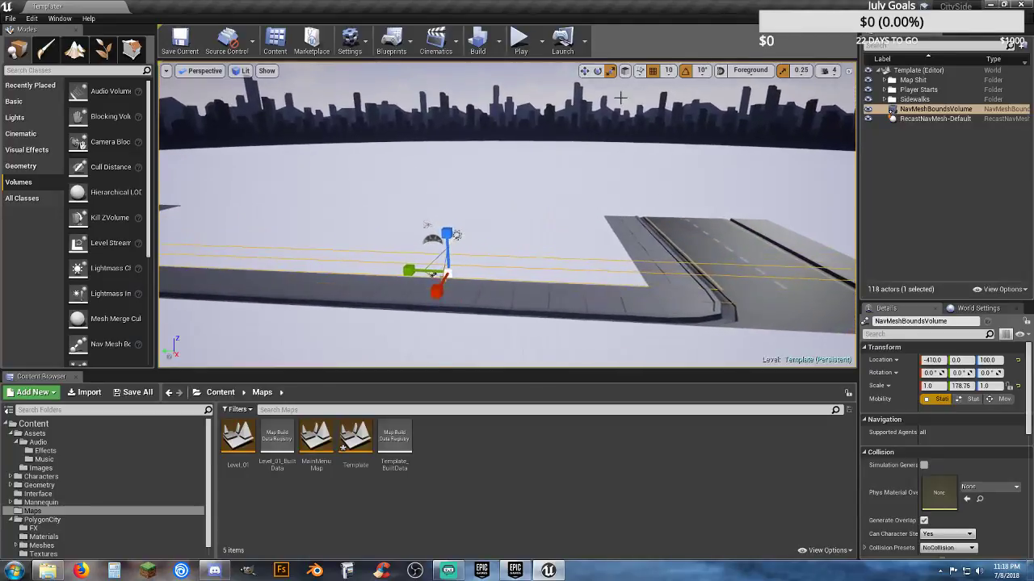
pyautogui.click(584, 70)
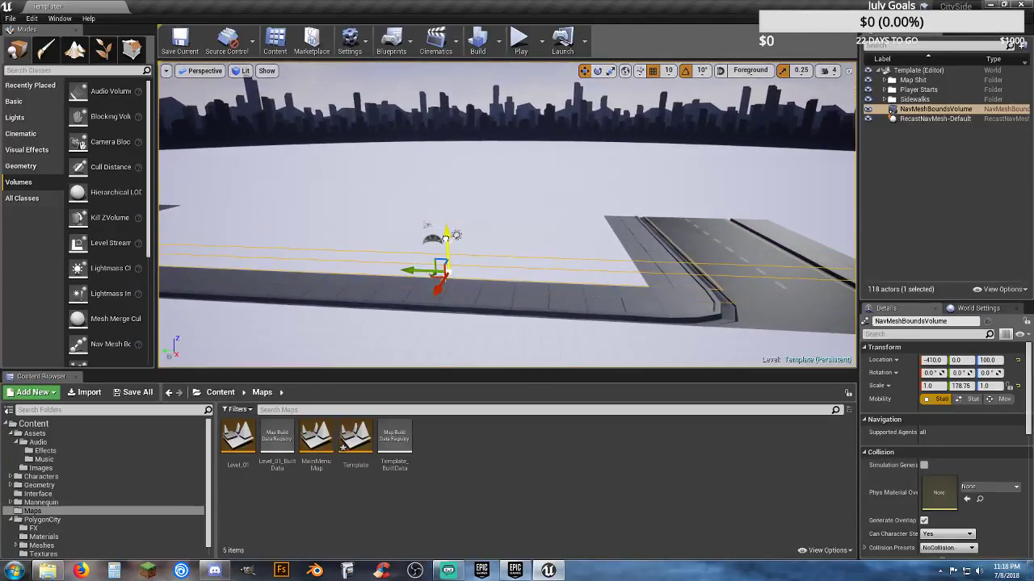
pyautogui.moveTo(445, 238); pyautogui.dragTo(444, 239)
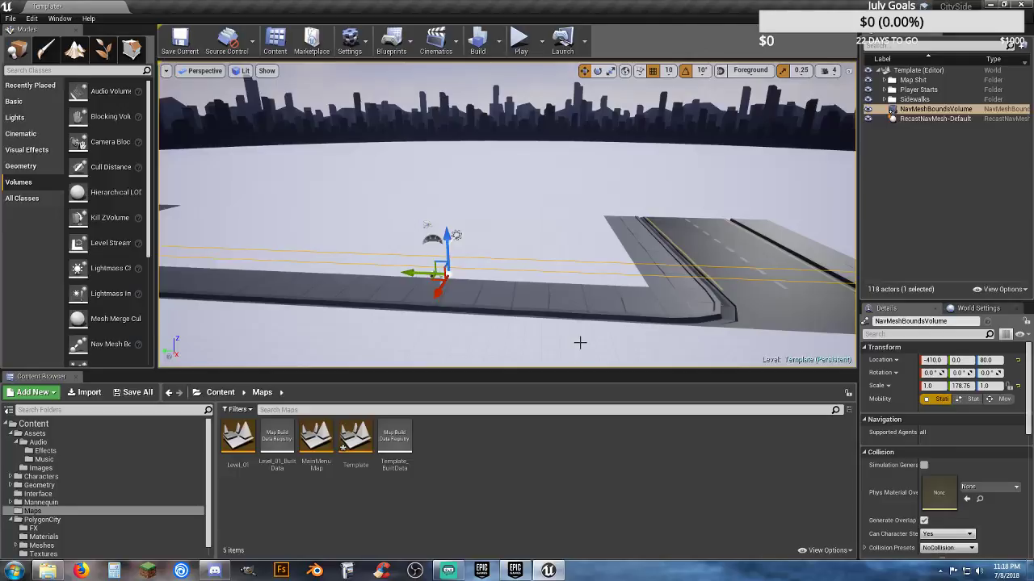
# - Check the walkable navigation area along the sidewalk, turn its display off, and save the Template level
pyautogui.moveTo(541, 349); pyautogui.dragTo(541, 372, button='right')
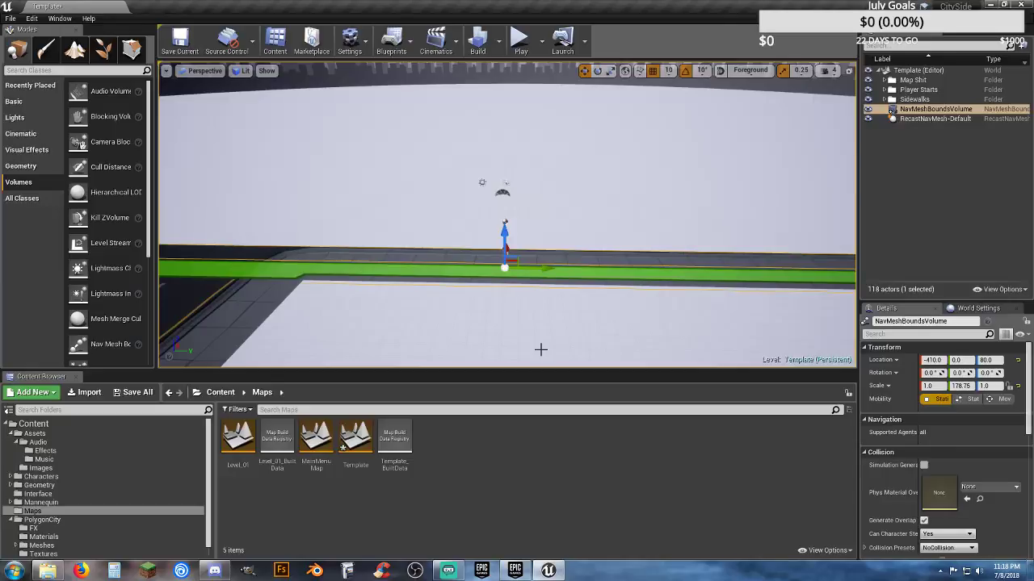
pyautogui.press('p')
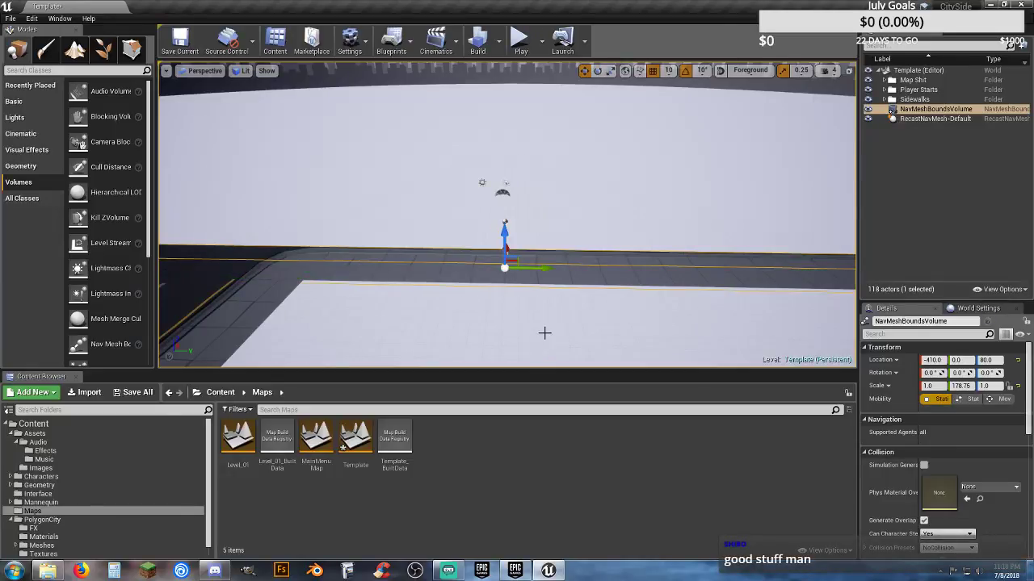
pyautogui.moveTo(543, 332); pyautogui.dragTo(775, 334, button='right')
pyautogui.moveTo(504, 344); pyautogui.dragTo(541, 327, button='right')
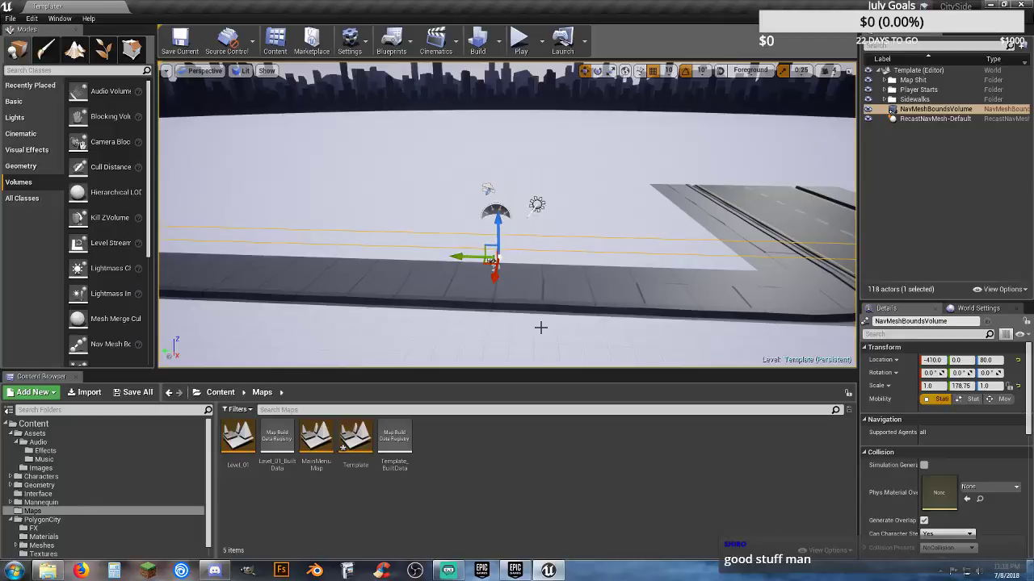
pyautogui.click(132, 393)
pyautogui.click(613, 384)
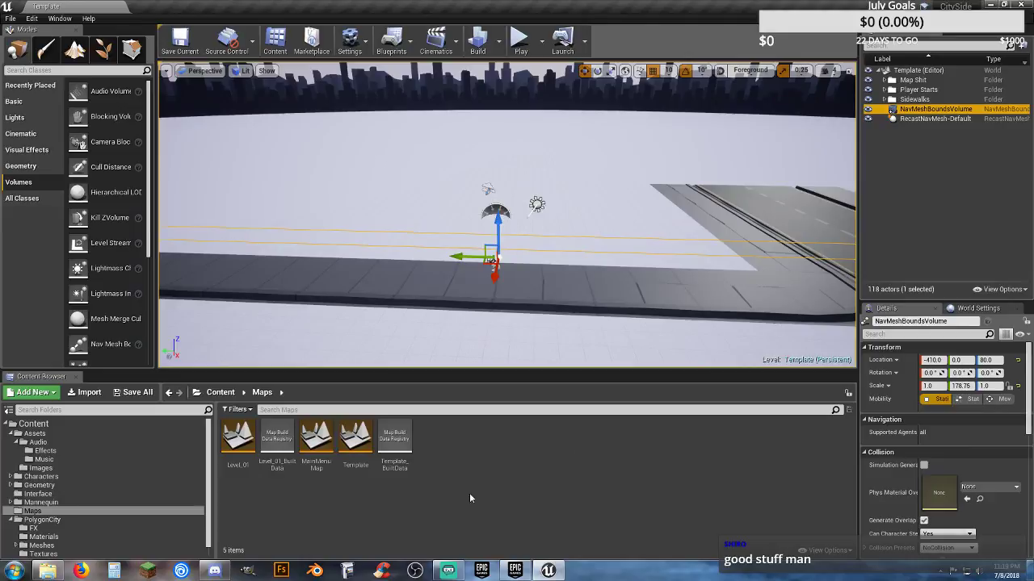
# - Create a new folder inside the Characters/Blueprints folder
pyautogui.click(11, 477)
pyautogui.click(10, 478)
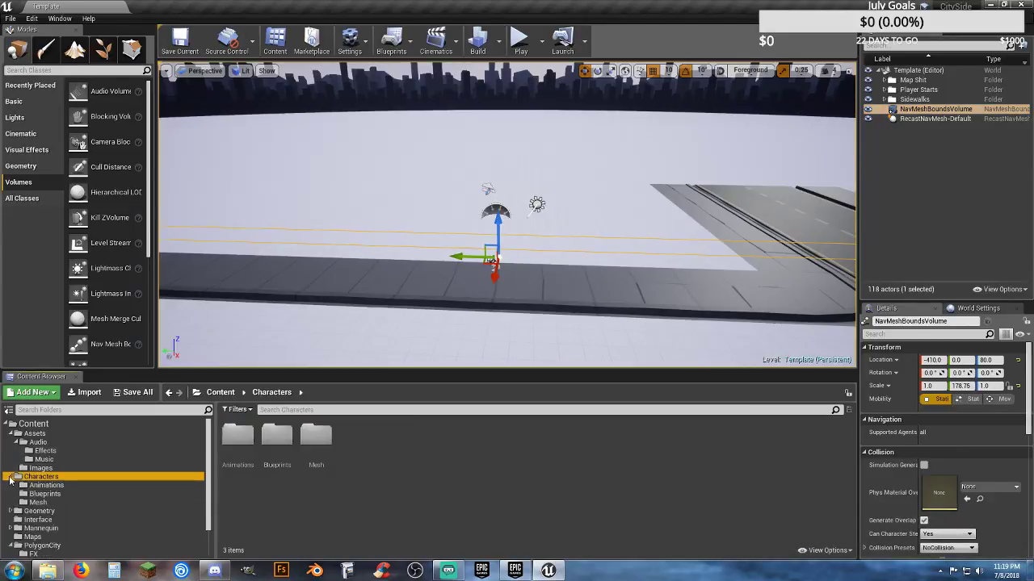
pyautogui.scroll(-2, 41, 472)
pyautogui.click(45, 458)
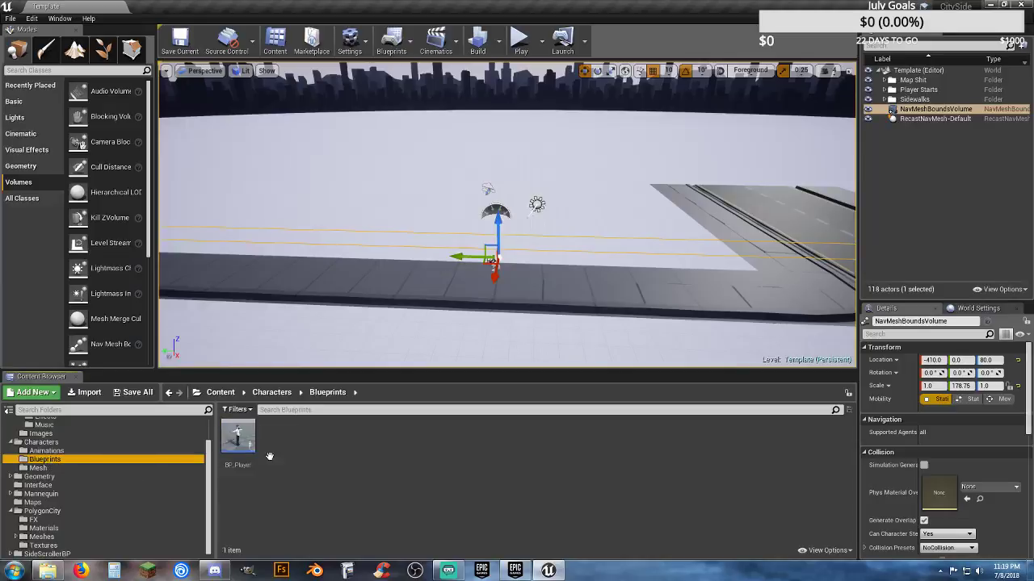
pyautogui.rightClick(288, 438)
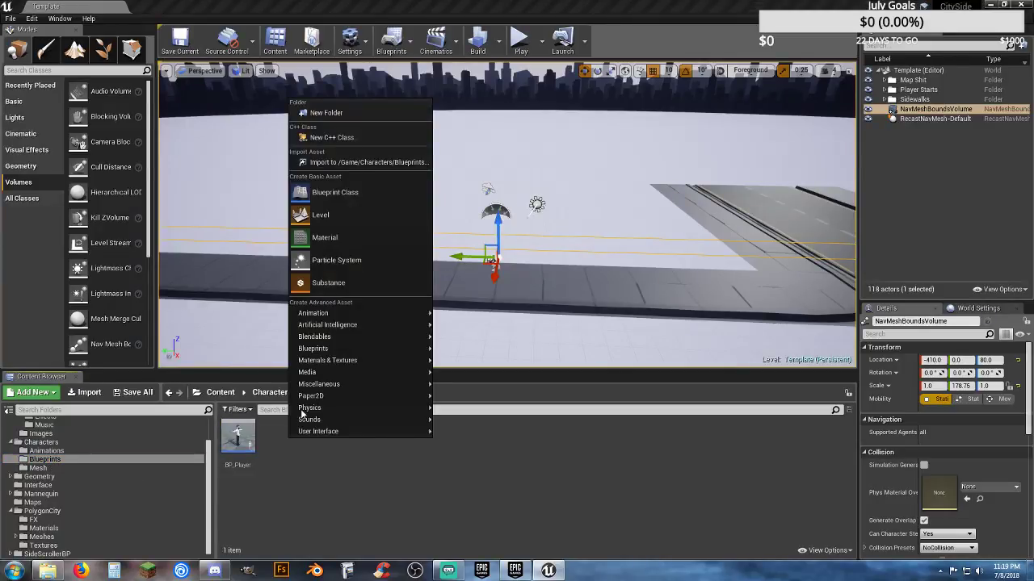
pyautogui.click(342, 115)
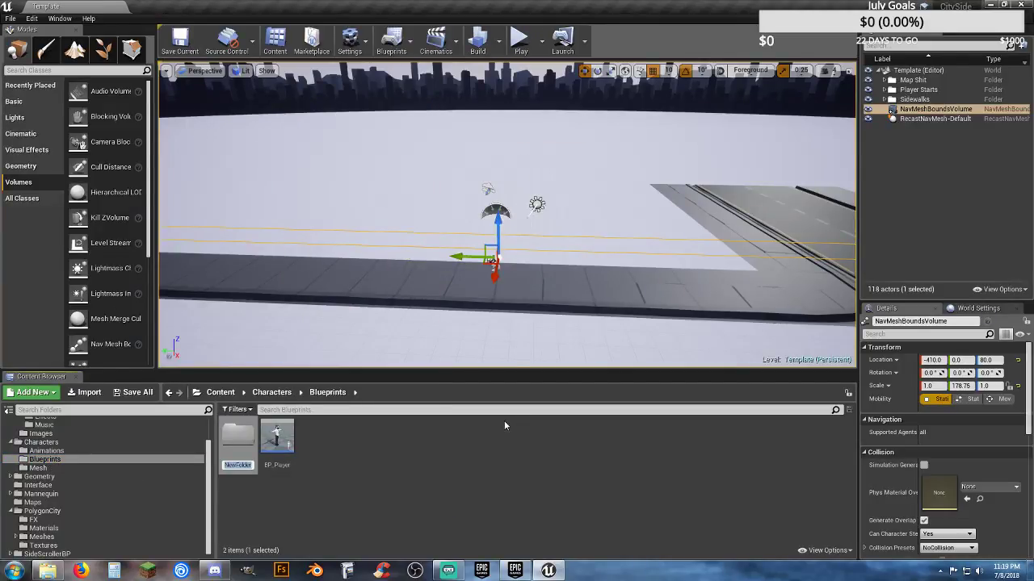
pyautogui.press('Return')
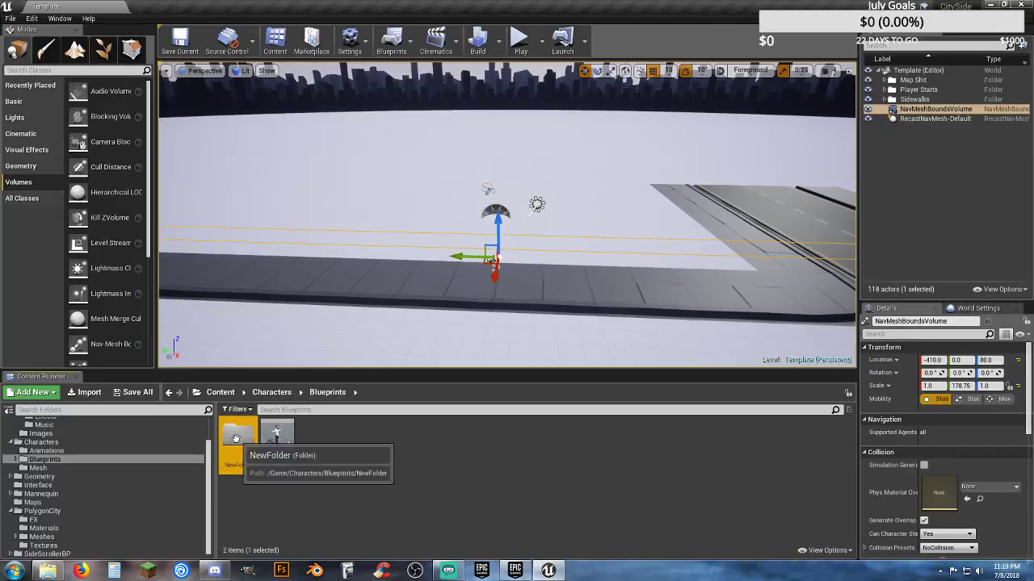
# - Rename the new folder in Characters/Blueprints to NPC and open it
pyautogui.press('Delete')
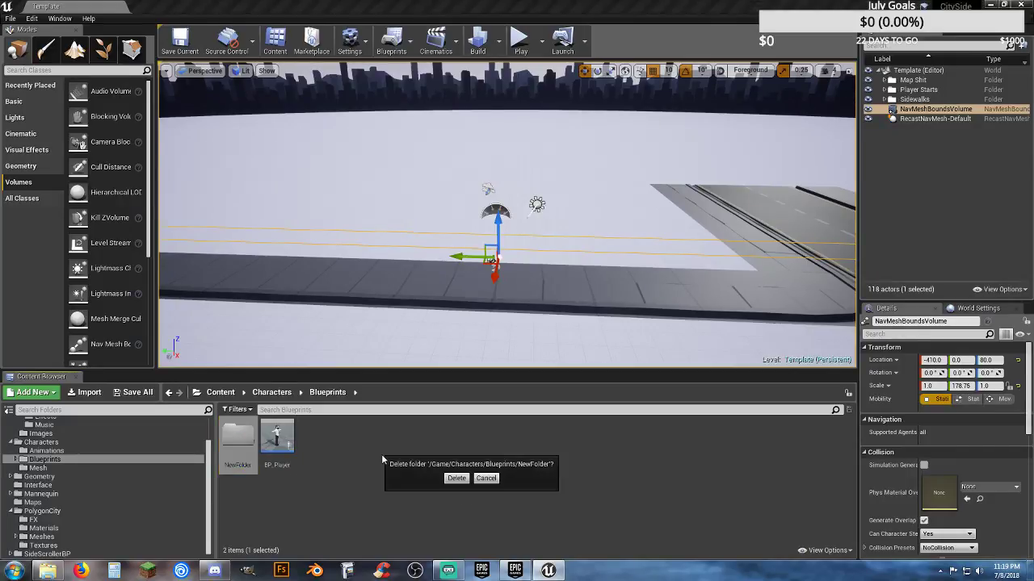
pyautogui.click(485, 478)
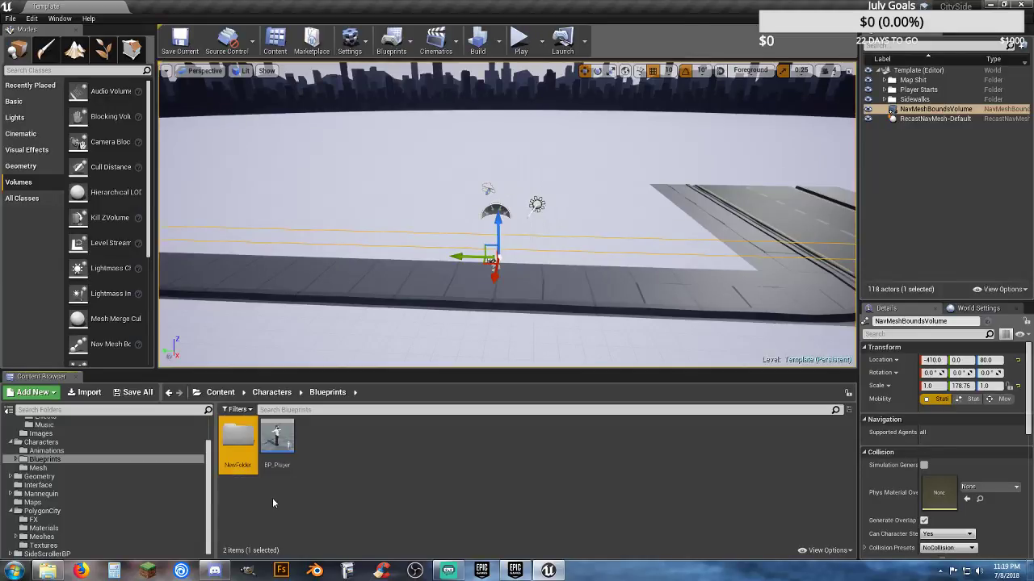
pyautogui.press('F2')
pyautogui.write('NPC')
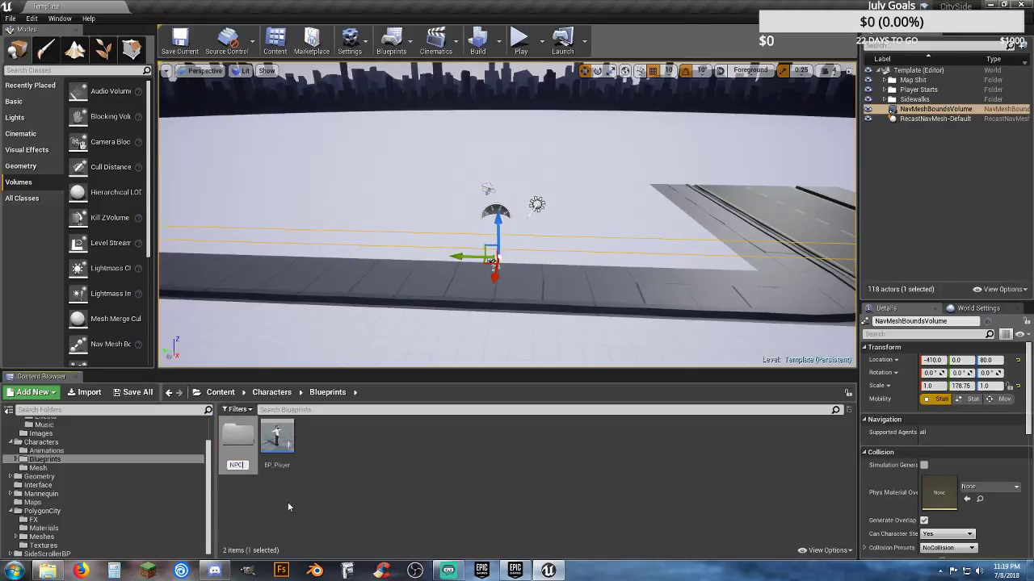
pyautogui.press('Return')
pyautogui.press('Return')
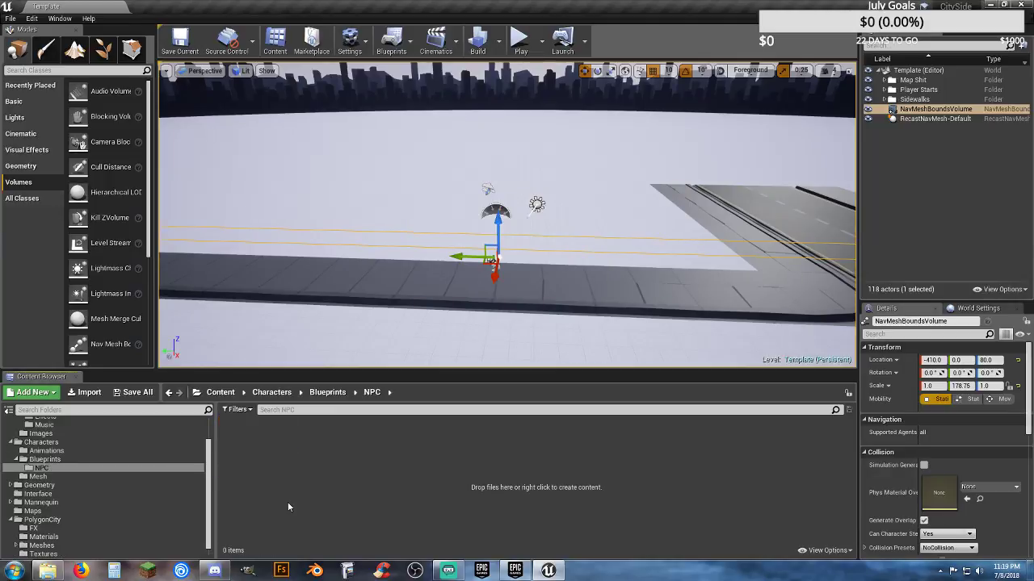
# - Create an Actor-based Blueprint Class named NPC_Base in the NPC folder and open it
pyautogui.rightClick(276, 450)
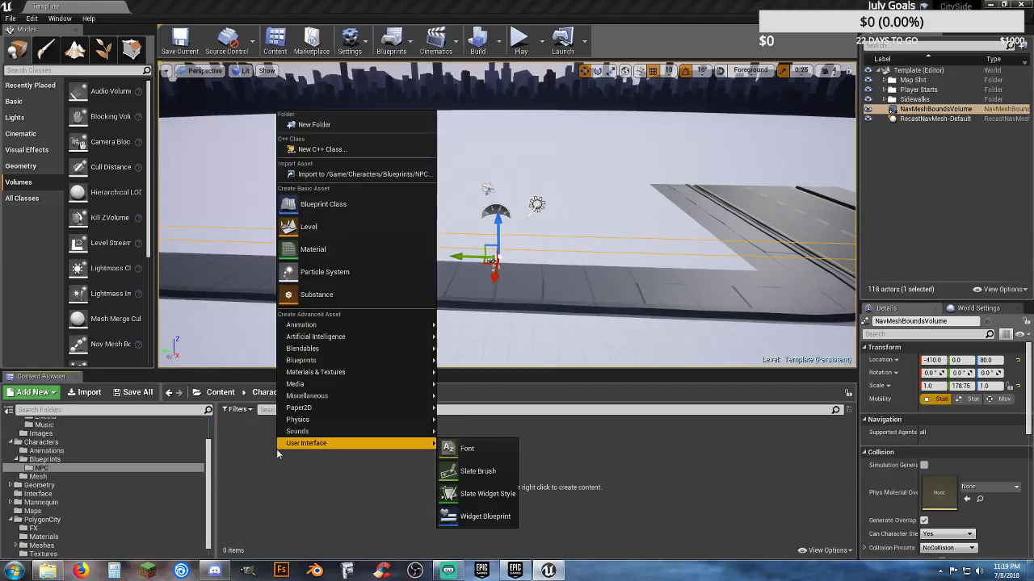
pyautogui.click(323, 203)
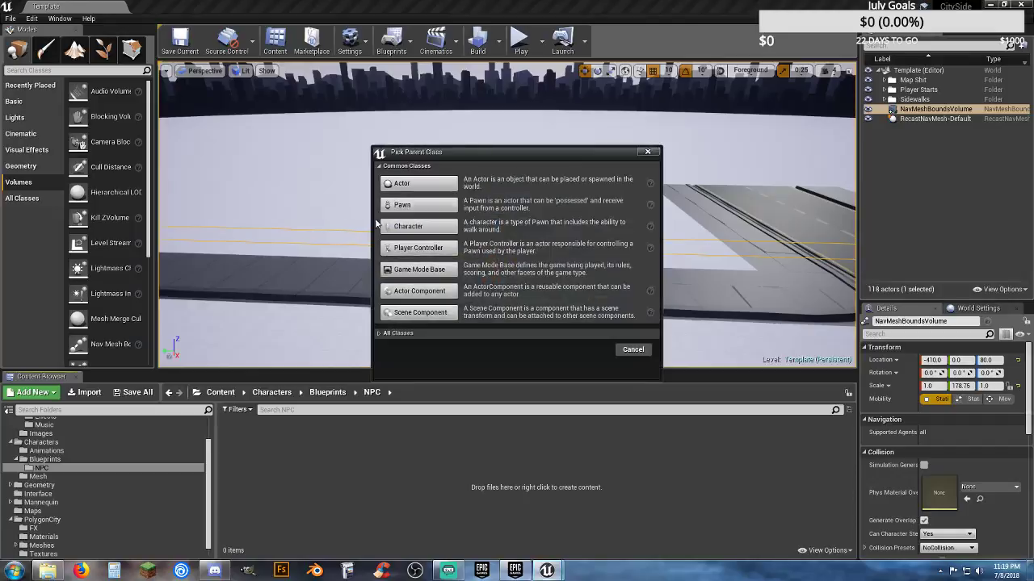
pyautogui.click(432, 191)
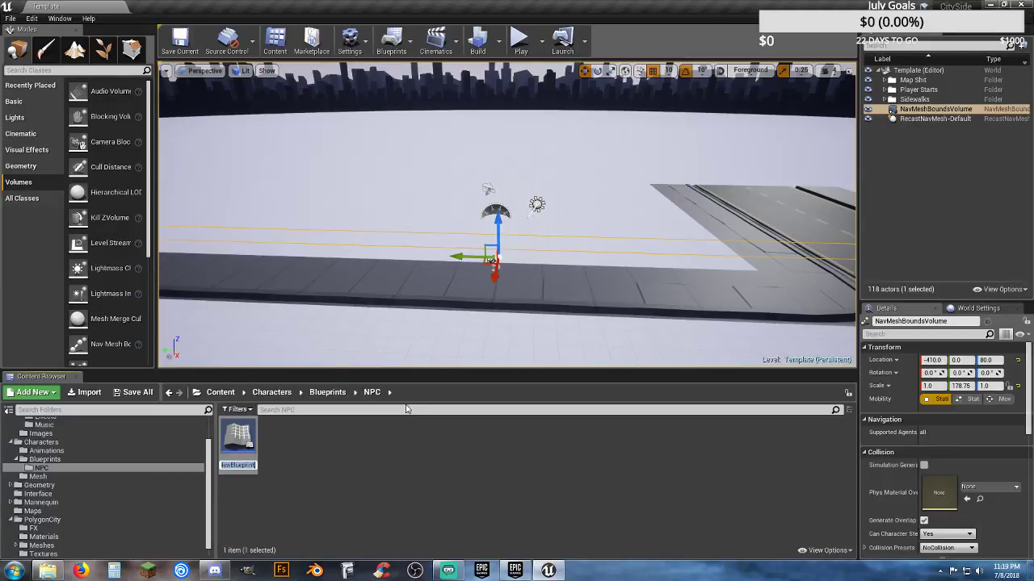
pyautogui.write('NPC_Base')
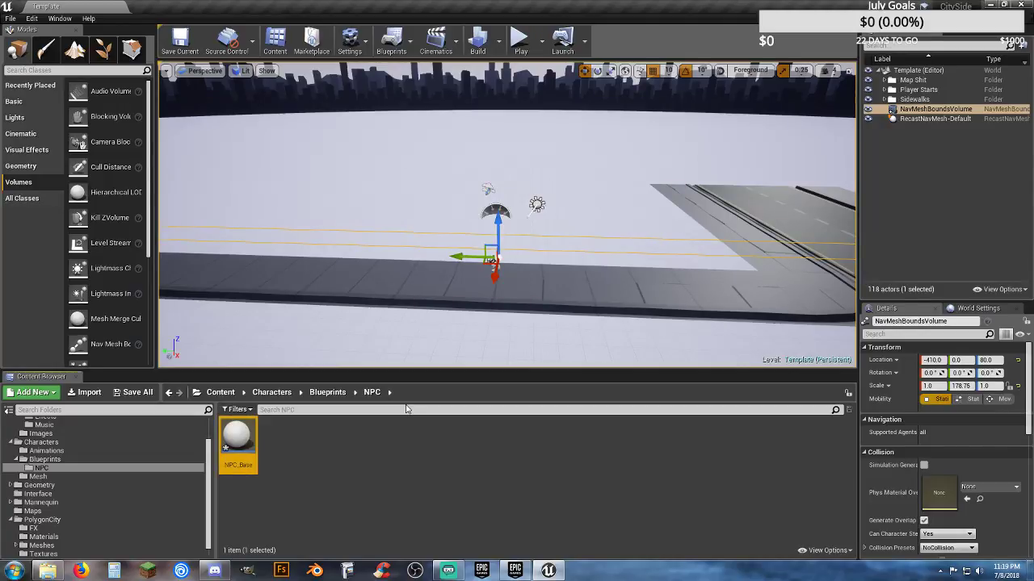
pyautogui.press('Return')
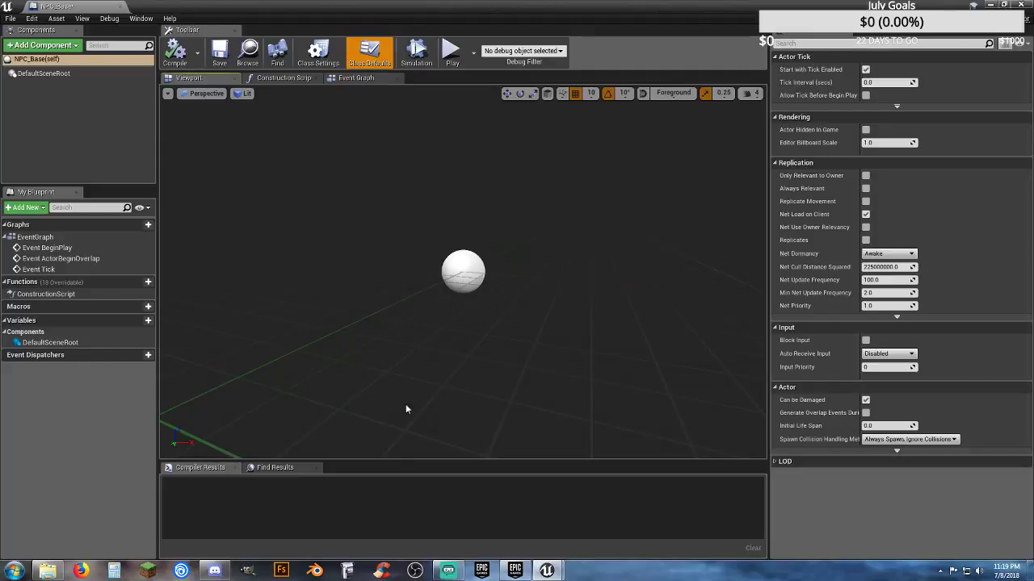
# - Close the NPC_Base blueprint and delete it from the NPC folder
pyautogui.click(115, 8)
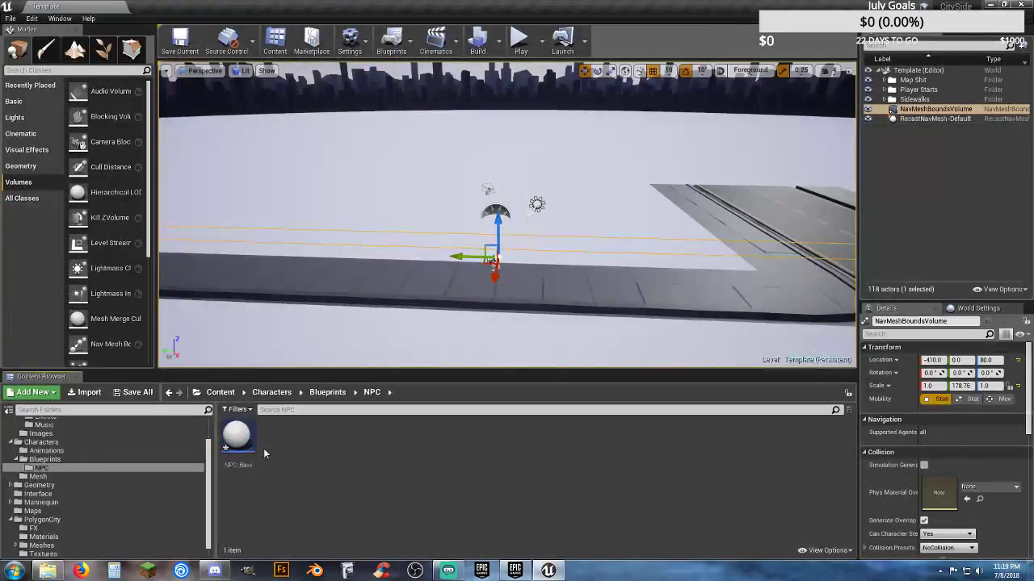
pyautogui.press('Delete')
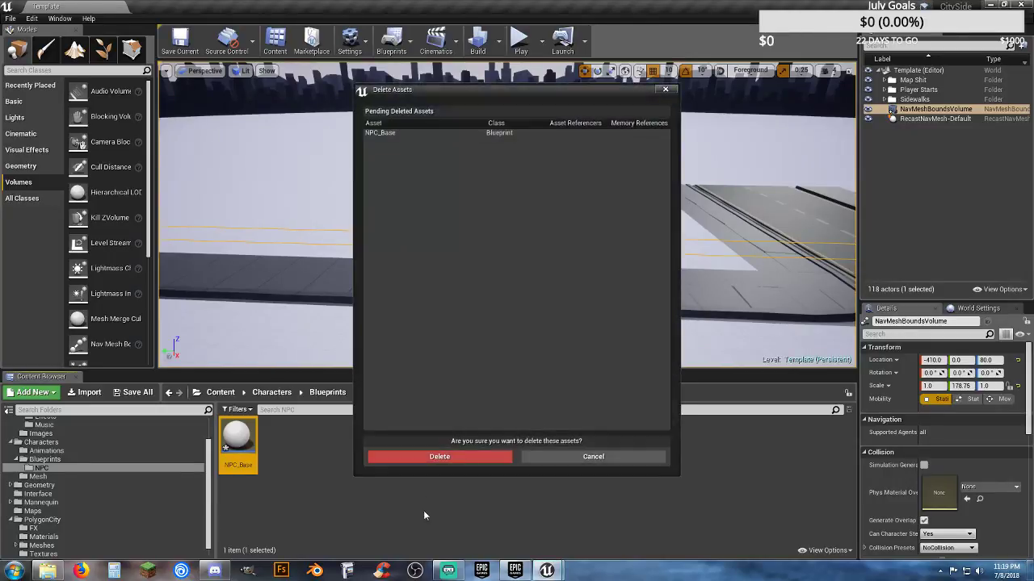
pyautogui.click(474, 456)
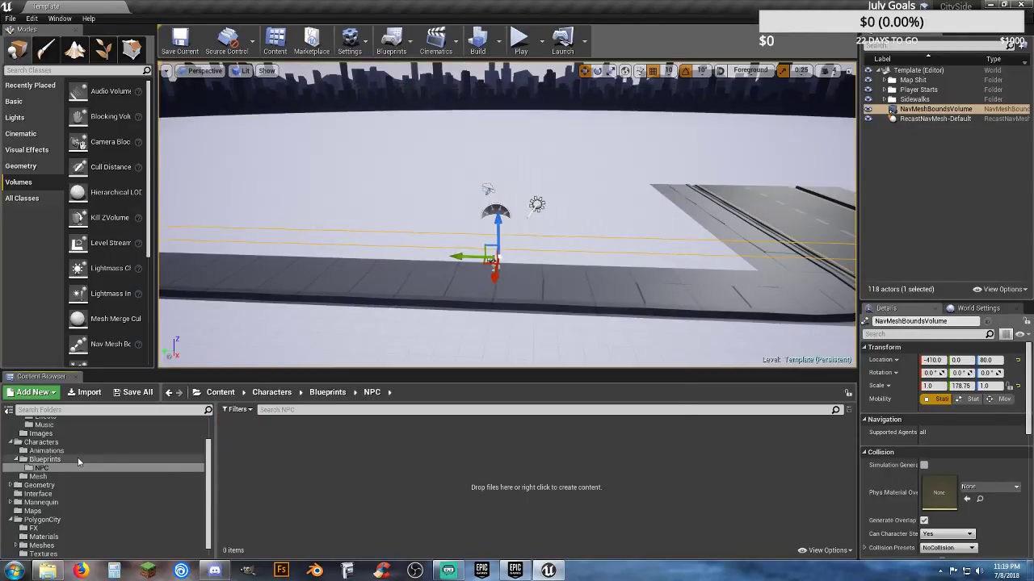
# - Copy the BP_Player blueprint from Characters/Blueprints into the NPC folder and open that folder
pyautogui.click(78, 459)
pyautogui.click(277, 460)
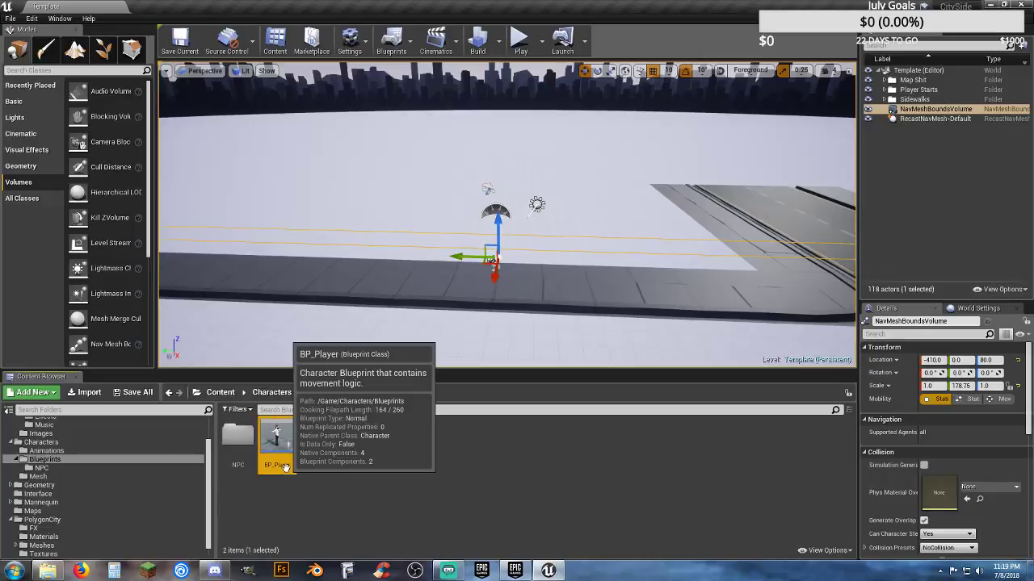
pyautogui.moveTo(277, 468); pyautogui.dragTo(241, 474)
pyautogui.click(265, 484)
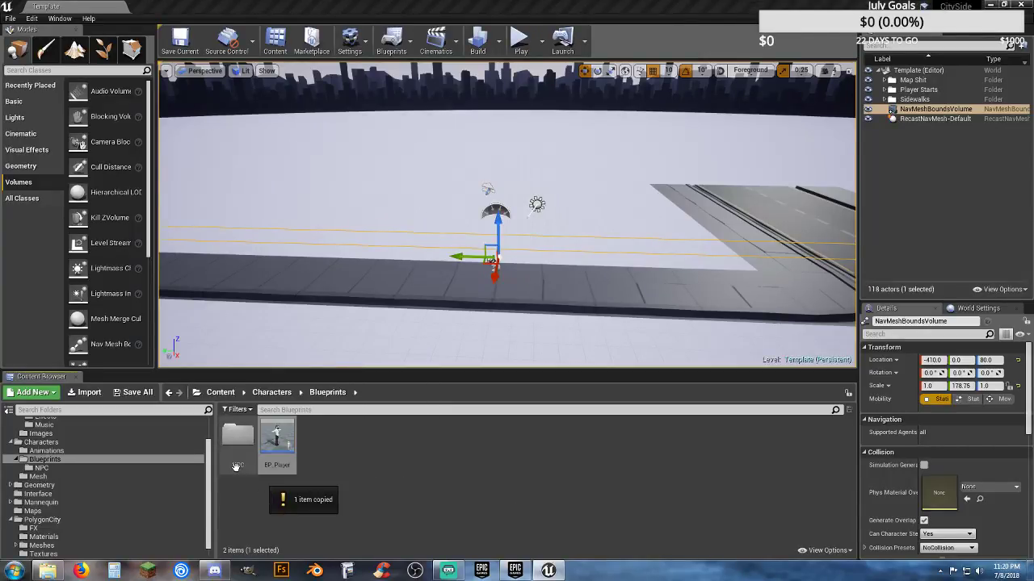
pyautogui.doubleClick(238, 460)
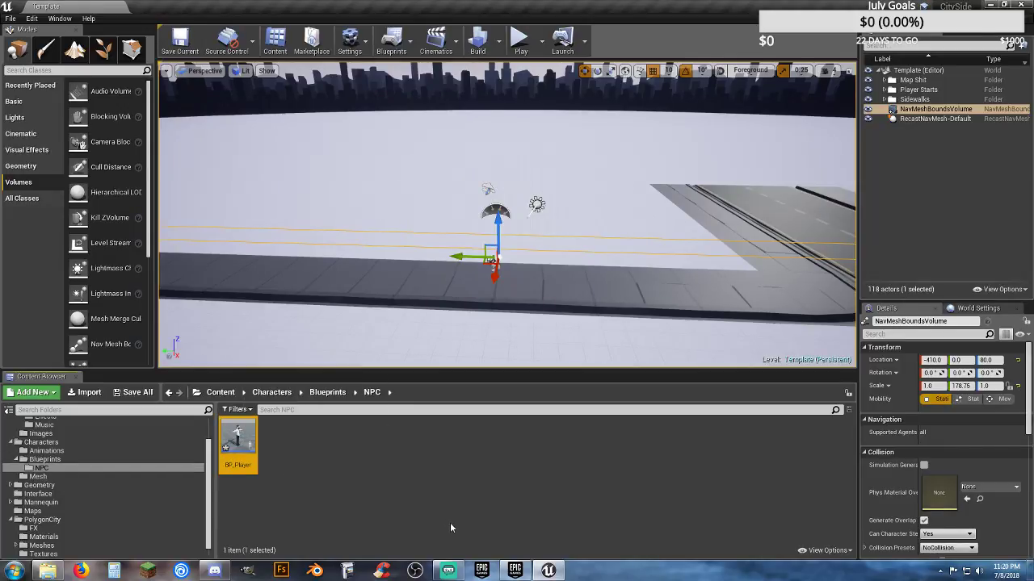
# - Rename the copied BP_Player blueprint in the NPC folder to NPC_Base and open it
pyautogui.press('F2')
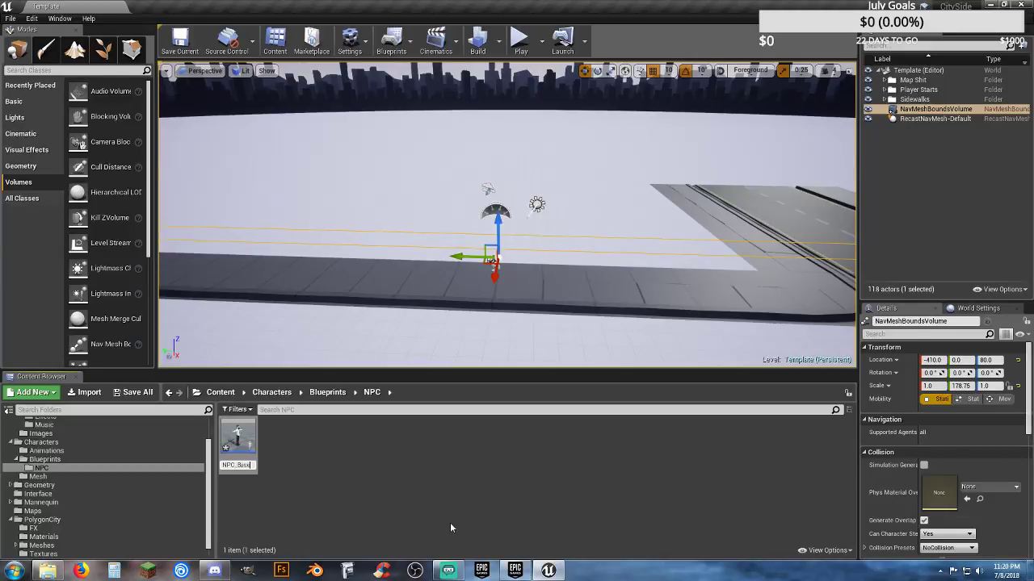
pyautogui.write('NPC_Base')
pyautogui.press('Return')
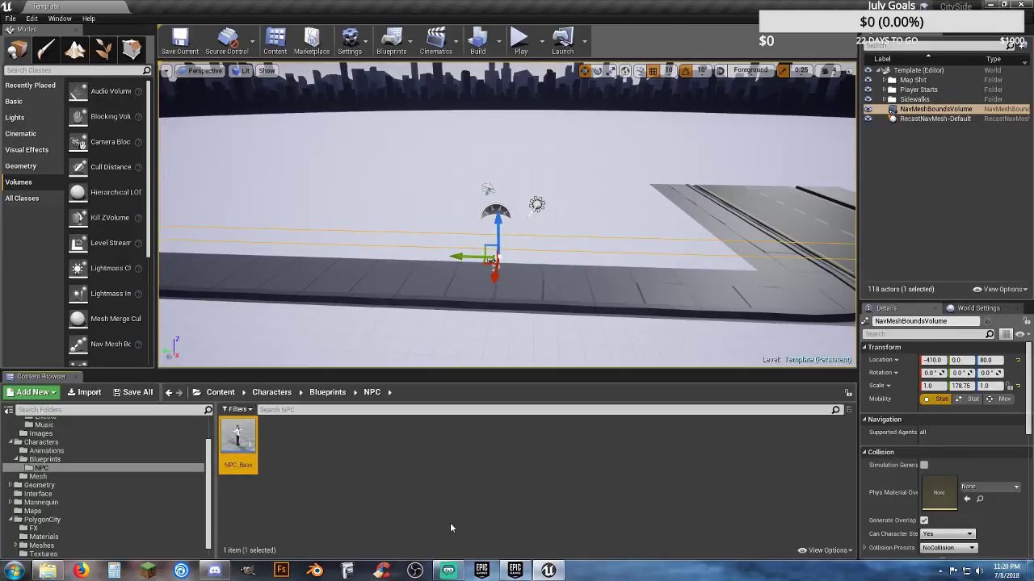
pyautogui.press('Return')
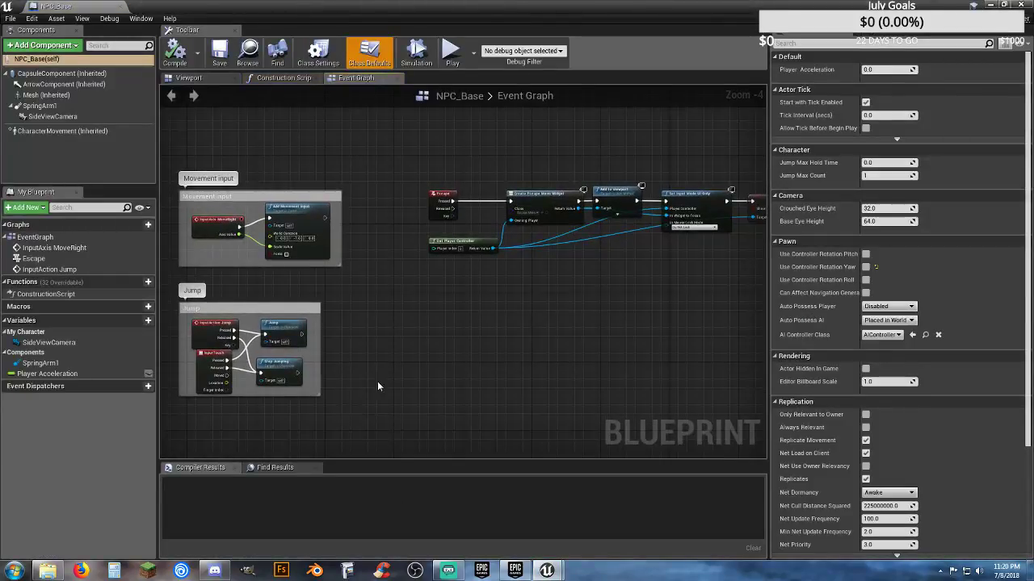
# - Delete all inherited player nodes from NPC_Base's Event Graph, including the movement, jump and escape logic
pyautogui.scroll(-1, 442, 400)
pyautogui.moveTo(217, 178); pyautogui.dragTo(726, 413)
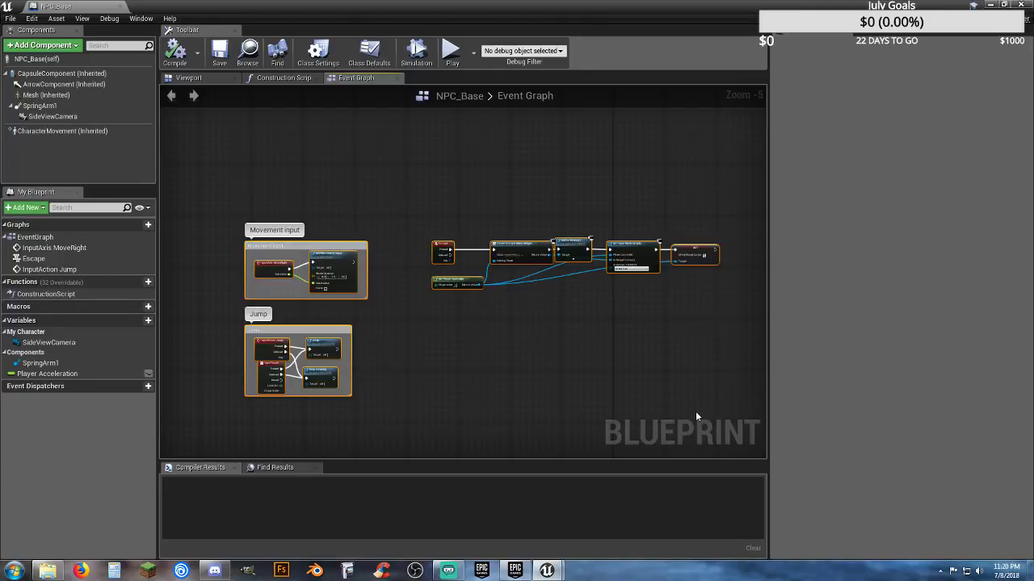
pyautogui.press('Delete')
pyautogui.scroll(5, 411, 313)
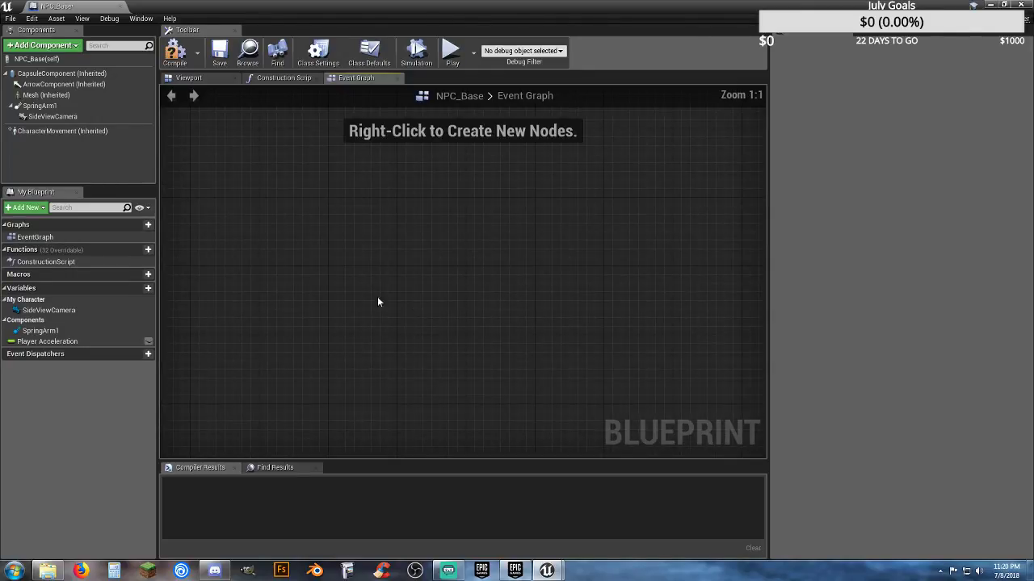
# - Delete the SideViewCamera and SpringArm1 components from NPC_Base
pyautogui.click(52, 116)
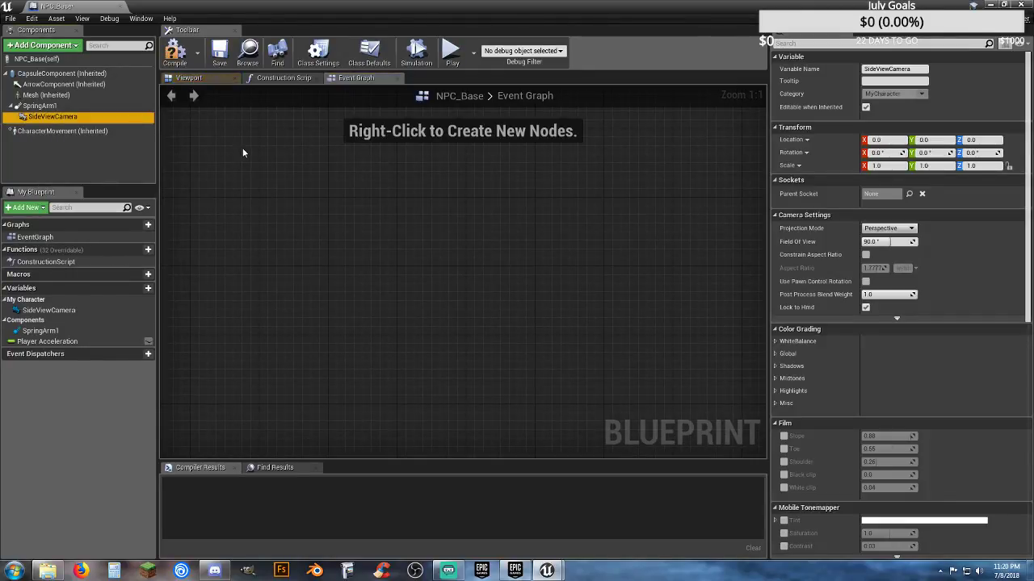
pyautogui.press('Delete')
pyautogui.click(51, 109)
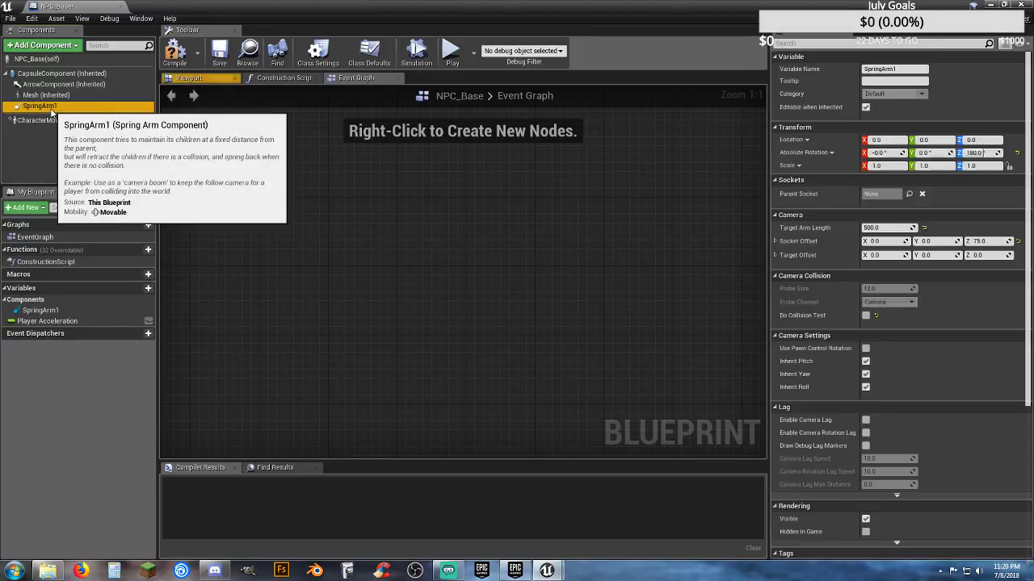
pyautogui.press('Delete')
# - Show the NPC_Base character in the blueprint viewport, then compile and save the blueprint
pyautogui.click(203, 82)
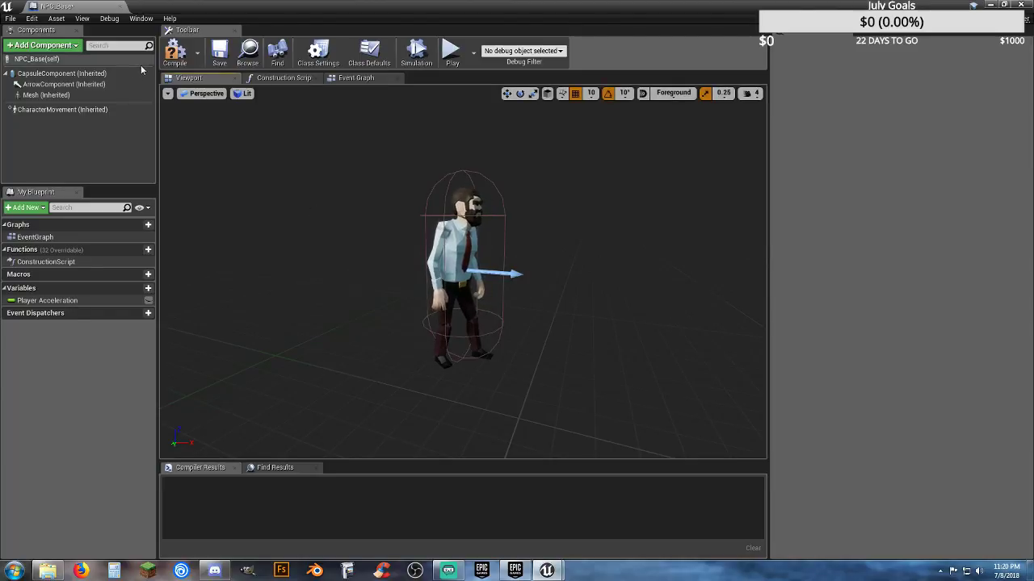
pyautogui.click(175, 52)
pyautogui.click(213, 55)
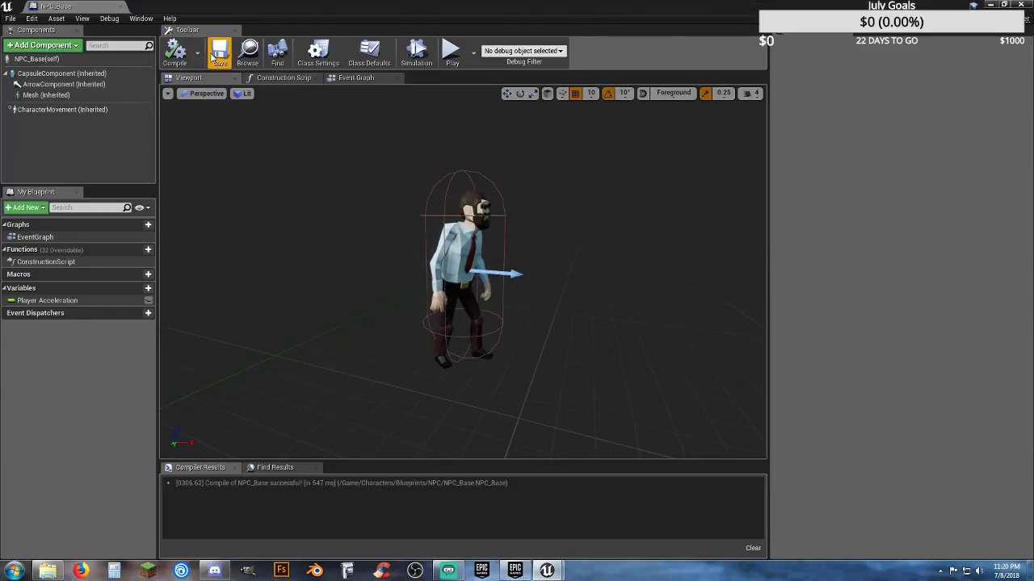
# - Add an Event Tick node to NPC_Base's empty Event Graph and position it in the upper part of the graph
pyautogui.click(365, 81)
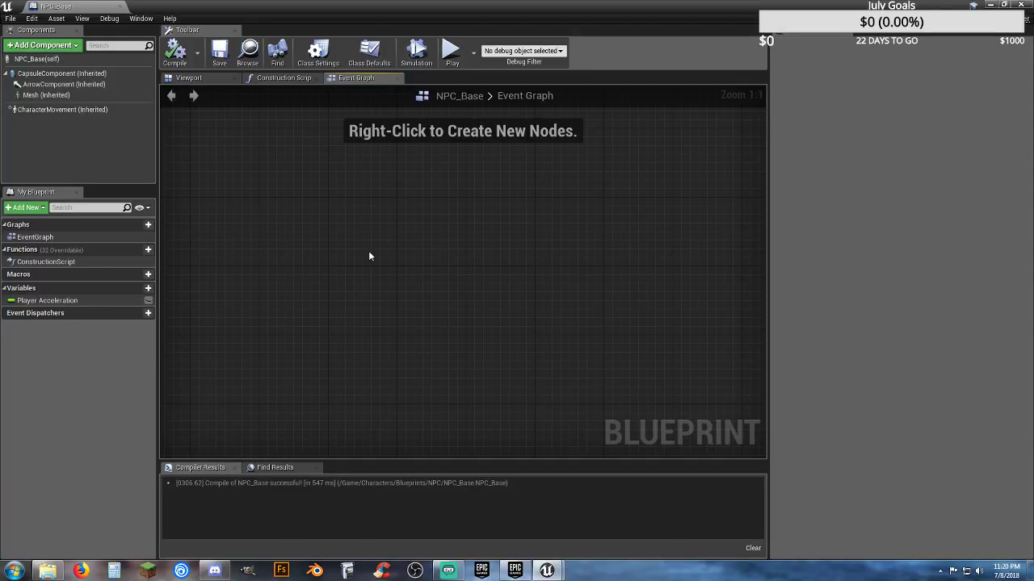
pyautogui.rightClick(348, 232)
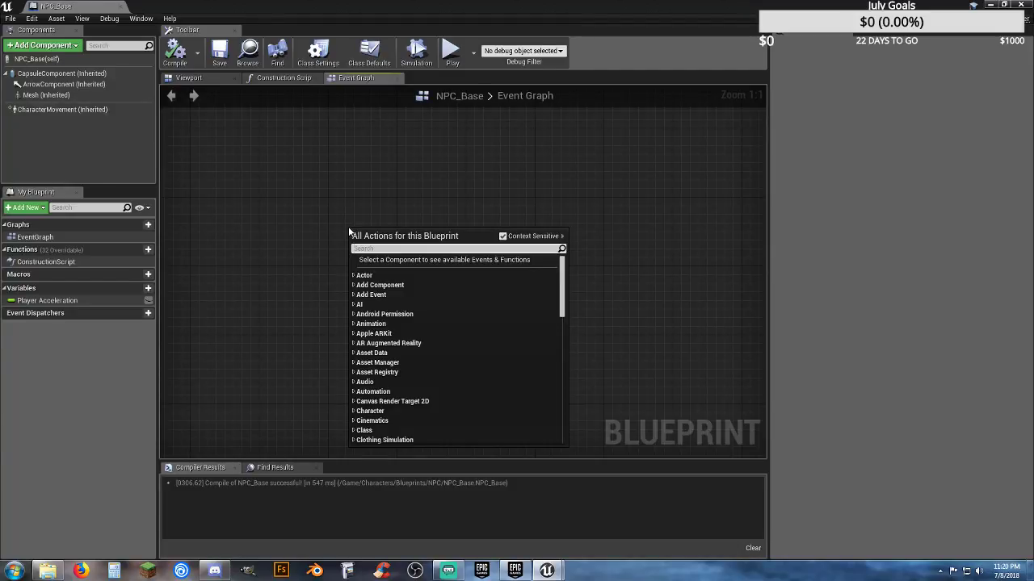
pyautogui.write('eventbe')
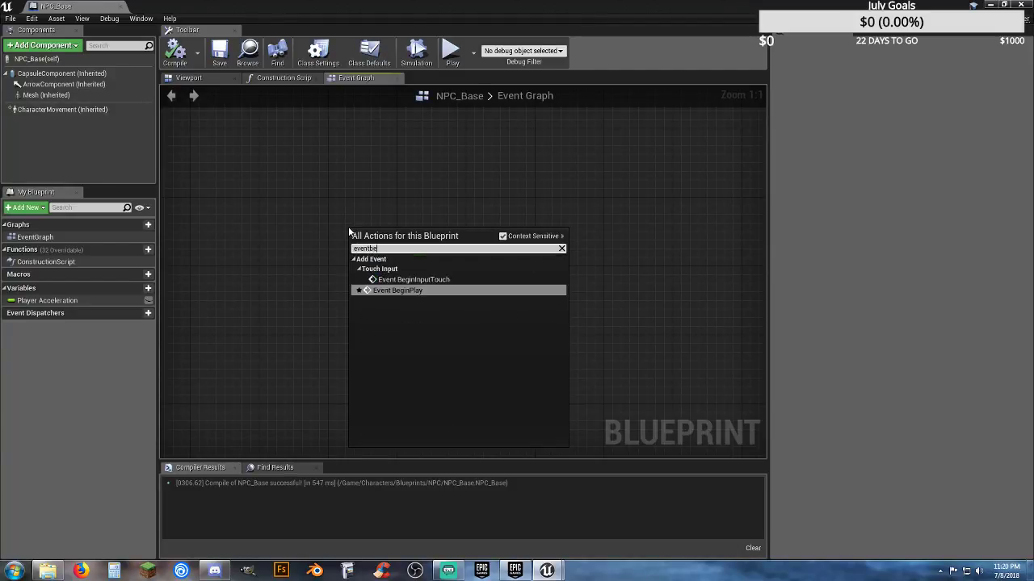
pyautogui.press('BackSpace')
pyautogui.press('BackSpace')
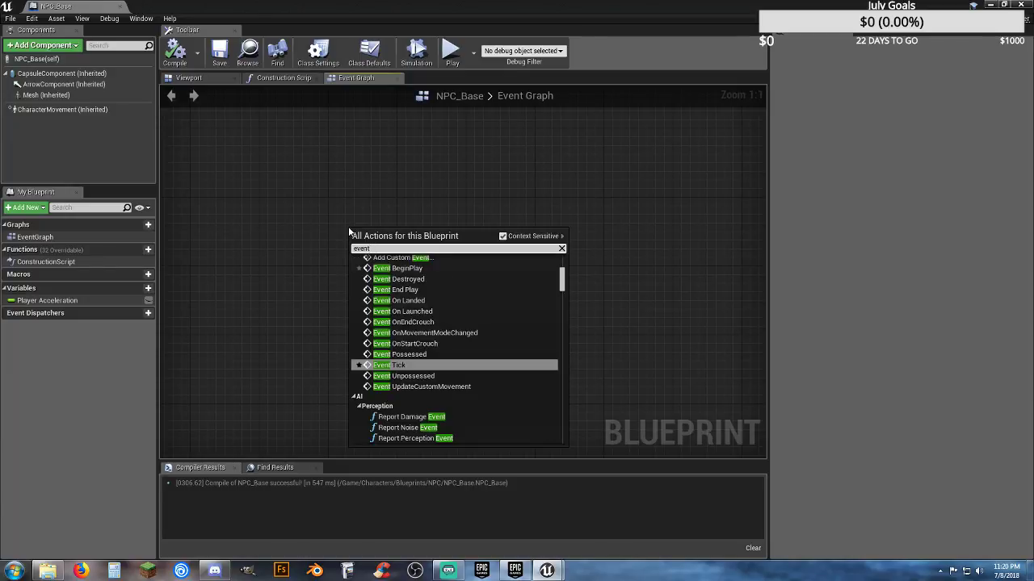
pyautogui.write('t')
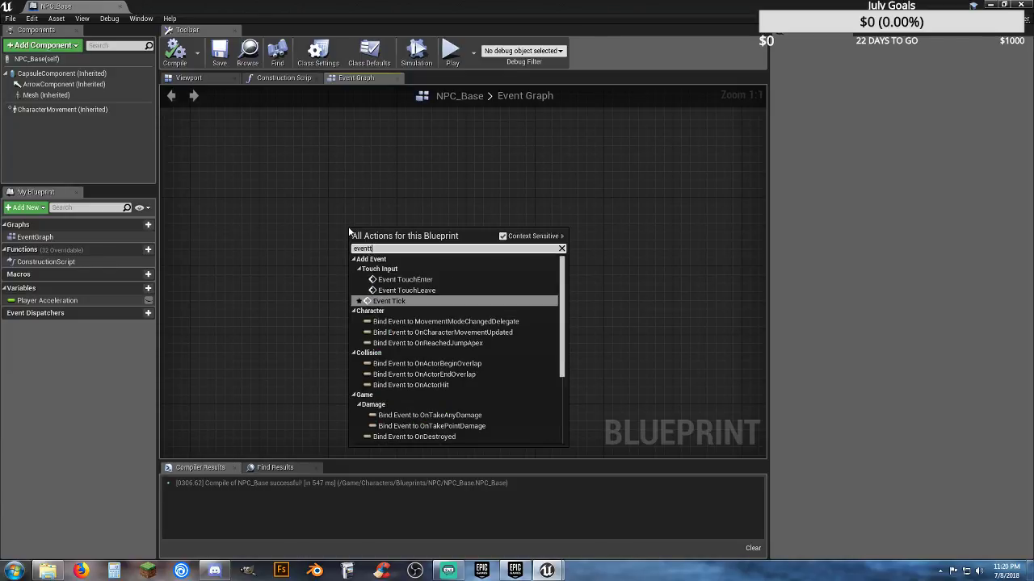
pyautogui.click(412, 303)
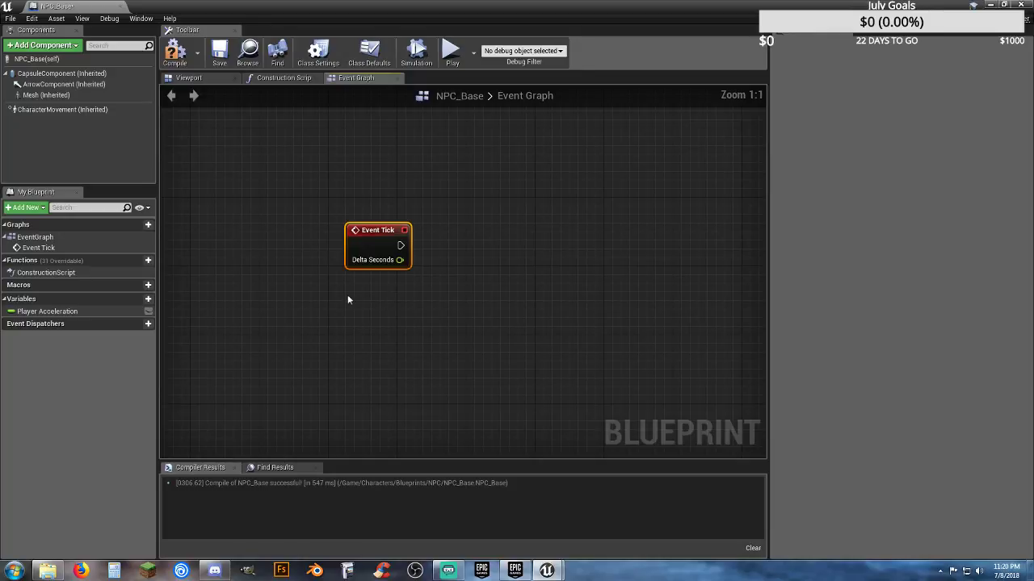
pyautogui.moveTo(373, 231); pyautogui.dragTo(353, 205)
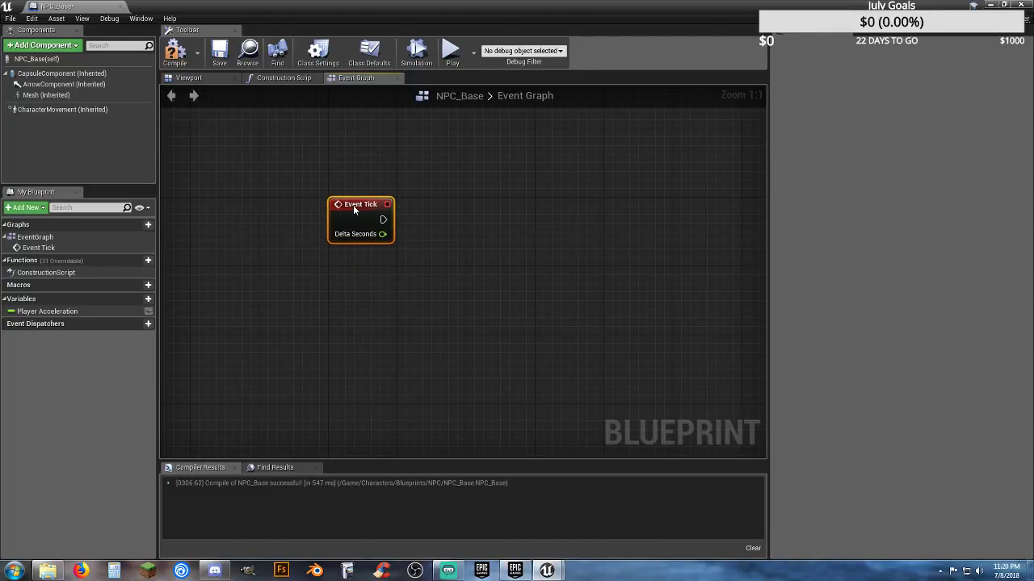
# - Create a Boolean variable named Is Moving? and place its Get node below Event Tick
pyautogui.click(128, 300)
pyautogui.write('Is Moving')
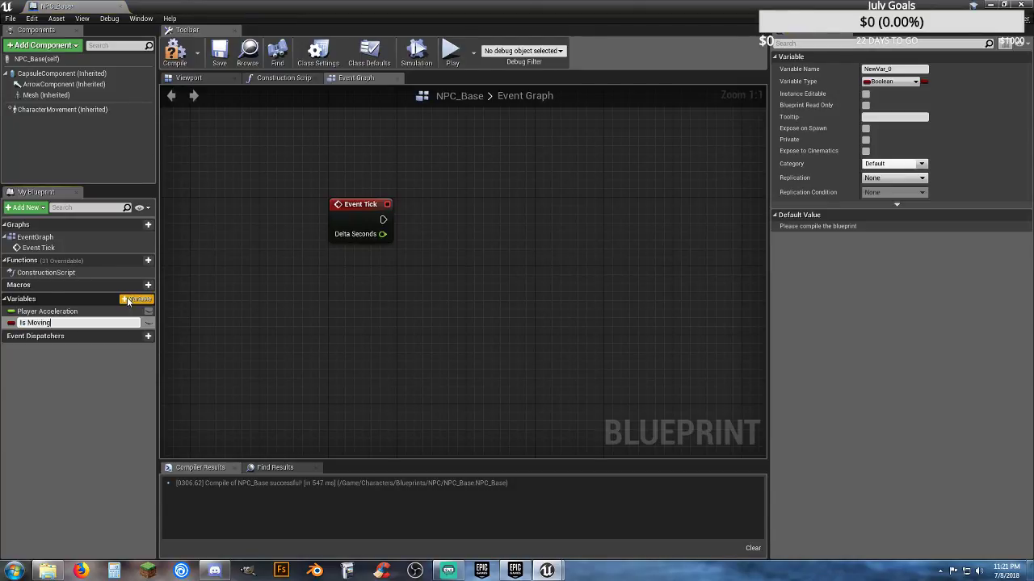
pyautogui.press('Return')
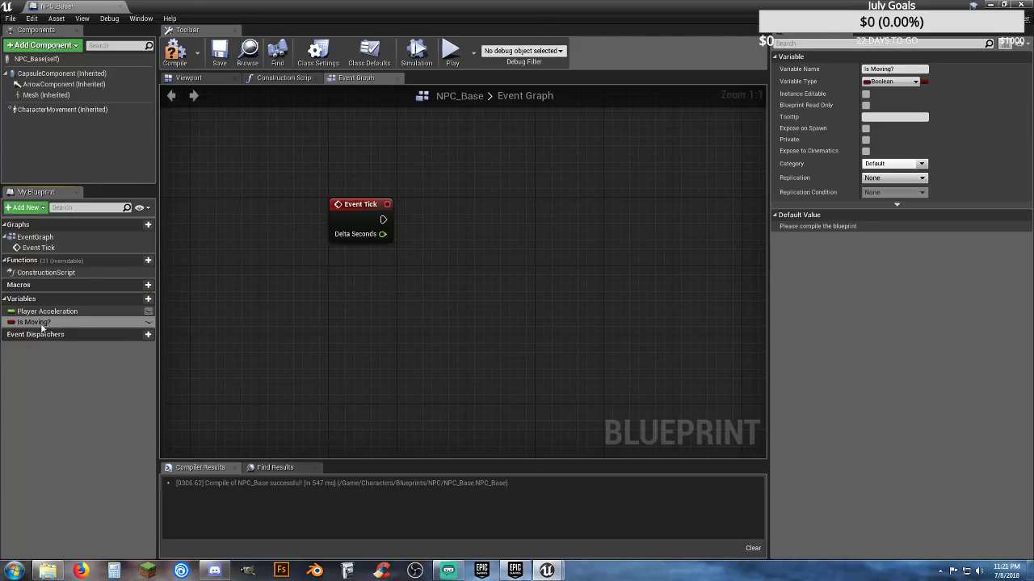
pyautogui.moveTo(41, 324); pyautogui.dragTo(344, 299)
pyautogui.click(353, 318)
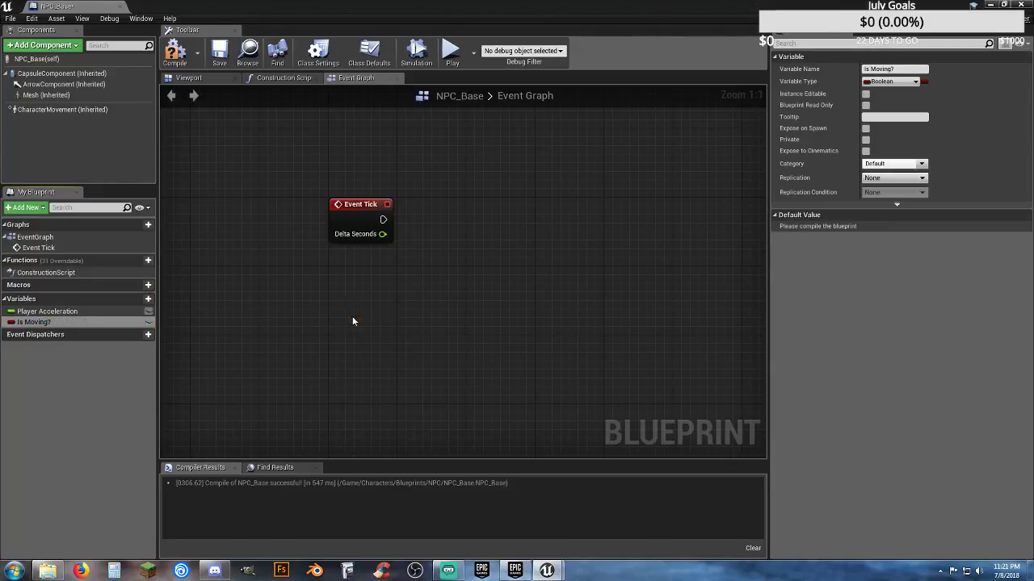
pyautogui.click(375, 259)
pyautogui.moveTo(375, 259); pyautogui.dragTo(328, 304, button='right')
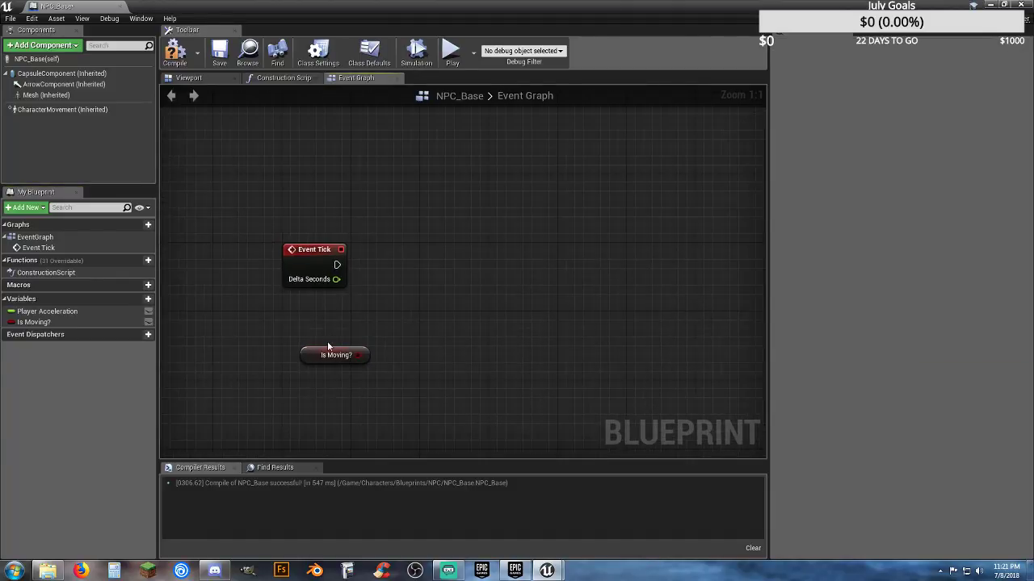
# - Add a Branch node executed by Event Tick, with Is Moving? as its condition, and align the nodes
pyautogui.click(461, 294)
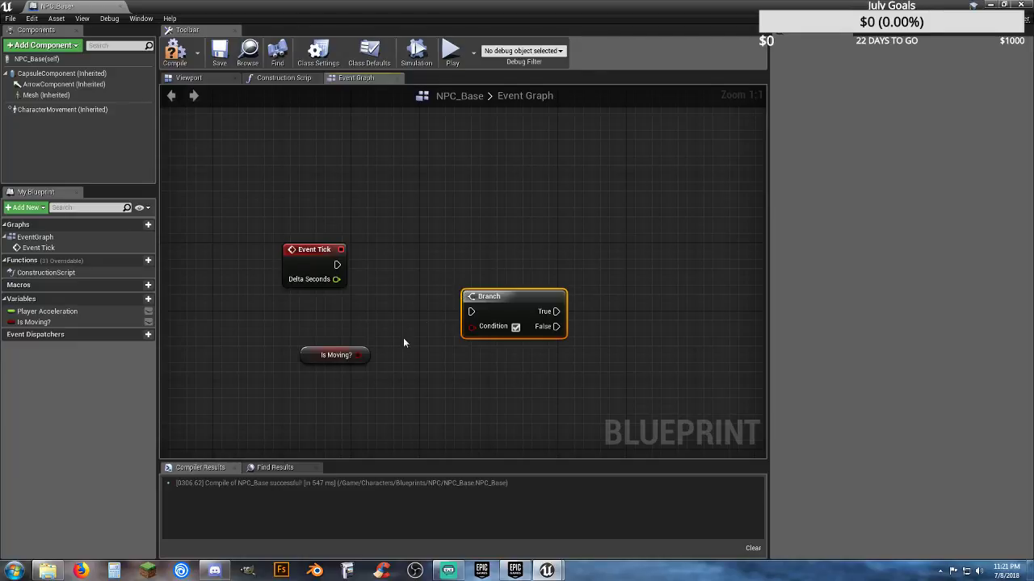
pyautogui.moveTo(359, 357); pyautogui.dragTo(337, 264)
pyautogui.moveTo(484, 296); pyautogui.dragTo(520, 252)
pyautogui.moveTo(305, 349); pyautogui.dragTo(417, 299)
pyautogui.click(484, 345)
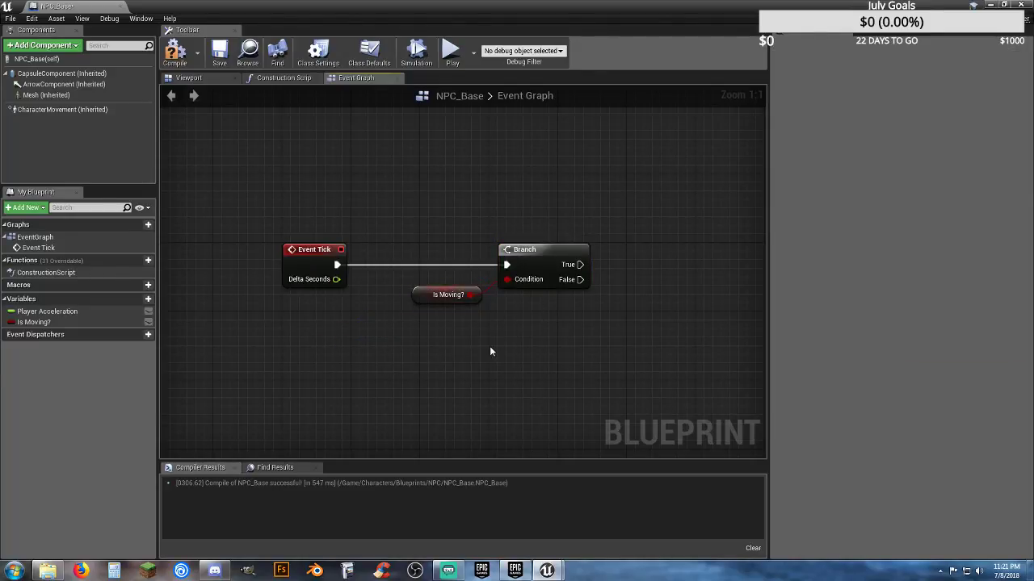
# - Add an AI MoveTo node executed from the Branch's False output and place it below and beyond the Branch
pyautogui.moveTo(489, 346); pyautogui.dragTo(421, 346, button='right')
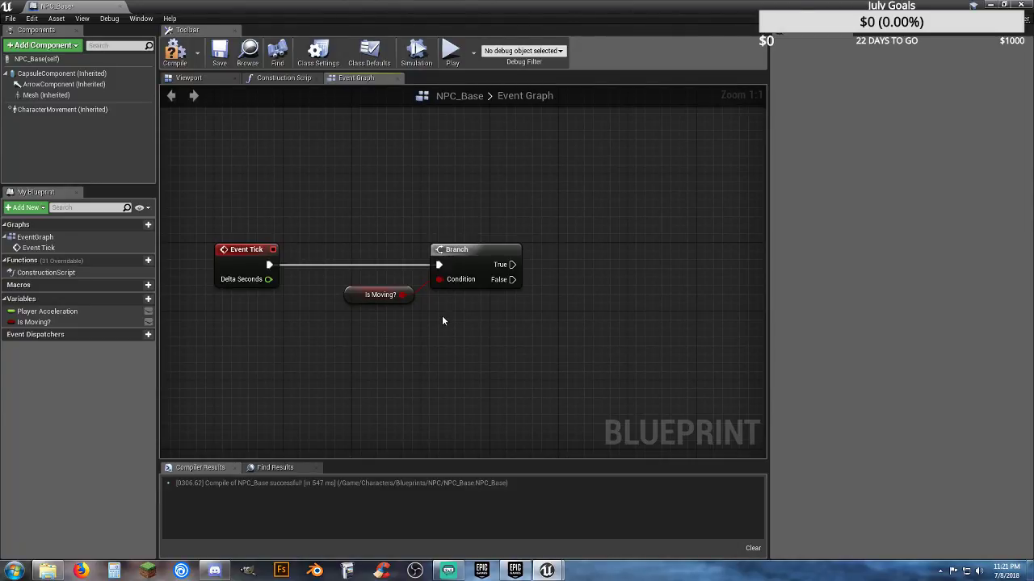
pyautogui.moveTo(459, 323); pyautogui.dragTo(365, 323, button='right')
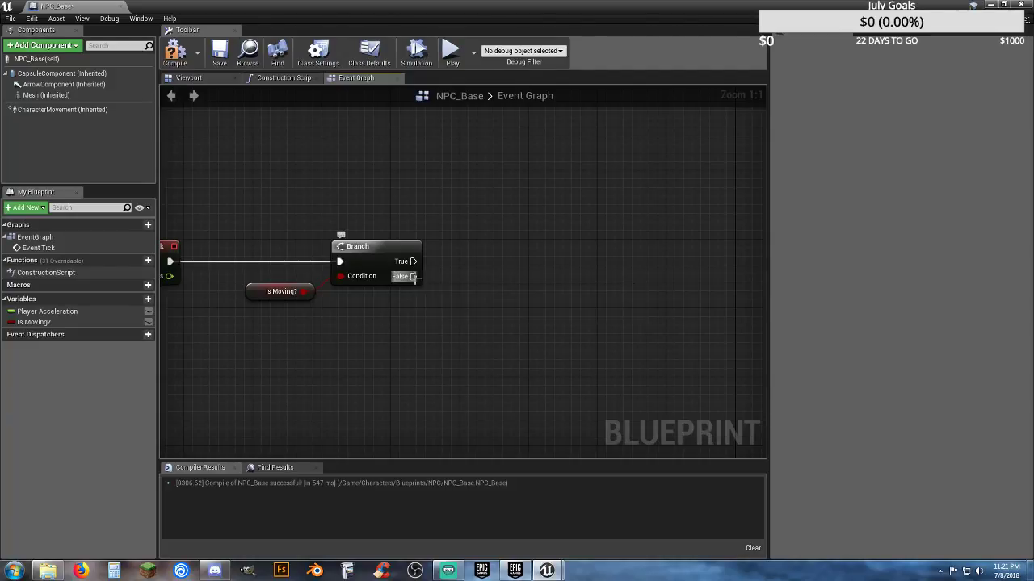
pyautogui.moveTo(413, 276); pyautogui.dragTo(508, 315)
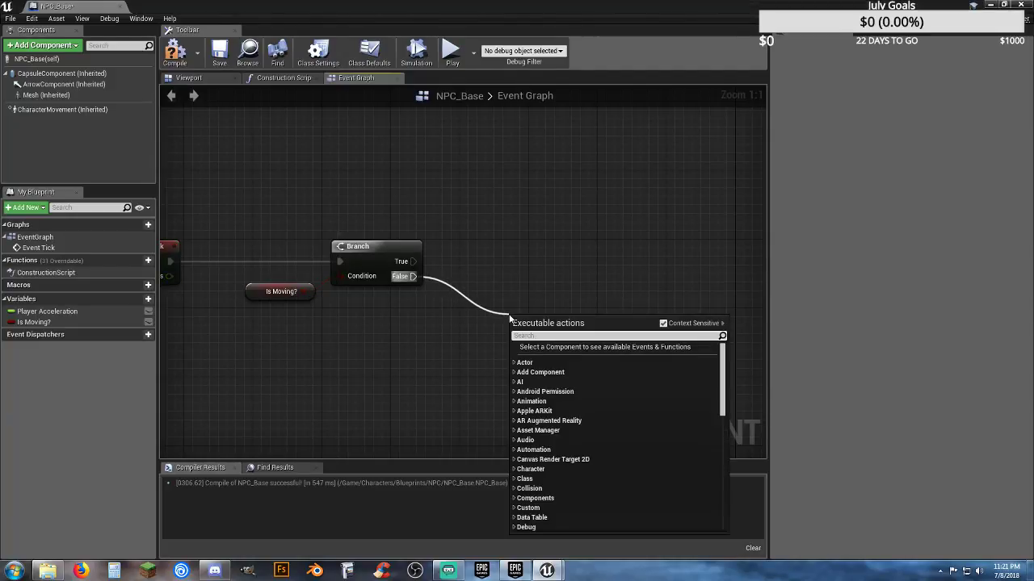
pyautogui.write('aimove')
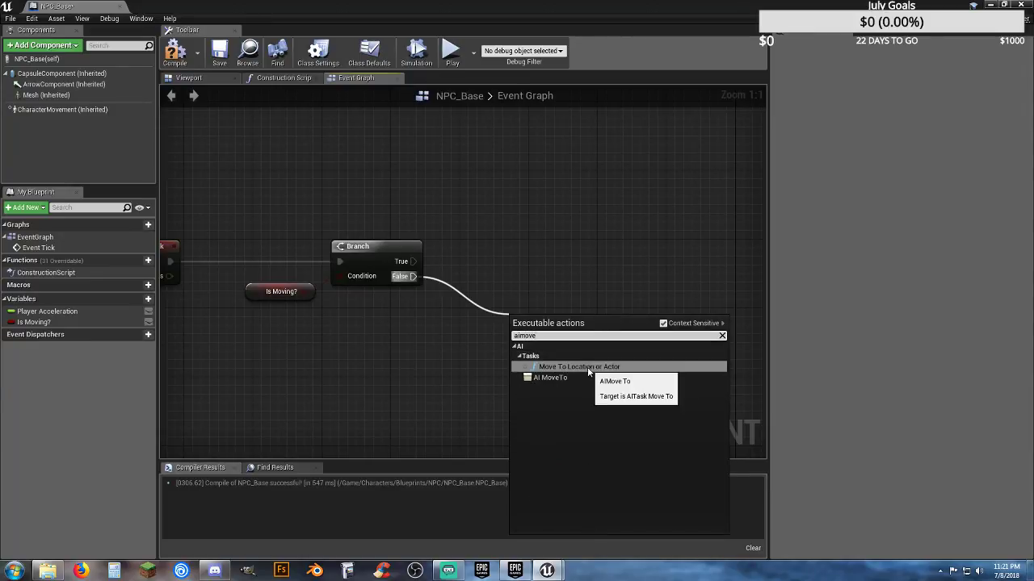
pyautogui.click(554, 378)
pyautogui.click(554, 378)
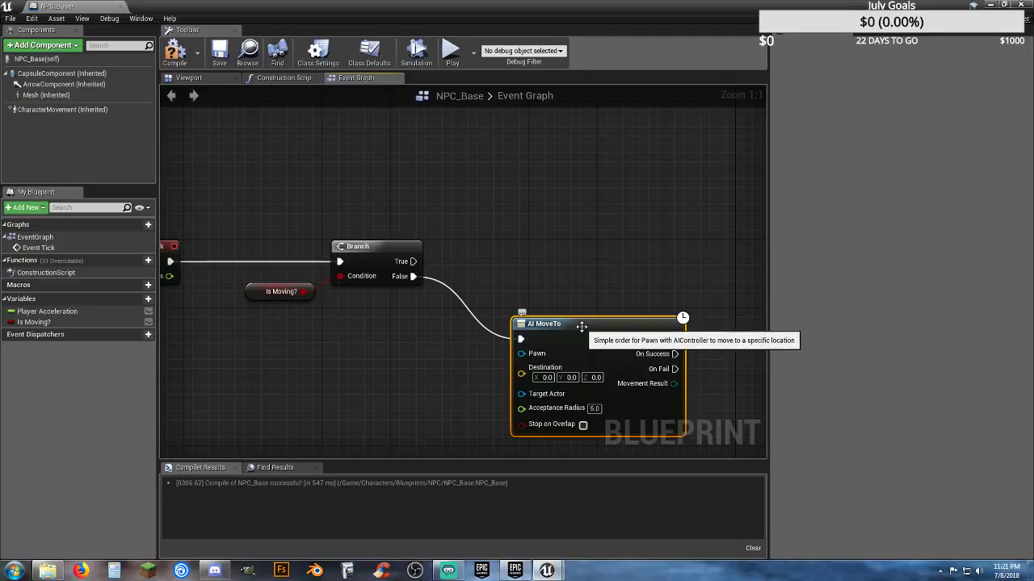
pyautogui.moveTo(580, 323)
pyautogui.mouseDown()
pyautogui.moveTo(601, 263)
pyautogui.moveTo(616, 259)
pyautogui.moveTo(598, 316)
pyautogui.mouseUp()
pyautogui.moveTo(583, 290); pyautogui.dragTo(610, 211, button='right')
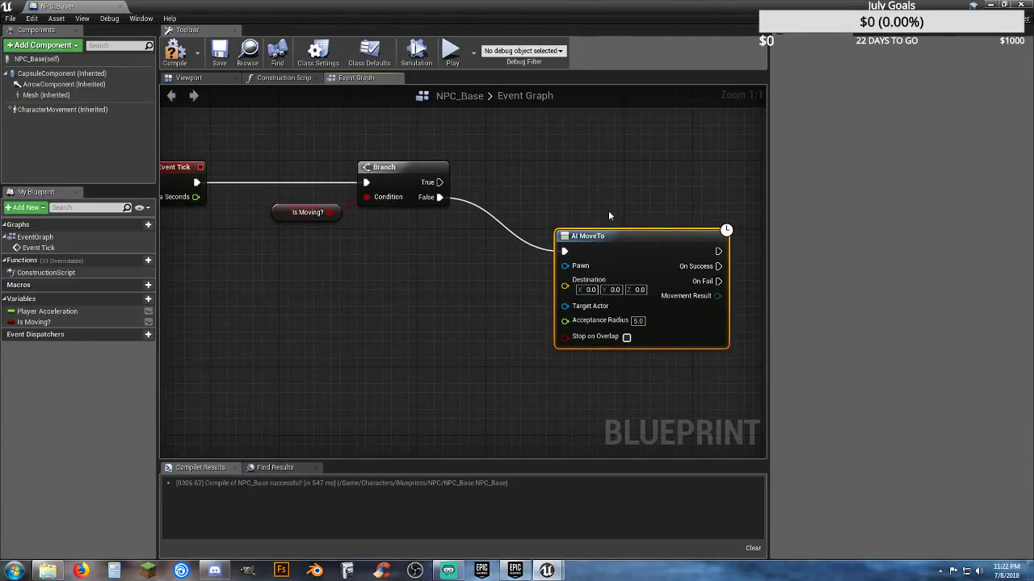
# - Connect a reference to Self to the Pawn input of AI MoveTo and place the Self node below the Branch
pyautogui.moveTo(565, 266); pyautogui.dragTo(483, 270)
pyautogui.write('self')
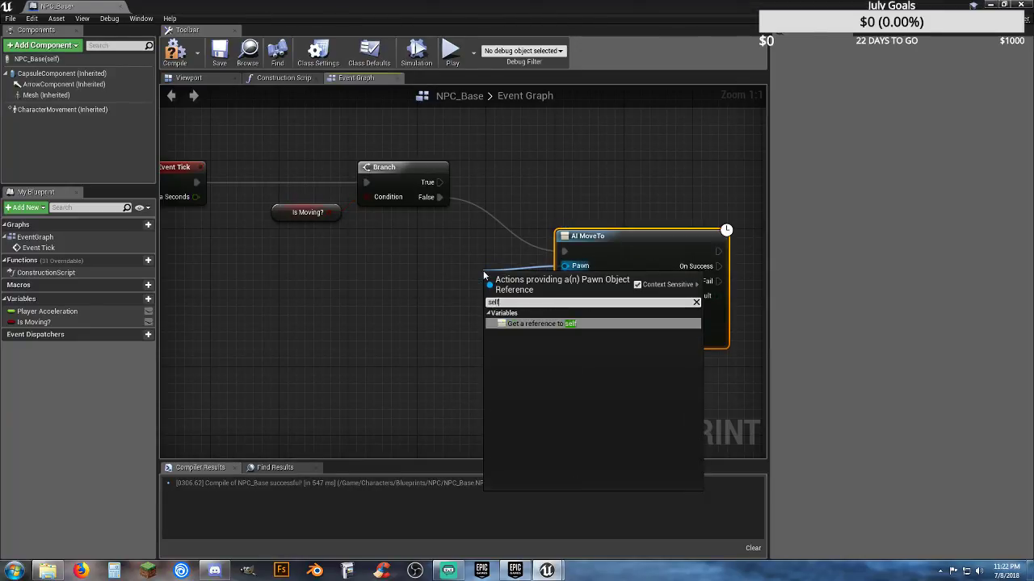
pyautogui.click(533, 323)
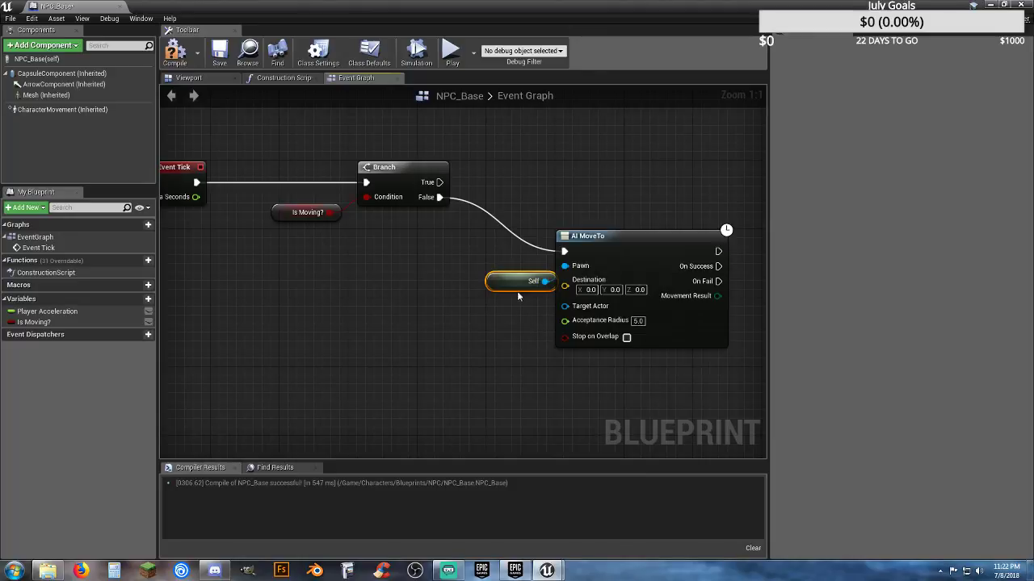
pyautogui.moveTo(467, 277); pyautogui.dragTo(393, 236)
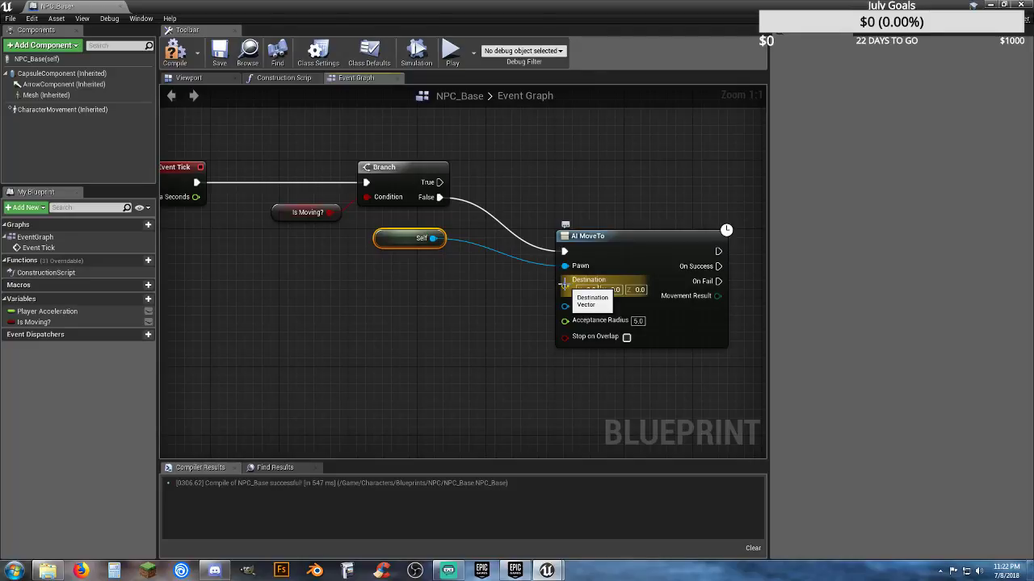
# - Move the Self node directly below the Is Moving? node
pyautogui.moveTo(264, 287); pyautogui.dragTo(334, 291, button='right')
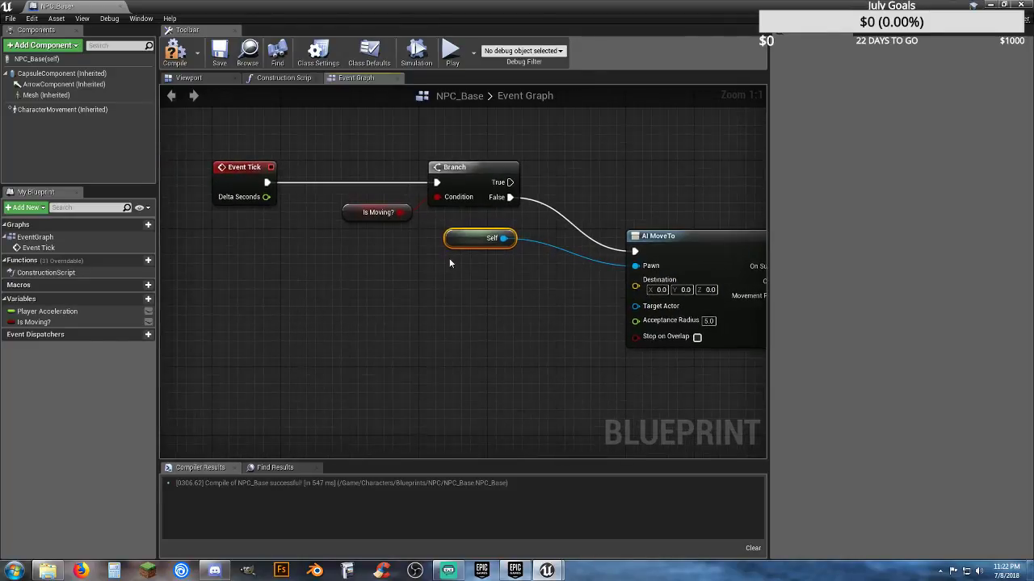
pyautogui.moveTo(453, 244); pyautogui.dragTo(446, 288)
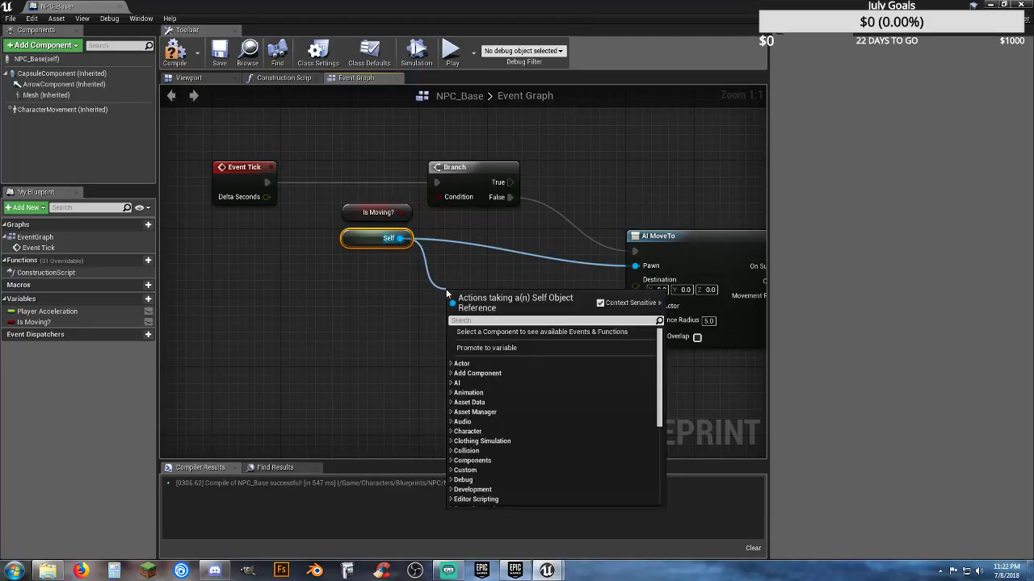
pyautogui.write('g')
pyautogui.press('BackSpace')
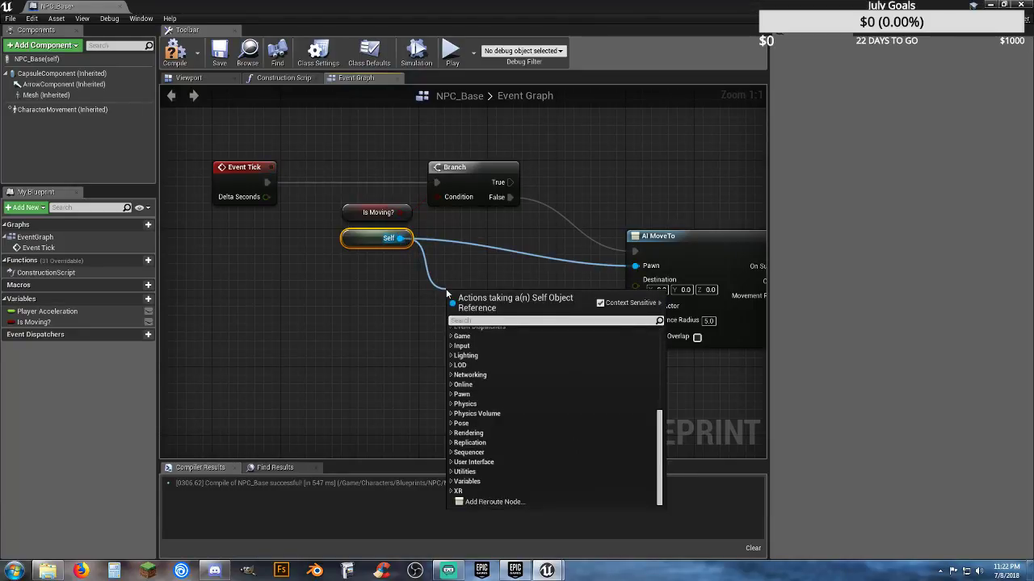
pyautogui.write('location')
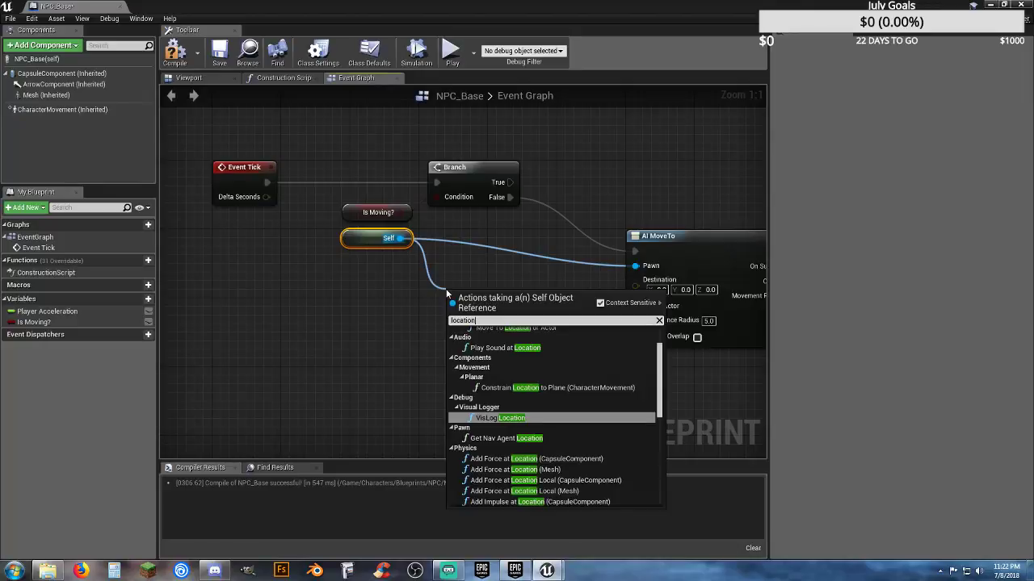
pyautogui.click(336, 317)
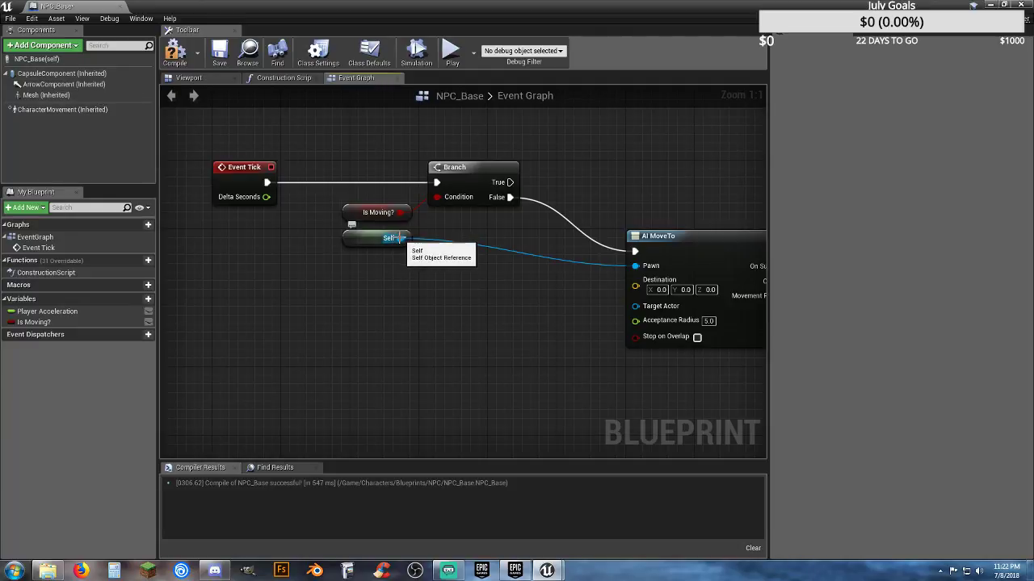
# - Add a GetWorldLocation (Mesh) node from the Self reference and space out the Mesh, GetWorldLocation and AI MoveTo nodes
pyautogui.moveTo(398, 238); pyautogui.dragTo(453, 299)
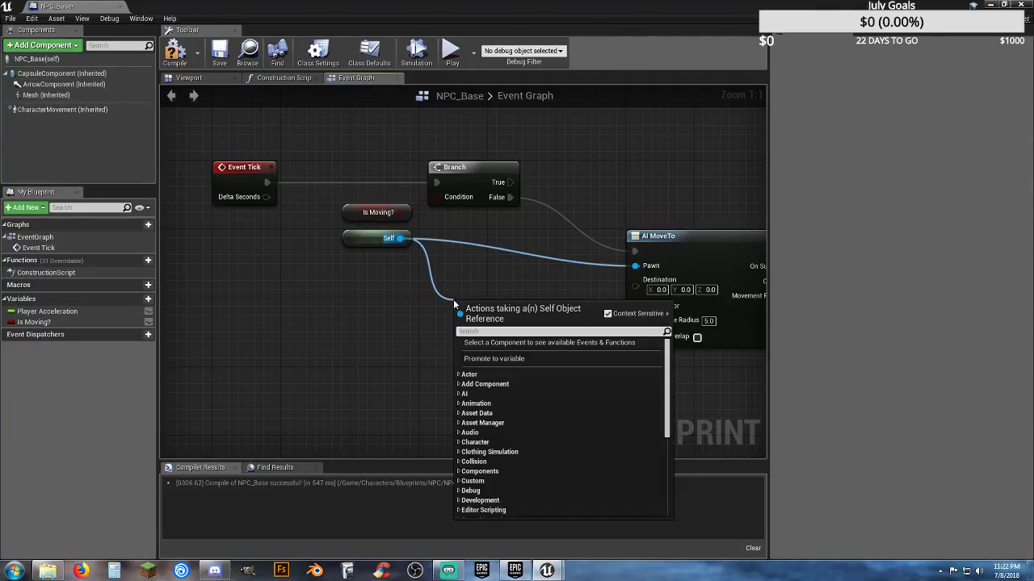
pyautogui.write('worldlocation')
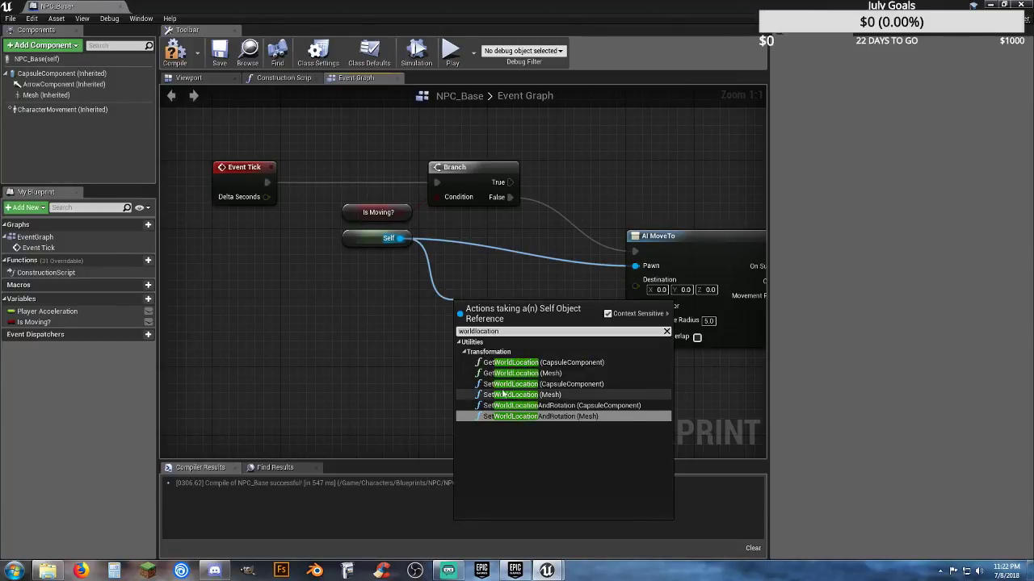
pyautogui.click(521, 373)
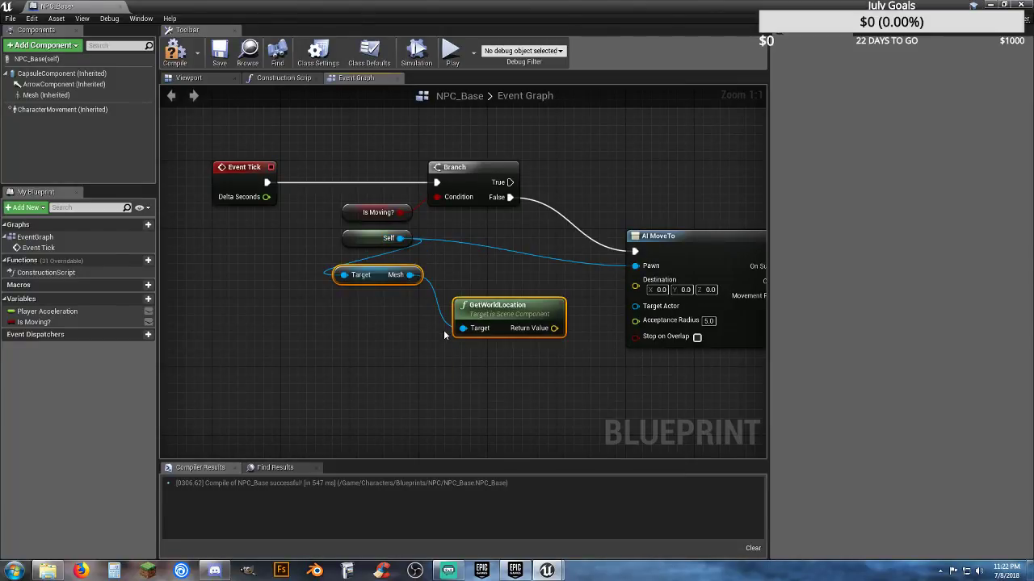
pyautogui.moveTo(413, 314); pyautogui.dragTo(288, 342, button='right')
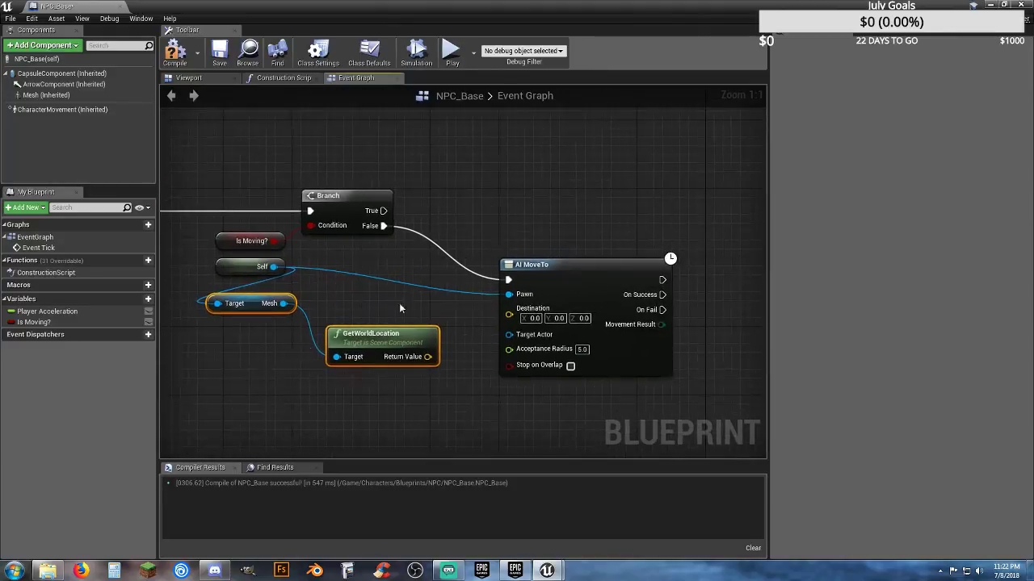
pyautogui.moveTo(537, 266); pyautogui.dragTo(596, 266)
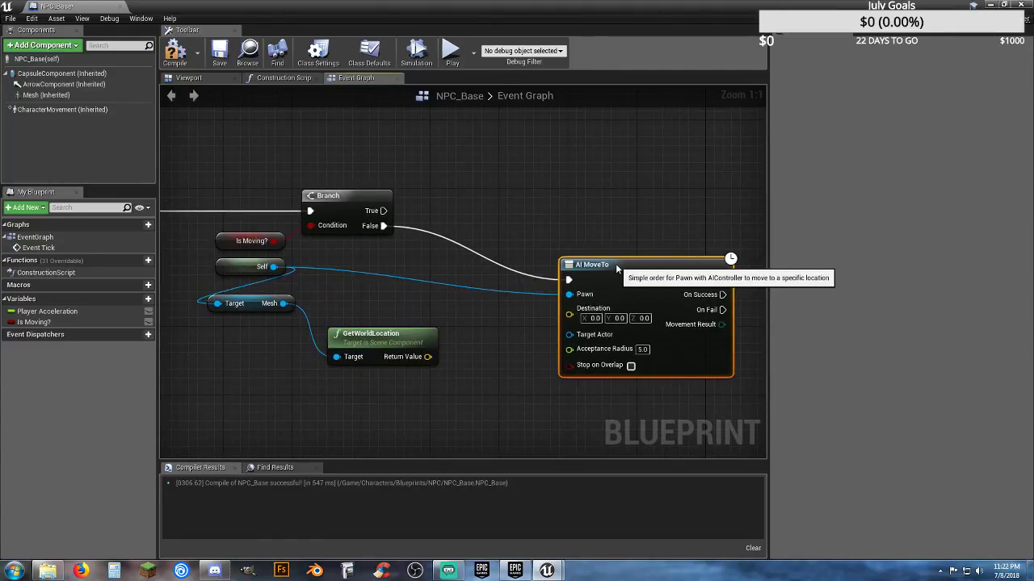
pyautogui.moveTo(395, 336); pyautogui.dragTo(470, 336)
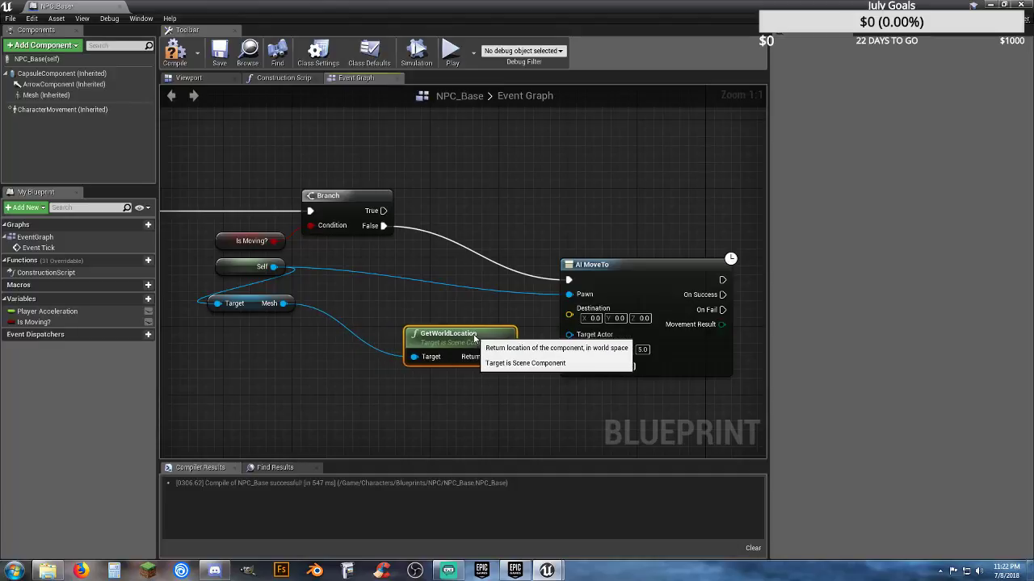
pyautogui.moveTo(249, 307); pyautogui.dragTo(343, 299)
pyautogui.moveTo(357, 386); pyautogui.dragTo(260, 362, button='right')
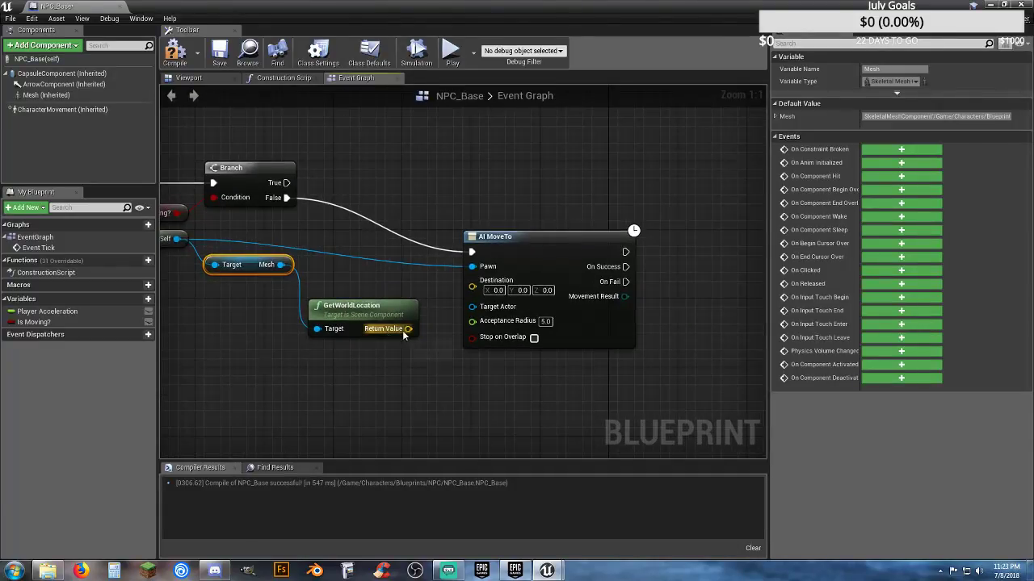
# - Make room before AI MoveTo and feed its Destination from the Random Location of a new GetRandomPointInNavigableRadius node placed there
pyautogui.moveTo(524, 240); pyautogui.dragTo(696, 212)
pyautogui.moveTo(532, 310); pyautogui.dragTo(559, 288, button='right')
pyautogui.moveTo(671, 239); pyautogui.dragTo(553, 297)
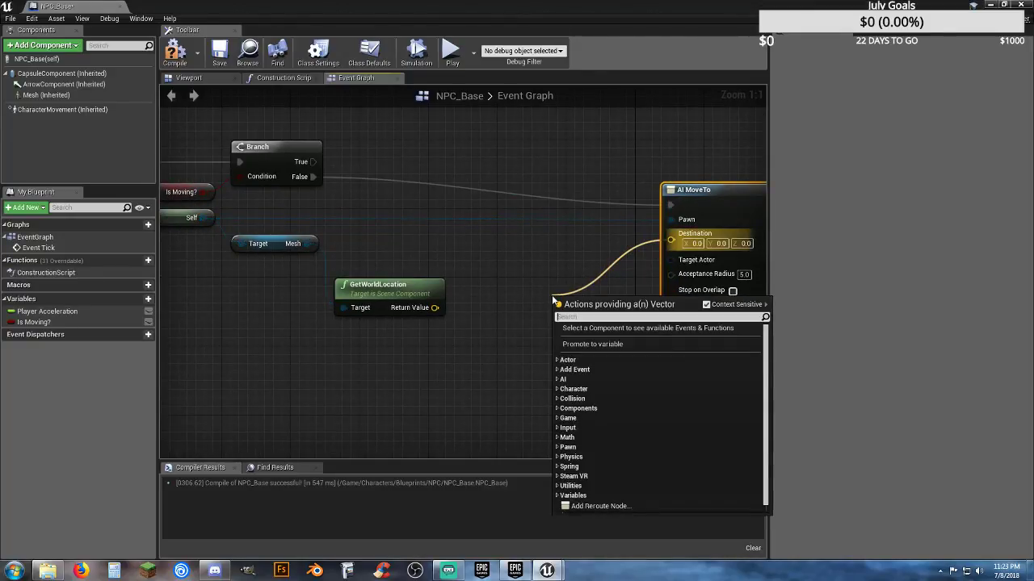
pyautogui.write('getrando')
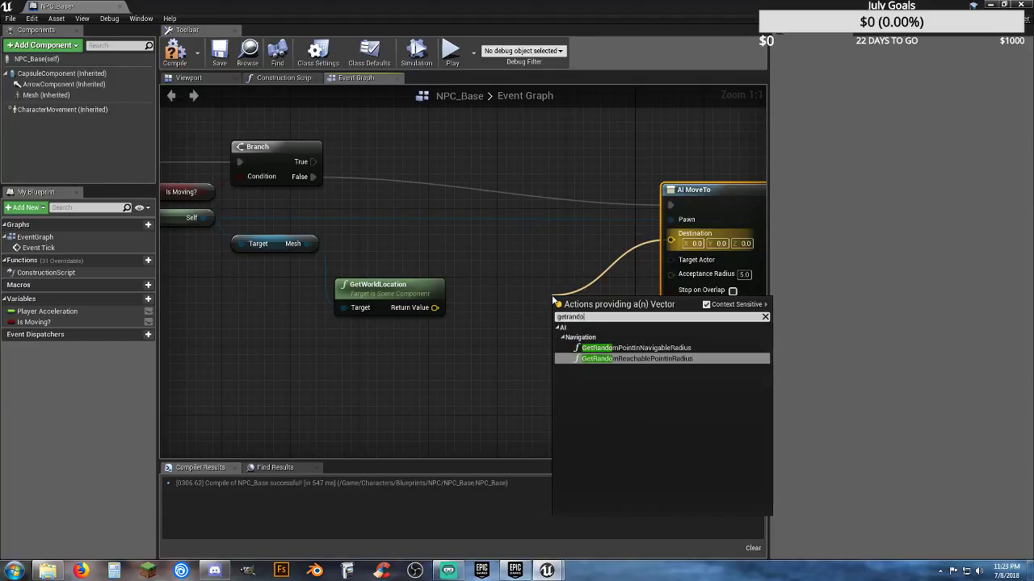
pyautogui.write('m')
pyautogui.click(693, 347)
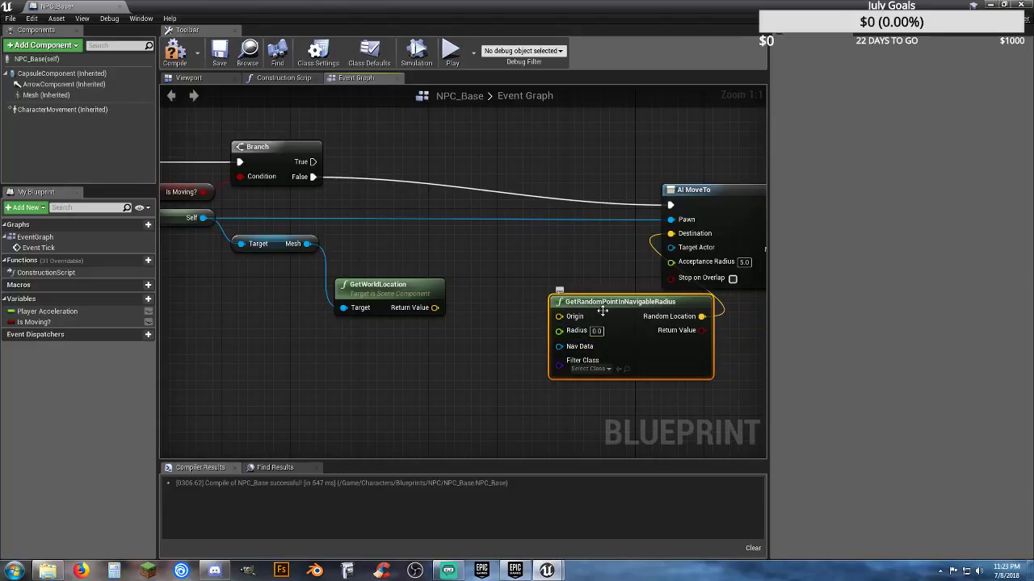
pyautogui.moveTo(602, 311); pyautogui.dragTo(532, 256)
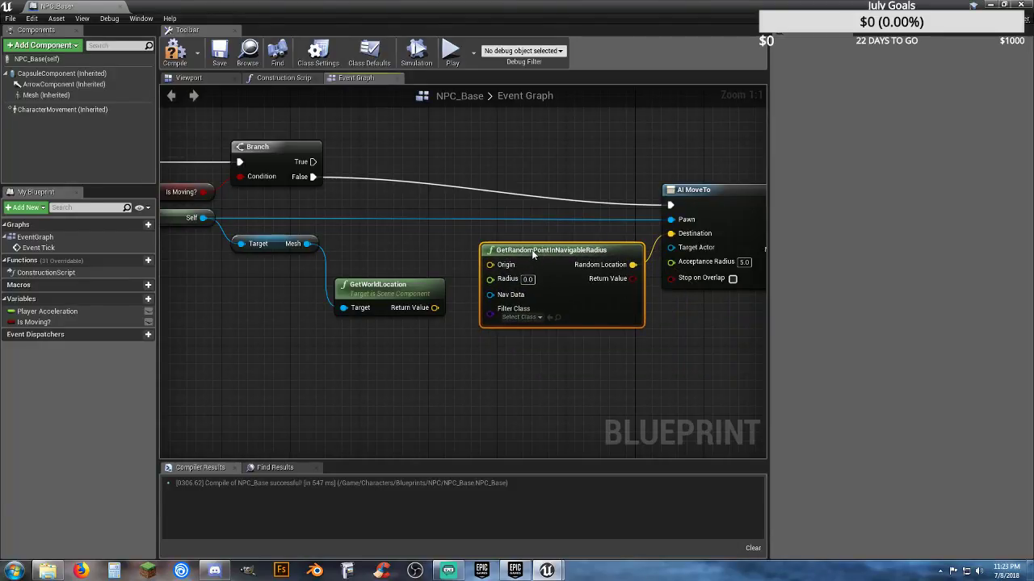
# - Connect GetWorldLocation's Return Value to the Origin of GetRandomPointInNavigableRadius and align GetWorldLocation beside that node
pyautogui.moveTo(435, 308); pyautogui.dragTo(491, 267)
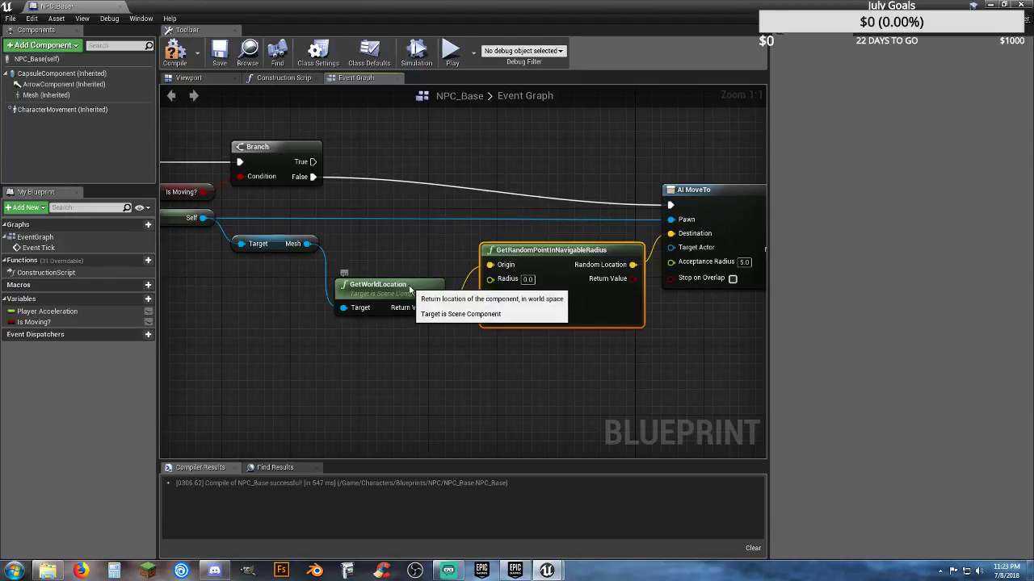
pyautogui.moveTo(431, 281); pyautogui.dragTo(438, 246)
pyautogui.moveTo(378, 296); pyautogui.dragTo(447, 290, button='right')
pyautogui.moveTo(351, 250); pyautogui.dragTo(364, 287, button='right')
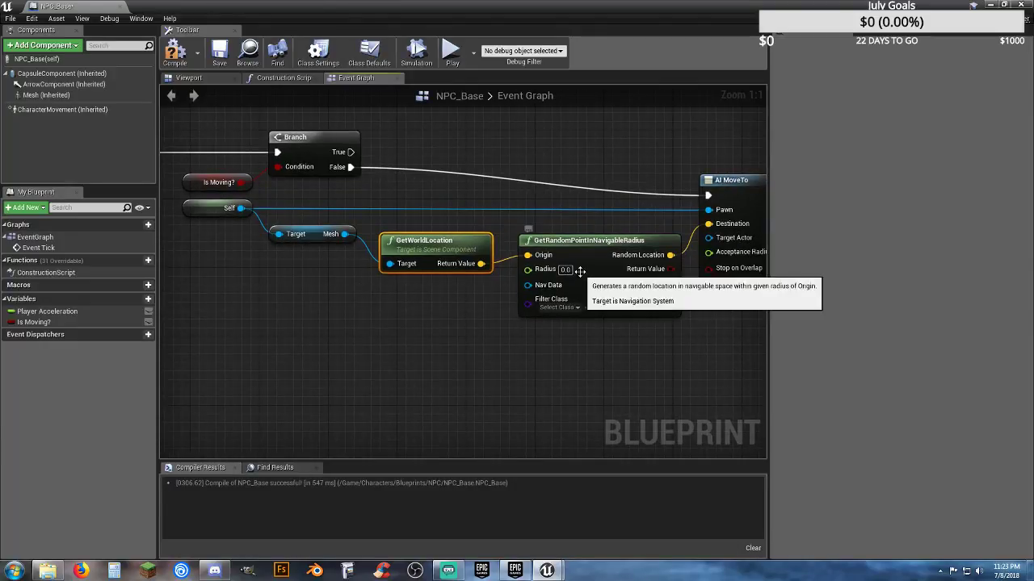
# - Set the Radius of GetRandomPointInNavigableRadius to 5000
pyautogui.moveTo(566, 363); pyautogui.dragTo(531, 340, button='right')
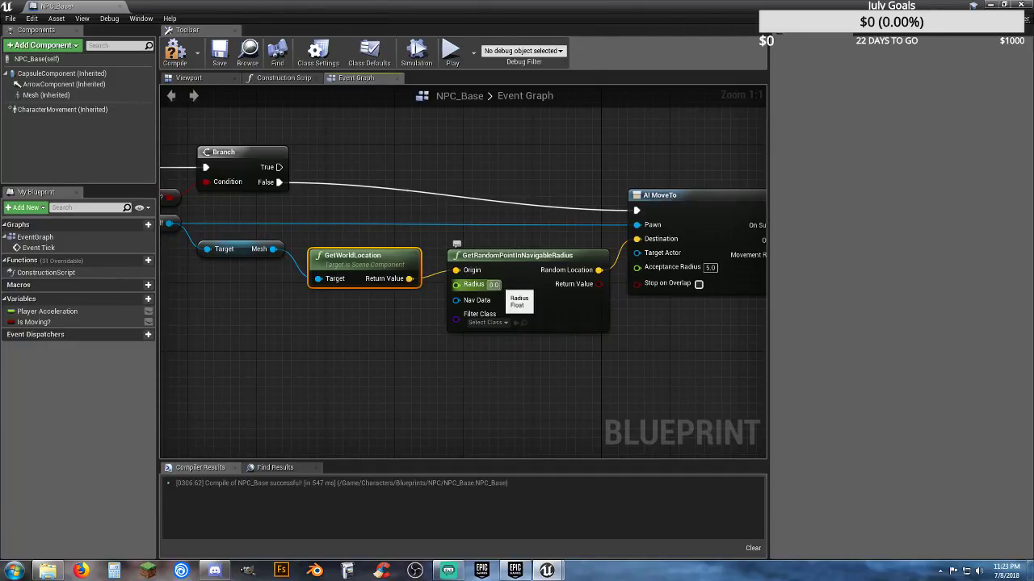
pyautogui.click(494, 284)
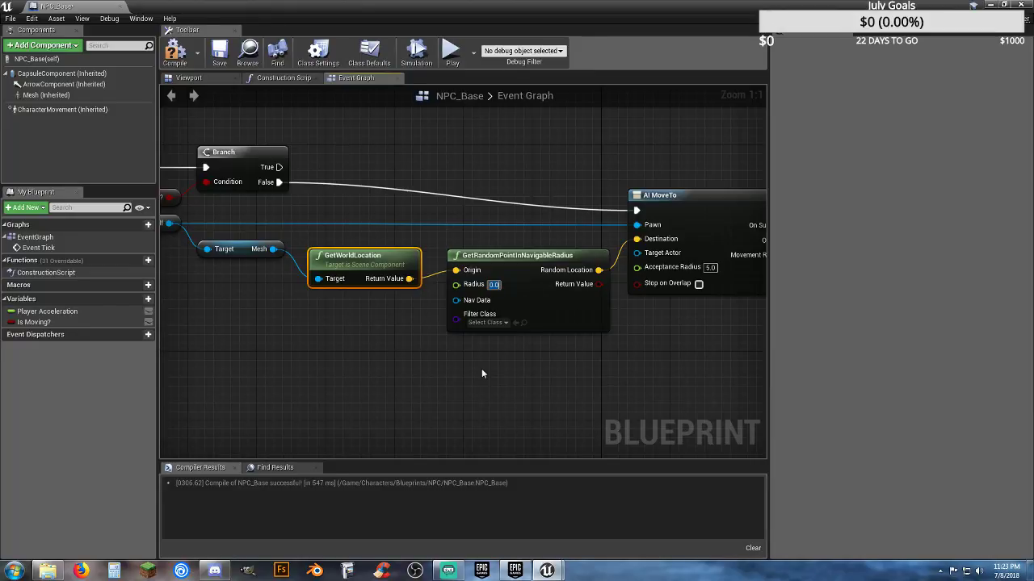
pyautogui.write('5000')
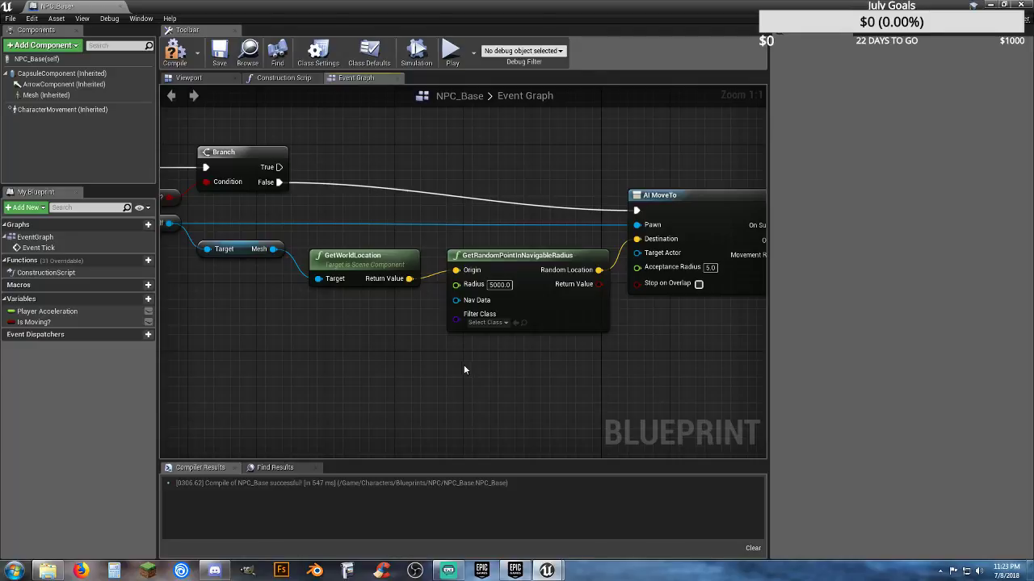
# - Move the AI MoveTo and GetRandomPointInNavigableRadius nodes higher in the graph, leaving a small gap between them
pyautogui.moveTo(463, 364)
pyautogui.mouseDown(button='right')
pyautogui.moveTo(485, 360)
pyautogui.moveTo(463, 356)
pyautogui.mouseUp(button='right')
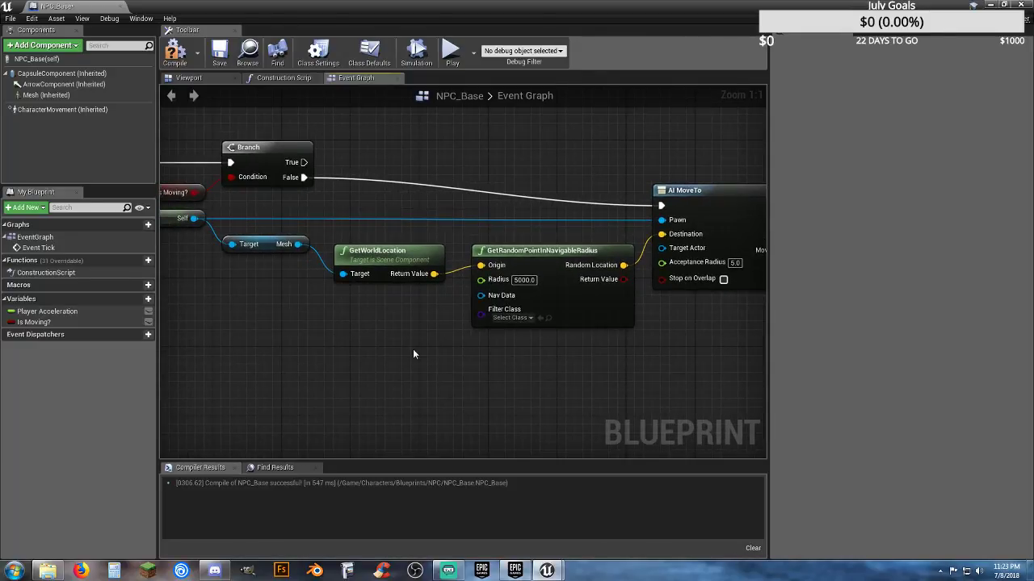
pyautogui.moveTo(439, 352); pyautogui.dragTo(652, 350, button='right')
pyautogui.moveTo(347, 235); pyautogui.dragTo(226, 283, button='right')
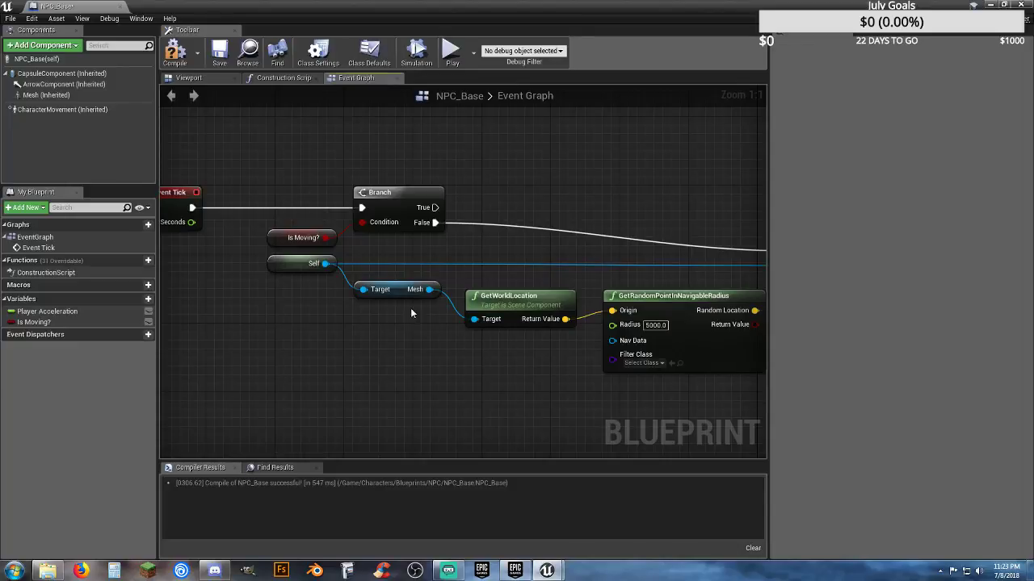
pyautogui.moveTo(457, 350); pyautogui.dragTo(214, 335, button='right')
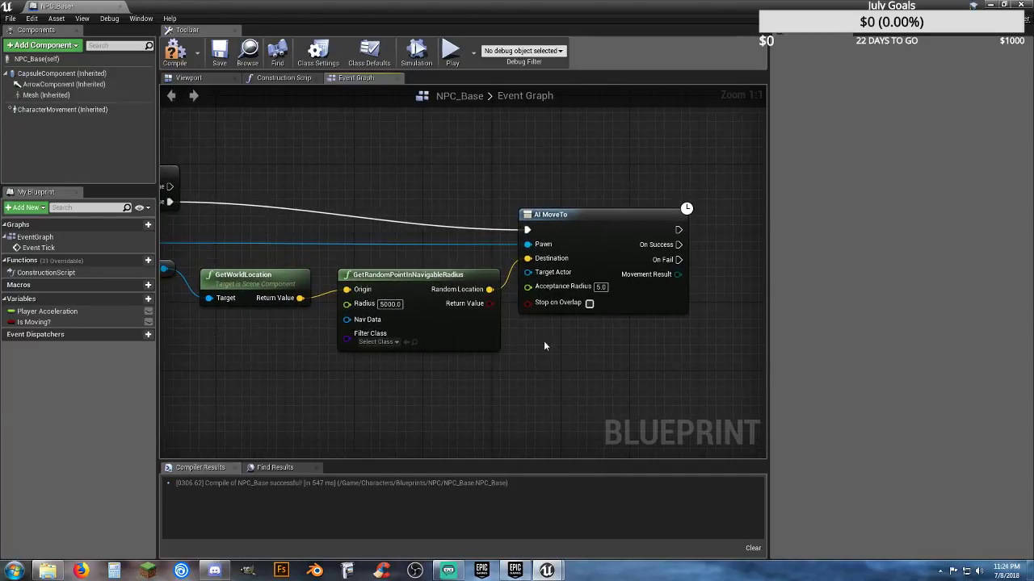
pyautogui.moveTo(544, 346); pyautogui.dragTo(589, 380, button='right')
pyautogui.moveTo(591, 239); pyautogui.dragTo(592, 194)
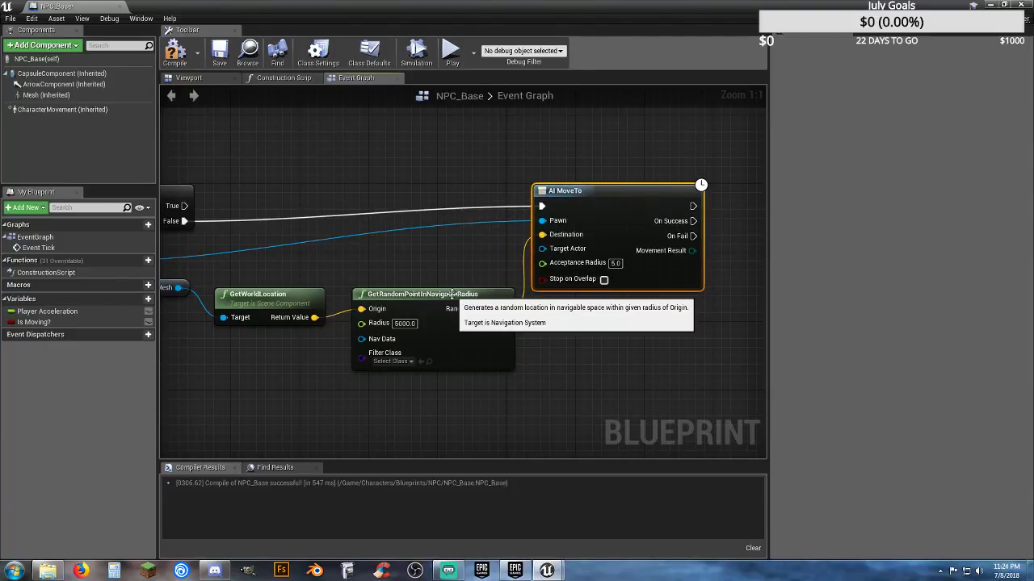
pyautogui.moveTo(452, 293); pyautogui.dragTo(462, 251)
pyautogui.moveTo(412, 344); pyautogui.dragTo(288, 347, button='right')
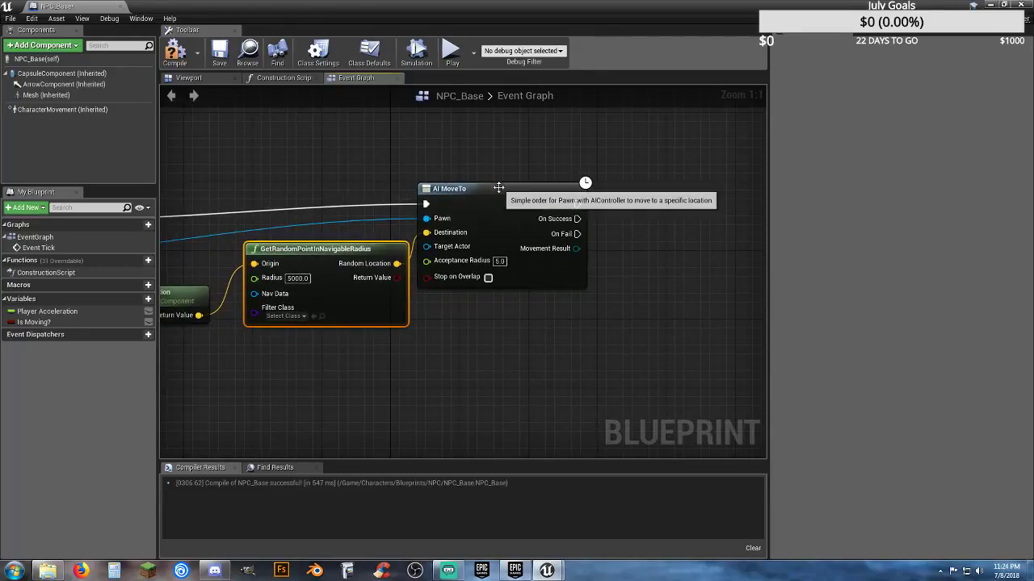
pyautogui.moveTo(498, 188); pyautogui.dragTo(508, 191)
pyautogui.click(520, 319)
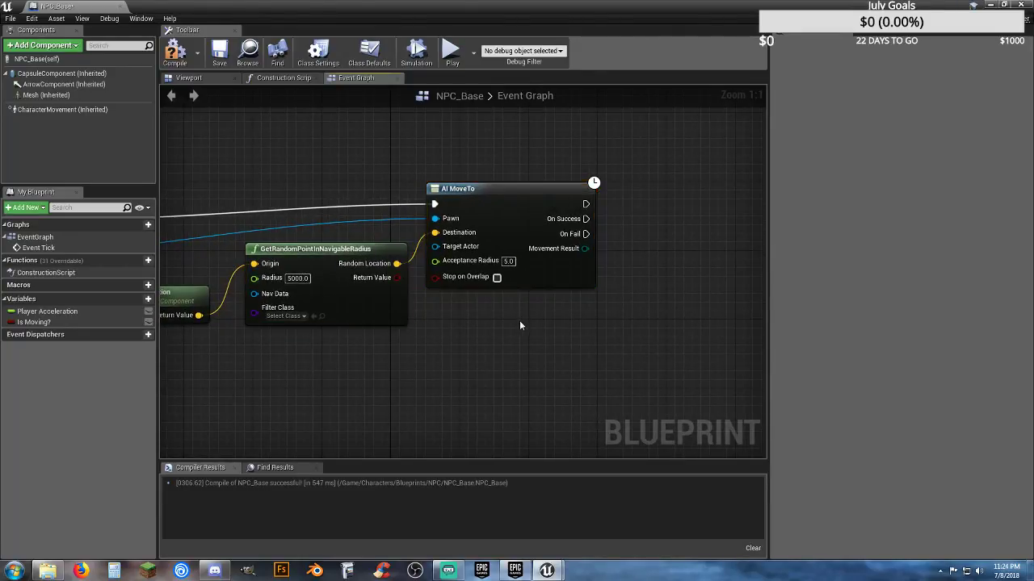
# - Add a Set Is Moving? node on AI MoveTo's unnamed execution output, set it to true and align it with that output
pyautogui.moveTo(519, 320); pyautogui.dragTo(409, 327, button='right')
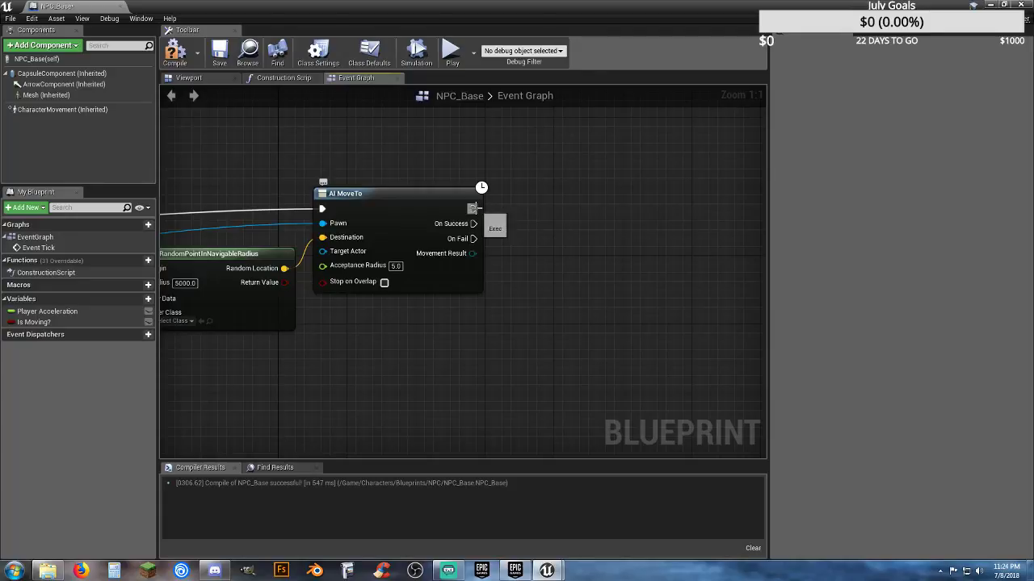
pyautogui.moveTo(474, 209); pyautogui.dragTo(542, 210)
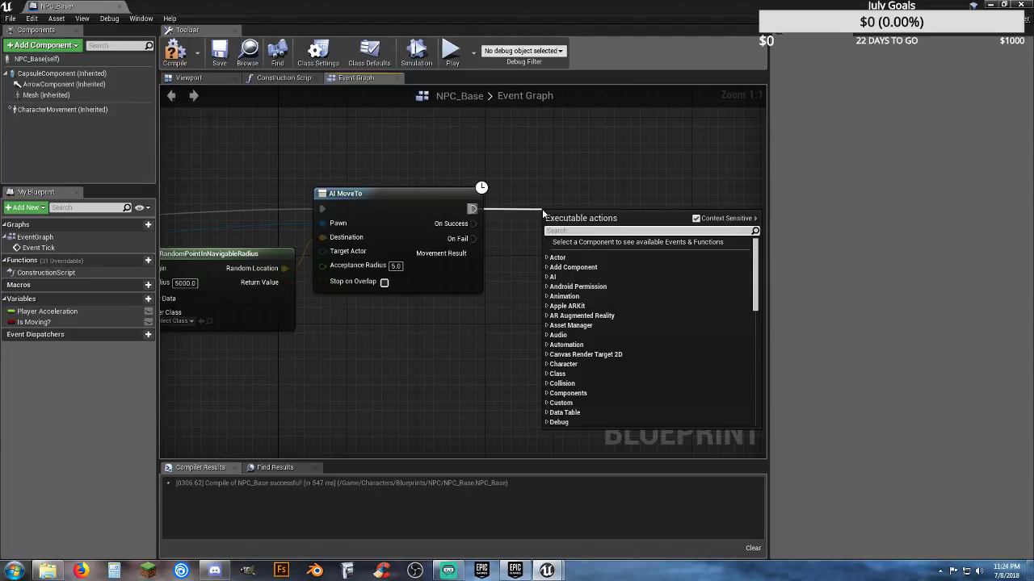
pyautogui.write('setis')
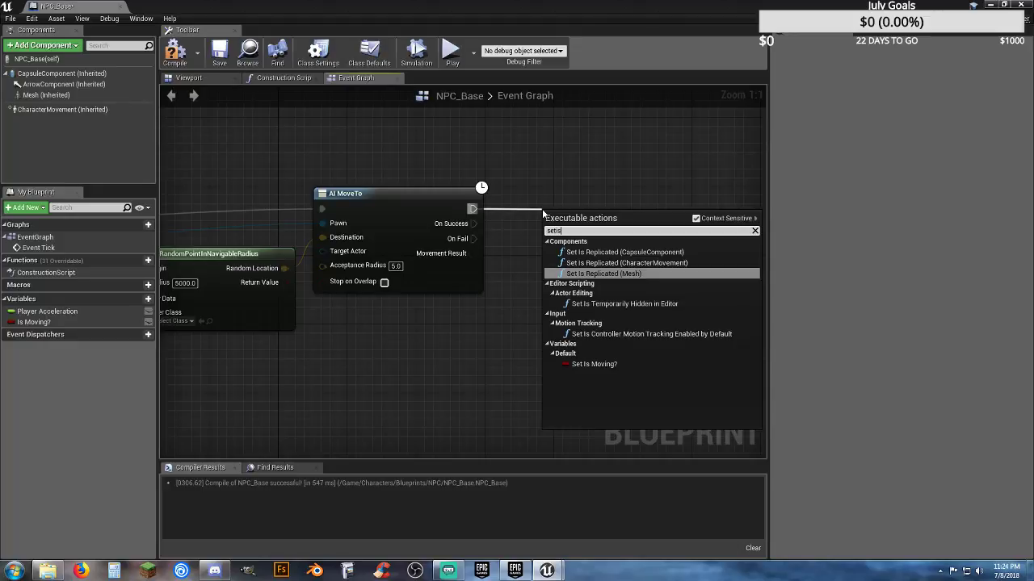
pyautogui.click(597, 364)
pyautogui.click(603, 242)
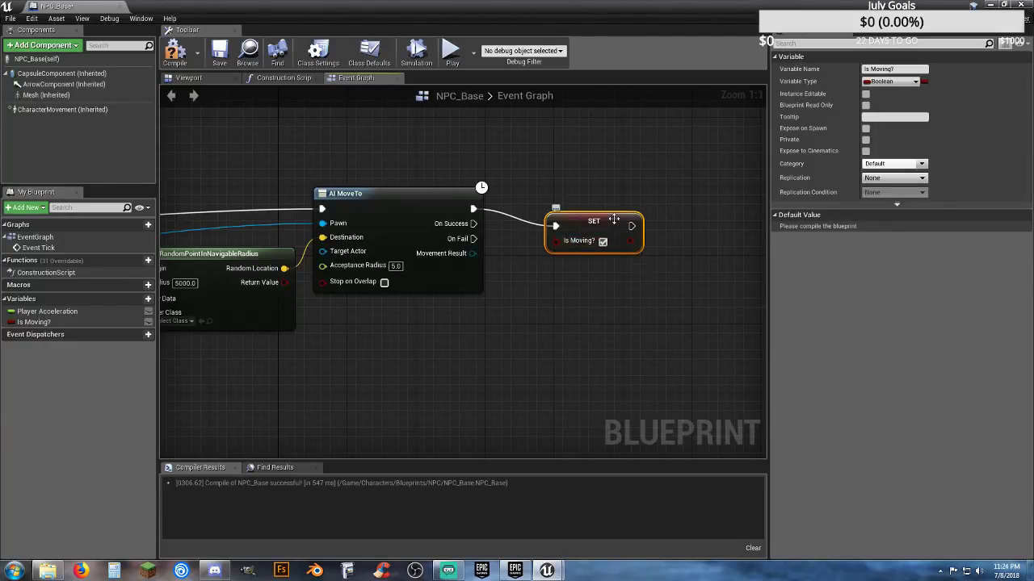
pyautogui.moveTo(597, 229); pyautogui.dragTo(604, 212)
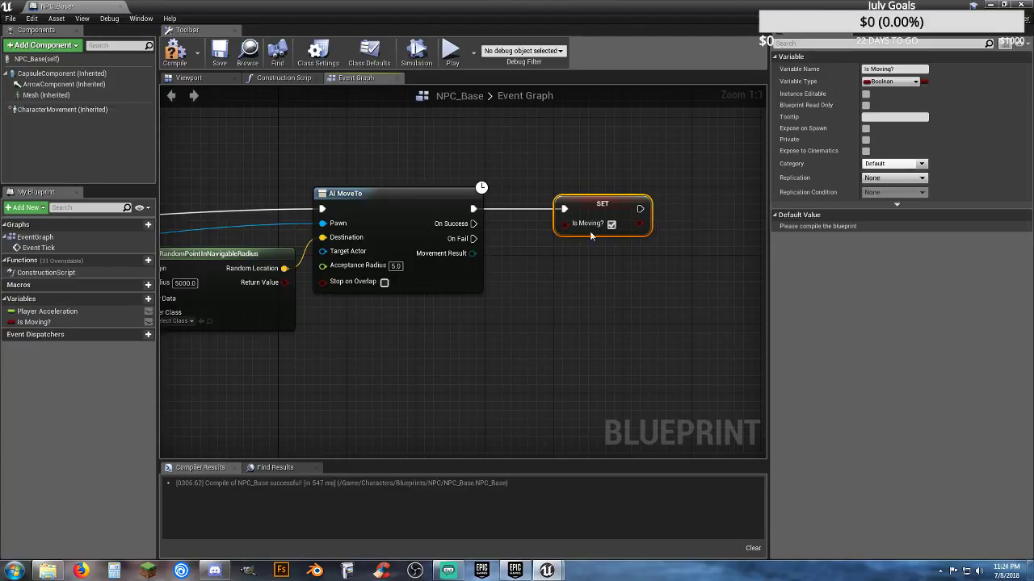
# - Add a Set Is Moving? node with the value false below the existing one, driven by both AI MoveTo's On Success and On Fail
pyautogui.moveTo(491, 308); pyautogui.dragTo(459, 261, button='right')
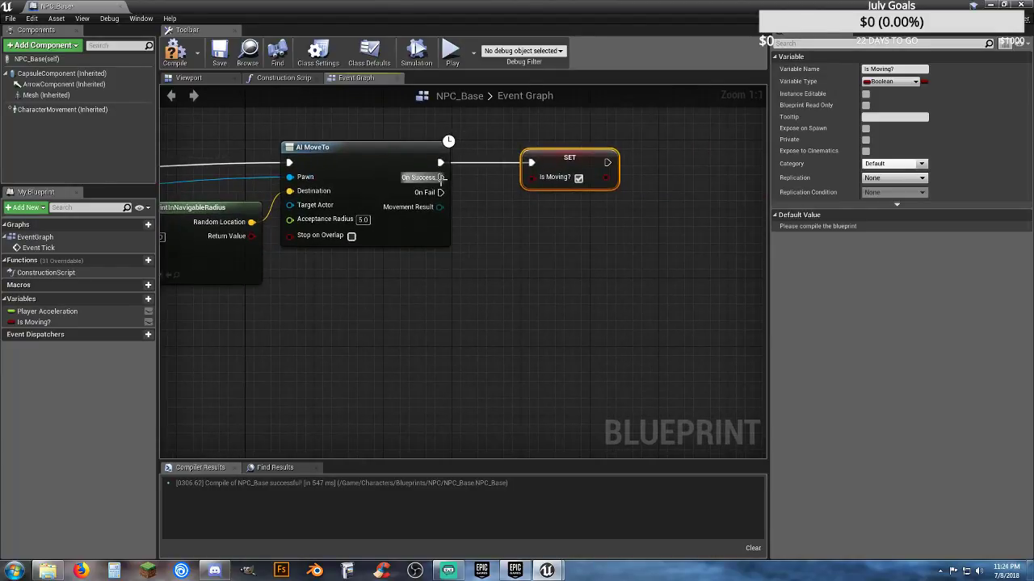
pyautogui.moveTo(440, 178); pyautogui.dragTo(525, 227)
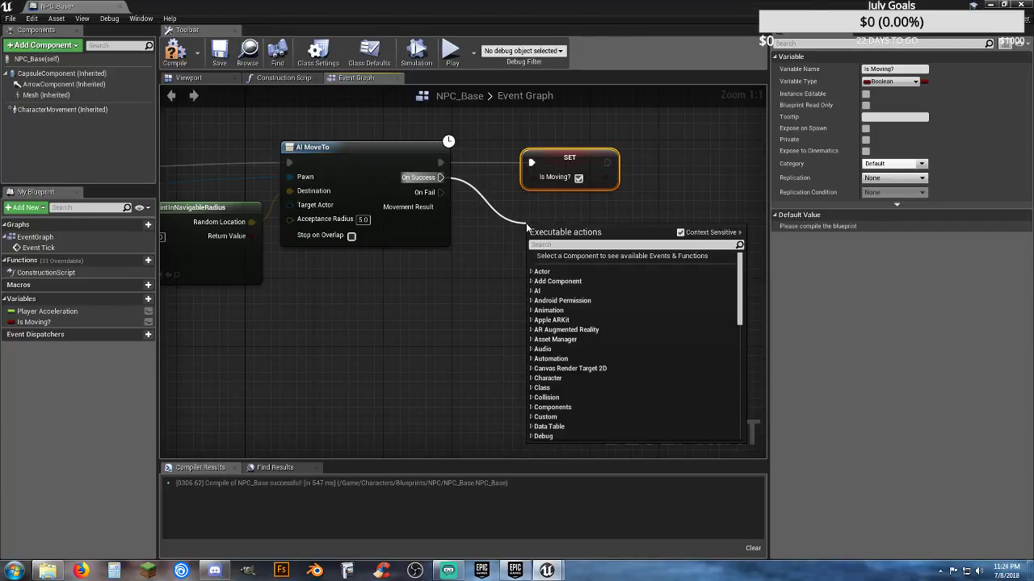
pyautogui.write('setis')
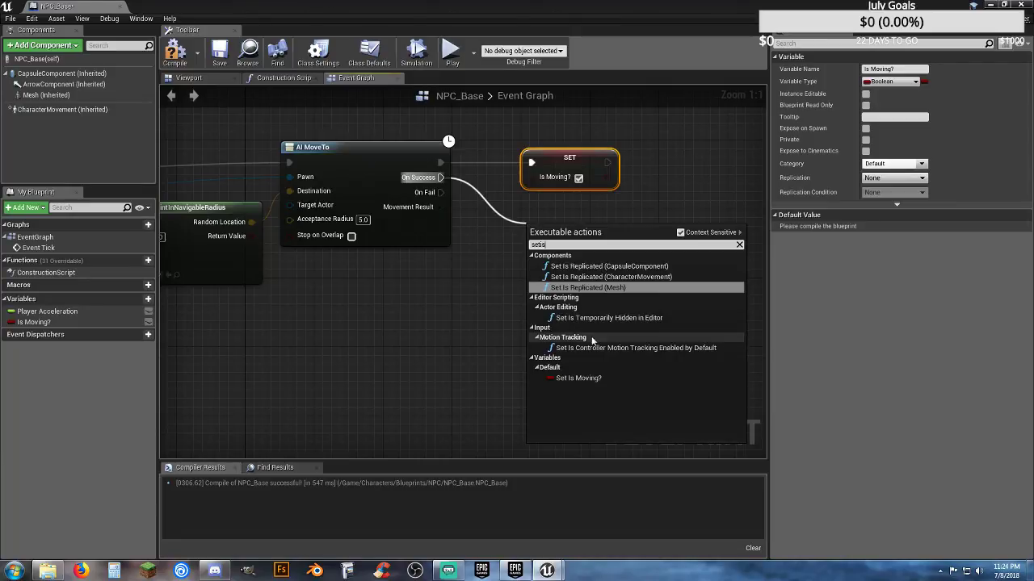
pyautogui.click(593, 378)
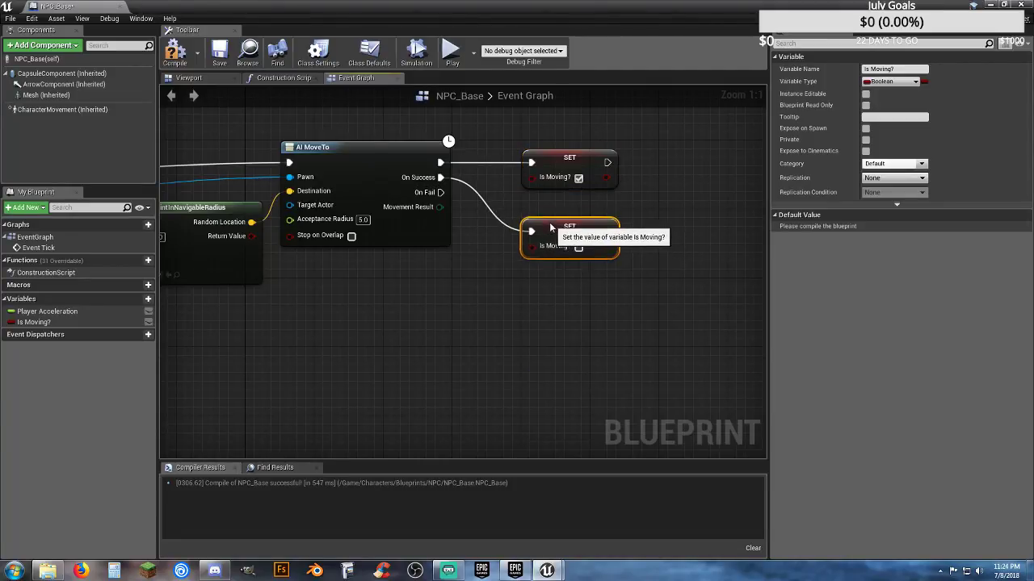
pyautogui.moveTo(470, 307); pyautogui.dragTo(555, 305, button='right')
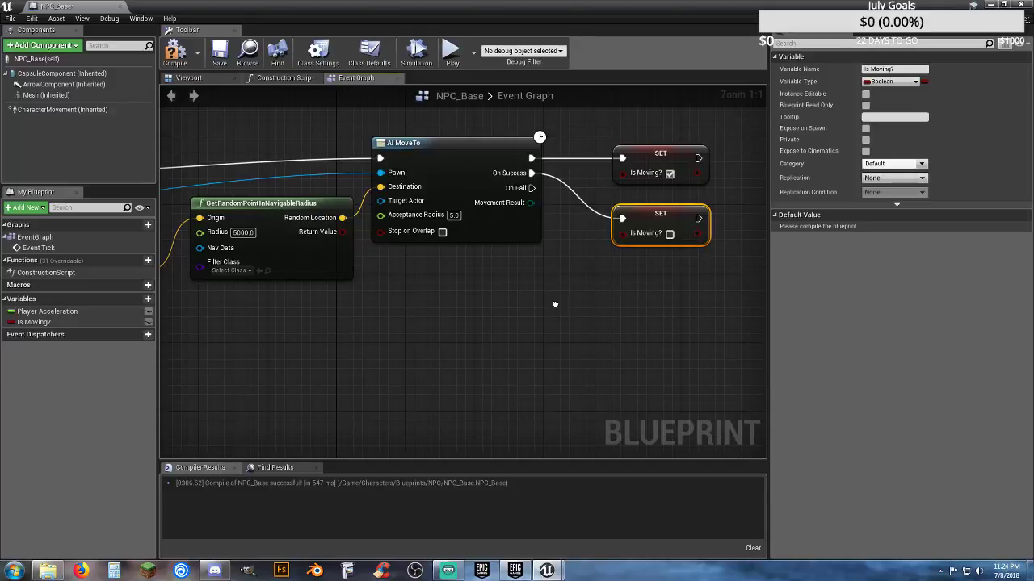
pyautogui.moveTo(435, 303); pyautogui.dragTo(356, 318, button='right')
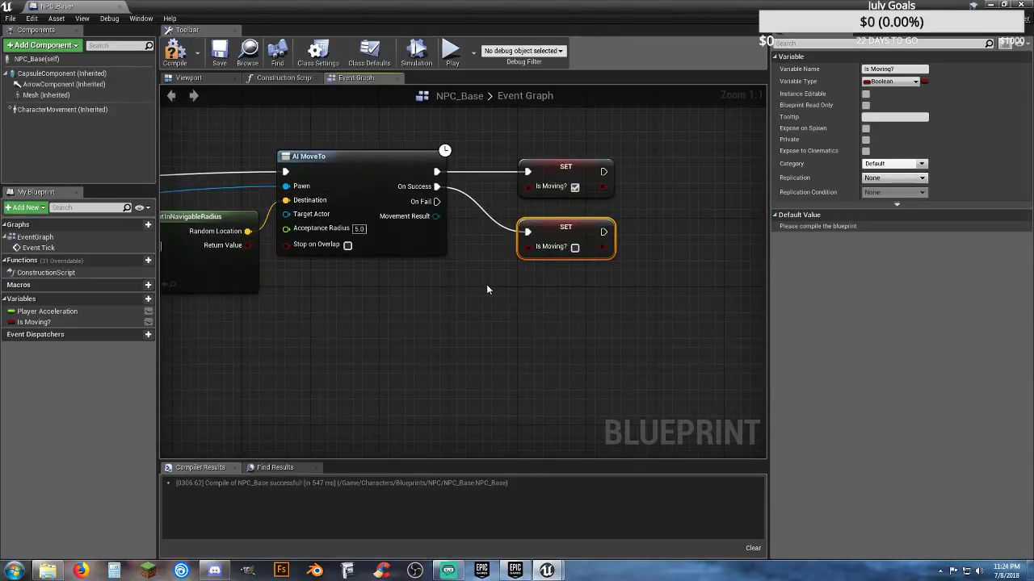
pyautogui.moveTo(486, 284); pyautogui.dragTo(464, 291, button='right')
pyautogui.moveTo(414, 209); pyautogui.dragTo(504, 244)
pyautogui.moveTo(542, 310); pyautogui.dragTo(483, 309, button='right')
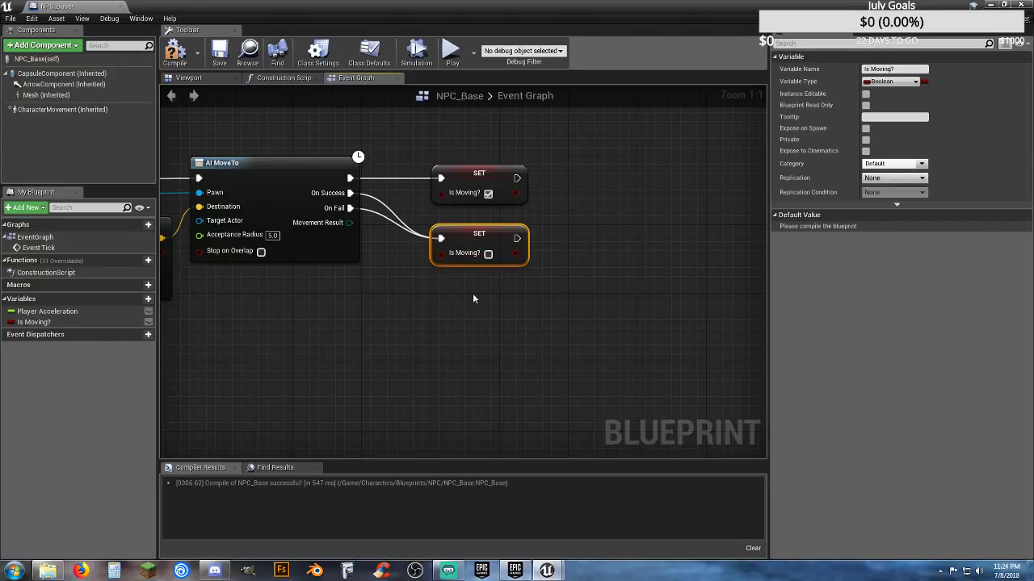
# - Add a Delay node on the execution output of the false Set Is Moving? node and place it close beside that node
pyautogui.moveTo(473, 299); pyautogui.dragTo(451, 300, button='right')
pyautogui.moveTo(499, 240); pyautogui.dragTo(569, 241)
pyautogui.write('delay')
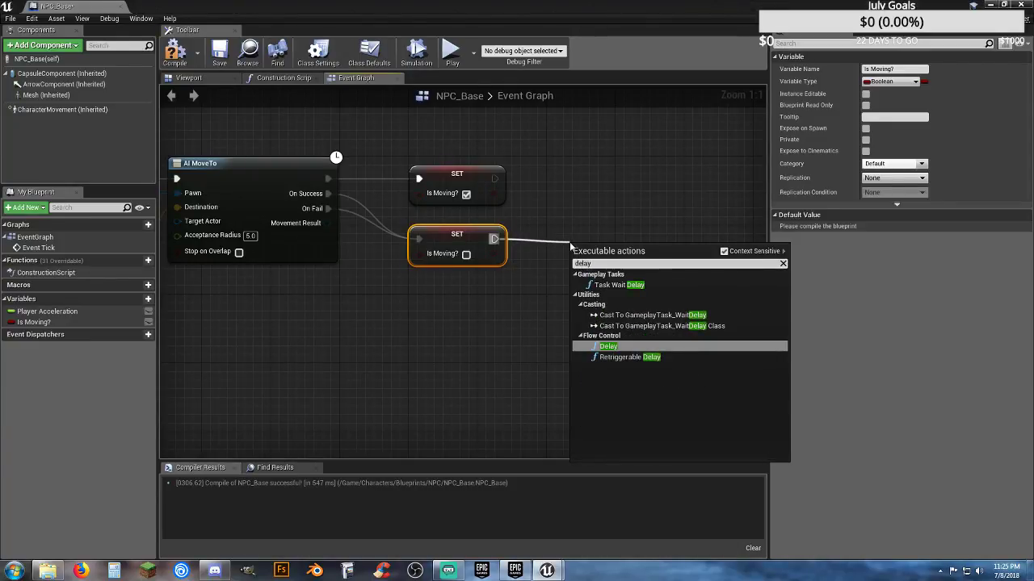
pyautogui.click(608, 345)
pyautogui.moveTo(602, 250); pyautogui.dragTo(574, 232)
pyautogui.moveTo(557, 314); pyautogui.dragTo(543, 286, button='right')
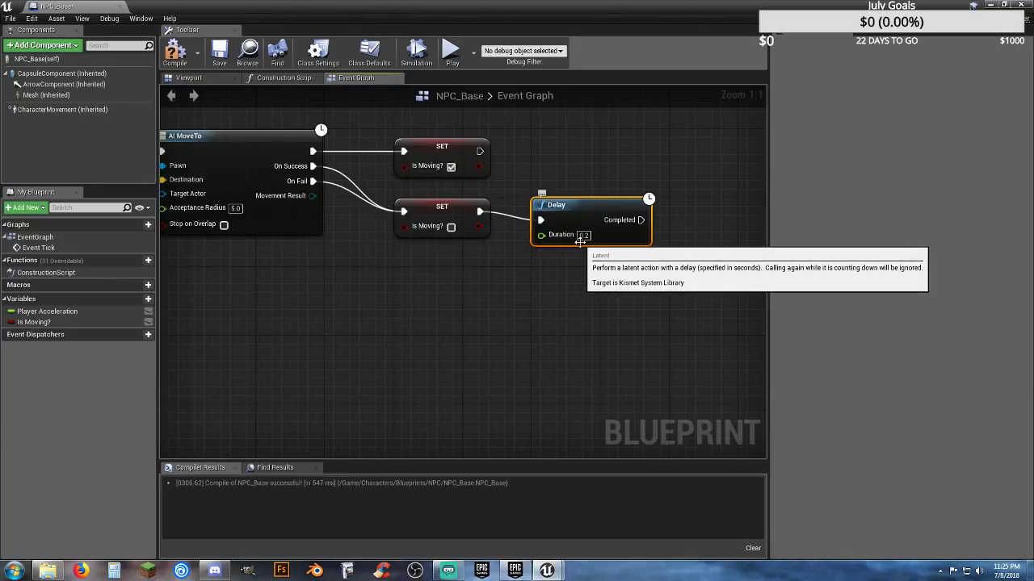
pyautogui.moveTo(525, 266); pyautogui.dragTo(583, 244, button='right')
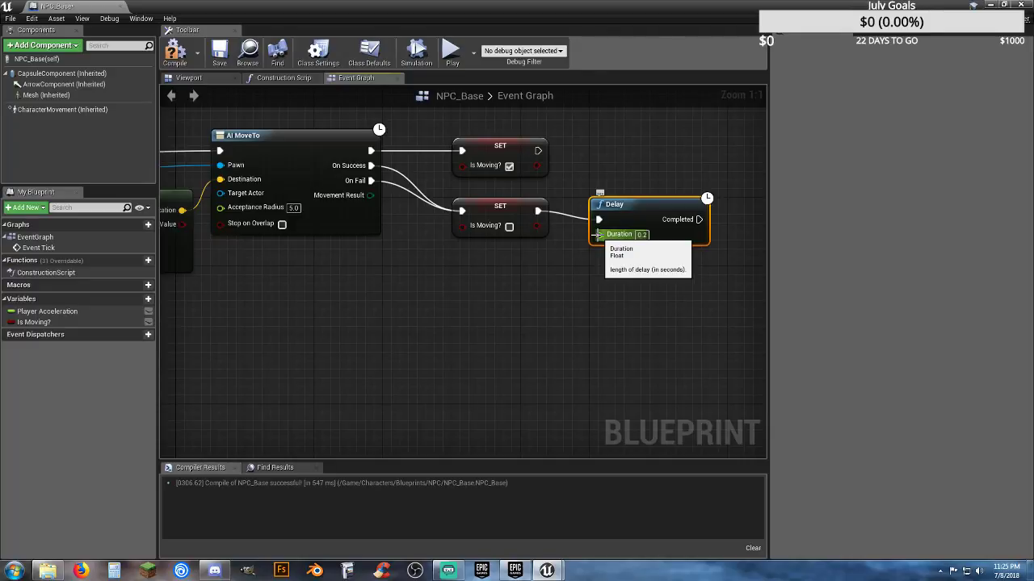
pyautogui.moveTo(599, 234); pyautogui.dragTo(487, 280)
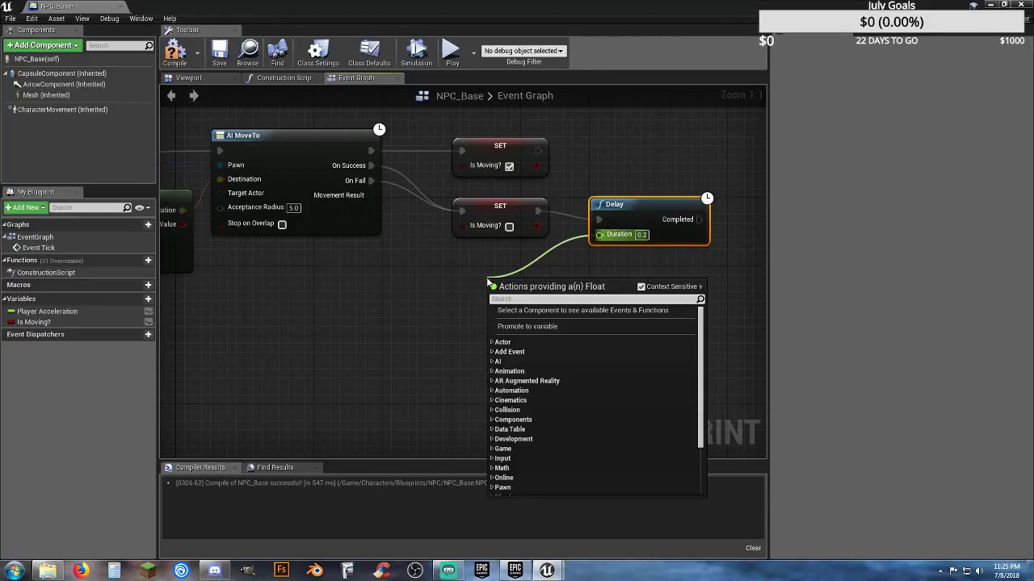
pyautogui.write('float')
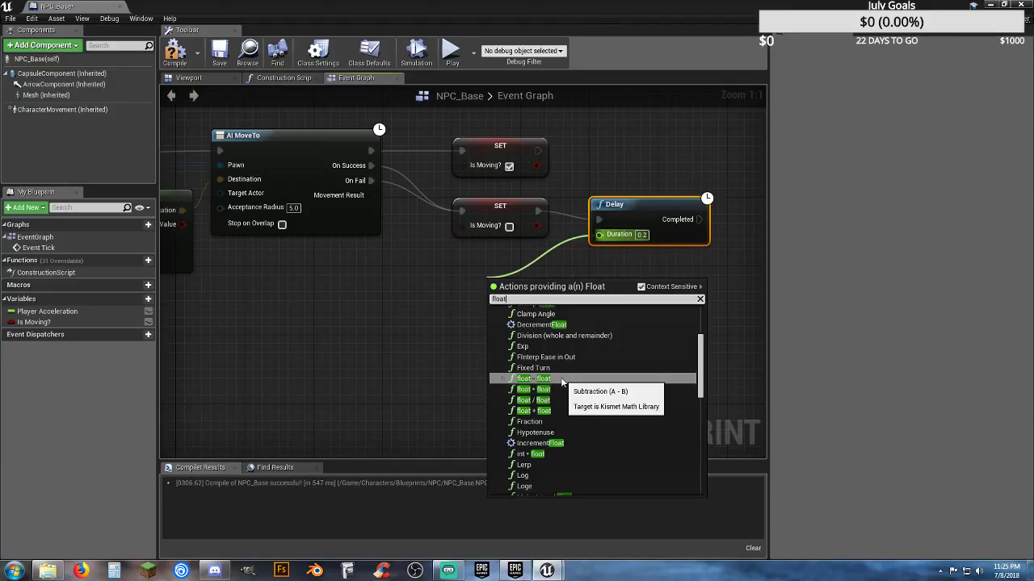
pyautogui.click(379, 314)
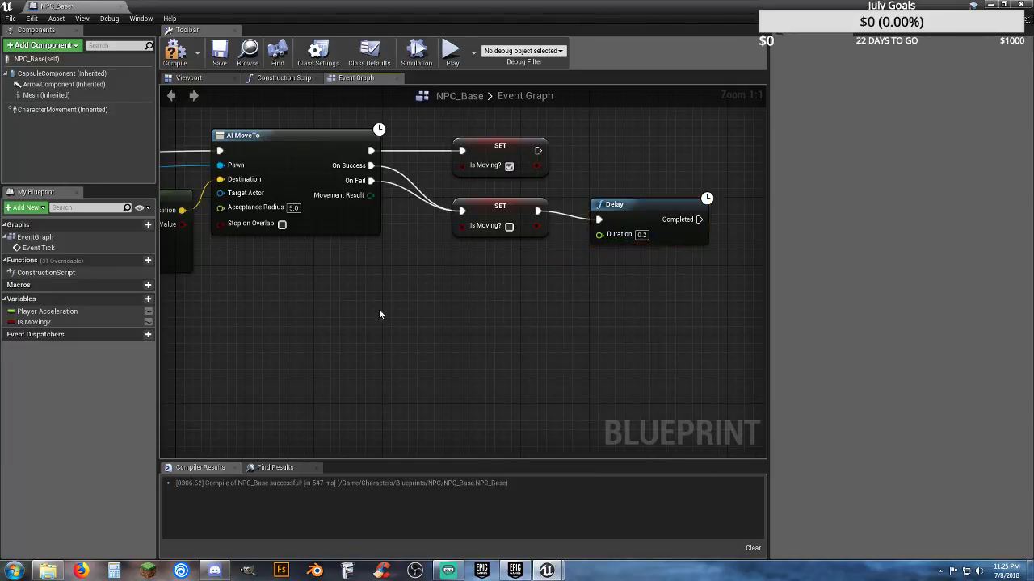
# - Add a Random Float in Range node below the false Set Is Moving? node and connect its Return Value to the Delay's Duration
pyautogui.rightClick(405, 294)
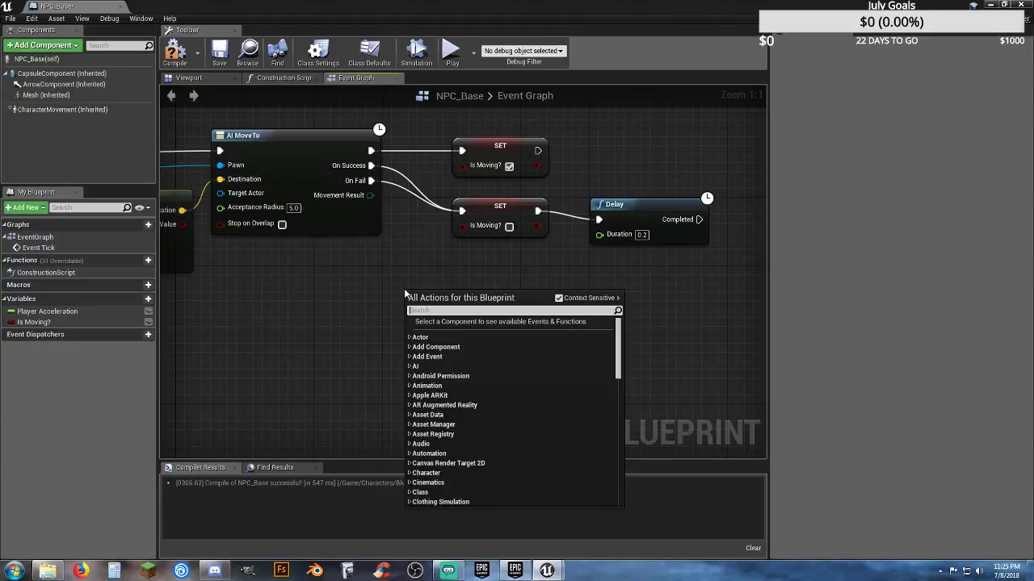
pyautogui.write('randomfloa')
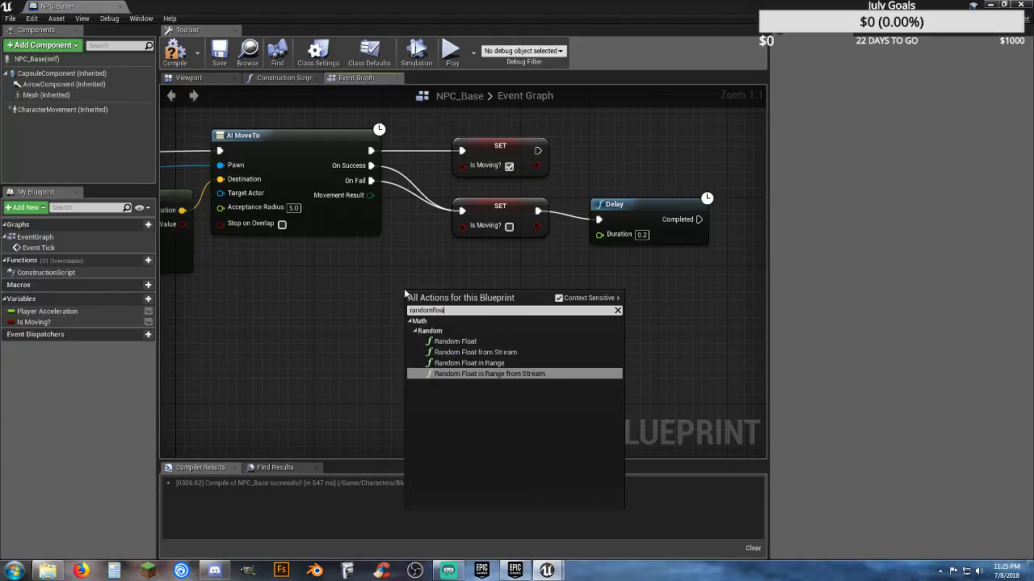
pyautogui.write('t')
pyautogui.click(488, 363)
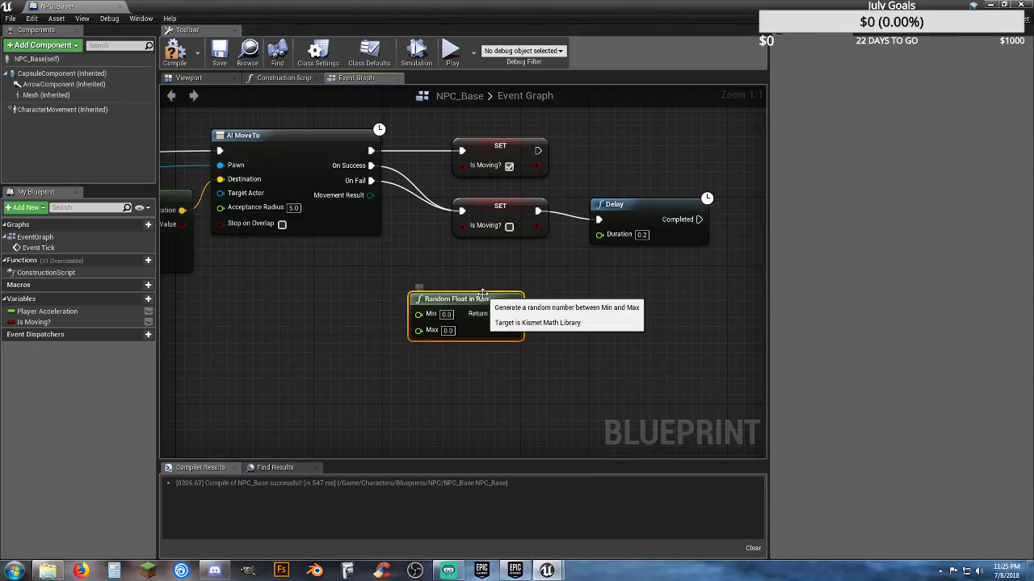
pyautogui.moveTo(482, 293); pyautogui.dragTo(602, 242)
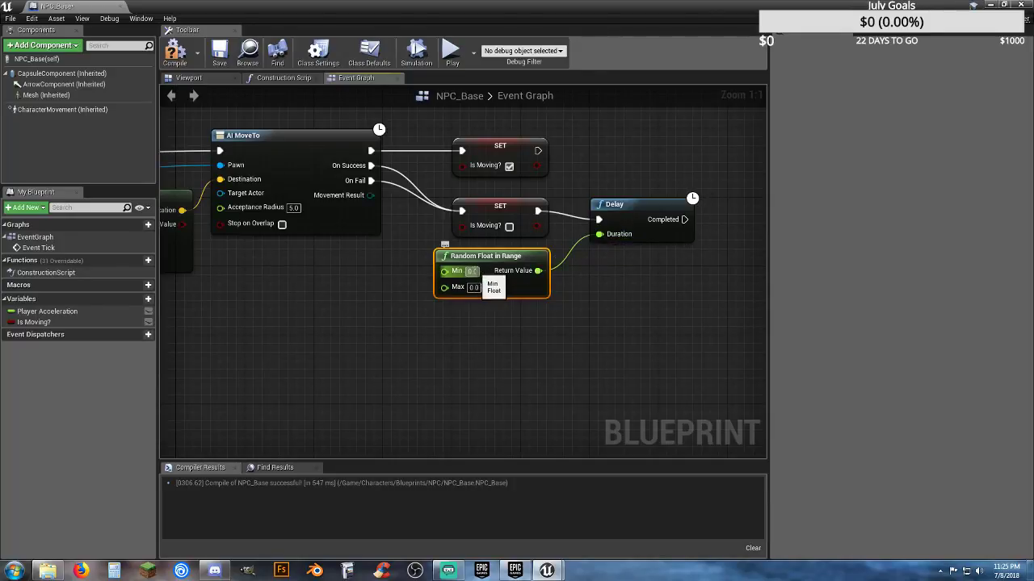
# - Set the Random Float in Range node's Min to 2 and Max to 5
pyautogui.click(476, 271)
pyautogui.write('2')
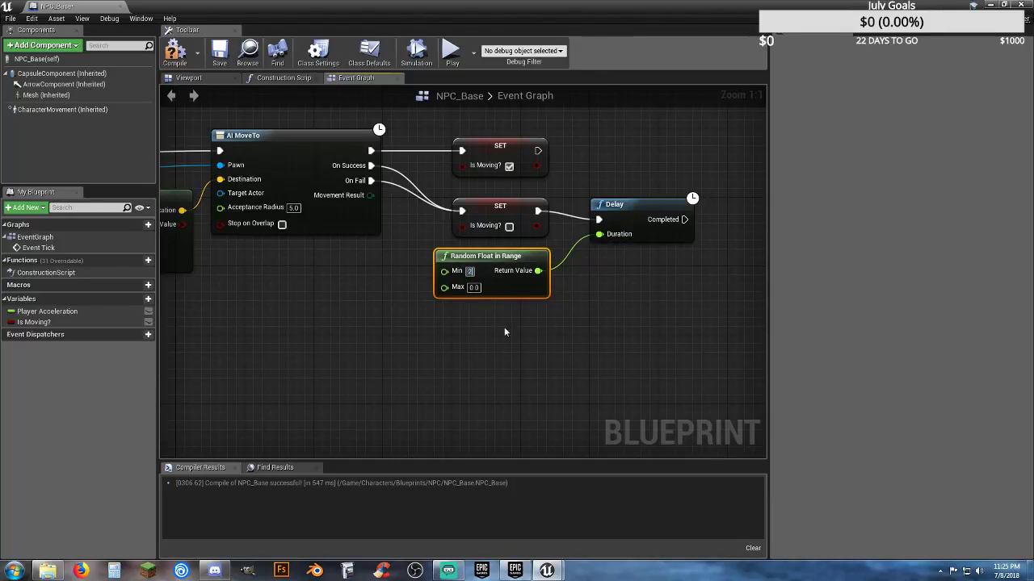
pyautogui.press('Tab')
pyautogui.write('5')
pyautogui.click(514, 365)
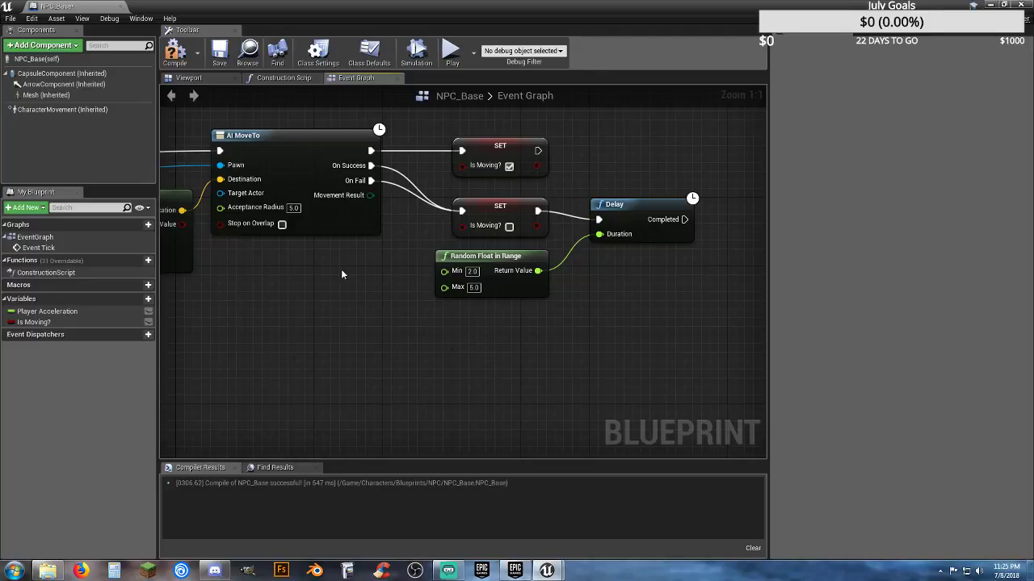
# - Disconnect the false Set Is Moving? node from On Success, On Fail and the Delay, and move it down into free space
pyautogui.moveTo(346, 284); pyautogui.dragTo(334, 303, button='right')
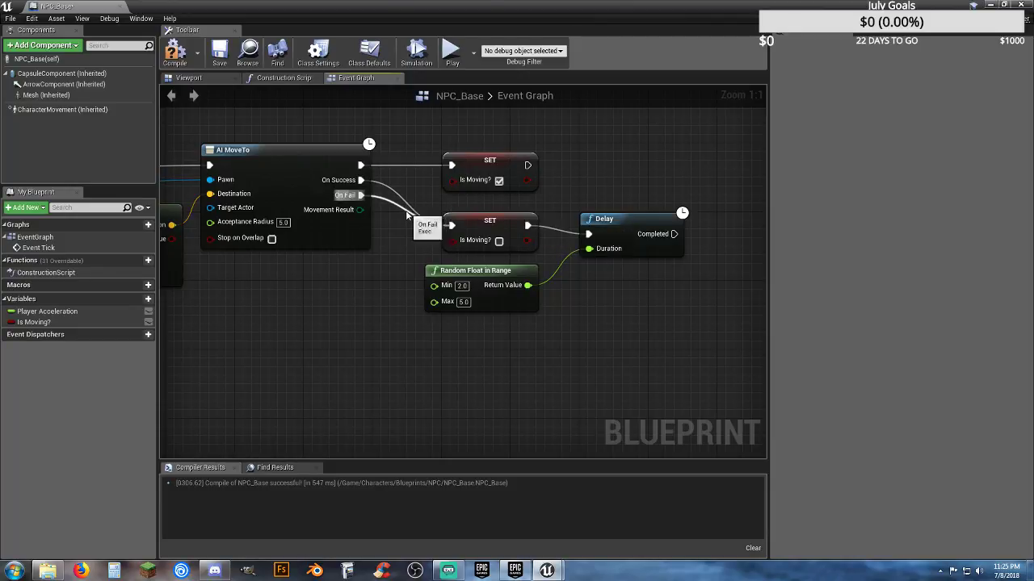
pyautogui.keyDown('ctrl'); pyautogui.moveTo(403, 210); pyautogui.dragTo(375, 247); pyautogui.keyUp('ctrl')
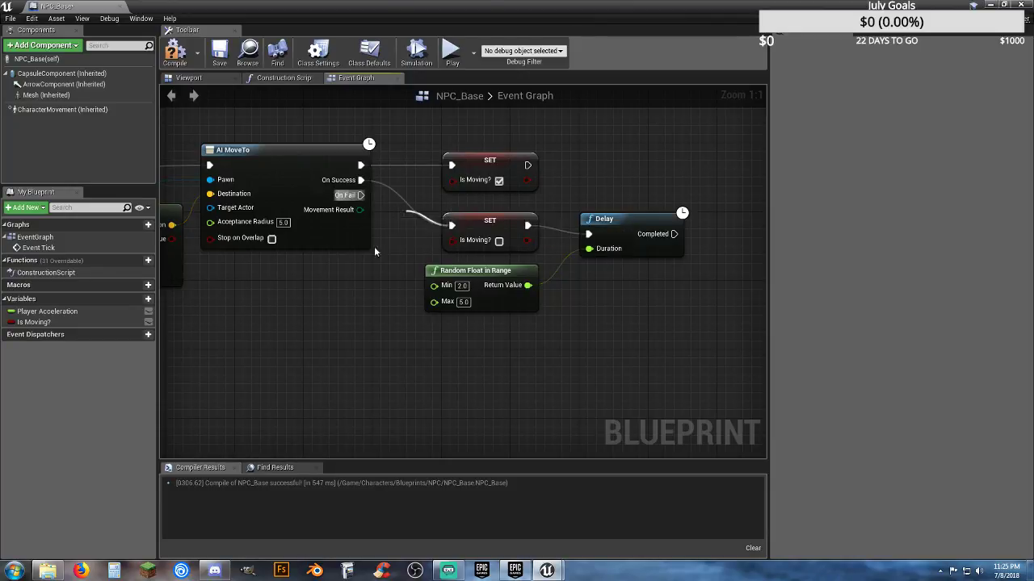
pyautogui.keyDown('ctrl'); pyautogui.click(399, 199); pyautogui.keyUp('ctrl')
pyautogui.click(353, 296)
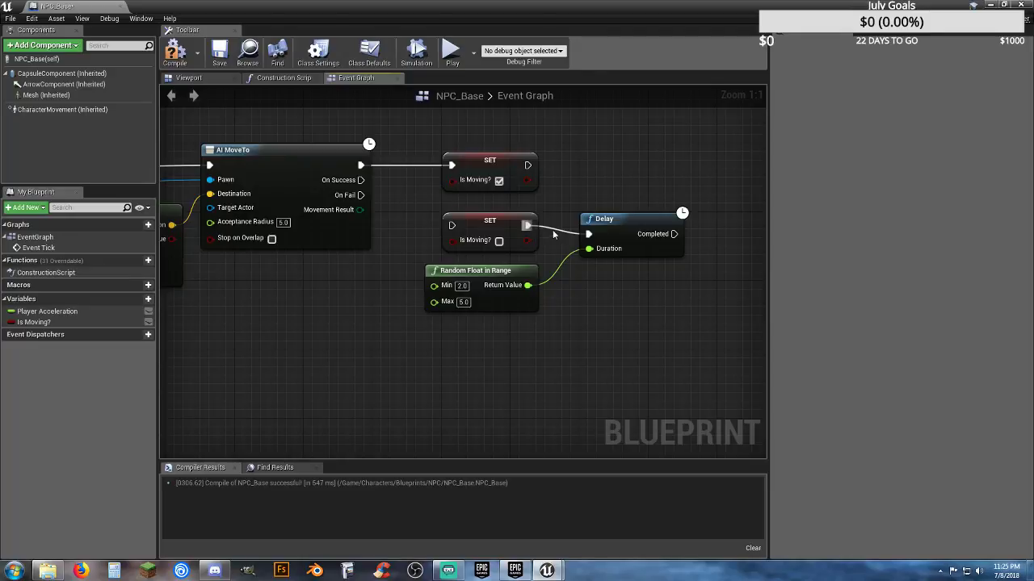
pyautogui.keyDown('alt'); pyautogui.click(589, 234); pyautogui.keyUp('alt')
pyautogui.moveTo(473, 226); pyautogui.dragTo(499, 355)
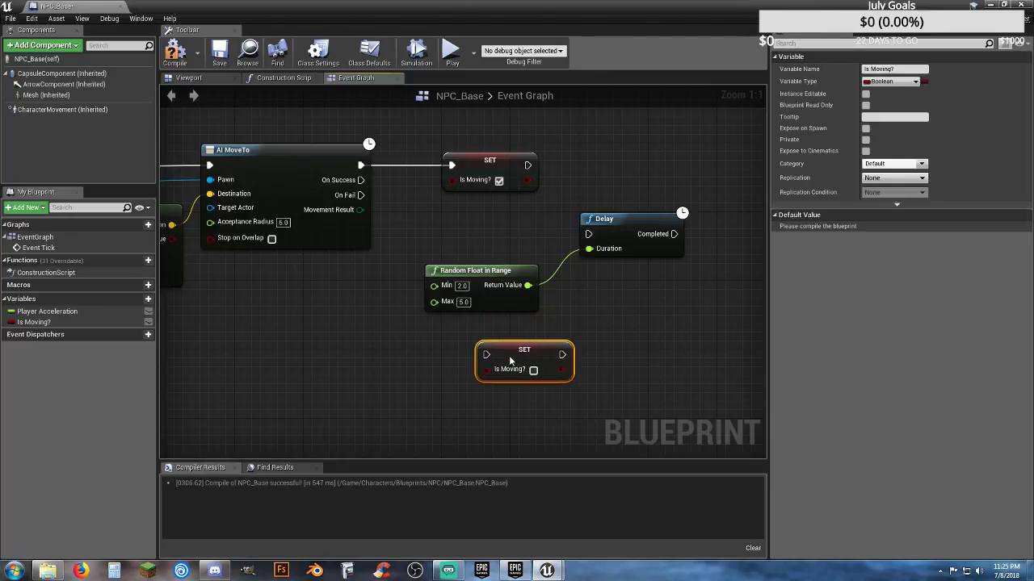
# - Rearrange the nodes so AI MoveTo's On Success and On Fail trigger the Delay, whose Completed output runs the false Set Is Moving? node
pyautogui.moveTo(501, 275); pyautogui.dragTo(328, 275)
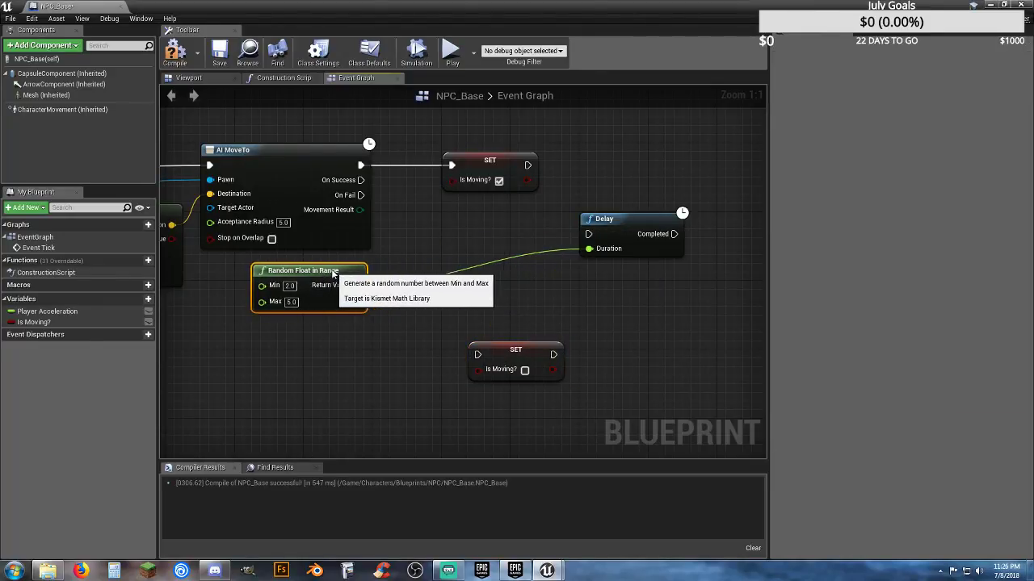
pyautogui.moveTo(621, 225); pyautogui.dragTo(451, 234)
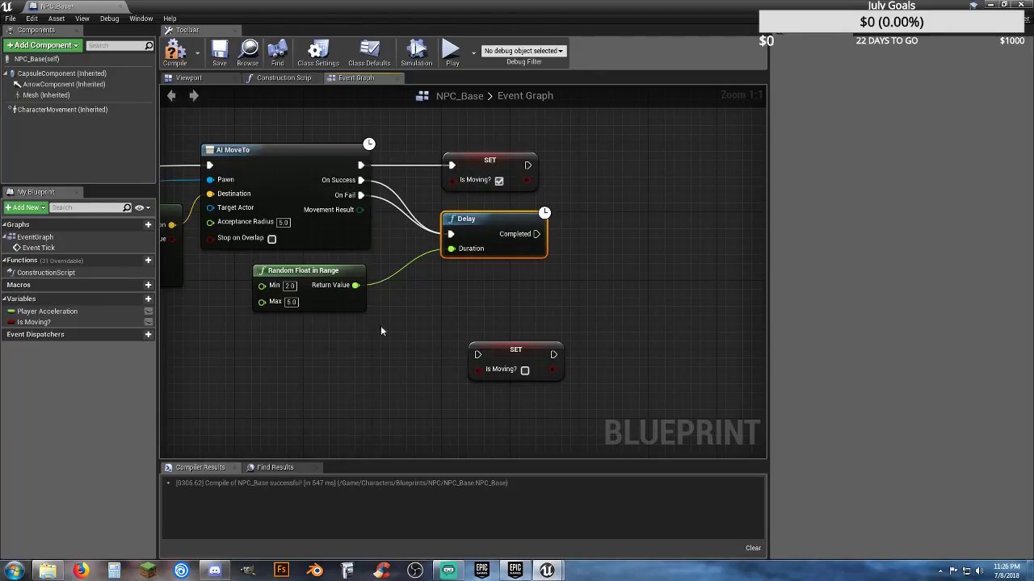
pyautogui.moveTo(494, 352); pyautogui.dragTo(605, 231)
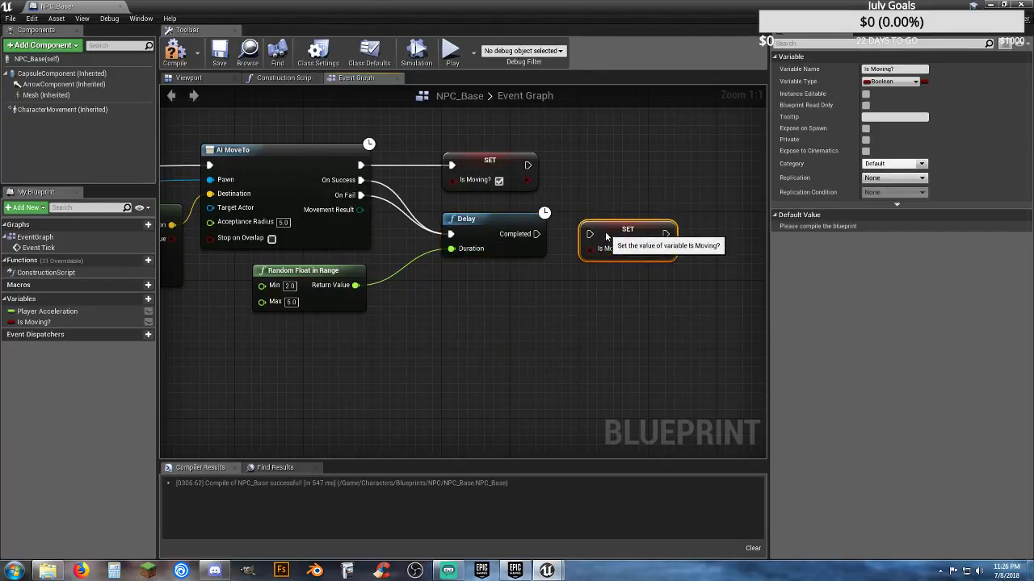
pyautogui.moveTo(536, 234); pyautogui.dragTo(590, 235)
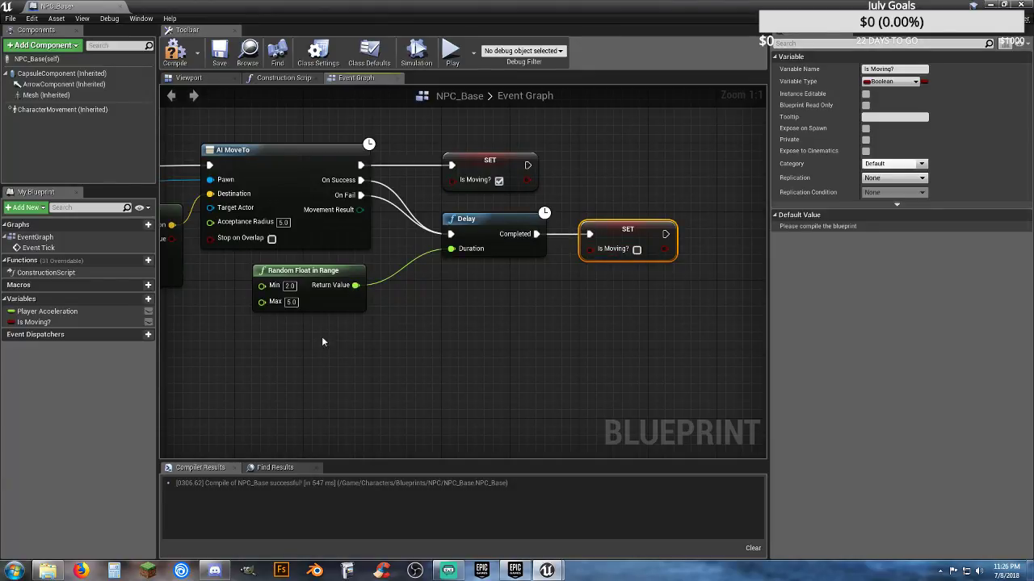
# - Review the Event Tick node chain, and compile and save the NPC_Base blueprint
pyautogui.moveTo(322, 342); pyautogui.dragTo(809, 377, button='right')
pyautogui.moveTo(425, 390); pyautogui.dragTo(530, 390, button='right')
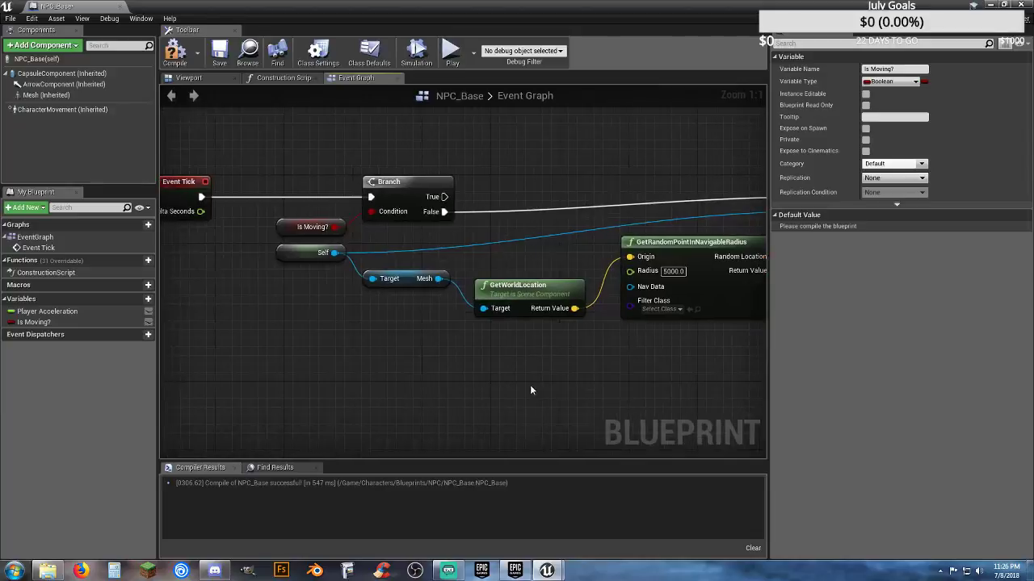
pyautogui.moveTo(642, 380); pyautogui.dragTo(284, 356, button='right')
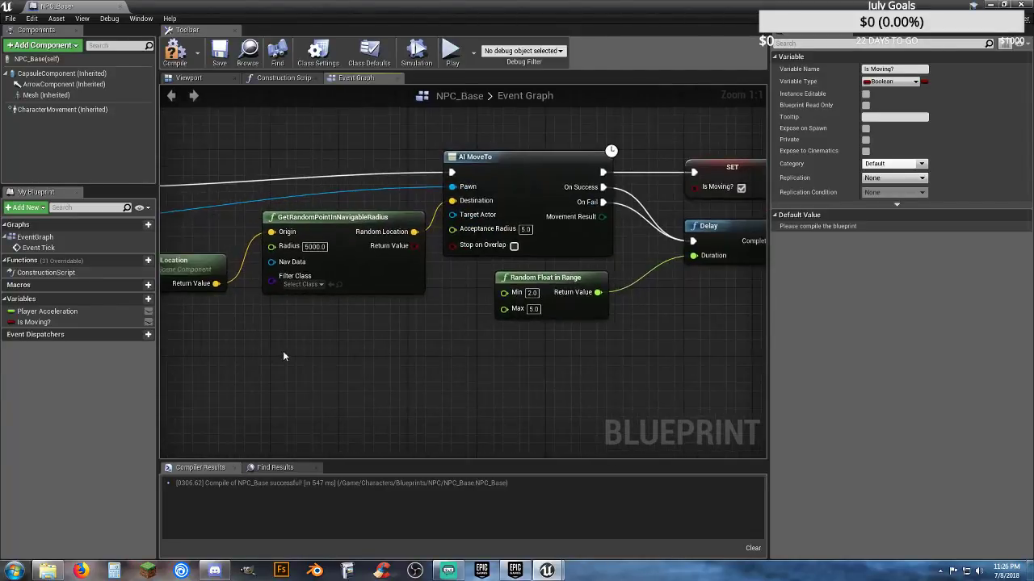
pyautogui.moveTo(657, 348); pyautogui.dragTo(643, 364, button='right')
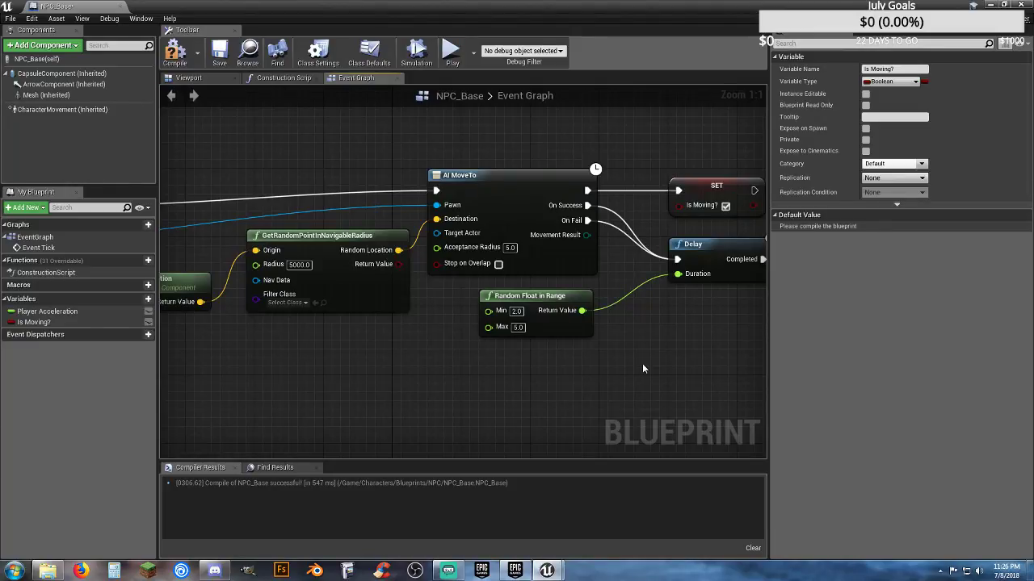
pyautogui.moveTo(643, 369); pyautogui.dragTo(637, 376, button='right')
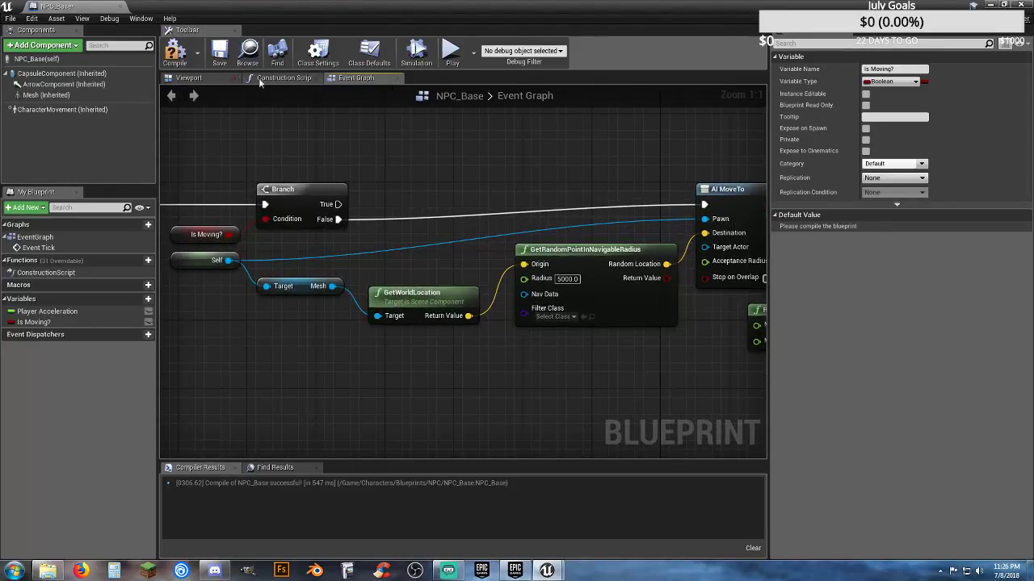
pyautogui.click(220, 53)
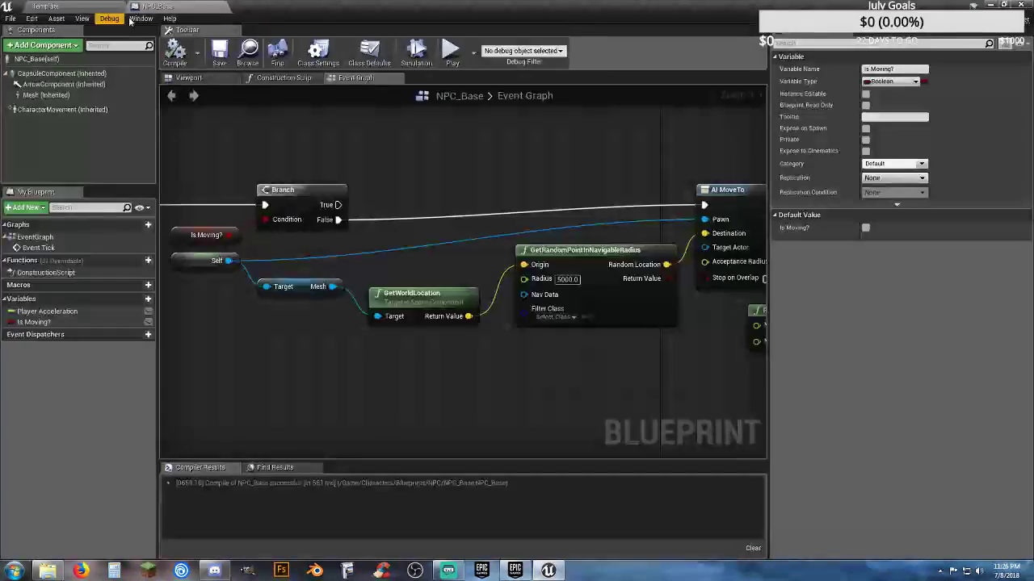
# - Switch to the Template level and place an NPC_Base character on the sidewalk at about X -428, Y -1750, Z 97
pyautogui.click(97, 7)
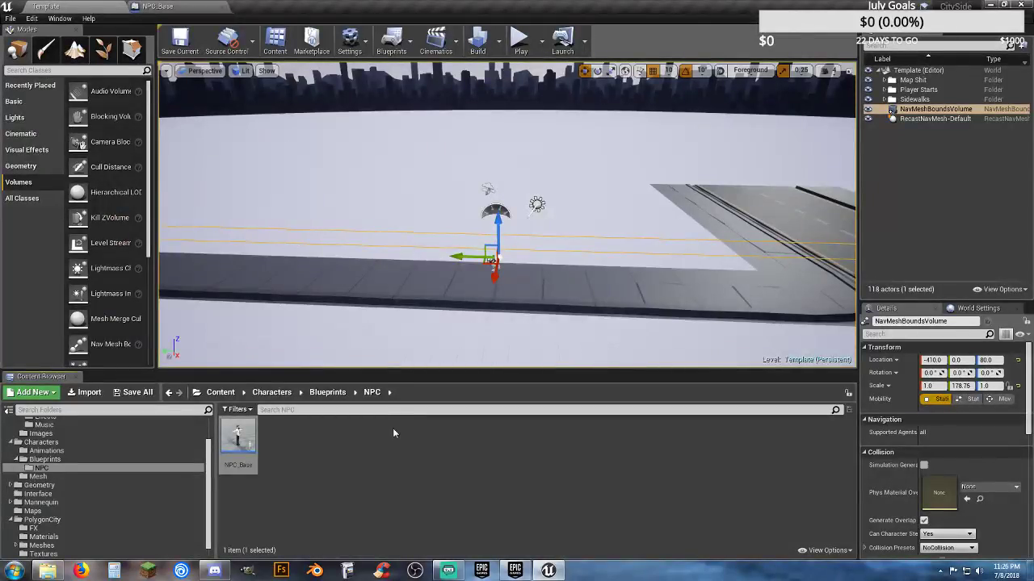
pyautogui.moveTo(515, 325); pyautogui.dragTo(396, 378, button='right')
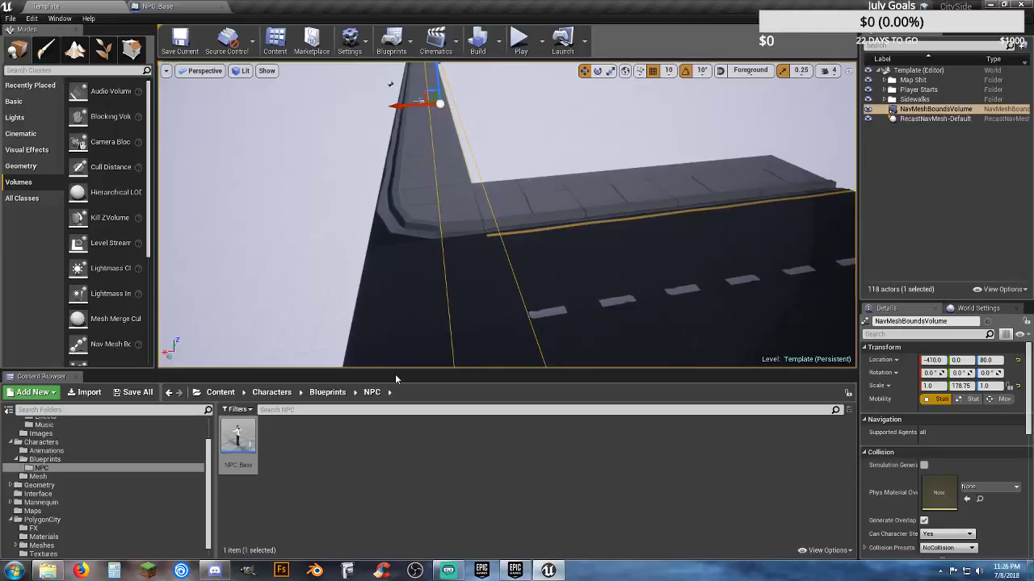
pyautogui.moveTo(246, 442); pyautogui.dragTo(464, 205)
pyautogui.moveTo(485, 263); pyautogui.dragTo(307, 266, button='right')
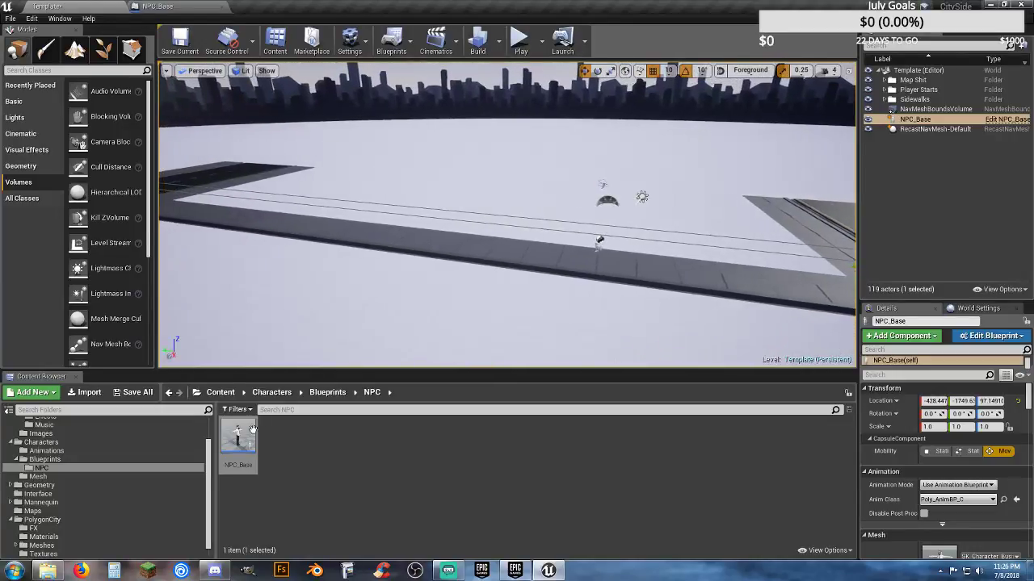
# - Place two more NPC_Base characters, one on the sidewalk at about X -290, Y 1128, Z 97 and one on the road at X -1090, Y -2200, Z 96
pyautogui.moveTo(242, 436); pyautogui.dragTo(444, 236)
pyautogui.moveTo(444, 235); pyautogui.dragTo(331, 252, button='right')
pyautogui.moveTo(486, 209); pyautogui.dragTo(441, 246, button='right')
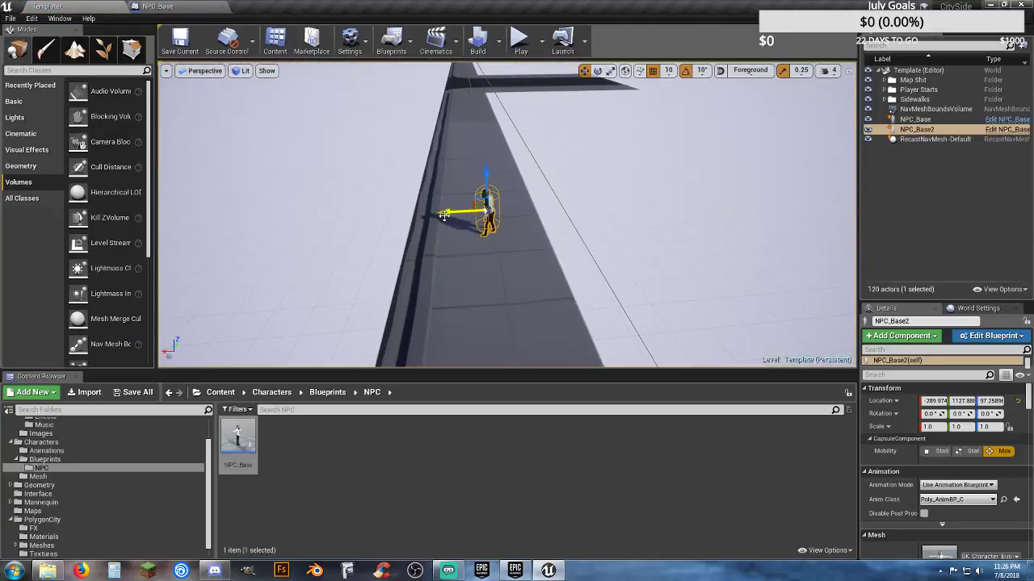
pyautogui.moveTo(485, 212); pyautogui.dragTo(521, 278, button='right')
pyautogui.moveTo(240, 436); pyautogui.dragTo(520, 287)
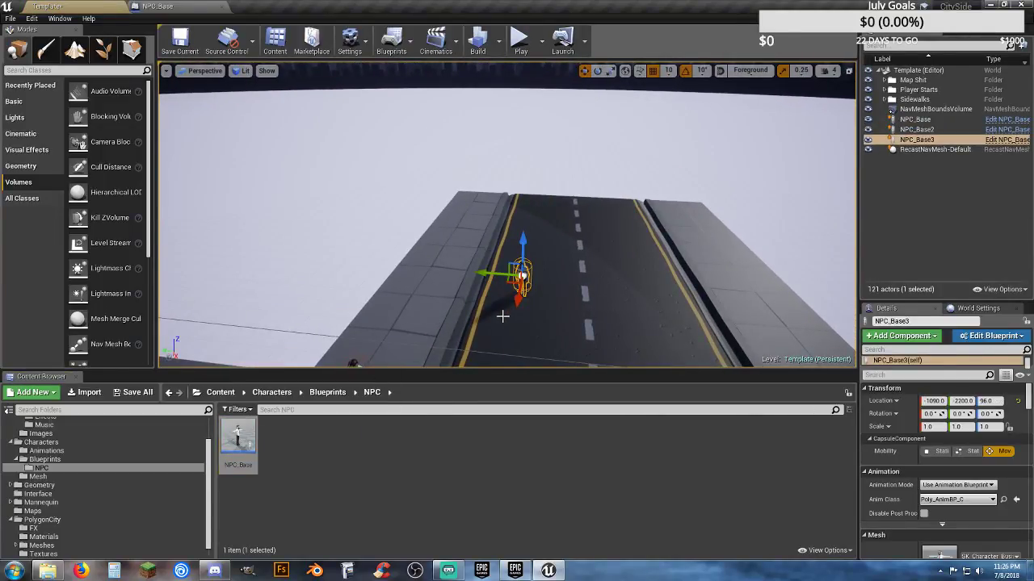
# - Play-test the Template level, running the player back and forth to observe how the NPCs move and pause, and end the session
pyautogui.click(521, 38)
pyautogui.press('d')
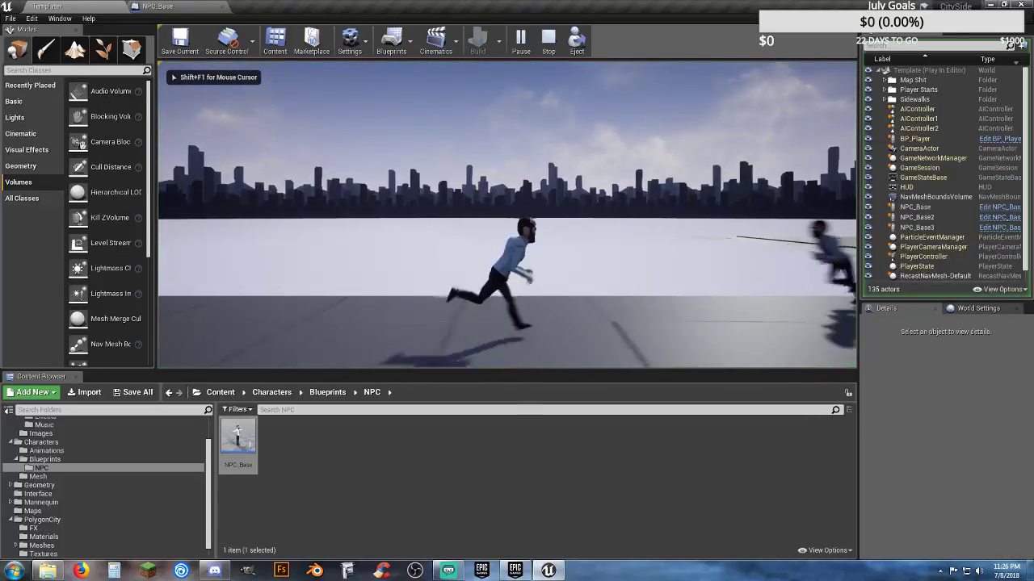
pyautogui.press('a')
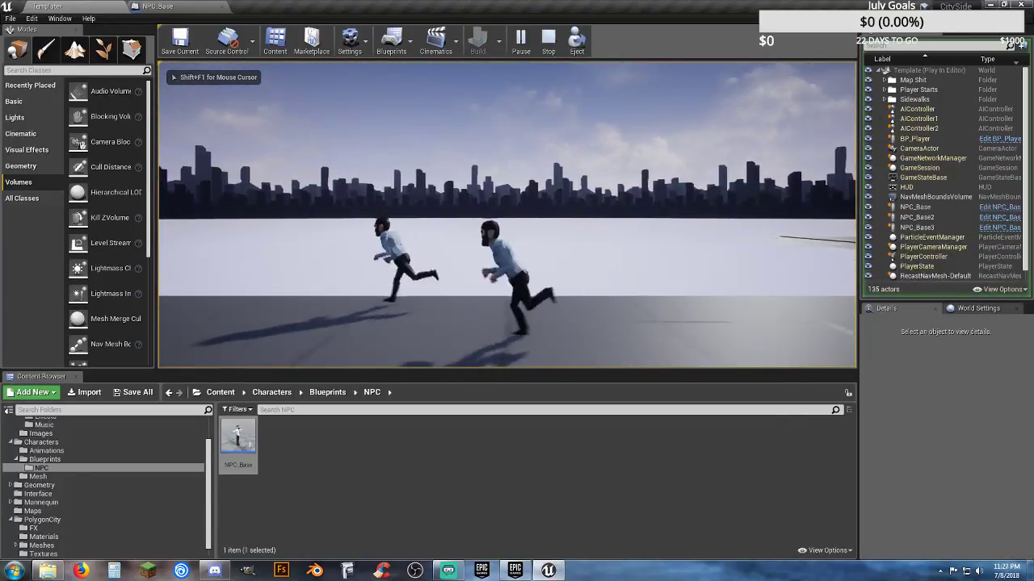
pyautogui.press('d')
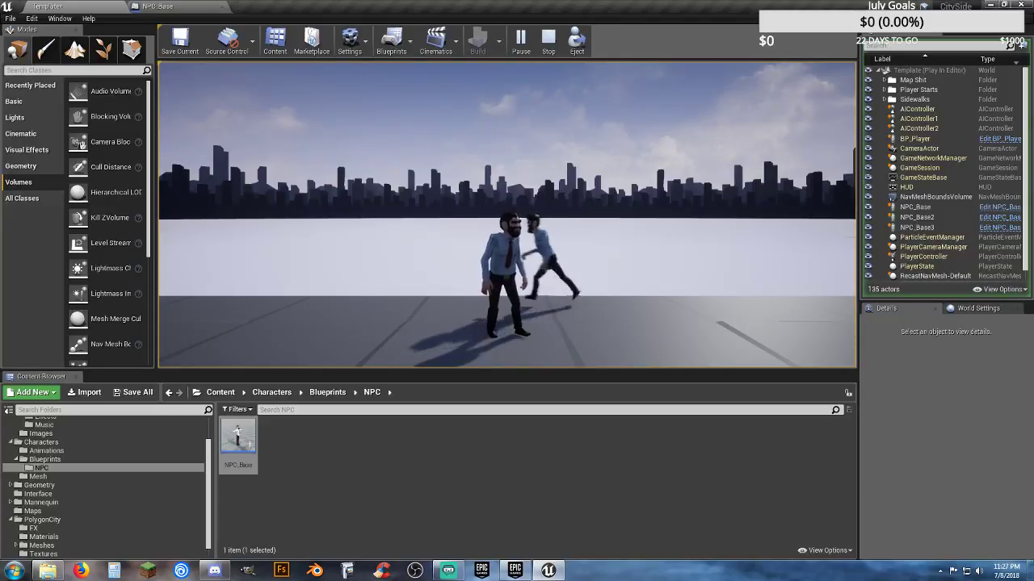
pyautogui.press('a')
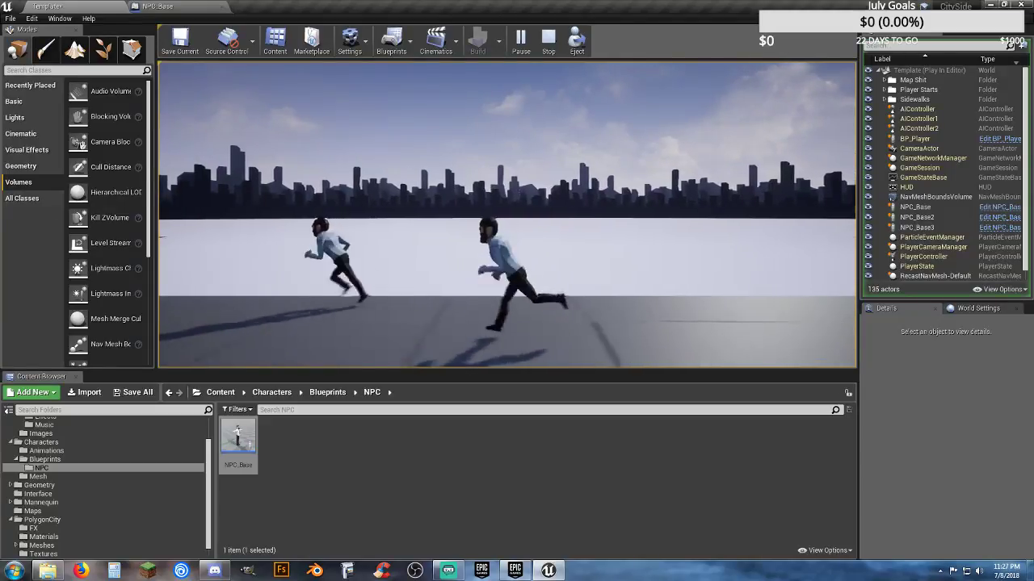
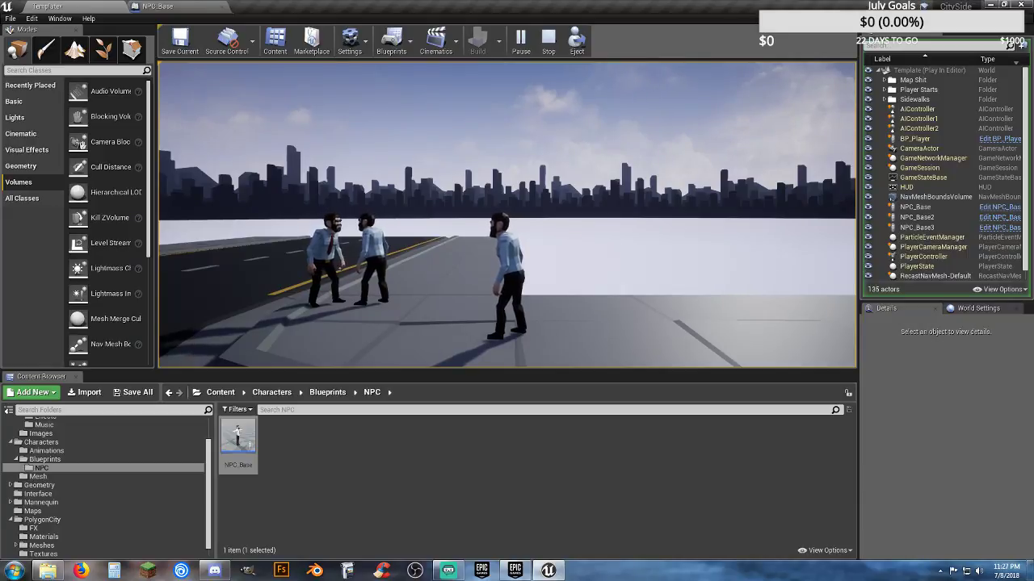
pyautogui.press('a')
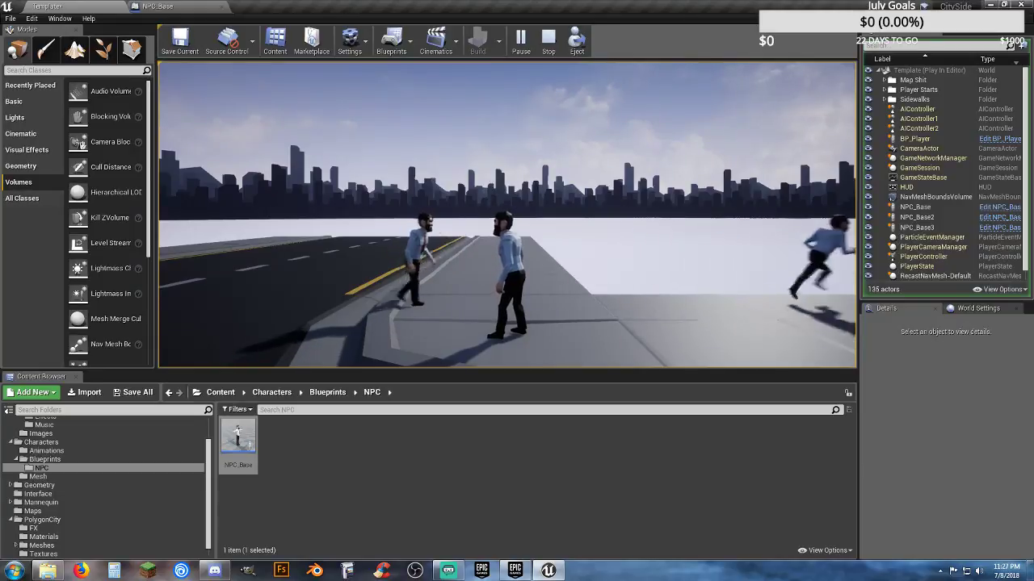
pyautogui.press('d')
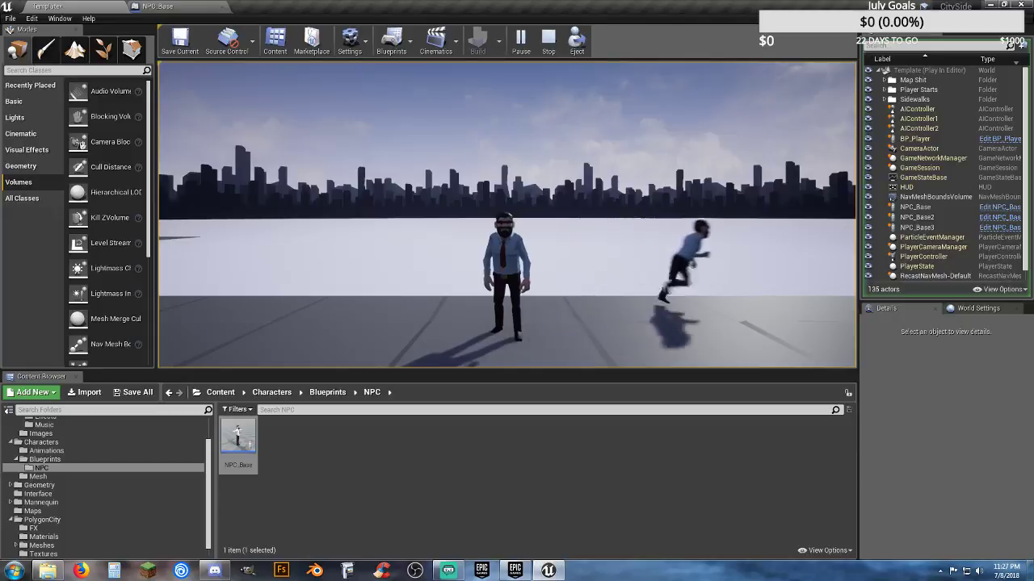
pyautogui.press('d')
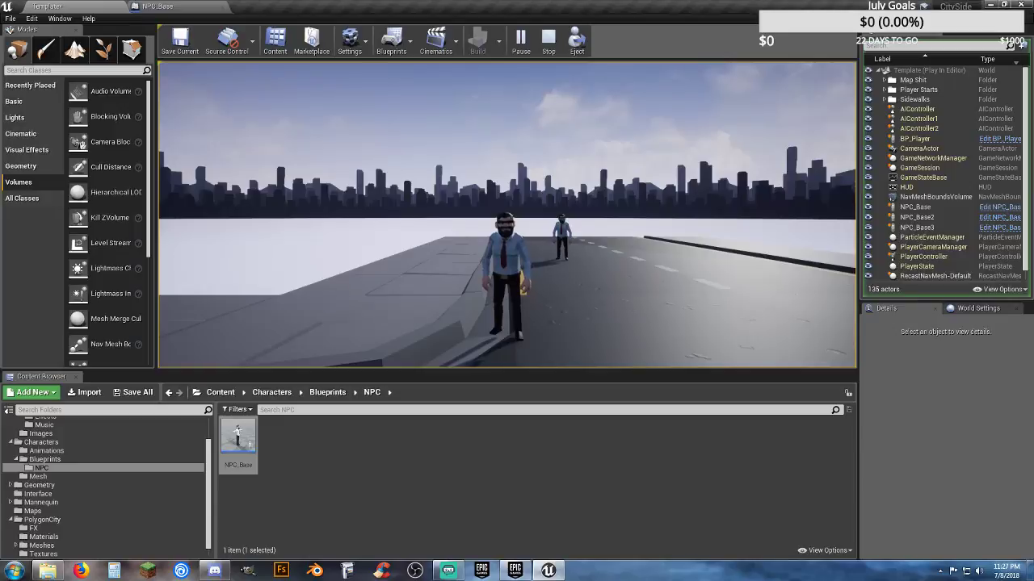
pyautogui.press('Escape')
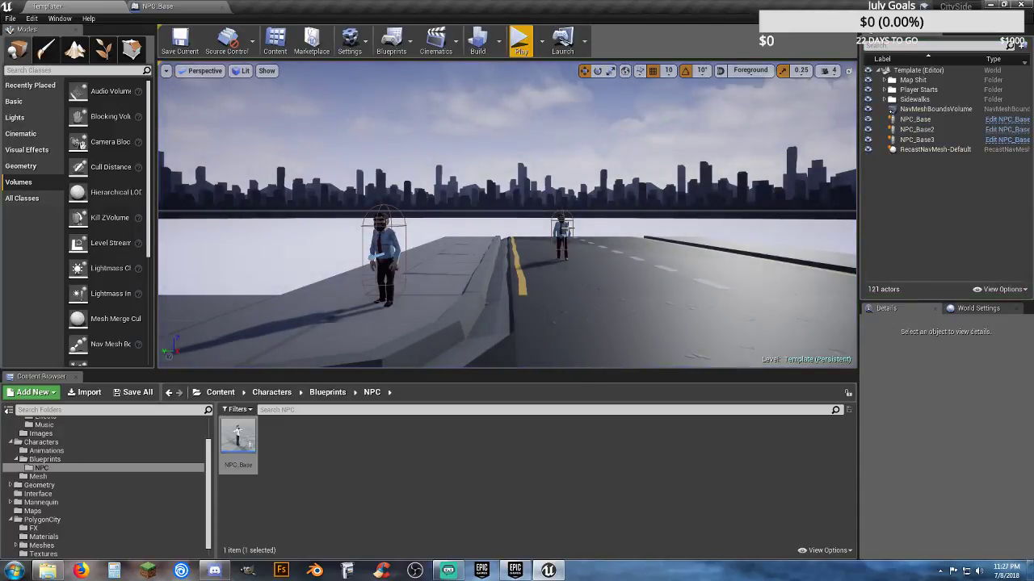
# - Delete the NPC_Base character standing on the road and save the Template level
pyautogui.click(562, 242)
pyautogui.press('Delete')
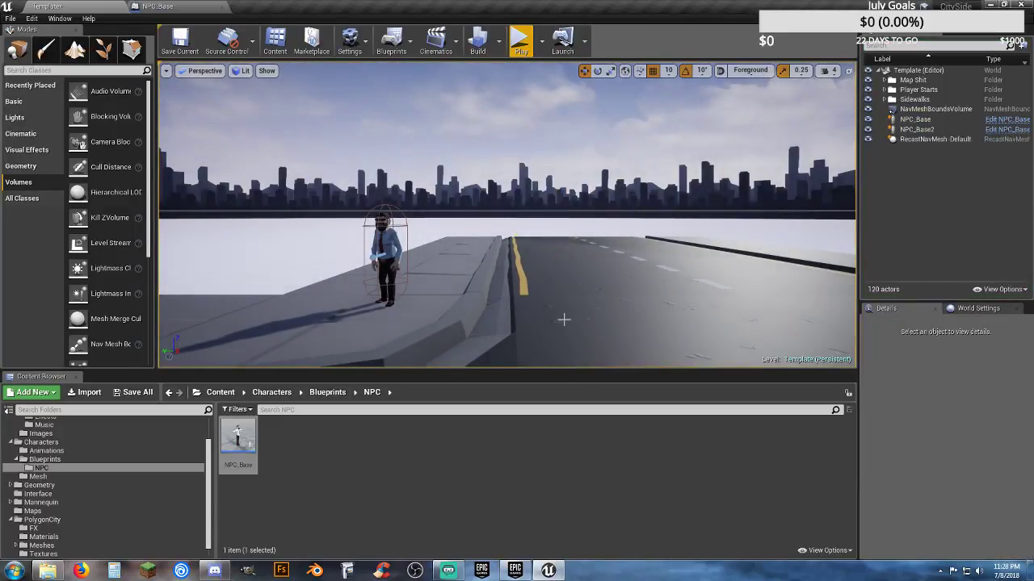
pyautogui.moveTo(562, 318); pyautogui.dragTo(538, 317, button='right')
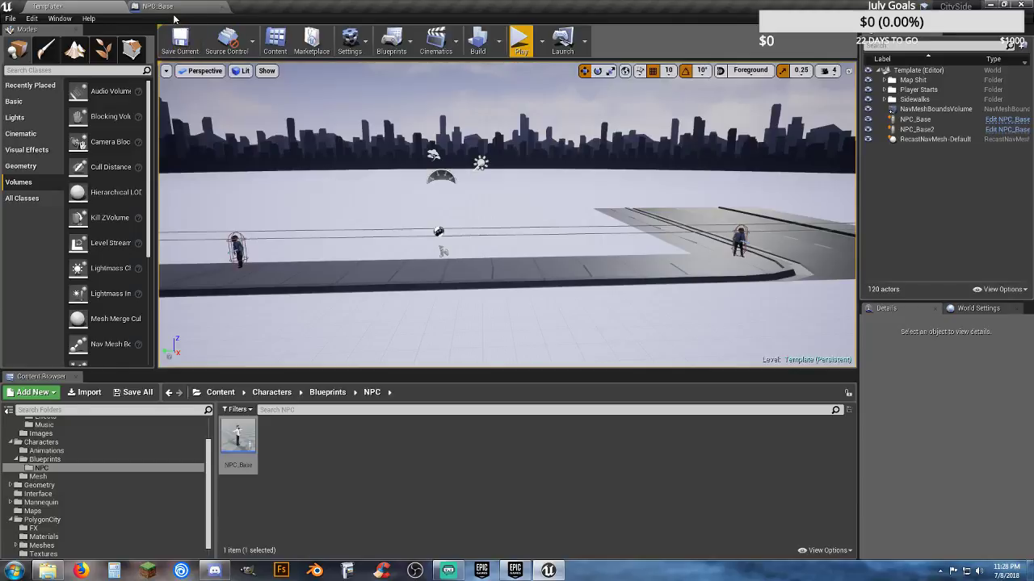
pyautogui.click(139, 392)
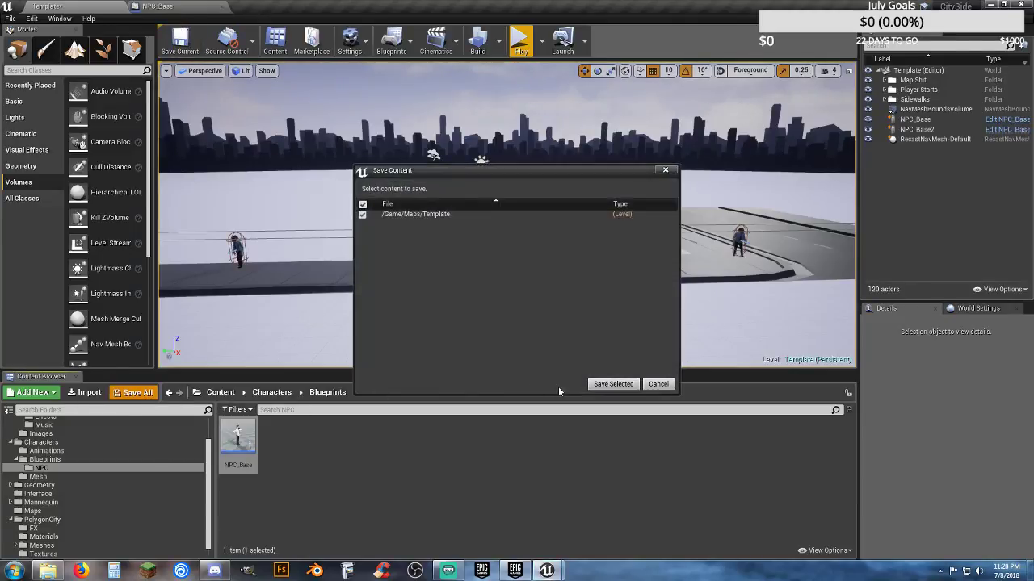
pyautogui.click(610, 378)
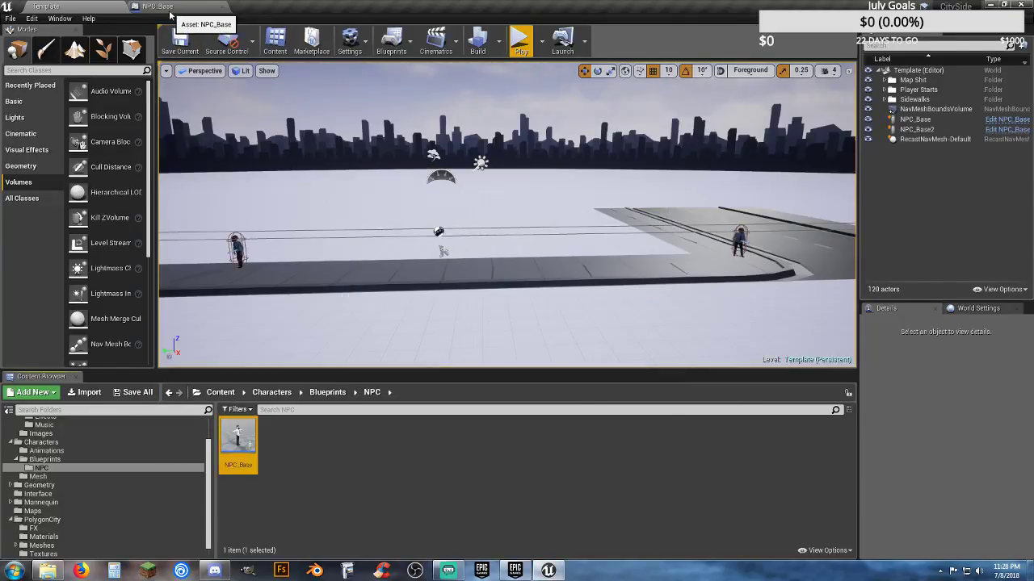
# - Browse the PolygonCity Meshes > Characters folder and look through the male and female character skeletal meshes
pyautogui.scroll(-1, 105, 476)
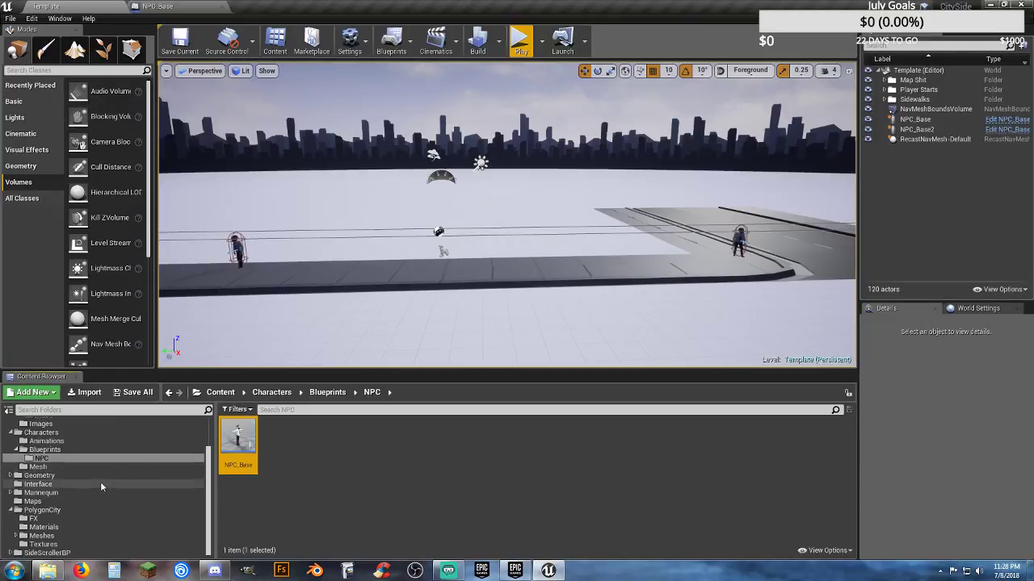
pyautogui.click(16, 536)
pyautogui.scroll(-3, 28, 541)
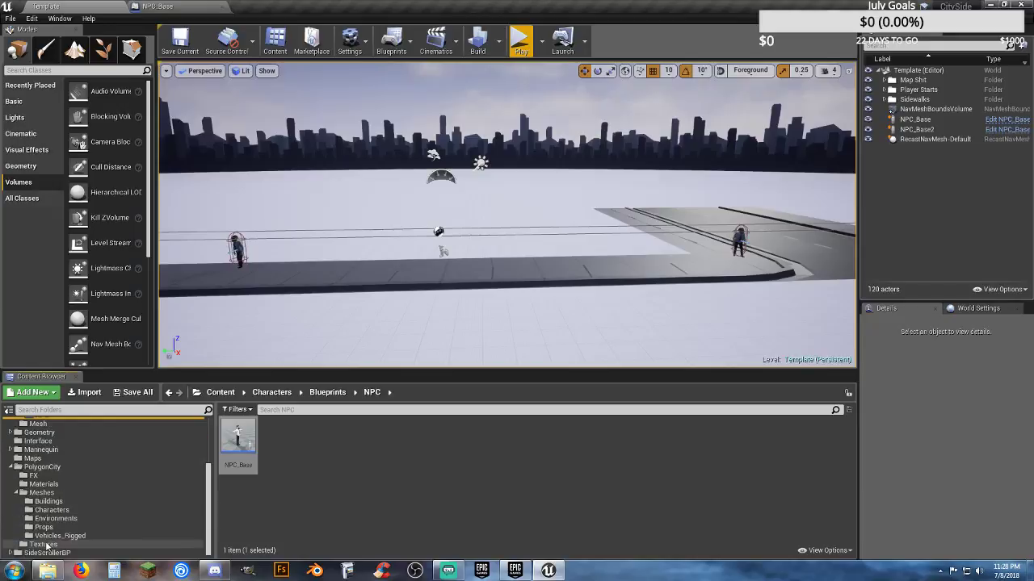
pyautogui.click(51, 511)
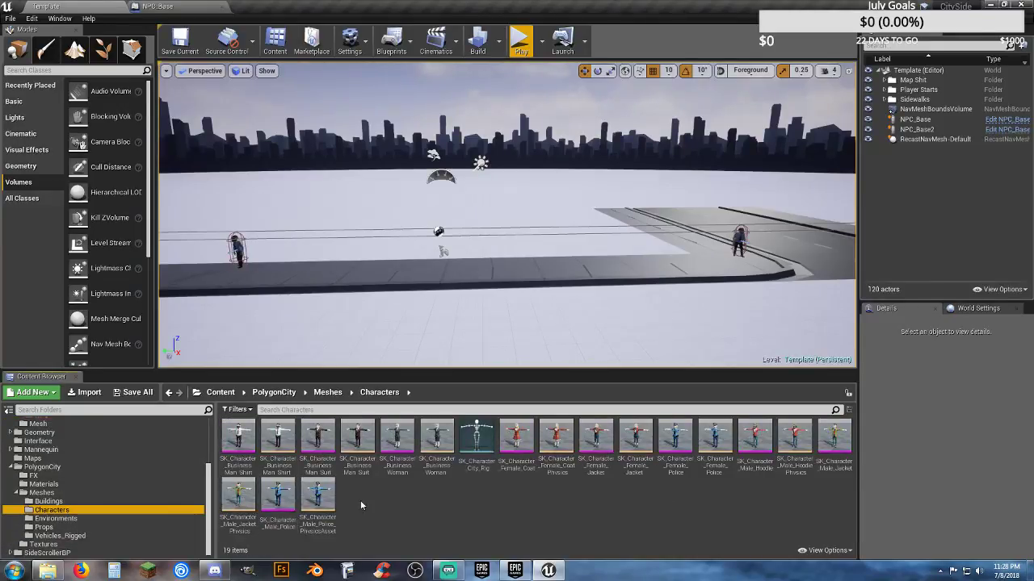
pyautogui.click(237, 466)
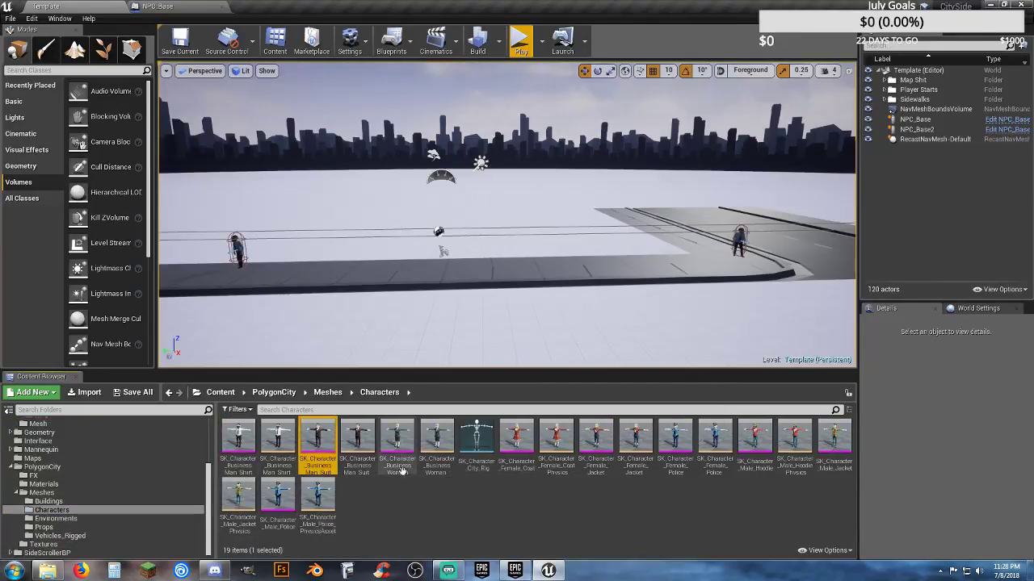
pyautogui.click(596, 461)
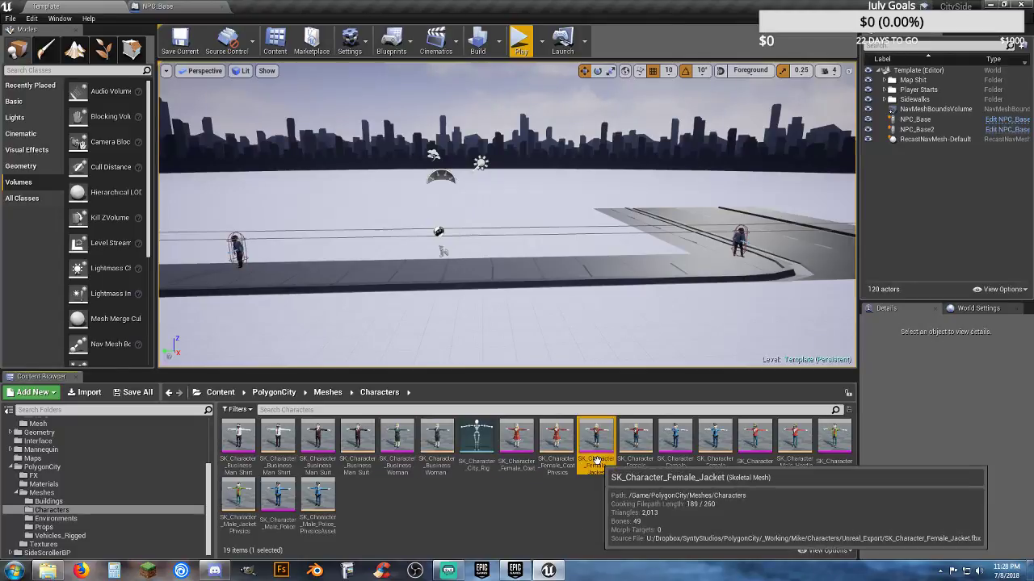
pyautogui.click(675, 440)
pyautogui.click(754, 440)
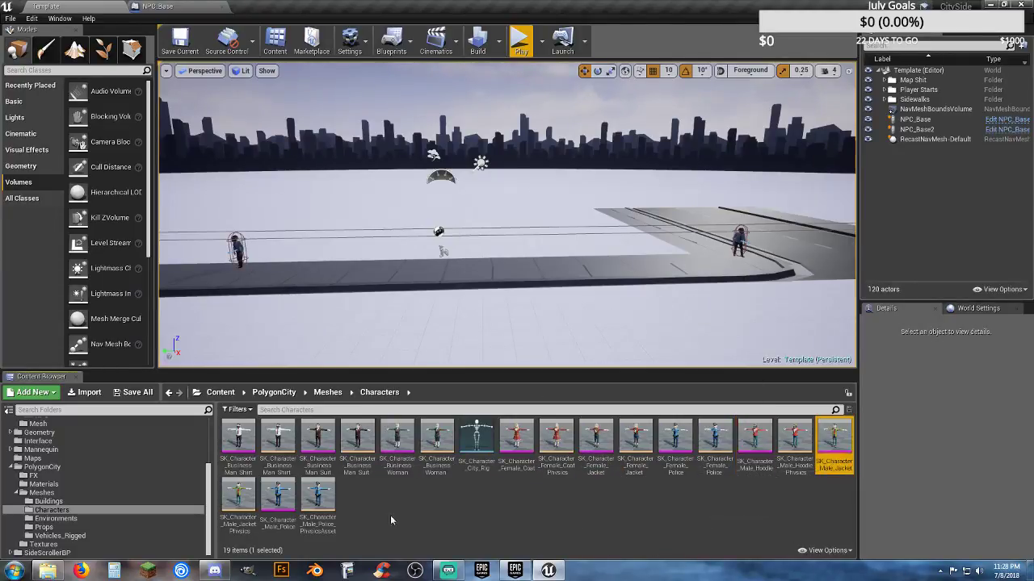
pyautogui.click(277, 497)
pyautogui.click(534, 531)
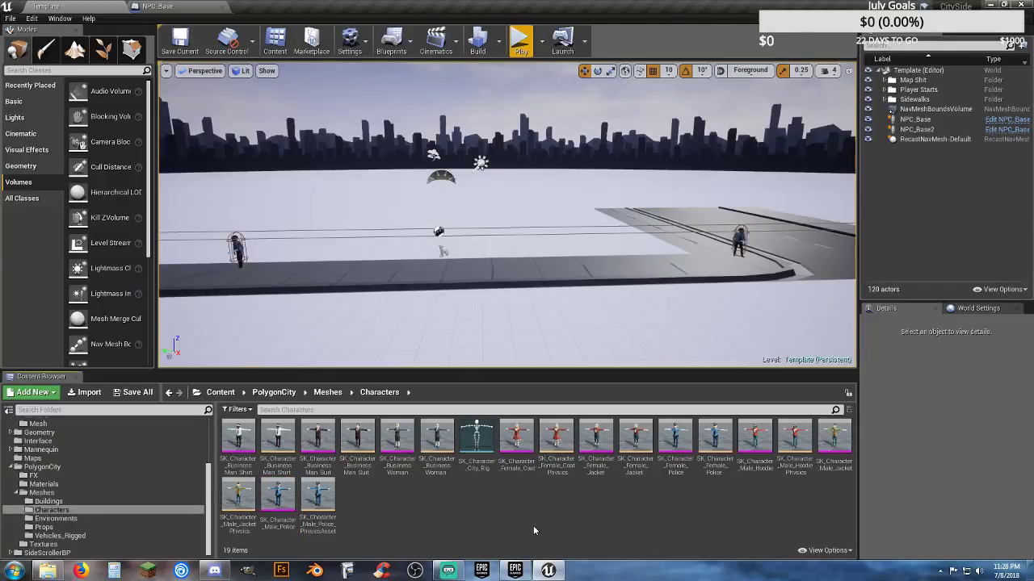
# - In the NPC_Base Event Graph, collapse all nodes after Event Tick, from the Branch to the last Set Is Moving?, into a collapsed graph
pyautogui.click(181, 6)
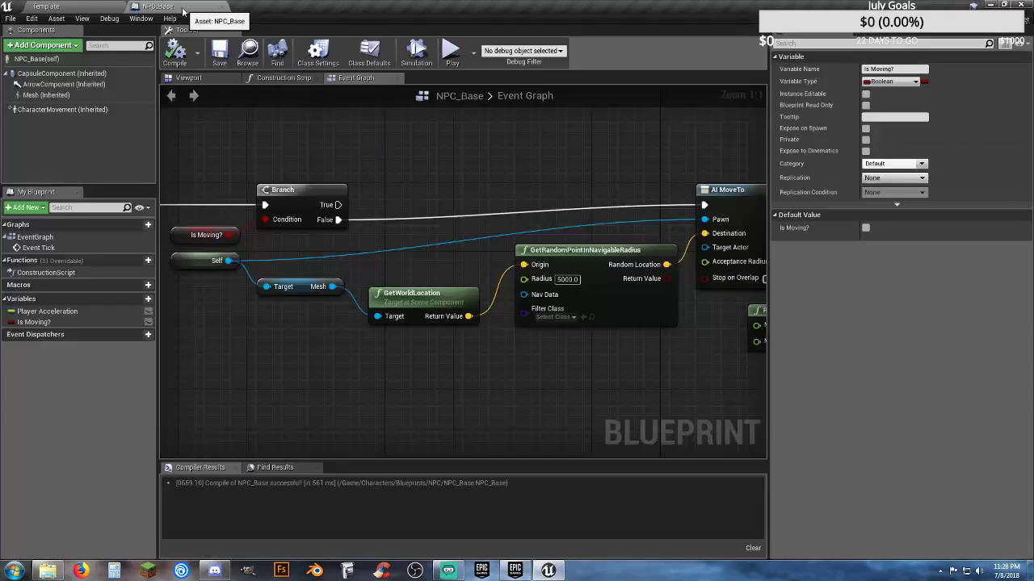
pyautogui.moveTo(287, 355); pyautogui.dragTo(276, 289, button='right')
pyautogui.scroll(-2, 319, 300)
pyautogui.scroll(-1, 205, 290)
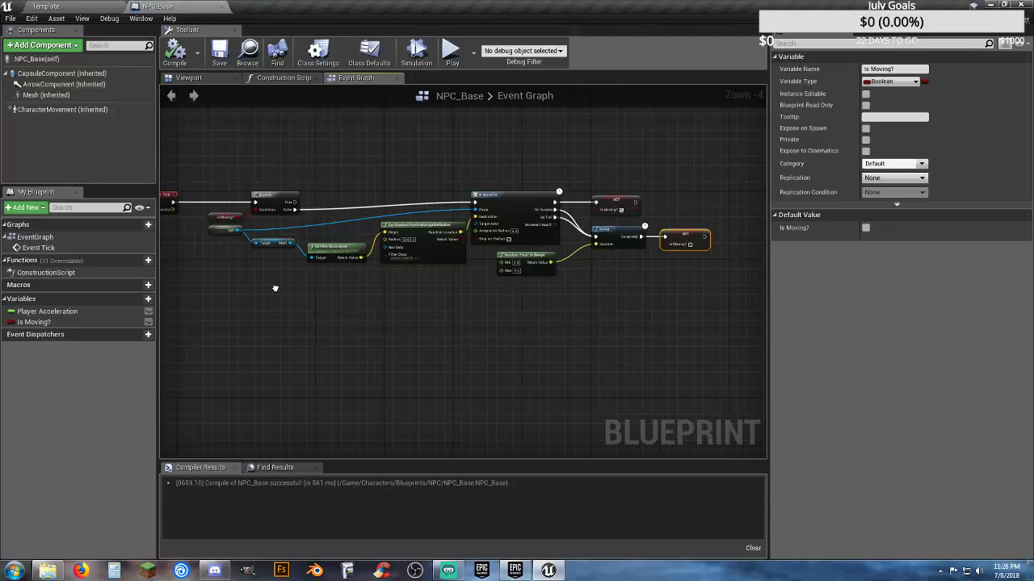
pyautogui.moveTo(685, 288); pyautogui.dragTo(208, 143)
pyautogui.scroll(4, 271, 173)
pyautogui.moveTo(240, 180); pyautogui.dragTo(338, 181, button='right')
pyautogui.rightClick(387, 207)
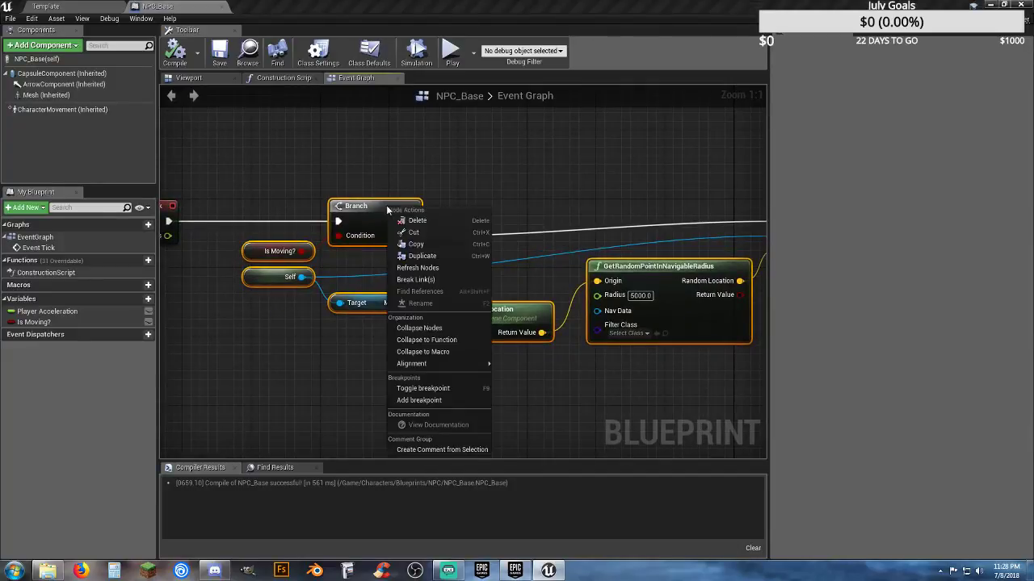
pyautogui.click(440, 329)
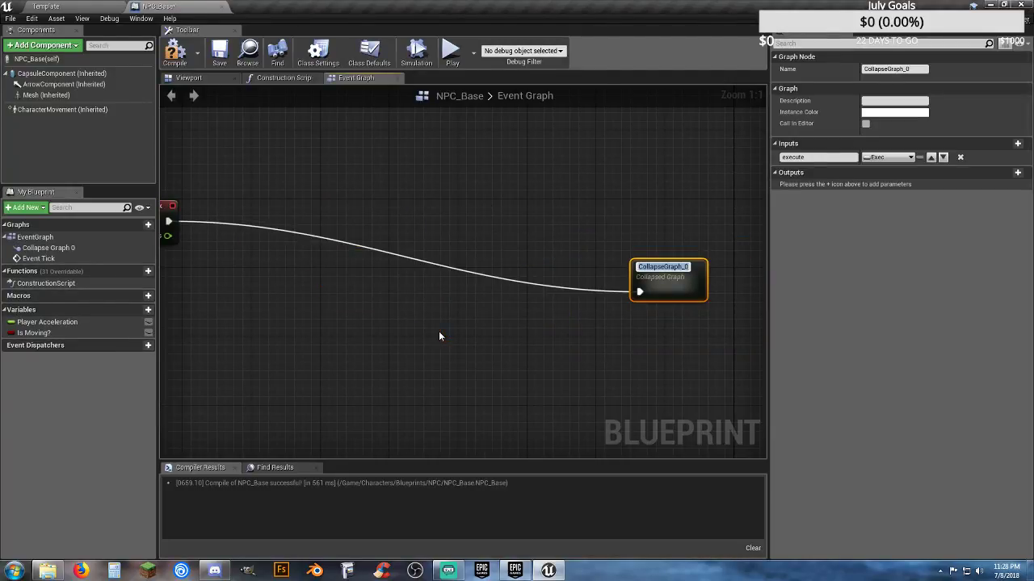
# - Name the collapsed graph Navigation and move its node next to Event Tick
pyautogui.write('Navig')
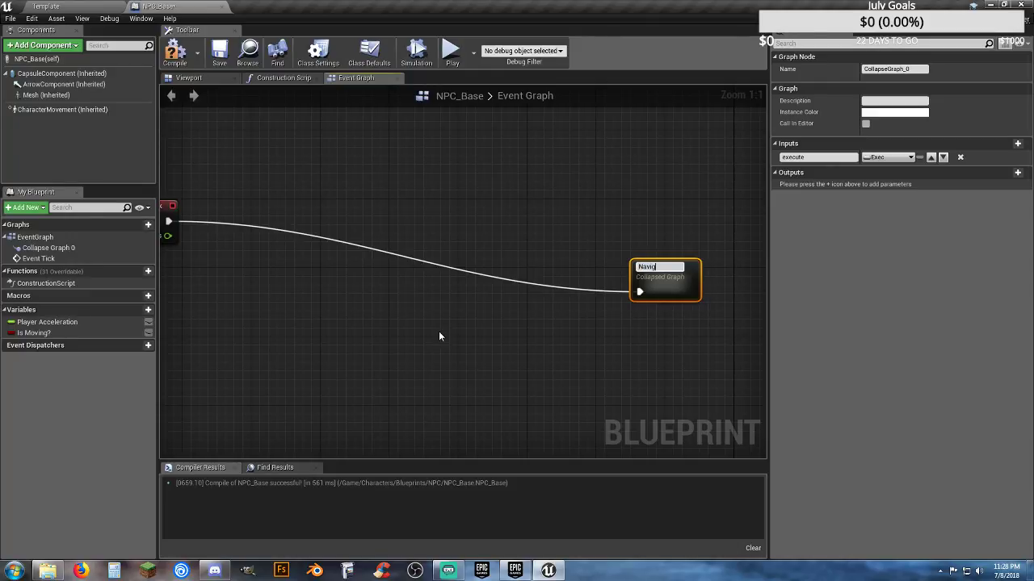
pyautogui.write('ation')
pyautogui.press('Return')
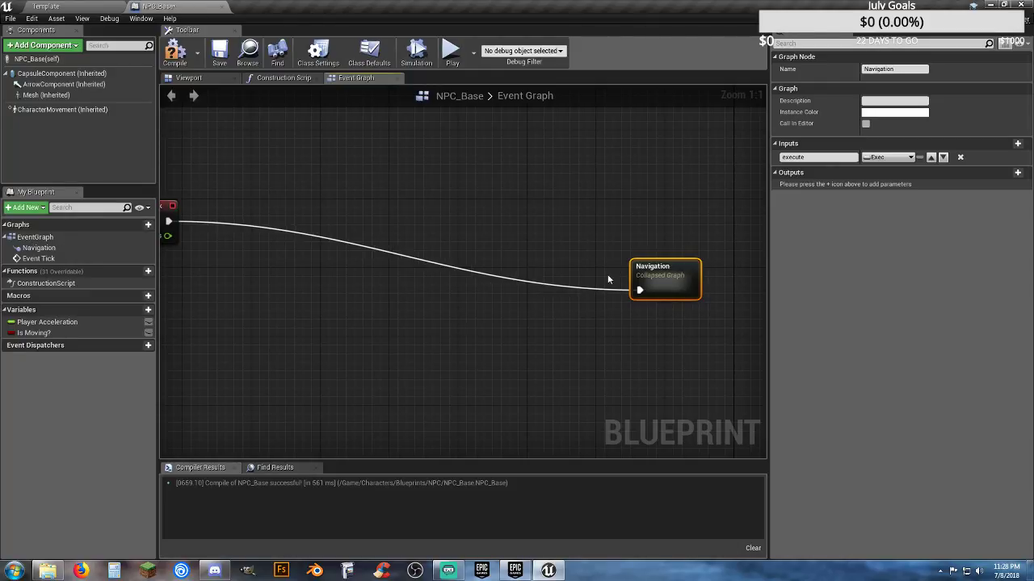
pyautogui.moveTo(661, 273); pyautogui.dragTo(283, 206)
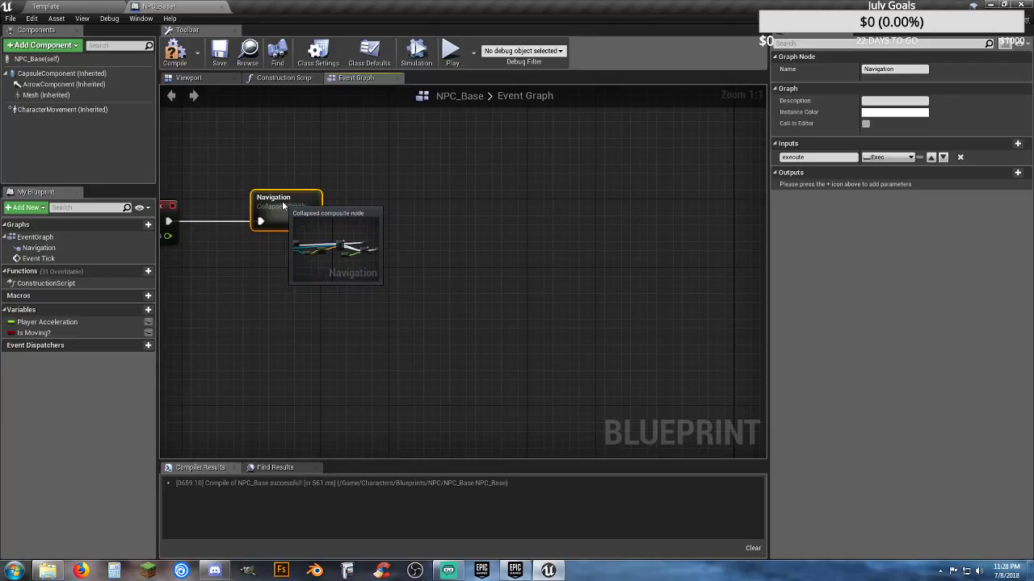
pyautogui.moveTo(230, 282); pyautogui.dragTo(398, 278, button='right')
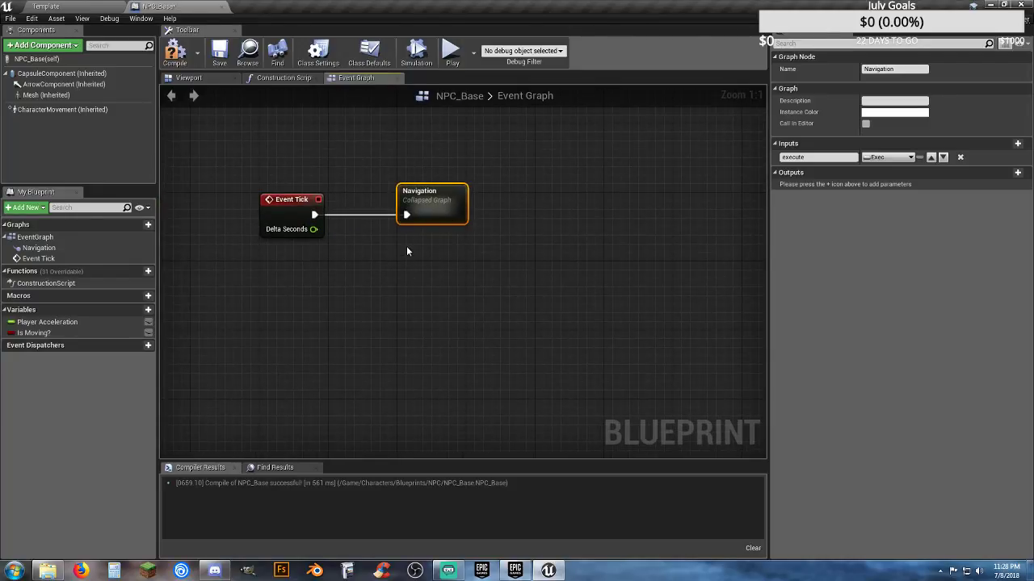
# - Inspect the node chain and Outputs node inside the Navigation collapsed graph, and return to the Event Graph
pyautogui.doubleClick(431, 211)
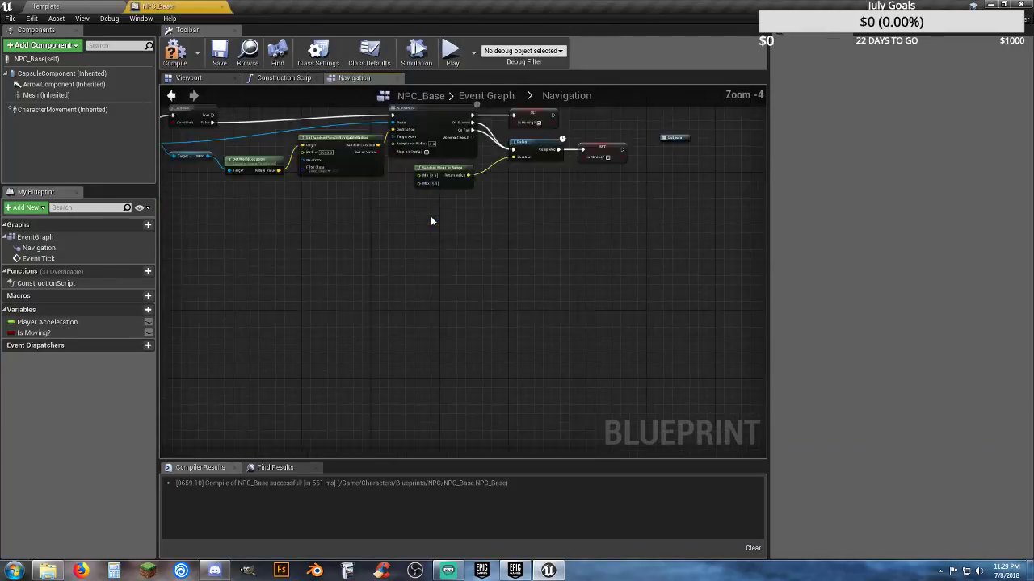
pyautogui.moveTo(535, 350); pyautogui.dragTo(355, 337, button='right')
pyautogui.scroll(4, 464, 274)
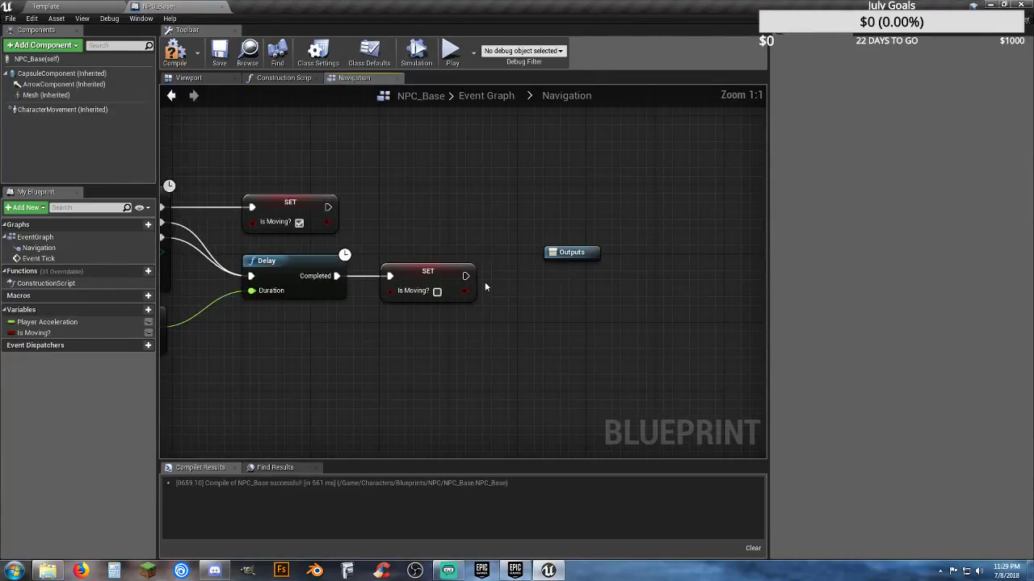
pyautogui.click(485, 96)
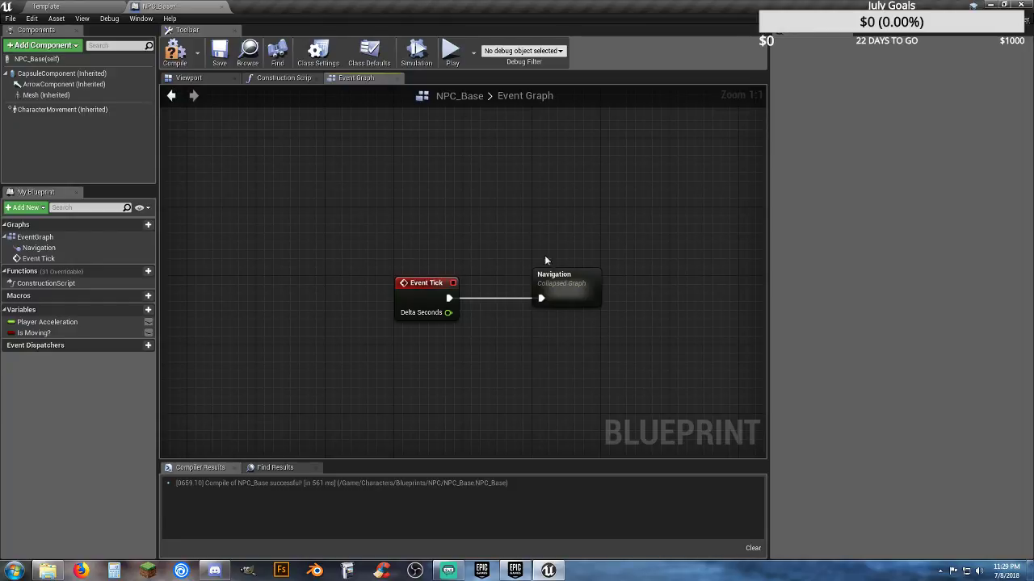
pyautogui.doubleClick(565, 289)
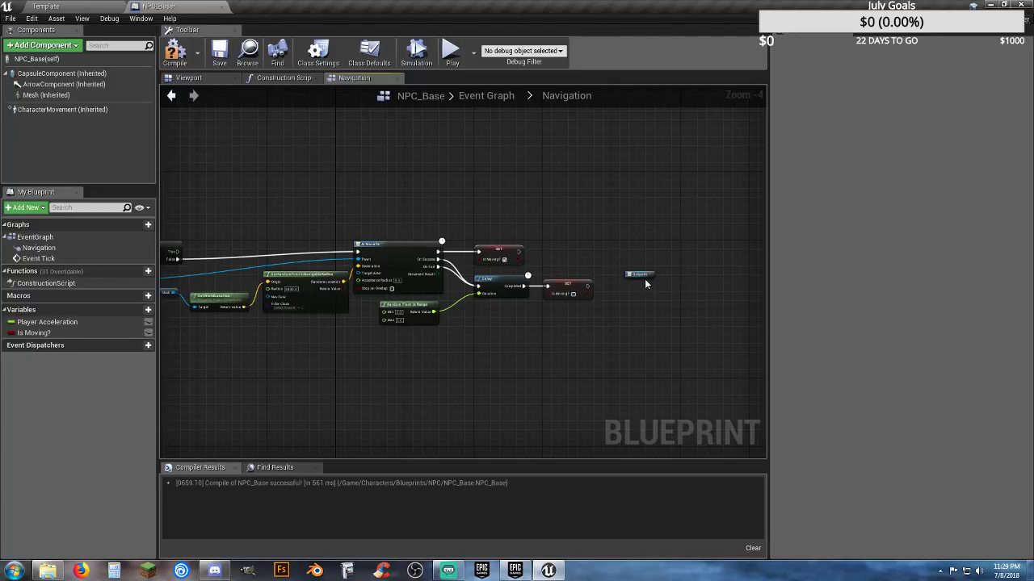
pyautogui.click(501, 100)
pyautogui.moveTo(341, 227); pyautogui.dragTo(428, 317, button='right')
pyautogui.moveTo(479, 344); pyautogui.dragTo(442, 314, button='right')
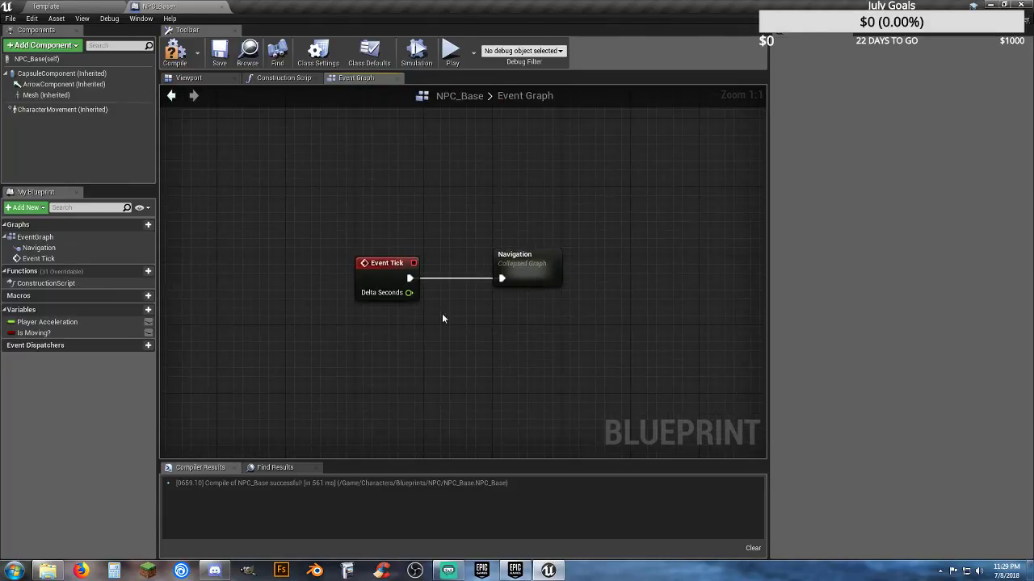
# - Insert a Sequence node between Event Tick and the Navigation graph, with Then 0 feeding Navigation, and align it with Event Tick
pyautogui.moveTo(516, 259); pyautogui.dragTo(585, 258)
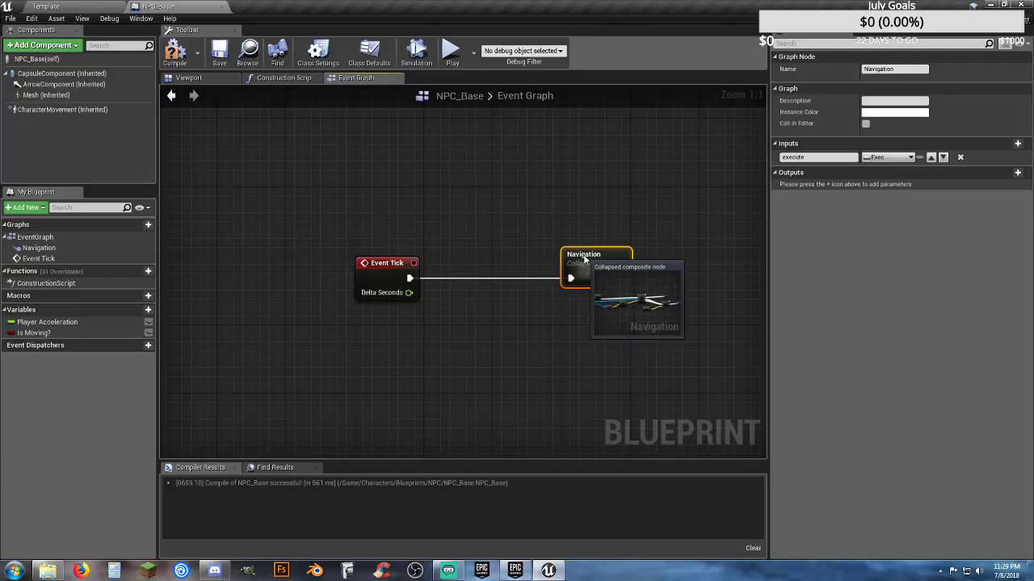
pyautogui.moveTo(409, 279); pyautogui.dragTo(459, 279)
pyautogui.write('sequence')
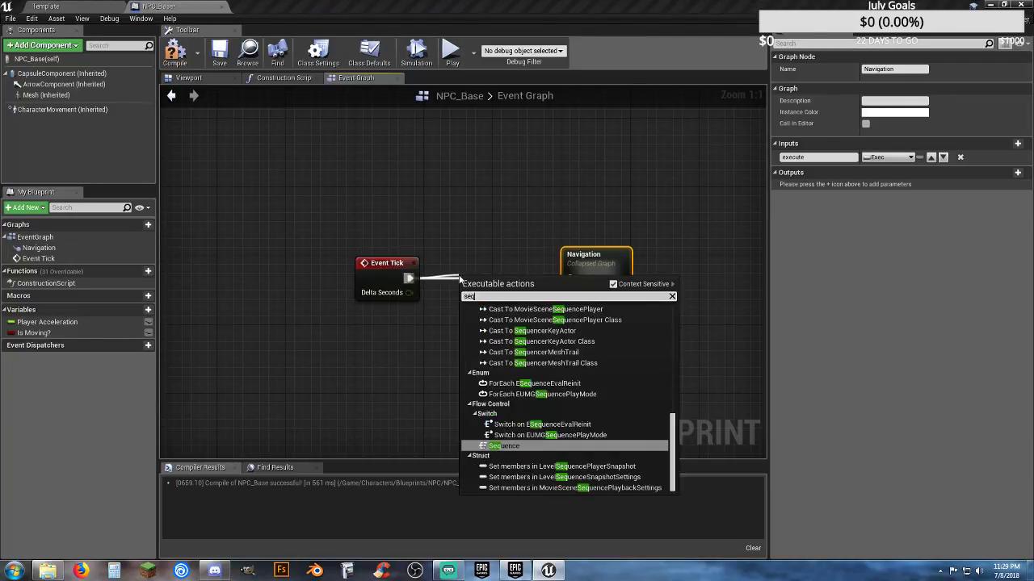
pyautogui.press('Return')
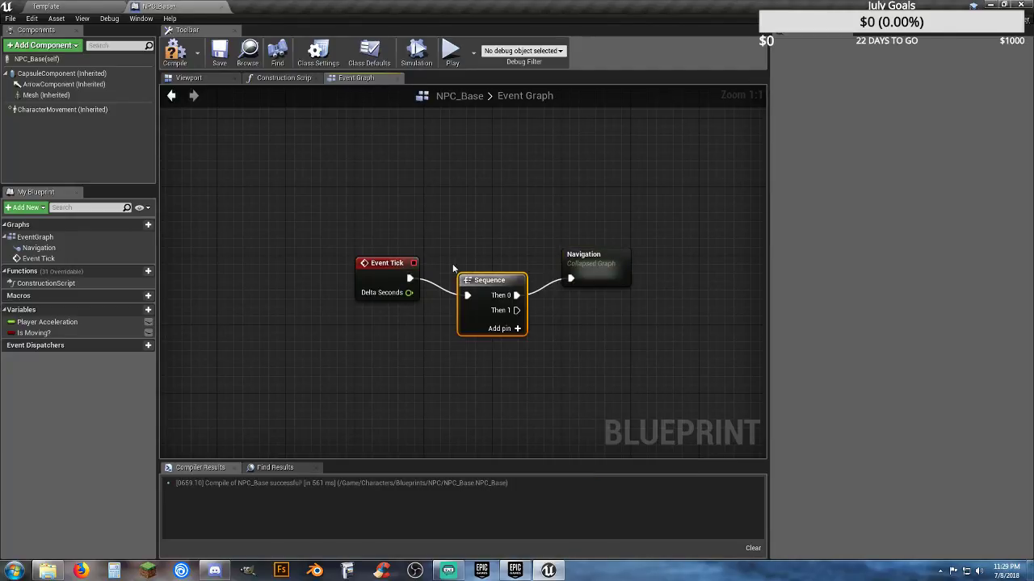
pyautogui.moveTo(469, 280); pyautogui.dragTo(448, 270)
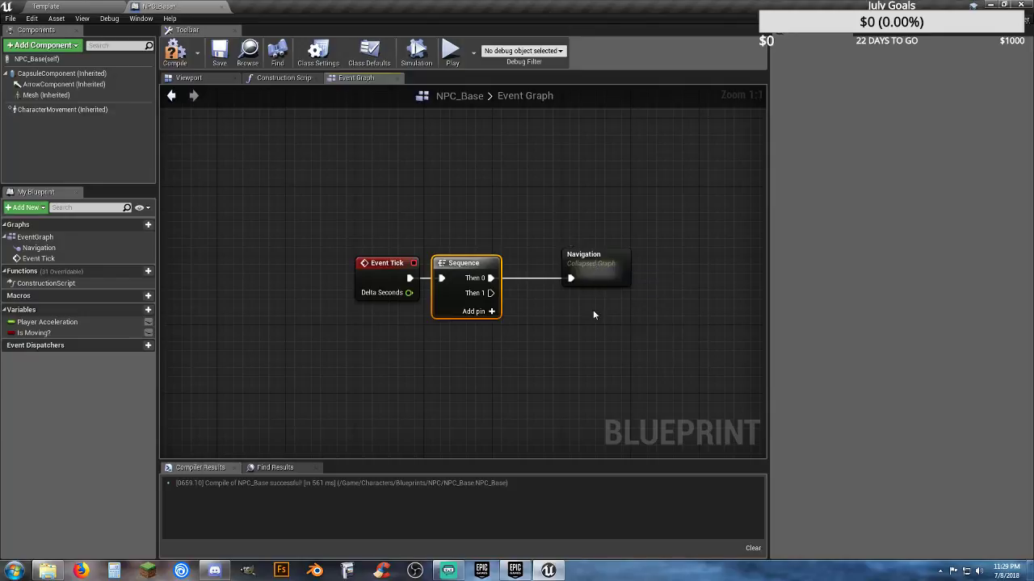
# - Add an Event BeginPlay node in the empty area below Event Tick and align it with Event Tick
pyautogui.moveTo(595, 314); pyautogui.dragTo(572, 277, button='right')
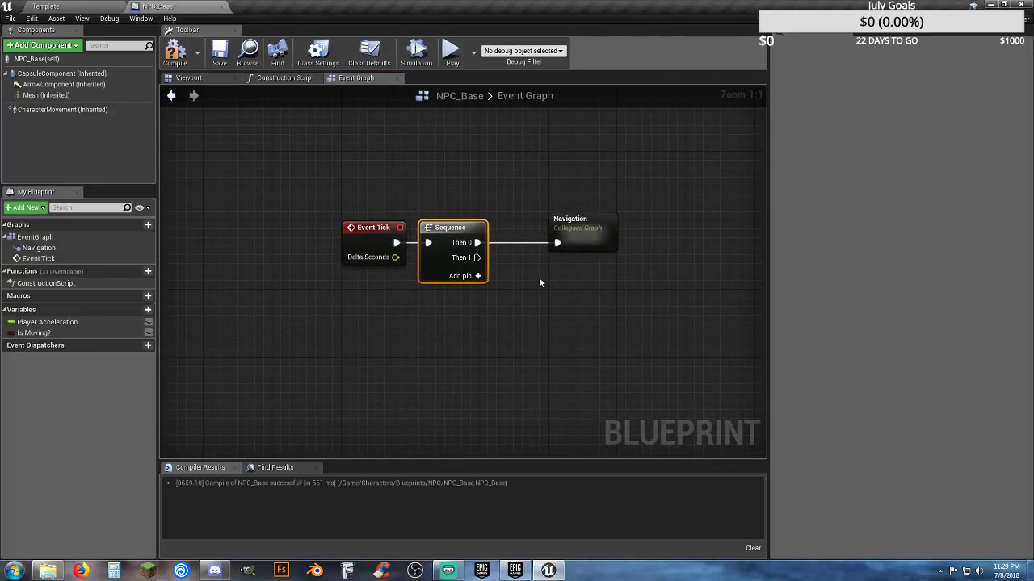
pyautogui.moveTo(570, 274); pyautogui.dragTo(473, 290, button='right')
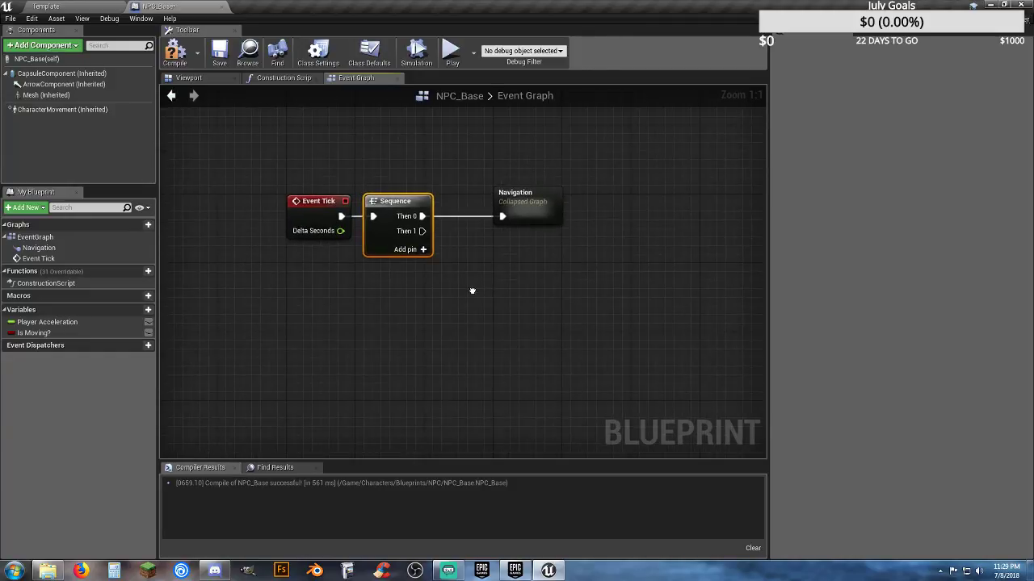
pyautogui.moveTo(415, 333); pyautogui.dragTo(454, 337, button='right')
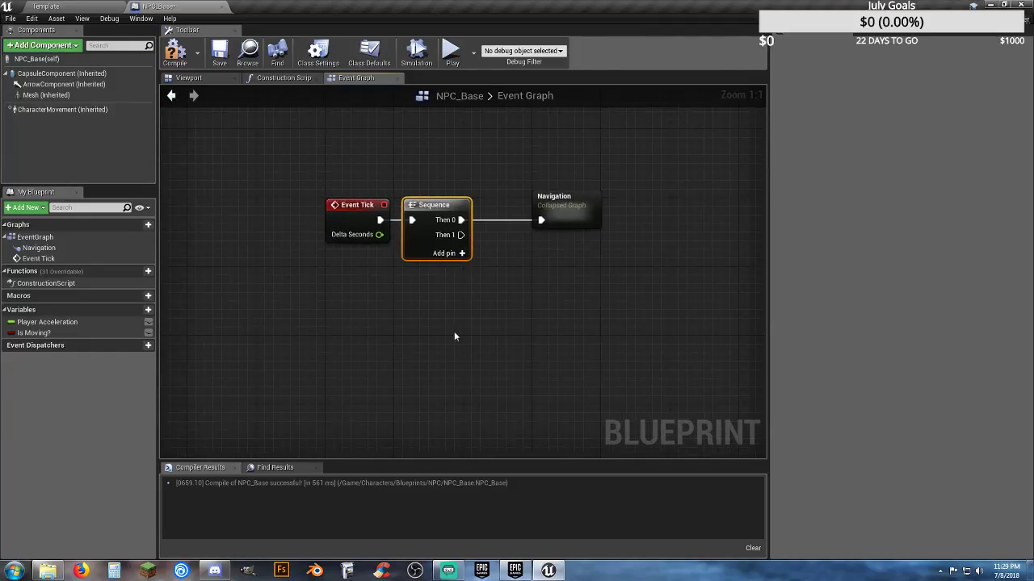
pyautogui.moveTo(462, 385); pyautogui.dragTo(500, 337, button='right')
pyautogui.click(465, 359)
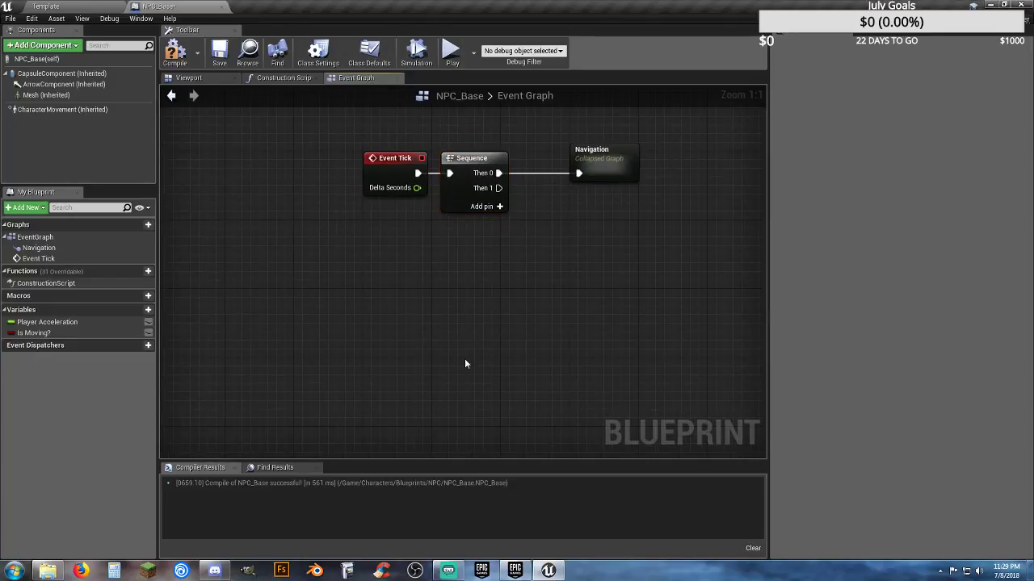
pyautogui.rightClick(377, 373)
pyautogui.write('begin')
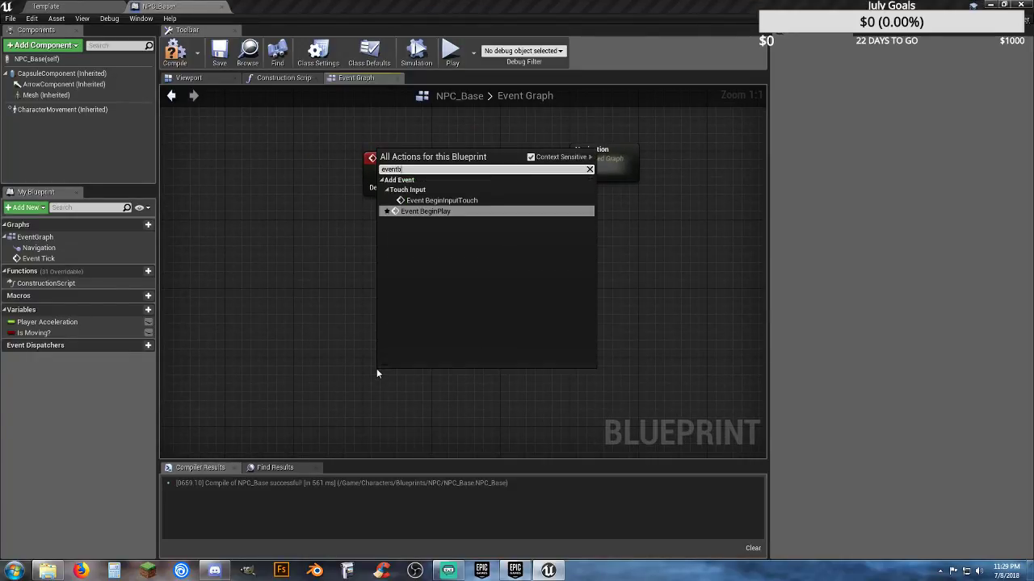
pyautogui.press('Return')
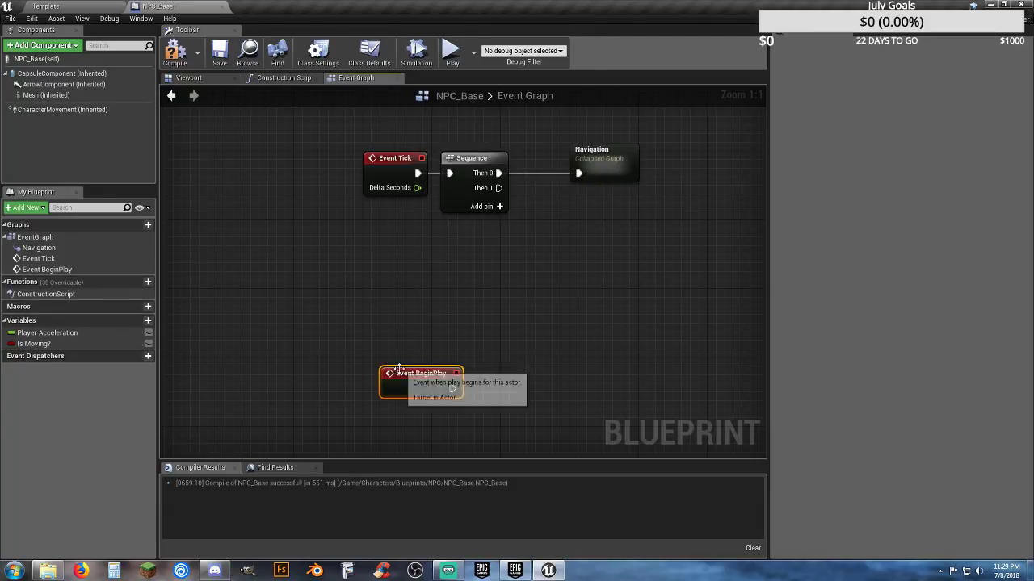
pyautogui.moveTo(408, 373); pyautogui.dragTo(388, 364)
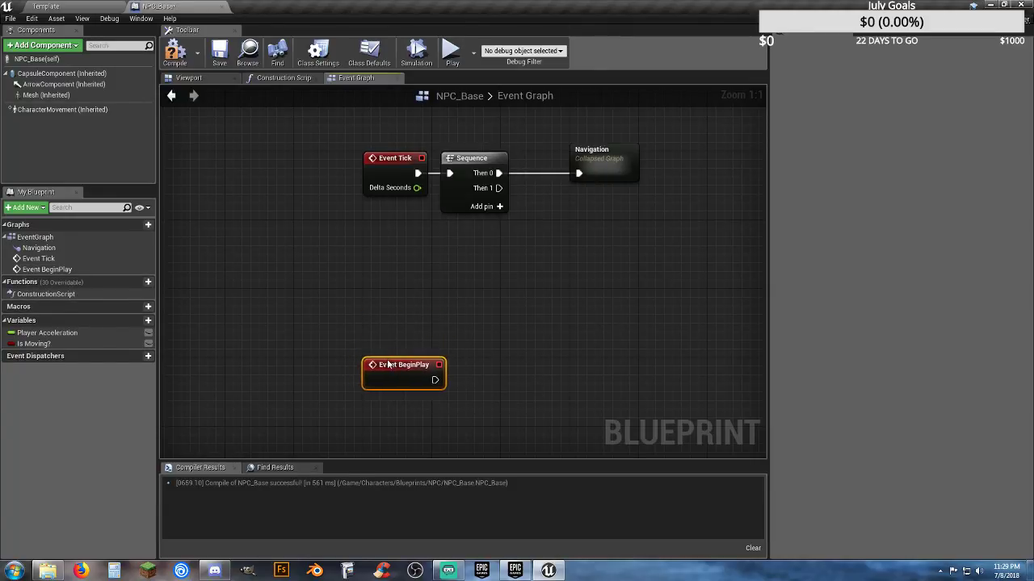
pyautogui.click(389, 335)
pyautogui.moveTo(389, 335); pyautogui.dragTo(355, 195, button='right')
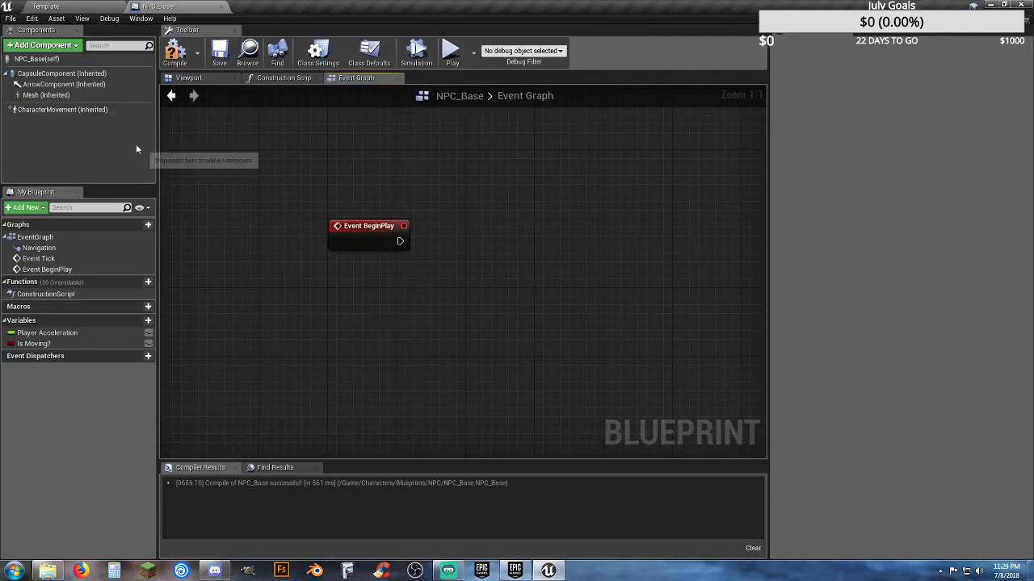
# - Inspect the inherited Mesh component in the viewport, and compile and save the NPC_Base blueprint
pyautogui.click(196, 78)
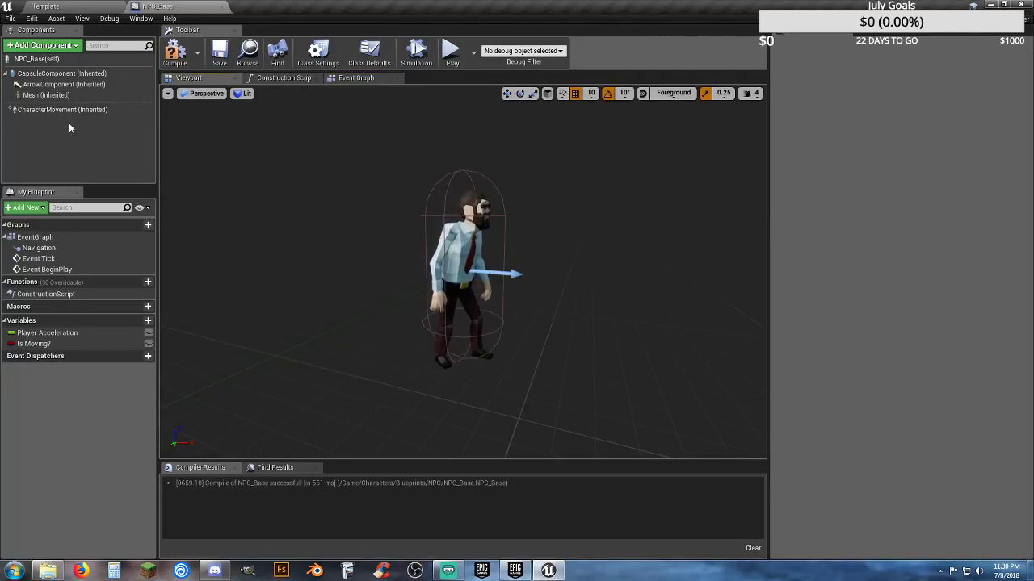
pyautogui.click(46, 95)
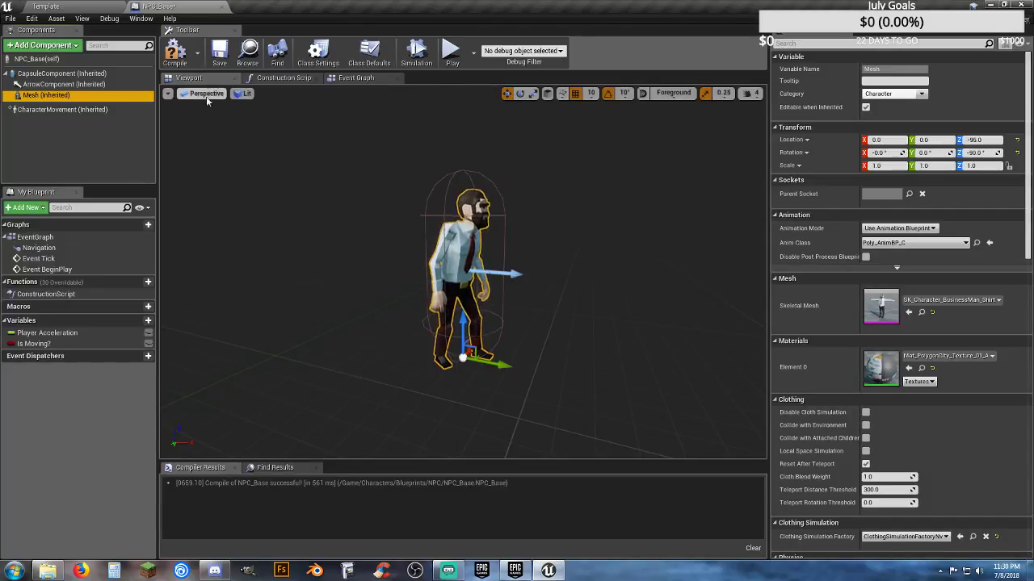
pyautogui.click(175, 52)
pyautogui.click(218, 53)
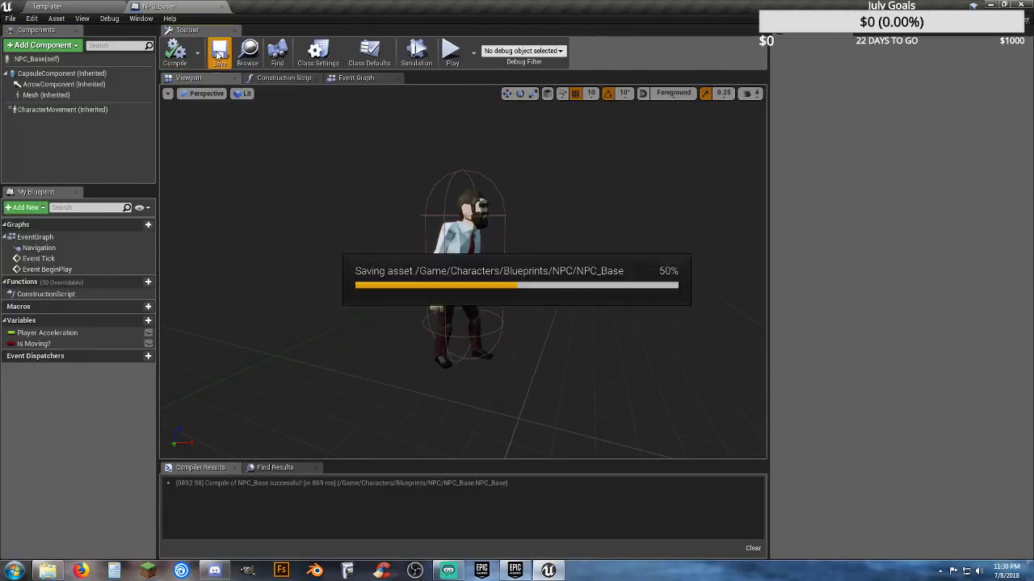
# - In the Event Graph, add a Mesh reference below Event BeginPlay and connect it to the Target of a new Set Skeletal Mesh node
pyautogui.click(351, 78)
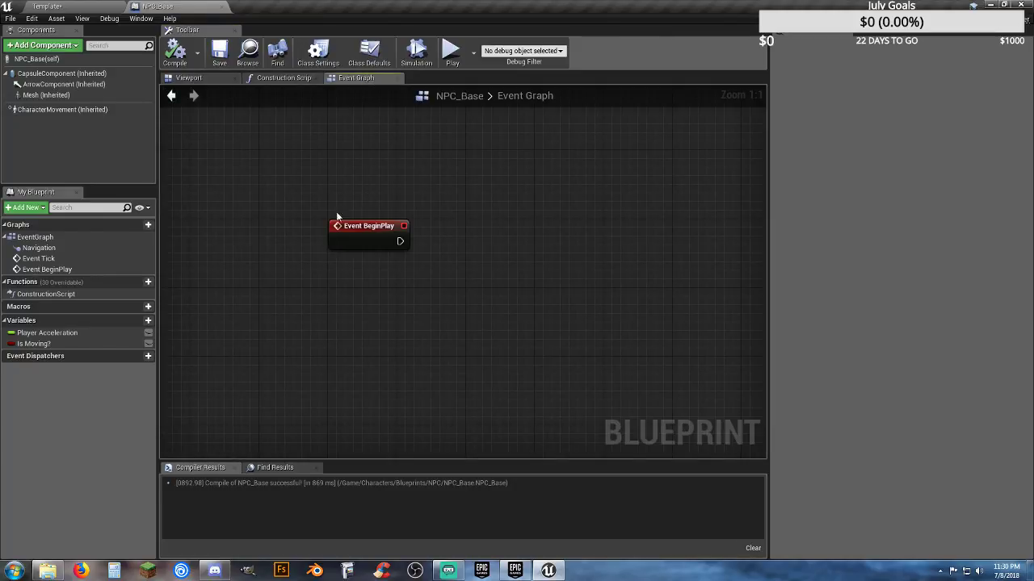
pyautogui.moveTo(46, 94); pyautogui.dragTo(328, 295)
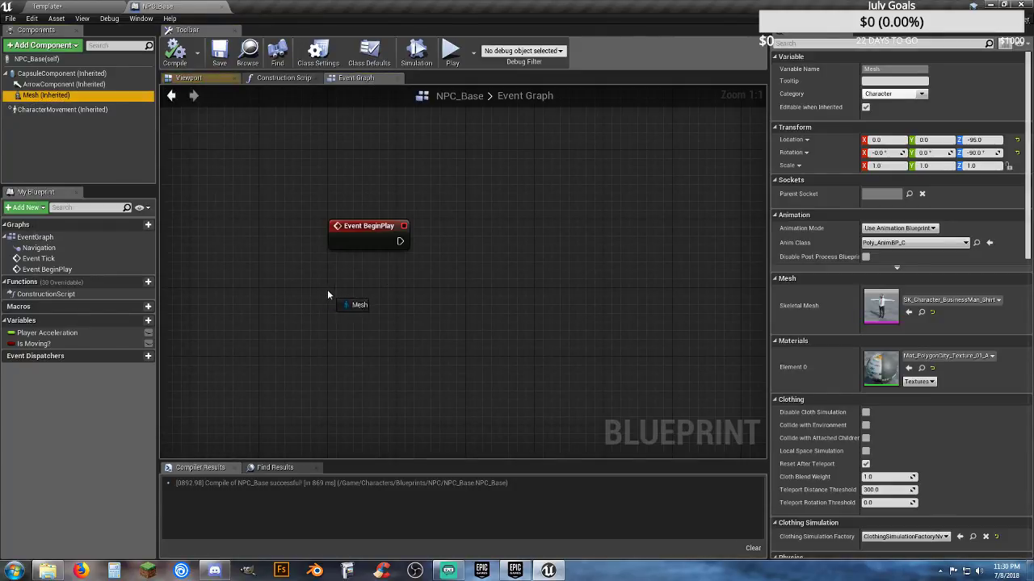
pyautogui.click(409, 339)
pyautogui.moveTo(433, 304); pyautogui.dragTo(404, 288, button='right')
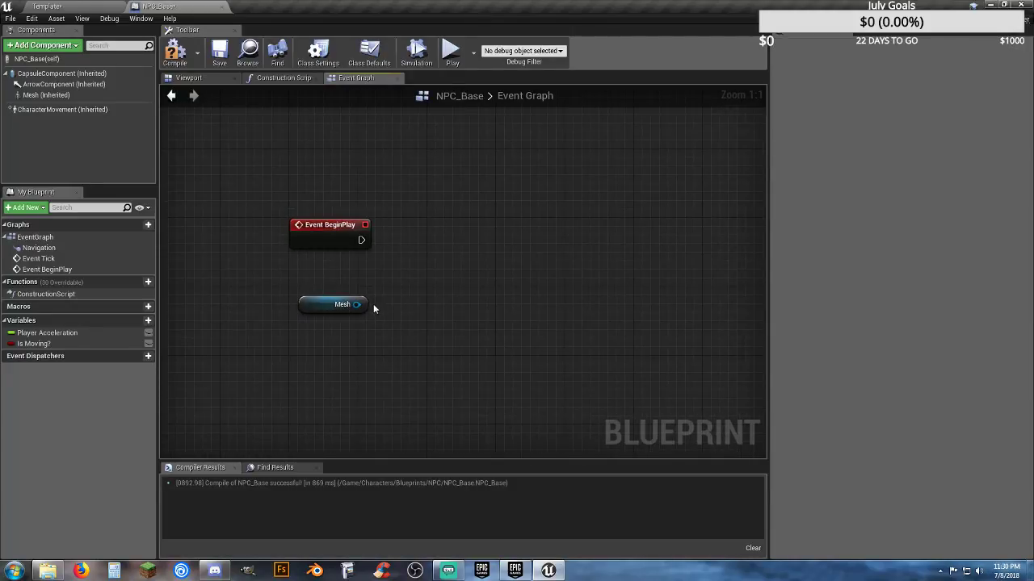
pyautogui.moveTo(356, 305); pyautogui.dragTo(450, 283)
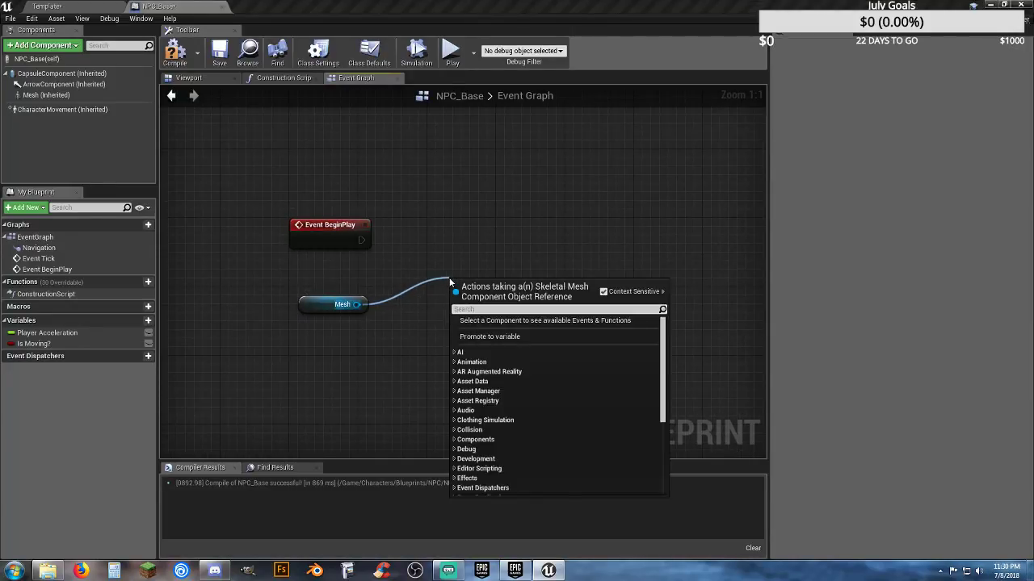
pyautogui.write('setskele')
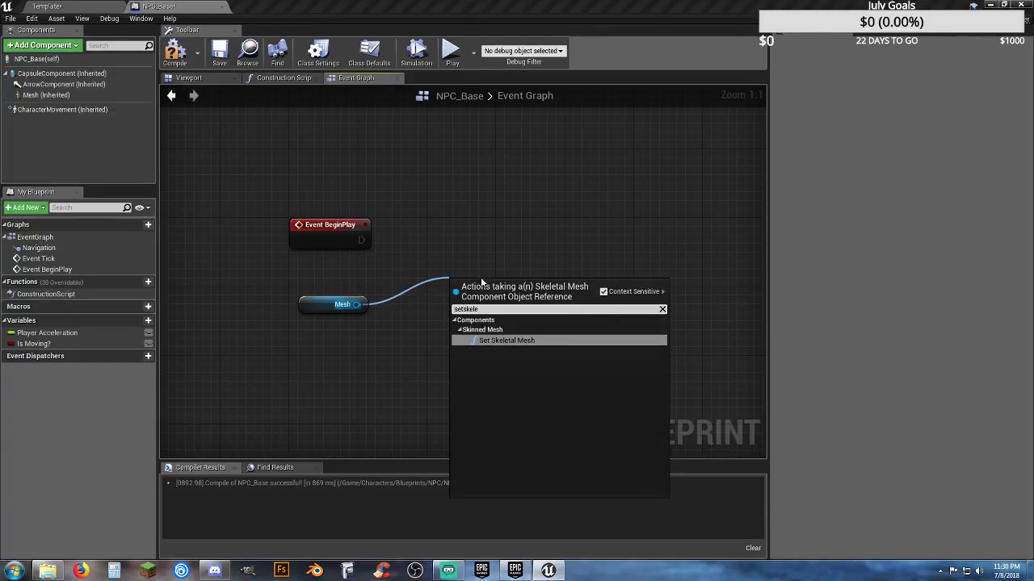
pyautogui.click(507, 340)
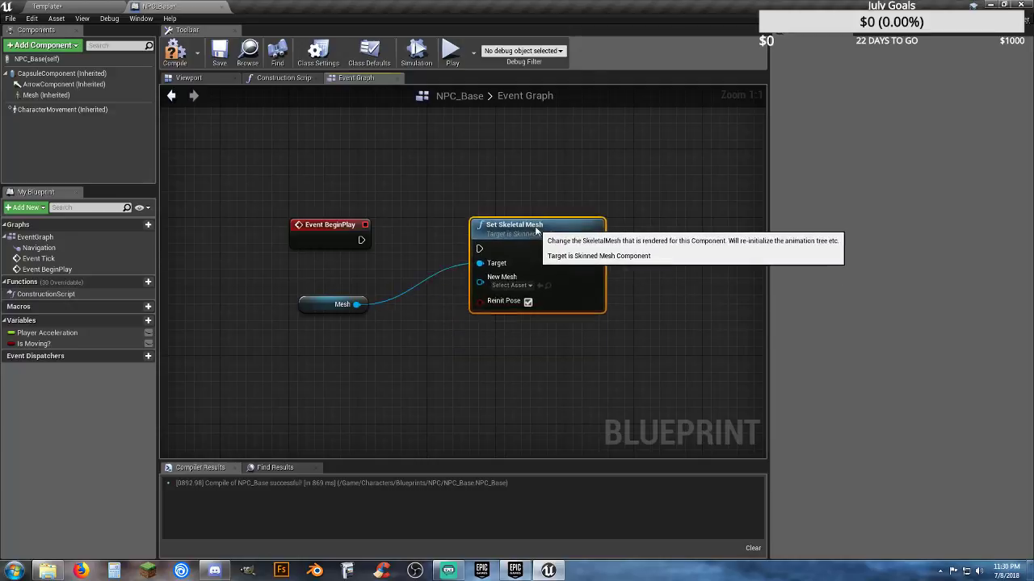
pyautogui.moveTo(536, 232); pyautogui.dragTo(561, 229)
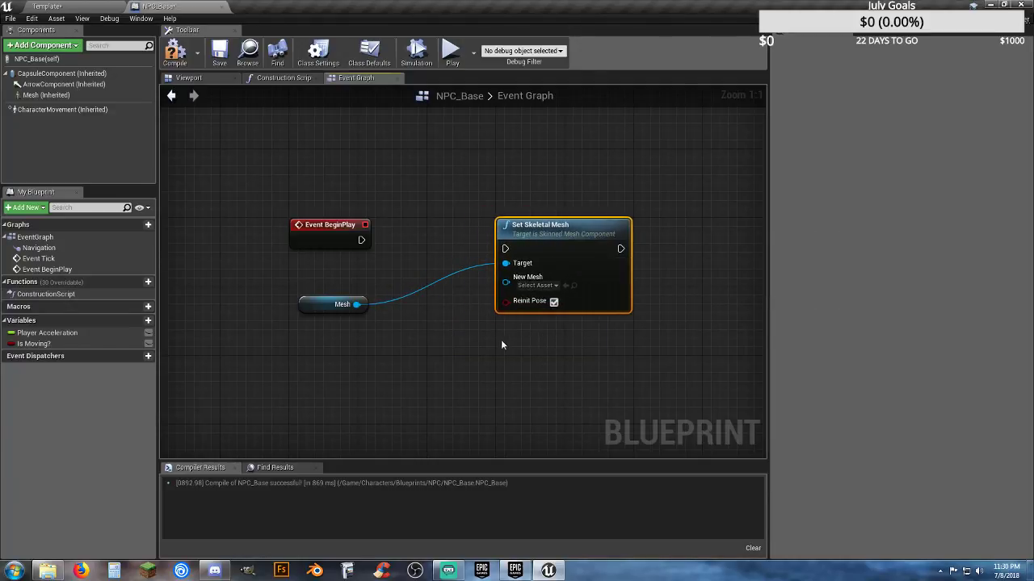
# - Assign an SK_Character_Bu… skeletal mesh as the New Mesh of Set Skeletal Mesh, and align the Mesh reference under Event BeginPlay
pyautogui.click(543, 286)
pyautogui.click(595, 326)
pyautogui.moveTo(315, 304)
pyautogui.mouseDown()
pyautogui.moveTo(304, 293)
pyautogui.moveTo(310, 300)
pyautogui.mouseUp()
pyautogui.click(351, 342)
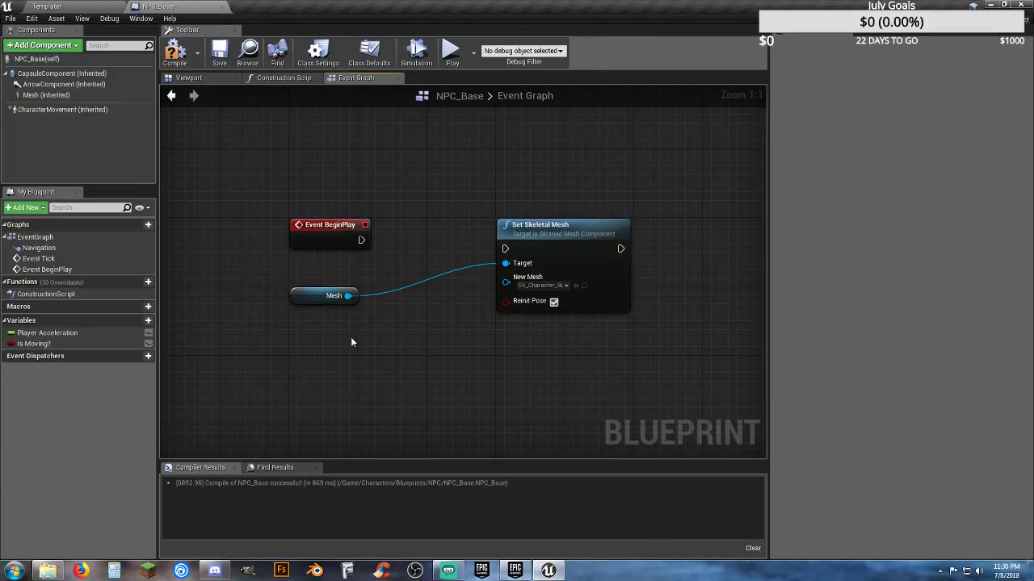
# - Move Set Skeletal Mesh further along, place a Branch node before it, and connect Event BeginPlay to the Branch
pyautogui.moveTo(542, 235); pyautogui.dragTo(670, 235)
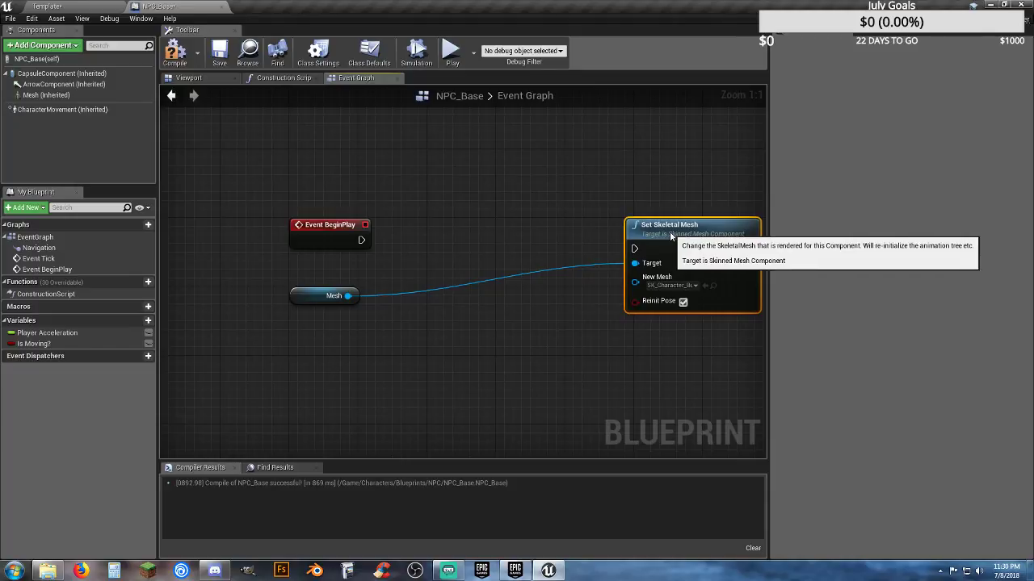
pyautogui.click(467, 365)
pyautogui.moveTo(464, 387); pyautogui.dragTo(455, 310, button='right')
pyautogui.click(456, 304)
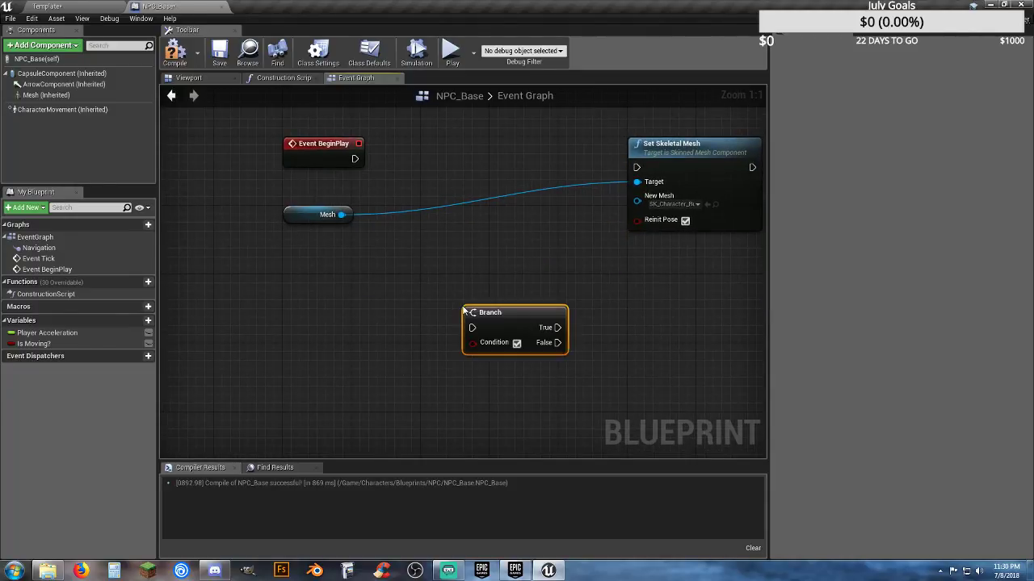
pyautogui.moveTo(497, 308); pyautogui.dragTo(459, 143)
pyautogui.moveTo(354, 158); pyautogui.dragTo(429, 159)
pyautogui.click(413, 197)
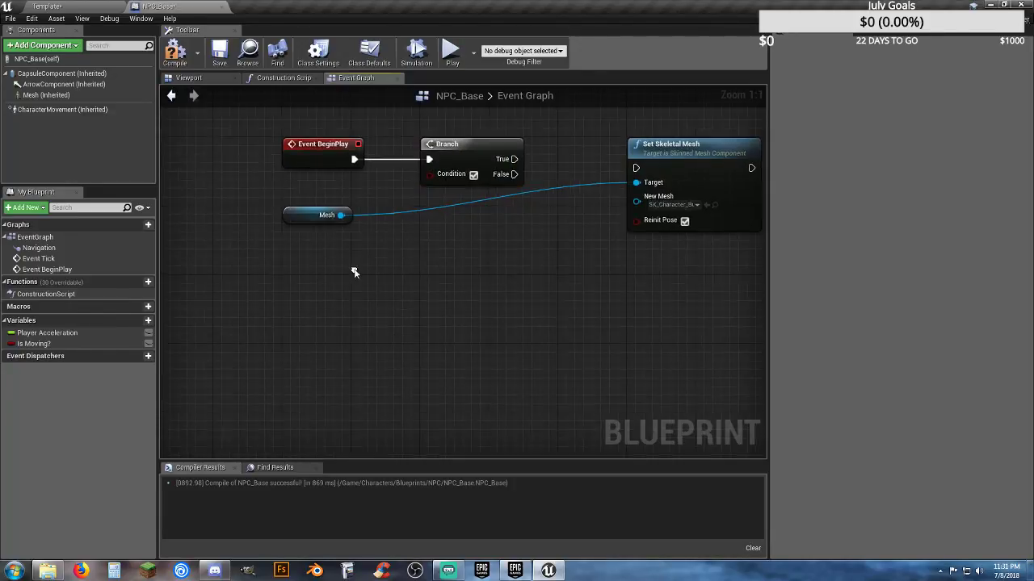
# - Add a Random Integer in Range node with Min 1 and Max 9, and align it below the Mesh reference
pyautogui.moveTo(323, 297); pyautogui.dragTo(366, 295, button='right')
pyautogui.rightClick(338, 298)
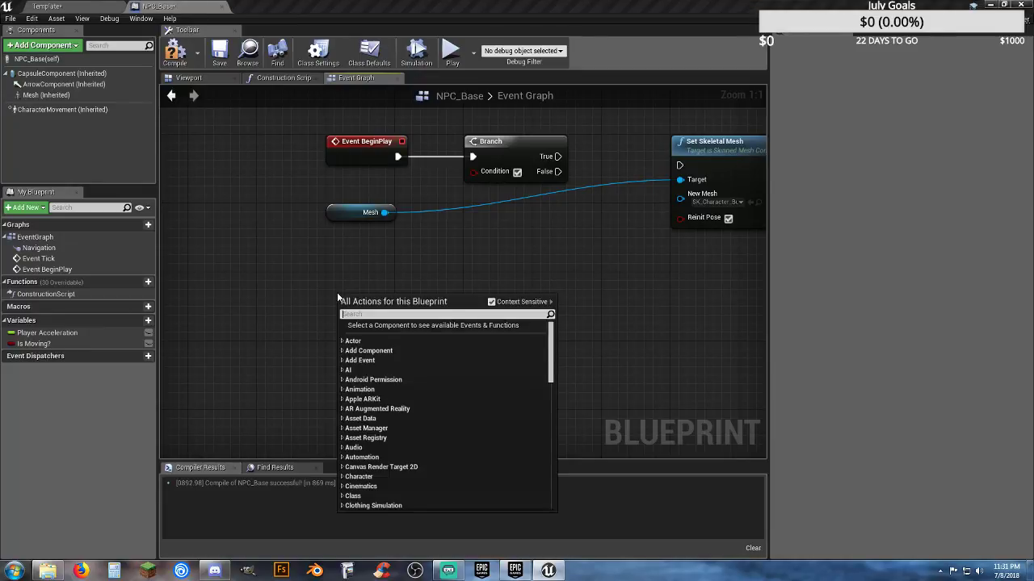
pyautogui.write('randomintre')
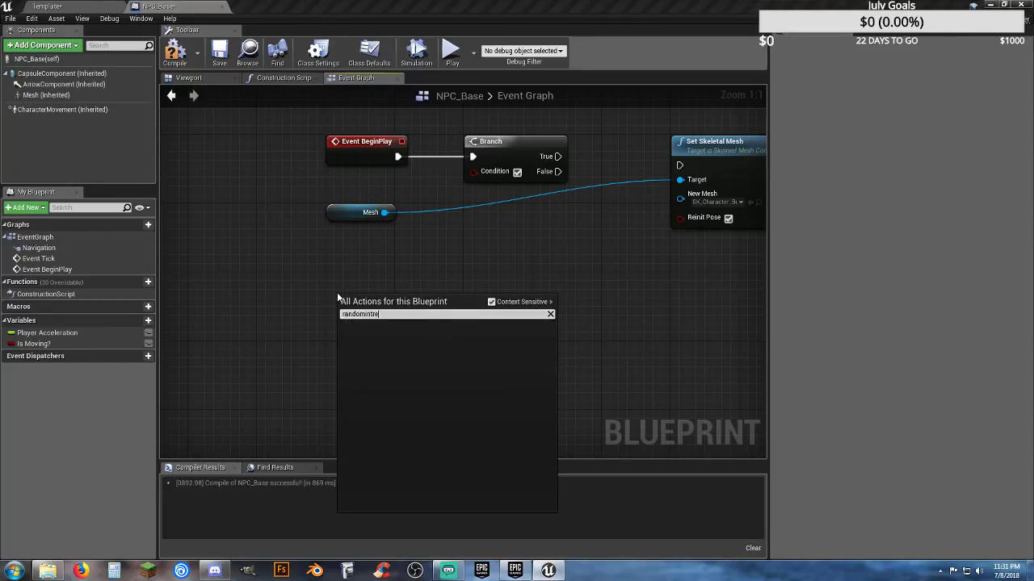
pyautogui.press('BackSpace')
pyautogui.press('BackSpace')
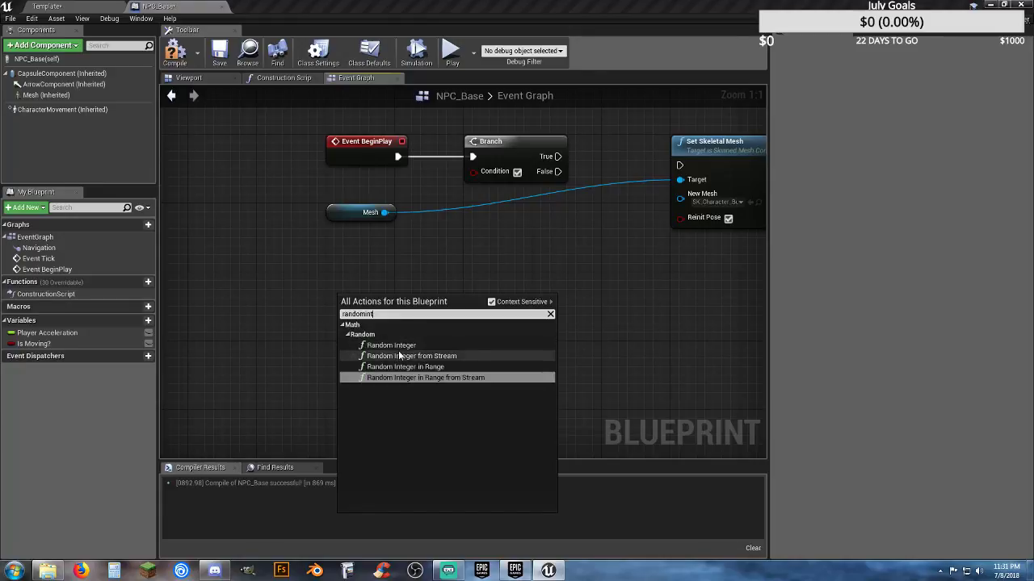
pyautogui.click(404, 368)
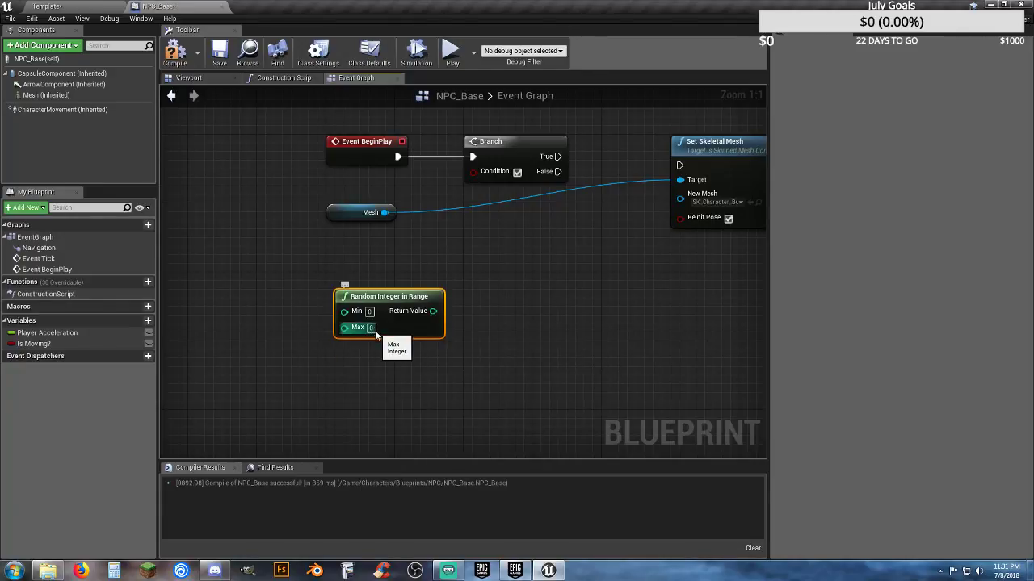
pyautogui.click(372, 328)
pyautogui.click(378, 363)
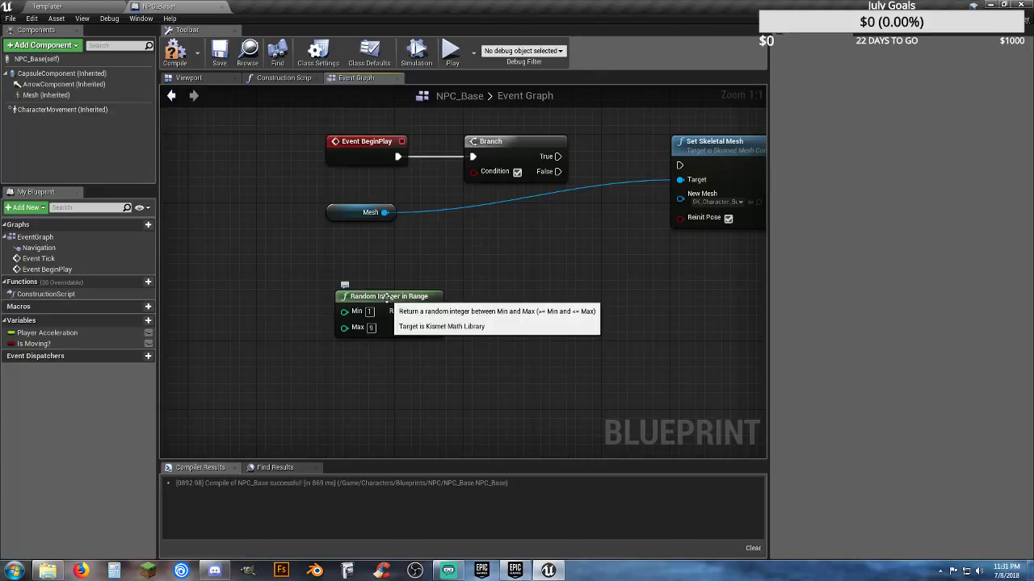
pyautogui.moveTo(383, 306); pyautogui.dragTo(374, 288)
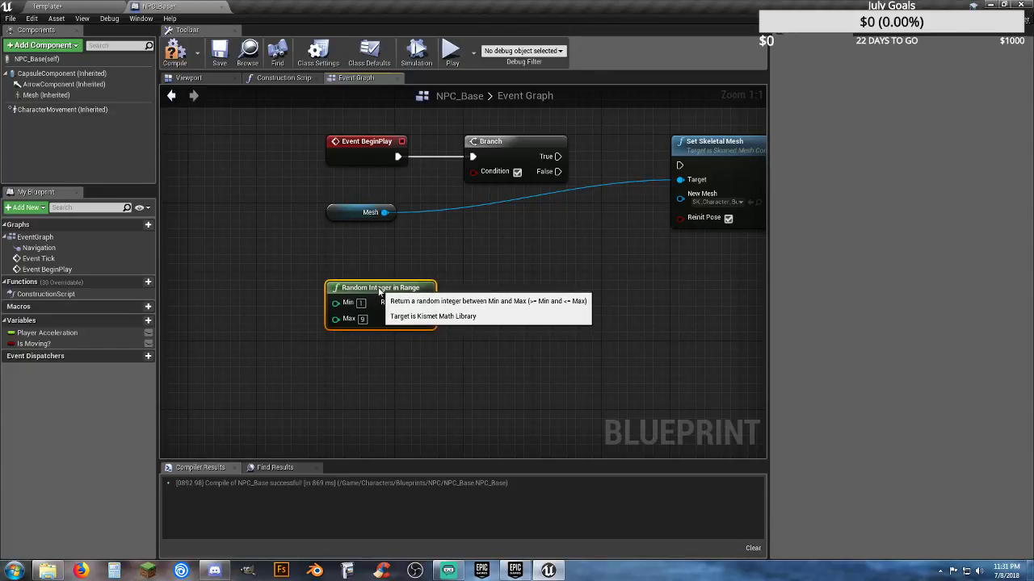
pyautogui.click(371, 365)
pyautogui.moveTo(358, 363); pyautogui.dragTo(296, 360, button='right')
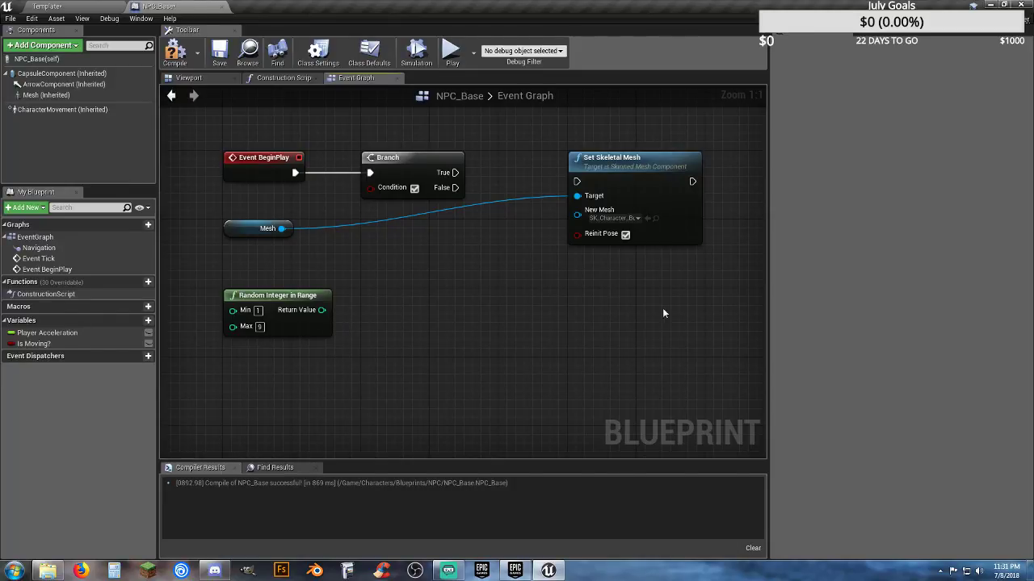
# - Move the Branch node away from Event BeginPlay and add an Equal (integer) node from the random integer's Return Value, comparing against 1
pyautogui.moveTo(663, 309); pyautogui.dragTo(624, 160)
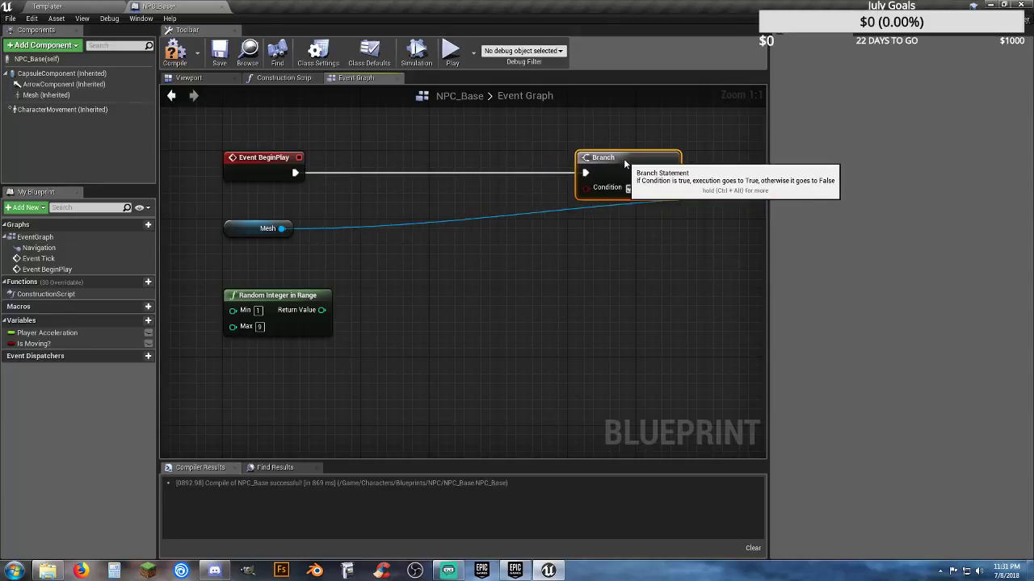
pyautogui.click(521, 283)
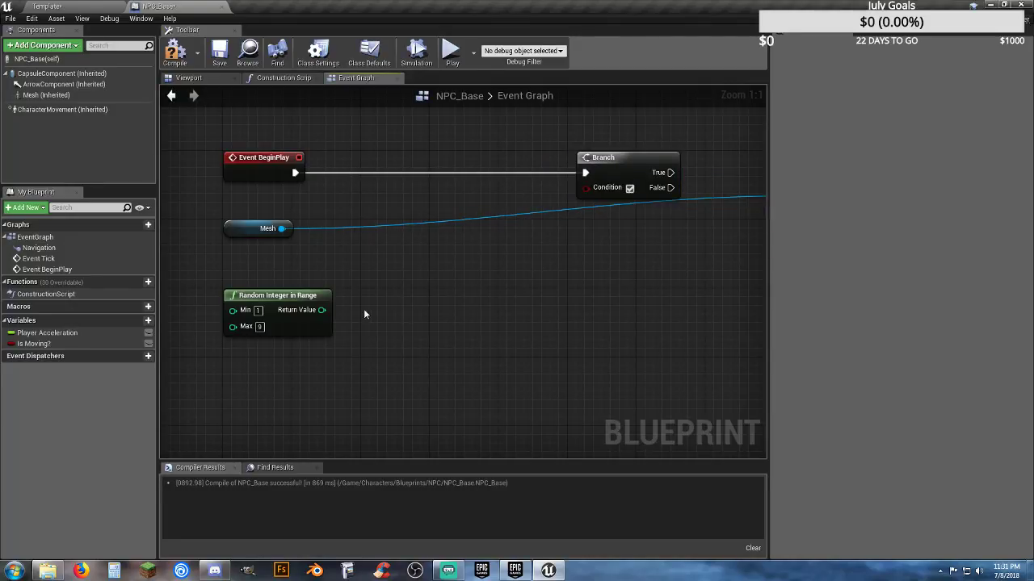
pyautogui.moveTo(331, 310); pyautogui.dragTo(399, 284)
pyautogui.write('==')
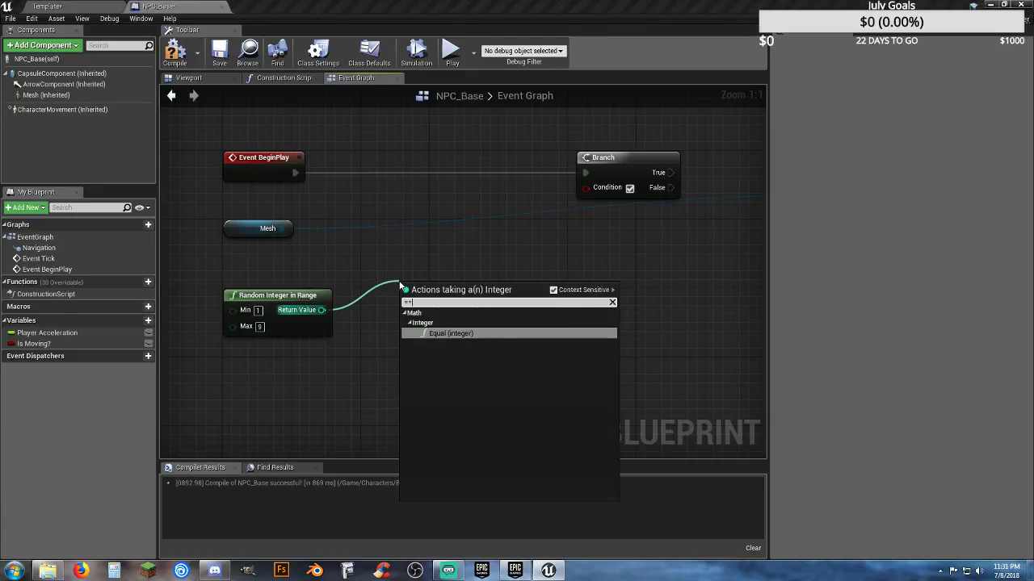
pyautogui.click(449, 333)
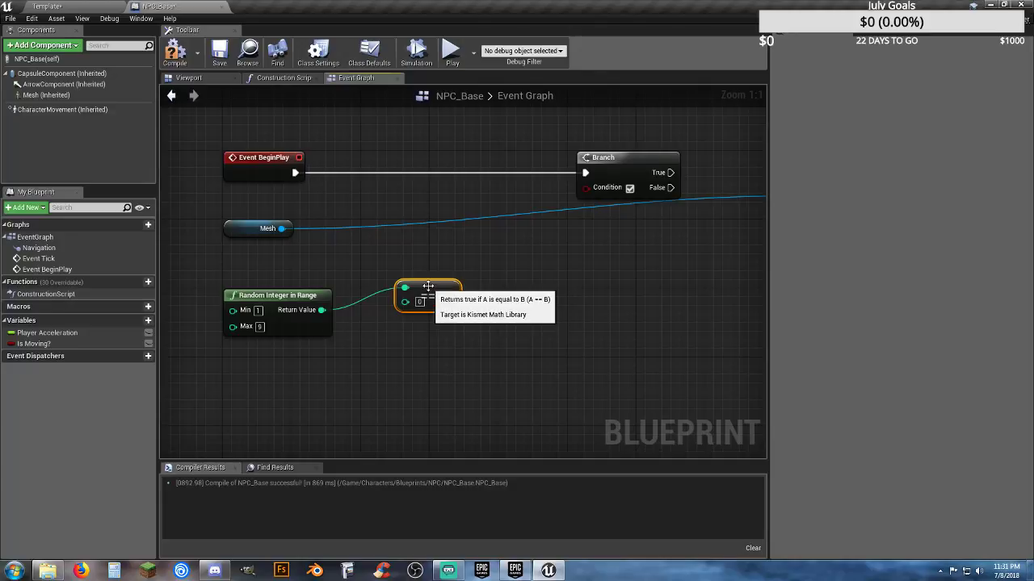
pyautogui.click(438, 347)
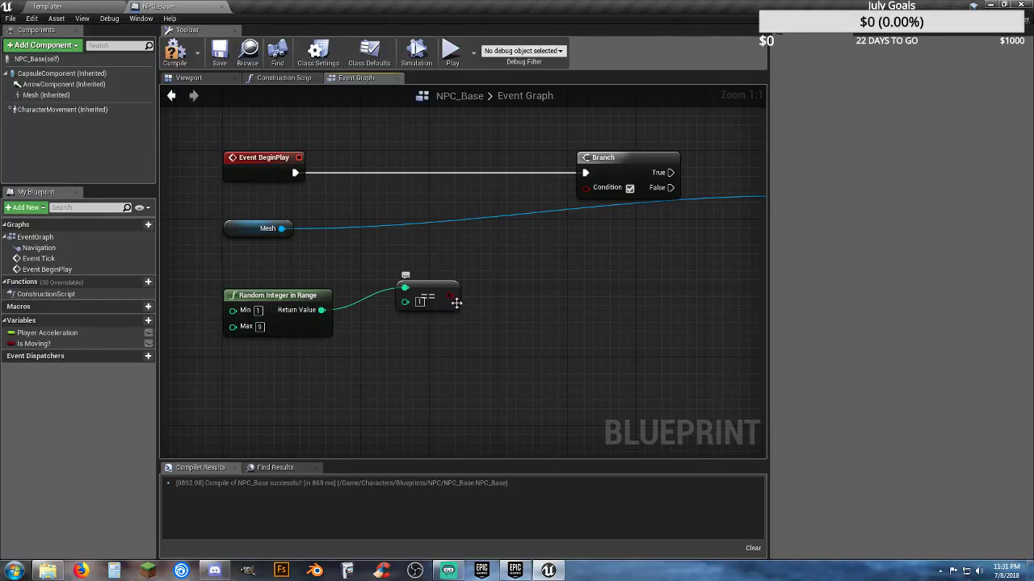
# - Connect the Equal result to the Branch condition and rearrange the Mesh, Random Integer in Range and Equal nodes compactly
pyautogui.moveTo(451, 296); pyautogui.dragTo(589, 190)
pyautogui.moveTo(440, 289); pyautogui.dragTo(437, 256)
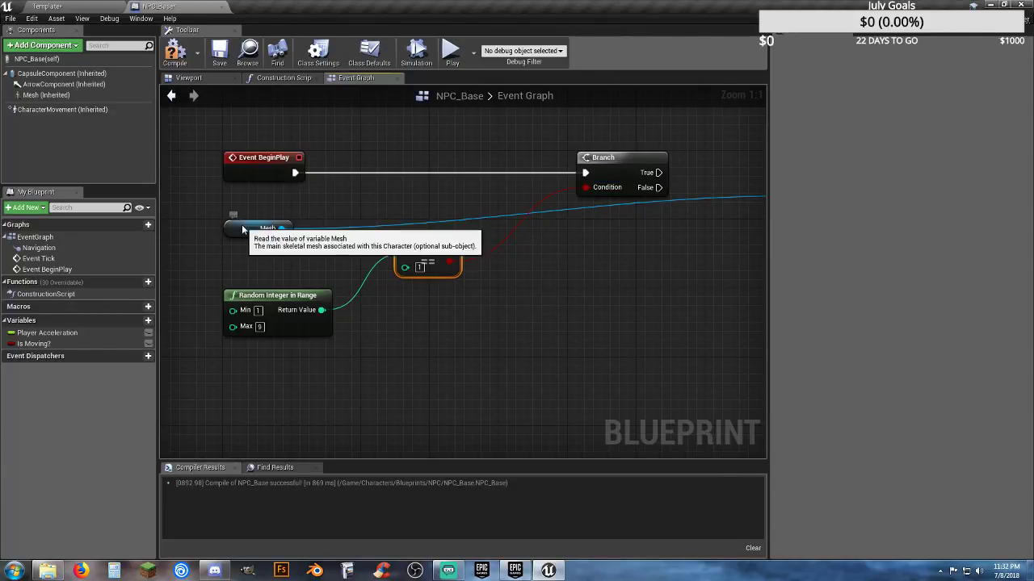
pyautogui.moveTo(246, 228); pyautogui.dragTo(684, 280)
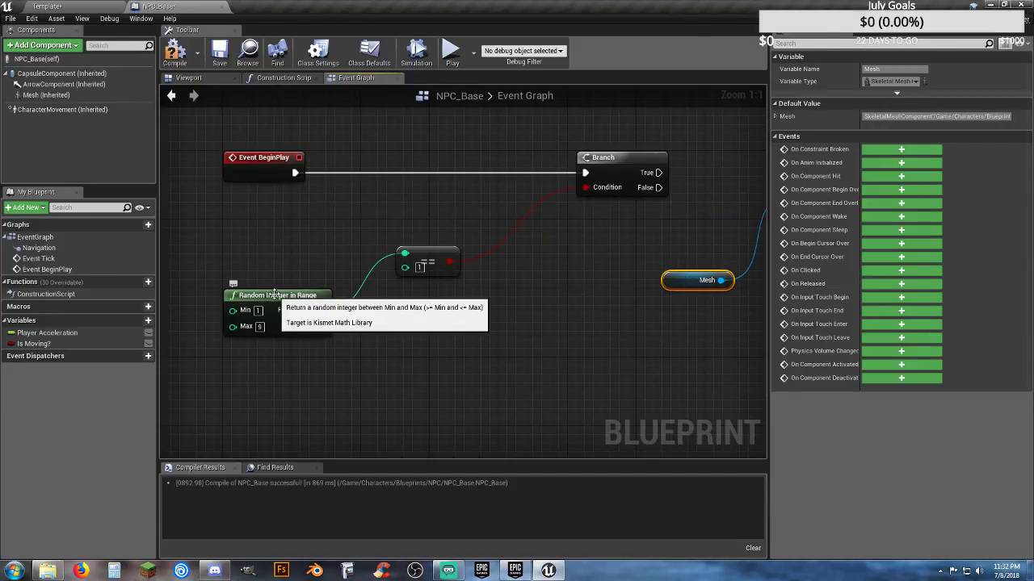
pyautogui.moveTo(272, 299); pyautogui.dragTo(272, 232)
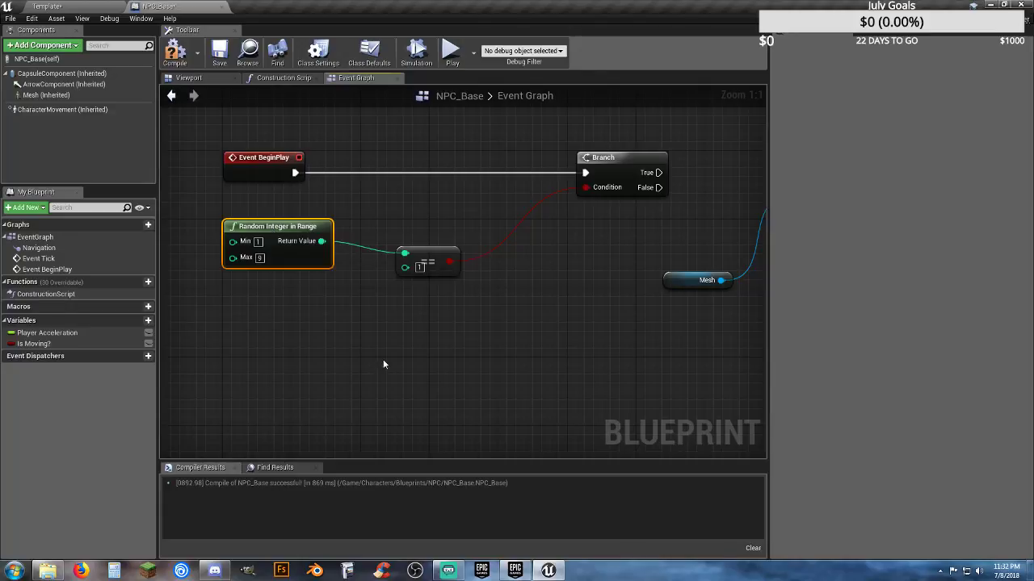
pyautogui.moveTo(430, 261); pyautogui.dragTo(409, 209)
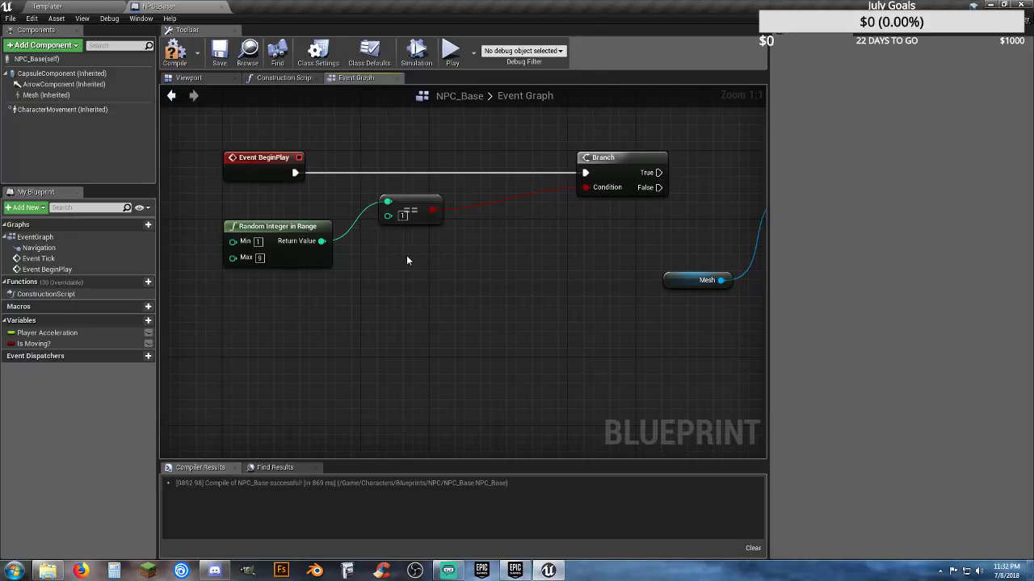
# - Paste eight copies of the Equal (integer) node into the event graph
pyautogui.hotkey('ctrl', 'v')
pyautogui.hotkey('ctrl', 'v')
pyautogui.hotkey('ctrl', 'v')
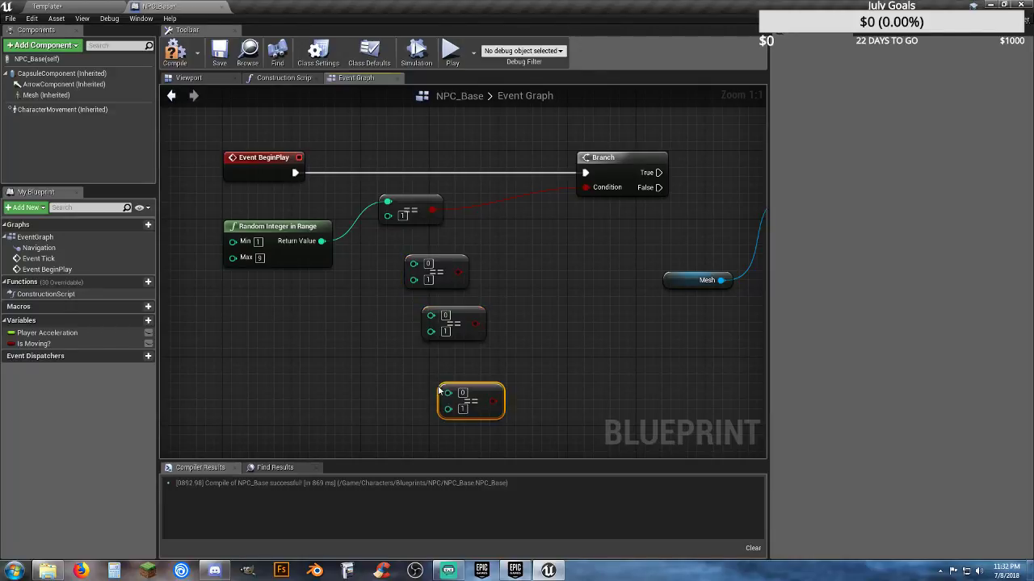
pyautogui.hotkey('ctrl', 'v')
pyautogui.hotkey('ctrl', 'v')
pyautogui.hotkey('ctrl', 'v')
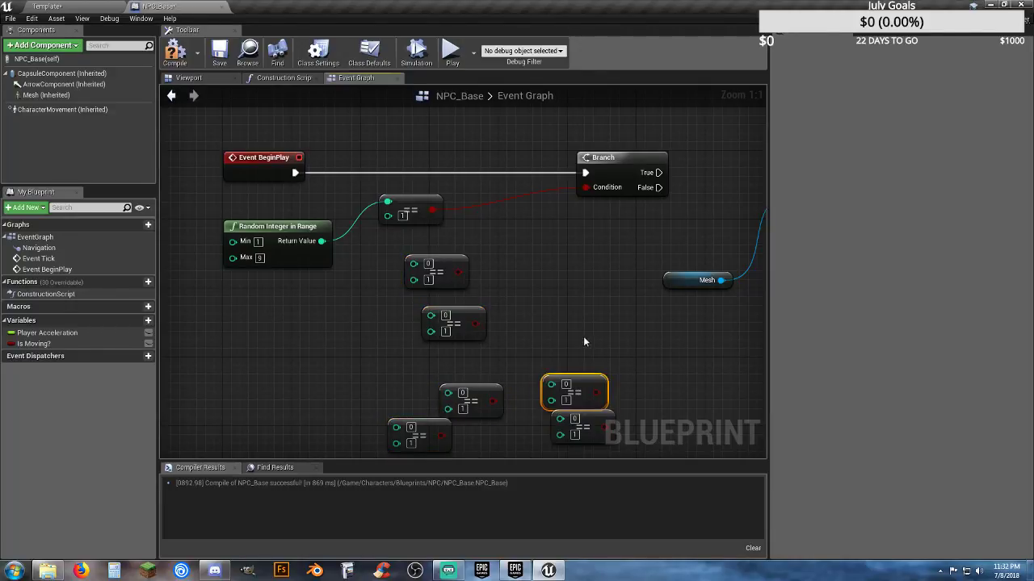
pyautogui.hotkey('ctrl', 'v')
pyautogui.hotkey('ctrl', 'v')
# - Stack the eight copied Equal nodes in an evenly spaced column beneath the original one
pyautogui.moveTo(518, 296); pyautogui.dragTo(575, 277, button='right')
pyautogui.moveTo(498, 240); pyautogui.dragTo(477, 234)
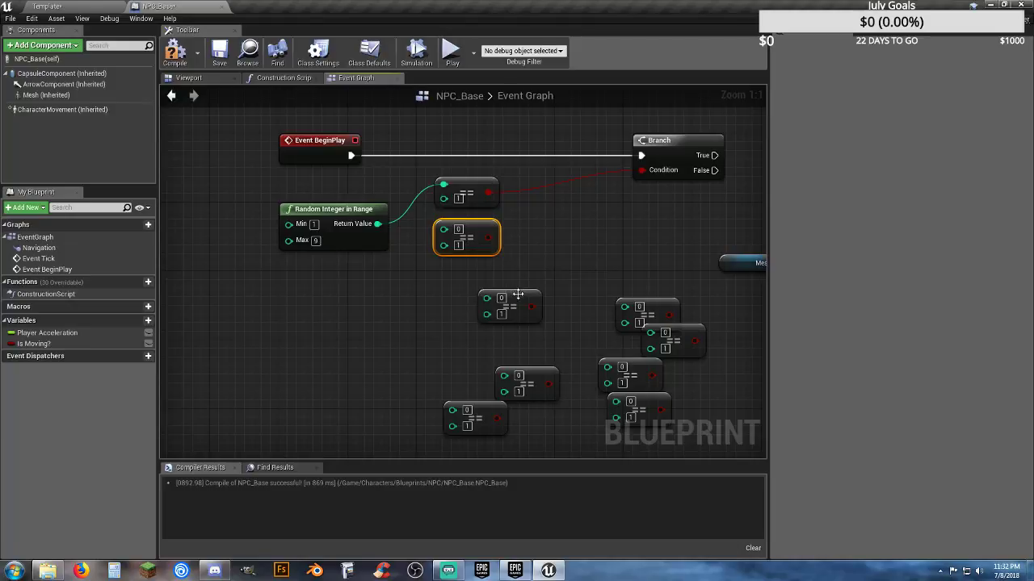
pyautogui.moveTo(524, 302); pyautogui.dragTo(479, 276)
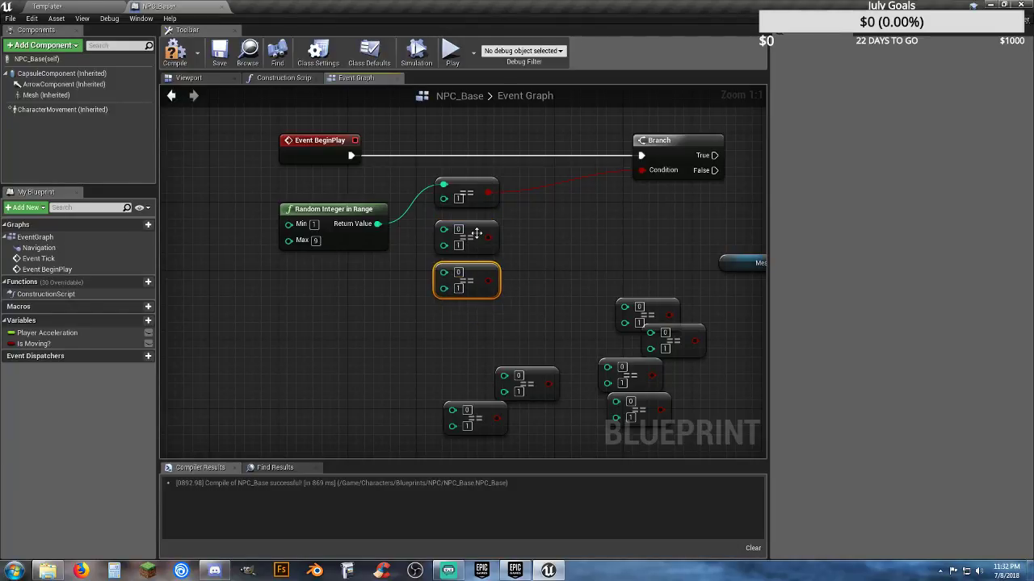
pyautogui.click(477, 232)
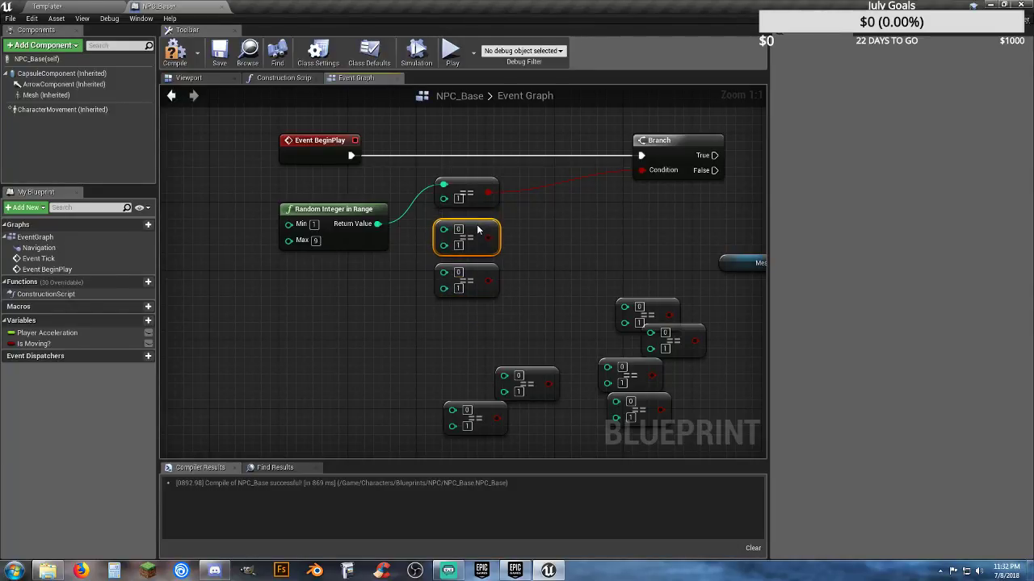
pyautogui.moveTo(543, 379); pyautogui.dragTo(480, 325)
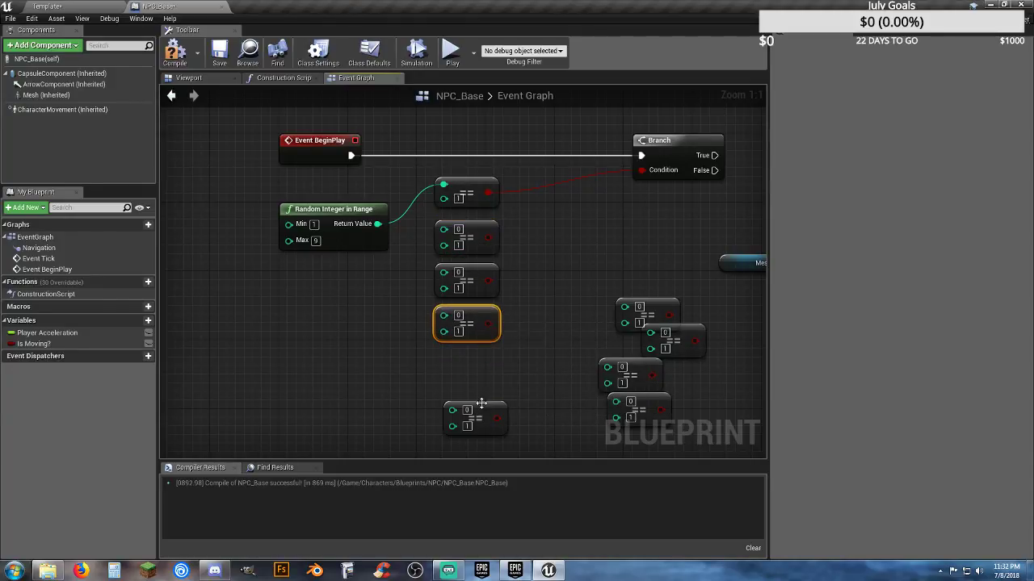
pyautogui.moveTo(483, 408); pyautogui.dragTo(474, 355)
pyautogui.moveTo(644, 308); pyautogui.dragTo(472, 406)
pyautogui.moveTo(598, 394); pyautogui.dragTo(596, 323, button='right')
pyautogui.moveTo(639, 297); pyautogui.dragTo(465, 379)
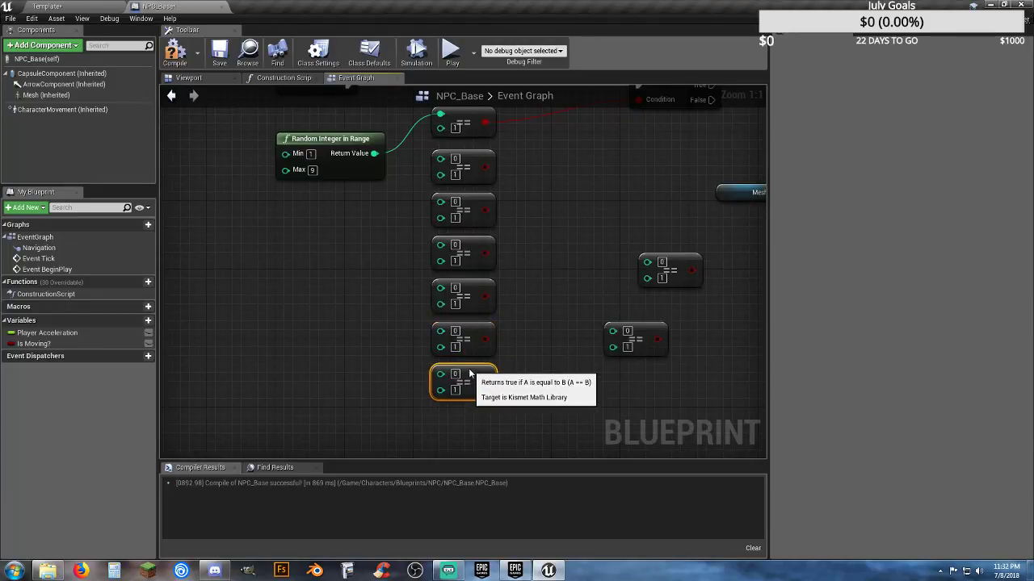
pyautogui.moveTo(677, 265); pyautogui.dragTo(477, 416)
pyautogui.moveTo(477, 416); pyautogui.dragTo(485, 317, button='right')
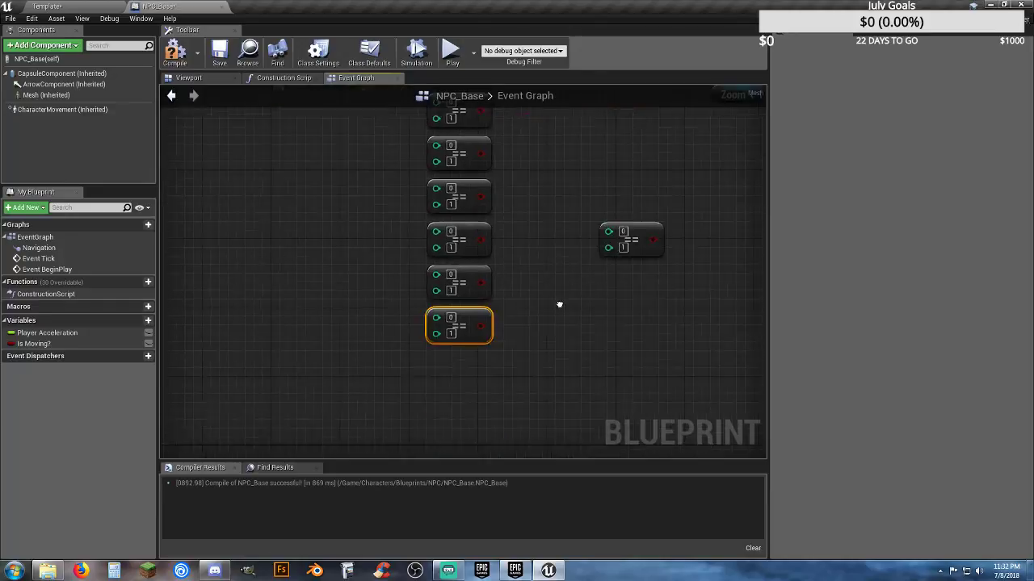
pyautogui.moveTo(648, 226); pyautogui.dragTo(475, 348)
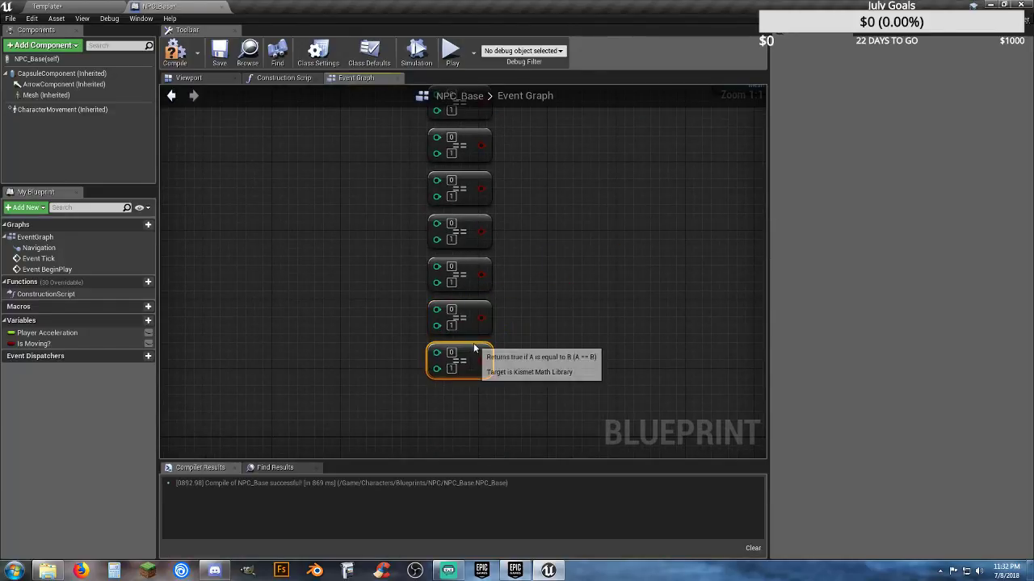
# - Move the Branch node closer to the Equal column and wire the random integer's Return Value into all eight copied Equal nodes
pyautogui.moveTo(573, 224); pyautogui.dragTo(431, 404, button='right')
pyautogui.moveTo(549, 140); pyautogui.dragTo(469, 144)
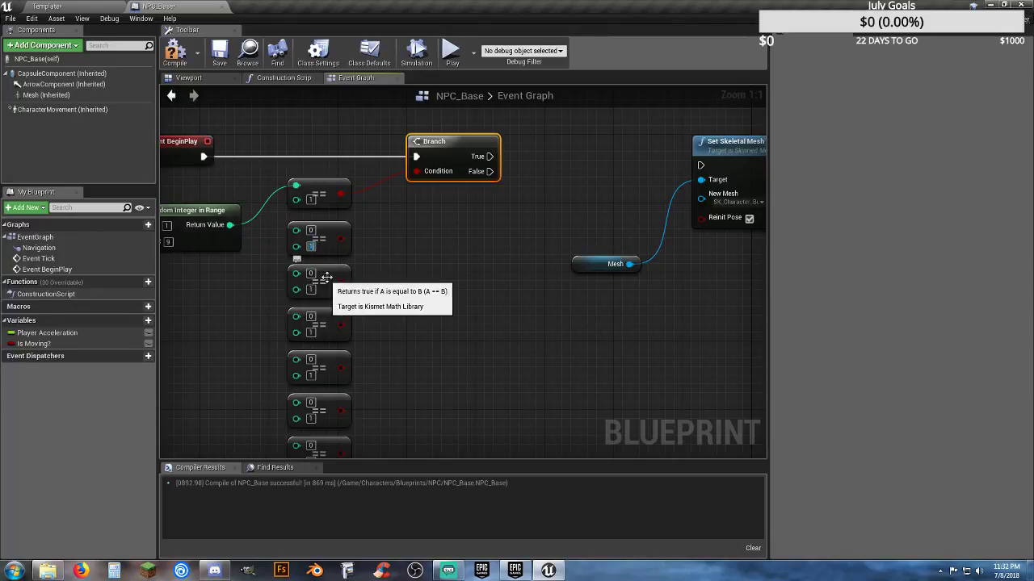
pyautogui.moveTo(230, 224); pyautogui.dragTo(297, 234)
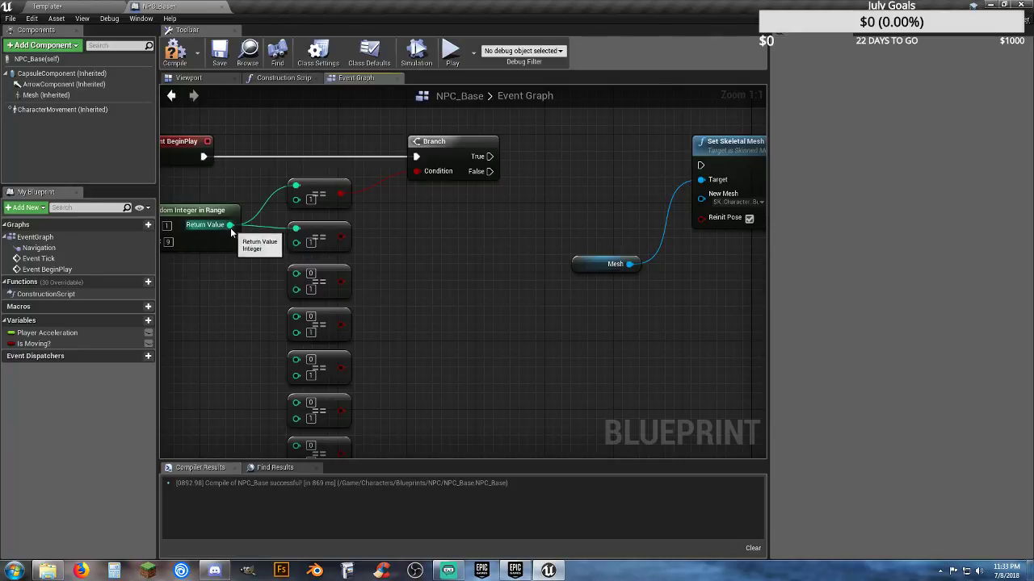
pyautogui.moveTo(231, 225); pyautogui.dragTo(297, 275)
pyautogui.moveTo(279, 310); pyautogui.dragTo(379, 222, button='right')
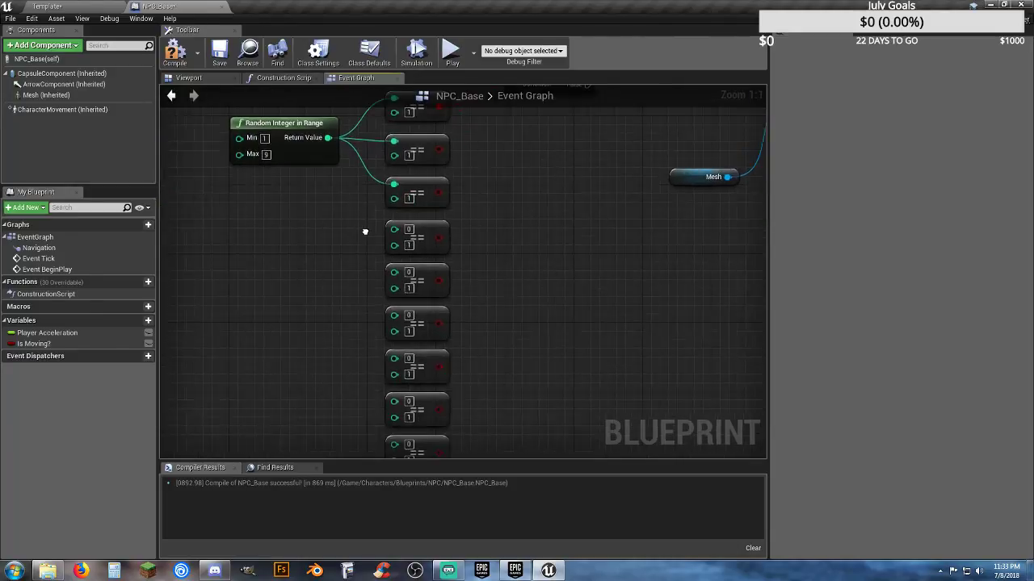
pyautogui.moveTo(330, 138); pyautogui.dragTo(396, 270)
pyautogui.moveTo(331, 138); pyautogui.dragTo(397, 314)
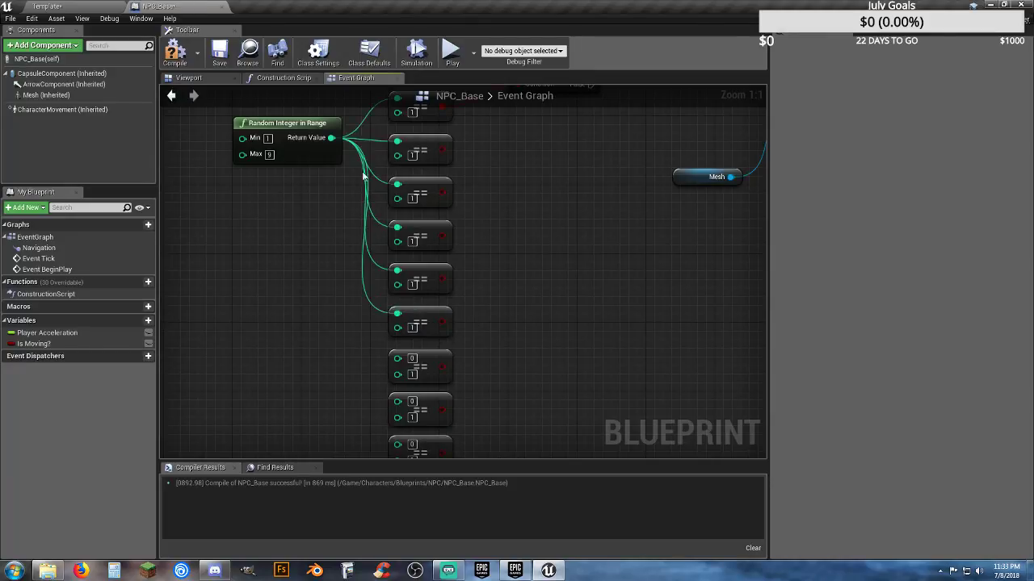
pyautogui.moveTo(331, 138); pyautogui.dragTo(396, 356)
pyautogui.moveTo(331, 138); pyautogui.dragTo(396, 399)
pyautogui.moveTo(331, 138); pyautogui.dragTo(396, 410)
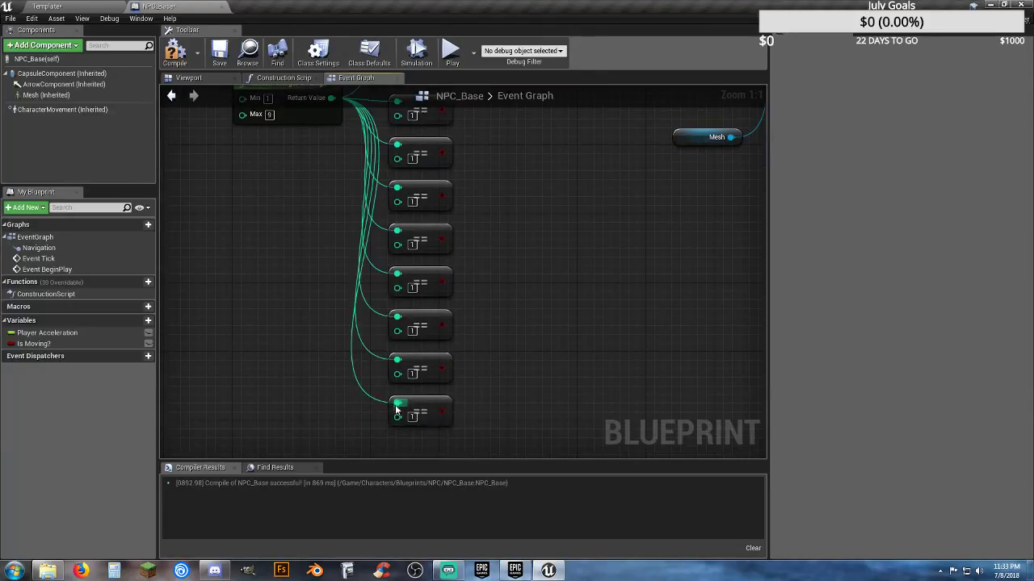
# - Set the comparison values of the eight copied Equal nodes to 2 through 9, in order down the column
pyautogui.moveTo(494, 248); pyautogui.dragTo(482, 265, button='right')
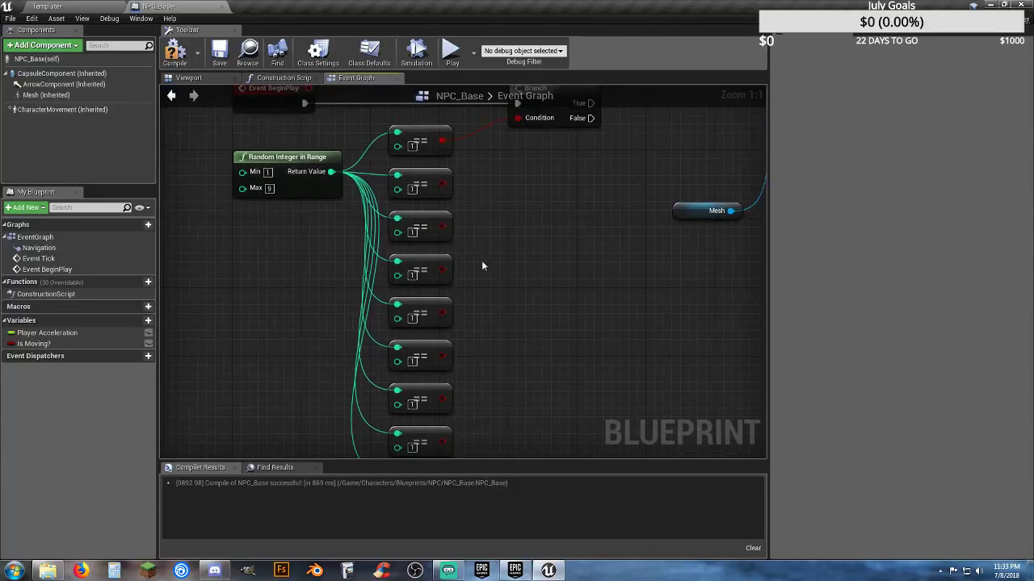
pyautogui.click(414, 191)
pyautogui.click(414, 234)
pyautogui.write('3')
pyautogui.click(413, 275)
pyautogui.write('4')
pyautogui.click(411, 318)
pyautogui.write('5')
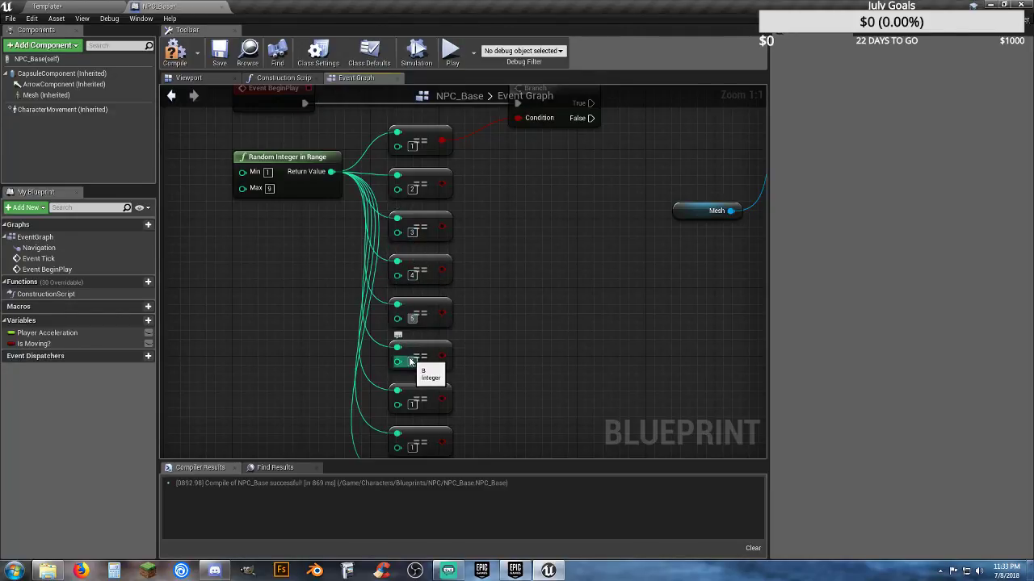
pyautogui.click(412, 361)
pyautogui.write('6')
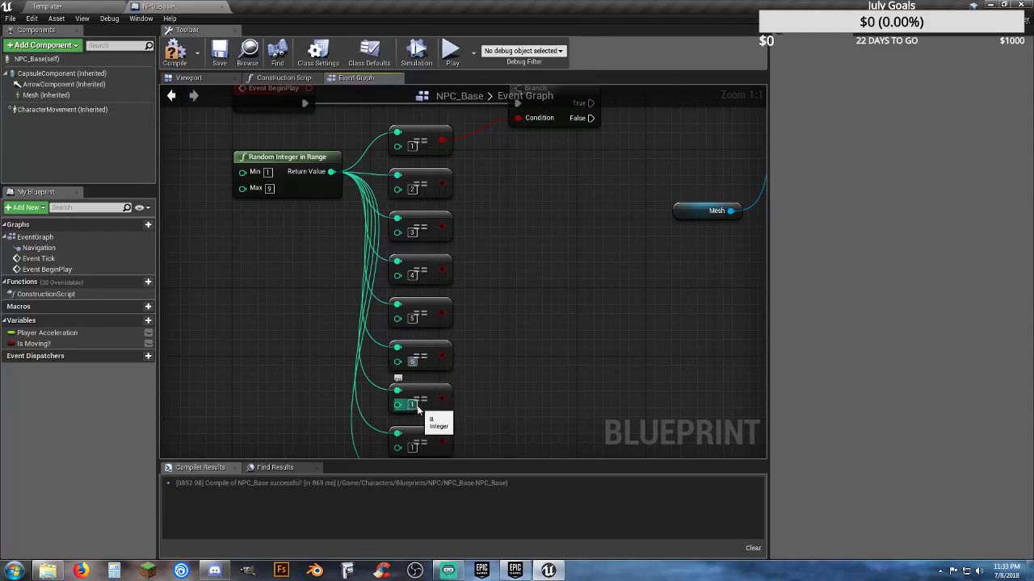
pyautogui.click(412, 404)
pyautogui.write('7')
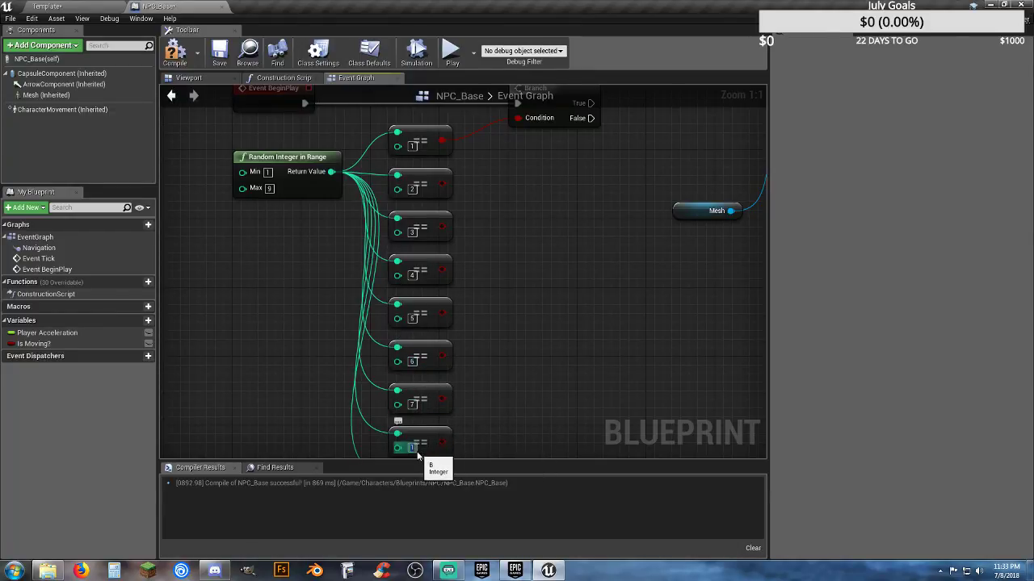
pyautogui.write('8')
pyautogui.moveTo(514, 449); pyautogui.dragTo(523, 313, button='right')
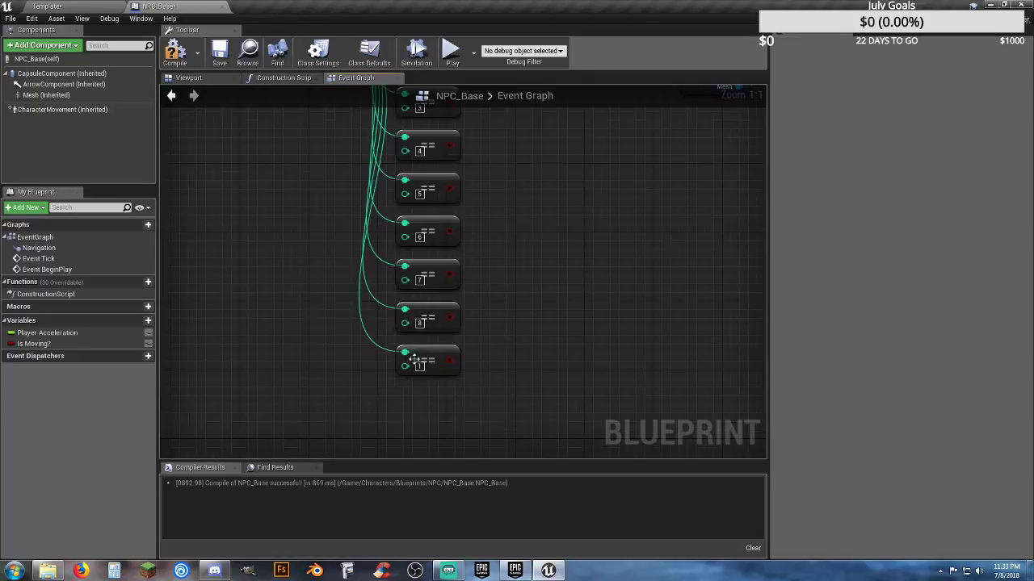
pyautogui.click(419, 366)
pyautogui.write('9')
# - Connect the Branch's True output to Set Skeletal Mesh, align the two nodes, and place the Mesh variable beneath the Branch
pyautogui.moveTo(544, 228); pyautogui.dragTo(467, 429, button='right')
pyautogui.moveTo(413, 264); pyautogui.dragTo(432, 294, button='right')
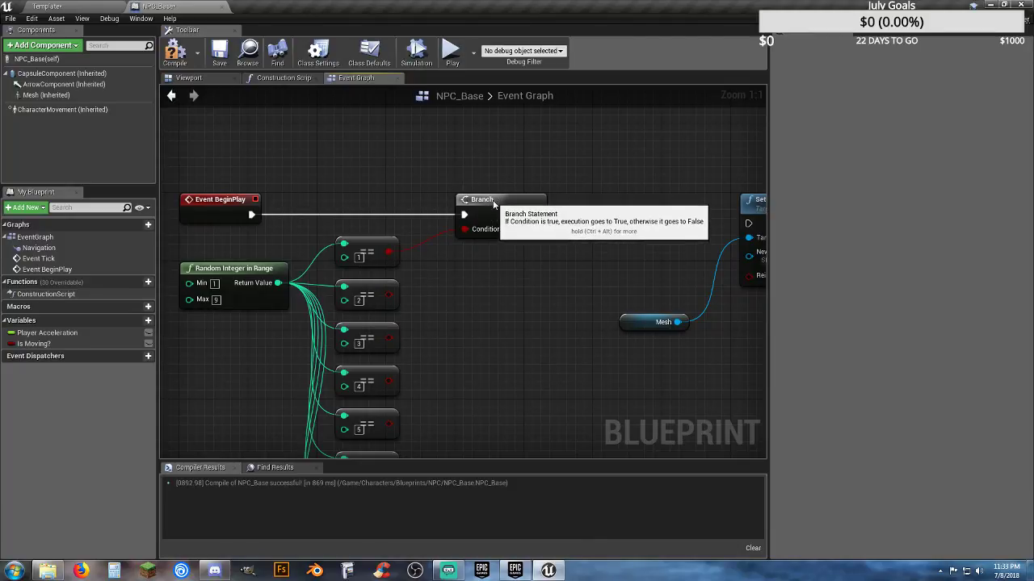
pyautogui.moveTo(496, 201); pyautogui.dragTo(478, 201)
pyautogui.moveTo(516, 310); pyautogui.dragTo(393, 291, button='right')
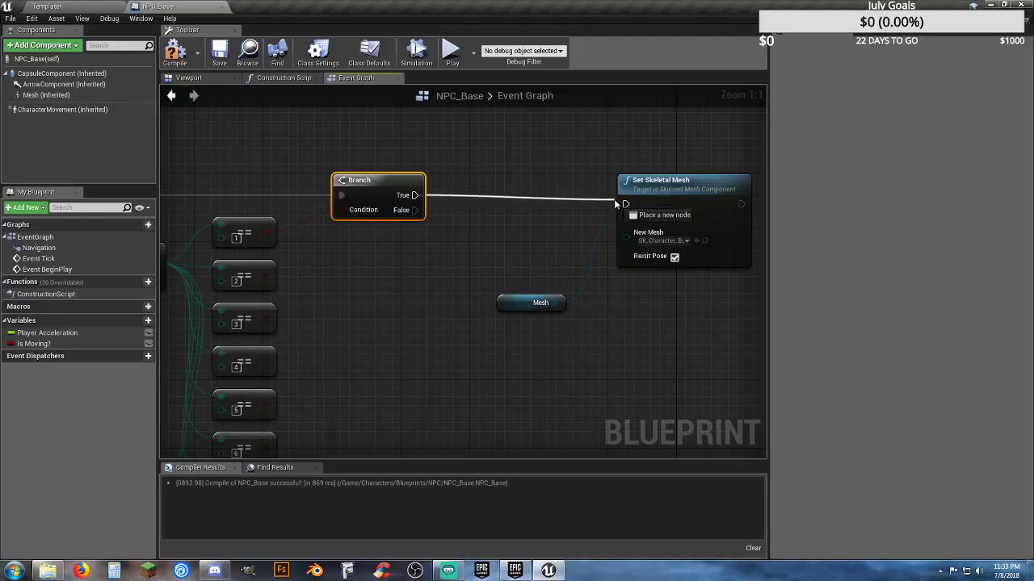
pyautogui.moveTo(625, 207); pyautogui.dragTo(580, 176)
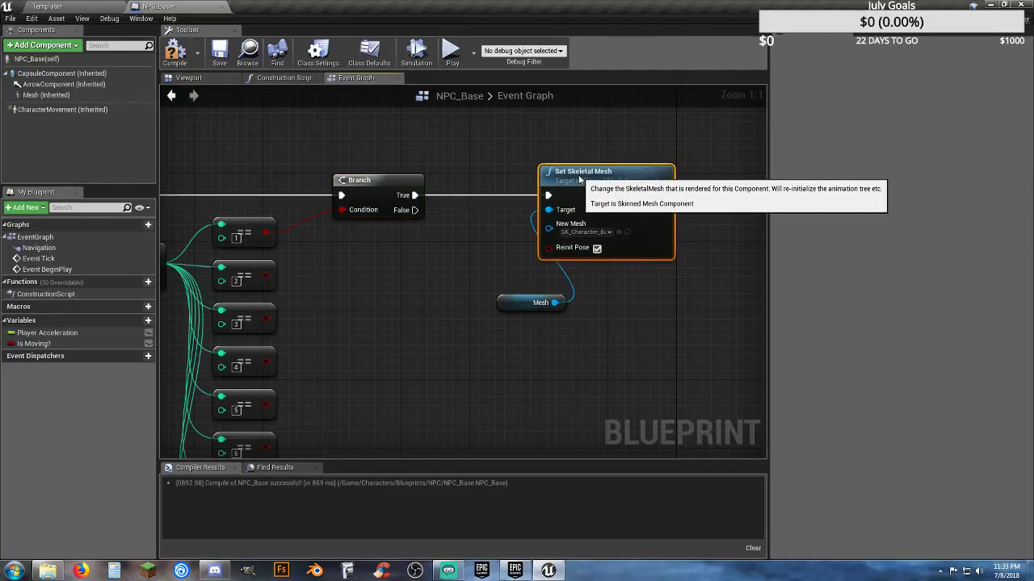
pyautogui.moveTo(516, 302); pyautogui.dragTo(341, 251)
pyautogui.click(421, 305)
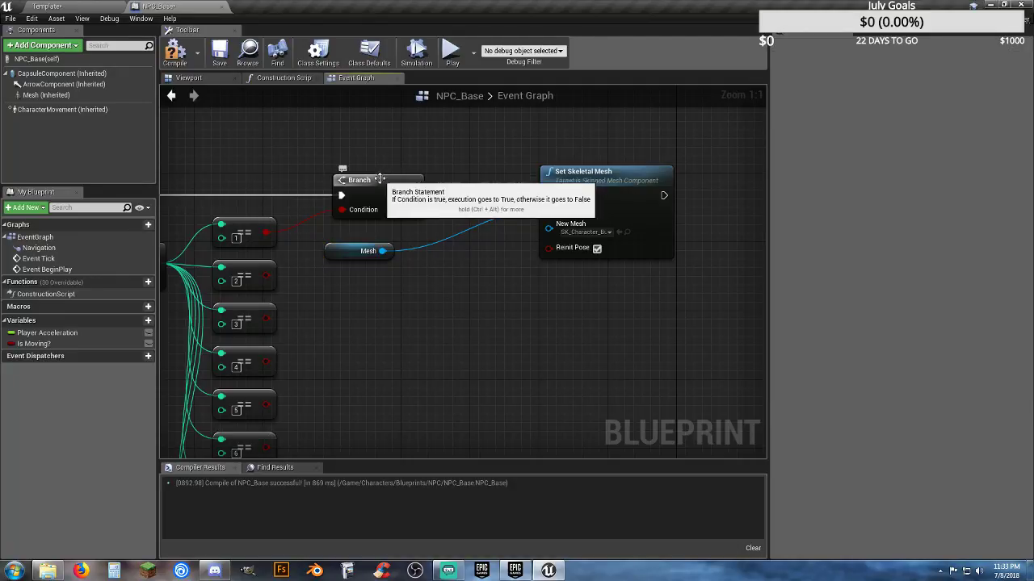
# - Add nine Branch nodes in the empty graph area below the first Branch and Set Skeletal Mesh node
pyautogui.click(458, 295)
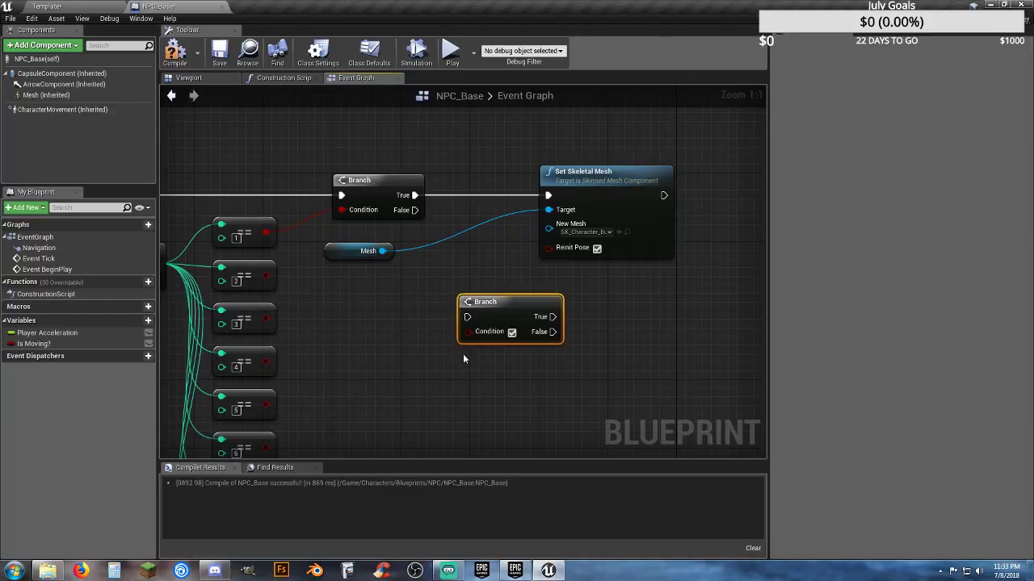
pyautogui.click(462, 397)
pyautogui.moveTo(387, 399); pyautogui.dragTo(372, 215, button='right')
pyautogui.click(615, 260)
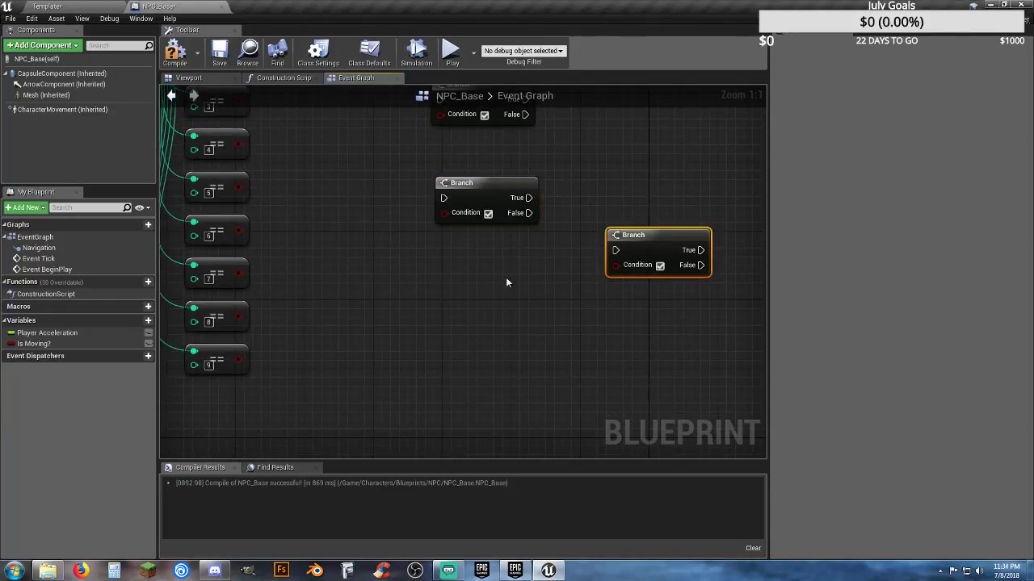
pyautogui.click(506, 283)
pyautogui.click(421, 318)
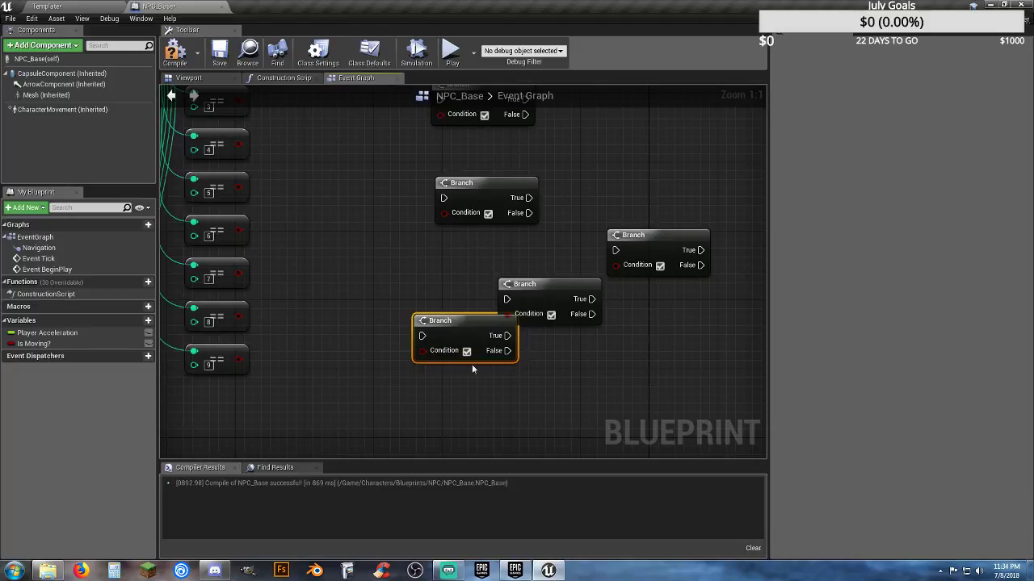
pyautogui.click(648, 326)
pyautogui.click(472, 268)
pyautogui.click(363, 302)
pyautogui.click(361, 391)
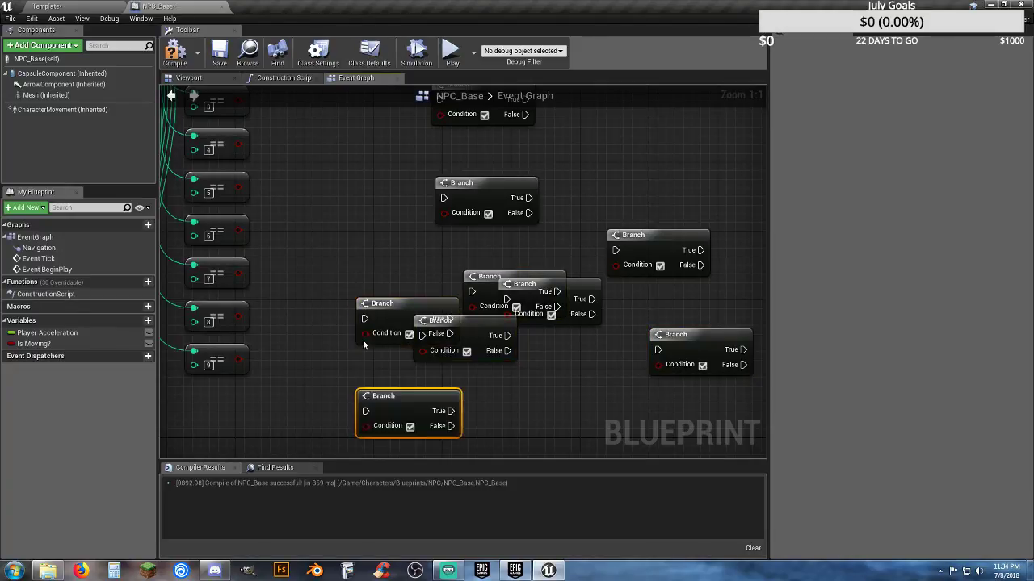
# - Connect the first Branch's False output to the topmost new Branch and line that Branch up directly beneath Set Skeletal Mesh, moved nearer the first Branch
pyautogui.moveTo(344, 178); pyautogui.dragTo(359, 402, button='right')
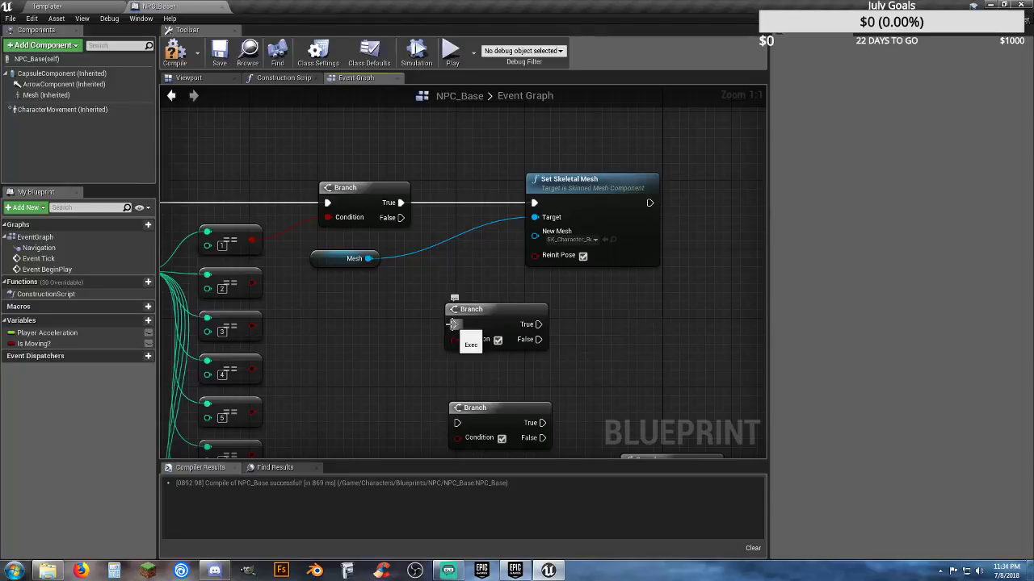
pyautogui.moveTo(454, 323); pyautogui.dragTo(399, 220)
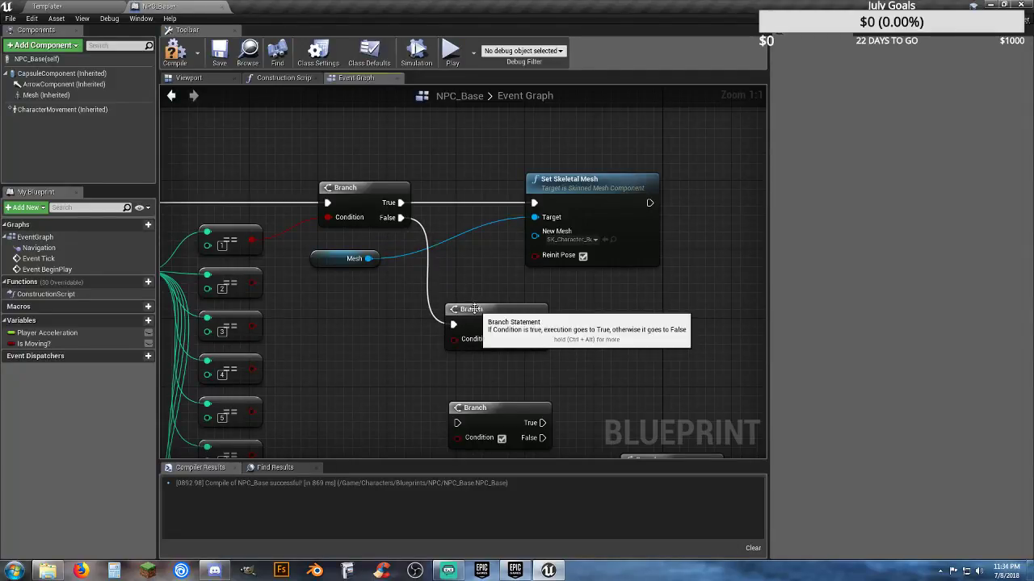
pyautogui.moveTo(476, 304); pyautogui.dragTo(488, 295)
pyautogui.moveTo(578, 186); pyautogui.dragTo(509, 185)
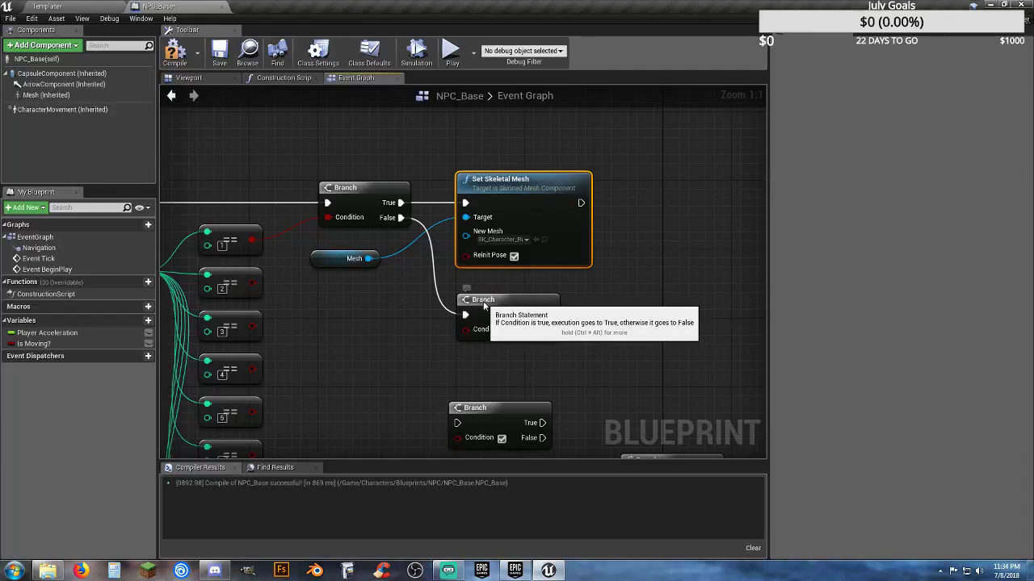
pyautogui.moveTo(485, 304)
pyautogui.mouseDown()
pyautogui.moveTo(511, 294)
pyautogui.moveTo(474, 299)
pyautogui.moveTo(484, 283)
pyautogui.mouseUp()
# - Wire the output of the Equal node that compares with 2 into the second Branch's Condition
pyautogui.moveTo(479, 317); pyautogui.dragTo(476, 257, button='right')
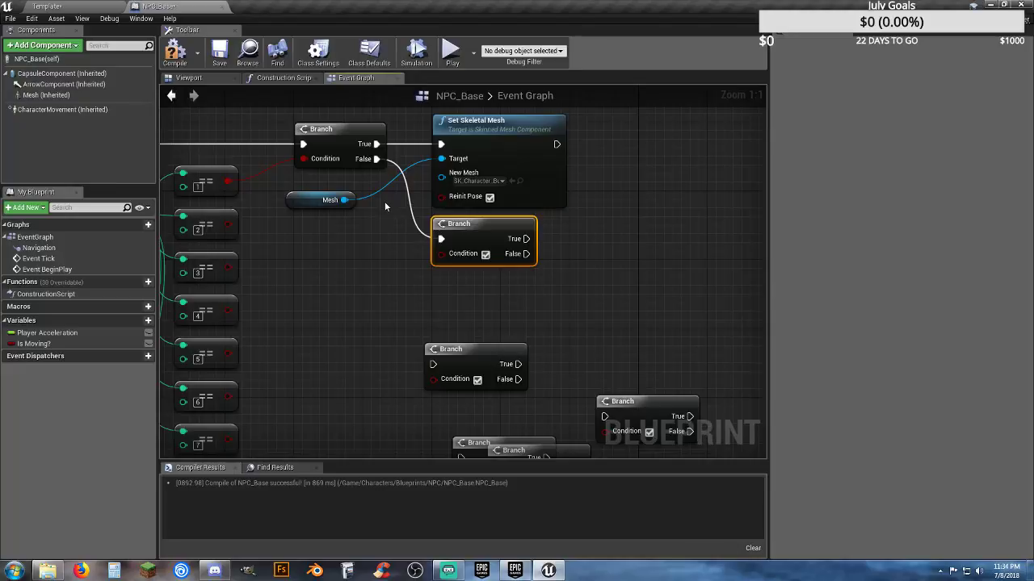
pyautogui.moveTo(434, 309); pyautogui.dragTo(478, 291, button='right')
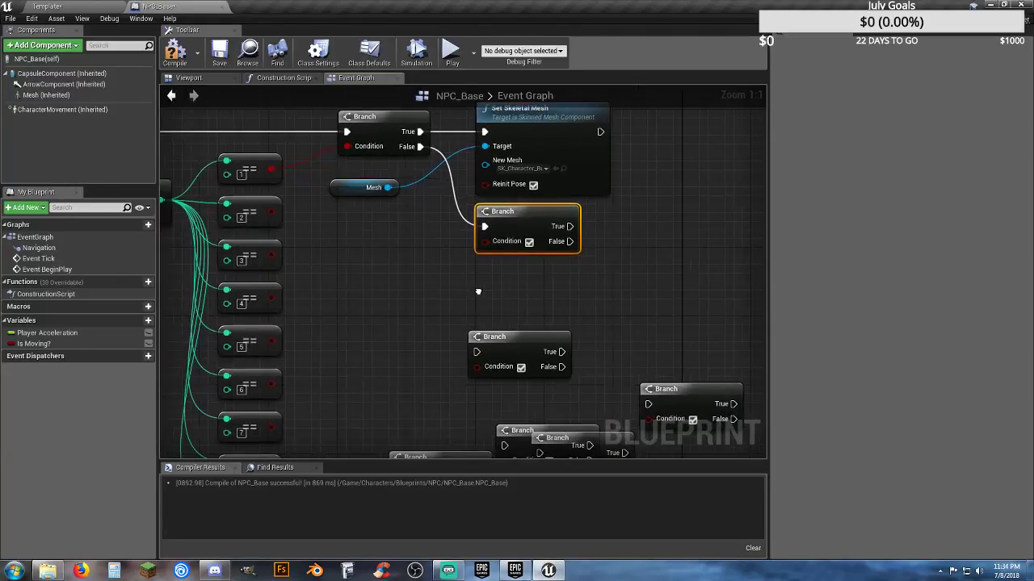
pyautogui.moveTo(272, 213); pyautogui.dragTo(300, 213)
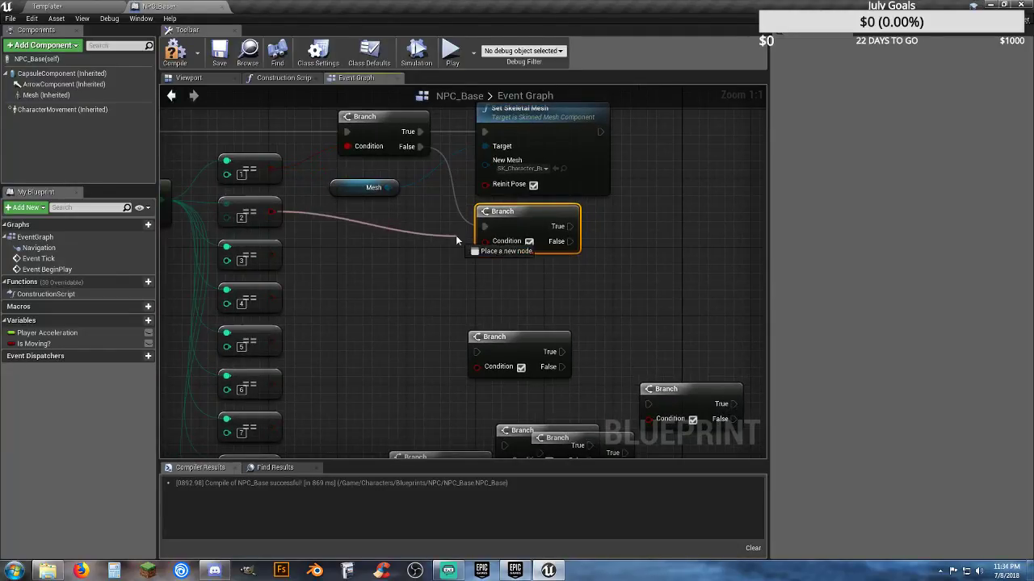
pyautogui.moveTo(484, 244); pyautogui.dragTo(485, 244)
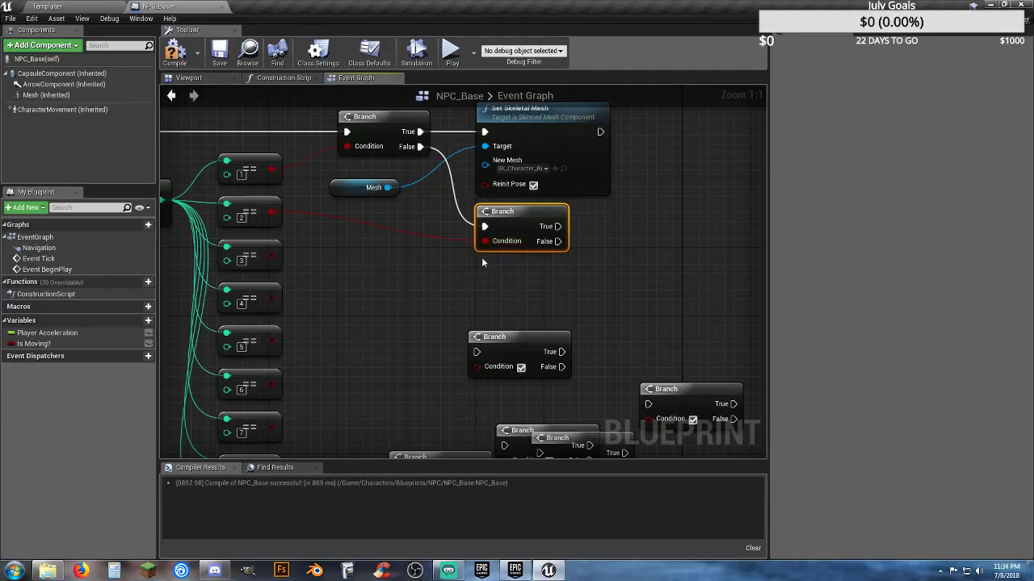
# - Attach a copy of Set Skeletal Mesh to the second Branch's True output, with SK_Character_BusinessMan_Suit as its New Mesh
pyautogui.moveTo(481, 257); pyautogui.dragTo(432, 280, button='right')
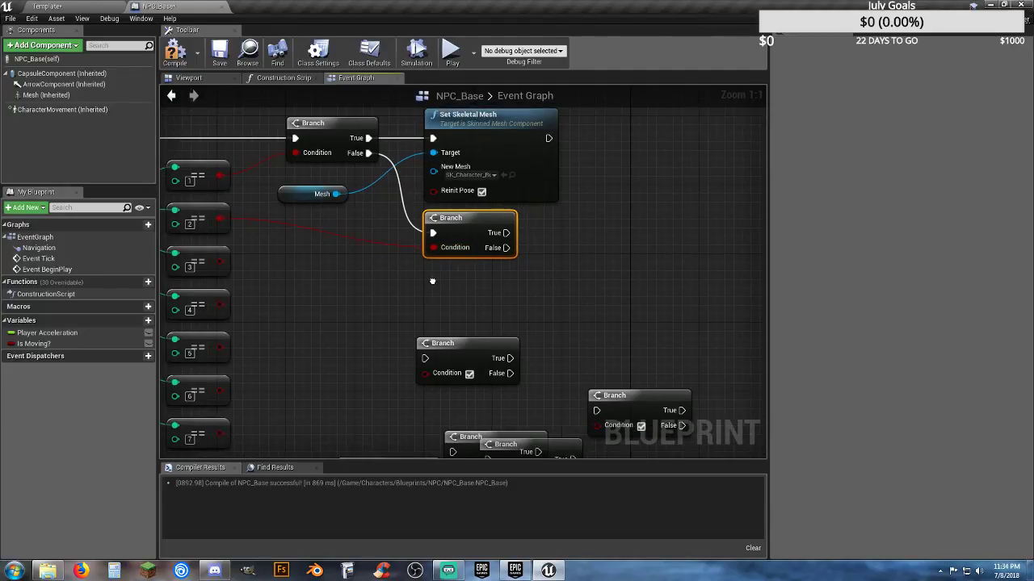
pyautogui.click(526, 121)
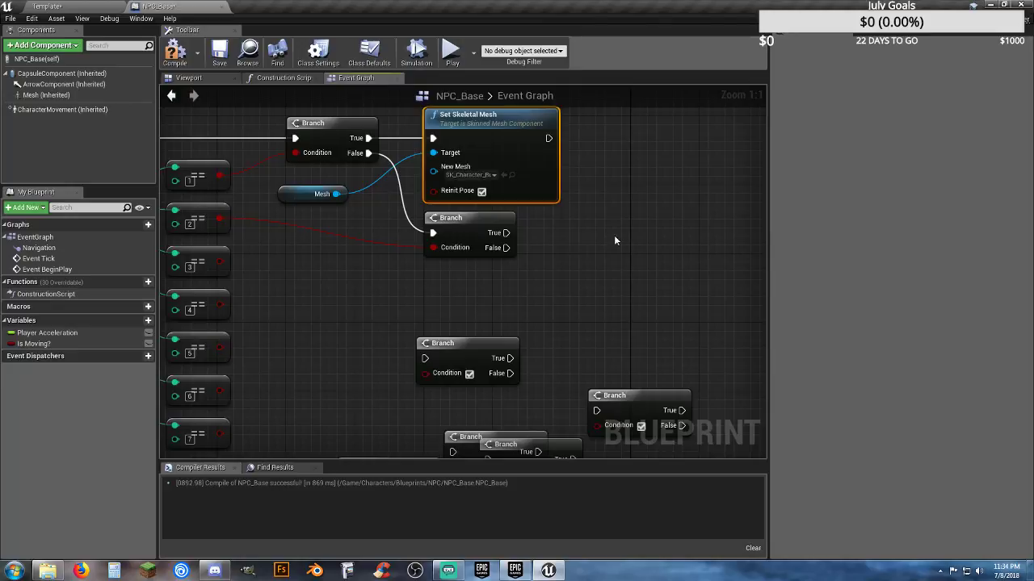
pyautogui.hotkey('ctrl', 'v')
pyautogui.moveTo(620, 260); pyautogui.dragTo(569, 254)
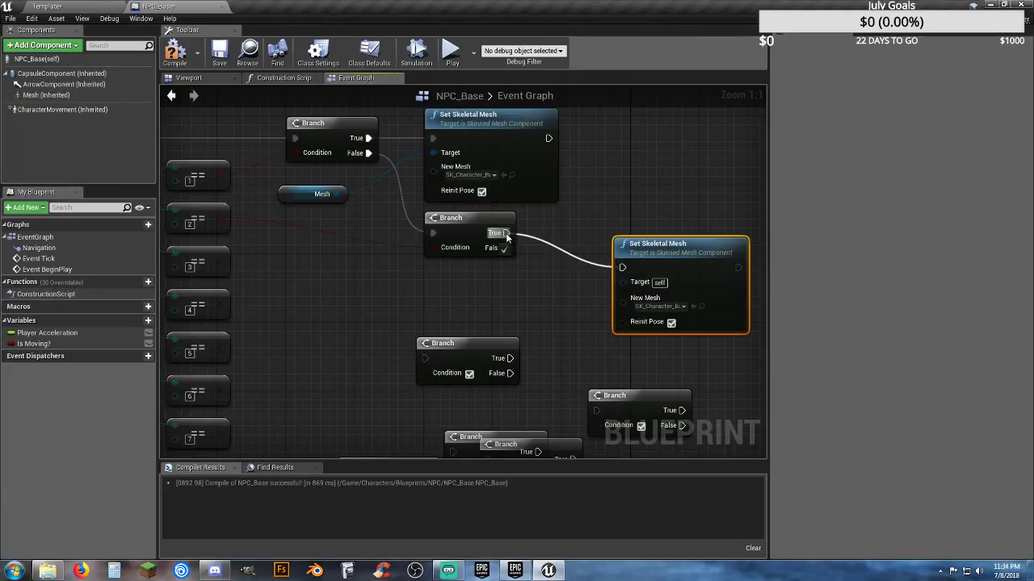
pyautogui.moveTo(506, 235); pyautogui.dragTo(507, 234)
pyautogui.moveTo(658, 251); pyautogui.dragTo(625, 218)
pyautogui.click(646, 273)
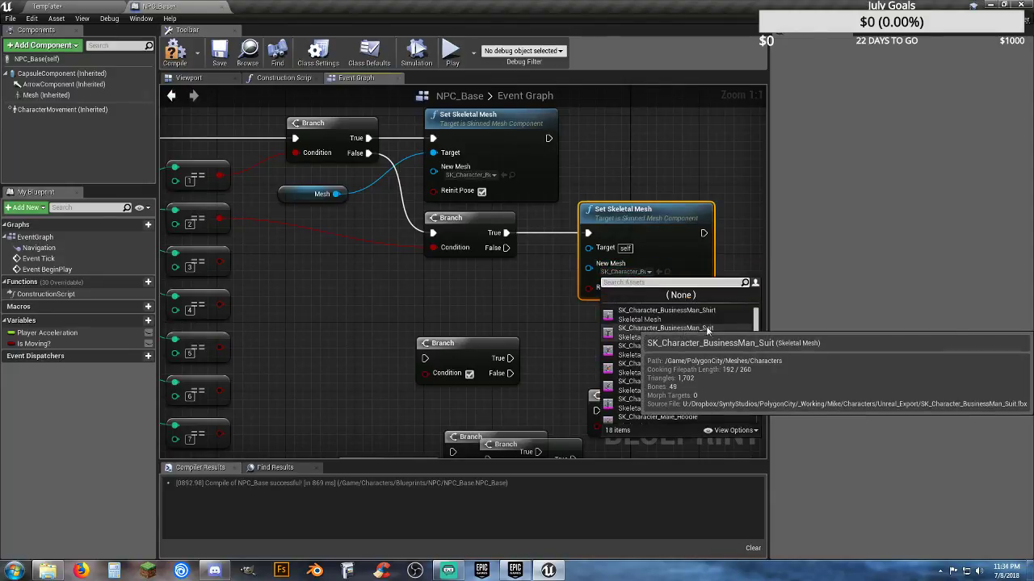
pyautogui.click(696, 332)
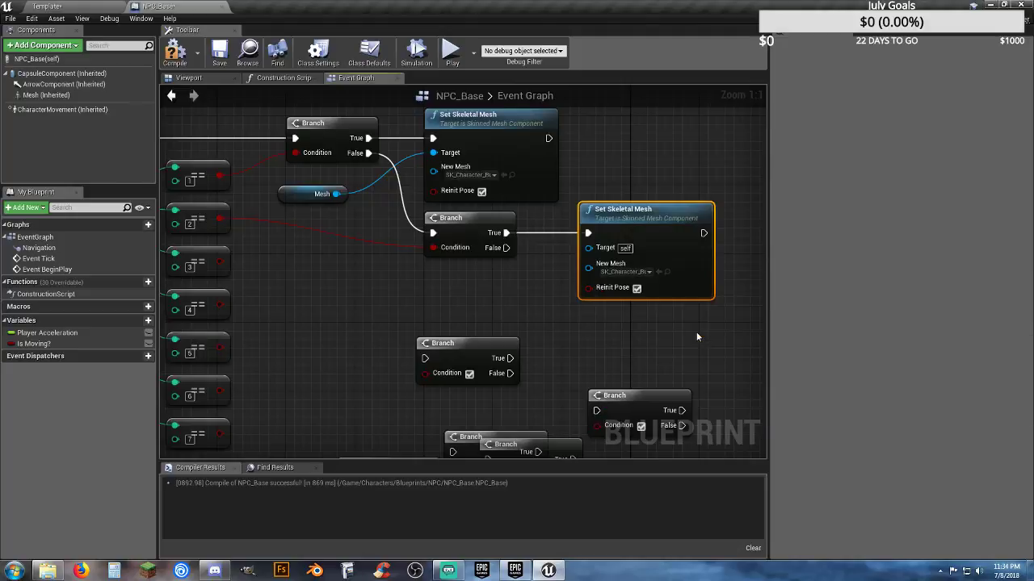
# - Wire the Equal 3 result into a third Branch's Condition and, with it placed under the second Set Skeletal Mesh, connect the second Branch's False output to it
pyautogui.moveTo(619, 331); pyautogui.dragTo(641, 277, button='right')
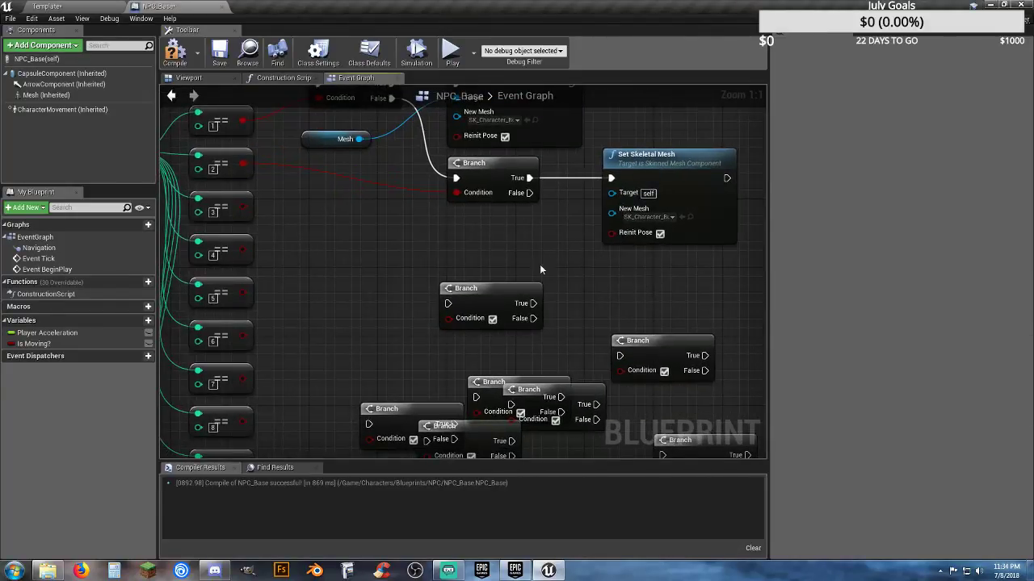
pyautogui.moveTo(242, 207); pyautogui.dragTo(396, 290)
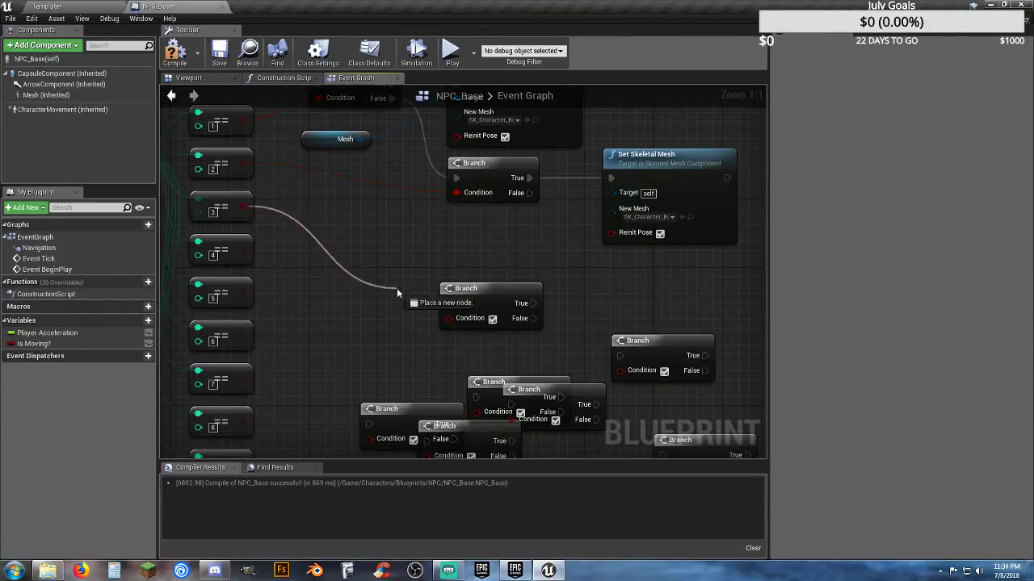
pyautogui.moveTo(447, 318); pyautogui.dragTo(448, 318)
pyautogui.moveTo(480, 293); pyautogui.dragTo(374, 299, button='right')
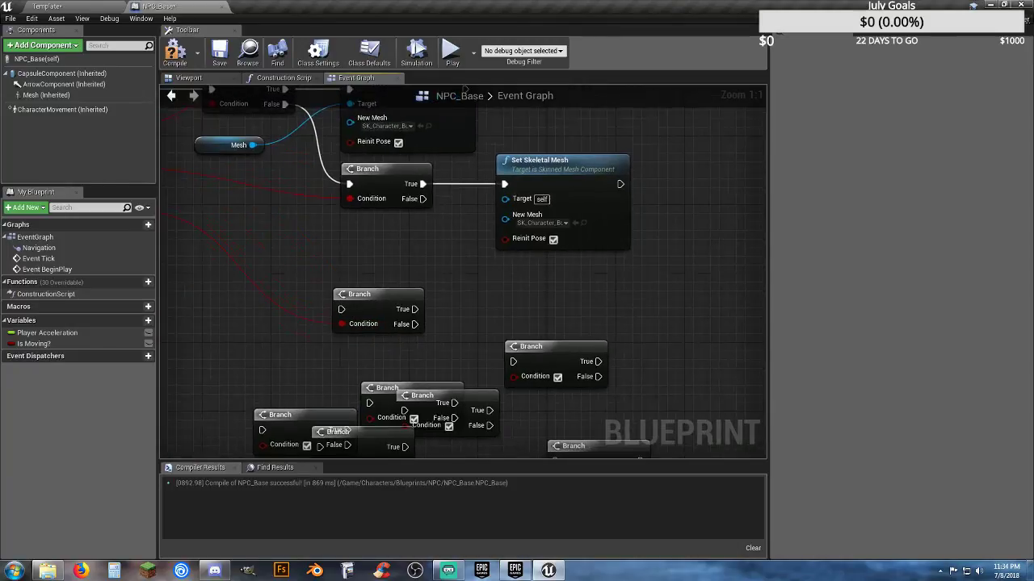
pyautogui.moveTo(374, 299); pyautogui.dragTo(535, 276)
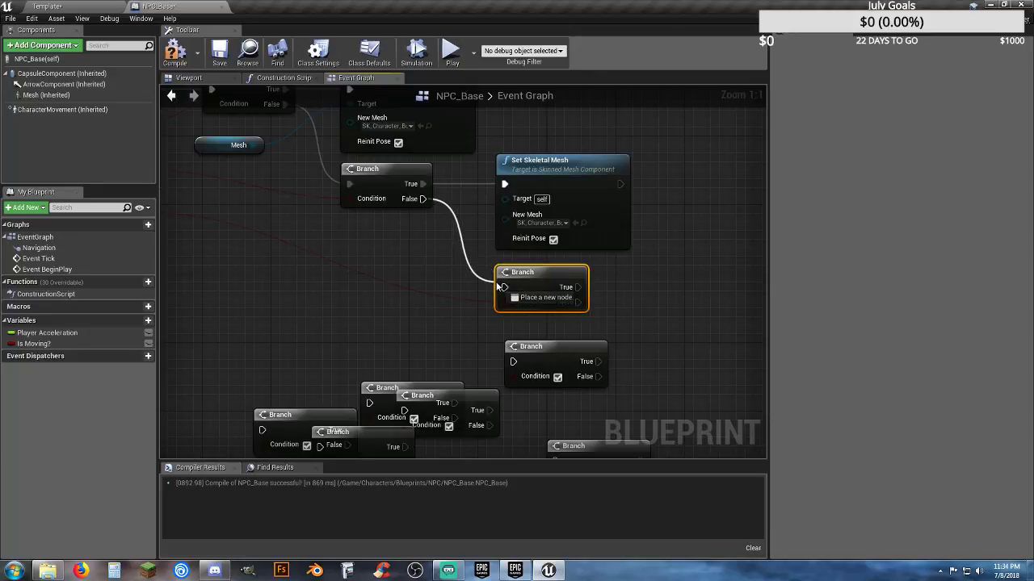
pyautogui.moveTo(505, 289); pyautogui.dragTo(505, 288)
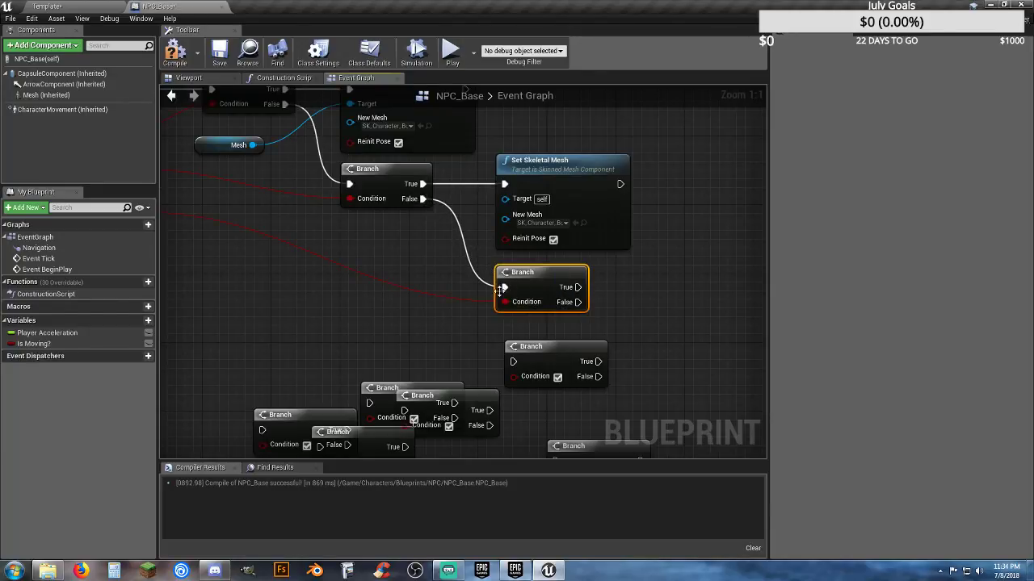
# - Connect the Mesh variable to the Target of the second Set Skeletal Mesh node
pyautogui.moveTo(412, 306); pyautogui.dragTo(489, 308, button='right')
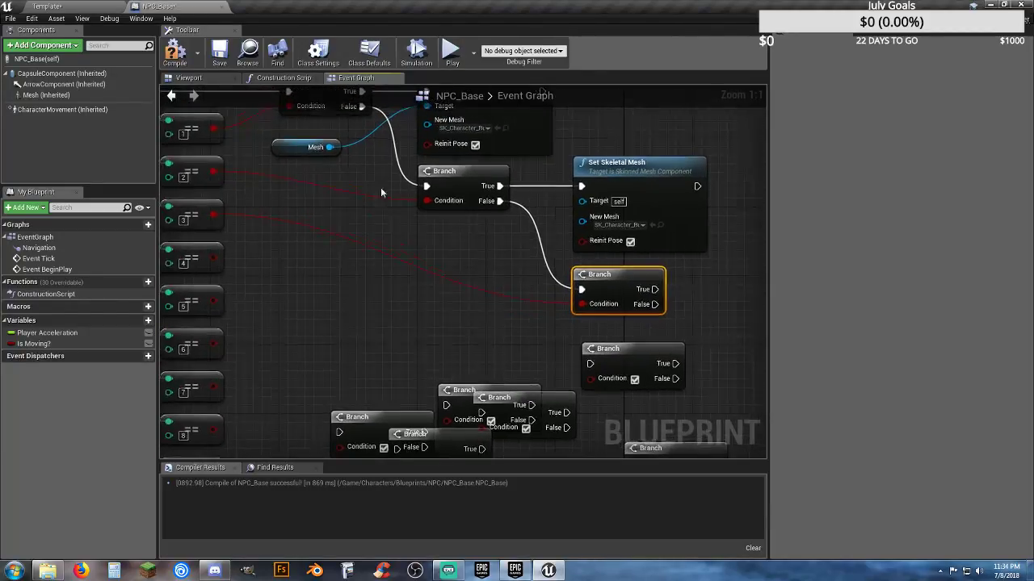
pyautogui.moveTo(331, 149); pyautogui.dragTo(332, 153)
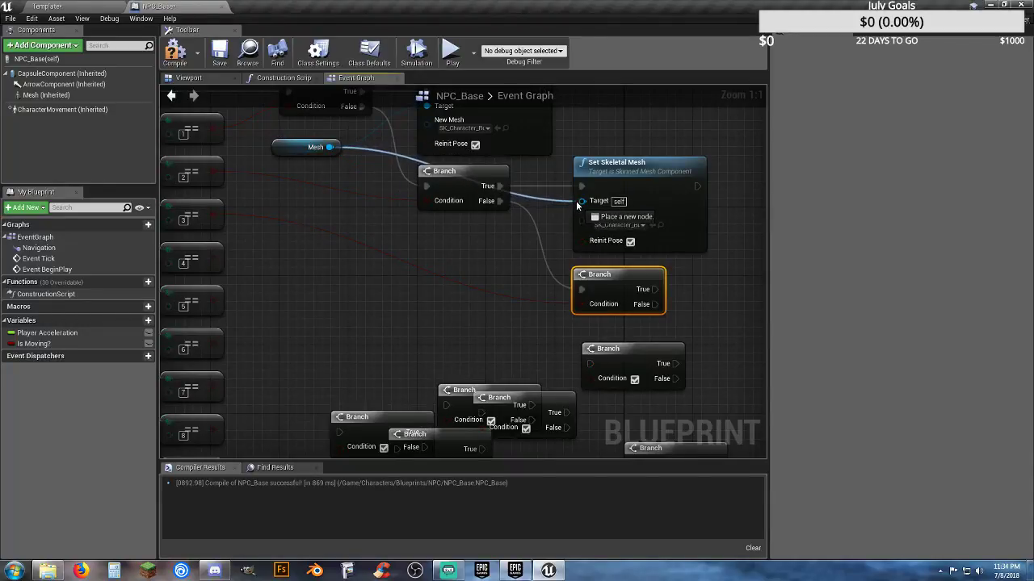
pyautogui.moveTo(579, 207); pyautogui.dragTo(583, 202)
# - Delete the seven unconnected Branch nodes scattered below the third Branch
pyautogui.moveTo(454, 272); pyautogui.dragTo(457, 257, button='right')
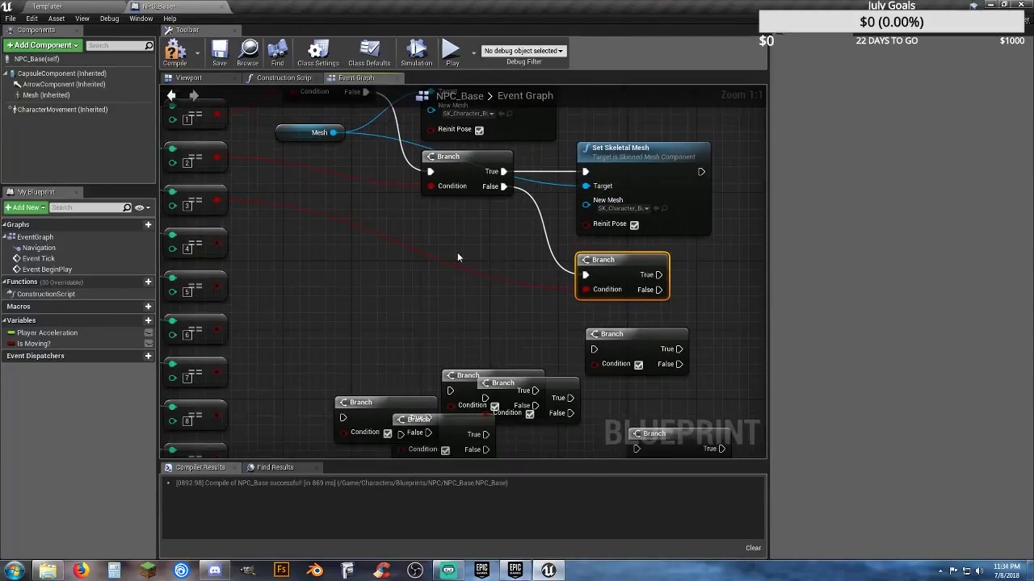
pyautogui.moveTo(431, 298); pyautogui.dragTo(400, 225, button='right')
pyautogui.moveTo(489, 250); pyautogui.dragTo(435, 137, button='right')
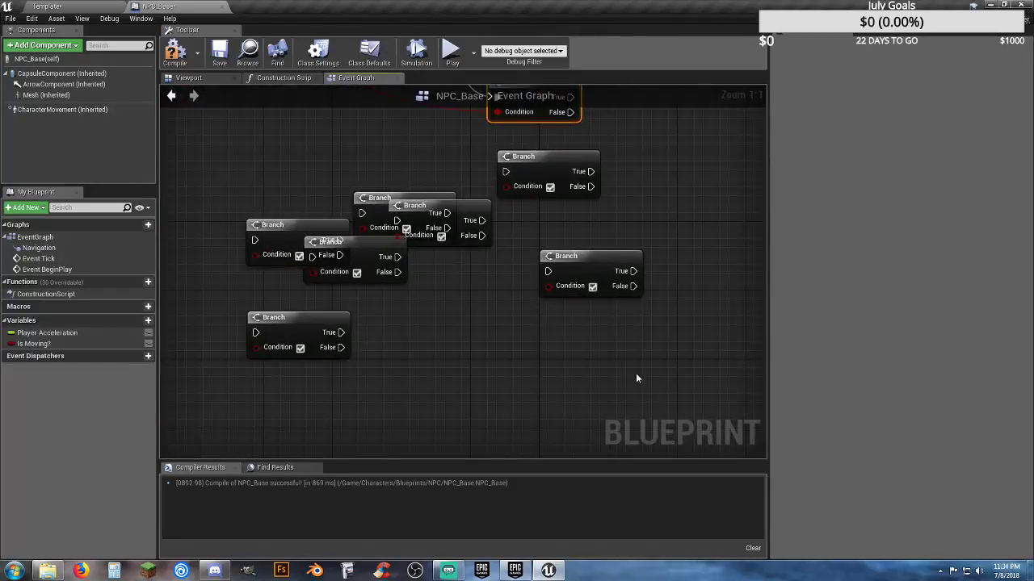
pyautogui.moveTo(635, 378); pyautogui.dragTo(242, 159)
pyautogui.press('Delete')
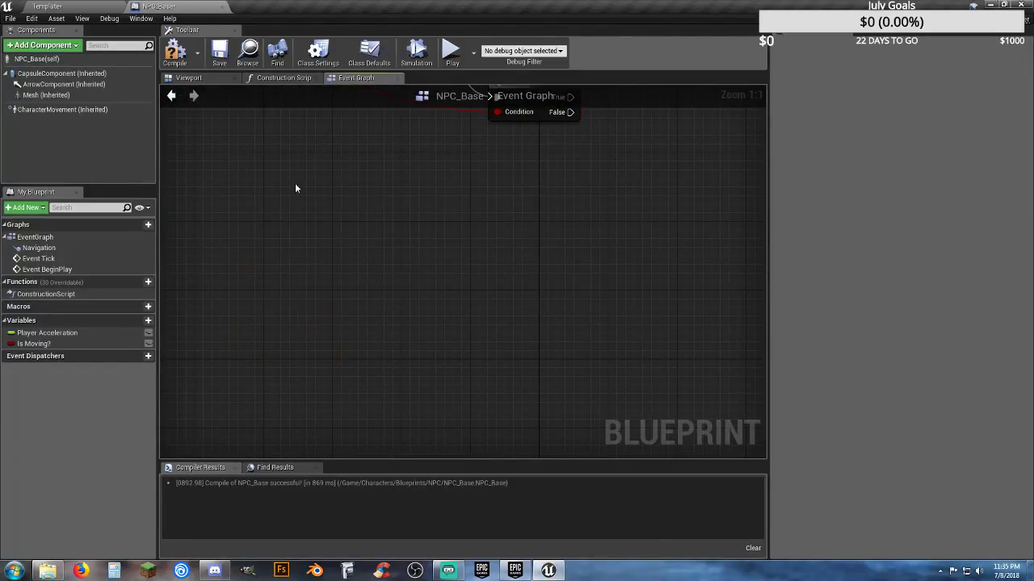
# - Paste a copy of the second Set Skeletal Mesh node beside the third Branch and connect it to that Branch's True output
pyautogui.moveTo(304, 172); pyautogui.dragTo(315, 382, button='right')
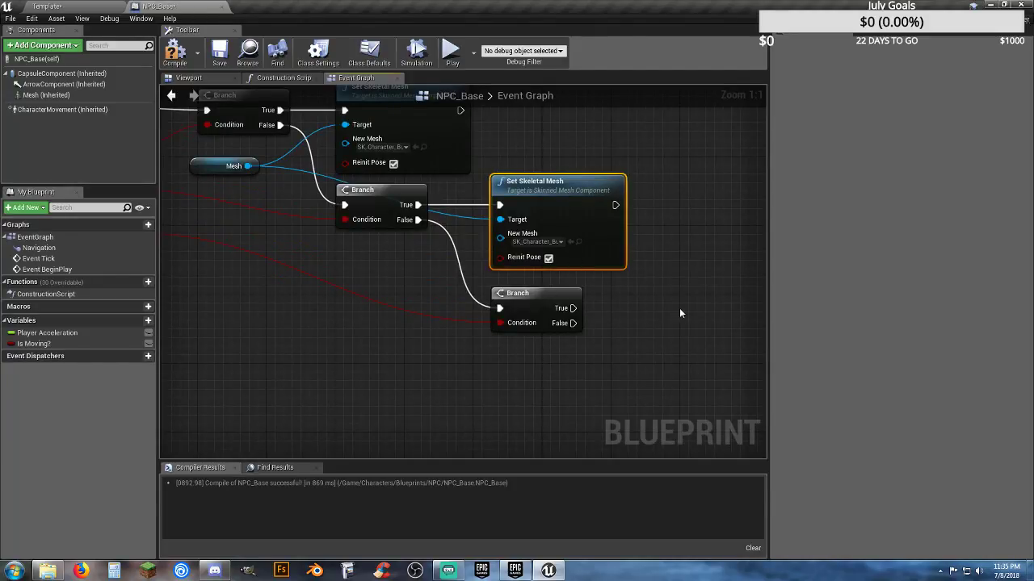
pyautogui.hotkey('ctrl', 'v')
pyautogui.moveTo(690, 340); pyautogui.dragTo(573, 308)
pyautogui.moveTo(694, 321); pyautogui.dragTo(650, 286)
# - Duplicate the third Branch together with its Set Skeletal Mesh node and place the copied pair diagonally beneath the original
pyautogui.moveTo(608, 381); pyautogui.dragTo(426, 359, button='right')
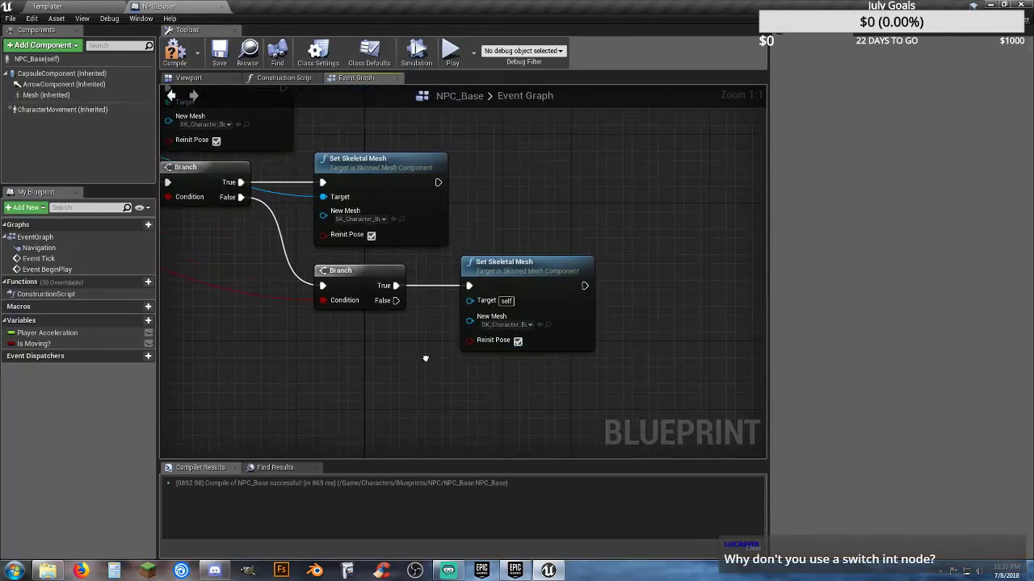
pyautogui.moveTo(527, 374); pyautogui.dragTo(347, 274)
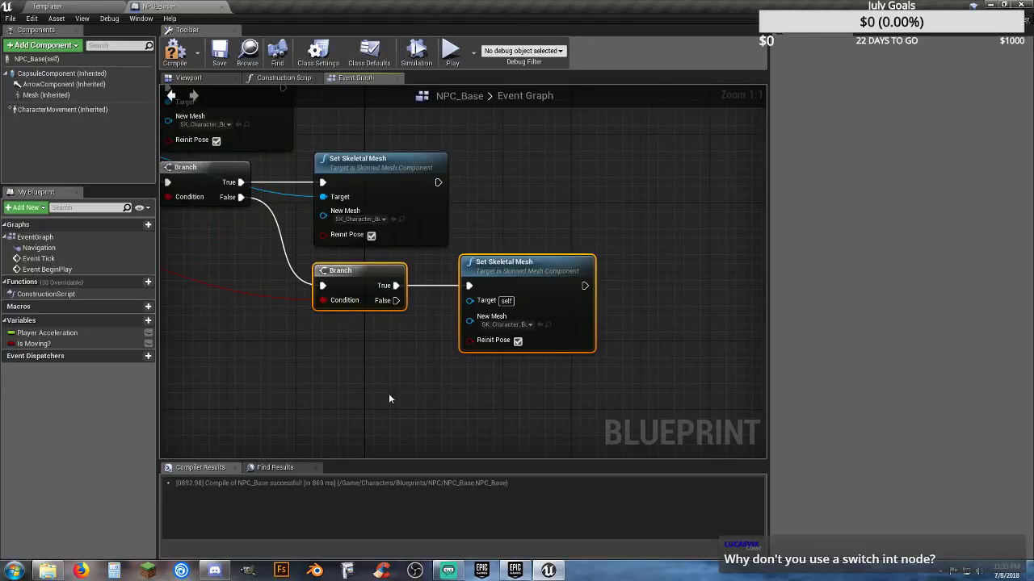
pyautogui.scroll(-3, 391, 404)
pyautogui.moveTo(388, 404); pyautogui.dragTo(343, 304, button='right')
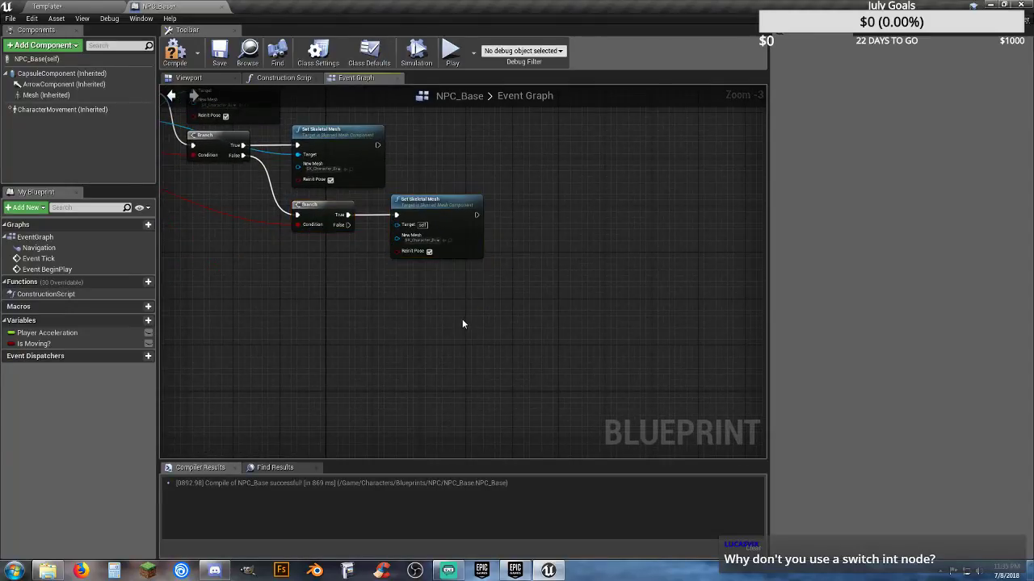
pyautogui.hotkey('ctrl', 'v')
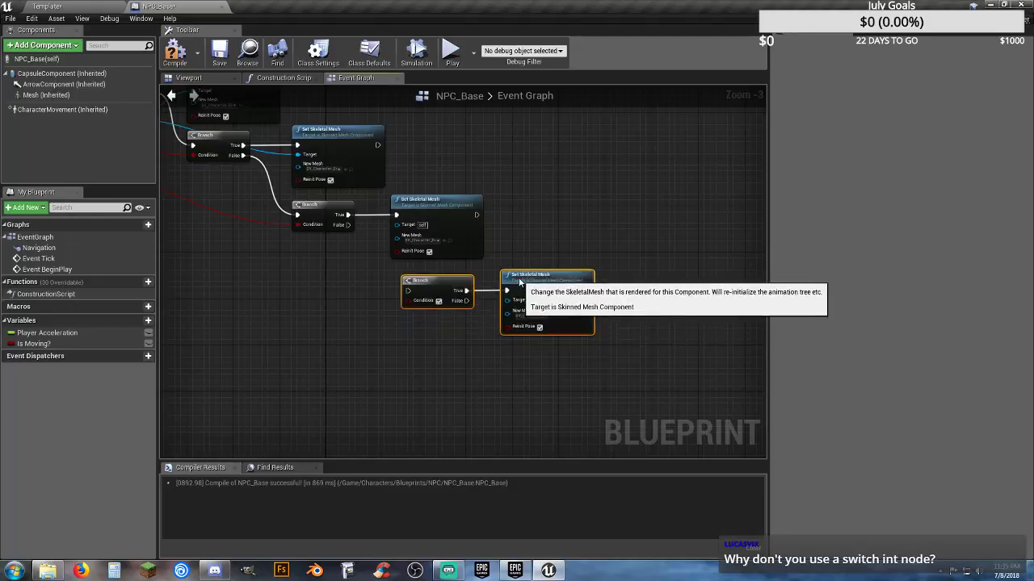
pyautogui.moveTo(520, 281); pyautogui.dragTo(508, 276)
# - Paste two more copies of the Branch and Set Skeletal Mesh pair, each stepped diagonally below the previous pair
pyautogui.click(368, 360)
pyautogui.moveTo(322, 318); pyautogui.dragTo(426, 404, button='right')
pyautogui.moveTo(595, 352); pyautogui.dragTo(490, 345, button='right')
pyautogui.hotkey('ctrl', 'v')
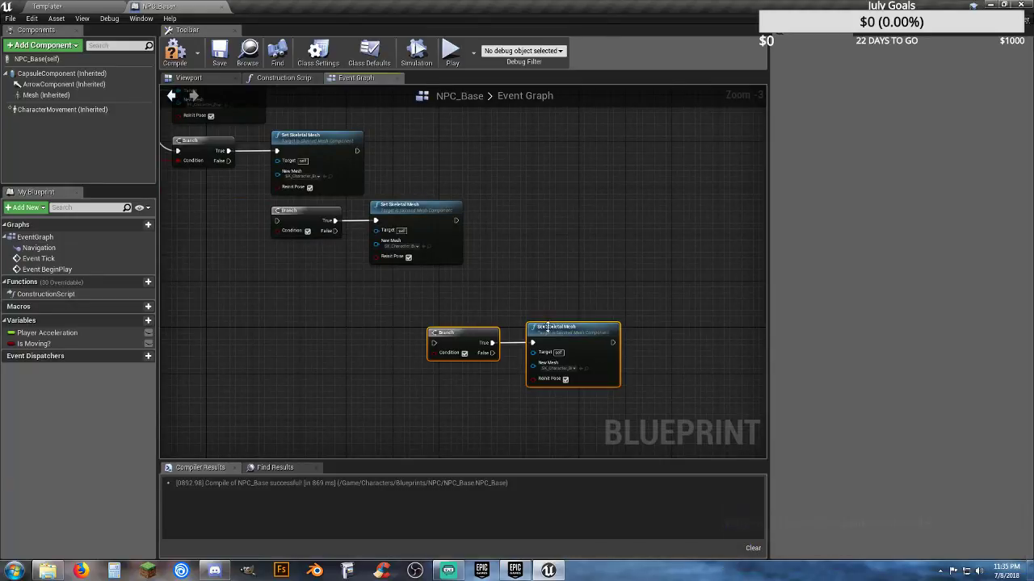
pyautogui.moveTo(552, 327); pyautogui.dragTo(495, 288)
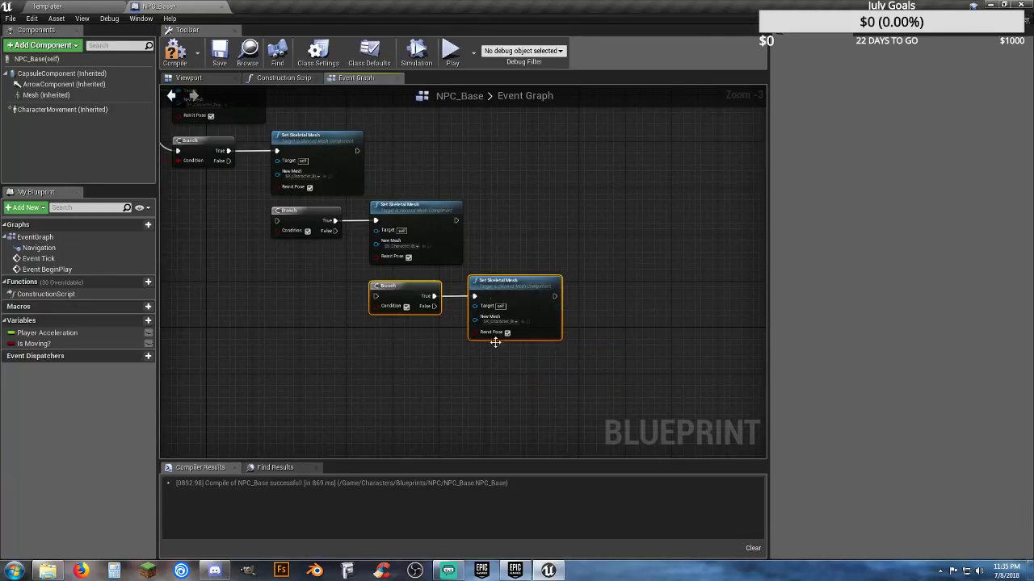
pyautogui.moveTo(494, 342); pyautogui.dragTo(433, 318, button='right')
pyautogui.hotkey('ctrl', 'v')
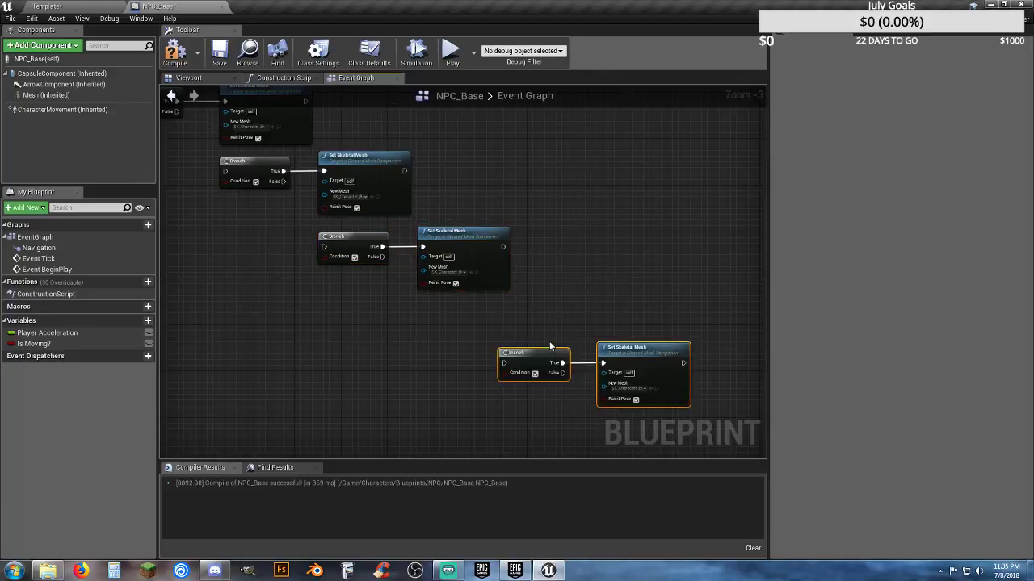
pyautogui.moveTo(618, 350); pyautogui.dragTo(537, 304)
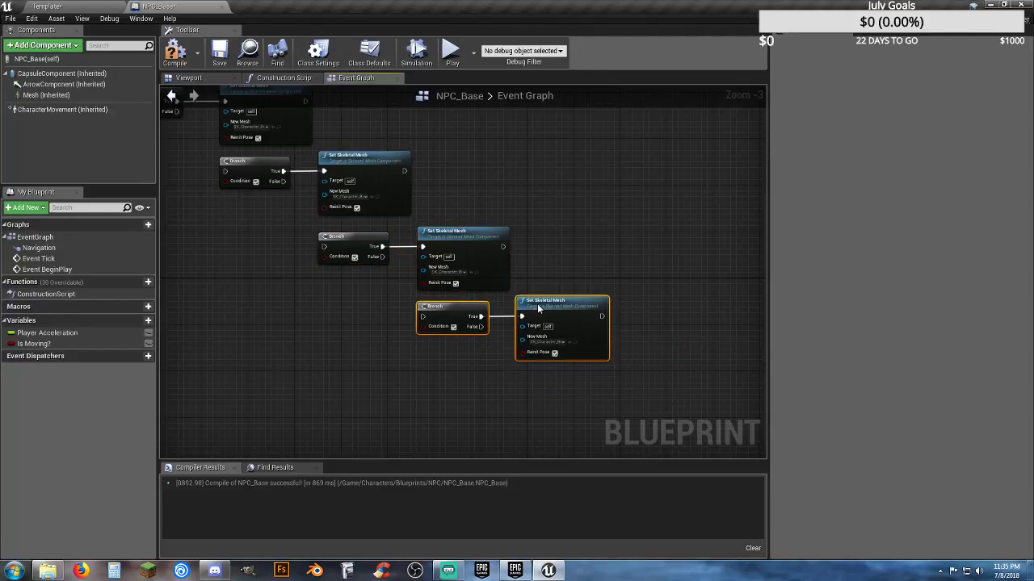
# - Paste three more copies of the Branch and Set Skeletal Mesh pair, continuing the diagonal staircase to a ninth pair
pyautogui.moveTo(506, 399); pyautogui.dragTo(439, 321, button='right')
pyautogui.hotkey('ctrl', 'v')
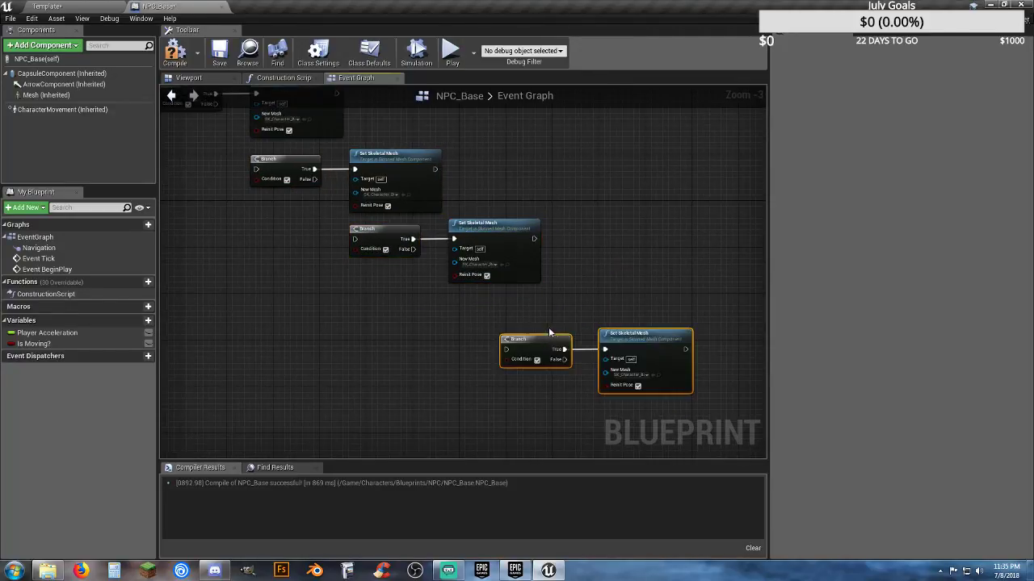
pyautogui.moveTo(616, 341); pyautogui.dragTo(557, 311)
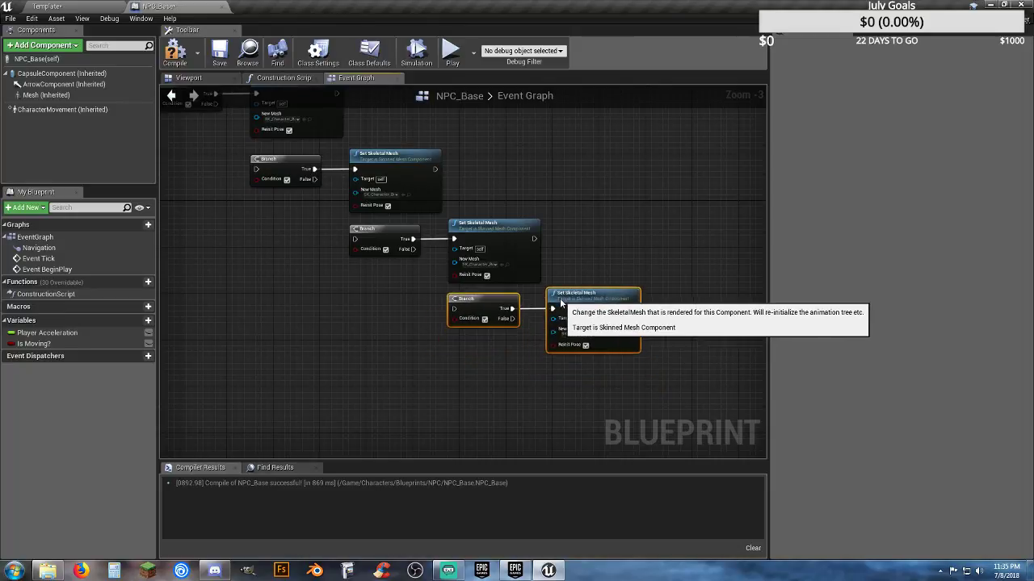
pyautogui.hotkey('ctrl', 'z')
pyautogui.hotkey('ctrl', 'z')
pyautogui.hotkey('ctrl', 'v')
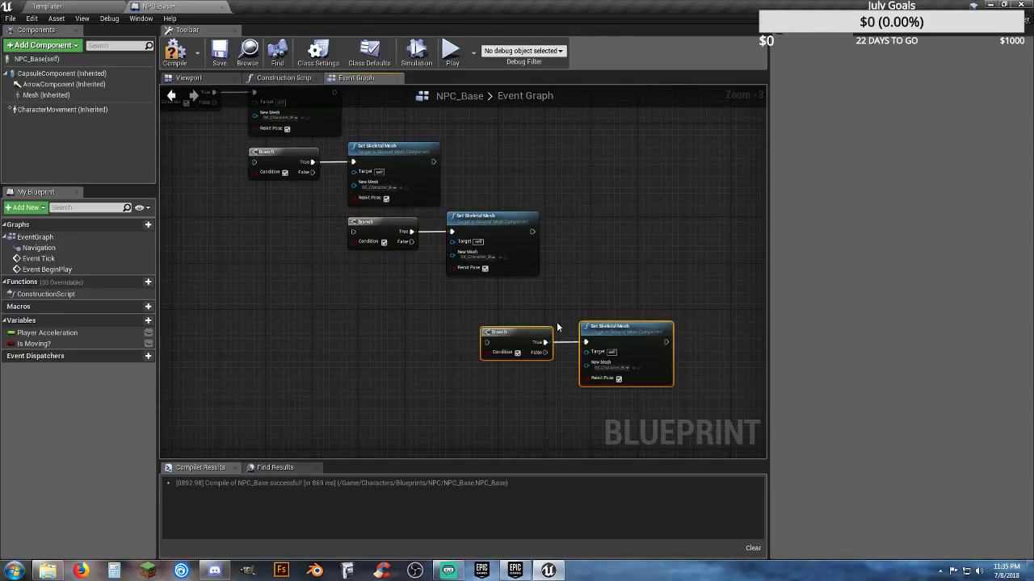
pyautogui.moveTo(575, 331); pyautogui.dragTo(560, 302)
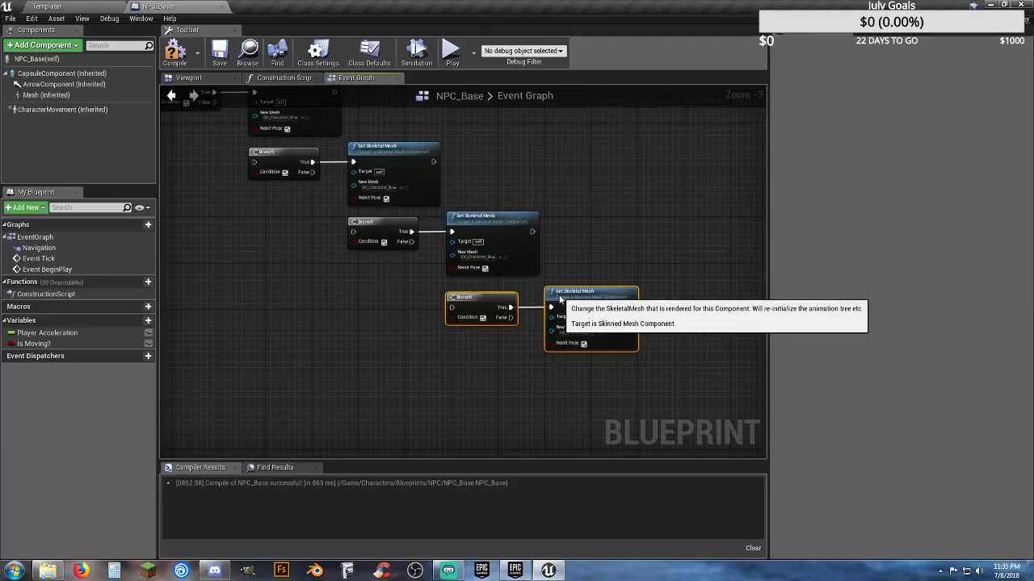
pyautogui.click(545, 385)
pyautogui.moveTo(536, 395); pyautogui.dragTo(445, 321, button='right')
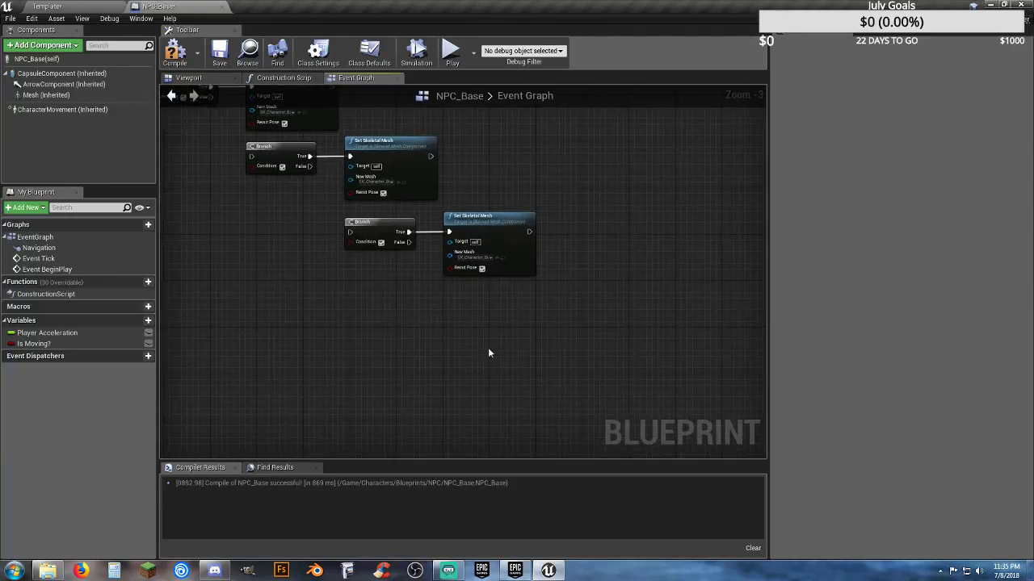
pyautogui.hotkey('ctrl', 'v')
pyautogui.moveTo(570, 320); pyautogui.dragTo(568, 291)
pyautogui.click(392, 315)
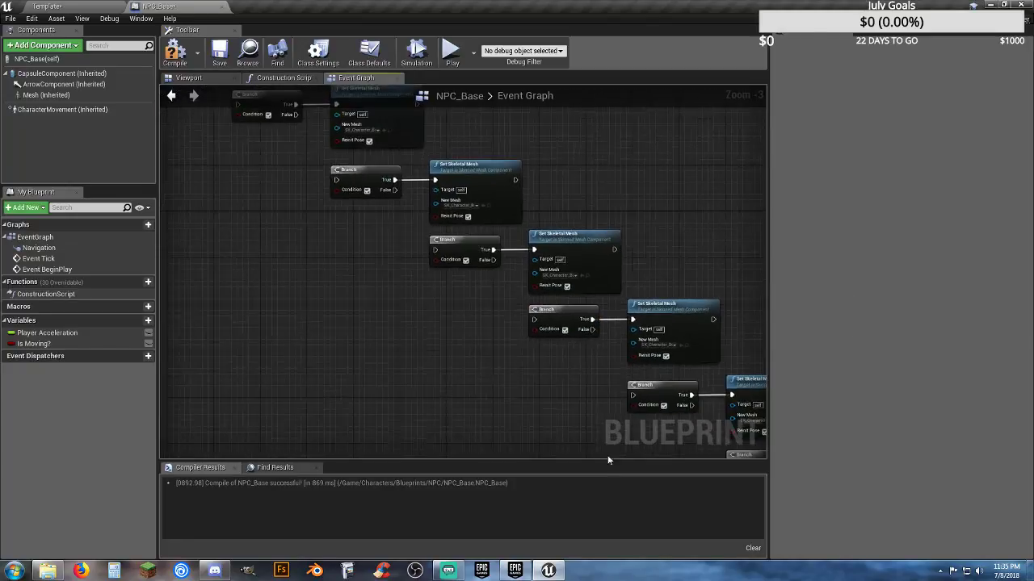
# - Connect the outputs of the == 4 and == 5 comparisons to the Conditions of the fourth and fifth Branches
pyautogui.scroll(3, 270, 247)
pyautogui.moveTo(262, 253); pyautogui.dragTo(336, 279, button='right')
pyautogui.scroll(-3, 339, 281)
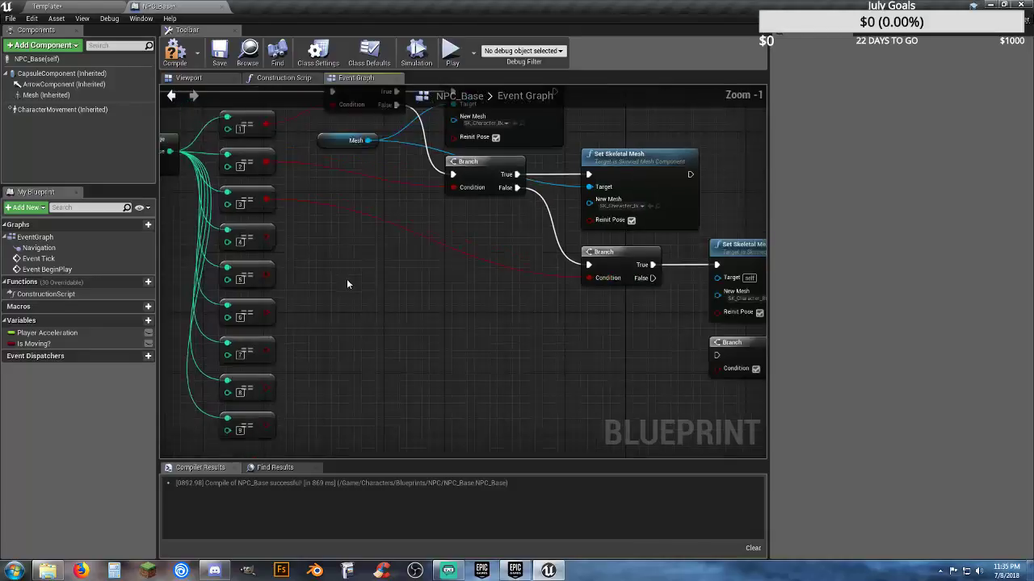
pyautogui.moveTo(397, 293); pyautogui.dragTo(351, 233, button='right')
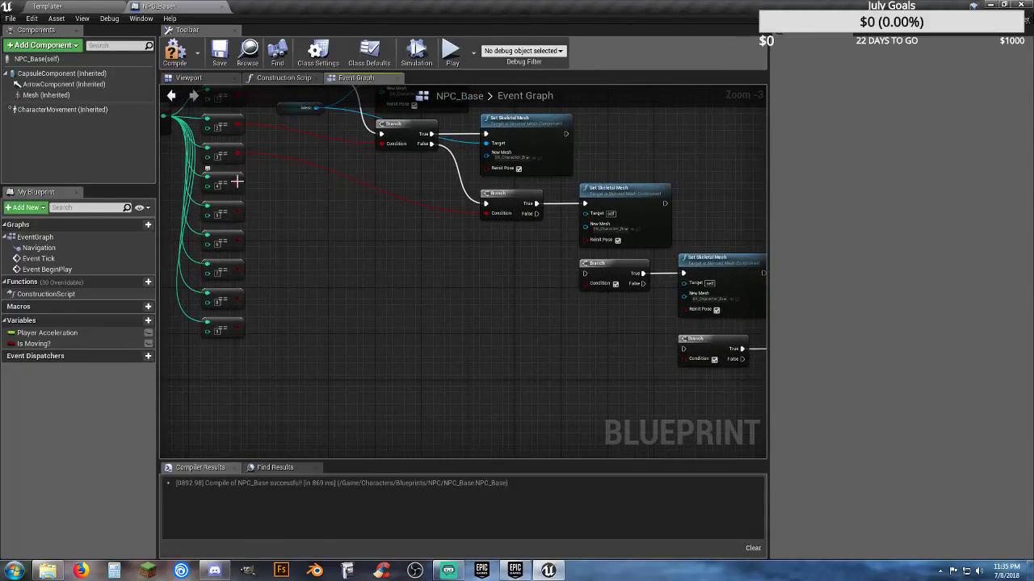
pyautogui.moveTo(237, 184); pyautogui.dragTo(254, 187)
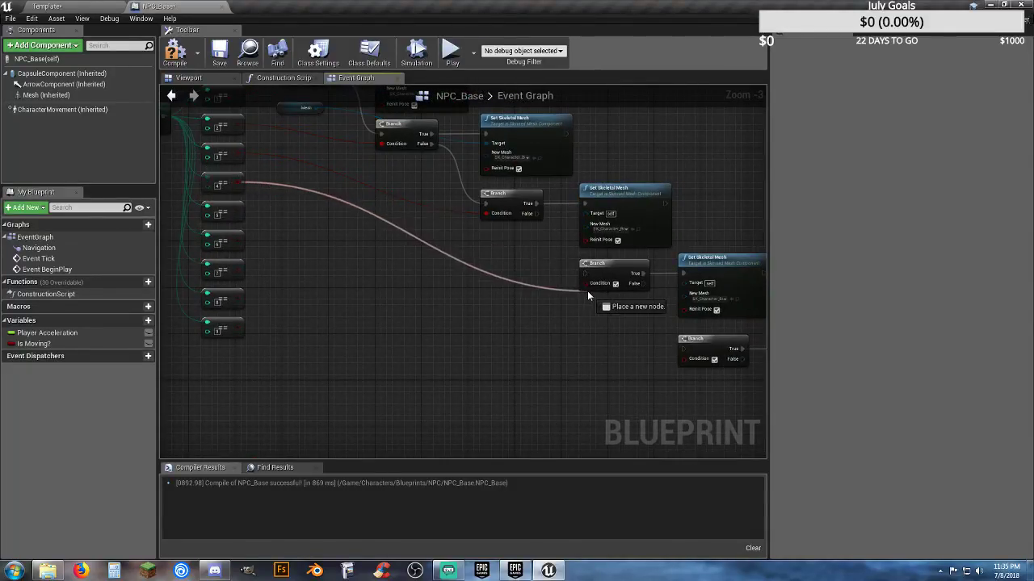
pyautogui.moveTo(587, 291); pyautogui.dragTo(586, 284)
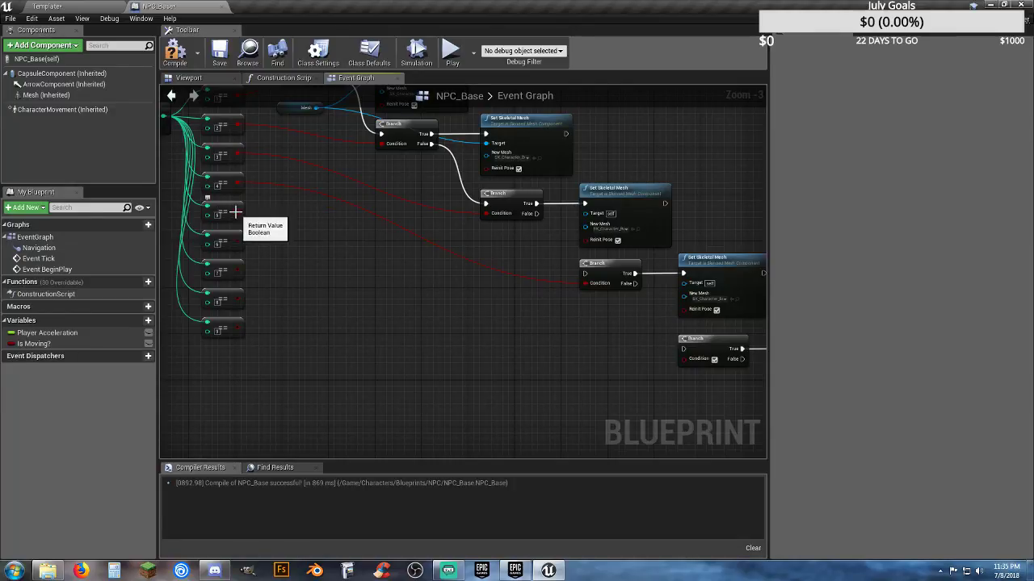
pyautogui.moveTo(236, 213); pyautogui.dragTo(682, 359)
# - Connect the outputs of the == 6 and == 7 comparisons to the Conditions of the sixth and seventh Branches
pyautogui.moveTo(552, 366); pyautogui.dragTo(508, 292, button='right')
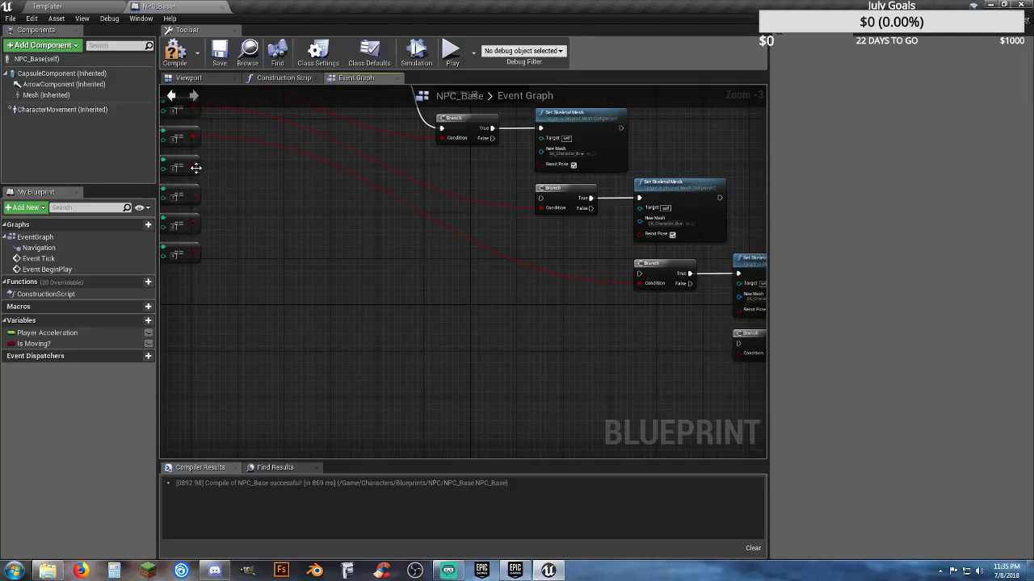
pyautogui.moveTo(192, 165); pyautogui.dragTo(737, 355)
pyautogui.moveTo(413, 308); pyautogui.dragTo(406, 281, button='right')
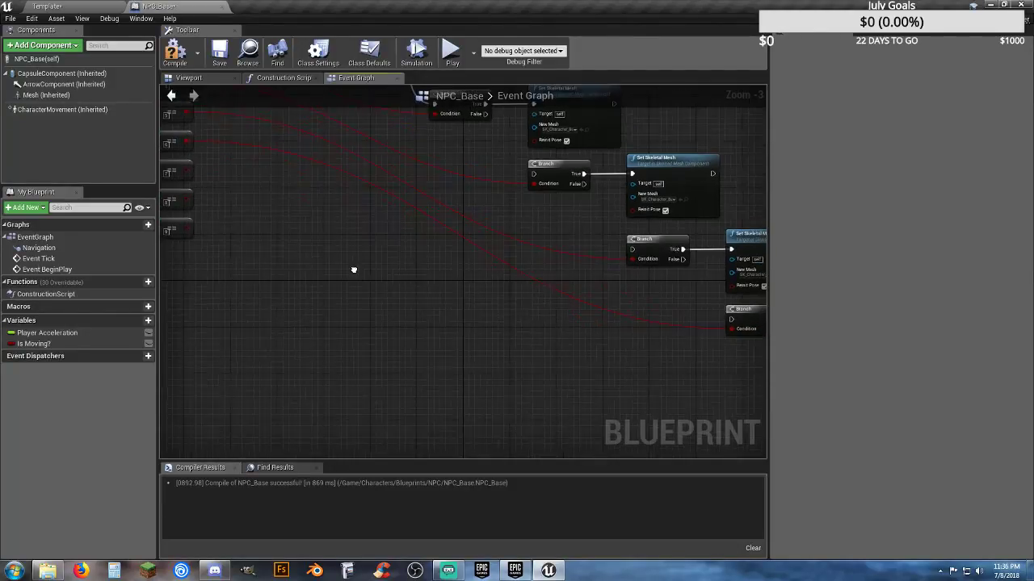
pyautogui.moveTo(177, 167); pyautogui.dragTo(657, 396)
# - Connect the outputs of the == 8 and == 9 comparisons to the Conditions of the eighth and ninth Branches
pyautogui.moveTo(386, 368); pyautogui.dragTo(555, 360, button='right')
pyautogui.moveTo(177, 189); pyautogui.dragTo(184, 140)
pyautogui.moveTo(333, 147); pyautogui.dragTo(321, 147)
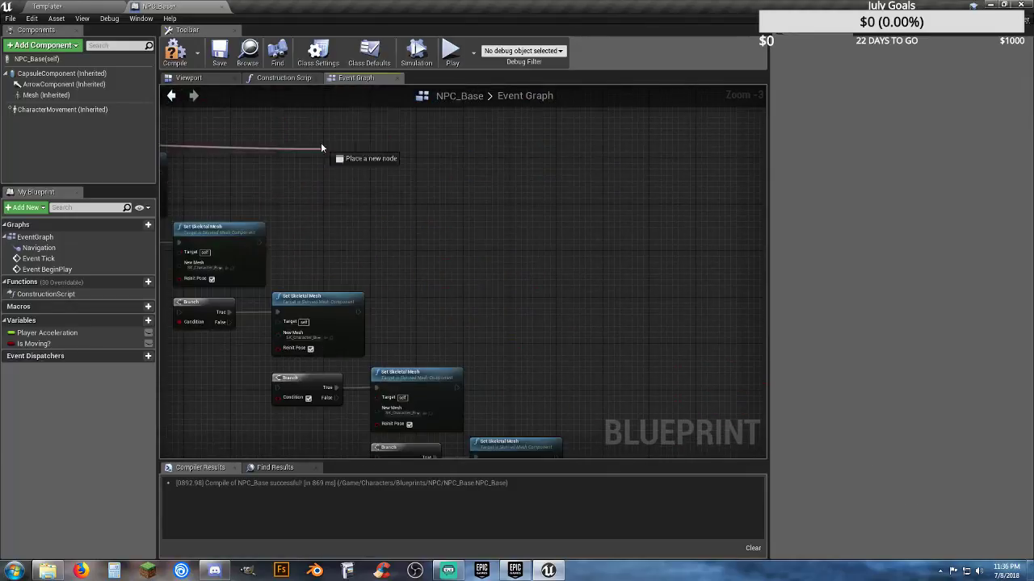
pyautogui.moveTo(285, 400); pyautogui.dragTo(280, 399)
pyautogui.moveTo(217, 409); pyautogui.dragTo(781, 464, button='right')
pyautogui.moveTo(297, 293); pyautogui.dragTo(468, 324, button='right')
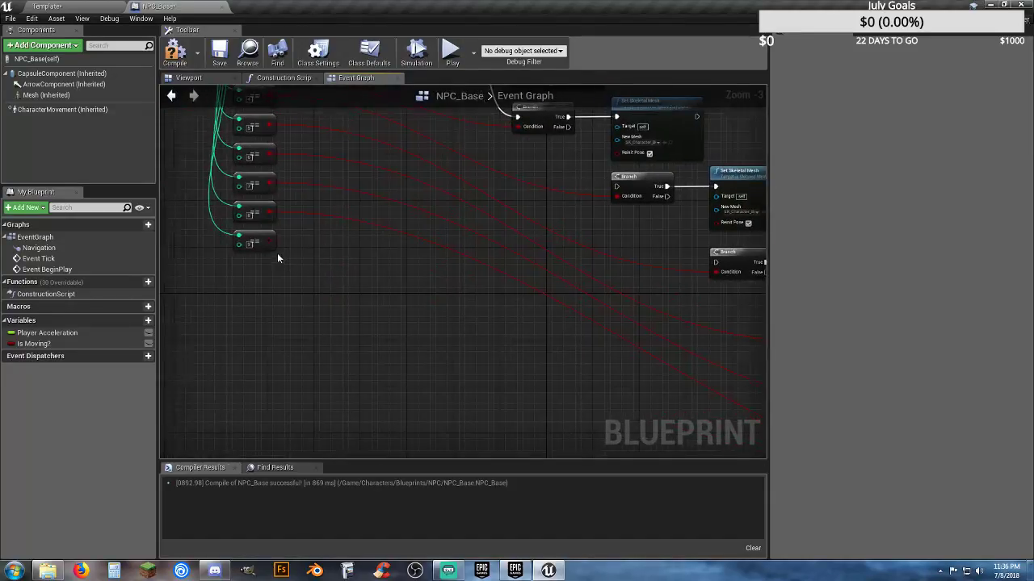
pyautogui.moveTo(588, 369); pyautogui.dragTo(556, 334)
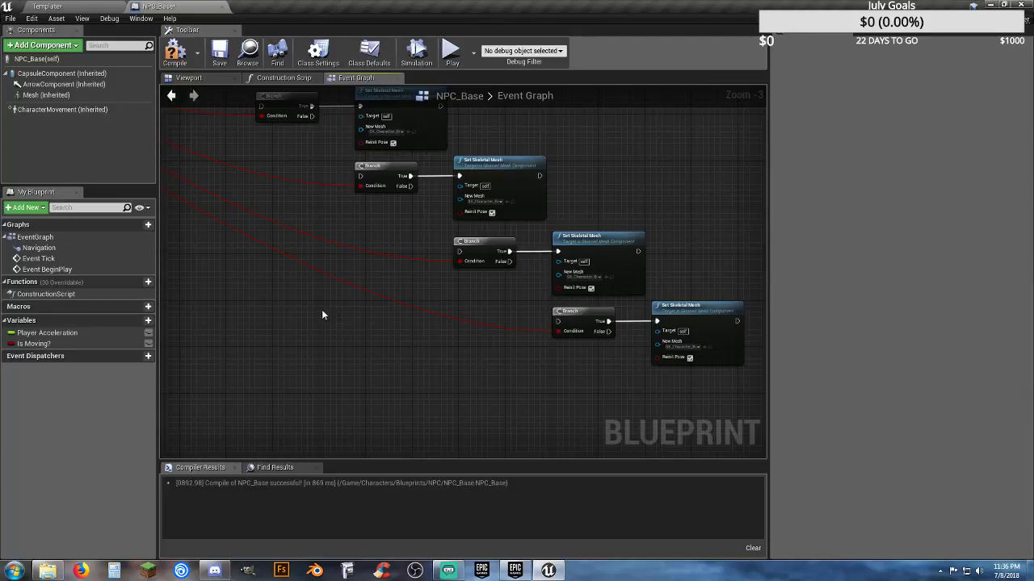
# - Move the Mesh variable node down the staircase and connect it to the Targets of the third and fourth Set Skeletal Mesh nodes
pyautogui.scroll(-5, 227, 272)
pyautogui.moveTo(192, 275); pyautogui.dragTo(463, 334, button='right')
pyautogui.scroll(8, 353, 148)
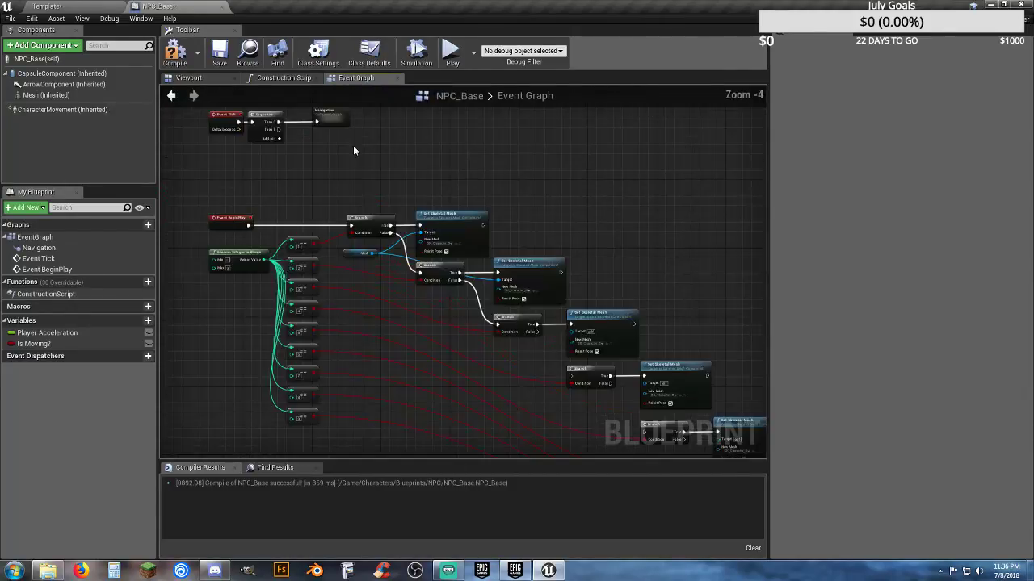
pyautogui.moveTo(353, 148); pyautogui.dragTo(420, 144, button='right')
pyautogui.moveTo(440, 388); pyautogui.dragTo(441, 203, button='right')
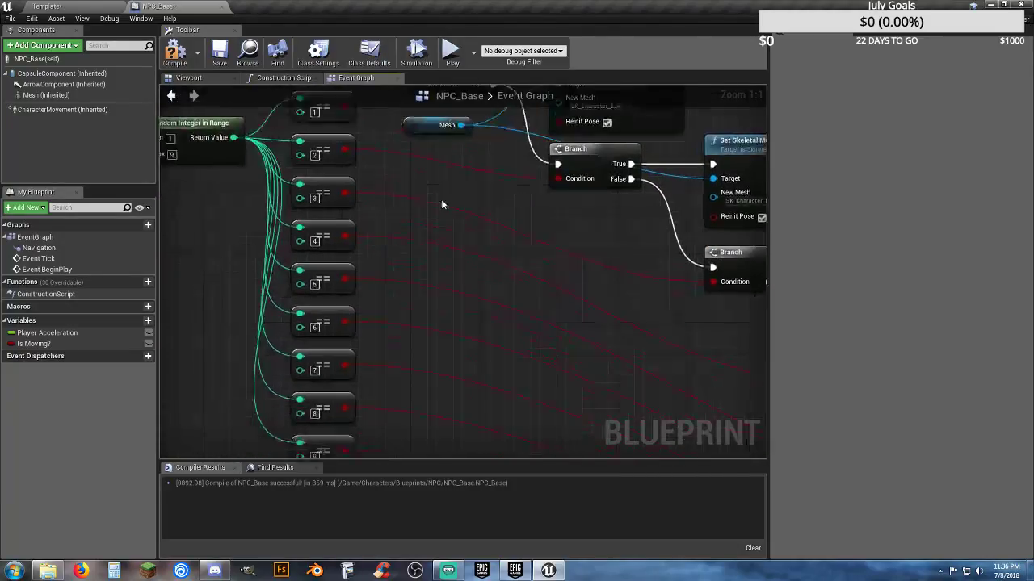
pyautogui.moveTo(449, 303); pyautogui.dragTo(242, 289, button='right')
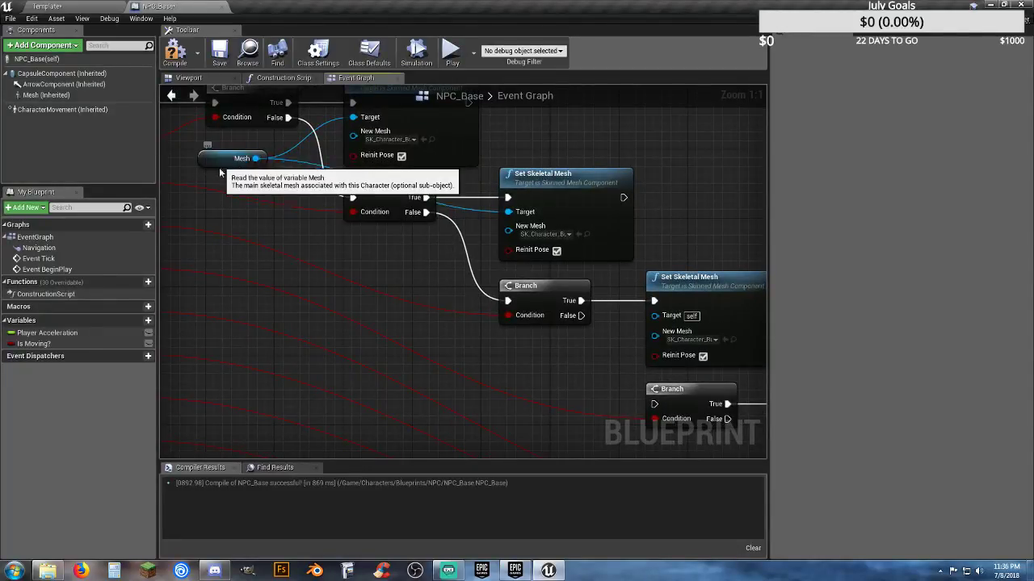
pyautogui.moveTo(246, 163); pyautogui.dragTo(315, 441)
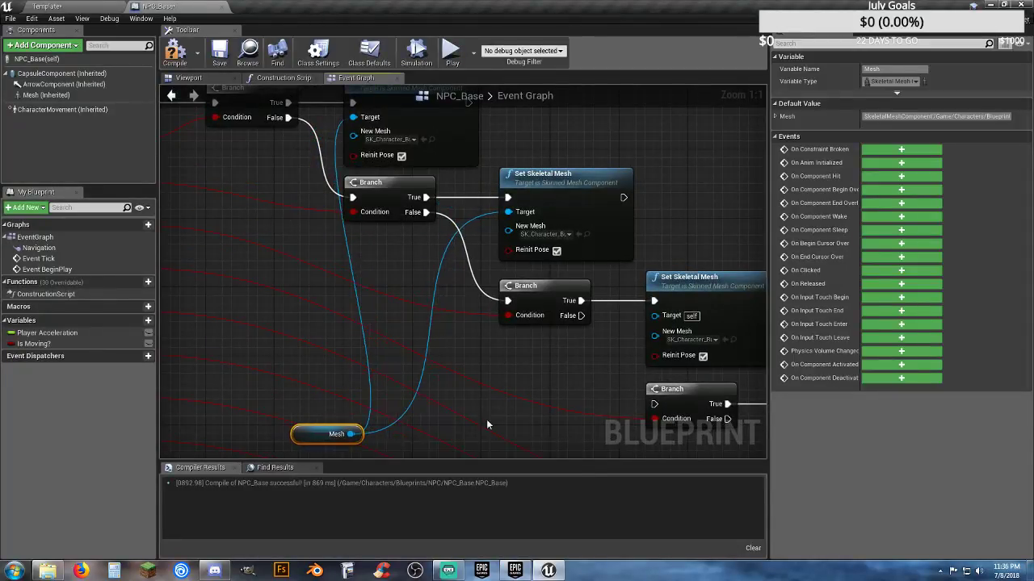
pyautogui.moveTo(487, 422); pyautogui.dragTo(447, 323, button='right')
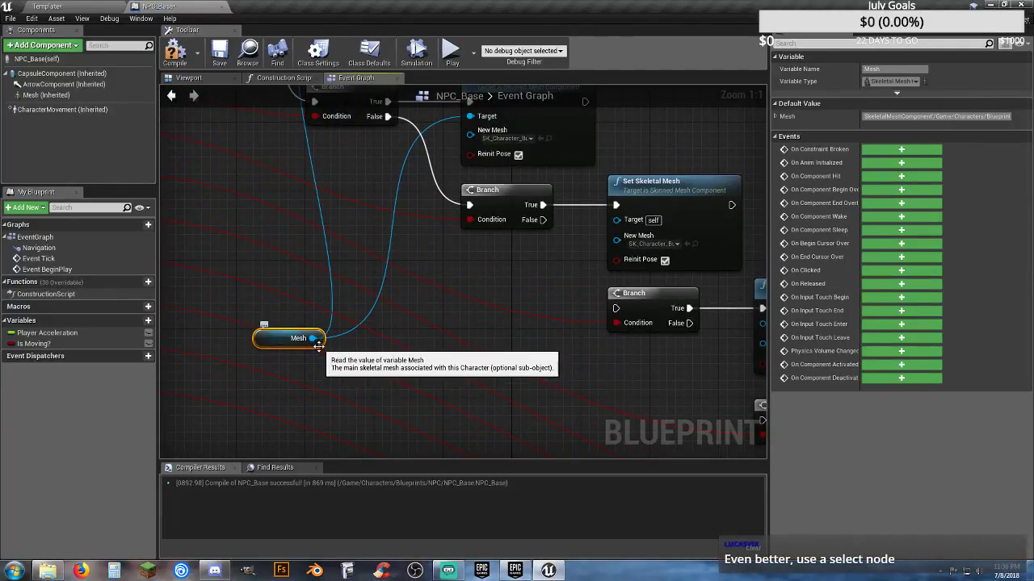
pyautogui.moveTo(317, 342); pyautogui.dragTo(618, 222)
pyautogui.moveTo(519, 340); pyautogui.dragTo(470, 233, button='right')
pyautogui.moveTo(263, 231); pyautogui.dragTo(715, 218)
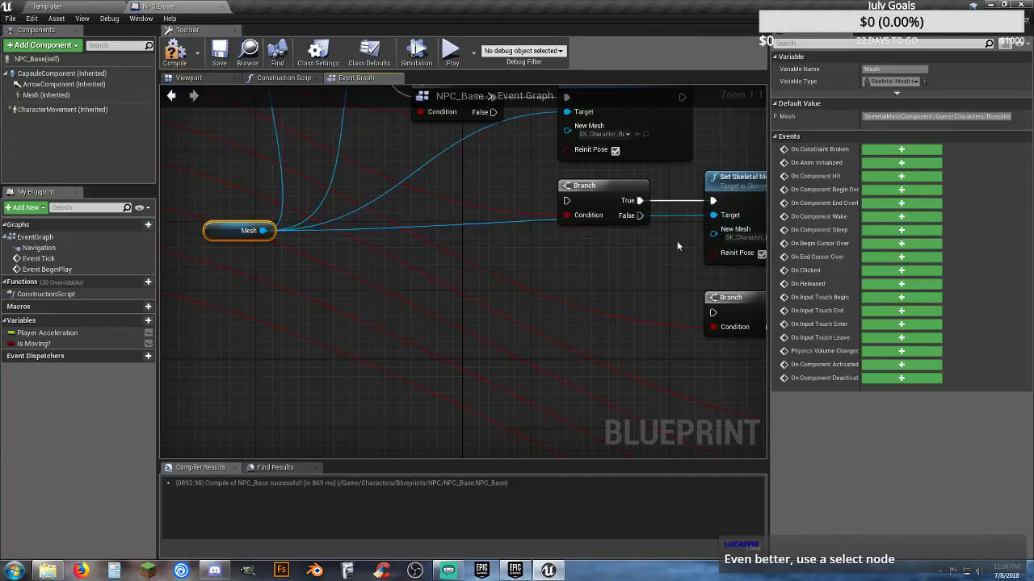
# - Move the Mesh node below the fourth Branch and connect it to the Targets of the fifth and sixth Set Skeletal Mesh nodes
pyautogui.moveTo(520, 316); pyautogui.dragTo(509, 233, button='right')
pyautogui.moveTo(206, 150); pyautogui.dragTo(560, 358)
pyautogui.moveTo(679, 398); pyautogui.dragTo(397, 402, button='right')
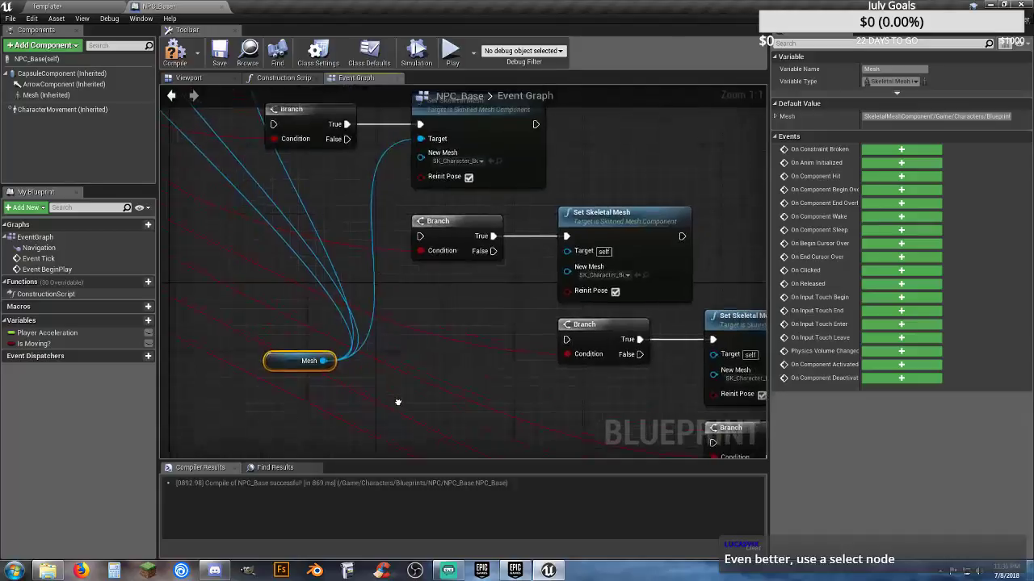
pyautogui.moveTo(323, 361); pyautogui.dragTo(366, 349)
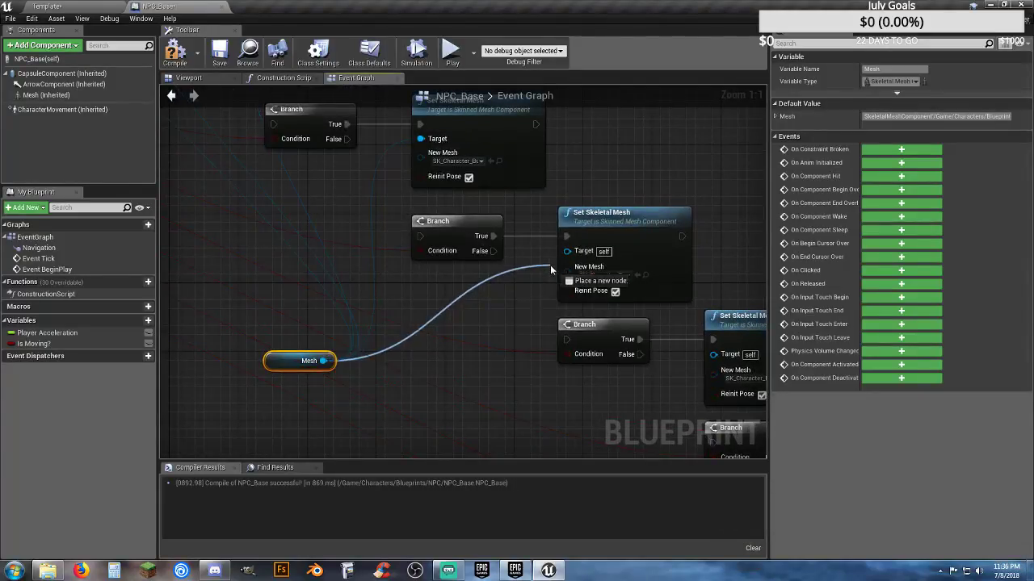
pyautogui.moveTo(567, 252); pyautogui.dragTo(568, 252)
pyautogui.moveTo(430, 370); pyautogui.dragTo(365, 289, button='right')
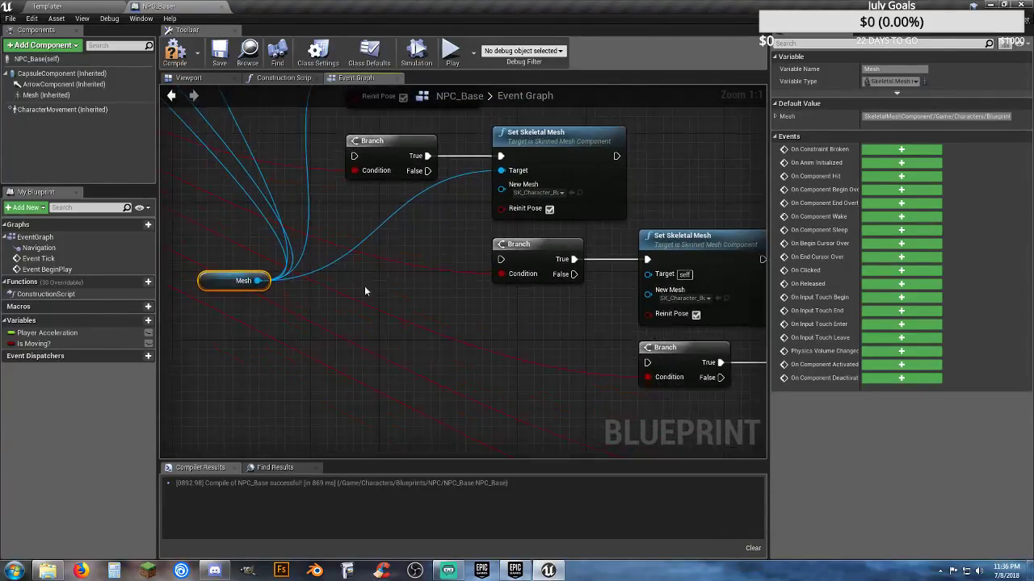
pyautogui.moveTo(257, 280); pyautogui.dragTo(646, 277)
# - Bring the Mesh node further down the chain and connect it to the Targets of the seventh, eighth and ninth Set Skeletal Mesh nodes
pyautogui.moveTo(219, 283); pyautogui.dragTo(368, 415)
pyautogui.moveTo(587, 410); pyautogui.dragTo(444, 234, button='right')
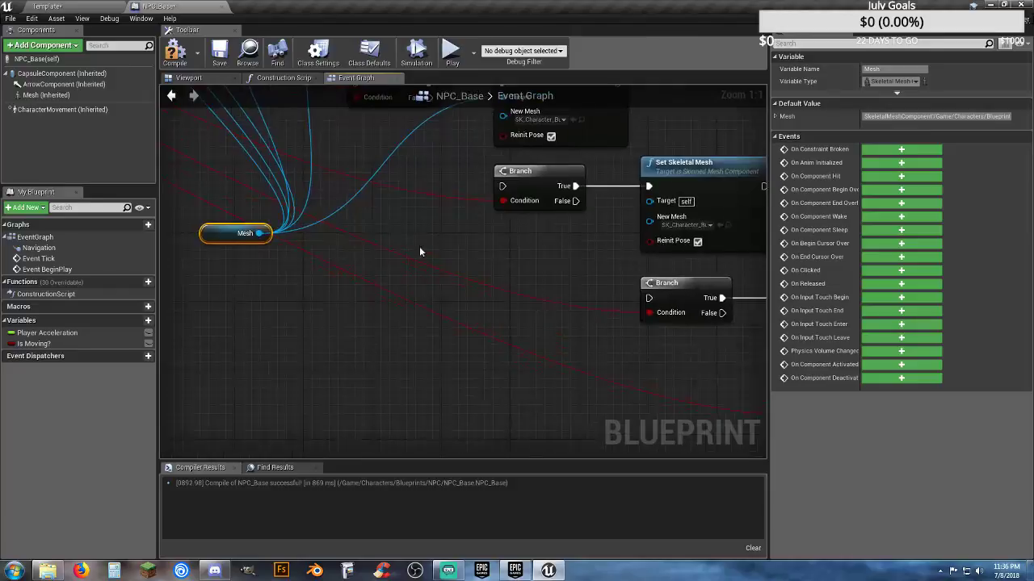
pyautogui.moveTo(258, 233); pyautogui.dragTo(363, 241)
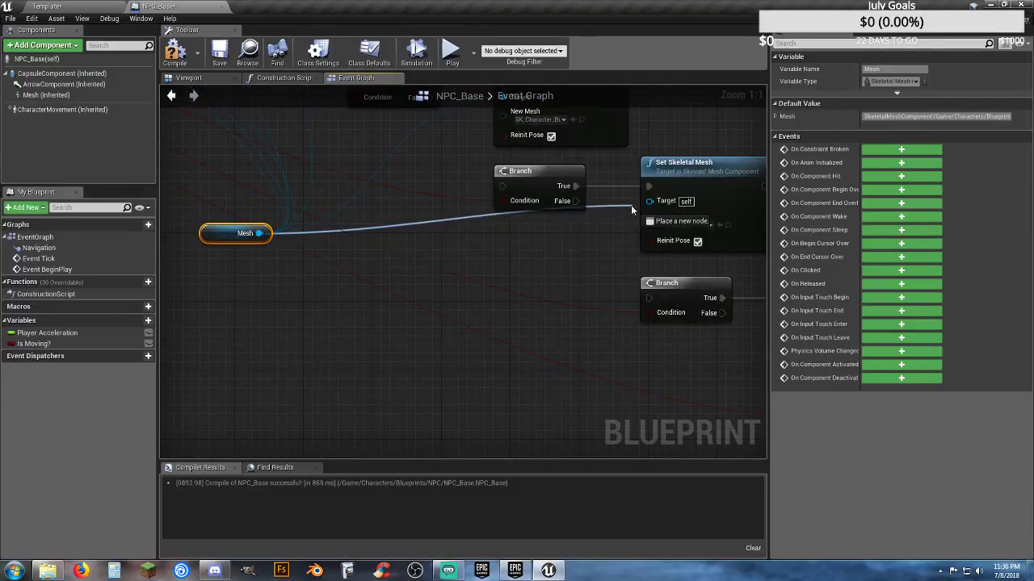
pyautogui.moveTo(645, 201); pyautogui.dragTo(648, 200)
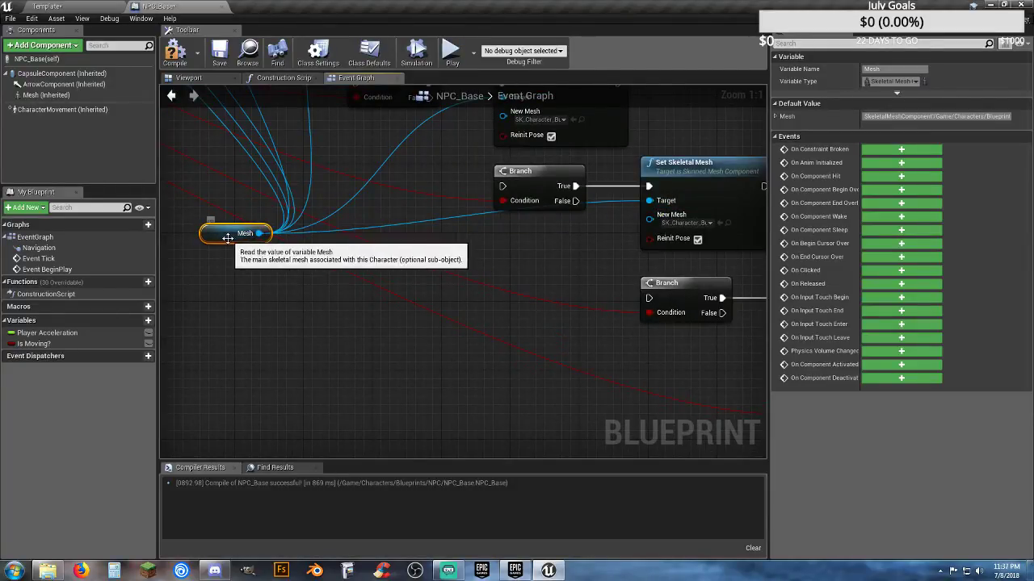
pyautogui.moveTo(222, 237); pyautogui.dragTo(343, 323)
pyautogui.moveTo(596, 404); pyautogui.dragTo(463, 344, button='right')
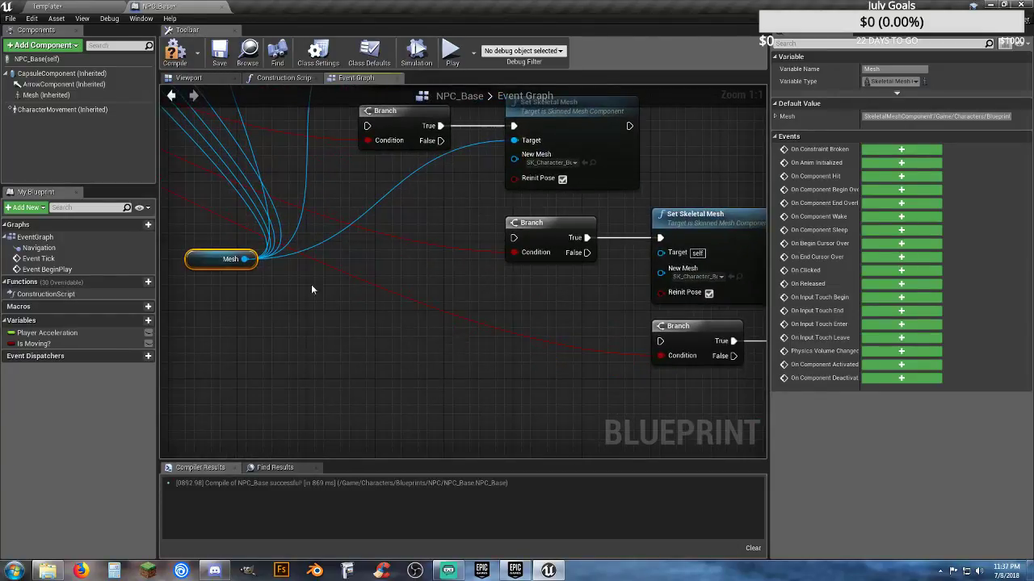
pyautogui.moveTo(244, 258); pyautogui.dragTo(658, 251)
pyautogui.scroll(-3, 439, 315)
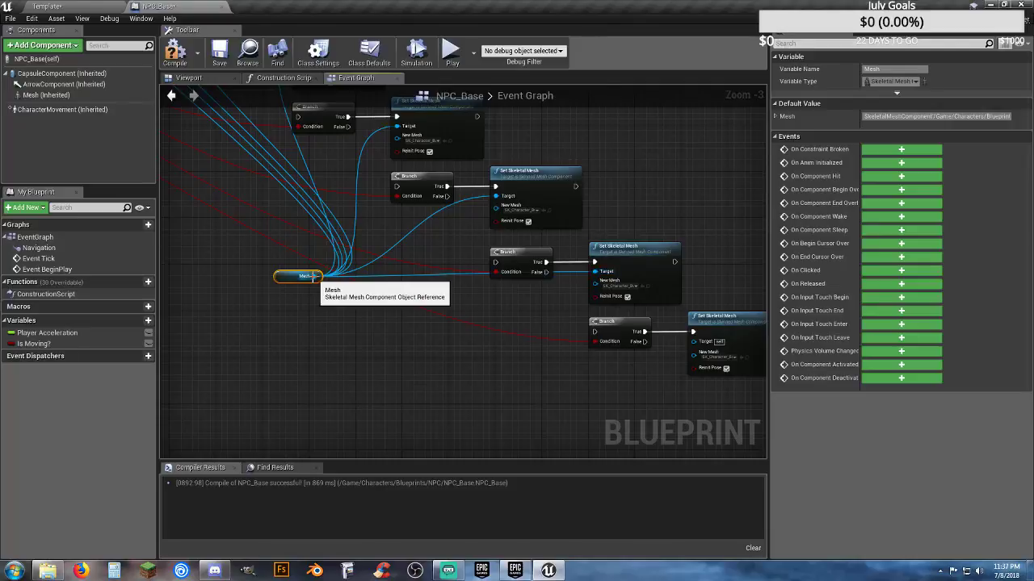
pyautogui.moveTo(316, 276); pyautogui.dragTo(695, 348)
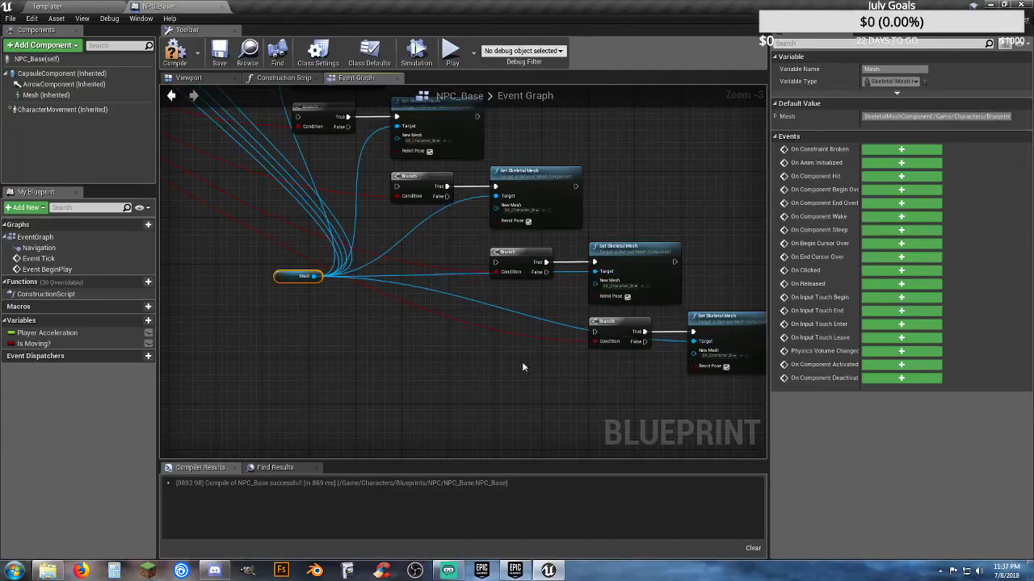
# - Move the Mesh variable node back to just beneath the first Branch and deselect it
pyautogui.scroll(-3, 366, 339)
pyautogui.moveTo(366, 339); pyautogui.dragTo(570, 374, button='right')
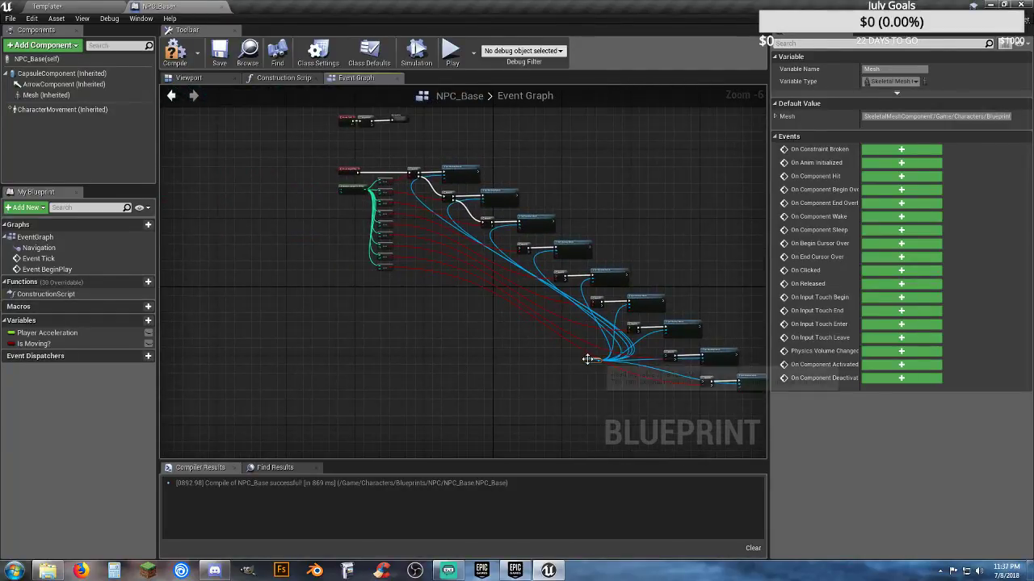
pyautogui.moveTo(590, 361); pyautogui.dragTo(409, 188)
pyautogui.scroll(6, 410, 194)
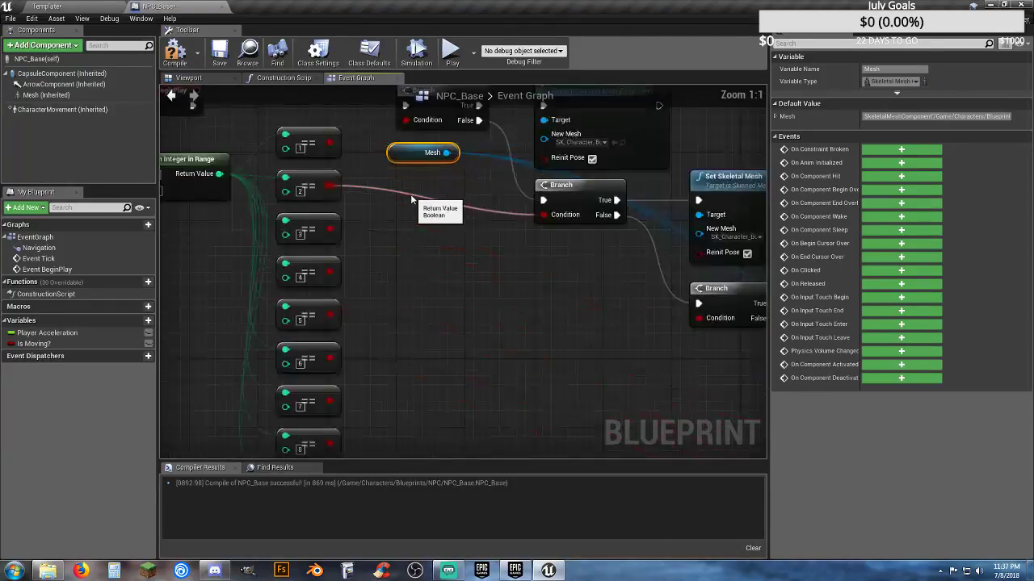
pyautogui.moveTo(448, 210); pyautogui.dragTo(434, 309, button='right')
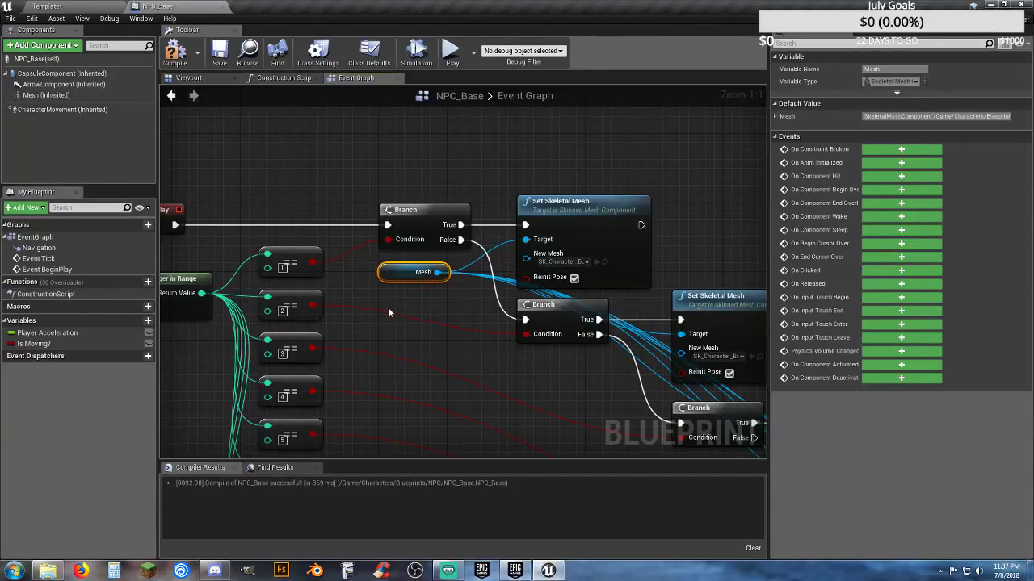
pyautogui.click(451, 302)
pyautogui.moveTo(457, 356); pyautogui.dragTo(311, 306, button='right')
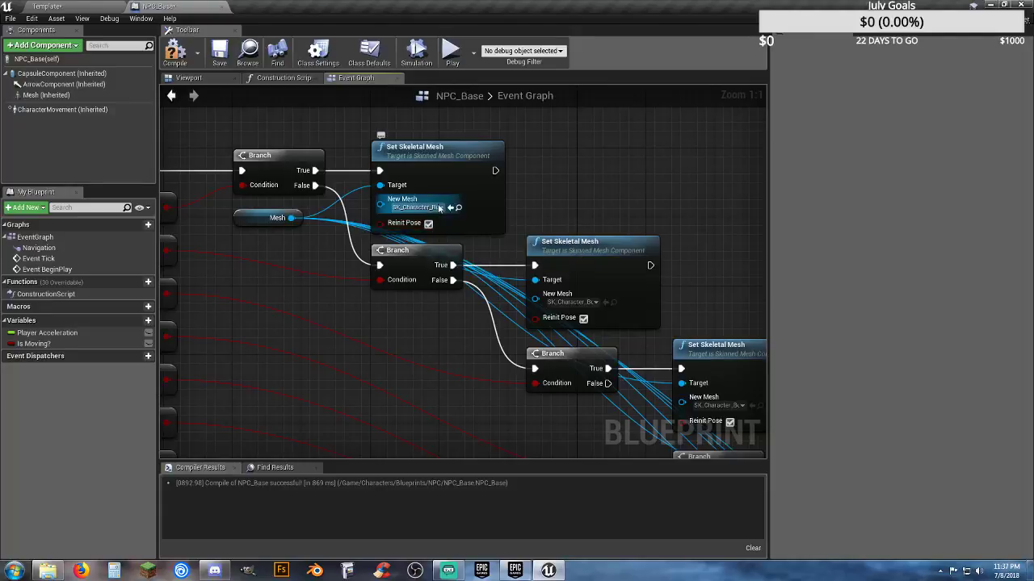
pyautogui.moveTo(434, 214); pyautogui.dragTo(302, 163, button='right')
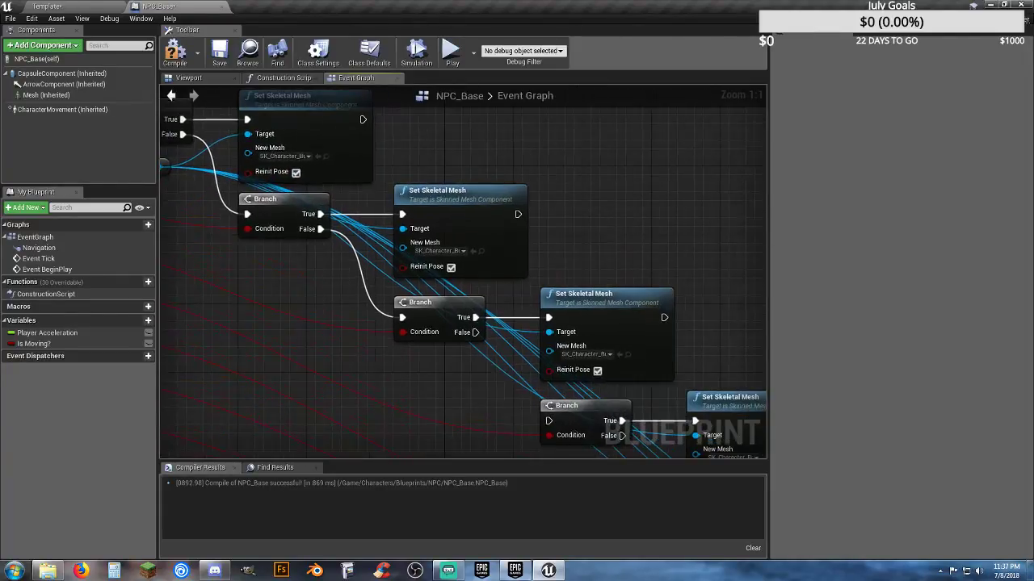
# - Set the New Mesh of the second Set Skeletal Mesh node to SK_Character_BusinessMan_Suit and of the third to SK_Character_BusinessWoman
pyautogui.click(462, 253)
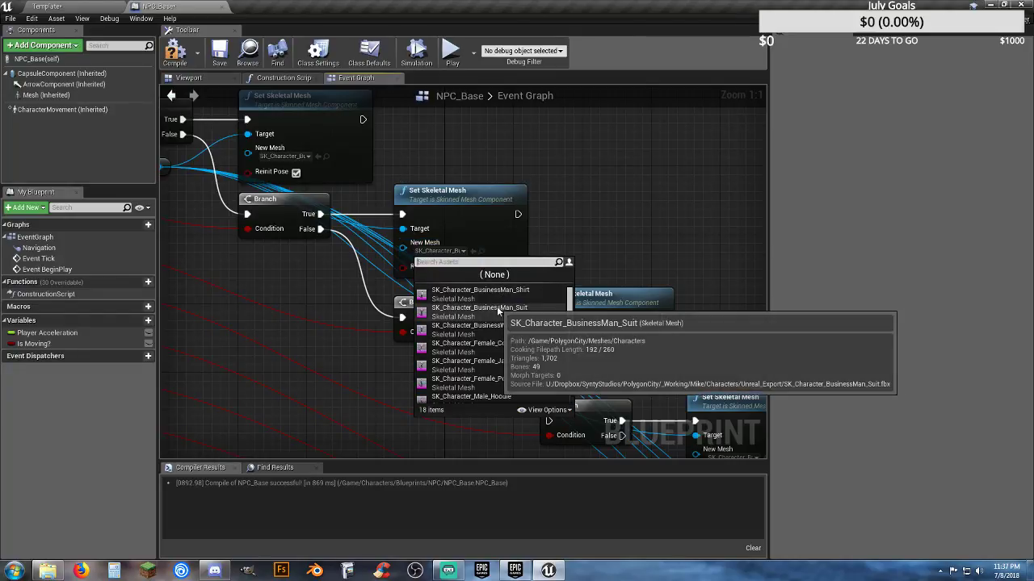
pyautogui.click(484, 307)
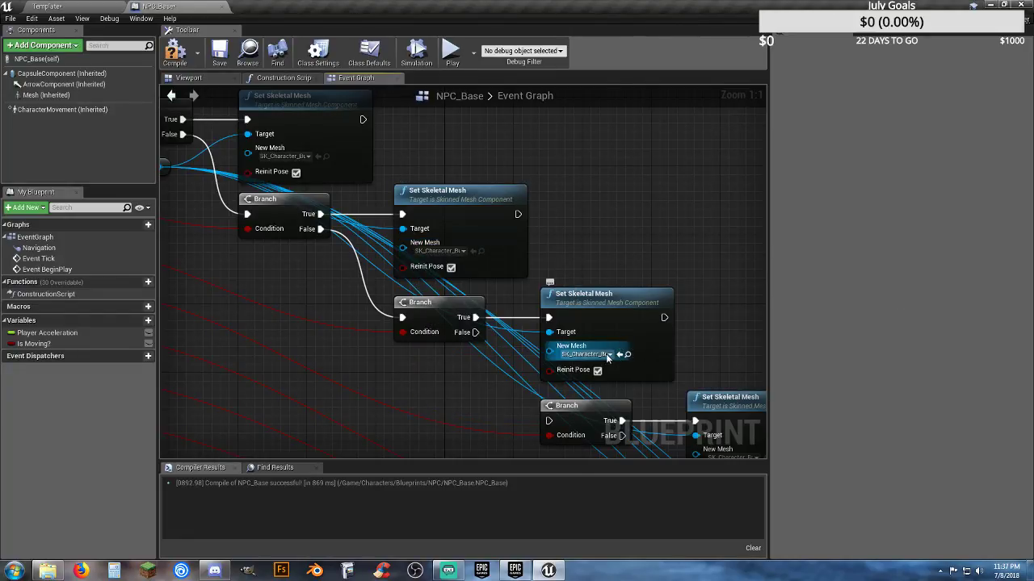
pyautogui.click(597, 354)
pyautogui.click(635, 438)
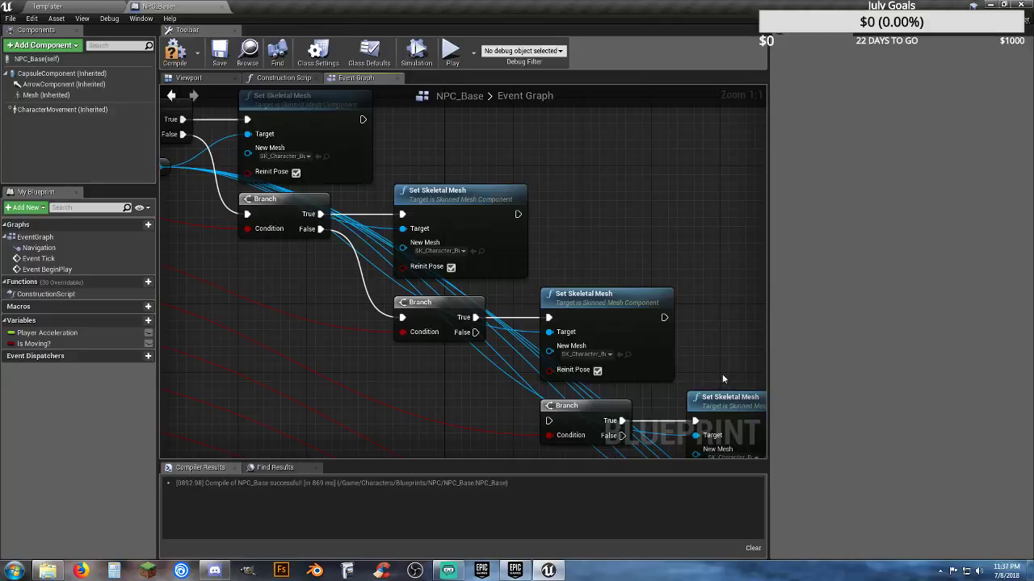
# - Assign SK_Character_Female_Coat to the fourth Set Skeletal Mesh node and SK_Character_Female_Jacket to the fifth
pyautogui.moveTo(721, 373); pyautogui.dragTo(406, 180, button='right')
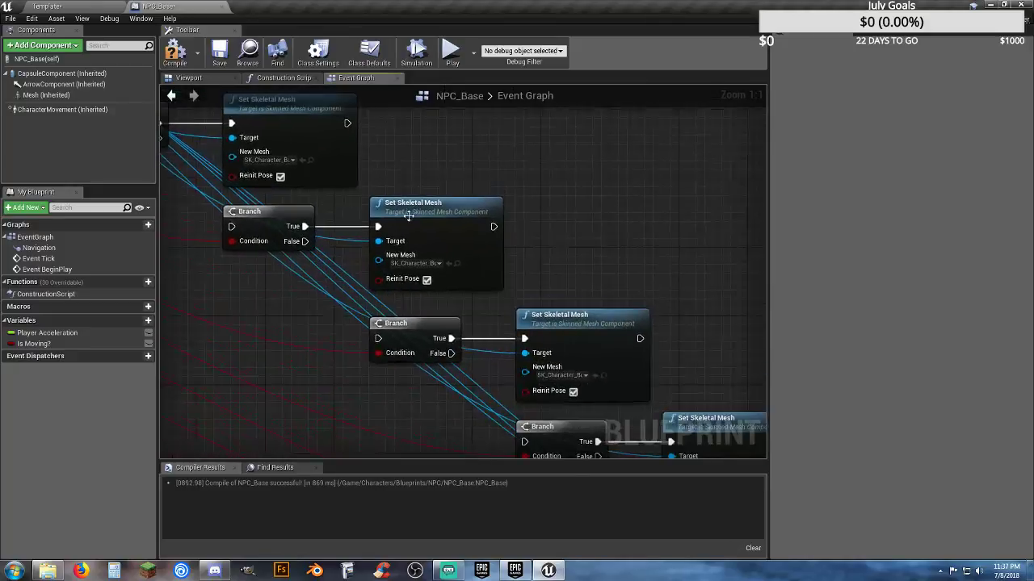
pyautogui.click(418, 263)
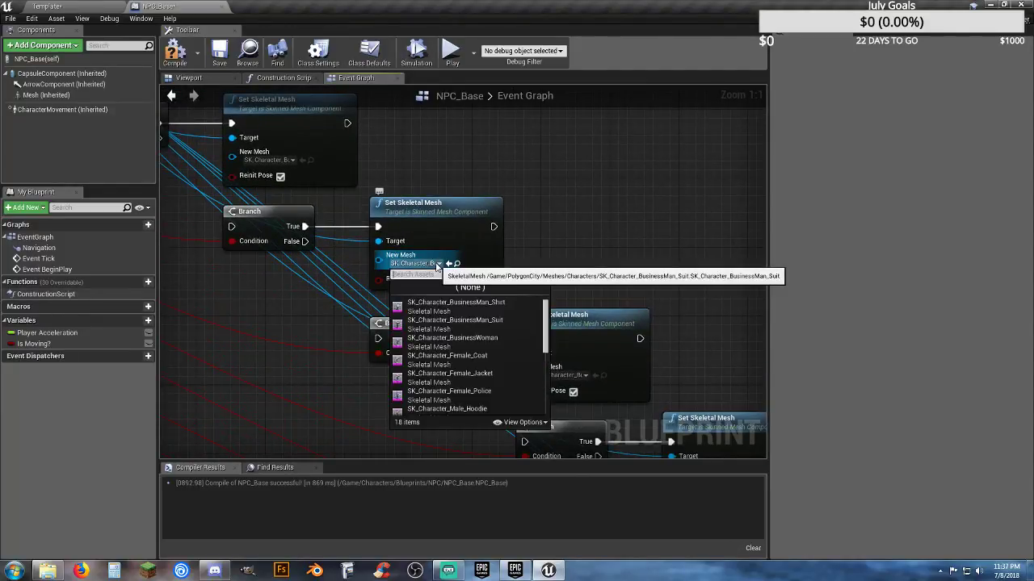
pyautogui.click(452, 356)
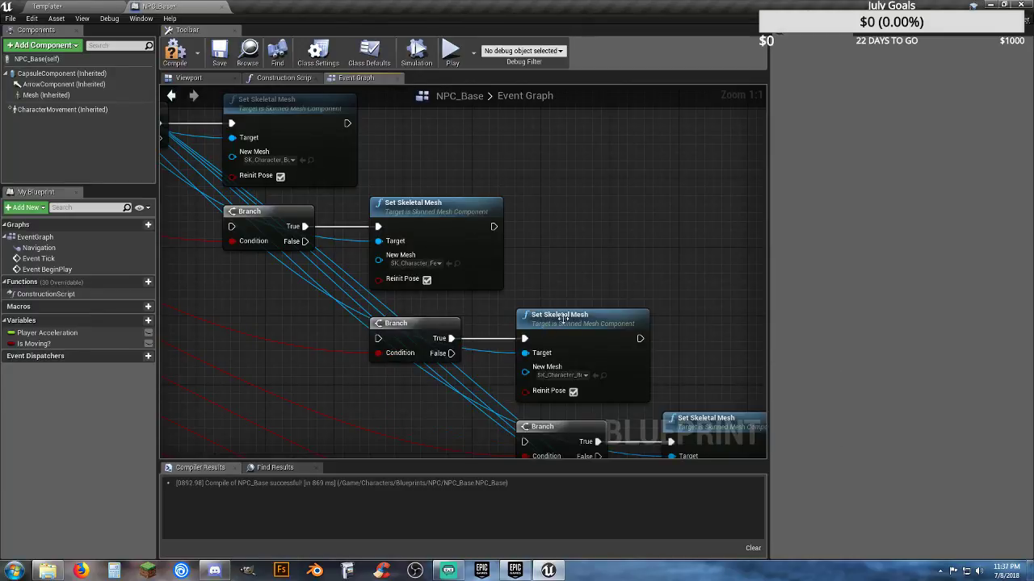
pyautogui.moveTo(562, 318); pyautogui.dragTo(476, 194, button='right')
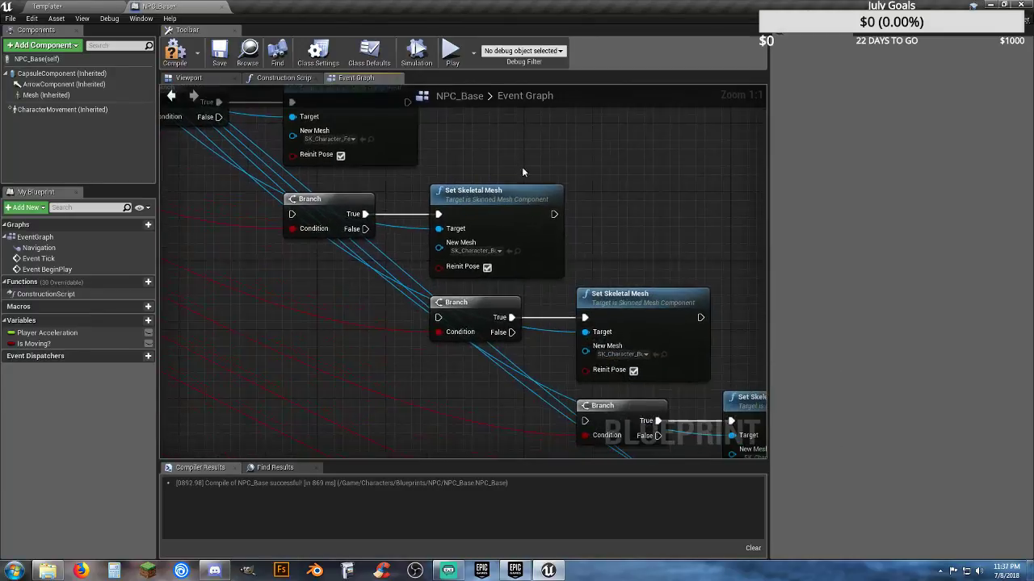
pyautogui.click(498, 252)
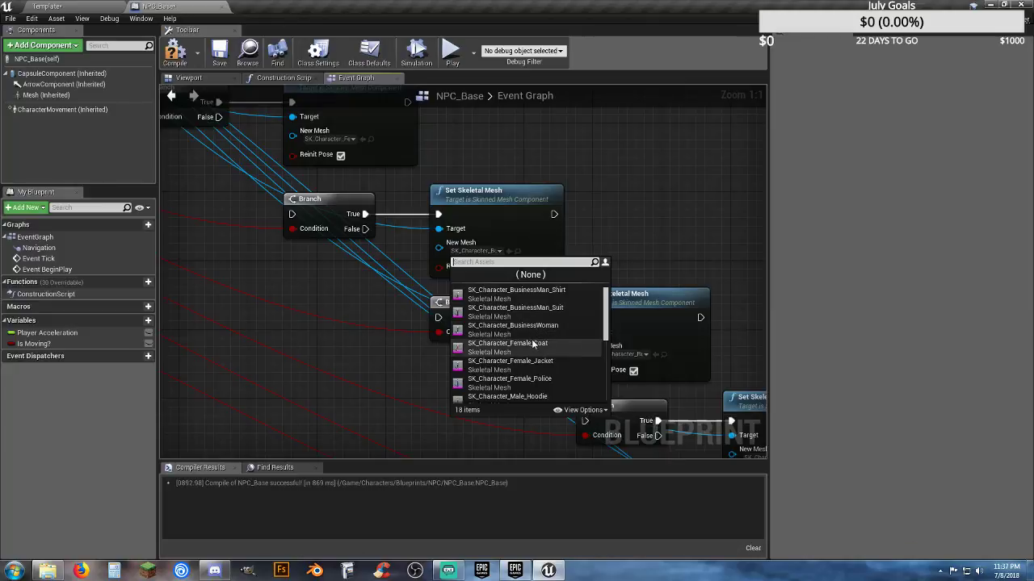
pyautogui.click(533, 367)
# - Choose SK_Character_Female_Police as the New Mesh of the sixth Set Skeletal Mesh node
pyautogui.moveTo(659, 265); pyautogui.dragTo(504, 153, button='right')
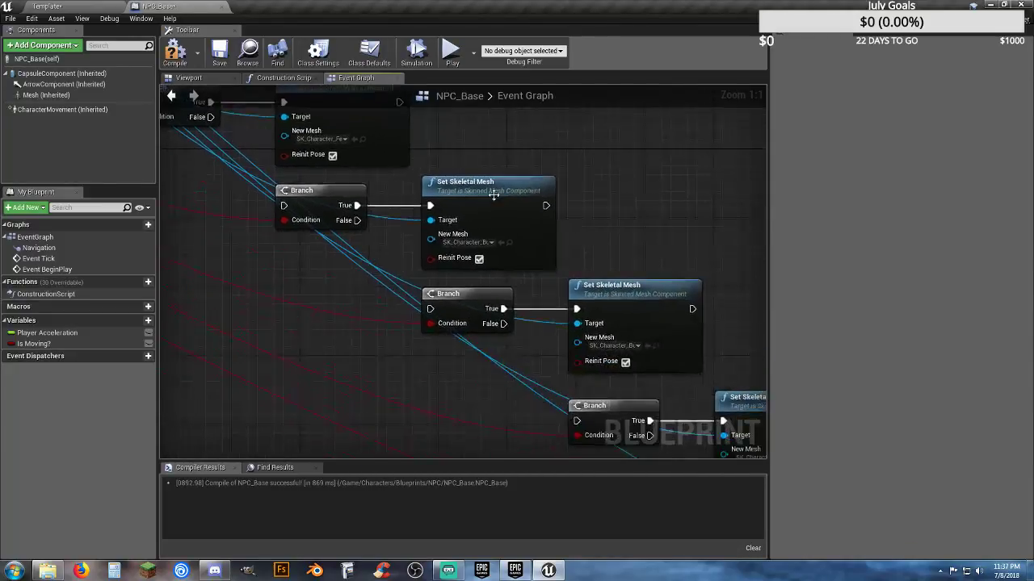
pyautogui.click(490, 244)
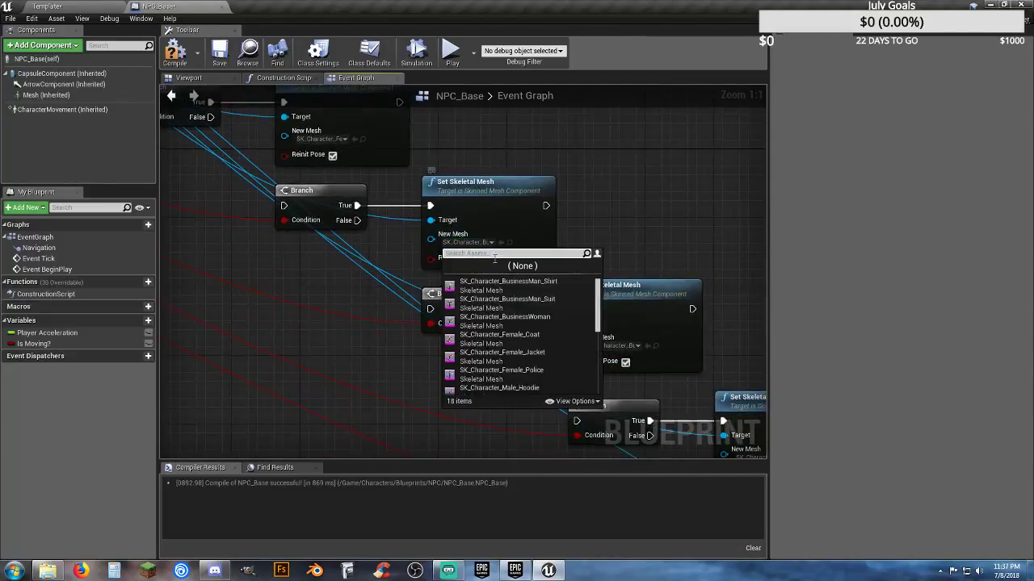
pyautogui.click(531, 372)
# - Set the New Mesh of the seventh Set Skeletal Mesh node to SK_Character_Female_Police and check the sixth node's mesh
pyautogui.moveTo(532, 372); pyautogui.dragTo(462, 309, button='right')
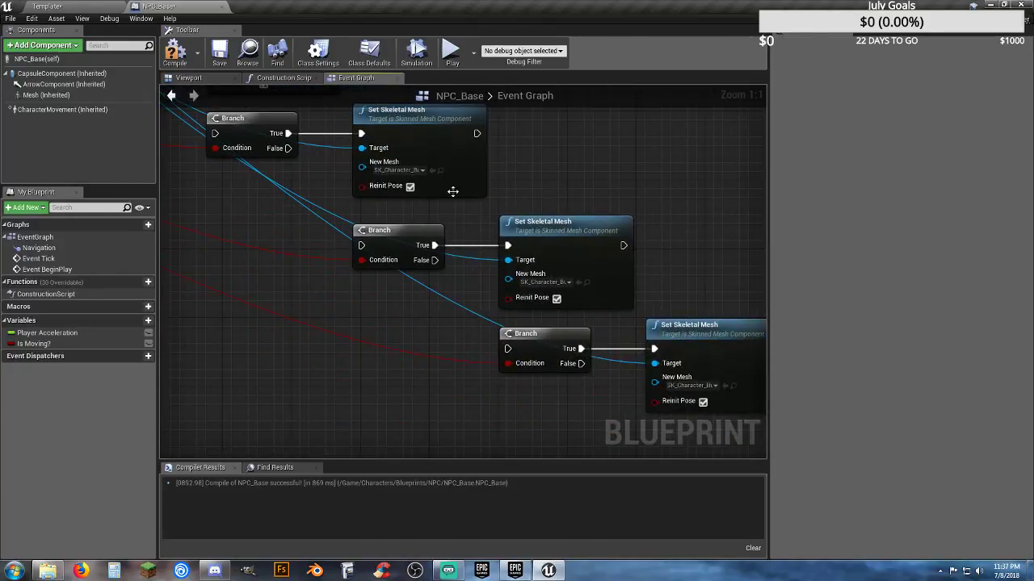
pyautogui.click(422, 170)
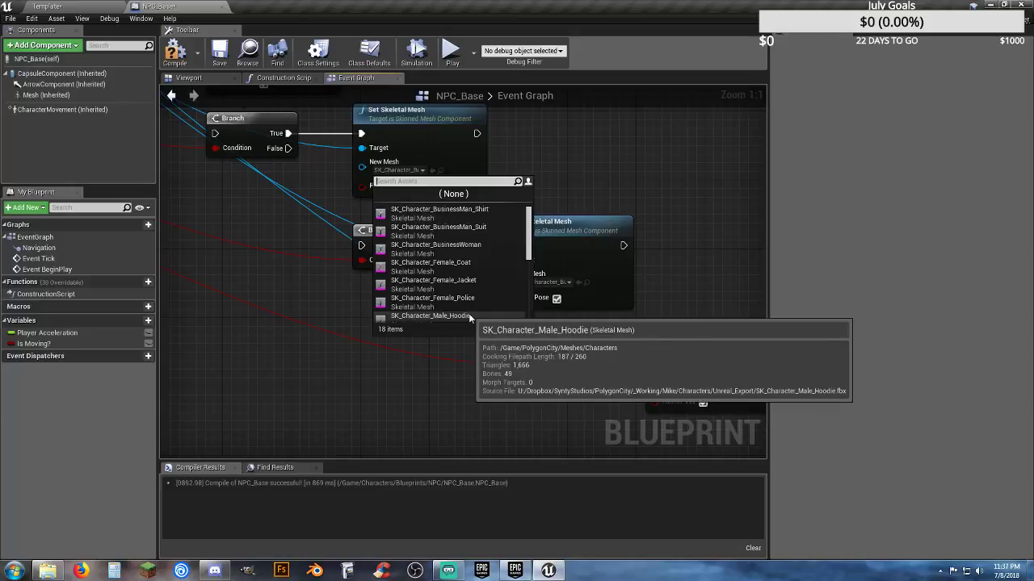
pyautogui.click(617, 138)
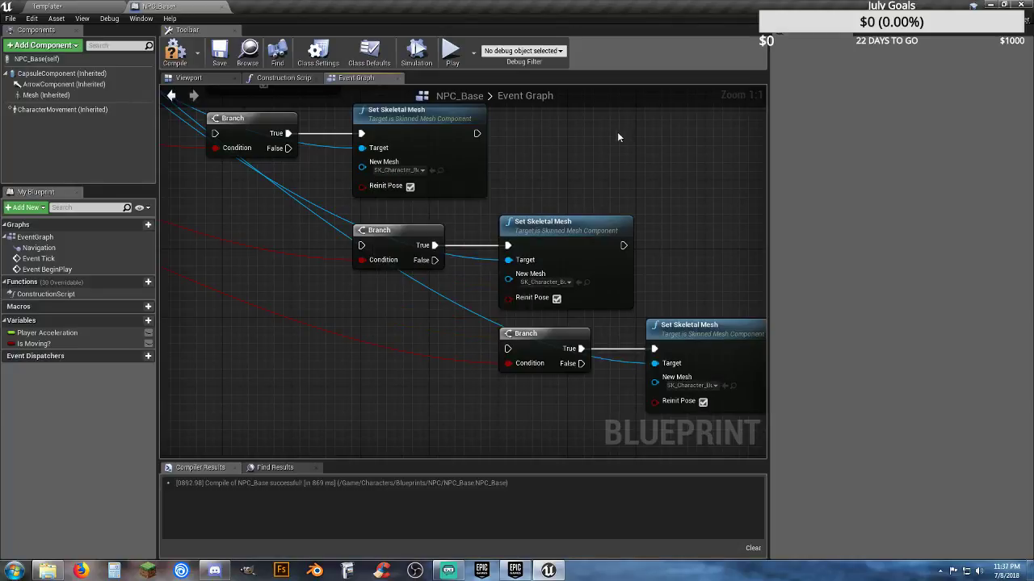
pyautogui.click(418, 172)
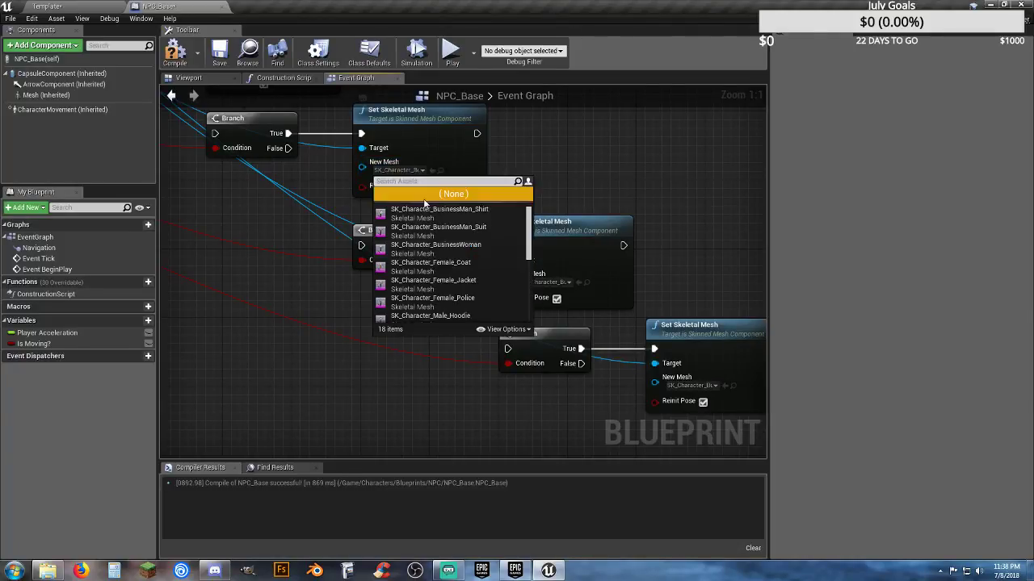
pyautogui.click(447, 301)
pyautogui.moveTo(457, 296); pyautogui.dragTo(369, 279, button='right')
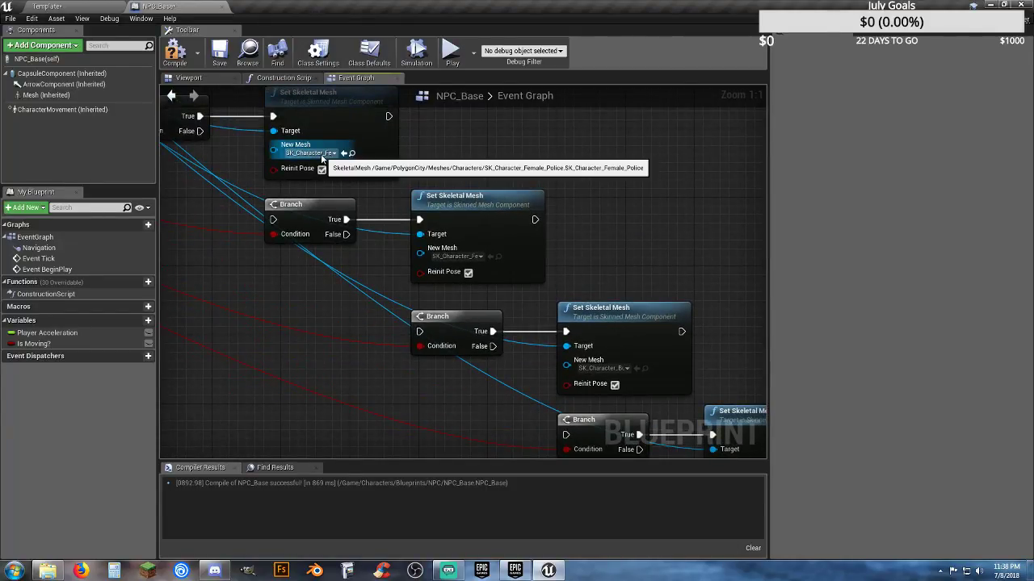
# - Set the New Mesh of the seventh Set Skeletal Mesh node to SK_Character_Male_Hoodie and of the eighth to SK_Character_Male_Jacket
pyautogui.click(457, 257)
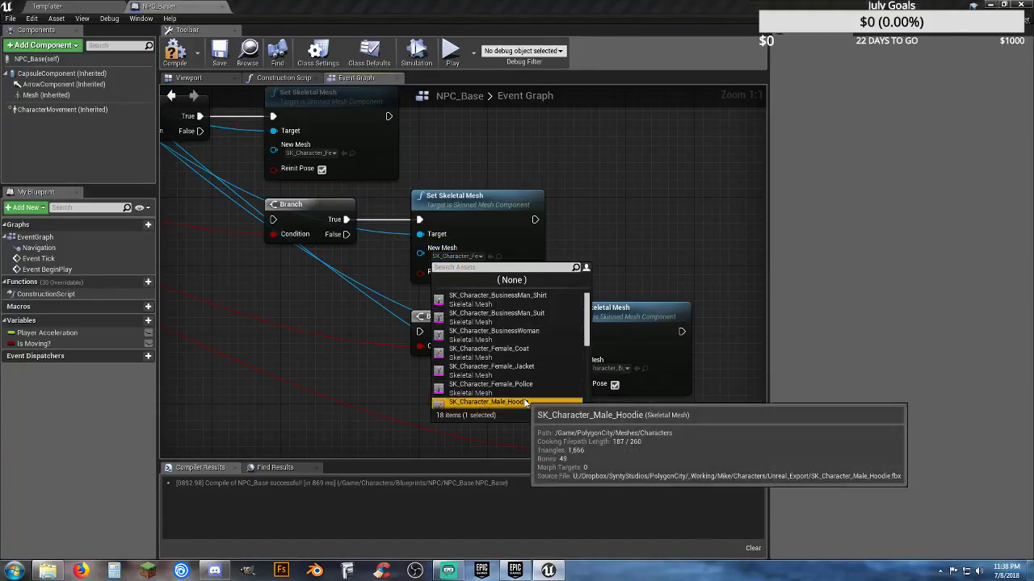
pyautogui.click(494, 401)
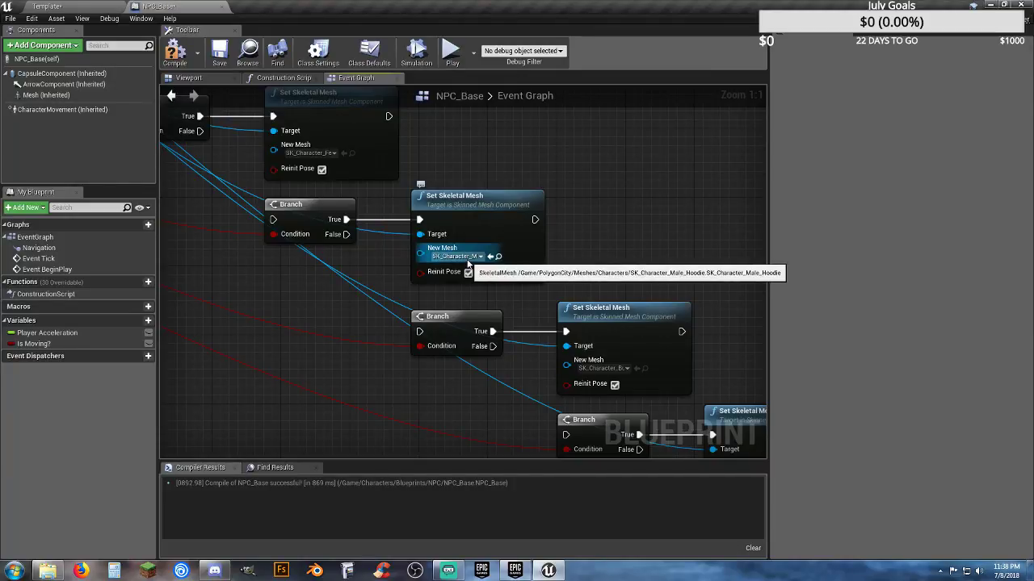
pyautogui.moveTo(583, 246); pyautogui.dragTo(503, 186, button='right')
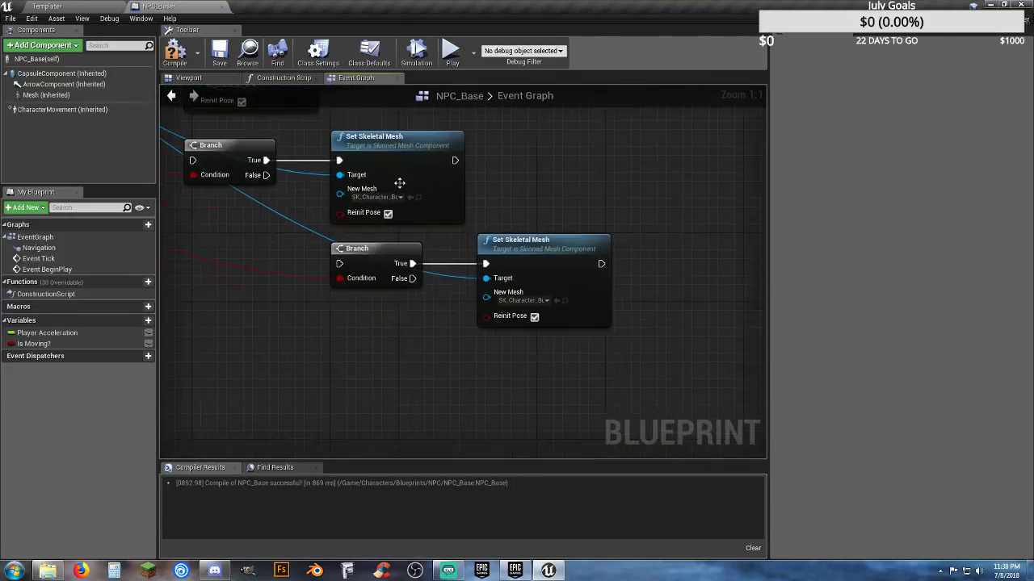
pyautogui.click(402, 198)
pyautogui.scroll(-2, 440, 343)
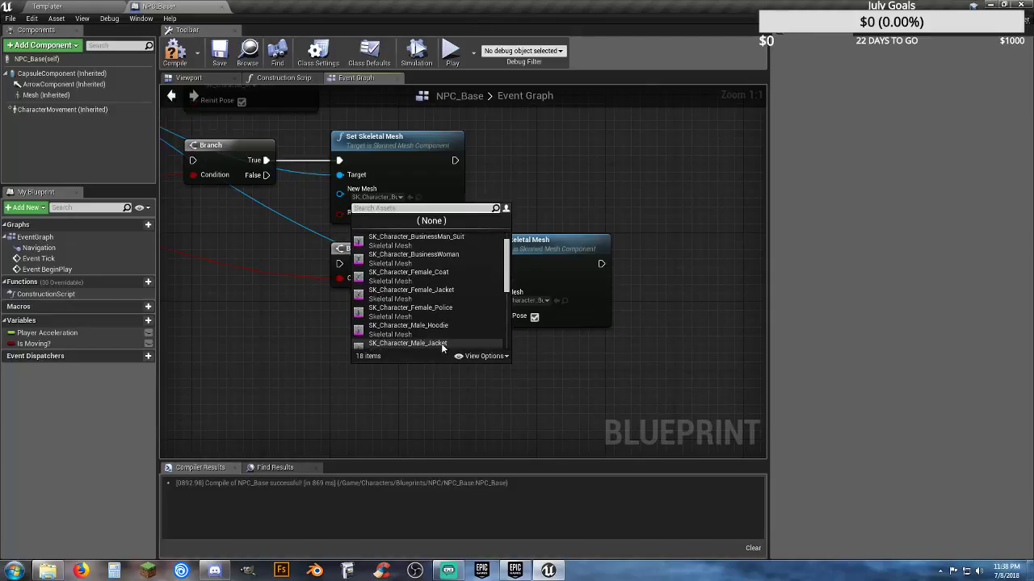
pyautogui.click(443, 346)
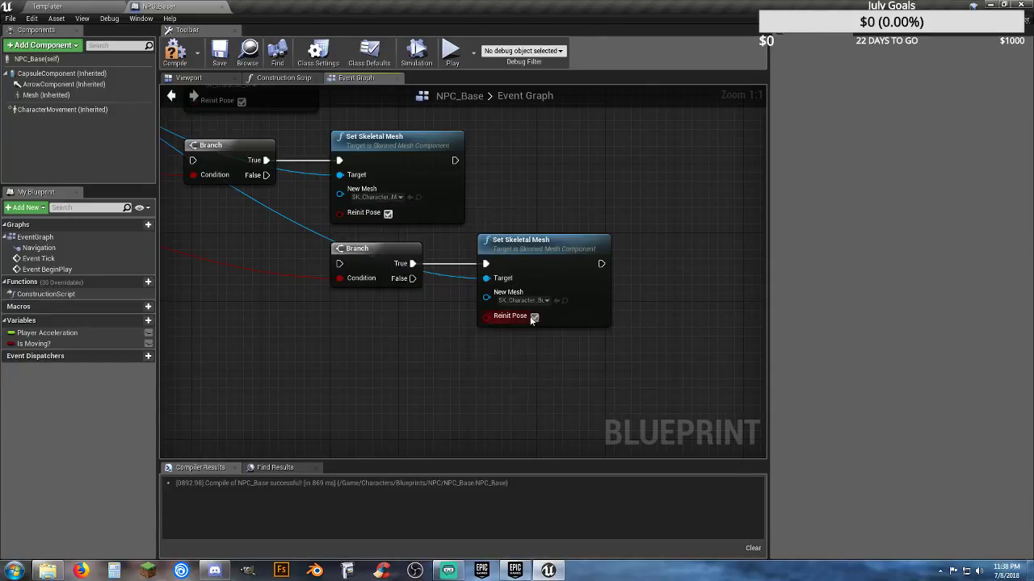
# - Assign SK_Character_Male_Police as the New Mesh of the ninth, last Set Skeletal Mesh node
pyautogui.click(534, 302)
pyautogui.scroll(-3, 586, 404)
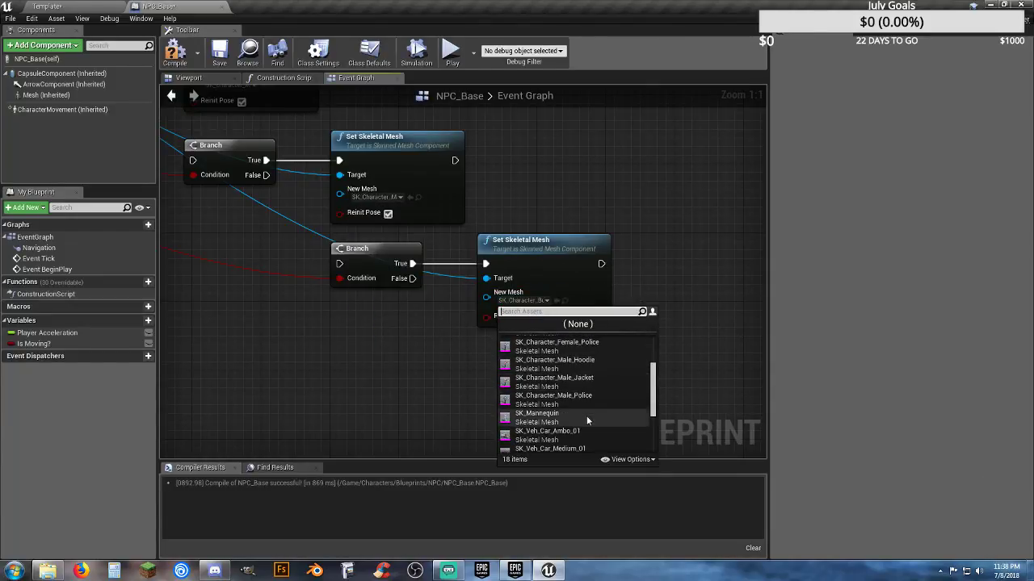
pyautogui.click(554, 395)
# - Connect the third Branch's False output to the fourth Branch, and the fourth Branch's False output to the fifth
pyautogui.scroll(-3, 374, 351)
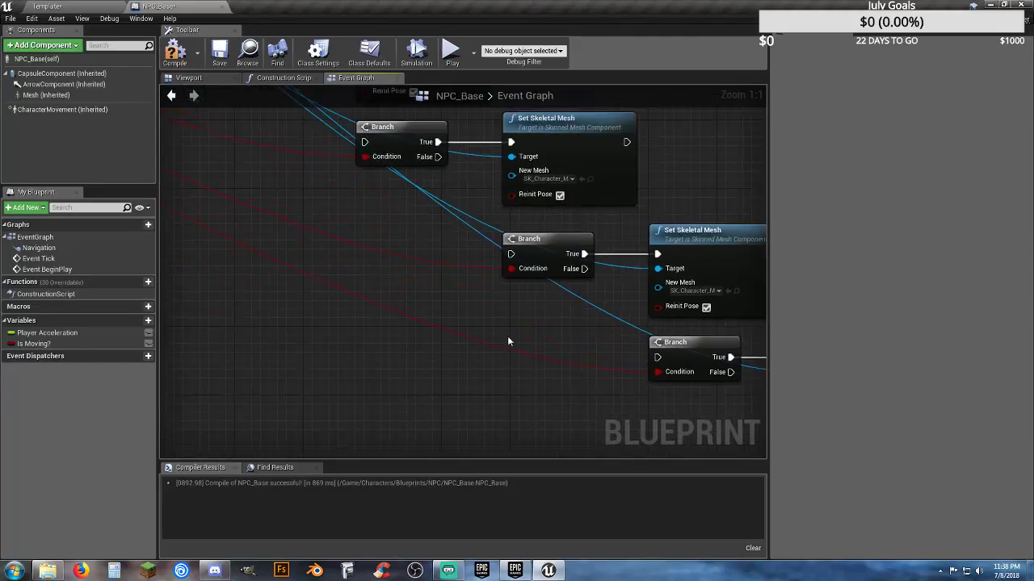
pyautogui.moveTo(386, 291); pyautogui.dragTo(479, 410, button='right')
pyautogui.scroll(-2, 301, 269)
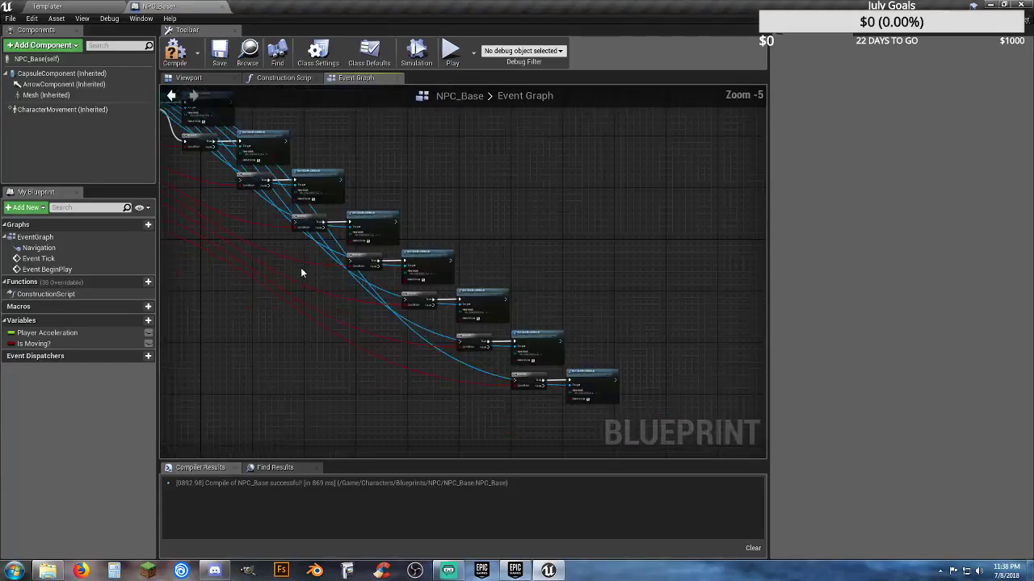
pyautogui.moveTo(270, 271); pyautogui.dragTo(492, 338, button='right')
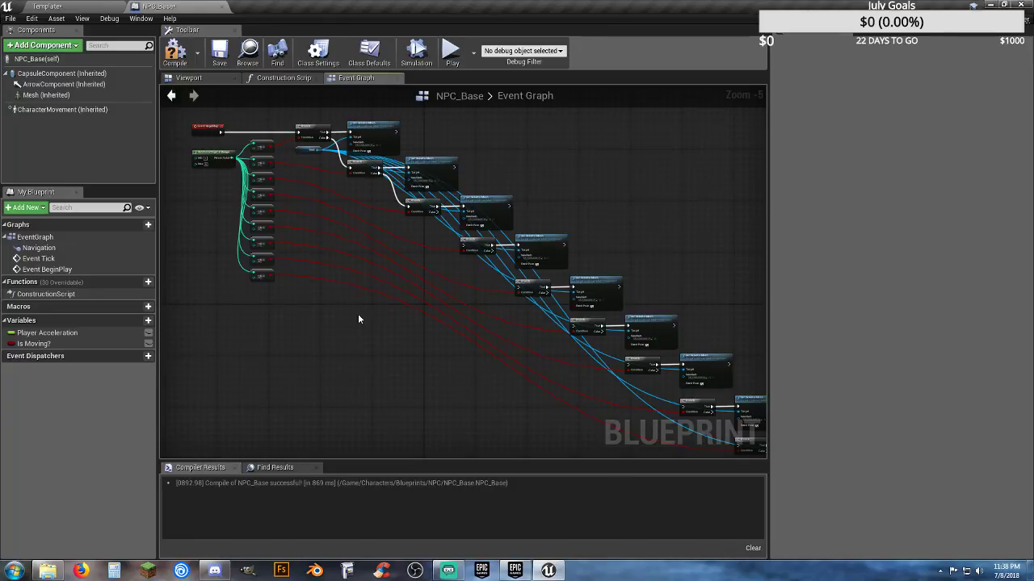
pyautogui.scroll(3, 441, 250)
pyautogui.moveTo(432, 248); pyautogui.dragTo(396, 309, button='right')
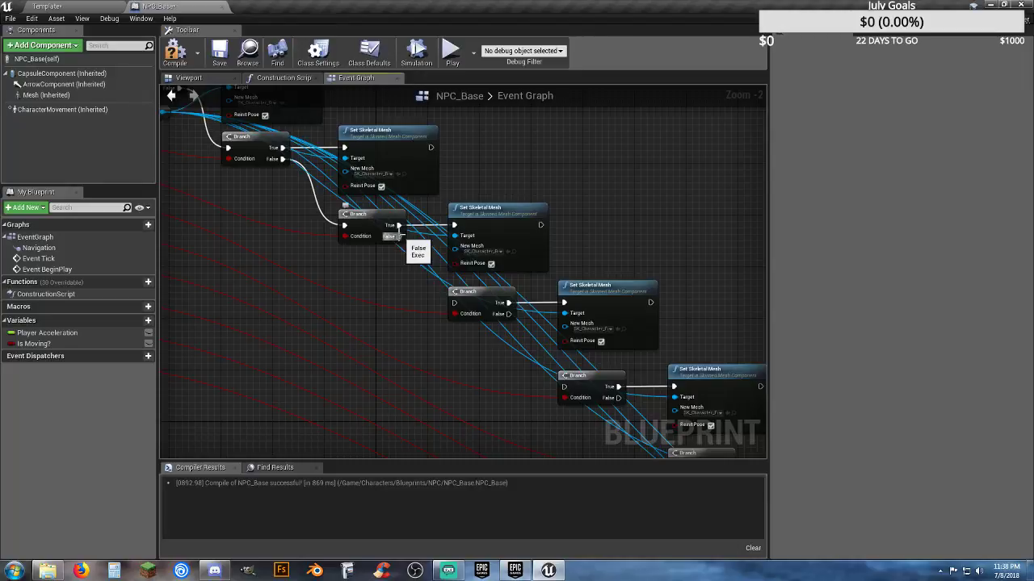
pyautogui.moveTo(397, 236); pyautogui.dragTo(429, 262)
pyautogui.moveTo(452, 306); pyautogui.dragTo(454, 302)
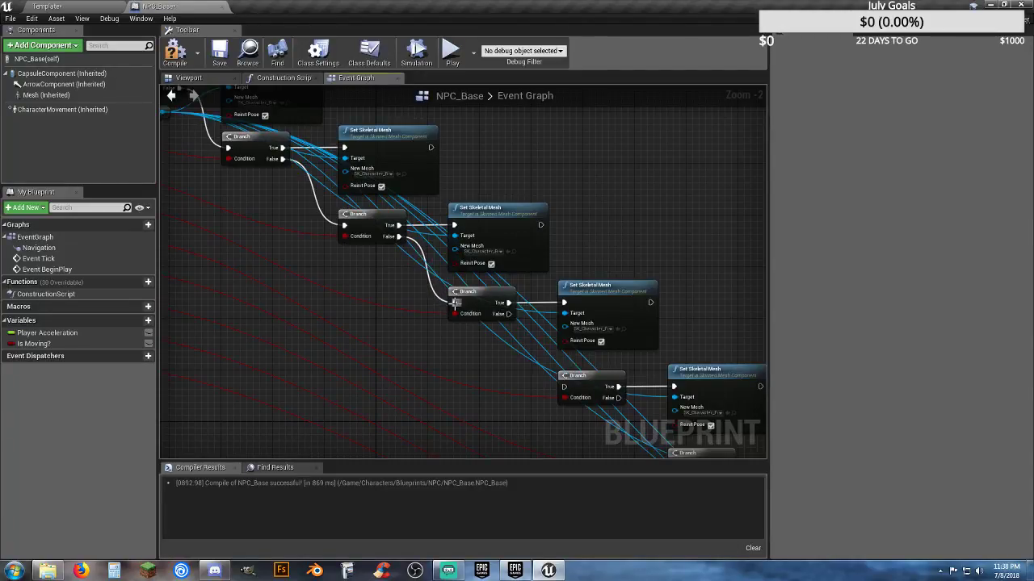
pyautogui.moveTo(480, 353); pyautogui.dragTo(312, 292, button='right')
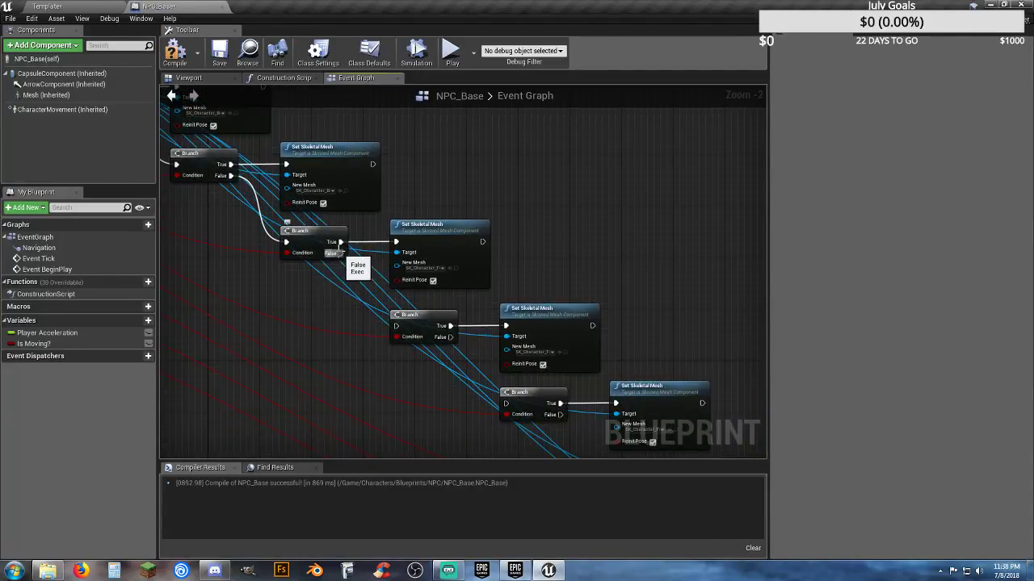
pyautogui.moveTo(341, 253); pyautogui.dragTo(396, 327)
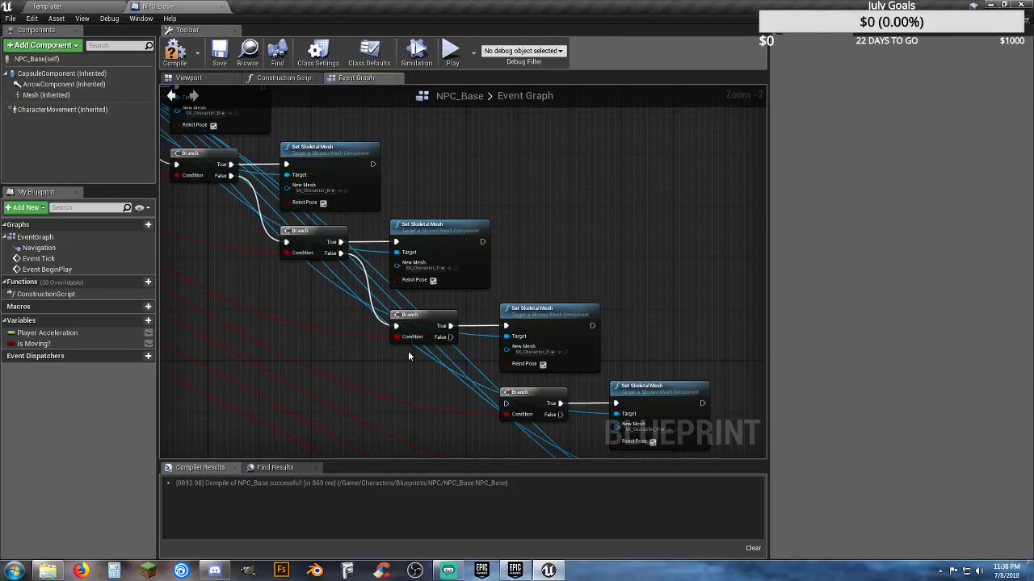
# - Continue the False chain by linking the fifth through eighth Branches each to the following Branch, ending at the ninth
pyautogui.moveTo(407, 350); pyautogui.dragTo(283, 290, button='right')
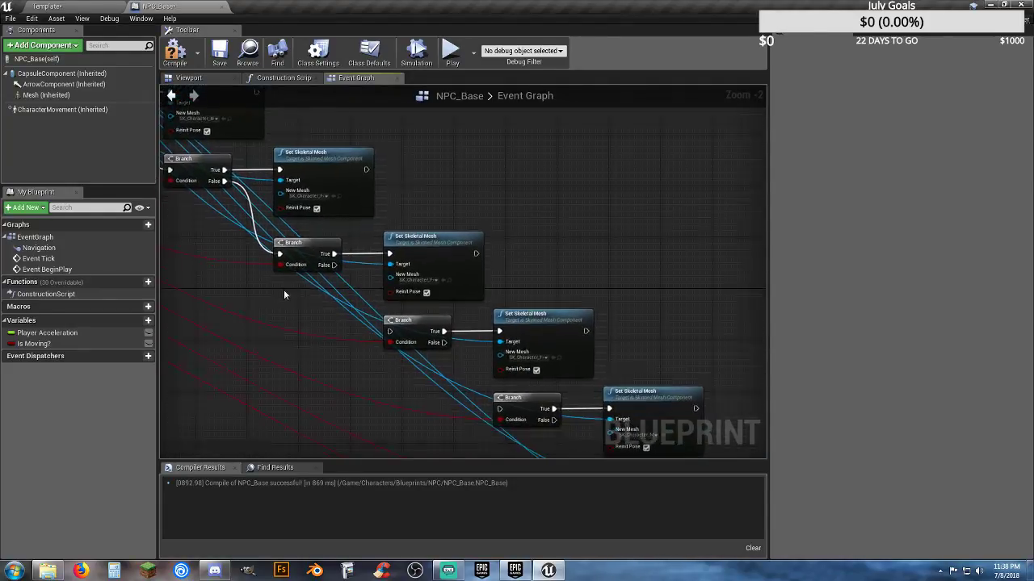
pyautogui.moveTo(331, 265); pyautogui.dragTo(392, 332)
pyautogui.moveTo(407, 366); pyautogui.dragTo(305, 275, button='right')
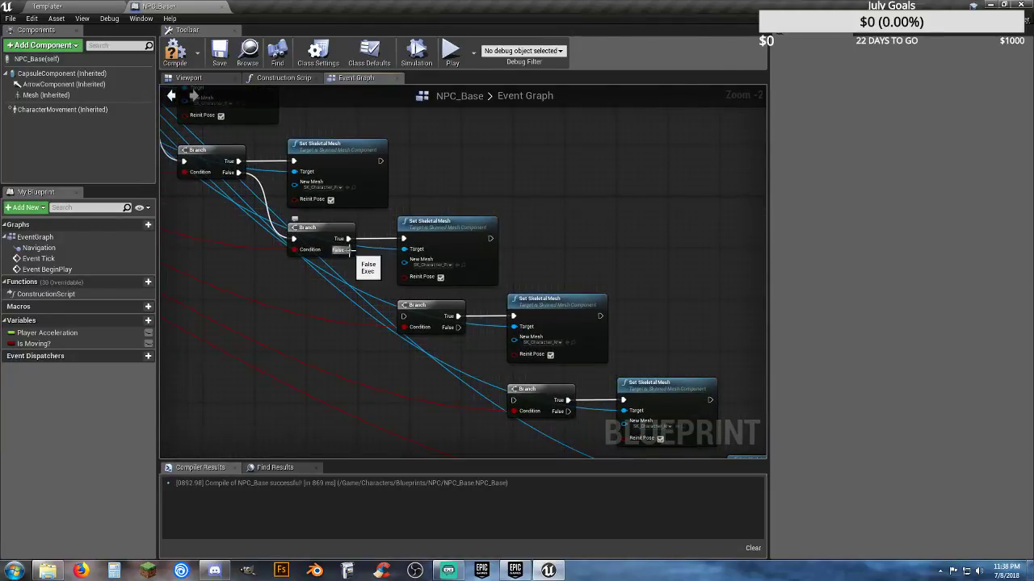
pyautogui.moveTo(349, 251); pyautogui.dragTo(405, 319)
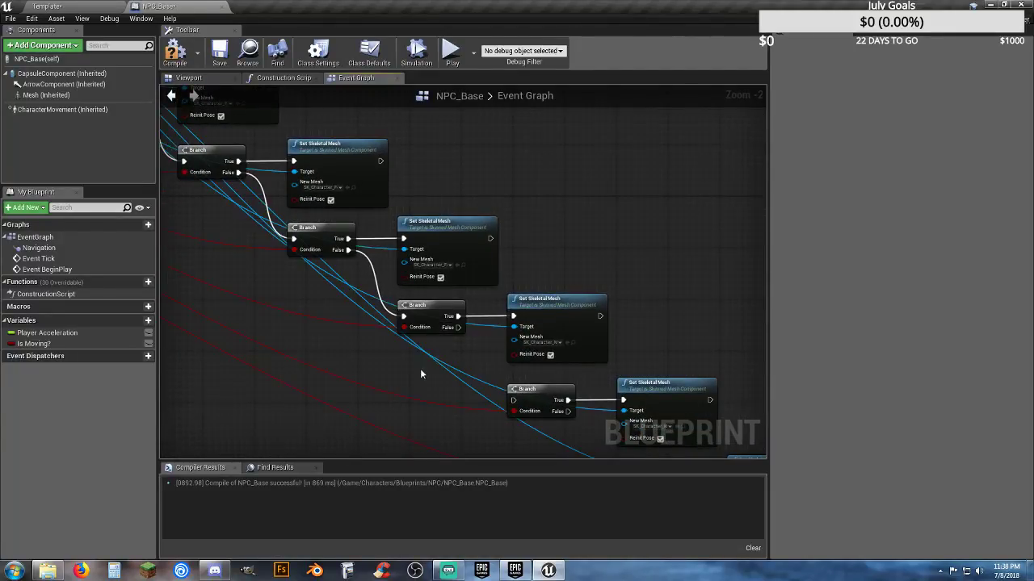
pyautogui.moveTo(404, 319); pyautogui.dragTo(392, 298, button='right')
pyautogui.moveTo(333, 230); pyautogui.dragTo(501, 380)
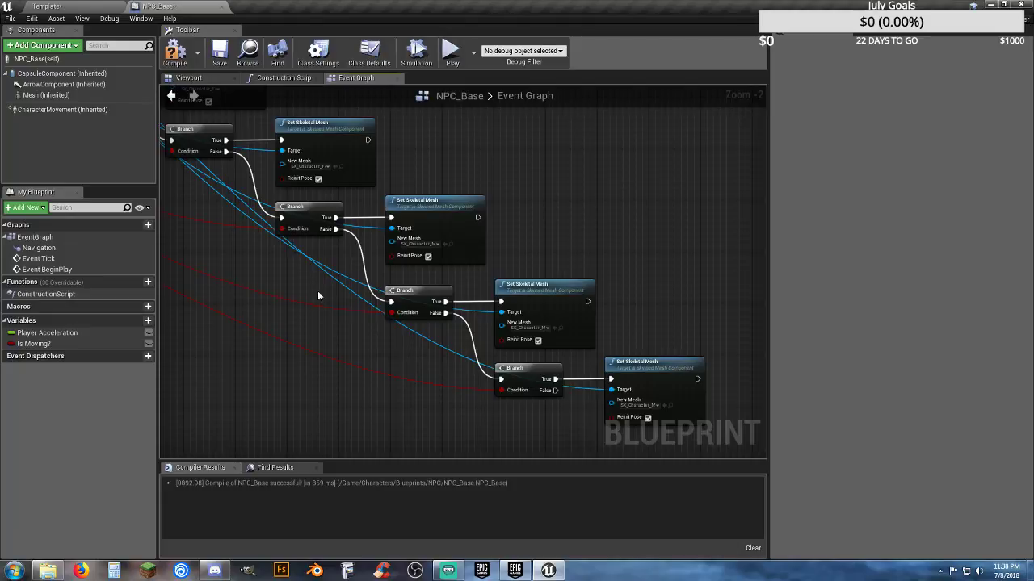
pyautogui.moveTo(318, 297); pyautogui.dragTo(428, 373, button='right')
pyautogui.scroll(2, 363, 259)
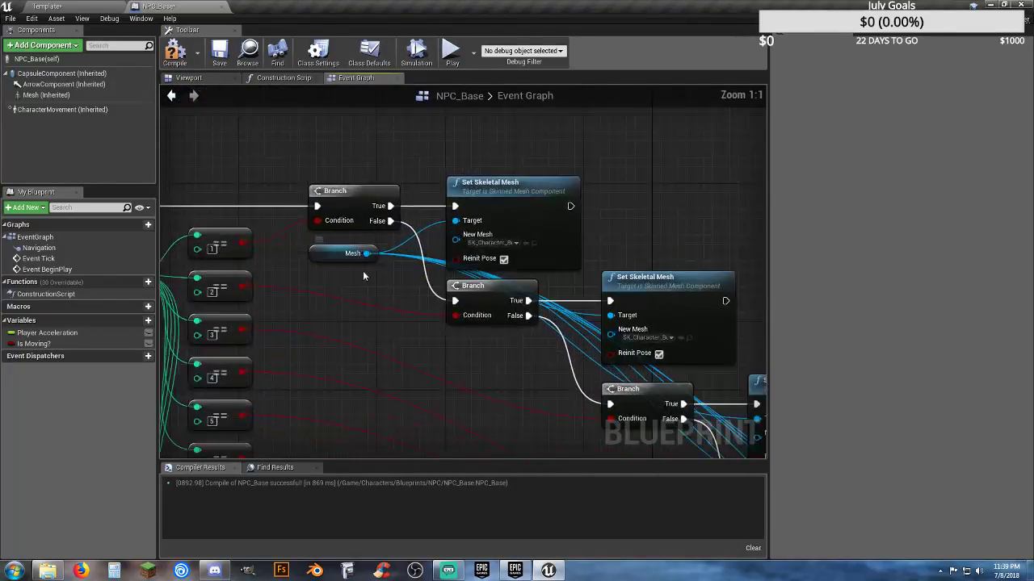
pyautogui.moveTo(367, 305); pyautogui.dragTo(305, 234, button='right')
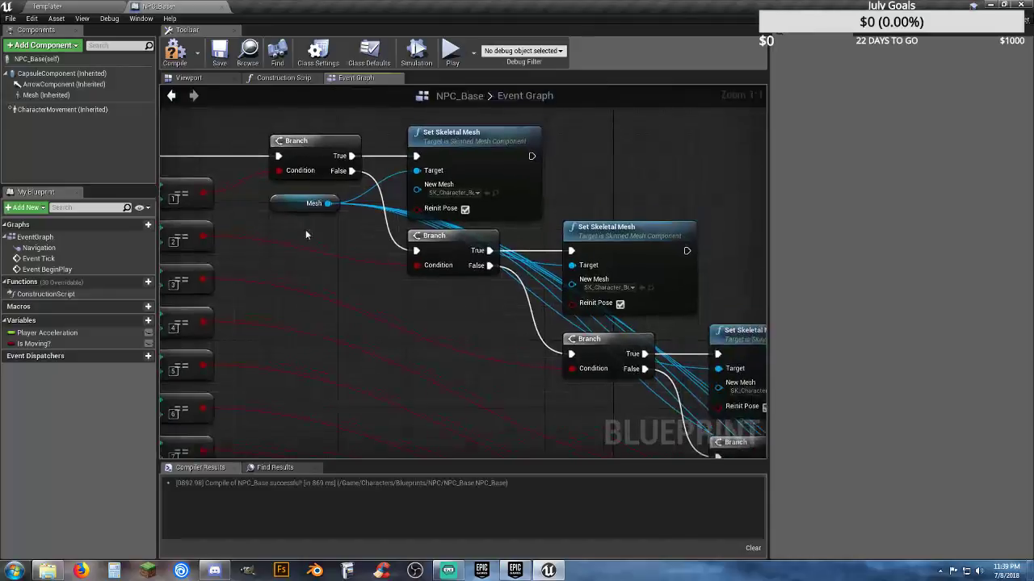
pyautogui.moveTo(391, 273); pyautogui.dragTo(536, 307, button='right')
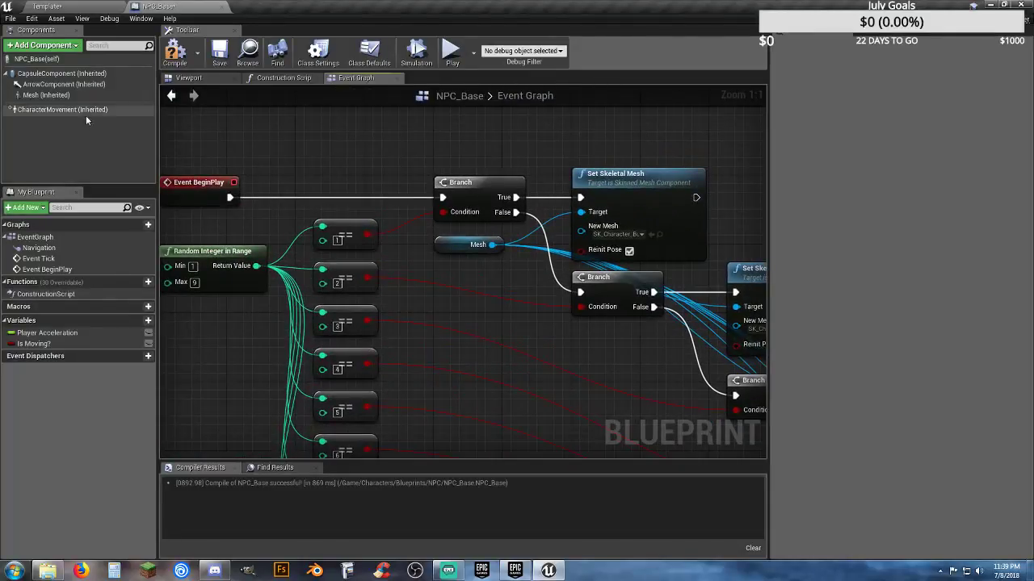
# - Browse the materials available for Element 0 of the inherited Mesh component
pyautogui.click(46, 96)
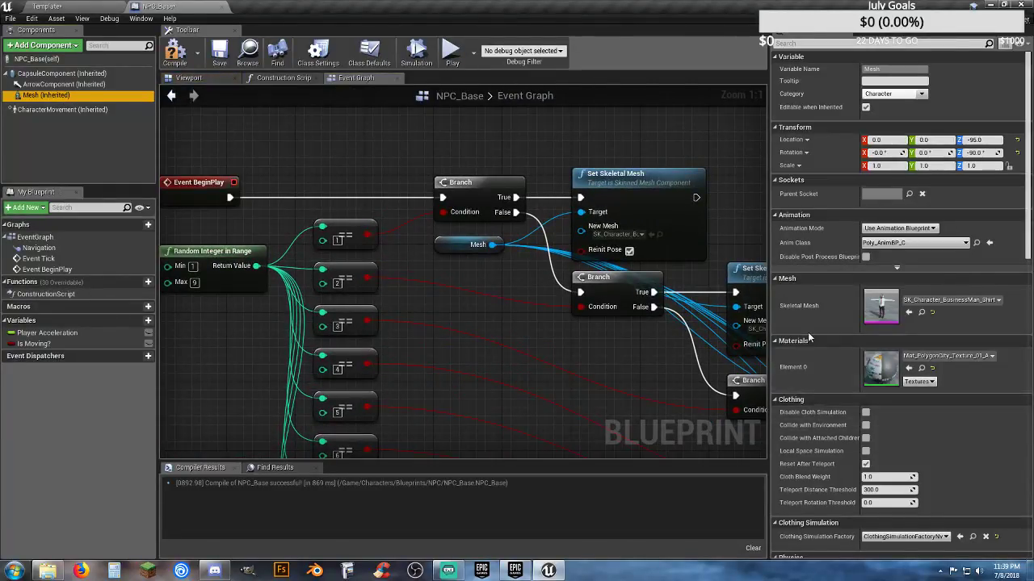
pyautogui.click(992, 356)
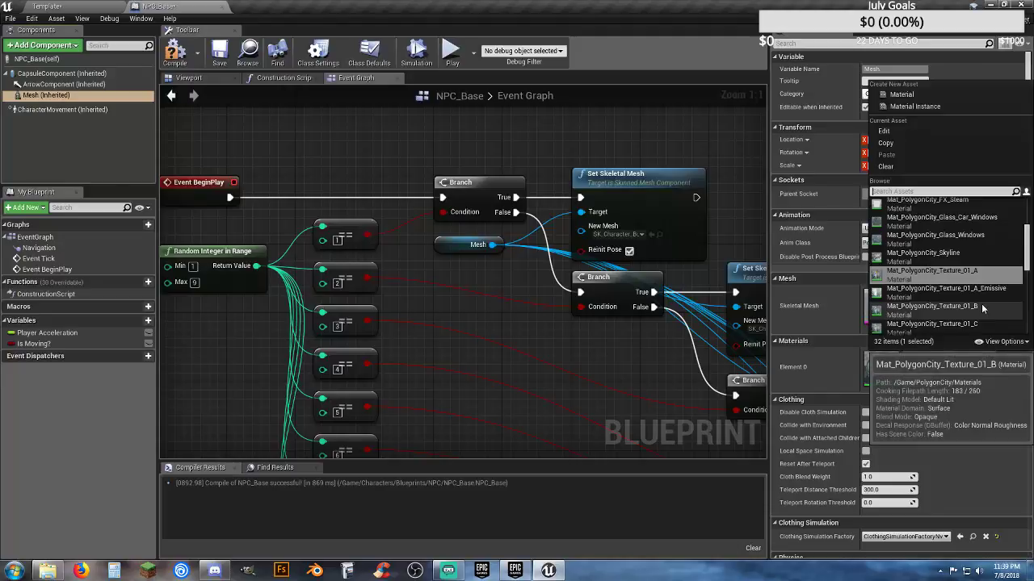
pyautogui.scroll(-2, 977, 323)
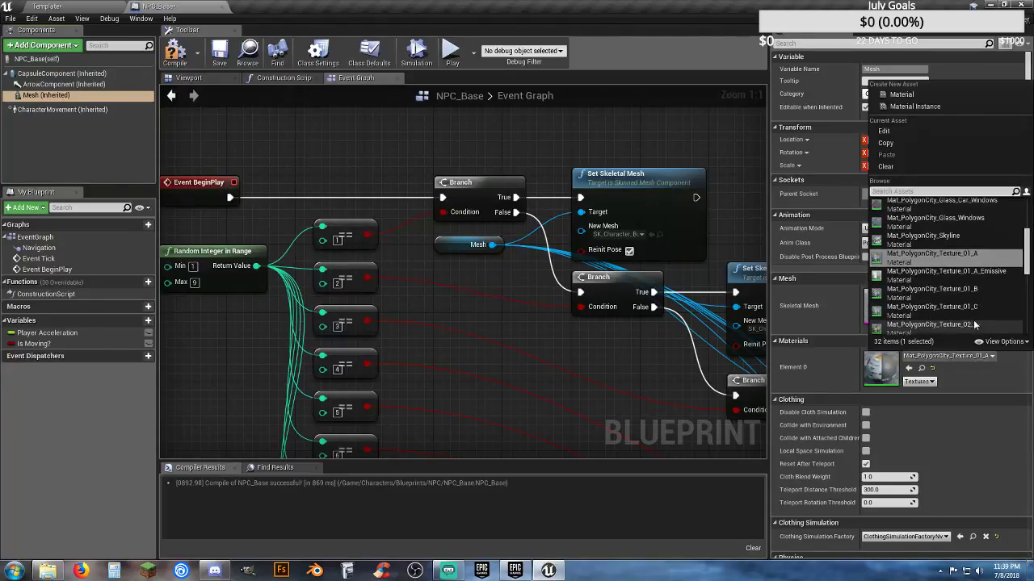
pyautogui.scroll(-4, 1004, 323)
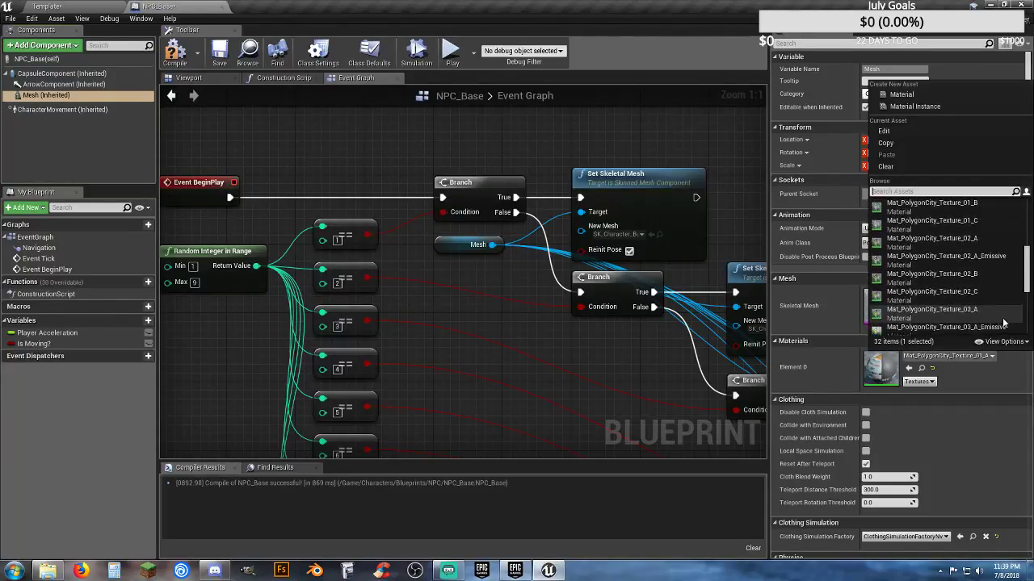
pyautogui.scroll(-9, 1004, 323)
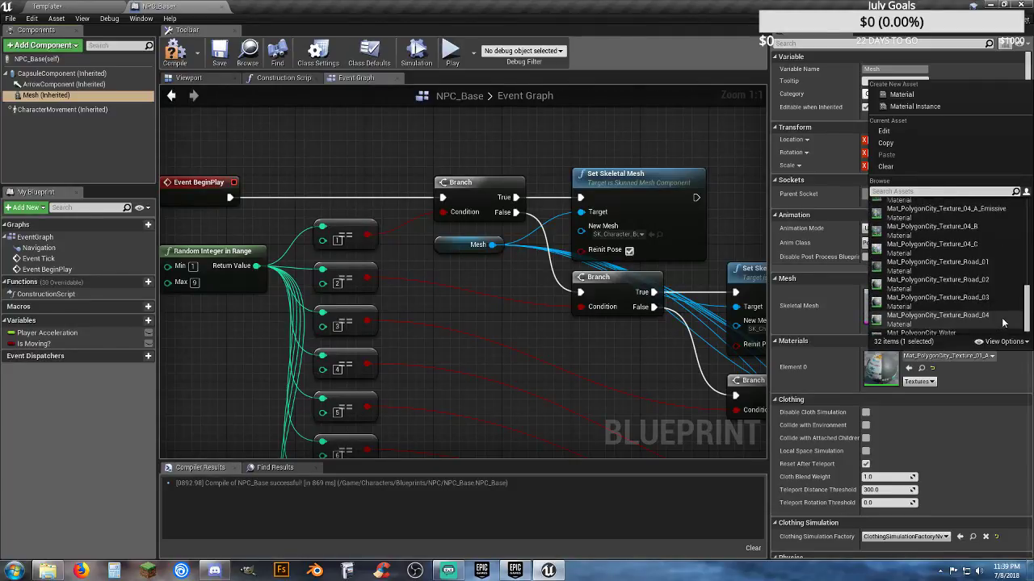
pyautogui.click(989, 457)
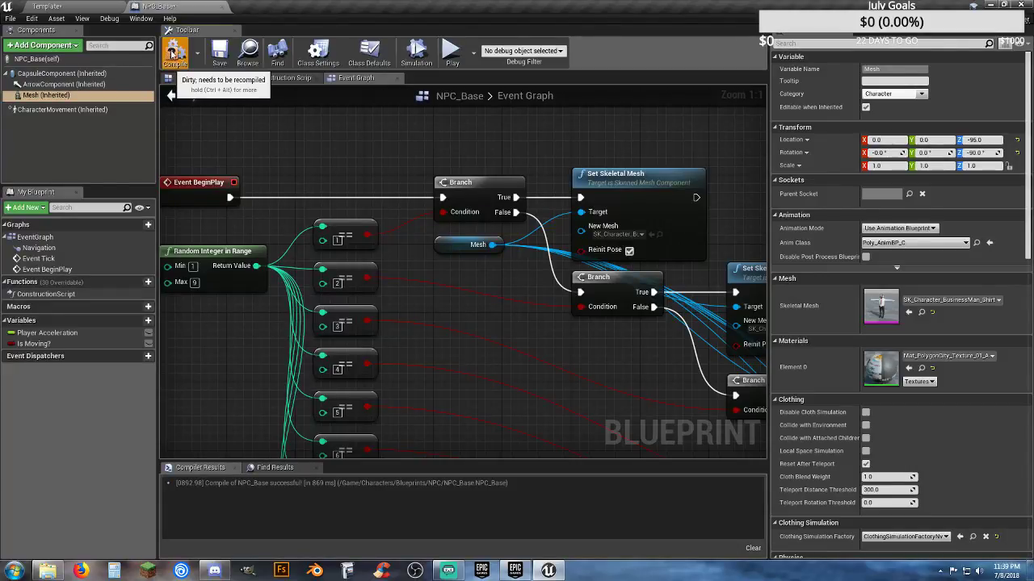
# - Compile and save the NPC_Base blueprint, and briefly play-test the Template level
pyautogui.click(219, 55)
pyautogui.click(220, 58)
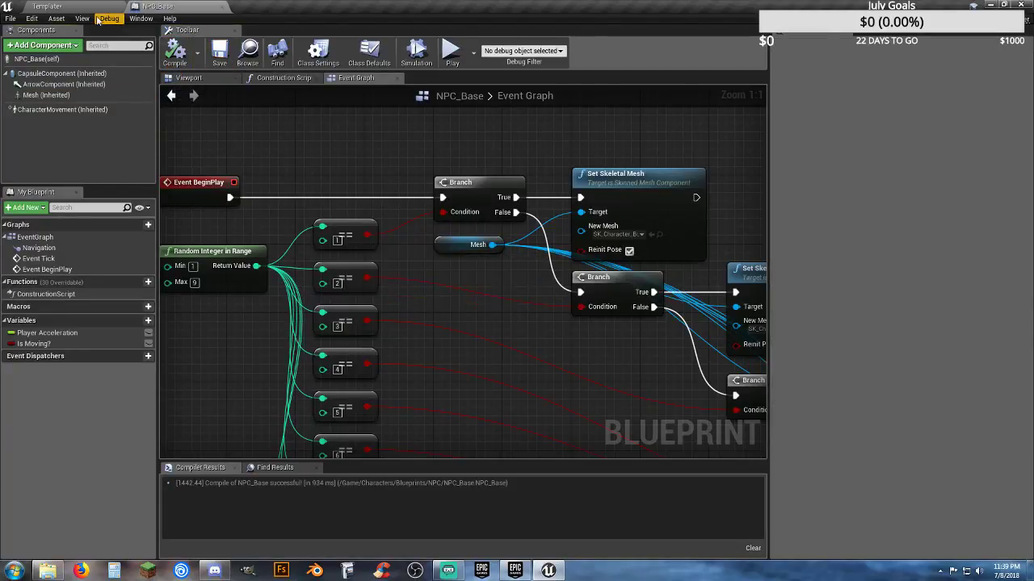
pyautogui.click(49, 6)
pyautogui.click(521, 47)
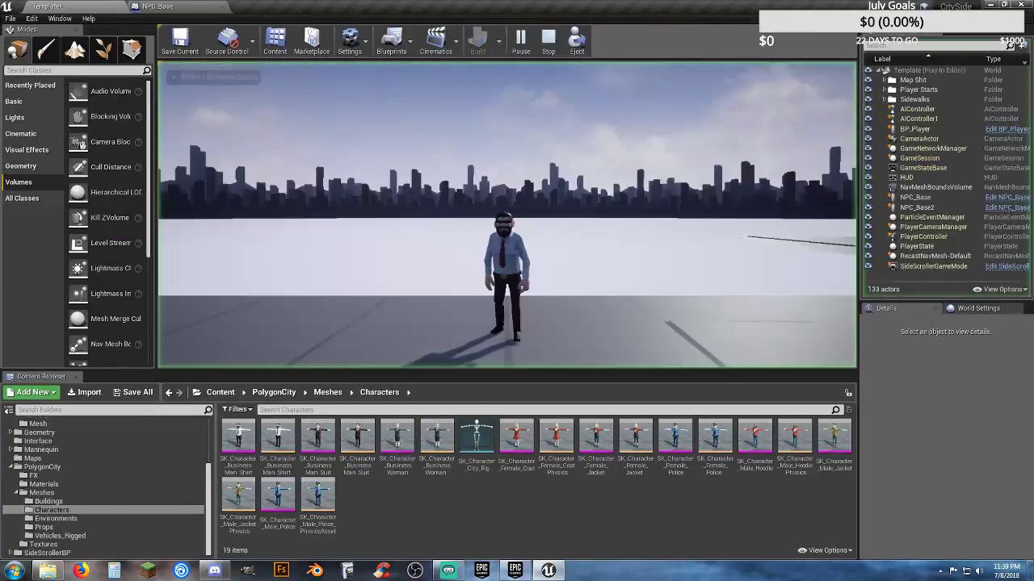
pyautogui.press('d')
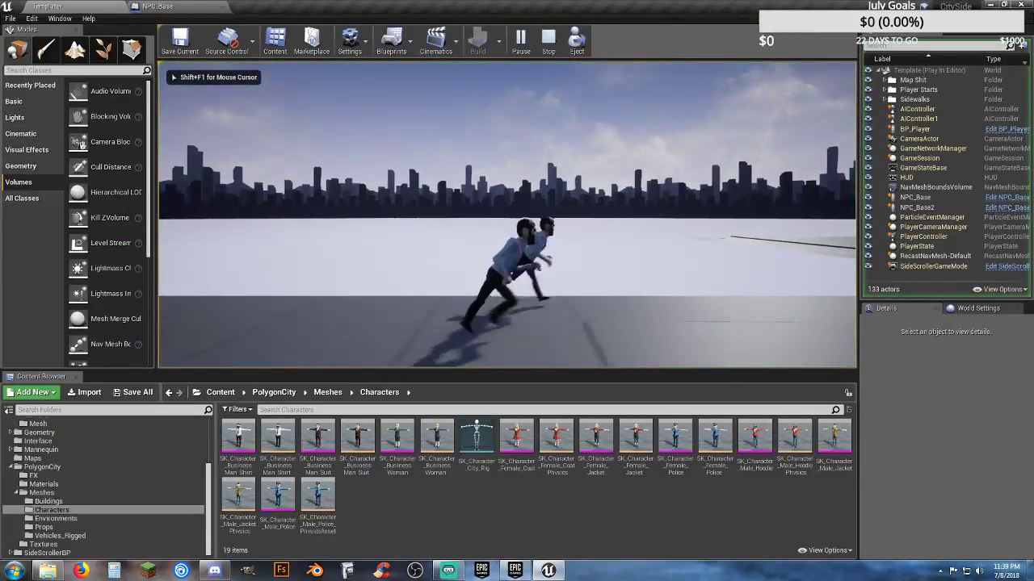
pyautogui.press('a')
pyautogui.press('Escape')
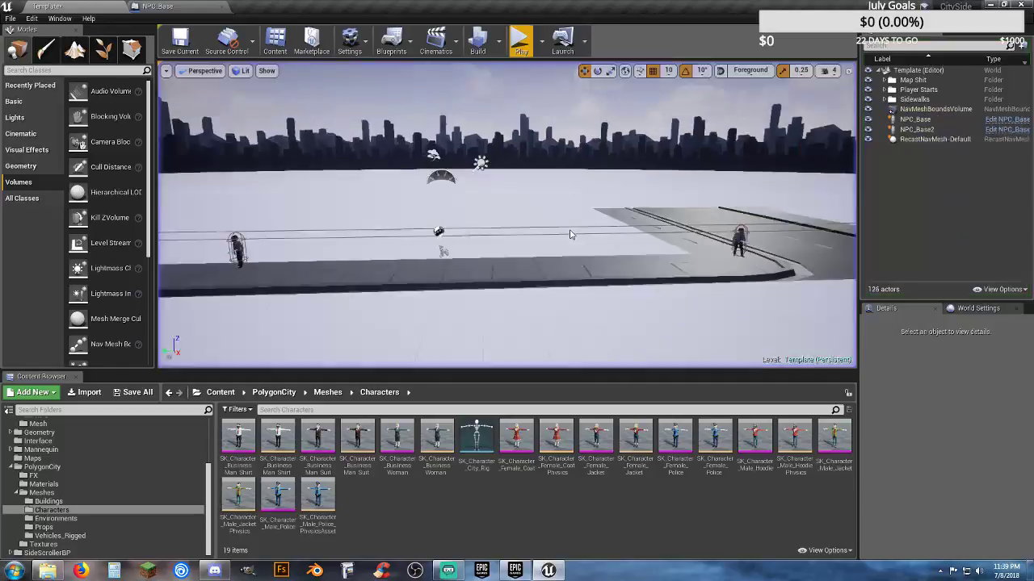
# - Examine the NPC_Base event graph from Event BeginPlay and the random integer through the comparisons into the Branch chain
pyautogui.click(159, 7)
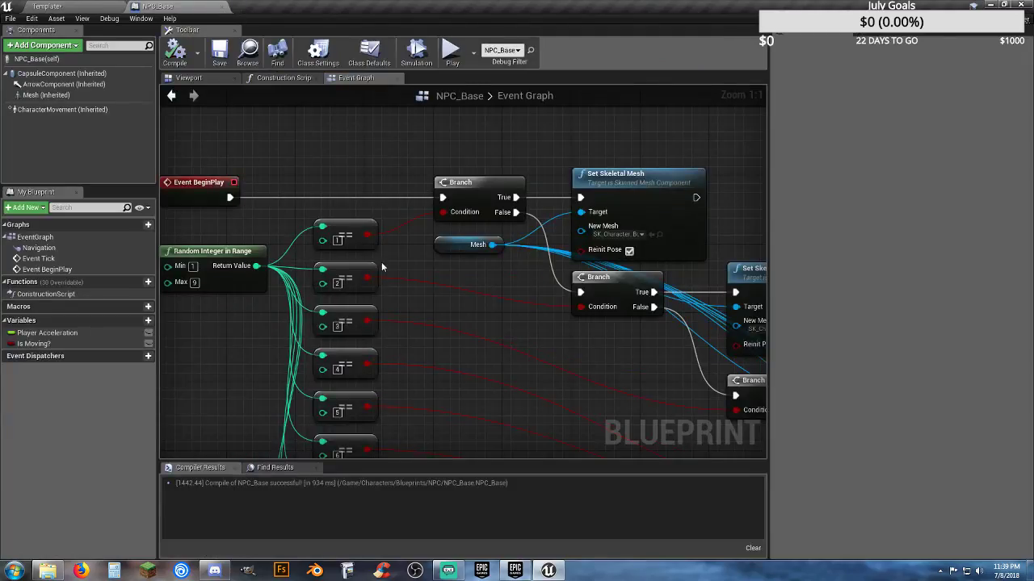
pyautogui.scroll(-3, 414, 256)
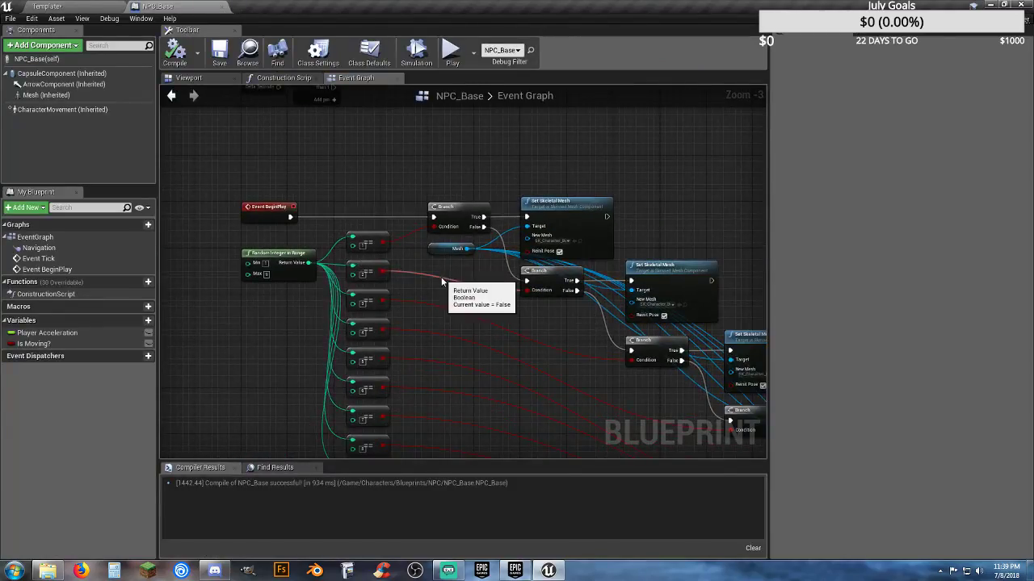
pyautogui.scroll(3, 461, 266)
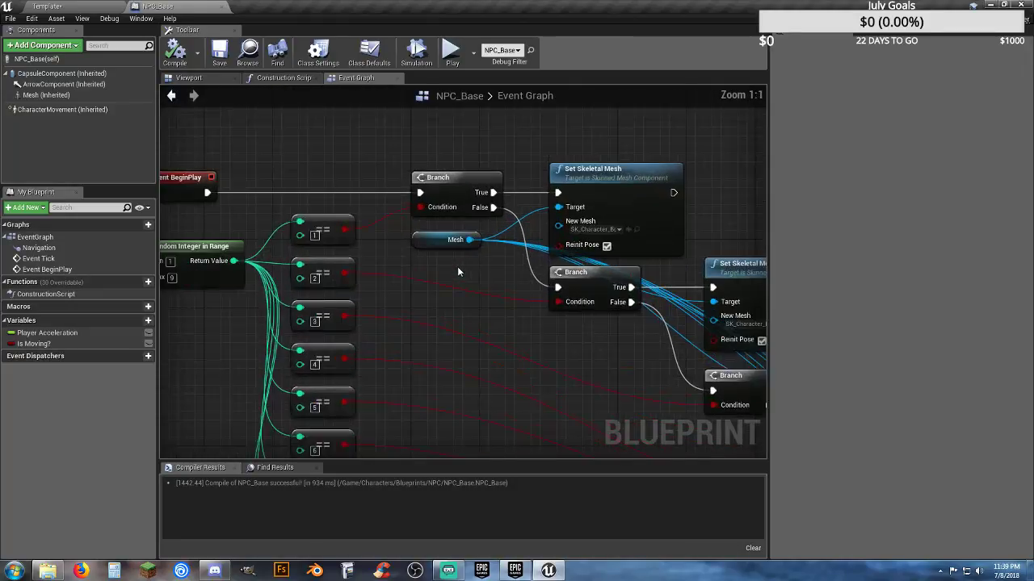
pyautogui.moveTo(435, 280); pyautogui.dragTo(539, 268, button='right')
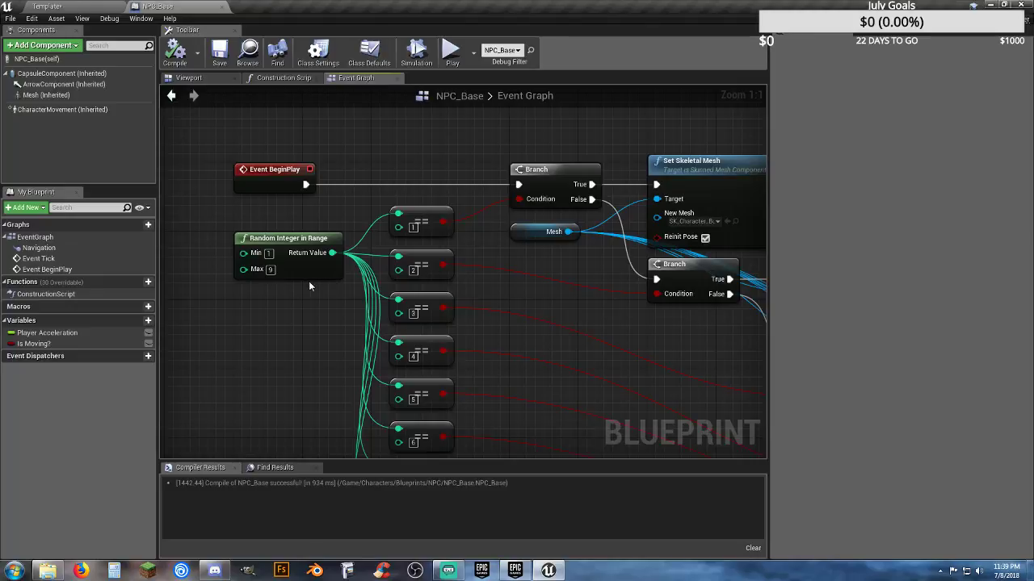
pyautogui.moveTo(309, 284); pyautogui.dragTo(290, 301, button='right')
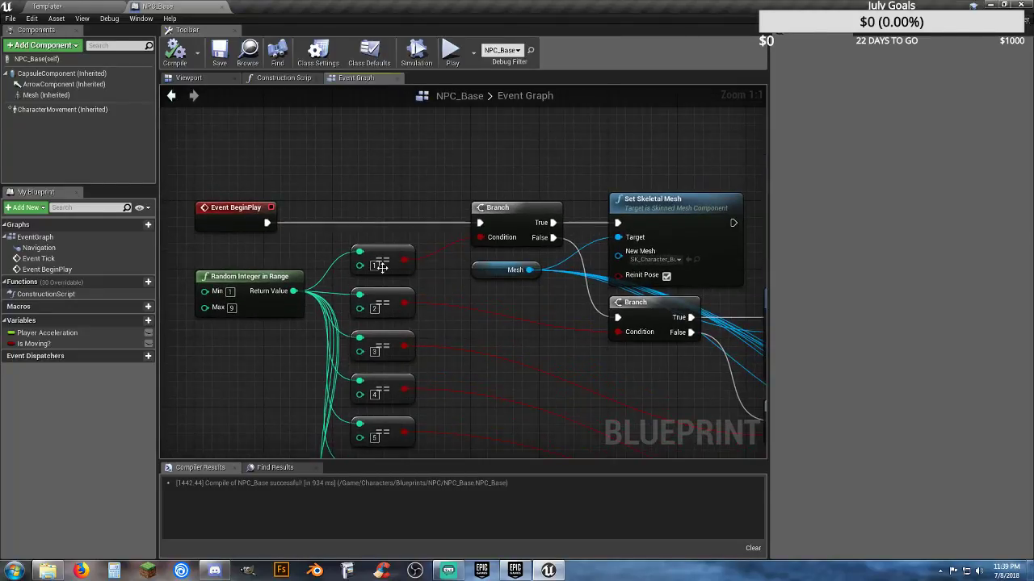
pyautogui.moveTo(496, 239); pyautogui.dragTo(362, 311, button='right')
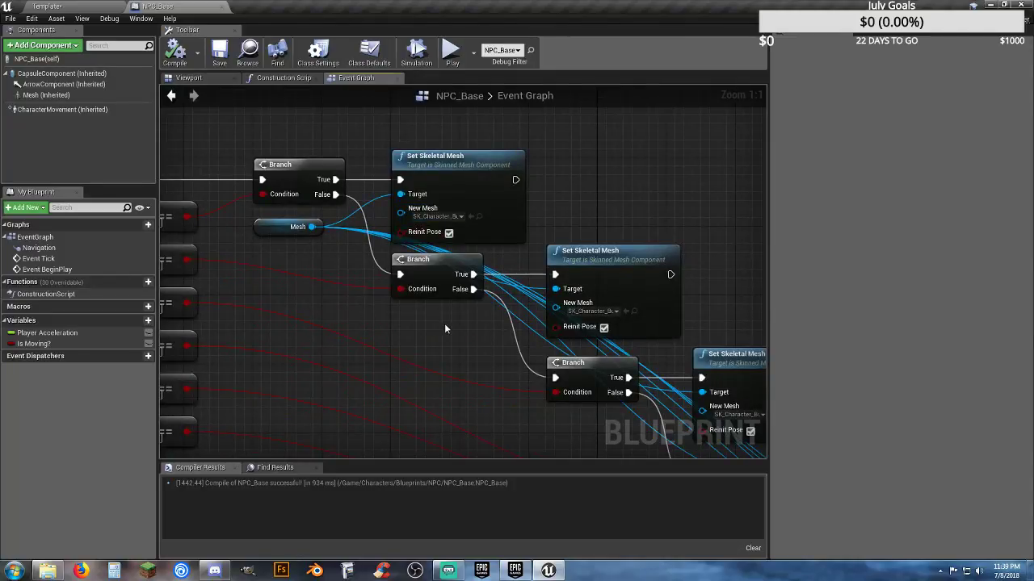
pyautogui.moveTo(444, 328); pyautogui.dragTo(586, 324, button='right')
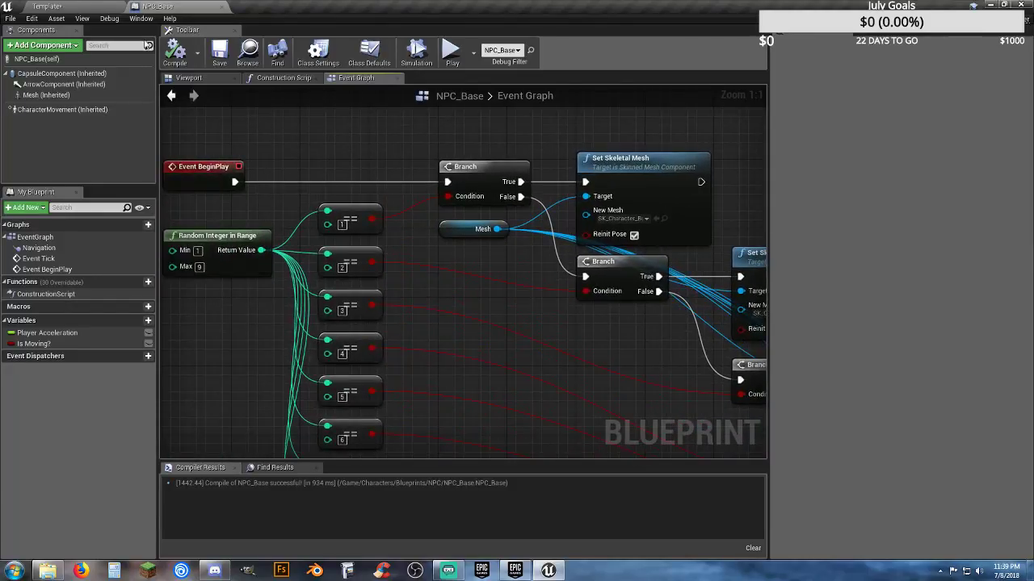
# - Play-test the Template level again, running and jumping the player along the street to check the NPCs' randomized meshes
pyautogui.click(87, 6)
pyautogui.click(519, 39)
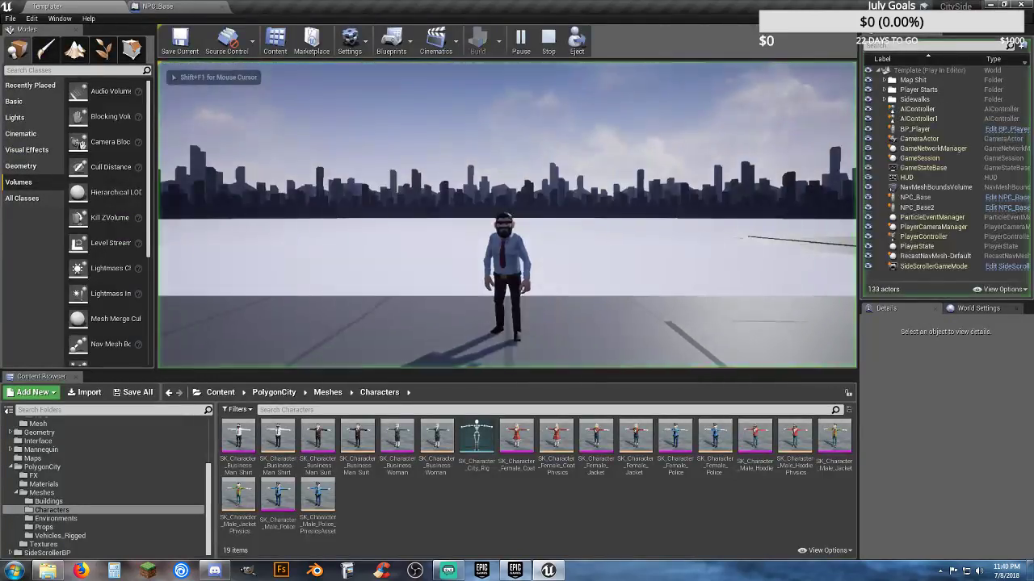
pyautogui.press('a')
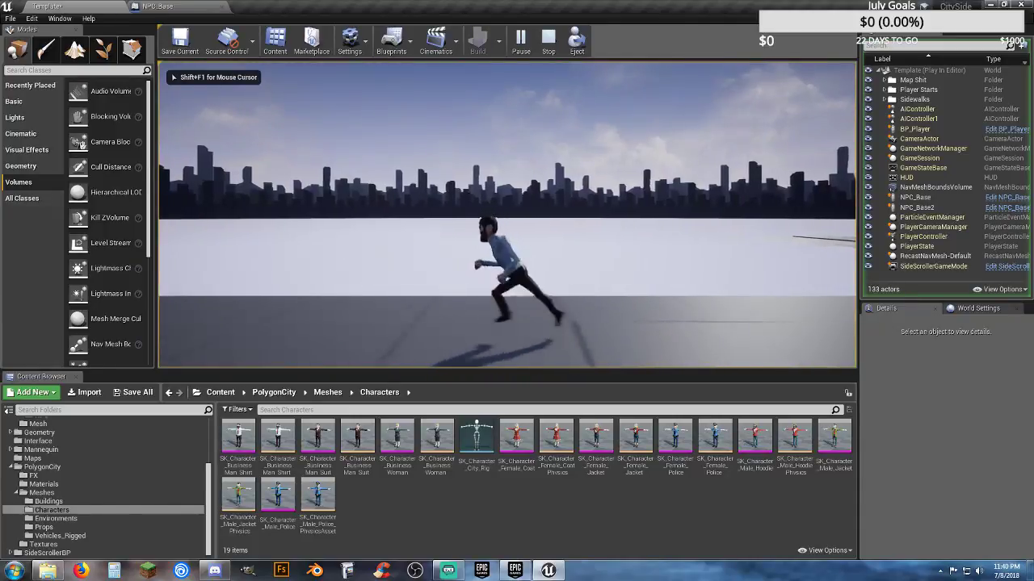
pyautogui.press('d')
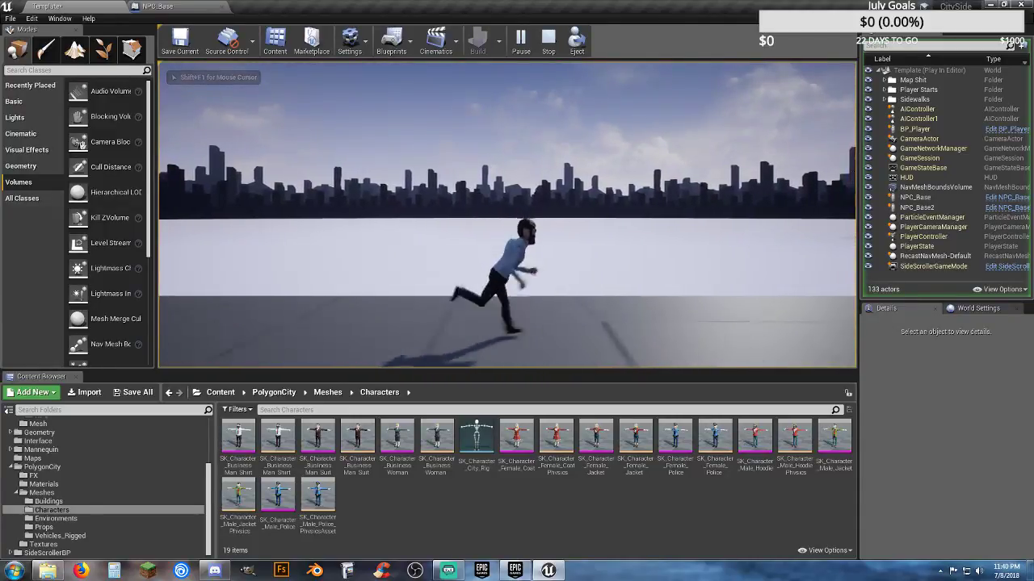
pyautogui.press('space')
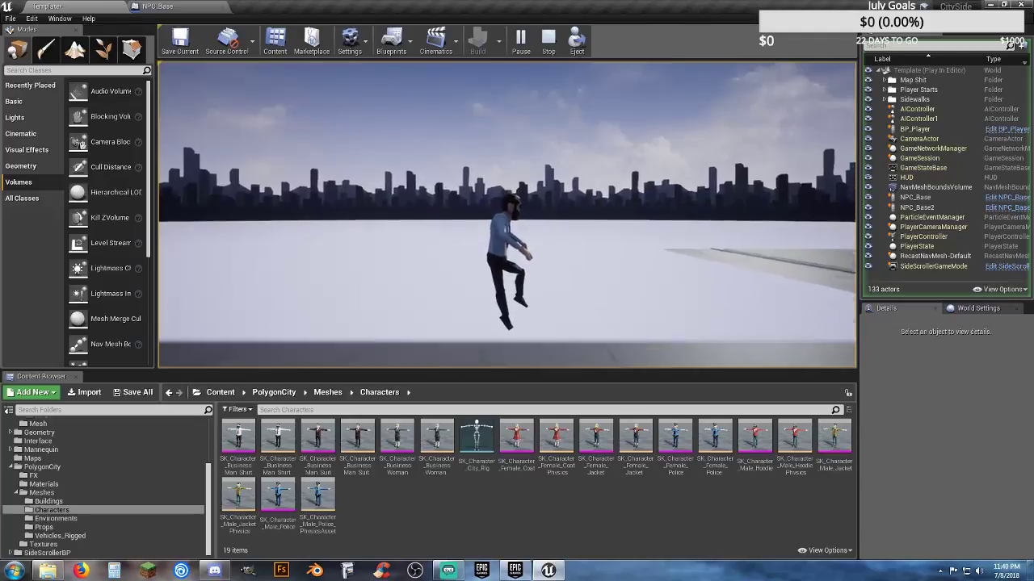
pyautogui.press('space')
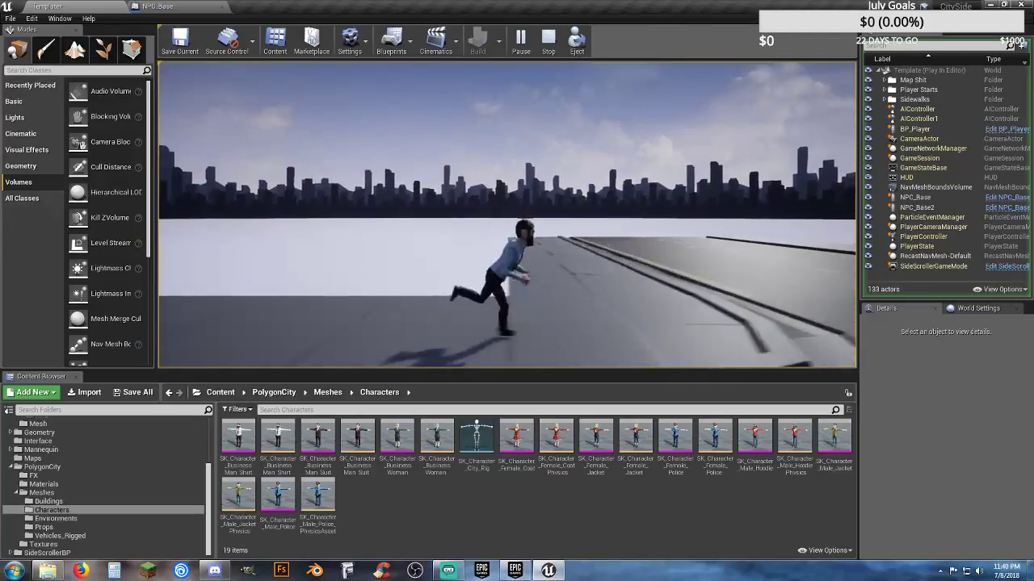
pyautogui.press('w')
pyautogui.press('d')
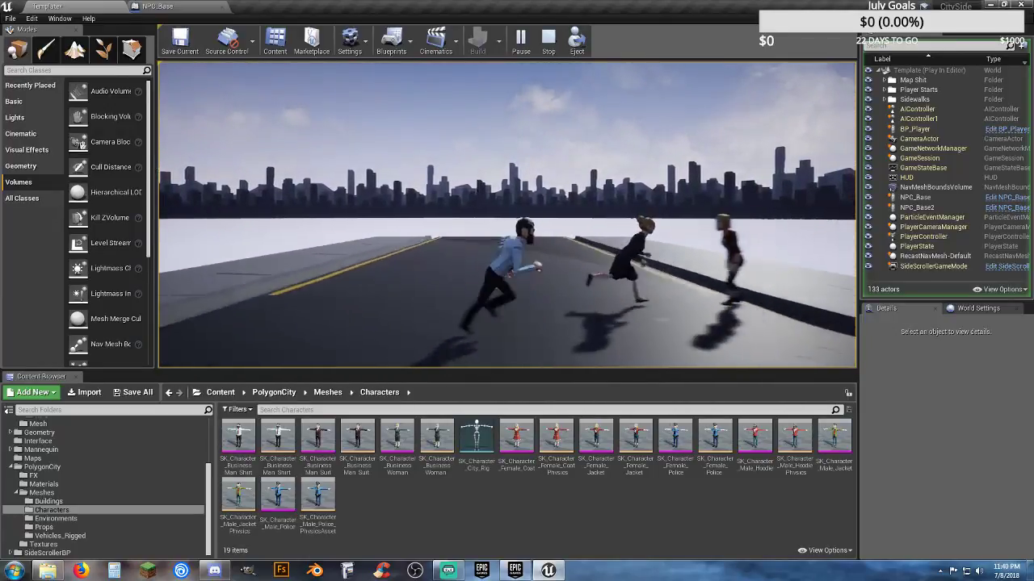
pyautogui.press('a')
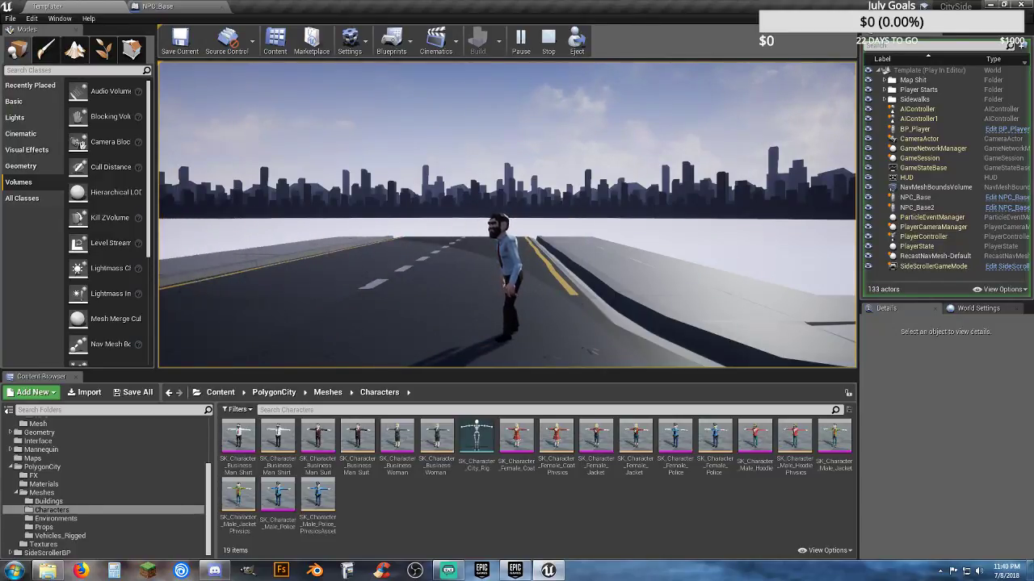
pyautogui.press('Escape')
pyautogui.moveTo(556, 218); pyautogui.dragTo(356, 286, button='right')
pyautogui.scroll(-2, 568, 220)
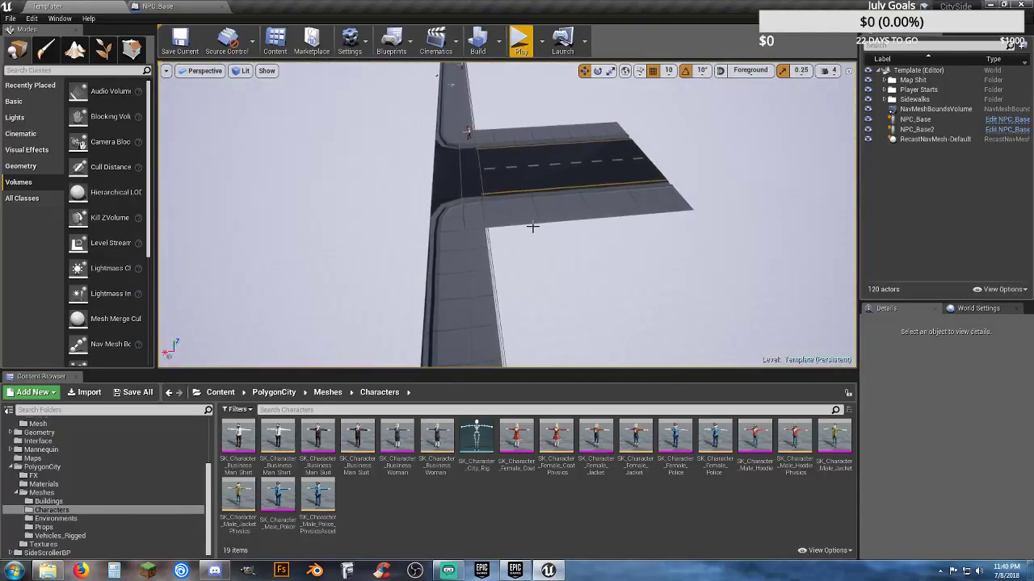
pyautogui.scroll(2, 532, 226)
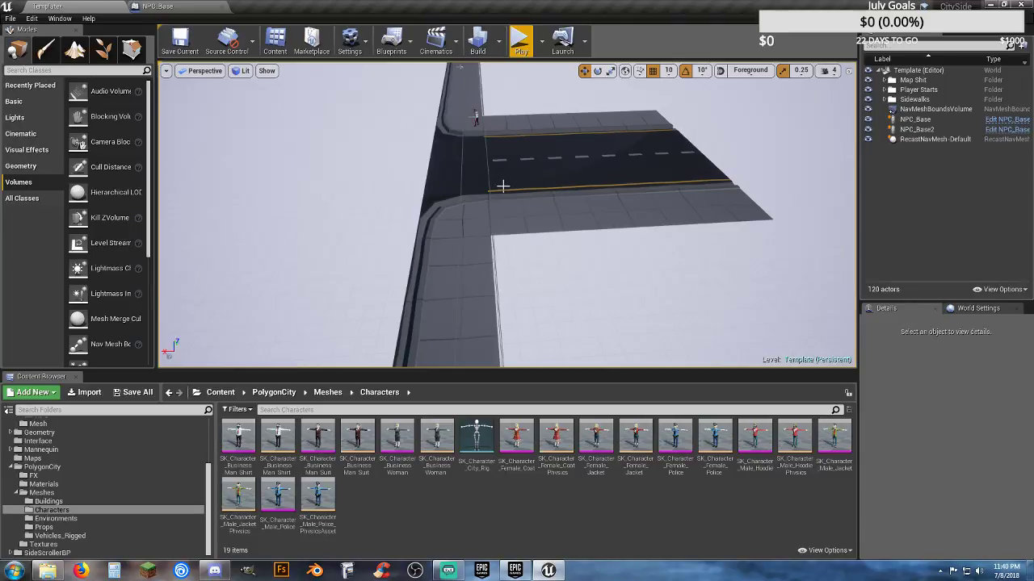
pyautogui.press('w')
pyautogui.moveTo(503, 185); pyautogui.dragTo(503, 73, button='right')
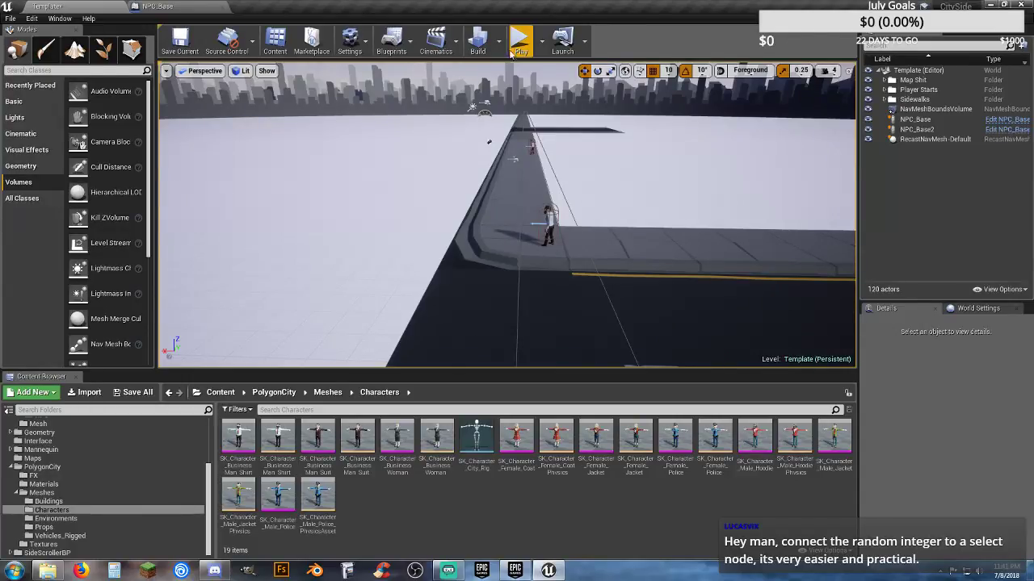
# - Review the layout of the entire NPC_Base mesh-selection graph, from the random integer through all nine Branches
pyautogui.click(206, 7)
pyautogui.scroll(-3, 524, 367)
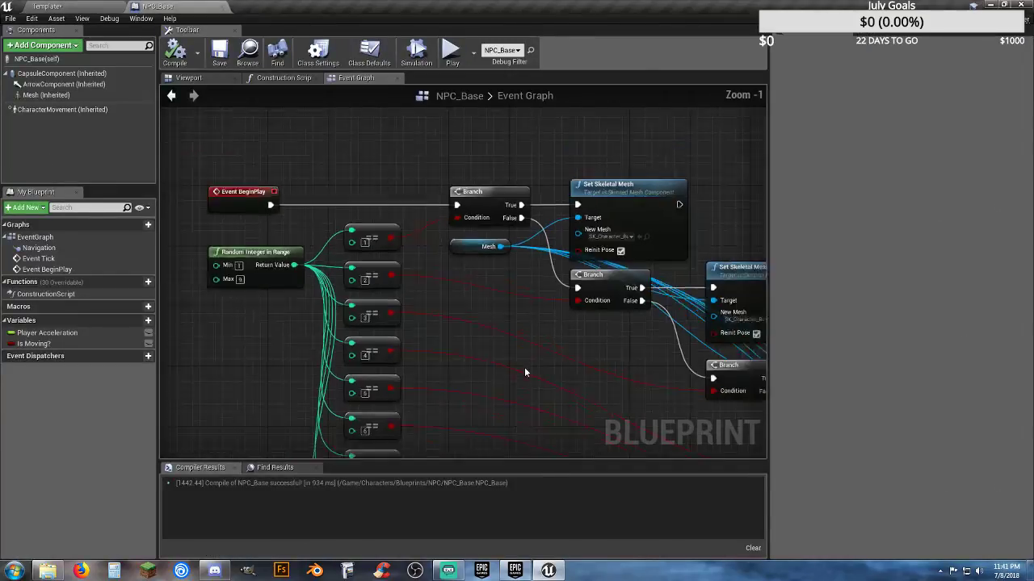
pyautogui.moveTo(535, 372); pyautogui.dragTo(255, 193, button='right')
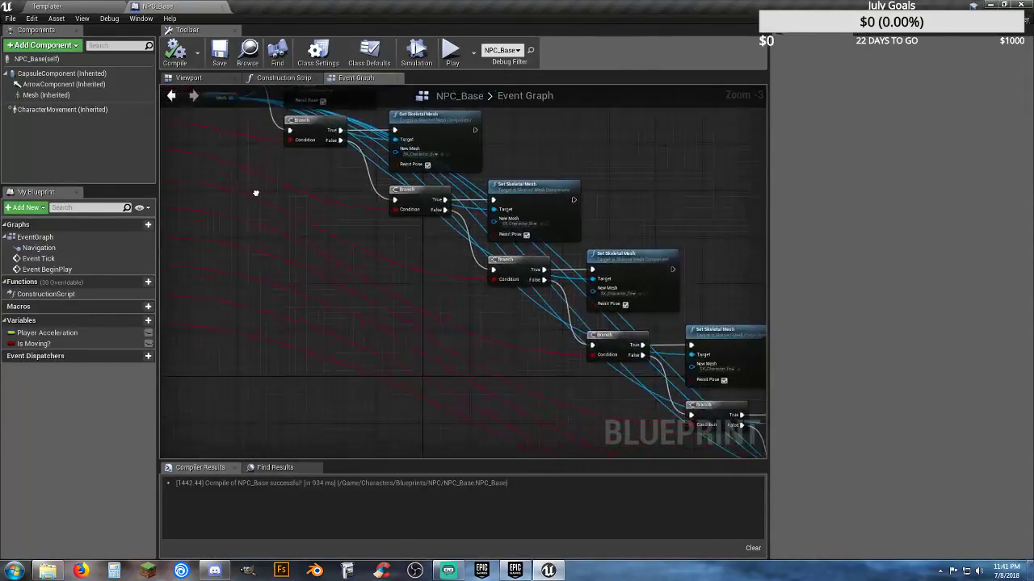
pyautogui.moveTo(490, 360); pyautogui.dragTo(618, 424, button='right')
pyautogui.moveTo(452, 314); pyautogui.dragTo(509, 358, button='right')
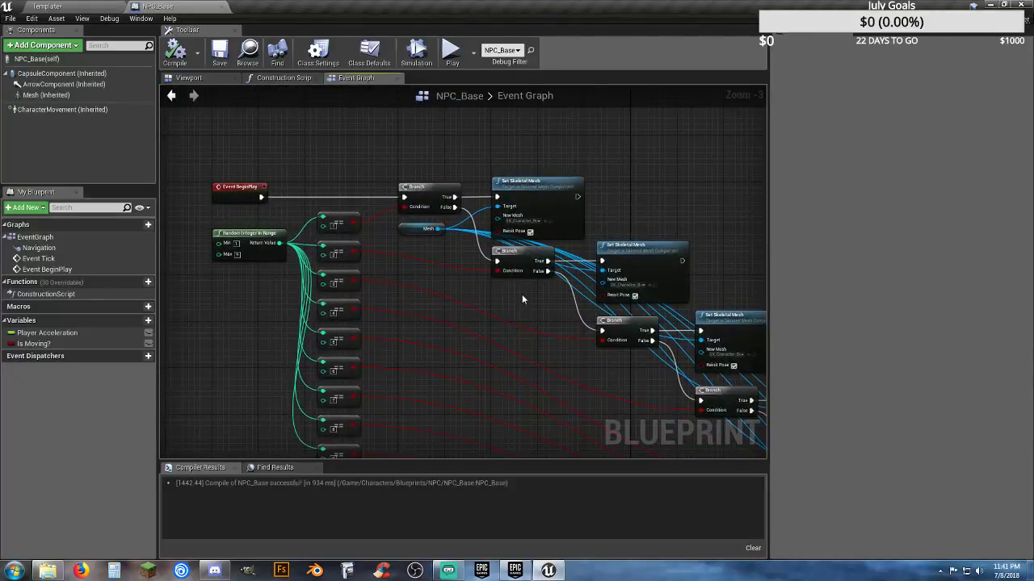
pyautogui.moveTo(467, 302); pyautogui.dragTo(520, 270, button='right')
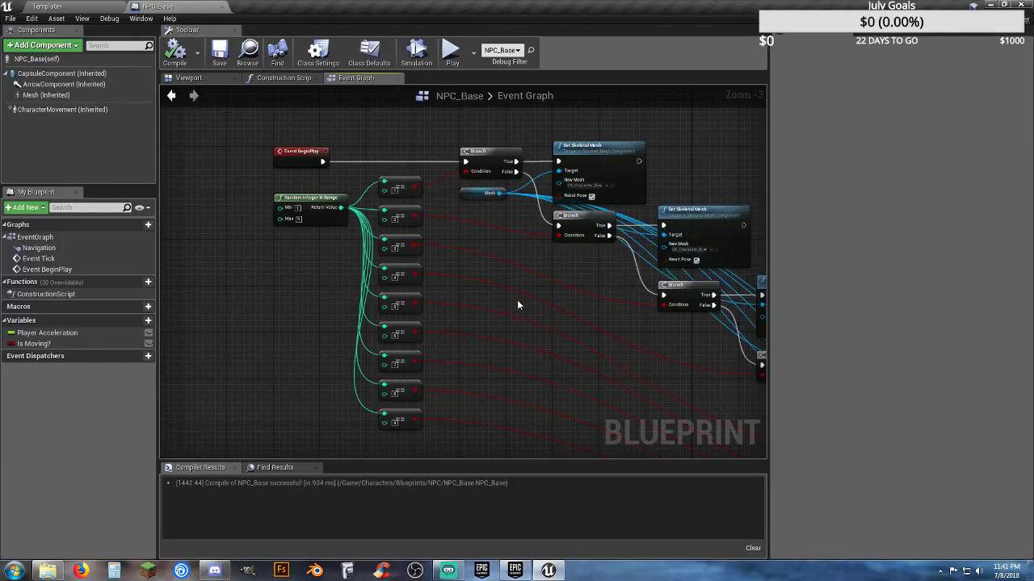
pyautogui.moveTo(307, 293); pyautogui.dragTo(238, 293, button='right')
pyautogui.scroll(-3, 348, 282)
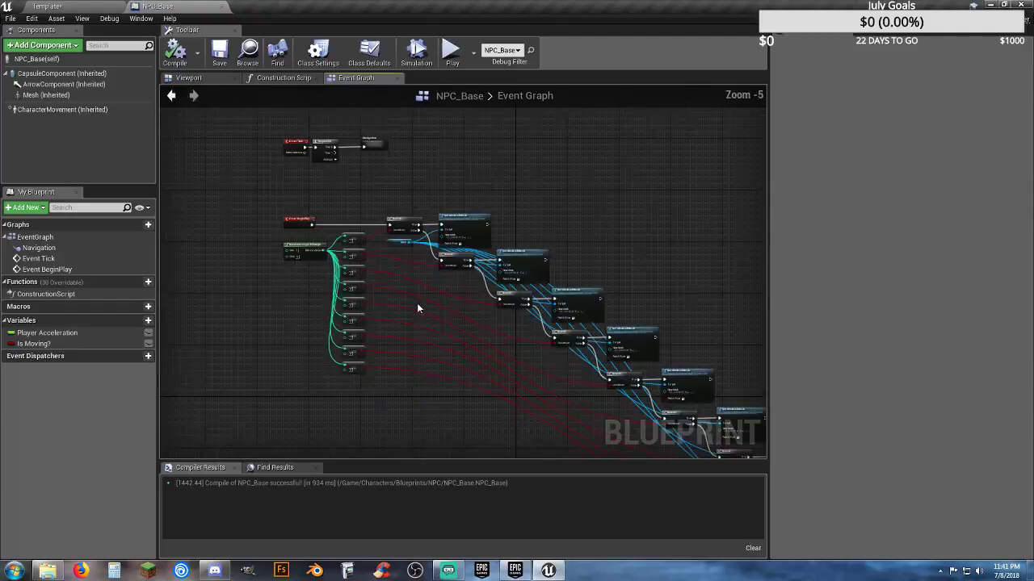
pyautogui.moveTo(431, 283); pyautogui.dragTo(435, 294, button='right')
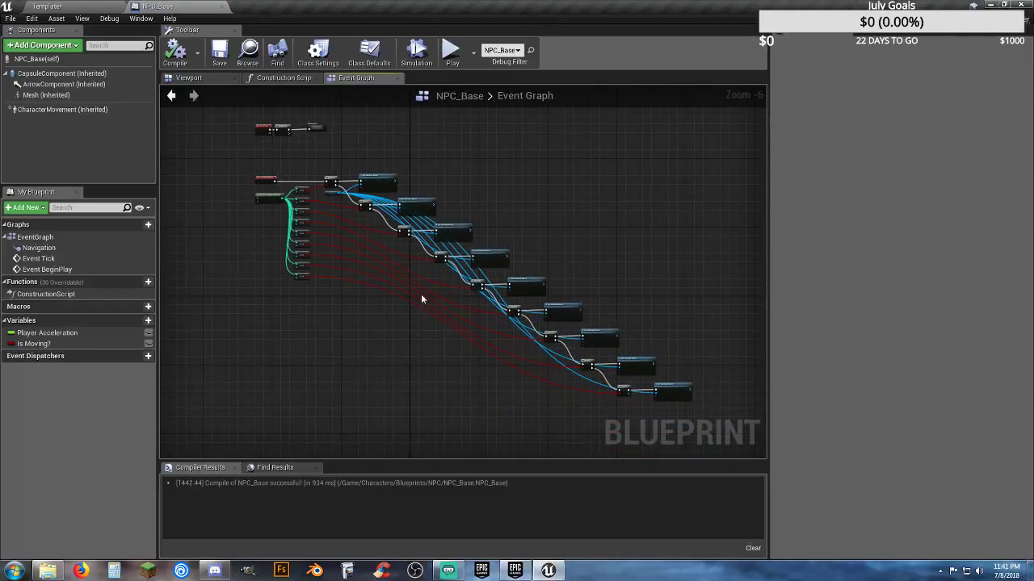
pyautogui.moveTo(333, 282); pyautogui.dragTo(343, 262, button='right')
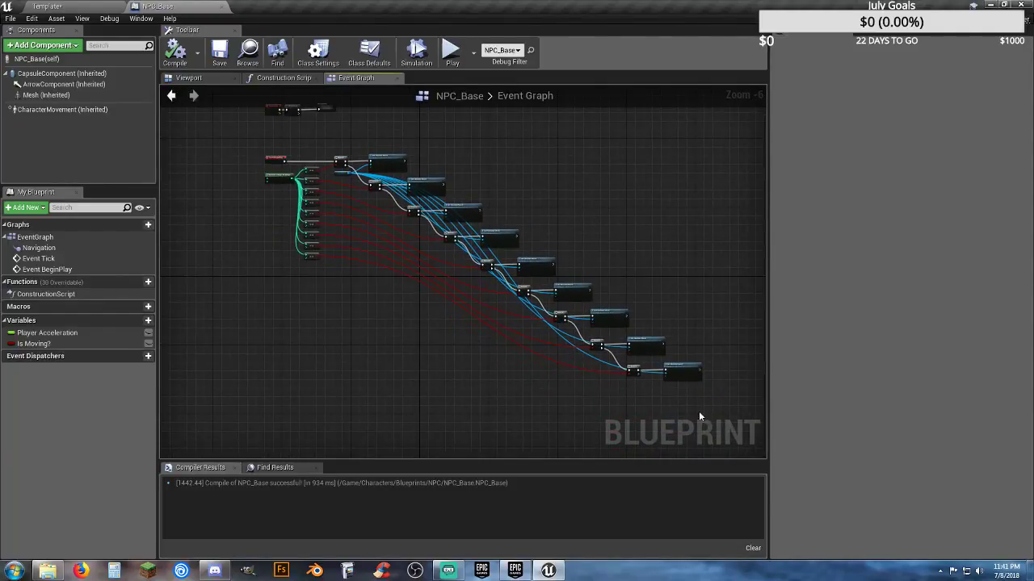
# - Collapse the whole mesh-selection network, from the random integer through the Branches and Set Skeletal Mesh nodes, into a single graph node
pyautogui.moveTo(711, 414); pyautogui.dragTo(272, 172)
pyautogui.scroll(6, 349, 179)
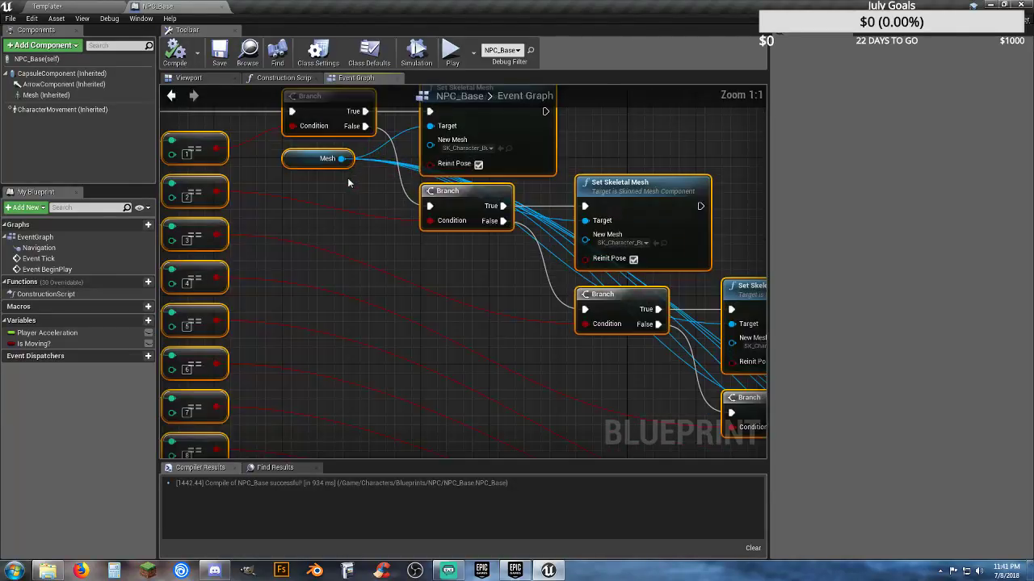
pyautogui.moveTo(347, 178); pyautogui.dragTo(417, 233, button='right')
pyautogui.rightClick(402, 207)
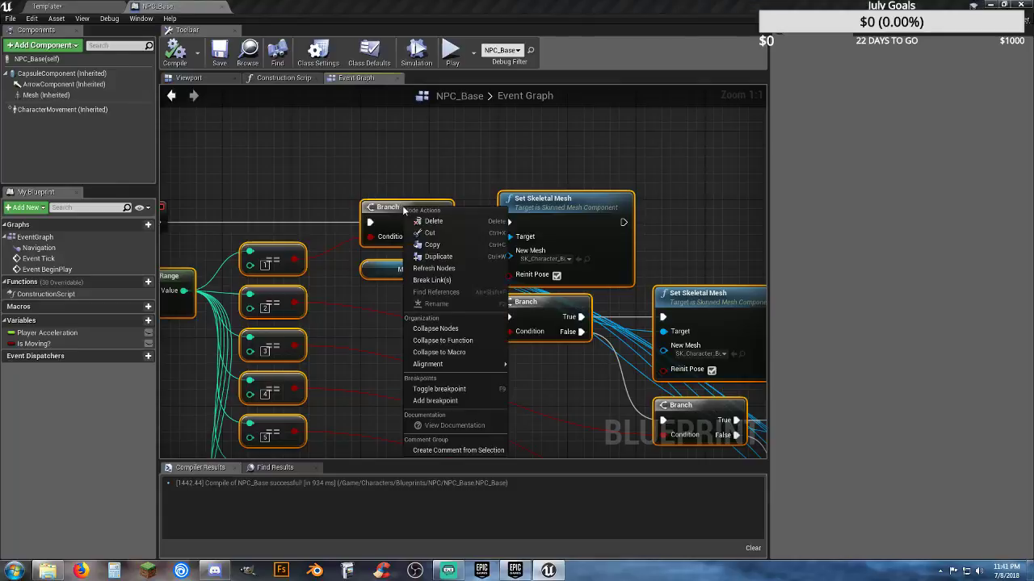
pyautogui.click(451, 329)
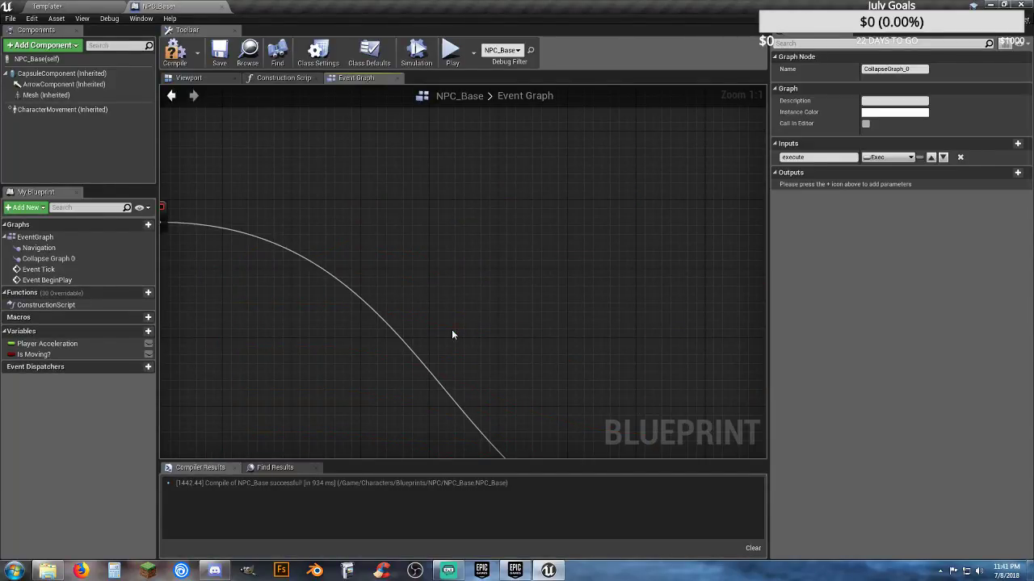
pyautogui.press('Delete')
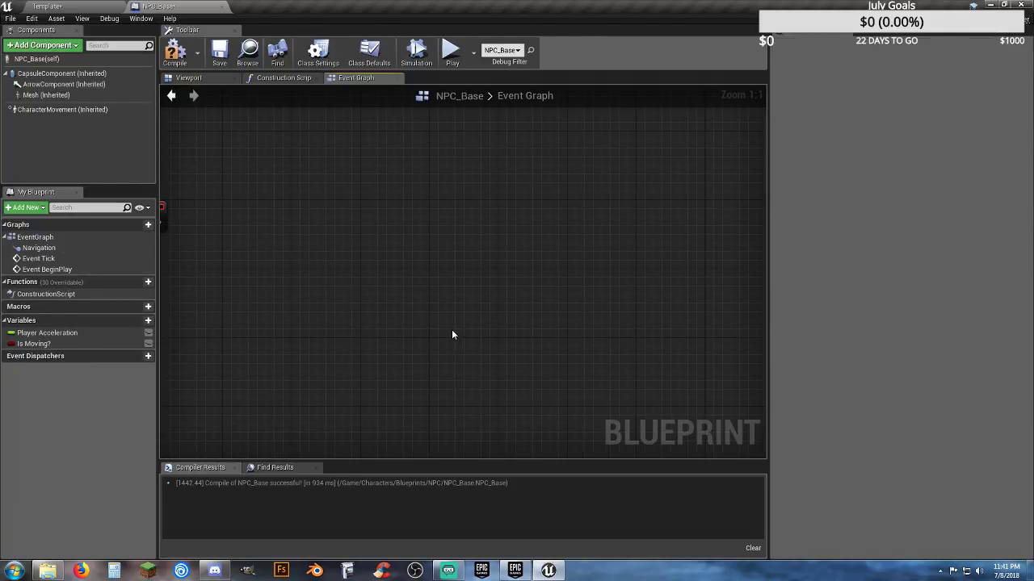
pyautogui.moveTo(452, 334); pyautogui.dragTo(637, 217, button='right')
pyautogui.scroll(-3, 611, 267)
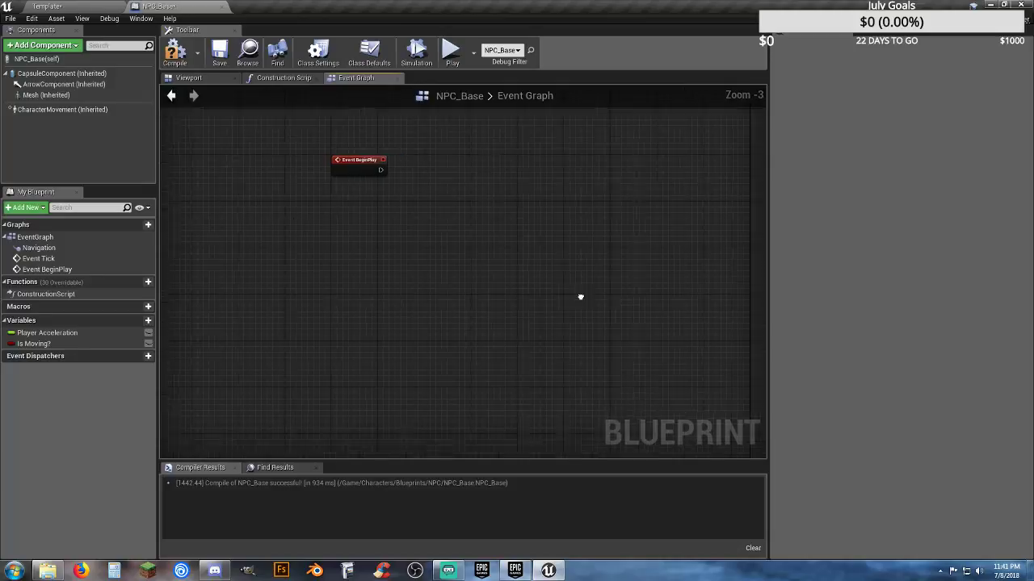
pyautogui.moveTo(580, 297); pyautogui.dragTo(413, 297, button='right')
pyautogui.scroll(-5, 390, 235)
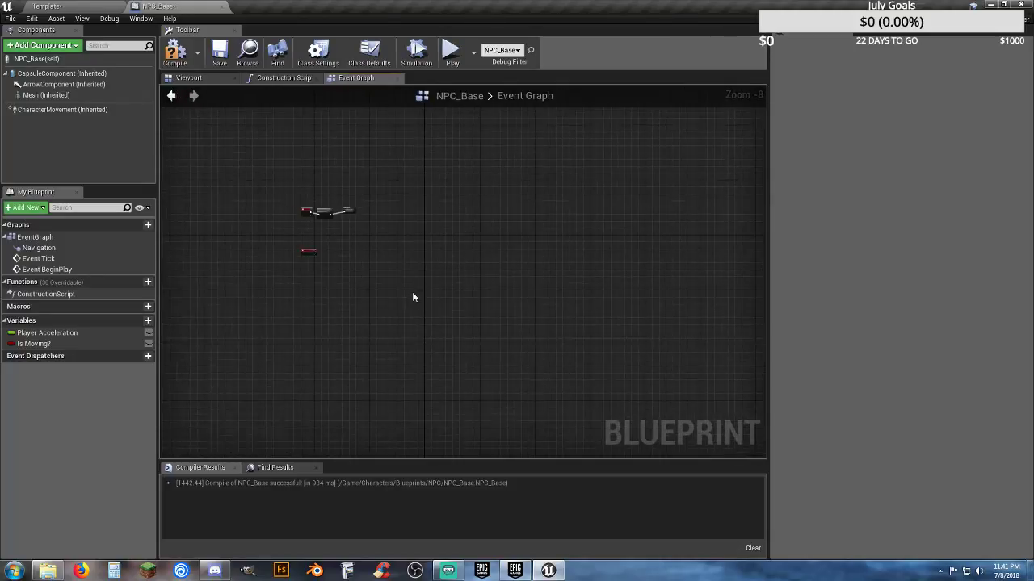
pyautogui.hotkey('ctrl', 'z')
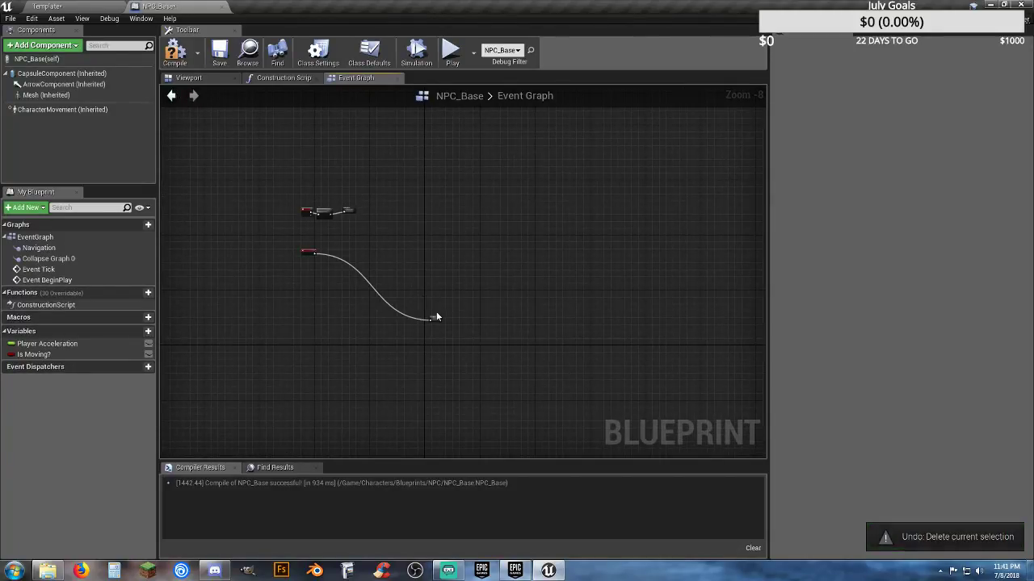
# - Move the collapsed graph node directly beside Event BeginPlay
pyautogui.scroll(5, 436, 316)
pyautogui.scroll(1, 436, 317)
pyautogui.moveTo(443, 335); pyautogui.dragTo(331, 141)
pyautogui.moveTo(305, 201); pyautogui.dragTo(575, 351, button='right')
pyautogui.moveTo(583, 282); pyautogui.dragTo(318, 229)
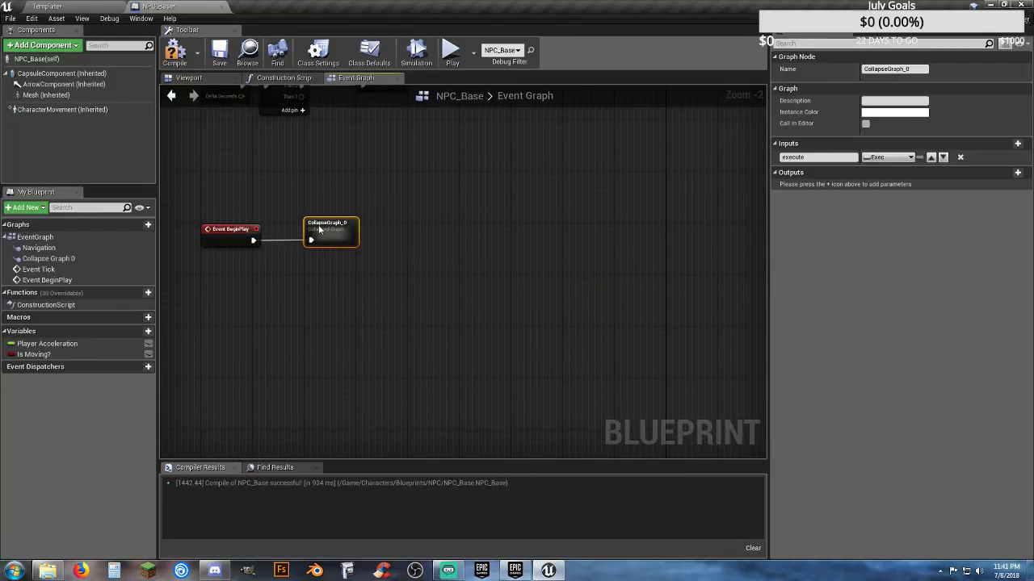
pyautogui.moveTo(303, 260); pyautogui.dragTo(404, 320, button='right')
pyautogui.scroll(2, 424, 317)
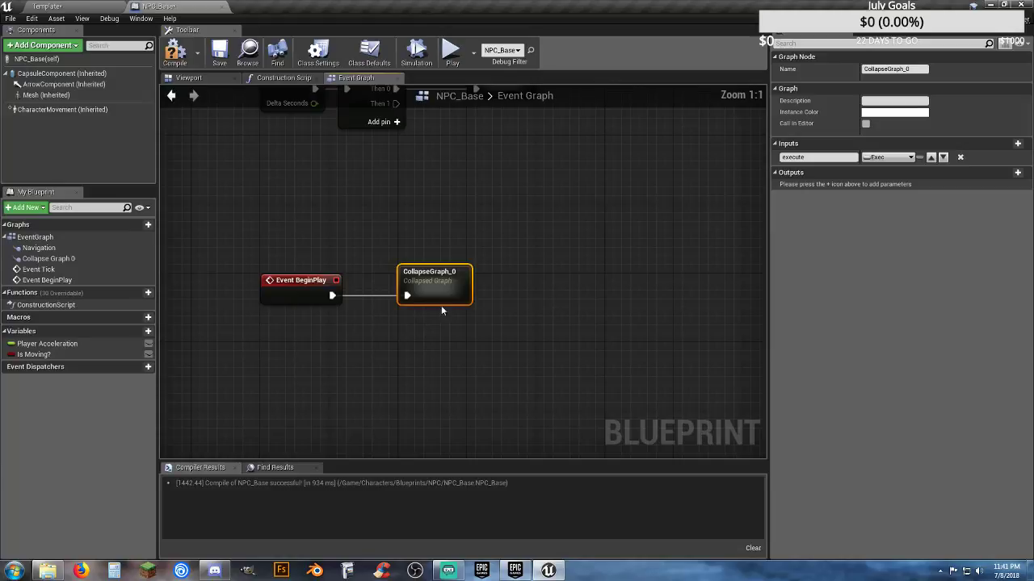
# - Rename the collapsed graph node to Mesh Mixer and check its inner graph before returning to the Event Graph
pyautogui.click(426, 261)
pyautogui.click(440, 278)
pyautogui.click(915, 69)
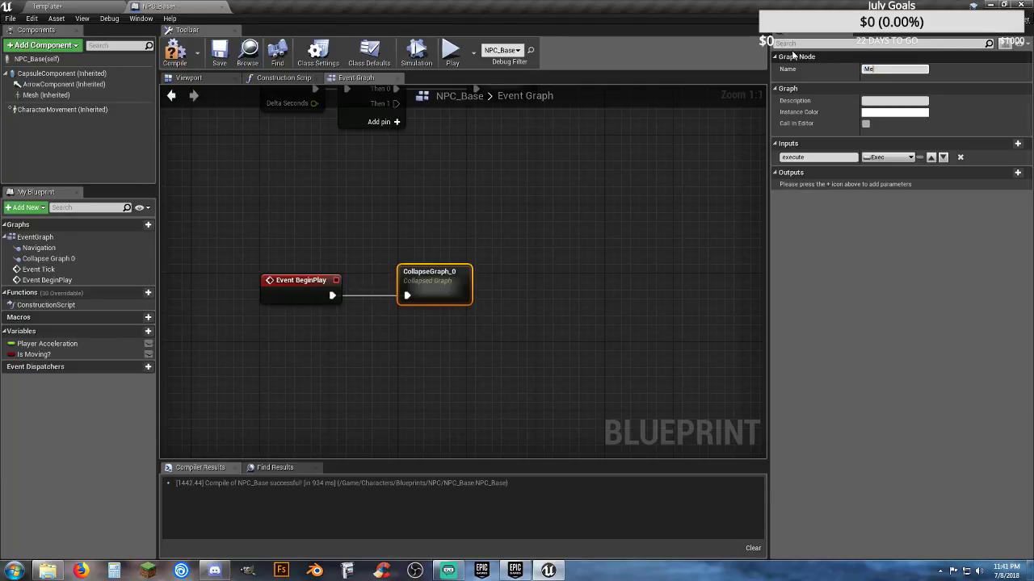
pyautogui.write('Mesh Mixer')
pyautogui.press('Return')
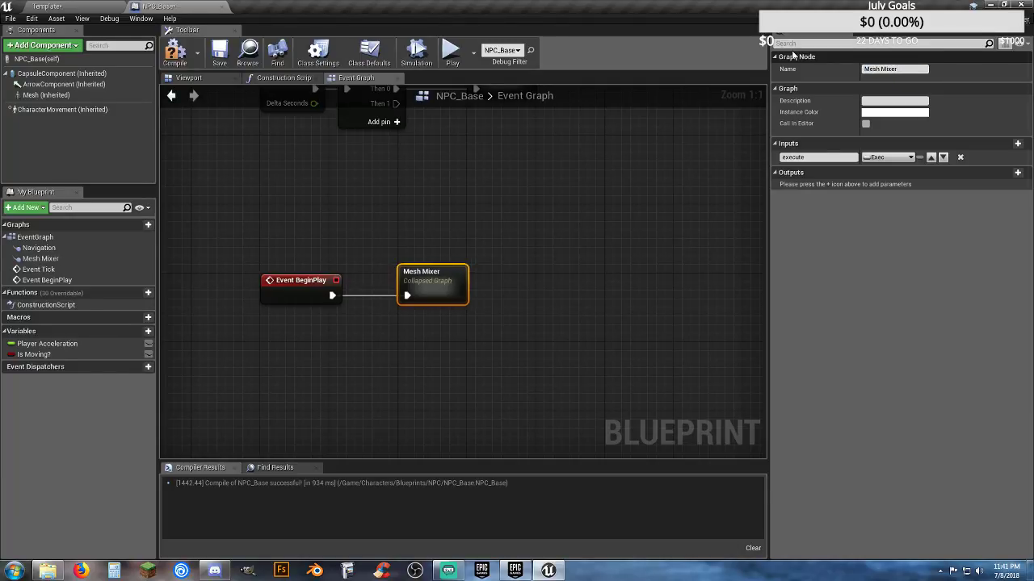
pyautogui.doubleClick(432, 282)
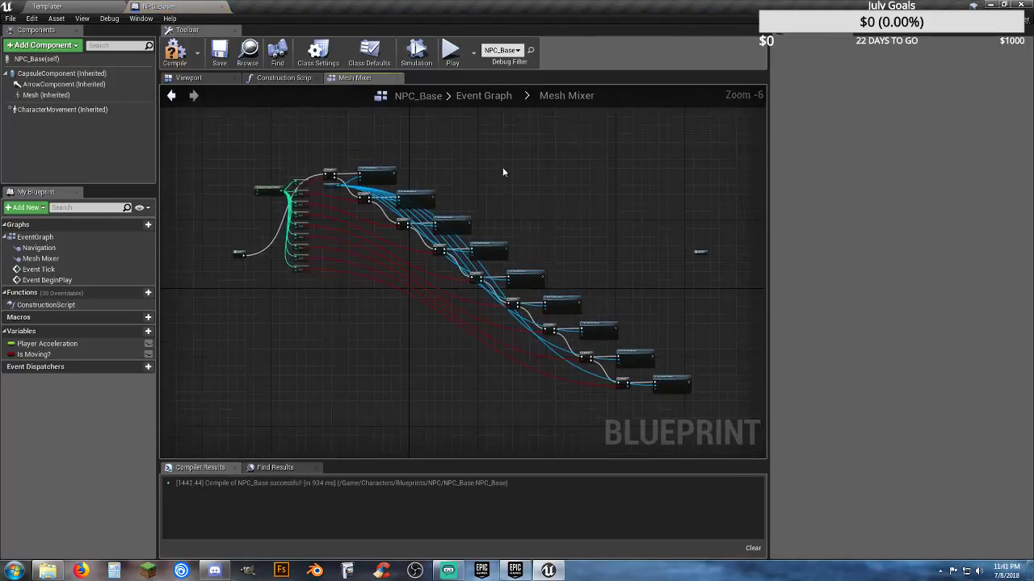
pyautogui.click(483, 97)
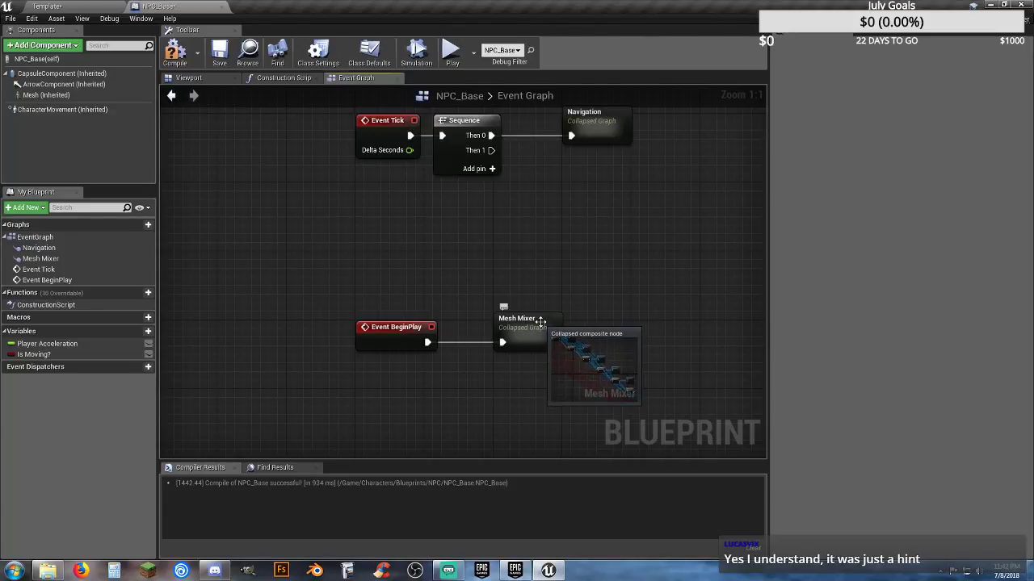
# - Move the Mesh Mixer node farther from Event BeginPlay, aligned beneath the Navigation node
pyautogui.moveTo(536, 323); pyautogui.dragTo(604, 324)
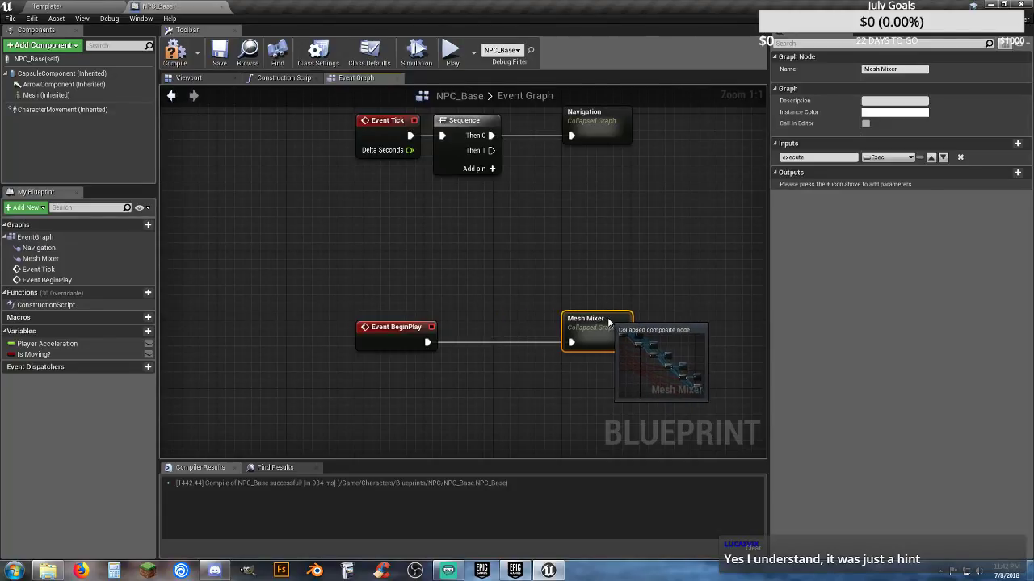
pyautogui.click(510, 376)
pyautogui.moveTo(511, 376); pyautogui.dragTo(535, 372, button='right')
# - Insert a Sequence node between Event BeginPlay and Mesh Mixer, level with the event node
pyautogui.click(494, 121)
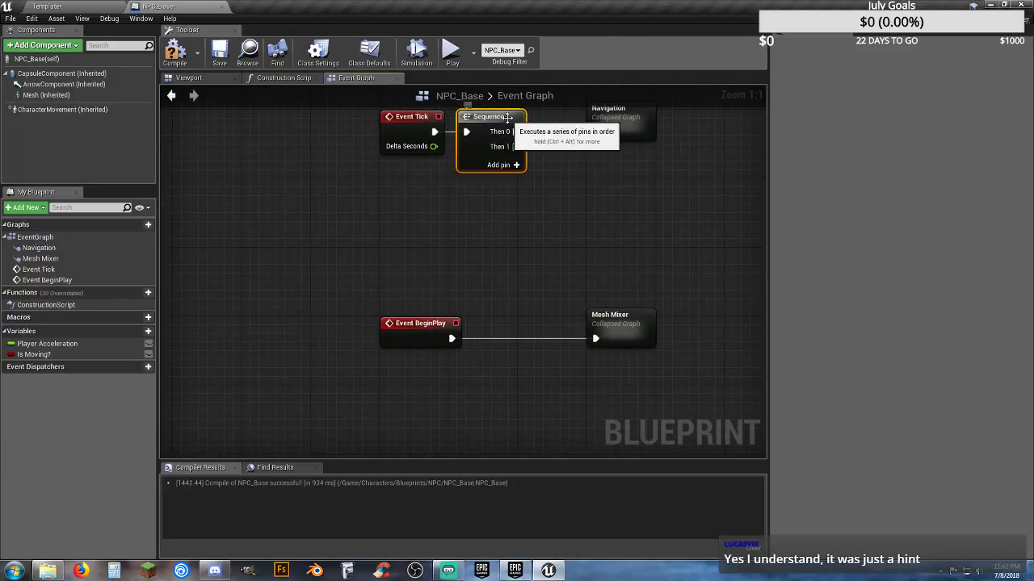
pyautogui.moveTo(456, 339); pyautogui.dragTo(488, 343)
pyautogui.write('sequen')
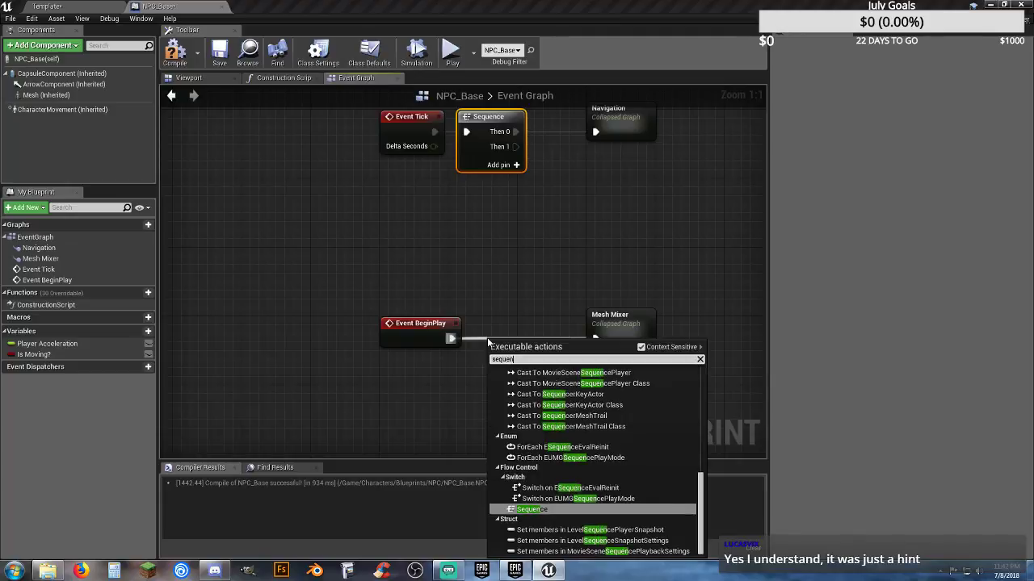
pyautogui.click(539, 509)
pyautogui.moveTo(514, 357); pyautogui.dragTo(517, 325)
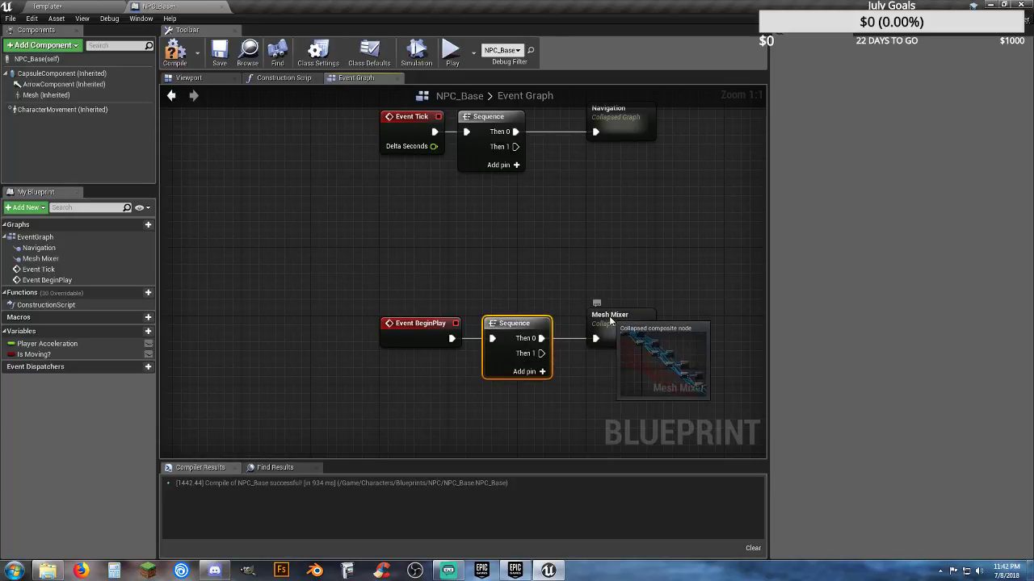
# - Fine-tune the spacing of the BeginPlay row, keeping Mesh Mixer under Navigation and the Sequence node closer to Event BeginPlay
pyautogui.moveTo(613, 324); pyautogui.dragTo(604, 323)
pyautogui.click(589, 267)
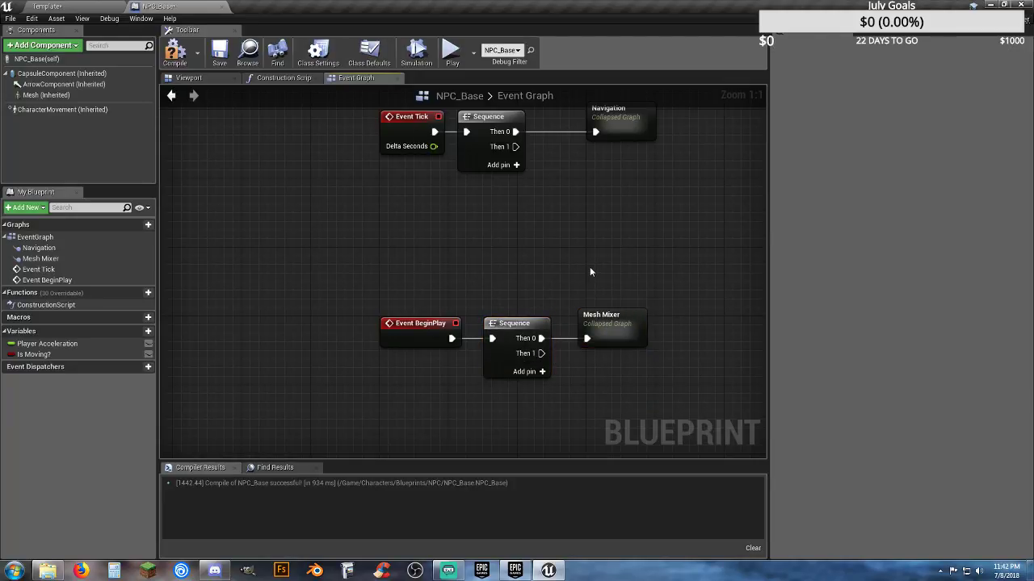
pyautogui.moveTo(605, 331); pyautogui.dragTo(614, 331)
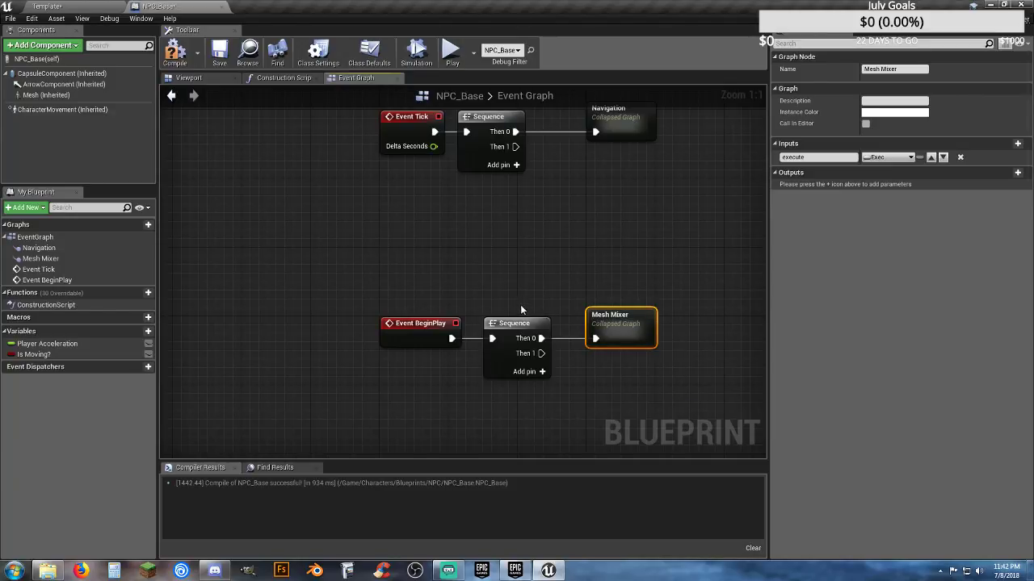
pyautogui.moveTo(517, 324); pyautogui.dragTo(508, 324)
pyautogui.click(545, 287)
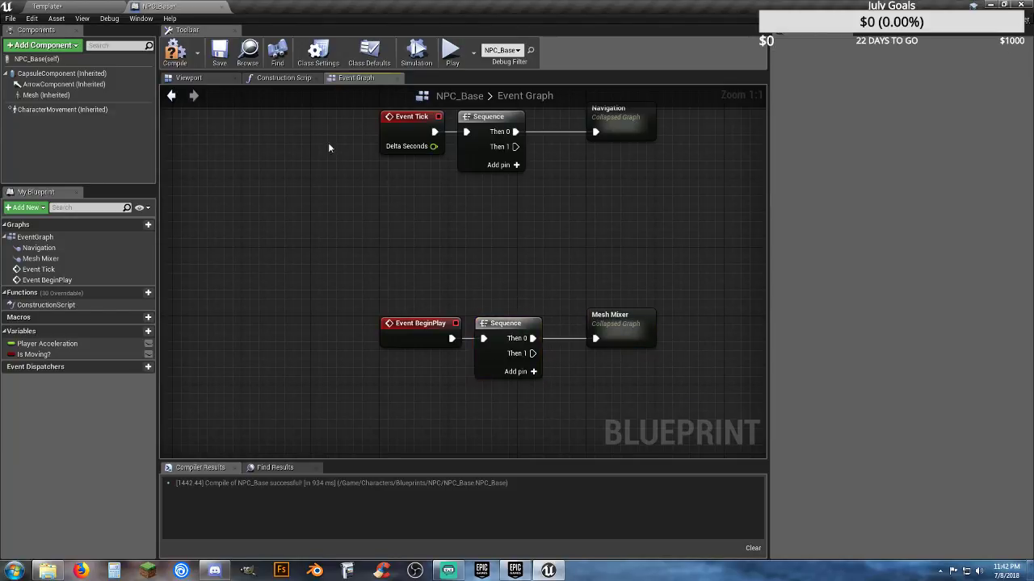
# - Compile and save the NPC_Base blueprint, and close its editor
pyautogui.click(218, 55)
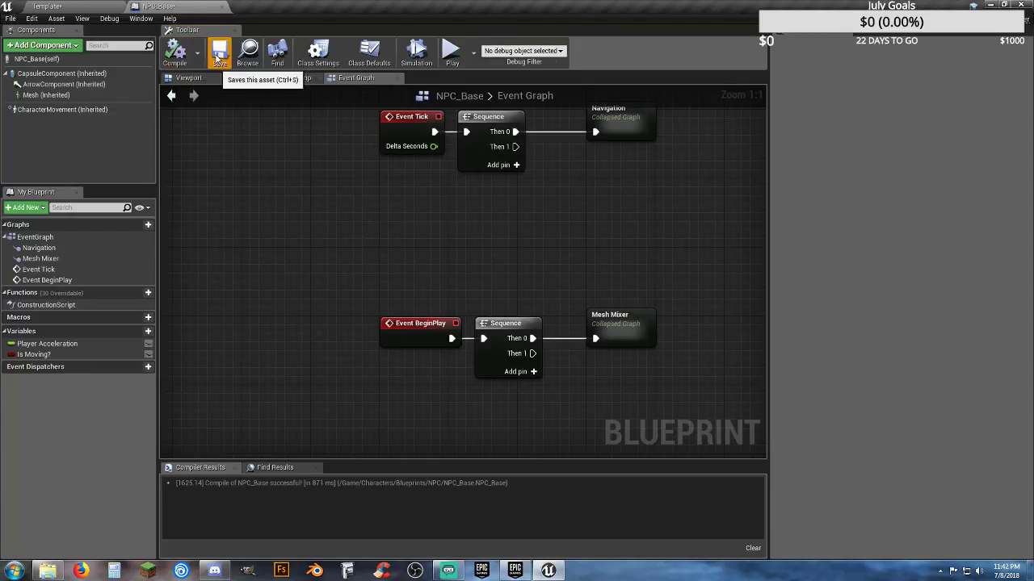
pyautogui.click(221, 8)
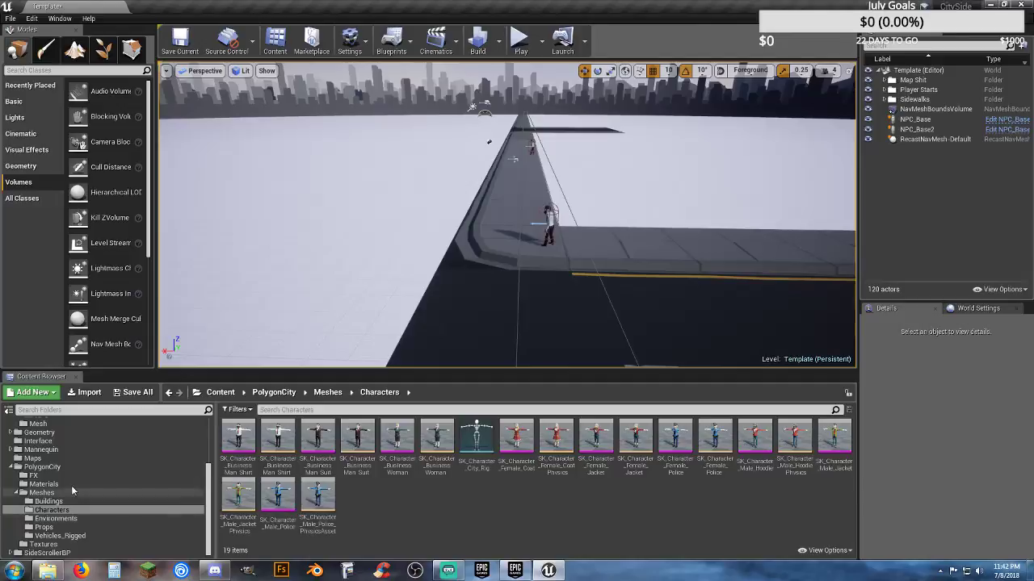
# - Create a child blueprint class of NPC_Base in the Characters/Blueprints/NPC folder
pyautogui.scroll(5, 61, 428)
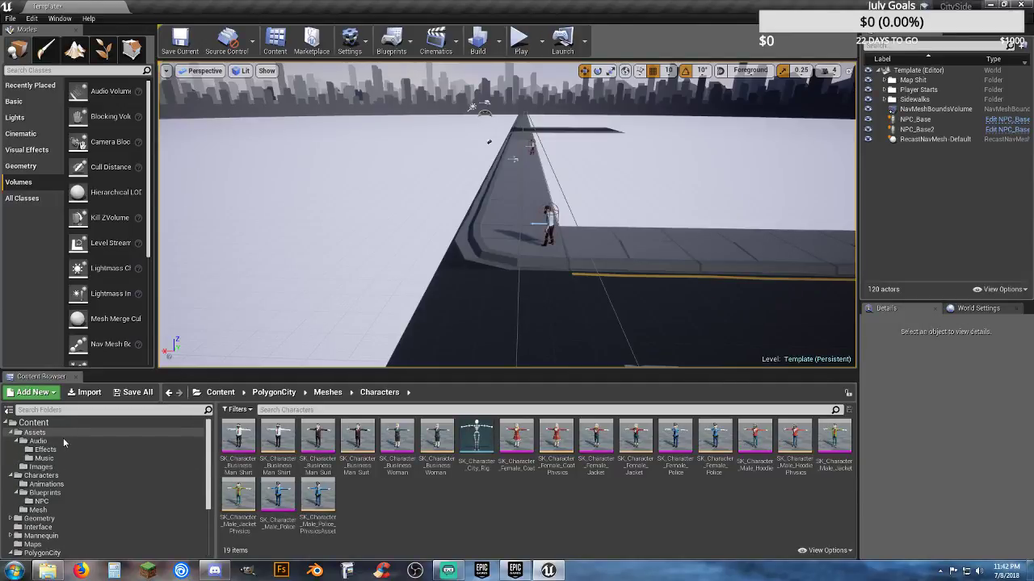
pyautogui.click(54, 502)
pyautogui.click(246, 460)
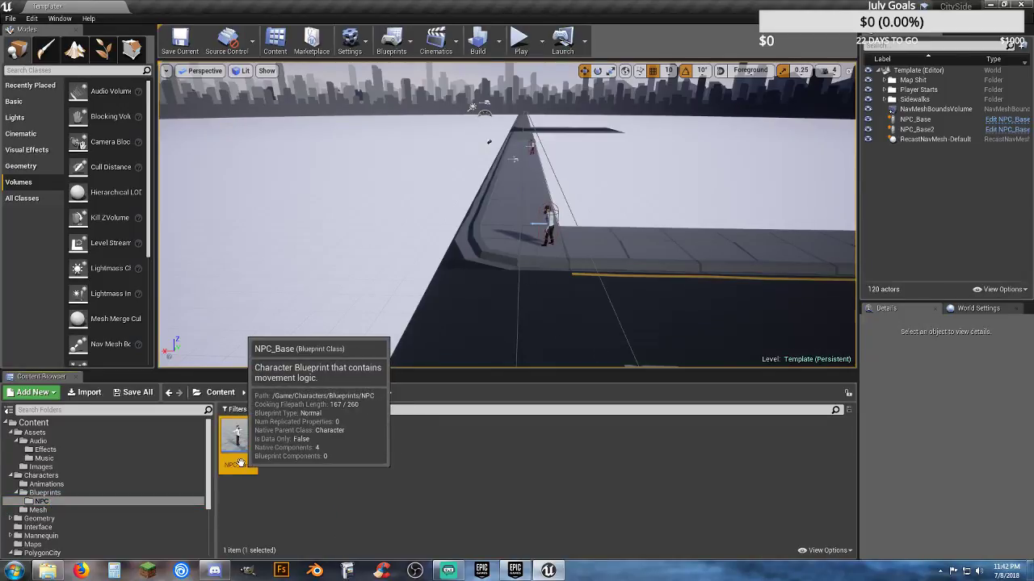
pyautogui.rightClick(240, 463)
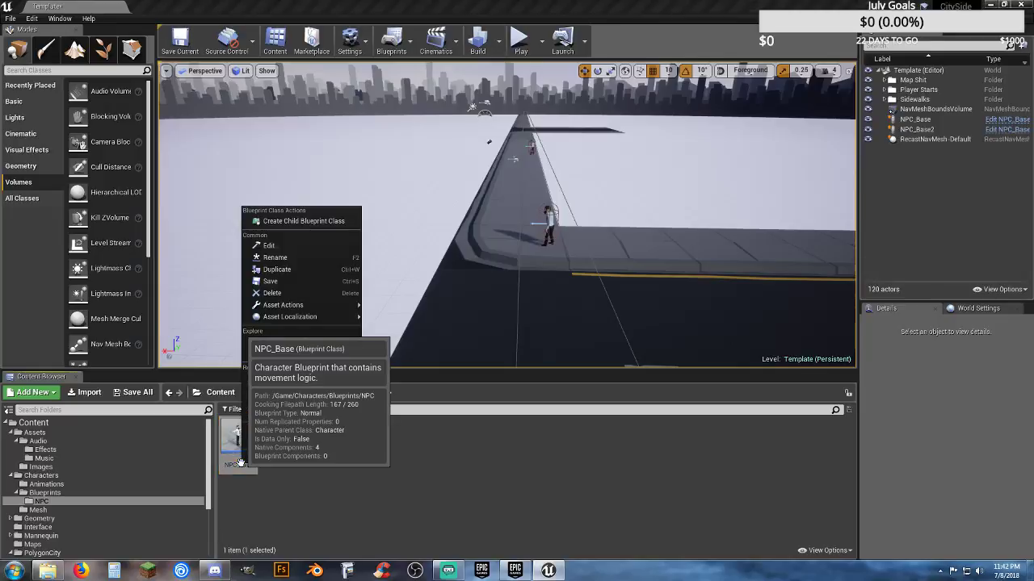
pyautogui.click(321, 221)
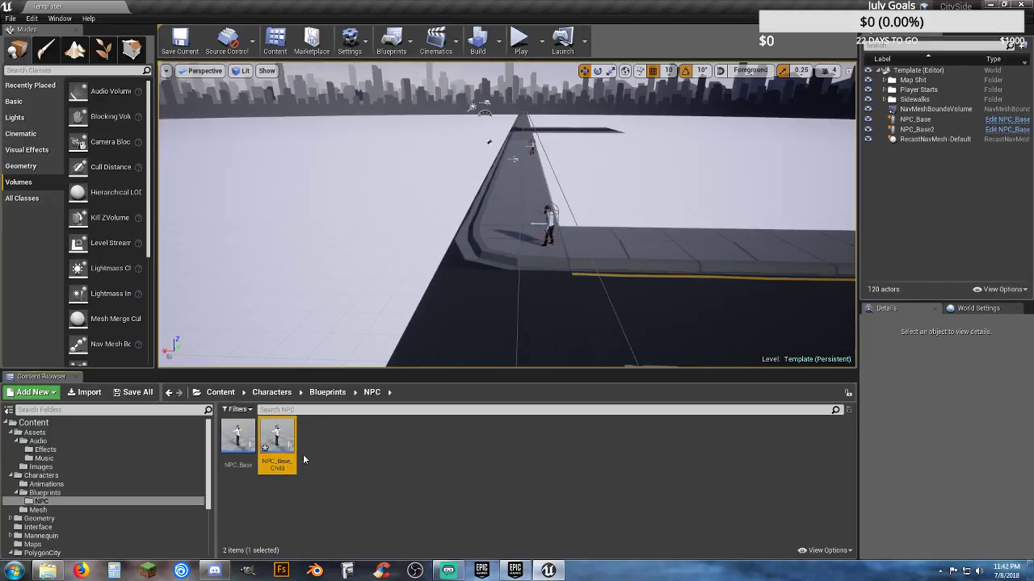
# - Open the NPC_Base_Child blueprint and set its Mesh component's Element 0 material to Mat_PolygonCity_Texture_01_B
pyautogui.doubleClick(278, 443)
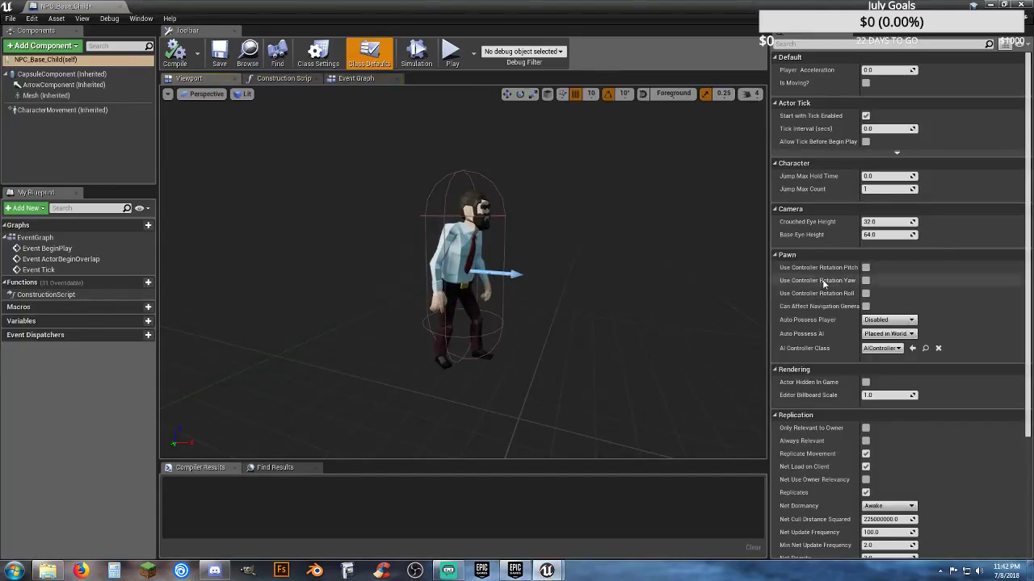
pyautogui.click(49, 96)
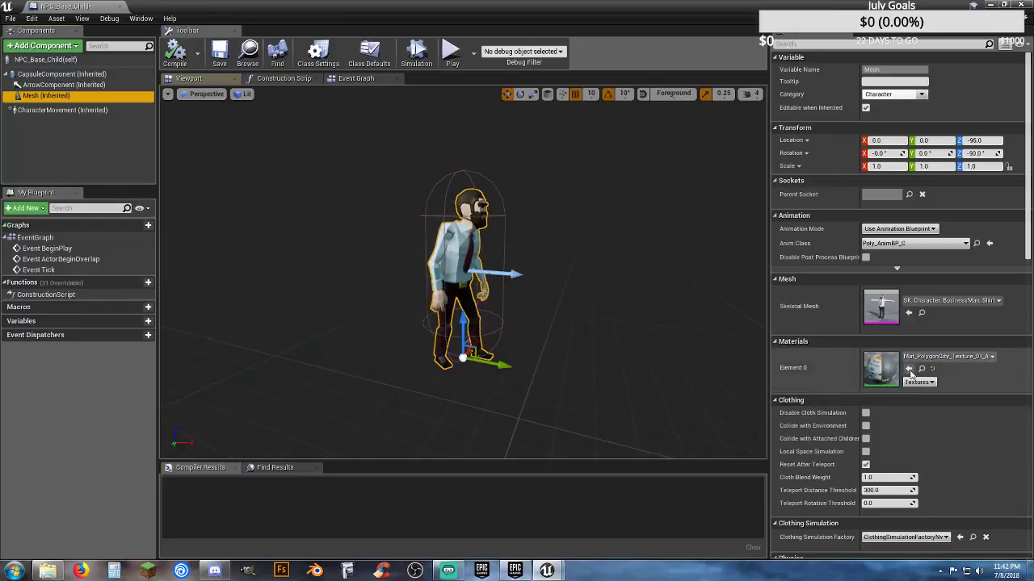
pyautogui.click(949, 356)
pyautogui.click(972, 318)
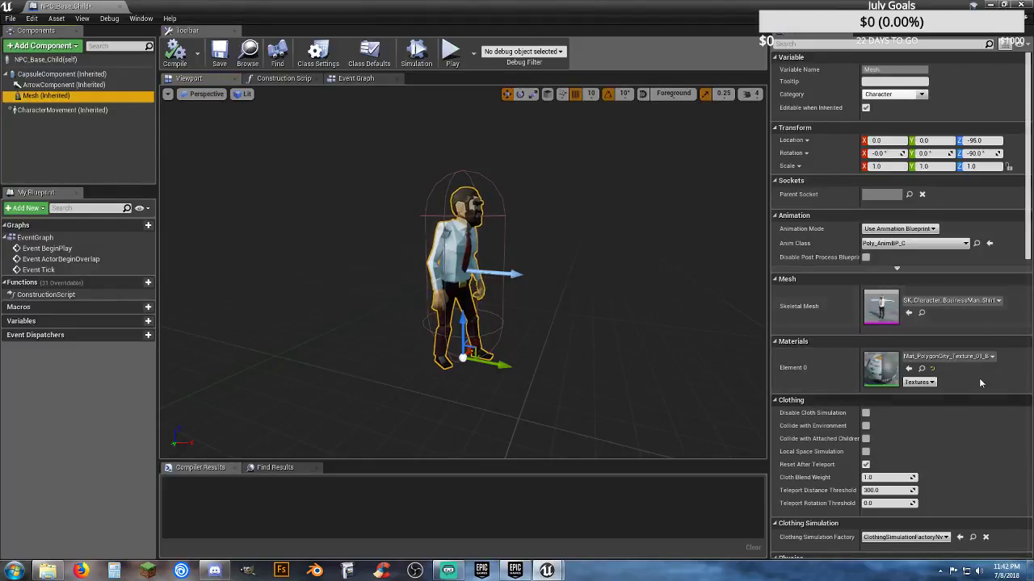
# - Try Mat_PolygonCity_Texture_04_A, 04_B and 04_C in turn as the Element 0 material of the child's Mesh component
pyautogui.click(983, 360)
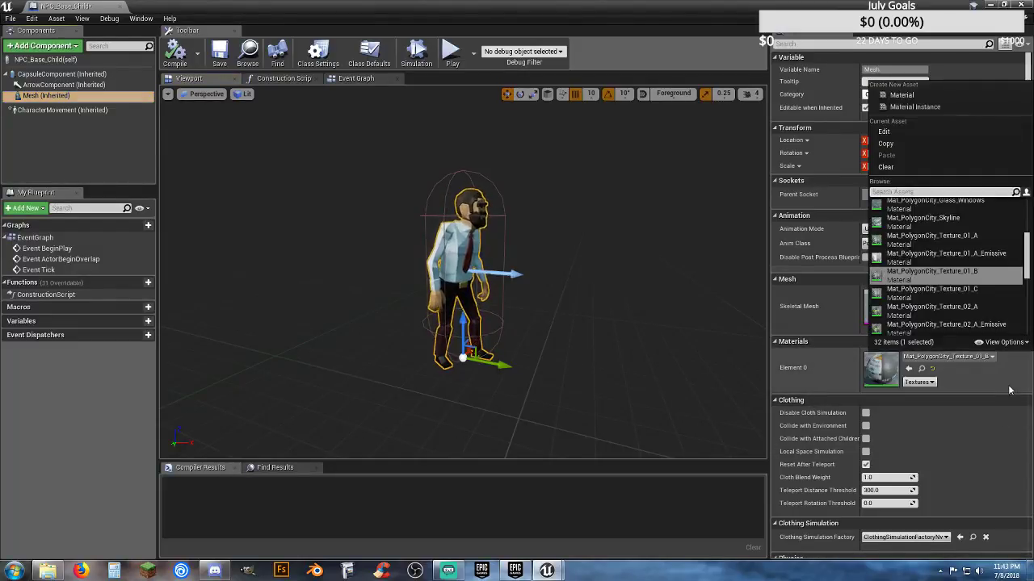
pyautogui.scroll(-4, 959, 300)
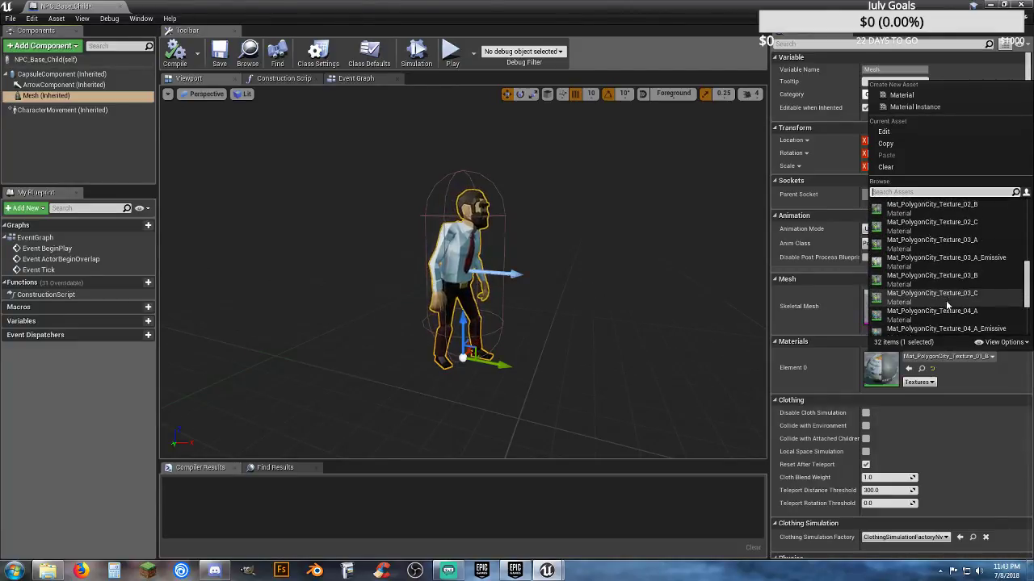
pyautogui.click(945, 313)
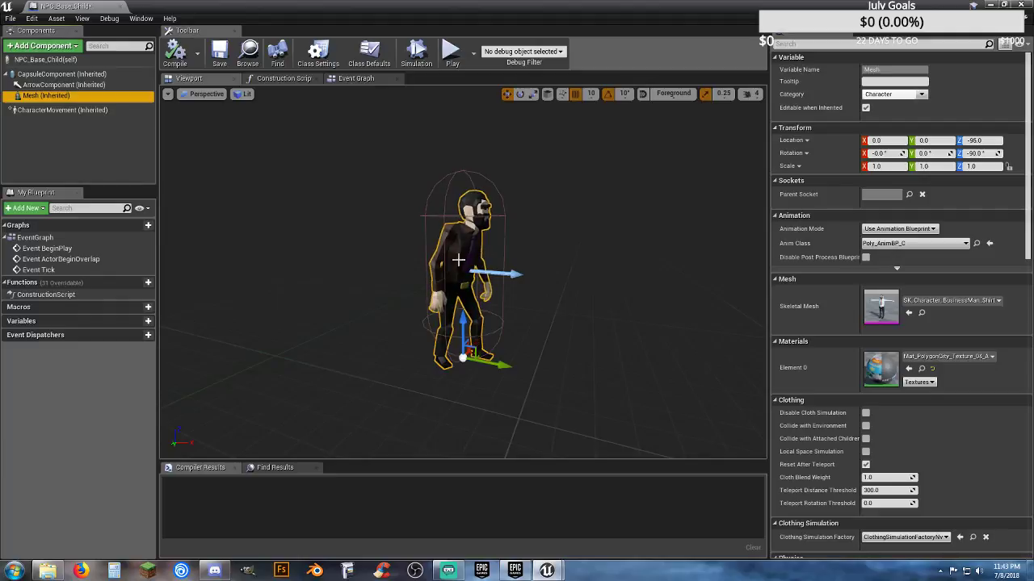
pyautogui.click(982, 358)
pyautogui.click(961, 314)
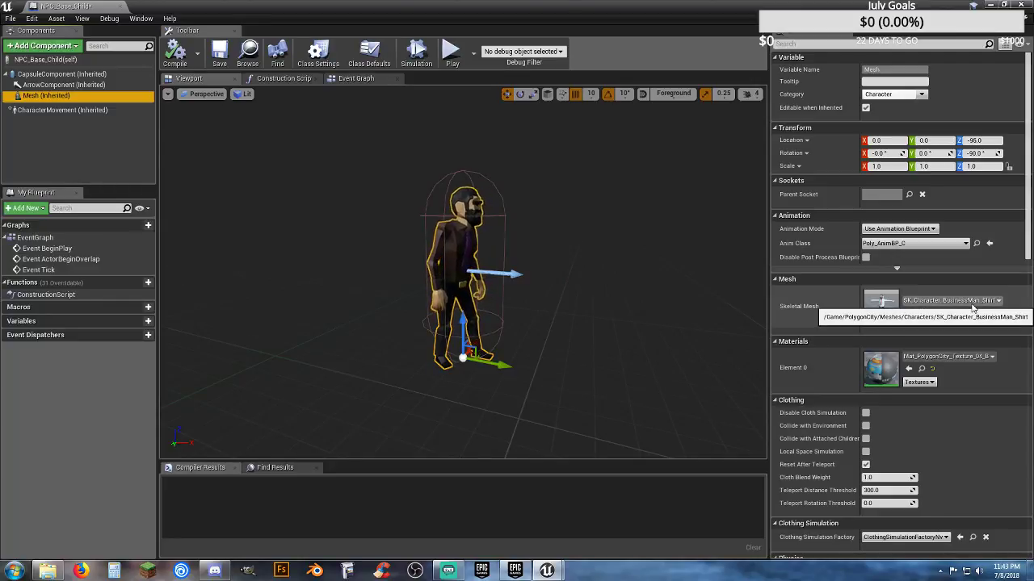
pyautogui.click(983, 358)
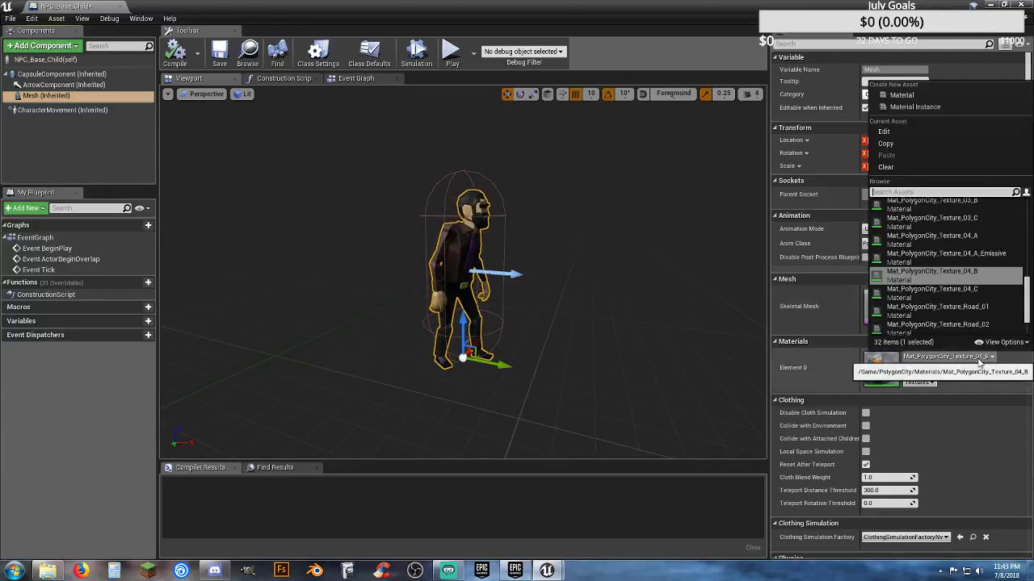
pyautogui.click(963, 297)
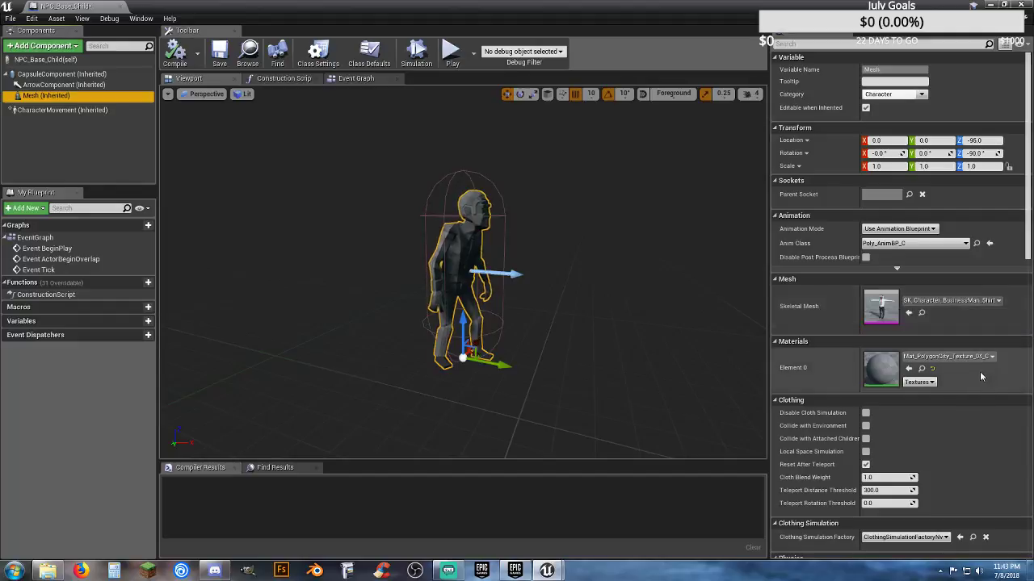
# - Set the Element 0 material of the child blueprint's Mesh component to Mat_PolygonCity_Texture_03_B
pyautogui.moveTo(613, 323); pyautogui.dragTo(440, 338, button='right')
pyautogui.press('d')
pyautogui.press('w')
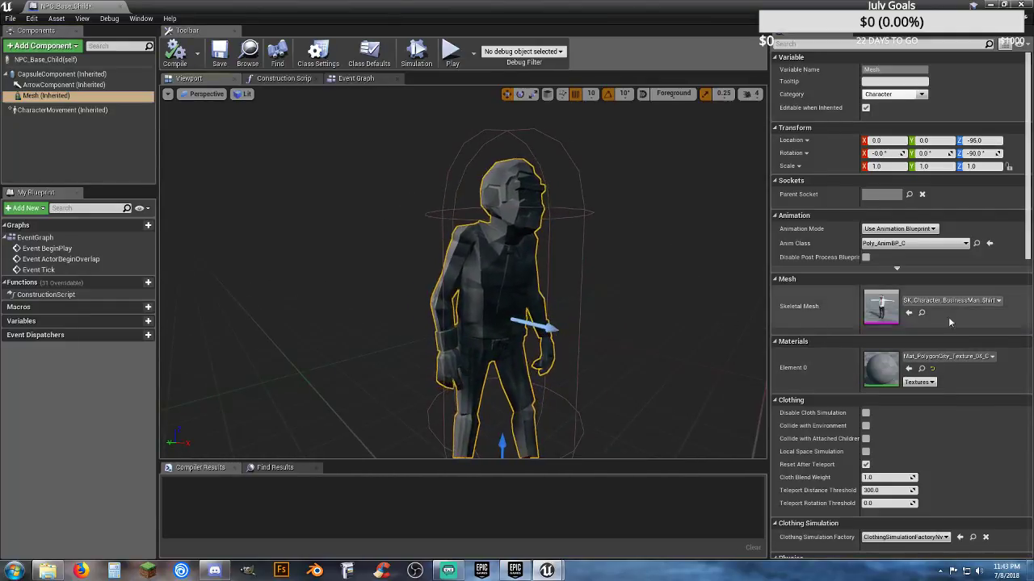
pyautogui.click(949, 356)
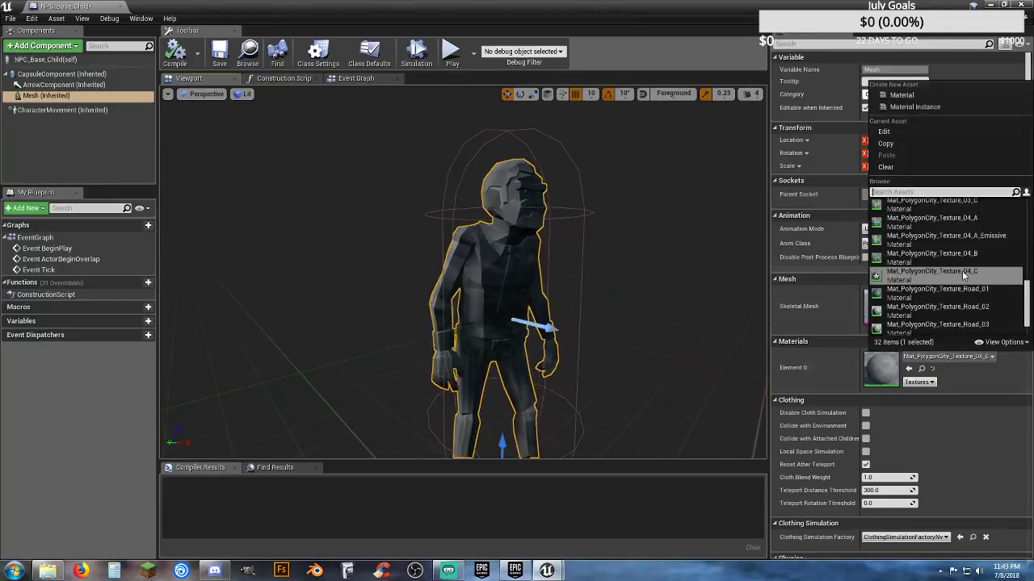
pyautogui.scroll(2, 962, 242)
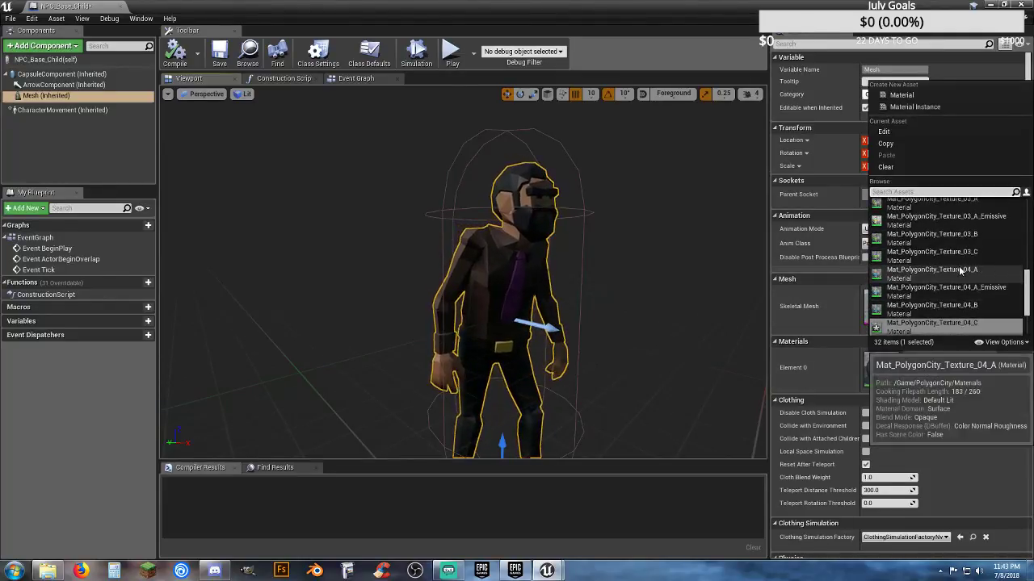
pyautogui.click(957, 236)
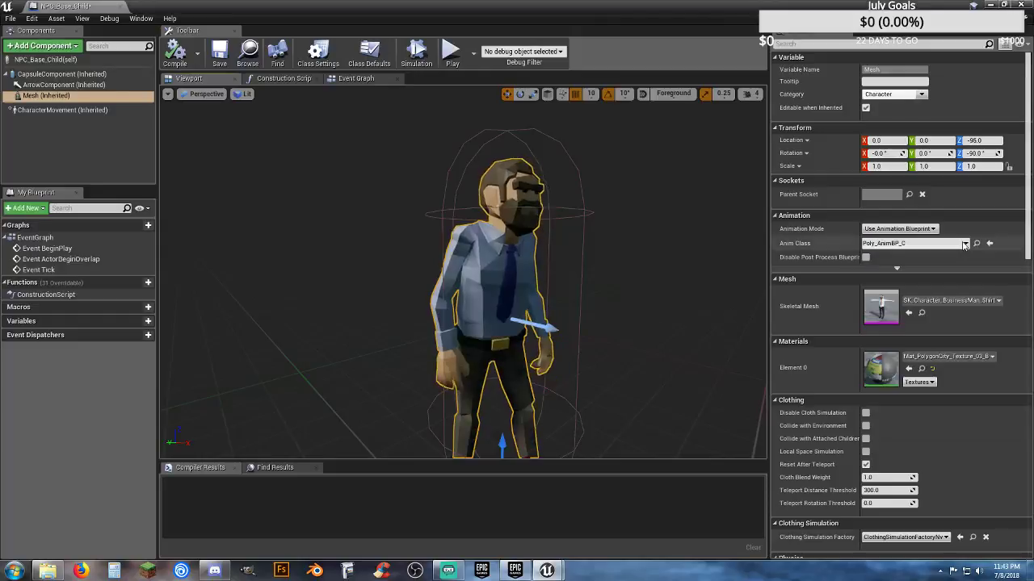
# - Close the NPC_Base_Child editor and force-delete the NPC_Base_Child blueprint from the NPC folder
pyautogui.click(981, 306)
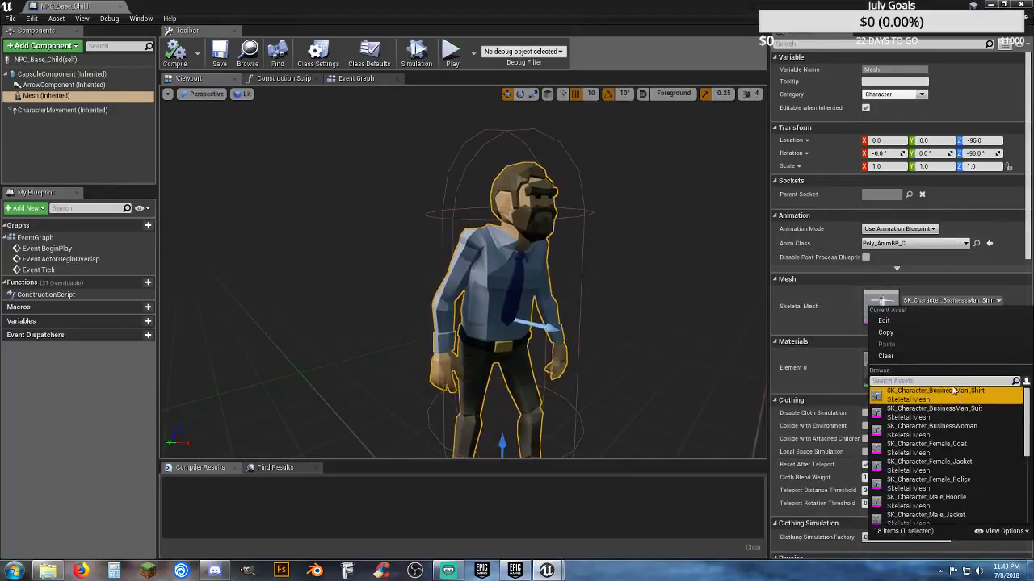
pyautogui.click(122, 8)
pyautogui.click(121, 7)
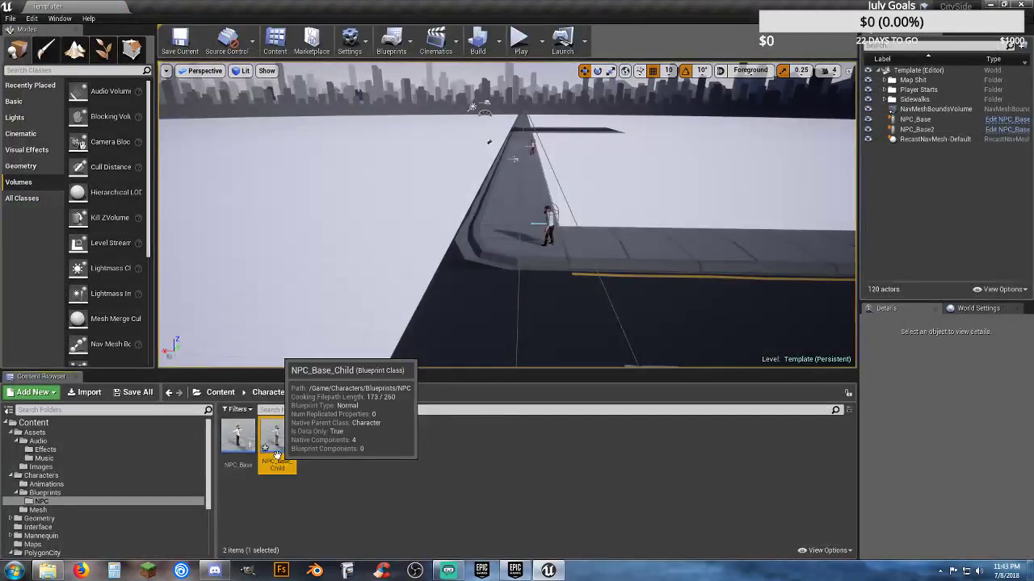
pyautogui.press('Delete')
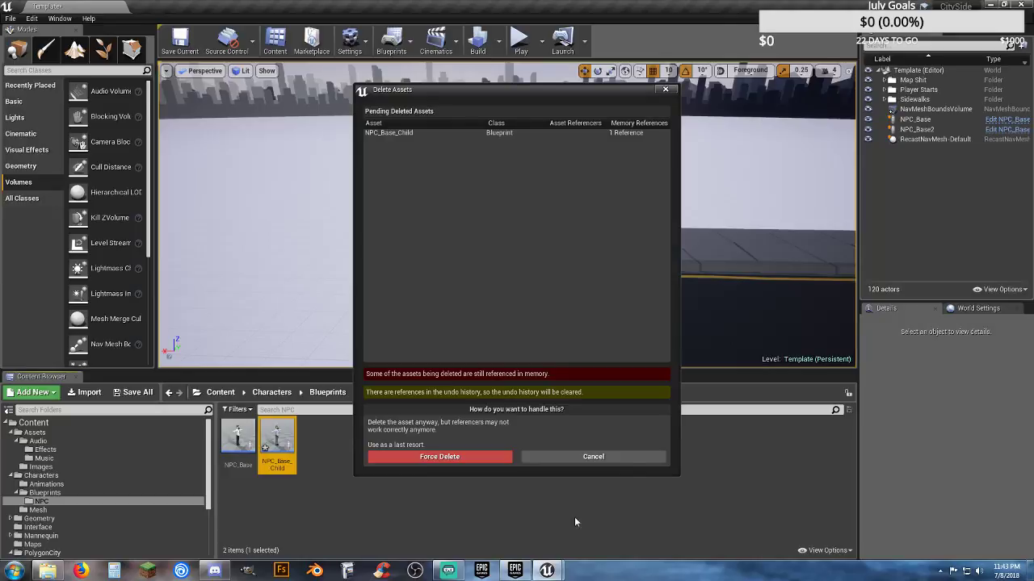
pyautogui.click(482, 458)
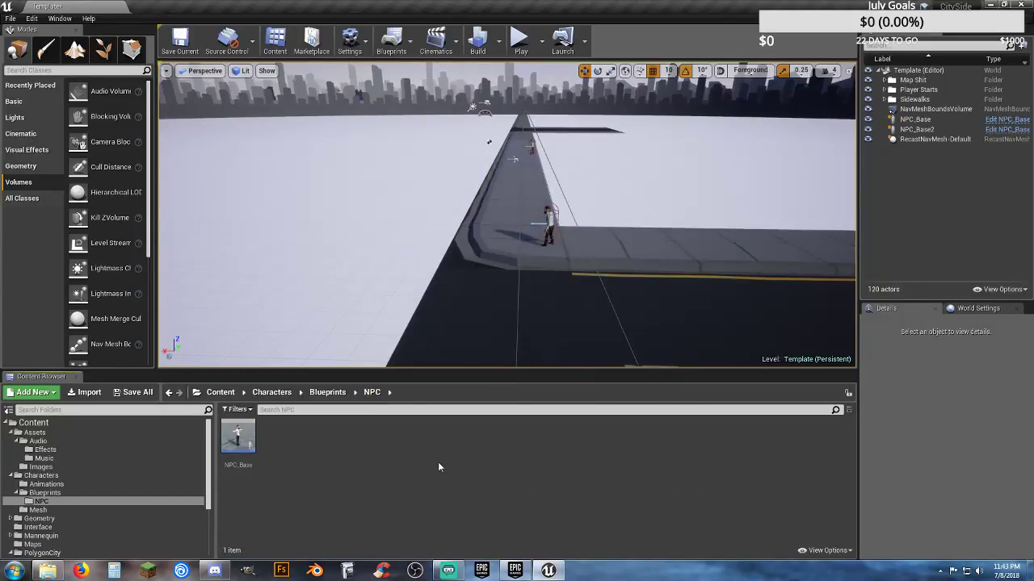
# - Open the Maps content folder and save all modified content, including the Template level and the Mat_PolygonCity_Texture_04_C material
pyautogui.moveTo(463, 243)
pyautogui.mouseDown(button='right')
pyautogui.moveTo(565, 291)
pyautogui.moveTo(509, 275)
pyautogui.moveTo(645, 226)
pyautogui.moveTo(743, 230)
pyautogui.moveTo(462, 243)
pyautogui.mouseUp(button='right')
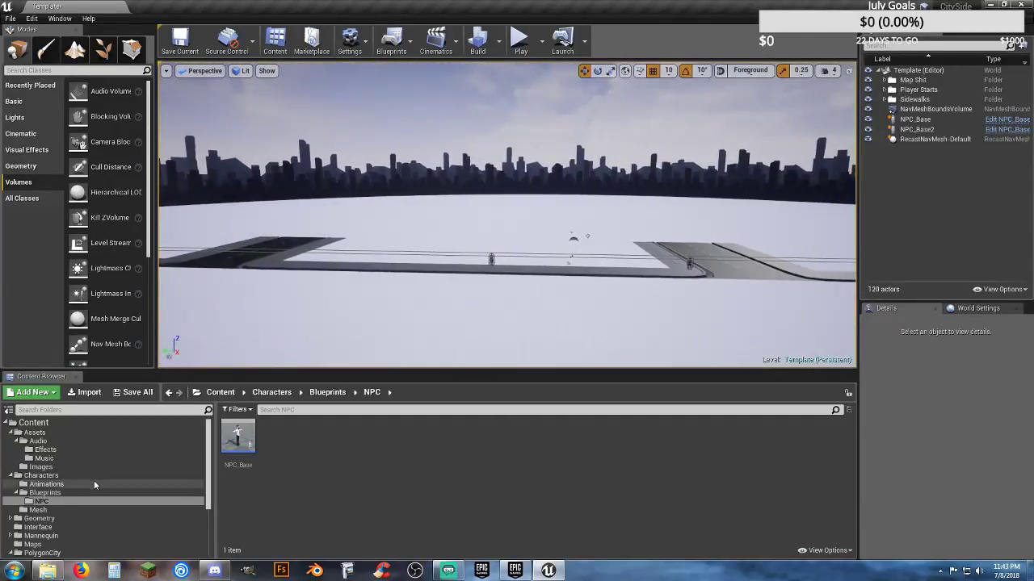
pyautogui.click(45, 546)
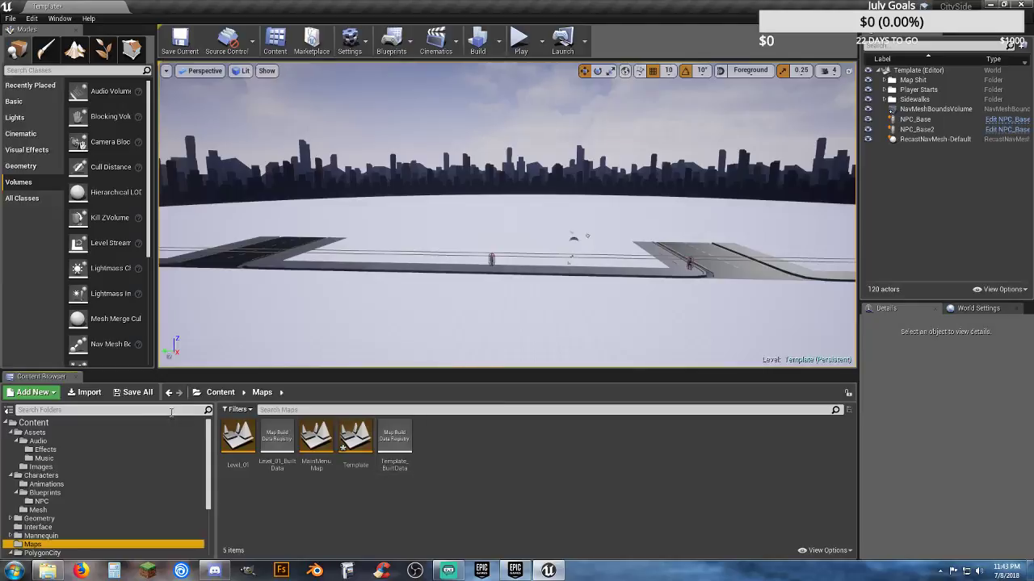
pyautogui.click(133, 392)
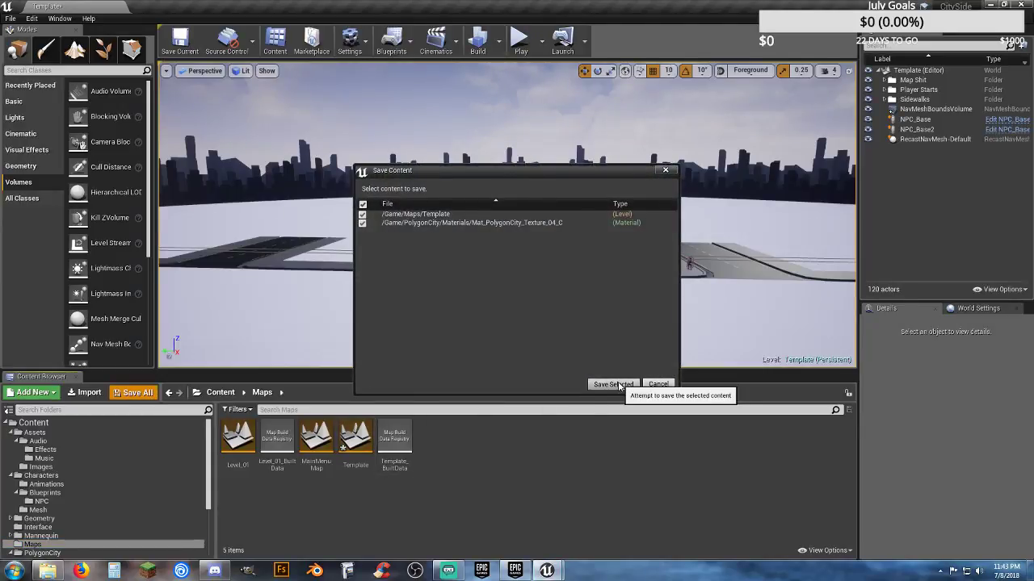
pyautogui.click(613, 385)
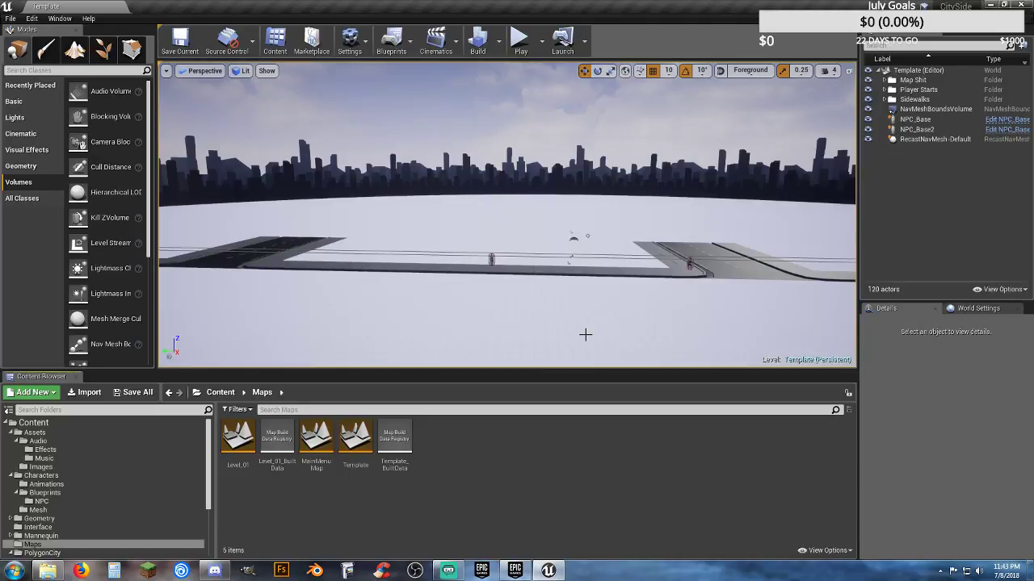
pyautogui.moveTo(553, 298); pyautogui.dragTo(485, 287, button='right')
pyautogui.press('w')
pyautogui.moveTo(534, 252); pyautogui.dragTo(556, 299)
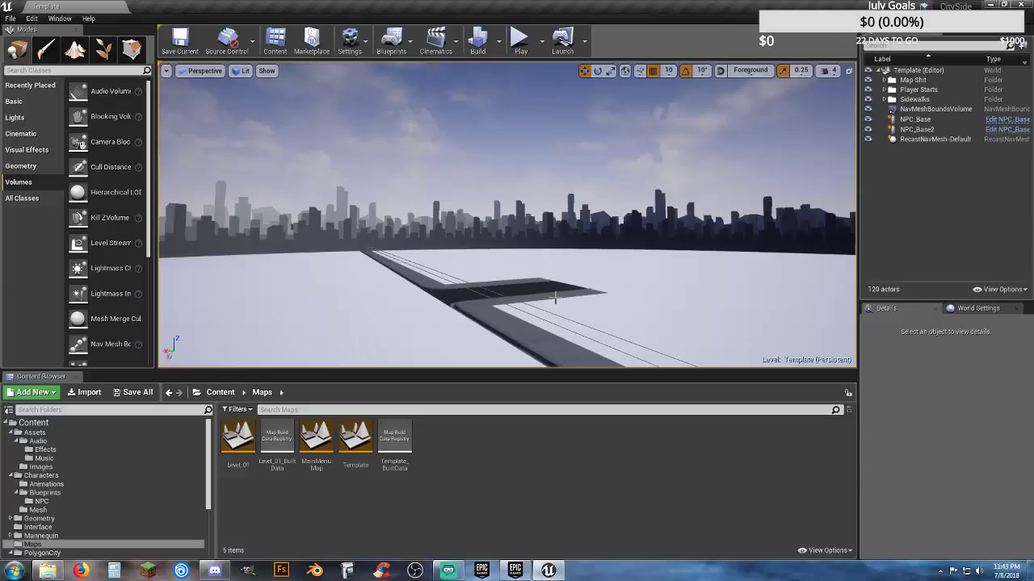
pyautogui.moveTo(554, 297); pyautogui.dragTo(629, 241, button='right')
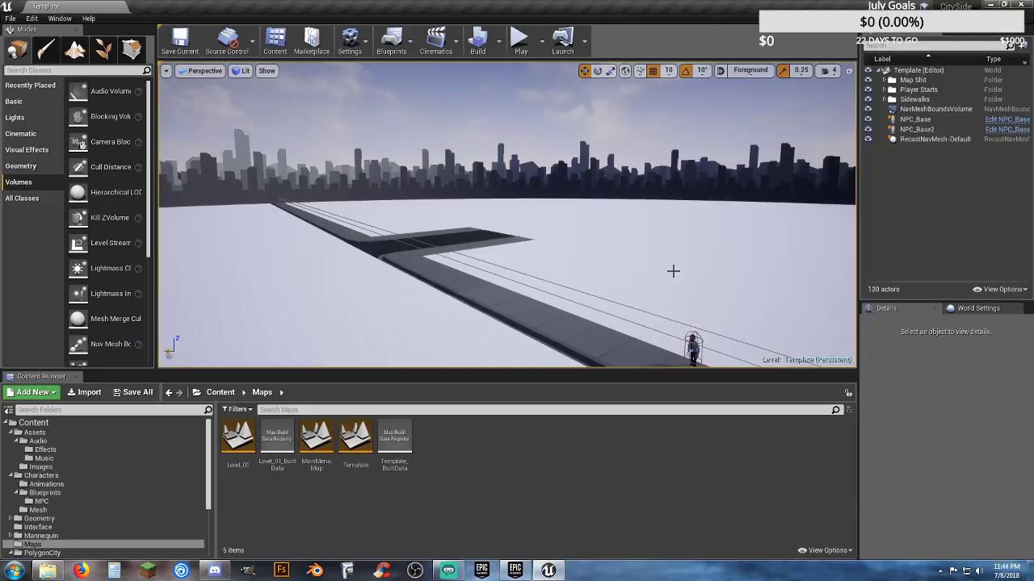
pyautogui.moveTo(629, 284); pyautogui.dragTo(726, 287, button='right')
pyautogui.moveTo(666, 279); pyautogui.dragTo(624, 282, button='right')
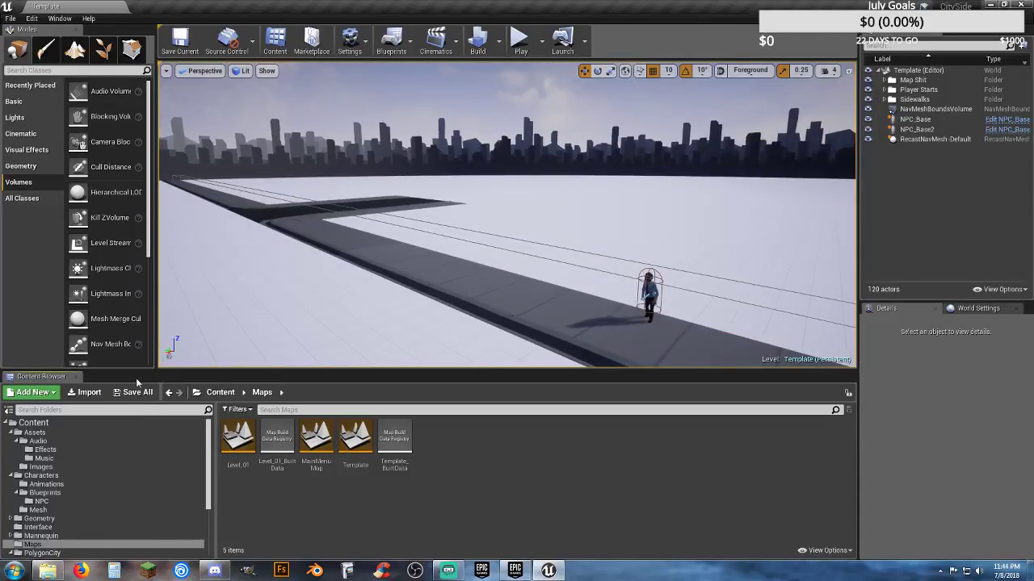
# - Save the current level as Level_01 in the Maps folder, overwriting the existing map, and reopen the Template level
pyautogui.click(10, 18)
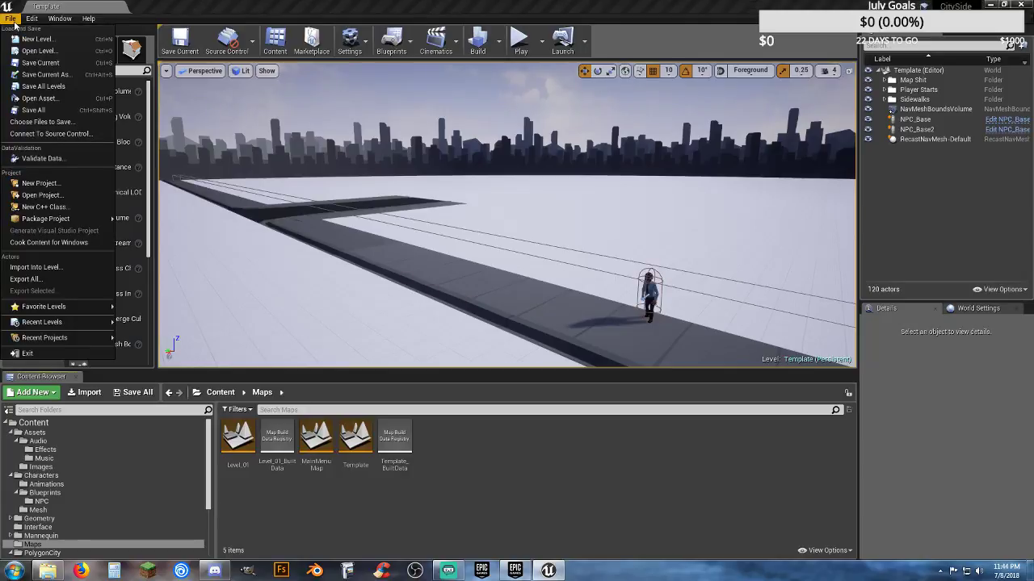
pyautogui.click(56, 75)
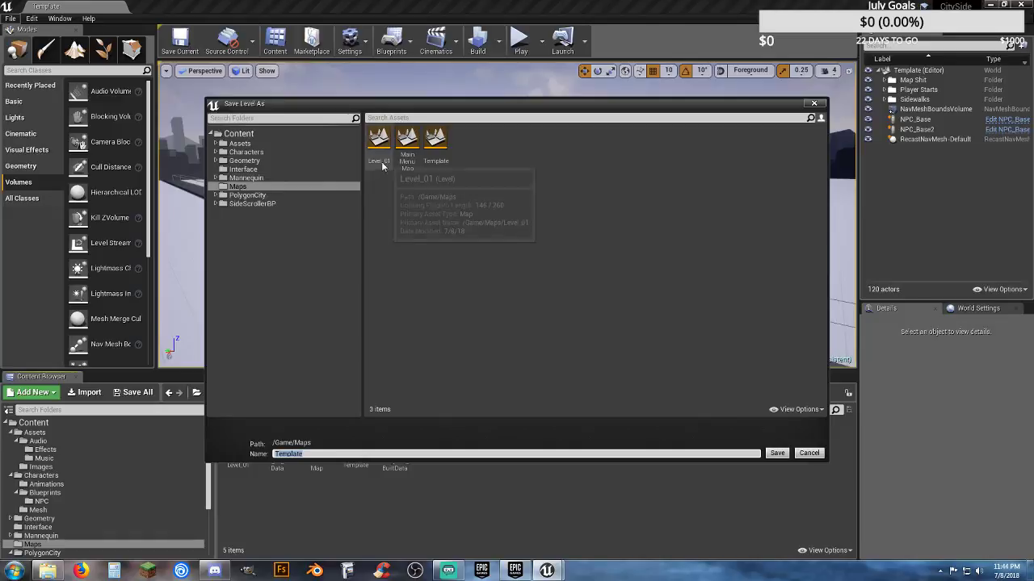
pyautogui.click(379, 141)
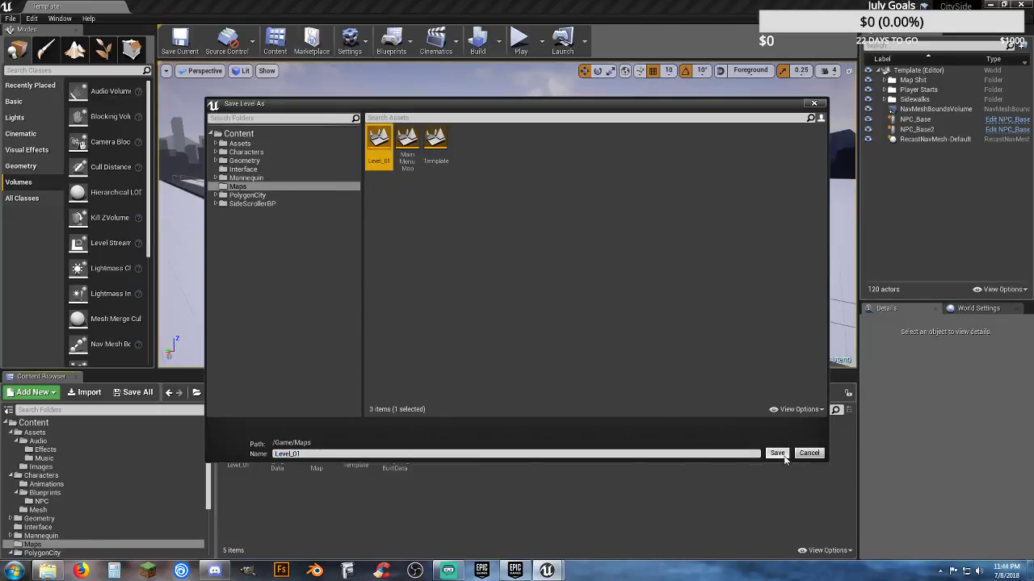
pyautogui.click(780, 454)
pyautogui.click(551, 310)
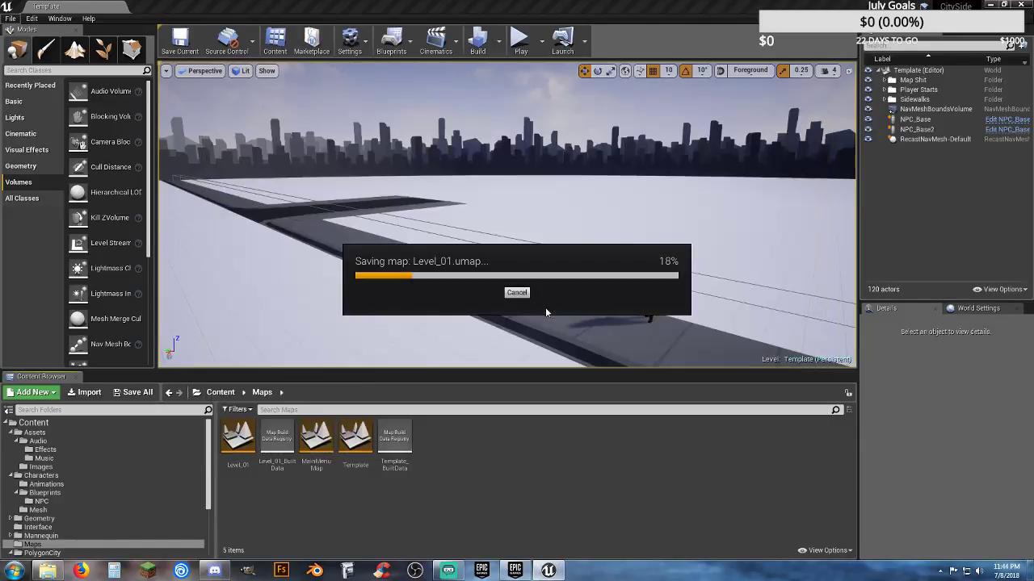
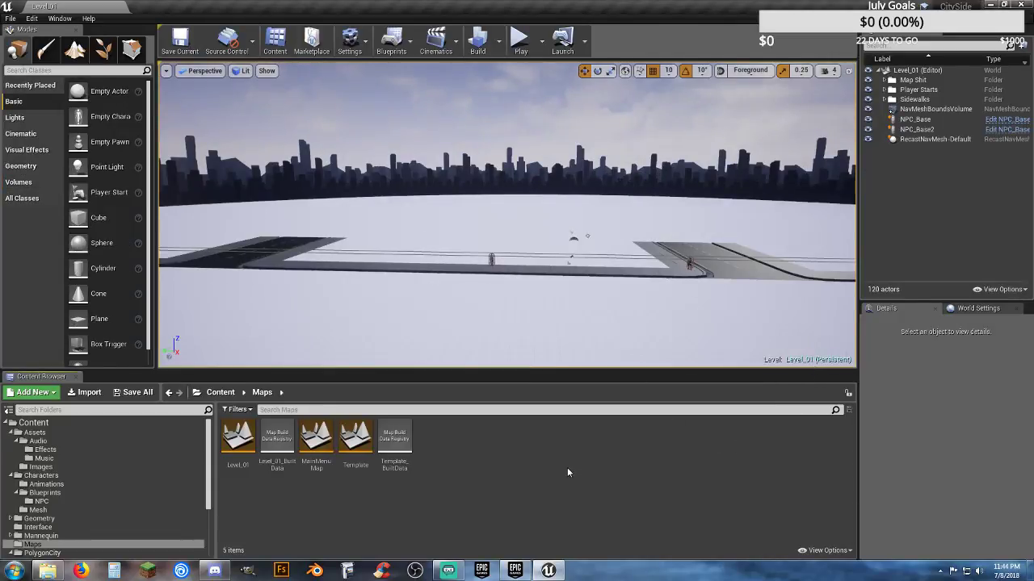
pyautogui.doubleClick(359, 442)
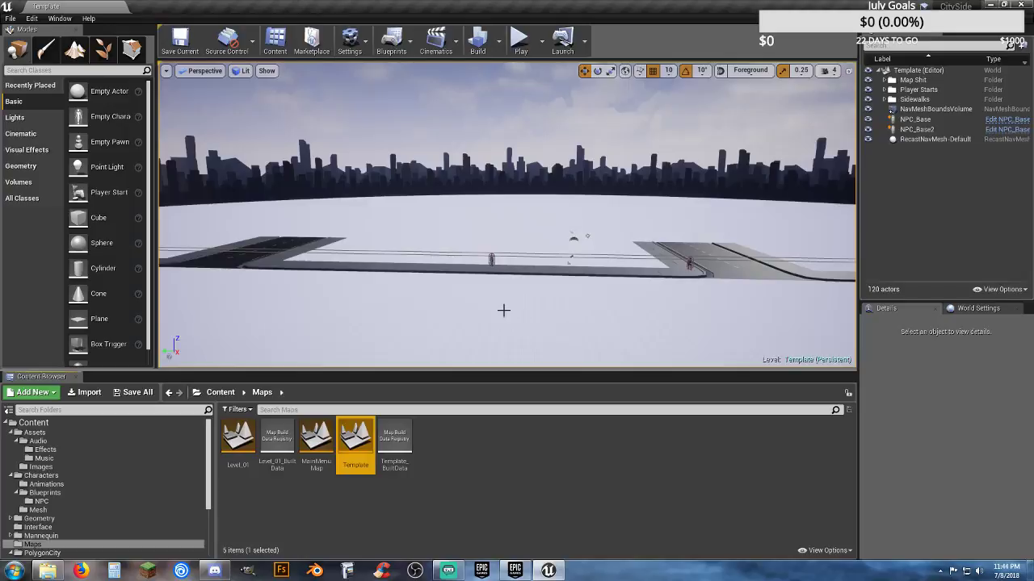
pyautogui.moveTo(504, 311)
pyautogui.mouseDown(button='right')
pyautogui.moveTo(614, 318)
pyautogui.moveTo(331, 289)
pyautogui.moveTo(565, 301)
pyautogui.moveTo(509, 311)
pyautogui.mouseUp(button='right')
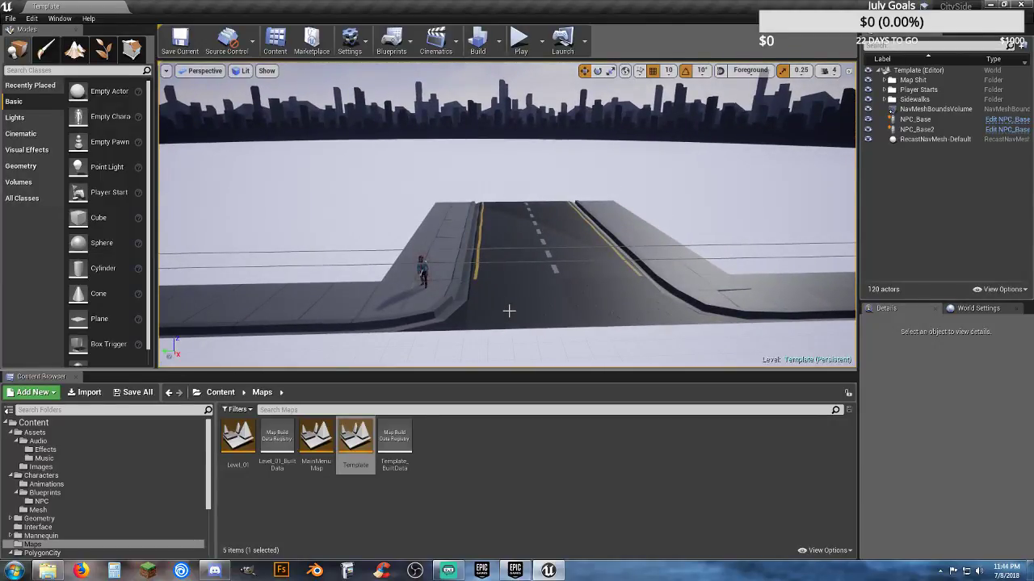
# - Playtest the Template level by running the character both ways along the sidewalk and road with repeated jumps, then end the session
pyautogui.click(520, 38)
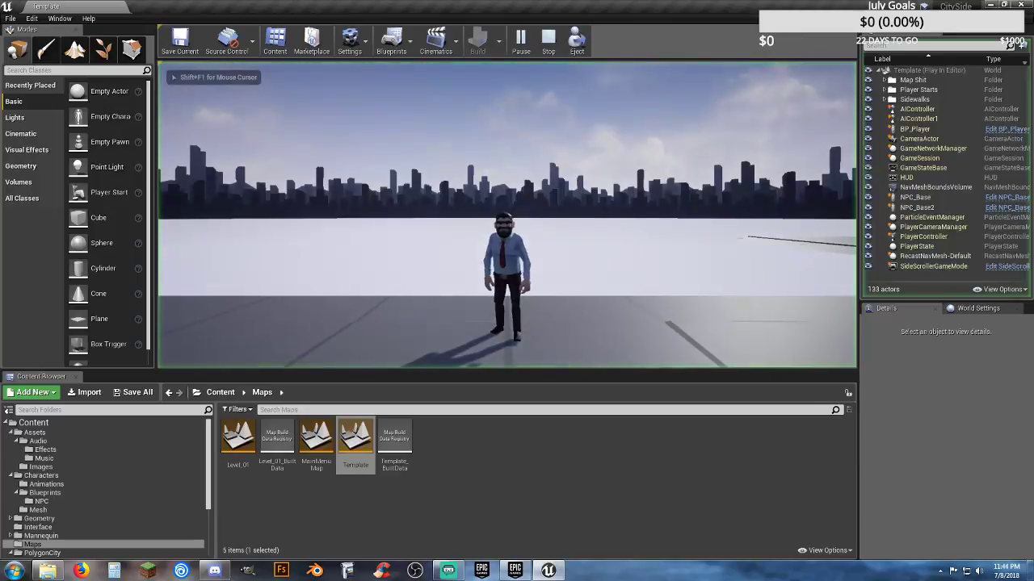
pyautogui.press('a')
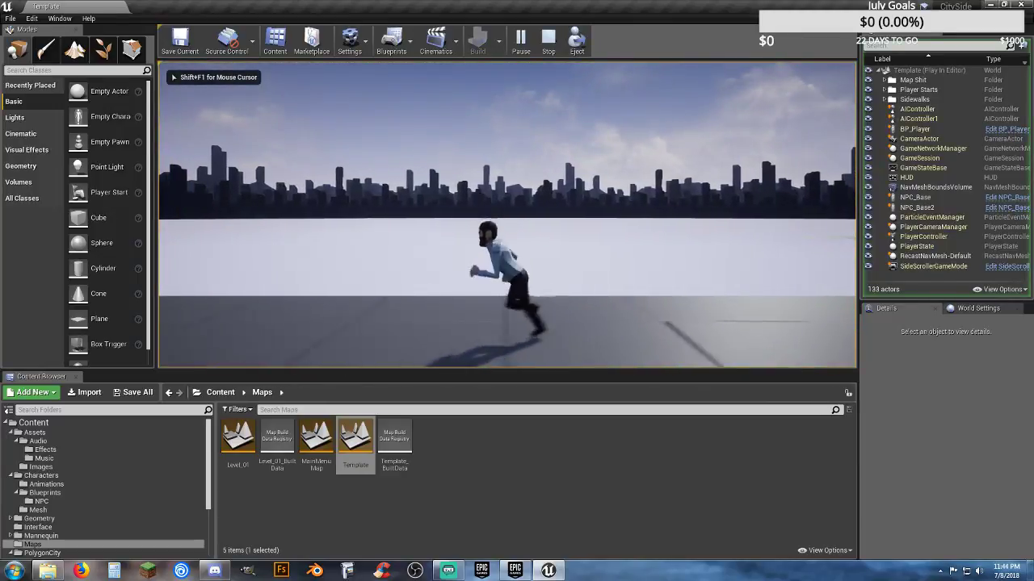
pyautogui.press('a')
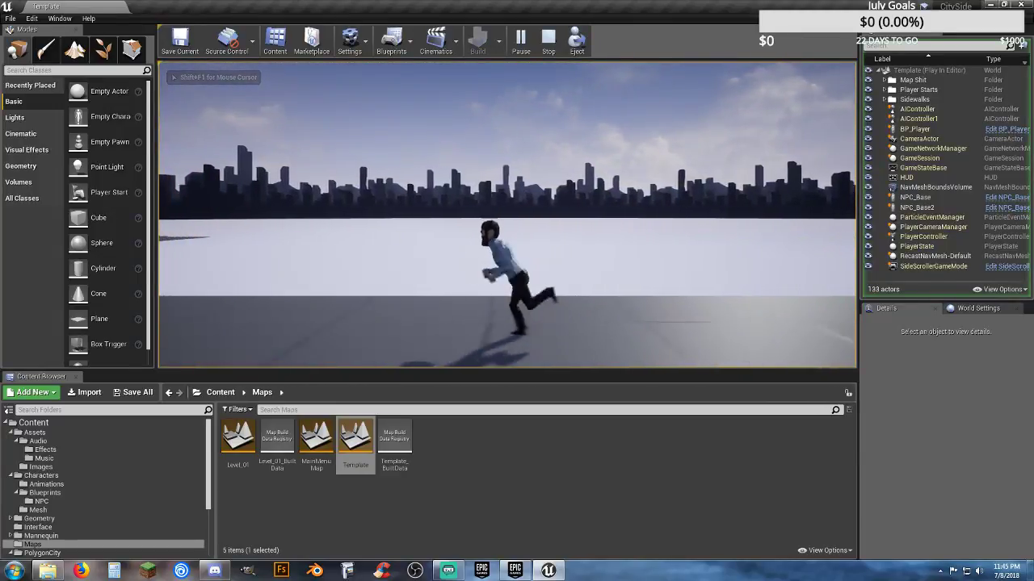
pyautogui.press('a')
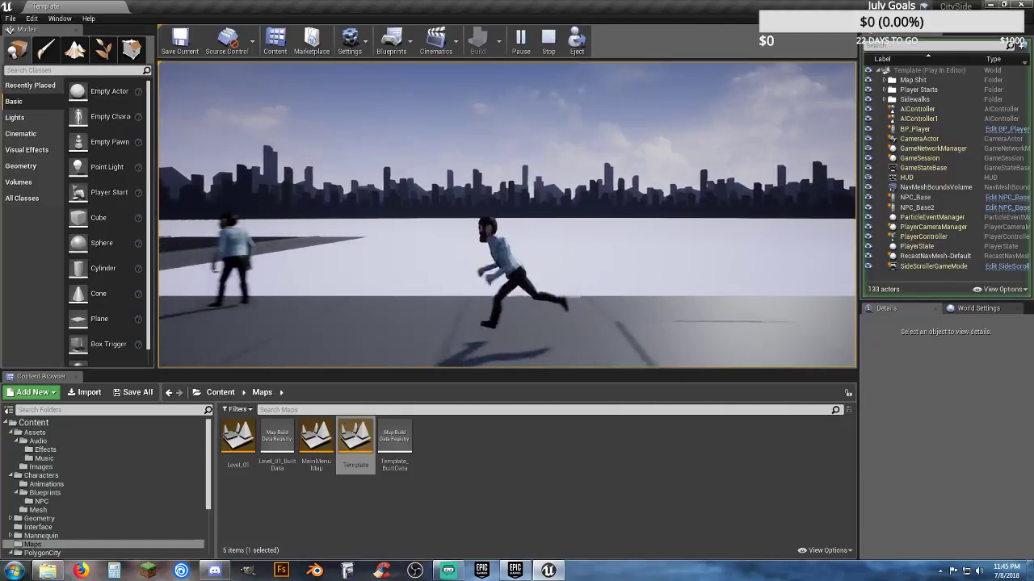
pyautogui.press('a')
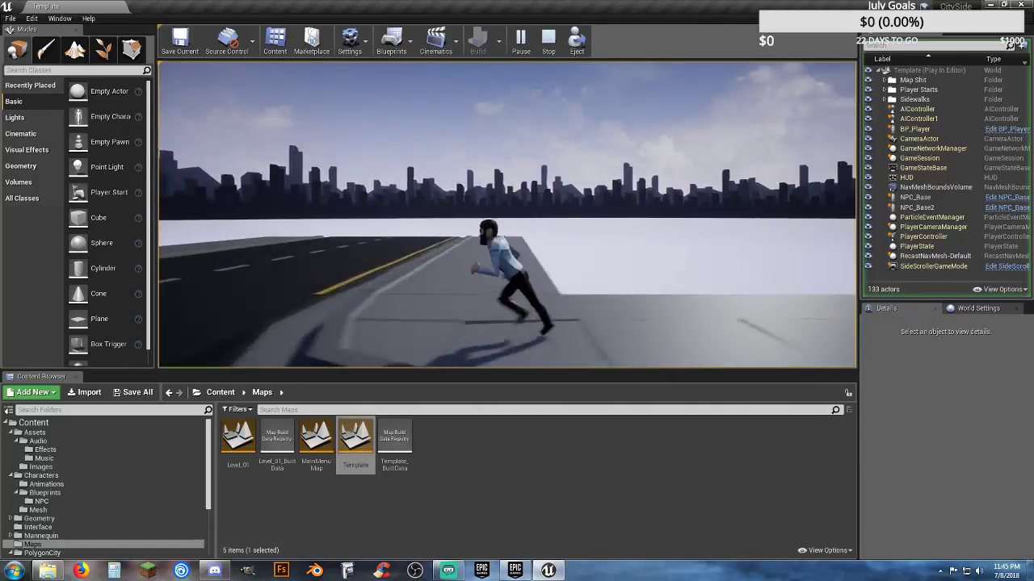
pyautogui.press('a')
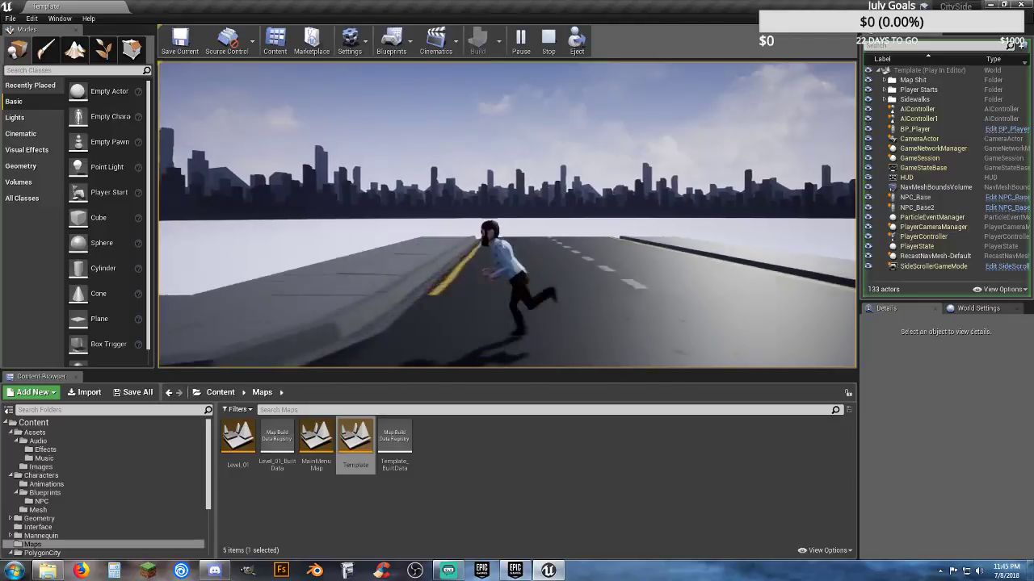
pyautogui.press('d')
pyautogui.press('a')
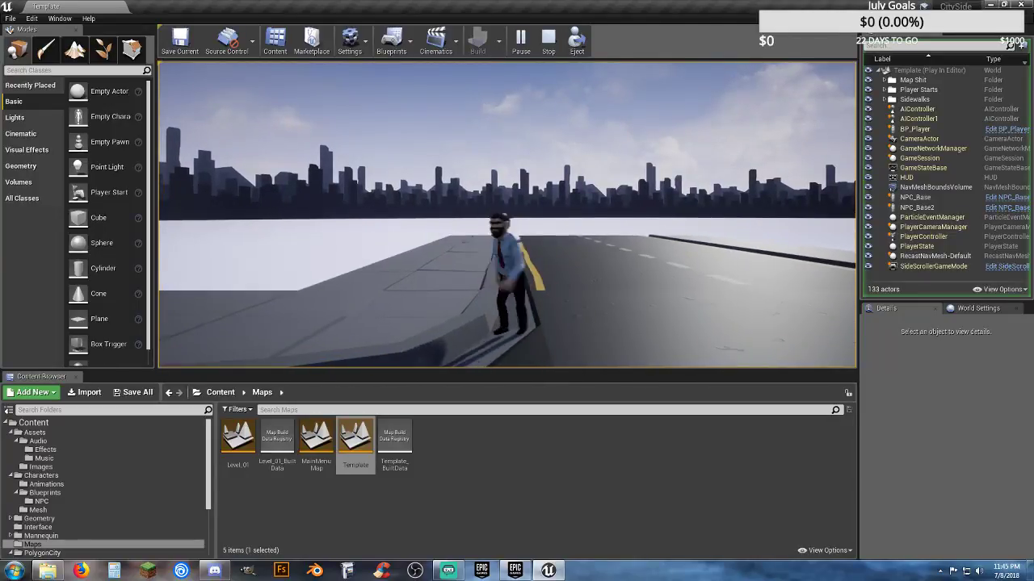
pyautogui.press('a')
pyautogui.press('space')
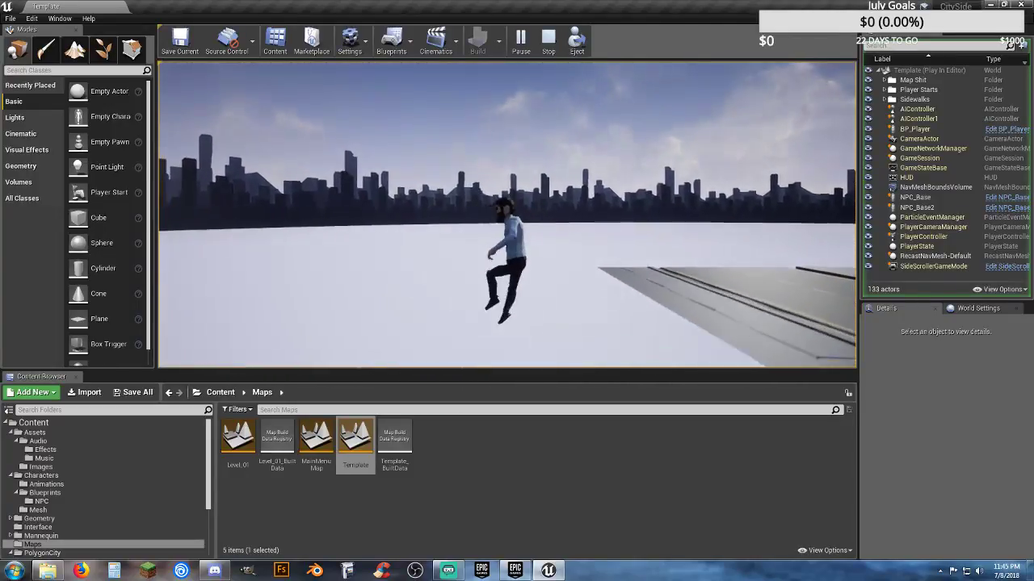
pyautogui.press('space')
pyautogui.press('d')
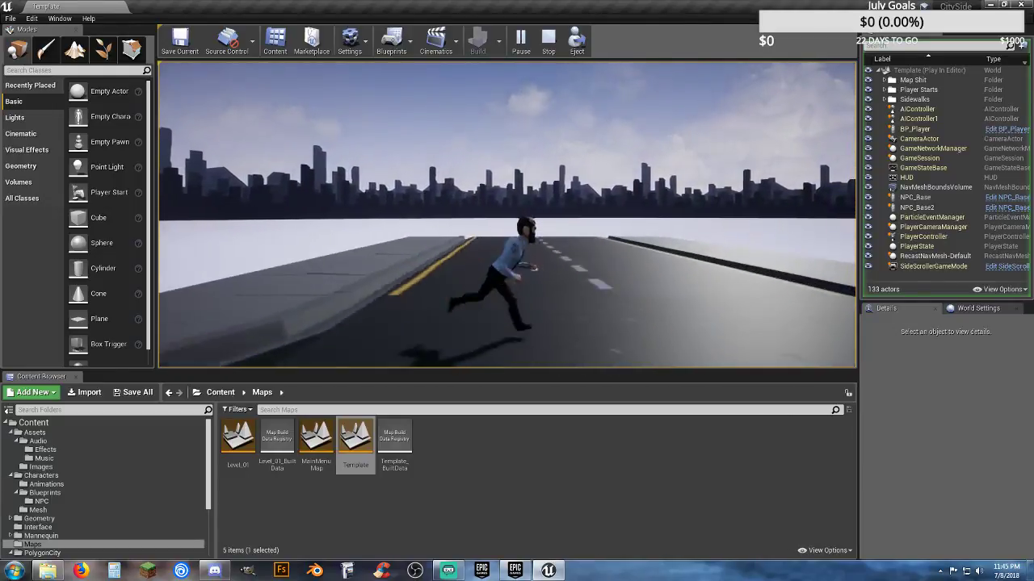
pyautogui.press('space')
pyautogui.press('a')
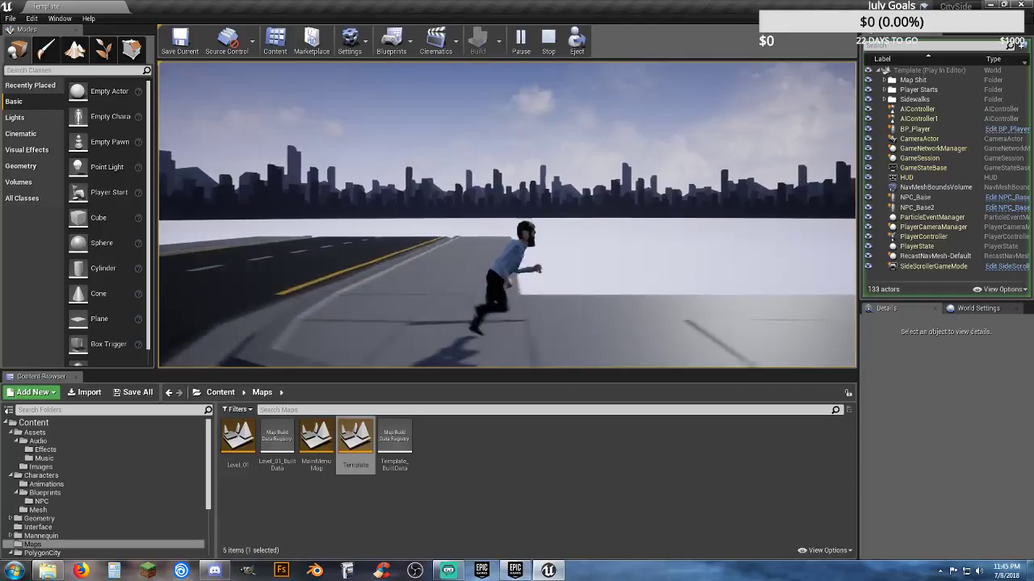
pyautogui.press('space')
pyautogui.press('d')
pyautogui.press('space')
pyautogui.press('space')
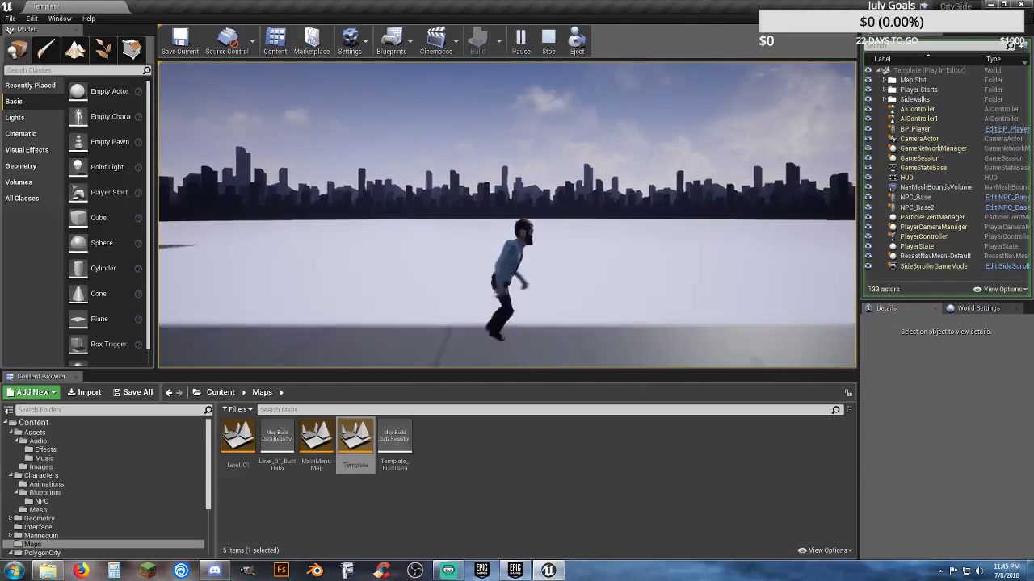
pyautogui.press('space')
pyautogui.press('space')
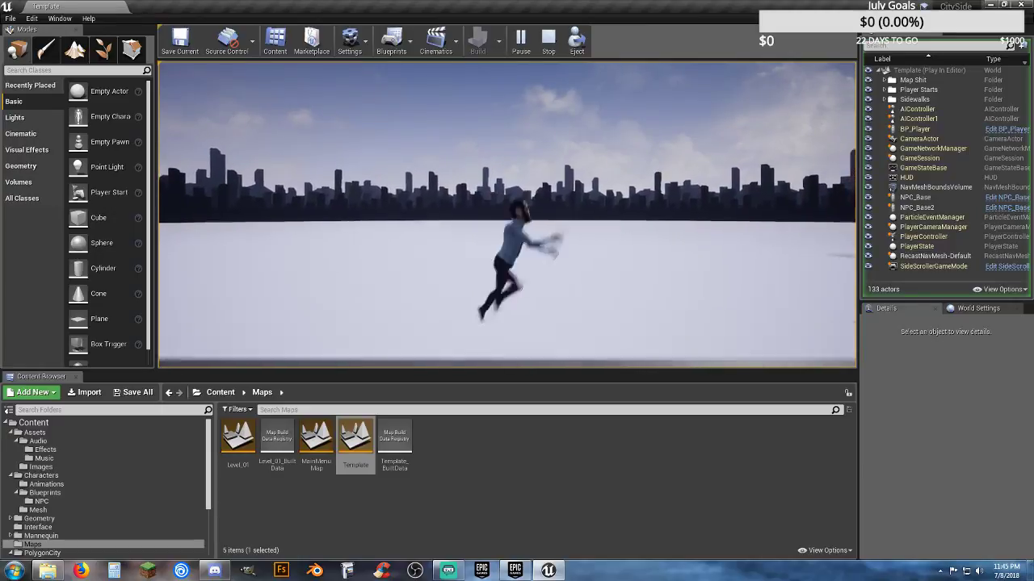
pyautogui.press('space')
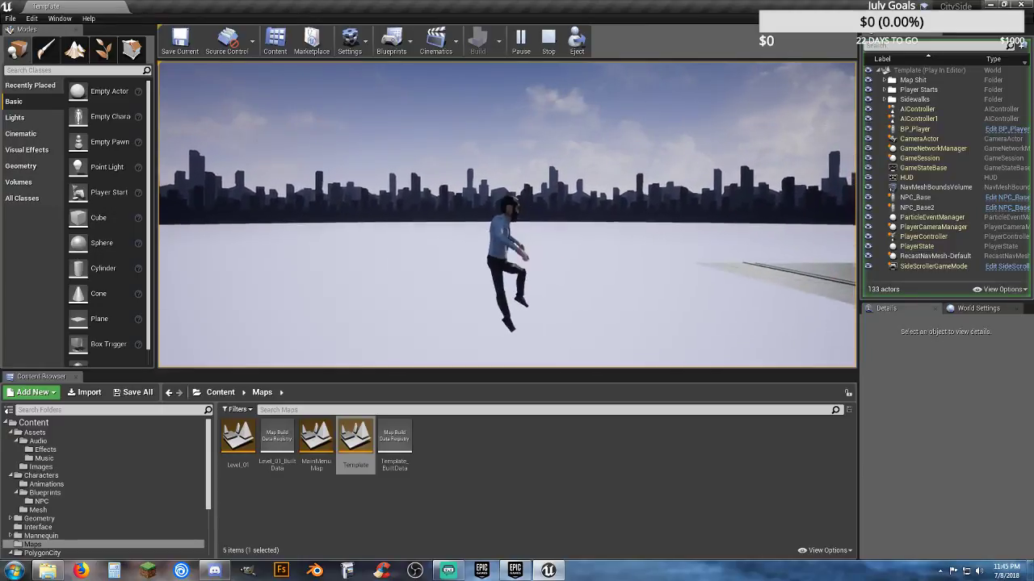
pyautogui.press('space')
pyautogui.press('d')
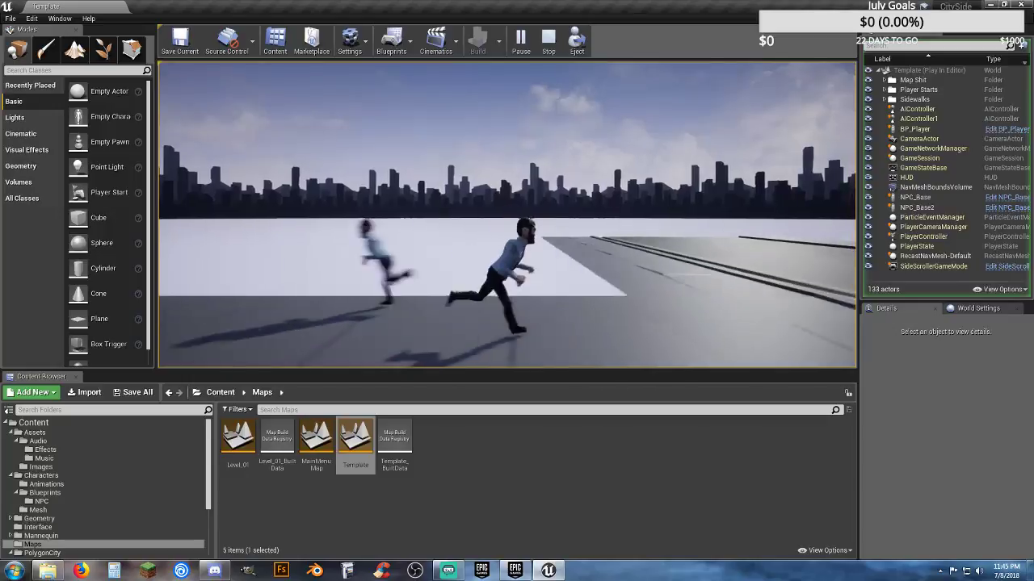
pyautogui.press('a')
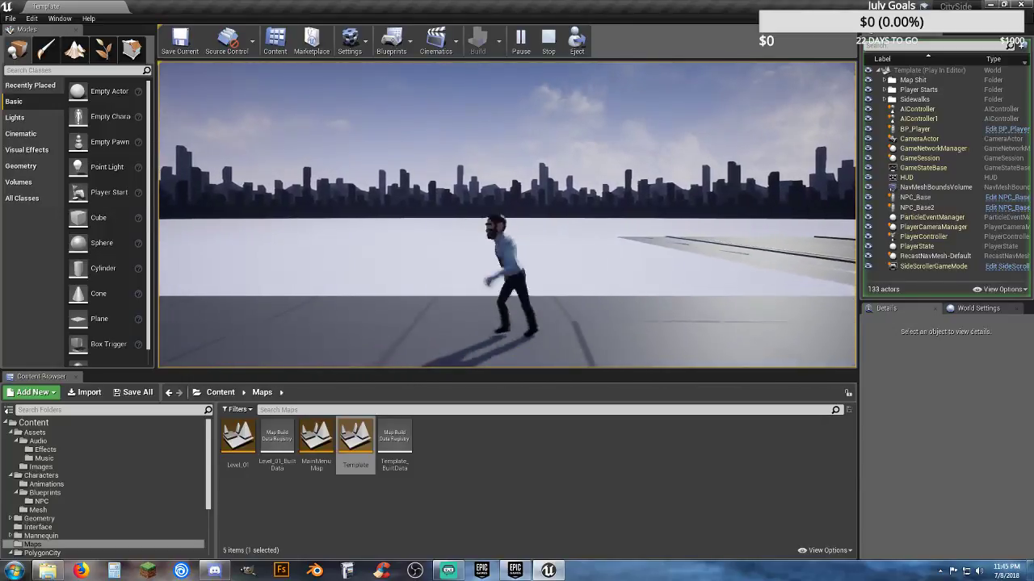
pyautogui.press('Escape')
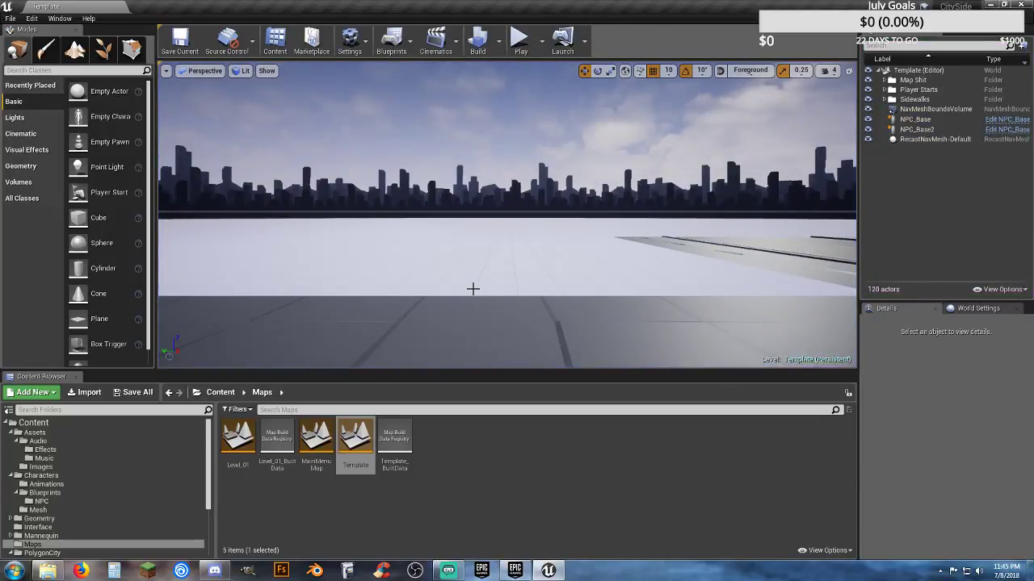
# - Move the RecastNavMesh-Default and NavMeshBoundsVolume actors into the Map Shit folder and clear the selection
pyautogui.moveTo(518, 272)
pyautogui.mouseDown(button='right')
pyautogui.moveTo(614, 272)
pyautogui.moveTo(662, 242)
pyautogui.moveTo(695, 178)
pyautogui.moveTo(726, 291)
pyautogui.moveTo(519, 270)
pyautogui.mouseUp(button='right')
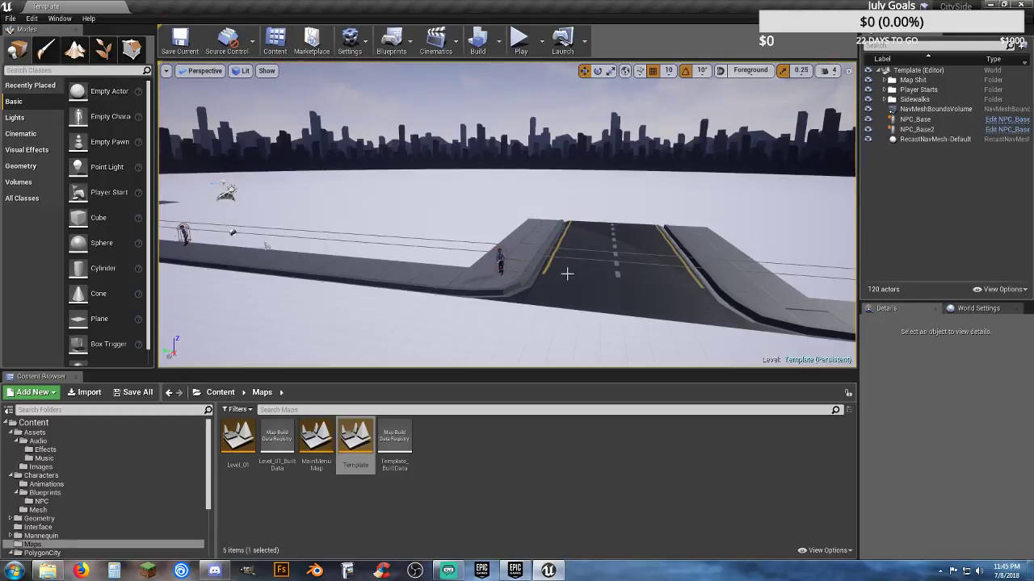
pyautogui.click(936, 139)
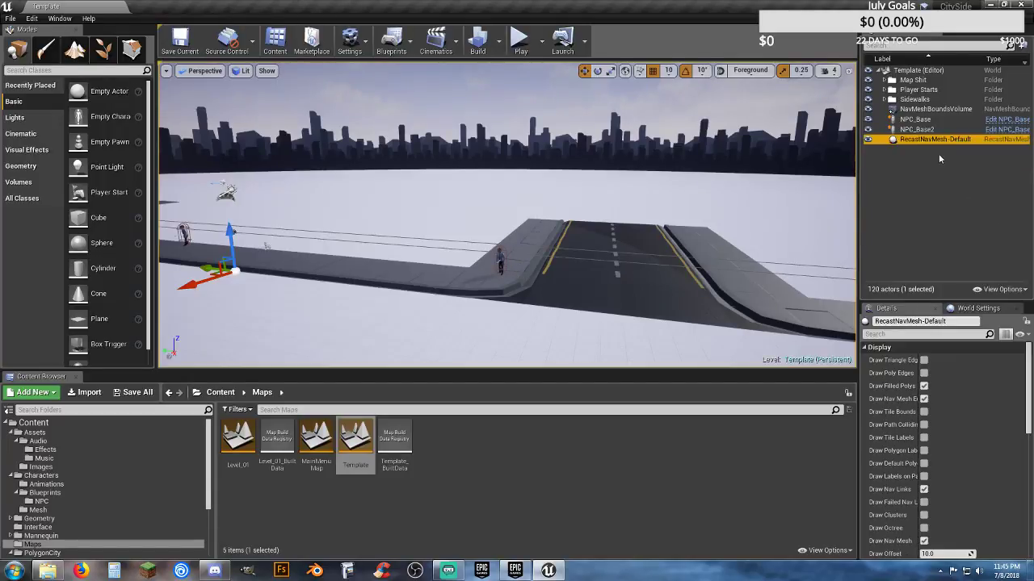
pyautogui.keyDown('ctrl'); pyautogui.click(958, 110); pyautogui.keyUp('ctrl')
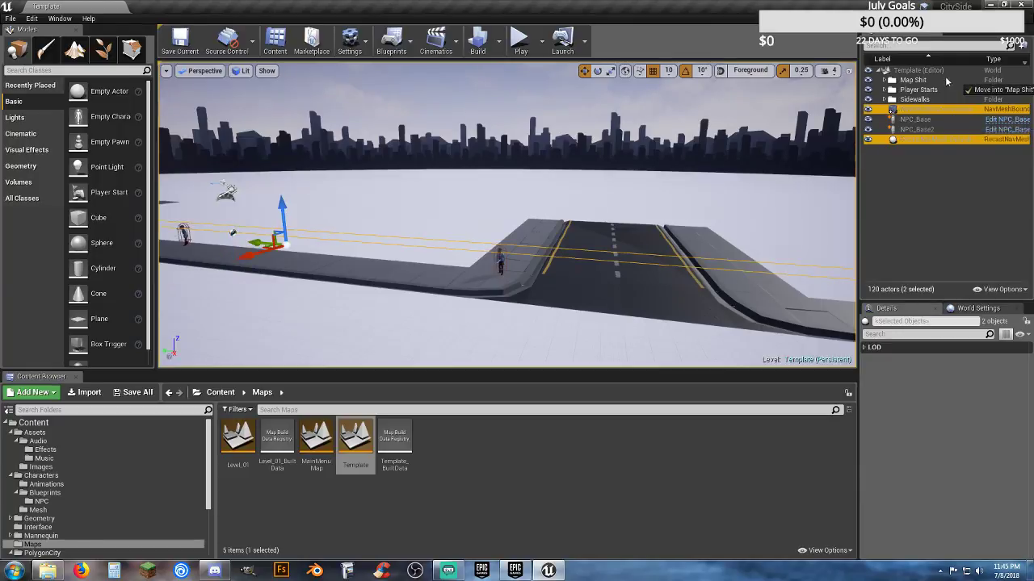
pyautogui.press('Delete')
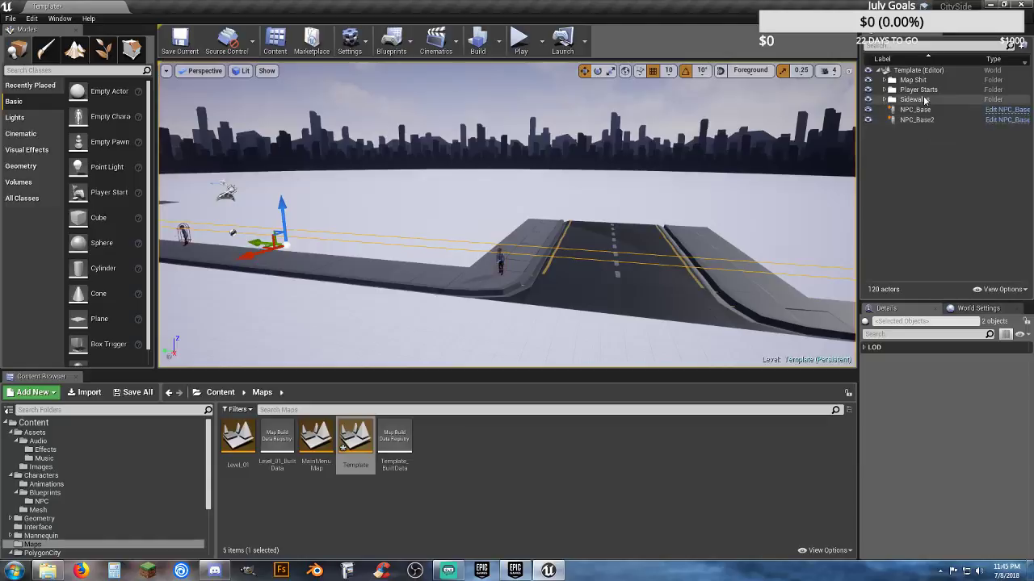
pyautogui.click(914, 70)
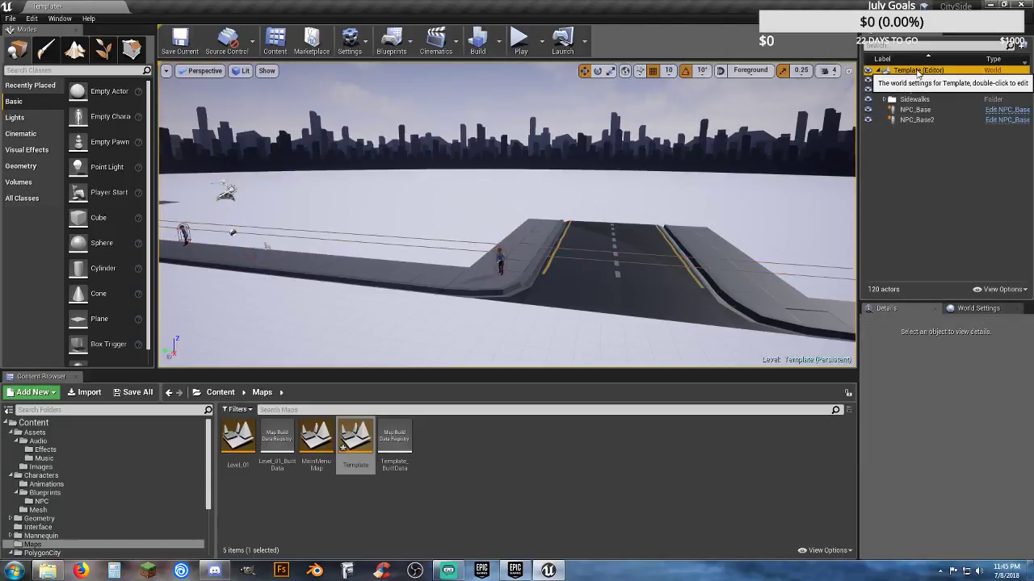
pyautogui.click(921, 165)
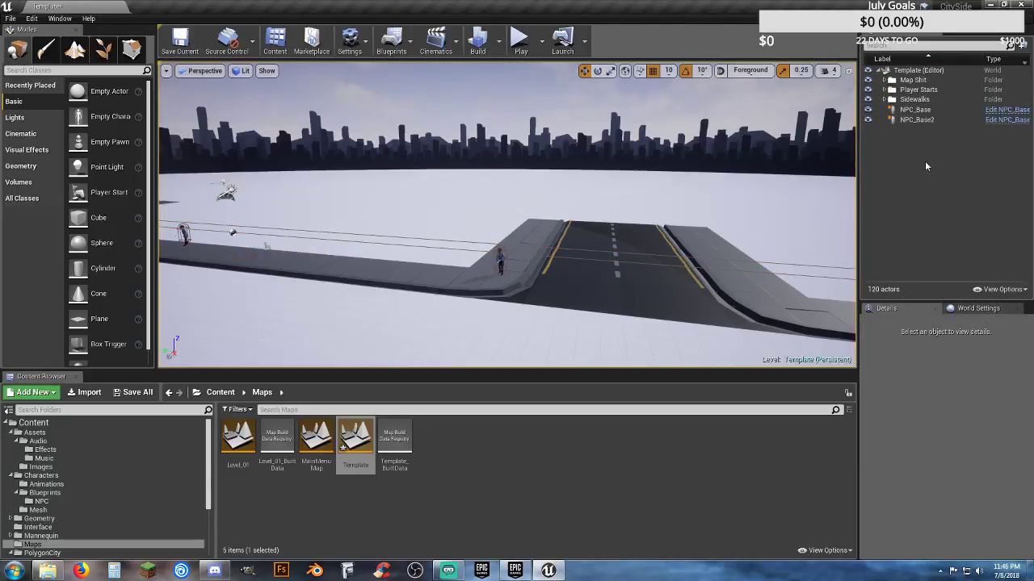
# - Create a new actor folder named NPC in the Template level's outliner
pyautogui.rightClick(925, 165)
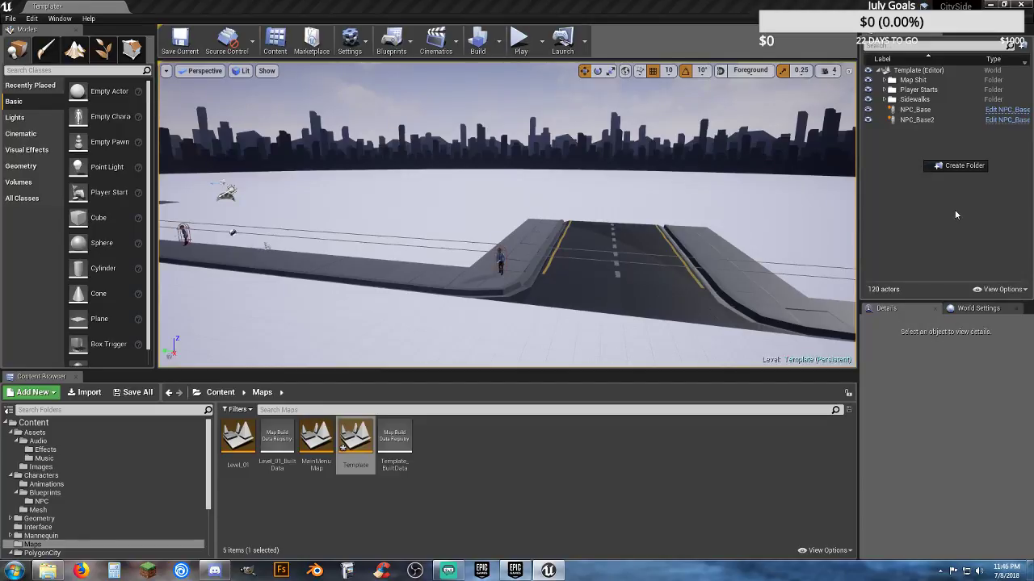
pyautogui.click(950, 167)
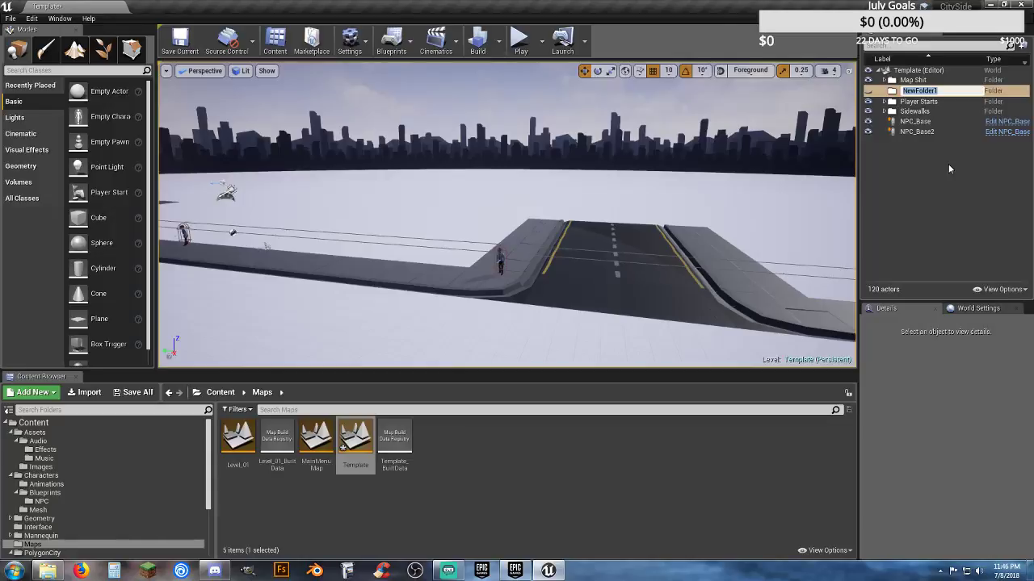
pyautogui.write('NPC')
pyautogui.press('Return')
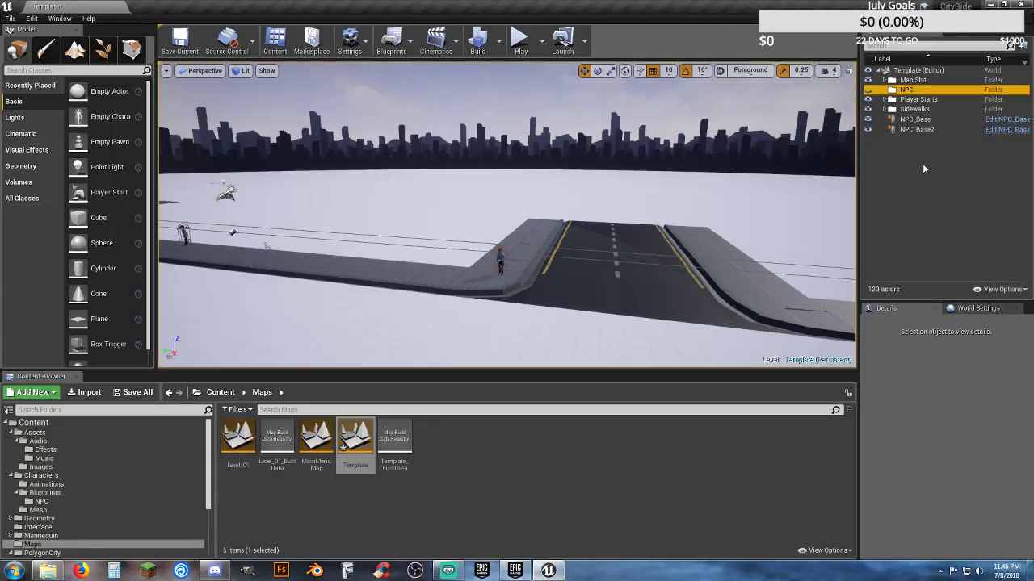
# - Move the NPC_Base and NPC_Base2 actors into the NPC folder and collapse it
pyautogui.click(930, 131)
pyautogui.keyDown('shift'); pyautogui.doubleClick(931, 120); pyautogui.keyUp('shift')
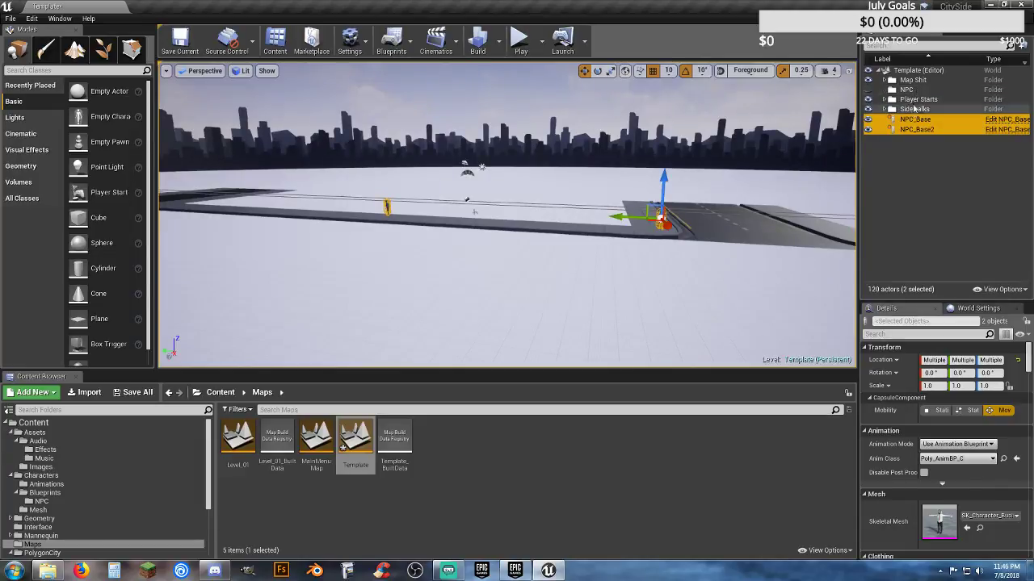
pyautogui.moveTo(917, 122); pyautogui.dragTo(906, 92)
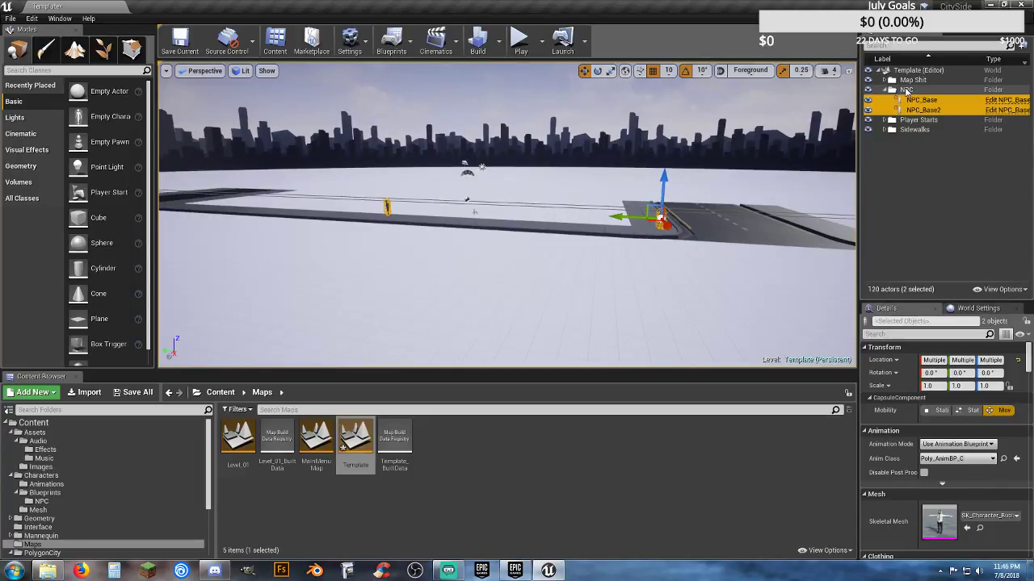
pyautogui.click(885, 89)
pyautogui.click(919, 92)
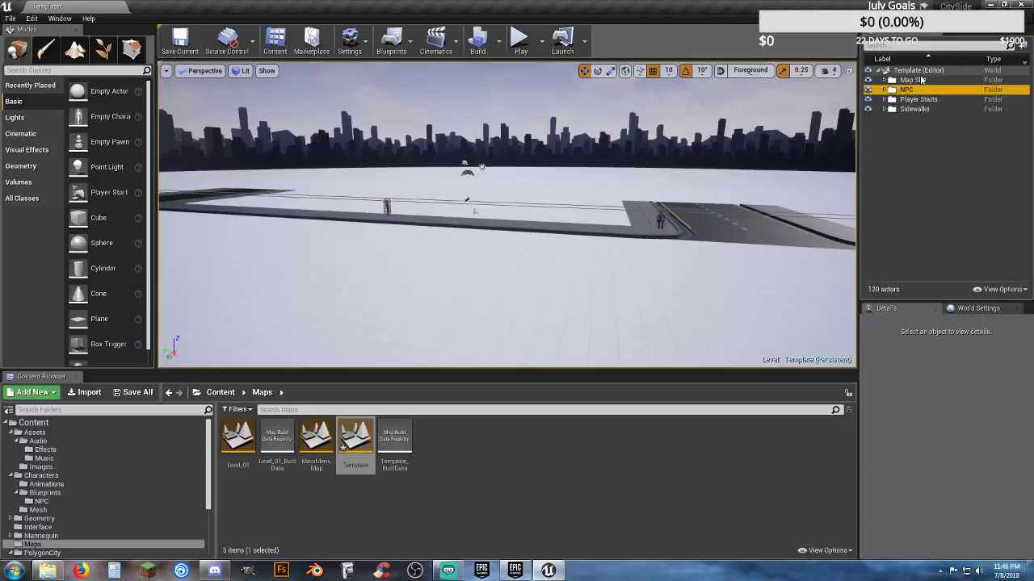
pyautogui.click(919, 71)
# - Save all modified content, including the /Game/Maps/Template level
pyautogui.moveTo(609, 201); pyautogui.dragTo(646, 226, button='right')
pyautogui.press('w')
pyautogui.moveTo(507, 243); pyautogui.dragTo(507, 243, button='right')
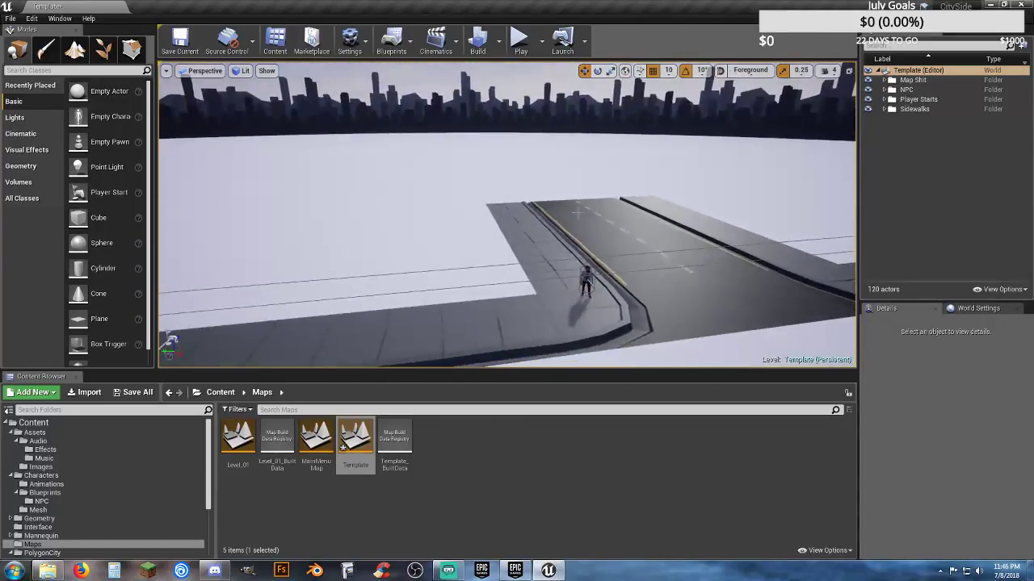
pyautogui.click(134, 392)
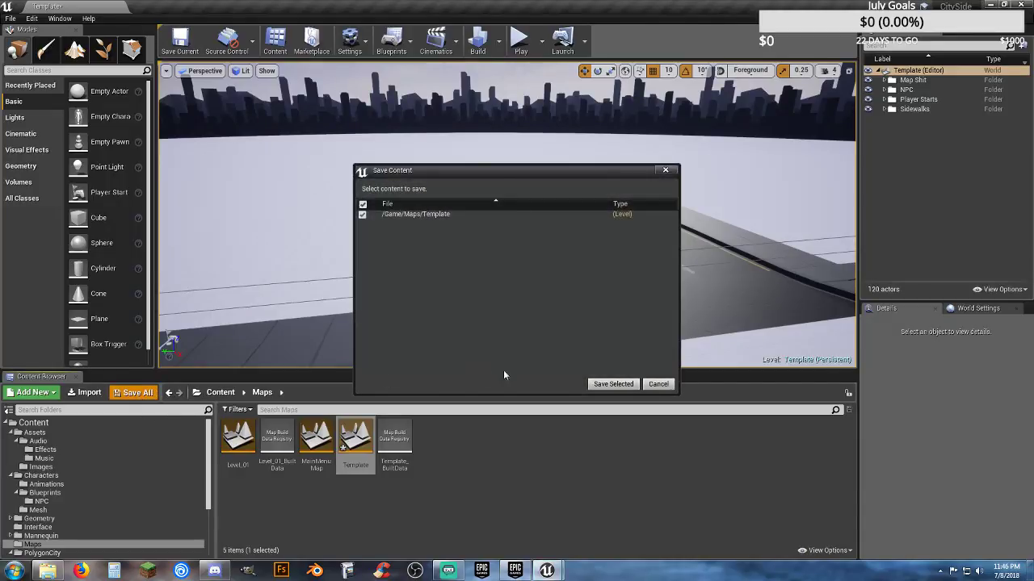
pyautogui.click(600, 387)
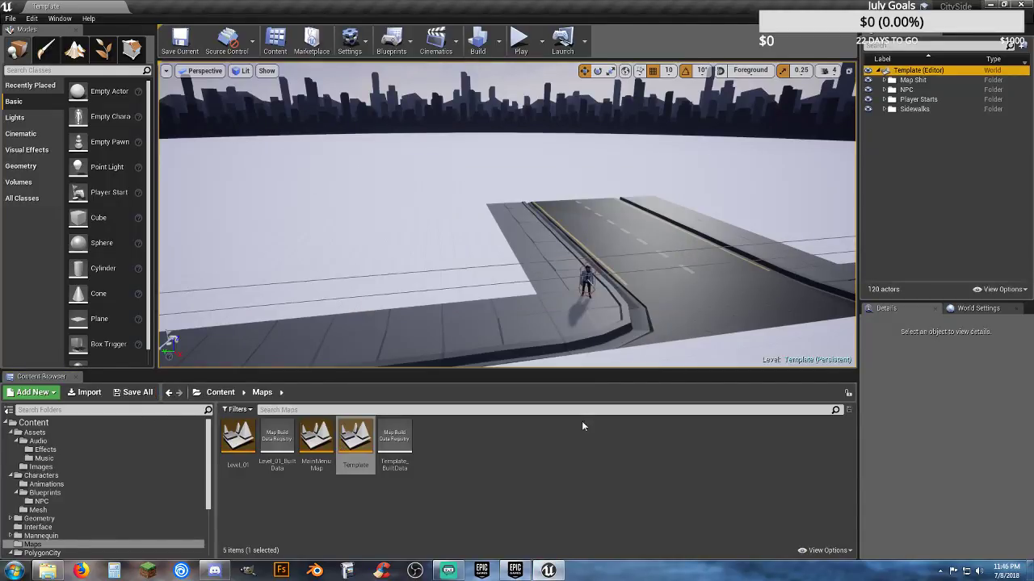
# - Save a copy of the current level as Level_01 in the Maps folder, replacing the existing map
pyautogui.moveTo(596, 326); pyautogui.dragTo(596, 329, button='right')
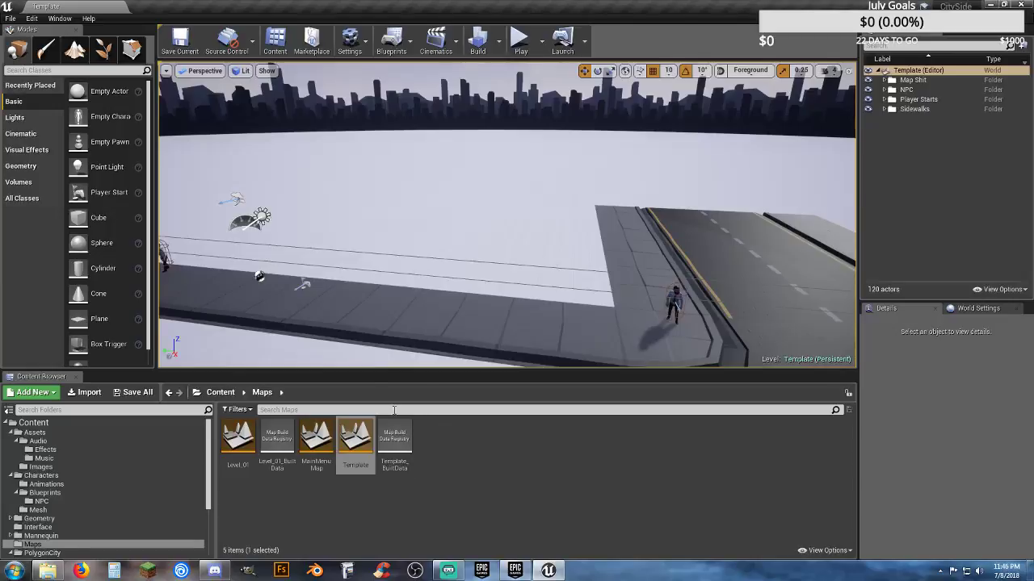
pyautogui.click(10, 18)
pyautogui.click(44, 74)
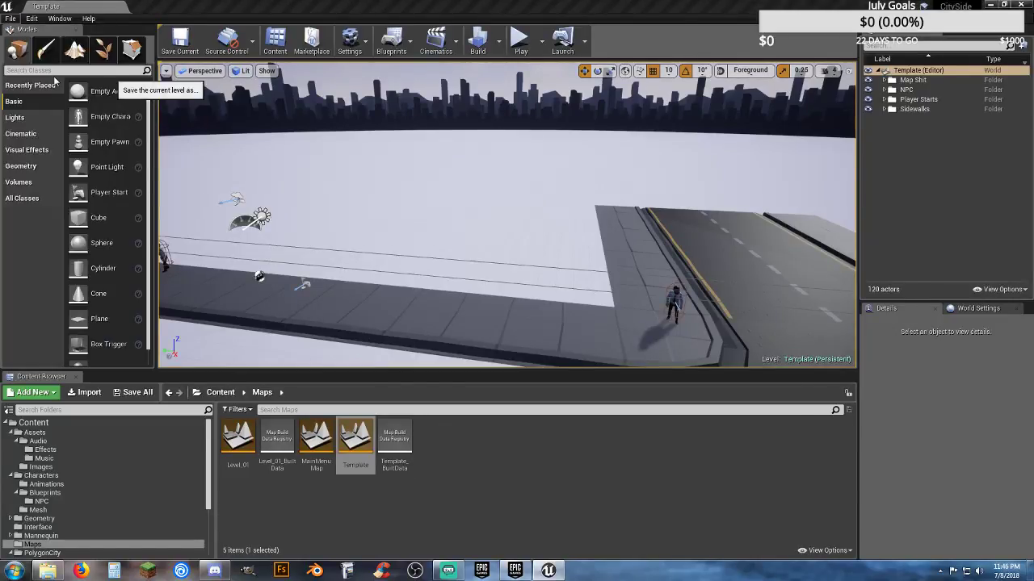
pyautogui.doubleClick(378, 140)
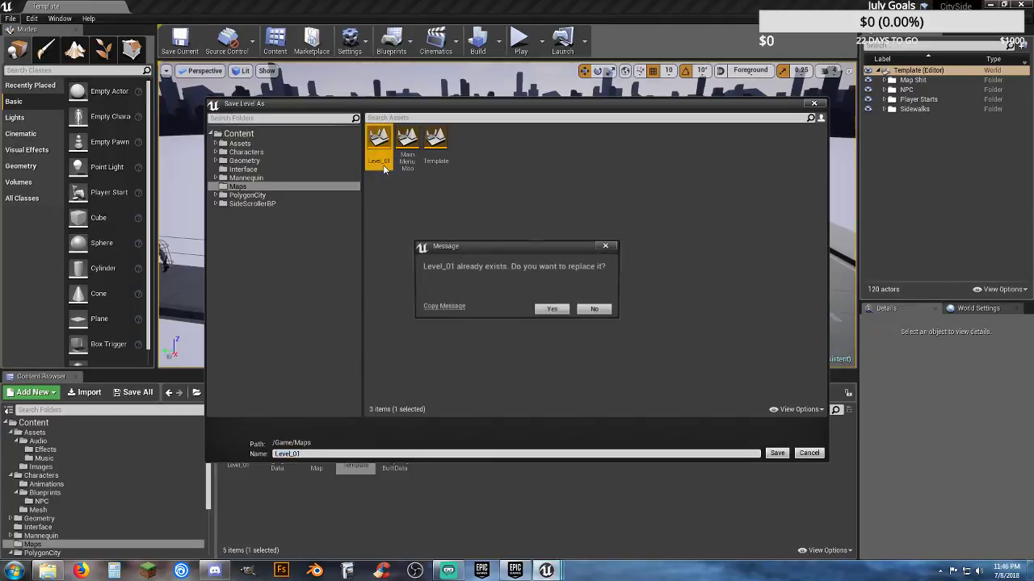
pyautogui.click(549, 310)
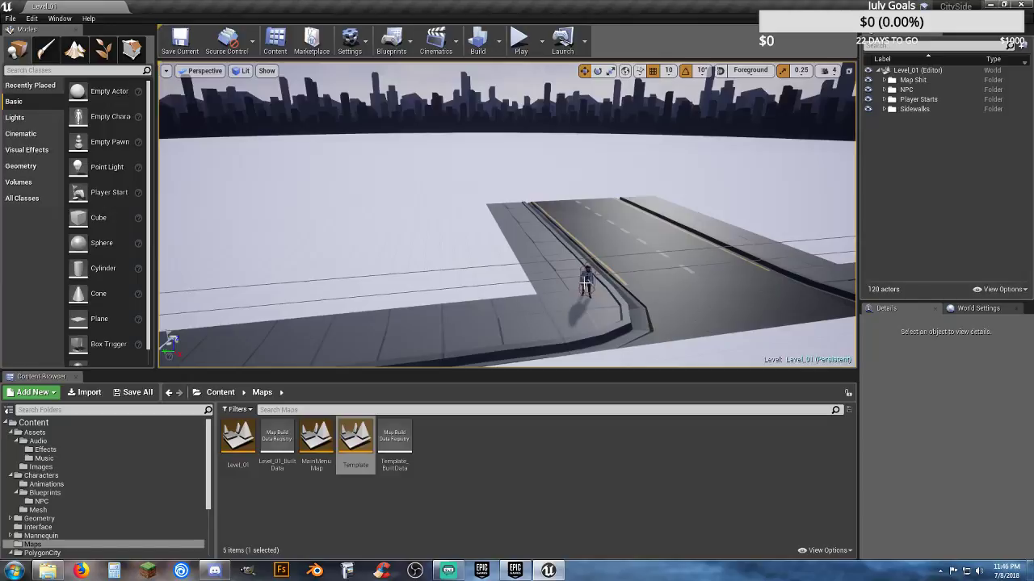
# - Create a new level from the VR-Basic template
pyautogui.moveTo(598, 283); pyautogui.dragTo(637, 287, button='right')
pyautogui.click(566, 455)
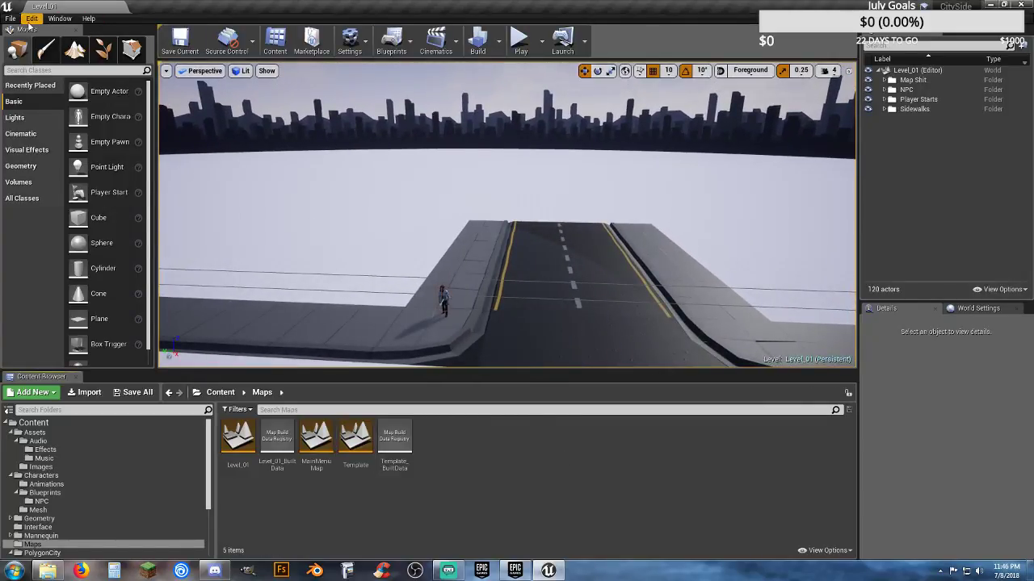
pyautogui.click(12, 19)
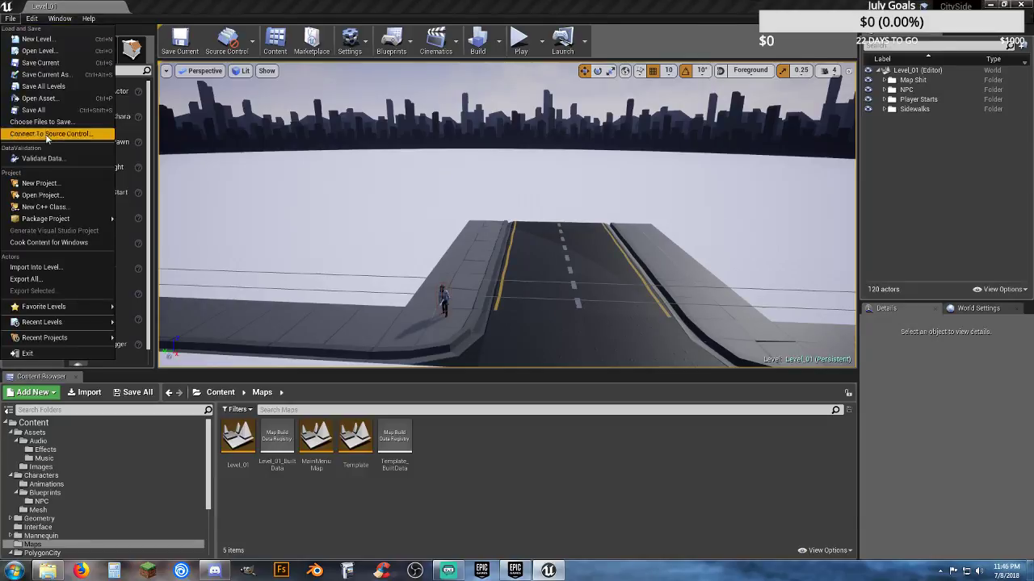
pyautogui.click(37, 40)
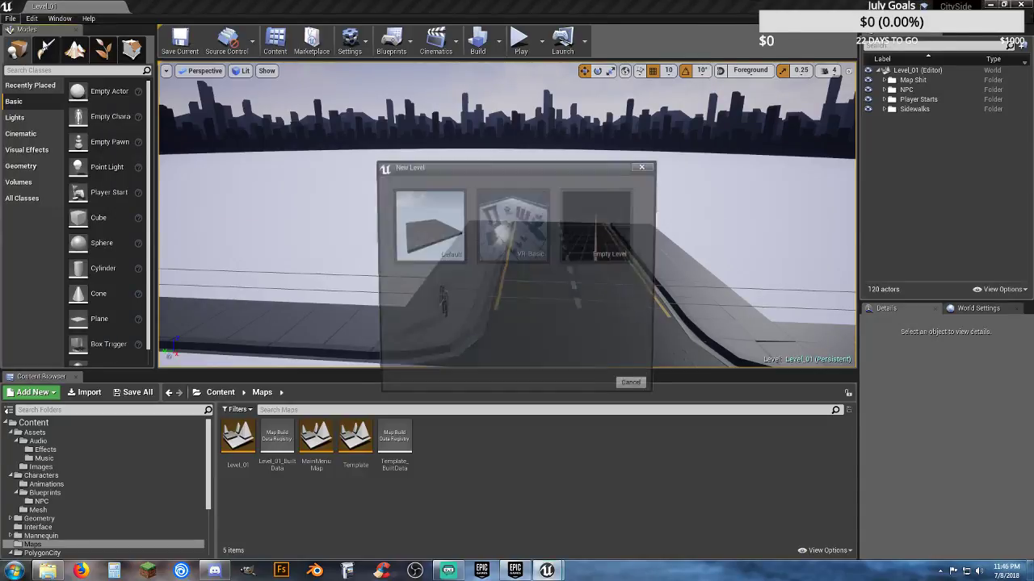
pyautogui.click(527, 257)
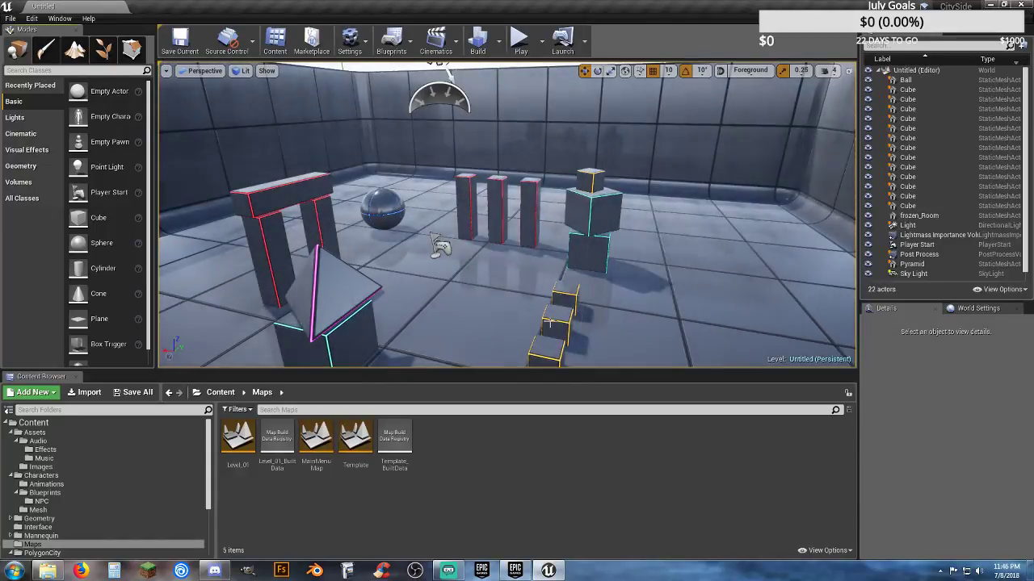
# - Delete the Ball, all the Cube actors and the Pyramid from the new level
pyautogui.moveTo(549, 322); pyautogui.dragTo(460, 307, button='right')
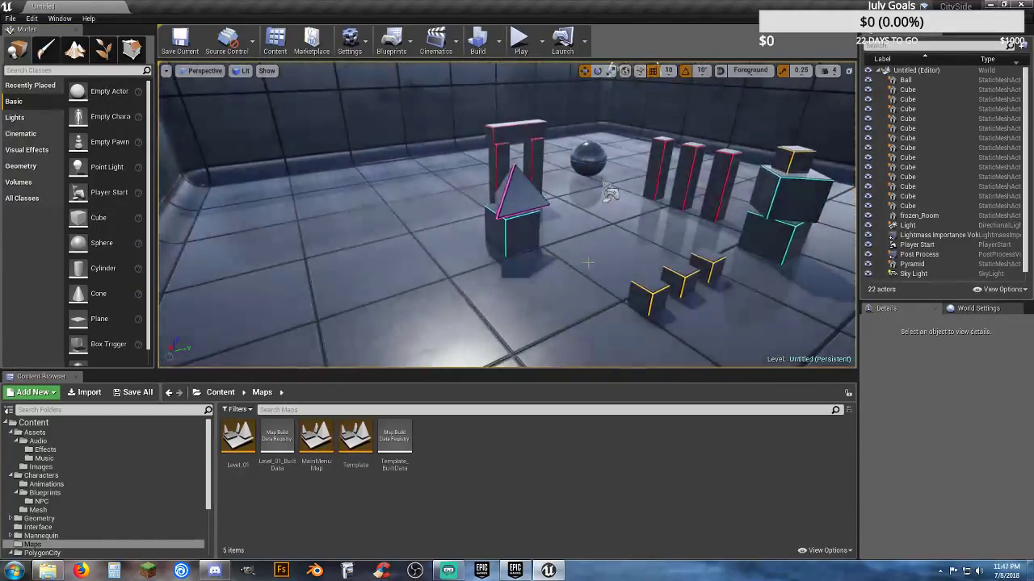
pyautogui.click(908, 82)
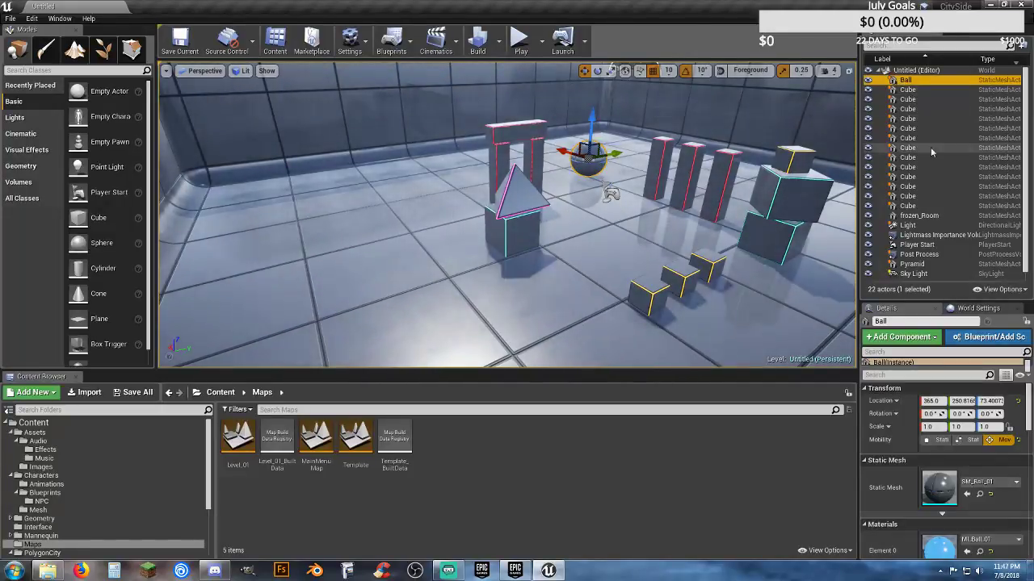
pyautogui.keyDown('shift'); pyautogui.click(925, 206); pyautogui.keyUp('shift')
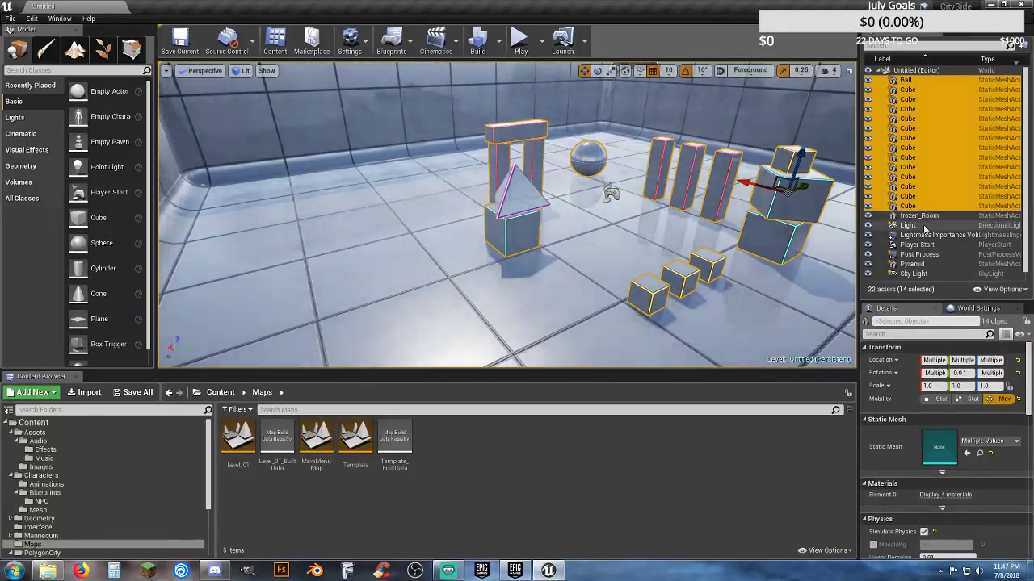
pyautogui.keyDown('ctrl'); pyautogui.click(913, 264); pyautogui.keyUp('ctrl')
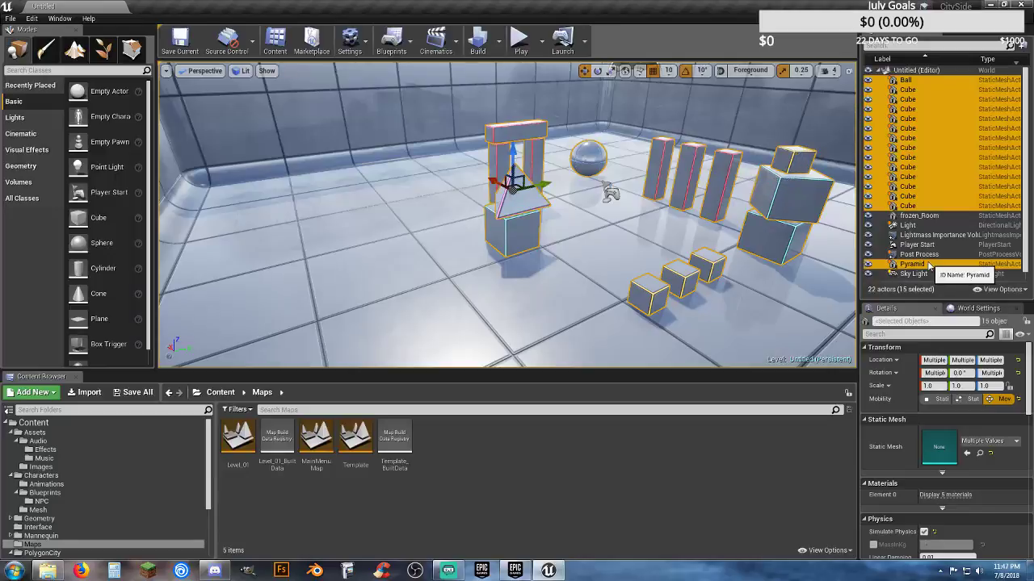
pyautogui.press('Delete')
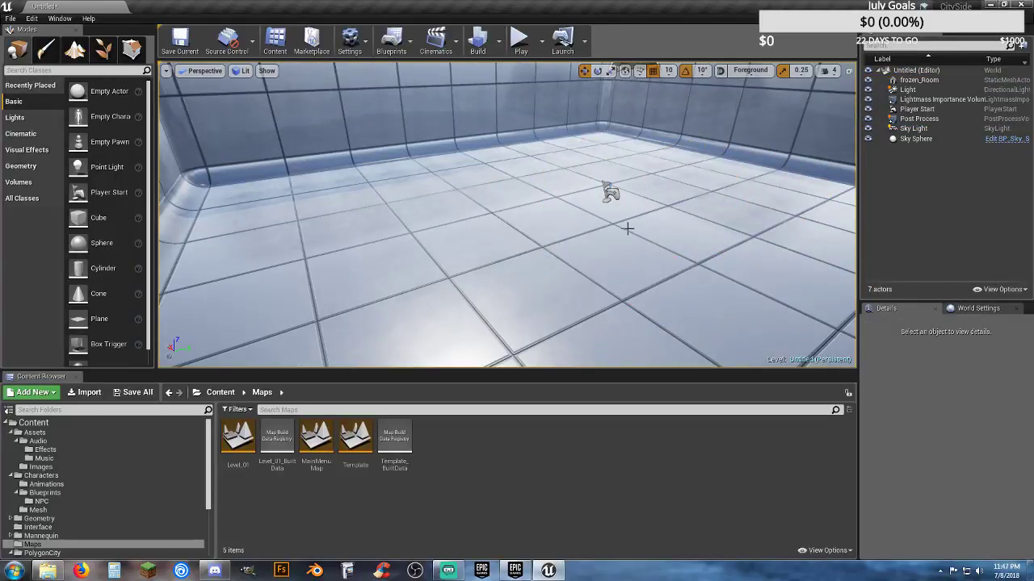
# - Move the Player Start into a corner of the room, at about X -930 and Y -895
pyautogui.moveTo(628, 229); pyautogui.dragTo(648, 223, button='right')
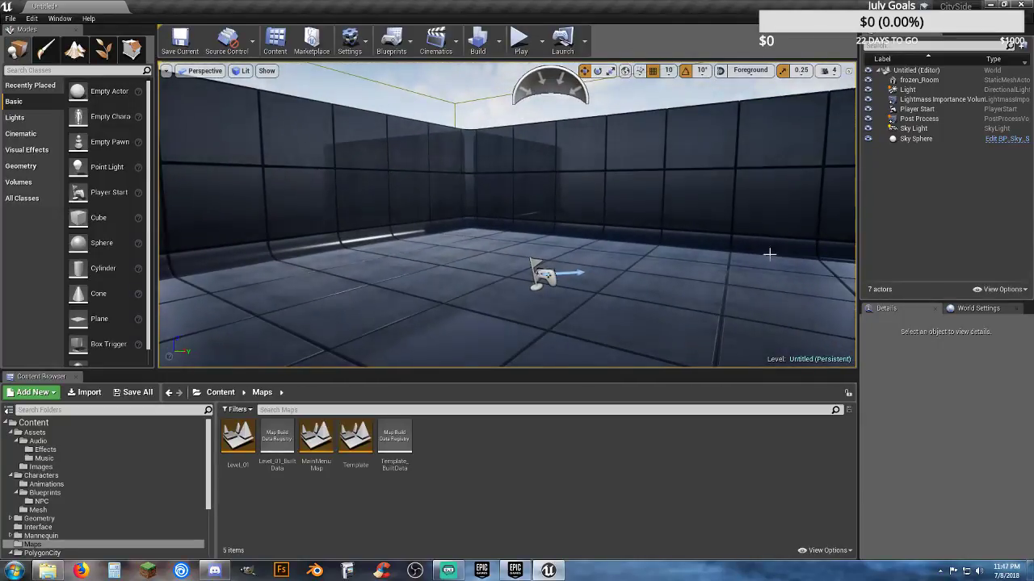
pyautogui.moveTo(607, 307); pyautogui.dragTo(607, 307, button='right')
pyautogui.click(478, 275)
pyautogui.moveTo(478, 274); pyautogui.dragTo(482, 314, button='right')
pyautogui.moveTo(517, 256); pyautogui.dragTo(501, 256, button='right')
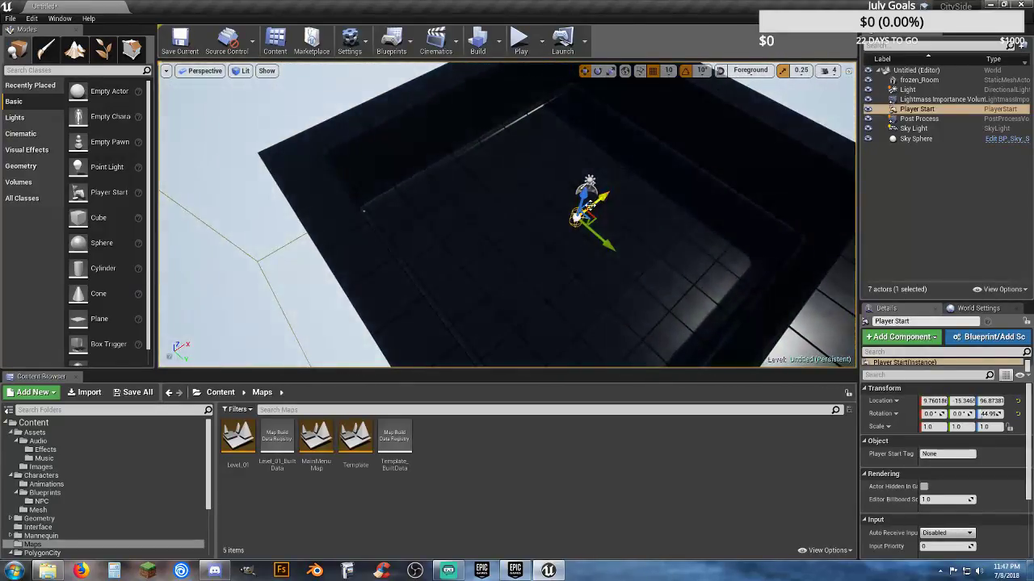
pyautogui.moveTo(607, 245); pyautogui.dragTo(490, 173)
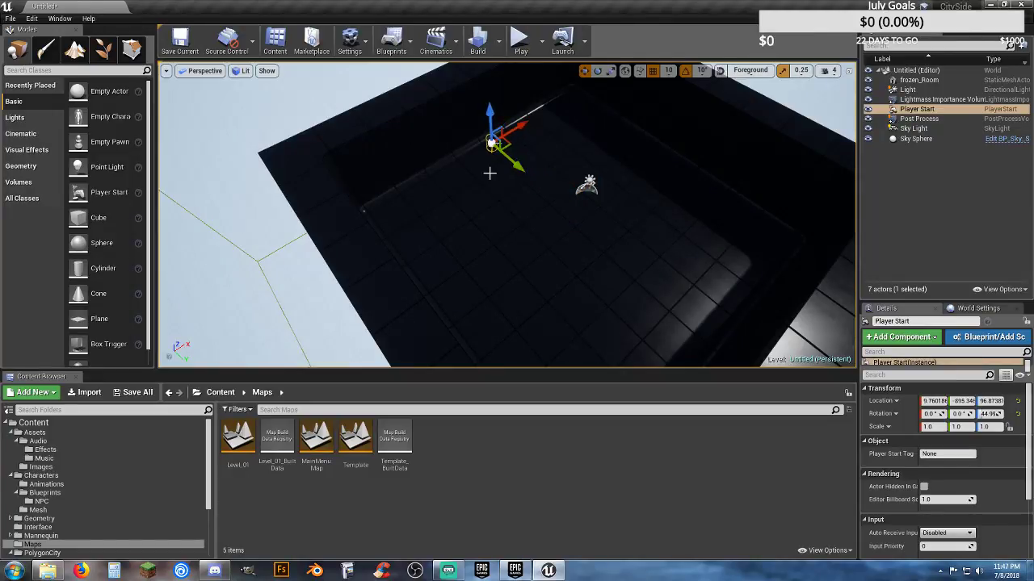
pyautogui.moveTo(523, 126); pyautogui.dragTo(430, 191)
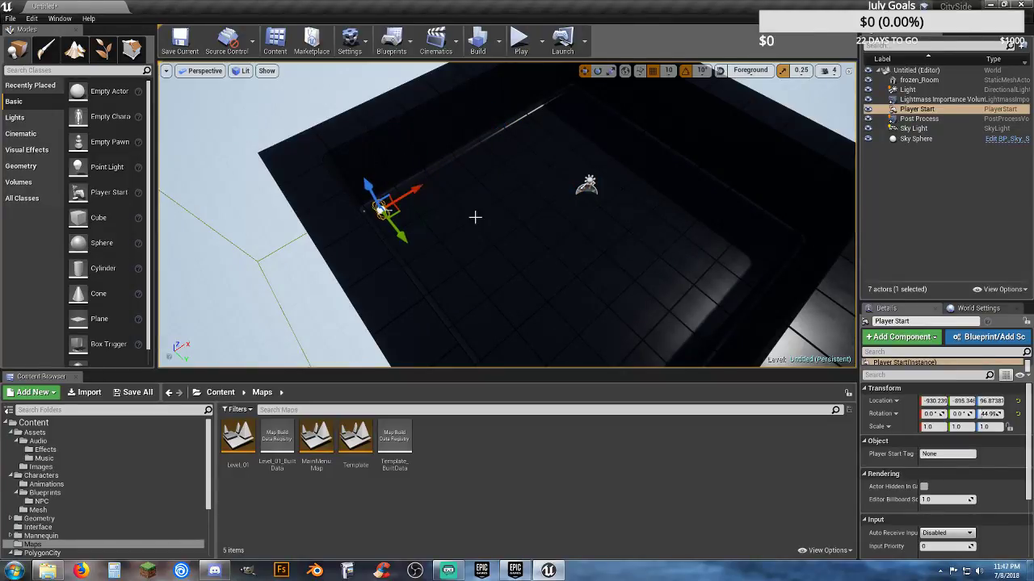
# - Override the level's game mode with SideScrollerGameMode in the world settings
pyautogui.press('w')
pyautogui.moveTo(474, 217); pyautogui.dragTo(475, 194, button='right')
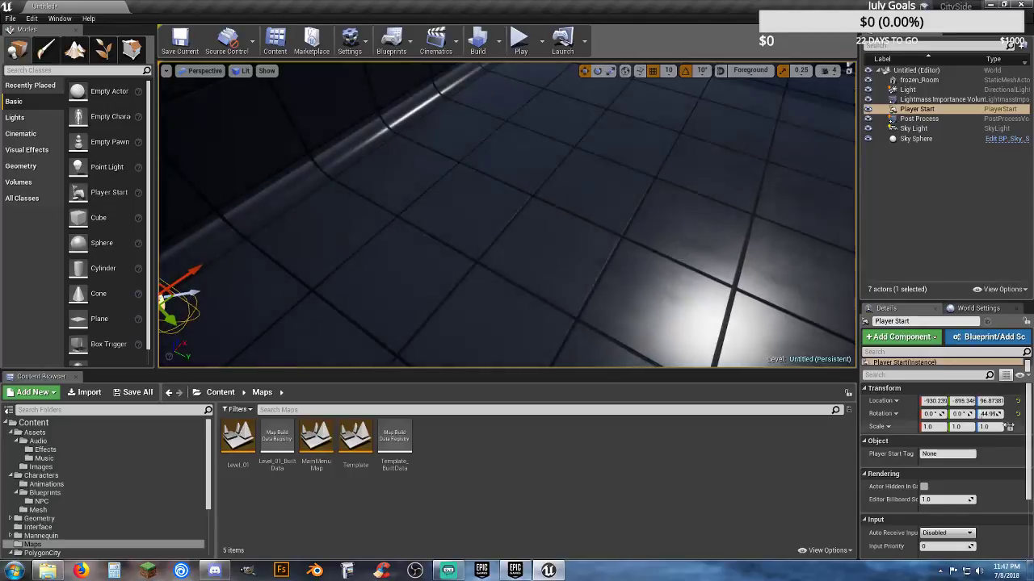
pyautogui.click(977, 309)
pyautogui.click(949, 408)
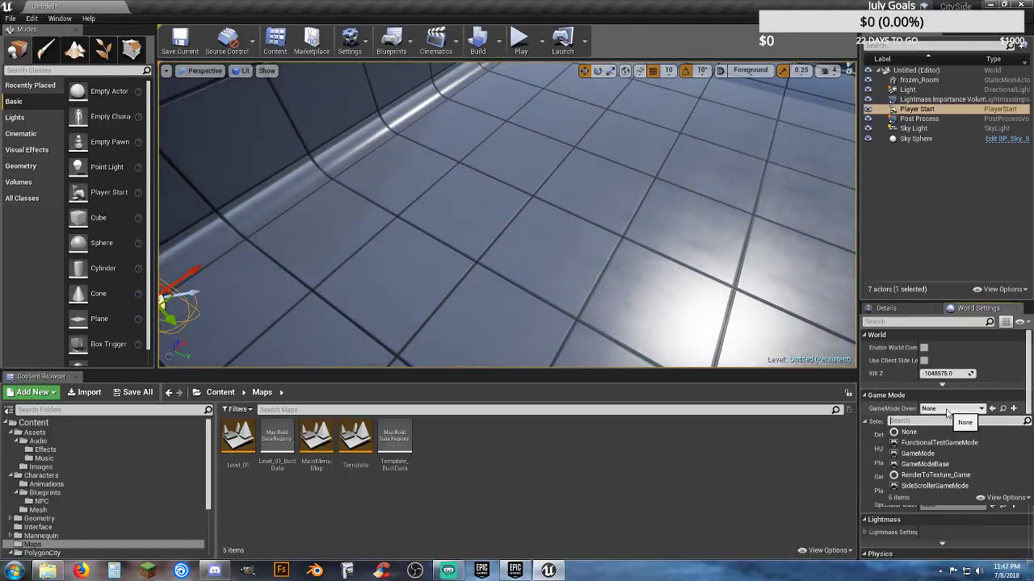
pyautogui.click(934, 485)
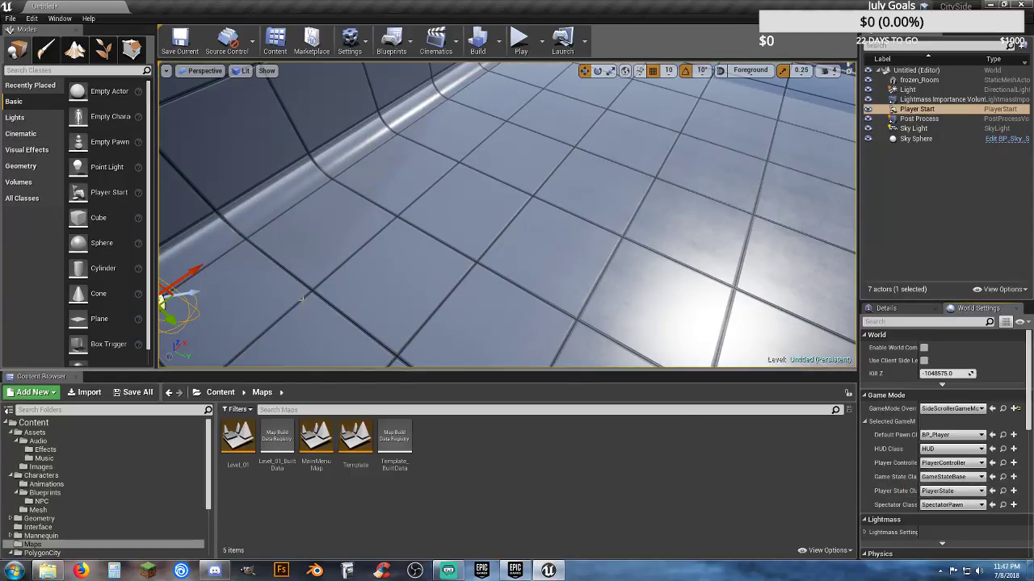
# - Shift the Player Start along the wall and set its X location to 0
pyautogui.moveTo(187, 273); pyautogui.dragTo(331, 160)
pyautogui.click(902, 312)
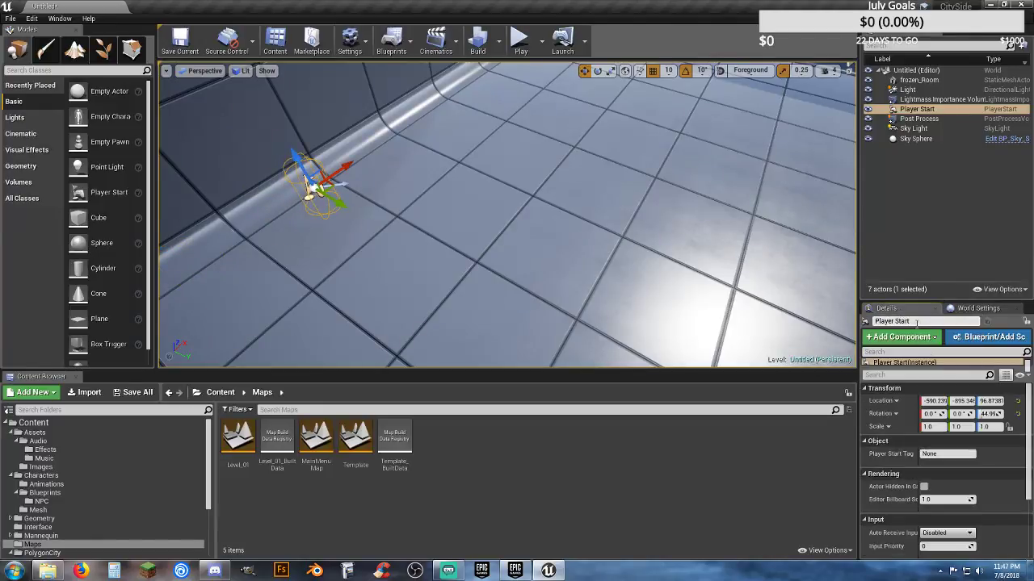
pyautogui.moveTo(344, 166); pyautogui.dragTo(430, 127)
pyautogui.click(934, 402)
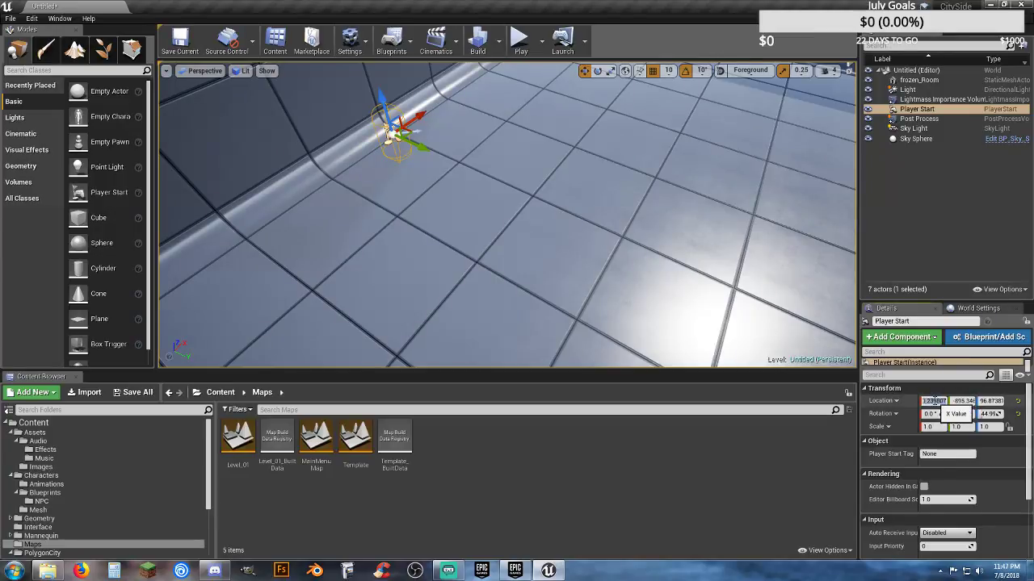
pyautogui.write('0')
pyautogui.press('Tab')
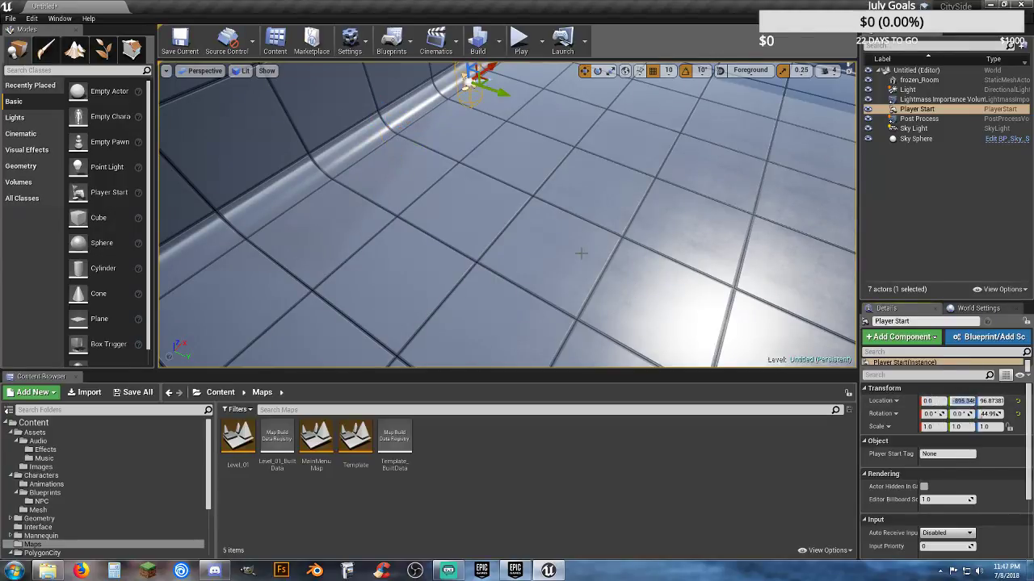
# - Rotate the Player Start about the vertical axis to about 85°, facing away from the adjacent wall
pyautogui.moveTo(581, 253)
pyautogui.mouseDown(button='right')
pyautogui.moveTo(614, 194)
pyautogui.moveTo(606, 162)
pyautogui.moveTo(580, 253)
pyautogui.mouseUp(button='right')
pyautogui.press('w')
pyautogui.press('e')
pyautogui.moveTo(432, 304); pyautogui.dragTo(449, 284)
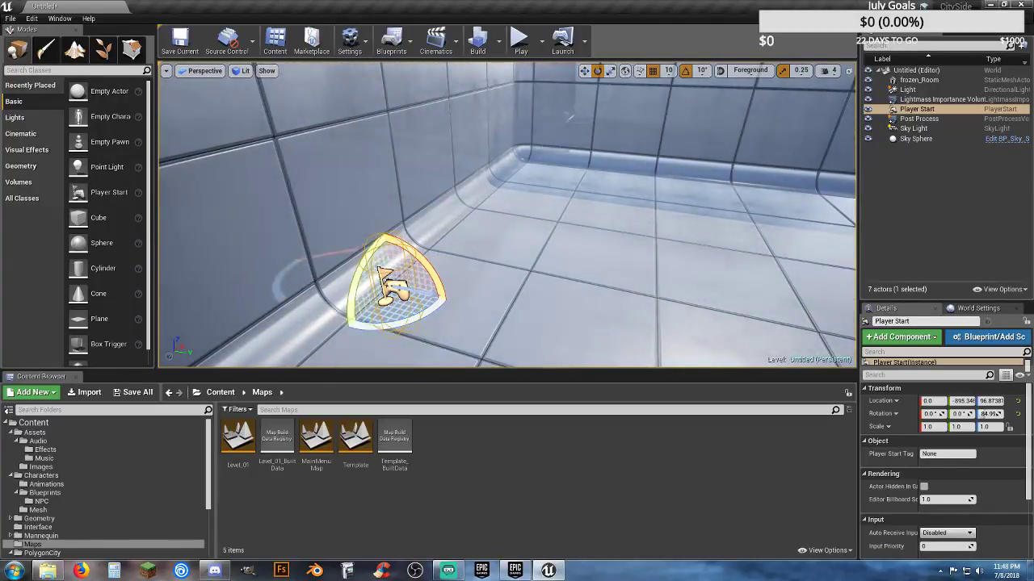
# - Playtest the new level by running the character in both directions, and end the session
pyautogui.click(520, 44)
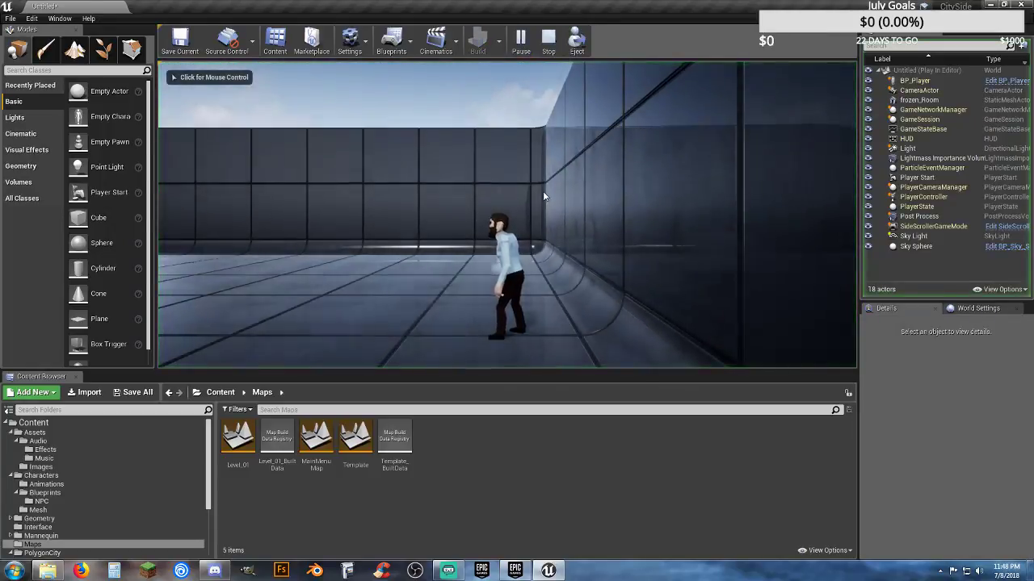
pyautogui.press('a')
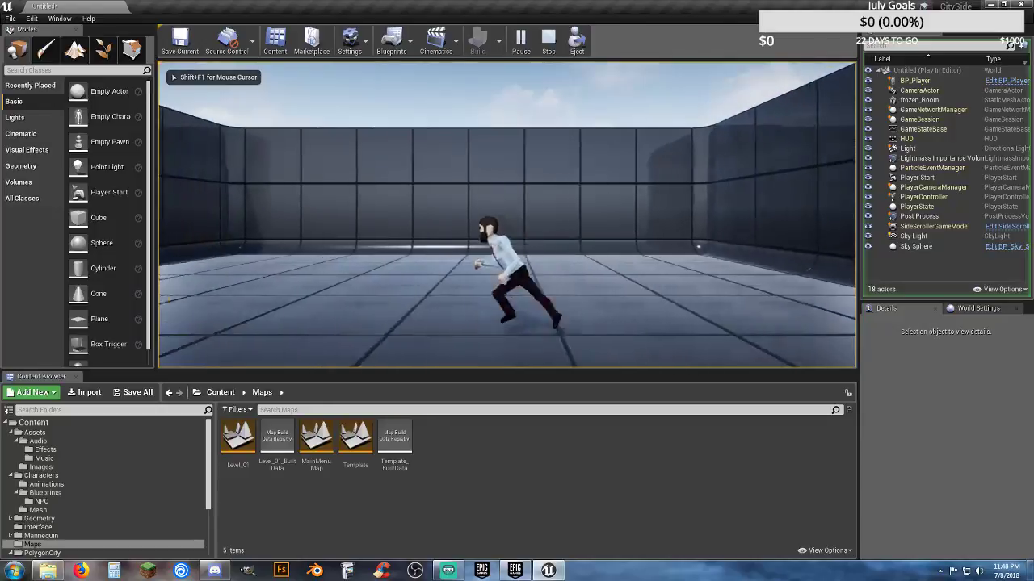
pyautogui.press('d')
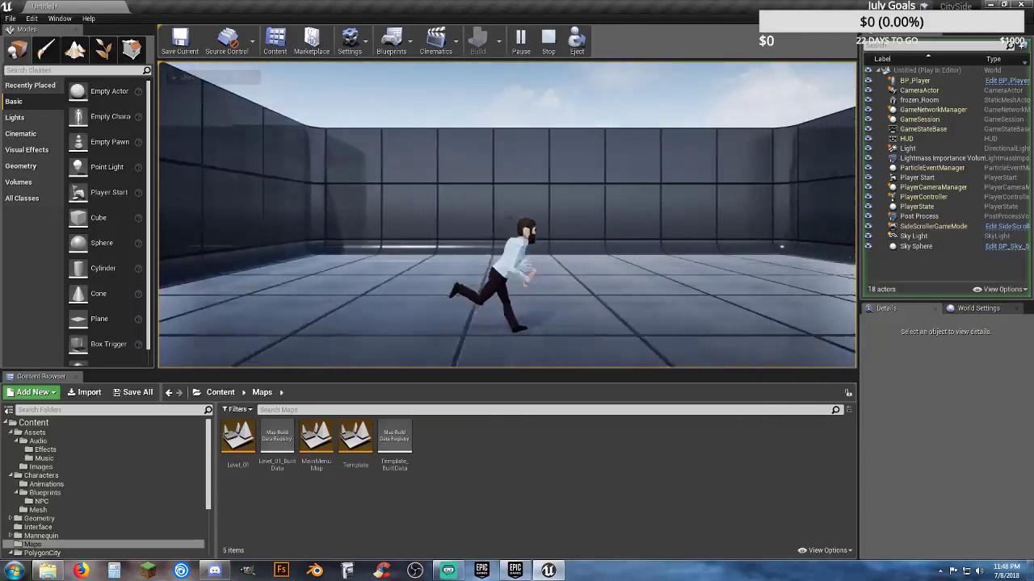
pyautogui.press('a')
pyautogui.press('d')
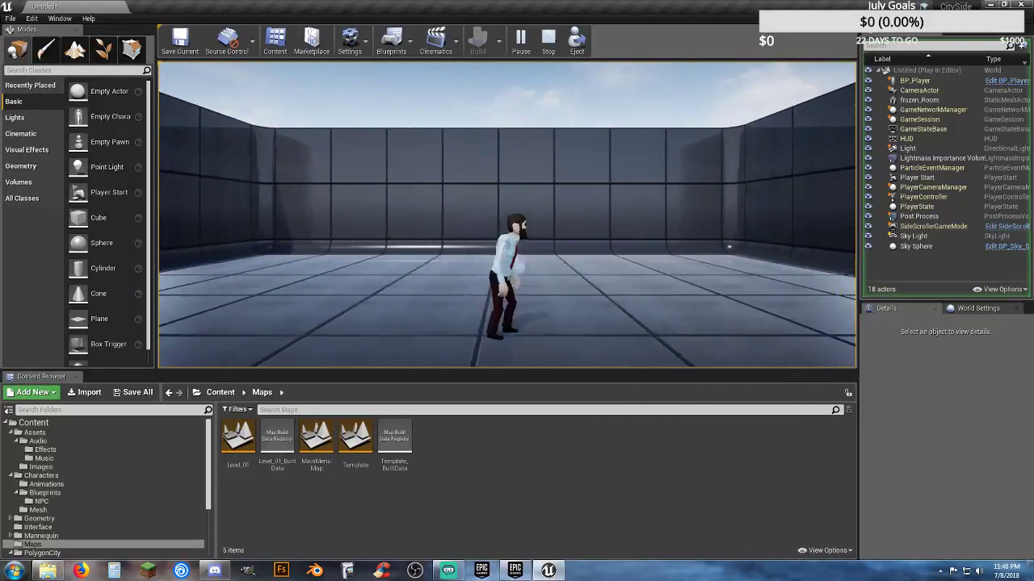
pyautogui.press('Escape')
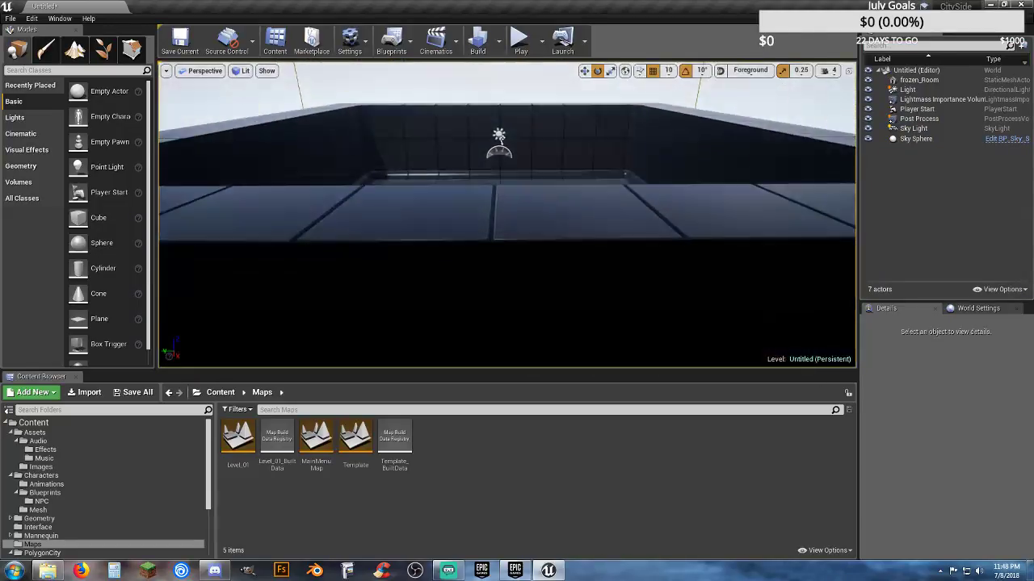
# - Set the Player Start's Y location to 0 and its Z location to 100
pyautogui.press('w')
pyautogui.moveTo(533, 247)
pyautogui.mouseDown(button='right')
pyautogui.moveTo(525, 202)
pyautogui.moveTo(509, 259)
pyautogui.moveTo(533, 248)
pyautogui.mouseUp(button='right')
pyautogui.press('s')
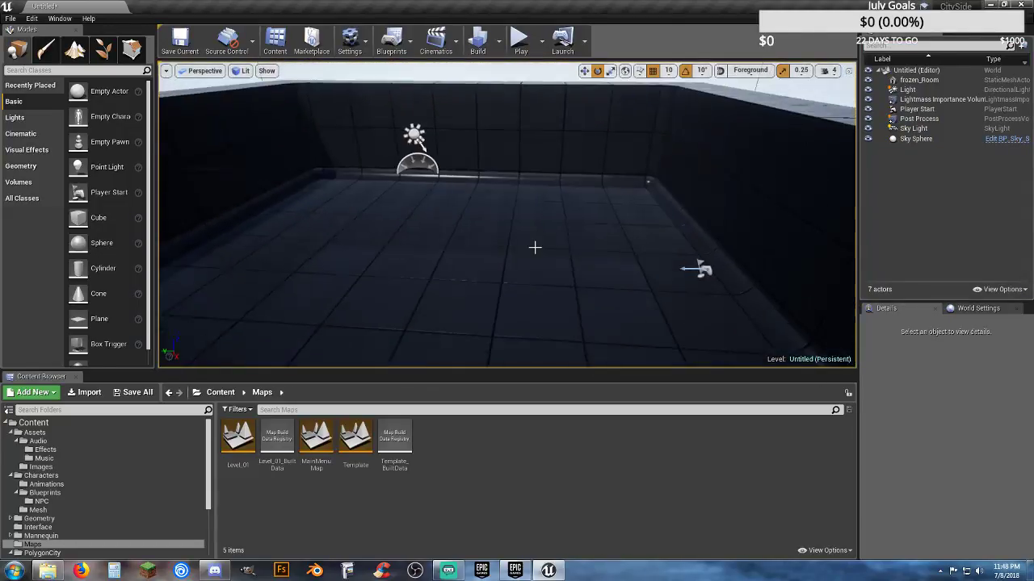
pyautogui.click(688, 268)
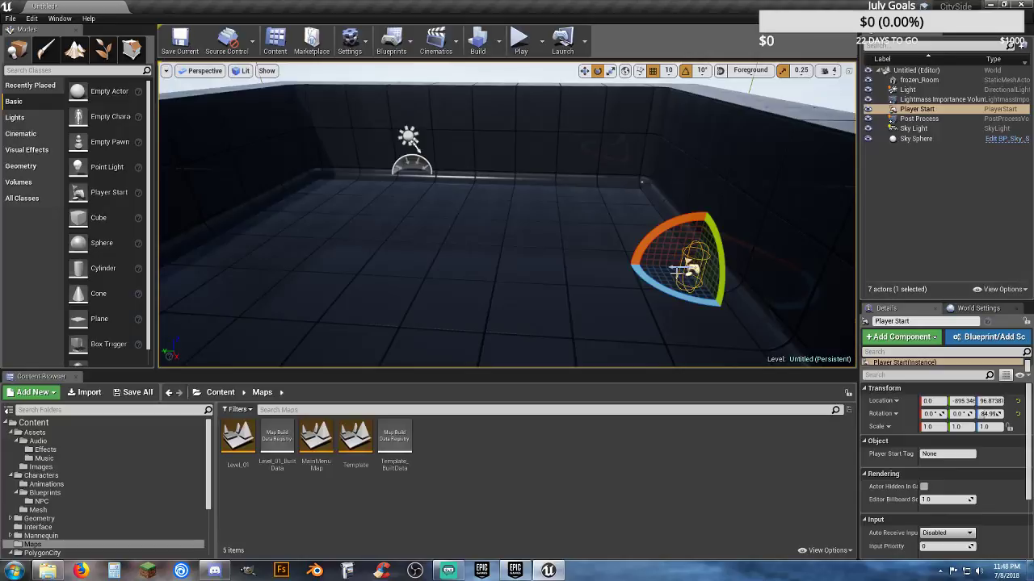
pyautogui.click(965, 401)
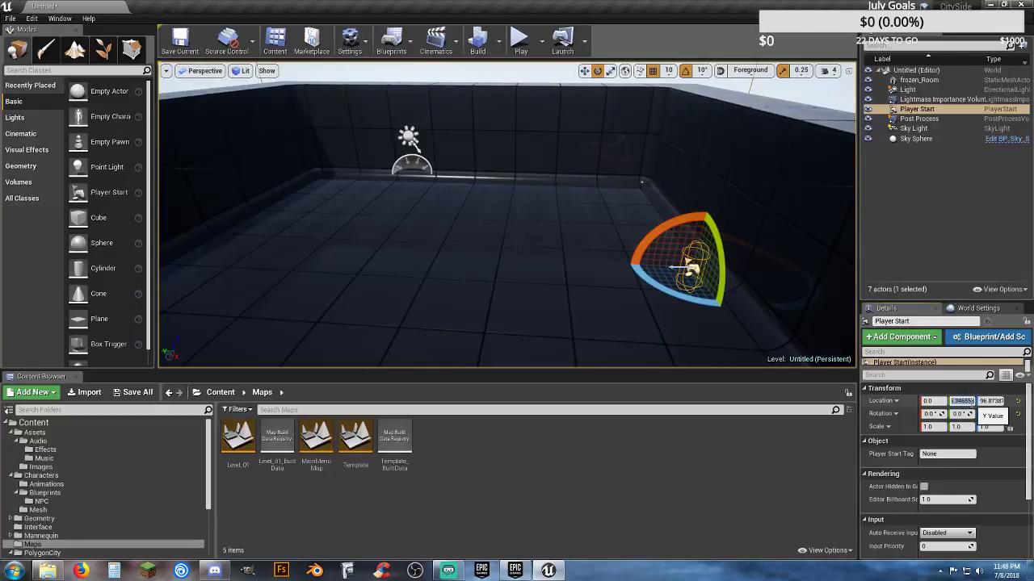
pyautogui.write('0')
pyautogui.press('Tab')
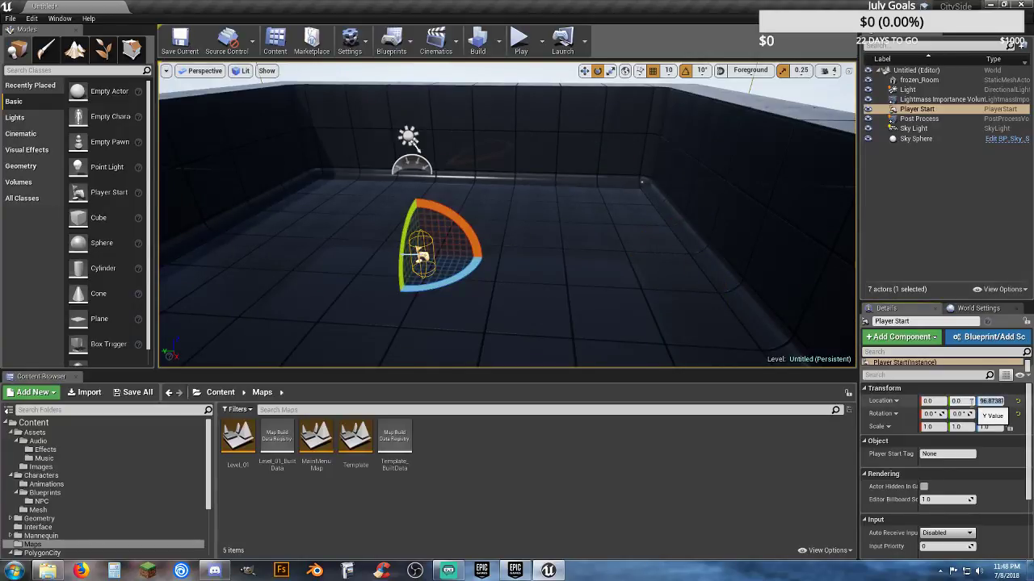
pyautogui.write('100')
pyautogui.press('Return')
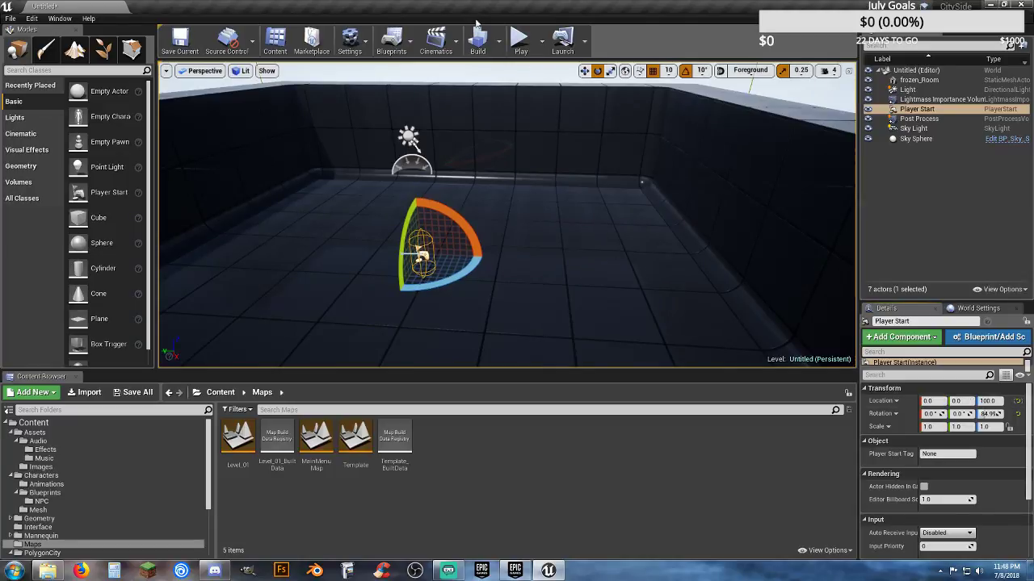
# - Playtest the level again from the repositioned Player Start, running both ways, and stop playing
pyautogui.click(522, 37)
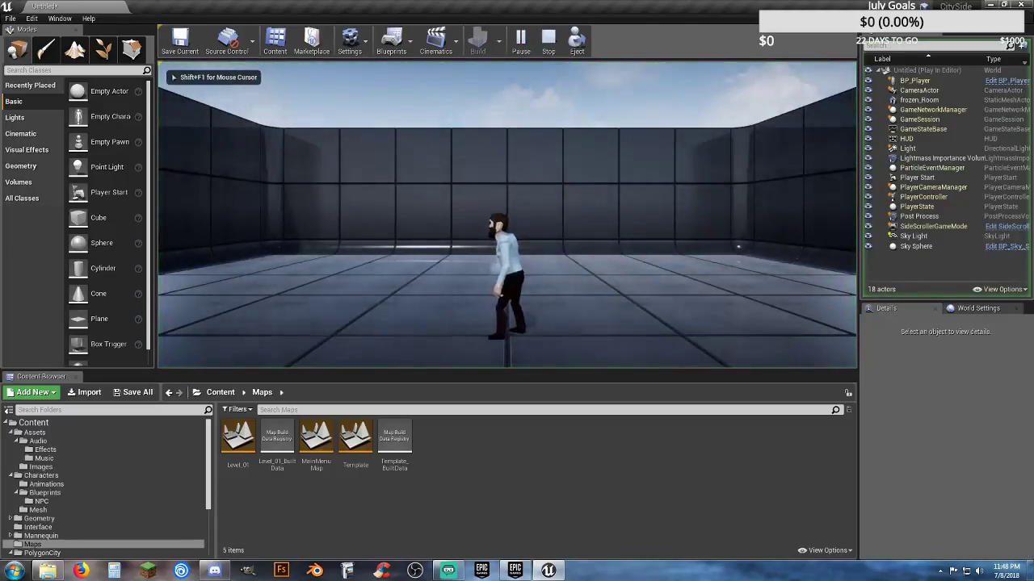
pyautogui.press('a')
pyautogui.press('d')
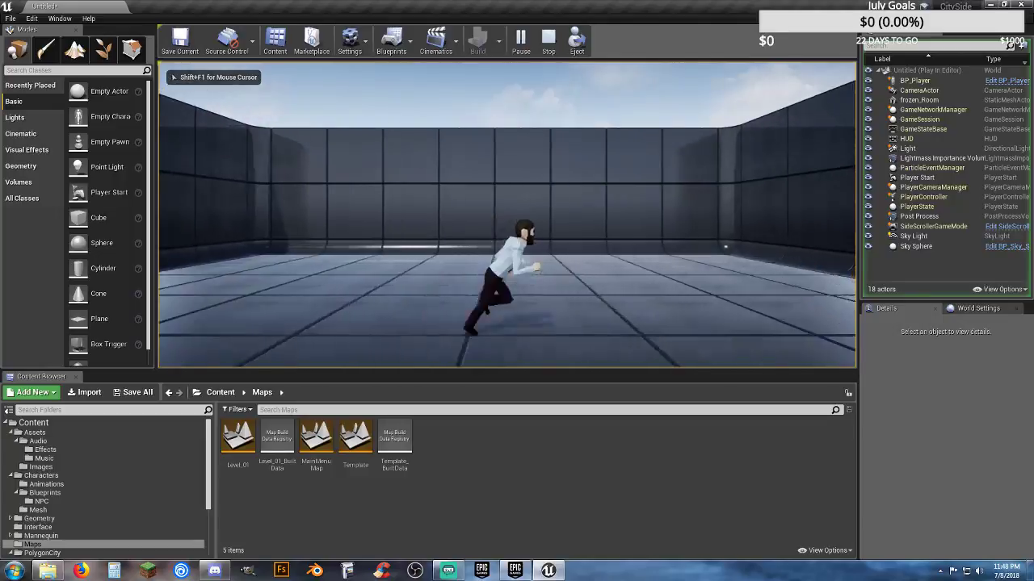
pyautogui.press('a')
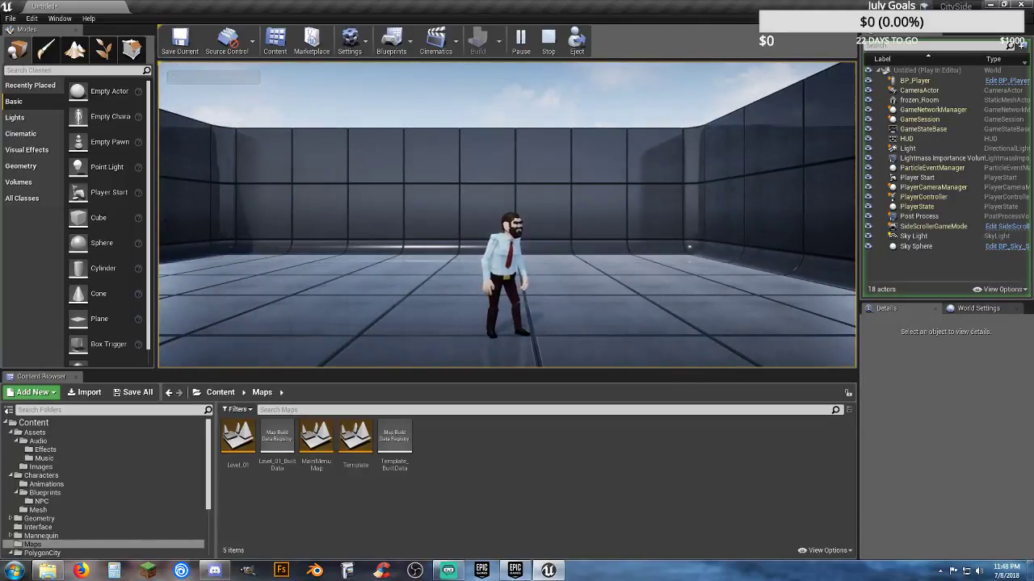
pyautogui.press('Escape')
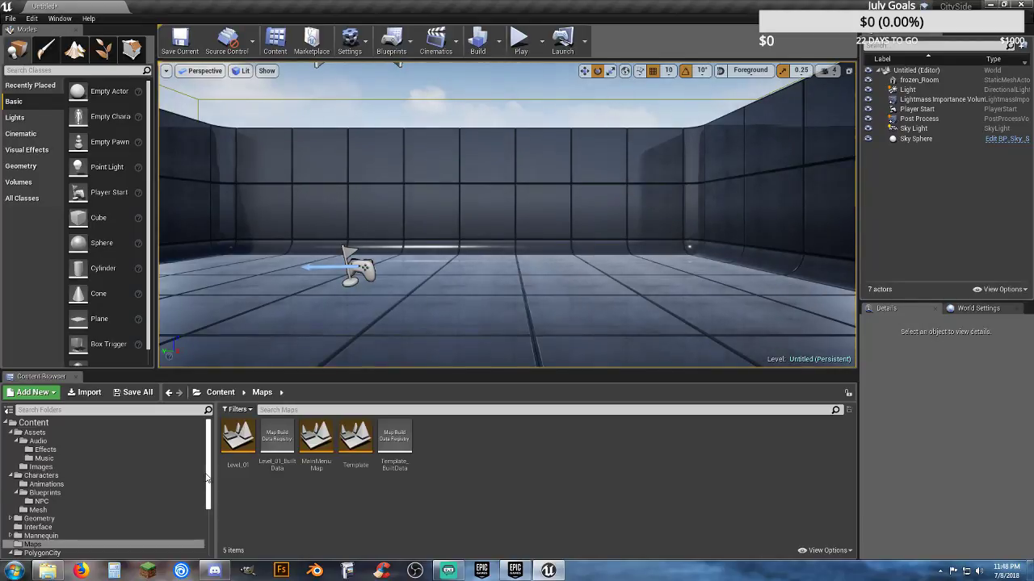
# - Save the new untitled level as TestMap in the Maps folder
pyautogui.click(133, 392)
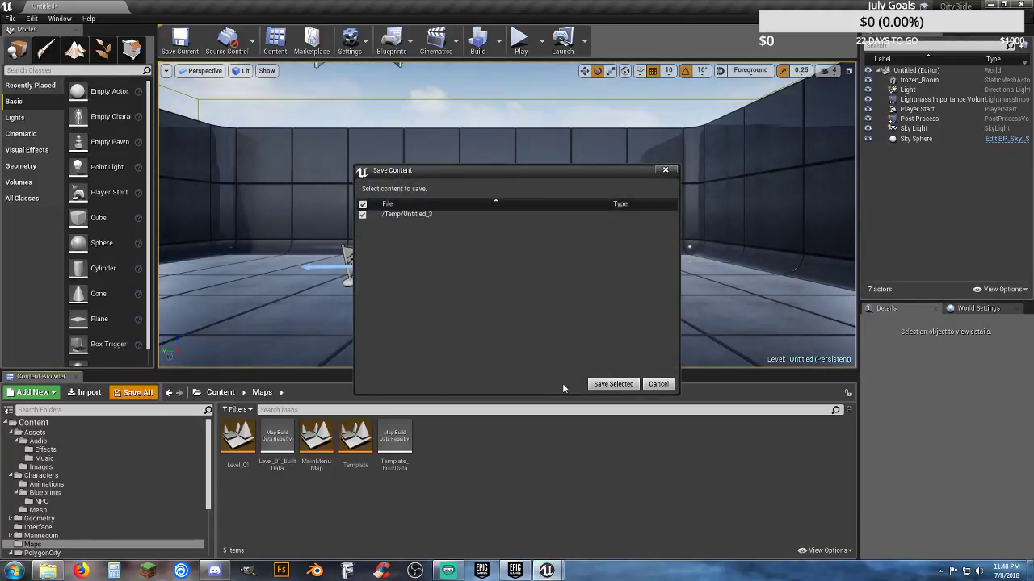
pyautogui.click(607, 385)
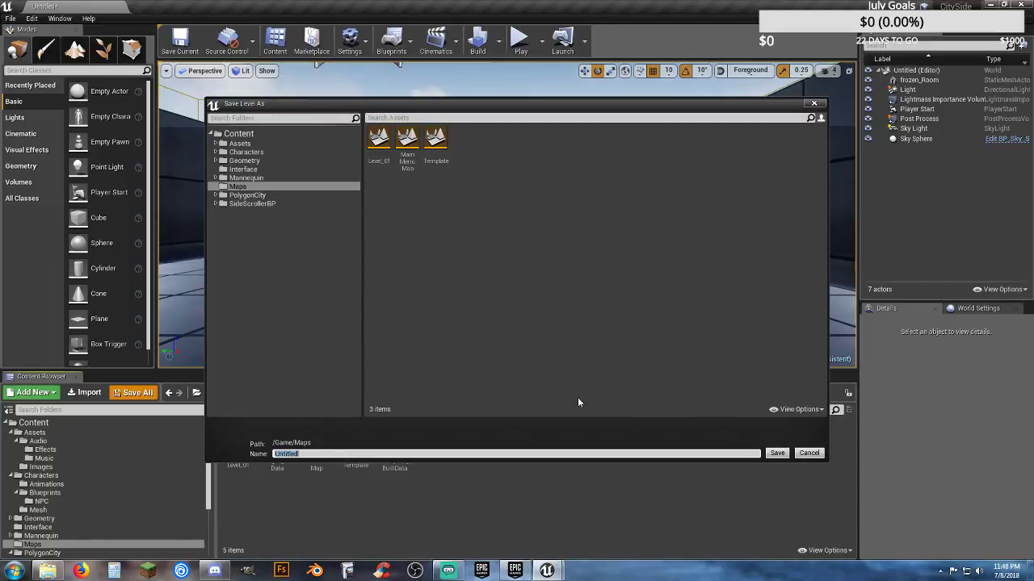
pyautogui.write('TestMap')
pyautogui.press('Return')
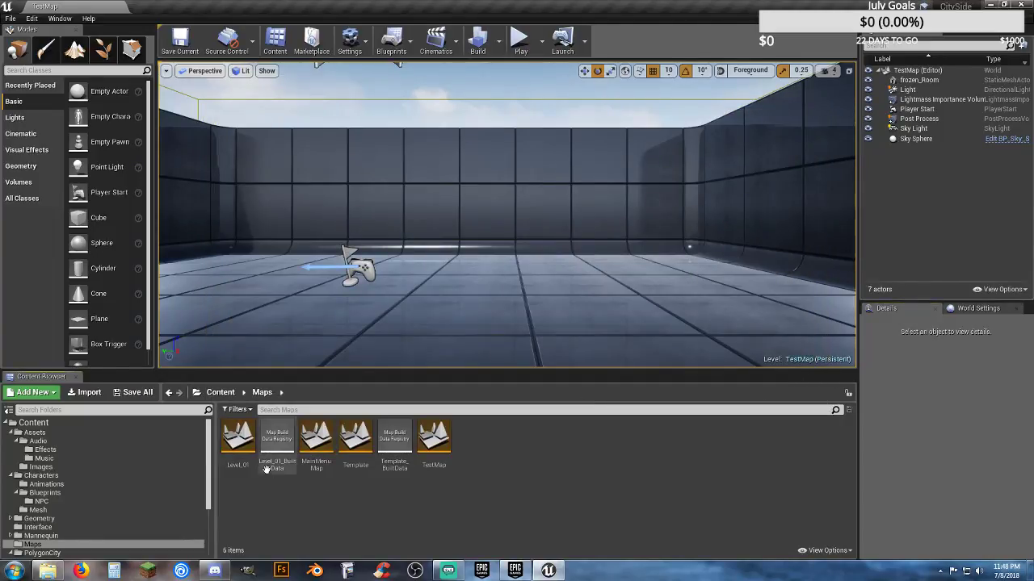
# - Copy the Get Player Controller, Set Input Mode Game Only and Set Show Mouse Cursor nodes from Level_01's level blueprint, and close it
pyautogui.doubleClick(237, 440)
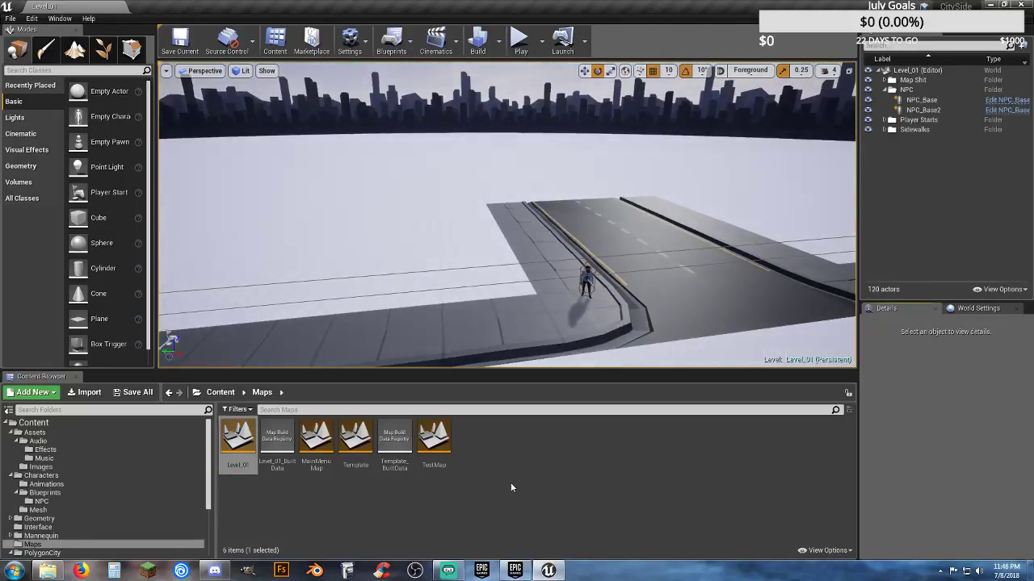
pyautogui.click(393, 40)
pyautogui.click(426, 132)
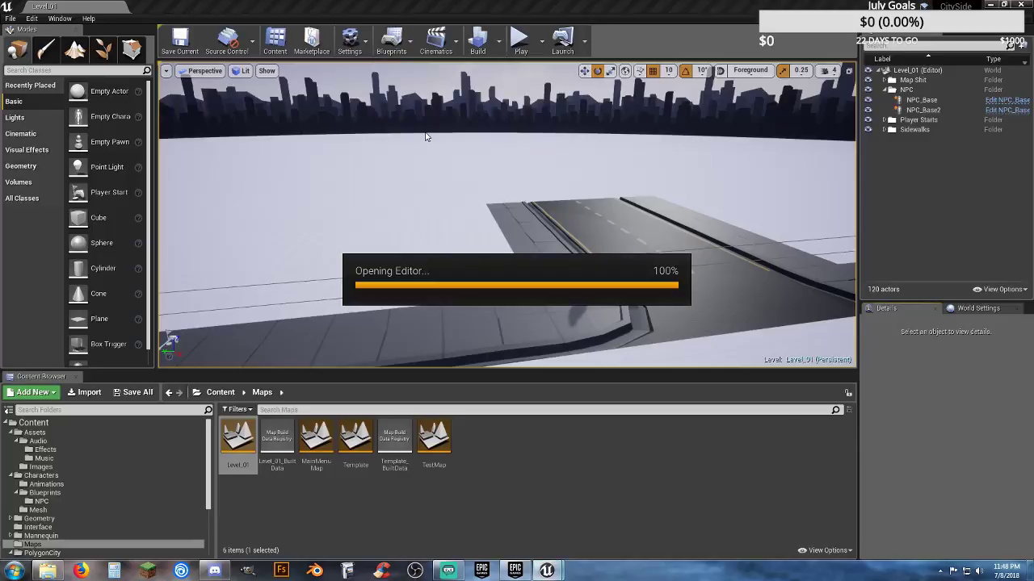
pyautogui.moveTo(692, 333); pyautogui.dragTo(640, 323, button='right')
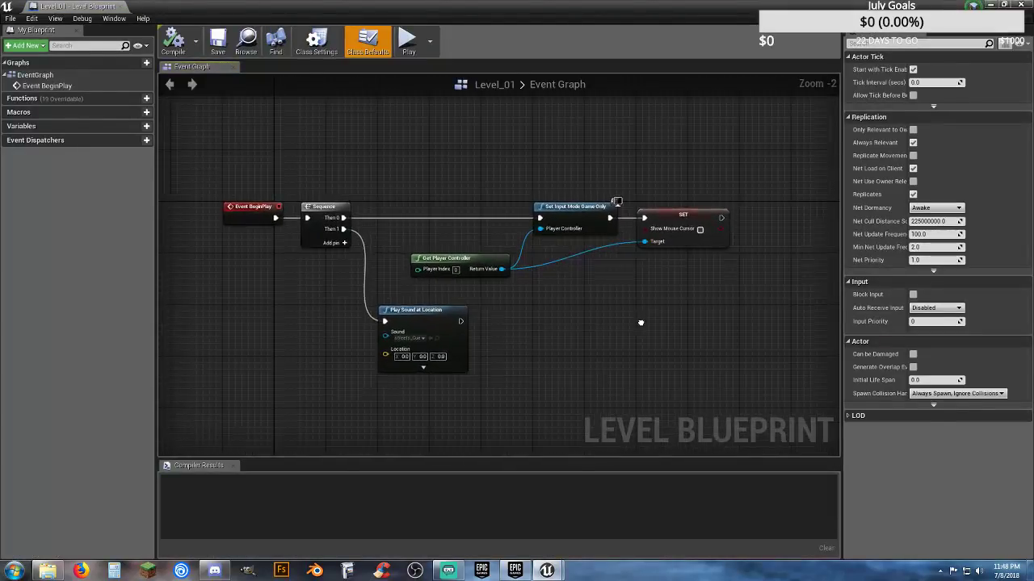
pyautogui.moveTo(755, 291); pyautogui.dragTo(414, 194)
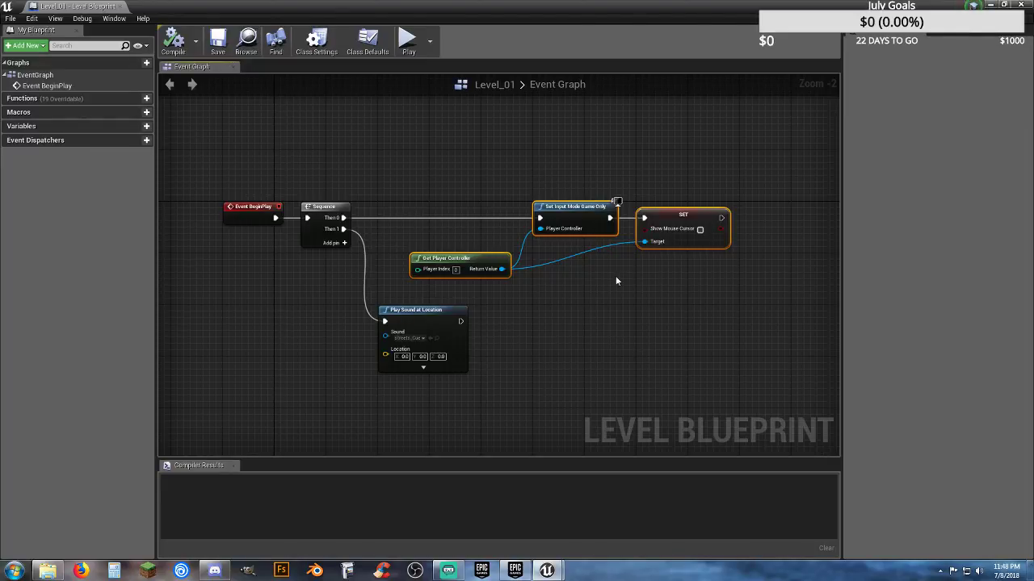
pyautogui.moveTo(581, 283); pyautogui.dragTo(530, 288, button='right')
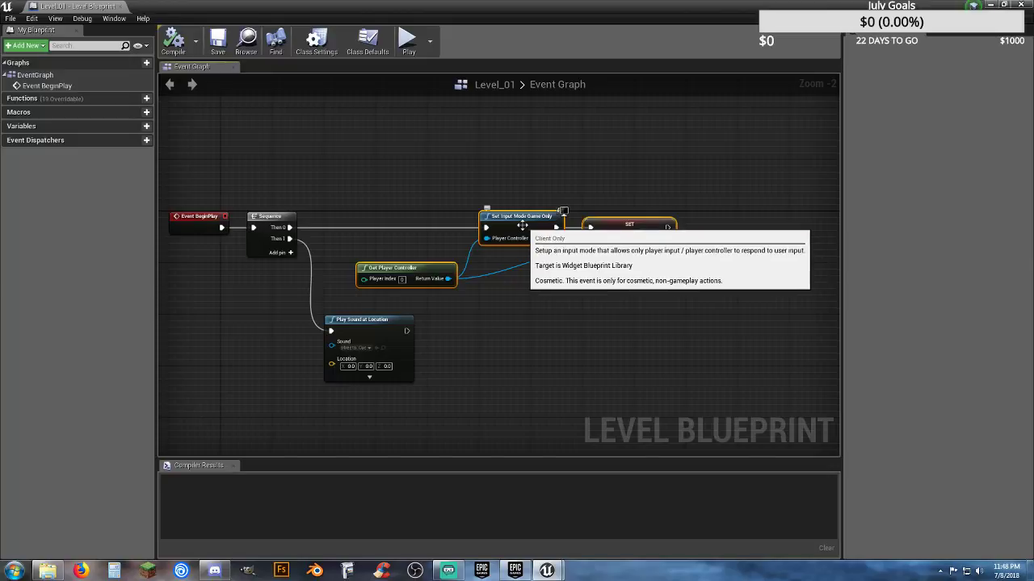
pyautogui.click(119, 5)
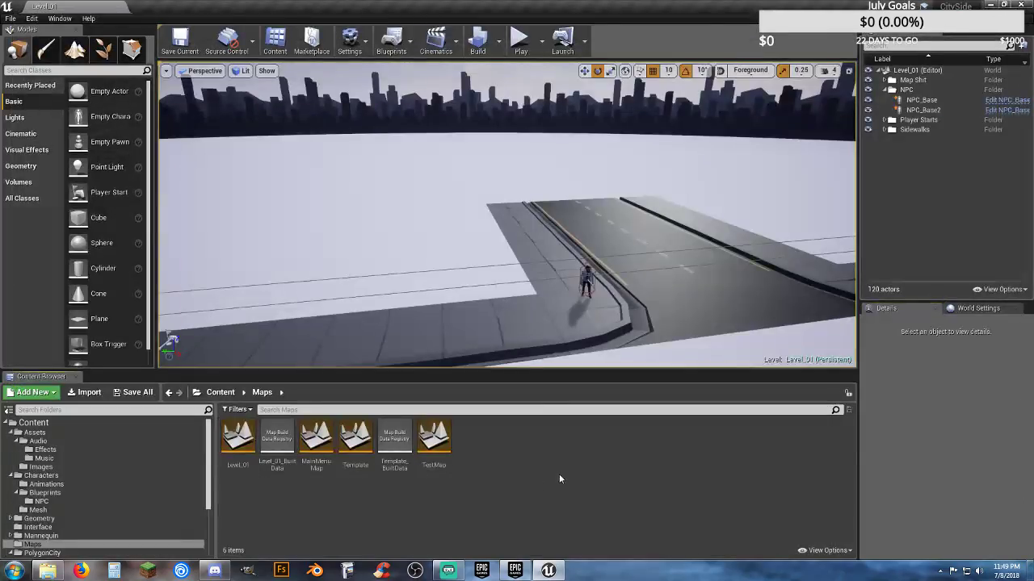
# - Open TestMap's level blueprint and delete the Event Tick node
pyautogui.doubleClick(443, 438)
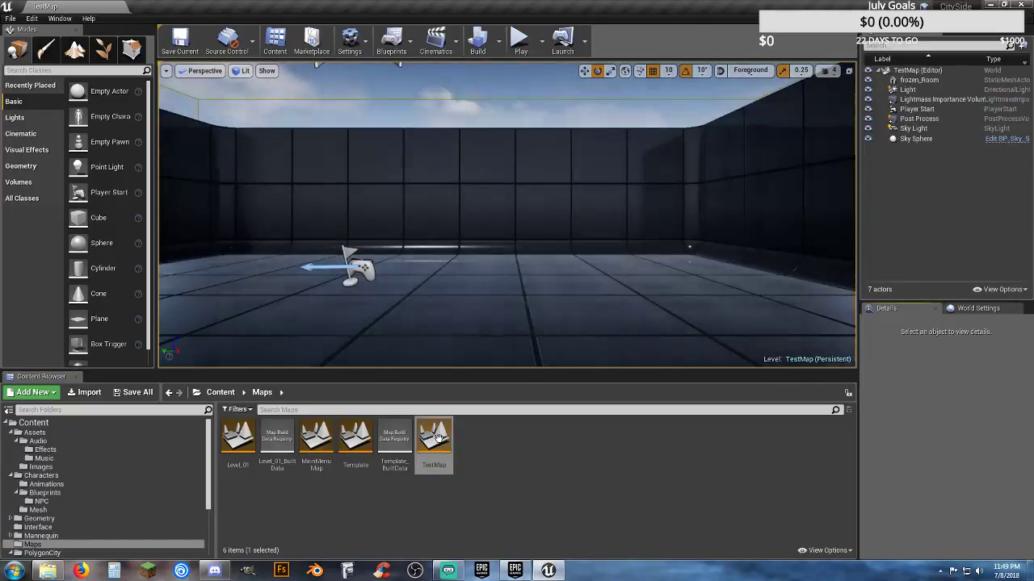
pyautogui.moveTo(452, 295); pyautogui.dragTo(358, 276, button='right')
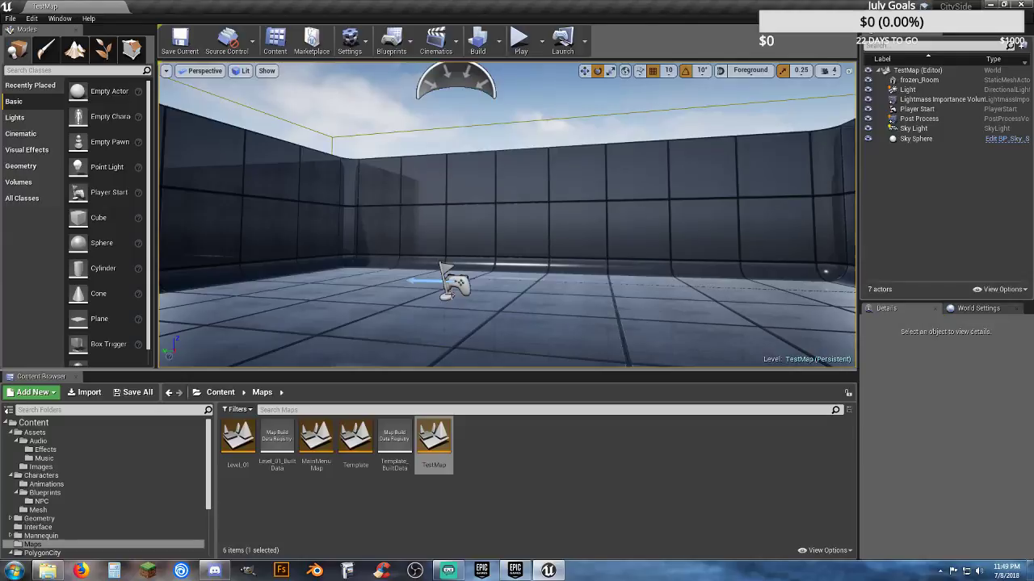
pyautogui.click(392, 40)
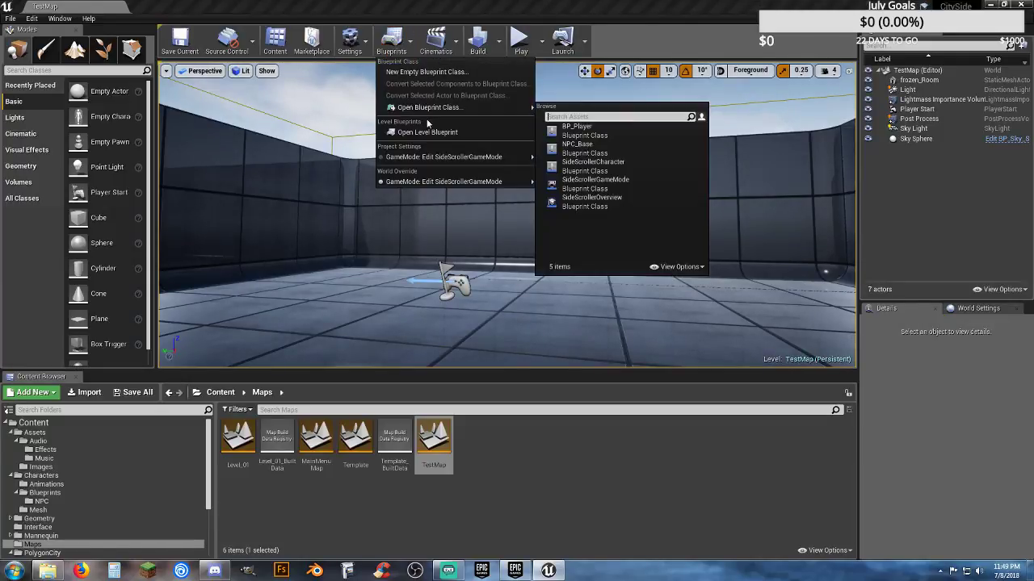
pyautogui.click(432, 136)
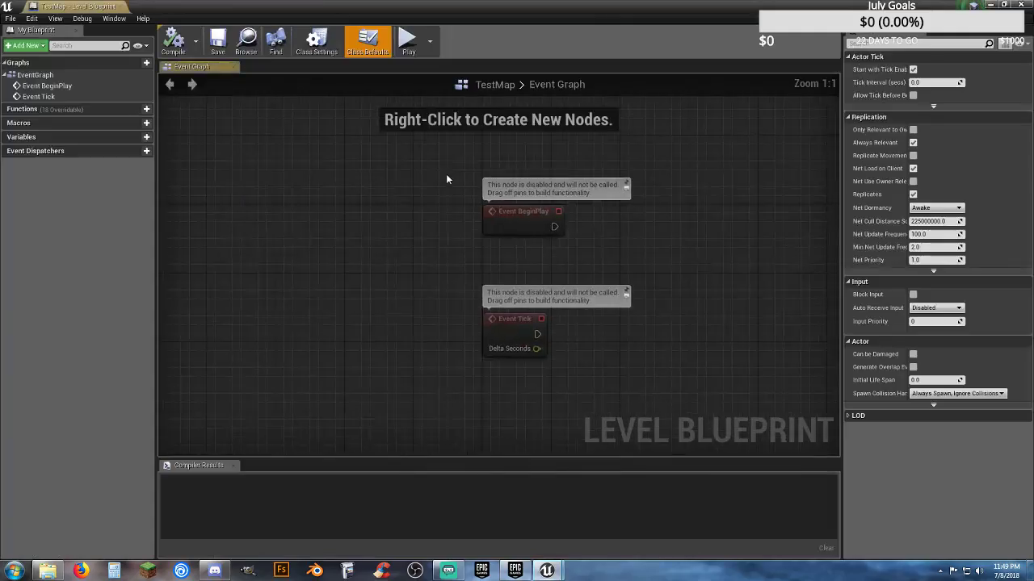
pyautogui.click(531, 332)
pyautogui.press('Delete')
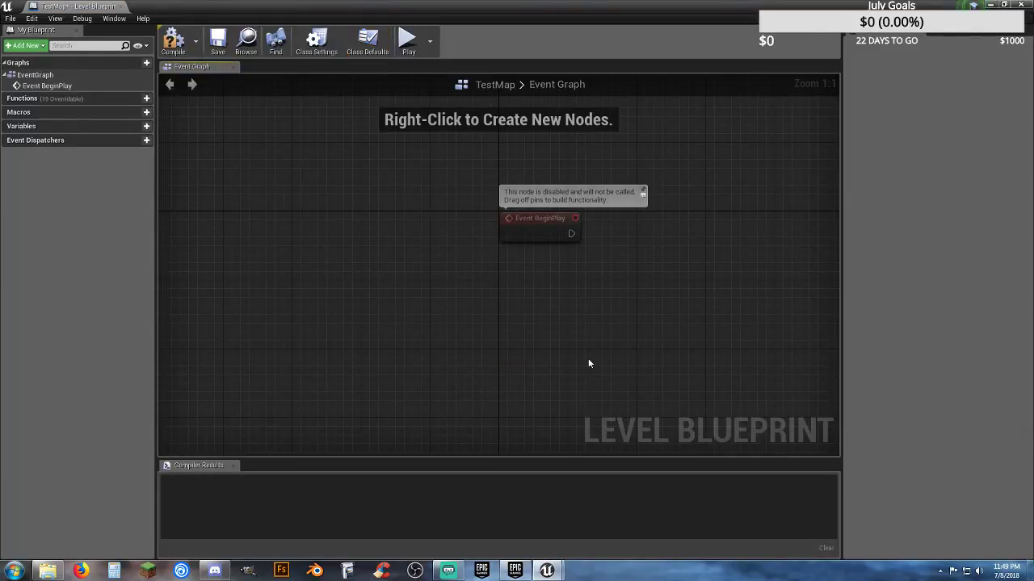
# - Paste the copied input-mode nodes, connect Event BeginPlay to Set Input Mode Game Only, and line the pasted nodes up with the event
pyautogui.moveTo(588, 358); pyautogui.dragTo(441, 356, button='right')
pyautogui.hotkey('ctrl', 'v')
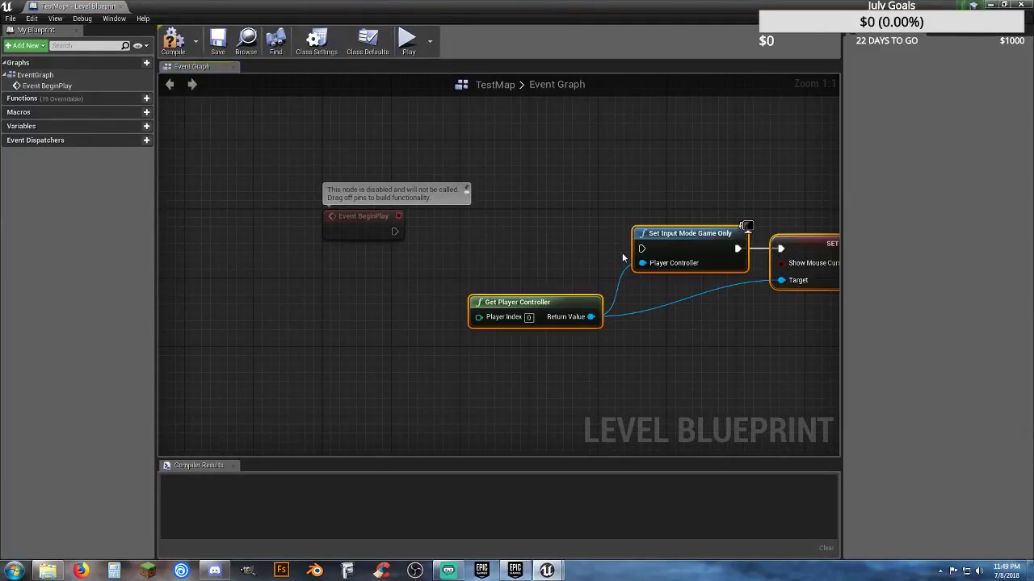
pyautogui.moveTo(642, 248); pyautogui.dragTo(394, 232)
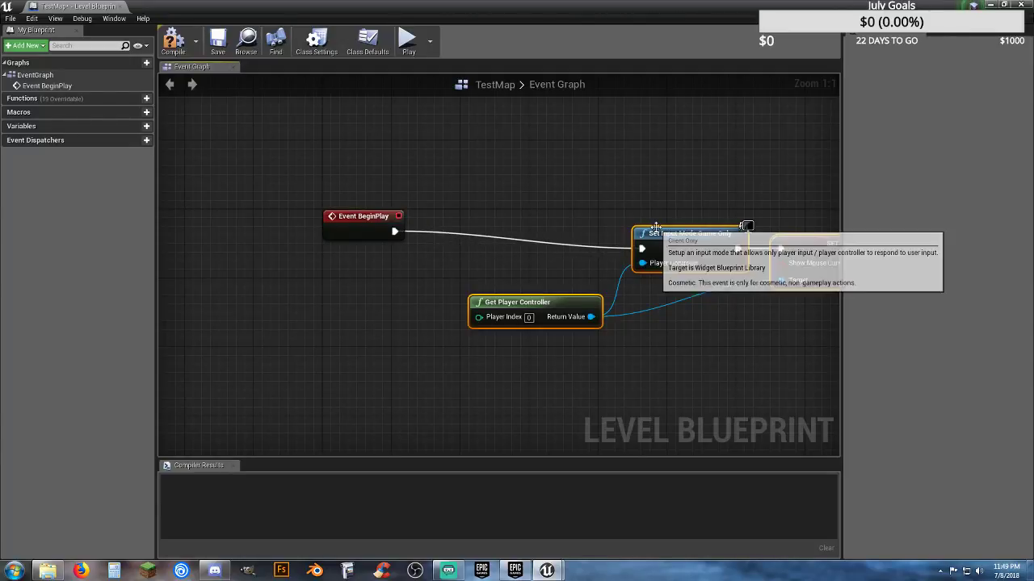
pyautogui.moveTo(660, 234); pyautogui.dragTo(512, 215)
pyautogui.click(434, 236)
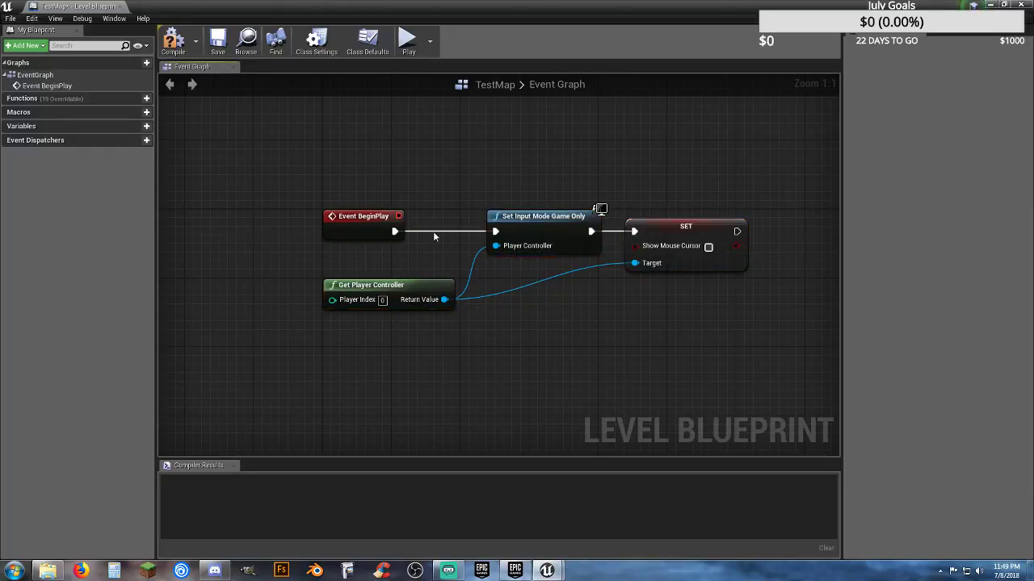
# - Compile and save TestMap's level blueprint, and close it
pyautogui.click(173, 41)
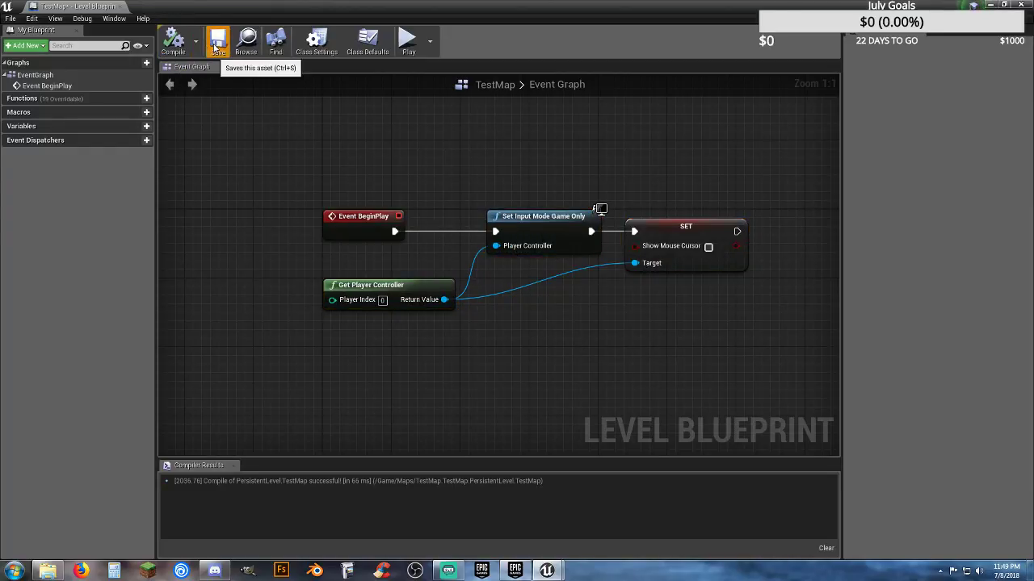
pyautogui.click(218, 40)
pyautogui.click(120, 6)
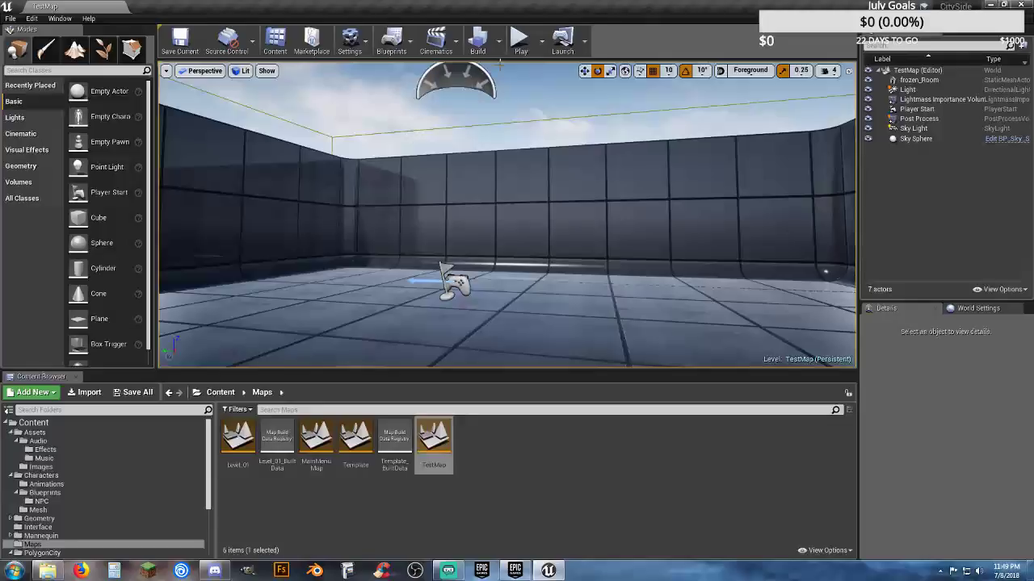
# - Playtest TestMap by running the character back and forth in both directions, and end the session
pyautogui.click(520, 38)
pyautogui.press('d')
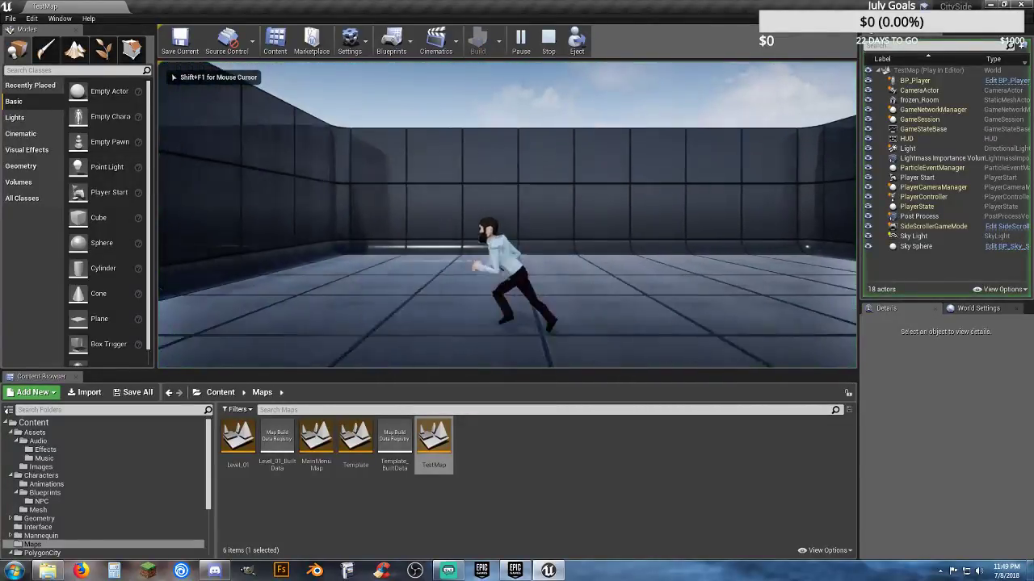
pyautogui.press('d')
pyautogui.press('a')
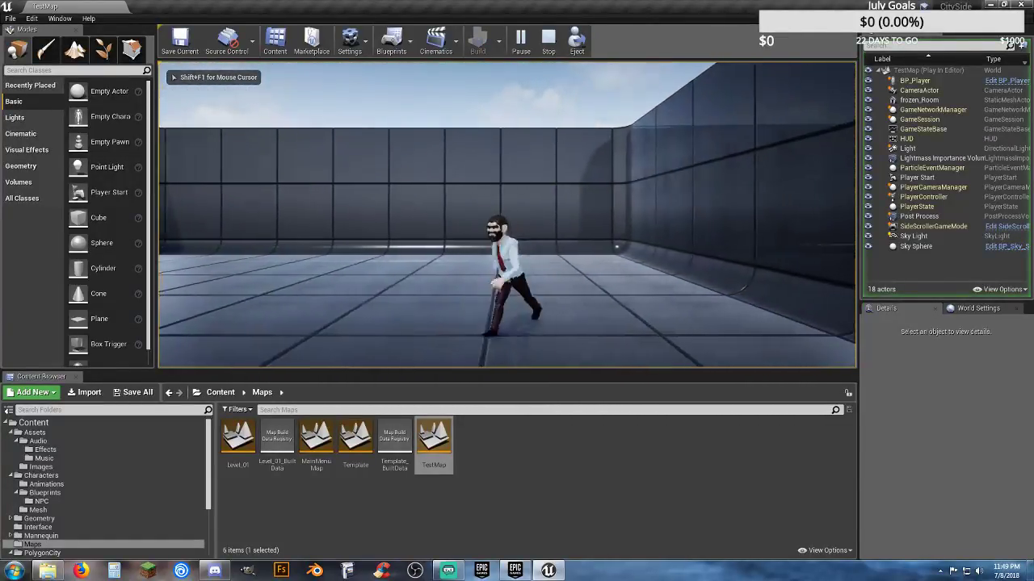
pyautogui.press('a')
pyautogui.press('d')
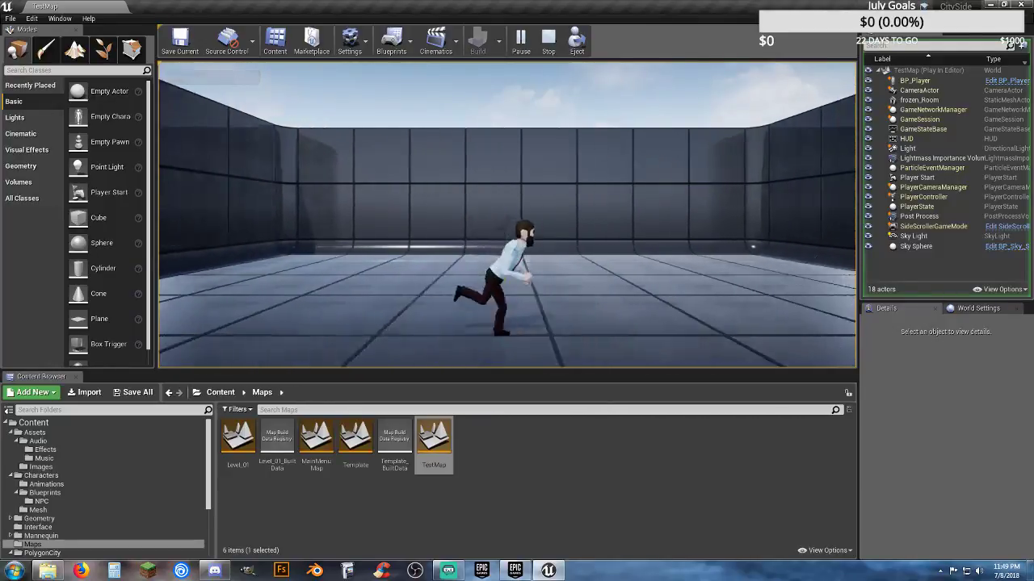
pyautogui.press('a')
pyautogui.press('d')
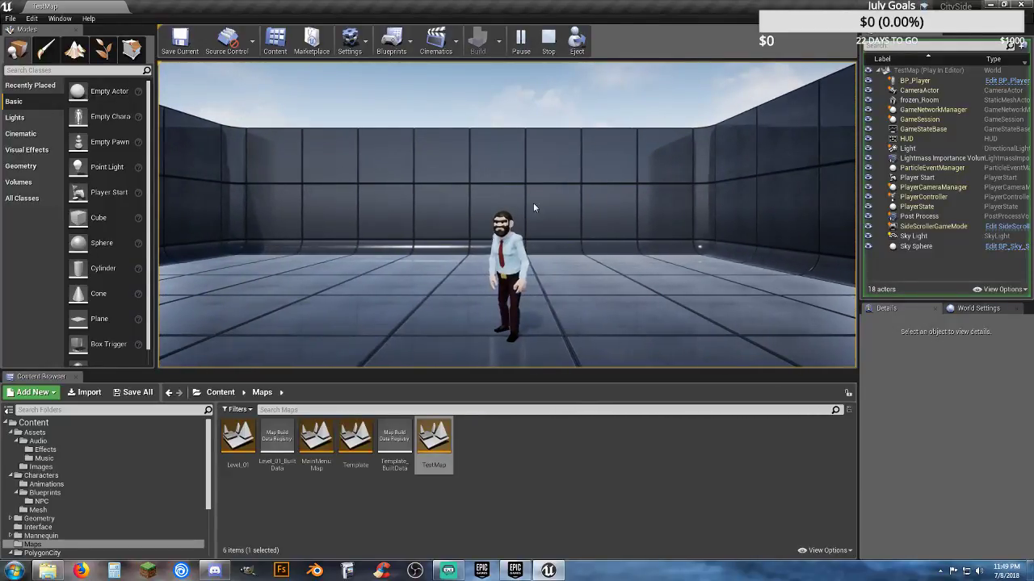
pyautogui.press('Escape')
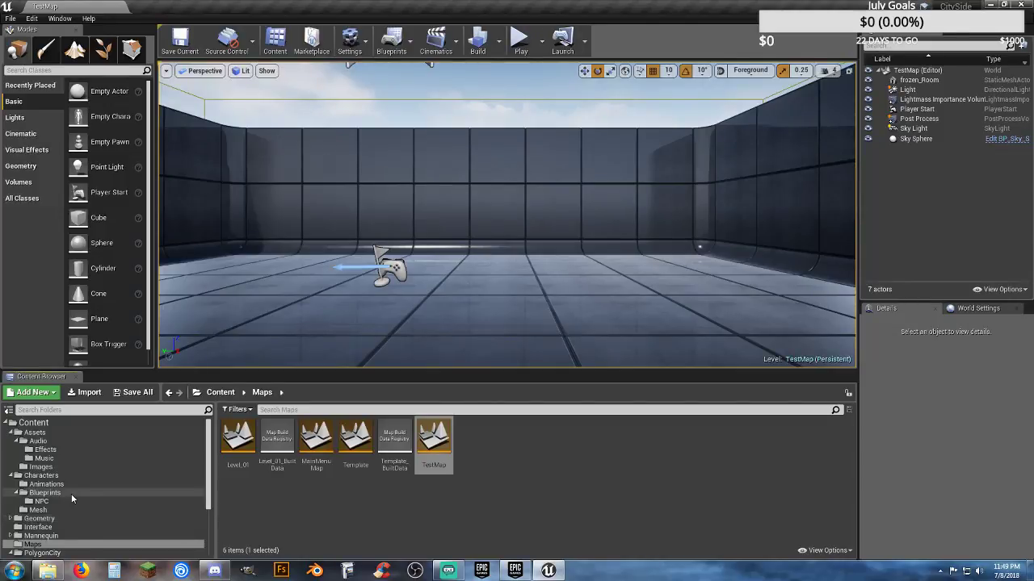
# - Browse the static meshes in the PolygonCity Meshes/Props folder to look over the available props
pyautogui.scroll(-3, 71, 493)
pyautogui.scroll(-2, 56, 531)
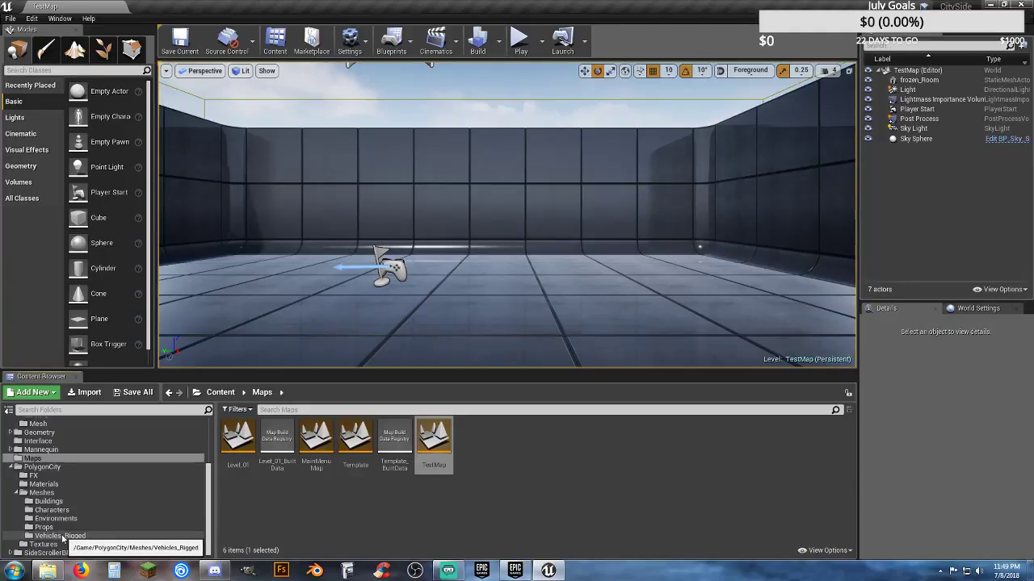
pyautogui.click(44, 526)
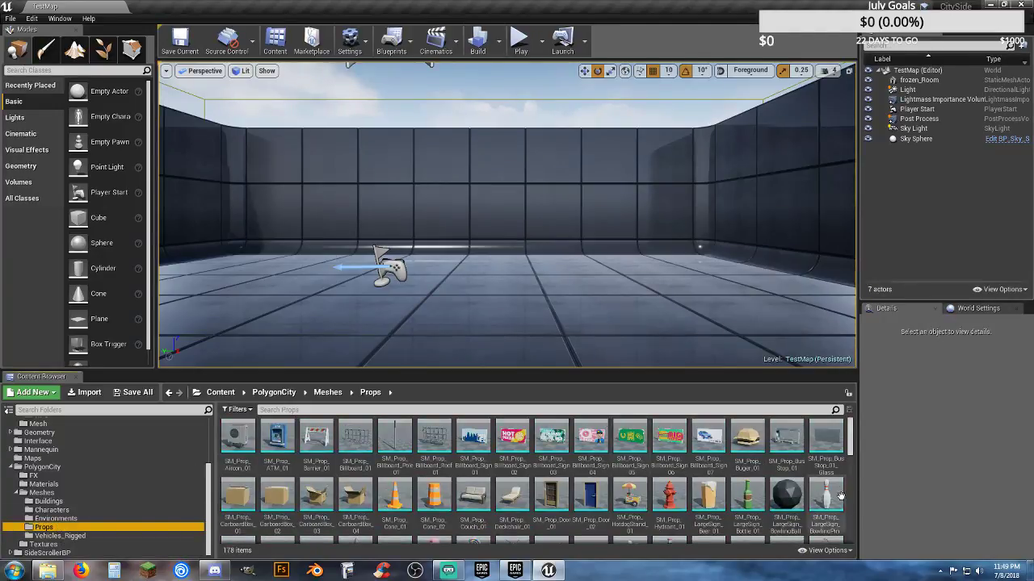
pyautogui.scroll(-2, 823, 484)
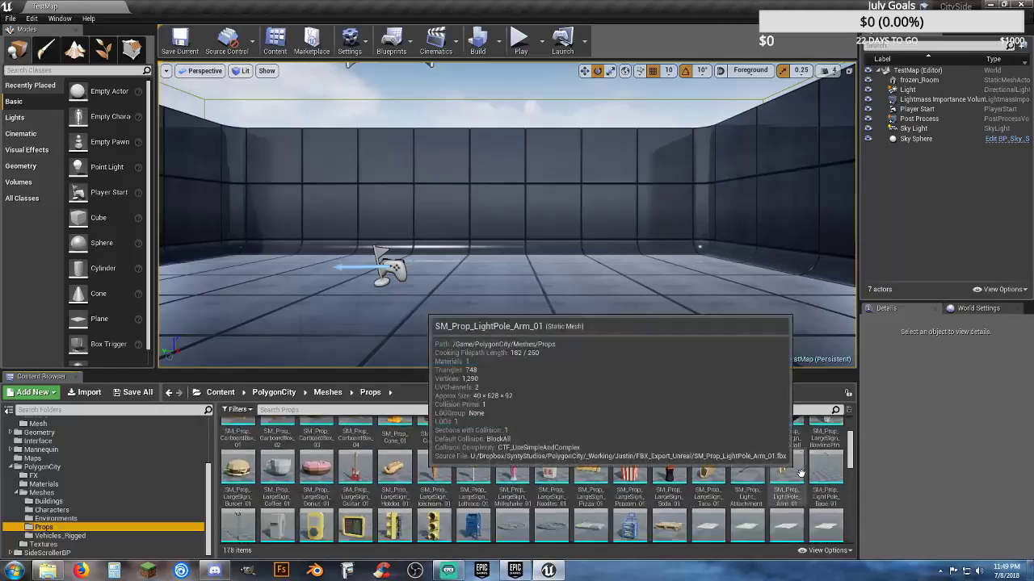
pyautogui.scroll(-1, 800, 473)
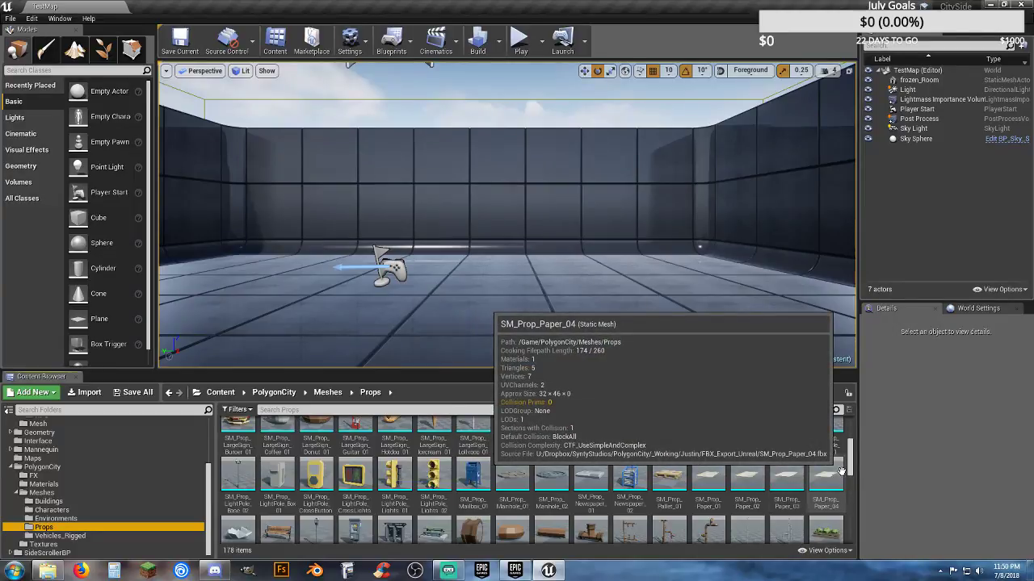
pyautogui.scroll(-1, 801, 467)
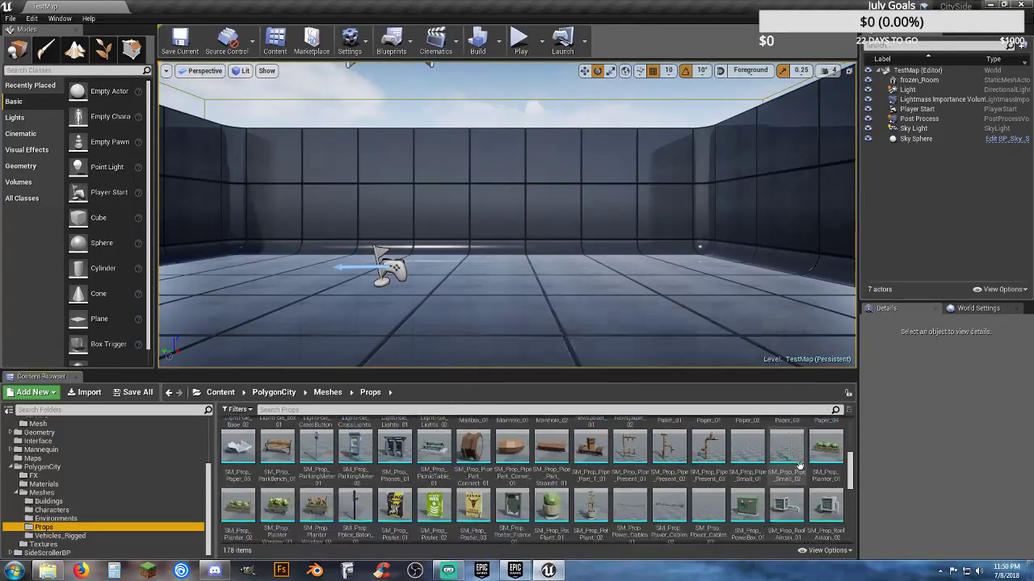
pyautogui.scroll(1, 799, 466)
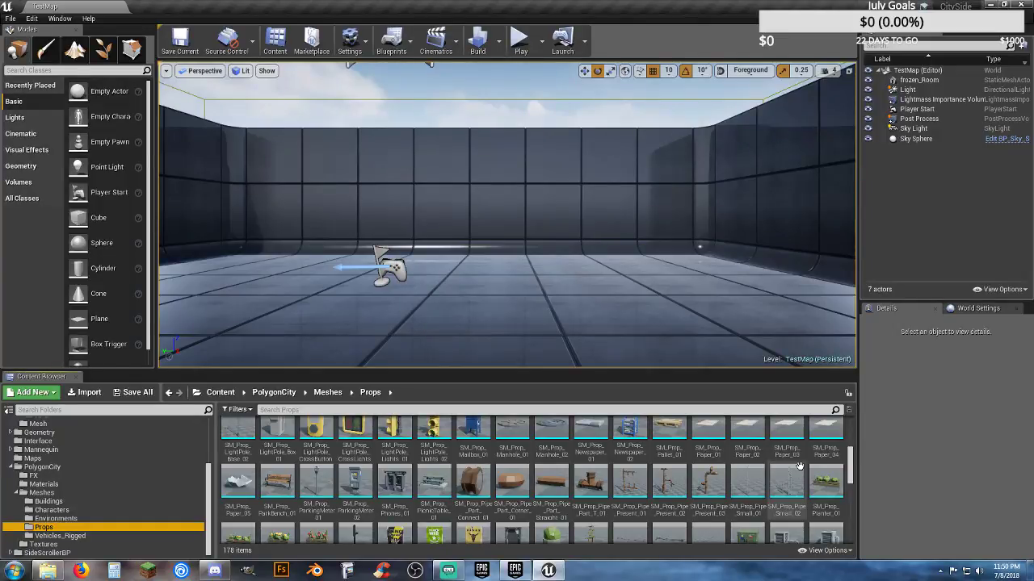
pyautogui.scroll(-1, 798, 466)
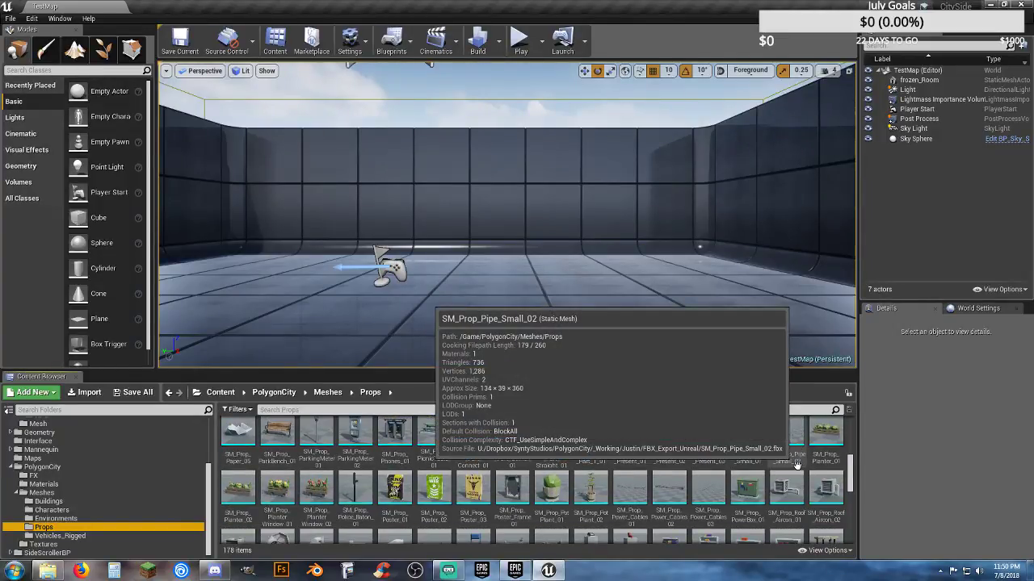
pyautogui.scroll(-3, 795, 466)
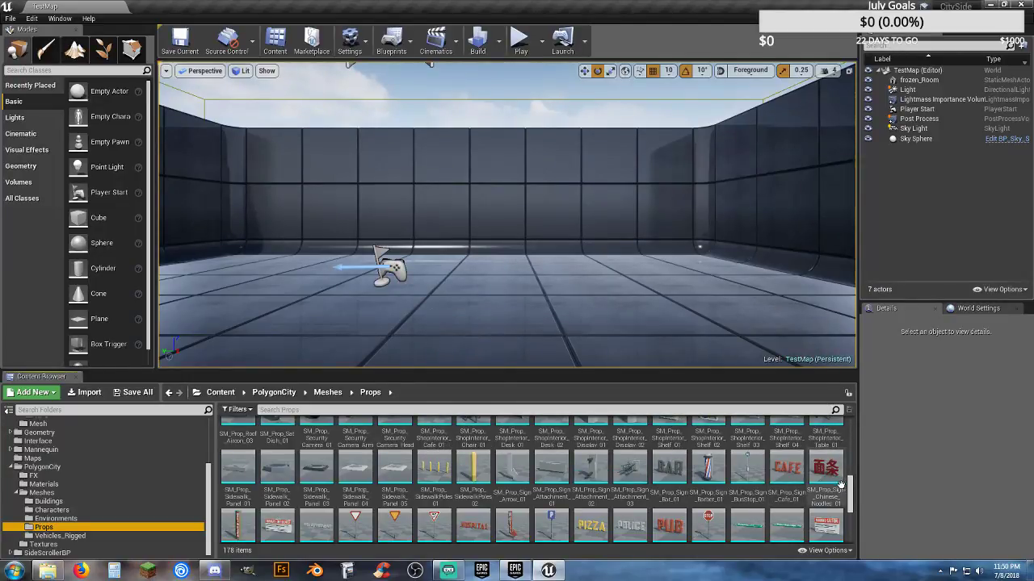
# - Place the SM_Prop_Sidewalk_Panel_05 and SM_Prop_Sidewalk_Panel_04 props side by side on the room floor and compare them
pyautogui.scroll(-2, 850, 493)
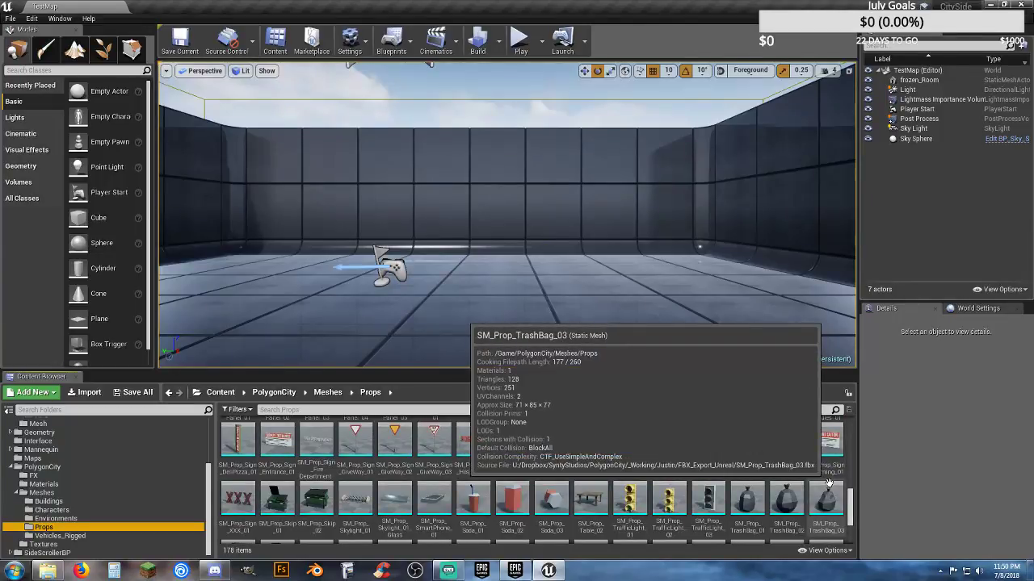
pyautogui.scroll(-2, 827, 483)
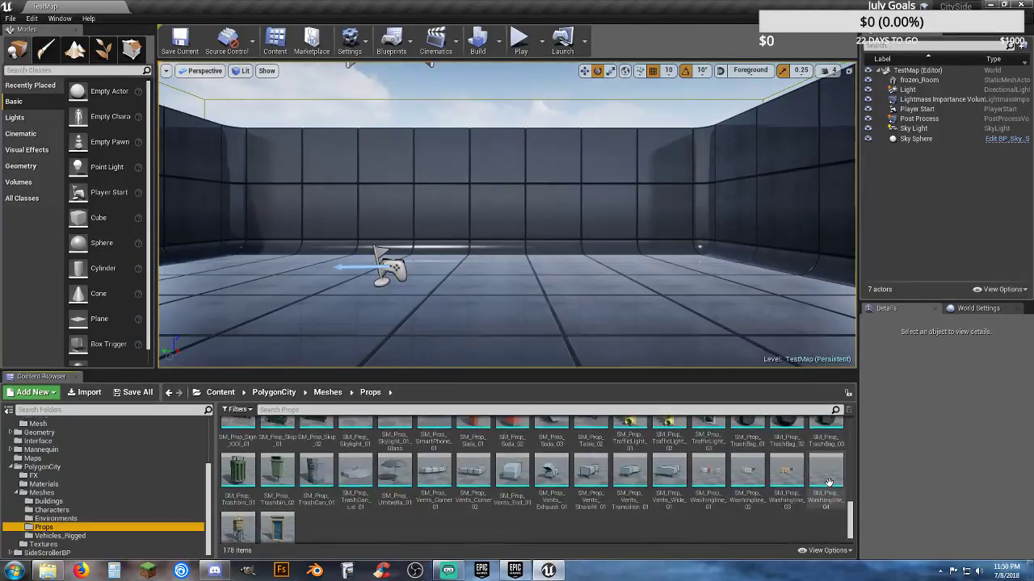
pyautogui.scroll(-1, 828, 482)
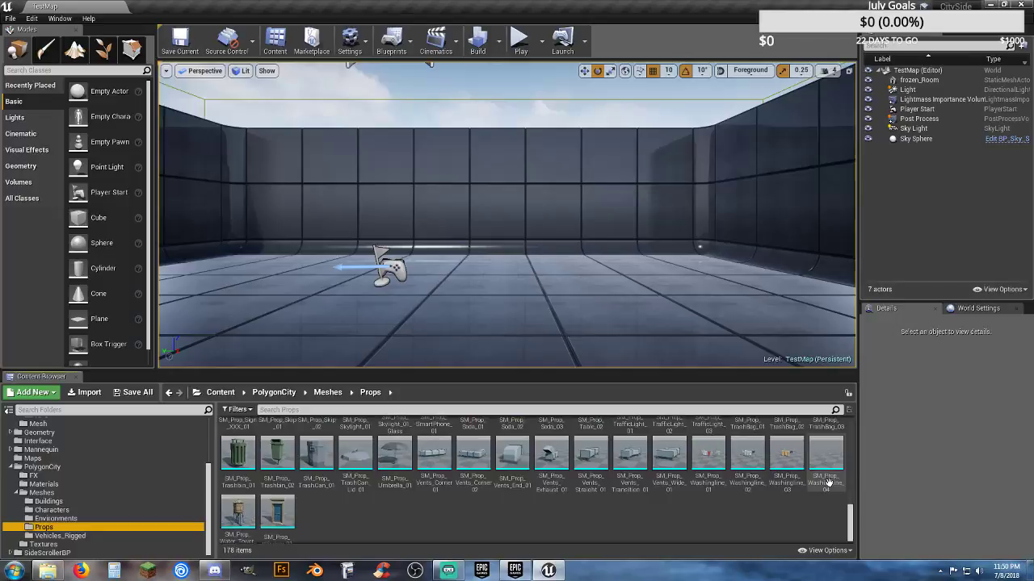
pyautogui.scroll(4, 812, 507)
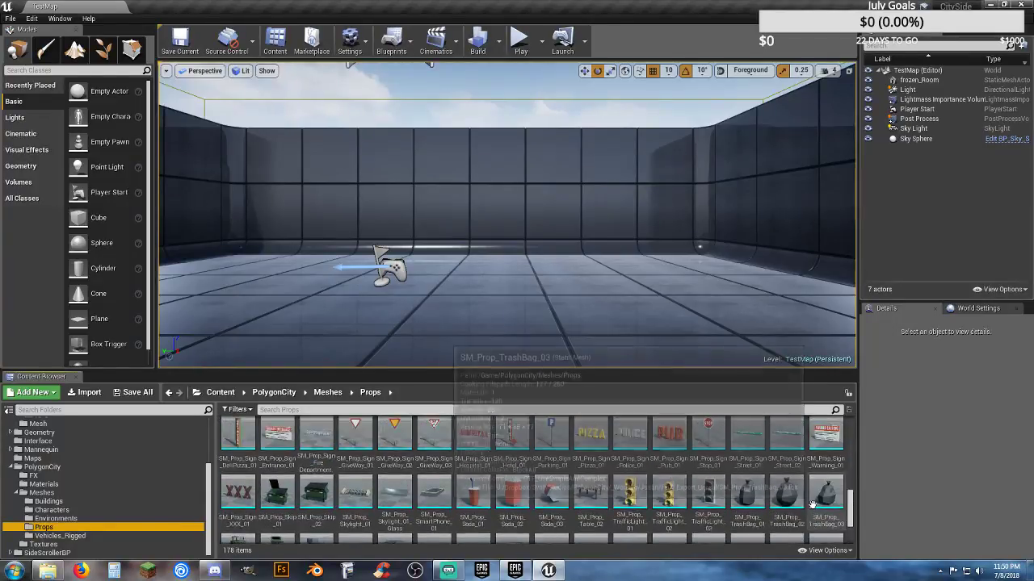
pyautogui.scroll(1, 812, 504)
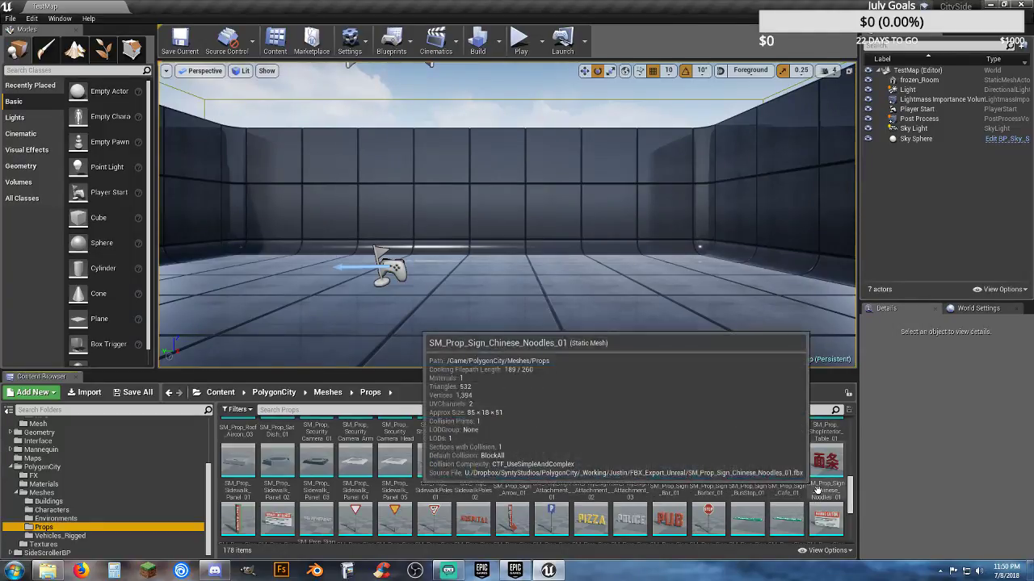
pyautogui.scroll(3, 817, 490)
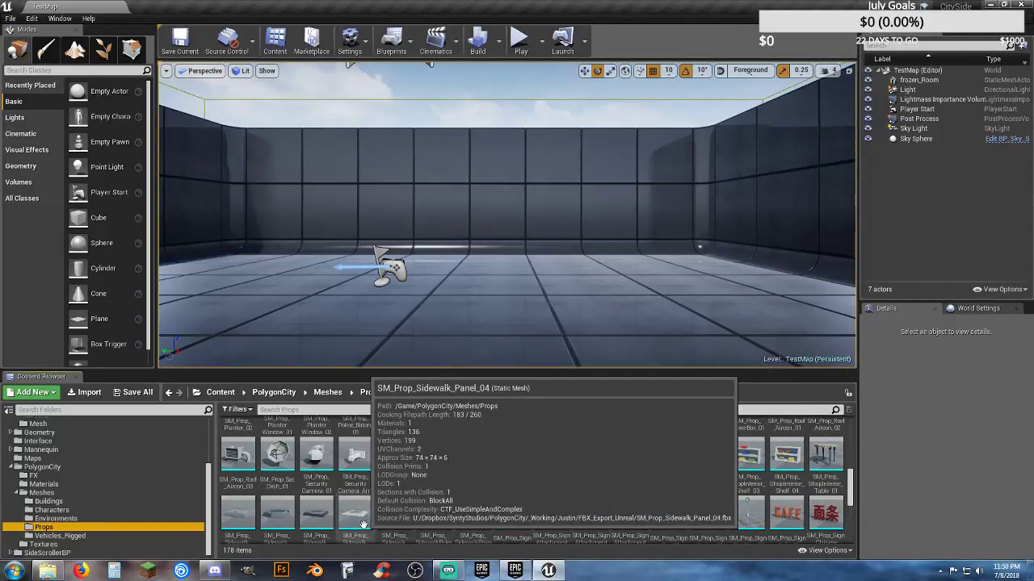
pyautogui.moveTo(537, 329); pyautogui.dragTo(484, 282, button='right')
pyautogui.moveTo(394, 510); pyautogui.dragTo(471, 245)
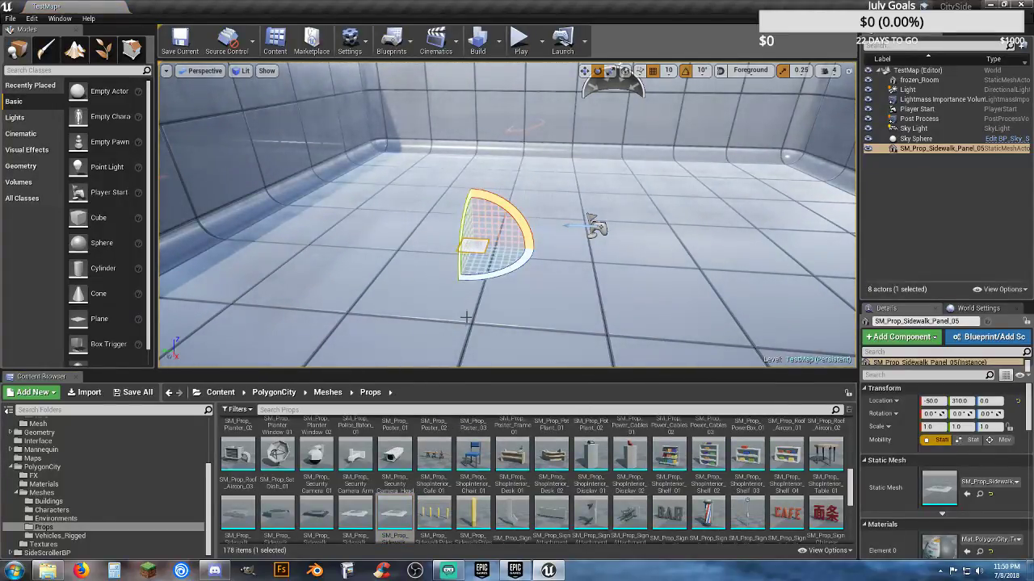
pyautogui.moveTo(355, 510); pyautogui.dragTo(437, 245)
pyautogui.moveTo(449, 253); pyautogui.dragTo(525, 273, button='right')
# - Delete both sidewalk panel props from the level
pyautogui.click(709, 227)
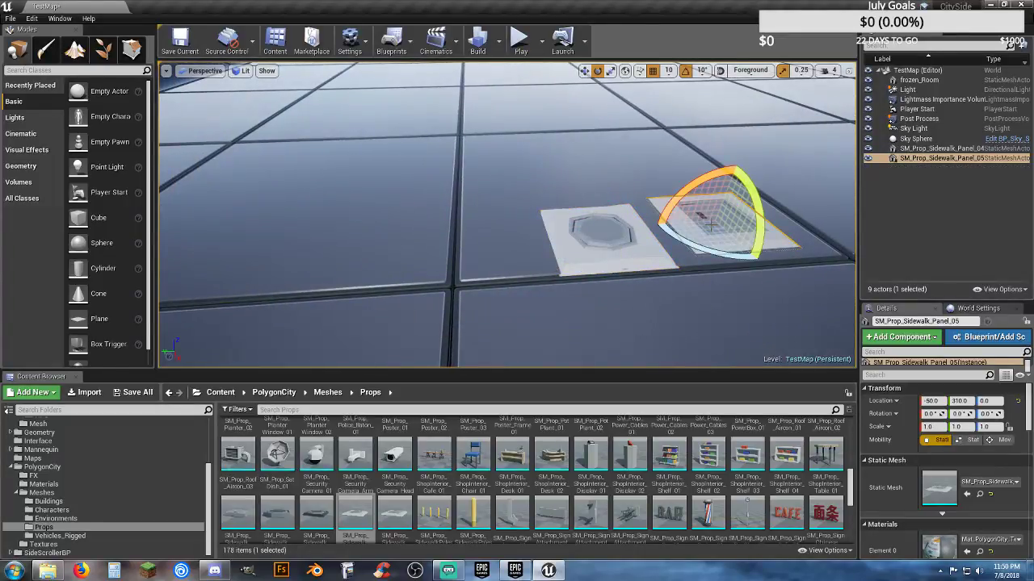
pyautogui.press('Delete')
pyautogui.moveTo(625, 293); pyautogui.dragTo(685, 234, button='right')
pyautogui.press('s')
pyautogui.moveTo(657, 275); pyautogui.dragTo(727, 252, button='right')
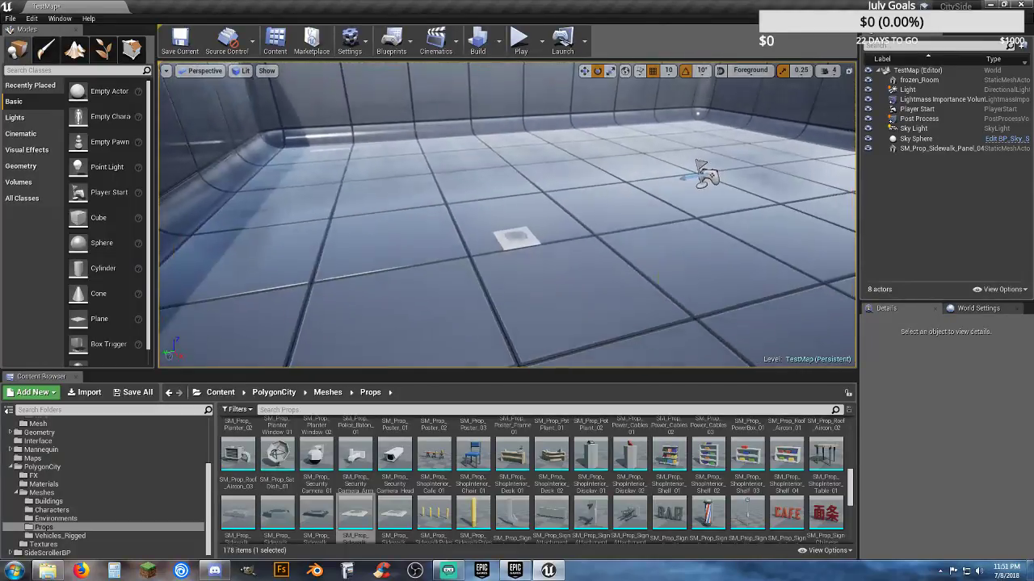
pyautogui.click(522, 239)
pyautogui.press('Delete')
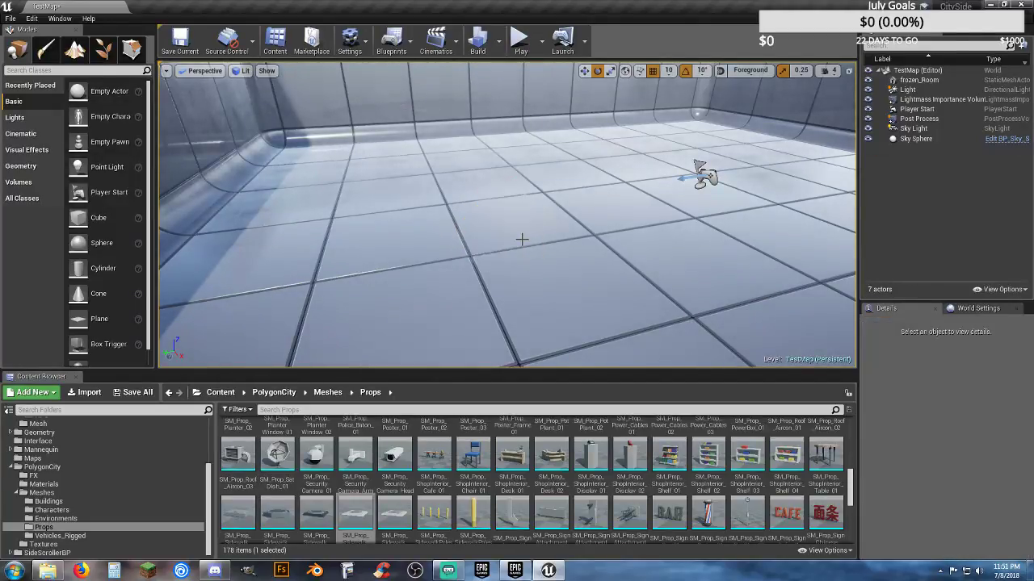
# - Create a folder named Gadgets inside the Assets folder and open it
pyautogui.scroll(4, 137, 473)
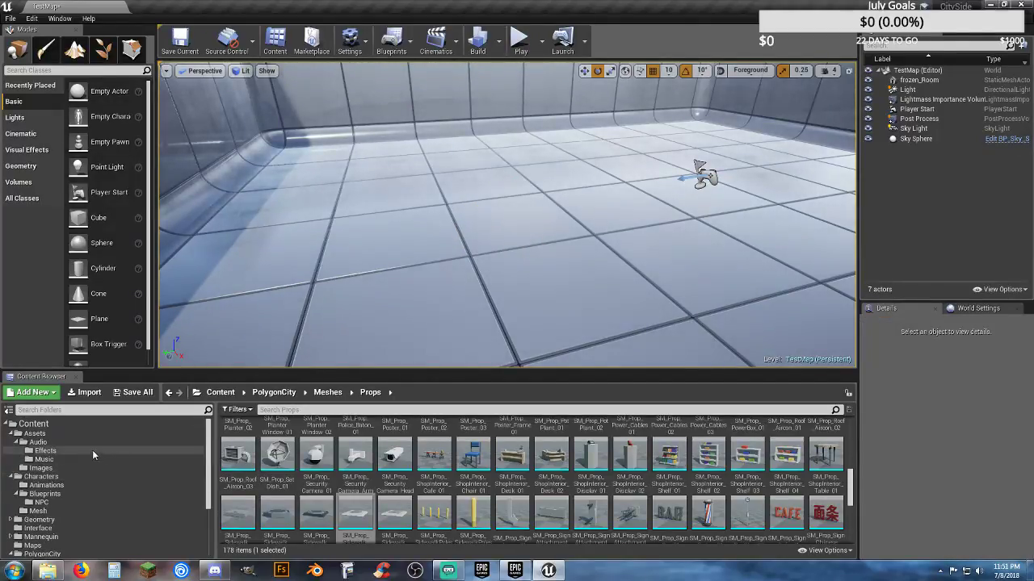
pyautogui.click(36, 434)
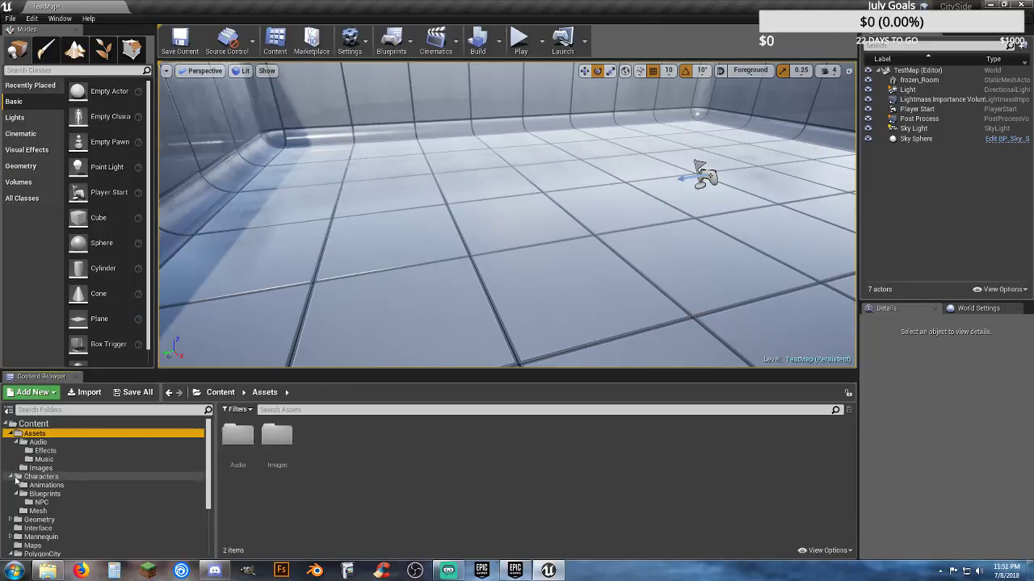
pyautogui.click(12, 477)
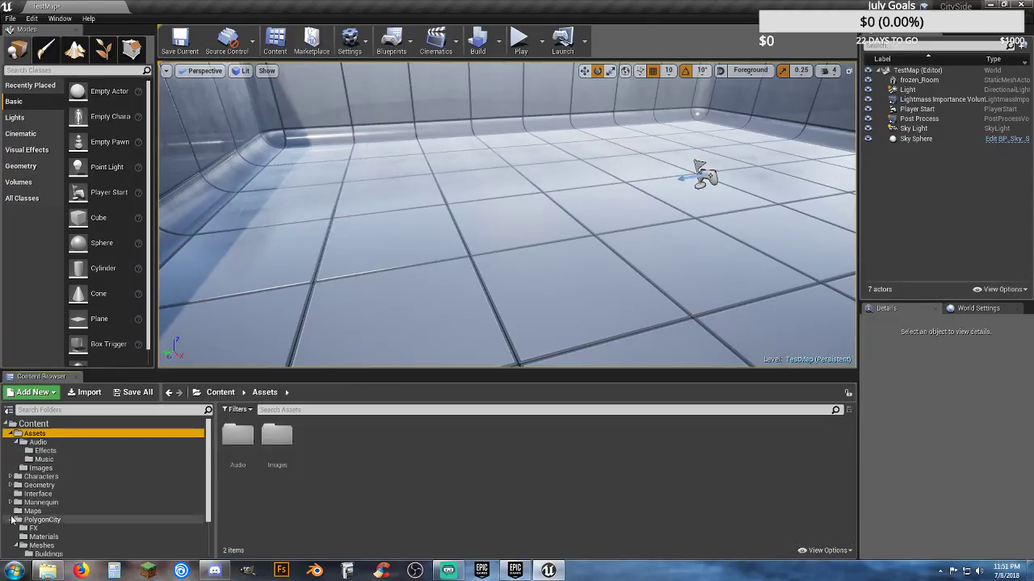
pyautogui.click(19, 442)
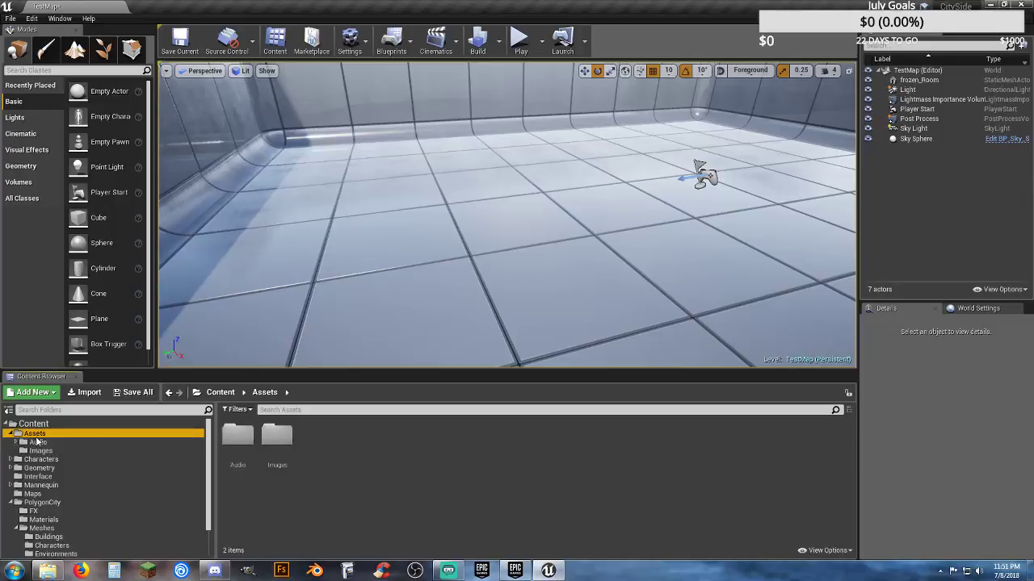
pyautogui.click(342, 442)
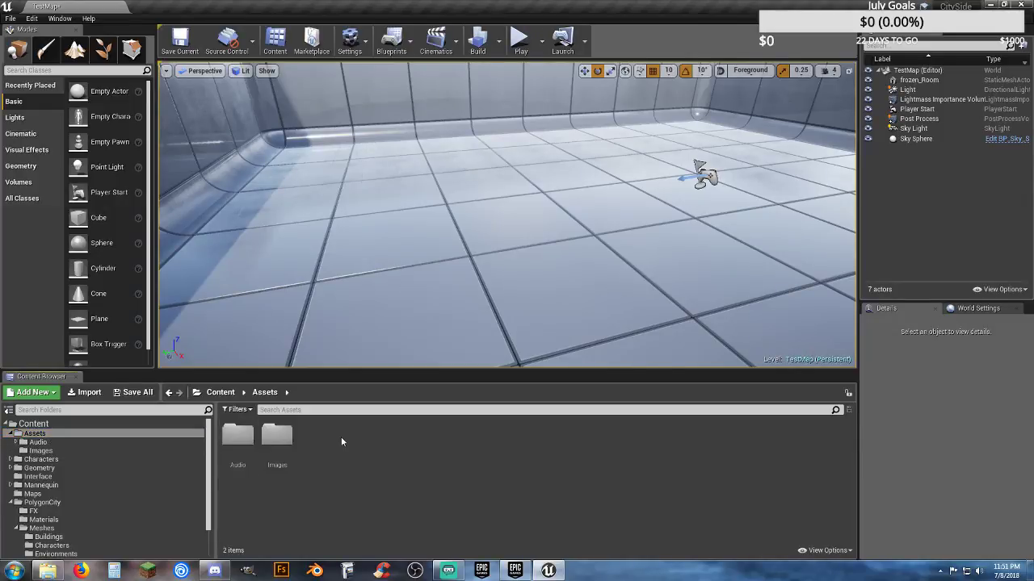
pyautogui.rightClick(340, 435)
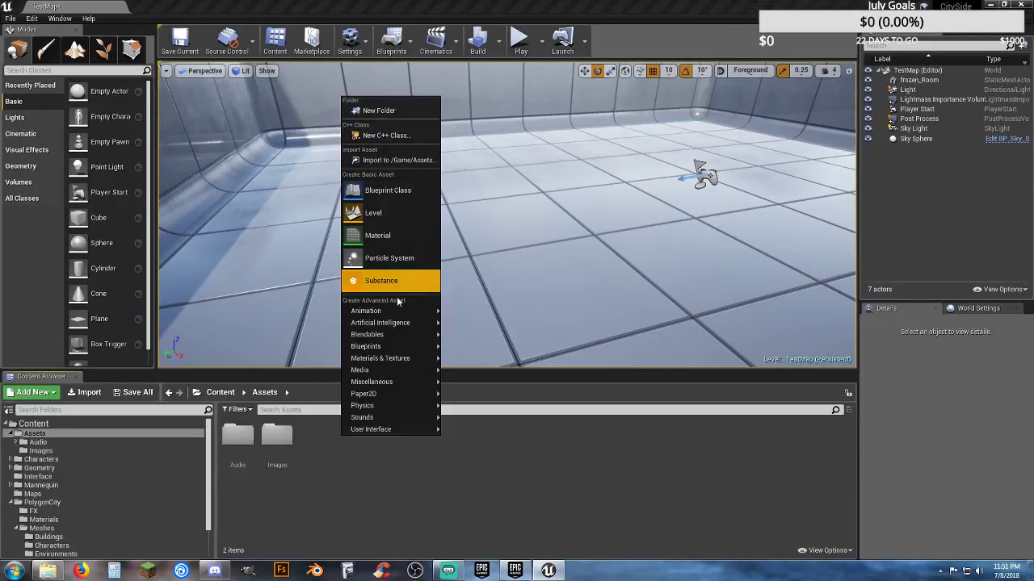
pyautogui.click(396, 112)
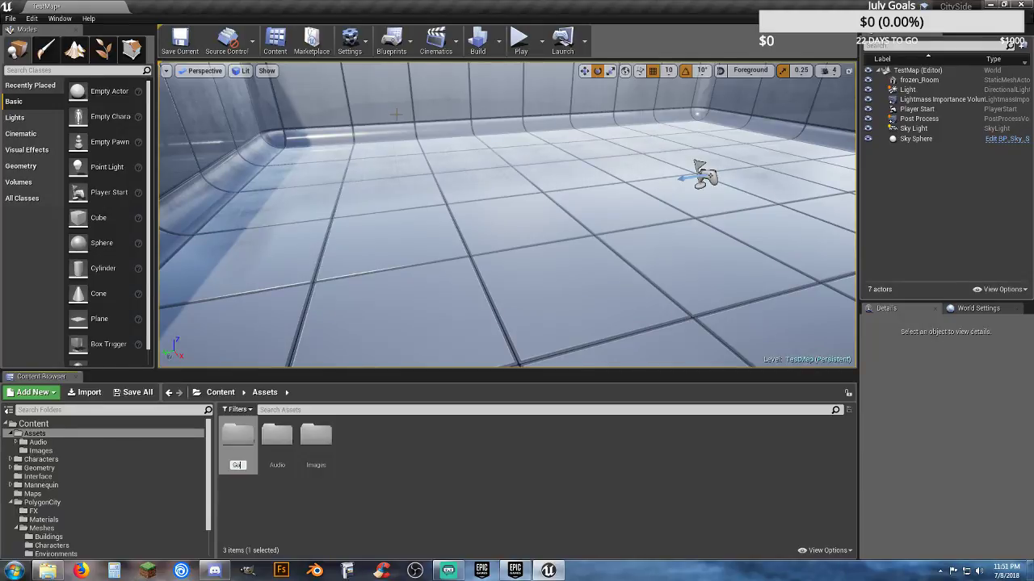
pyautogui.press('Return')
pyautogui.press('Return')
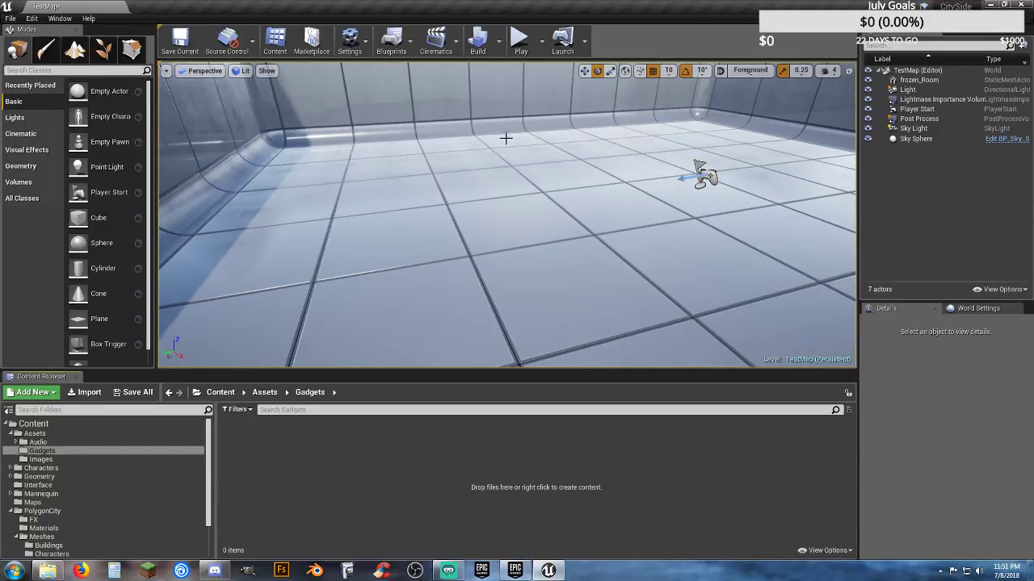
# - Create an Actor Blueprint class named Springer_Base in the Gadgets folder and open it in a tab after the TestMap level
pyautogui.rightClick(265, 447)
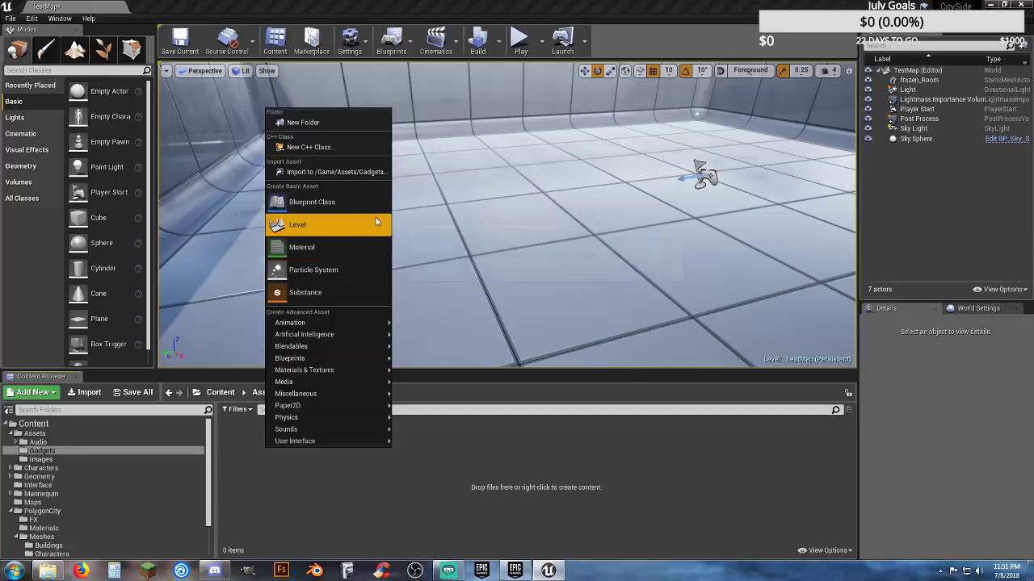
pyautogui.click(339, 202)
pyautogui.click(414, 185)
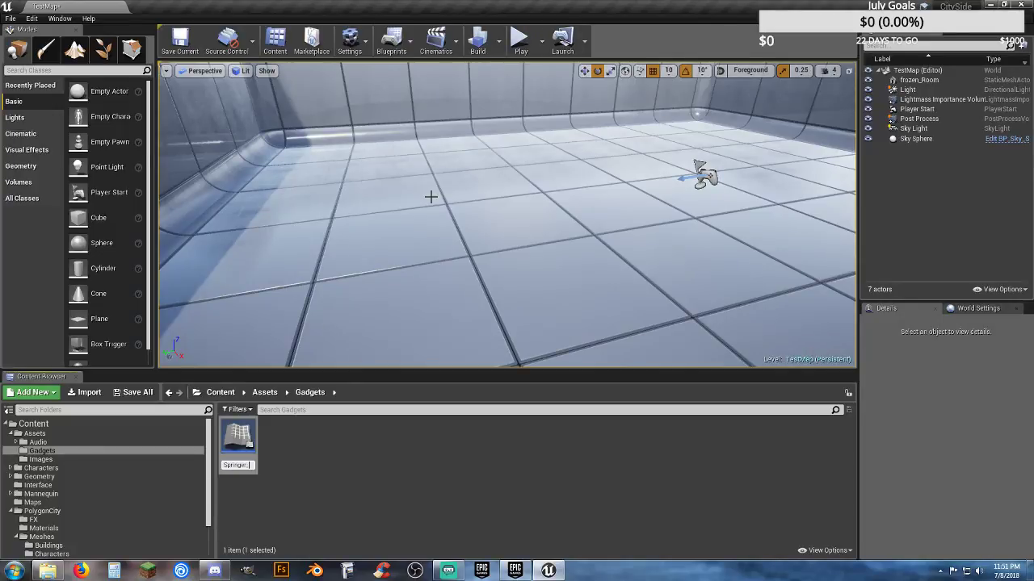
pyautogui.press('Return')
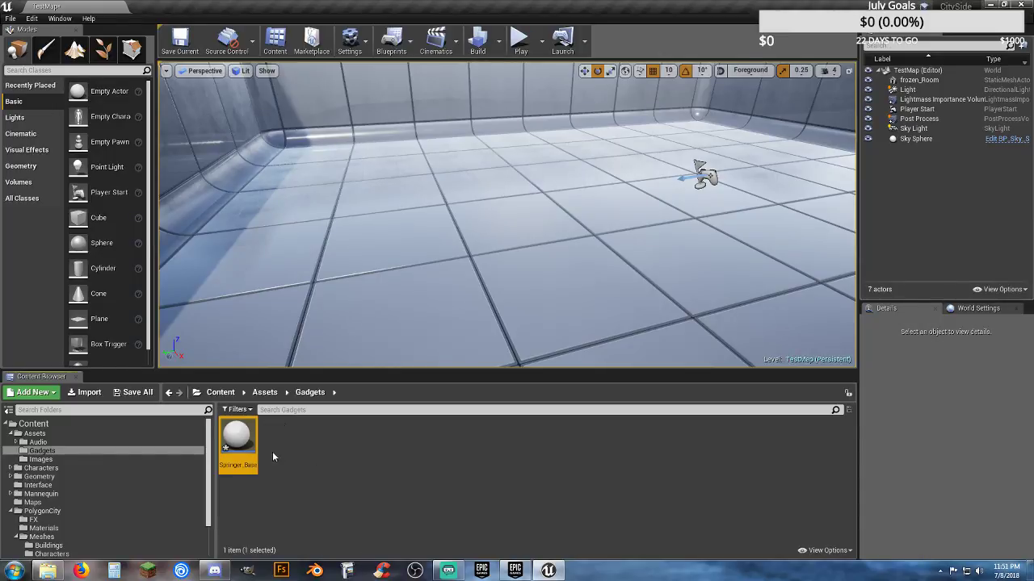
pyautogui.doubleClick(236, 432)
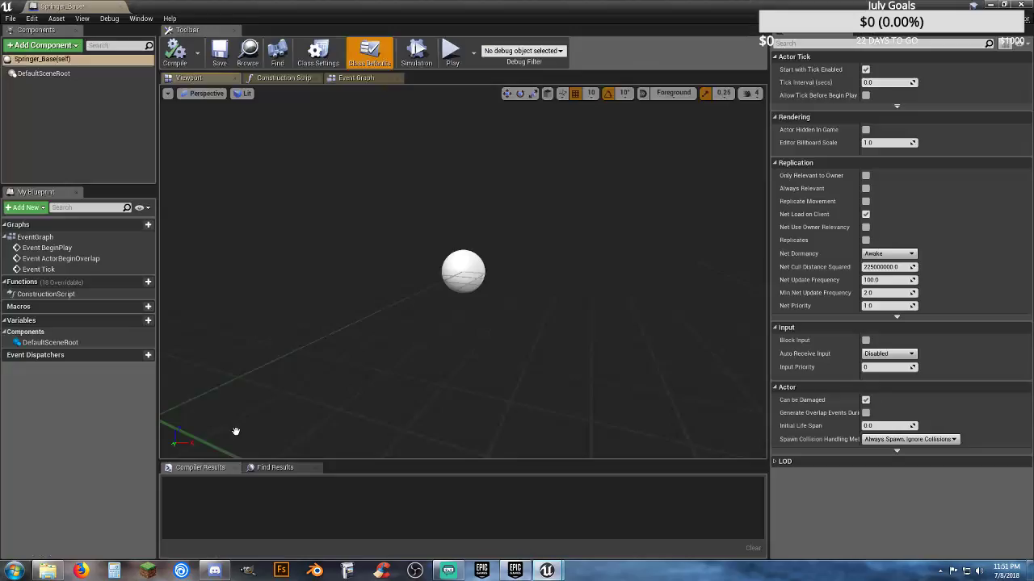
pyautogui.moveTo(94, 7); pyautogui.dragTo(190, 8)
# - Add the SM_Prop_Sidewalk_Panel_04 mesh from the PolygonCity Props folder to Springer_Base as a static mesh component, keeping its default name
pyautogui.click(99, 7)
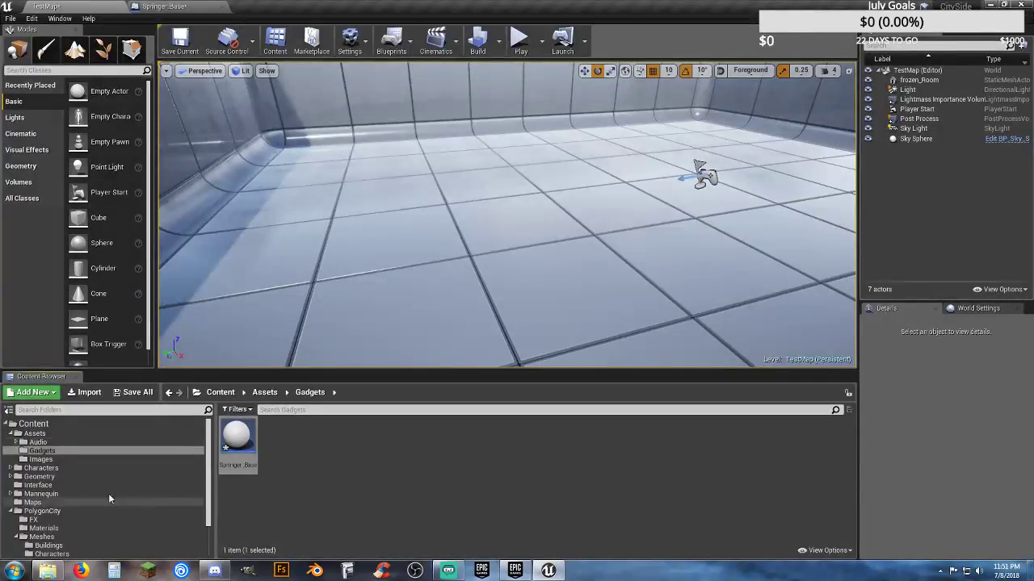
pyautogui.scroll(-2, 86, 530)
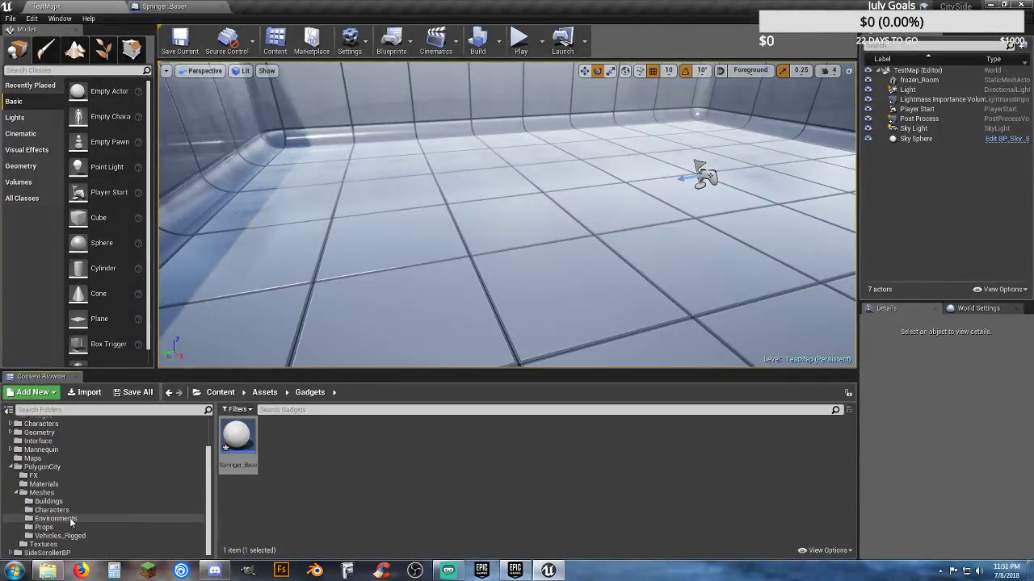
pyautogui.click(47, 529)
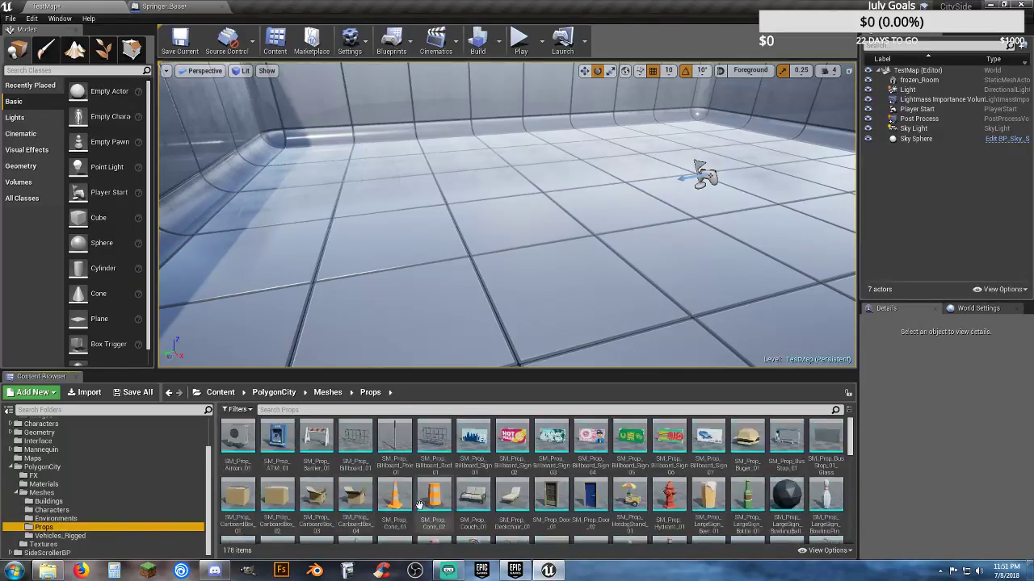
pyautogui.scroll(-5, 449, 505)
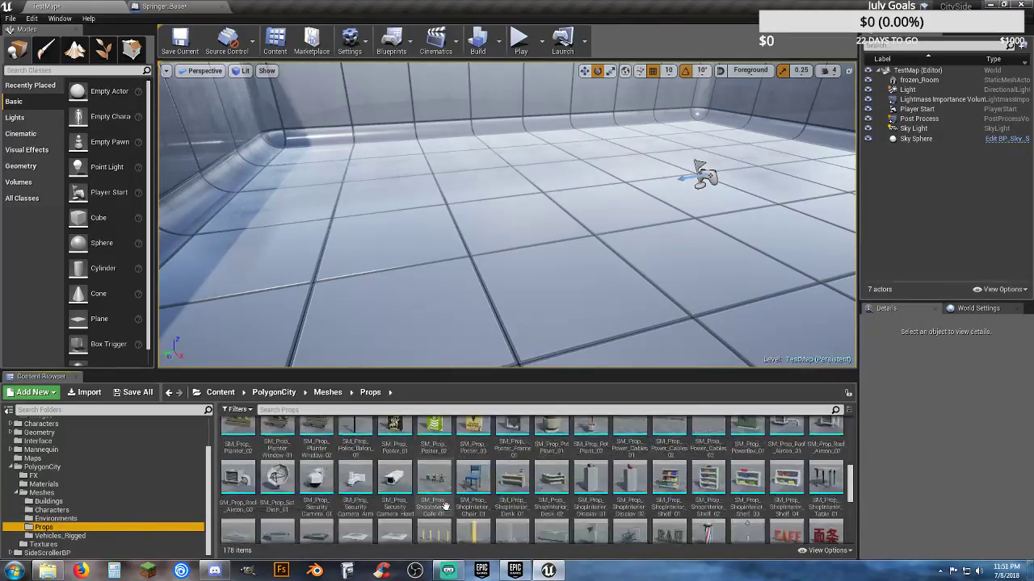
pyautogui.click(371, 493)
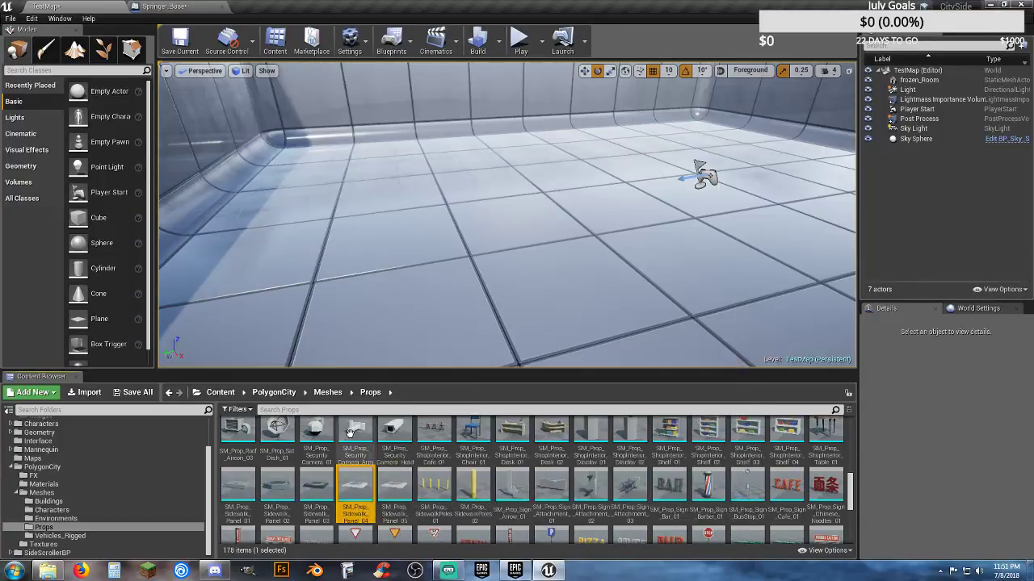
pyautogui.click(147, 6)
pyautogui.click(42, 45)
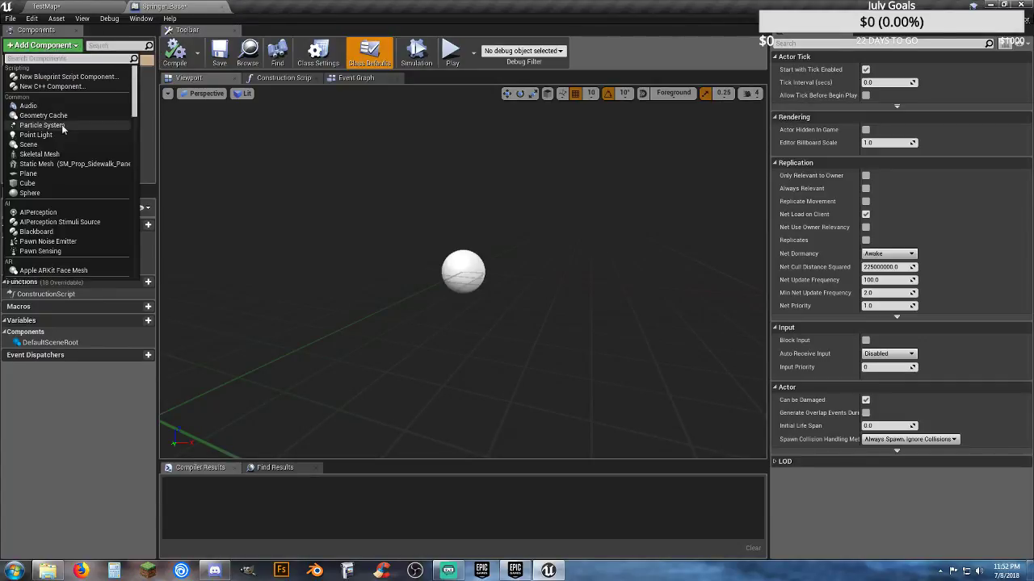
pyautogui.click(68, 162)
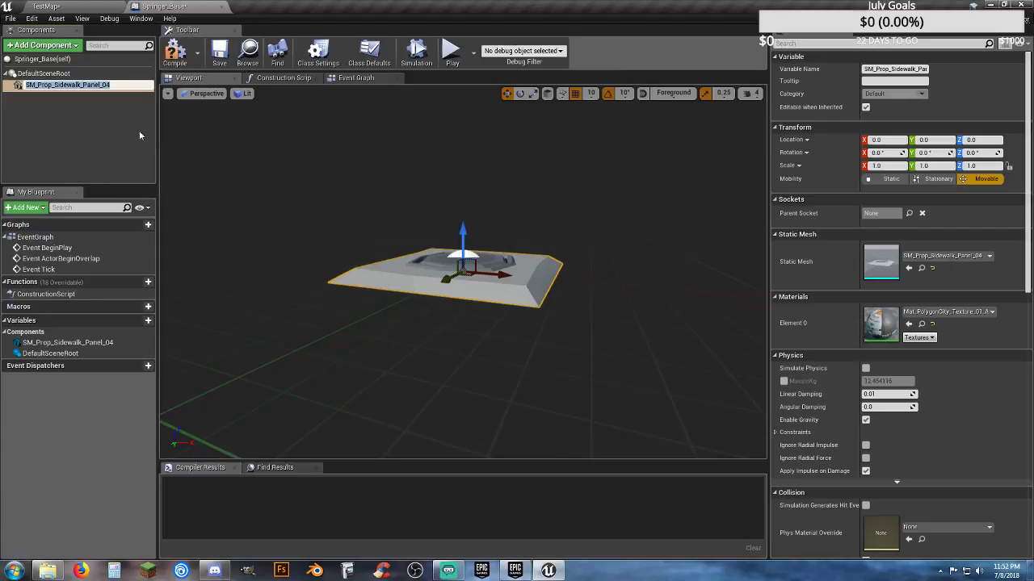
pyautogui.click(86, 122)
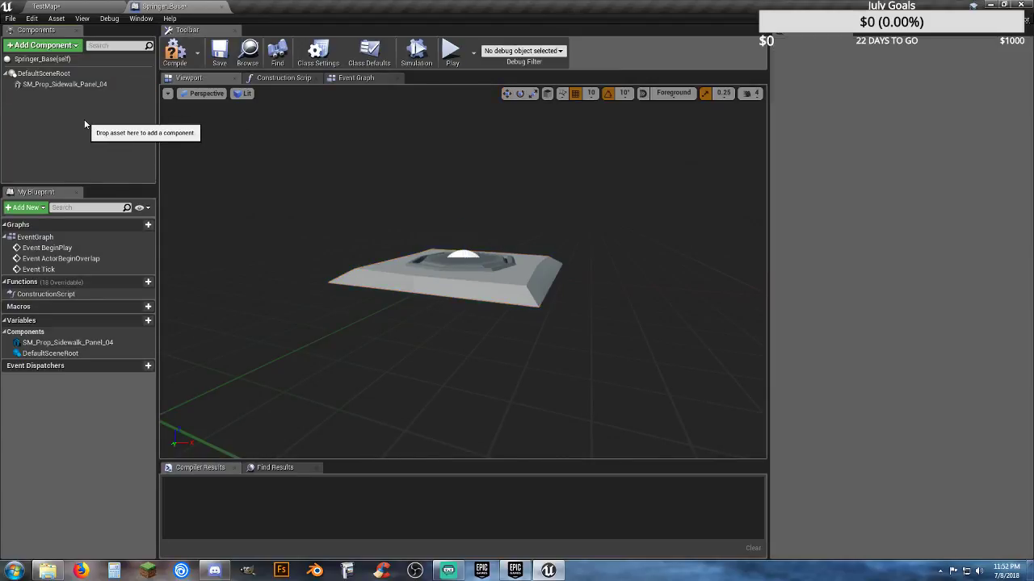
# - Add a Box Collision component to Springer_Base and raise it about 30 units along Z above the panel
pyautogui.click(58, 46)
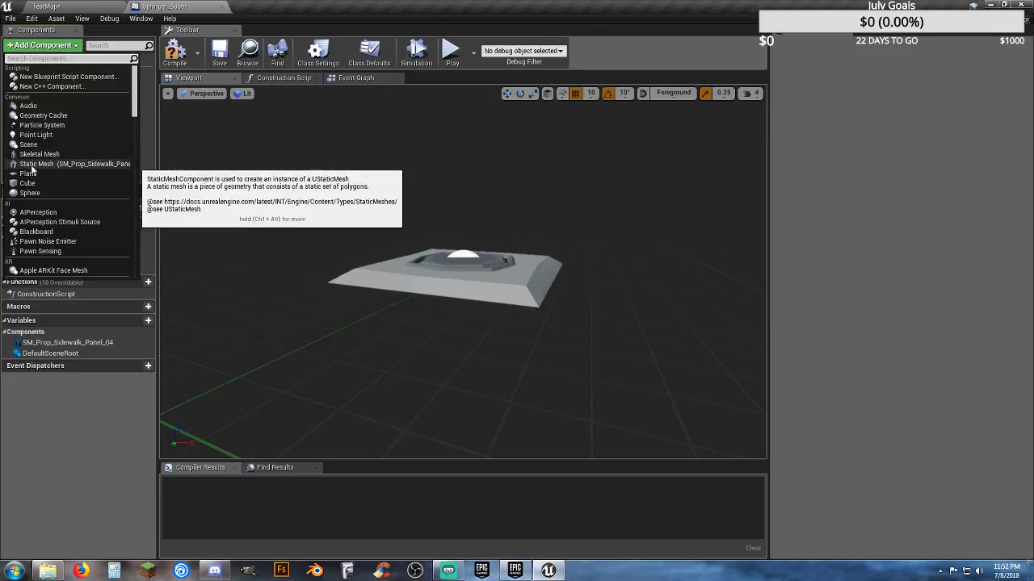
pyautogui.write('bo')
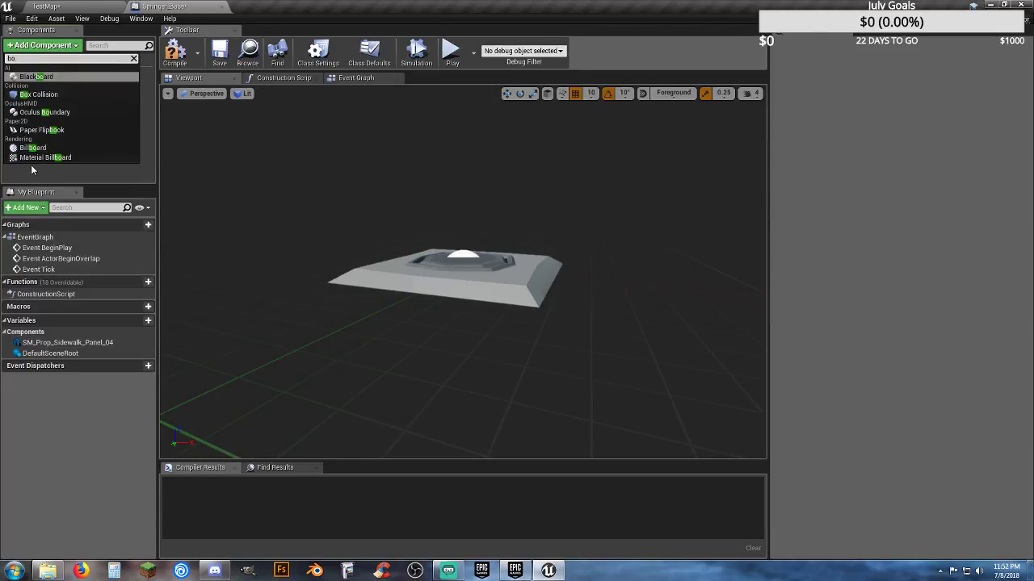
pyautogui.click(71, 93)
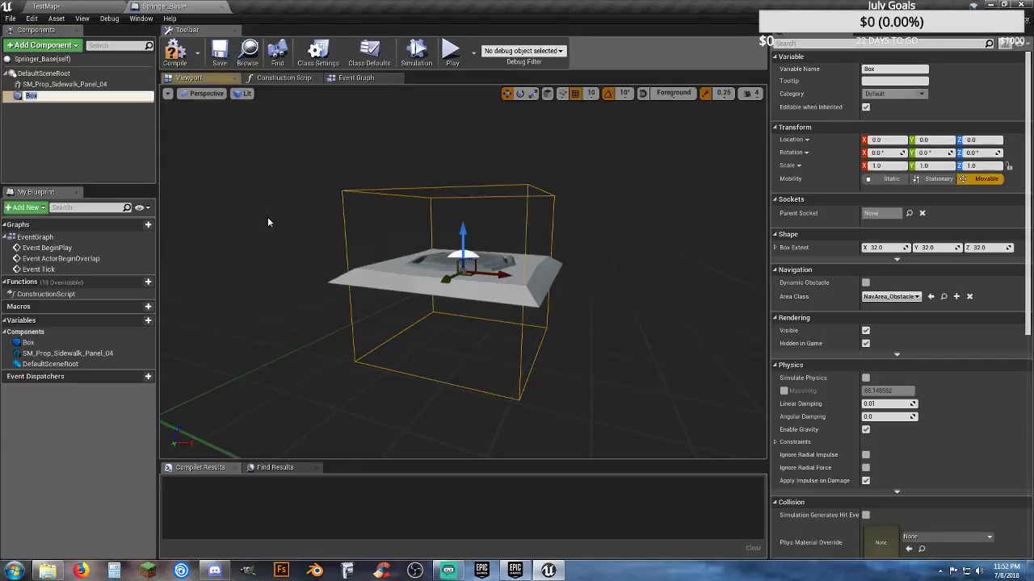
pyautogui.click(463, 236)
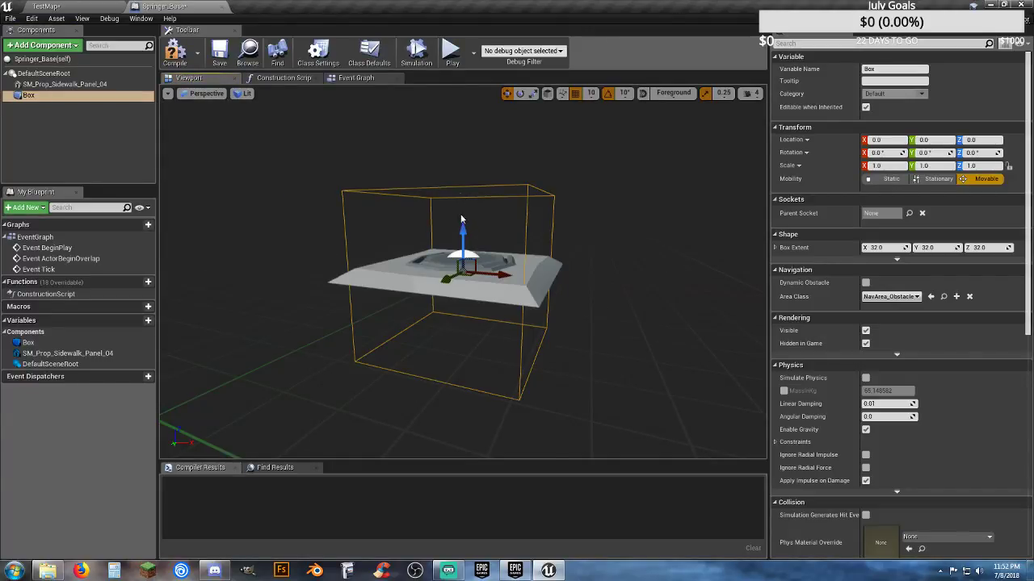
pyautogui.moveTo(462, 226); pyautogui.dragTo(458, 150)
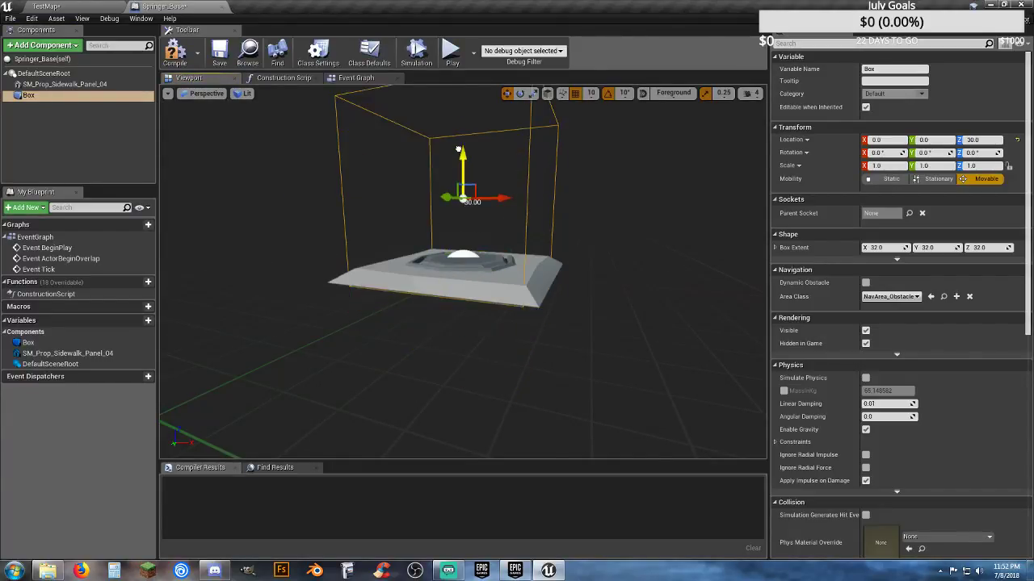
# - Flatten the Box collision component of Springer_Base by setting its Z scale to 0.2
pyautogui.moveTo(510, 212); pyautogui.dragTo(589, 213, button='right')
pyautogui.moveTo(456, 161); pyautogui.dragTo(452, 162, button='right')
pyautogui.click(981, 166)
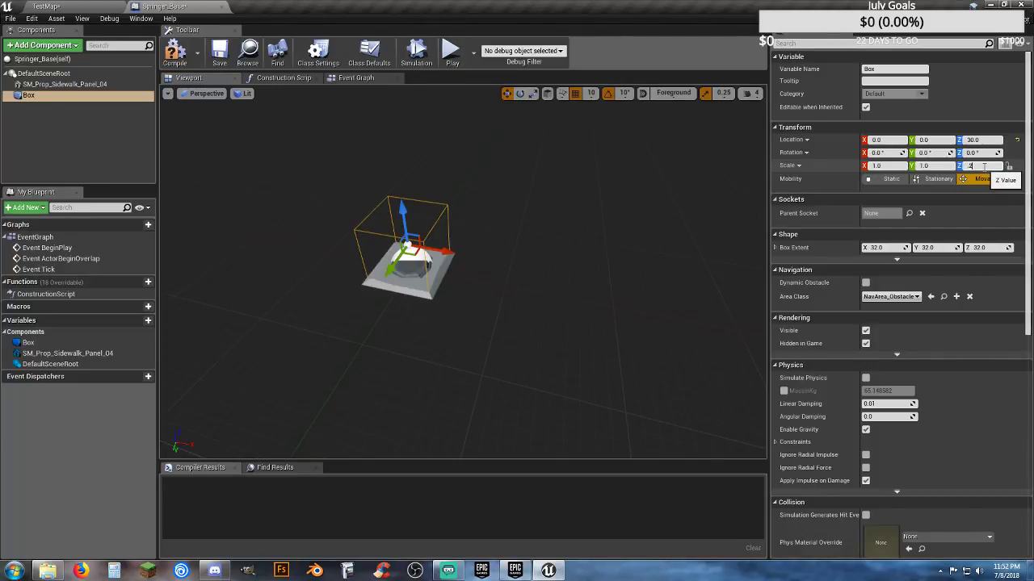
pyautogui.write('.2')
pyautogui.press('Return')
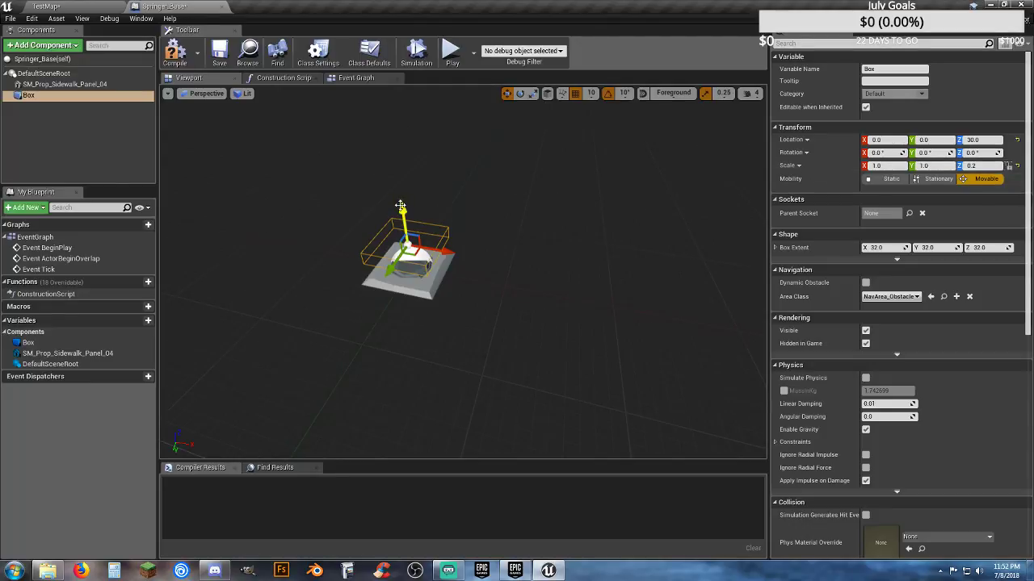
# - Lower the flattened Box collision to Z 10 over the panel, and compile and save the Blueprint
pyautogui.moveTo(399, 205); pyautogui.dragTo(406, 222)
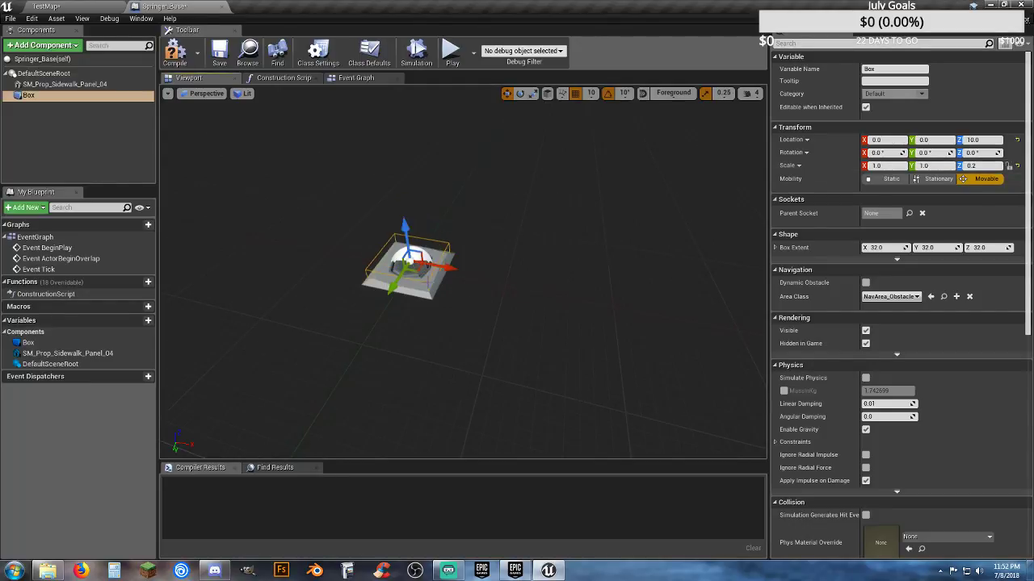
pyautogui.moveTo(428, 283); pyautogui.dragTo(440, 314, button='right')
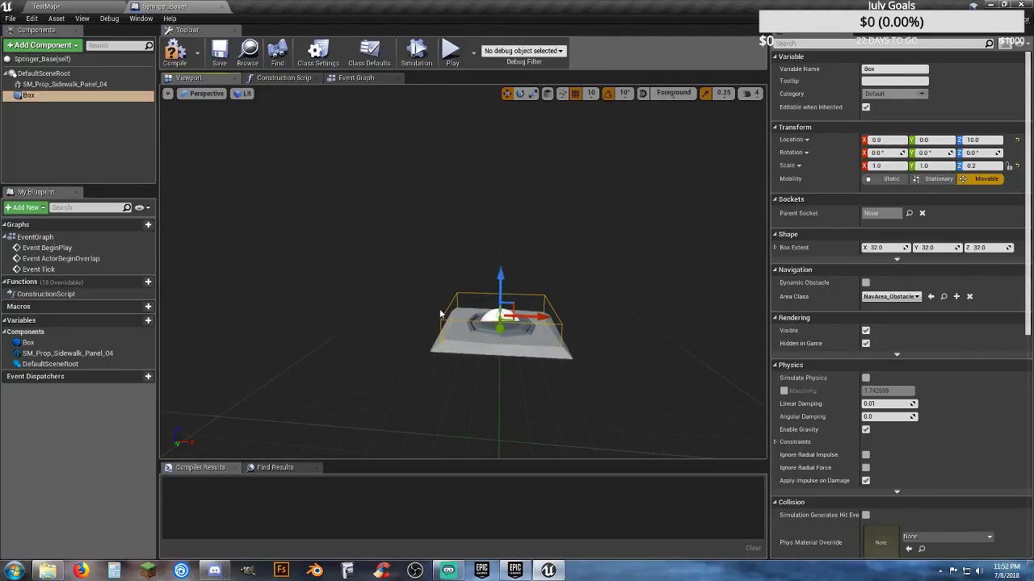
pyautogui.click(176, 50)
pyautogui.click(218, 53)
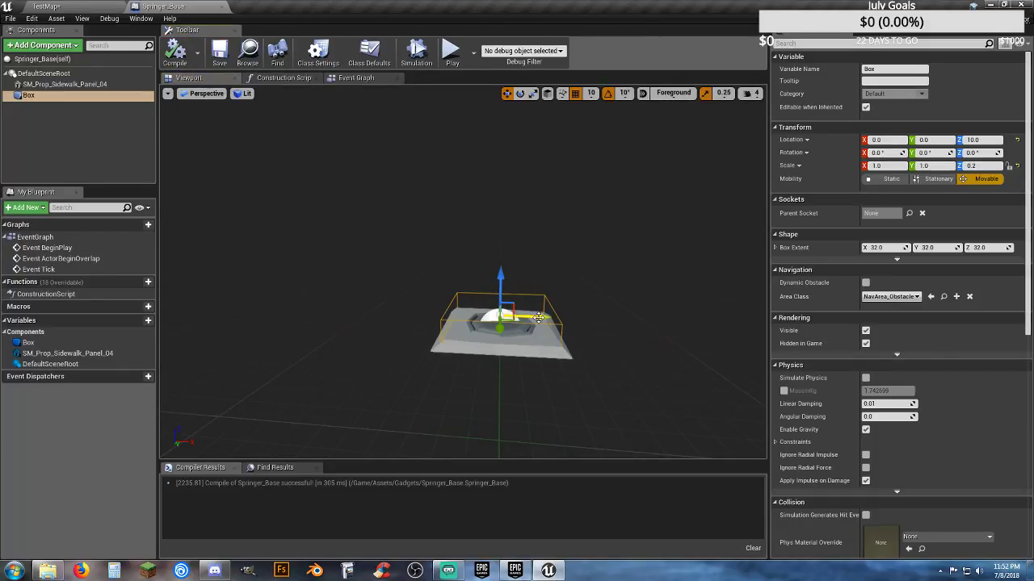
# - Delete the default BeginPlay, ActorBeginOverlap and Tick event nodes from the Springer_Base Event Graph
pyautogui.click(355, 78)
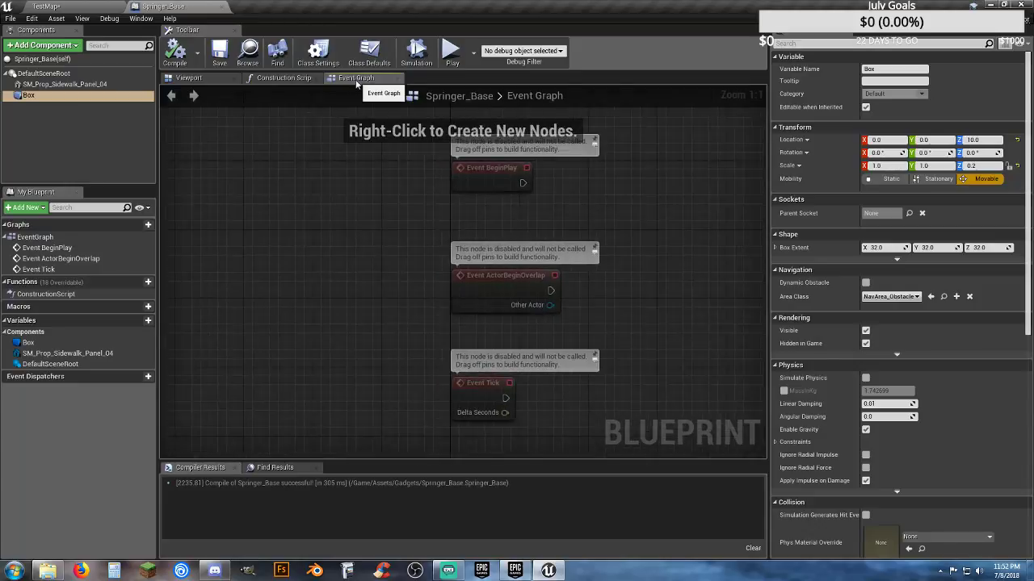
pyautogui.moveTo(587, 431); pyautogui.dragTo(397, 153)
pyautogui.press('Delete')
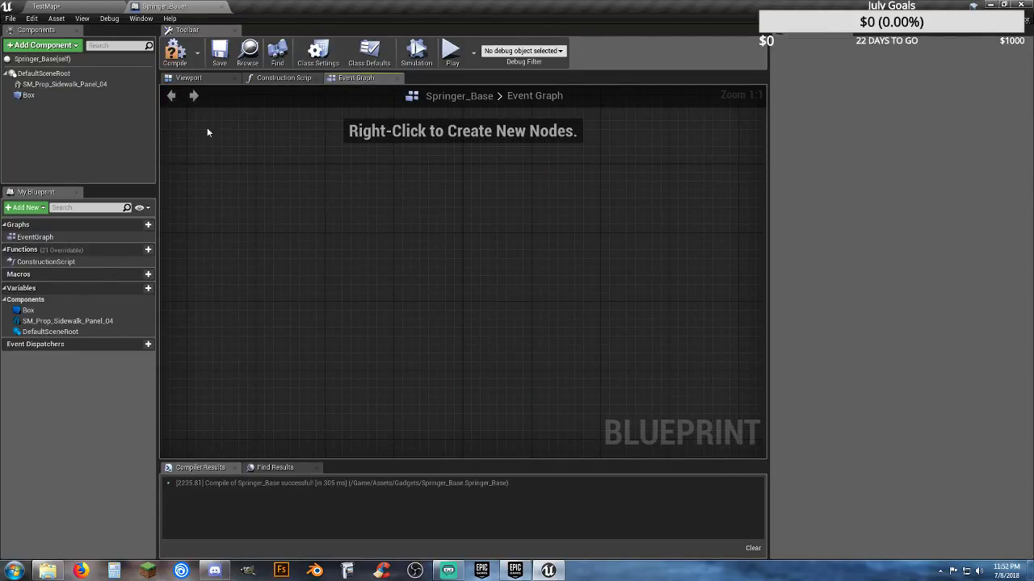
# - Add an OnComponentBeginOverlap event for the Box component to the Event Graph, placed with free space beside its outputs
pyautogui.click(37, 96)
pyautogui.rightClick(37, 98)
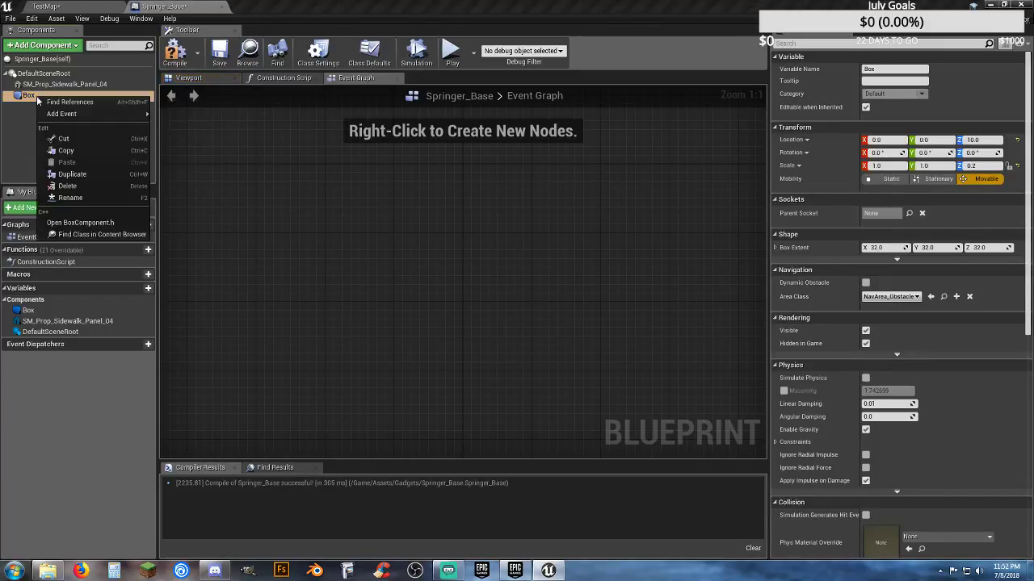
pyautogui.moveTo(80, 113)
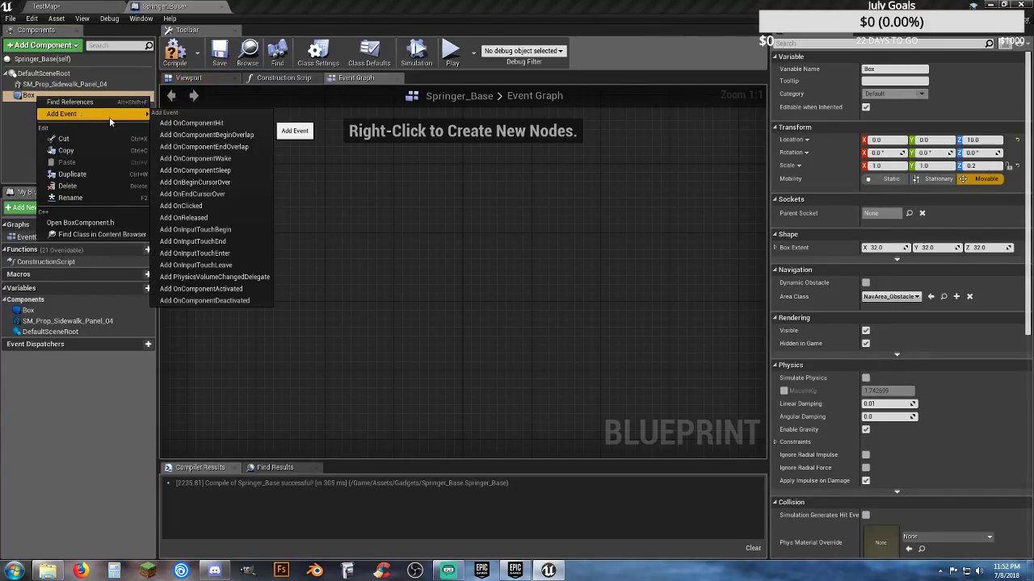
pyautogui.click(210, 137)
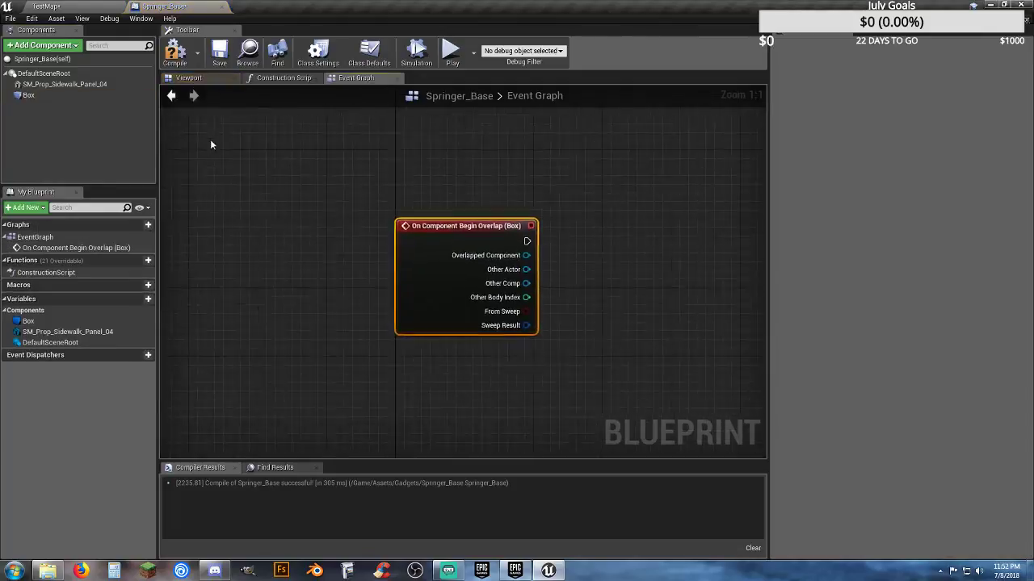
pyautogui.moveTo(447, 268); pyautogui.dragTo(378, 200)
pyautogui.moveTo(520, 294); pyautogui.dragTo(444, 299, button='right')
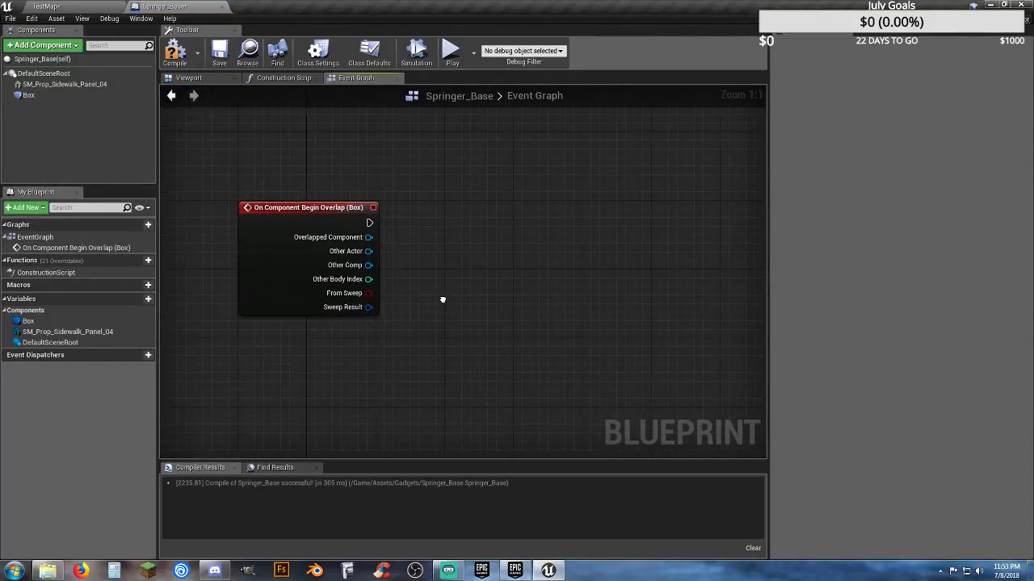
# - Add a Cast To BP_Player node from the overlap event's Other Actor output and line it up with the event
pyautogui.moveTo(368, 251); pyautogui.dragTo(455, 239)
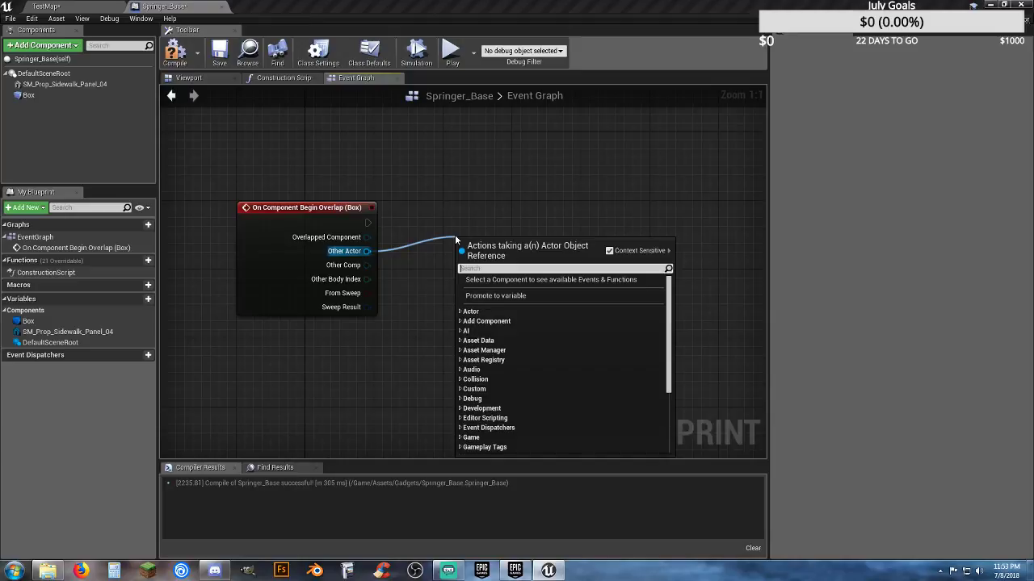
pyautogui.write('player')
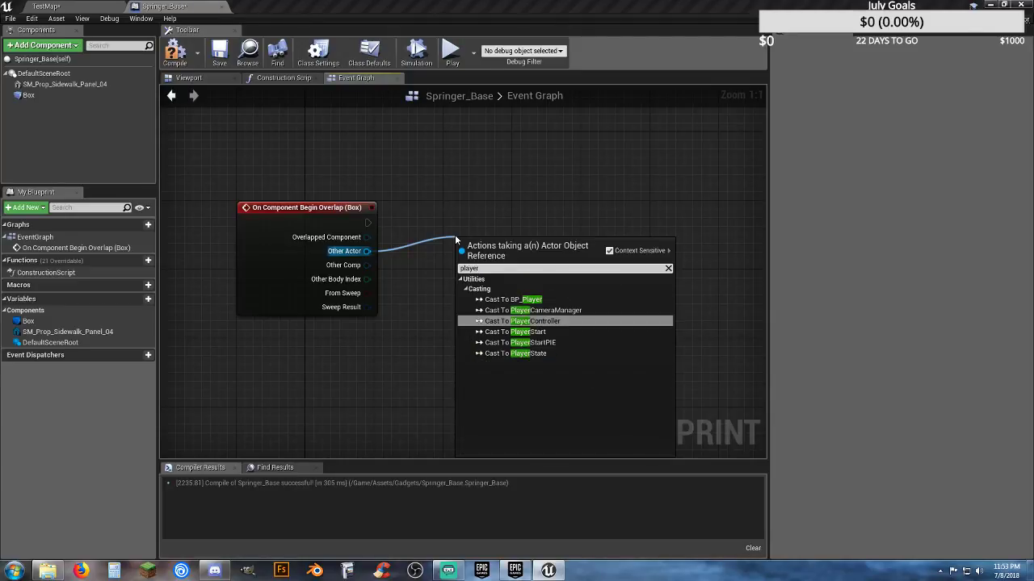
pyautogui.click(498, 301)
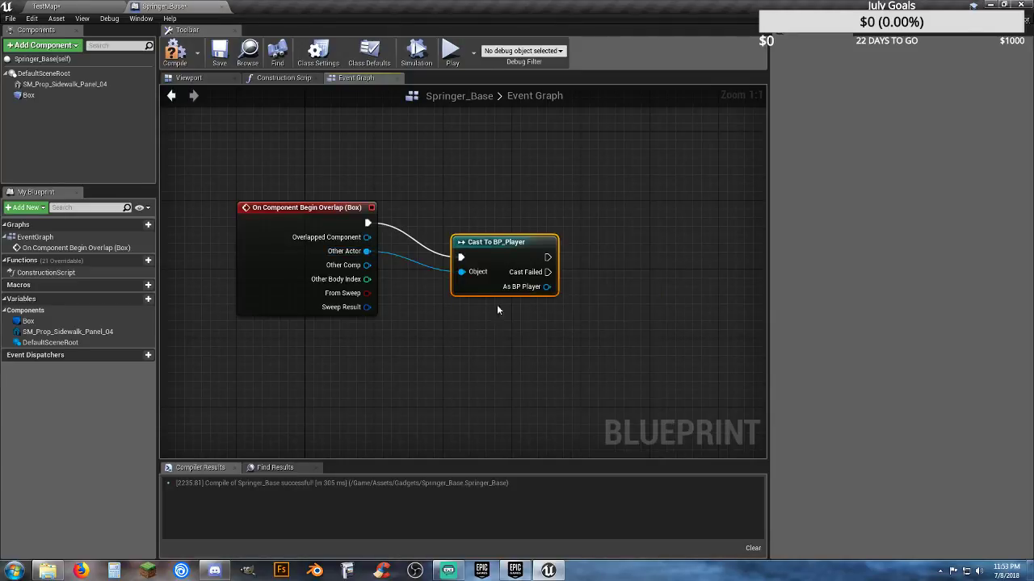
pyautogui.moveTo(469, 239); pyautogui.dragTo(464, 206)
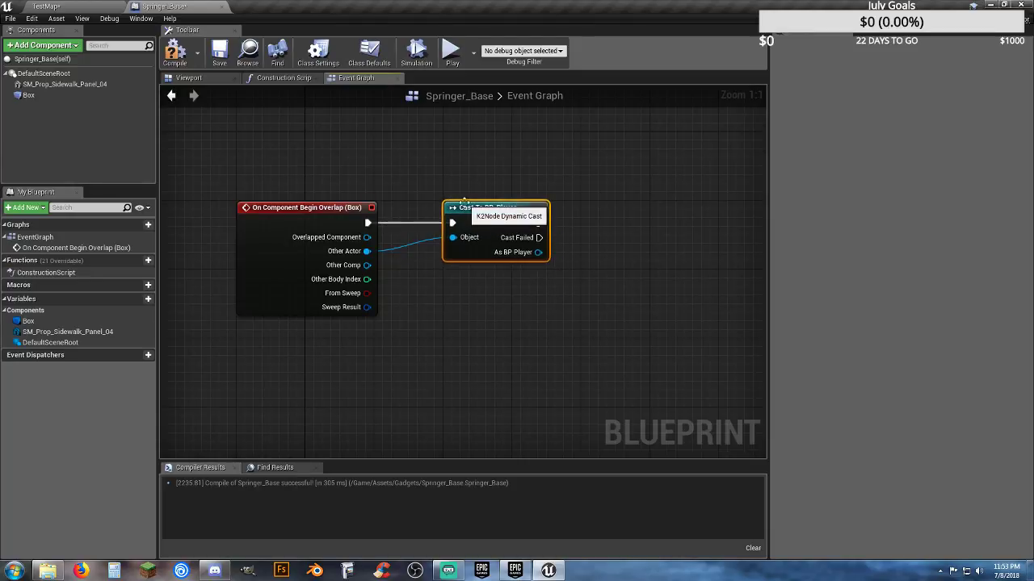
# - Add a Launch Character node from the cast's As BP Player output and align it with the Cast To BP_Player node
pyautogui.moveTo(470, 299); pyautogui.dragTo(442, 293, button='right')
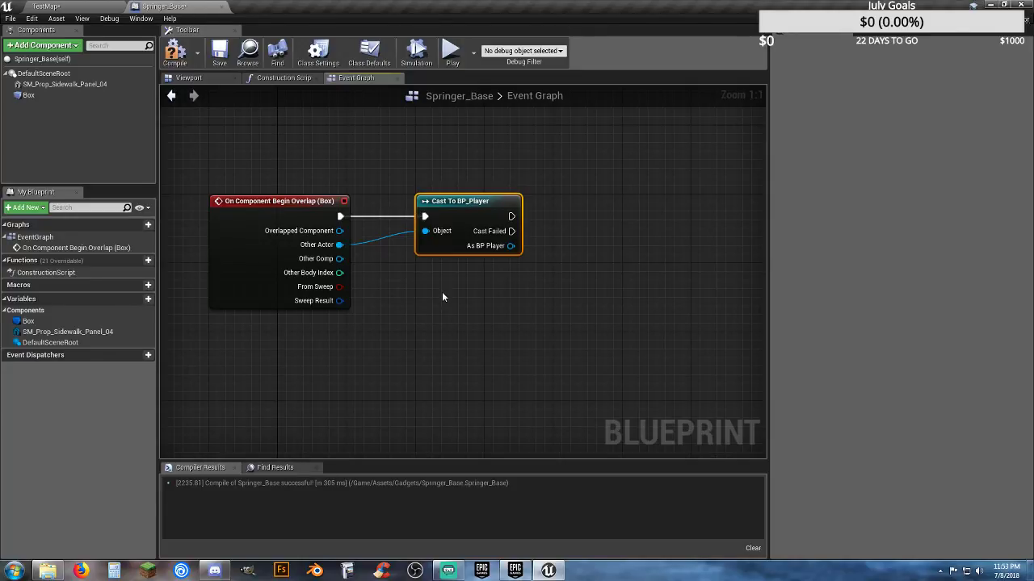
pyautogui.moveTo(506, 267); pyautogui.dragTo(482, 269, button='right')
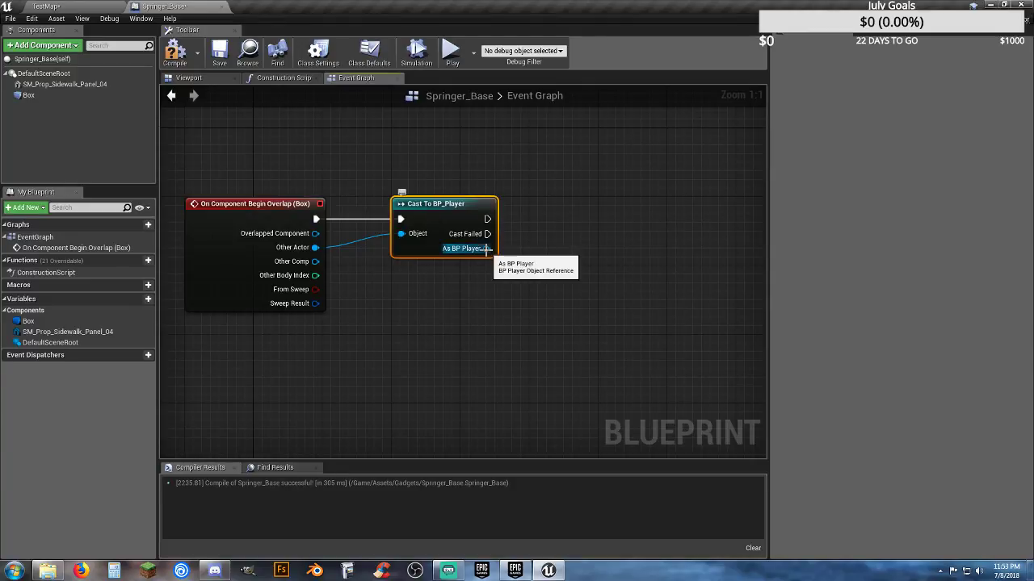
pyautogui.moveTo(487, 249); pyautogui.dragTo(551, 256)
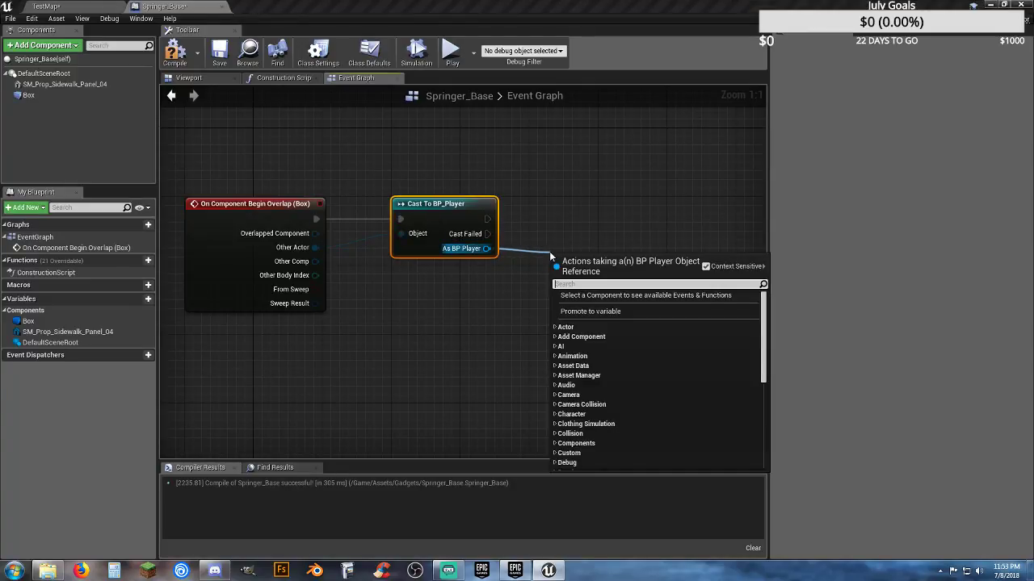
pyautogui.write('lau')
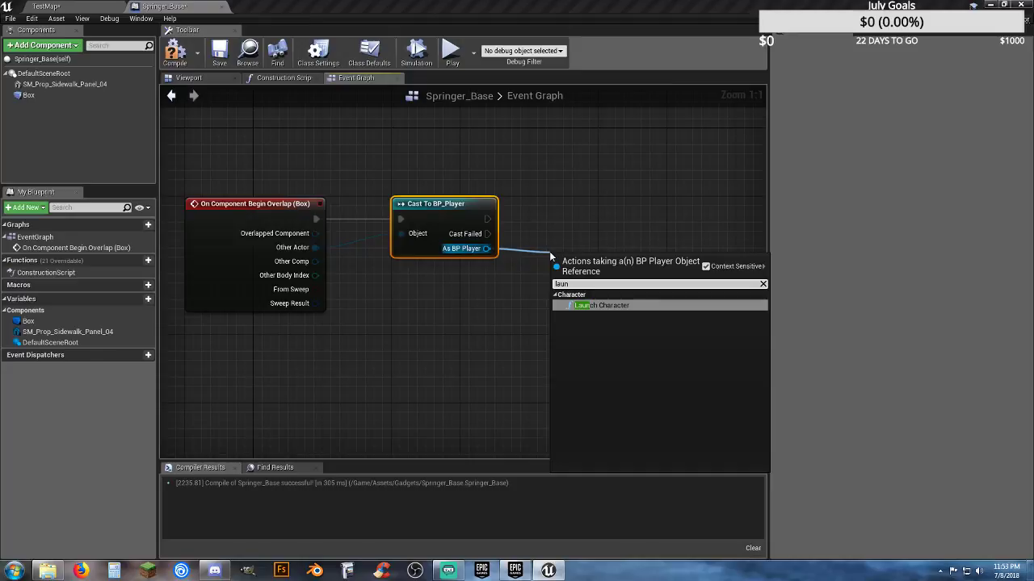
pyautogui.write('n')
pyautogui.press('Return')
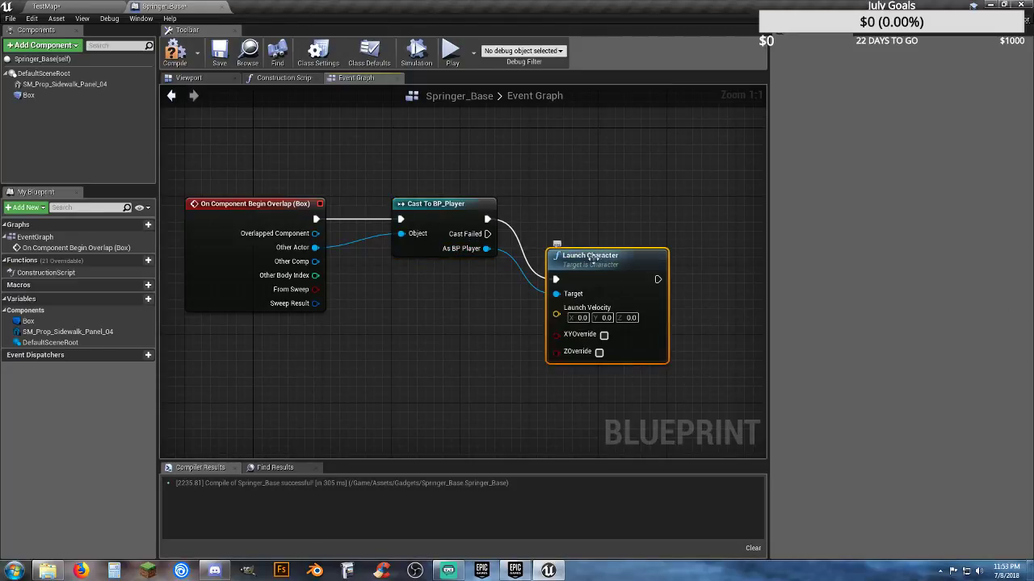
pyautogui.moveTo(592, 257); pyautogui.dragTo(579, 202)
pyautogui.click(488, 315)
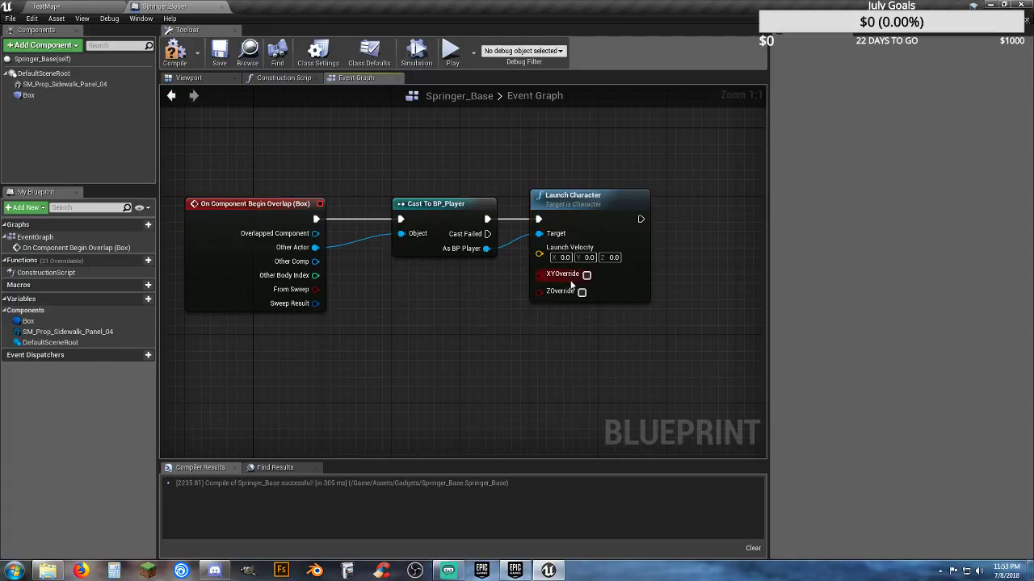
# - Set the Launch Character node's Z launch velocity to 500, and compile and save Springer_Base
pyautogui.click(614, 258)
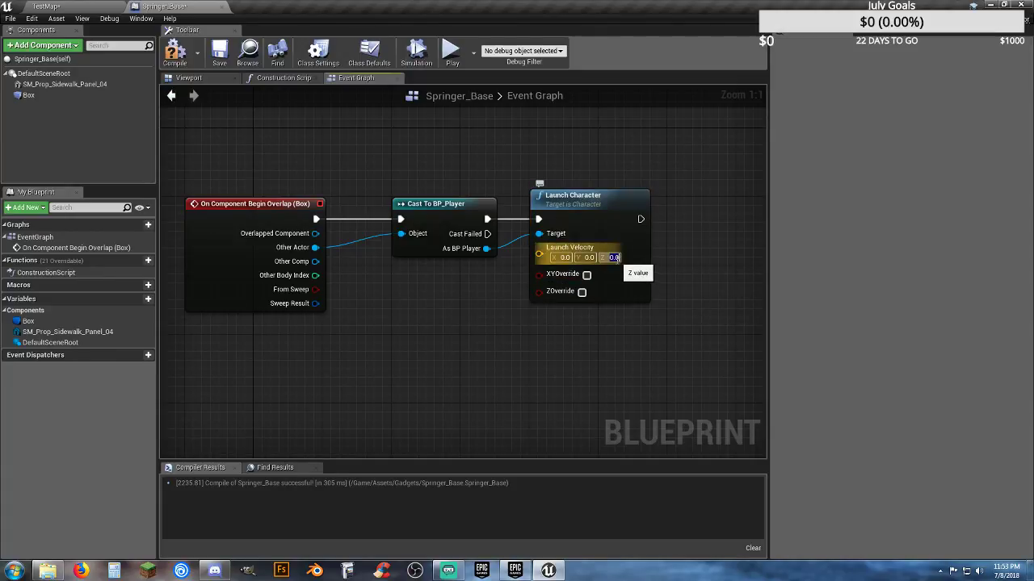
pyautogui.write('500')
pyautogui.press('Return')
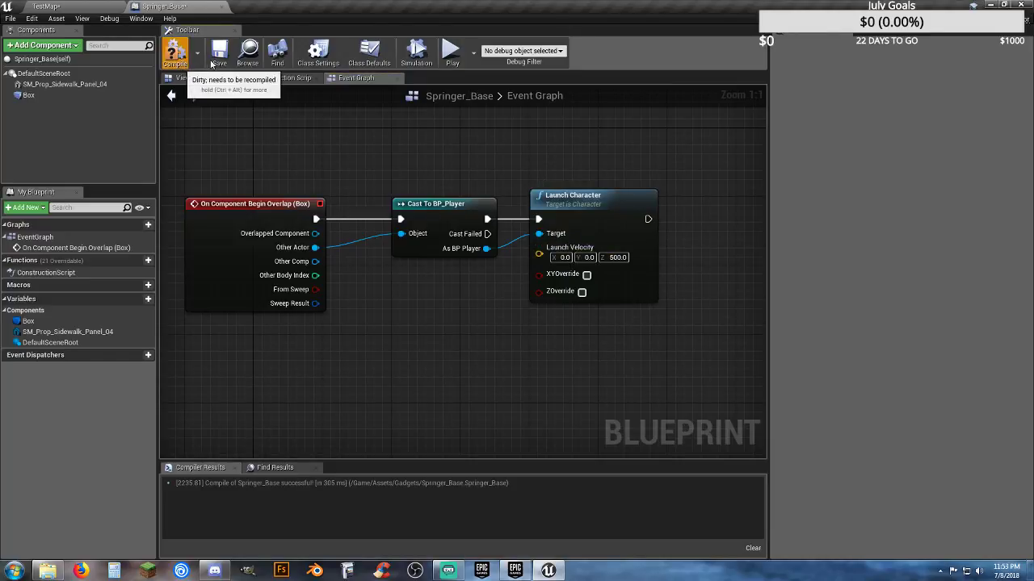
pyautogui.click(175, 50)
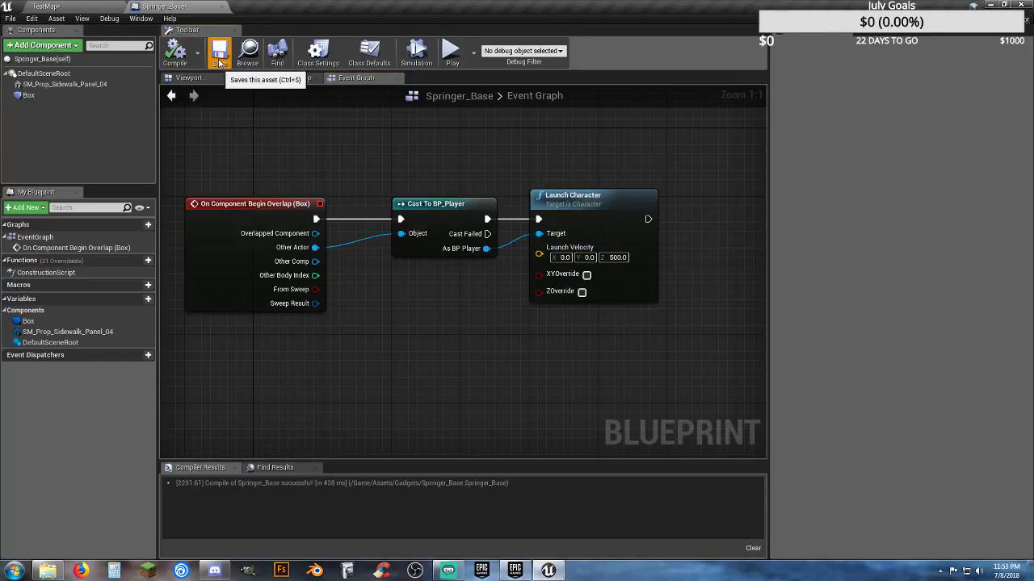
# - Return to the TestMap level and place a Springer_Base from the Gadgets folder on the floor near the Player Start
pyautogui.click(91, 6)
pyautogui.moveTo(485, 207); pyautogui.dragTo(407, 183, button='right')
pyautogui.press('d')
pyautogui.scroll(2, 38, 467)
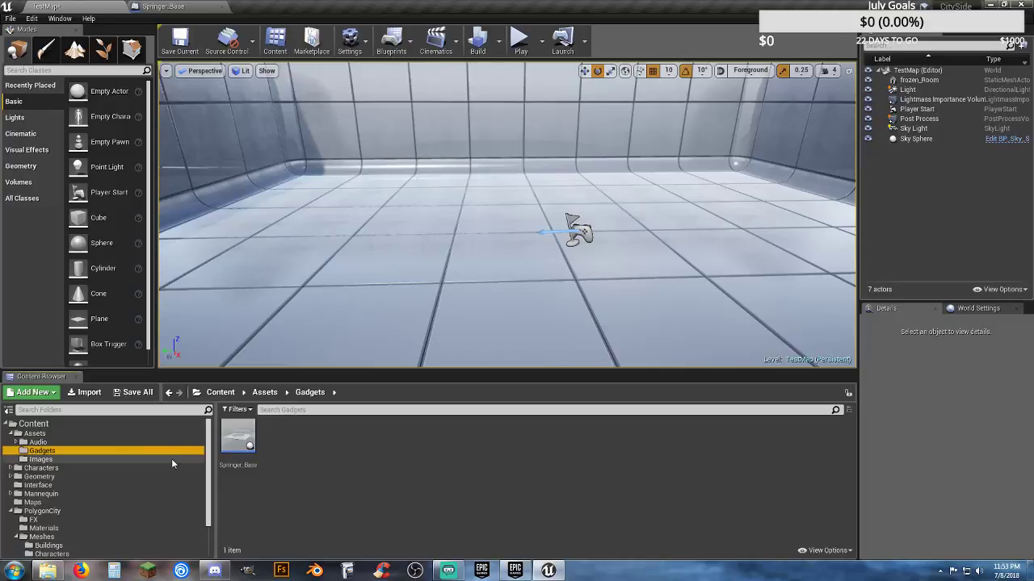
pyautogui.moveTo(227, 437); pyautogui.dragTo(485, 238)
# - Set the placed Springer_Base's Y location to 0 and move it along Y to about 250, away from the Player Start
pyautogui.click(963, 400)
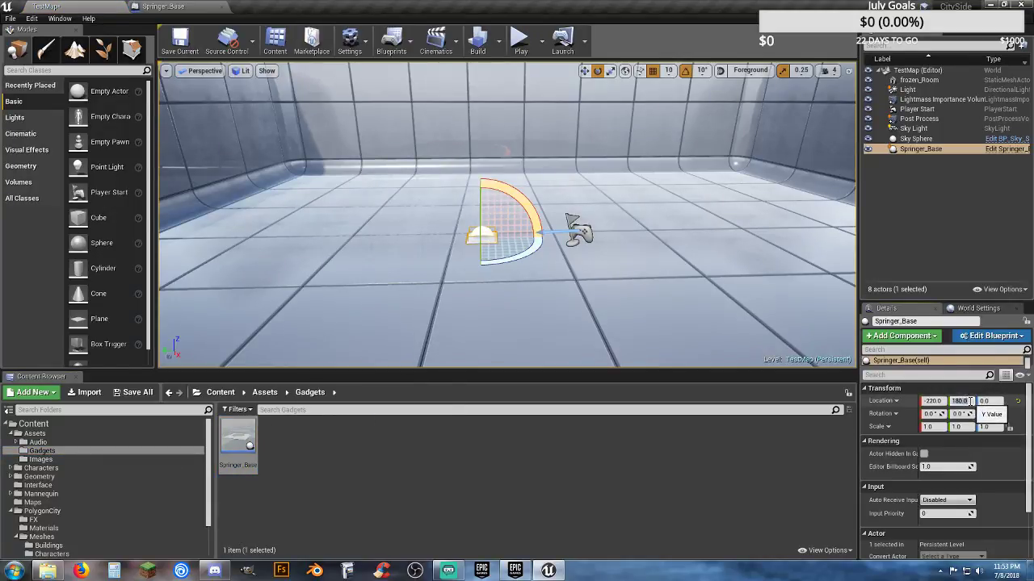
pyautogui.write('0')
pyautogui.press('Tab')
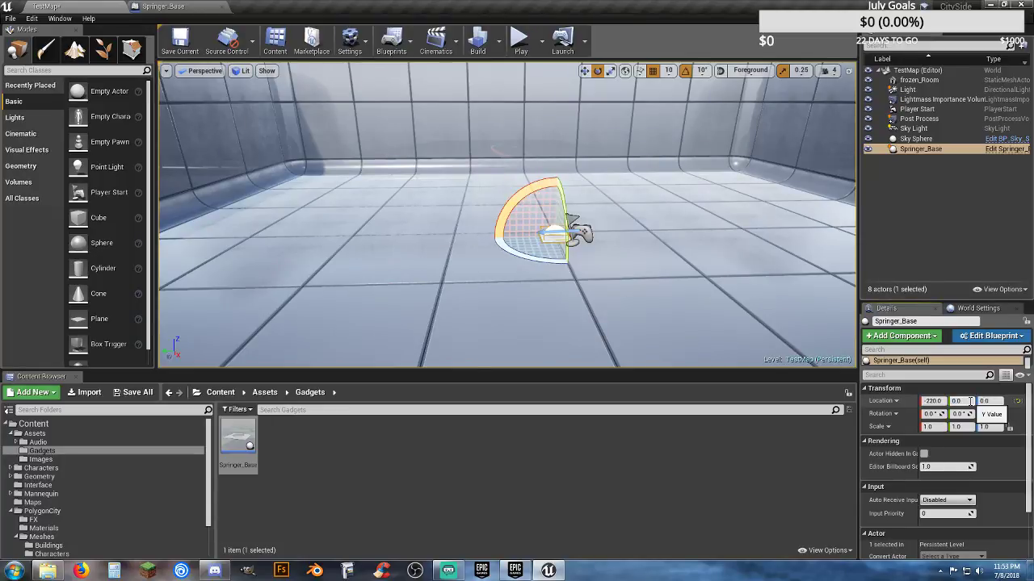
pyautogui.click(584, 71)
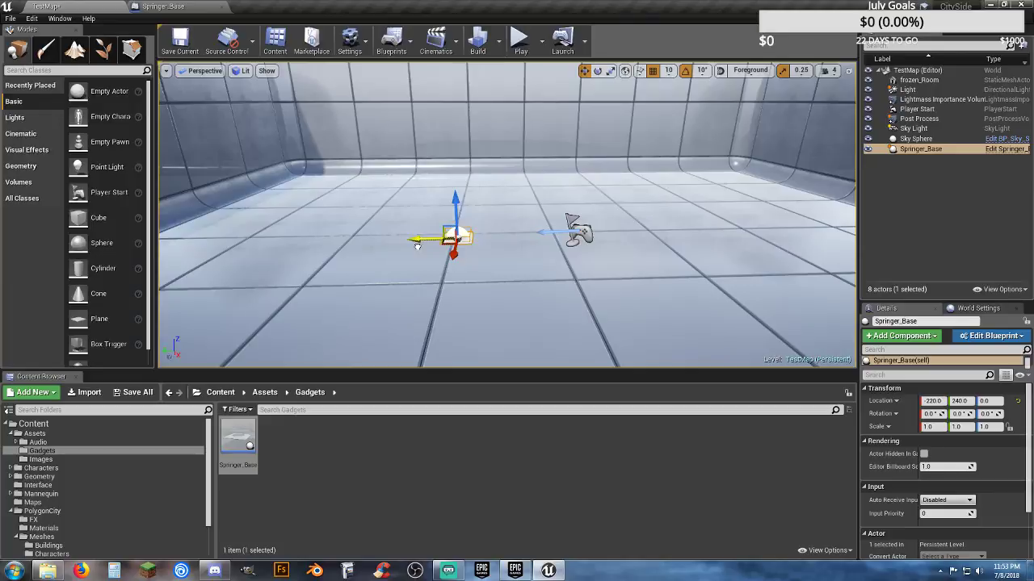
# - Play the level in the editor, run the character both ways to check the springer's position, and stop playing
pyautogui.click(520, 38)
pyautogui.press('a')
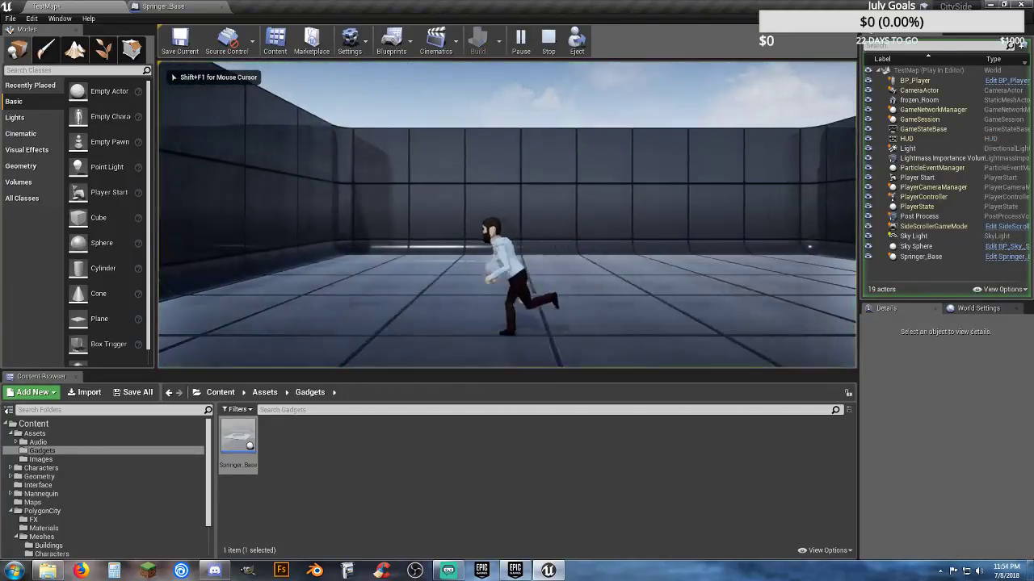
pyautogui.press('d')
pyautogui.press('Escape')
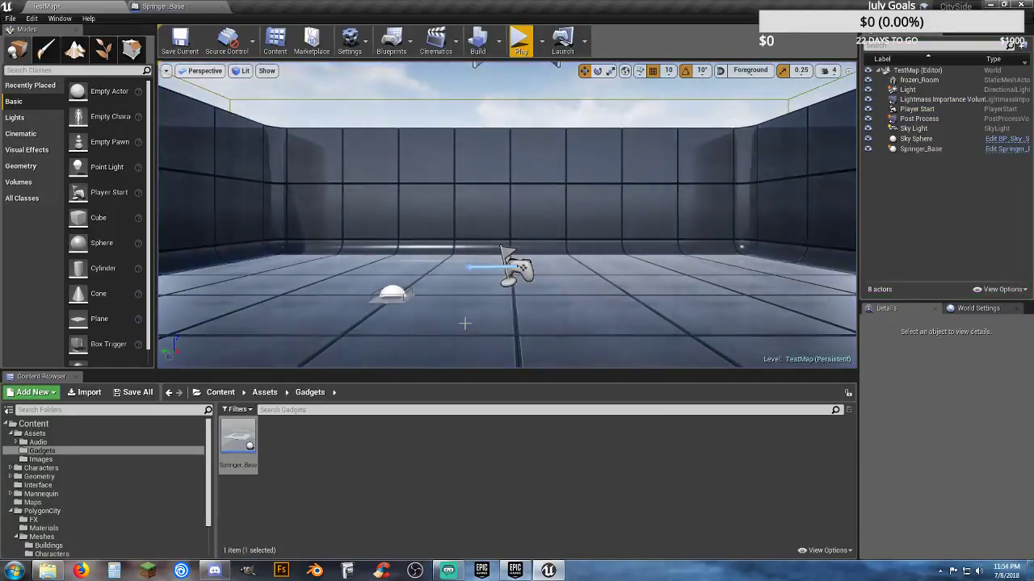
# - Check the Player Start's location and set the placed Springer_Base's X location to 0 to match it
pyautogui.click(521, 265)
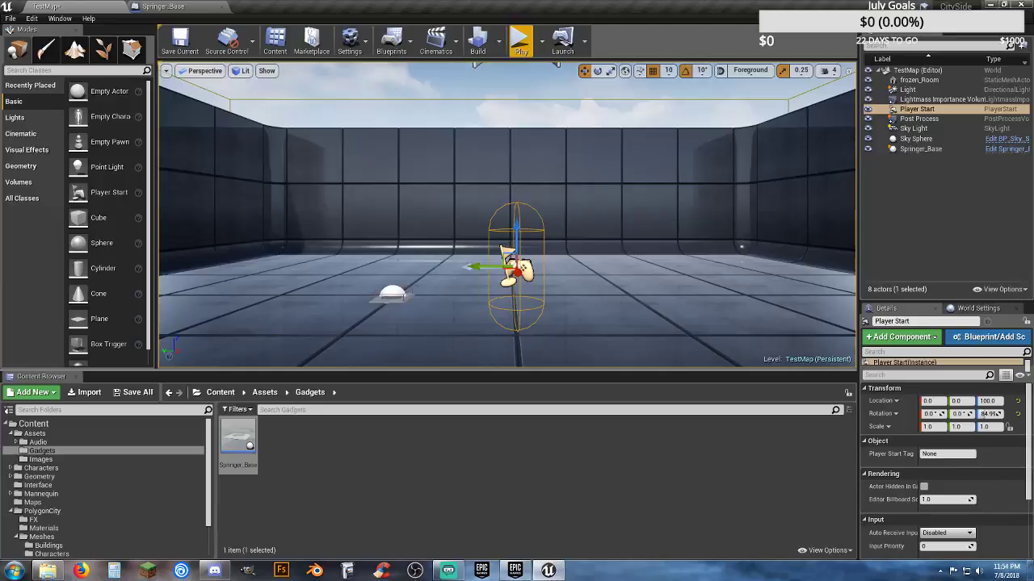
pyautogui.click(392, 293)
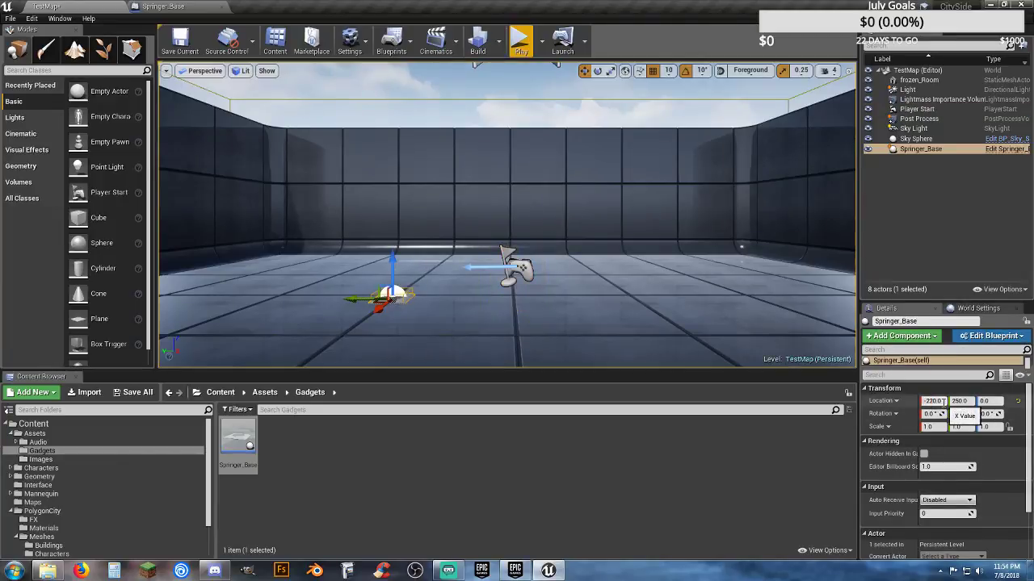
pyautogui.write('0')
pyautogui.press('Tab')
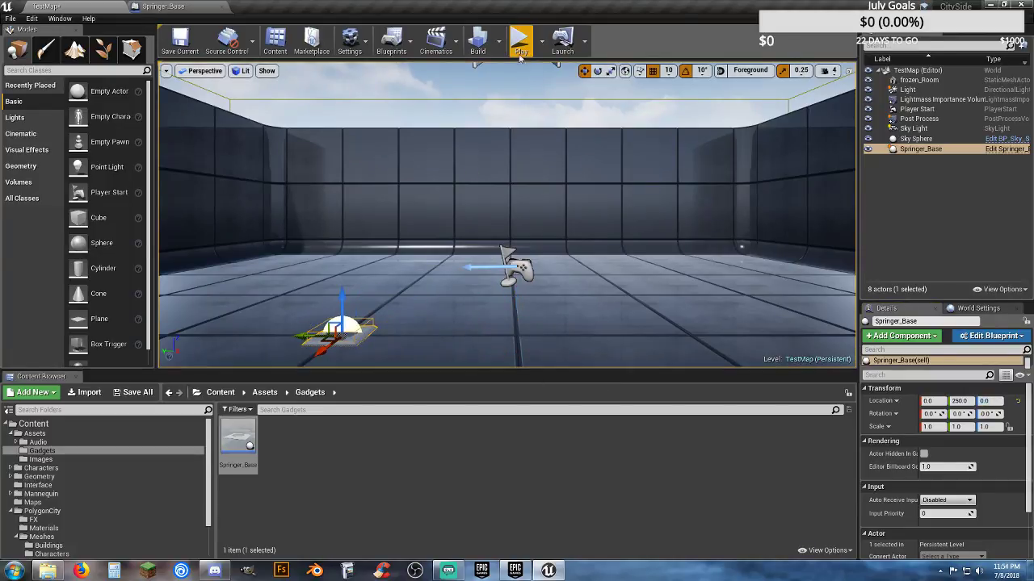
# - Play the level in the editor, run and jump the character back and forth across the springer to check its launch, and stop playing
pyautogui.hotkey('alt', 'p')
pyautogui.press('space')
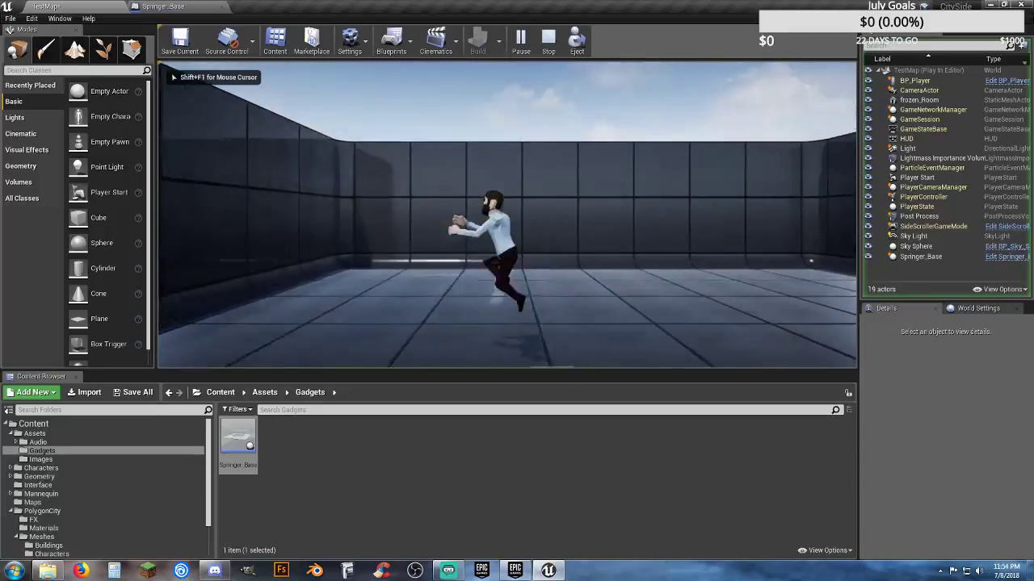
pyautogui.press('d')
pyautogui.press('space')
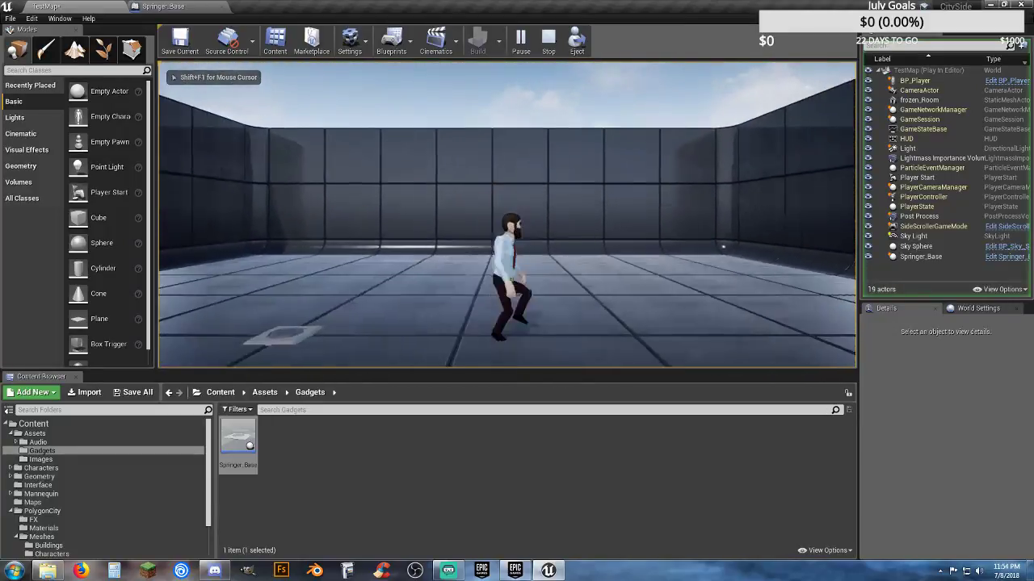
pyautogui.press('a')
pyautogui.press('space')
pyautogui.press('d')
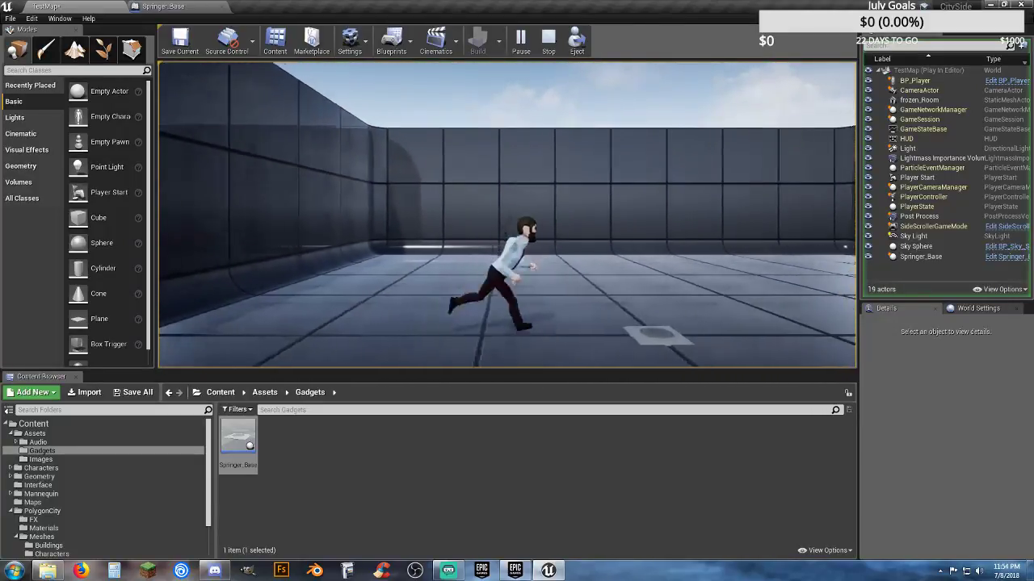
pyautogui.press('space')
pyautogui.press('a')
pyautogui.press('space')
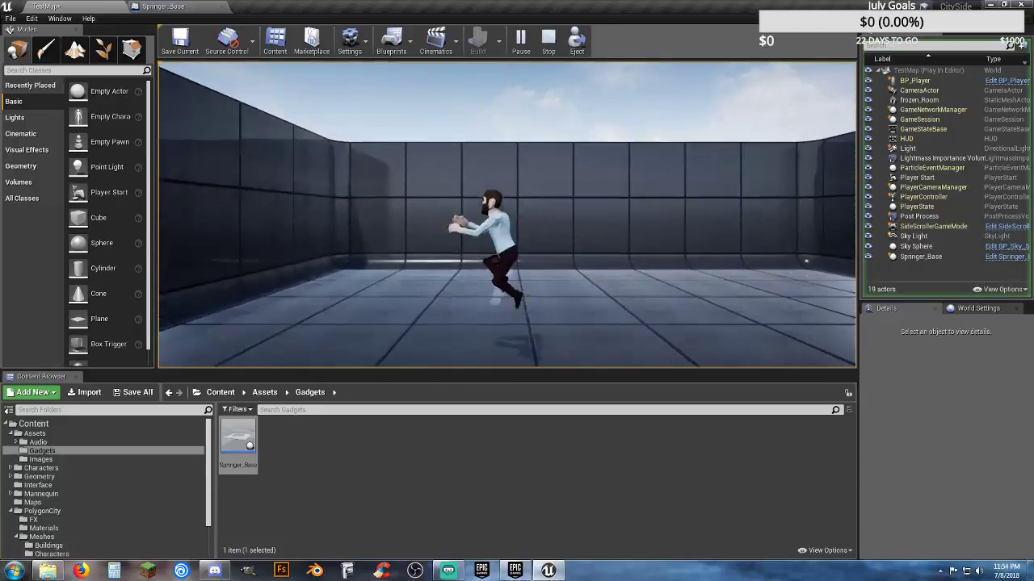
pyautogui.press('d')
pyautogui.press('space')
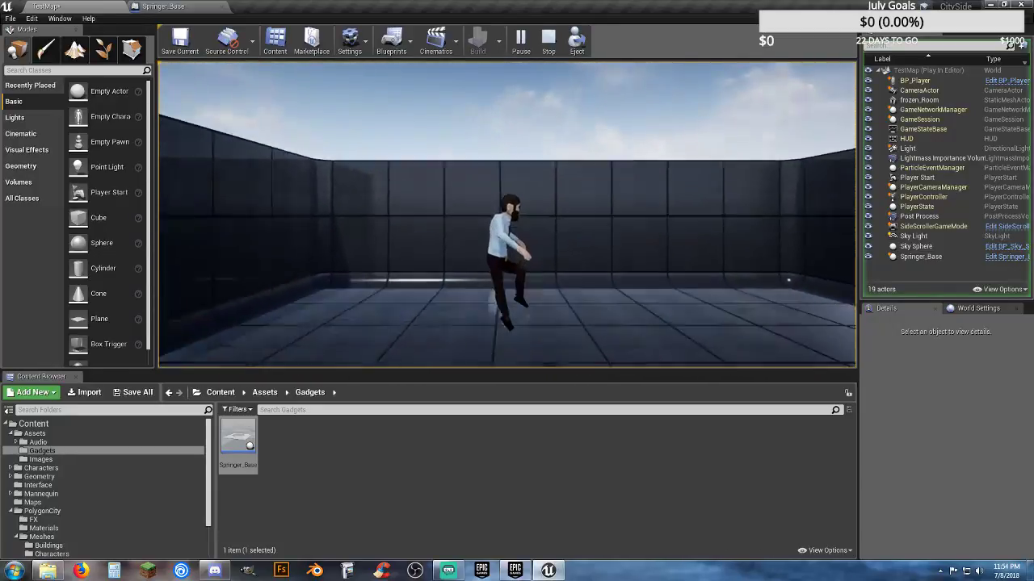
pyautogui.press('a')
pyautogui.press('space')
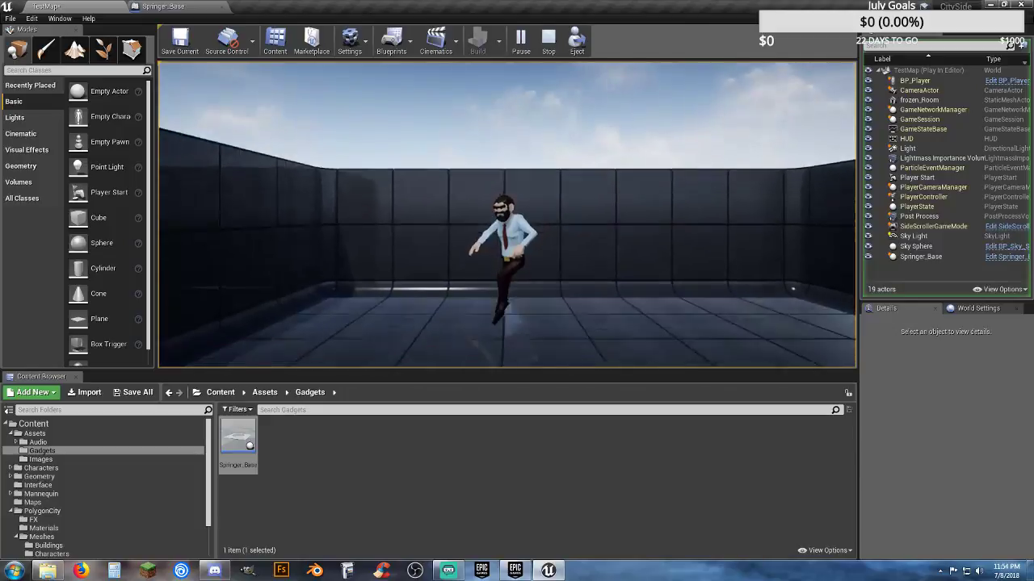
pyautogui.press('space')
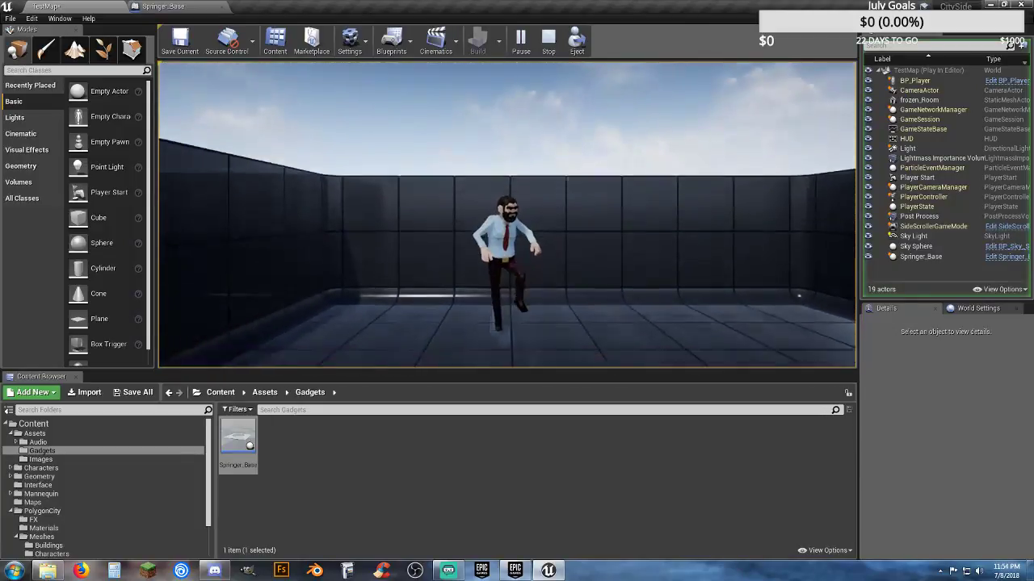
pyautogui.press('d')
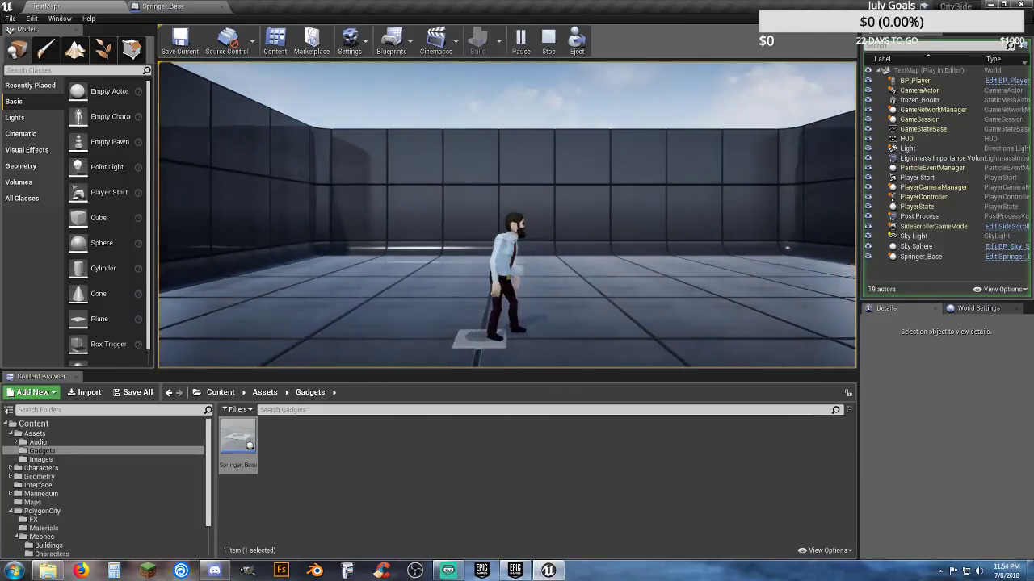
pyautogui.press('space')
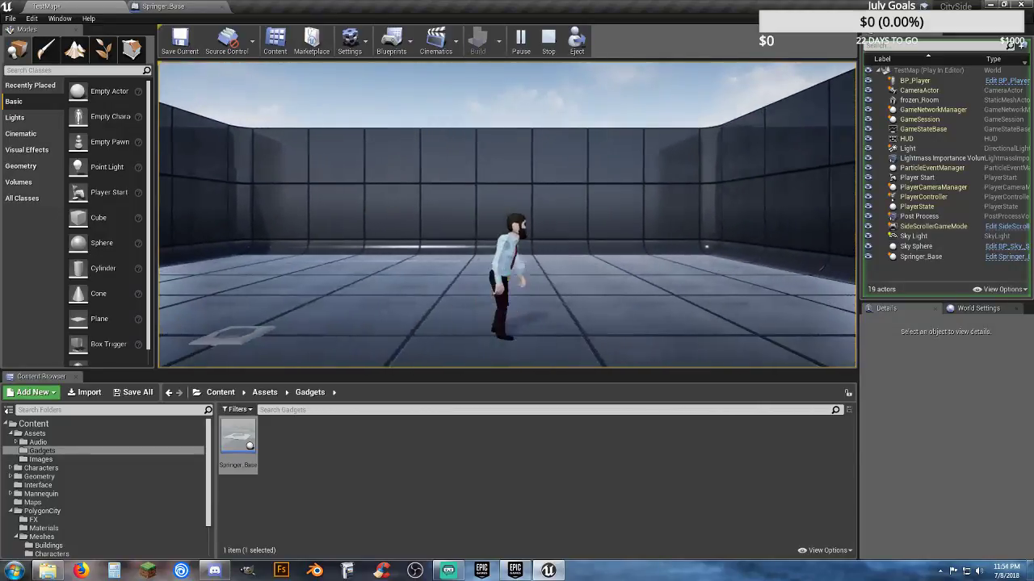
pyautogui.press('Escape')
# - Set the Launch Character node's Z launch velocity to 1000 in the Springer_Base event graph, then compile and save the Blueprint
pyautogui.click(185, 6)
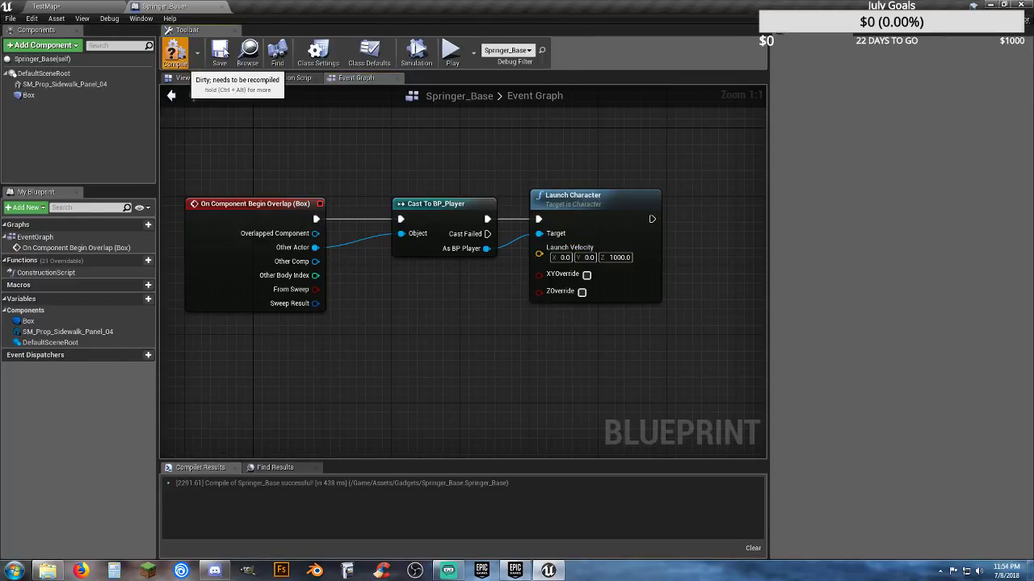
pyautogui.click(220, 52)
# - Return to TestMap, play the level, test the springer's 1000 launch velocity by crossing it repeatedly in both directions, and stop playing
pyautogui.click(46, 6)
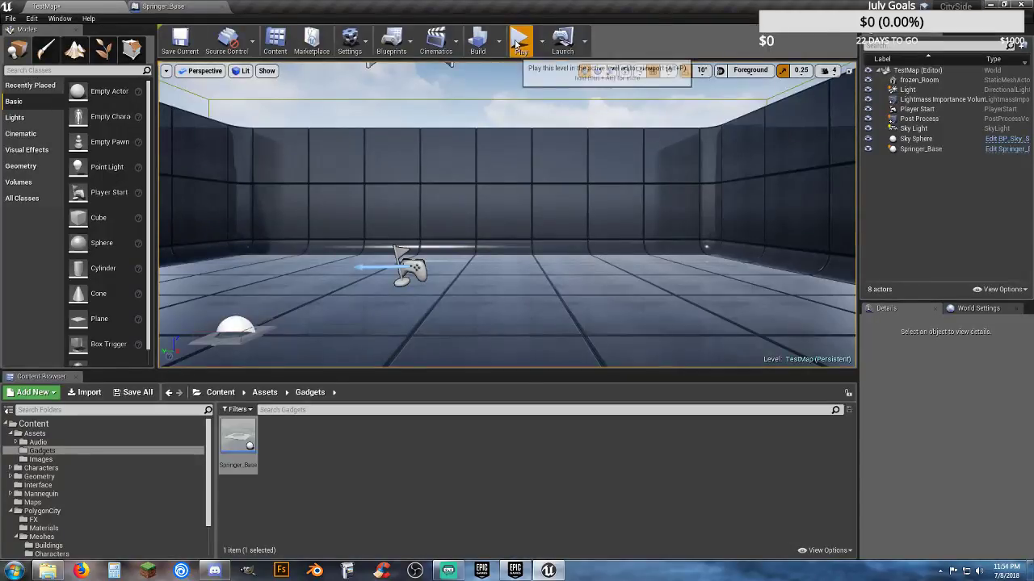
pyautogui.click(520, 40)
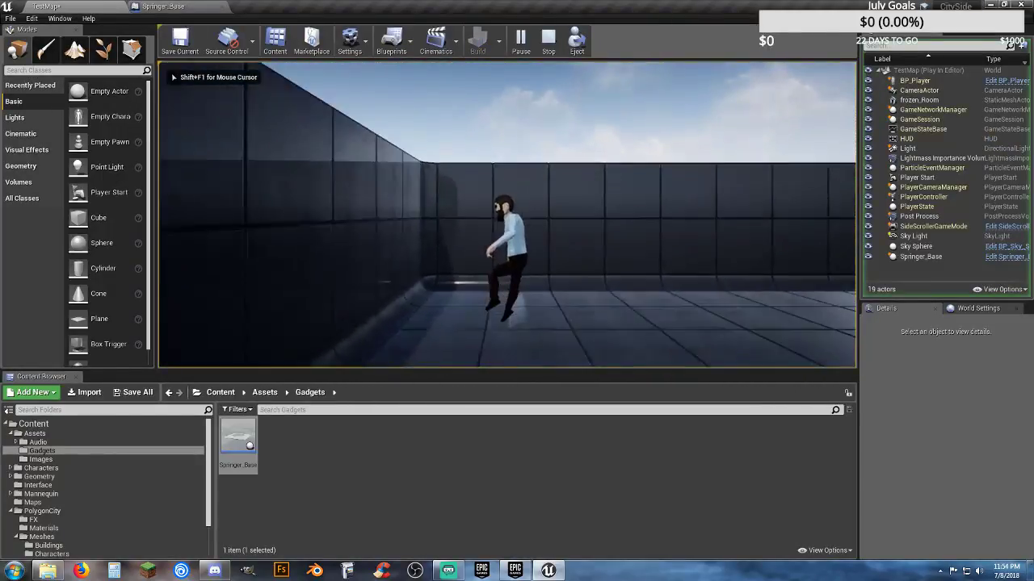
pyautogui.press('d')
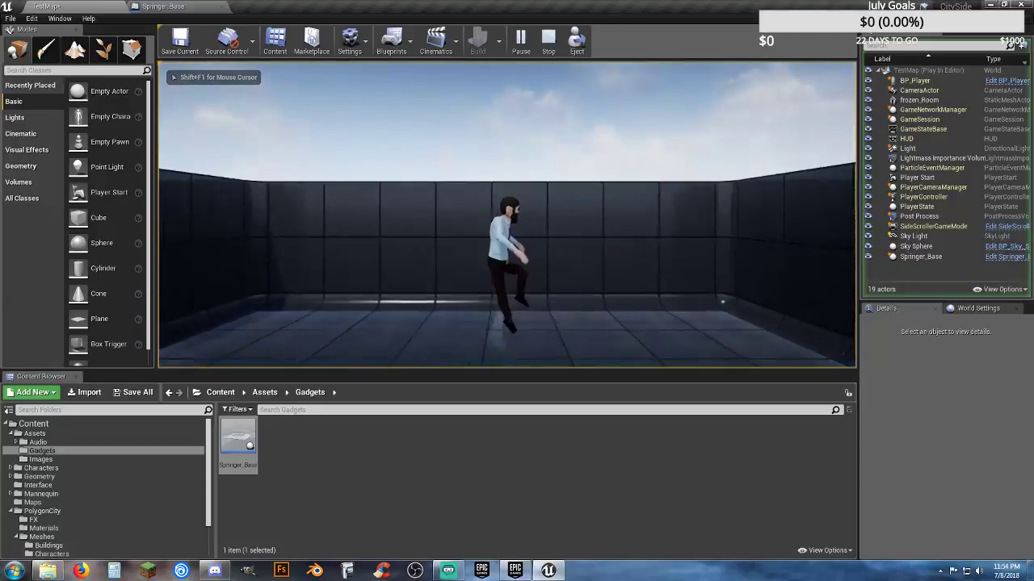
pyautogui.press('a')
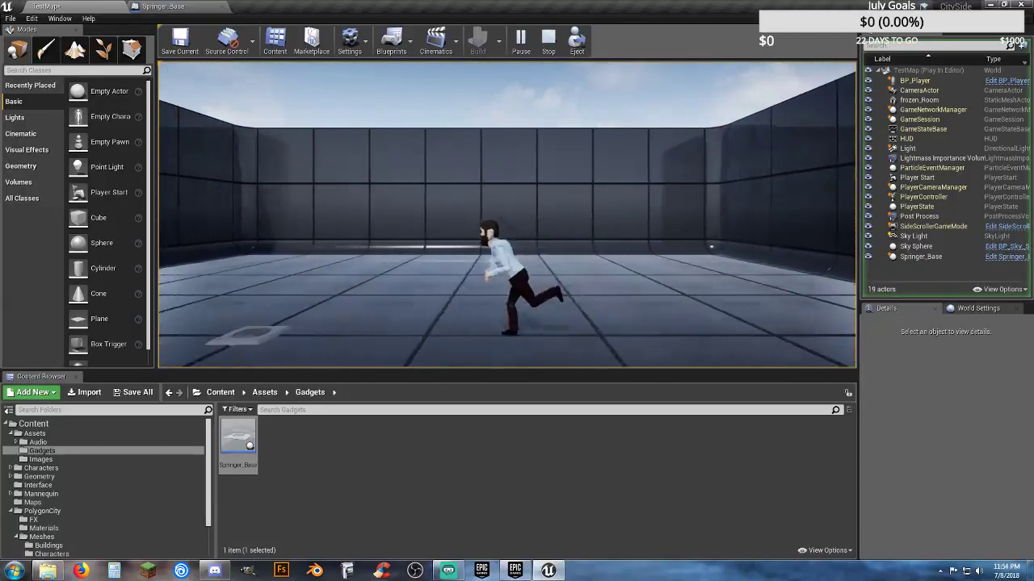
pyautogui.press('d')
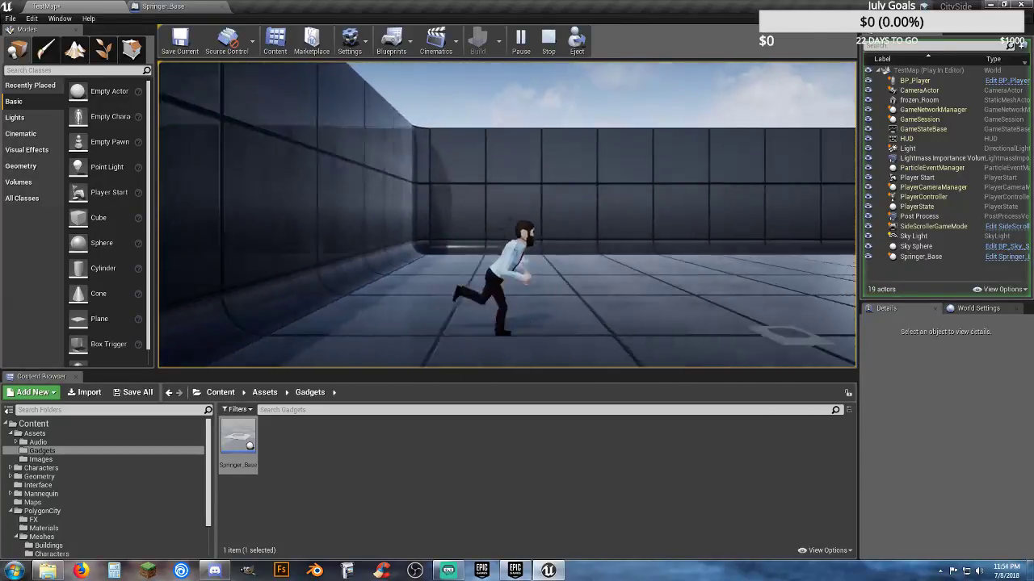
pyautogui.press('a')
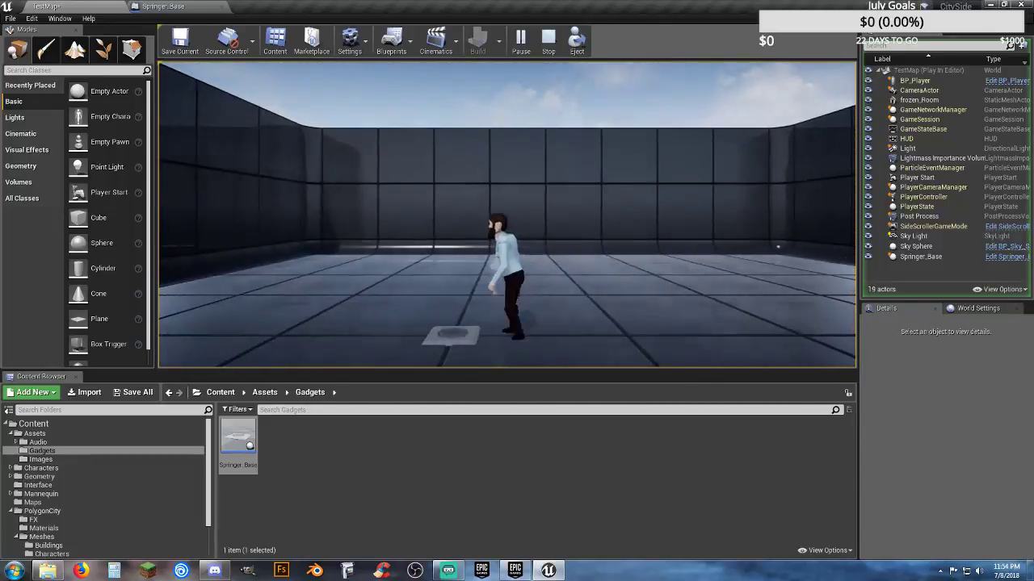
pyautogui.press('a')
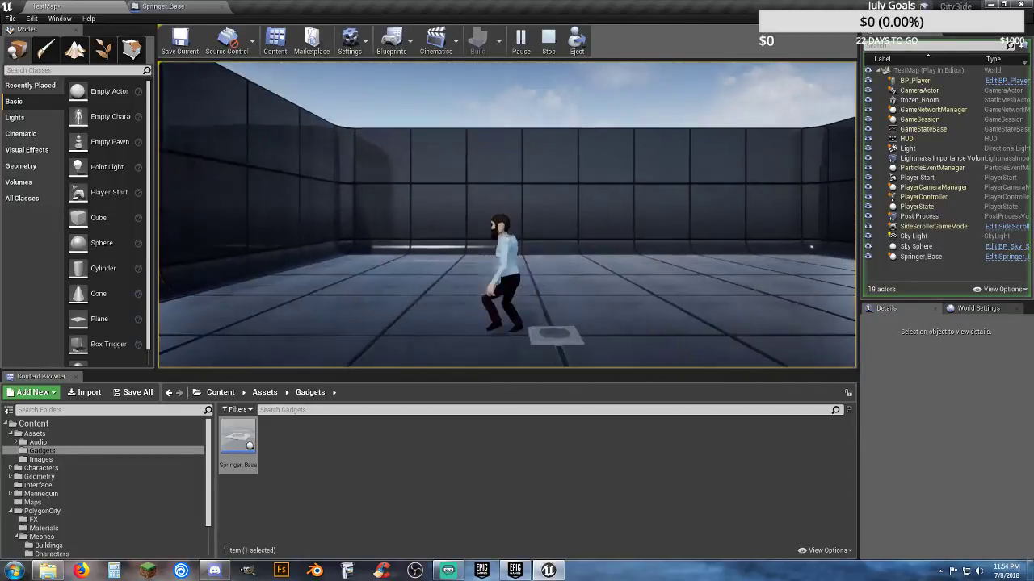
pyautogui.press('d')
pyautogui.press('a')
pyautogui.press('d')
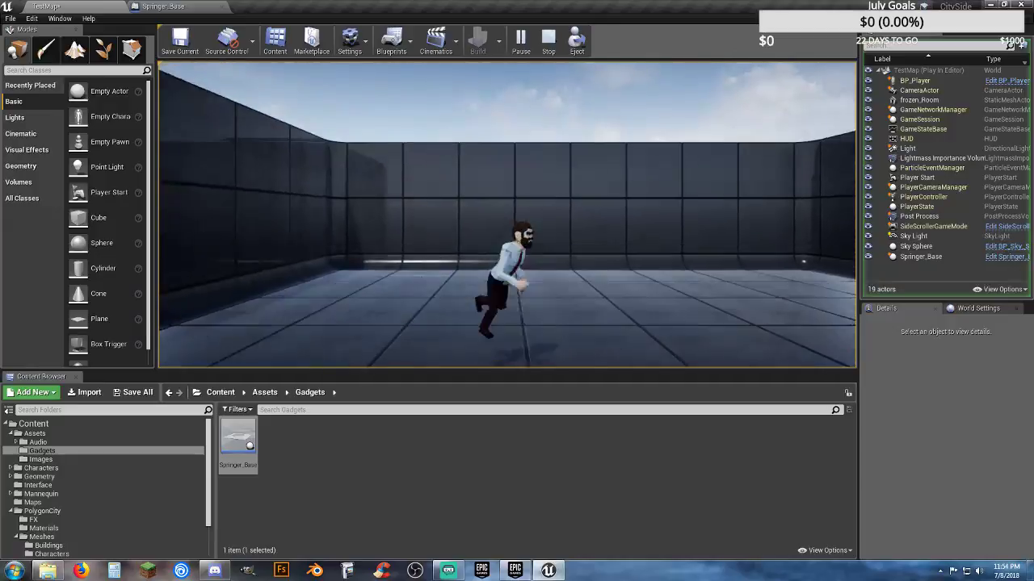
pyautogui.press('a')
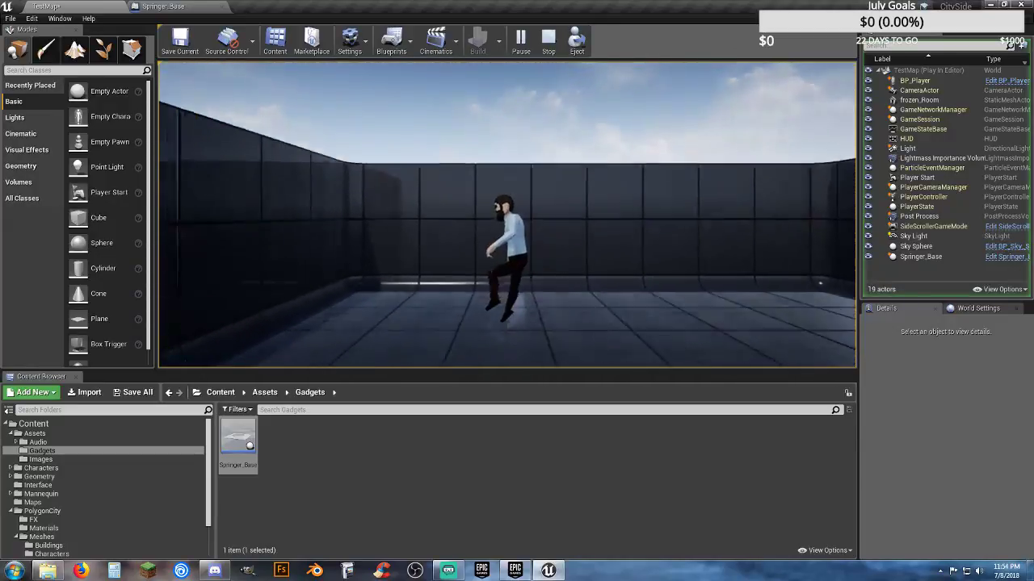
pyautogui.press('d')
pyautogui.press('space')
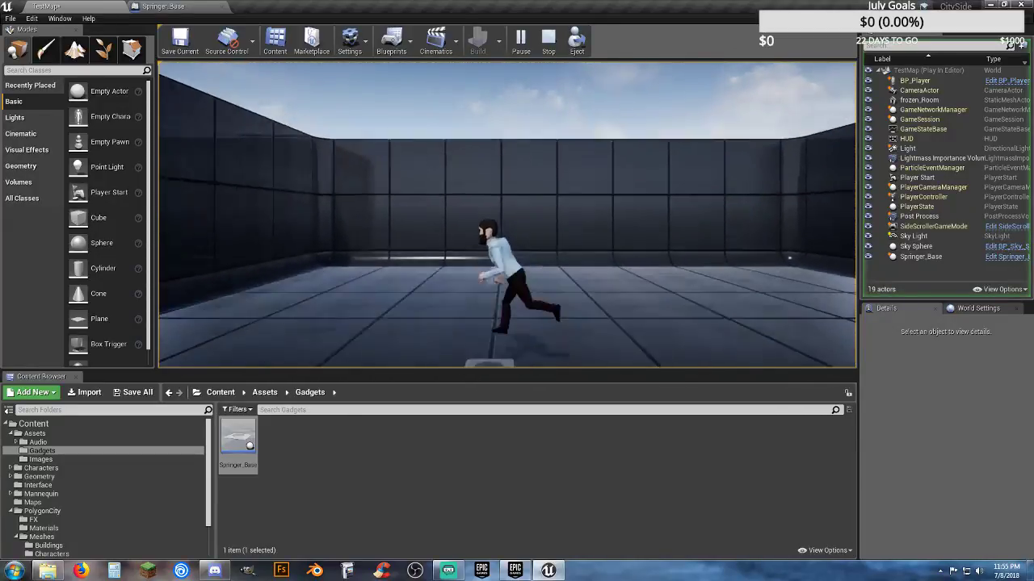
pyautogui.press('a')
pyautogui.press('d')
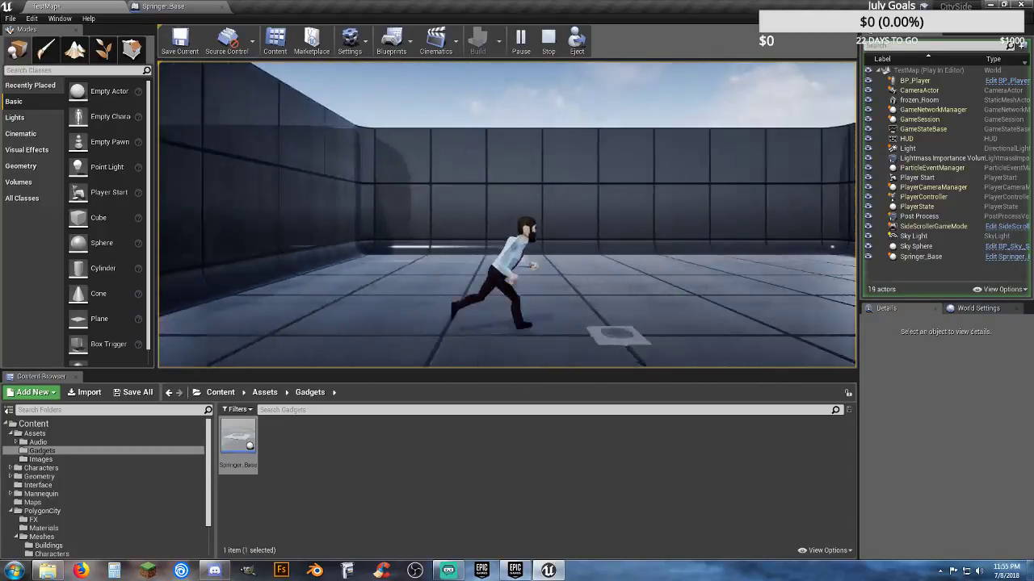
pyautogui.press('space')
pyautogui.press('Escape')
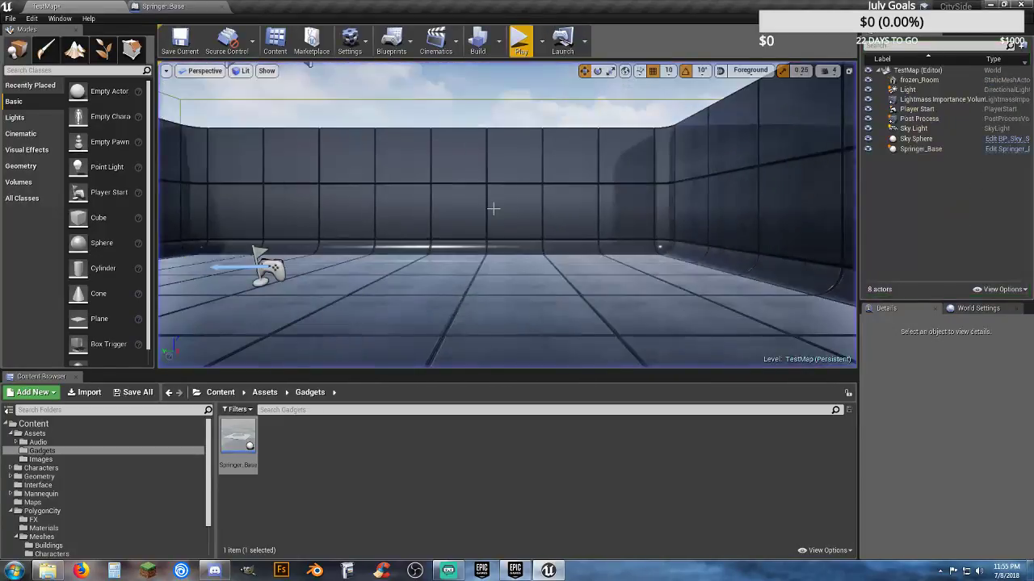
# - Set the Launch Character node's Z launch velocity to 10000 in Springer_Base, then compile and save the Blueprint
pyautogui.click(180, 8)
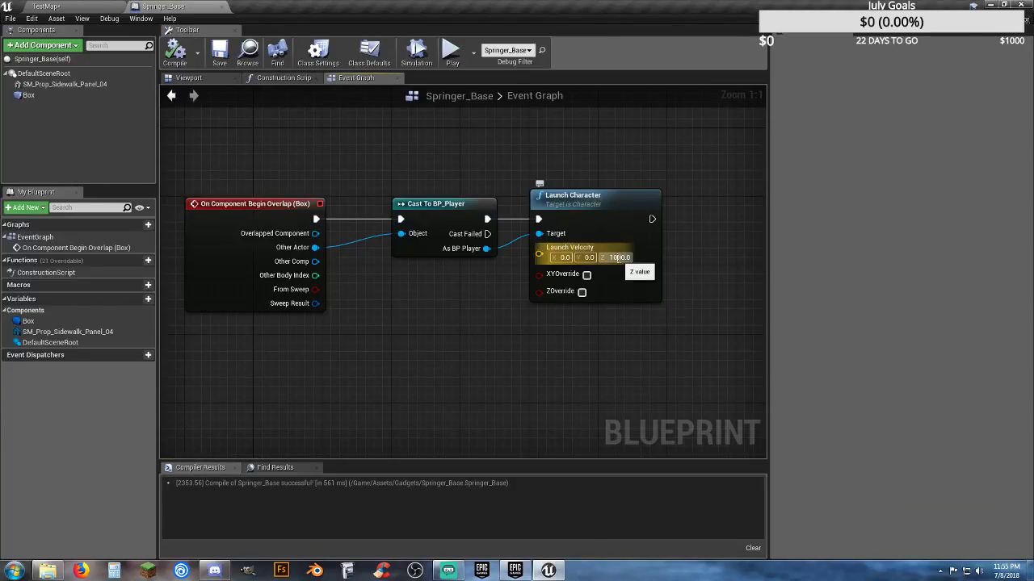
pyautogui.press('Return')
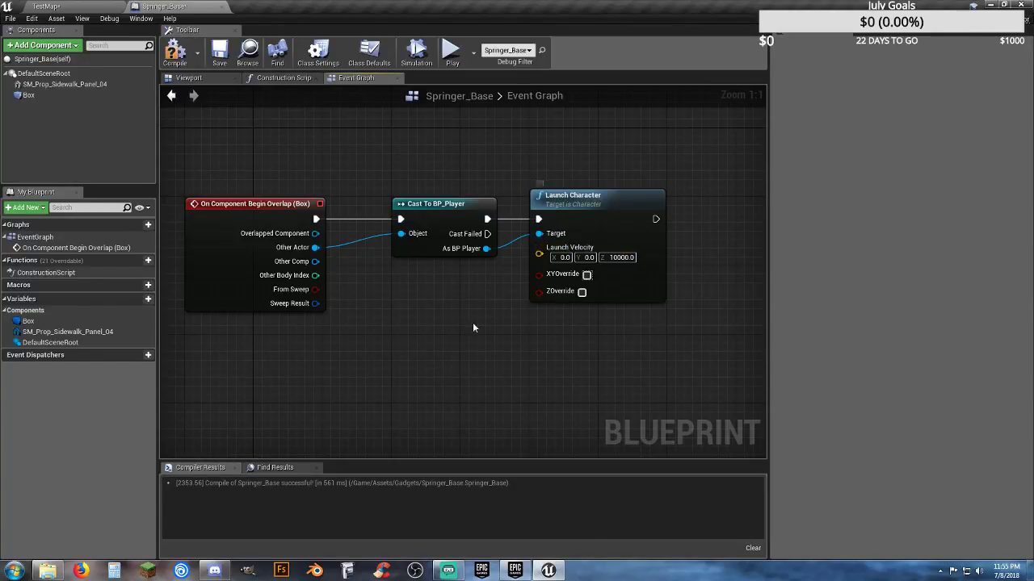
pyautogui.click(173, 50)
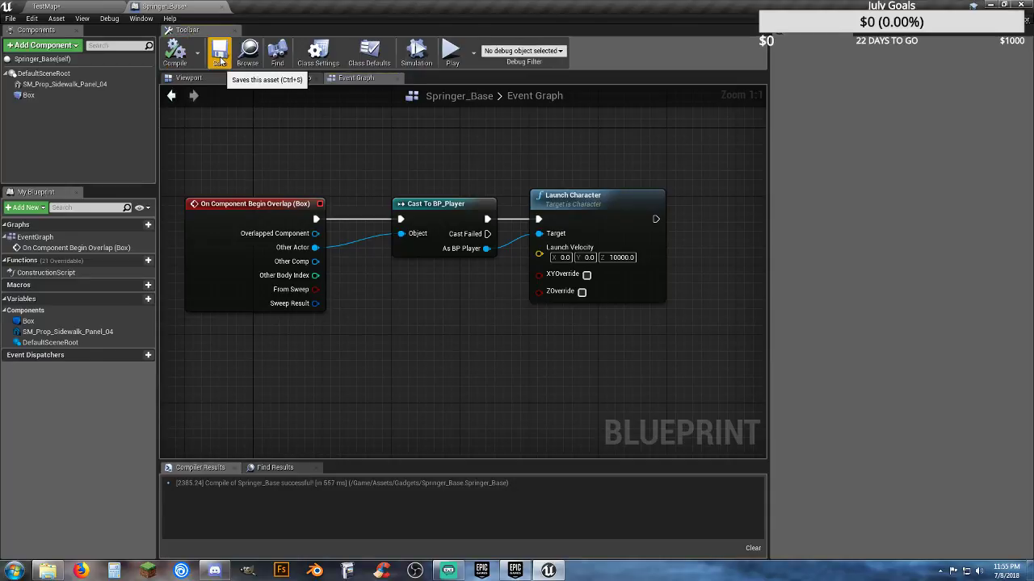
# - Play TestMap, run the character onto the springer to test the 10000 launch velocity, steer it in mid-air, and stop playing
pyautogui.click(46, 6)
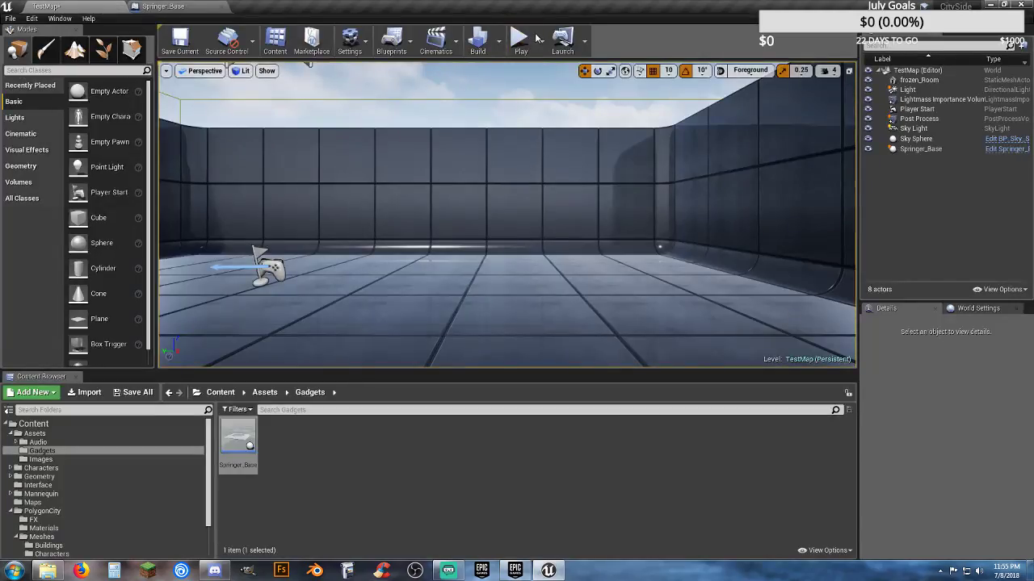
pyautogui.click(520, 40)
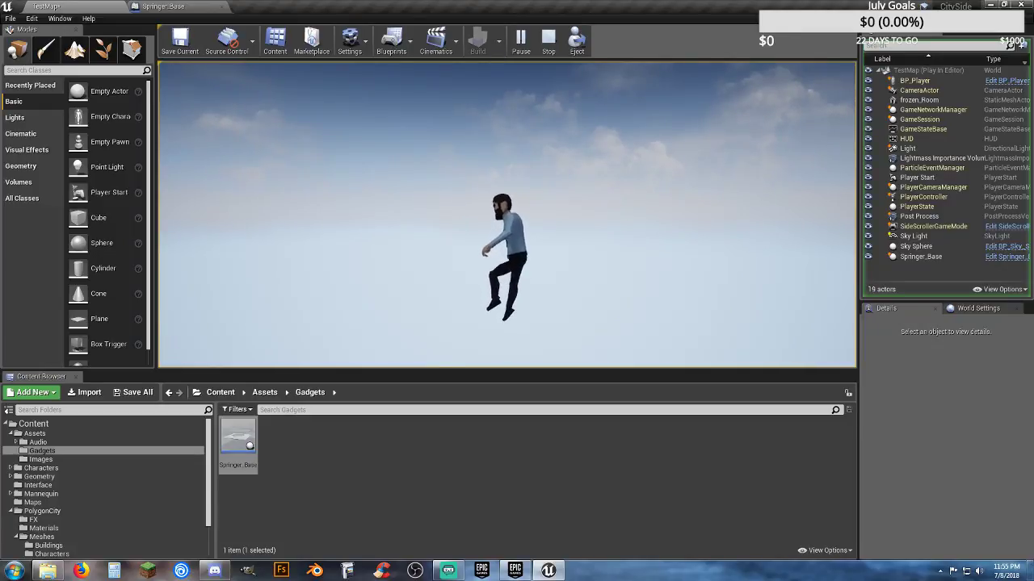
pyautogui.press('d')
pyautogui.press('a')
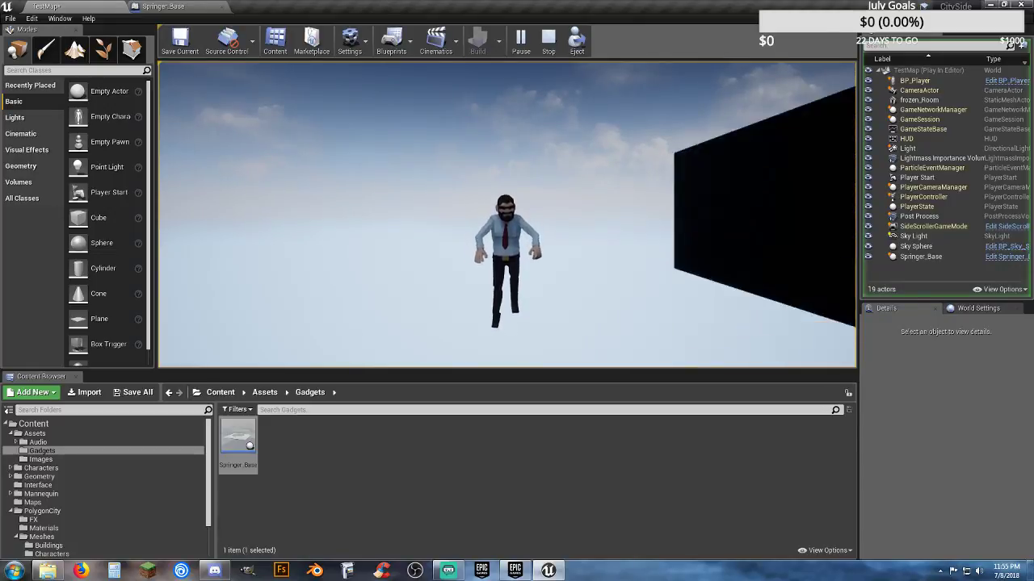
pyautogui.press('d')
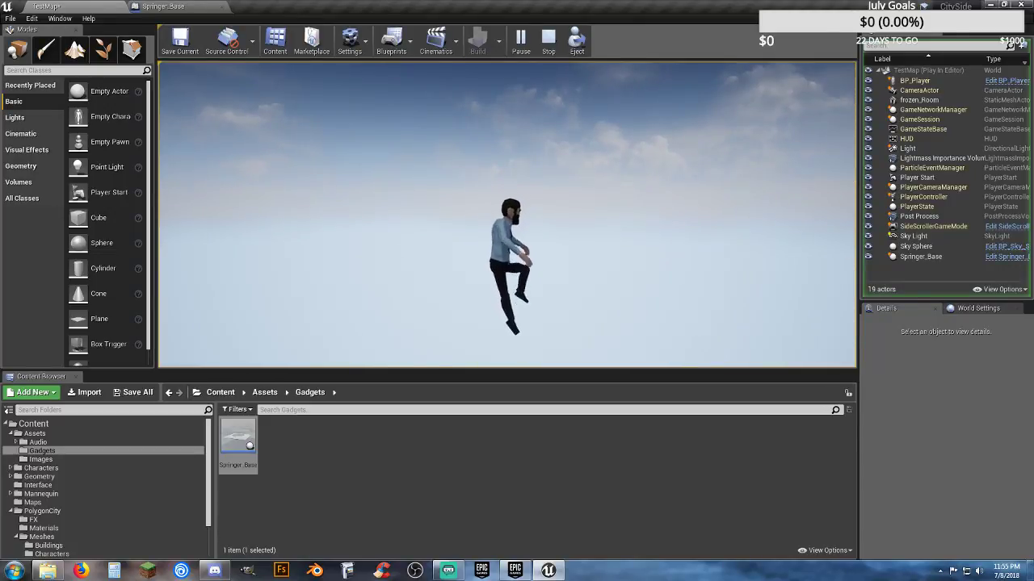
pyautogui.press('Escape')
# - Set the Launch Character node's Z launch velocity to 1500 in Springer_Base, then compile and save the Blueprint
pyautogui.click(226, 7)
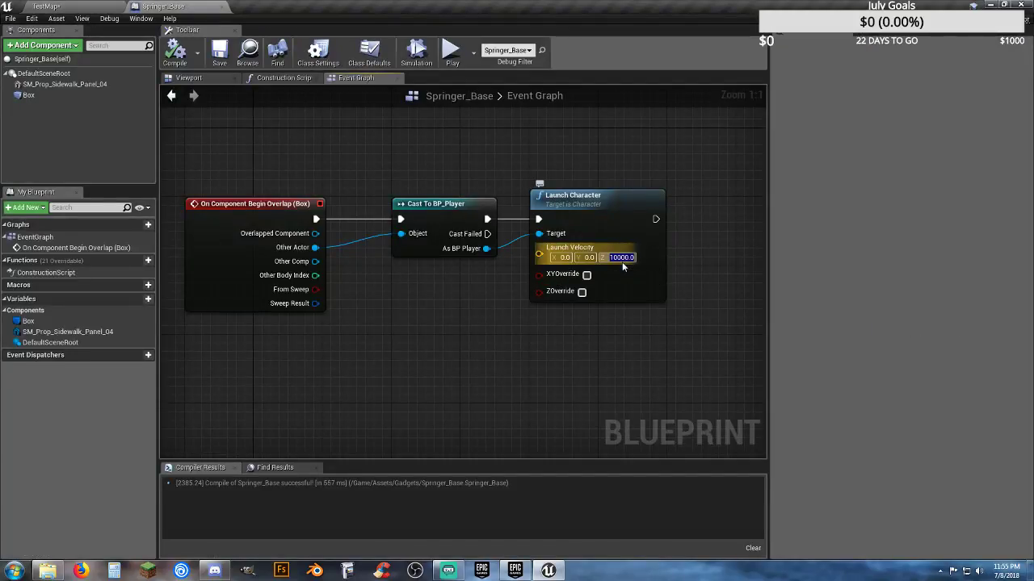
pyautogui.write('1500')
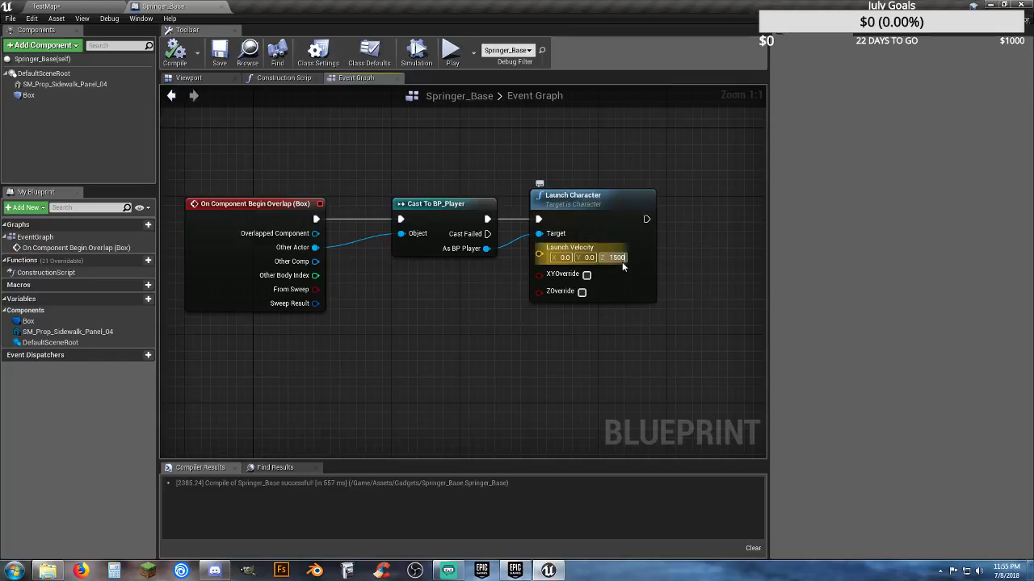
pyautogui.click(530, 311)
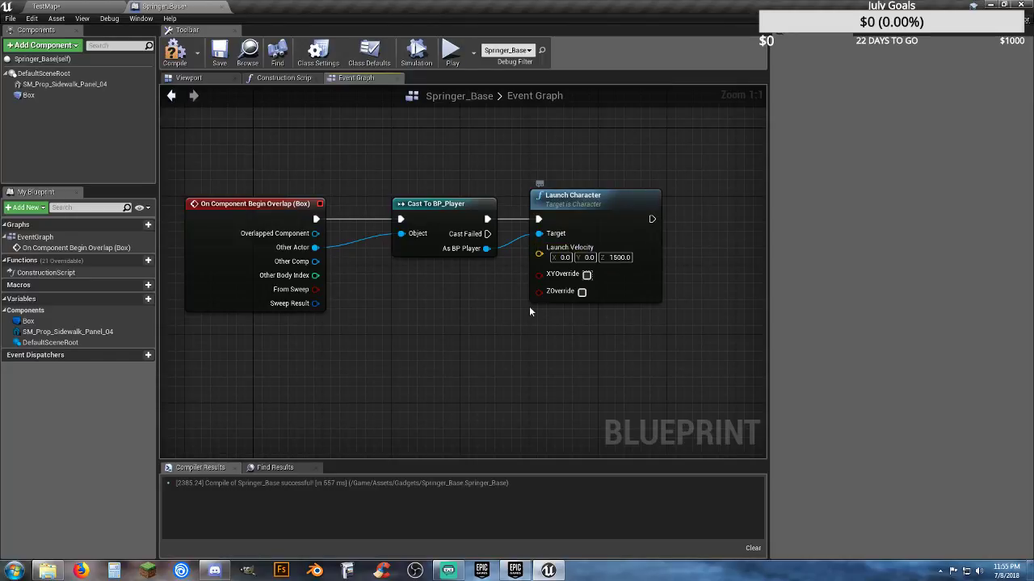
pyautogui.click(175, 53)
# - Play TestMap, test the springer's 1500 launch velocity by running and jumping across it in both directions, and stop playing
pyautogui.click(108, 8)
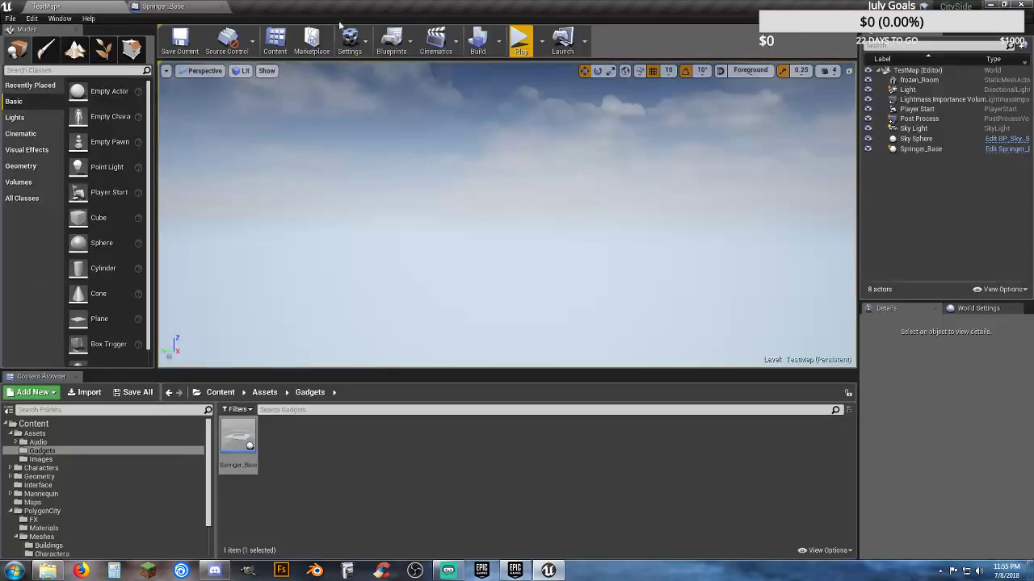
pyautogui.click(519, 40)
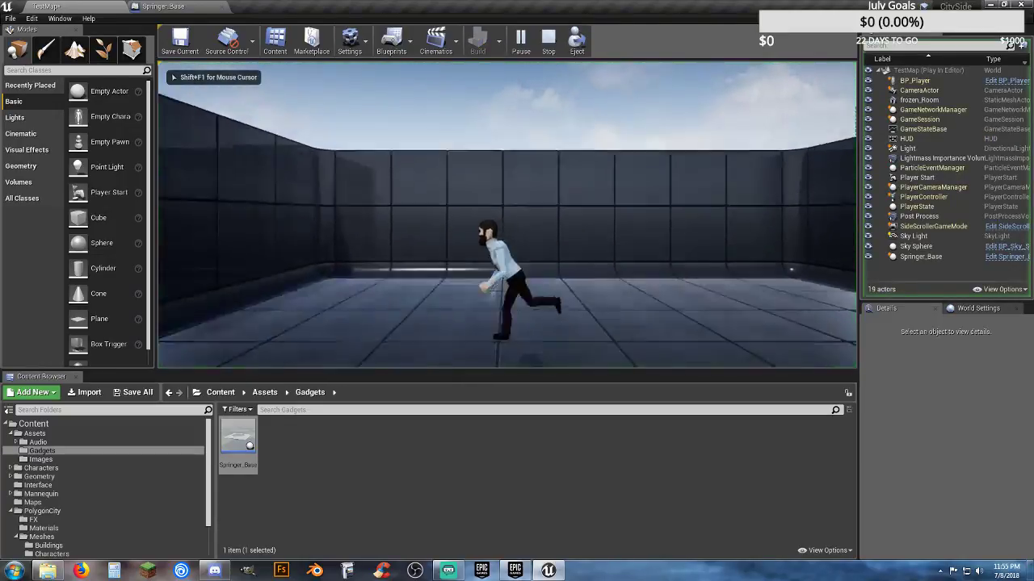
pyautogui.press('d')
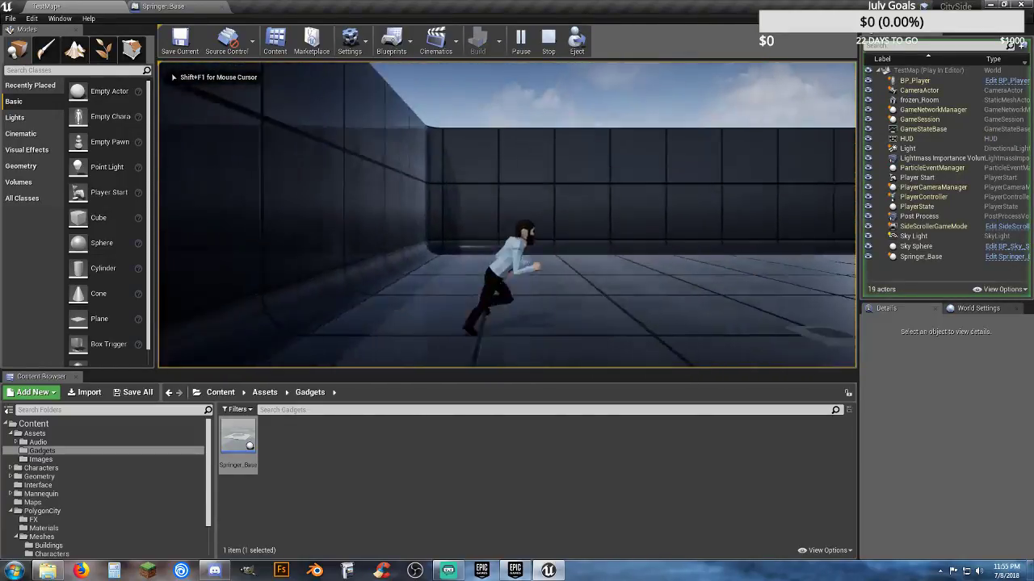
pyautogui.press('space')
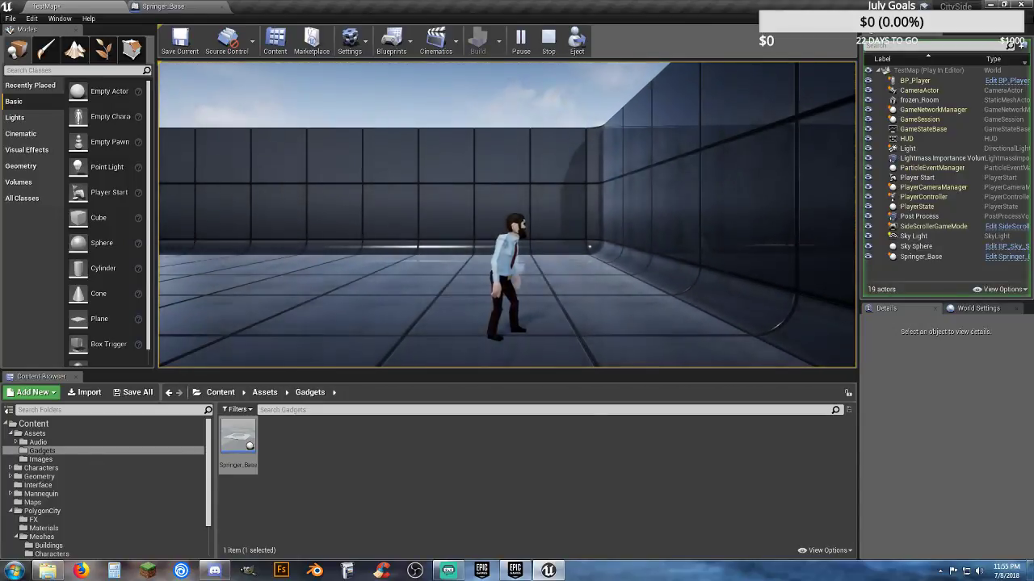
pyautogui.press('a')
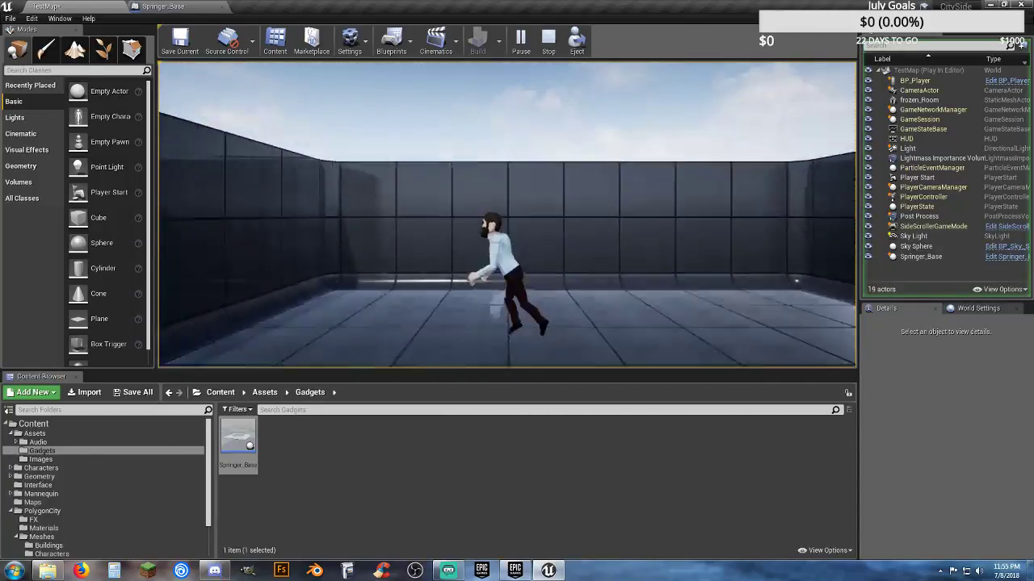
pyautogui.press('space')
pyautogui.press('d')
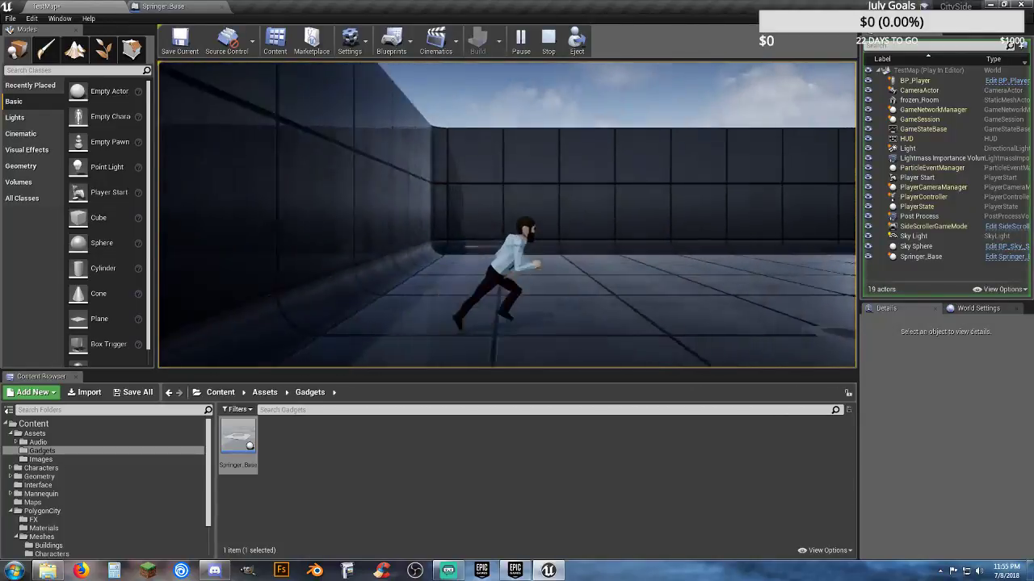
pyautogui.press('a')
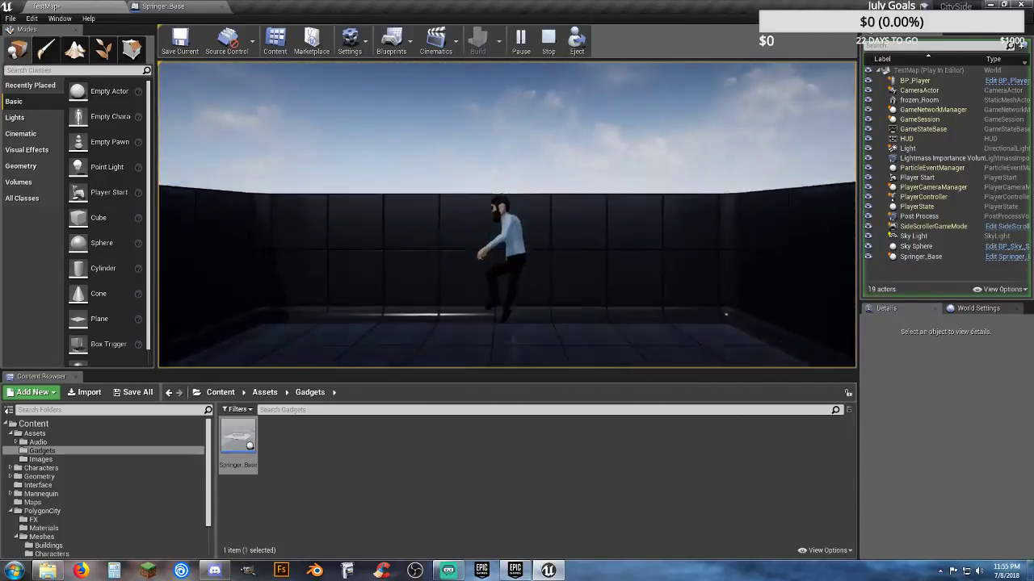
pyautogui.press('Escape')
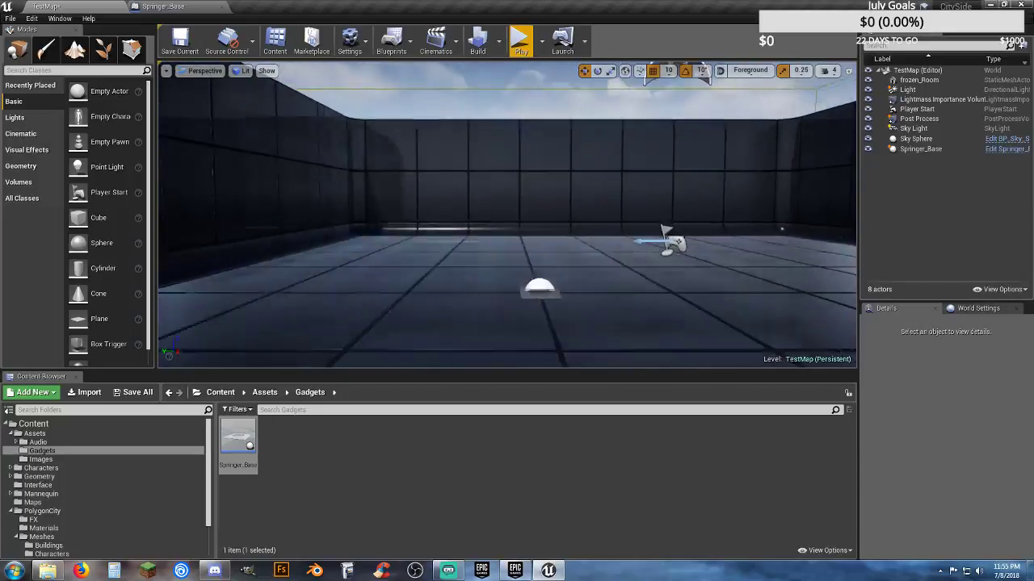
# - Place an additive Box geometry brush on the TestMap floor near the side wall
pyautogui.moveTo(500, 277); pyautogui.dragTo(440, 257, button='right')
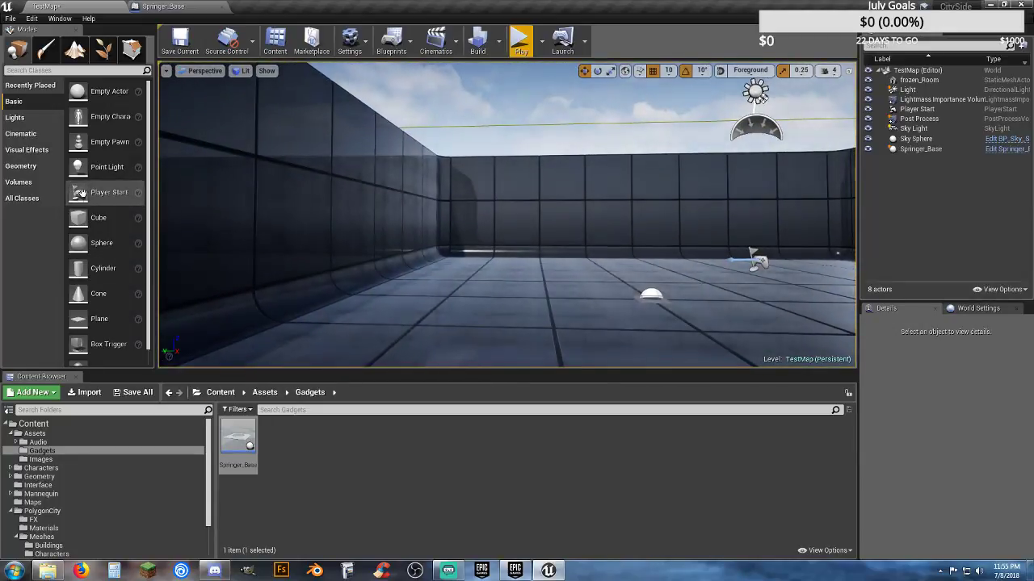
pyautogui.click(27, 172)
pyautogui.moveTo(80, 100); pyautogui.dragTo(382, 267)
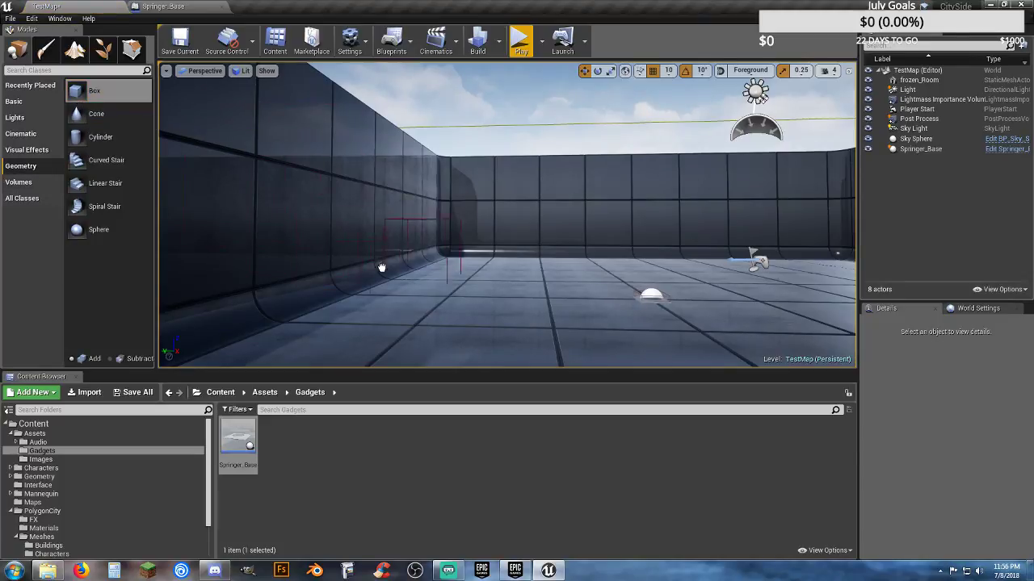
pyautogui.moveTo(462, 296); pyautogui.dragTo(462, 295)
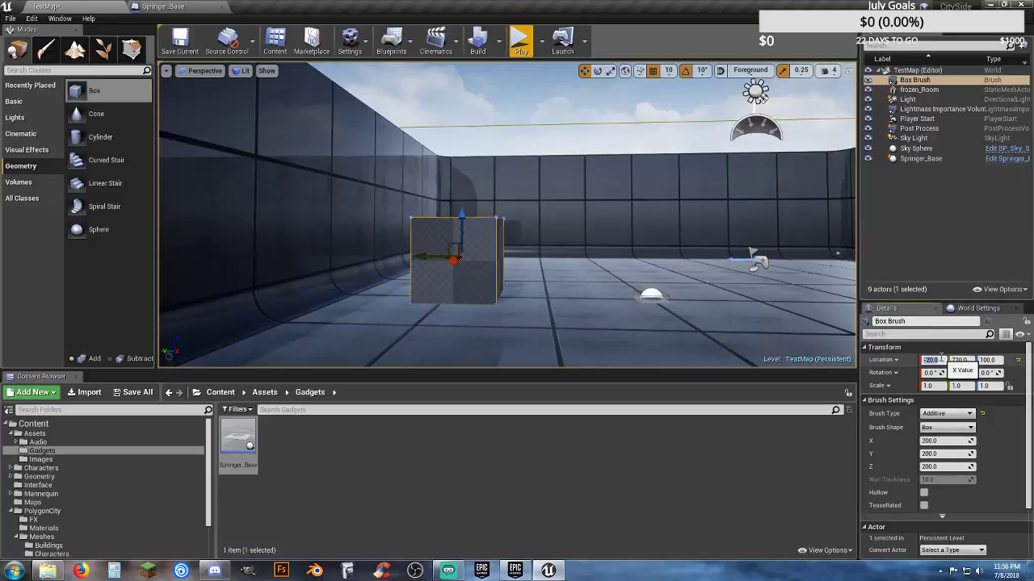
# - Set the box brush's X location to 0 and move it along Y to 960, against the side wall
pyautogui.write('0')
pyautogui.press('Tab')
pyautogui.write('0')
pyautogui.press('Tab')
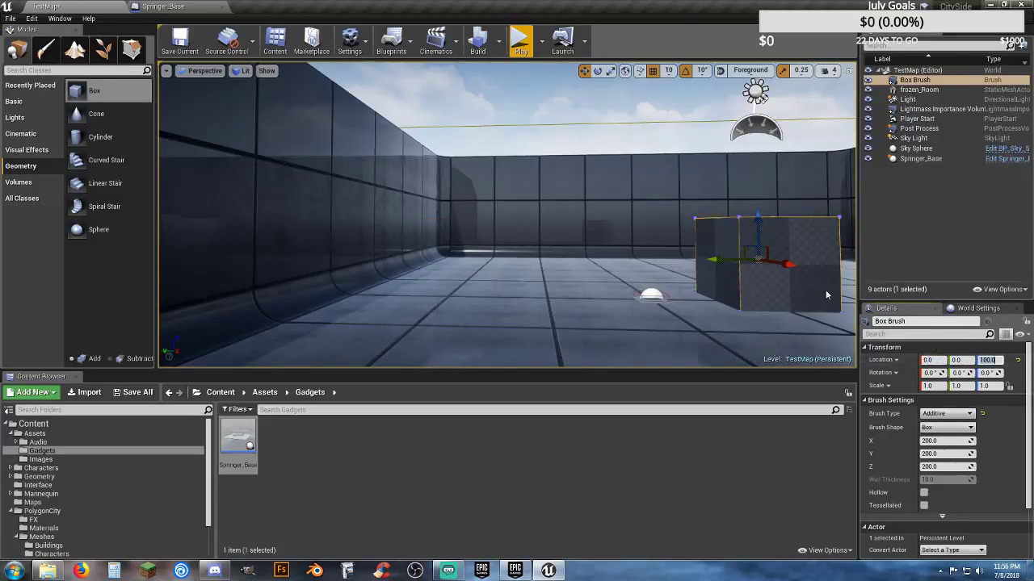
pyautogui.moveTo(714, 258); pyautogui.dragTo(365, 251)
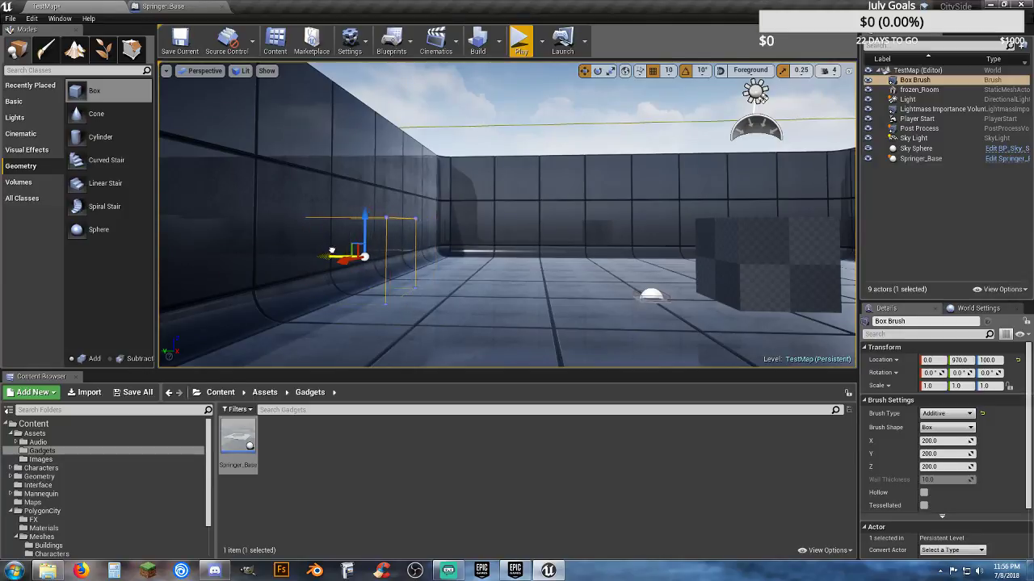
pyautogui.moveTo(334, 249); pyautogui.dragTo(334, 249)
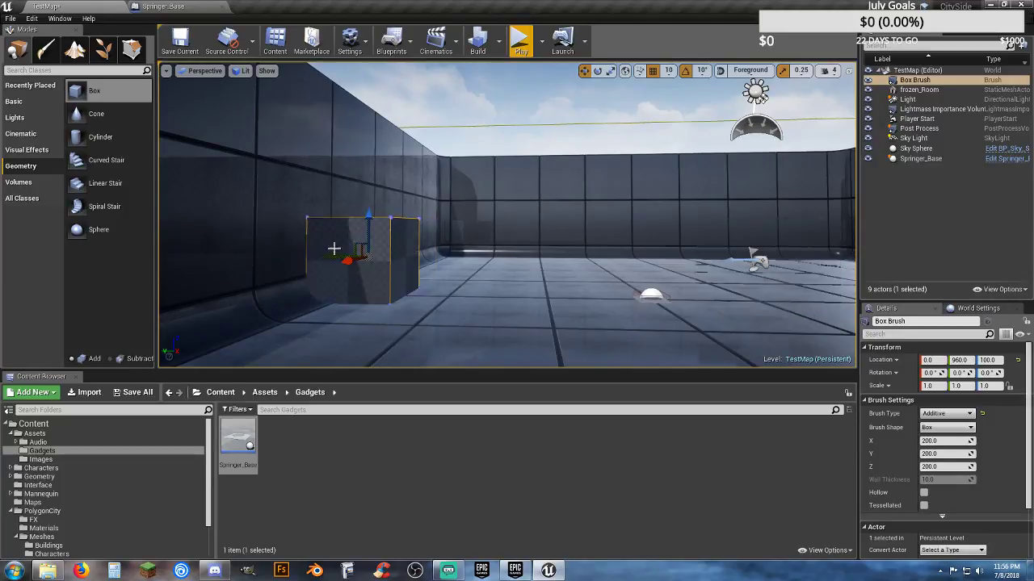
# - Flatten the box brush to a Z size of 10 and raise it to a Z location of 410 as a platform
pyautogui.click(939, 467)
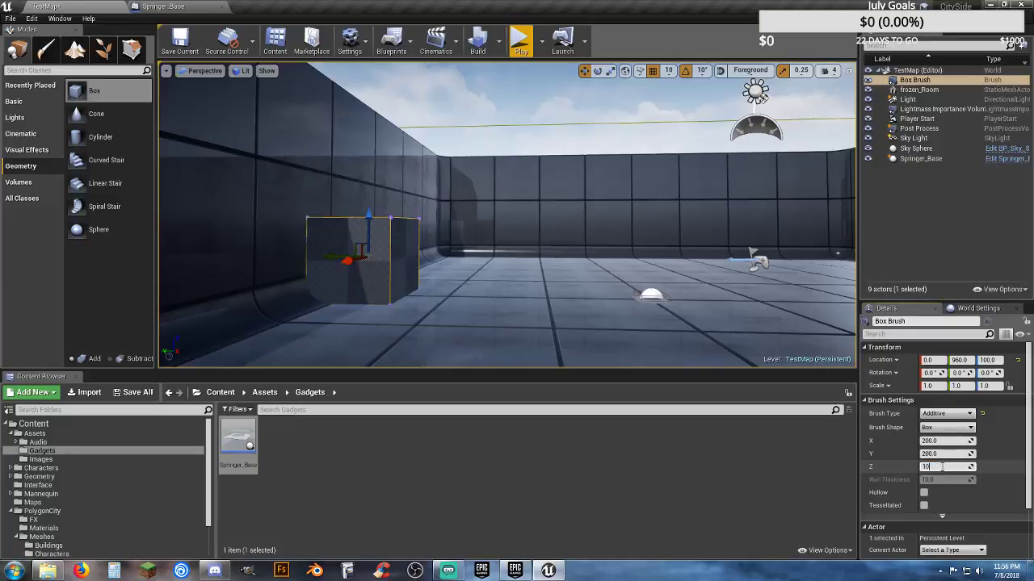
pyautogui.write('10')
pyautogui.press('Return')
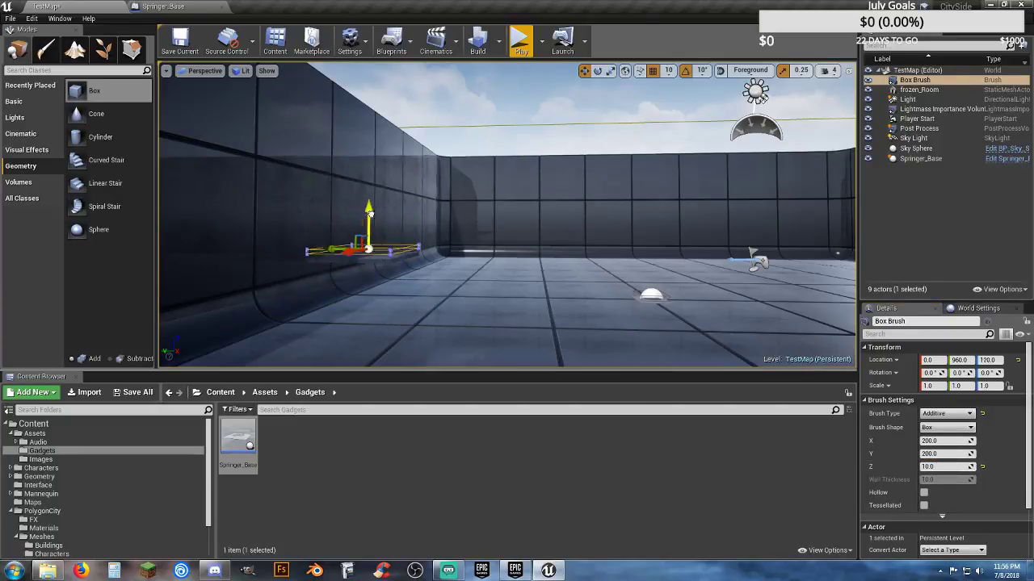
pyautogui.moveTo(369, 211); pyautogui.dragTo(375, 104)
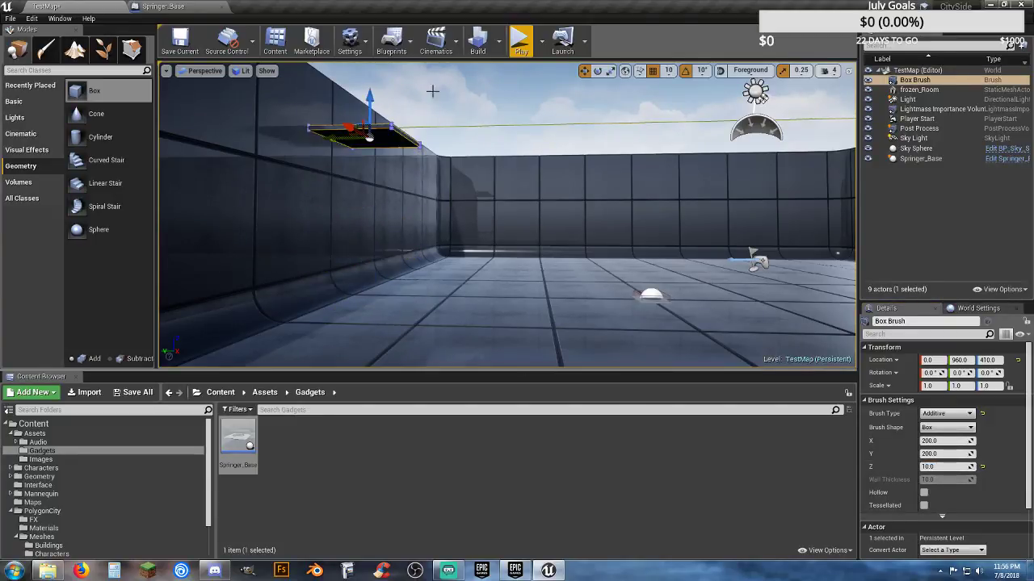
# - Play TestMap, launch the character off the springer onto the raised platform, run back to the floor, and stop playing
pyautogui.click(521, 41)
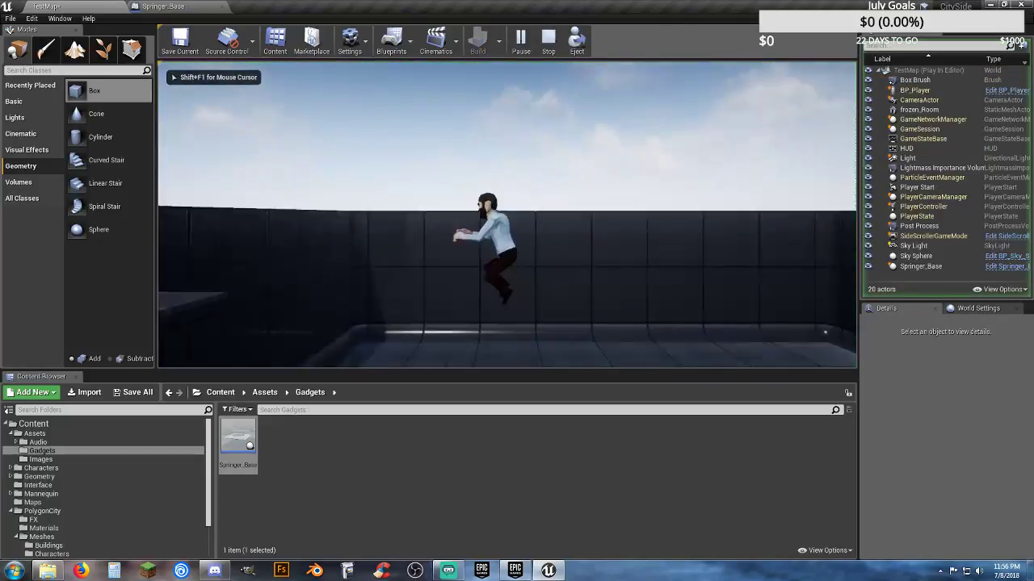
pyautogui.press('d')
pyautogui.press('a')
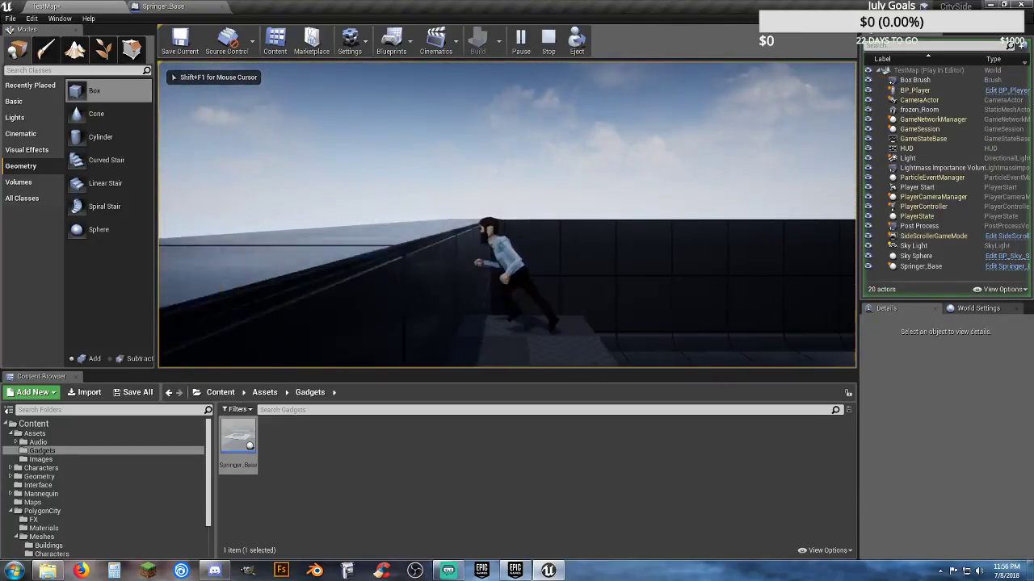
pyautogui.press('d')
pyautogui.press('a')
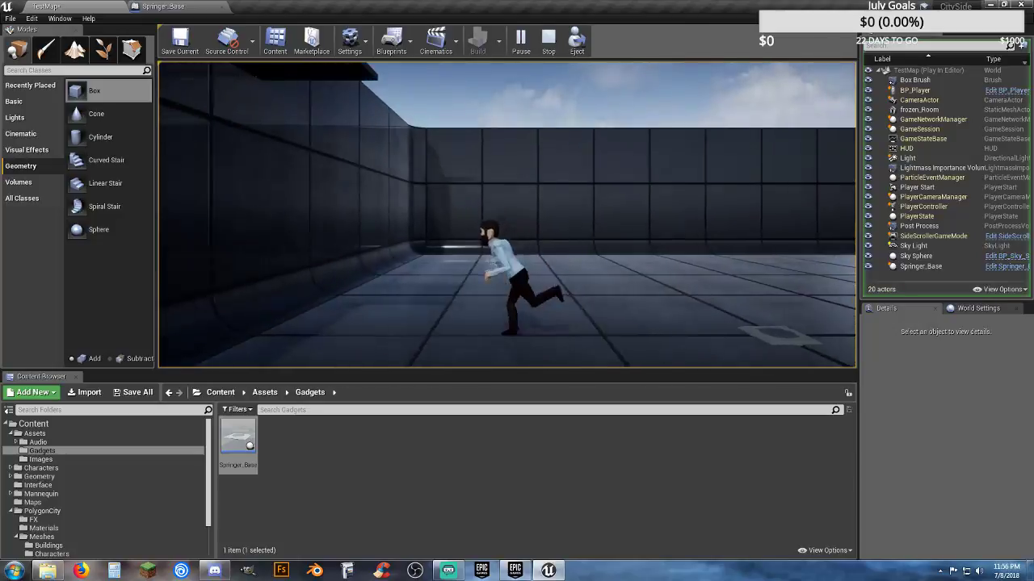
pyautogui.press('Escape')
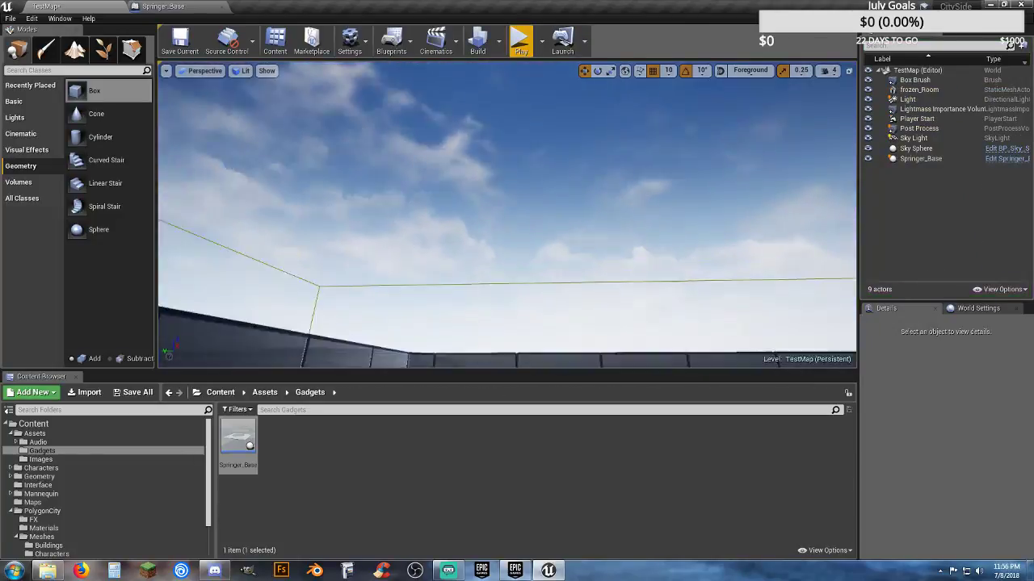
# - Select the platform's upper surface, apply the Mat_PolygonCity_Water material to it, and inspect the platform from the side
pyautogui.moveTo(395, 205)
pyautogui.mouseDown(button='right')
pyautogui.moveTo(395, 323)
pyautogui.moveTo(371, 323)
pyautogui.mouseUp(button='right')
pyautogui.click(395, 207)
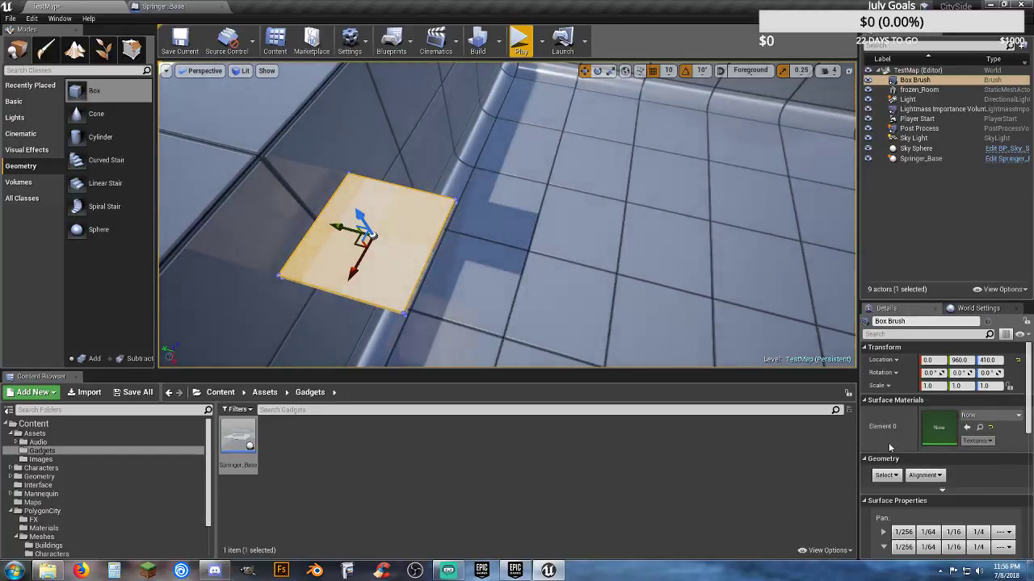
pyautogui.scroll(-2, 82, 519)
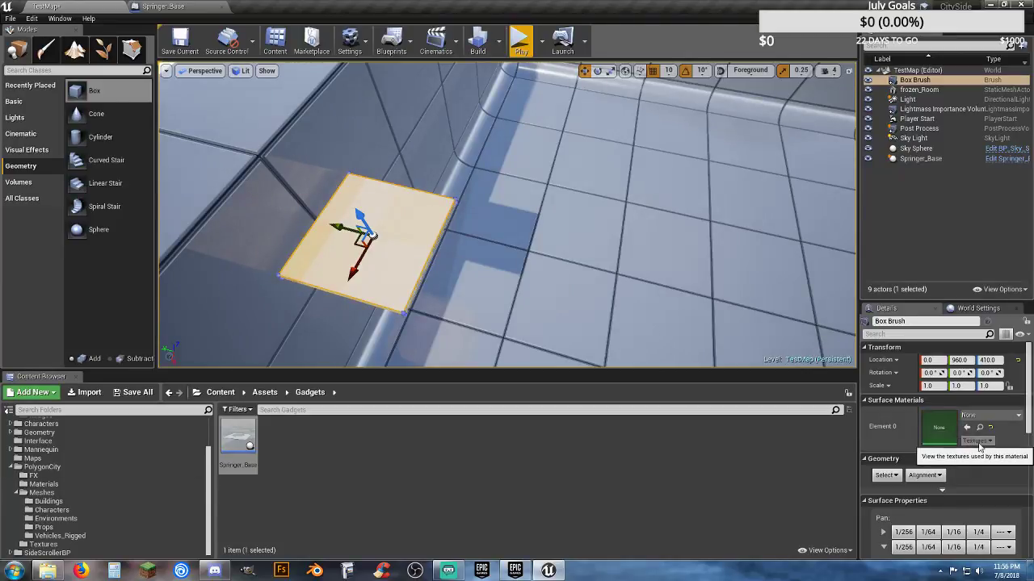
pyautogui.click(1010, 417)
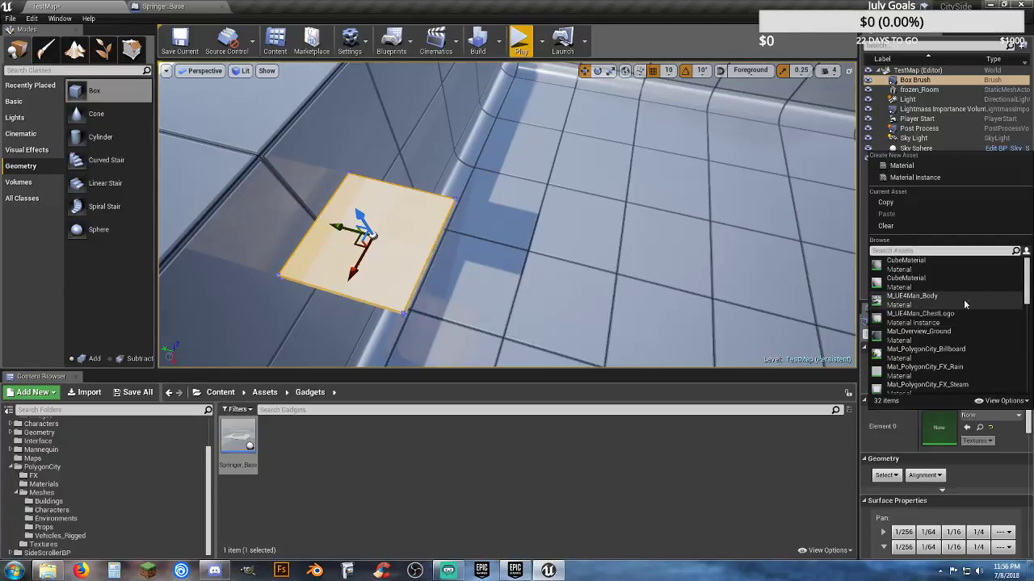
pyautogui.scroll(-5, 968, 299)
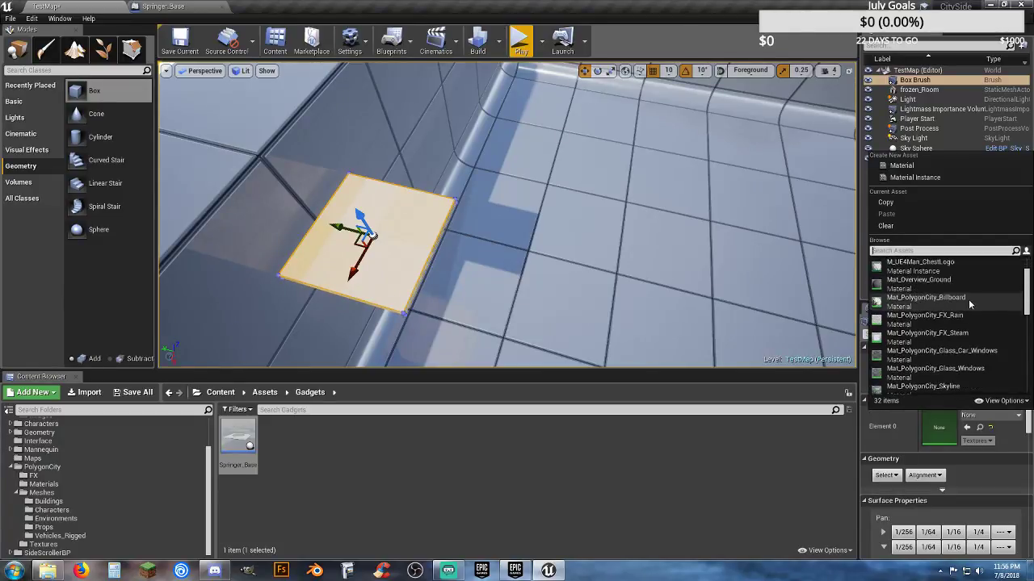
pyautogui.scroll(1, 972, 306)
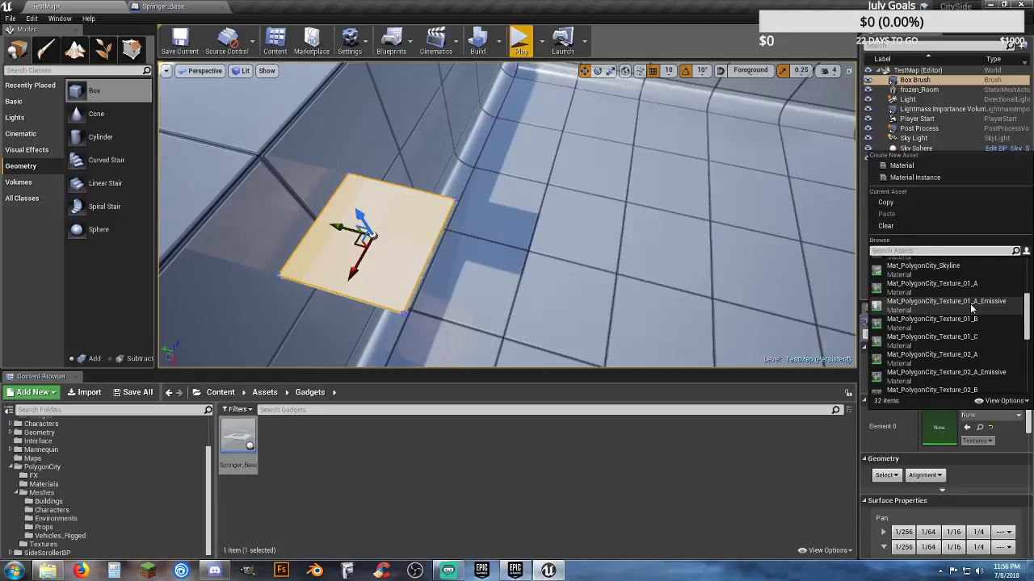
pyautogui.scroll(-12, 973, 317)
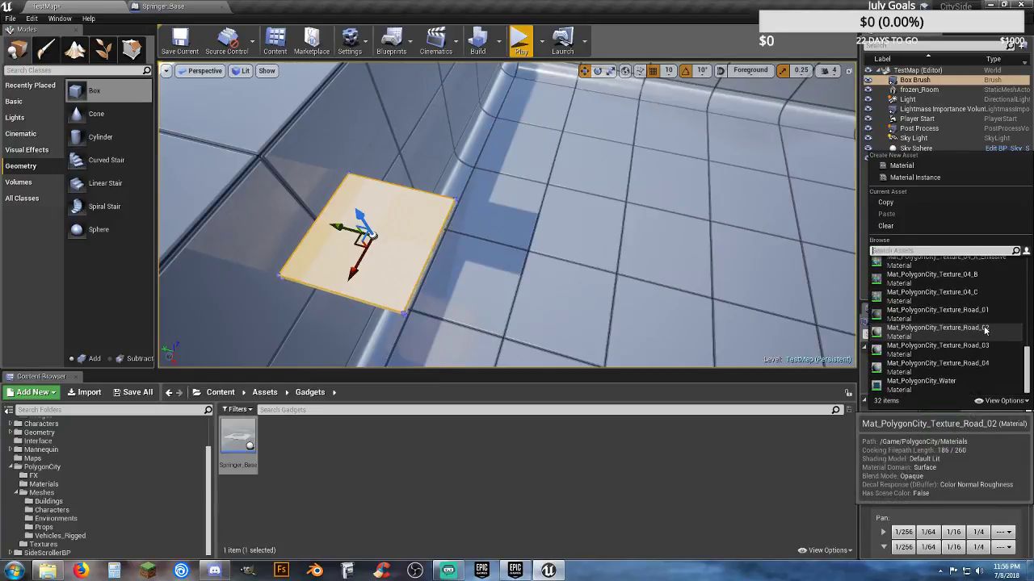
pyautogui.click(951, 383)
pyautogui.moveTo(638, 289)
pyautogui.mouseDown(button='right')
pyautogui.moveTo(549, 289)
pyautogui.moveTo(639, 289)
pyautogui.moveTo(702, 347)
pyautogui.moveTo(646, 251)
pyautogui.moveTo(711, 242)
pyautogui.moveTo(666, 278)
pyautogui.mouseUp(button='right')
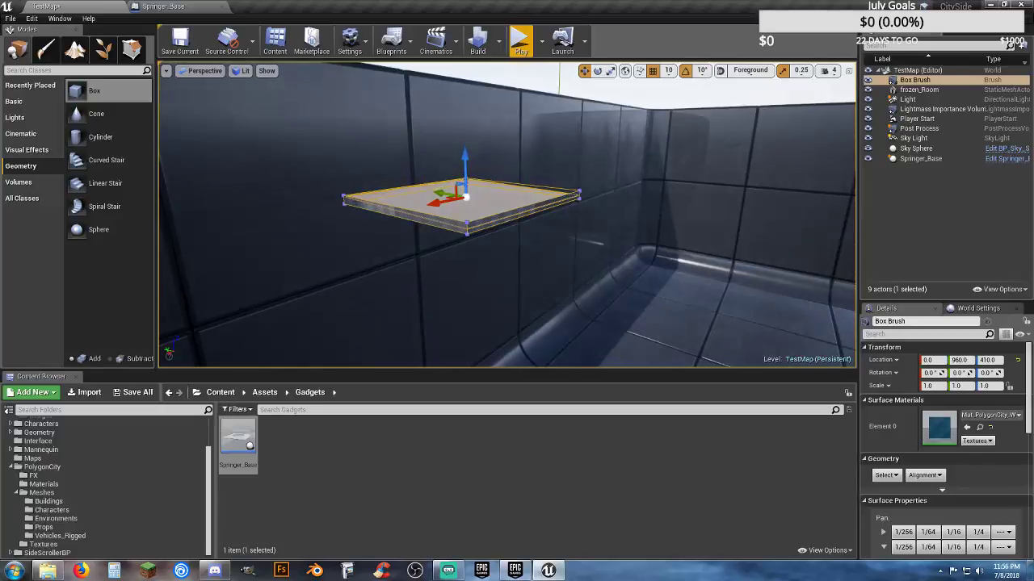
# - Apply the CubeMaterial from SideScrollerBP/Meshes to the platform's upper surface
pyautogui.click(1011, 417)
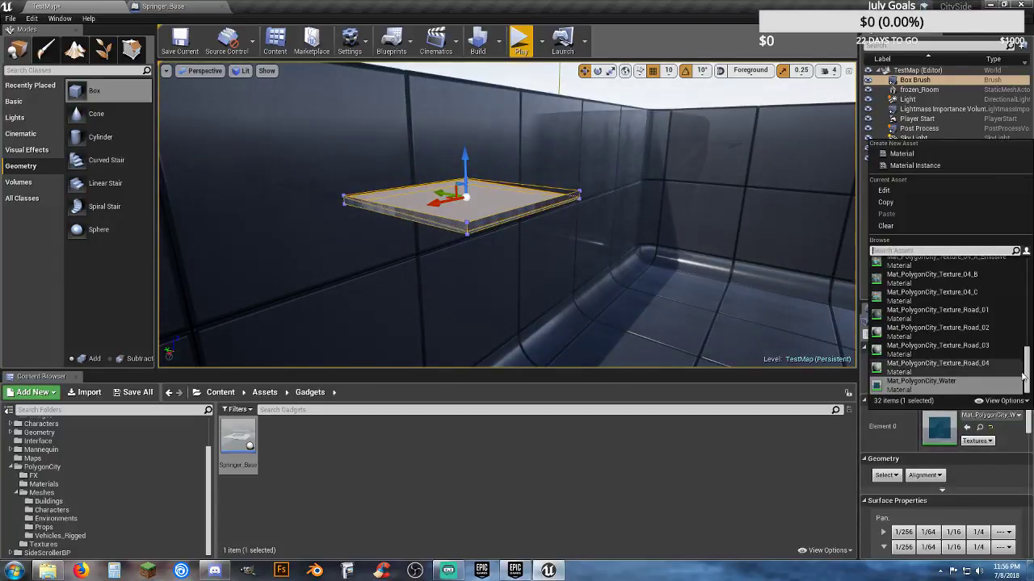
pyautogui.click(936, 282)
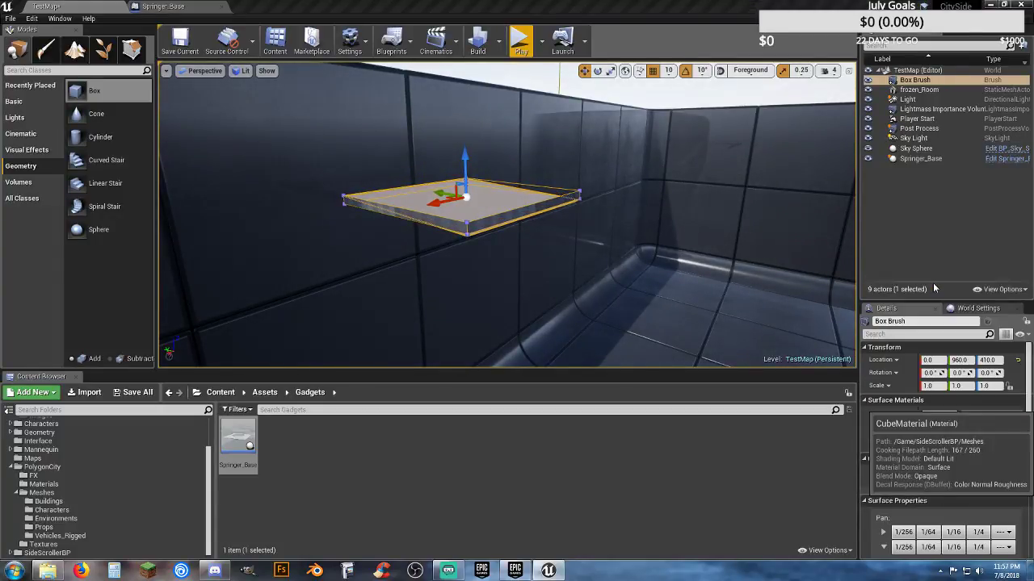
pyautogui.click(562, 451)
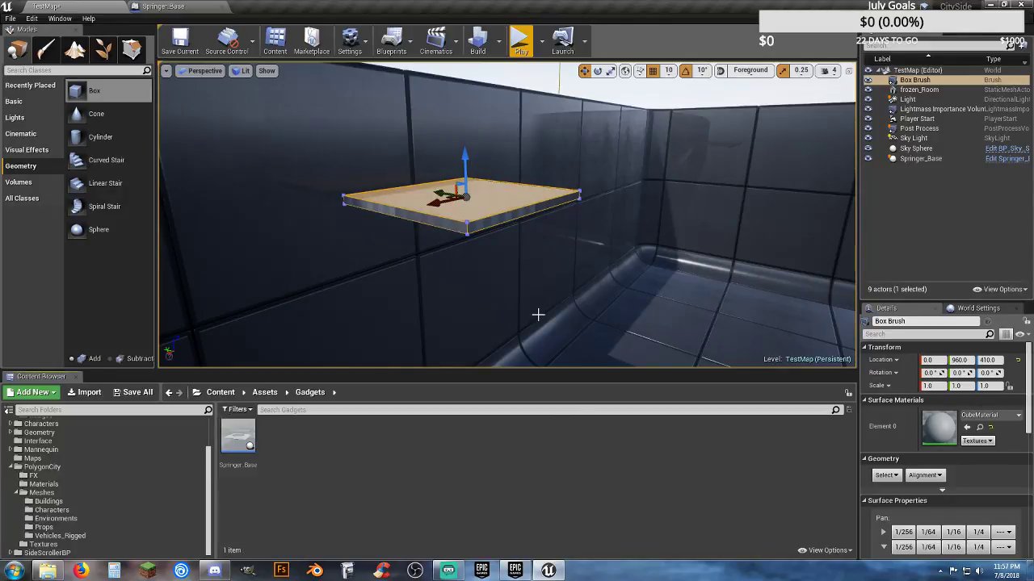
pyautogui.moveTo(499, 217); pyautogui.dragTo(492, 206, button='right')
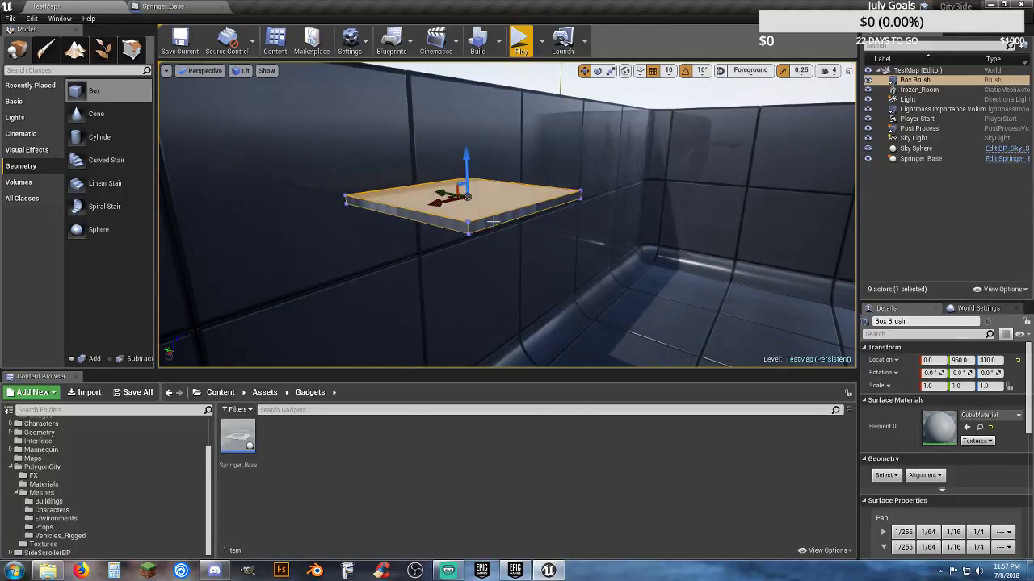
# - Select all surfaces adjacent to the platform's upper face, assign CubeMaterial to the ones without a material, and save the level
pyautogui.click(498, 207)
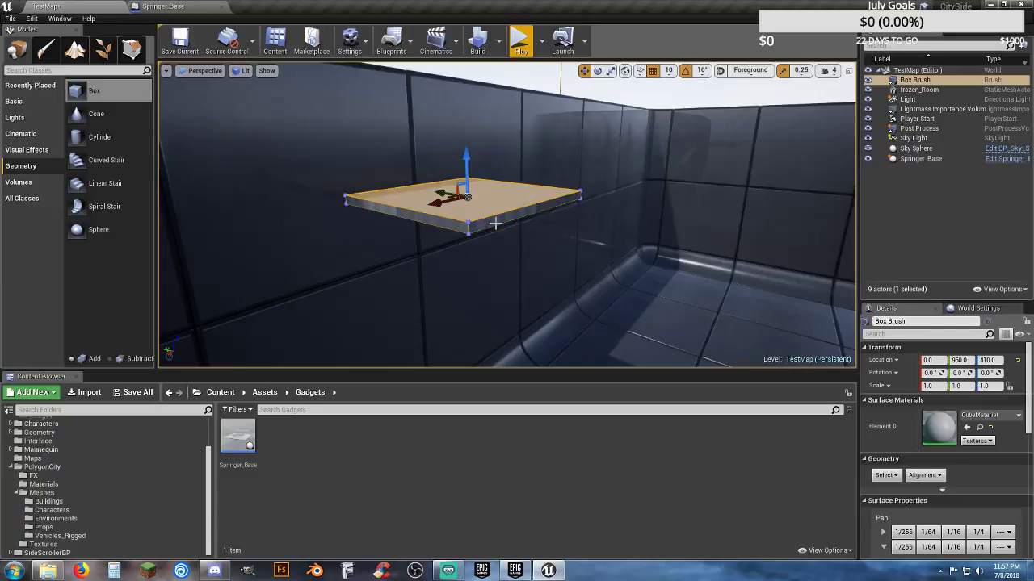
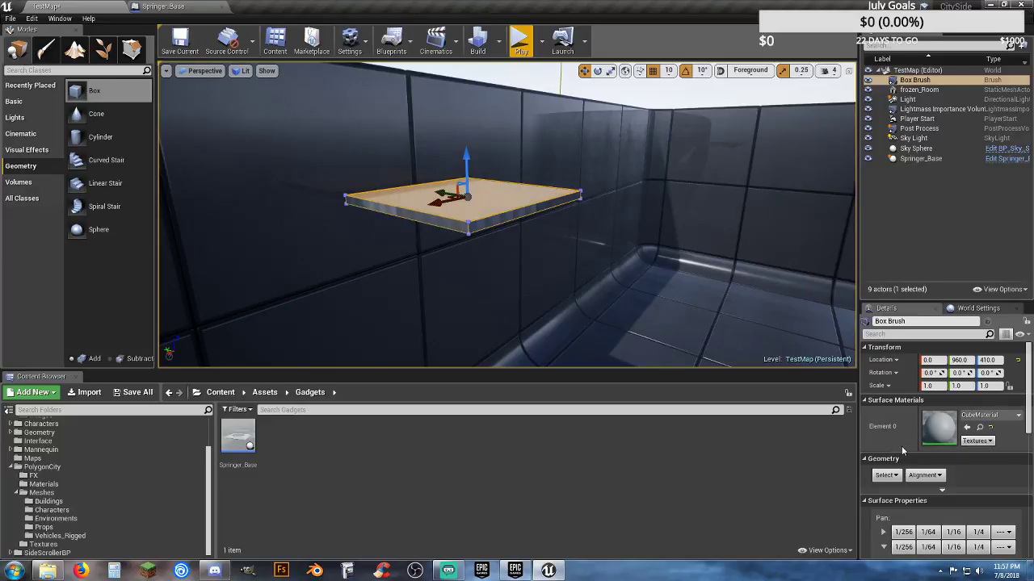
pyautogui.click(892, 476)
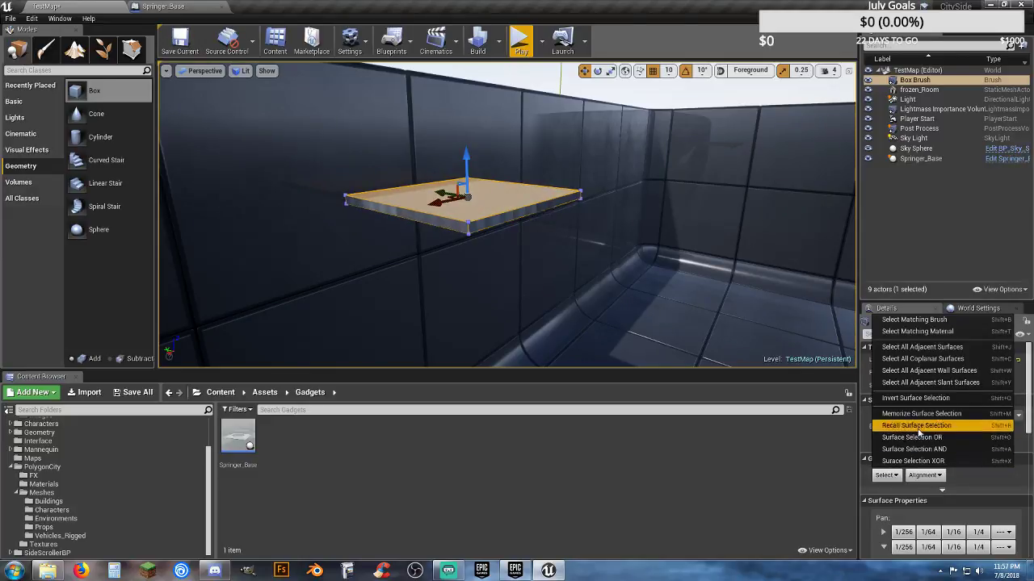
pyautogui.click(946, 348)
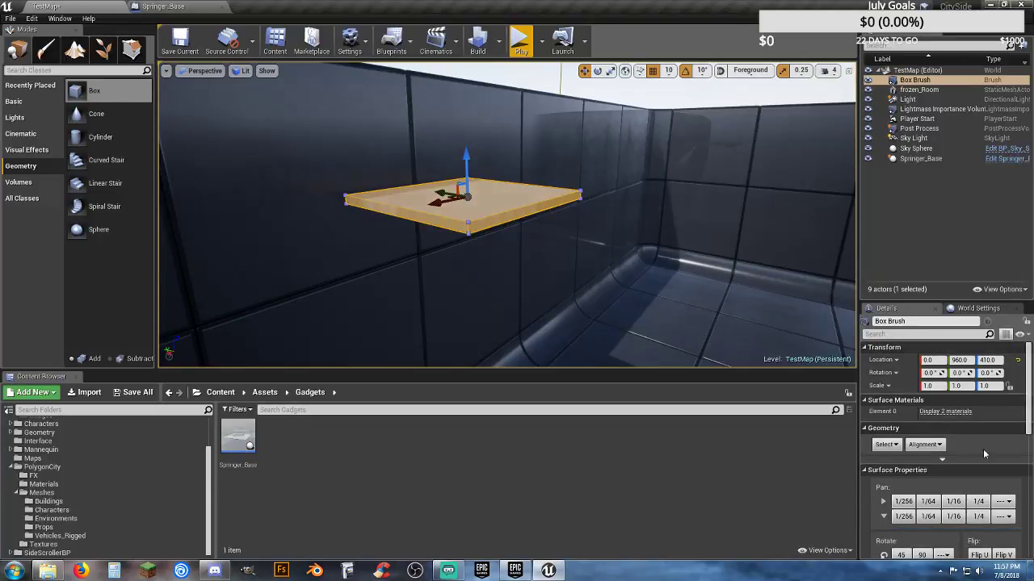
pyautogui.scroll(-1, 985, 450)
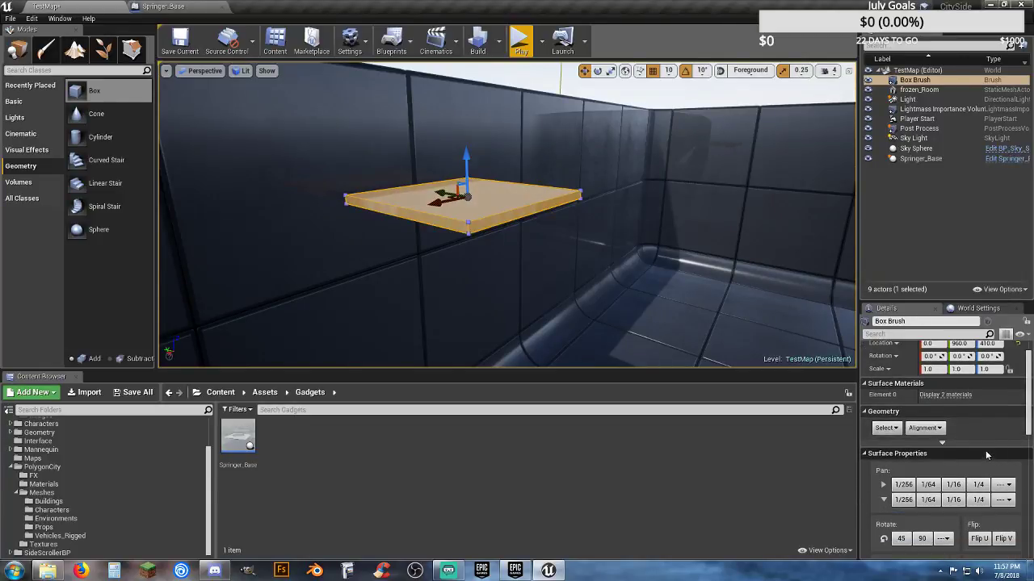
pyautogui.click(950, 395)
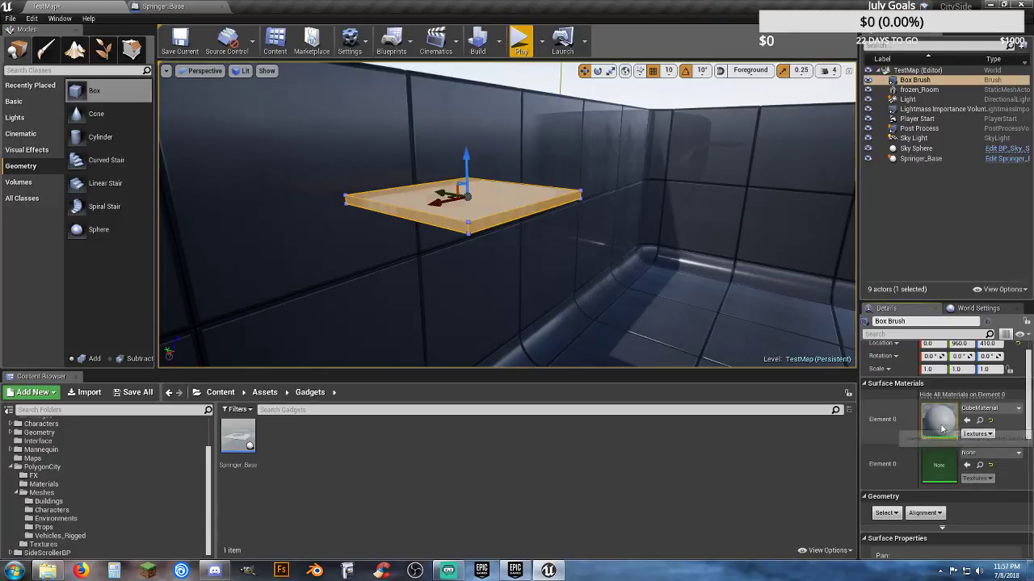
pyautogui.click(1017, 454)
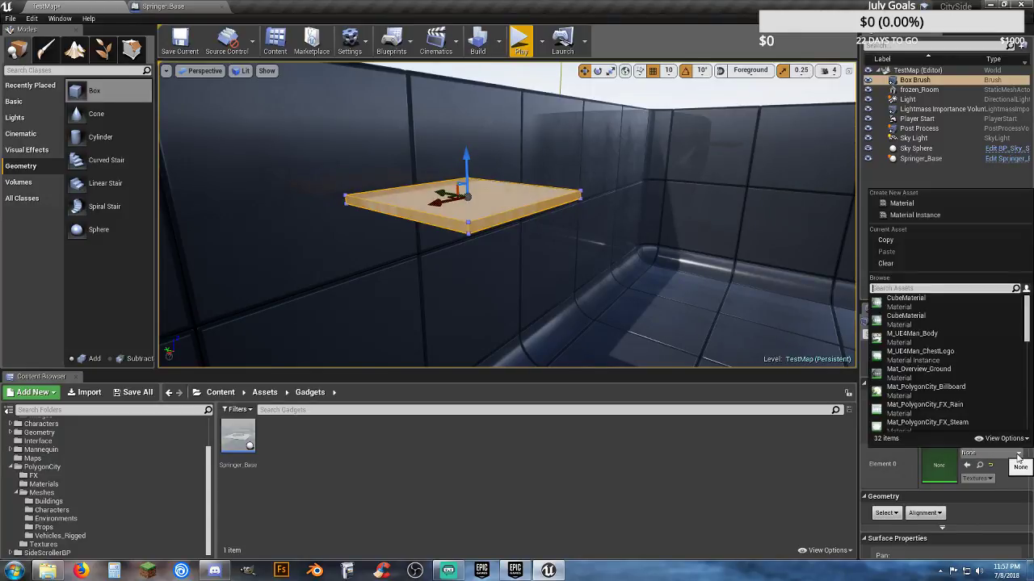
pyautogui.click(925, 319)
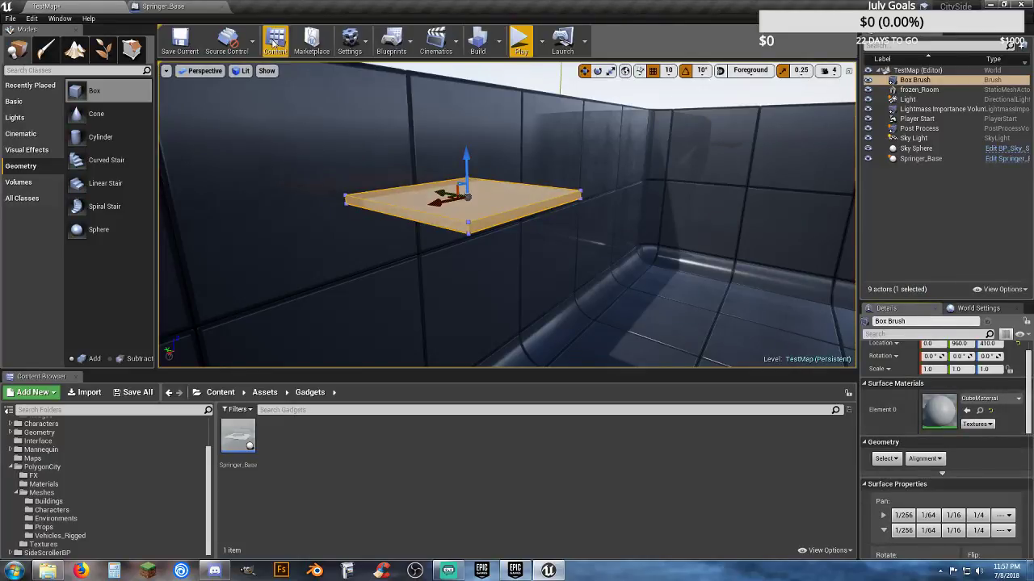
pyautogui.click(179, 40)
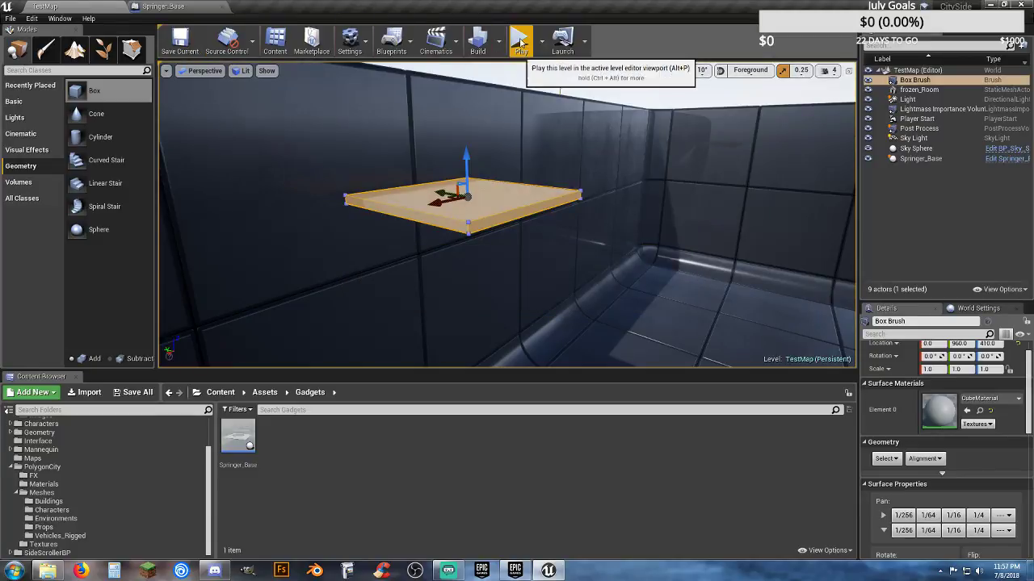
# - Play-test TestMap by repeatedly launching the character off the springer onto the textured platform and running back down, and end the session
pyautogui.click(521, 42)
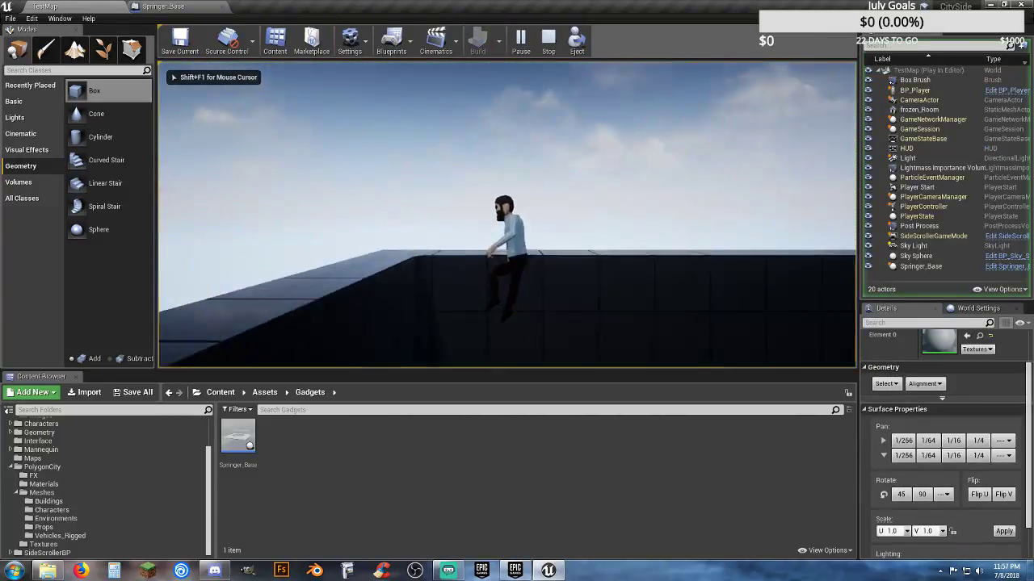
pyautogui.press('a')
pyautogui.press('d')
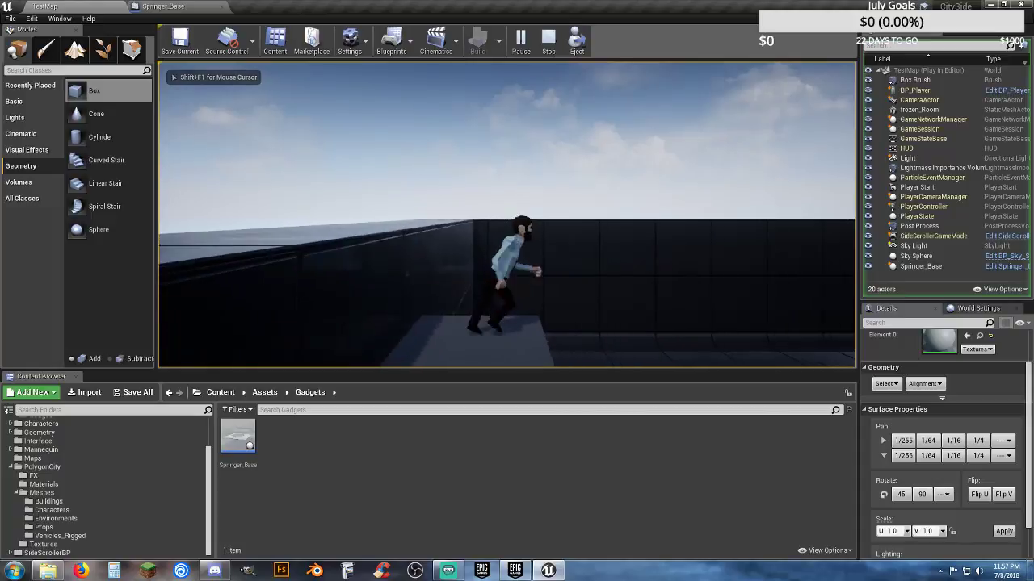
pyautogui.press('a')
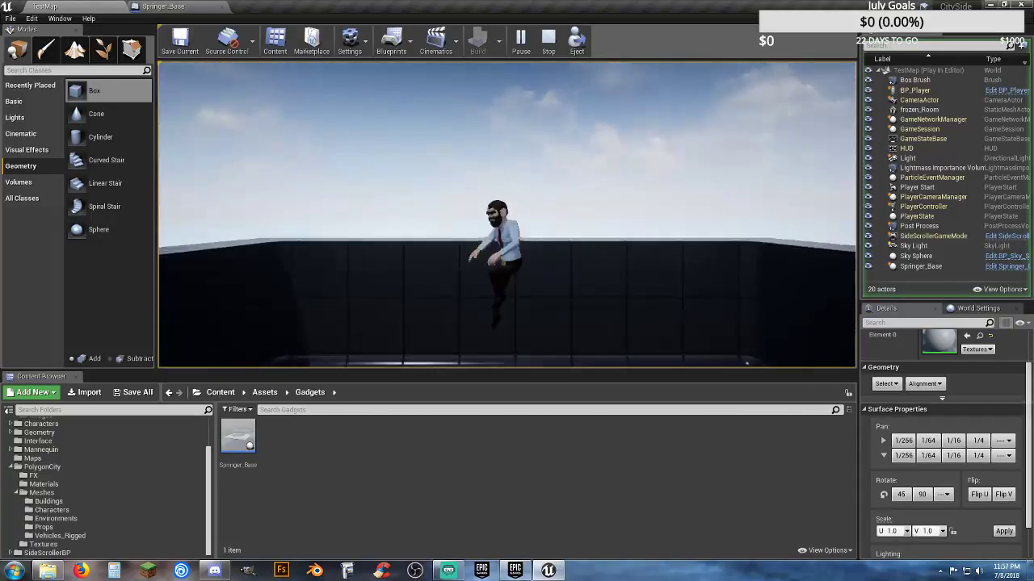
pyautogui.press('d')
pyautogui.press('a')
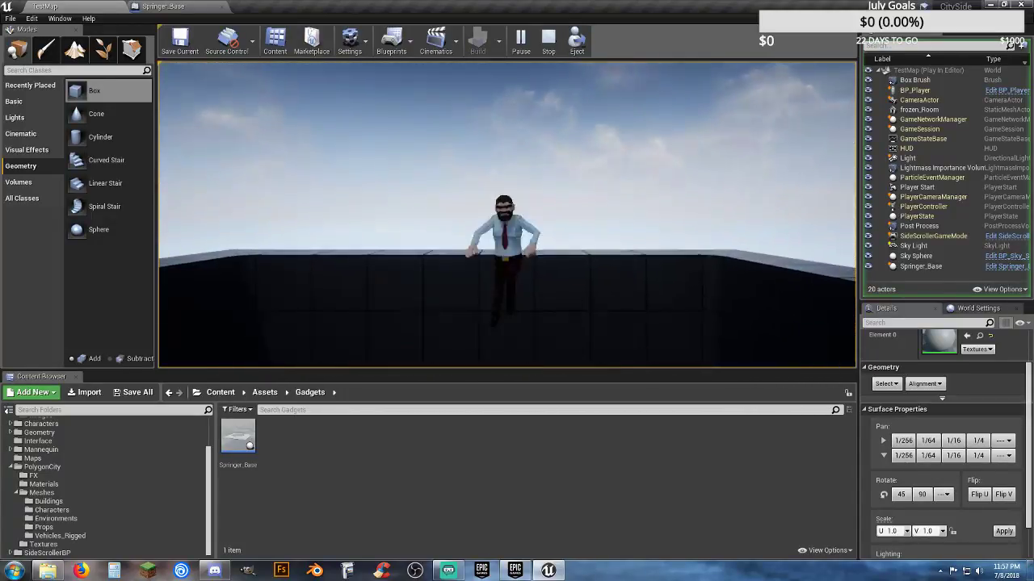
pyautogui.press('a')
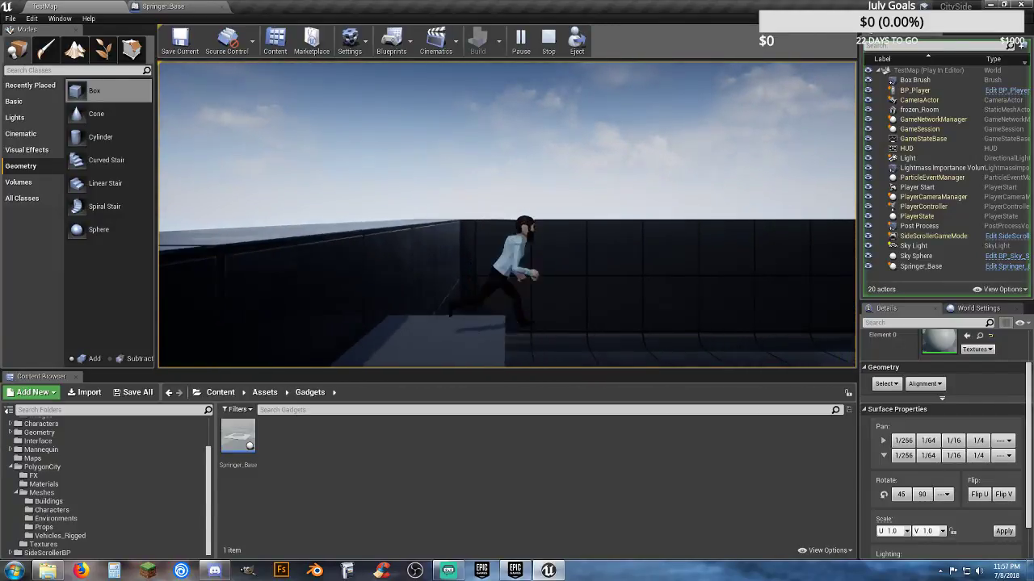
pyautogui.press('d')
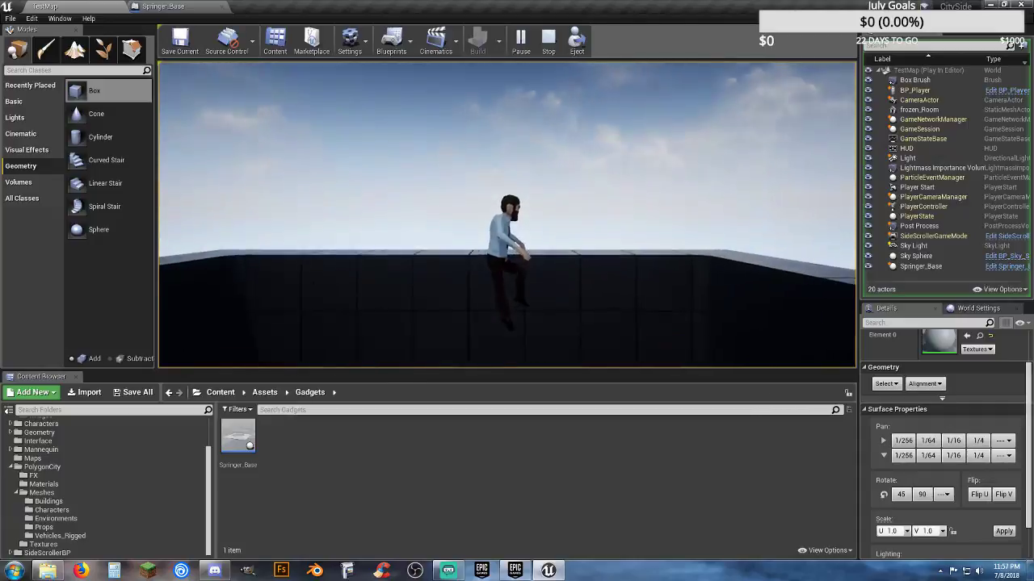
pyautogui.press('a')
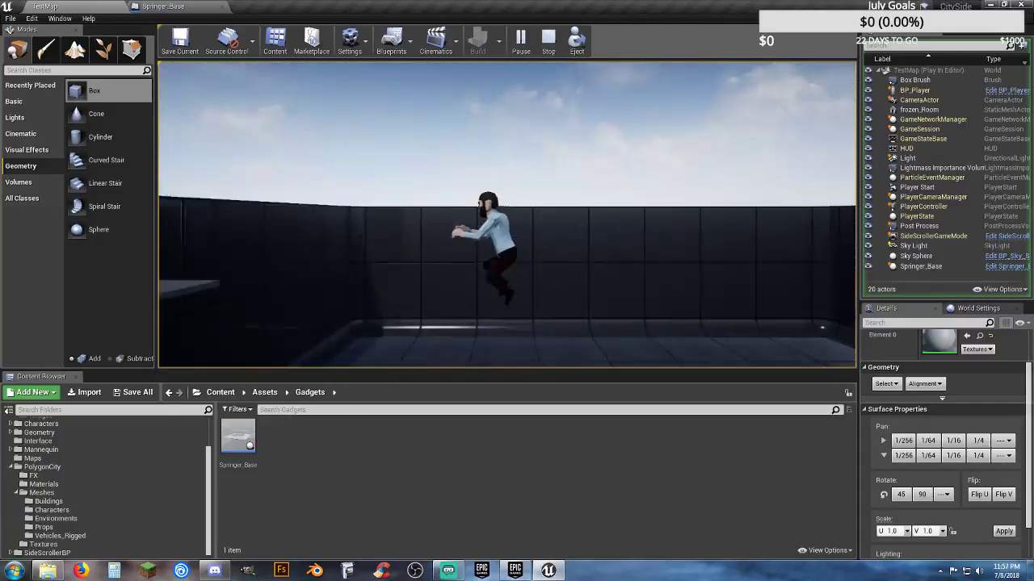
pyautogui.press('d')
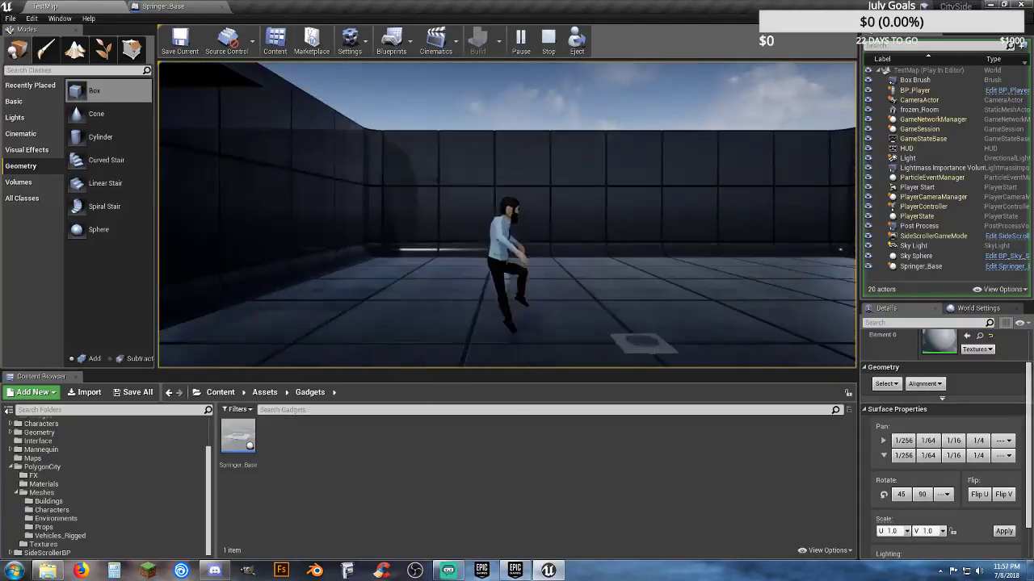
pyautogui.press('a')
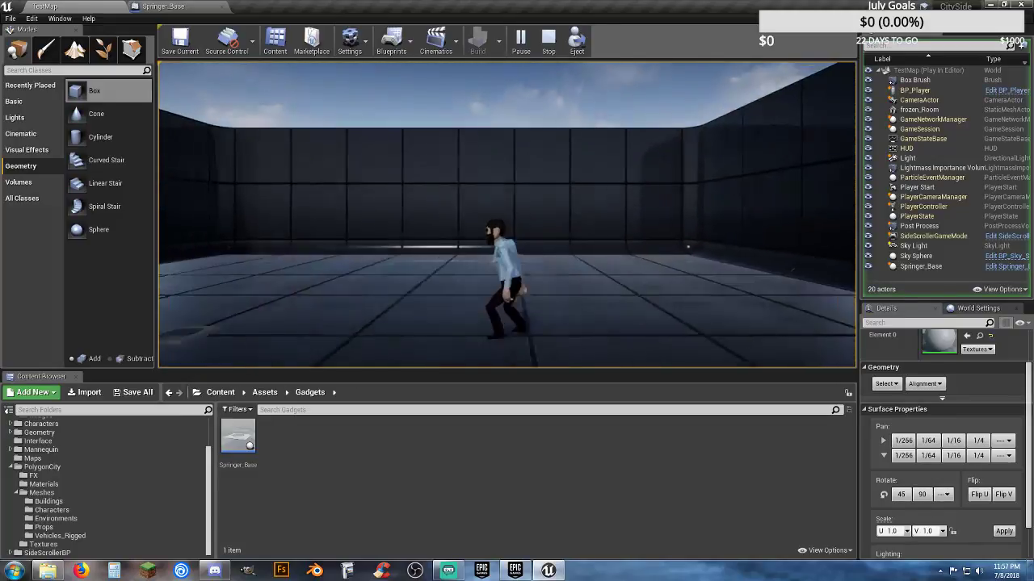
pyautogui.press('a')
pyautogui.press('d')
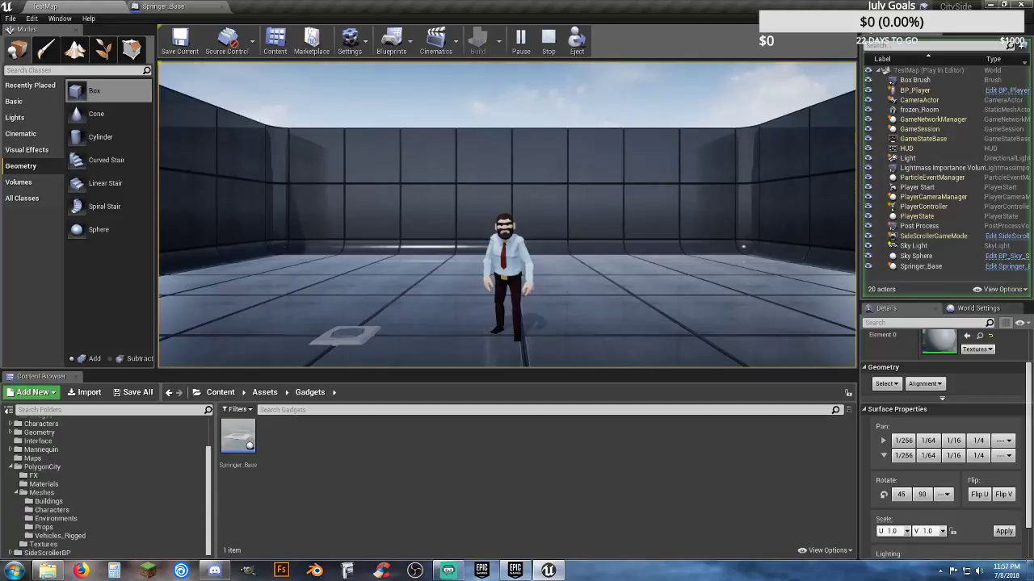
pyautogui.press('Escape')
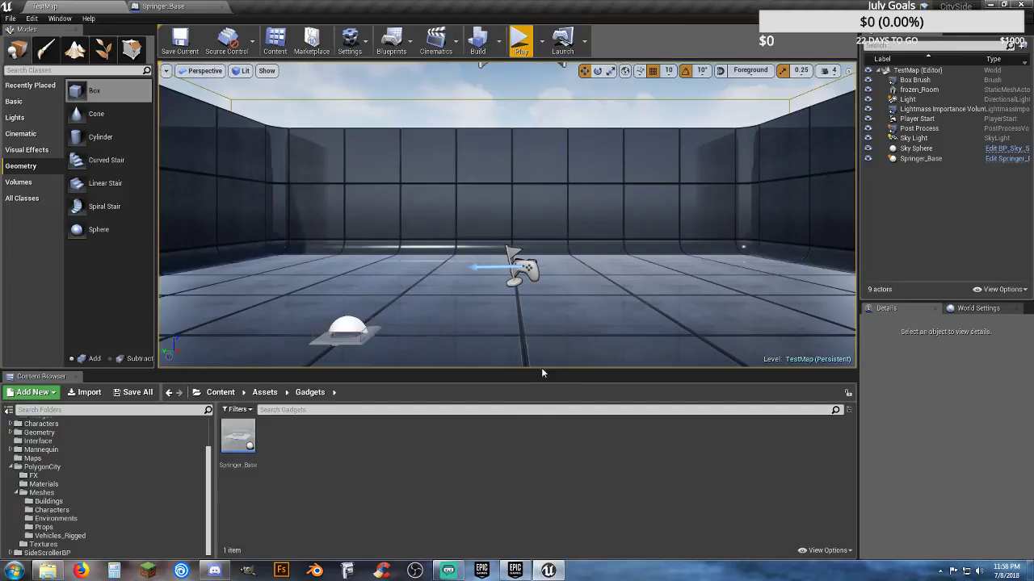
# - Browse the SideScrollerBP meshes and the PolygonCity Buildings, Characters, Environments and Props meshes for assets to use
pyautogui.moveTo(653, 336); pyautogui.dragTo(620, 347, button='right')
pyautogui.press('s')
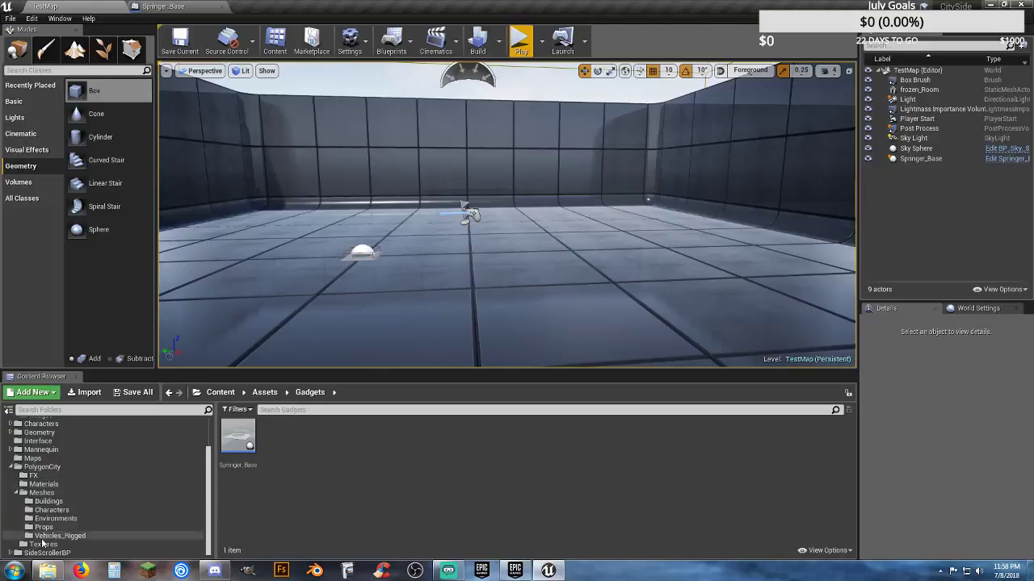
pyautogui.click(12, 553)
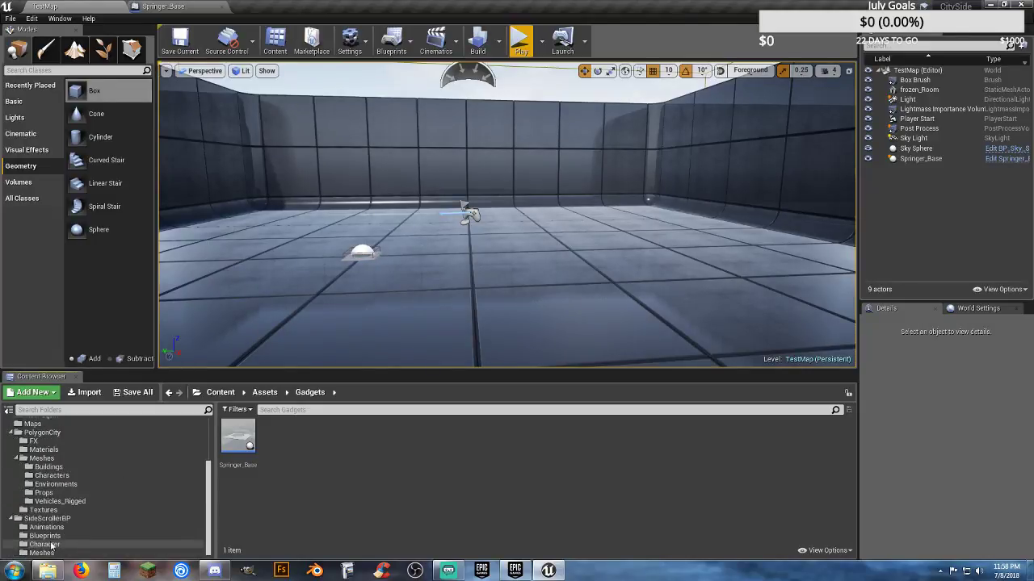
pyautogui.click(42, 553)
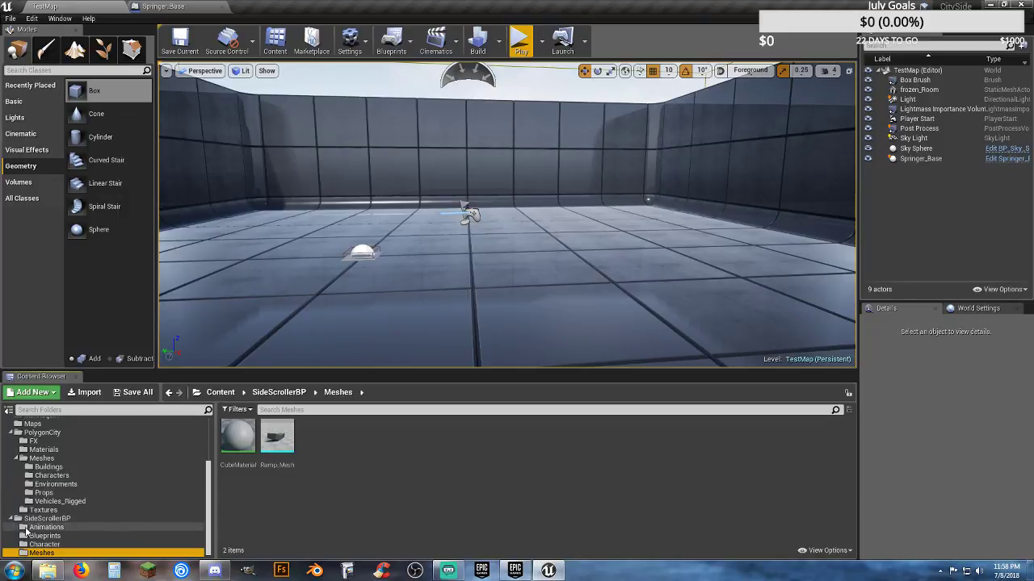
pyautogui.click(12, 520)
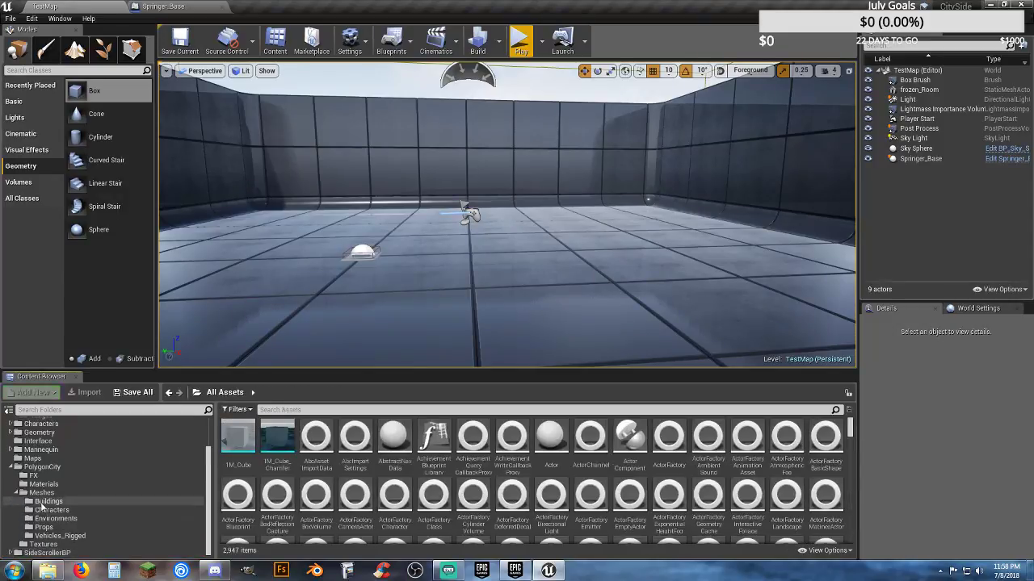
pyautogui.click(44, 501)
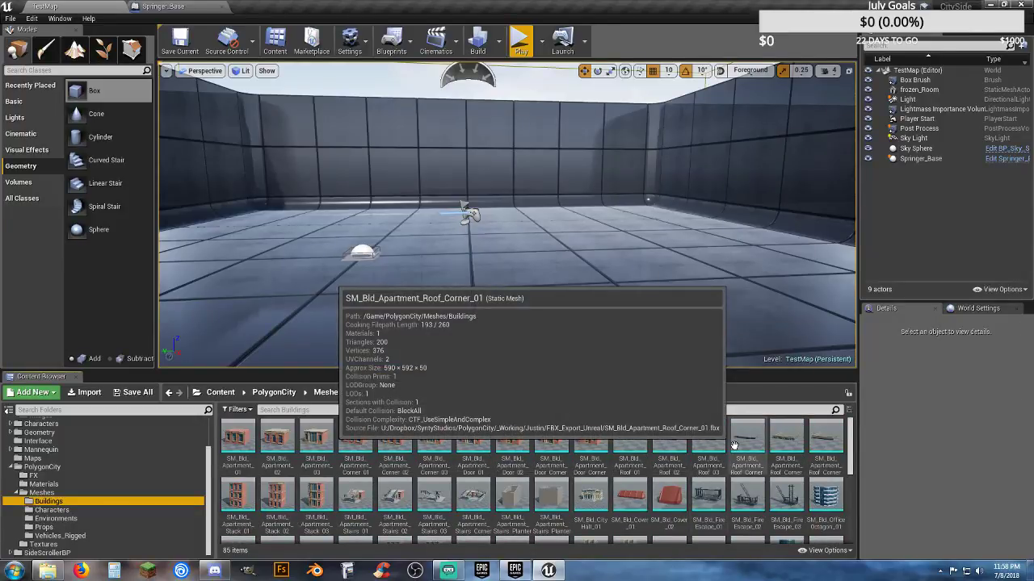
pyautogui.scroll(-2, 719, 446)
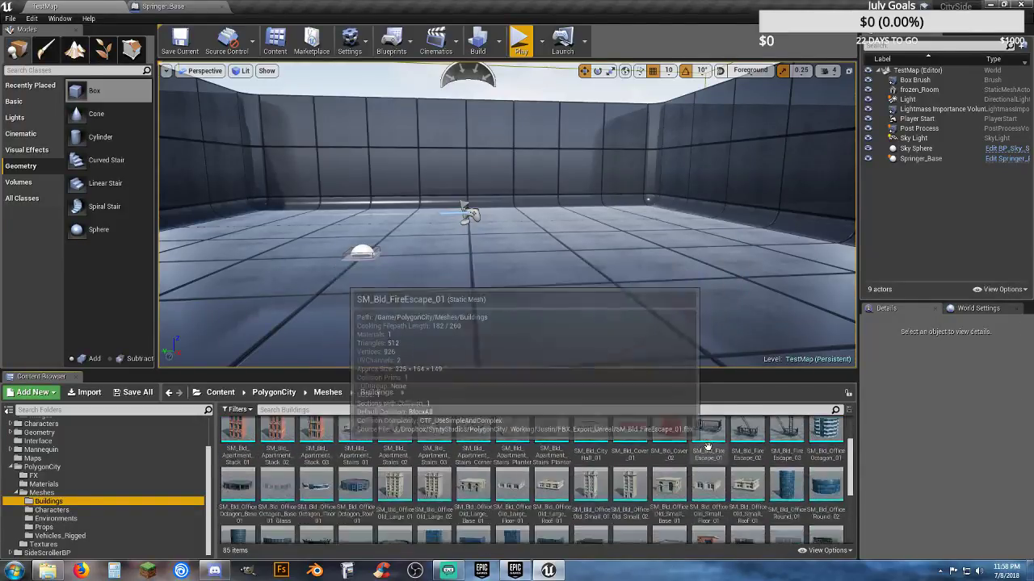
pyautogui.scroll(-5, 707, 446)
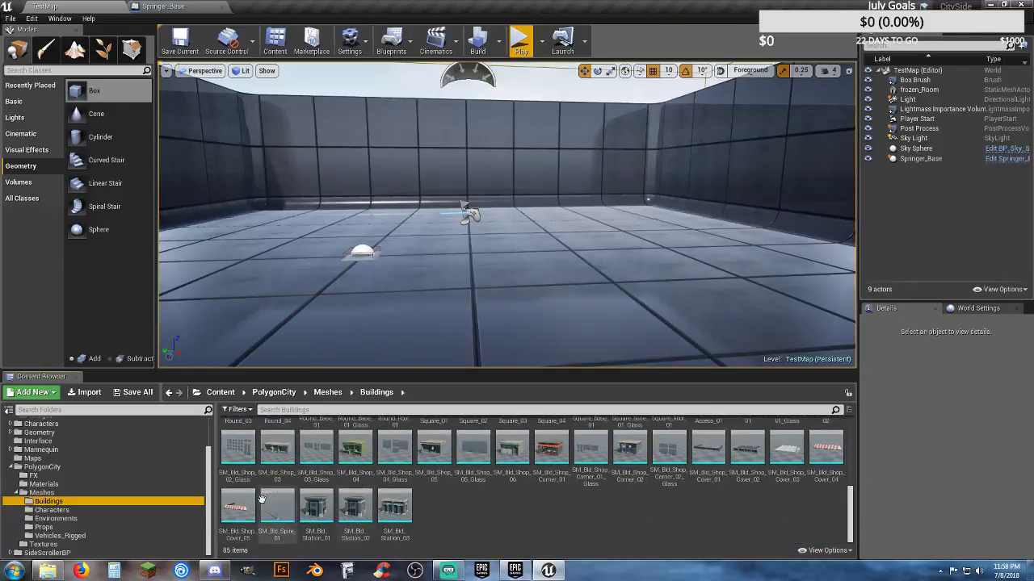
pyautogui.click(102, 510)
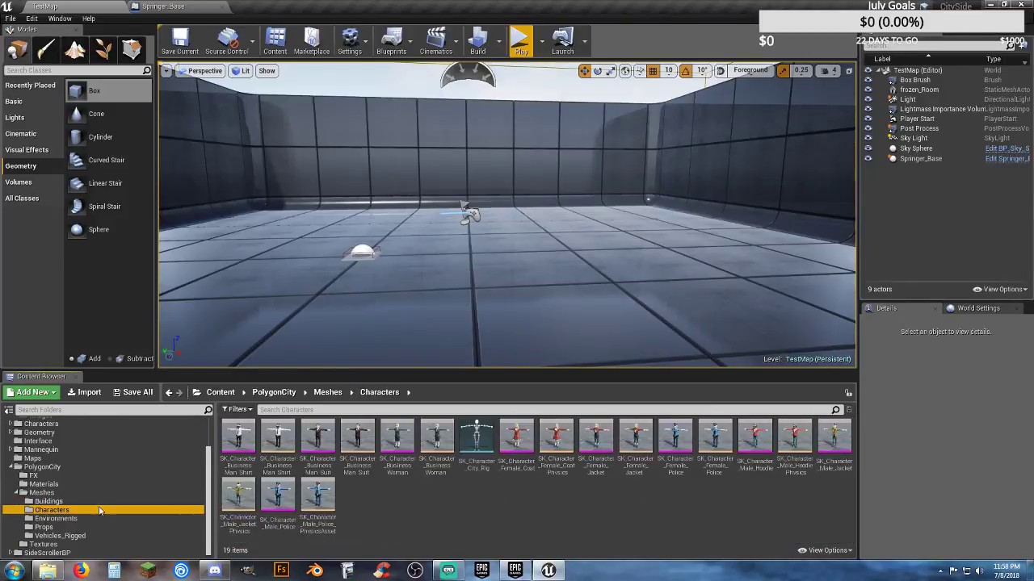
pyautogui.click(60, 520)
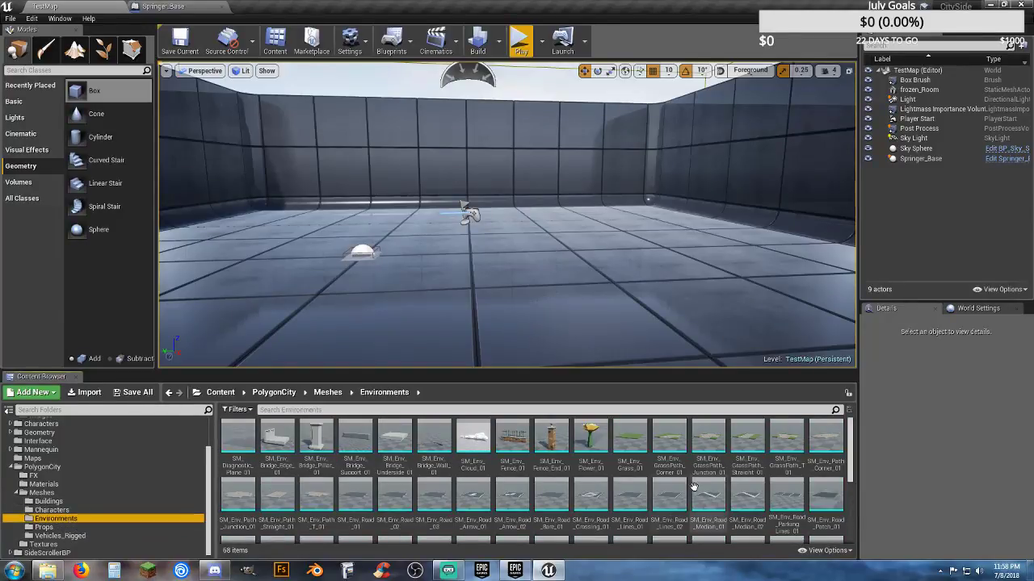
pyautogui.scroll(-2, 772, 461)
pyautogui.scroll(-2, 772, 461)
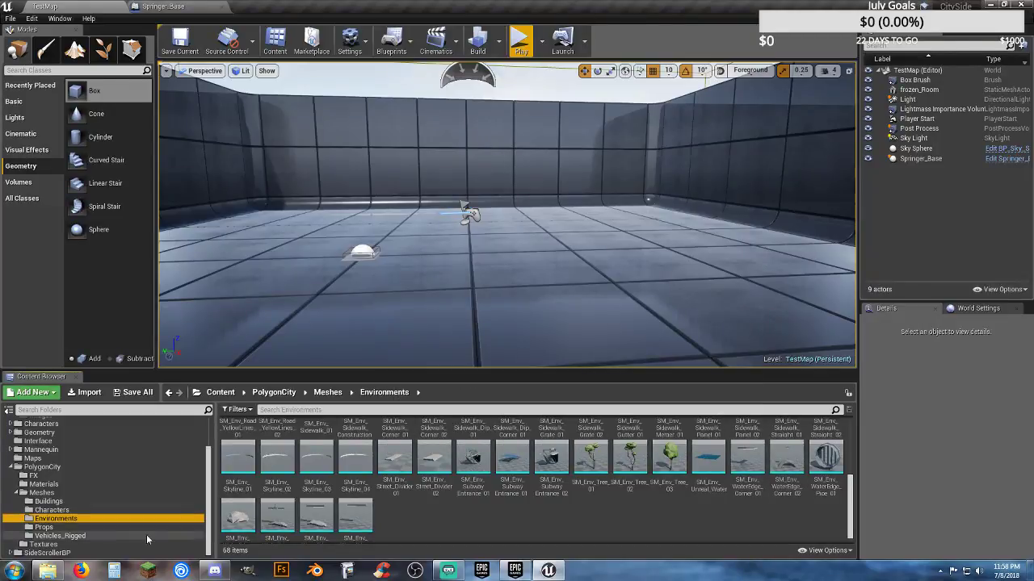
pyautogui.click(44, 527)
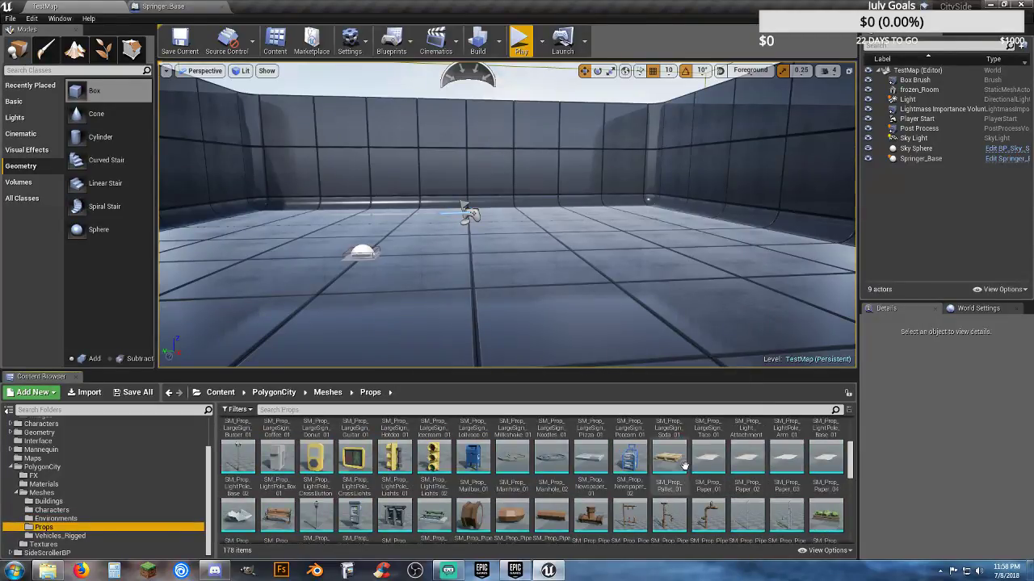
pyautogui.moveTo(674, 465)
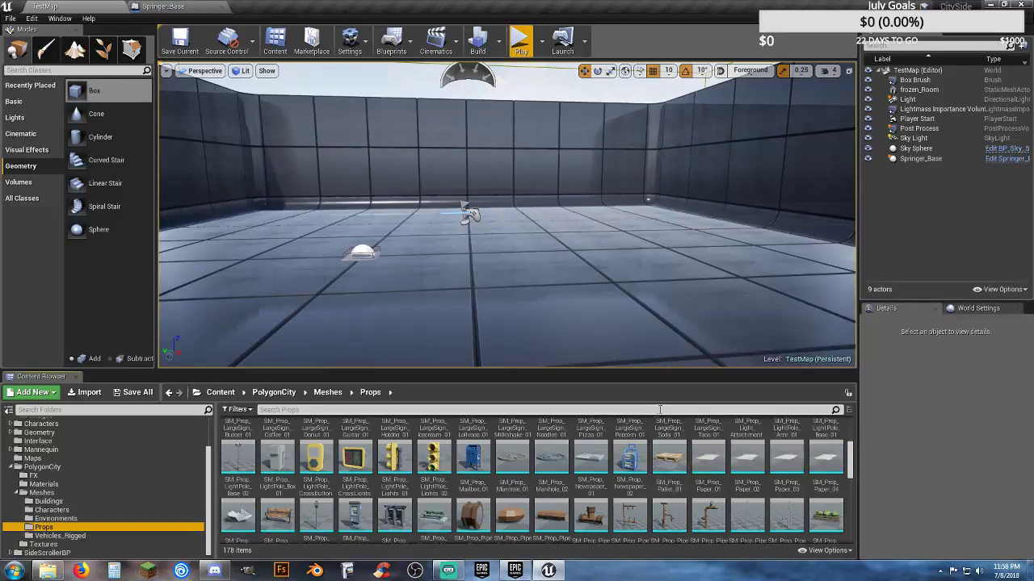
# - Create an Actor-based Blueprint Class named Pallet in the Assets/Gadgets folder and open it for editing
pyautogui.scroll(3, 134, 494)
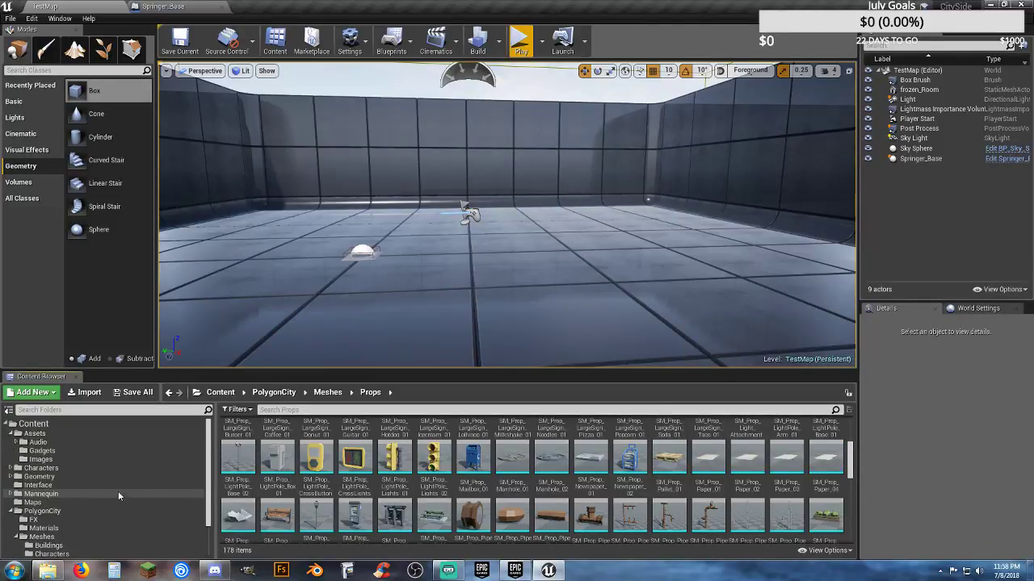
pyautogui.click(58, 450)
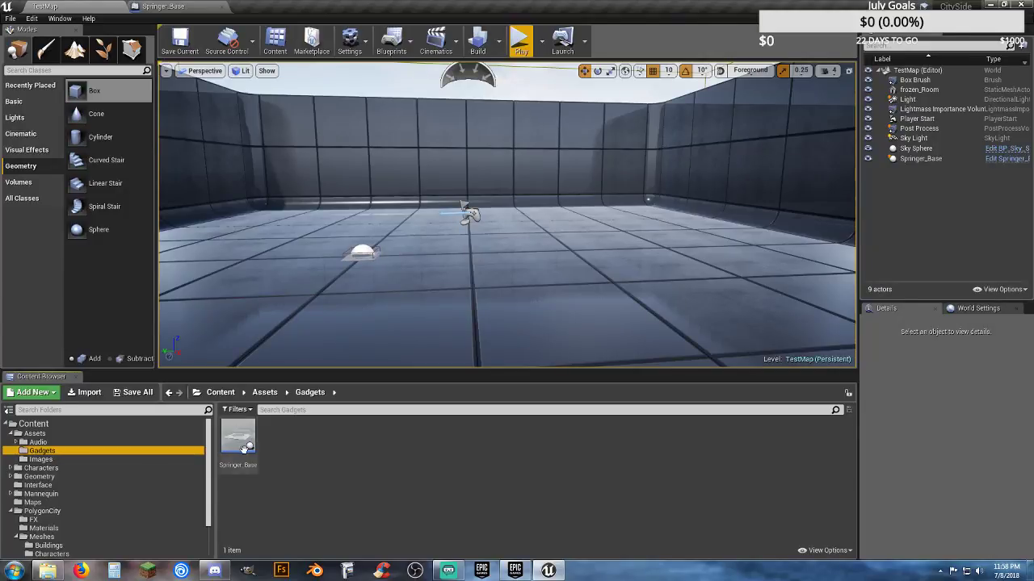
pyautogui.rightClick(306, 438)
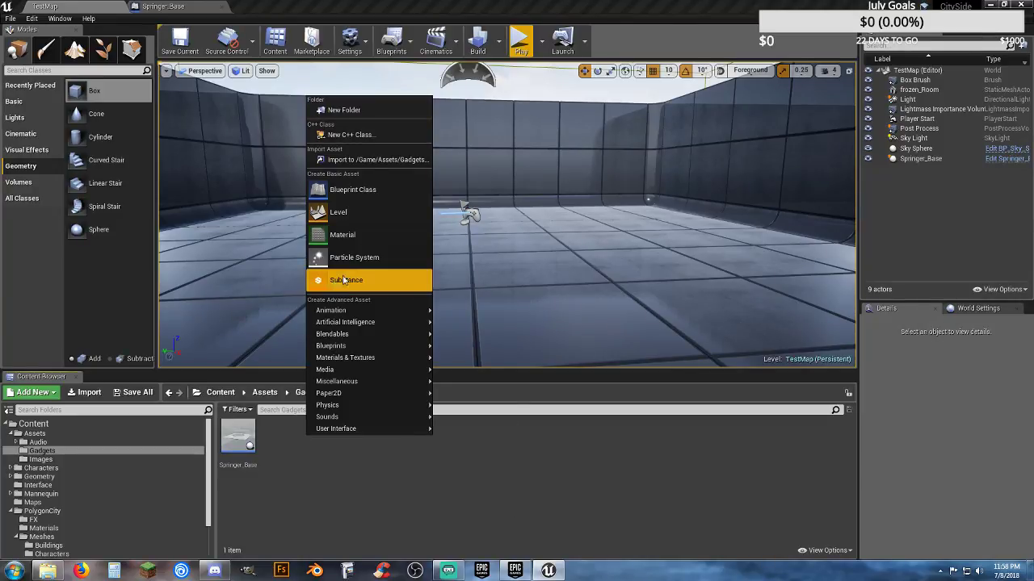
pyautogui.click(383, 191)
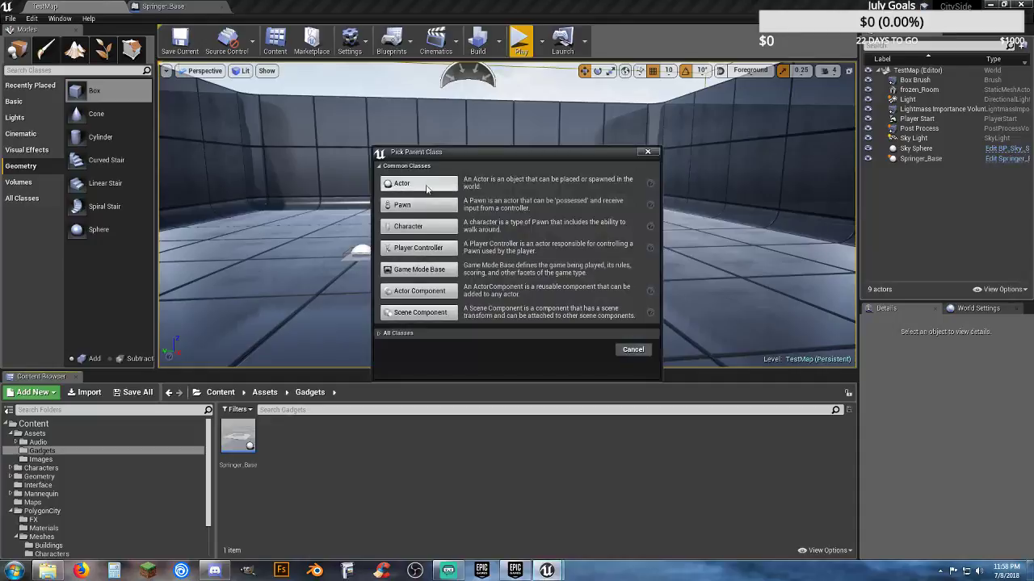
pyautogui.click(407, 185)
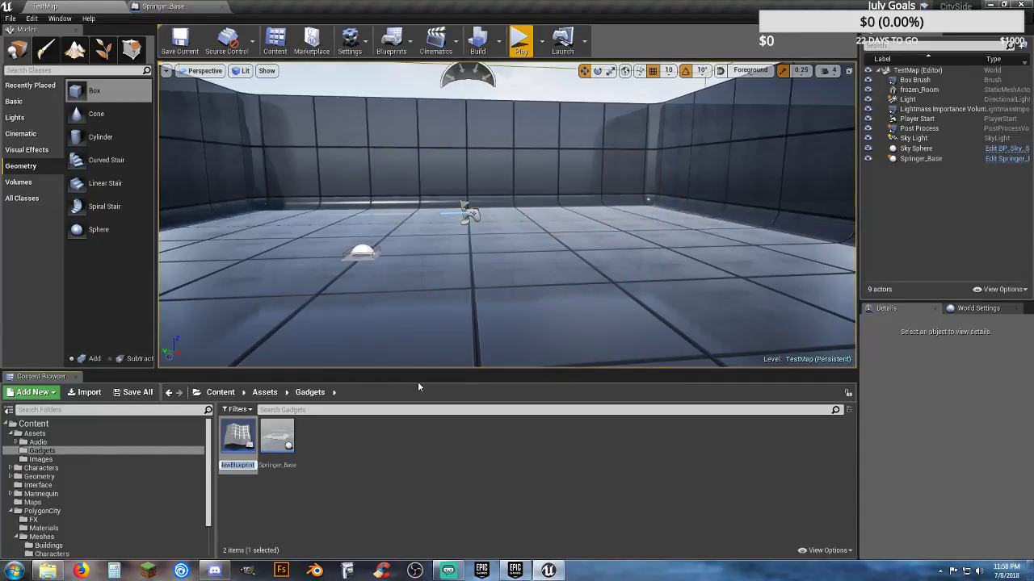
pyautogui.write('Pellet')
pyautogui.press('Return')
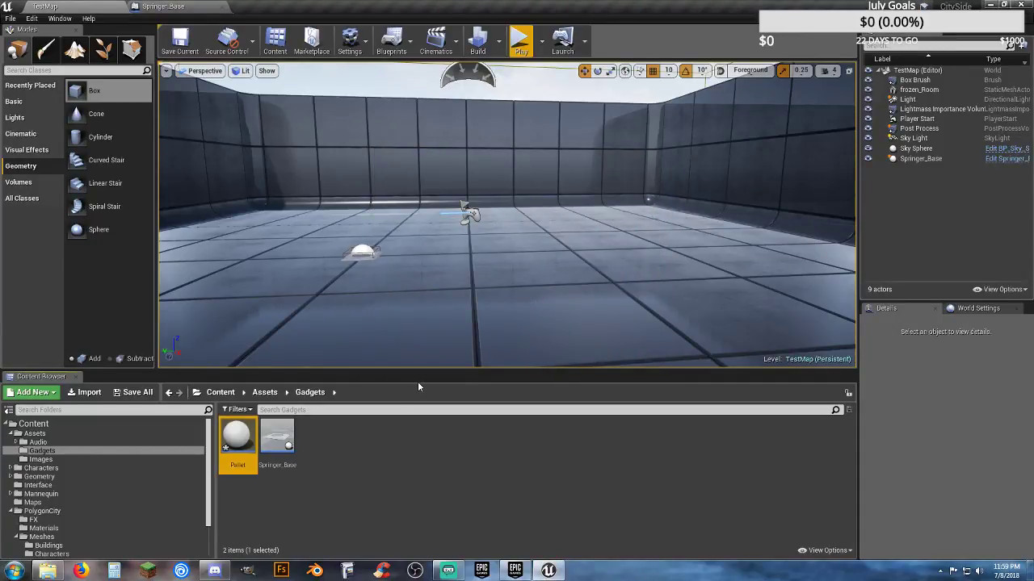
pyautogui.press('Return')
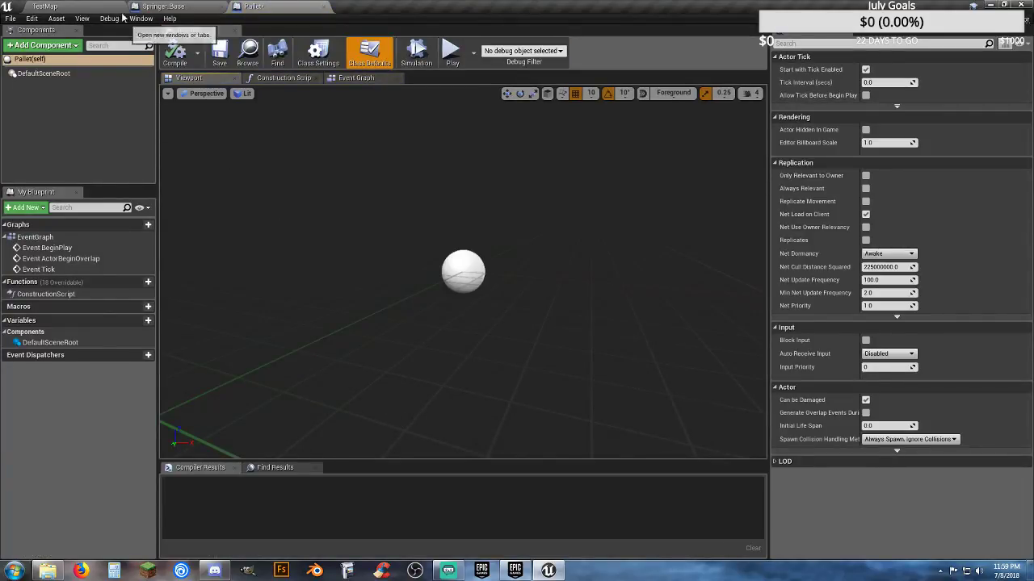
# - Close the Springer_Base editor and select the SM_Prop_Pallet_01 mesh in PolygonCity/Meshes/Props
pyautogui.click(71, 8)
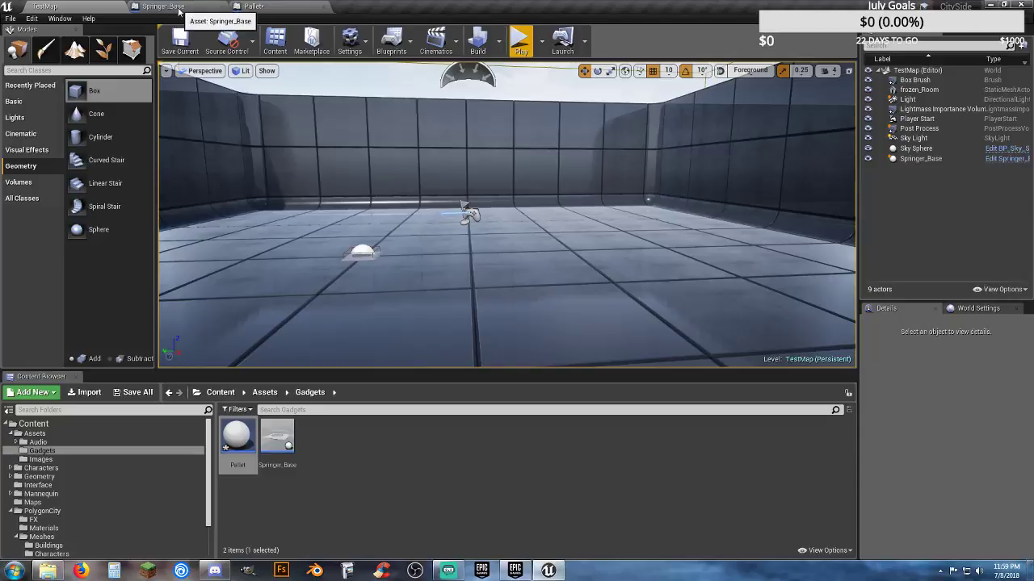
pyautogui.click(223, 7)
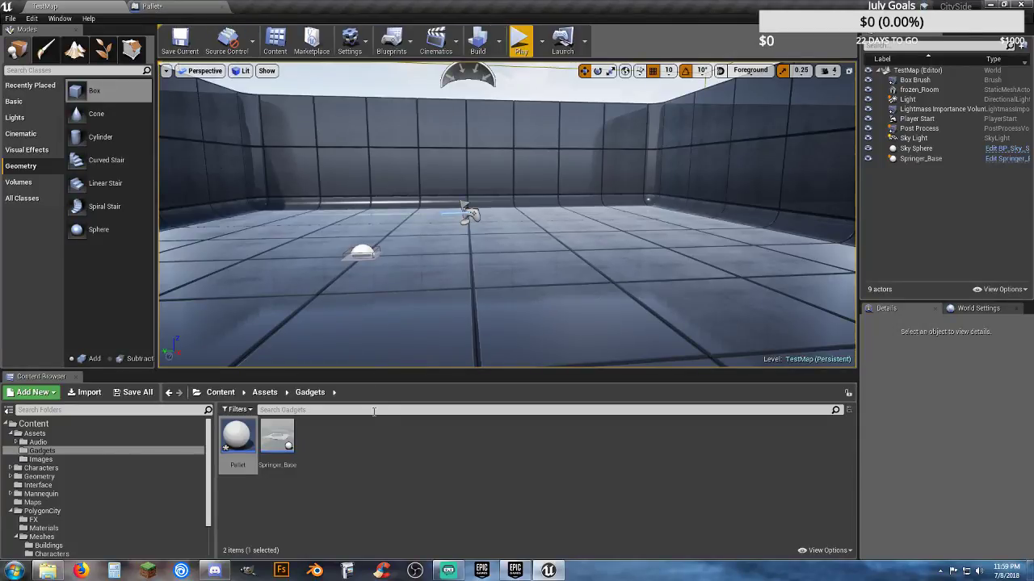
pyautogui.scroll(-3, 105, 514)
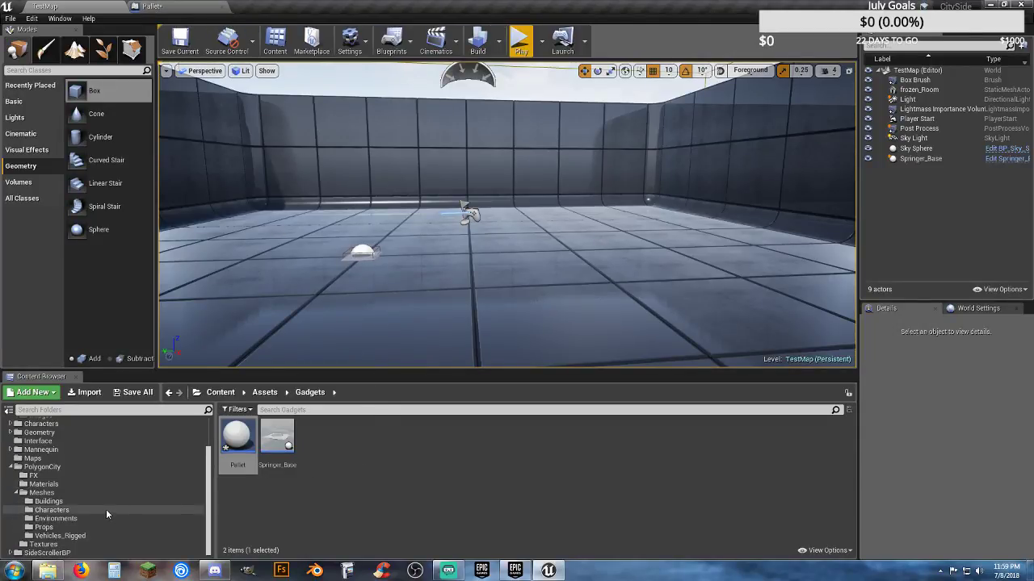
pyautogui.click(44, 527)
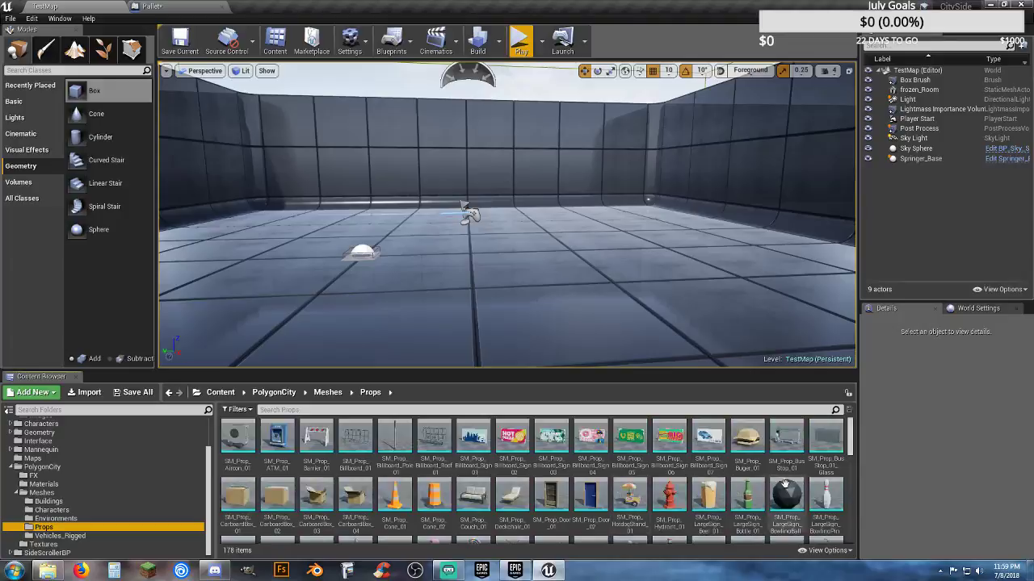
pyautogui.scroll(-2, 772, 455)
pyautogui.scroll(-5, 772, 454)
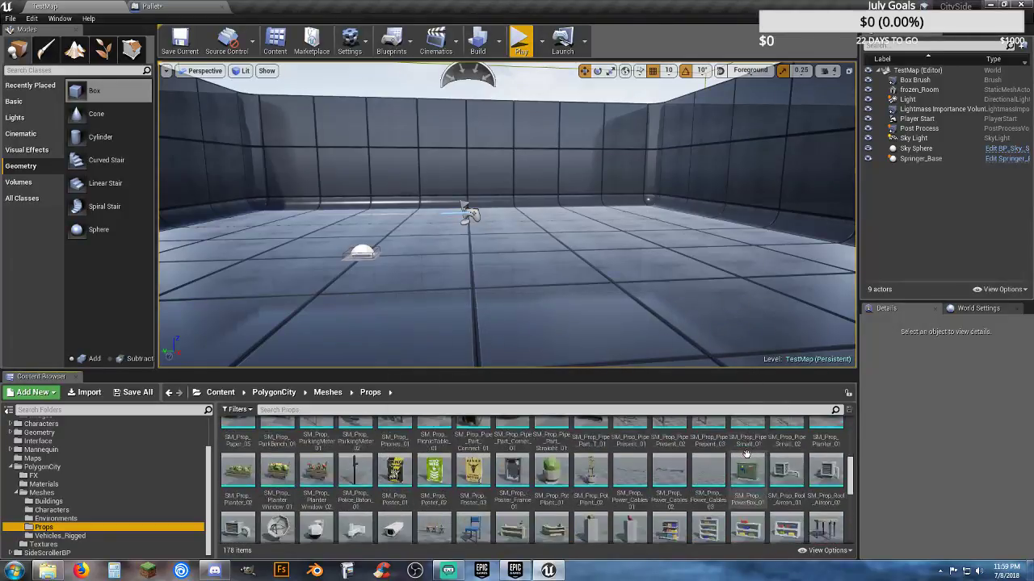
pyautogui.scroll(-6, 727, 454)
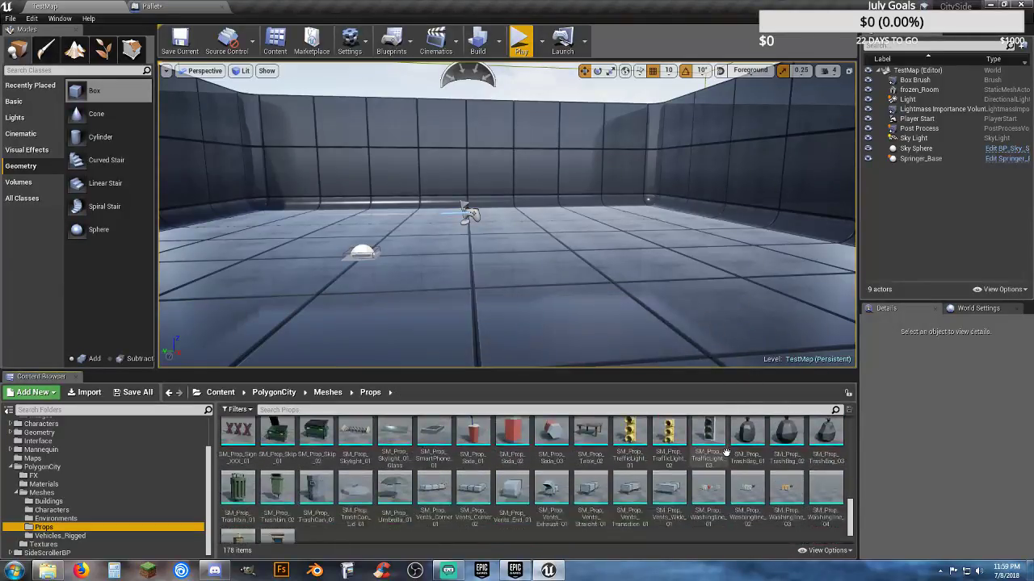
pyautogui.scroll(8, 726, 452)
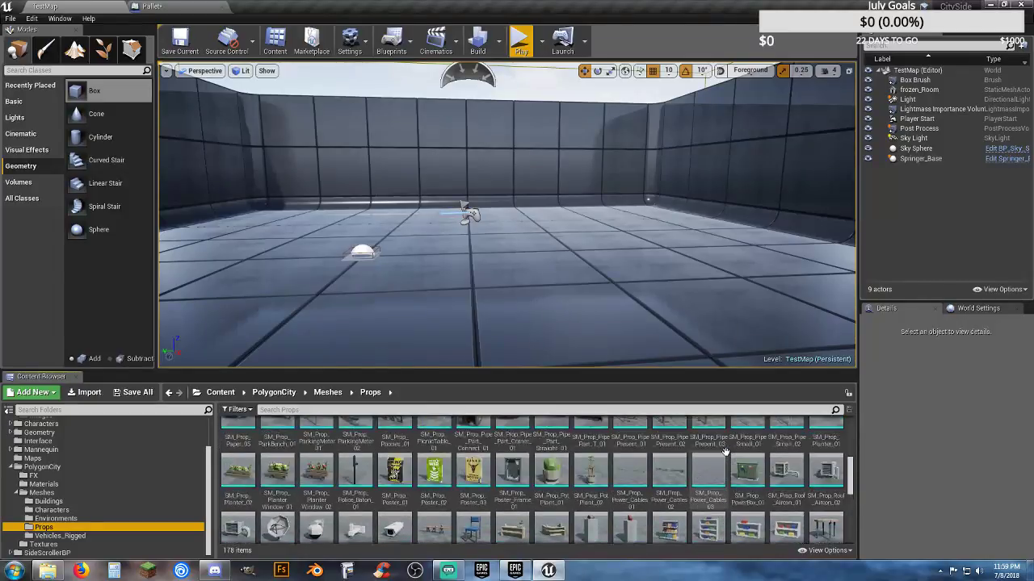
pyautogui.scroll(1, 725, 453)
pyautogui.click(668, 493)
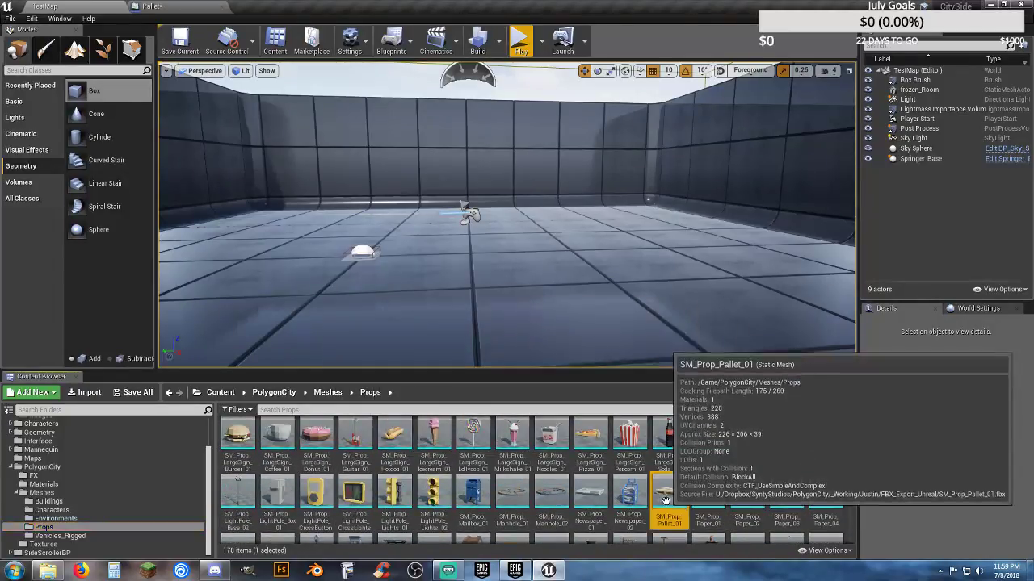
# - Add SM_Prop_Pallet_01 as a static mesh component in the Pallet blueprint
pyautogui.click(184, 8)
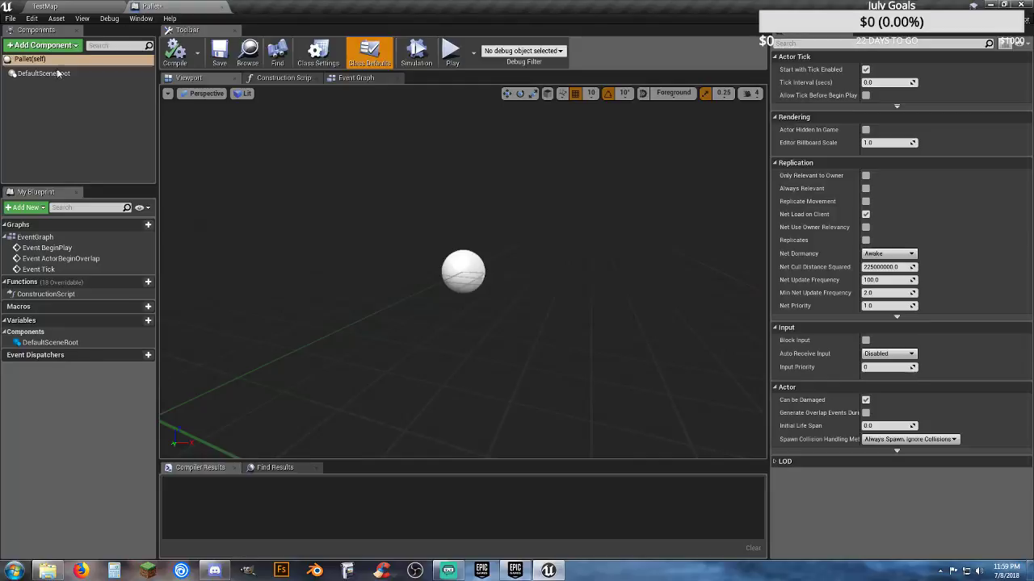
pyautogui.click(43, 46)
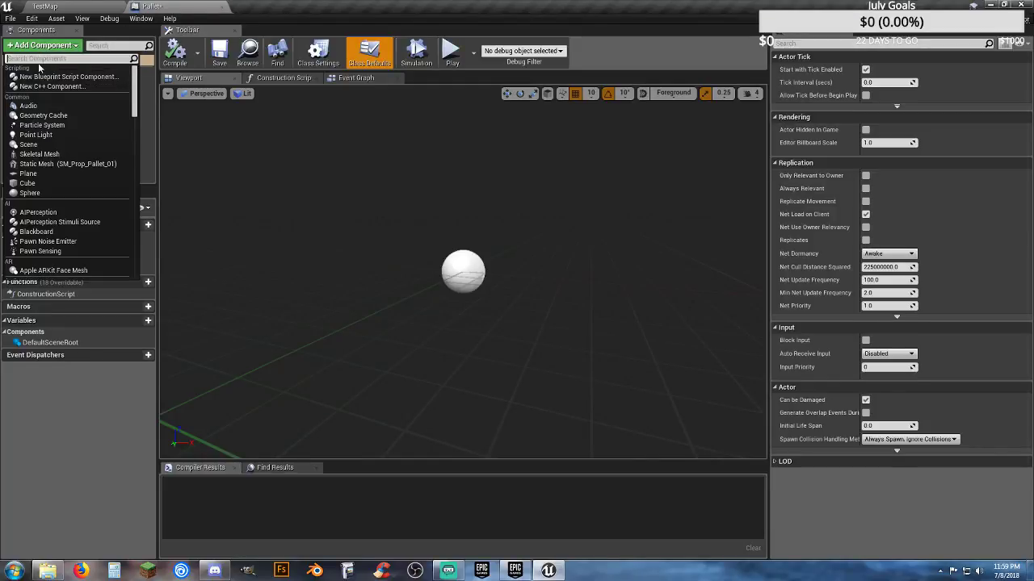
pyautogui.click(41, 164)
pyautogui.press('f')
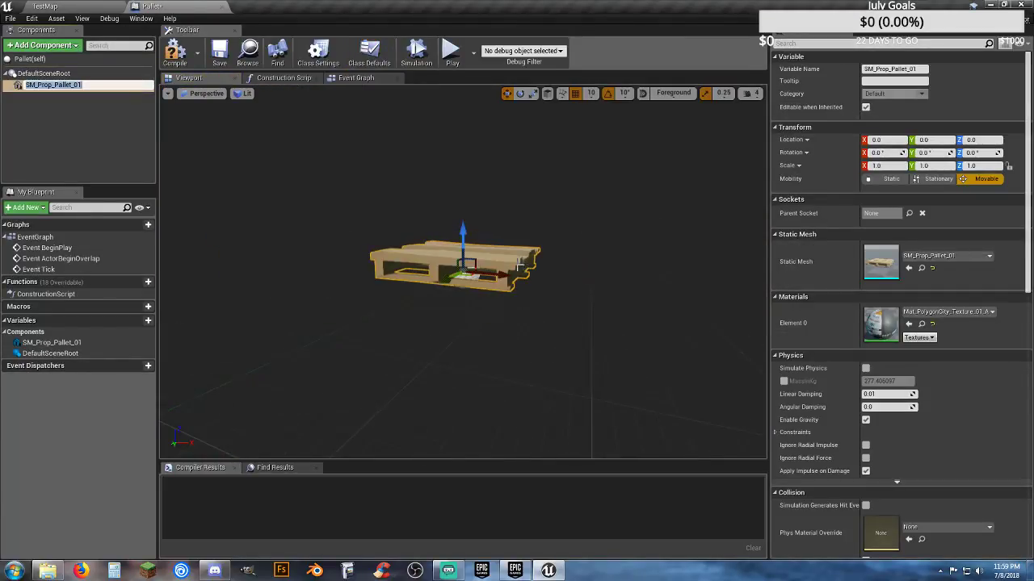
pyautogui.click(520, 265)
pyautogui.moveTo(517, 216); pyautogui.dragTo(486, 293, button='right')
pyautogui.press('s')
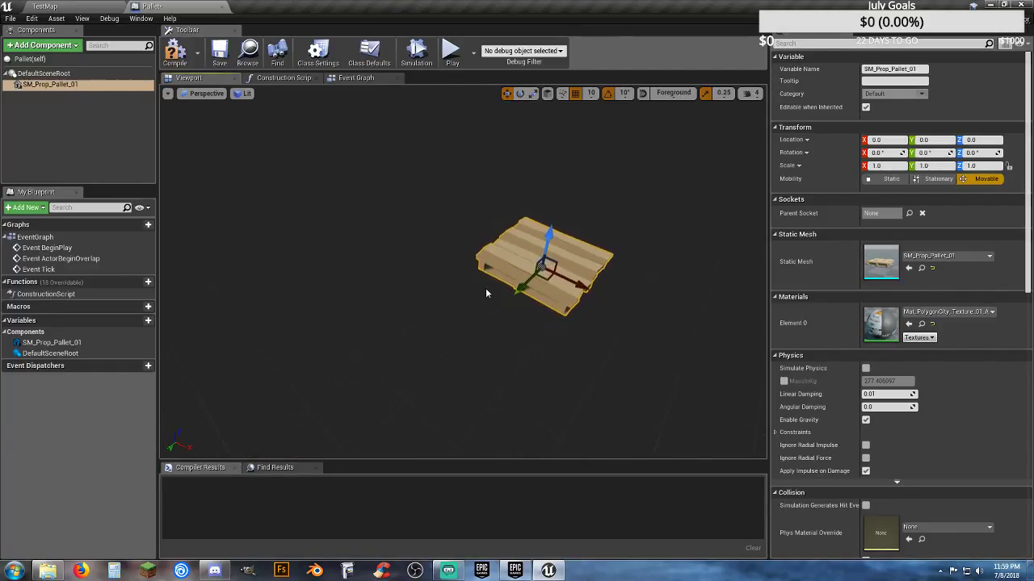
# - Add a Box Collision component as a child of the pallet mesh, keeping the name Box
pyautogui.click(43, 44)
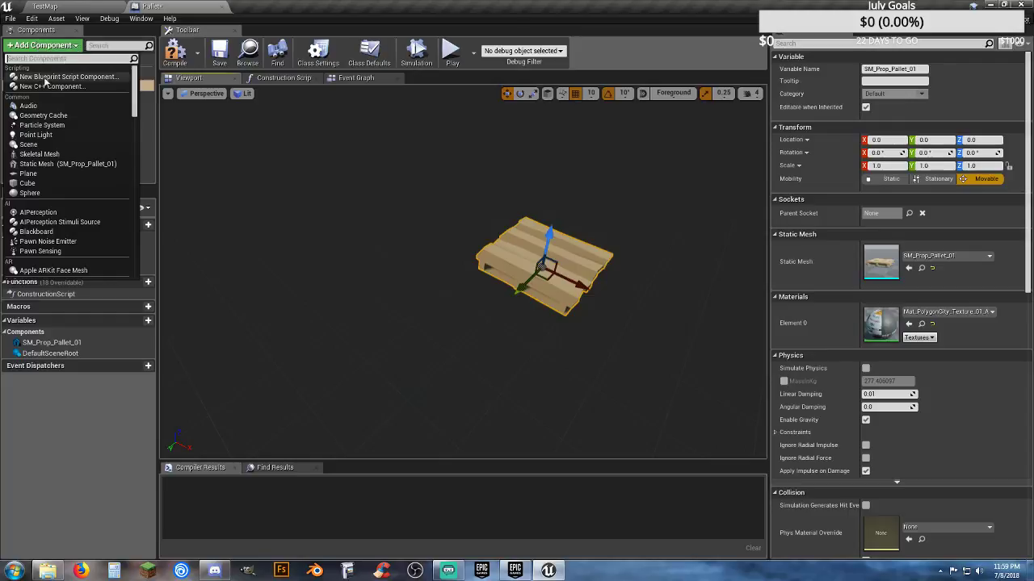
pyautogui.write('bo')
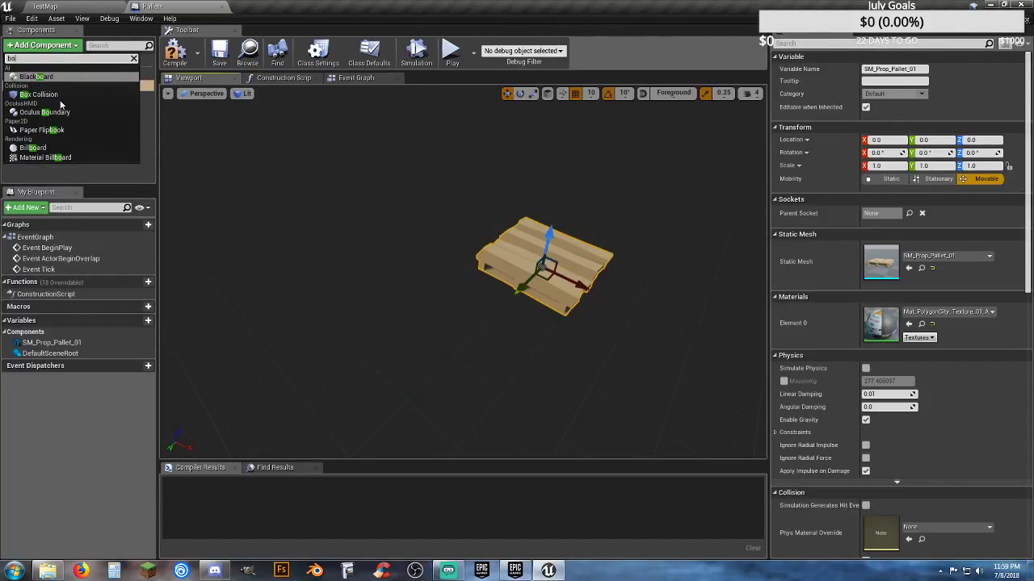
pyautogui.click(89, 94)
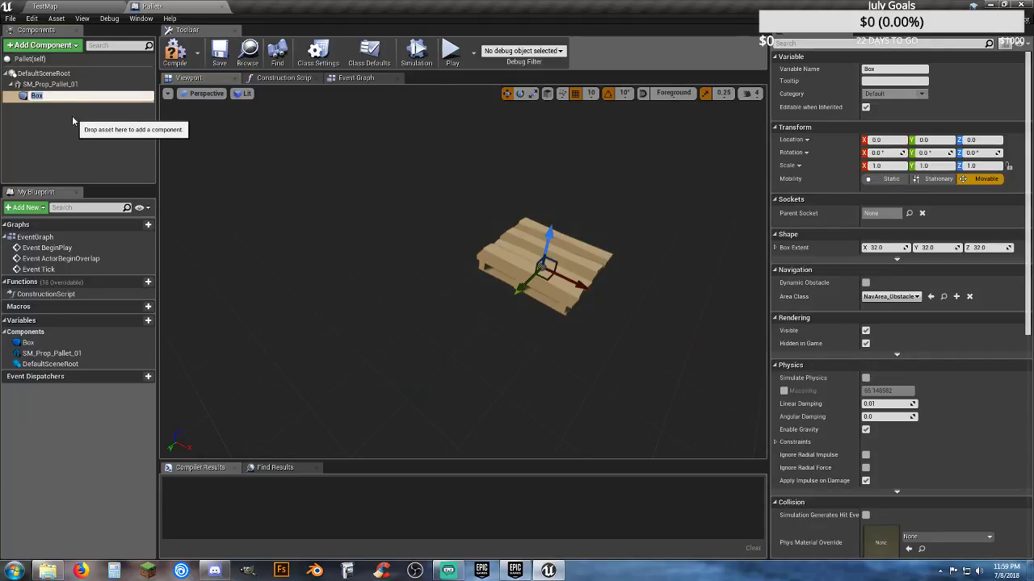
pyautogui.click(72, 116)
pyautogui.click(54, 96)
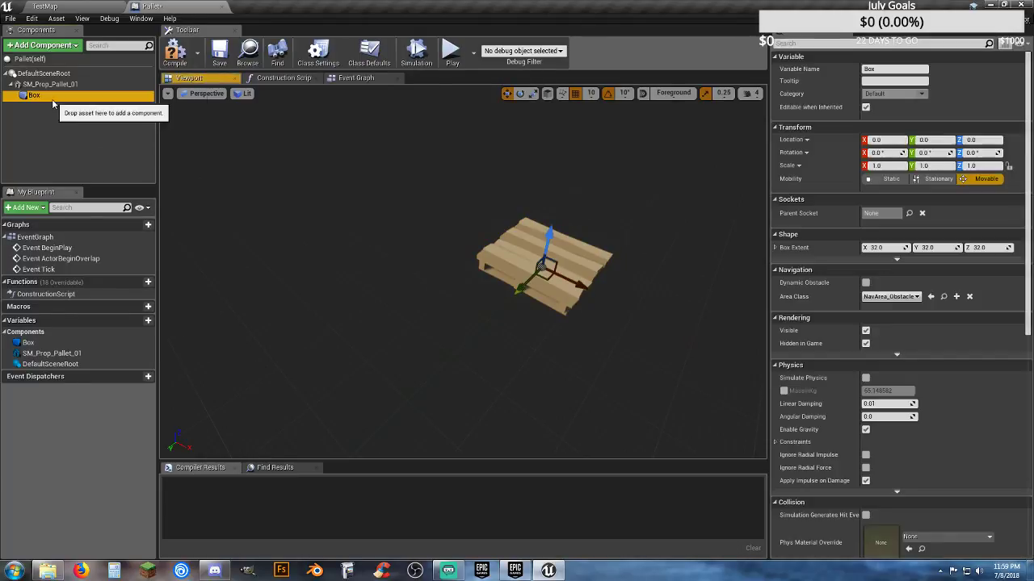
# - Raise the collision box to Z 10 and scale it to 4.0 in X and 3.25 in Y around the pallet
pyautogui.moveTo(462, 272); pyautogui.dragTo(355, 232, button='right')
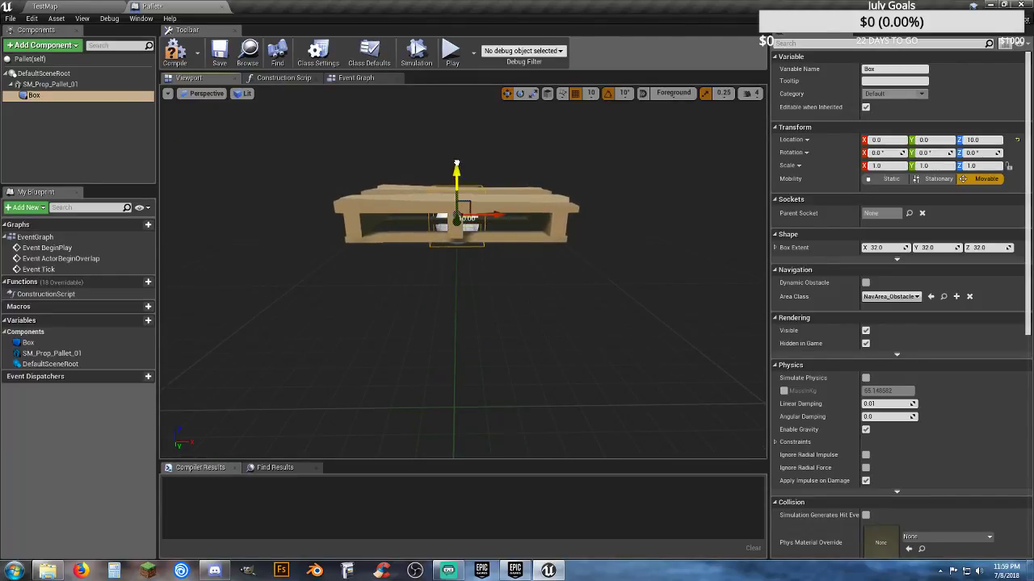
pyautogui.click(532, 94)
pyautogui.moveTo(497, 216); pyautogui.dragTo(540, 215)
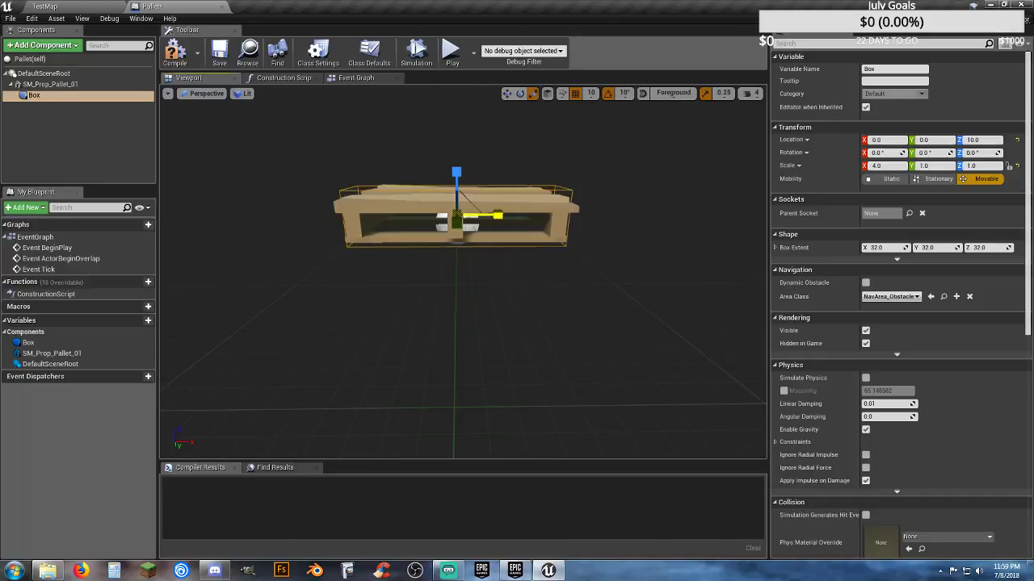
pyautogui.moveTo(482, 284); pyautogui.dragTo(286, 298, button='right')
pyautogui.moveTo(444, 315); pyautogui.dragTo(444, 272, button='right')
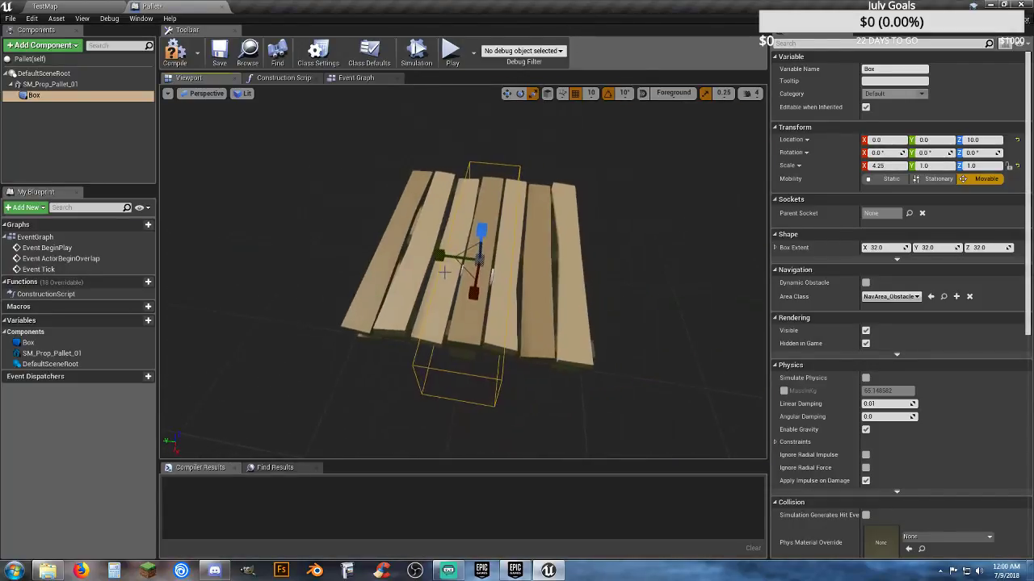
pyautogui.moveTo(445, 257); pyautogui.dragTo(434, 257)
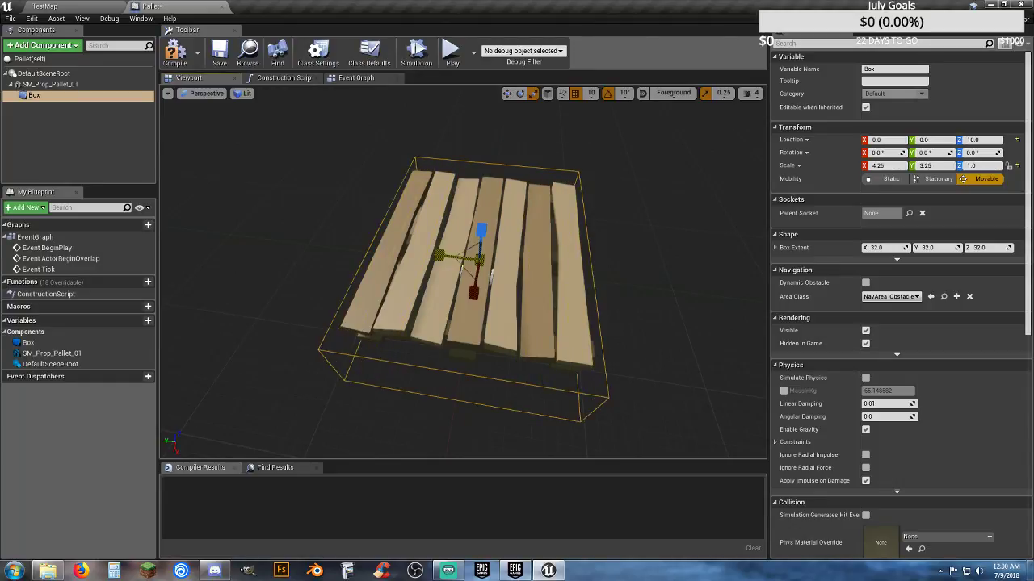
pyautogui.moveTo(437, 257); pyautogui.dragTo(404, 218, button='right')
pyautogui.moveTo(460, 201); pyautogui.dragTo(503, 208, button='right')
pyautogui.press('w')
pyautogui.press('f')
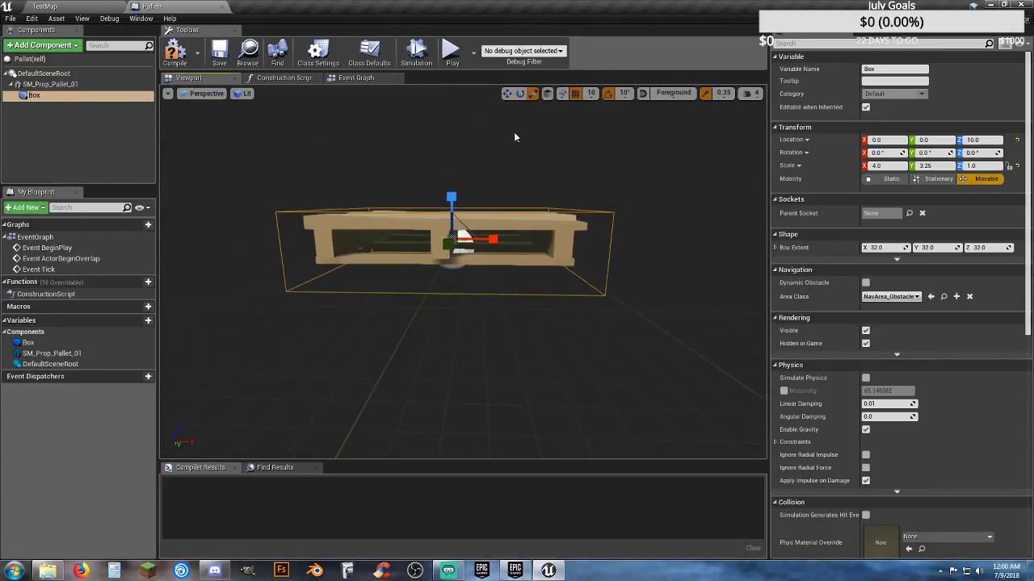
# - Raise the collision box to a Z location of 20 and set its Z scale to 0.75
pyautogui.moveTo(452, 198); pyautogui.dragTo(451, 191)
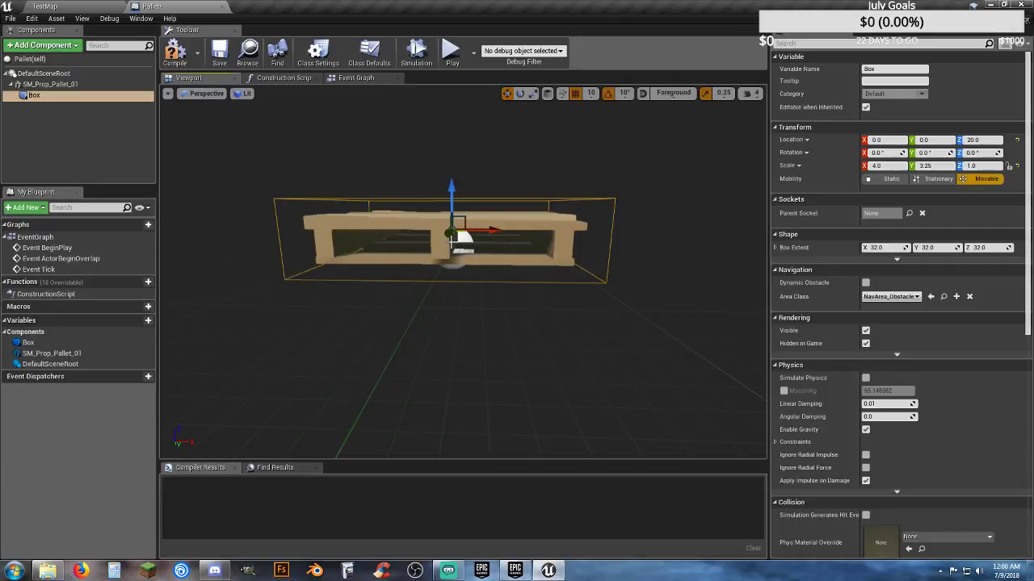
pyautogui.click(532, 93)
pyautogui.moveTo(451, 189); pyautogui.dragTo(451, 201)
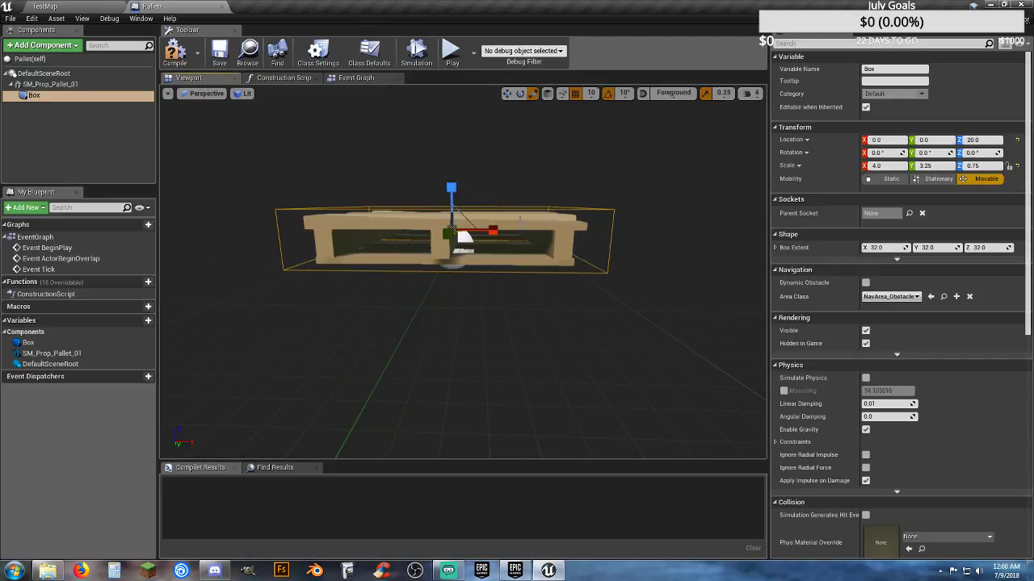
pyautogui.moveTo(520, 218); pyautogui.dragTo(517, 275, button='right')
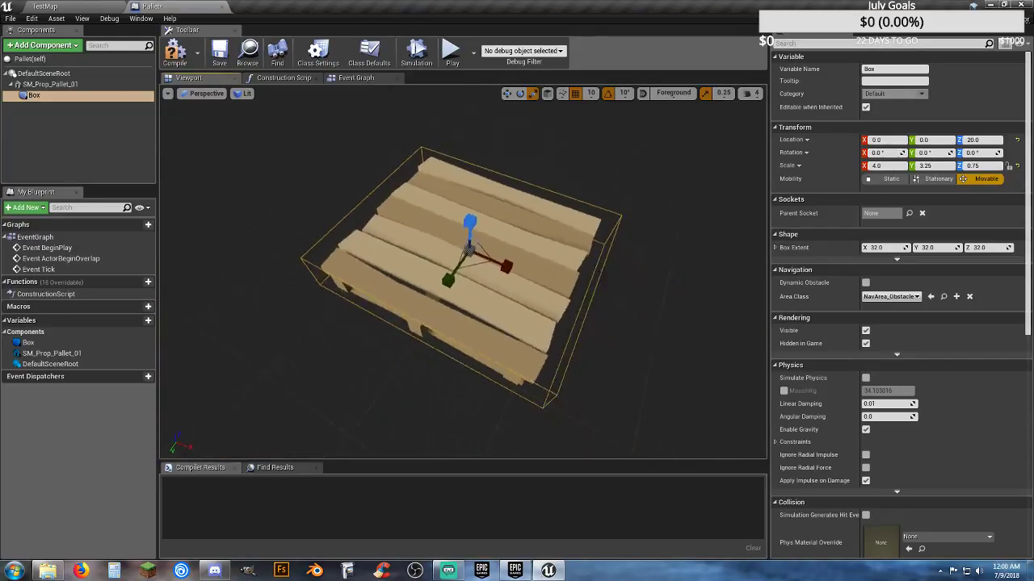
pyautogui.moveTo(468, 298); pyautogui.dragTo(469, 323, button='right')
pyautogui.moveTo(463, 274); pyautogui.dragTo(448, 337, button='right')
pyautogui.press('w')
pyautogui.moveTo(504, 387); pyautogui.dragTo(504, 310, button='right')
pyautogui.press('s')
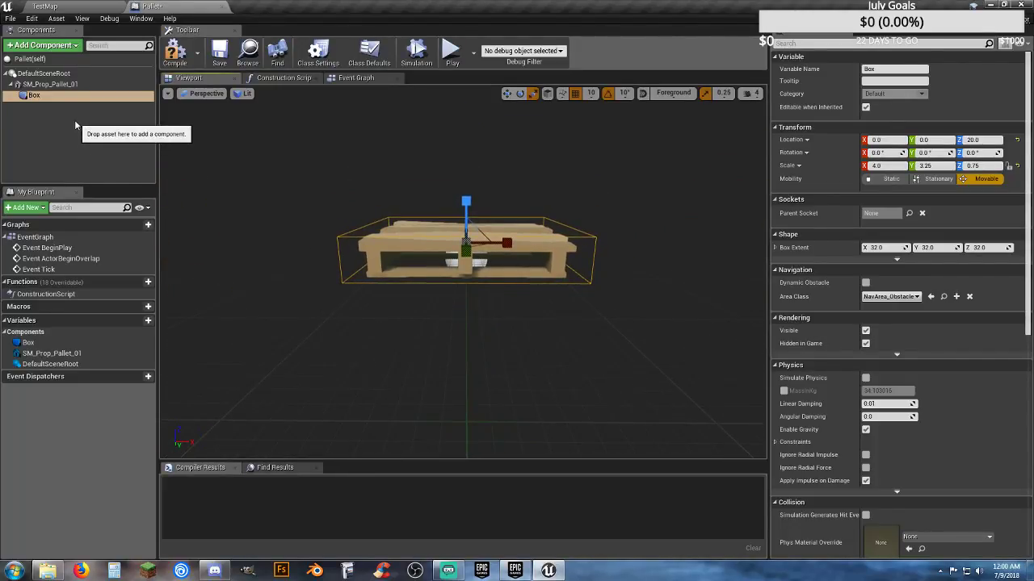
# - Add a Rotating Movement component to the Pallet blueprint
pyautogui.click(95, 134)
pyautogui.click(55, 50)
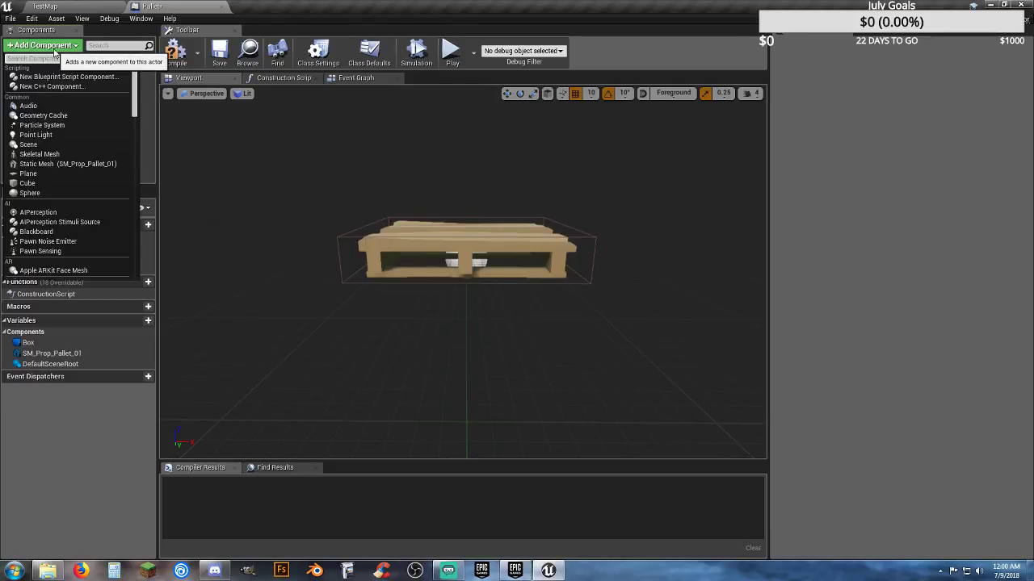
pyautogui.write('rot')
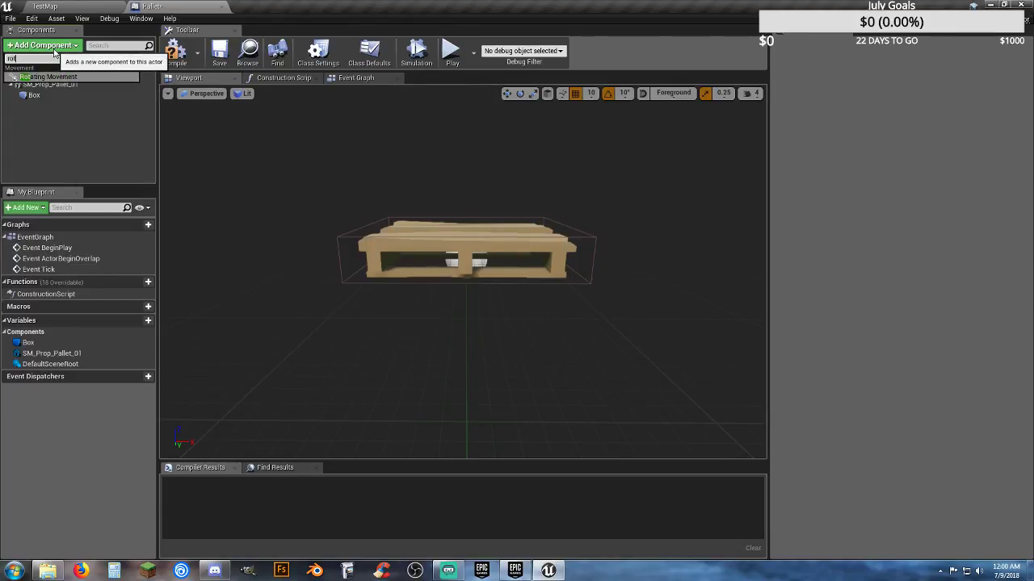
pyautogui.click(55, 75)
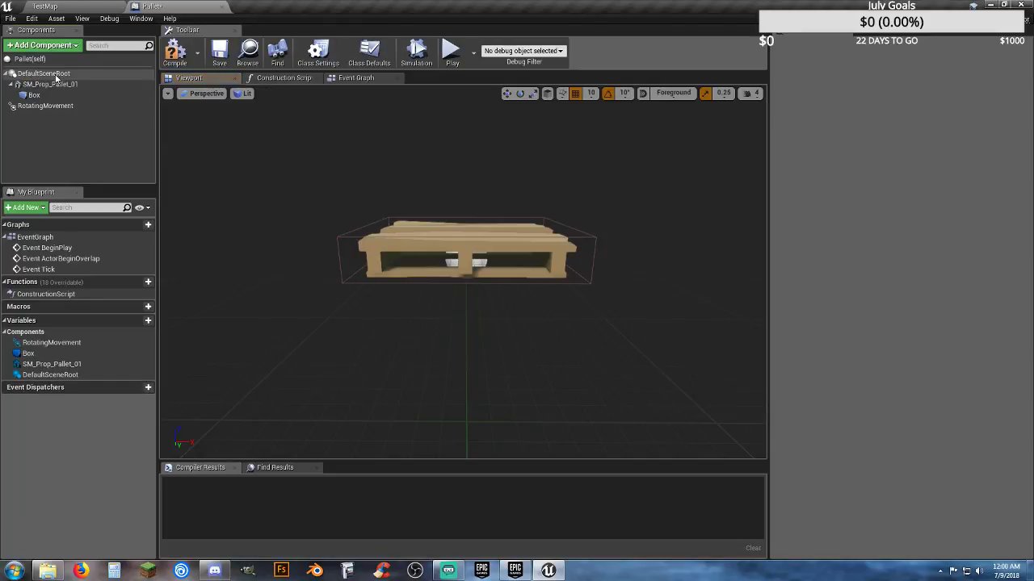
# - Compile the Pallet blueprint and place an instance of it from the Gadgets folder into TestMap beside the Springer_Base
pyautogui.click(174, 52)
pyautogui.click(71, 7)
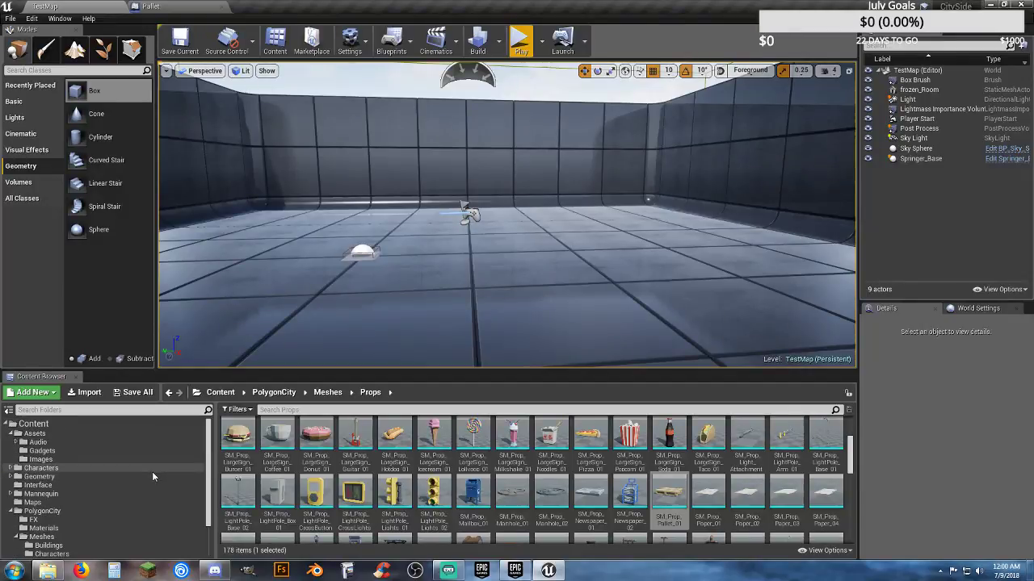
pyautogui.click(84, 450)
pyautogui.moveTo(418, 325); pyautogui.dragTo(419, 325, button='right')
pyautogui.moveTo(237, 440); pyautogui.dragTo(385, 189)
# - Play-test the level by jumping onto the rotating pallet and moving the character around on it, then end the session
pyautogui.click(518, 40)
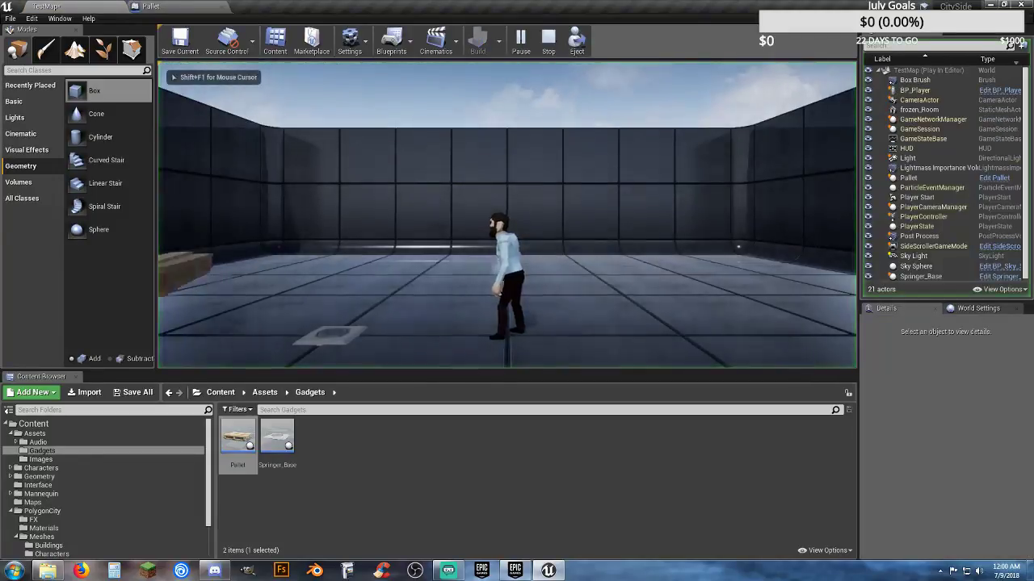
pyautogui.press('a')
pyautogui.press('space')
pyautogui.press('d')
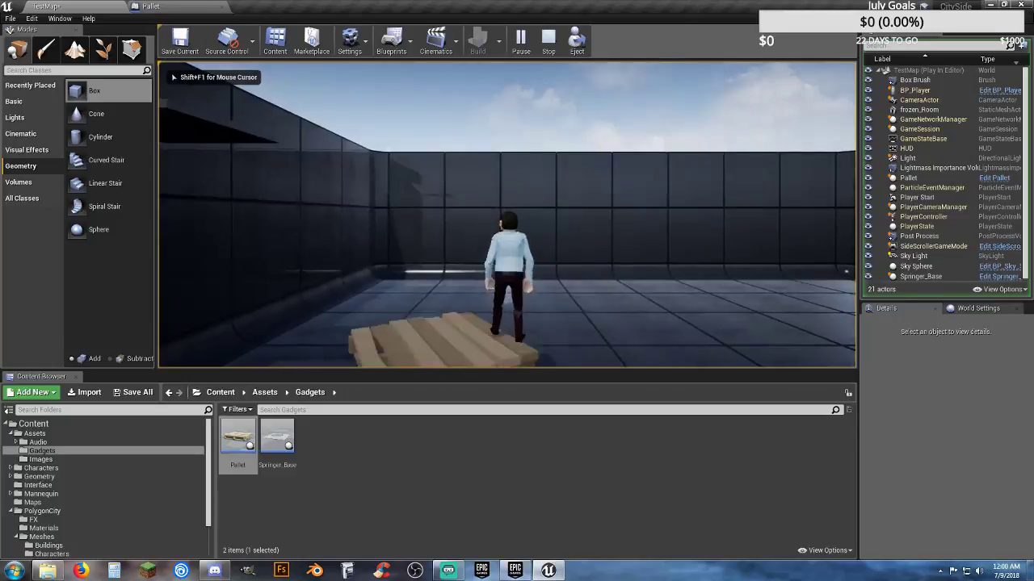
pyautogui.press('a')
pyautogui.press('d')
pyautogui.press('a')
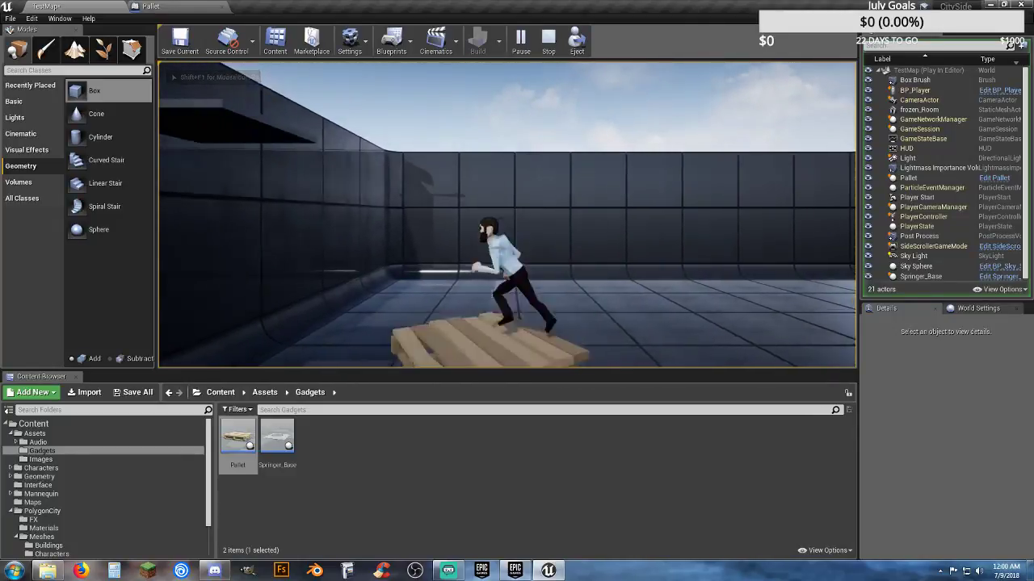
pyautogui.press('d')
pyautogui.press('a')
pyautogui.press('d')
pyautogui.press('w')
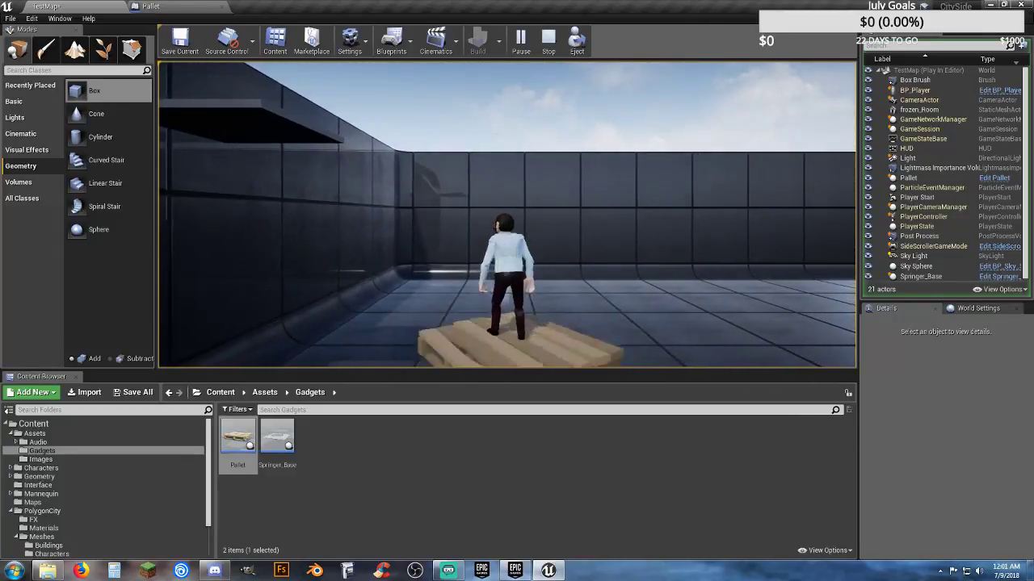
pyautogui.press('s')
pyautogui.press('d')
pyautogui.press('w')
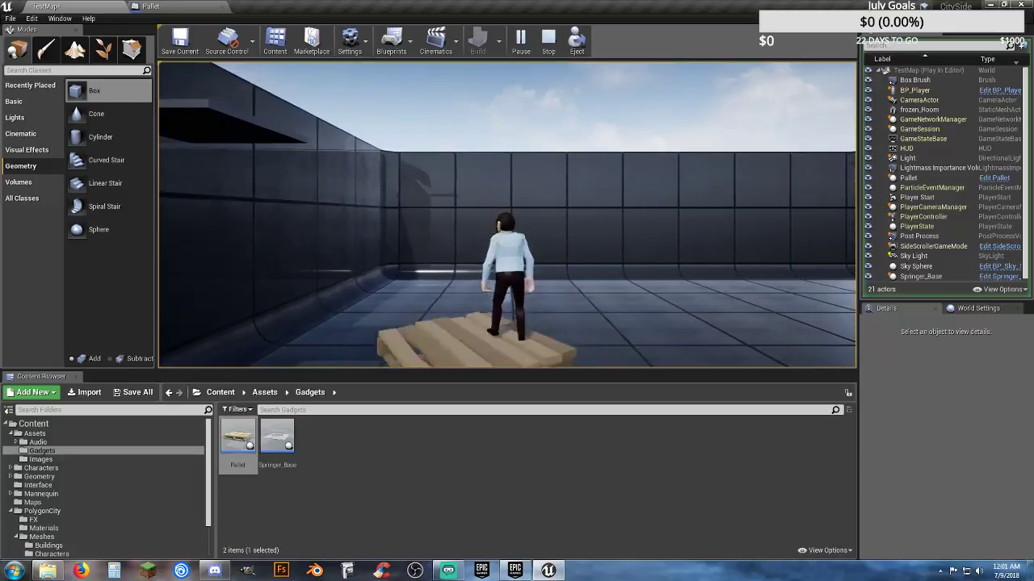
pyautogui.press('d')
pyautogui.press('s')
pyautogui.press('d')
pyautogui.press('a')
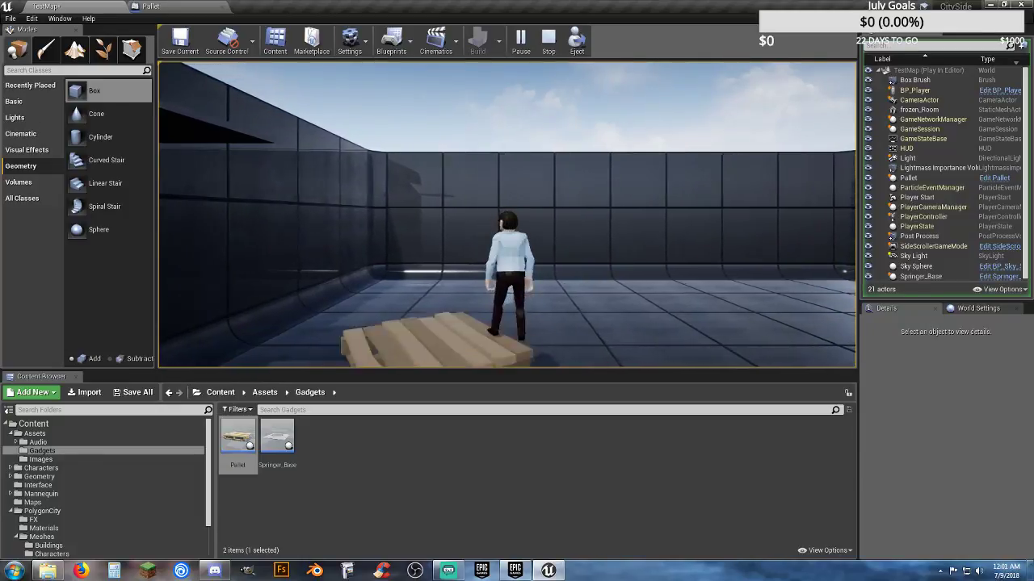
pyautogui.press('d')
pyautogui.press('s')
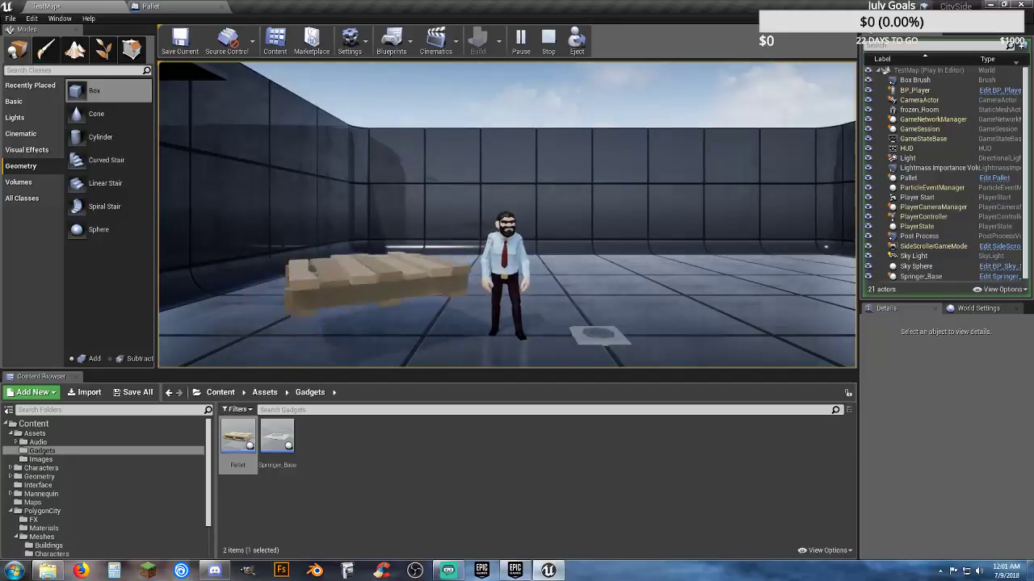
pyautogui.press('Escape')
# - Set the X location of the pallet placed in TestMap to 0
pyautogui.click(427, 271)
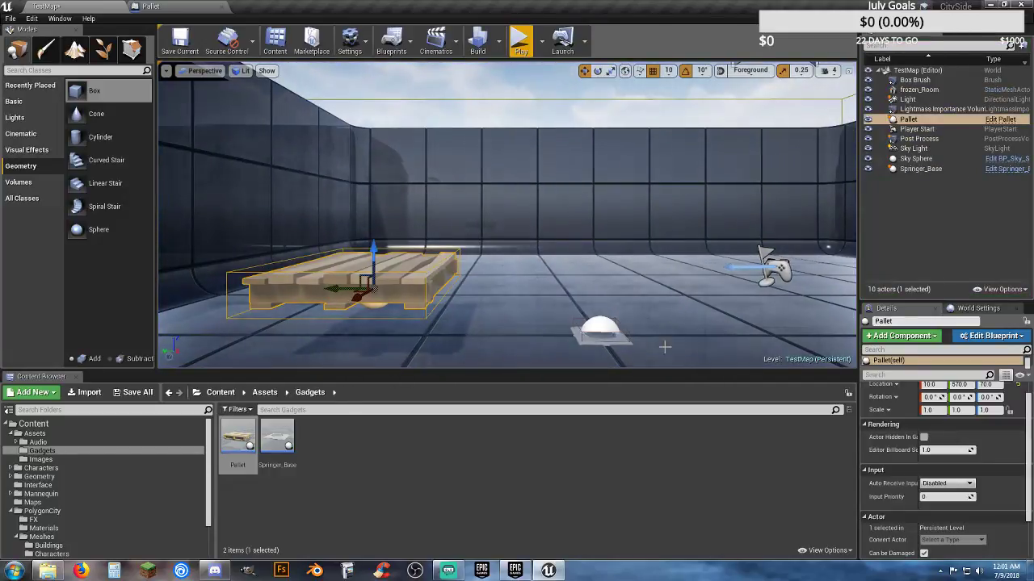
pyautogui.scroll(1, 913, 437)
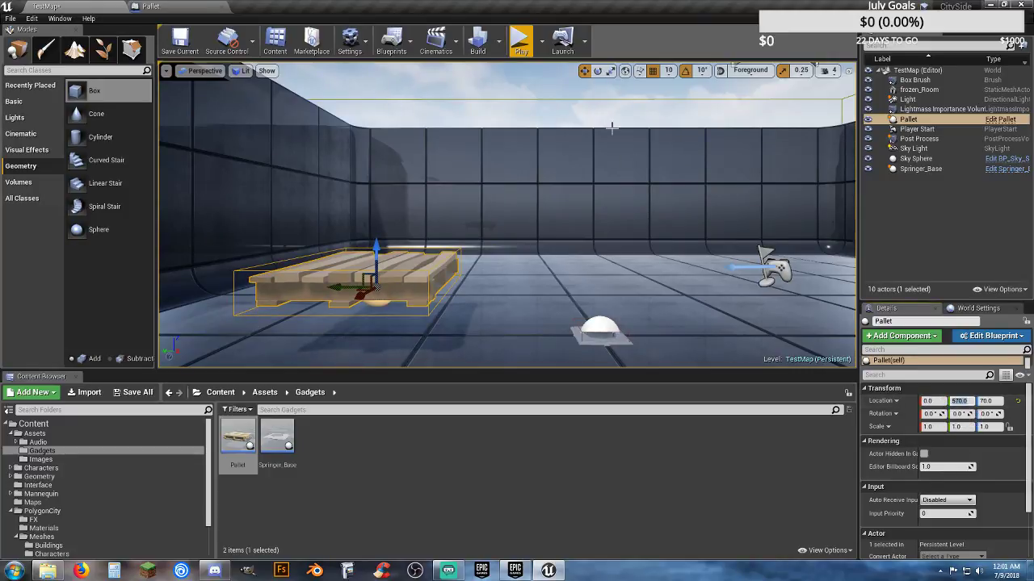
# - Play-test the realigned pallet by riding it and jumping on and off beside the Springer_Base and raised ledge, then stop playing
pyautogui.click(520, 42)
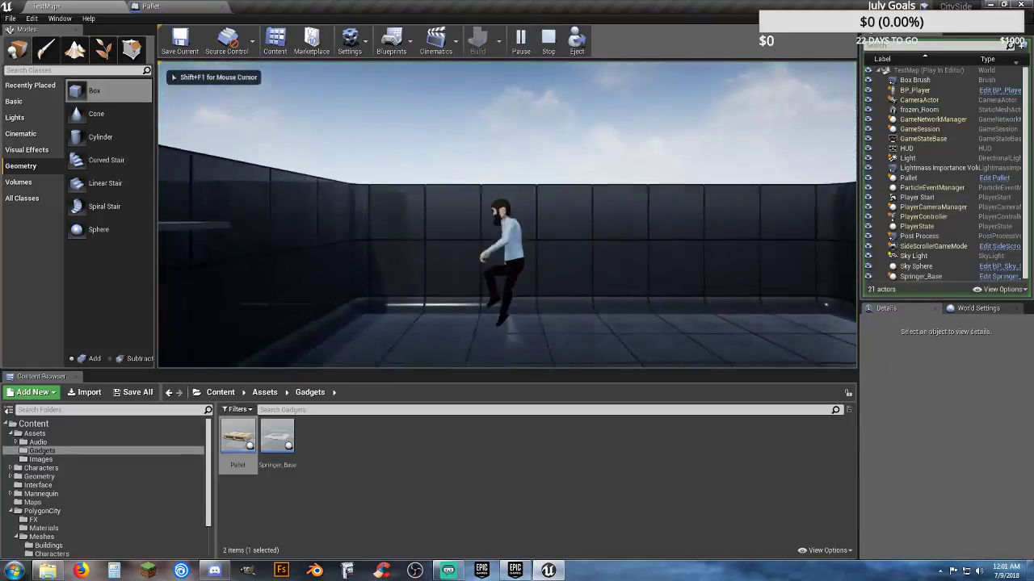
pyautogui.press('d')
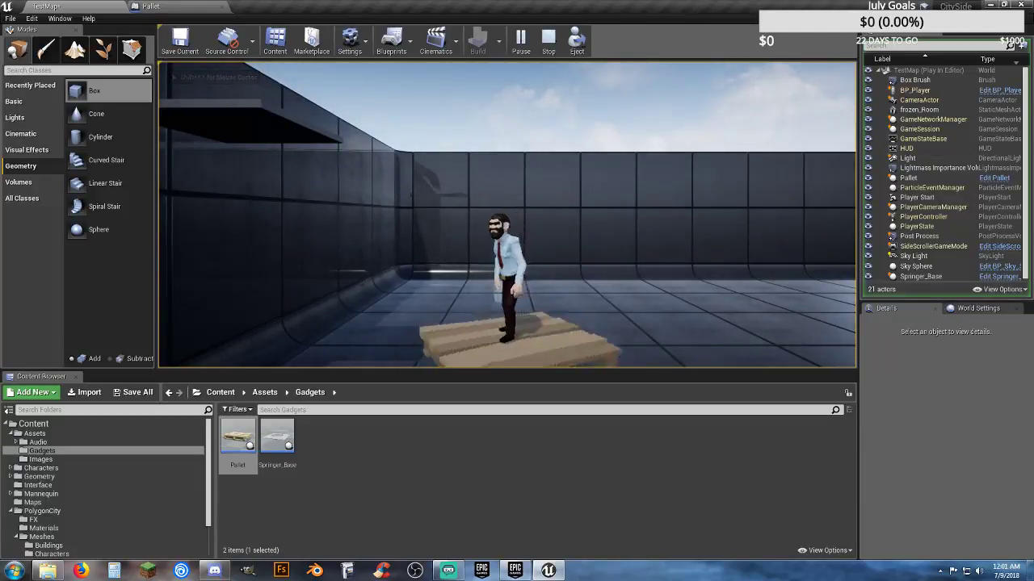
pyautogui.press('a')
pyautogui.press('space')
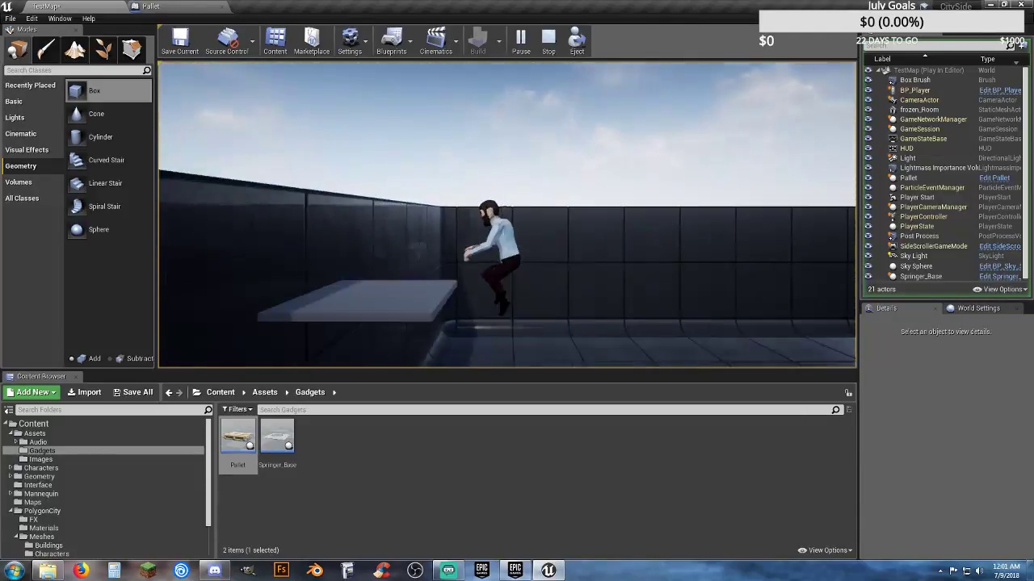
pyautogui.press('d')
pyautogui.press('space')
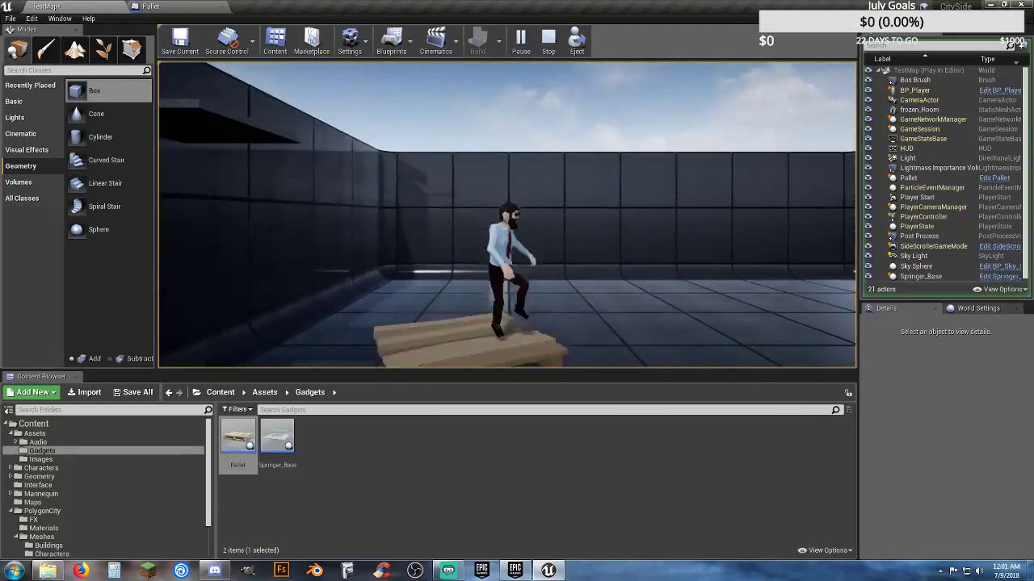
pyautogui.press('a')
pyautogui.press('space')
pyautogui.press('d')
pyautogui.press('space')
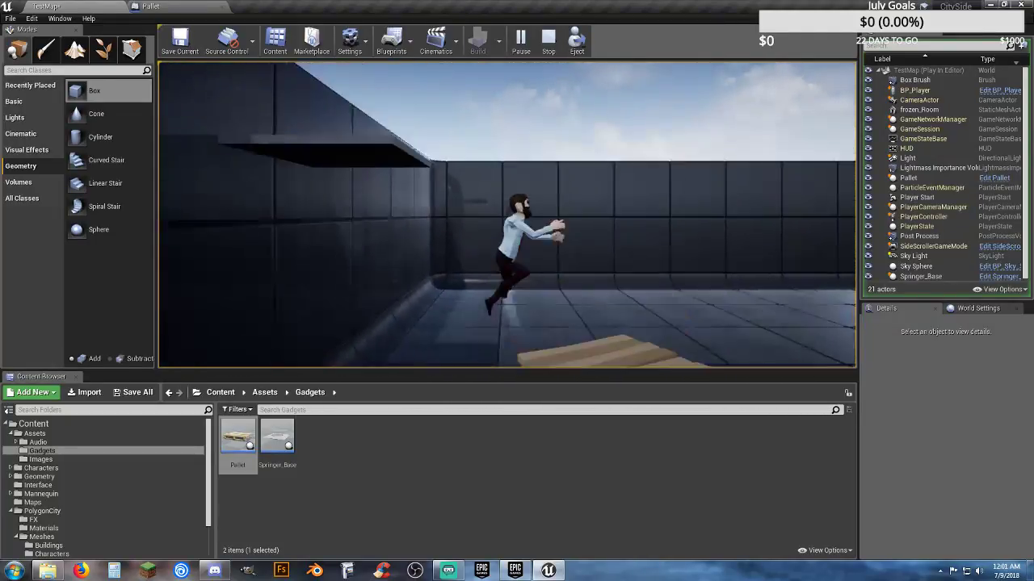
pyautogui.press('a')
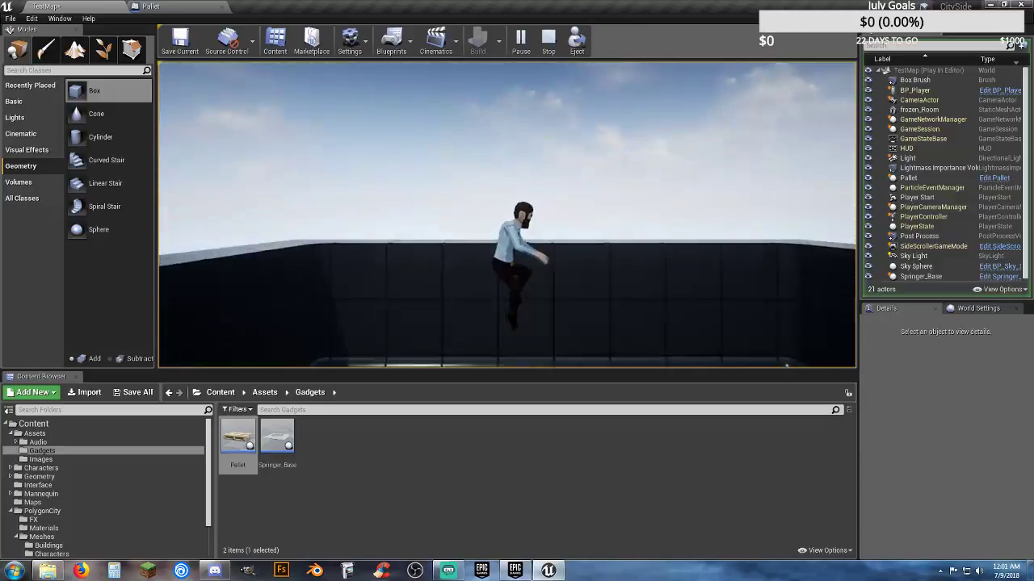
pyautogui.press('d')
pyautogui.press('a')
pyautogui.press('d')
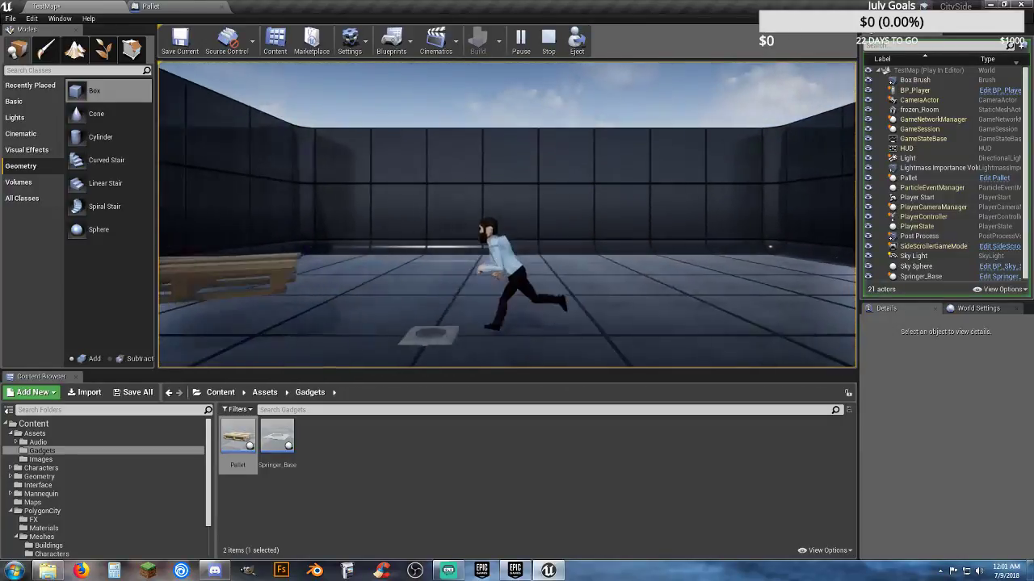
pyautogui.press('d')
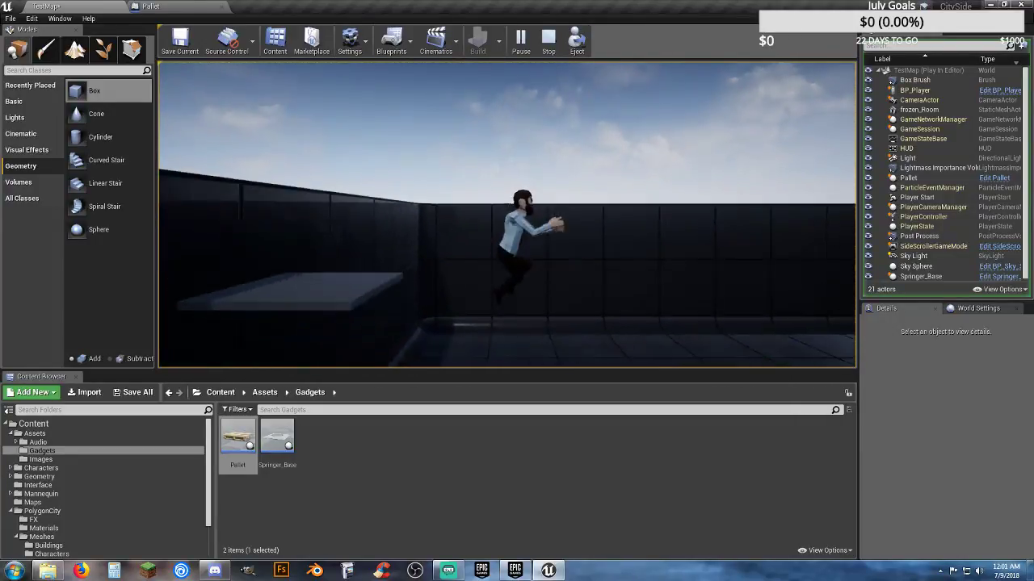
pyautogui.press('a')
pyautogui.press('d')
pyautogui.press('a')
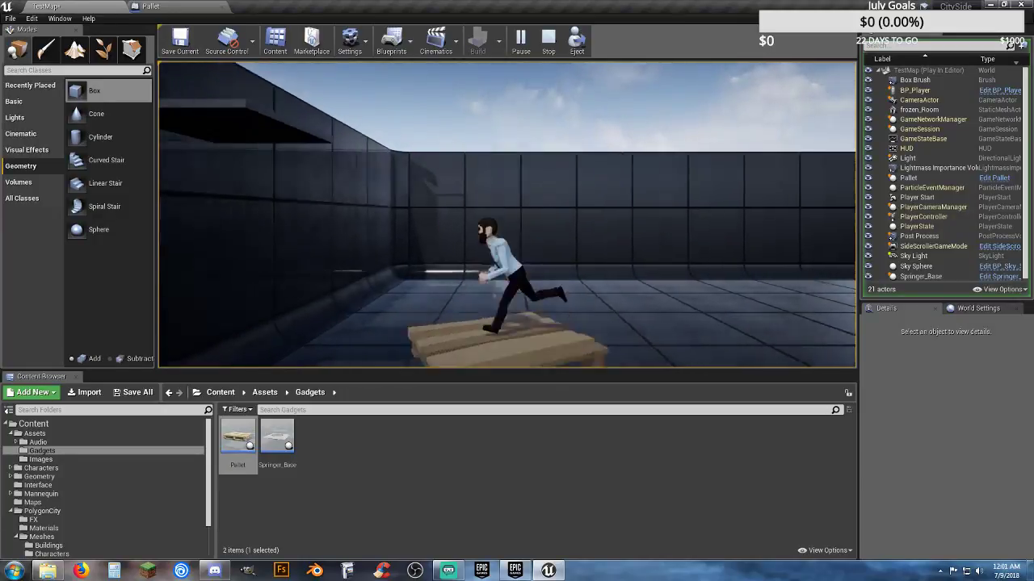
pyautogui.press('a')
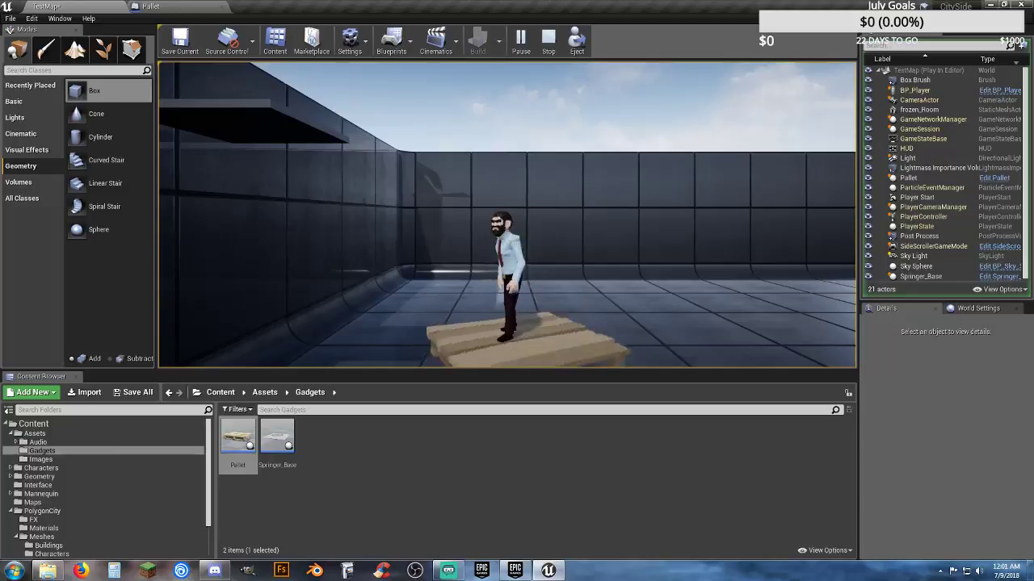
pyautogui.press('d')
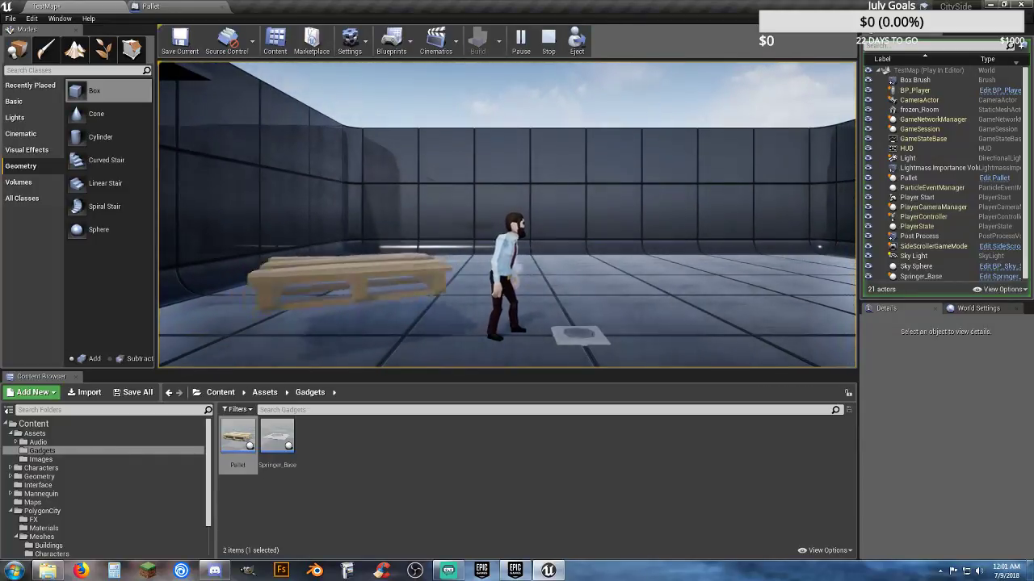
pyautogui.press('Escape')
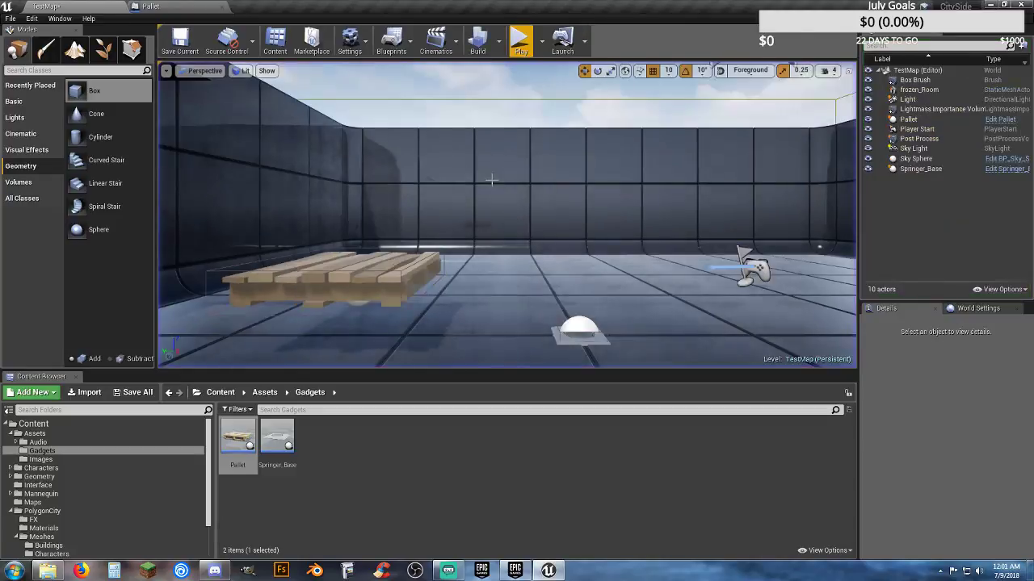
# - Create a child blueprint class of Pallet in the Gadgets folder and name it Pallet_Killer
pyautogui.click(185, 10)
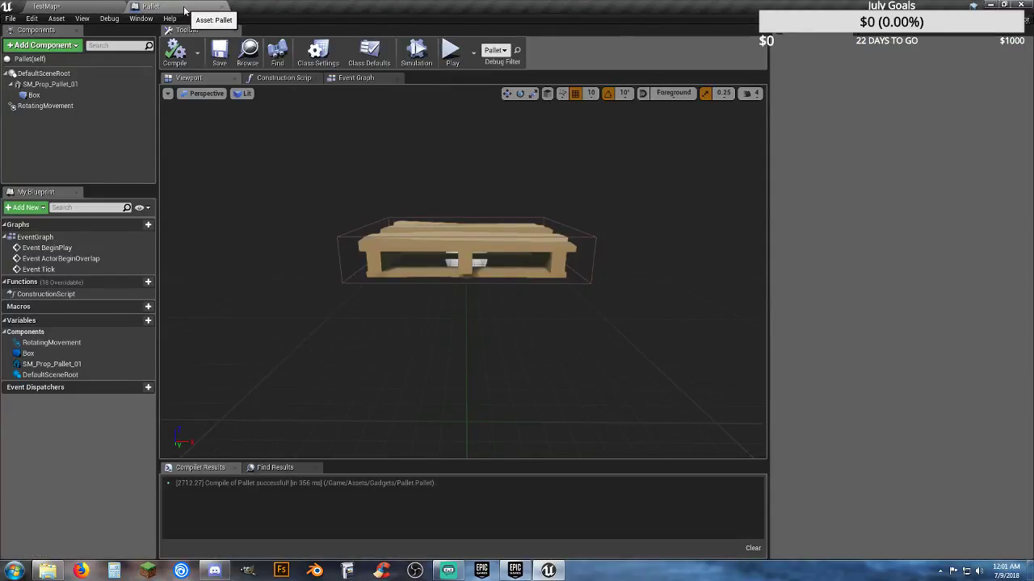
pyautogui.click(49, 7)
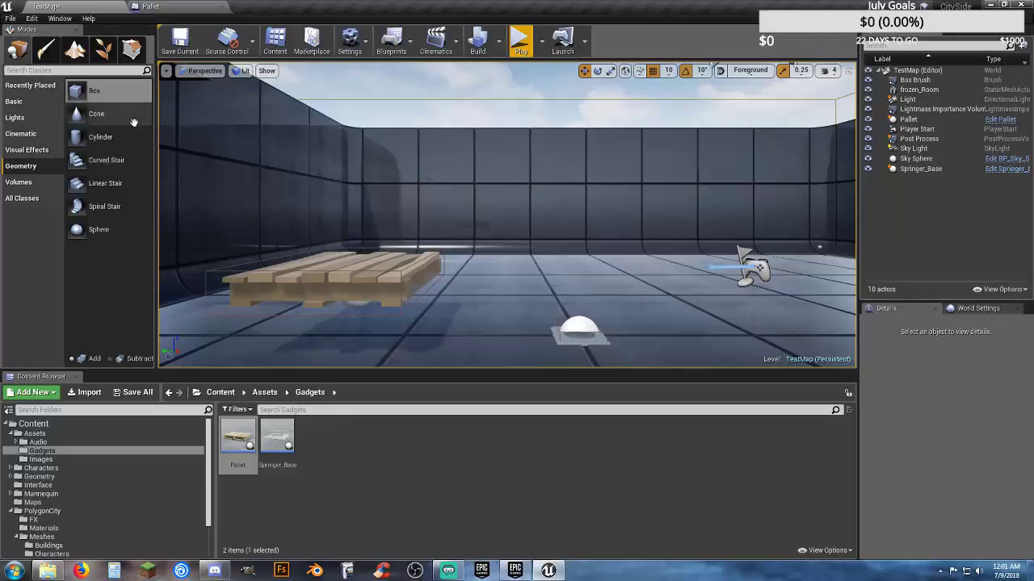
pyautogui.rightClick(244, 470)
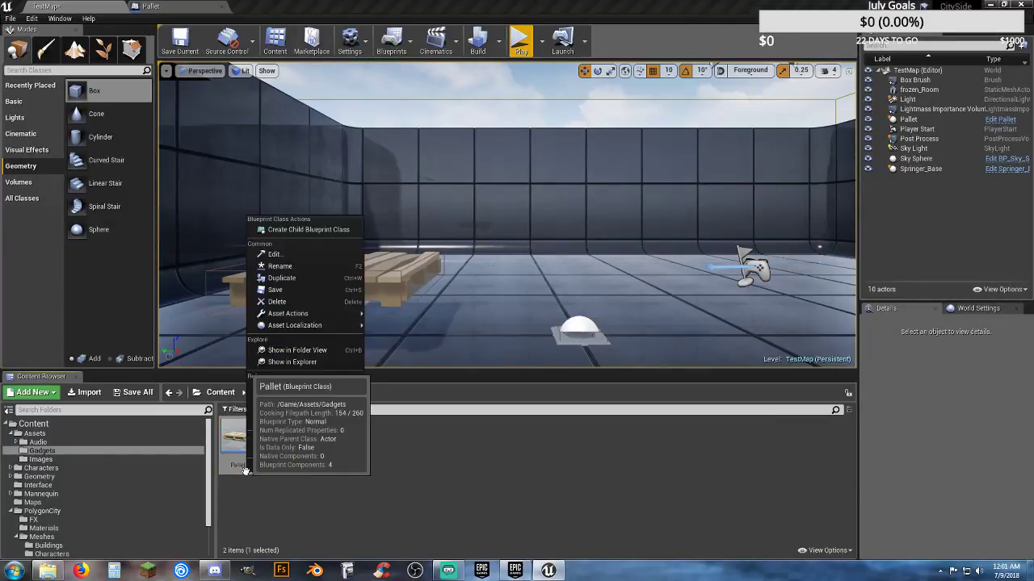
pyautogui.click(315, 230)
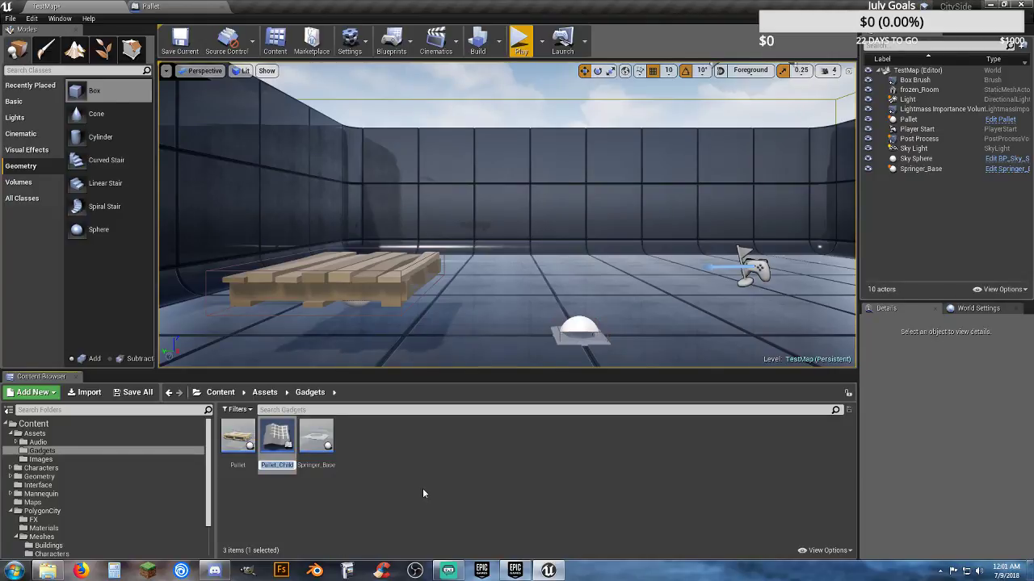
pyautogui.press('End')
pyautogui.press('BackSpace')
pyautogui.press('BackSpace')
pyautogui.press('BackSpace')
pyautogui.press('BackSpace')
pyautogui.press('BackSpace')
pyautogui.write('Killer')
pyautogui.press('Return')
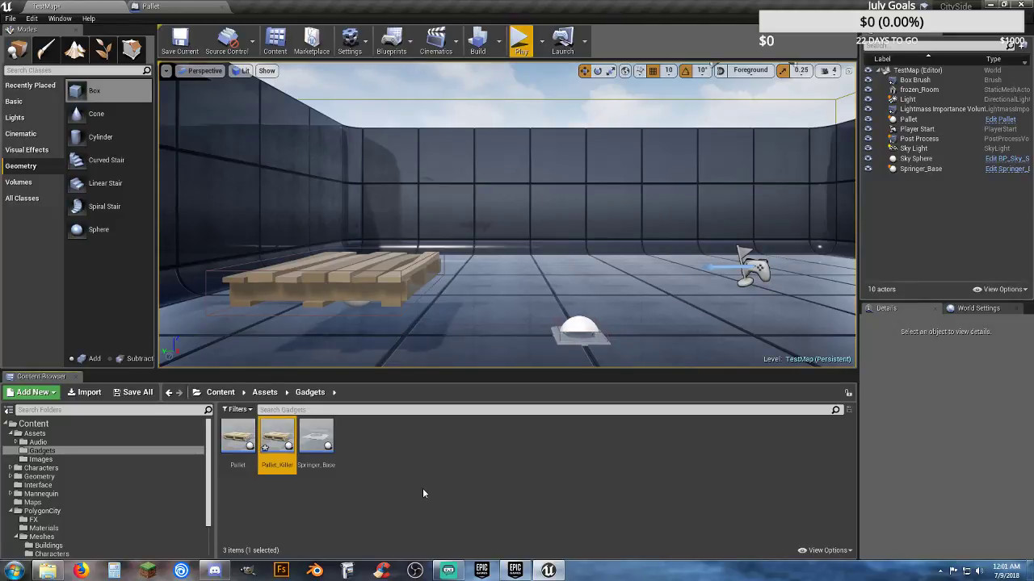
# - Open the Pallet_Killer blueprint for editing, close the parent Pallet blueprint's editor, and view the inherited pallet from above
pyautogui.doubleClick(282, 465)
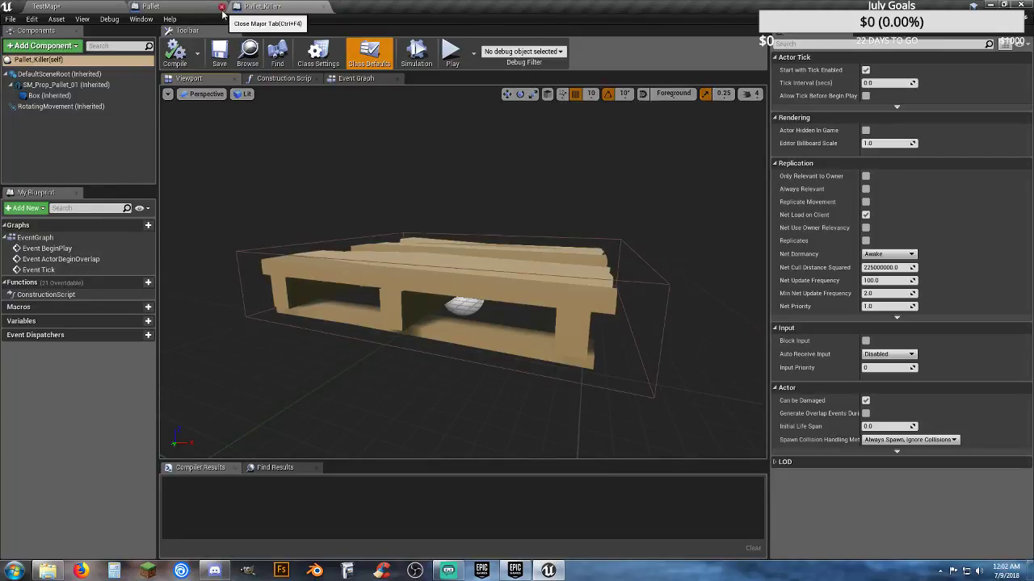
pyautogui.click(221, 6)
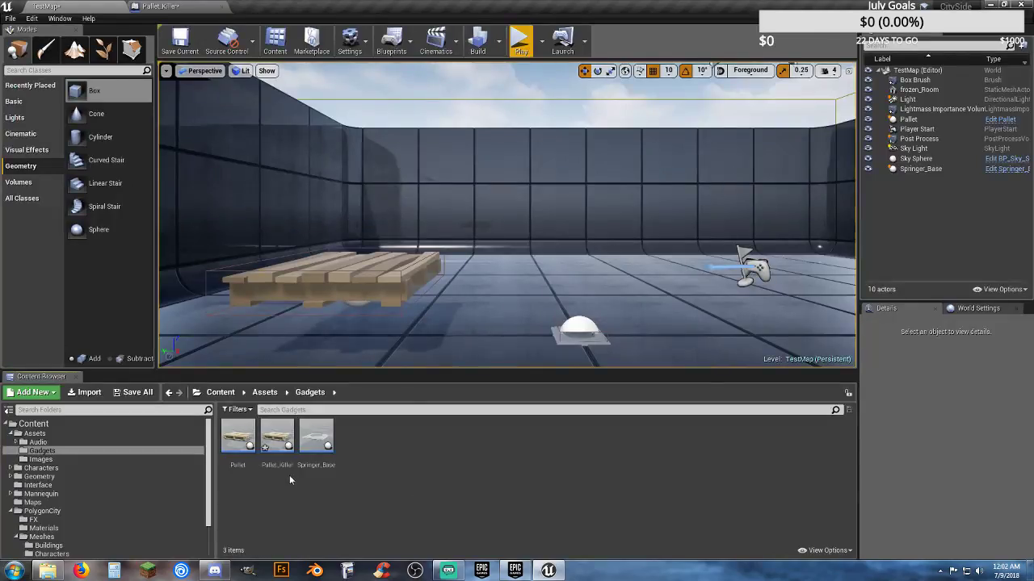
pyautogui.click(168, 6)
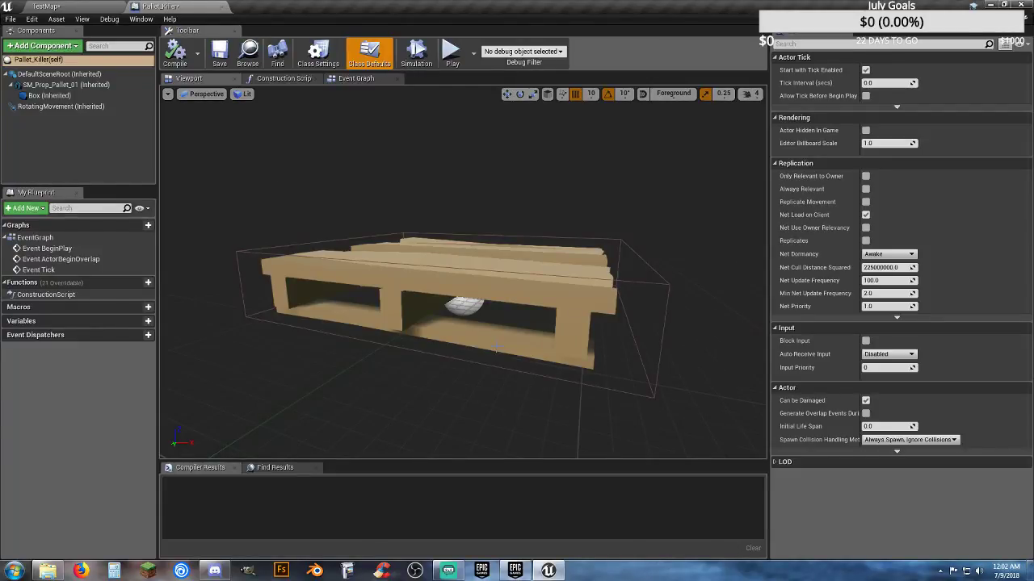
pyautogui.moveTo(504, 413); pyautogui.dragTo(360, 255, button='right')
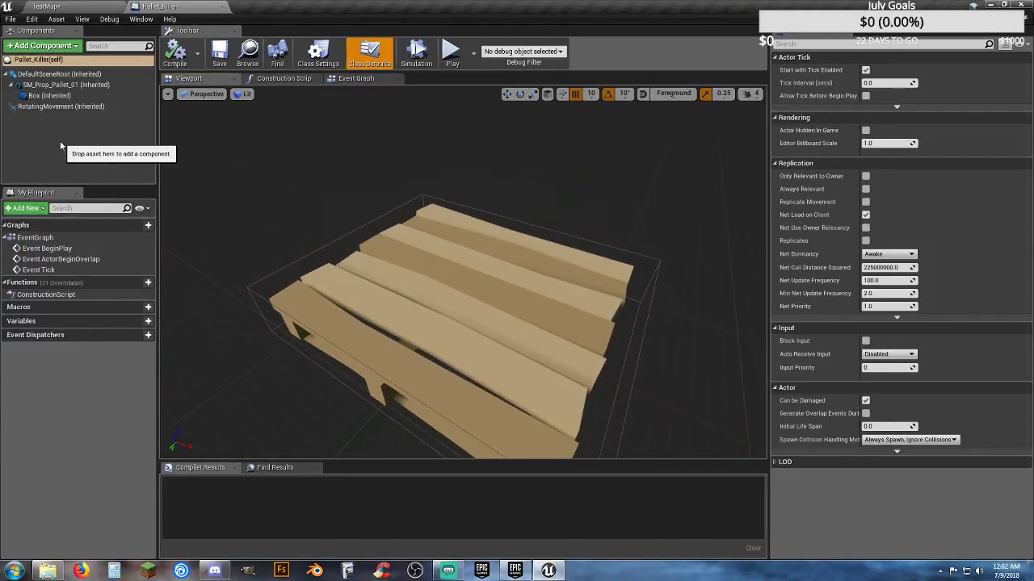
# - Open Pallet_Killer's Event Graph and examine its BeginPlay, ActorBeginOverlap and Tick event nodes with their parent calls
pyautogui.click(356, 80)
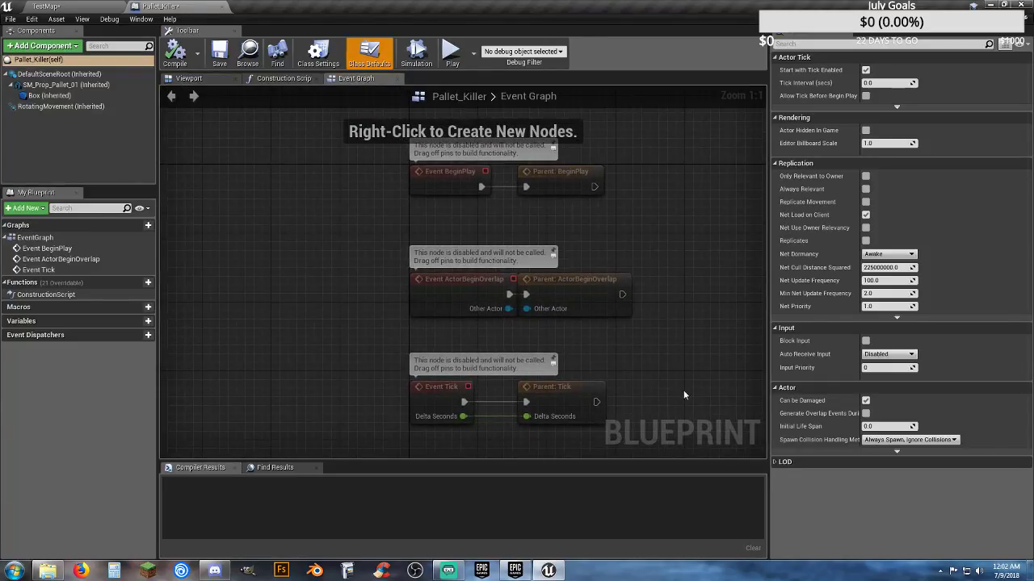
pyautogui.moveTo(683, 390); pyautogui.dragTo(585, 388, button='right')
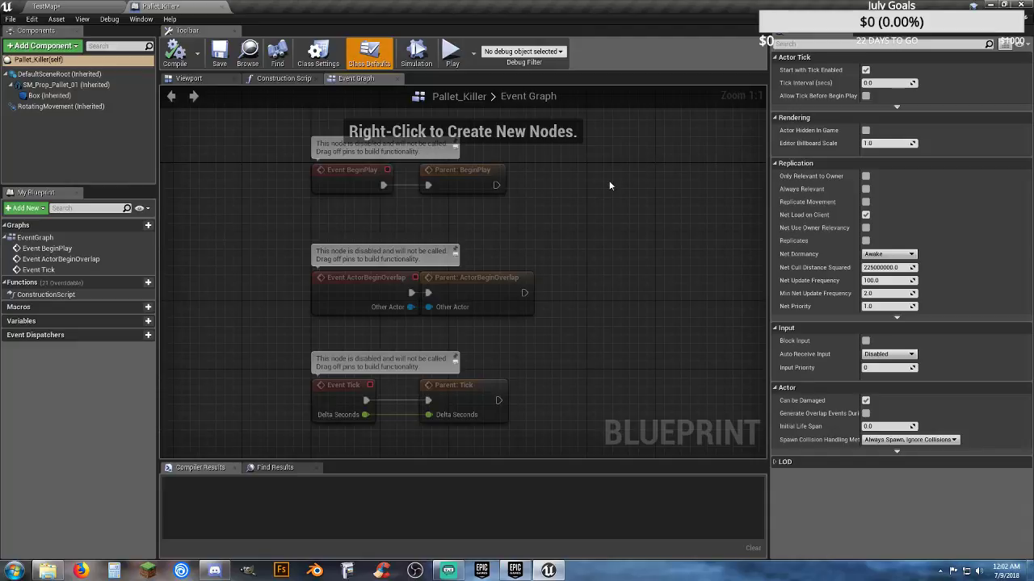
pyautogui.moveTo(517, 189); pyautogui.dragTo(459, 191, button='right')
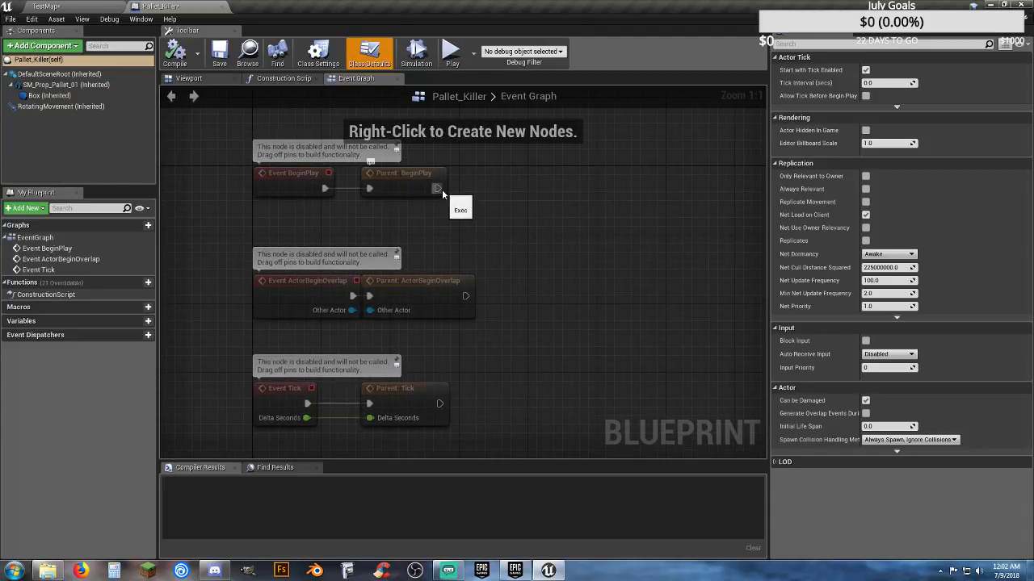
pyautogui.moveTo(522, 286); pyautogui.dragTo(542, 259, button='right')
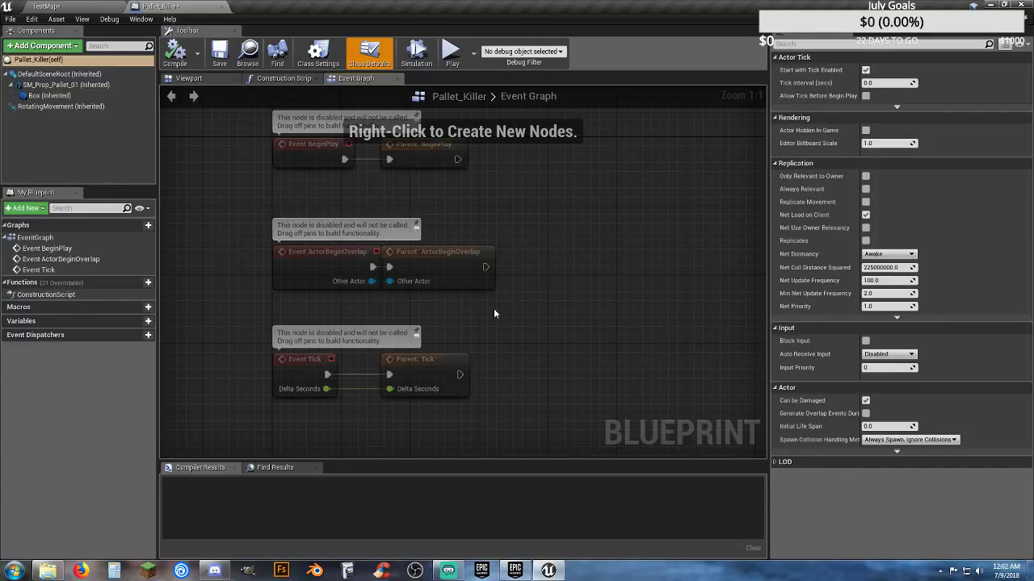
# - Move the Parent: ActorBeginOverlap node slightly away from its event node in Pallet_Killer's Event Graph
pyautogui.moveTo(481, 309); pyautogui.dragTo(429, 305, button='right')
pyautogui.moveTo(404, 252); pyautogui.dragTo(434, 264)
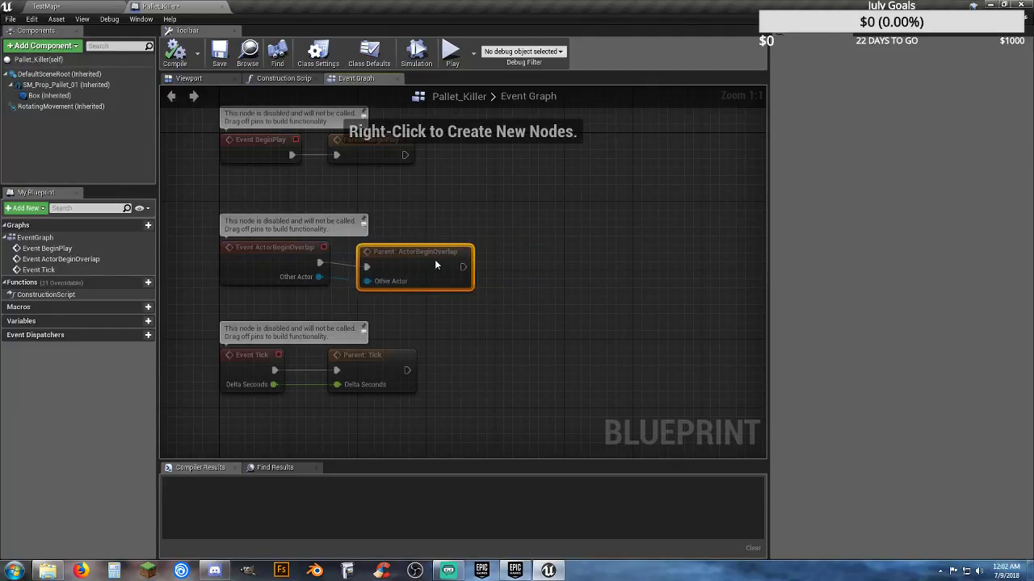
pyautogui.click(529, 318)
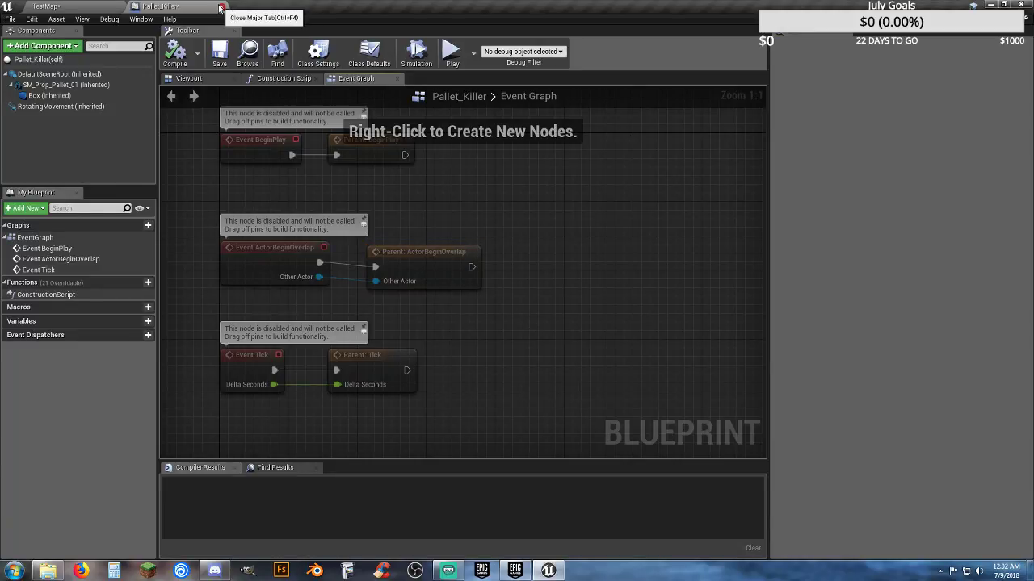
# - Close the Pallet_Killer blueprint's editor and delete Pallet_Killer from the Gadgets folder
pyautogui.click(221, 7)
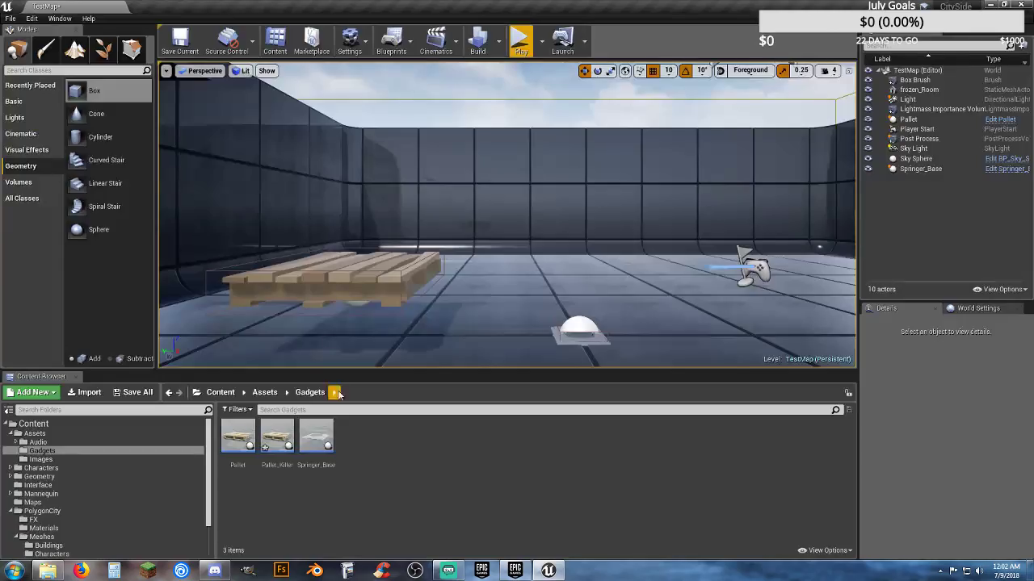
pyautogui.click(277, 440)
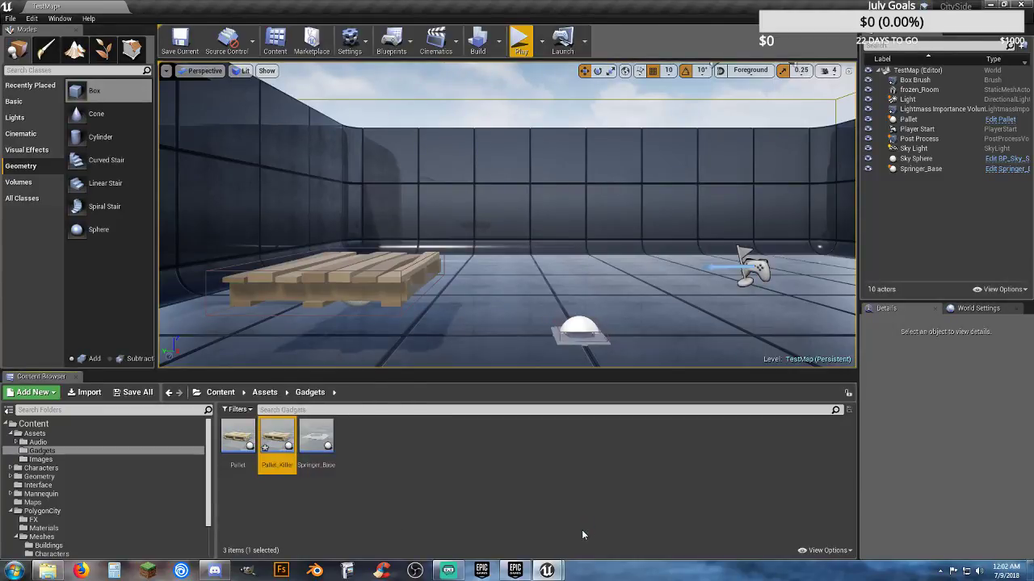
pyautogui.press('Delete')
pyautogui.click(483, 458)
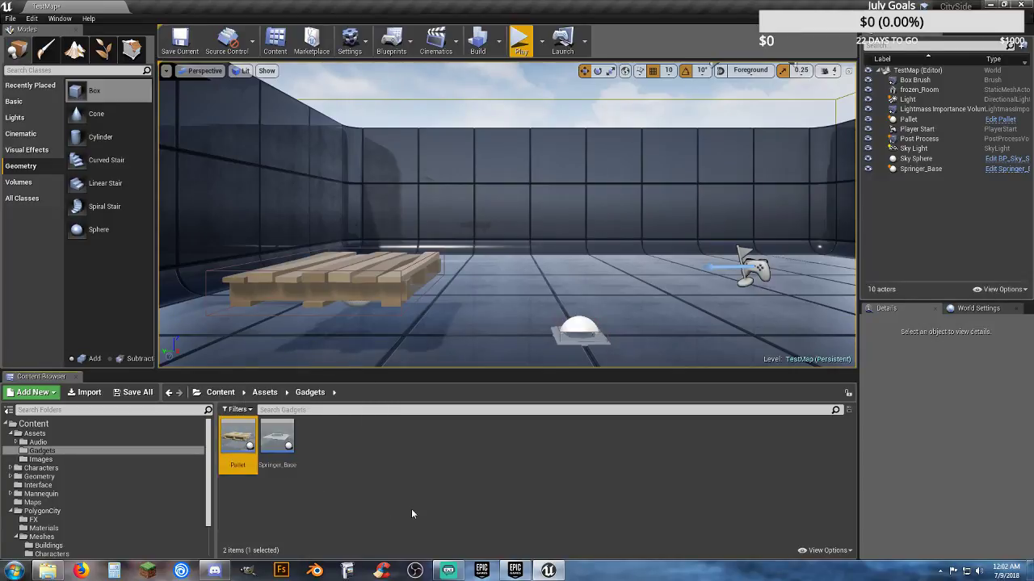
# - Duplicate the Pallet blueprint in the Gadgets folder and name the copy Killer_Pallet
pyautogui.rightClick(238, 443)
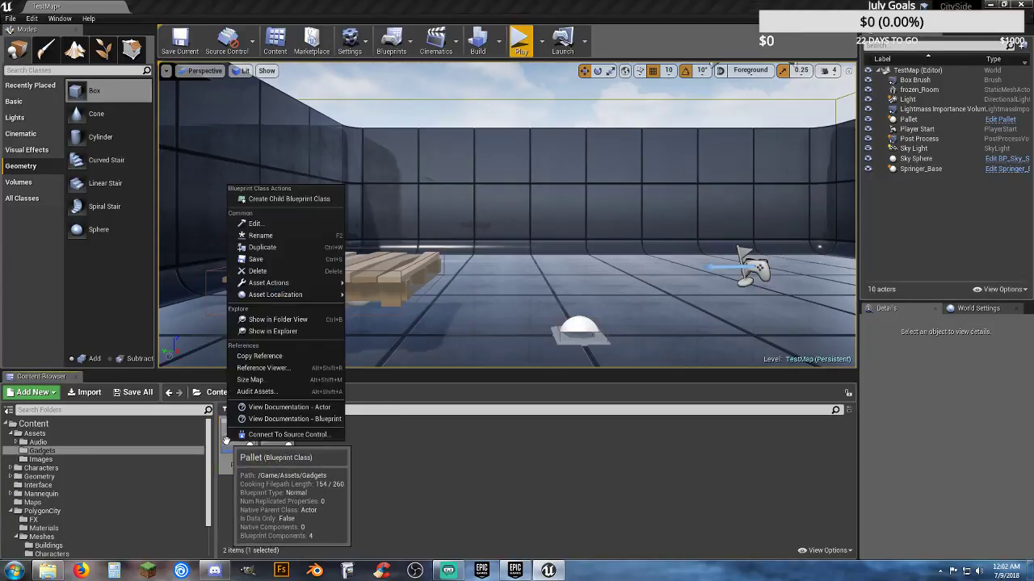
pyautogui.click(315, 247)
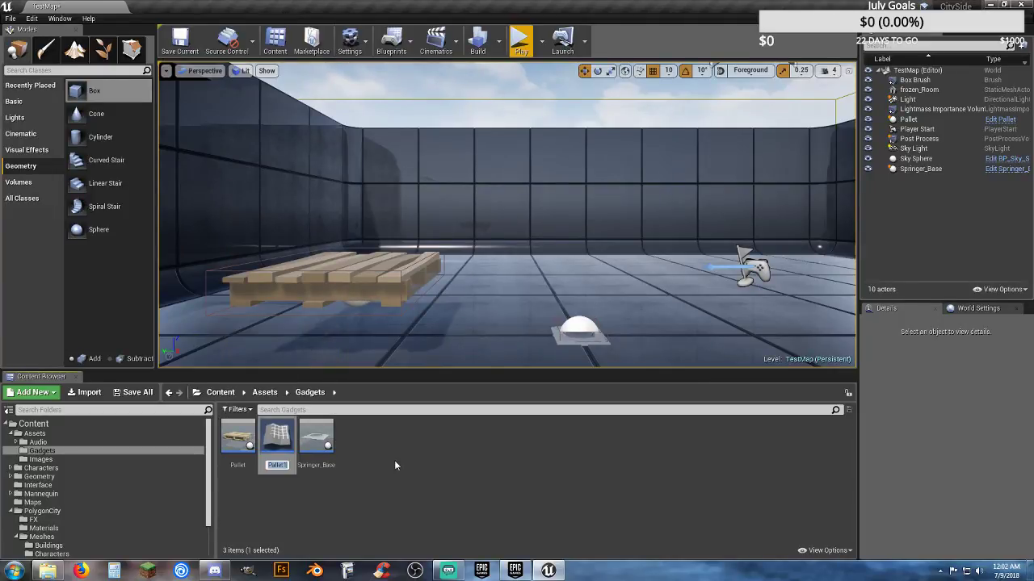
pyautogui.write('Killer_Pallet')
pyautogui.press('Return')
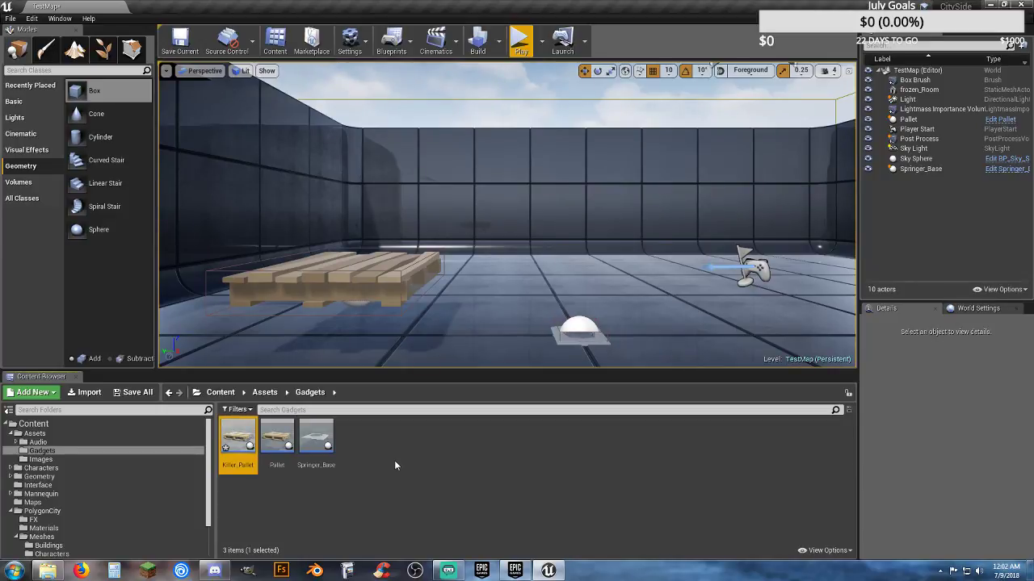
# - Open Killer_Pallet for editing and delete the BeginPlay, ActorBeginOverlap and Tick event nodes from its Event Graph
pyautogui.press('Return')
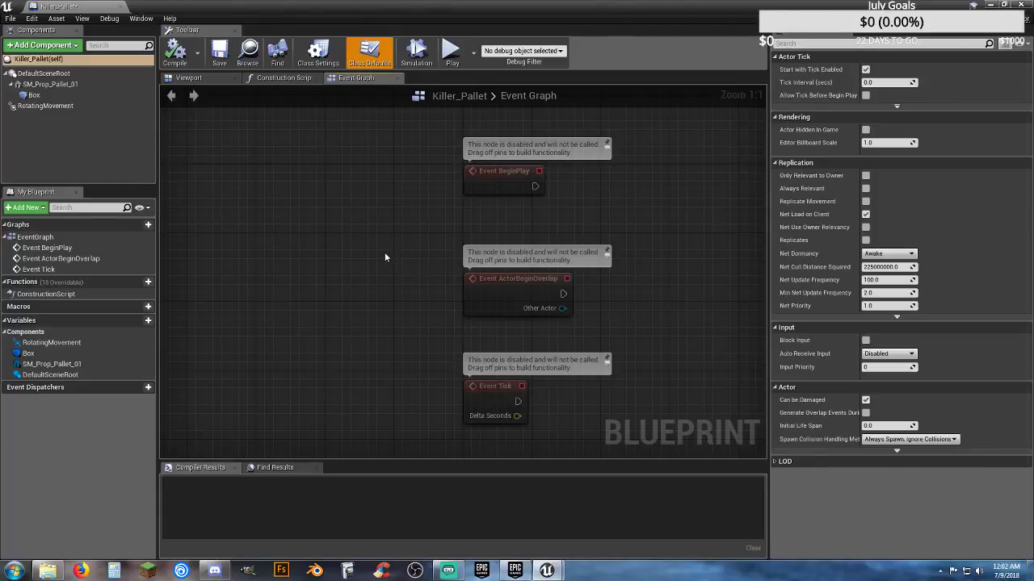
pyautogui.moveTo(385, 254); pyautogui.dragTo(255, 216, button='right')
pyautogui.moveTo(429, 412); pyautogui.dragTo(340, 140)
pyautogui.press('Delete')
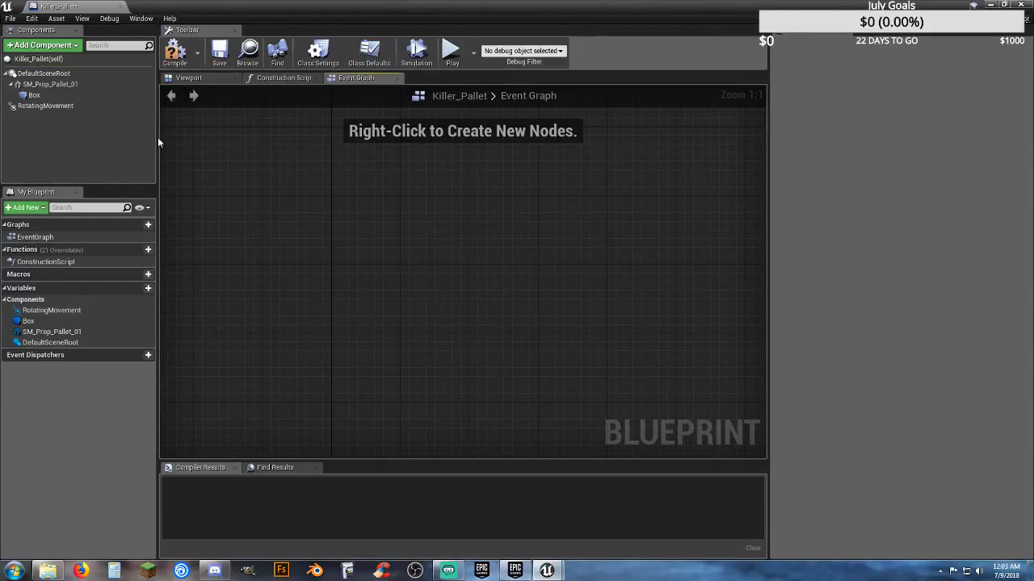
# - Add an OnComponentBeginOverlap event for Killer_Pallet's Box component
pyautogui.click(34, 95)
pyautogui.rightClick(62, 96)
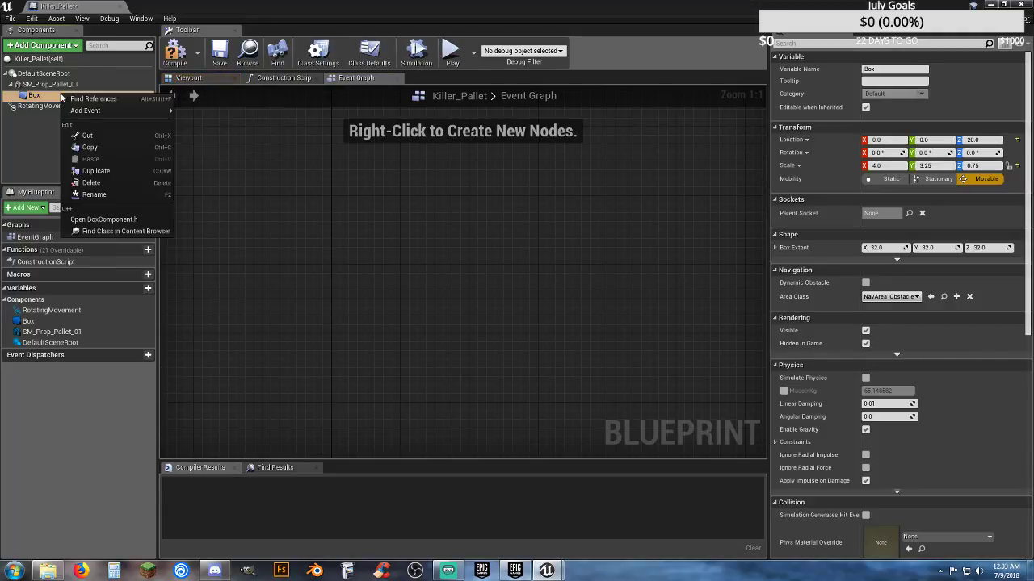
pyautogui.moveTo(97, 109)
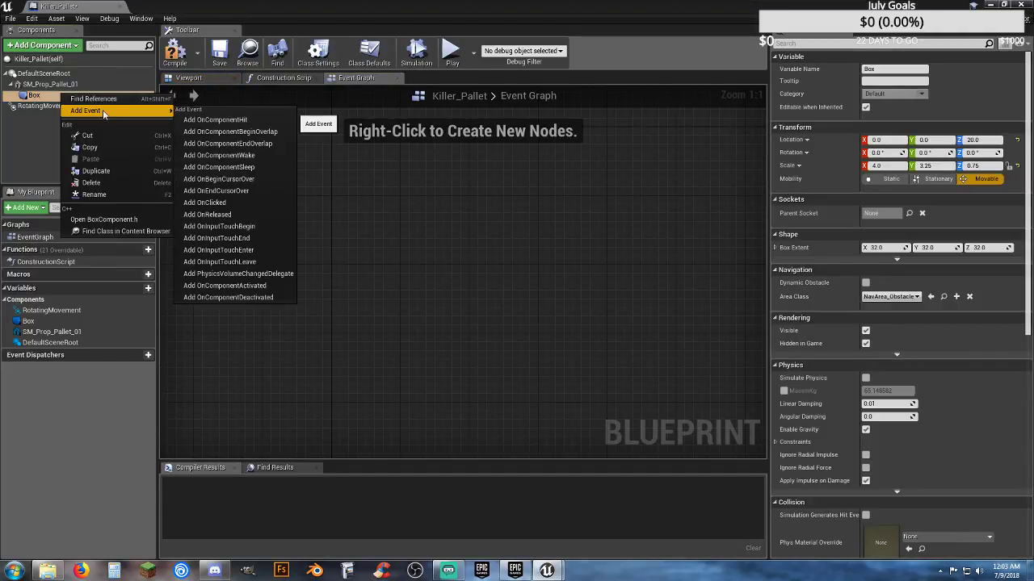
pyautogui.click(237, 134)
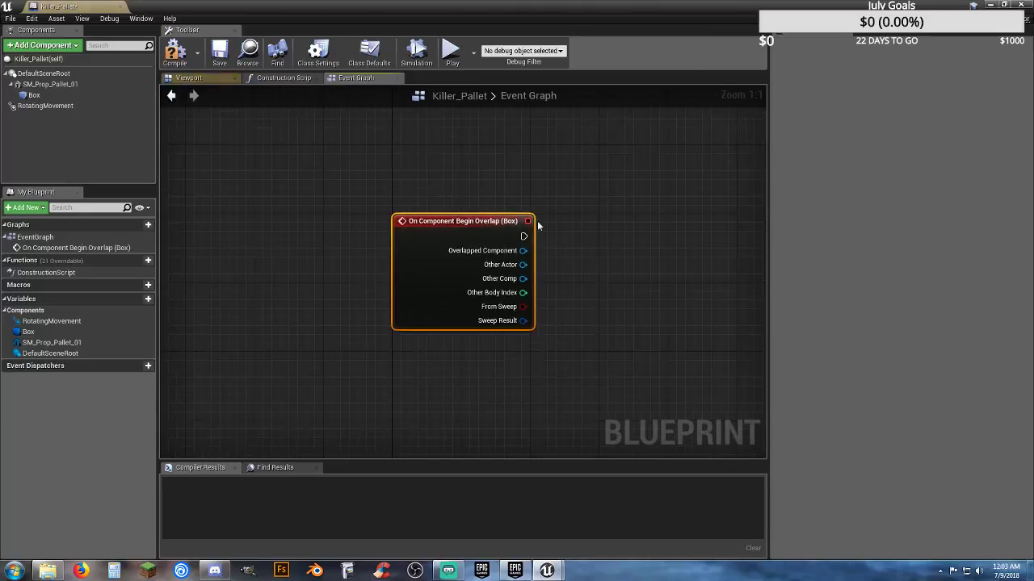
# - Add a Cast To BP_Player node from the overlap event's Other Actor output and align it beside the event node
pyautogui.moveTo(623, 222); pyautogui.dragTo(476, 203, button='right')
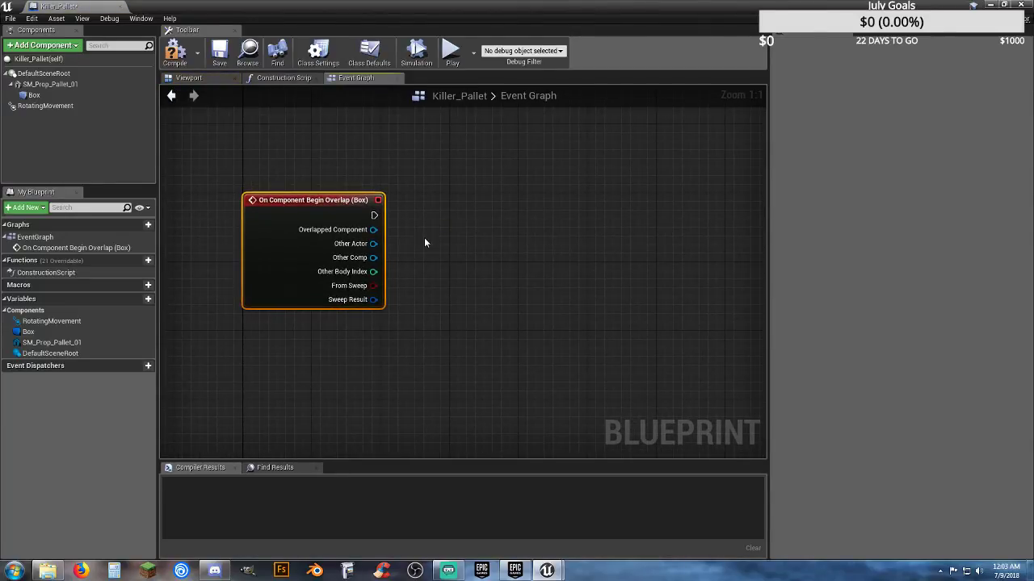
pyautogui.moveTo(373, 243); pyautogui.dragTo(487, 237)
pyautogui.write('bp_')
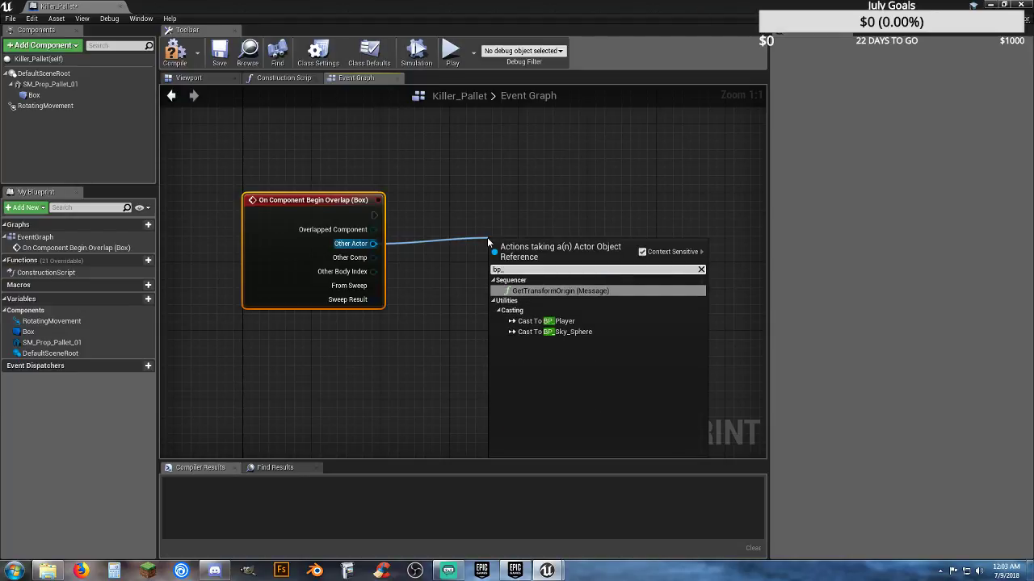
pyautogui.click(547, 320)
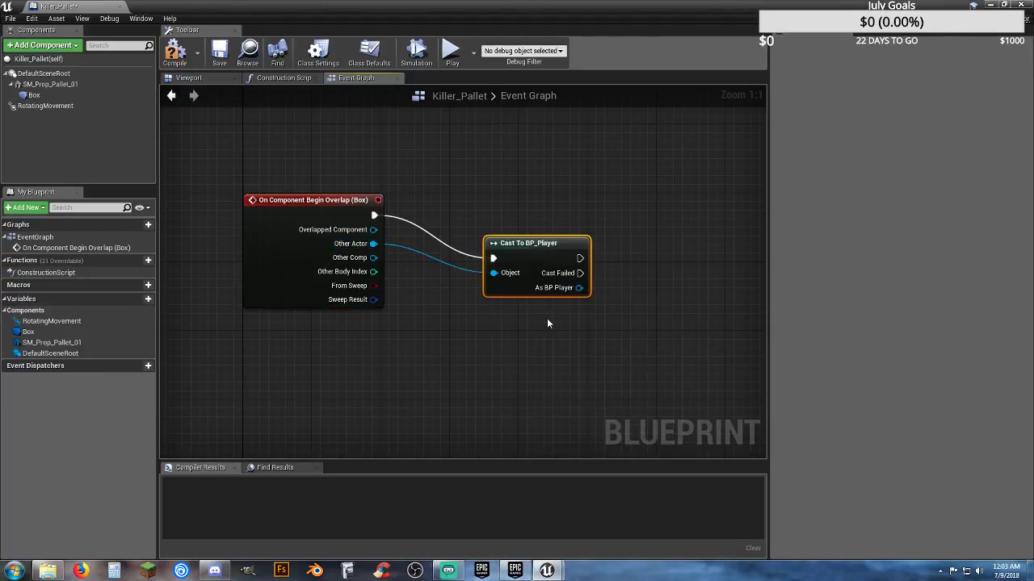
pyautogui.moveTo(532, 255); pyautogui.dragTo(461, 199)
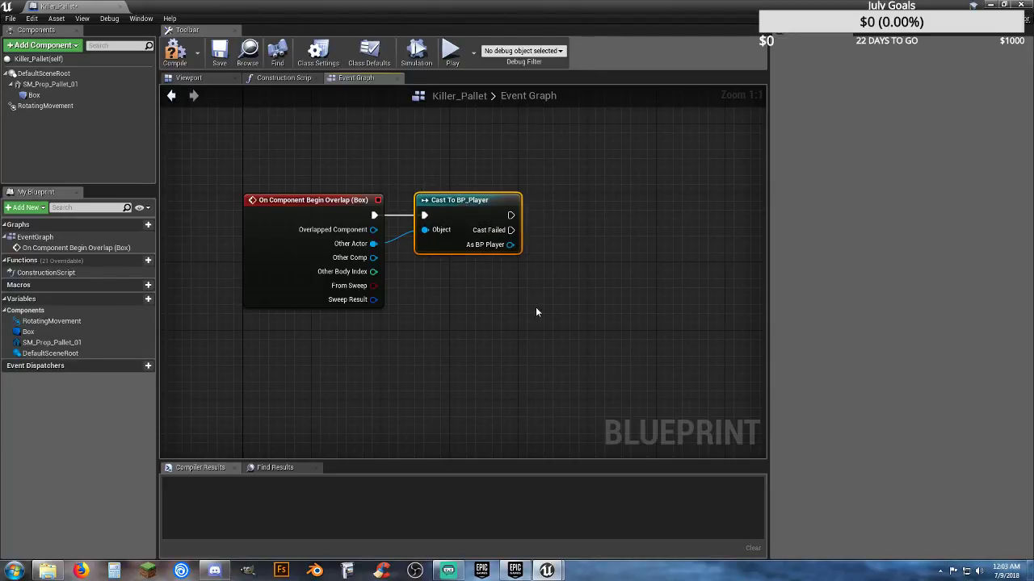
pyautogui.moveTo(535, 307); pyautogui.dragTo(454, 315, button='right')
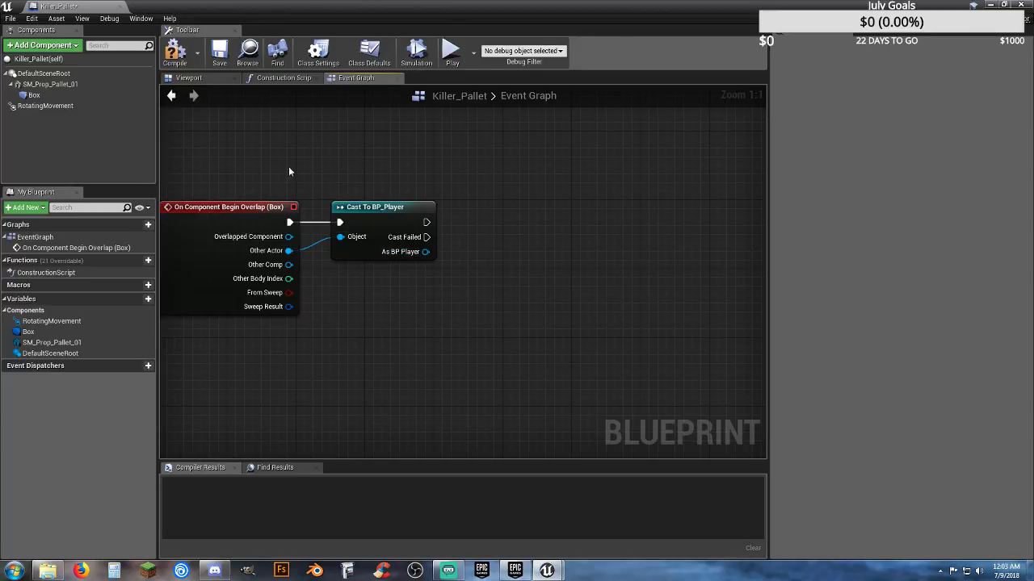
# - Compile and save the Killer_Pallet blueprint, and dock its editor alongside the TestMap level editor
pyautogui.click(176, 54)
pyautogui.click(219, 53)
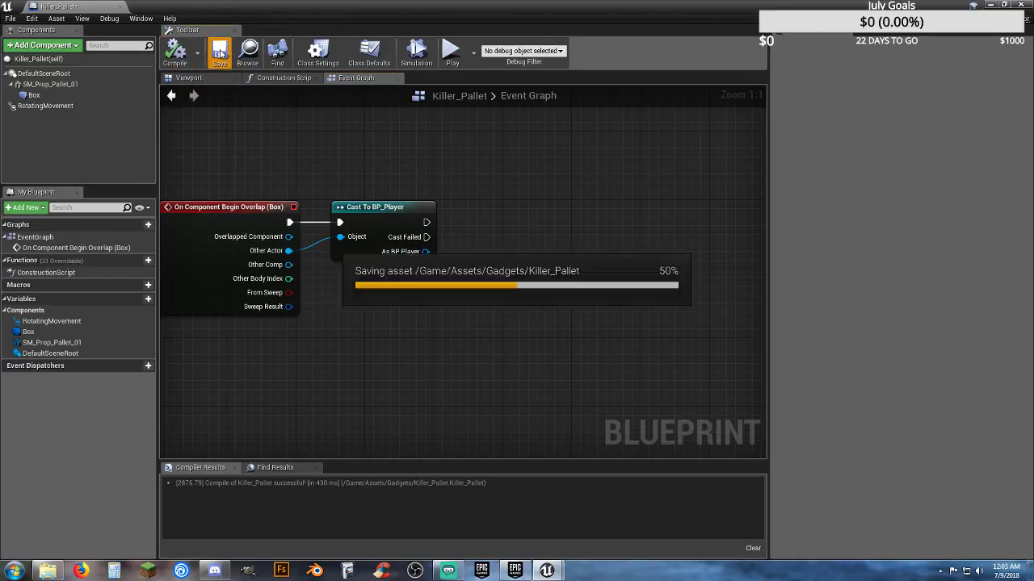
pyautogui.moveTo(89, 6); pyautogui.dragTo(190, 11)
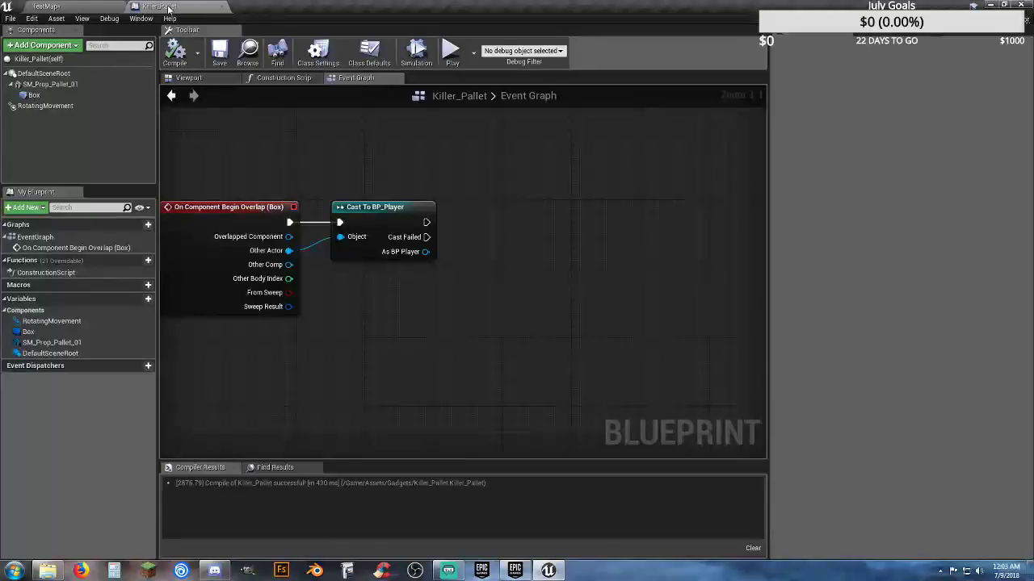
# - Open the BP_Player blueprint from the Characters/Blueprints folder for editing
pyautogui.click(46, 6)
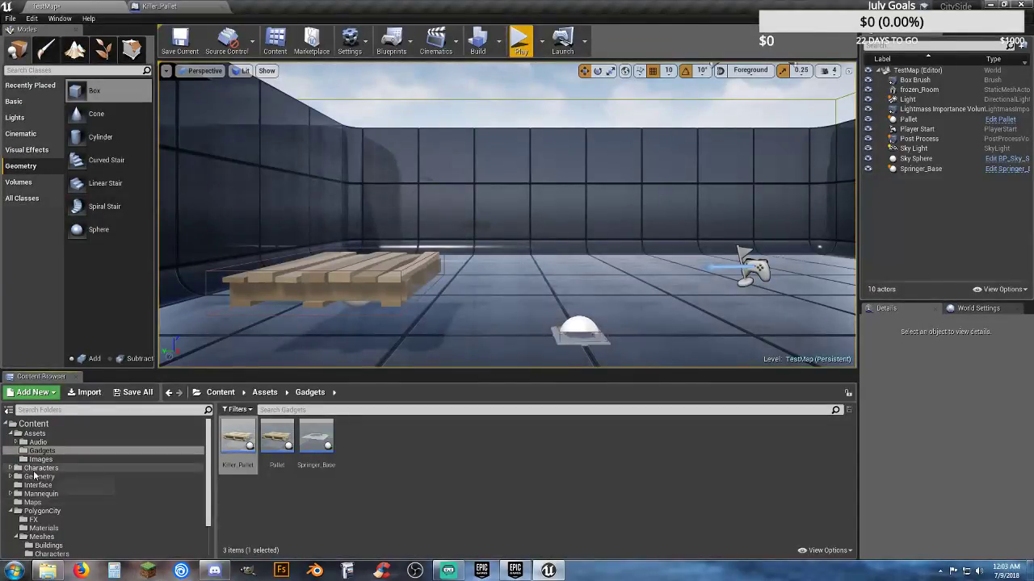
pyautogui.click(10, 468)
pyautogui.click(46, 486)
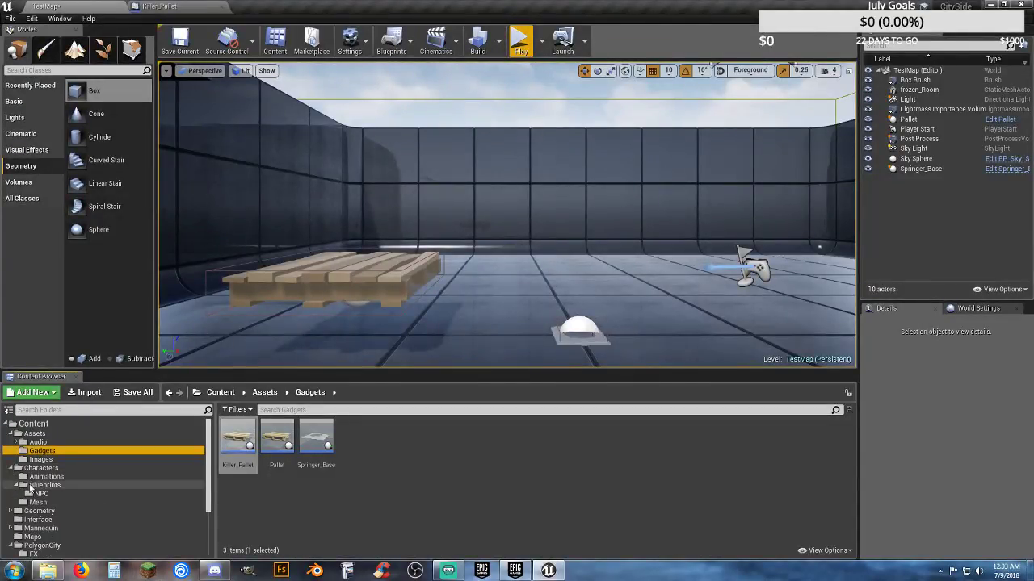
pyautogui.click(279, 440)
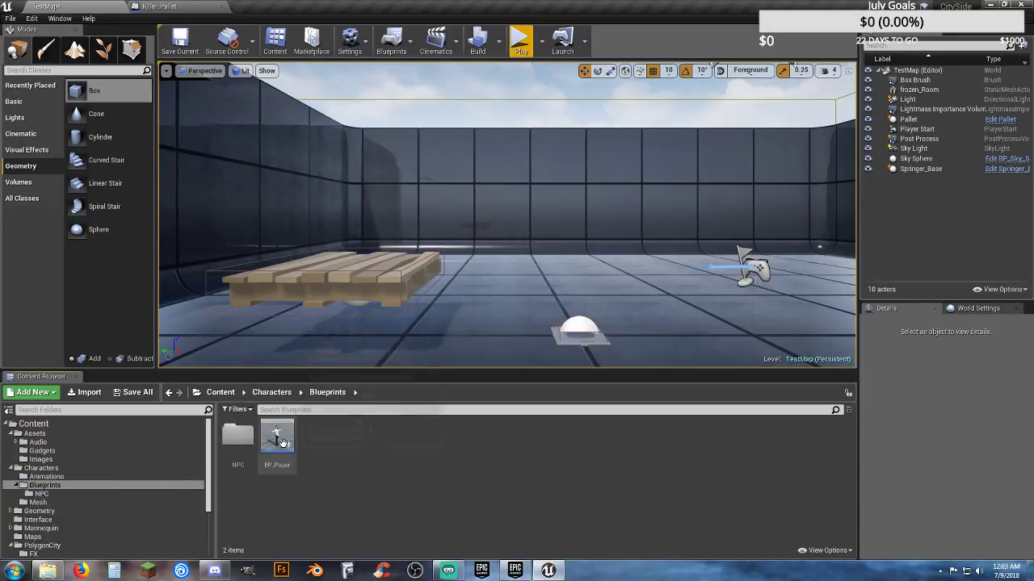
pyautogui.doubleClick(279, 440)
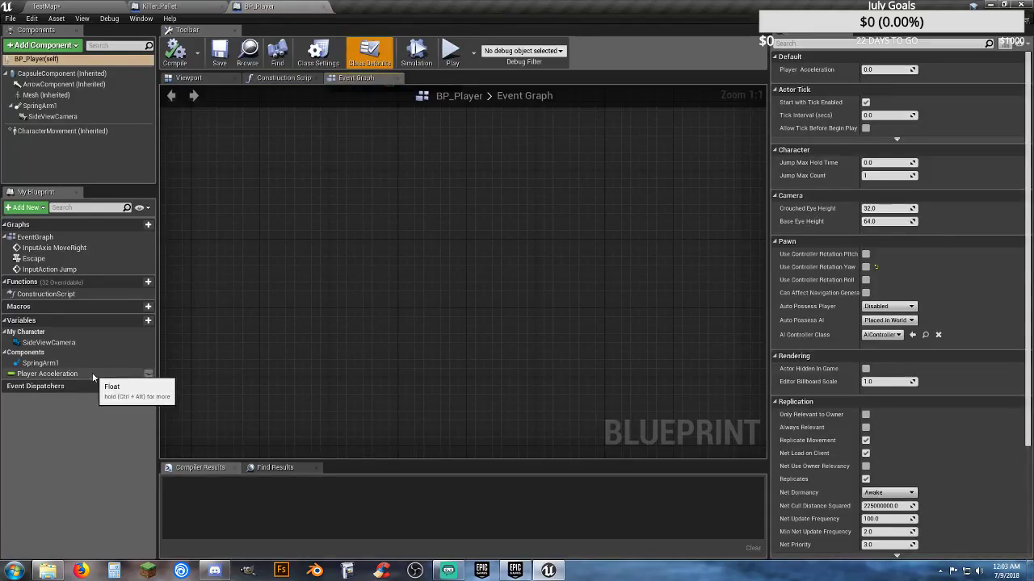
# - Add a variable named Health to BP_Player and set its type to Float
pyautogui.click(144, 322)
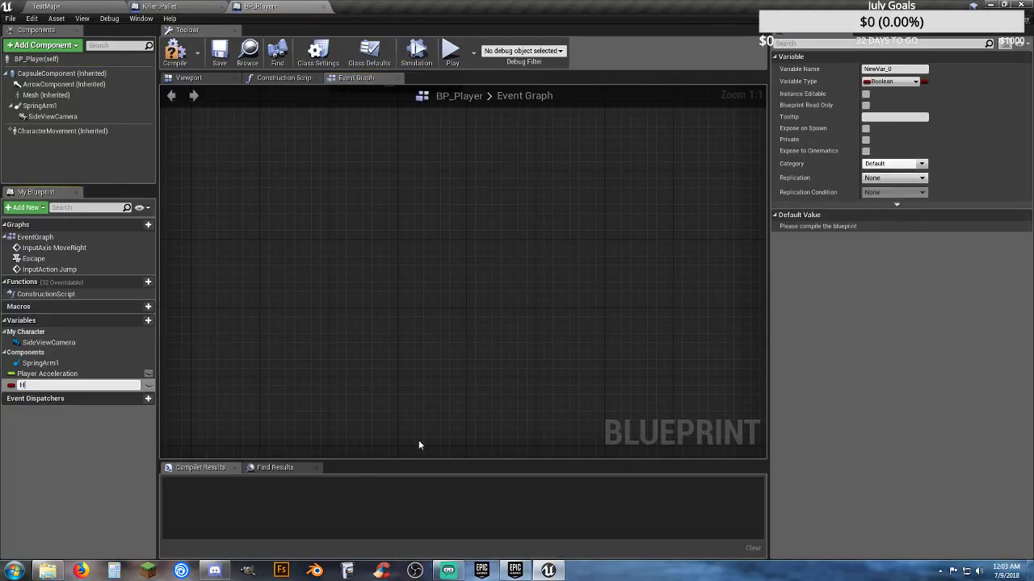
pyautogui.write('Health')
pyautogui.press('Return')
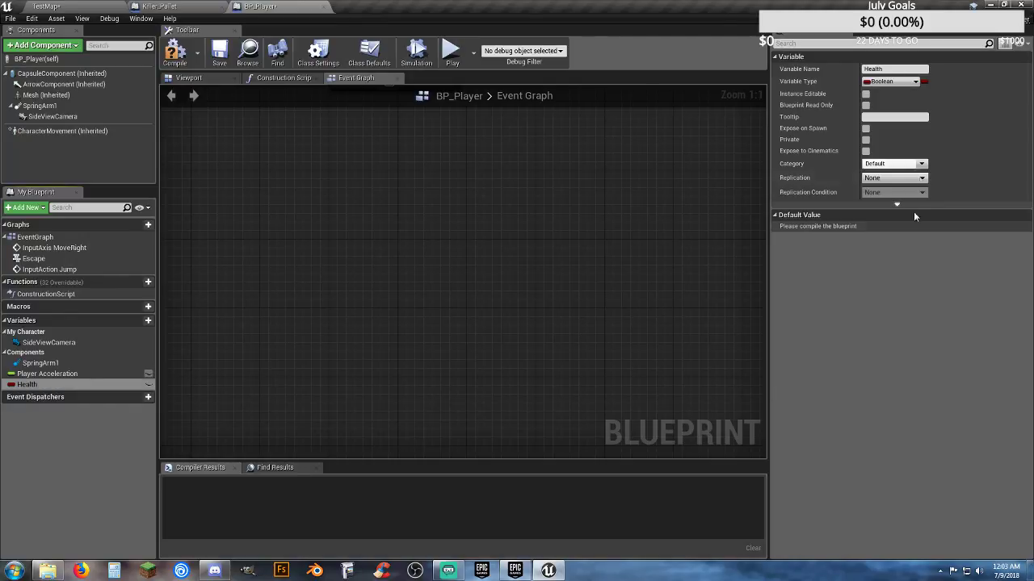
pyautogui.click(888, 81)
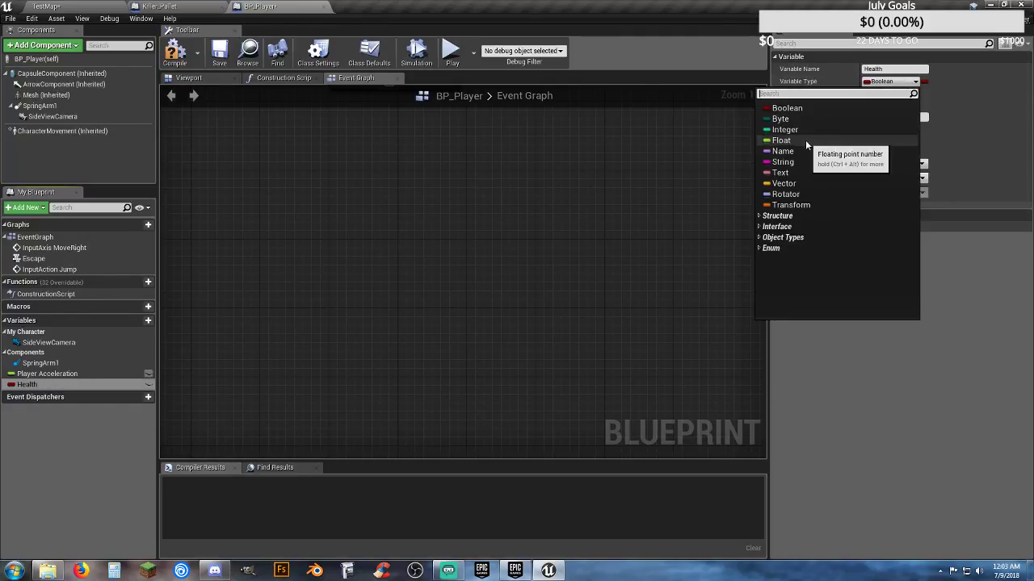
pyautogui.click(781, 141)
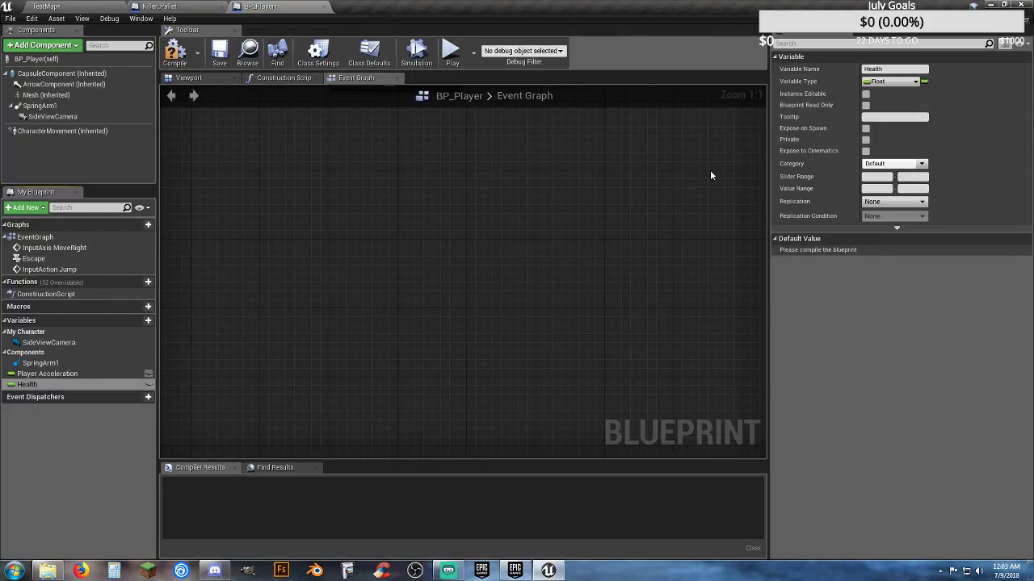
# - Compile BP_Player, set Health's default value to 100, and compile the blueprint again
pyautogui.click(174, 51)
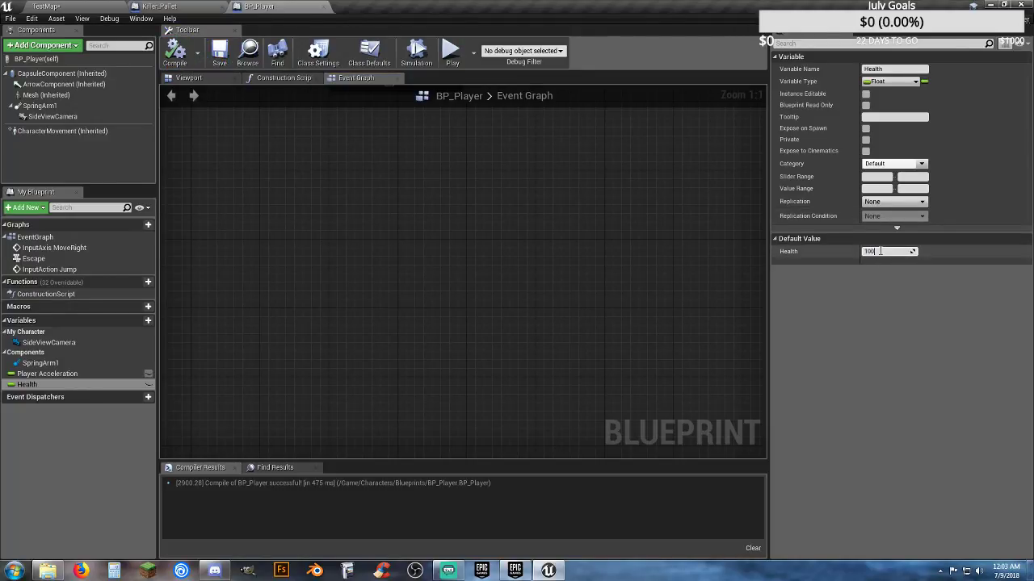
pyautogui.write('100')
pyautogui.press('Return')
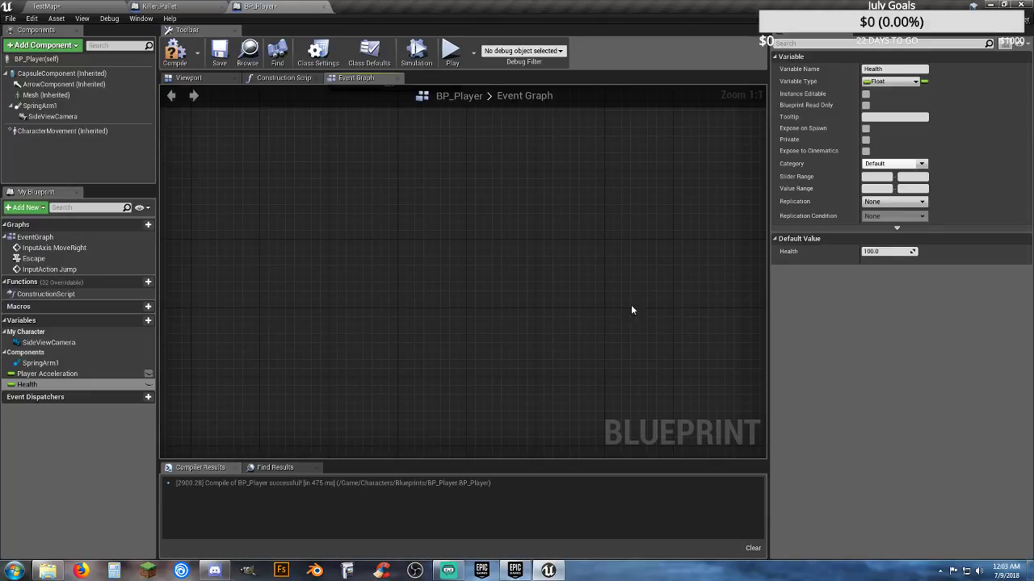
pyautogui.click(175, 55)
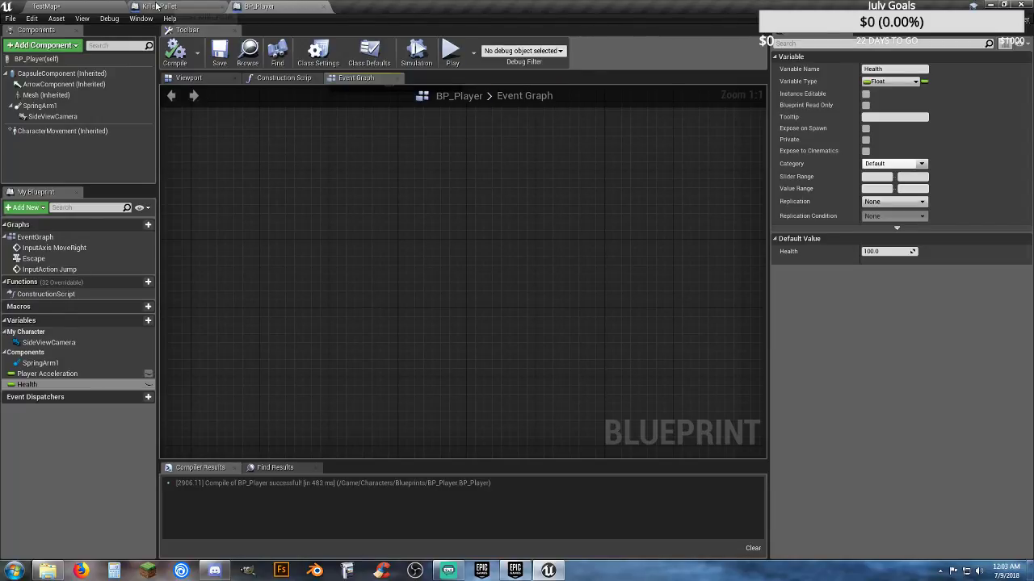
# - Glance over BP_Player's Event Graph, close its editor, and return to the Killer_Pallet blueprint
pyautogui.click(72, 7)
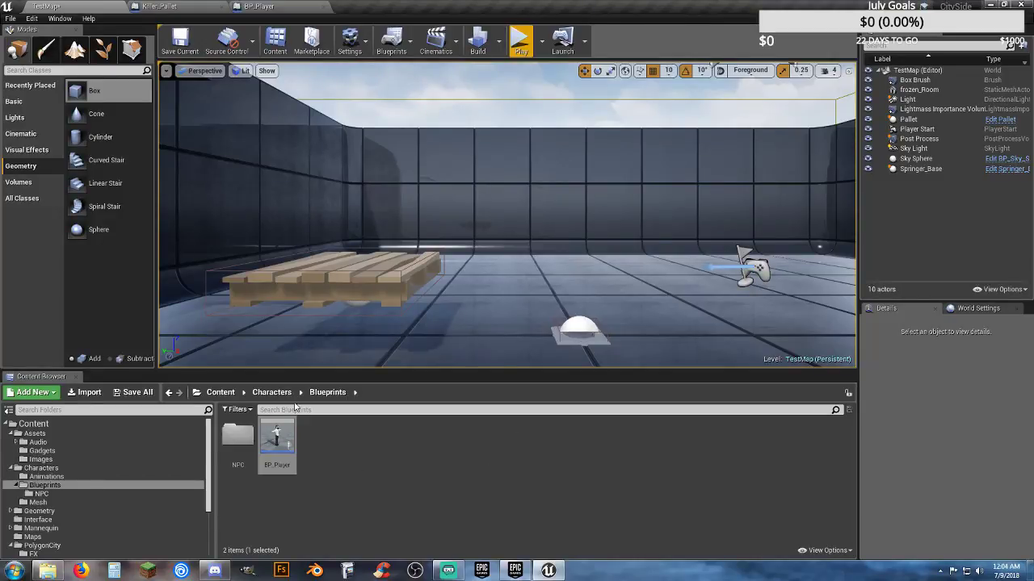
pyautogui.click(276, 9)
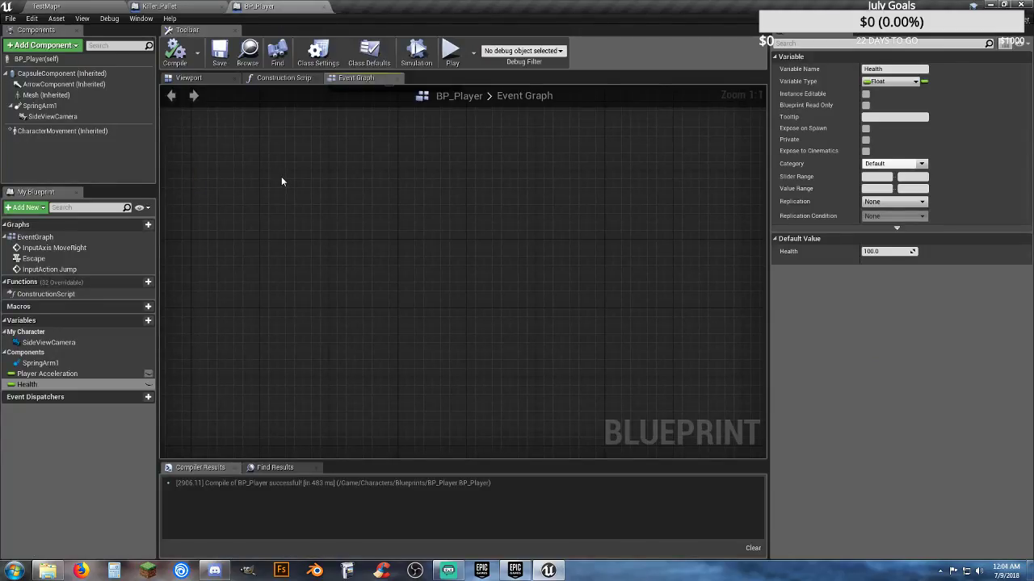
pyautogui.moveTo(282, 177); pyautogui.dragTo(293, 256, button='right')
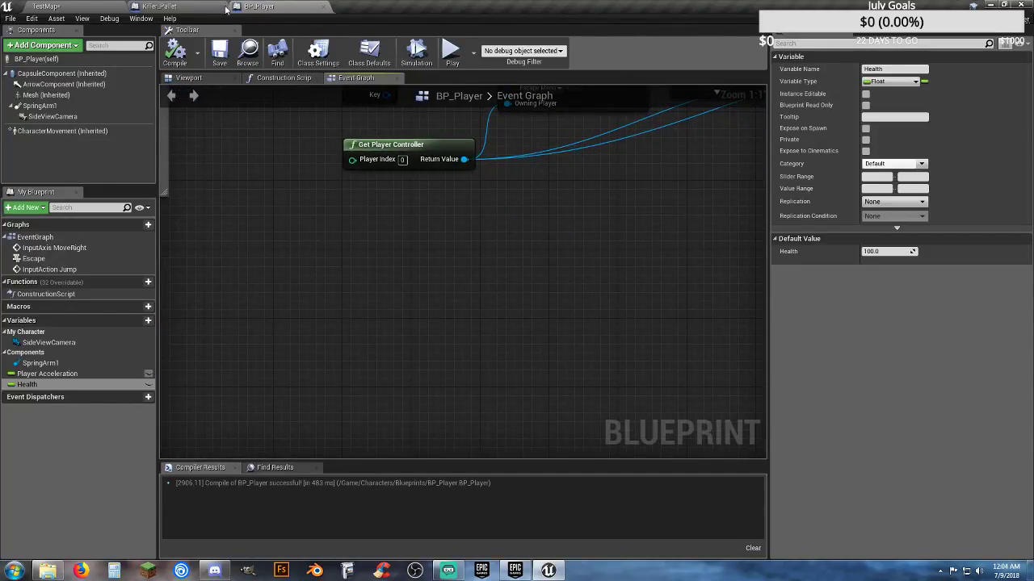
pyautogui.click(322, 9)
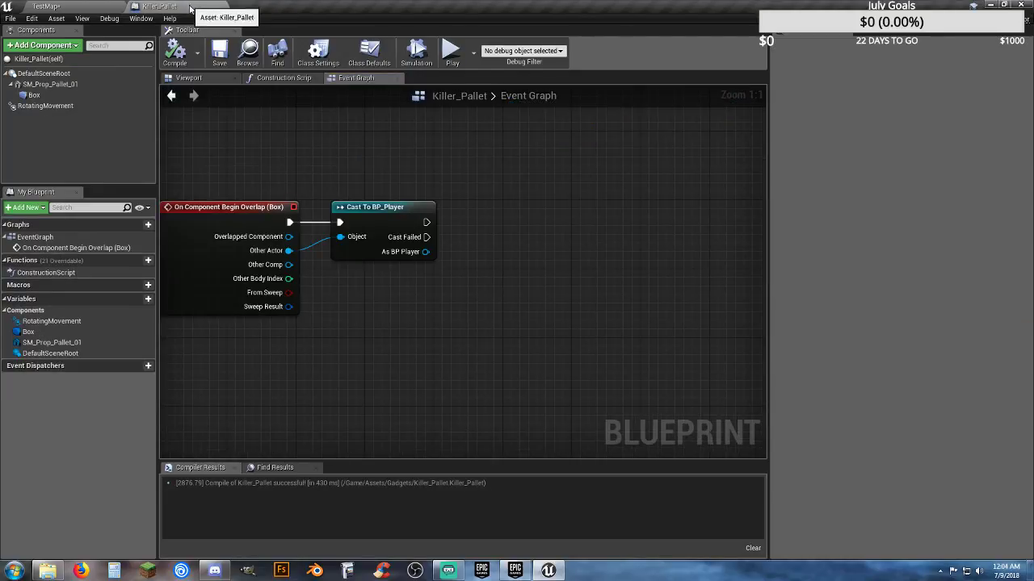
# - Add a Get Health node fed by the As BP Player output of the Cast To BP_Player node
pyautogui.moveTo(423, 251); pyautogui.dragTo(487, 288)
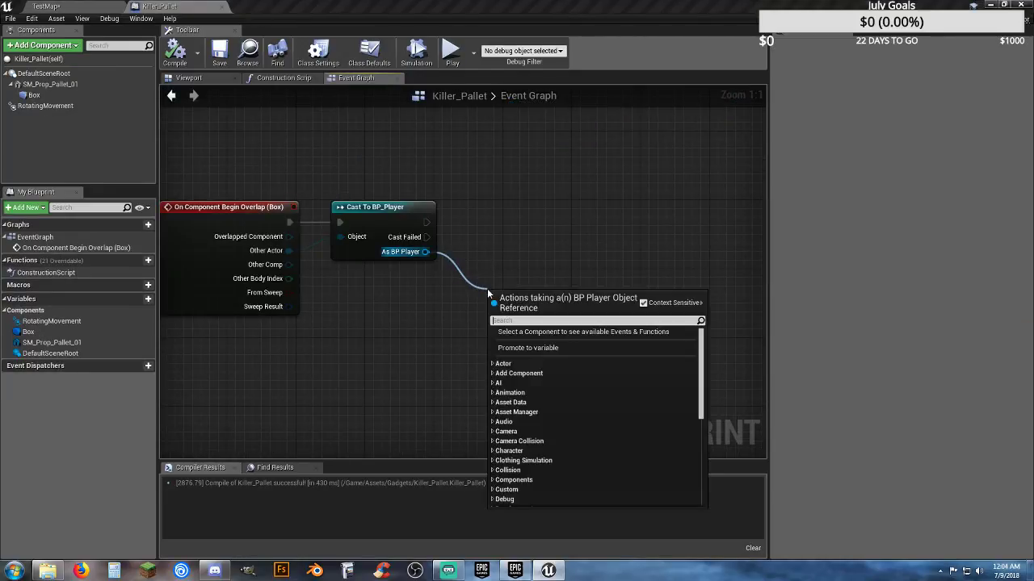
pyautogui.write('geth')
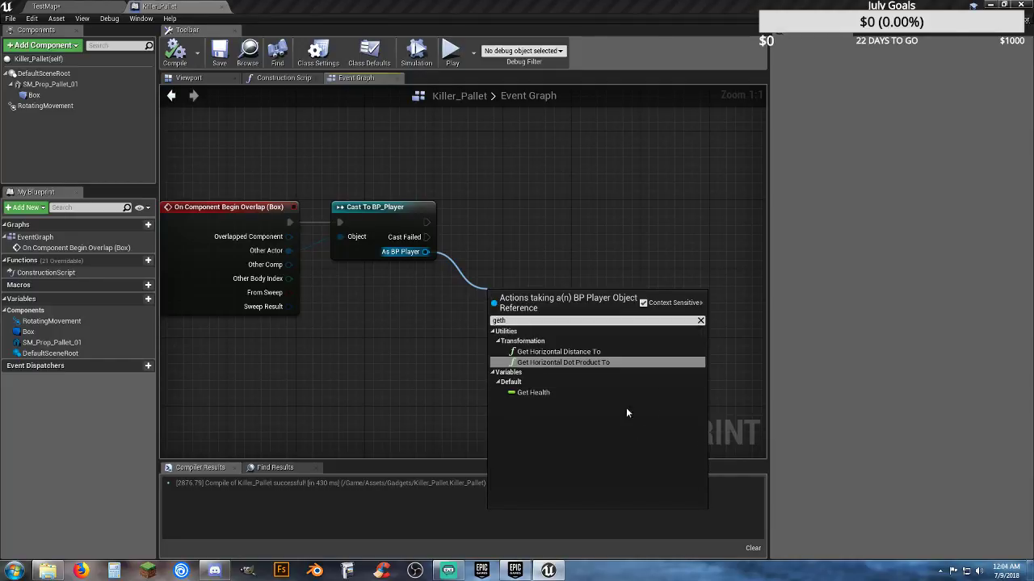
pyautogui.click(545, 394)
pyautogui.moveTo(535, 291); pyautogui.dragTo(498, 278)
pyautogui.moveTo(513, 347); pyautogui.dragTo(430, 367, button='right')
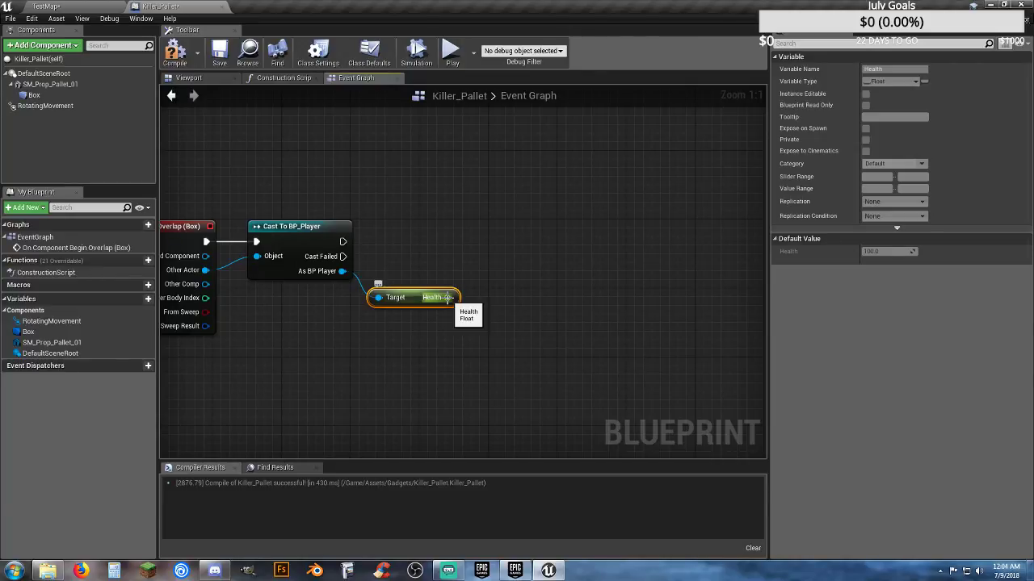
# - Subtract 50 from the Health value using a float - float node
pyautogui.moveTo(447, 297); pyautogui.dragTo(490, 298)
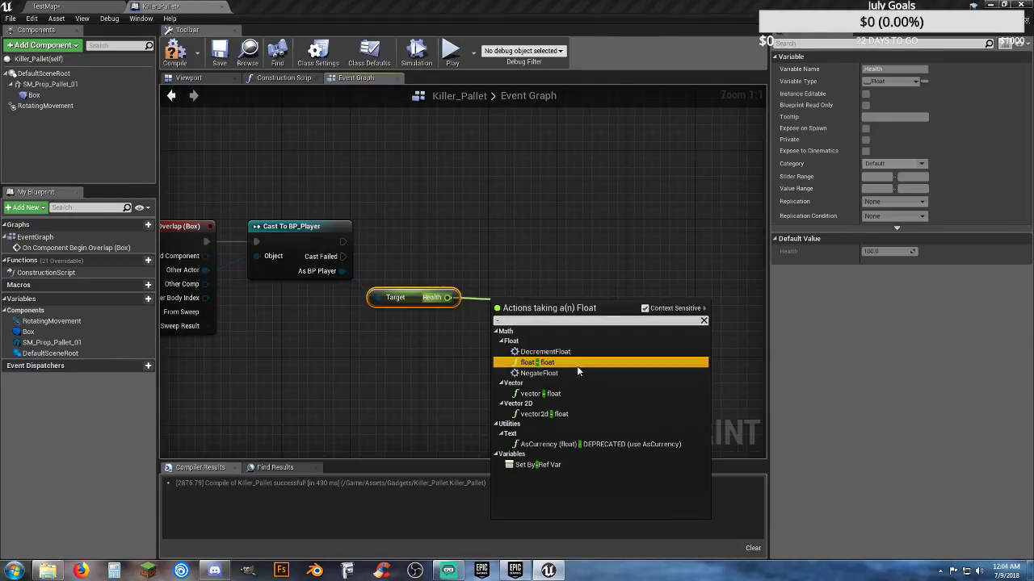
pyautogui.click(577, 365)
pyautogui.click(517, 320)
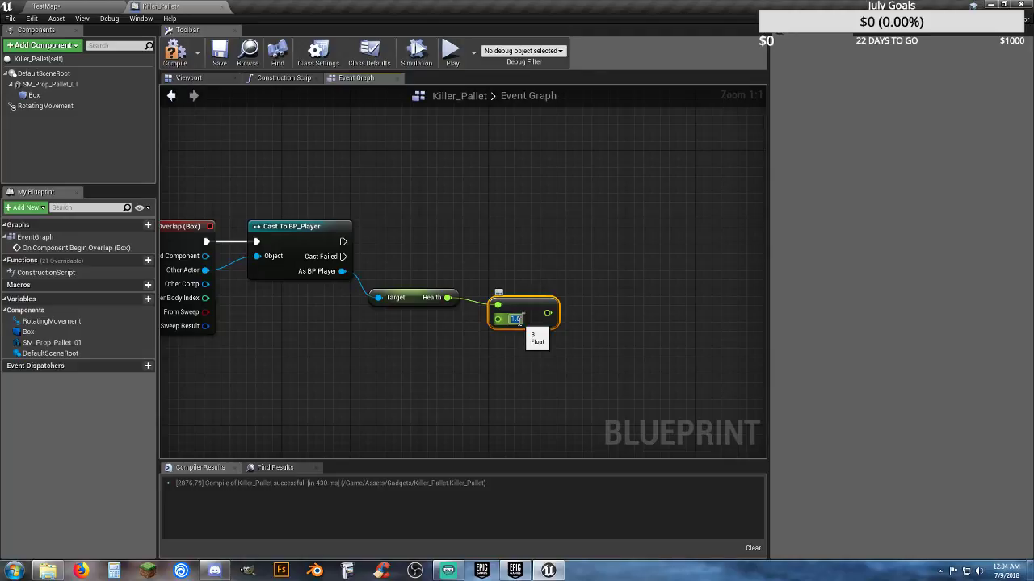
pyautogui.write('50')
pyautogui.click(526, 372)
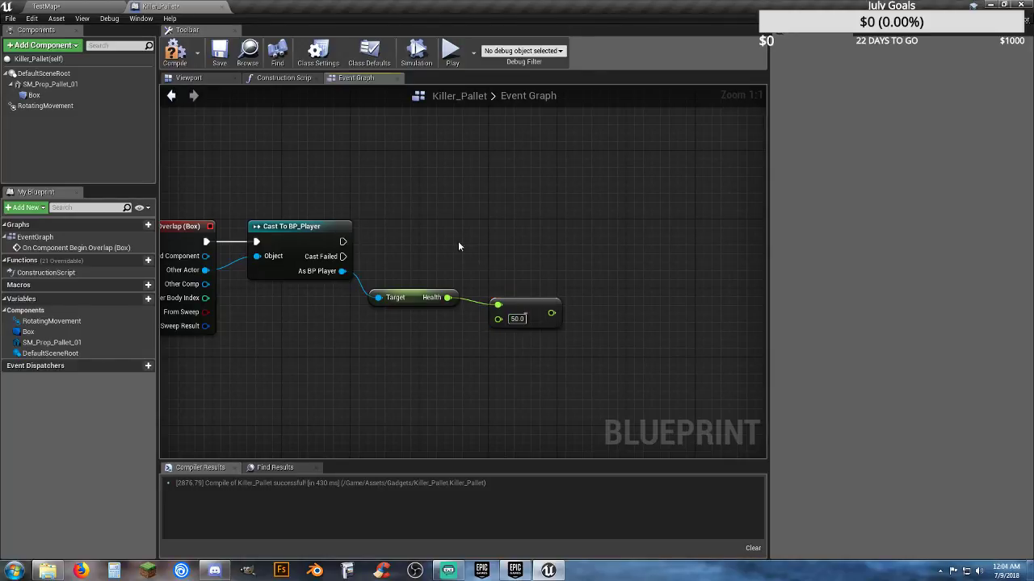
# - Add a Set Health node targeting As BP Player, execute it after the cast, and feed it the subtraction result
pyautogui.moveTo(353, 271); pyautogui.dragTo(630, 267)
pyautogui.write('seth')
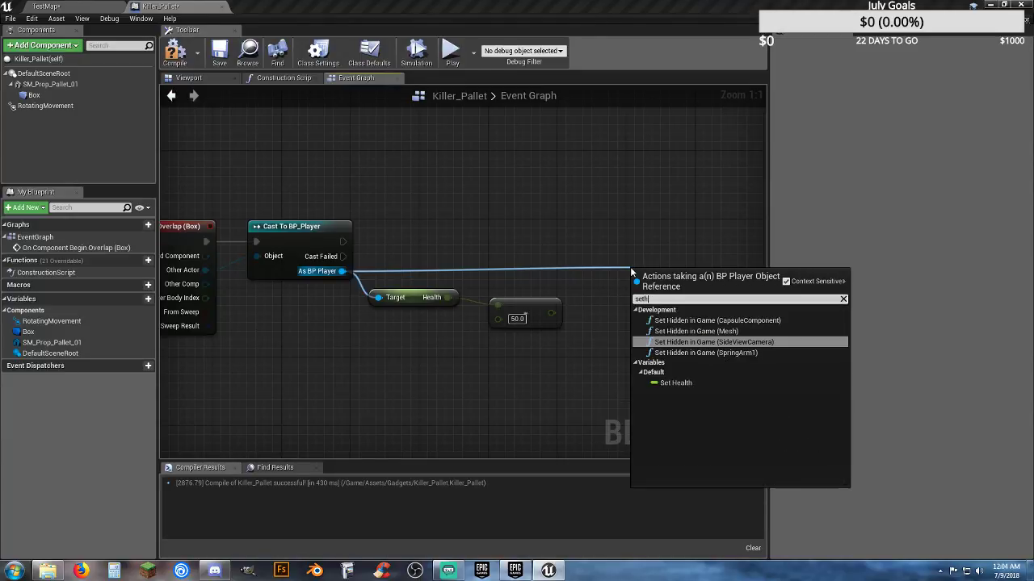
pyautogui.click(675, 382)
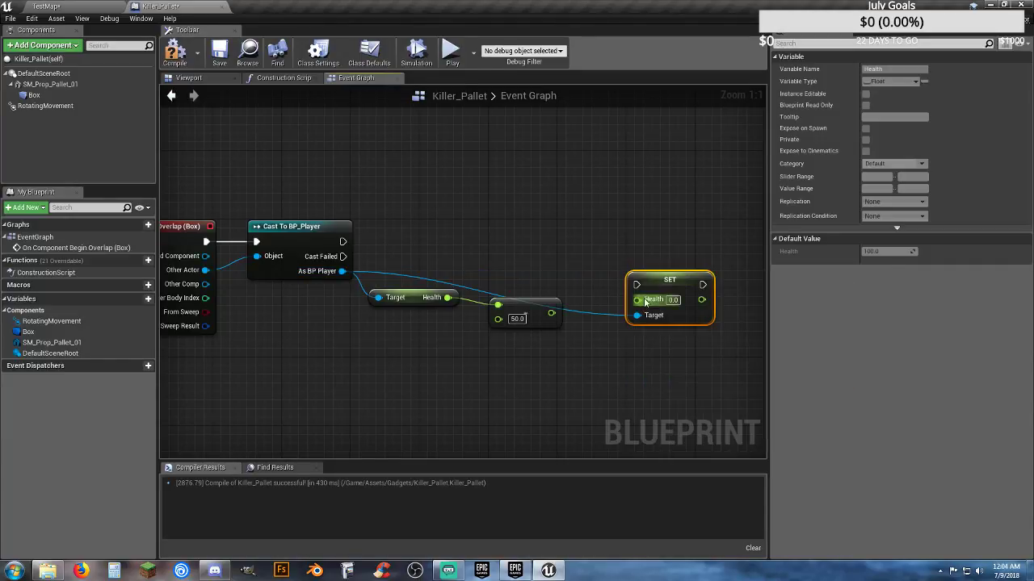
pyautogui.moveTo(636, 285); pyautogui.dragTo(344, 242)
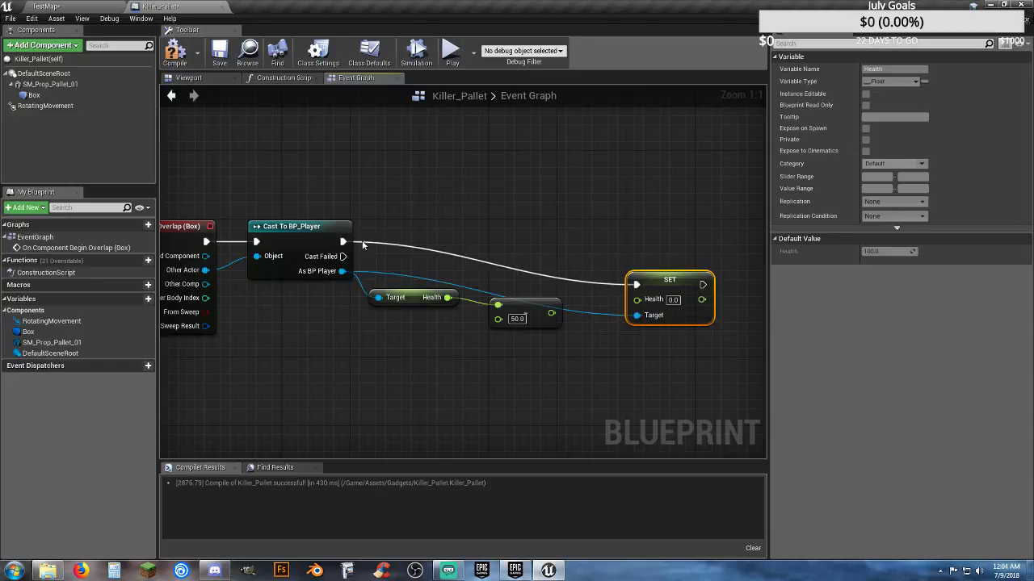
pyautogui.moveTo(657, 285); pyautogui.dragTo(631, 242)
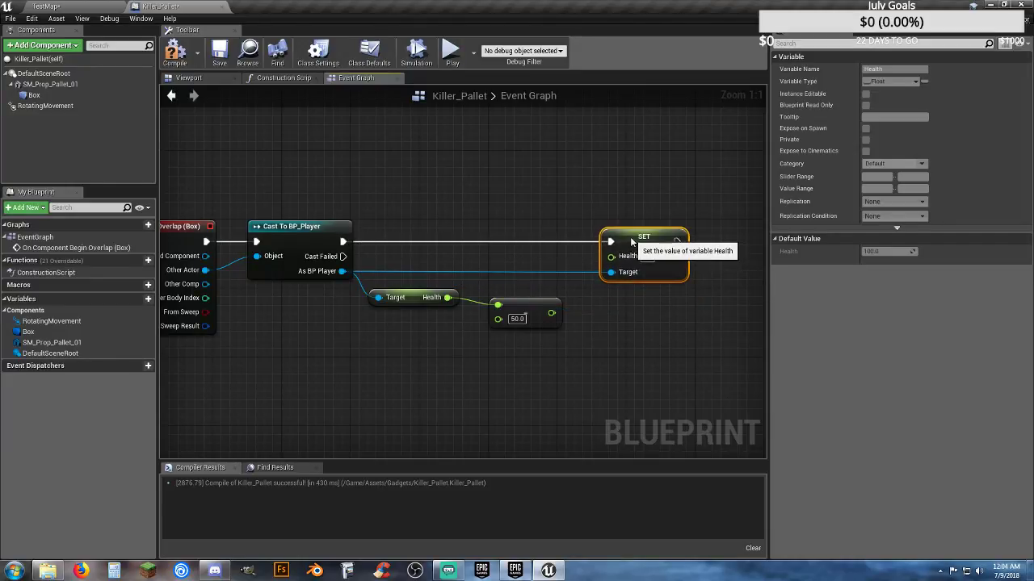
pyautogui.moveTo(551, 313)
pyautogui.mouseDown()
pyautogui.moveTo(563, 325)
pyautogui.moveTo(613, 273)
pyautogui.moveTo(611, 257)
pyautogui.mouseUp()
pyautogui.click(530, 352)
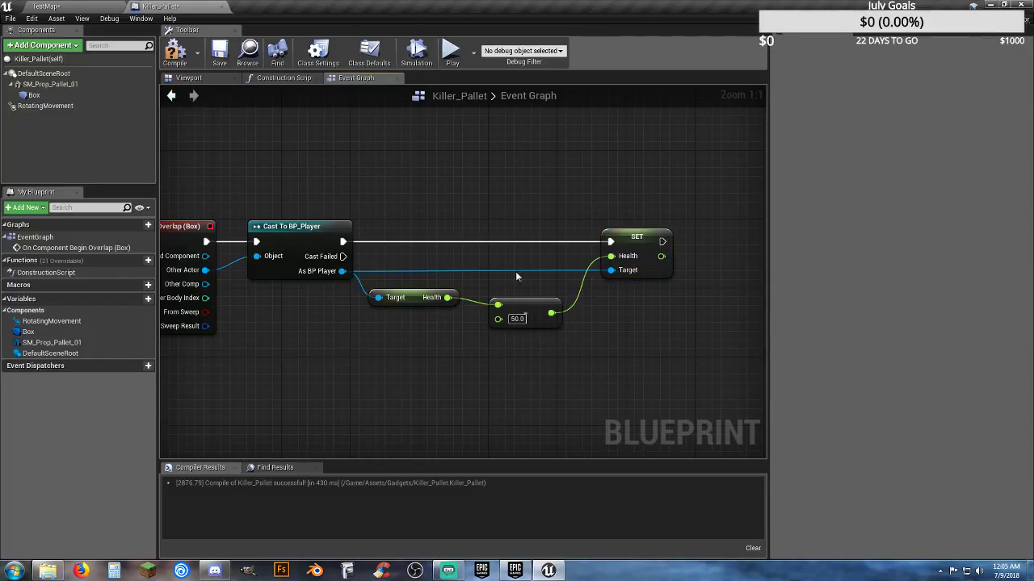
# - Compile the Killer_Pallet blueprint and close its editor
pyautogui.moveTo(328, 368); pyautogui.dragTo(371, 344, button='right')
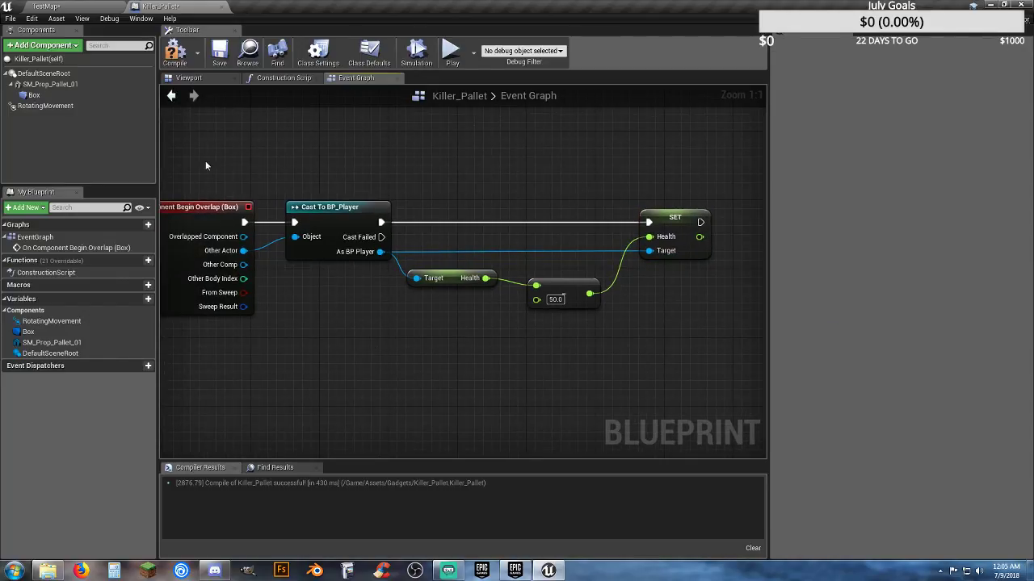
pyautogui.click(175, 54)
pyautogui.moveTo(294, 142); pyautogui.dragTo(345, 154, button='right')
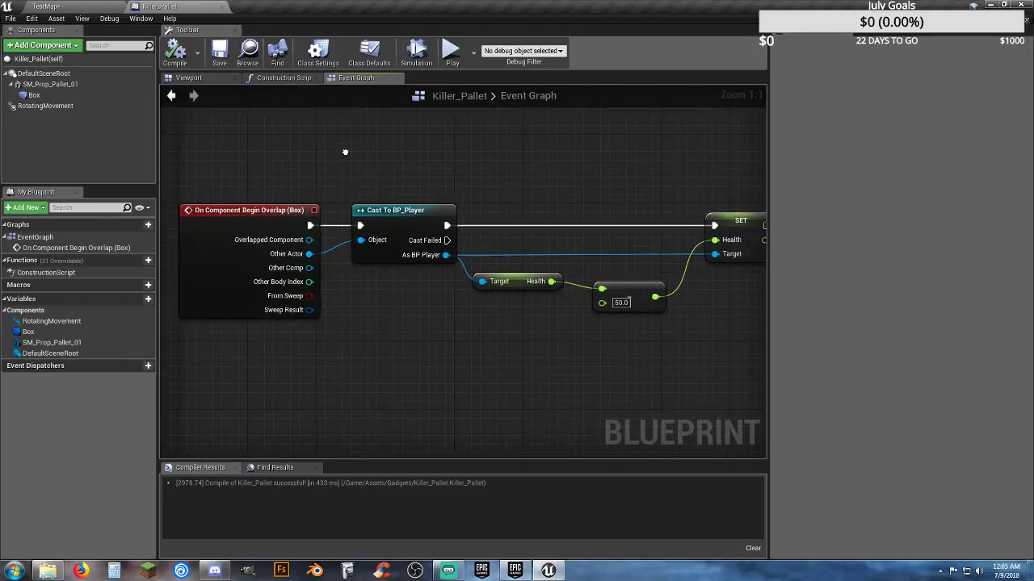
pyautogui.click(80, 7)
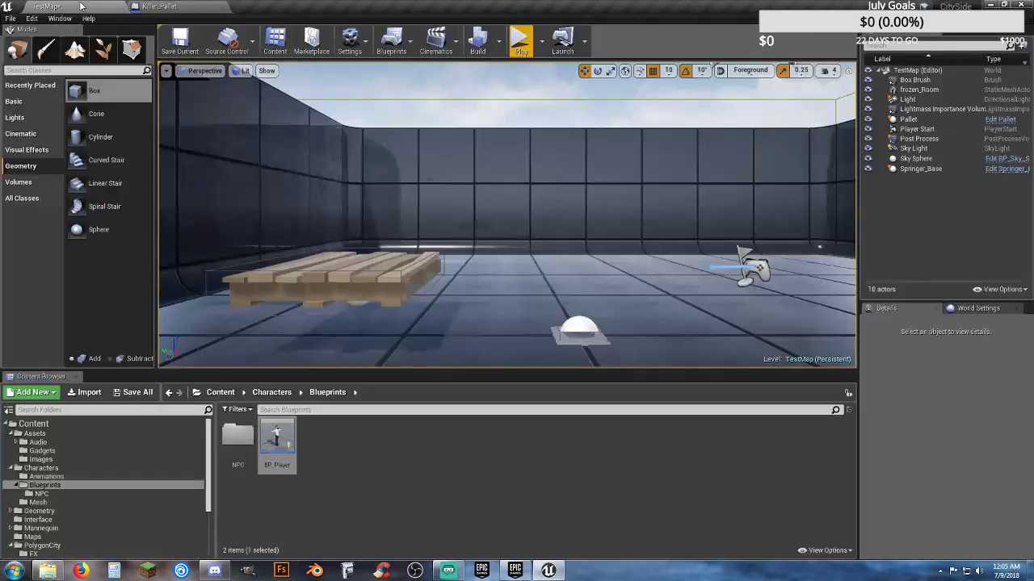
pyautogui.click(221, 8)
# - Open the BP_Player blueprint from the Characters/Blueprints folder again
pyautogui.click(416, 457)
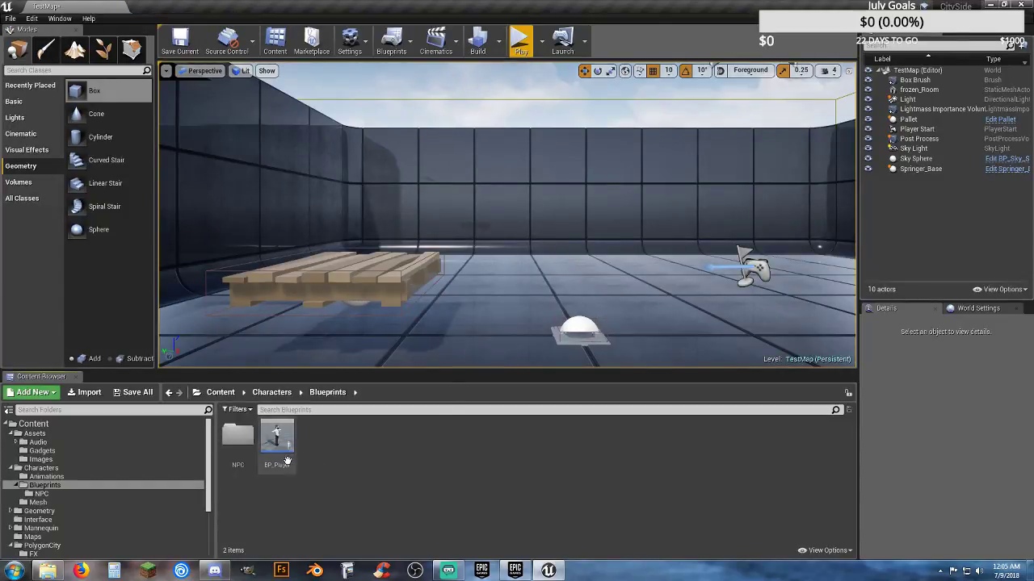
pyautogui.moveTo(286, 461)
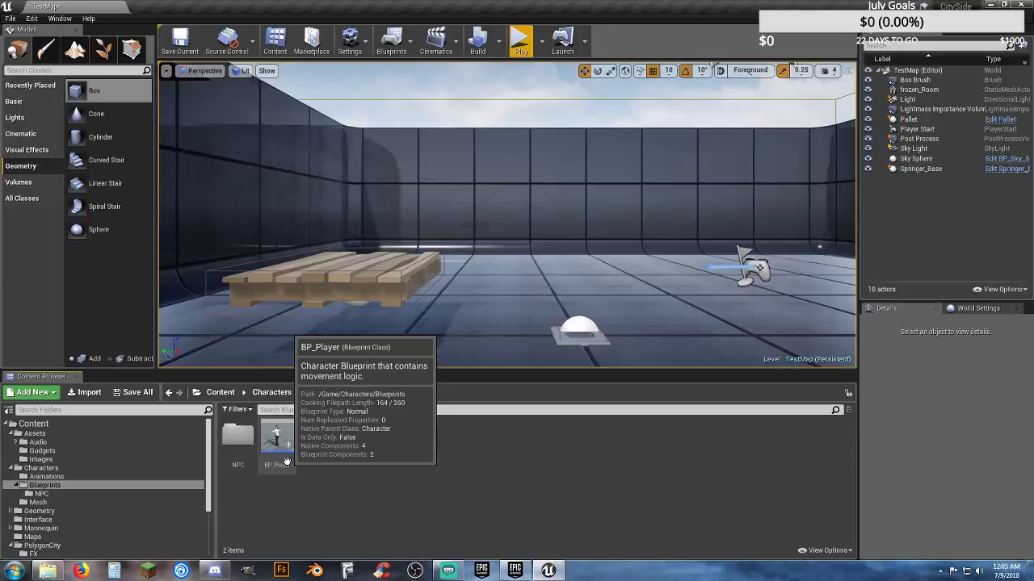
pyautogui.doubleClick(286, 461)
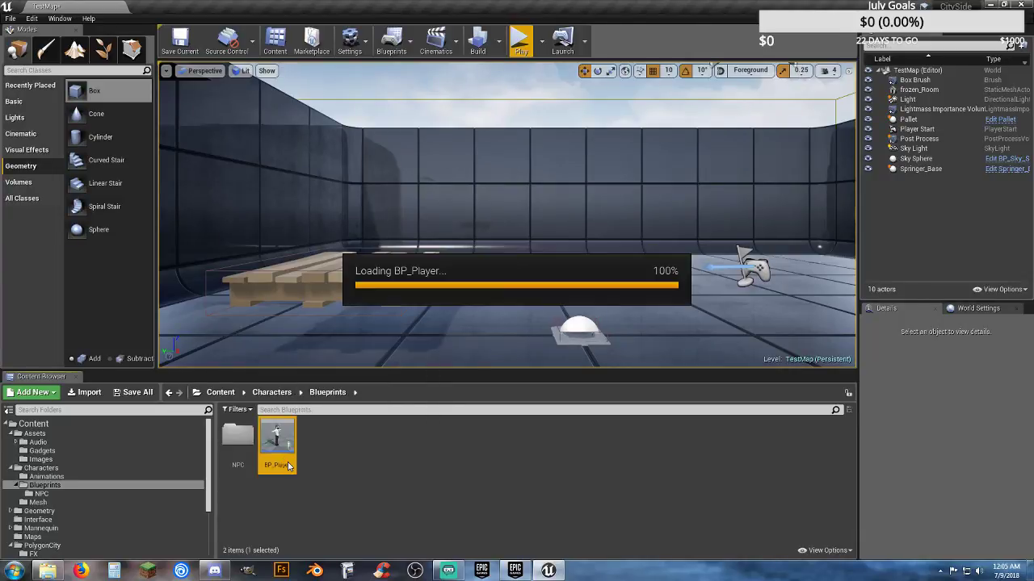
# - Add an Event Tick node to BP_Player's Event Graph, aligned below the Get Player Controller node
pyautogui.moveTo(428, 233); pyautogui.dragTo(338, 217, button='right')
pyautogui.moveTo(236, 303); pyautogui.dragTo(272, 337, button='right')
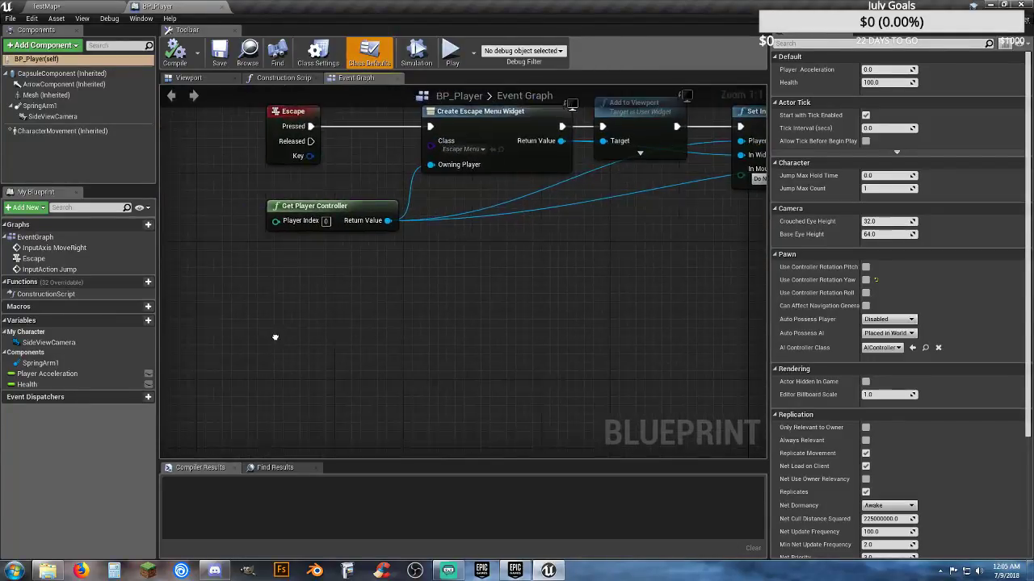
pyautogui.rightClick(283, 338)
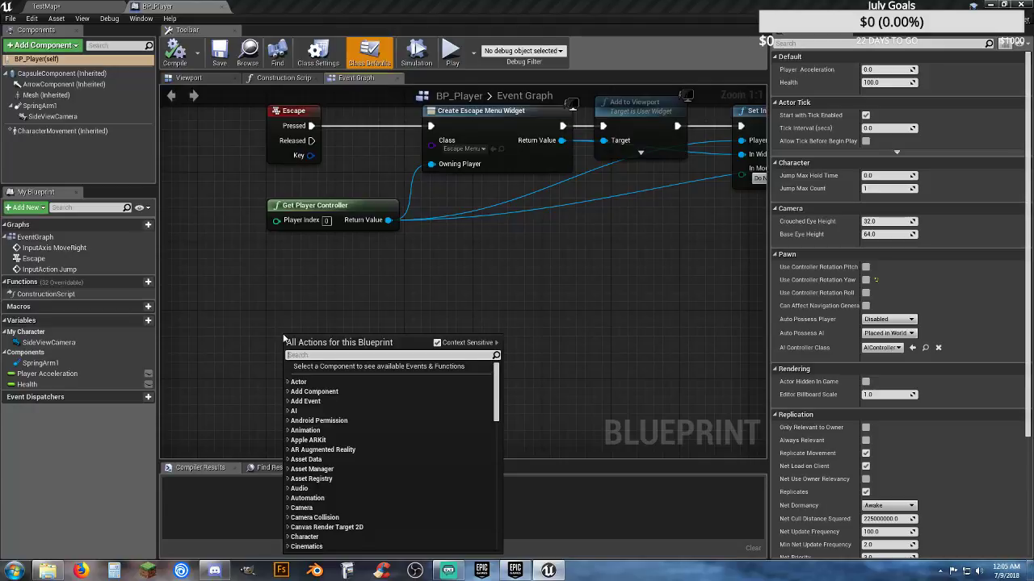
pyautogui.write('eventt')
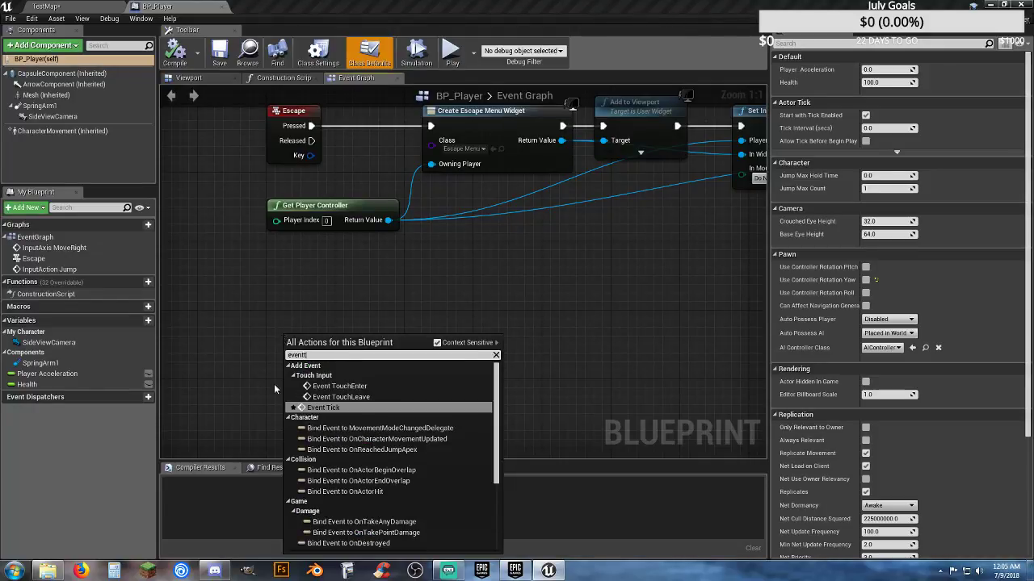
pyautogui.click(338, 407)
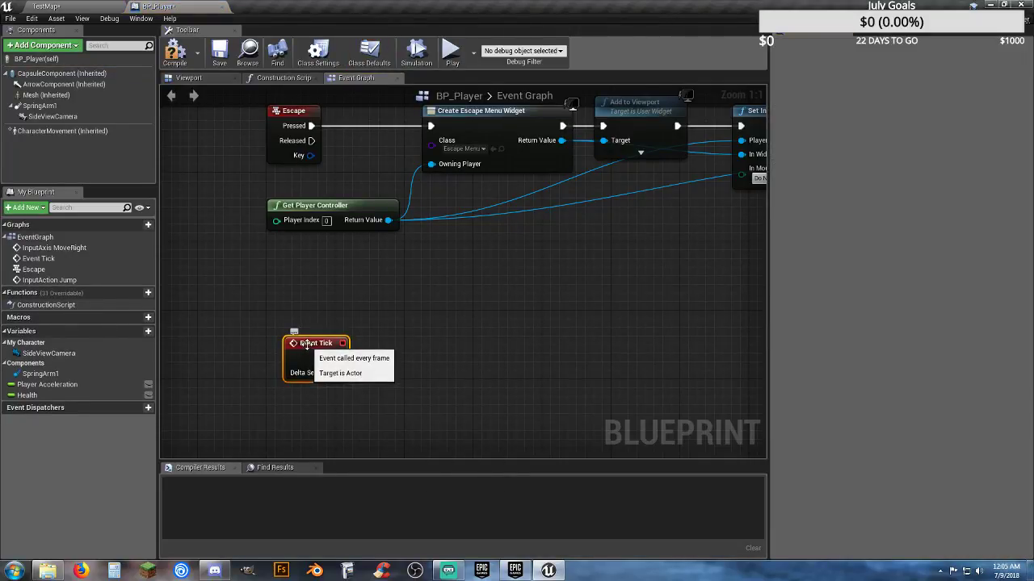
pyautogui.moveTo(306, 345); pyautogui.dragTo(287, 318)
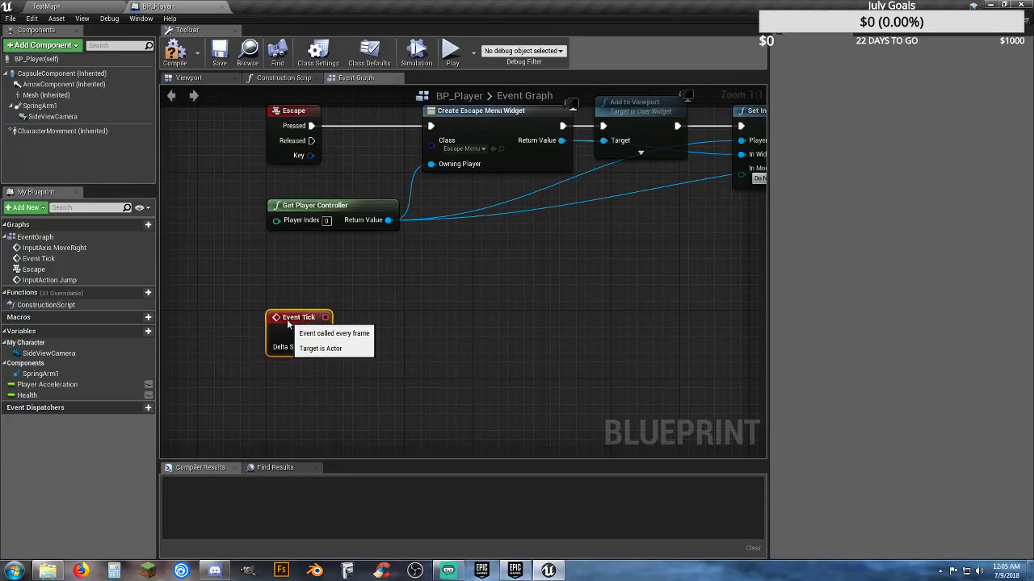
pyautogui.click(375, 390)
# - Place a getter for the Health variable below the Event Tick node
pyautogui.moveTo(363, 400); pyautogui.dragTo(340, 355, button='right')
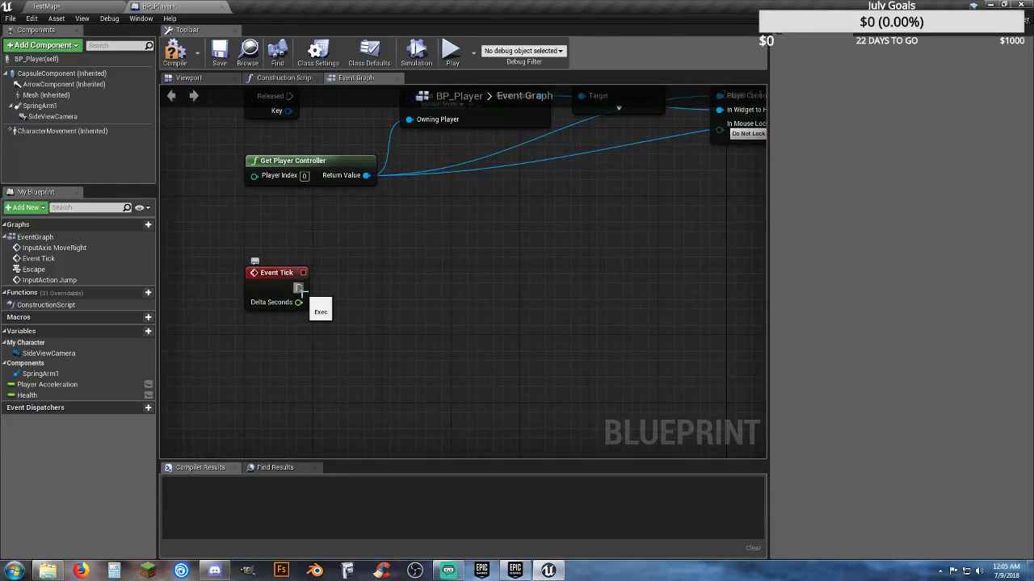
pyautogui.moveTo(27, 395)
pyautogui.mouseDown()
pyautogui.moveTo(357, 393)
pyautogui.moveTo(262, 337)
pyautogui.mouseUp()
pyautogui.click(373, 396)
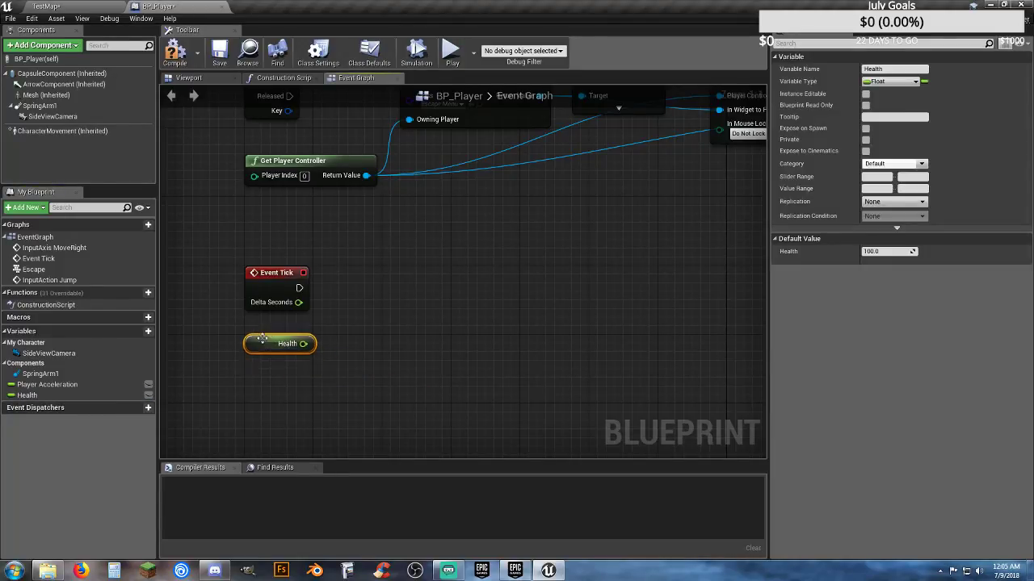
# - Add a Branch node, wire Event Tick's execution output into it, and line it up with the event
pyautogui.click(448, 310)
pyautogui.press('b')
pyautogui.click(443, 290)
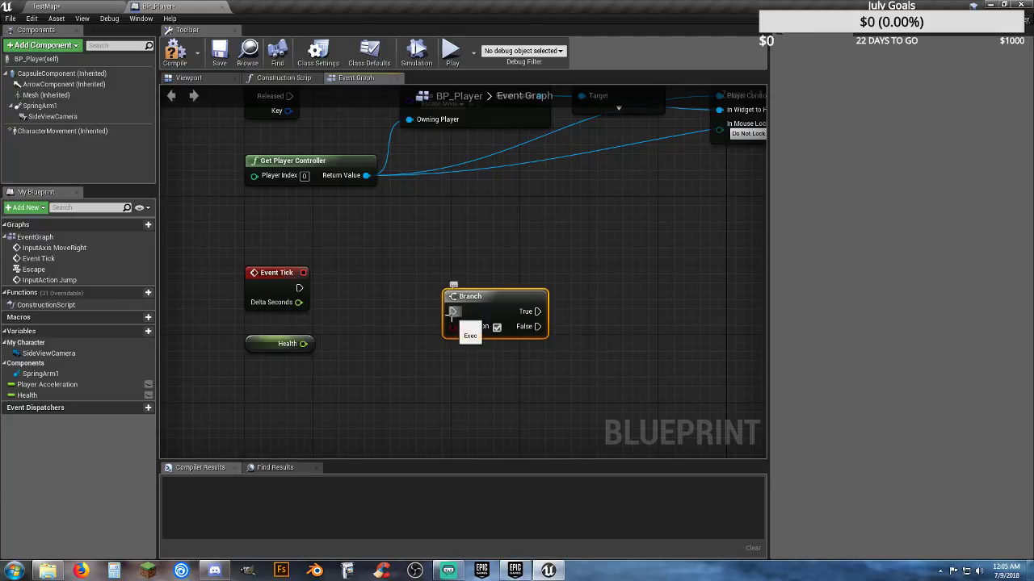
pyautogui.moveTo(451, 312); pyautogui.dragTo(299, 288)
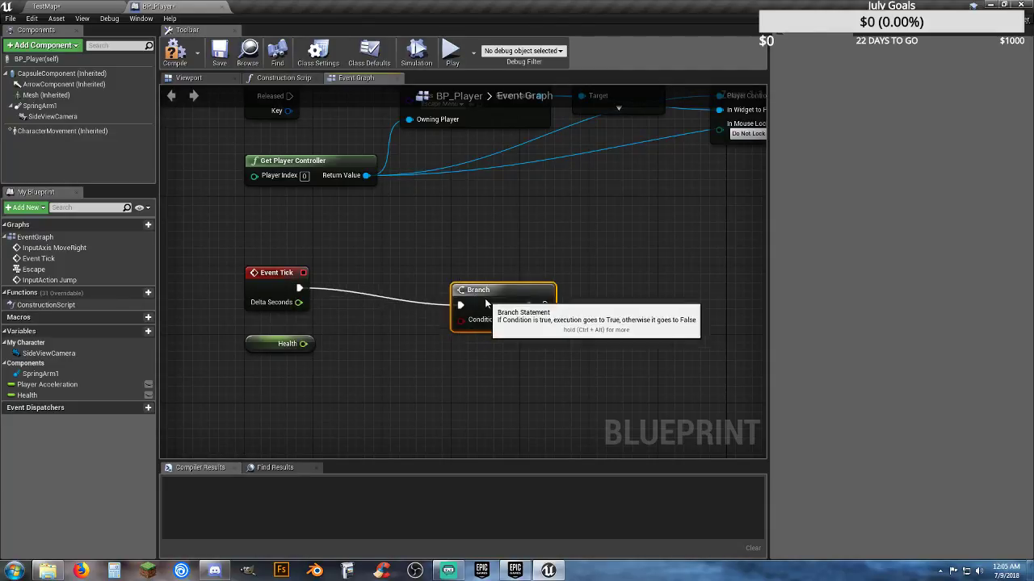
pyautogui.moveTo(460, 297); pyautogui.dragTo(494, 274)
# - Compare Health with 0.0 using an Equal (float) node and feed the result into the Branch's Condition
pyautogui.moveTo(303, 344); pyautogui.dragTo(387, 355)
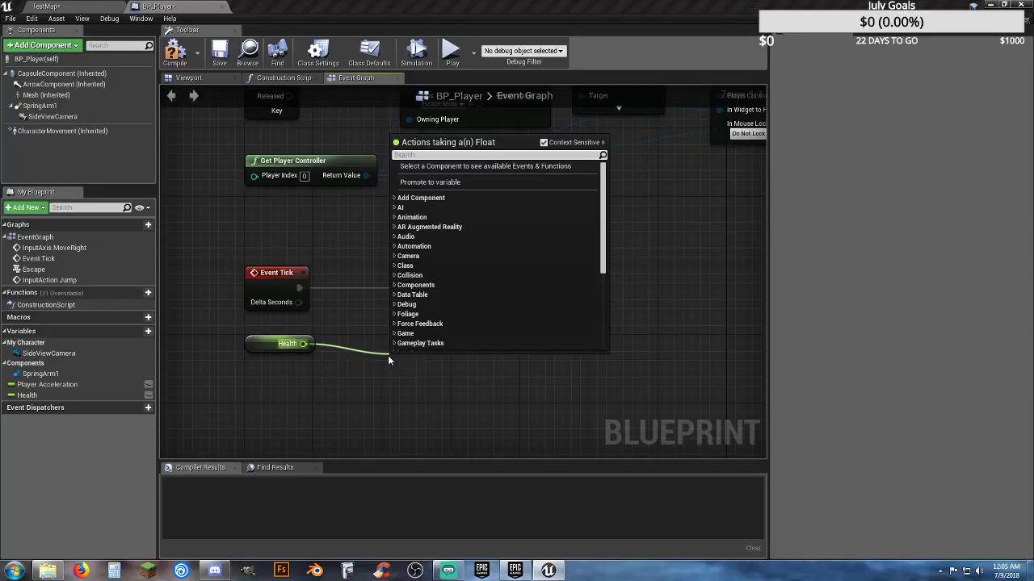
pyautogui.write('==')
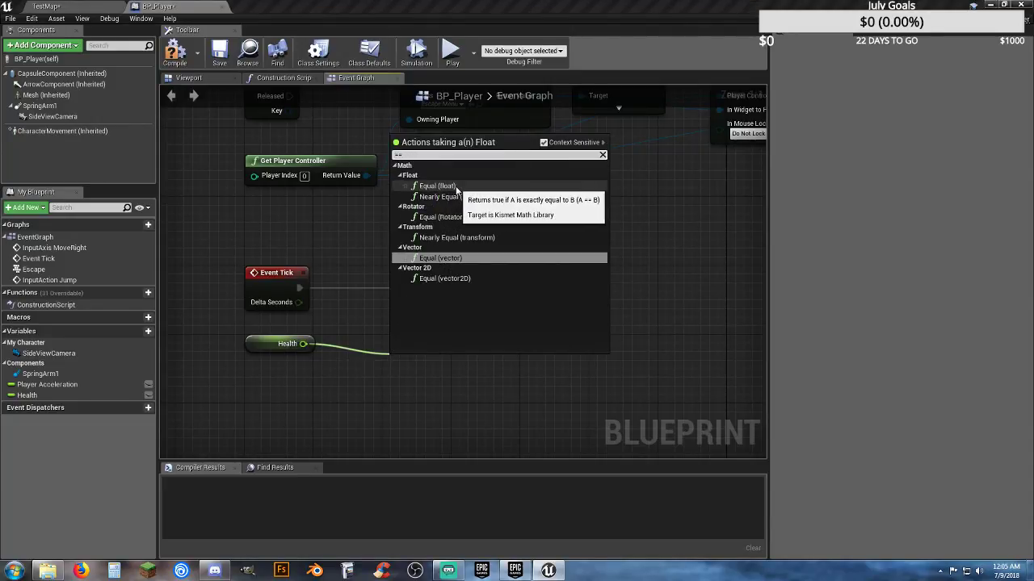
pyautogui.click(443, 187)
pyautogui.moveTo(444, 358)
pyautogui.mouseDown()
pyautogui.moveTo(385, 316)
pyautogui.moveTo(487, 305)
pyautogui.moveTo(459, 279)
pyautogui.mouseUp()
pyautogui.rightClick(501, 362)
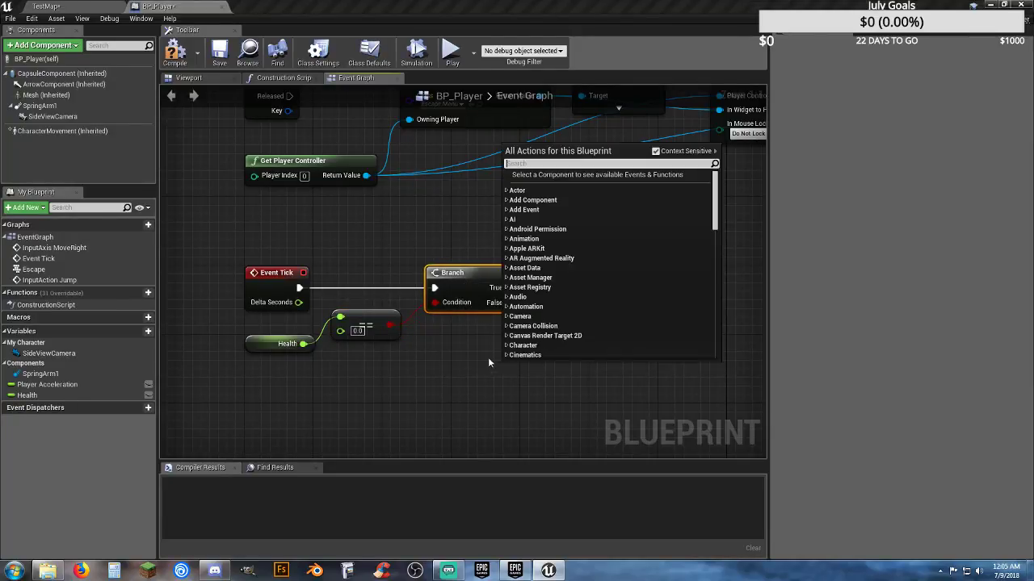
pyautogui.click(458, 383)
# - Add a Print Text node driven by the True output of the Branch in BP_Player's Event Graph
pyautogui.moveTo(459, 383); pyautogui.dragTo(356, 386, button='right')
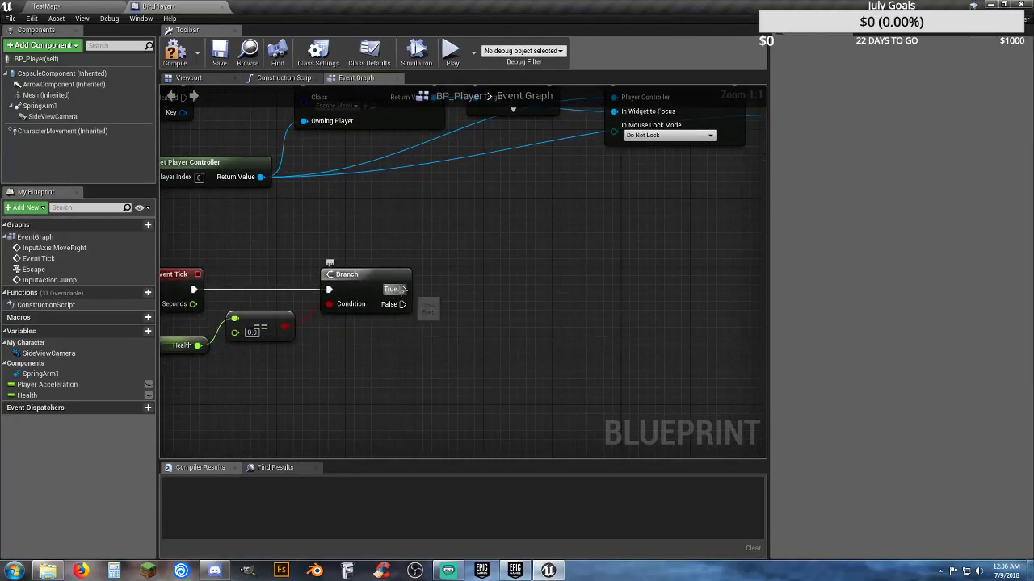
pyautogui.moveTo(401, 289); pyautogui.dragTo(449, 290)
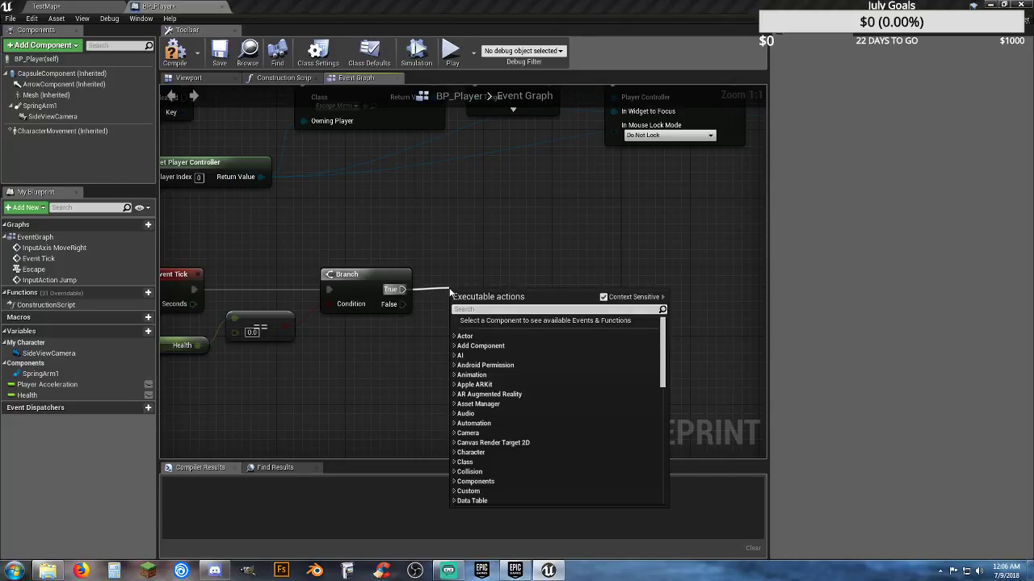
pyautogui.write('printt')
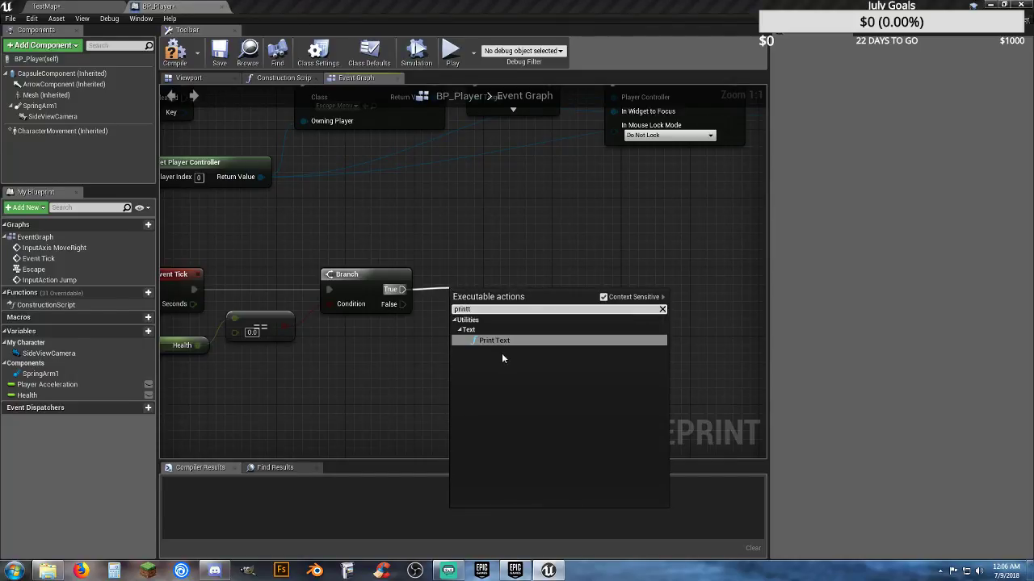
pyautogui.click(502, 340)
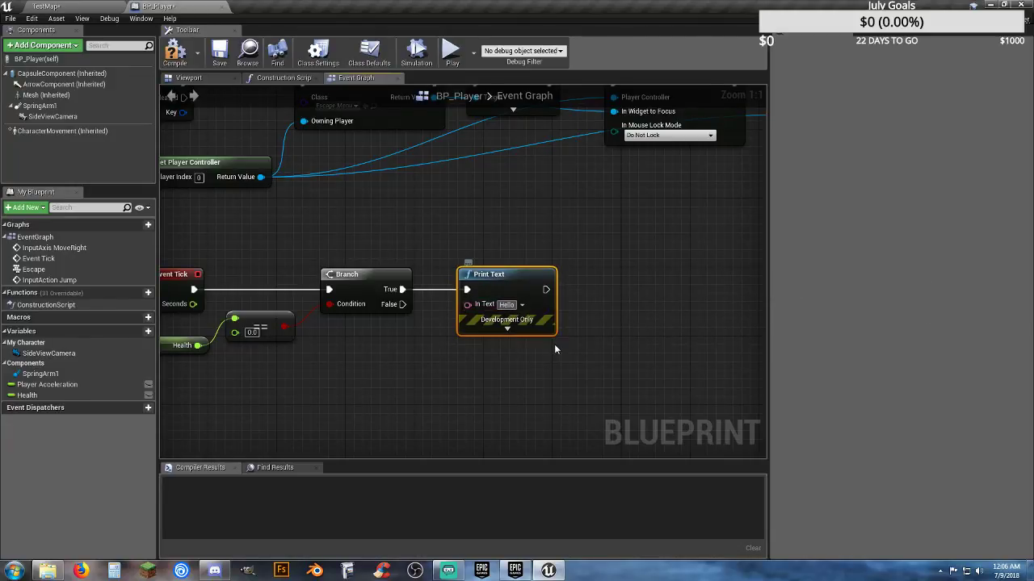
# - Set the Print Text node's In Text to "Hello Stupid You are Dead", then compile and save BP_Player
pyautogui.write('Stup')
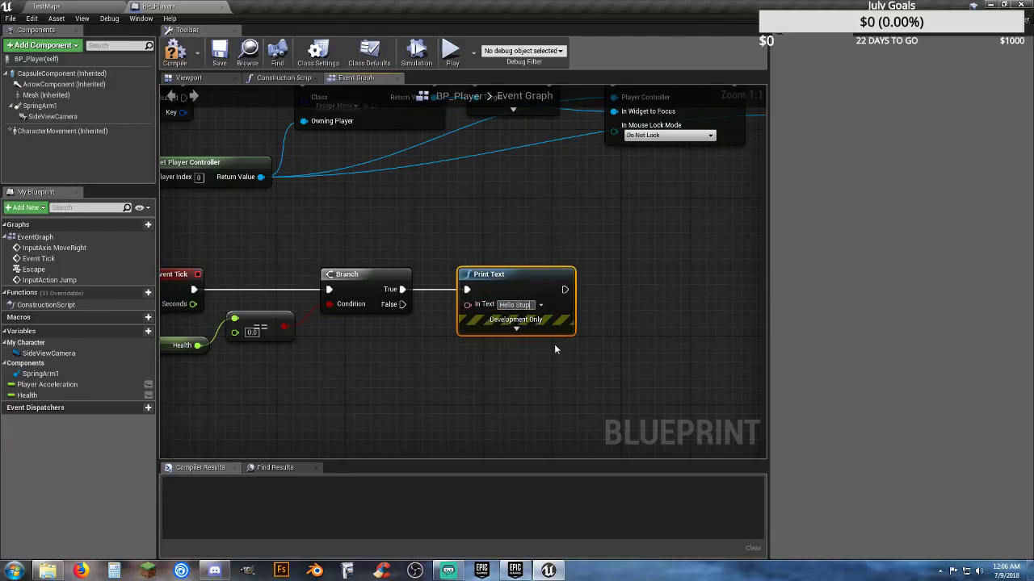
pyautogui.write('id You are D')
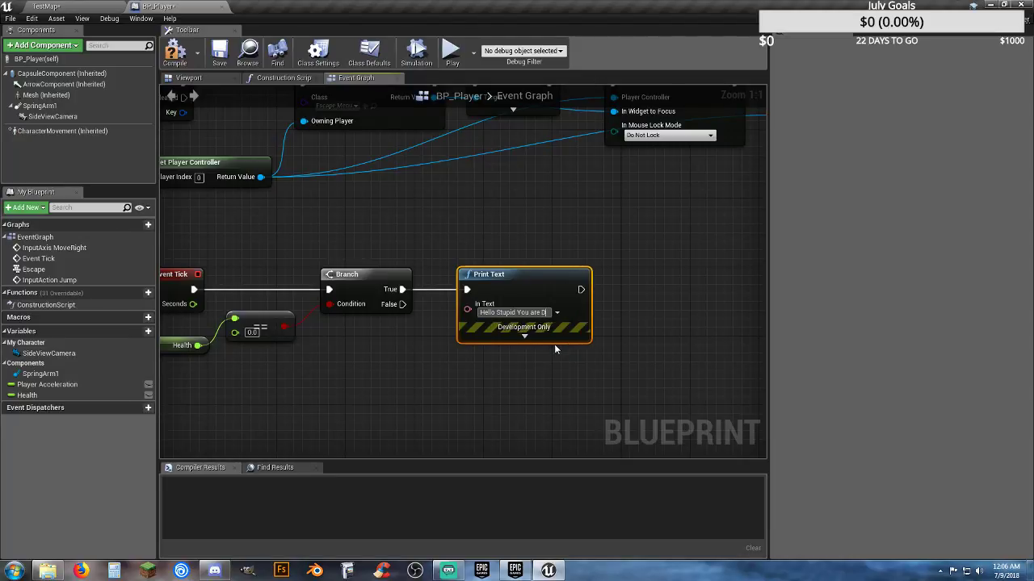
pyautogui.write('ead')
pyautogui.click(474, 390)
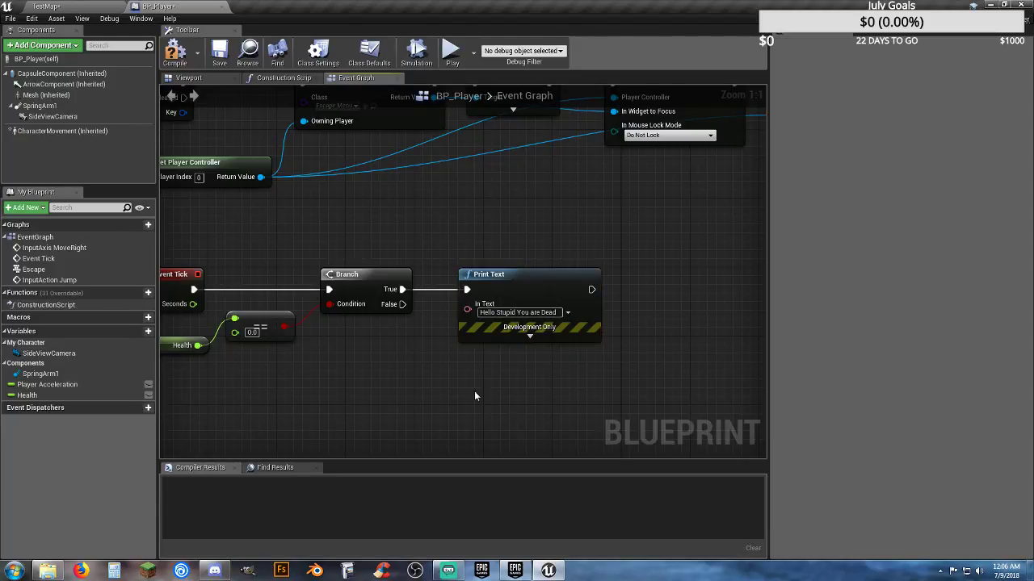
pyautogui.moveTo(340, 351); pyautogui.dragTo(461, 344, button='right')
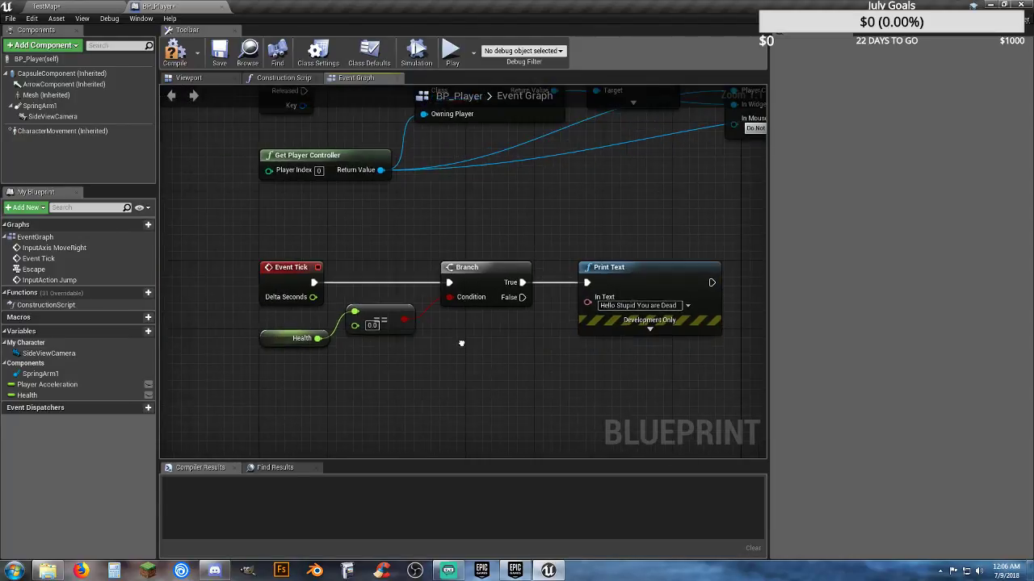
pyautogui.click(207, 63)
# - Place a Killer_Pallet from the Gadgets folder on the TestMap floor at location 10.0, -620.0, 30.0
pyautogui.click(84, 10)
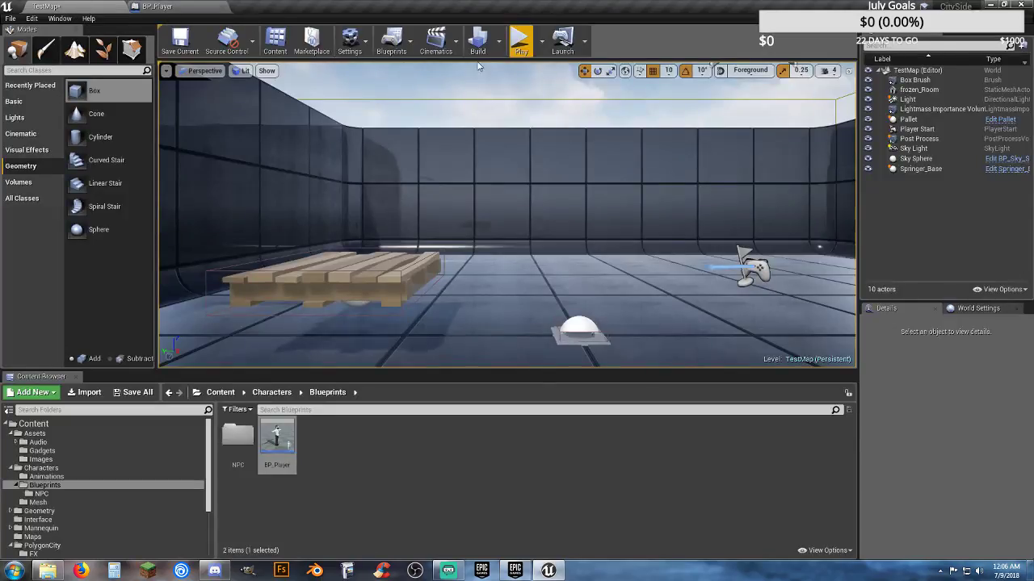
pyautogui.moveTo(536, 259); pyautogui.dragTo(775, 299, button='right')
pyautogui.moveTo(646, 292); pyautogui.dragTo(678, 297, button='right')
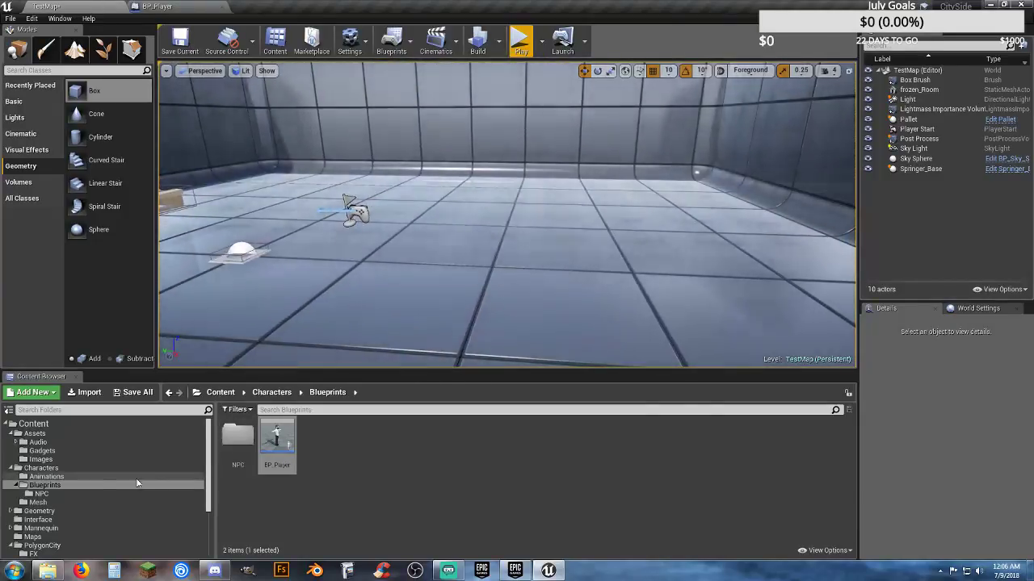
pyautogui.click(63, 451)
pyautogui.click(238, 440)
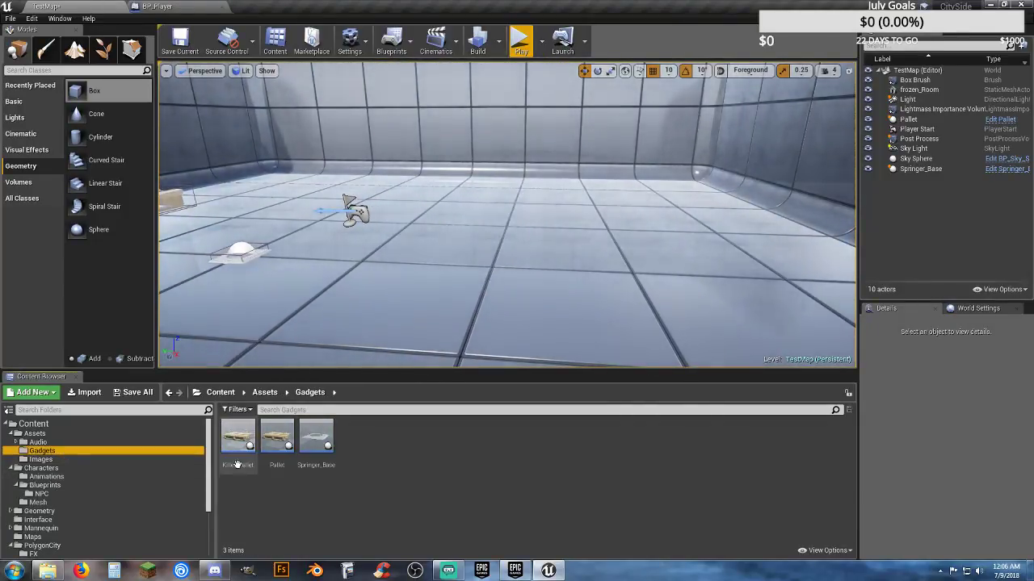
pyautogui.moveTo(238, 440); pyautogui.dragTo(716, 234)
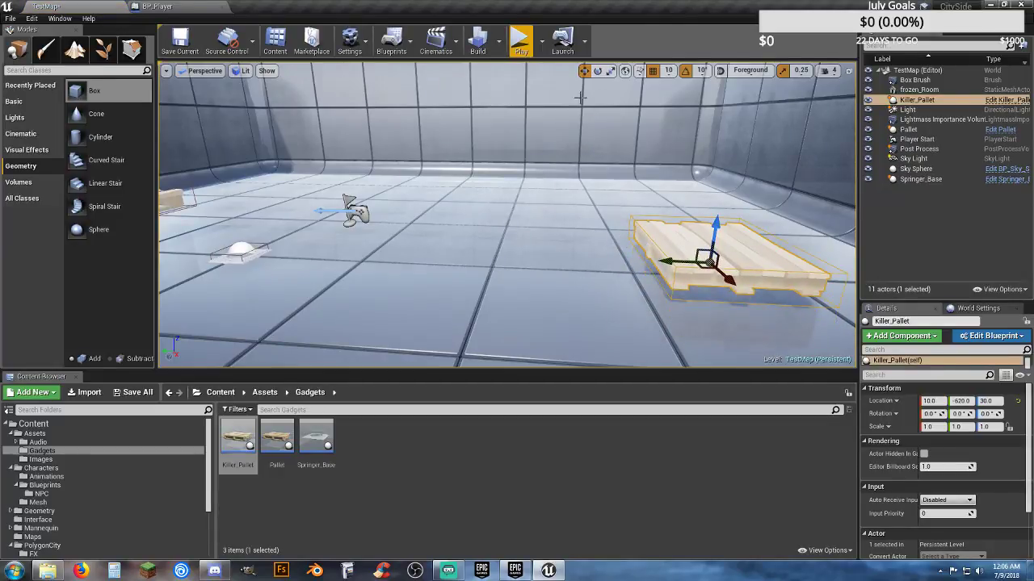
# - Play-test TestMap by running and jumping the character on and off the Killer_Pallet to check the death message, then stop the session
pyautogui.click(521, 38)
pyautogui.press('a')
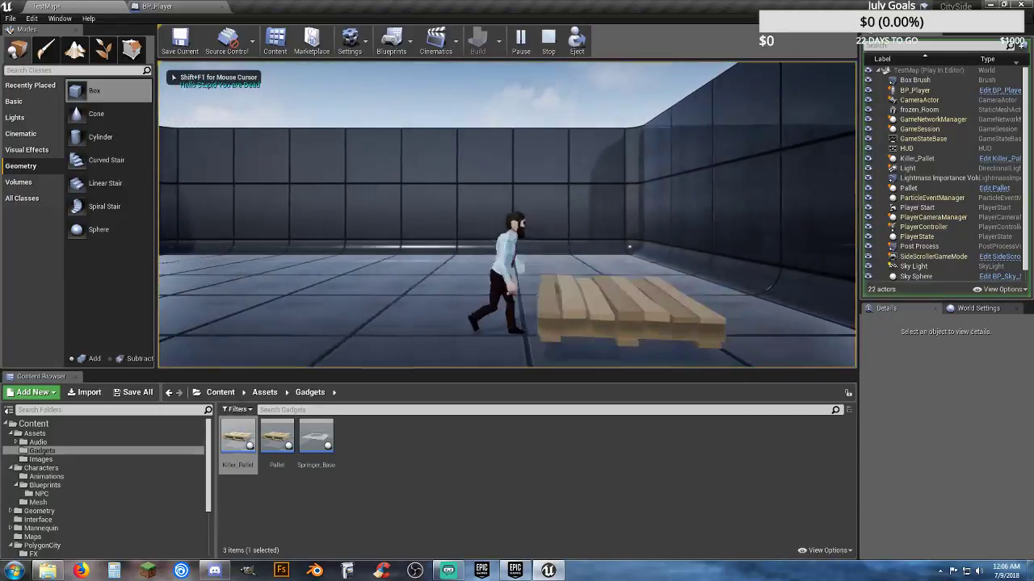
pyautogui.press('d')
pyautogui.press('a')
pyautogui.press('a')
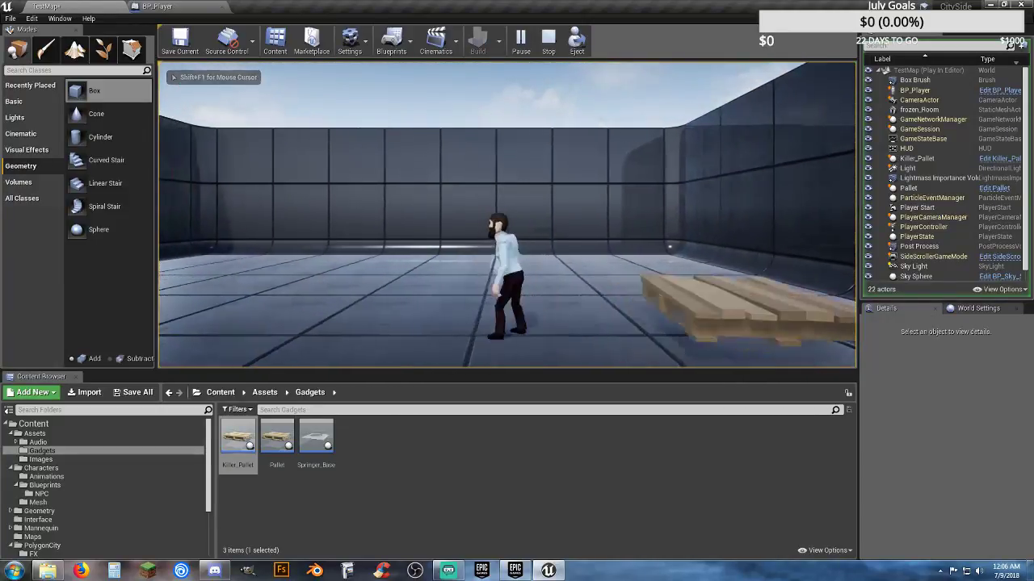
pyautogui.press('d')
pyautogui.press('space')
pyautogui.press('a')
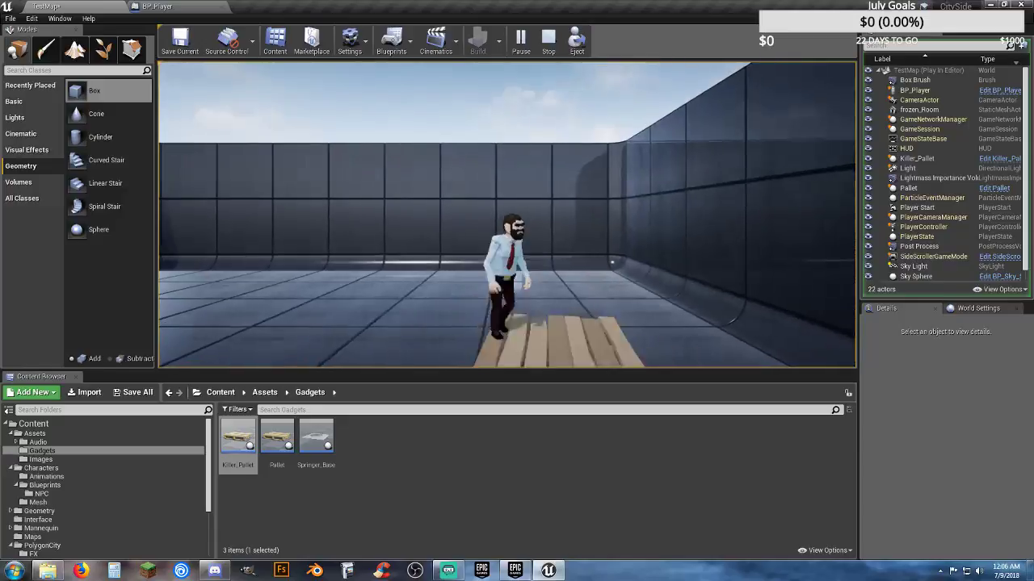
pyautogui.press('d')
pyautogui.press('a')
pyautogui.press('d')
pyautogui.press('a')
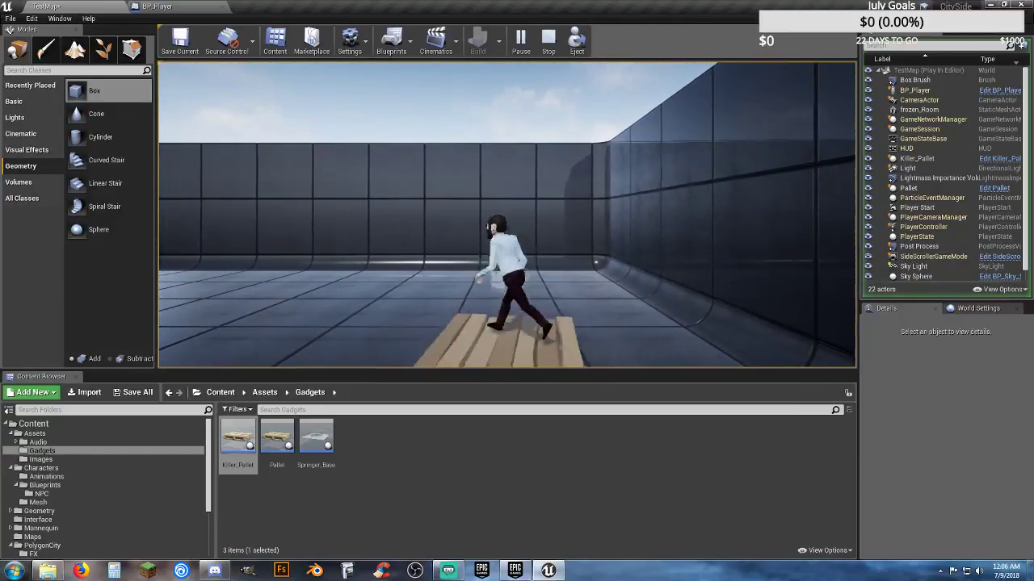
pyautogui.press('d')
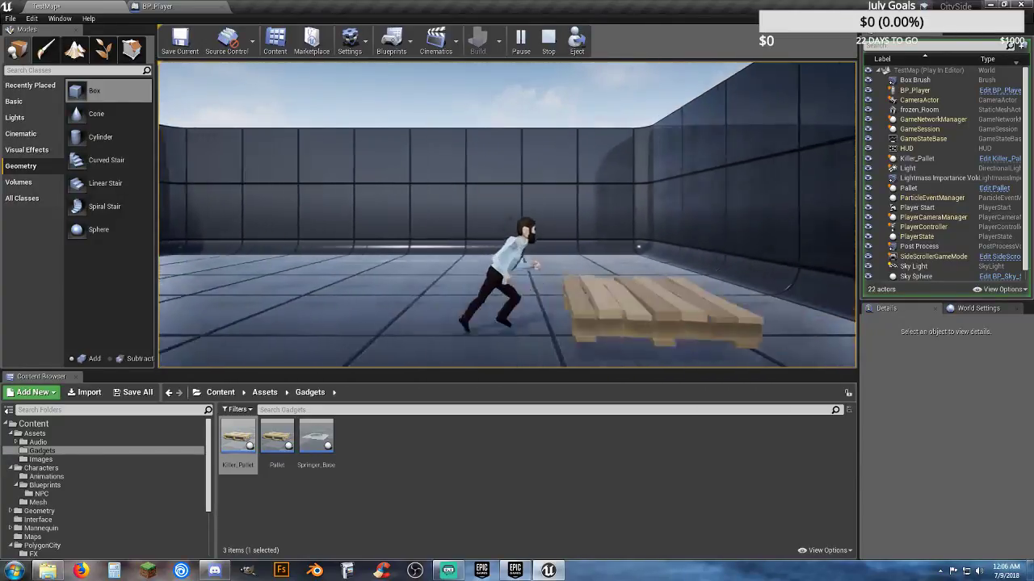
pyautogui.press('a')
pyautogui.press('Escape')
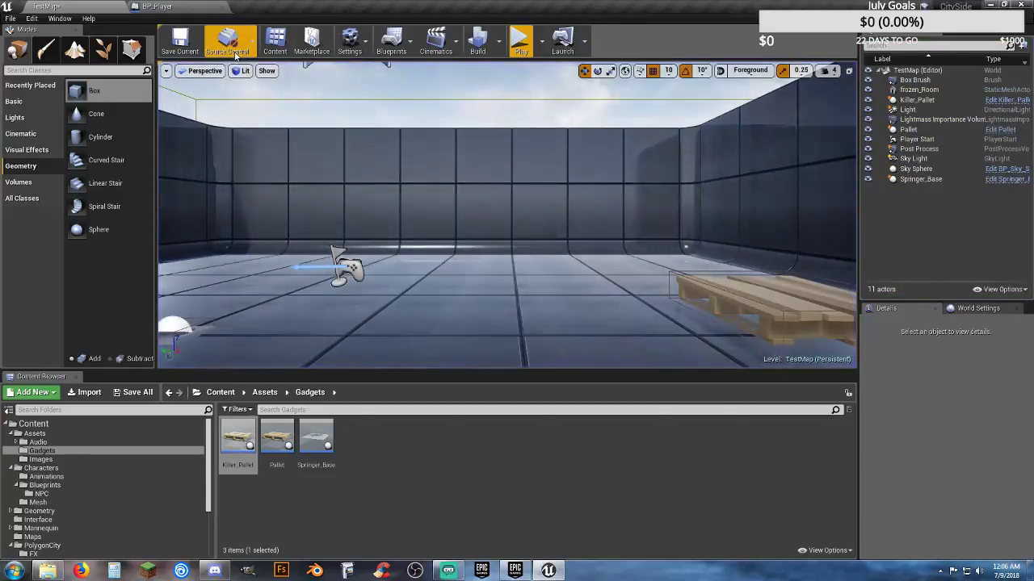
# - Wire Print Text's execution output back into the Branch's execution input in BP_Player, then compile and save the Blueprint
pyautogui.click(160, 6)
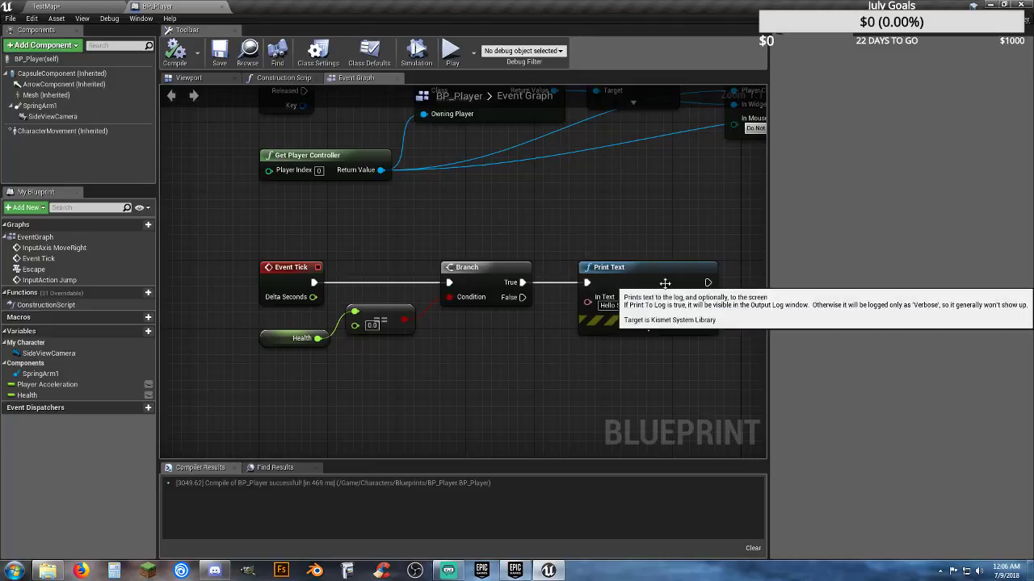
pyautogui.moveTo(707, 282); pyautogui.dragTo(458, 282)
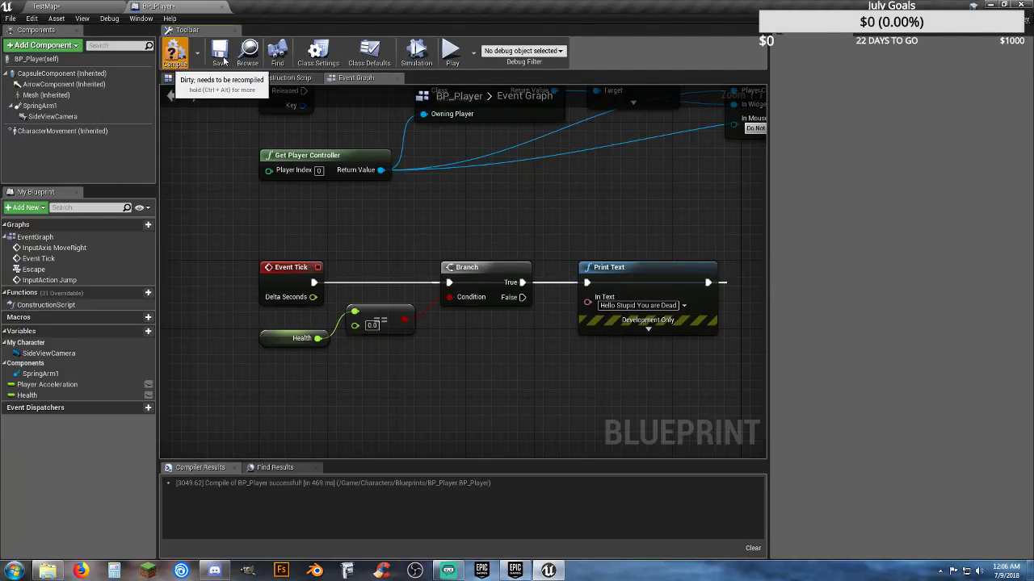
# - Play-test TestMap again by running the character against the Killer_Pallet with the looped Print Text wiring, then stop the session
pyautogui.click(91, 6)
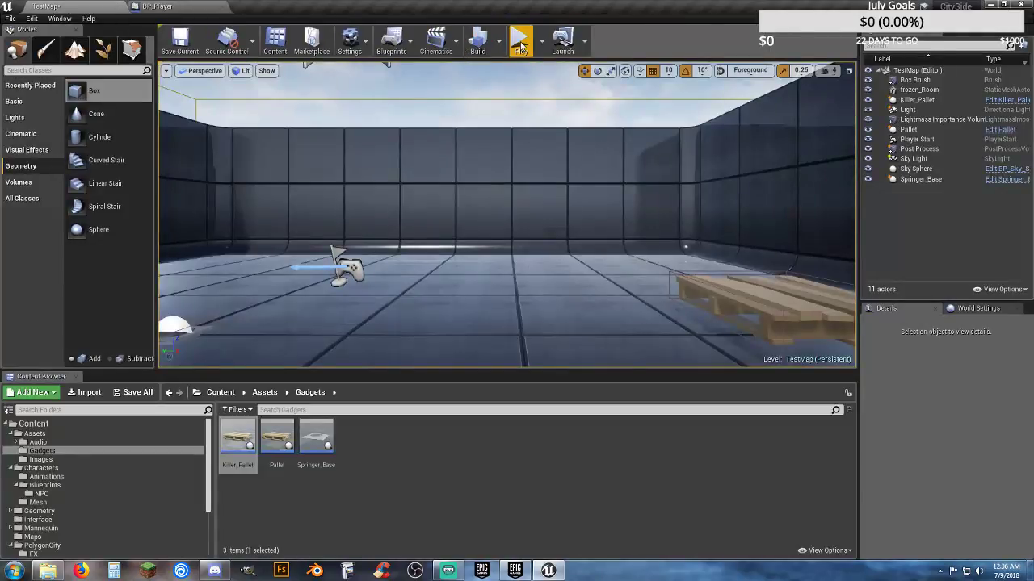
pyautogui.click(520, 40)
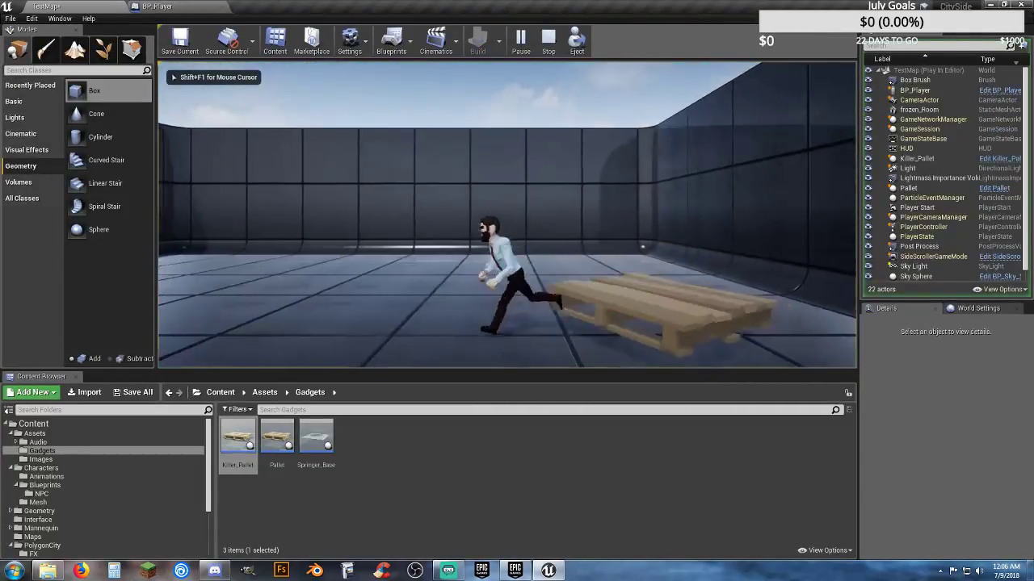
pyautogui.press('d')
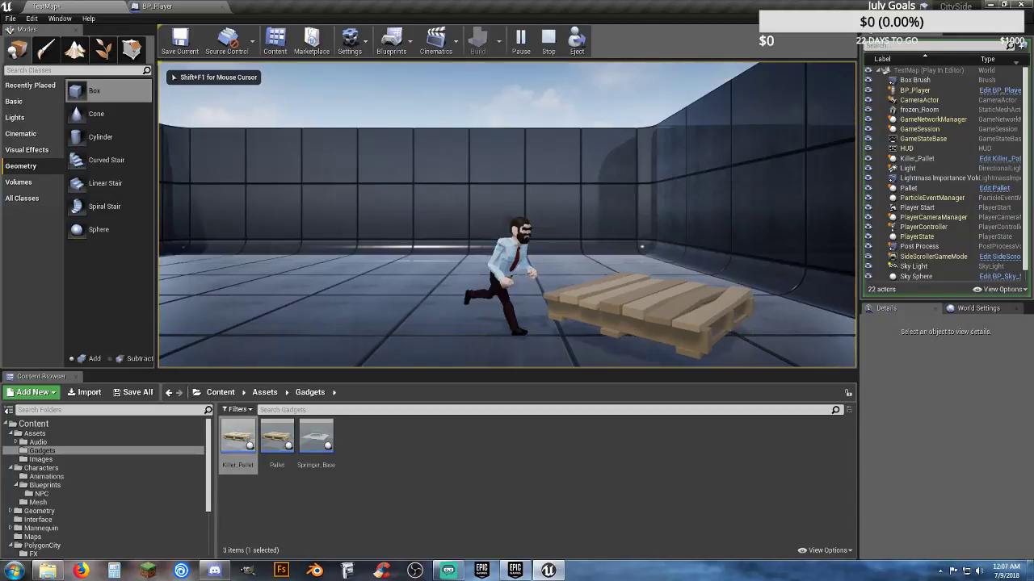
pyautogui.press('Escape')
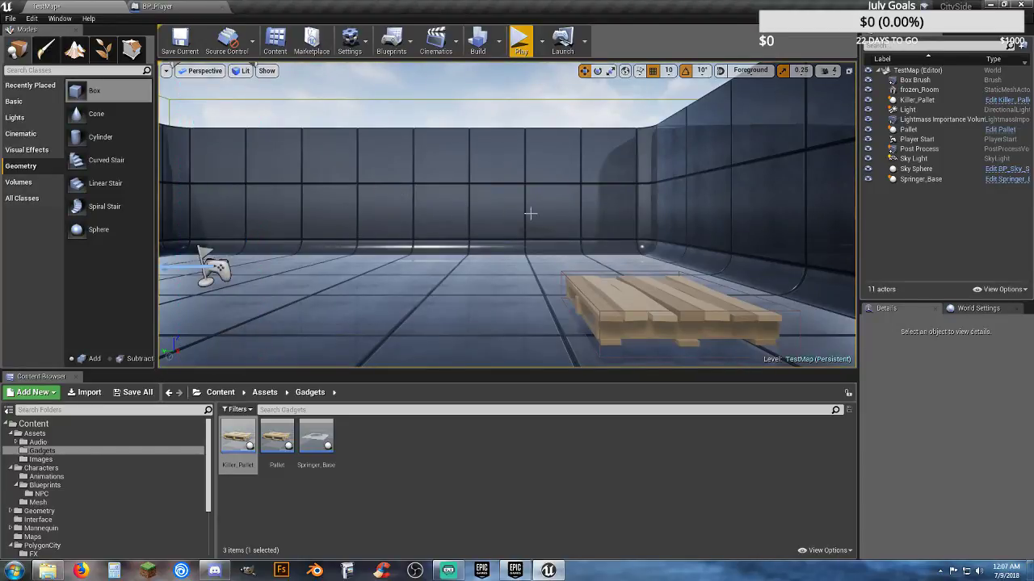
# - Break the execution wire looping from Print Text back to the Branch in BP_Player's Event Graph
pyautogui.click(155, 6)
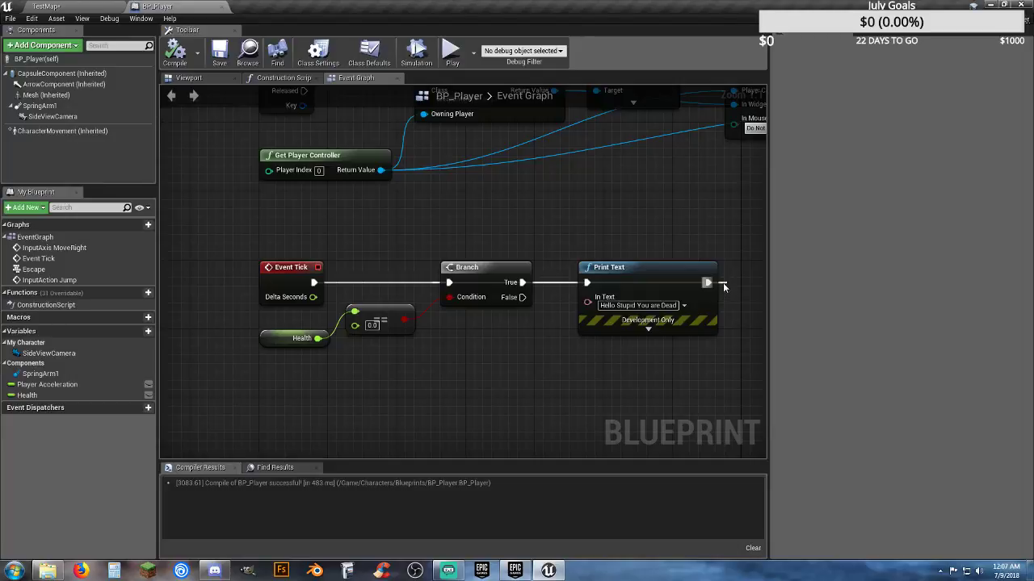
pyautogui.moveTo(722, 282); pyautogui.dragTo(785, 297)
pyautogui.click(604, 364)
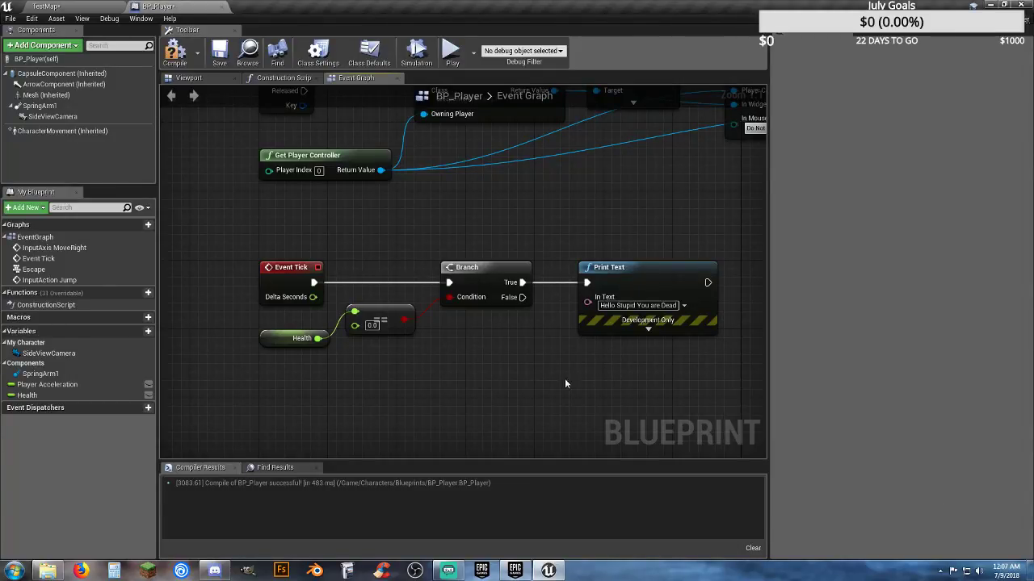
pyautogui.moveTo(489, 389); pyautogui.dragTo(432, 369, button='right')
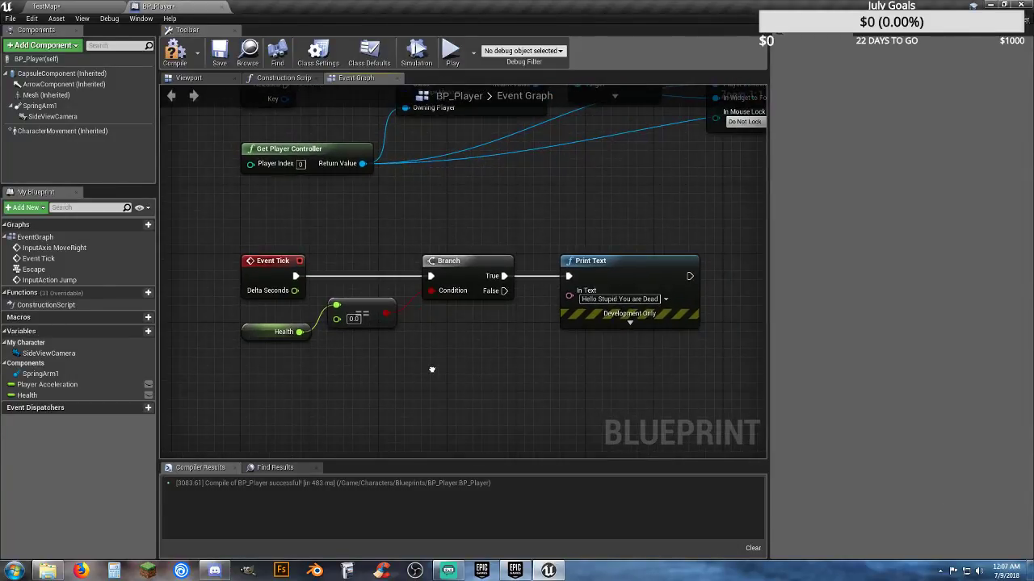
# - Delete the Print Text node from BP_Player's Event Graph, then compile and save the Blueprint
pyautogui.click(587, 264)
pyautogui.press('Delete')
pyautogui.moveTo(547, 415); pyautogui.dragTo(540, 411, button='right')
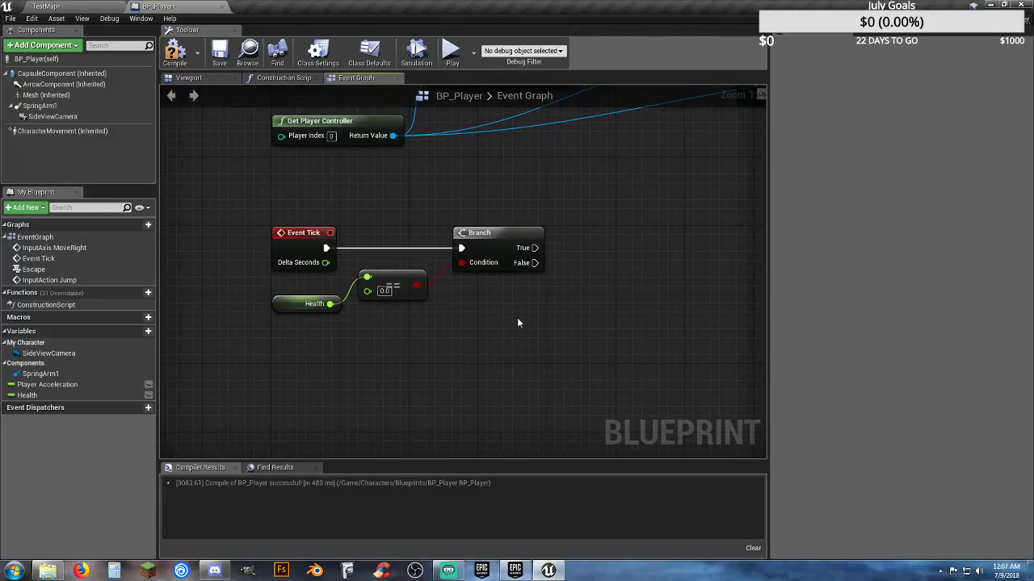
pyautogui.click(178, 54)
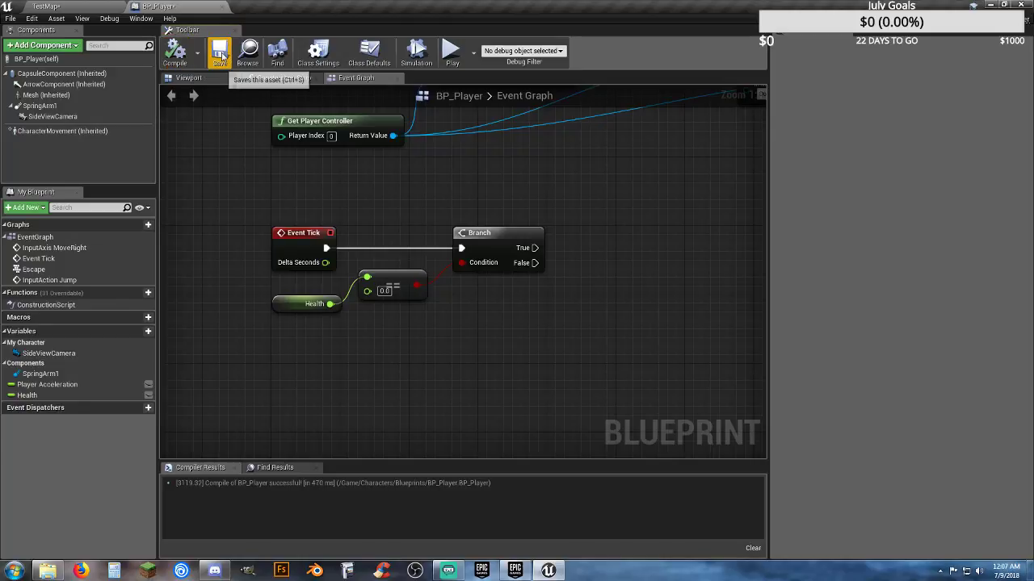
pyautogui.moveTo(238, 221); pyautogui.dragTo(295, 278, button='right')
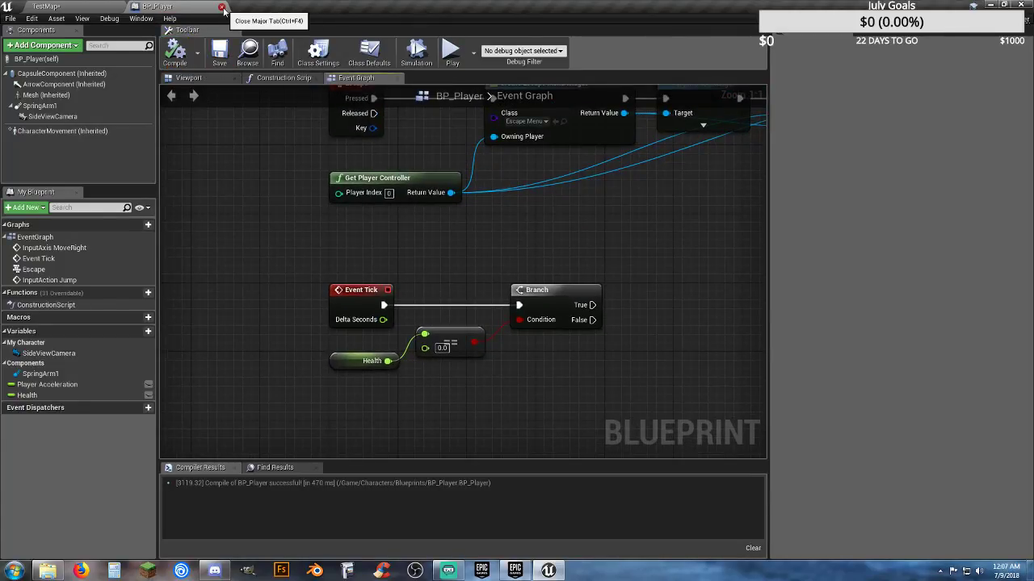
# - Add an Event BeginPlay node below the Event Tick and Health check nodes in the BP_Player event graph
pyautogui.moveTo(221, 148)
pyautogui.mouseDown(button='right')
pyautogui.moveTo(221, 254)
pyautogui.moveTo(517, 234)
pyautogui.moveTo(477, 193)
pyautogui.moveTo(295, 79)
pyautogui.moveTo(304, 42)
pyautogui.mouseUp(button='right')
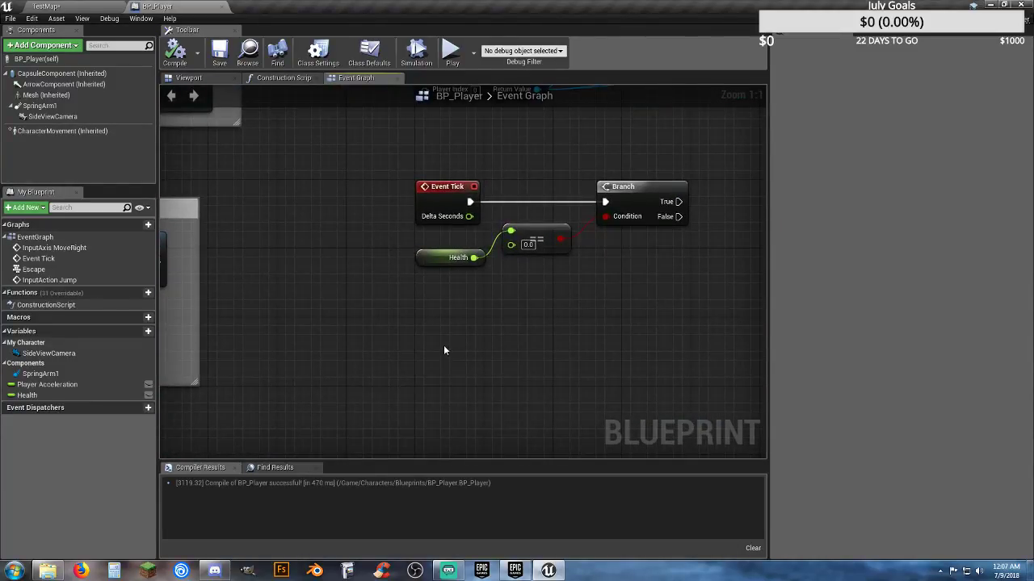
pyautogui.rightClick(444, 349)
pyautogui.write('eventbe')
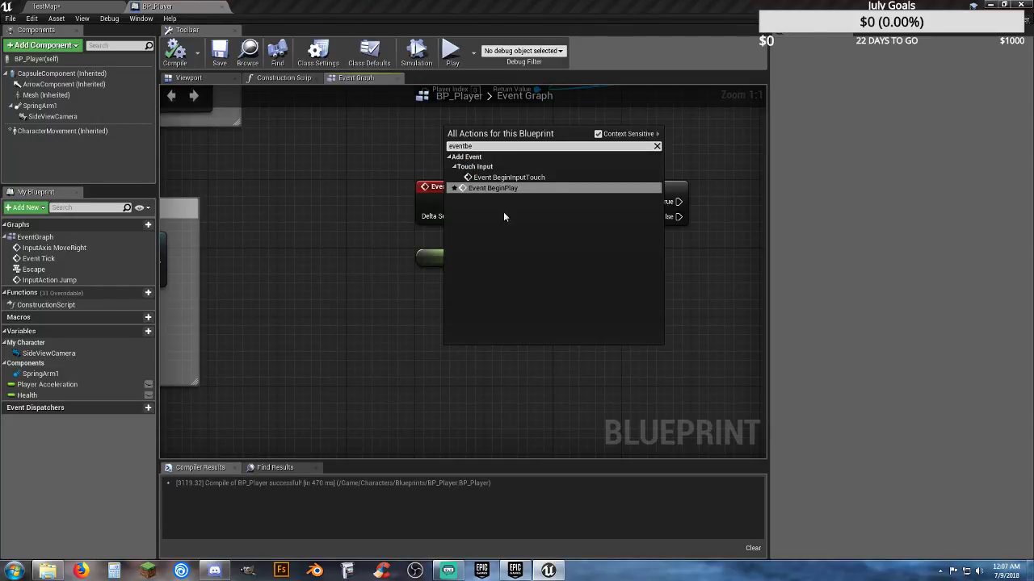
pyautogui.click(497, 189)
pyautogui.moveTo(459, 351); pyautogui.dragTo(434, 326)
pyautogui.click(431, 355)
# - Add a Create Widget node driven by Event BeginPlay, line it up, and check which widget classes it offers
pyautogui.moveTo(430, 357); pyautogui.dragTo(361, 302, button='right')
pyautogui.moveTo(418, 284); pyautogui.dragTo(499, 294)
pyautogui.write('create wid')
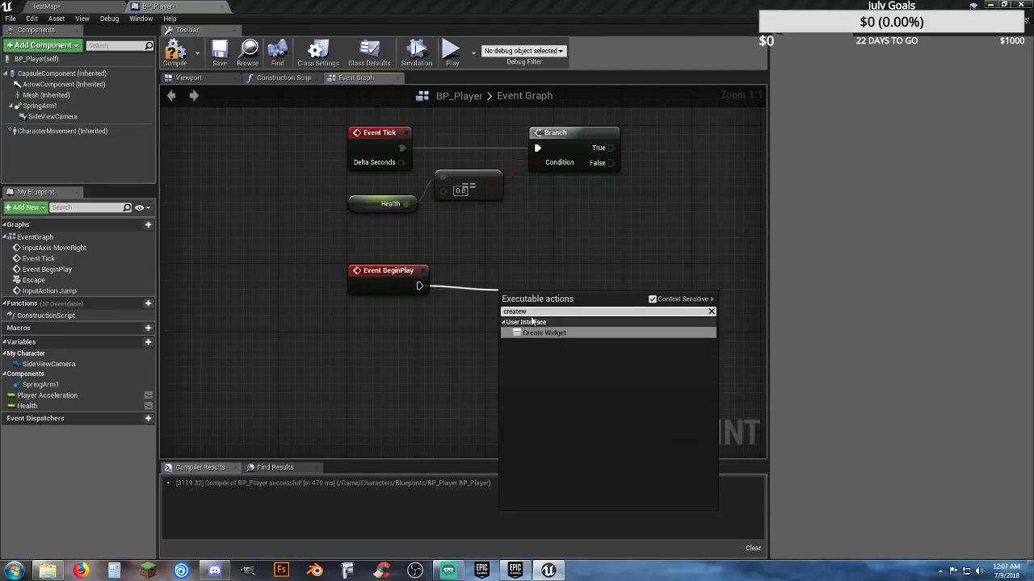
pyautogui.click(554, 332)
pyautogui.moveTo(534, 298); pyautogui.dragTo(498, 272)
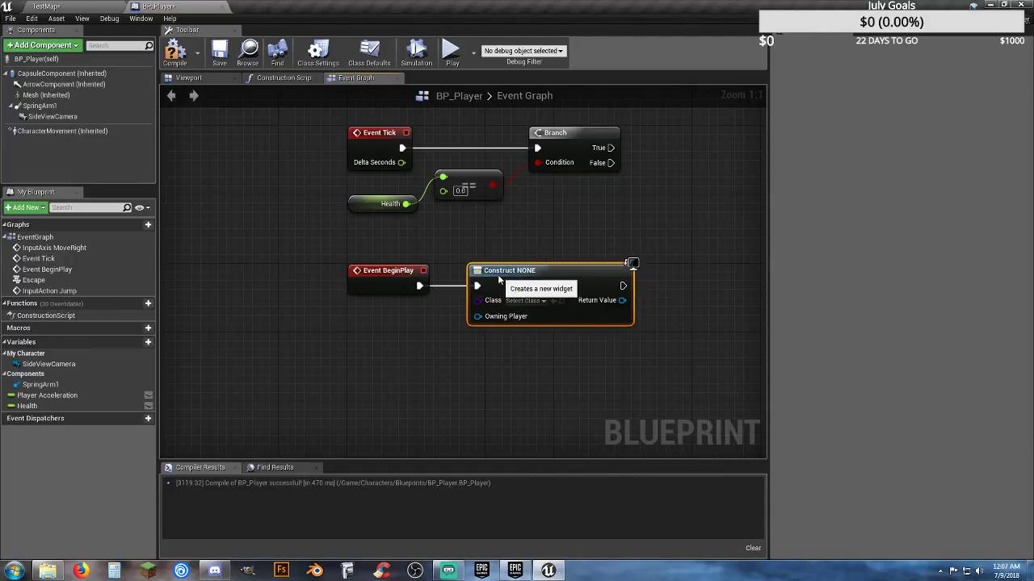
pyautogui.click(540, 305)
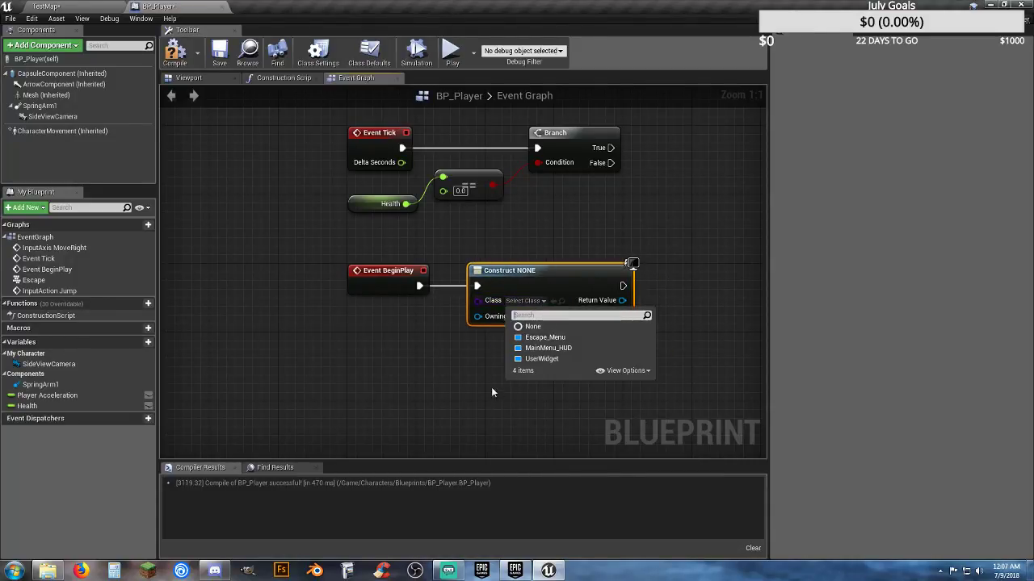
pyautogui.click(467, 393)
pyautogui.moveTo(467, 393); pyautogui.dragTo(425, 357, button='right')
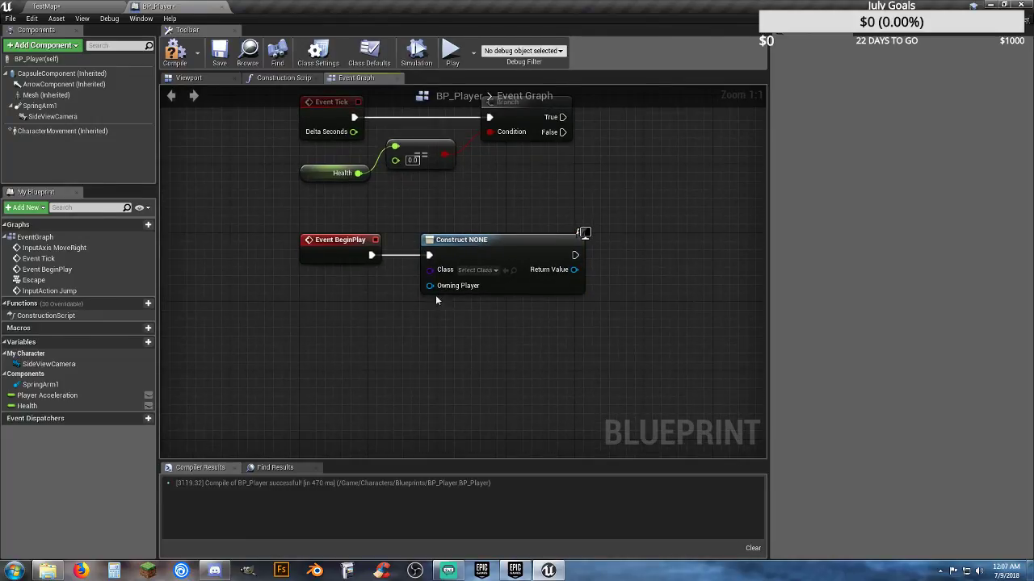
# - Feed the widget node's Owning Player from a new Get Player Controller node and space the nodes apart
pyautogui.moveTo(429, 285); pyautogui.dragTo(393, 317)
pyautogui.write('getpla')
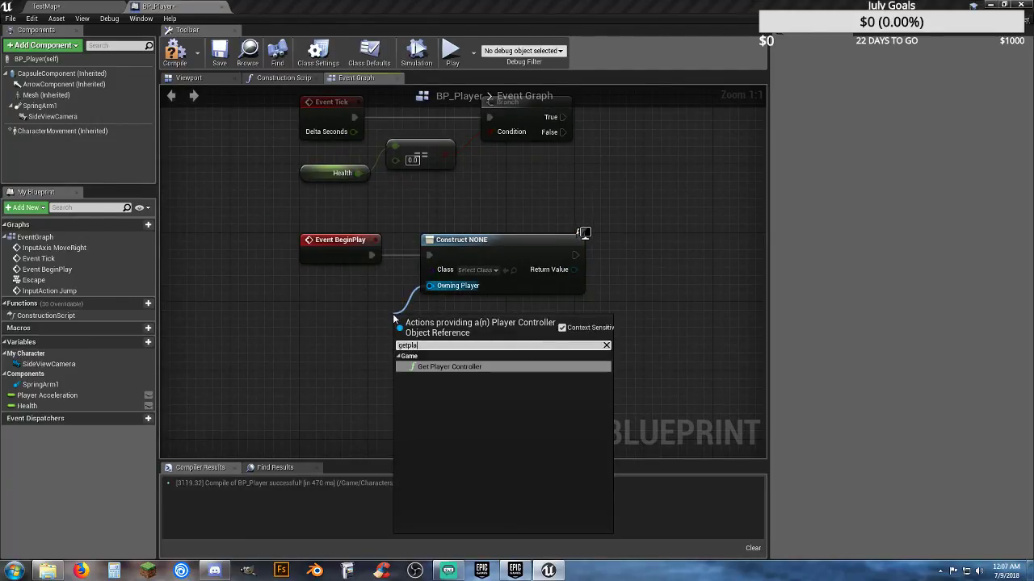
pyautogui.click(457, 366)
pyautogui.moveTo(386, 323); pyautogui.dragTo(371, 317)
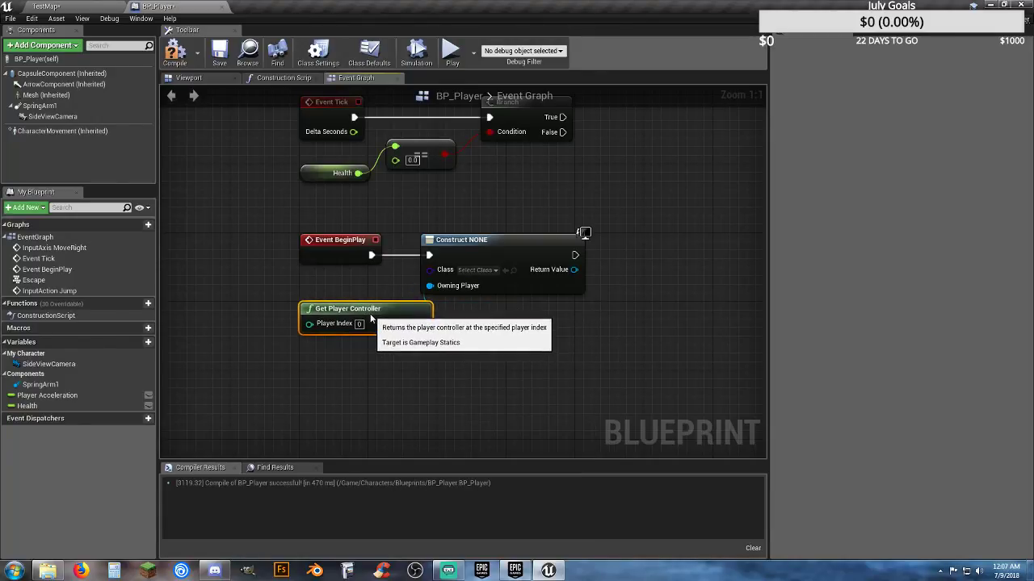
pyautogui.moveTo(488, 240); pyautogui.dragTo(522, 242)
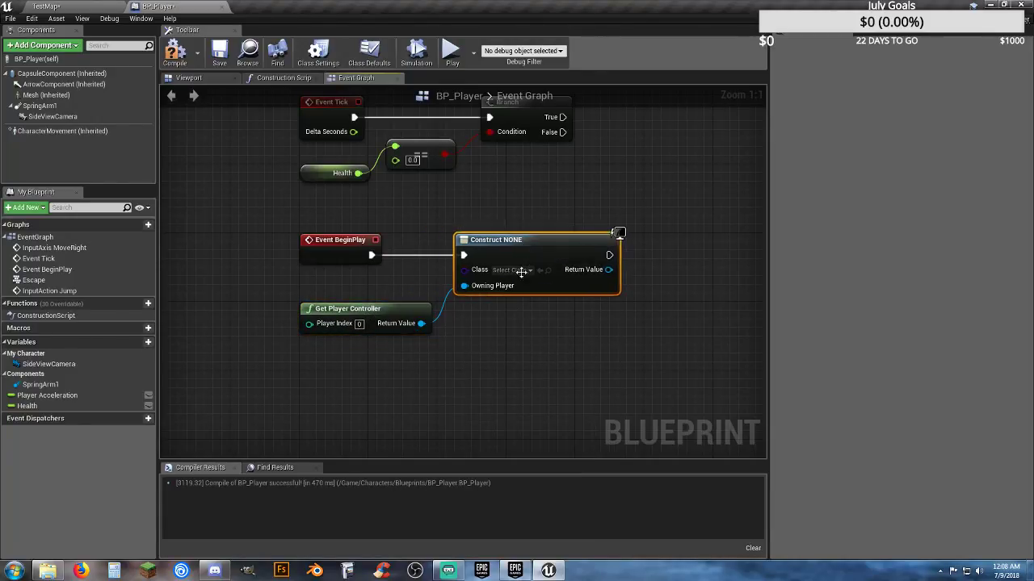
# - Add an Add to Viewport node fed by the widget node's Return Value, align it, and compile the blueprint
pyautogui.click(564, 401)
pyautogui.moveTo(564, 400); pyautogui.dragTo(478, 360, button='right')
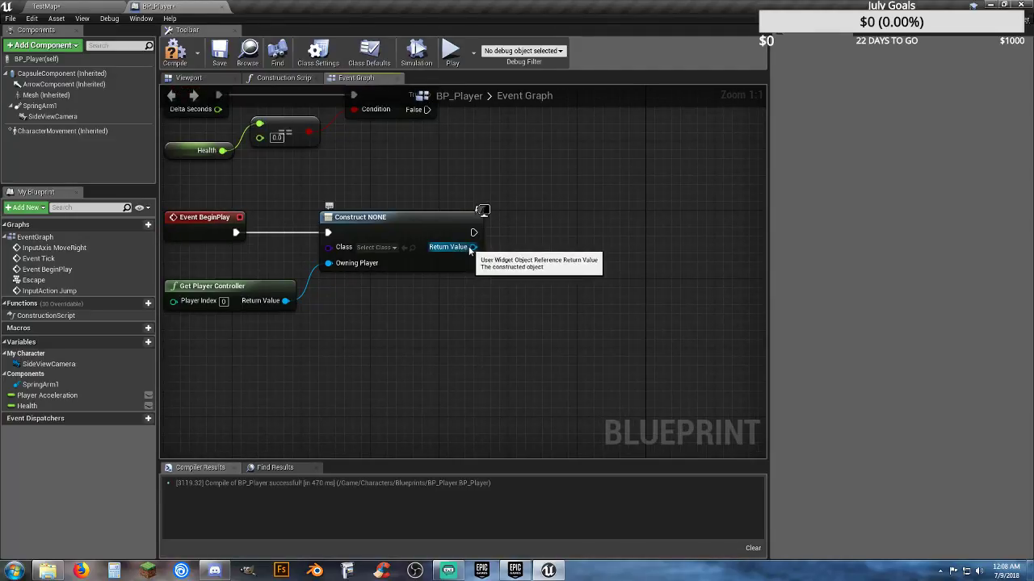
pyautogui.moveTo(472, 247); pyautogui.dragTo(518, 246)
pyautogui.write('addt')
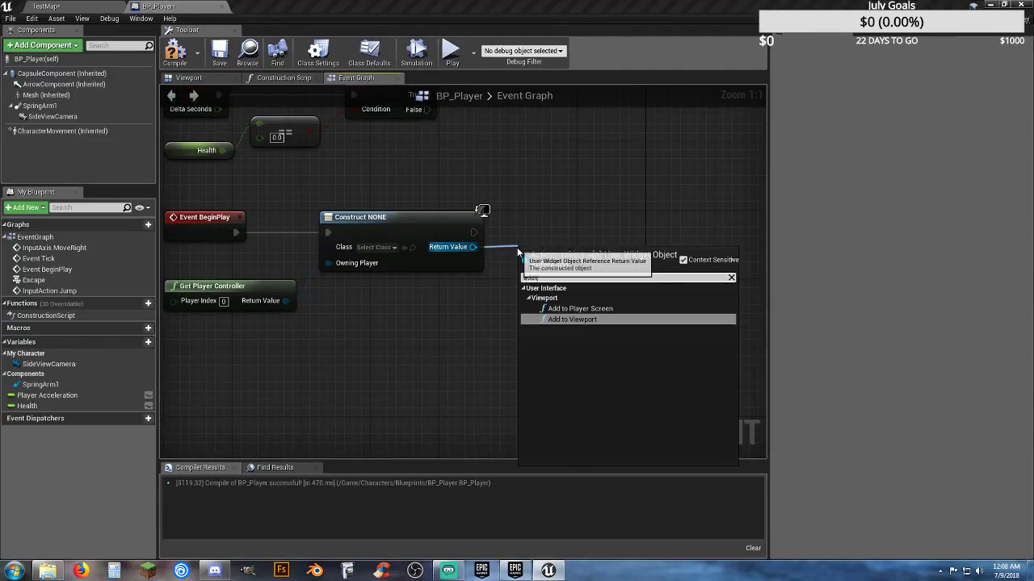
pyautogui.click(573, 320)
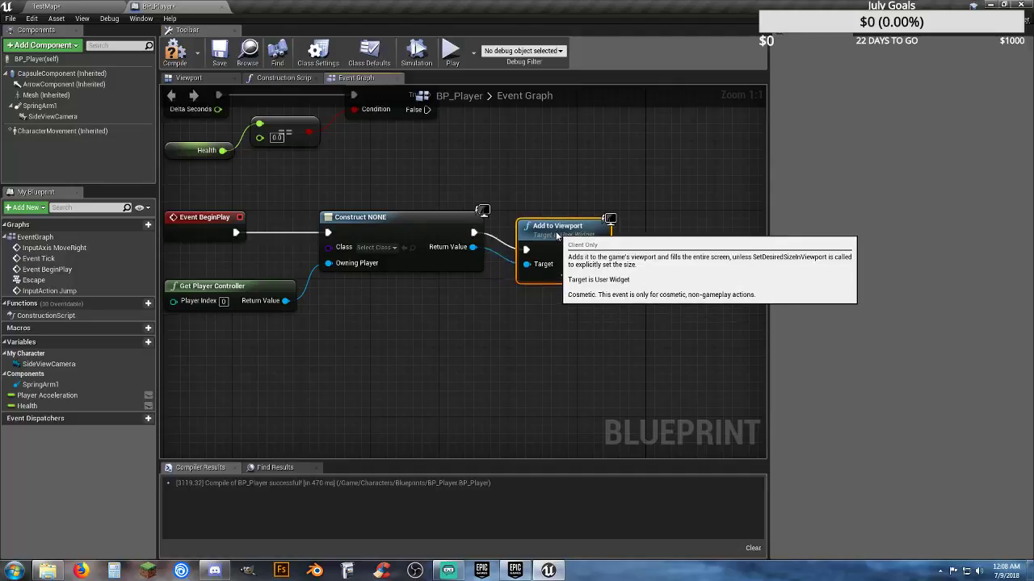
pyautogui.click(374, 342)
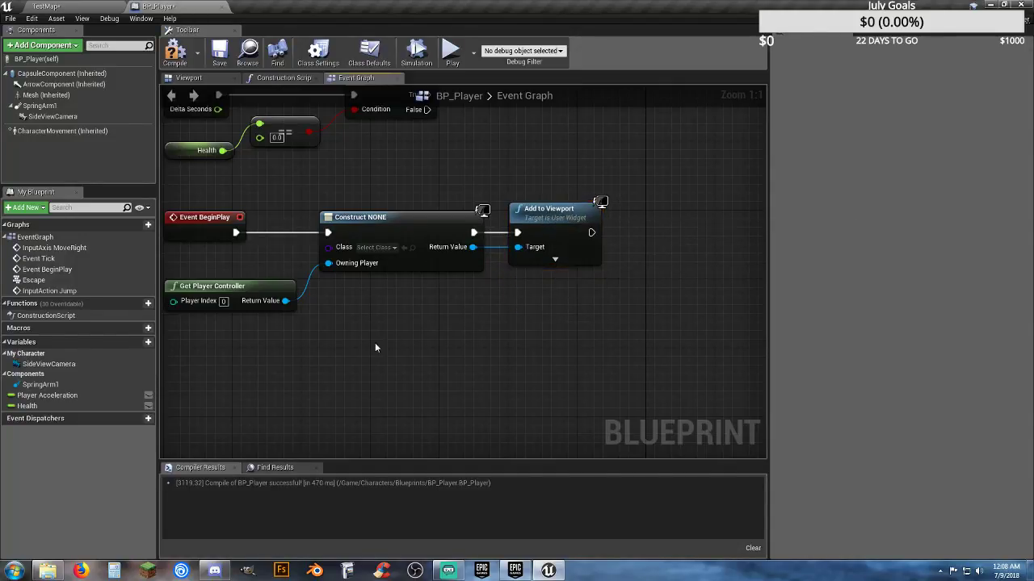
pyautogui.moveTo(375, 342); pyautogui.dragTo(401, 334, button='right')
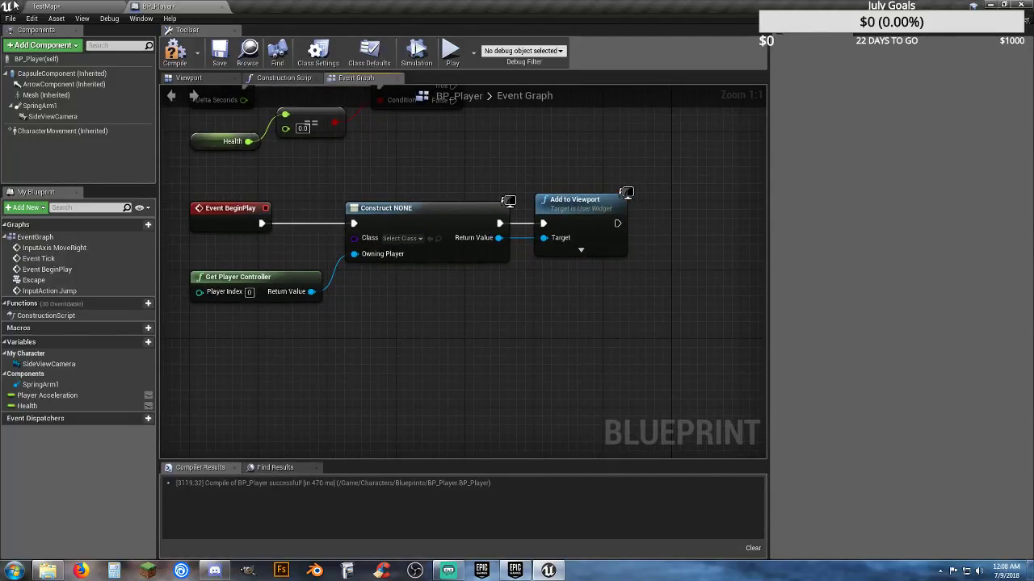
pyautogui.click(176, 49)
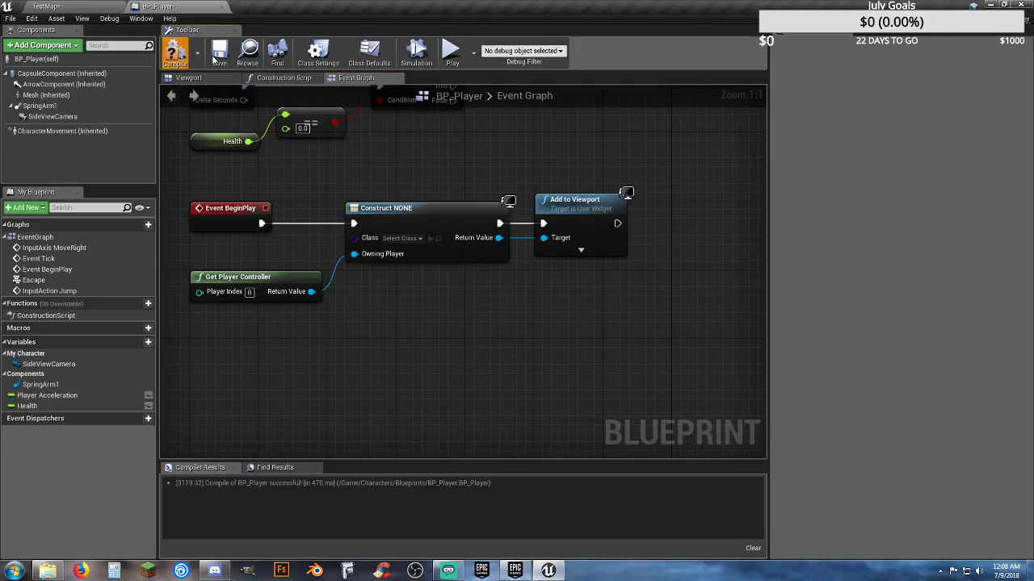
# - Create a Widget Blueprint named Player_HUD in the level editor's Interface content folder and open it
pyautogui.click(93, 6)
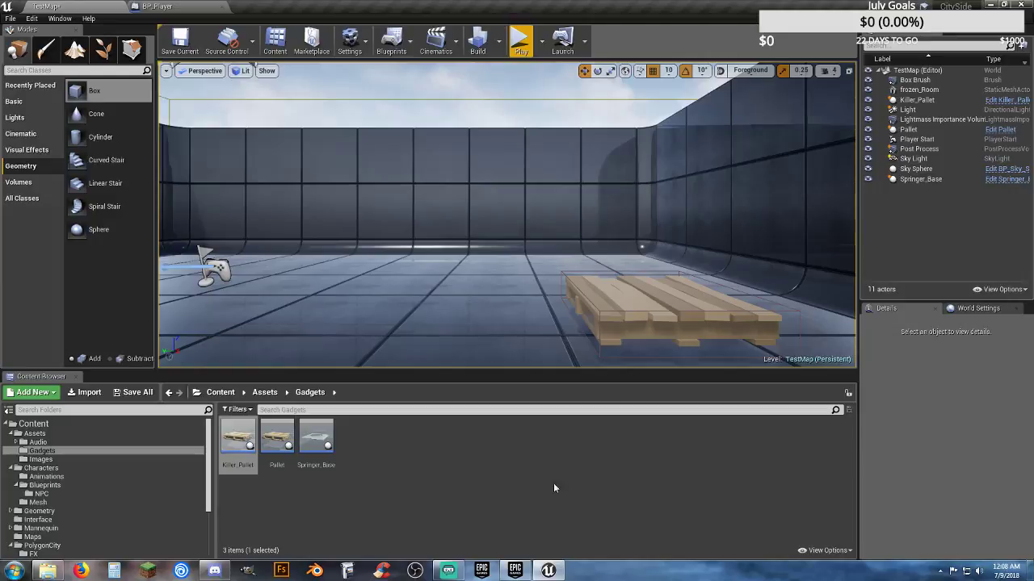
pyautogui.scroll(-3, 91, 519)
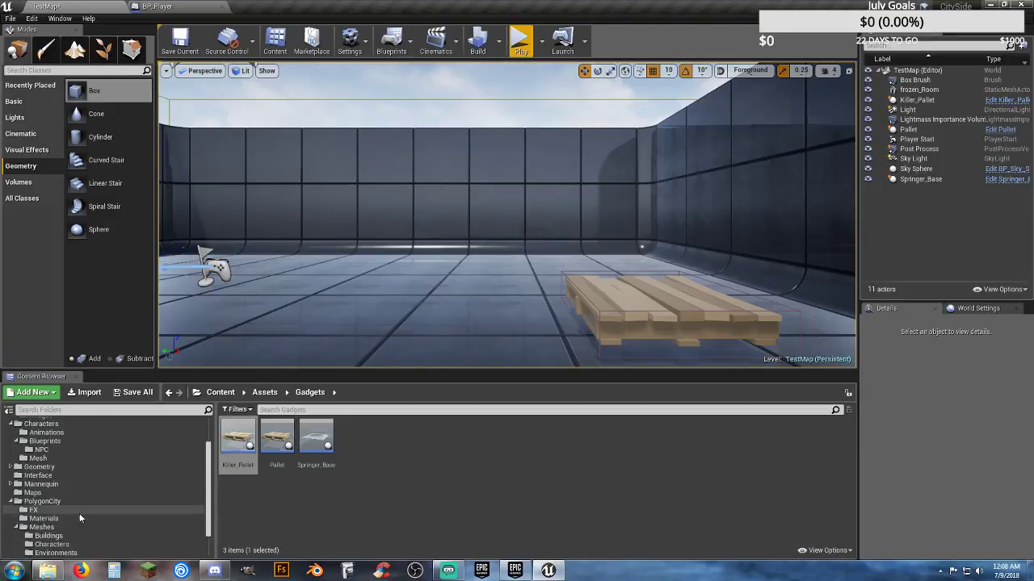
pyautogui.click(44, 475)
pyautogui.rightClick(340, 453)
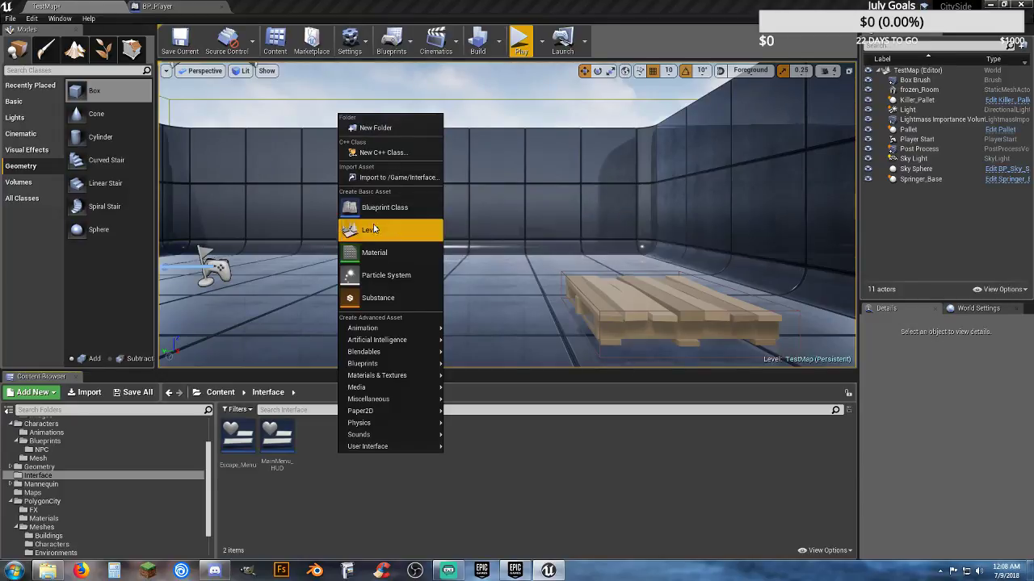
pyautogui.moveTo(374, 449)
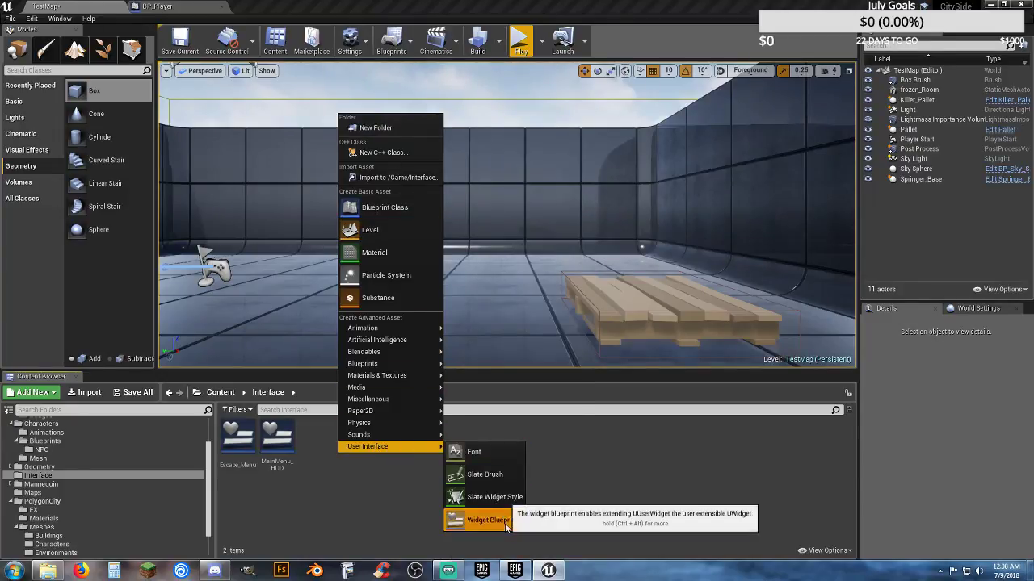
pyautogui.click(475, 518)
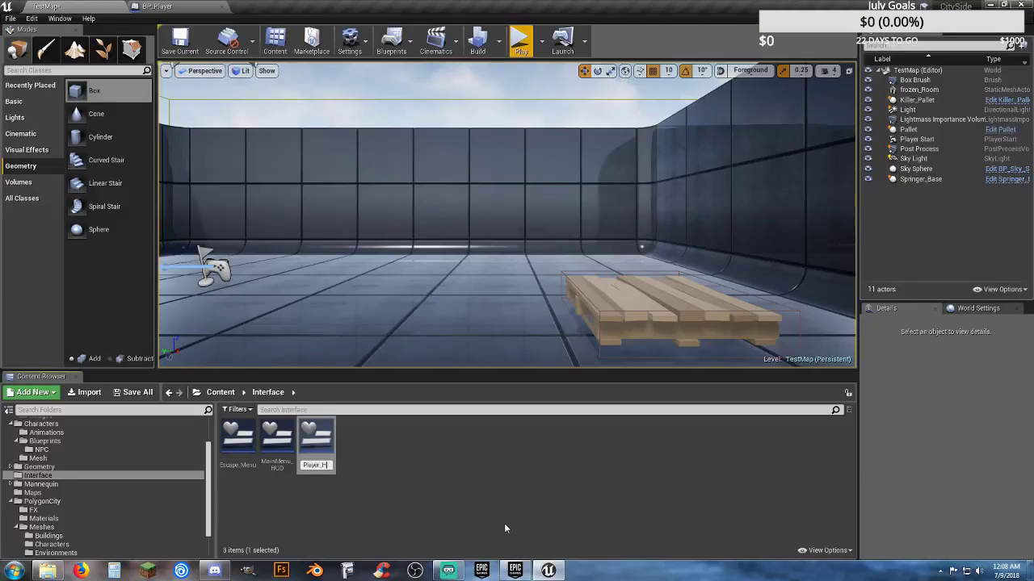
pyautogui.write('UD')
pyautogui.press('Return')
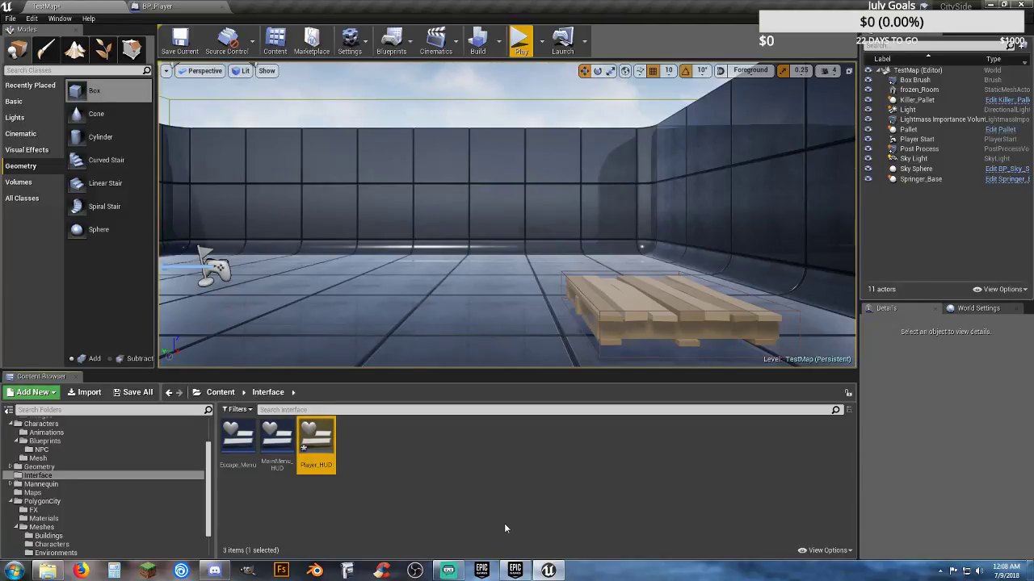
pyautogui.press('Return')
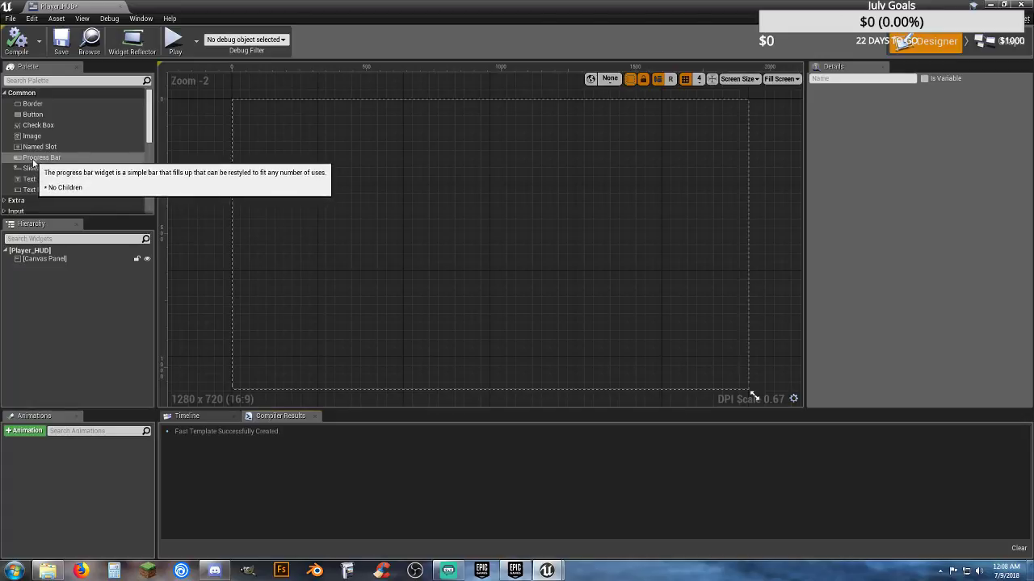
# - Place a progress bar about 302 by 40 near the canvas's bottom-right corner and anchor it to that corner
pyautogui.moveTo(33, 162); pyautogui.dragTo(749, 378)
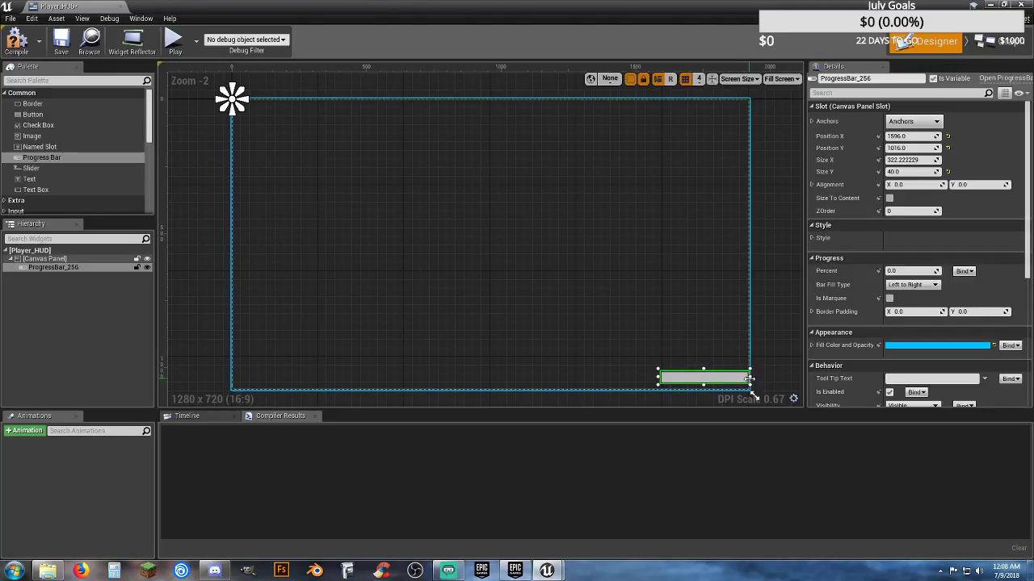
pyautogui.click(911, 121)
pyautogui.click(975, 225)
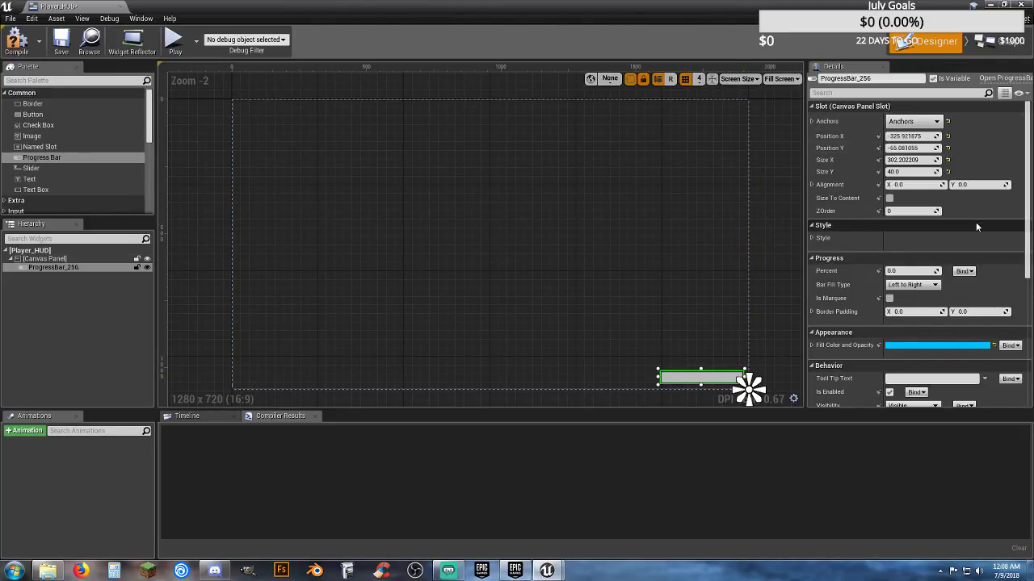
# - Set the progress bar's fill color to pure red (R 1.0, G 0.0, B 0.0) and store it as a theme color
pyautogui.click(931, 345)
pyautogui.moveTo(807, 365); pyautogui.dragTo(813, 367)
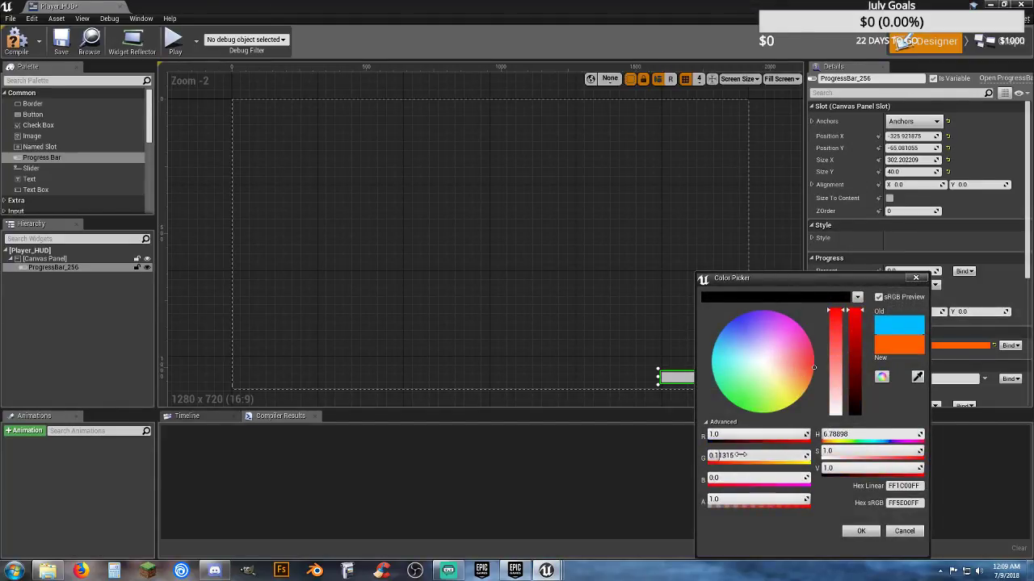
pyautogui.press('Tab')
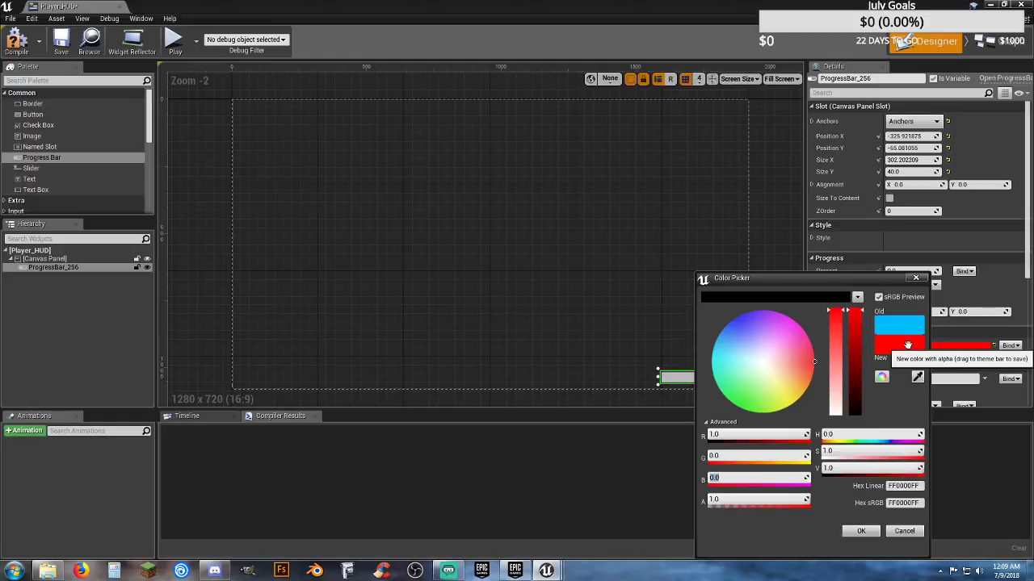
pyautogui.moveTo(907, 346); pyautogui.dragTo(802, 295)
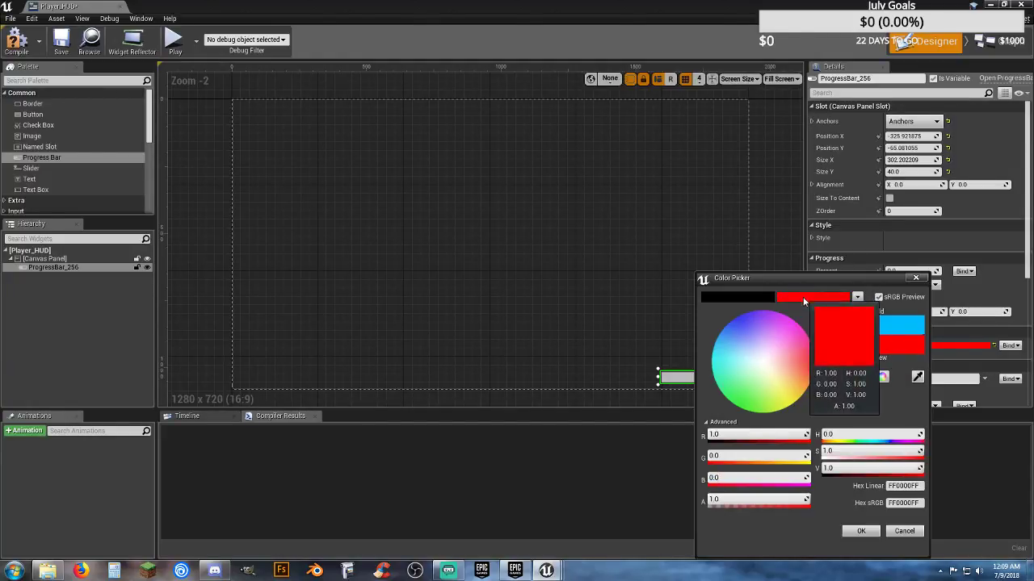
pyautogui.click(861, 531)
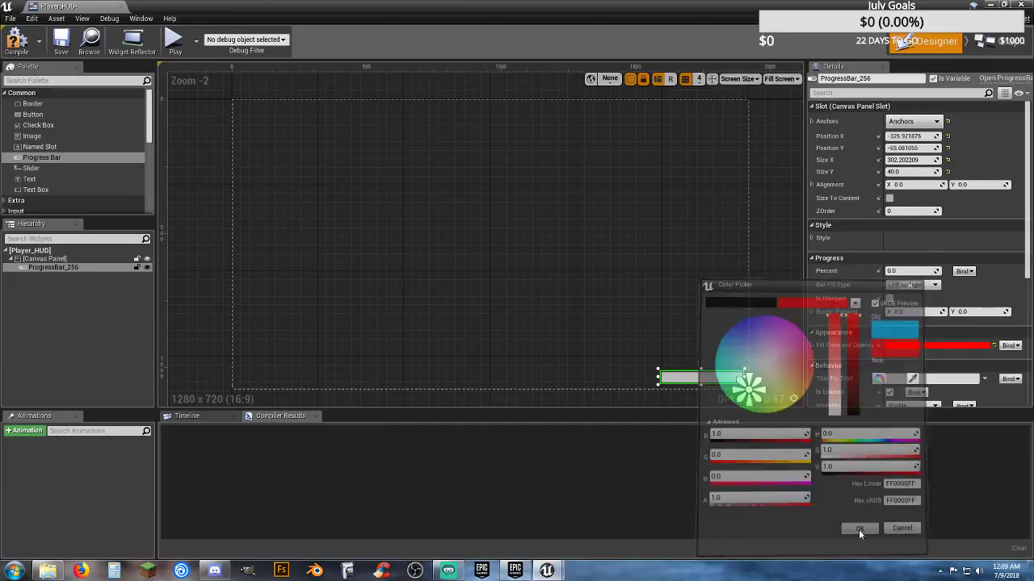
# - Set the progress bar's Percent to about 0.7 and create a function binding for it
pyautogui.moveTo(888, 272); pyautogui.dragTo(911, 271)
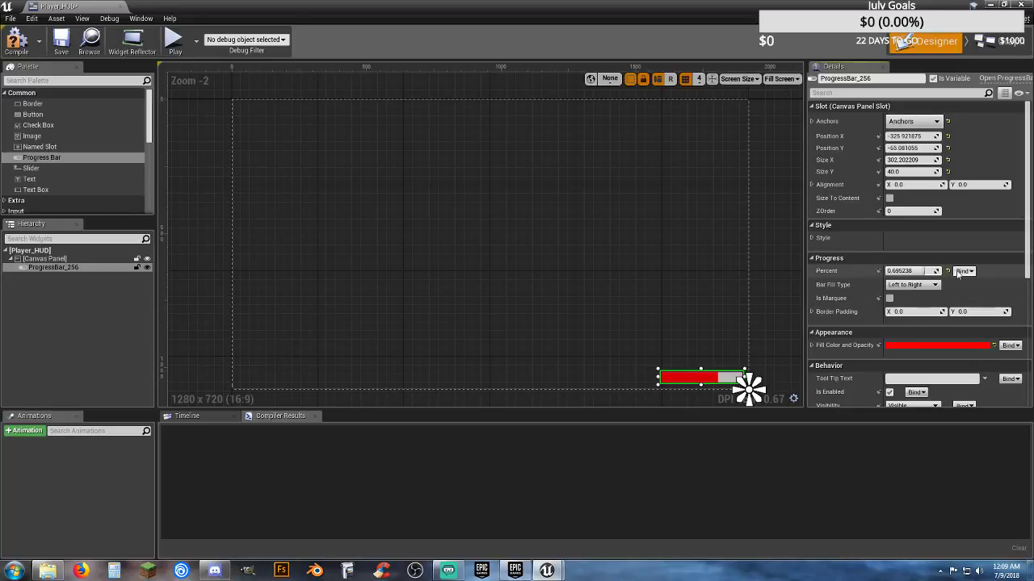
pyautogui.click(990, 281)
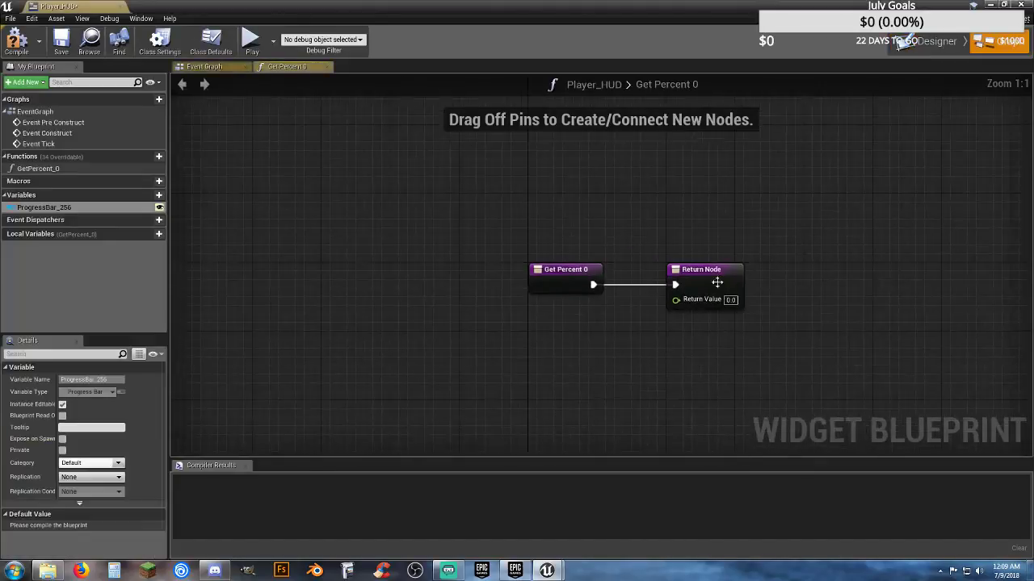
# - Move the binding function's entry node well away from the Return Node and rename the function "Get health"
pyautogui.moveTo(546, 277); pyautogui.dragTo(218, 274)
pyautogui.click(272, 326)
pyautogui.moveTo(273, 325); pyautogui.dragTo(333, 312, button='right')
pyautogui.click(49, 170)
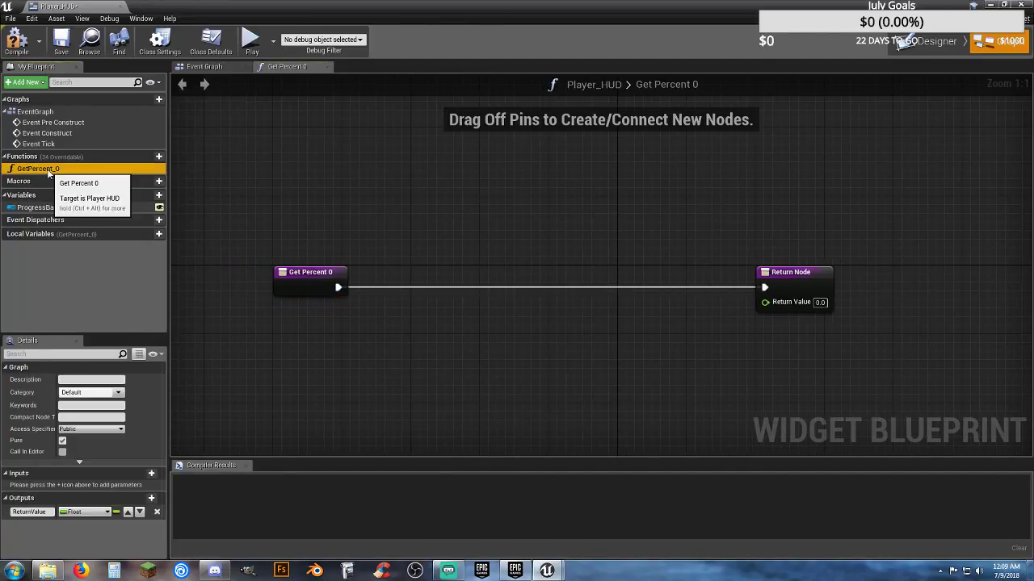
pyautogui.click(49, 171)
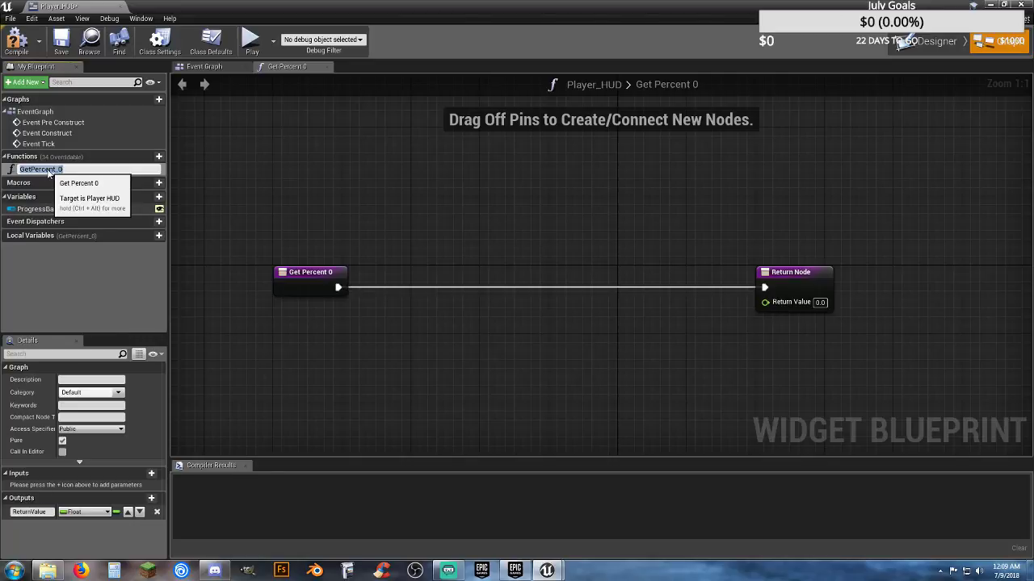
pyautogui.write('Get health')
pyautogui.press('Return')
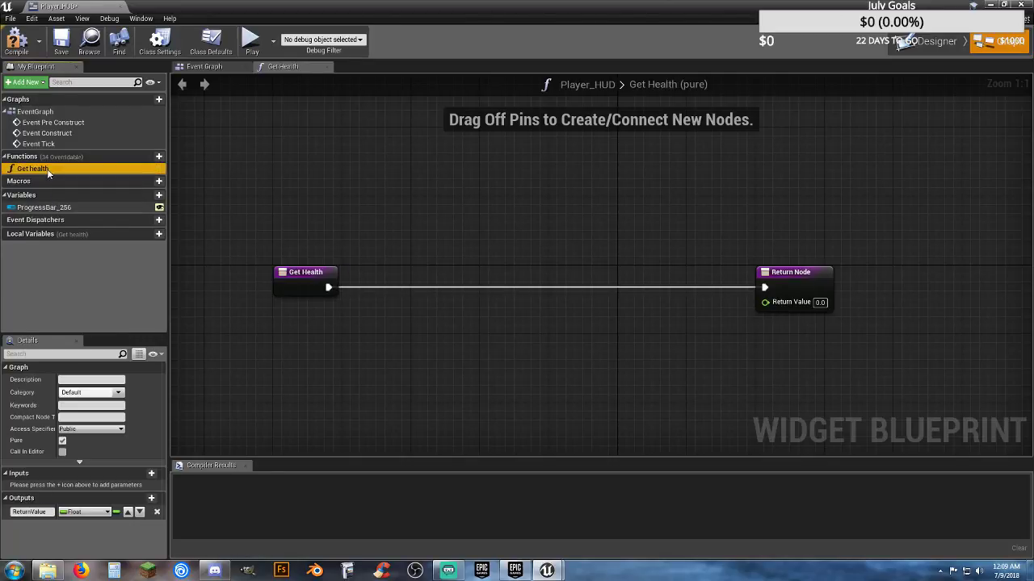
pyautogui.click(251, 329)
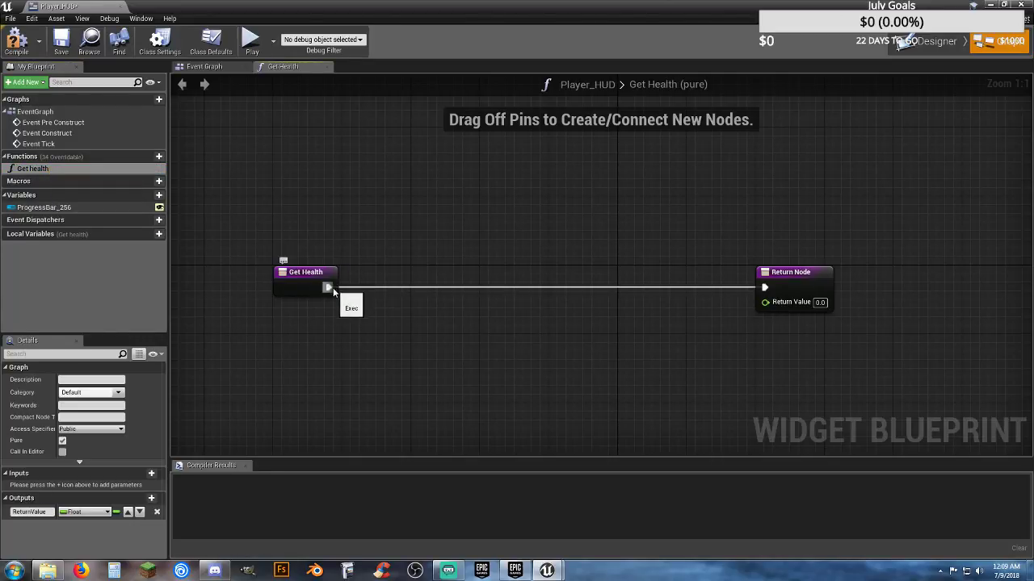
# - Insert a Cast To BP_Player node into the execution line between the Get Health entry node and the Return Node
pyautogui.moveTo(329, 287); pyautogui.dragTo(379, 289)
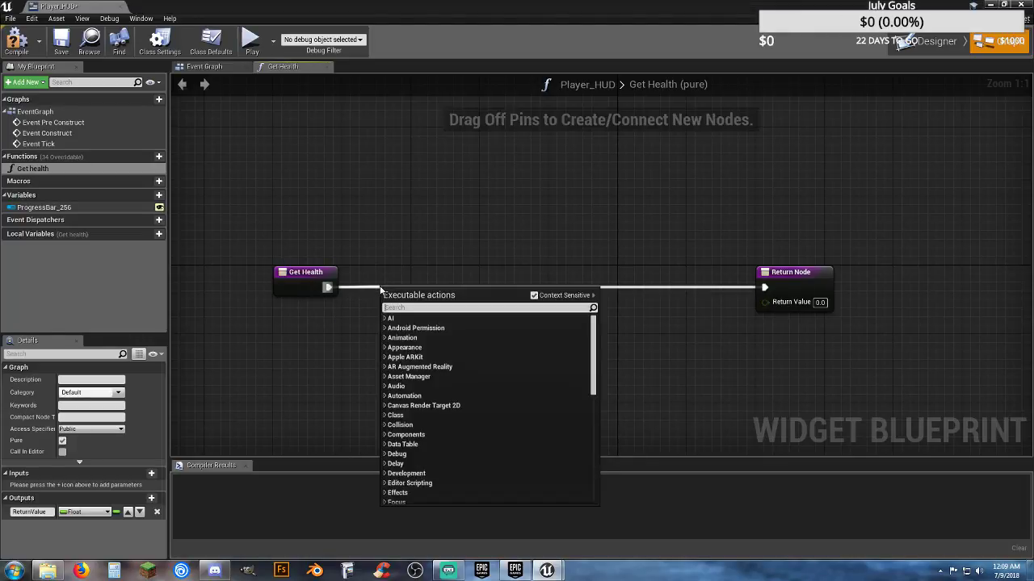
pyautogui.write('castto')
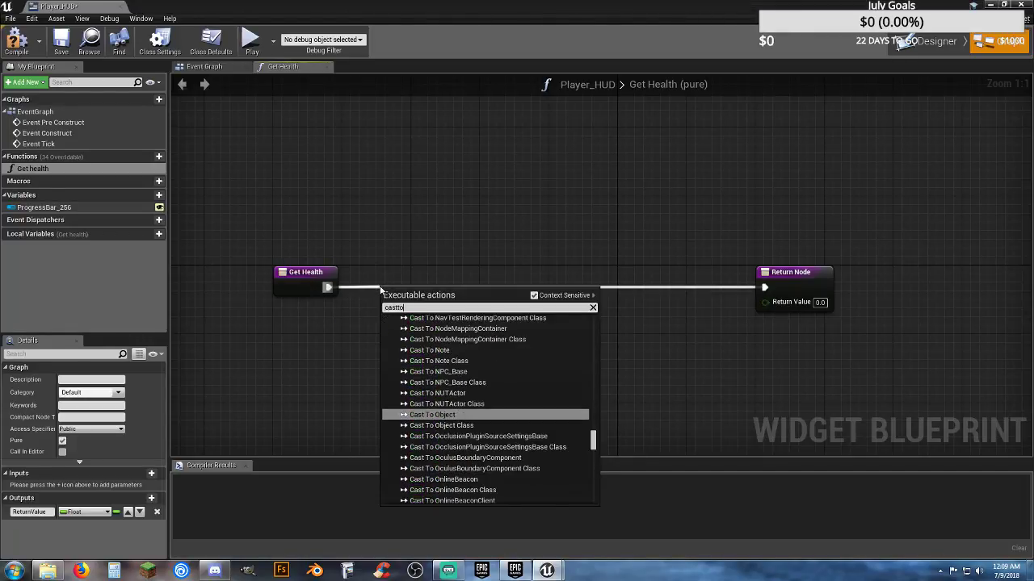
pyautogui.write('bp')
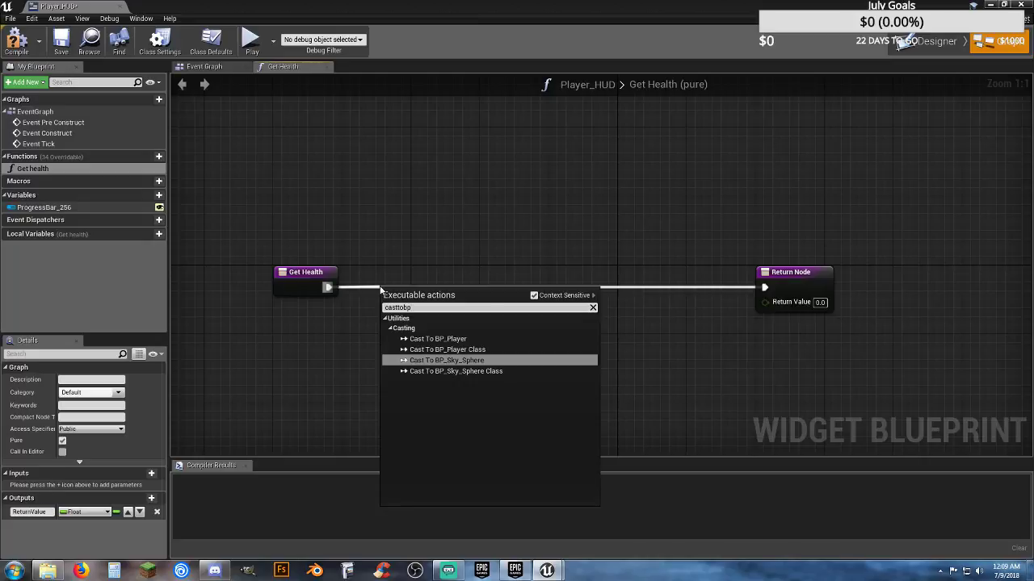
pyautogui.click(472, 337)
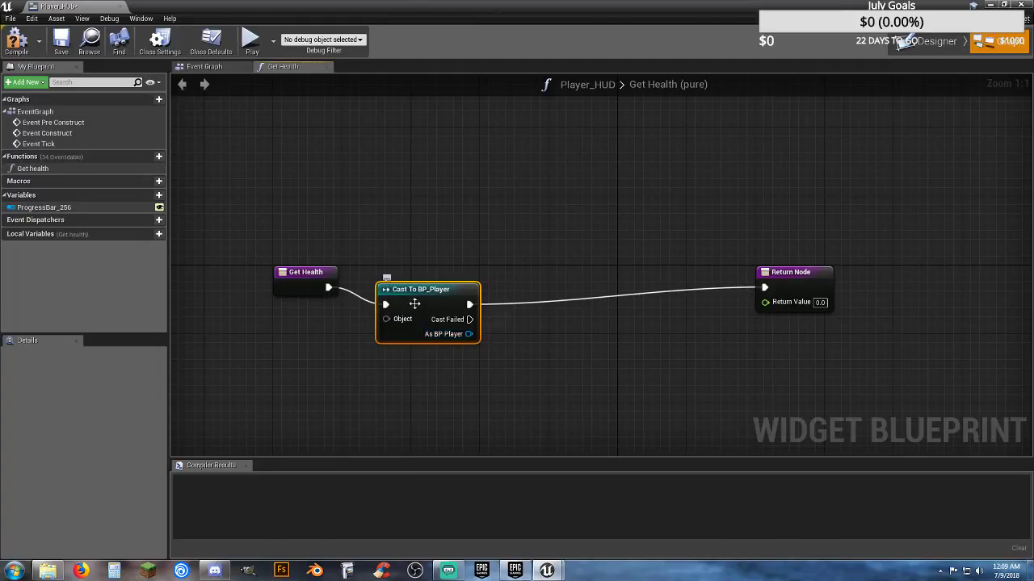
# - Feed the cast's Object input from a Get Player Character node placed below the Get Health entry node
pyautogui.moveTo(414, 303)
pyautogui.mouseDown()
pyautogui.moveTo(432, 309)
pyautogui.moveTo(466, 287)
pyautogui.moveTo(383, 319)
pyautogui.mouseUp()
pyautogui.write('getp')
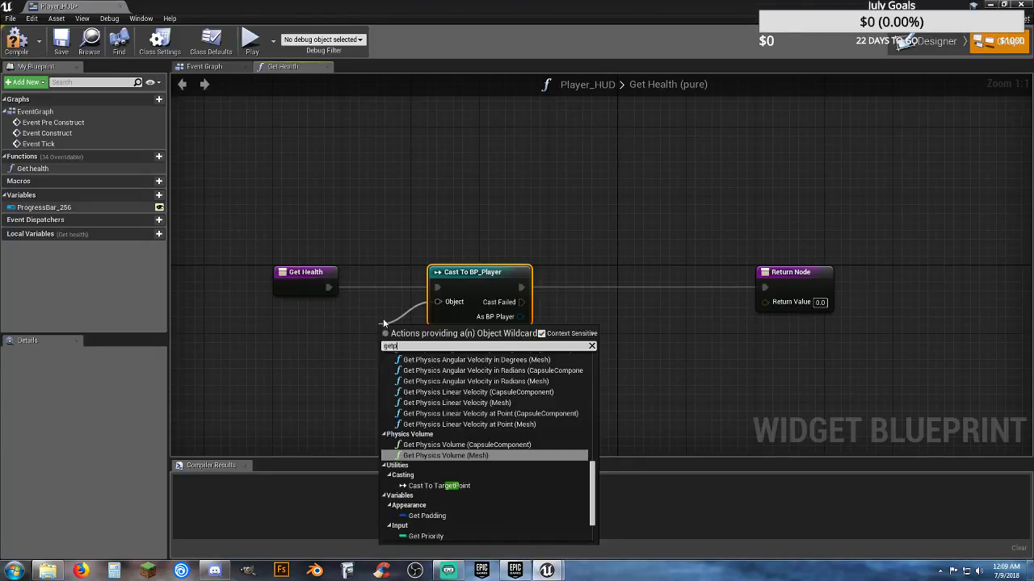
pyautogui.write('l')
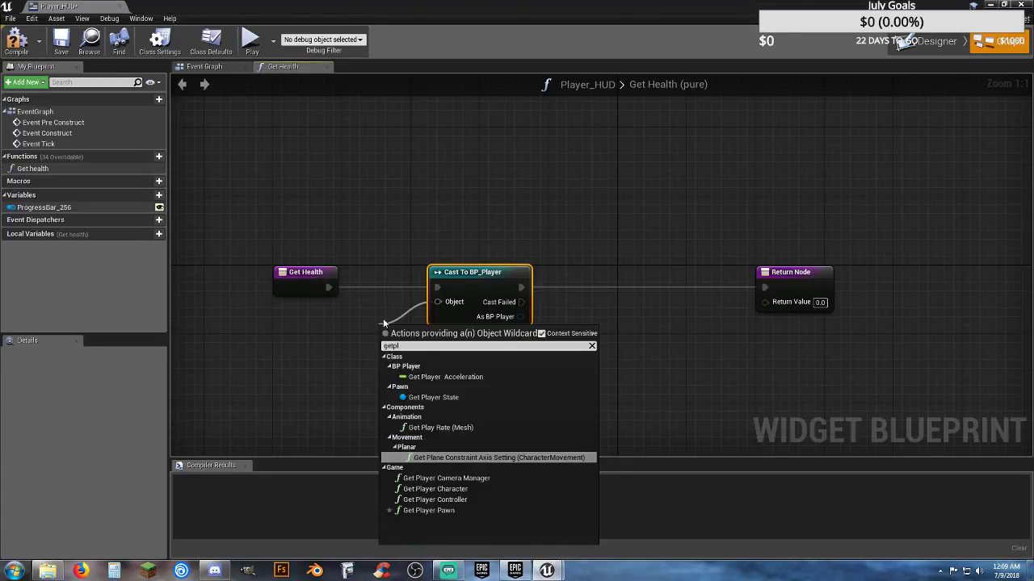
pyautogui.click(435, 488)
pyautogui.moveTo(403, 333); pyautogui.dragTo(301, 346)
pyautogui.moveTo(458, 349); pyautogui.dragTo(387, 351, button='right')
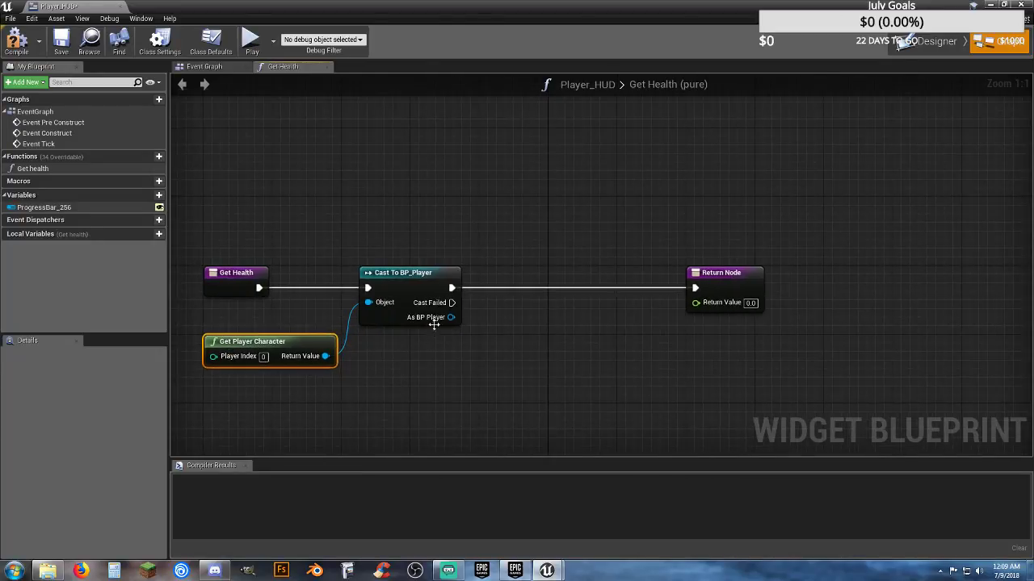
# - Get the Health variable from the cast's As BP Player output
pyautogui.moveTo(449, 318); pyautogui.dragTo(479, 340)
pyautogui.write('get')
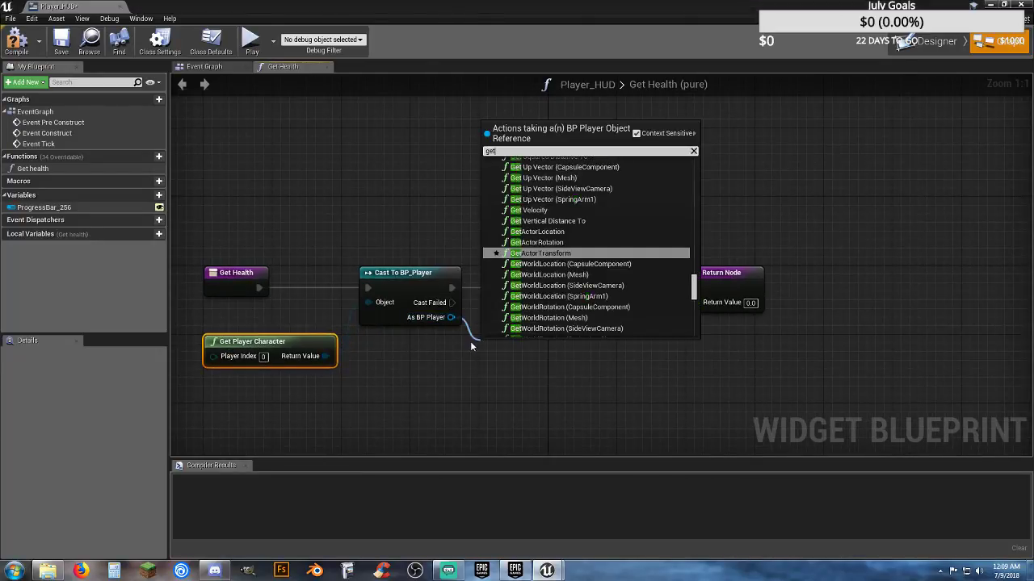
pyautogui.write('h')
pyautogui.click(526, 222)
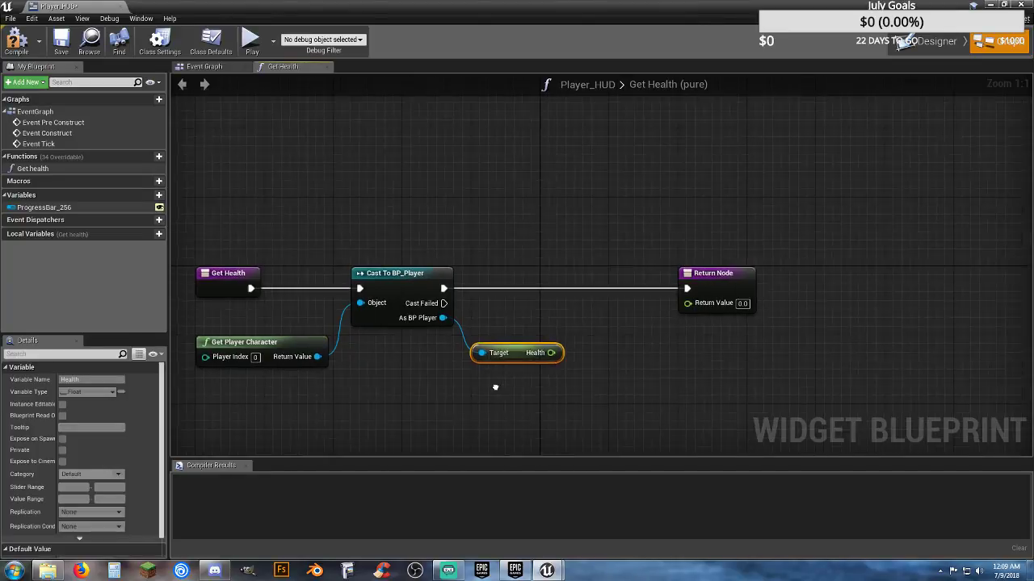
pyautogui.moveTo(509, 342); pyautogui.dragTo(408, 336, button='right')
pyautogui.moveTo(414, 341); pyautogui.dragTo(412, 336)
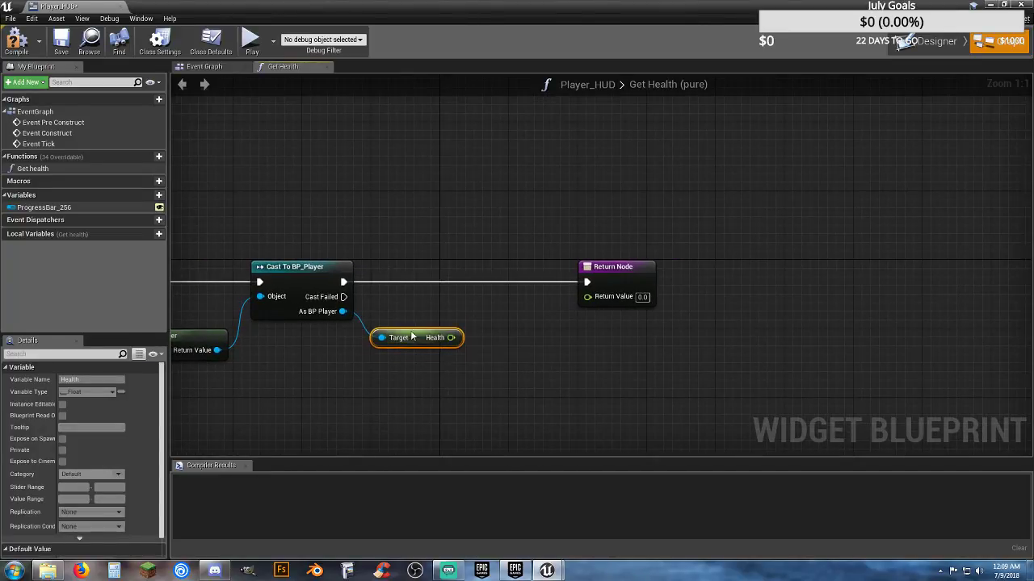
pyautogui.moveTo(451, 390); pyautogui.dragTo(428, 340, button='right')
# - Divide Health by 100 with a float / float node and connect the result to the Return Node's Return Value
pyautogui.moveTo(387, 318); pyautogui.dragTo(415, 325)
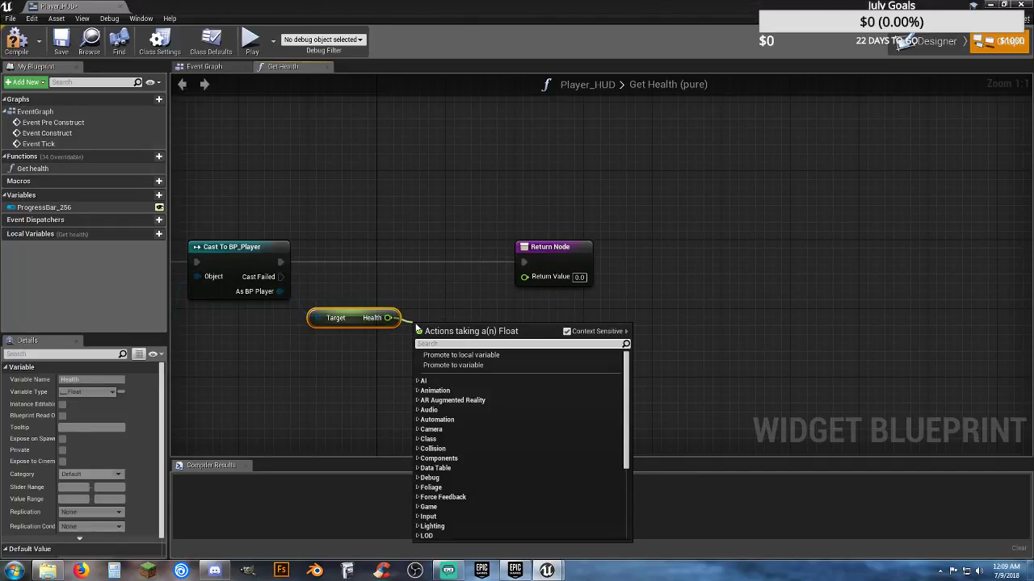
pyautogui.write('float')
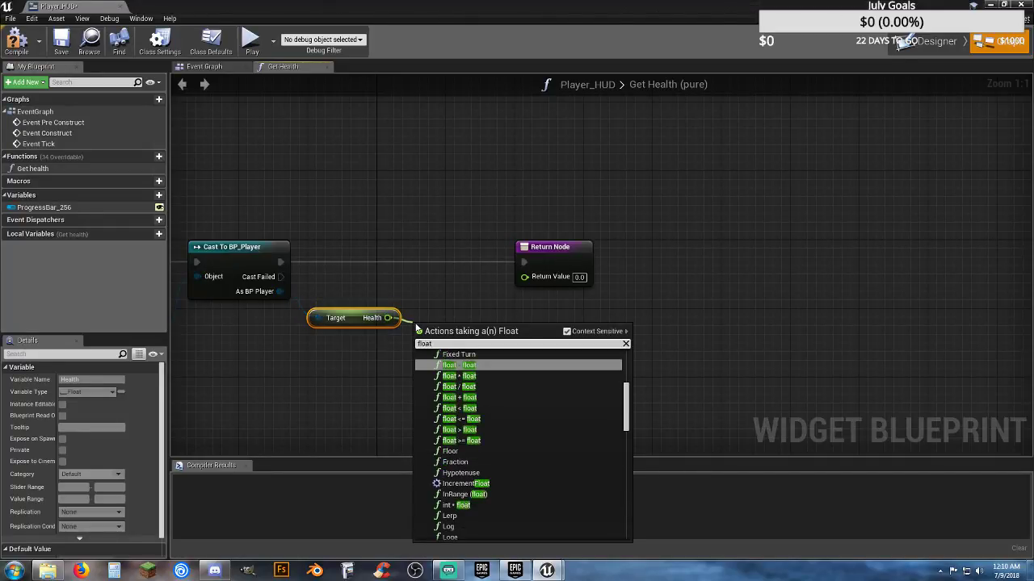
pyautogui.click(457, 387)
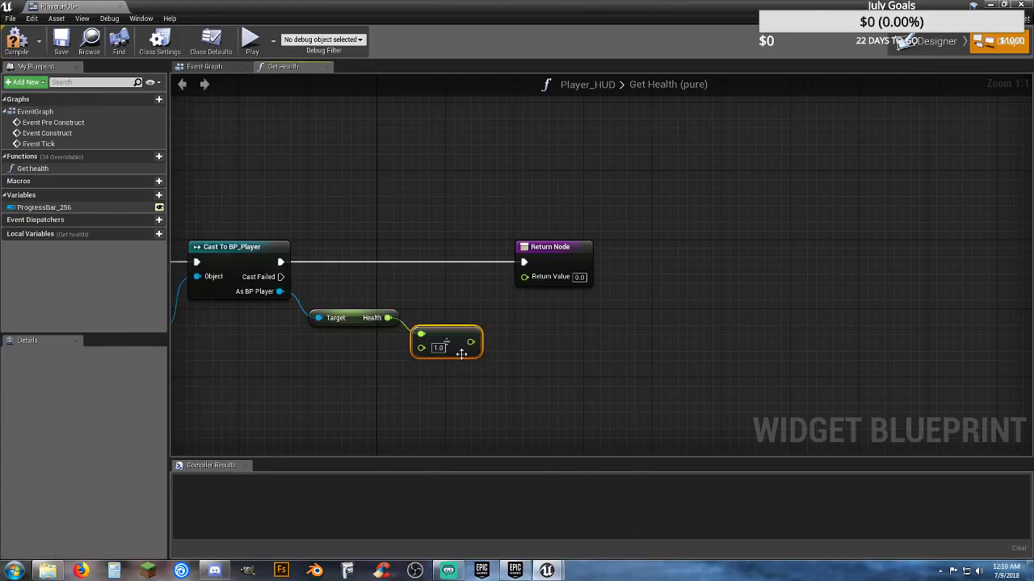
pyautogui.click(440, 348)
pyautogui.write('100')
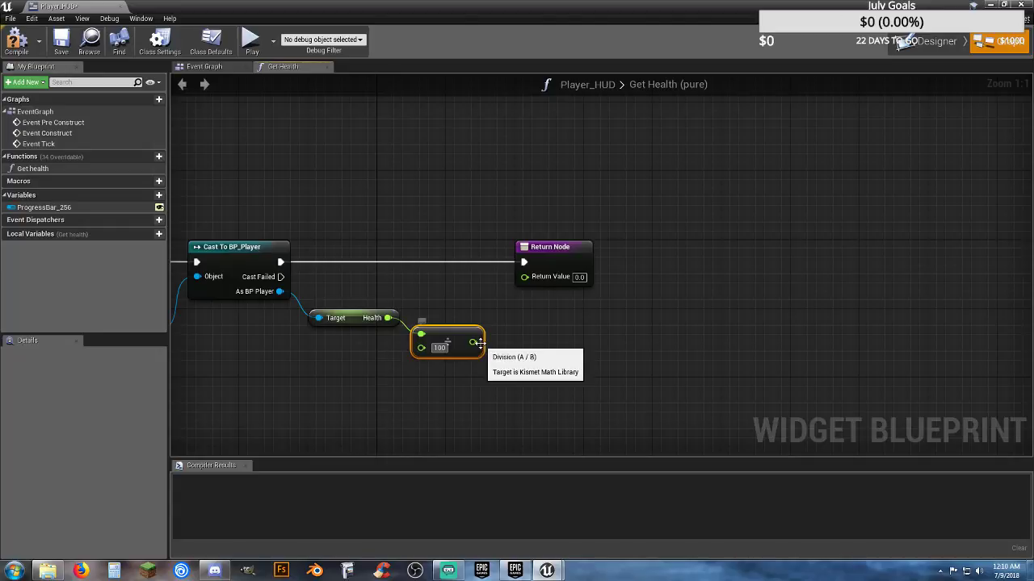
pyautogui.moveTo(474, 343); pyautogui.dragTo(469, 295)
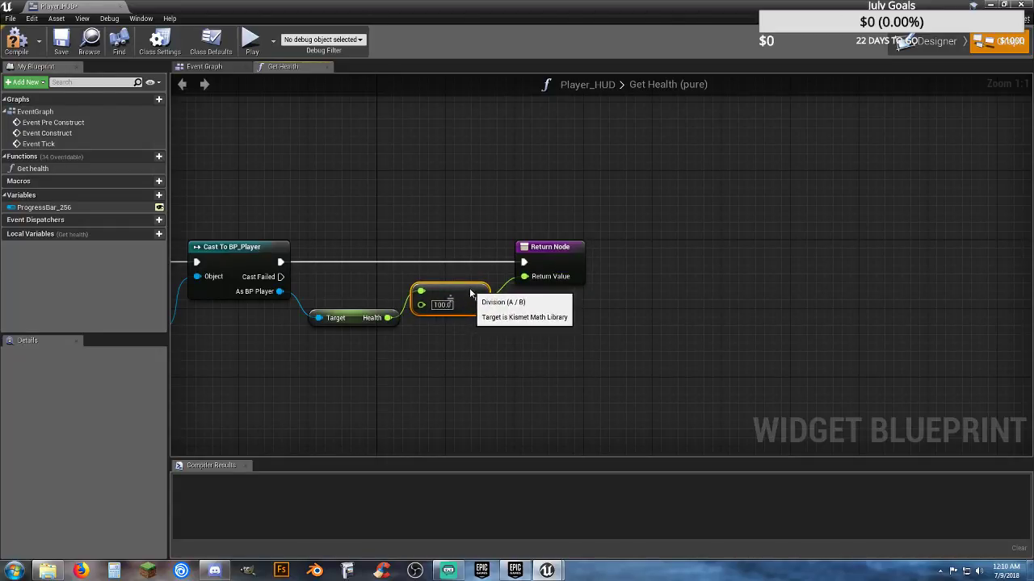
pyautogui.moveTo(188, 355); pyautogui.dragTo(408, 344, button='right')
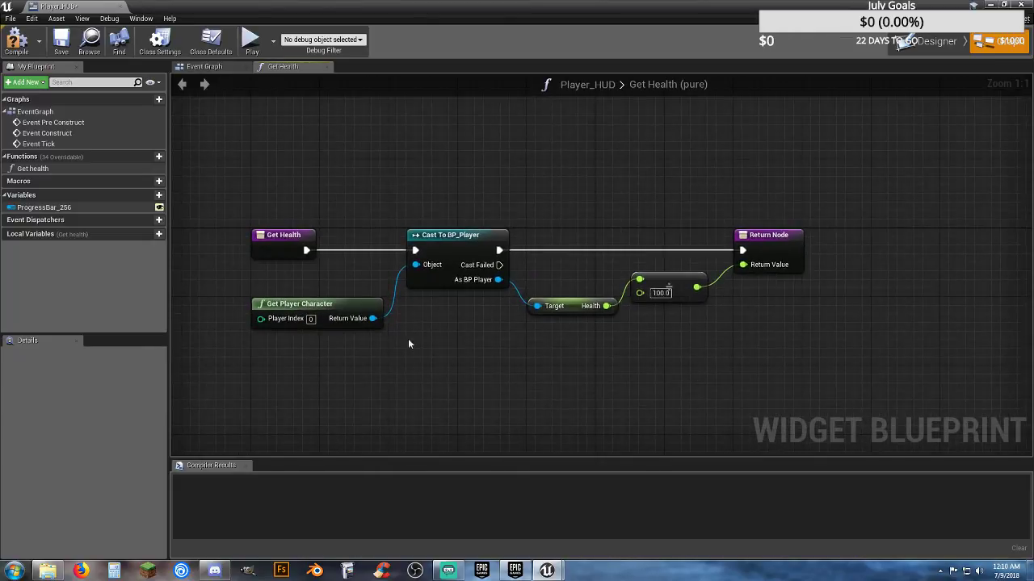
# - Compile, save and close the Player_HUD widget, and try to play the level
pyautogui.click(20, 41)
pyautogui.click(60, 40)
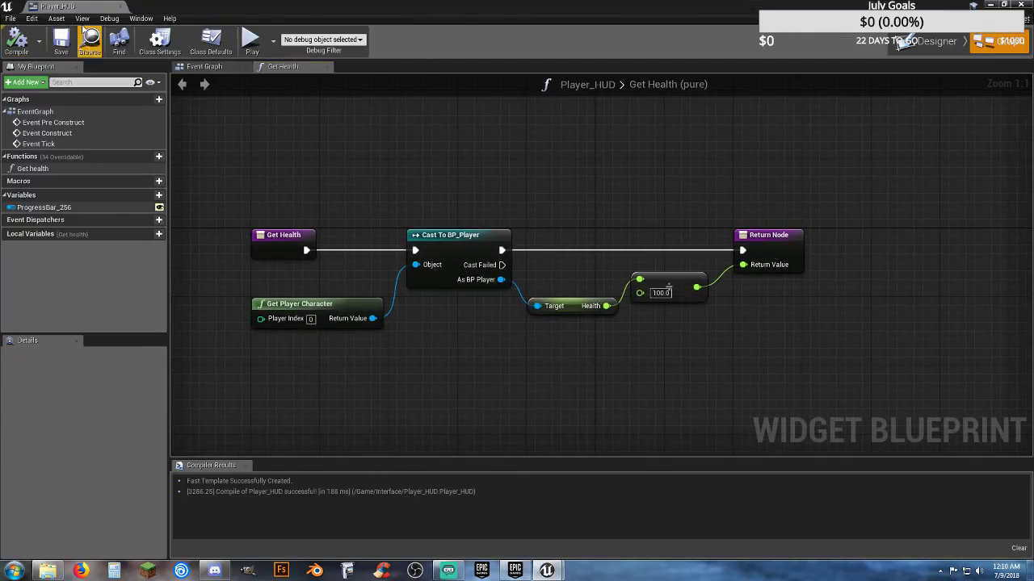
pyautogui.click(121, 6)
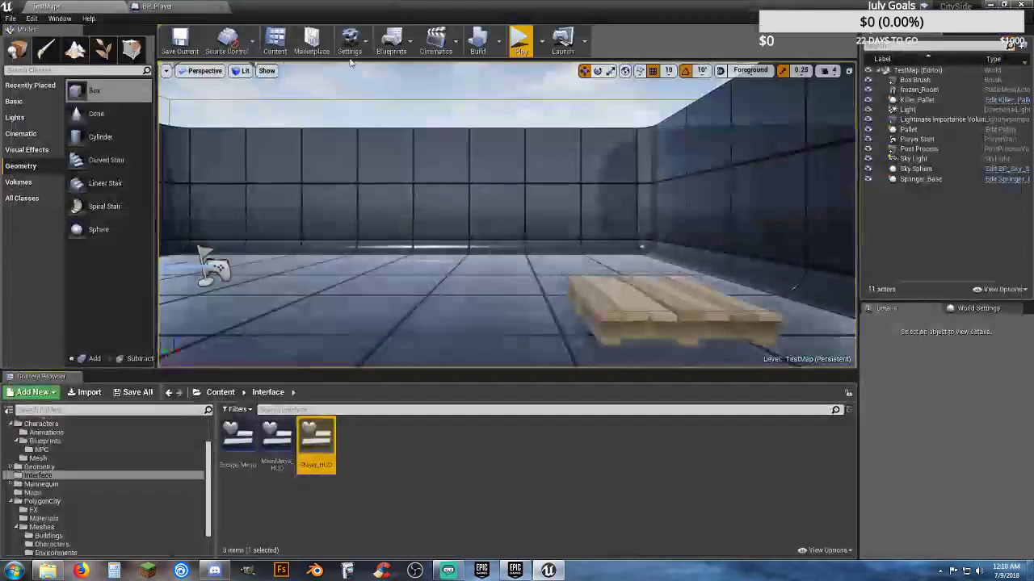
pyautogui.click(520, 40)
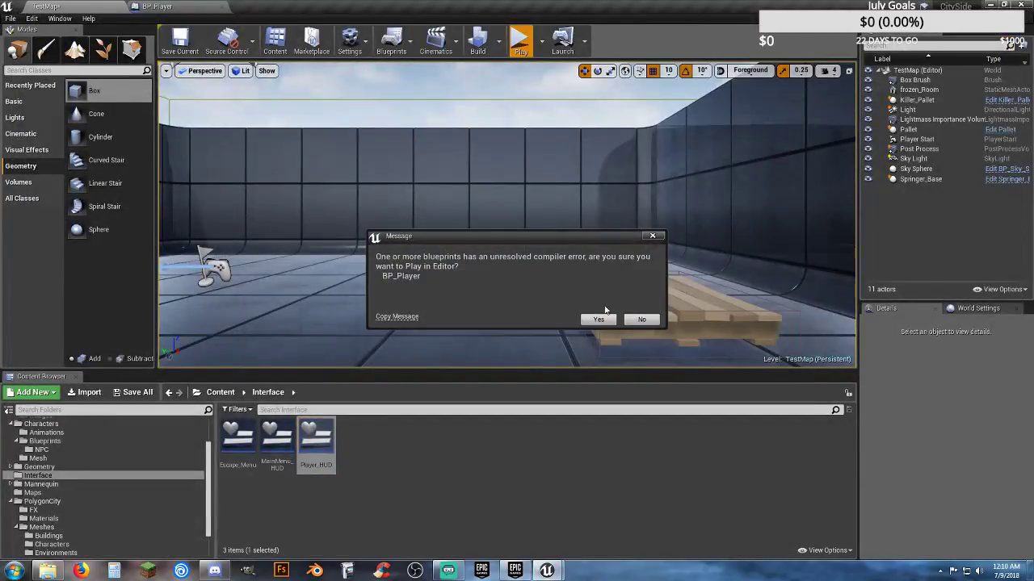
pyautogui.click(638, 320)
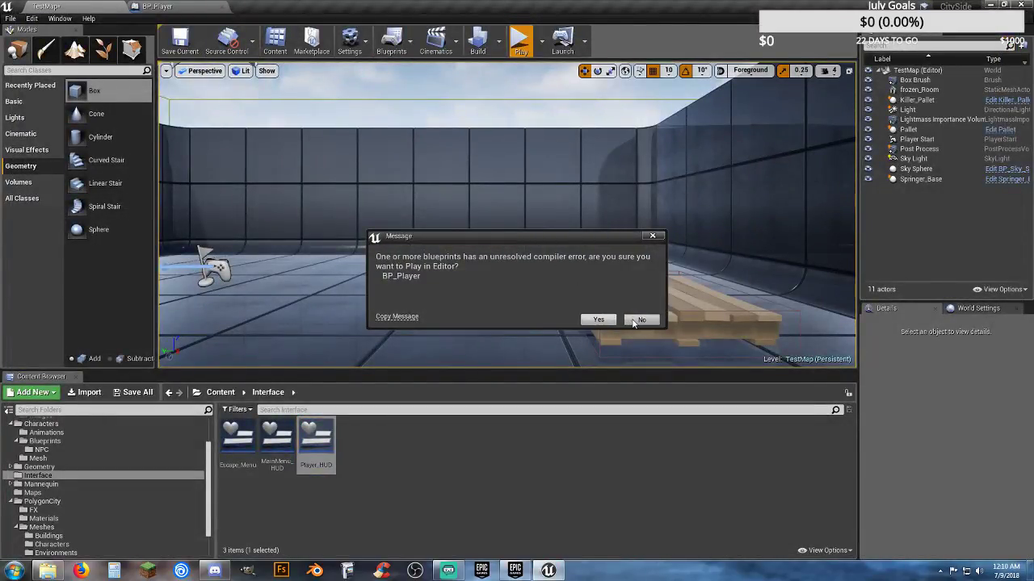
# - Set the widget class on BP_Player's BeginPlay construct node to Player_HUD, and compile, save and close the blueprint
pyautogui.click(157, 7)
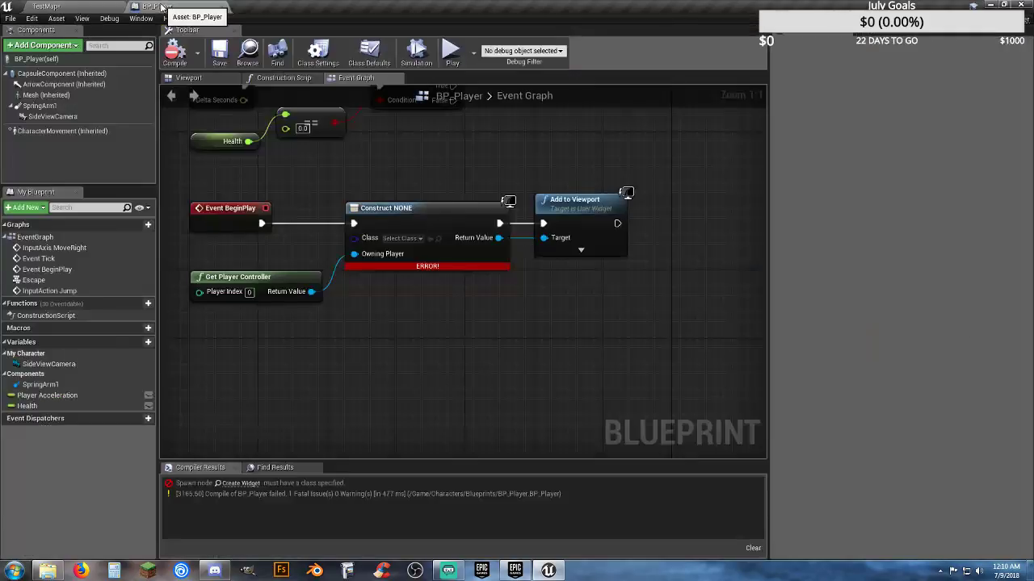
pyautogui.click(418, 239)
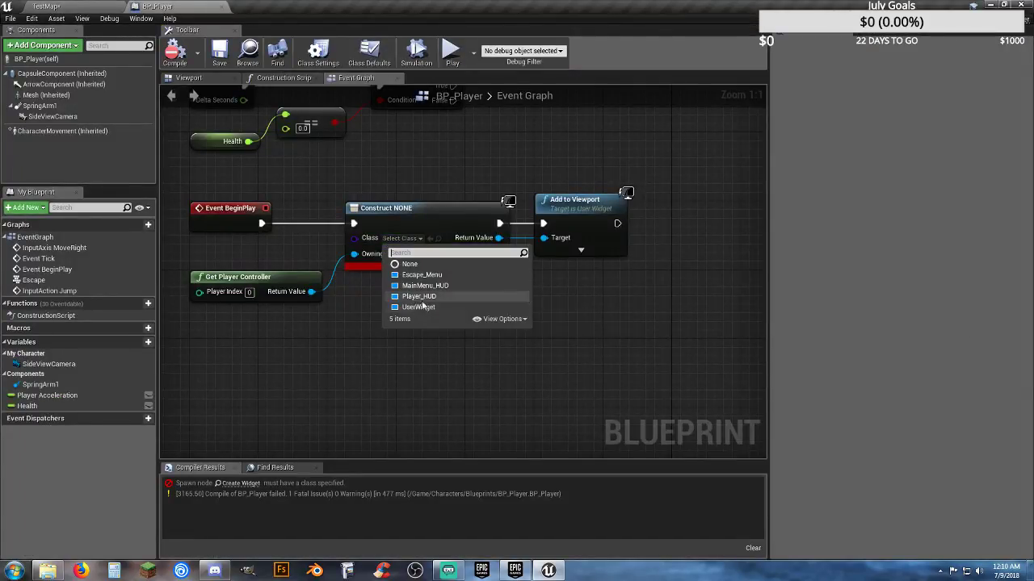
pyautogui.click(422, 299)
pyautogui.click(168, 57)
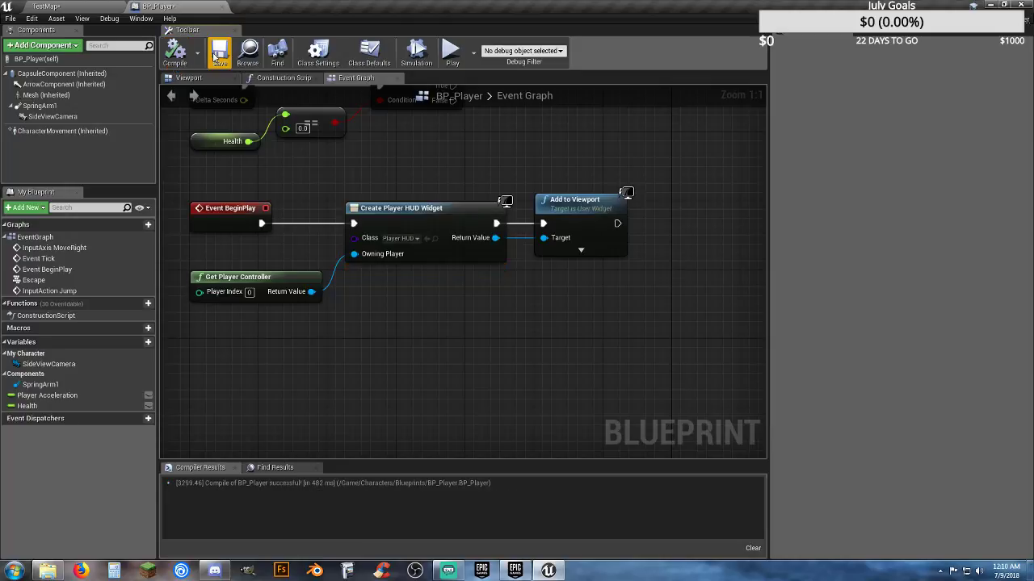
pyautogui.click(216, 55)
pyautogui.click(221, 7)
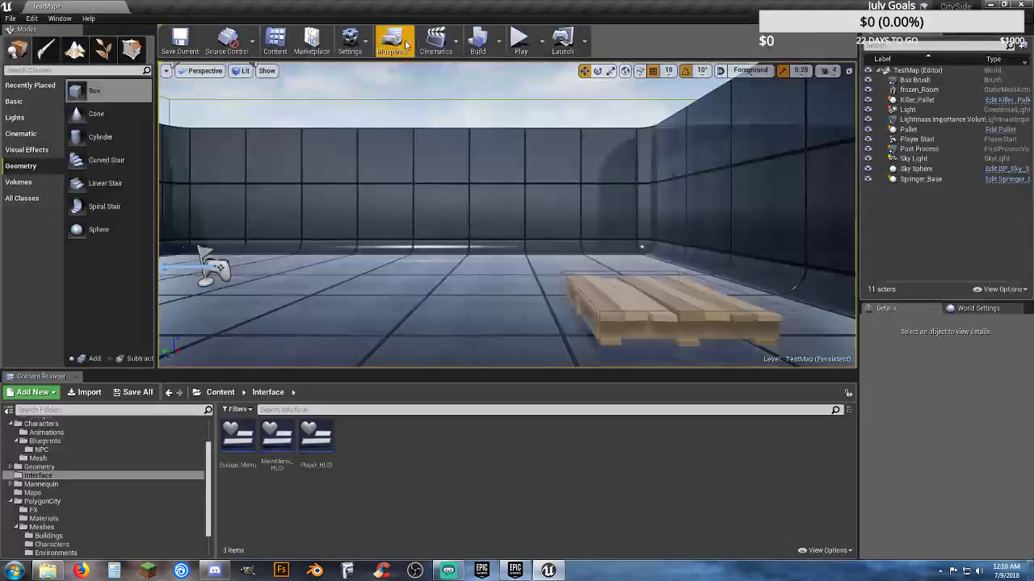
# - Play the level and run the character back and forth into the pallets to test the health bar
pyautogui.click(519, 42)
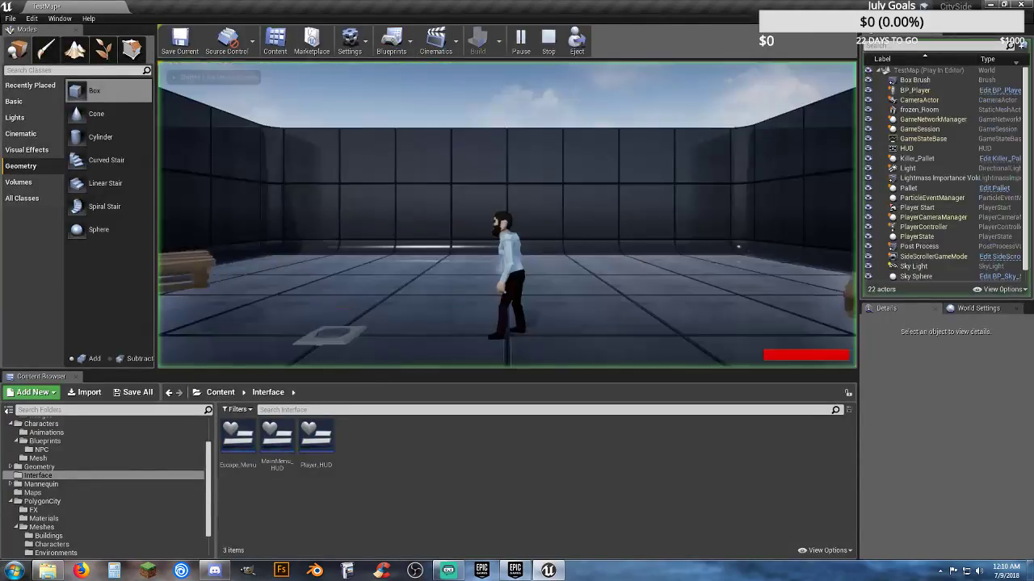
pyautogui.press('d')
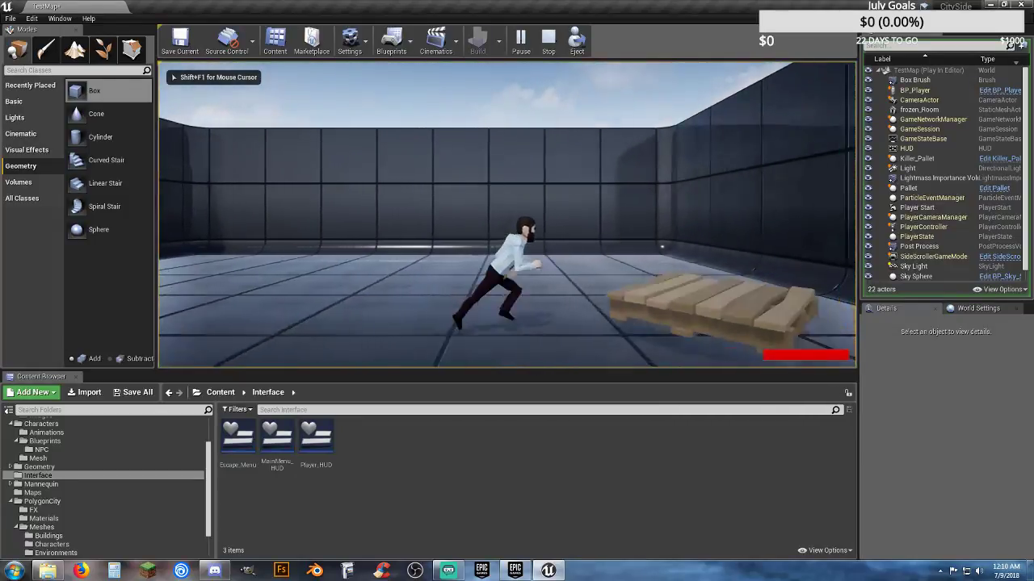
pyautogui.press('a')
pyautogui.press('d')
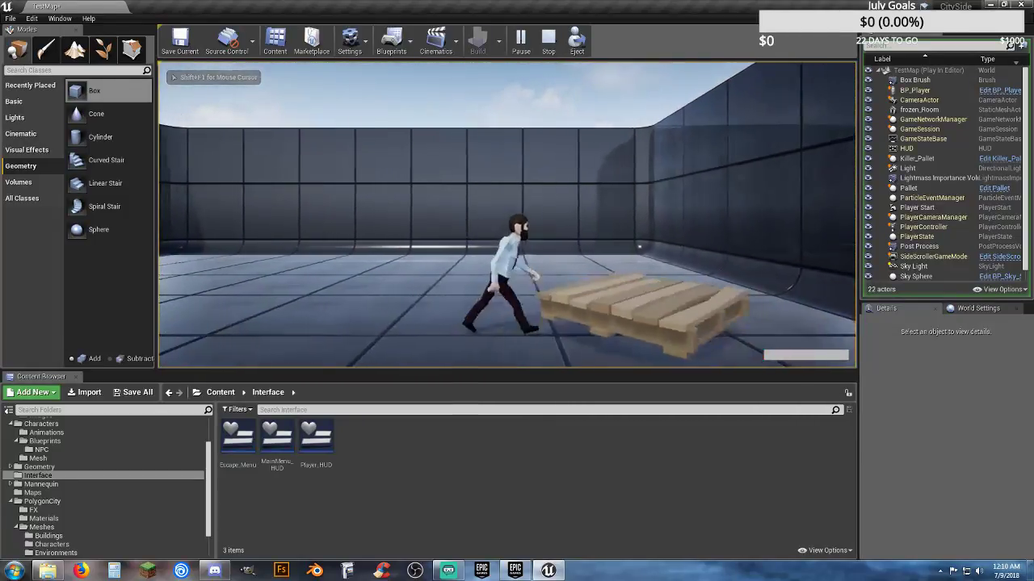
pyautogui.press('a')
pyautogui.press('d')
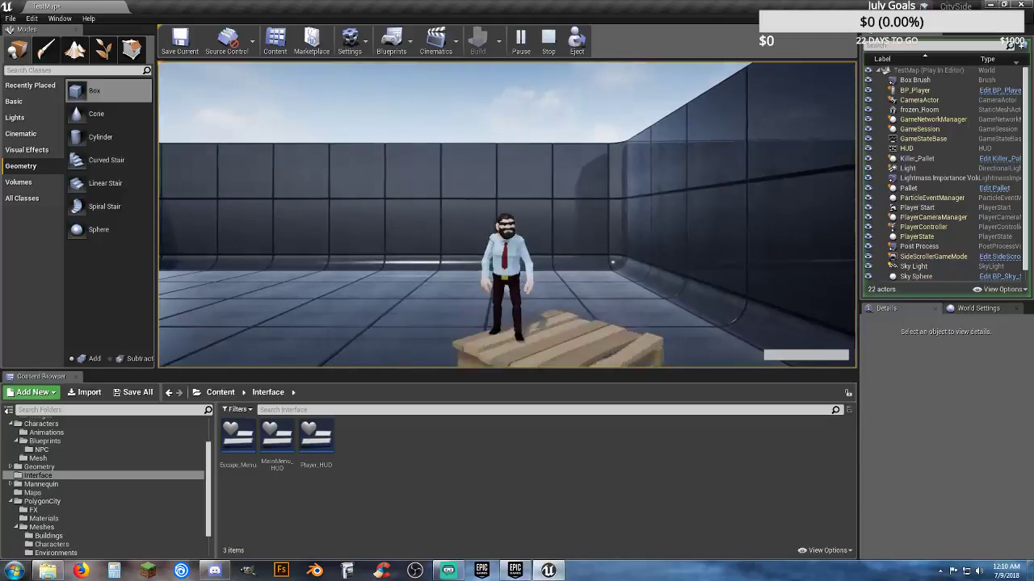
pyautogui.press('a')
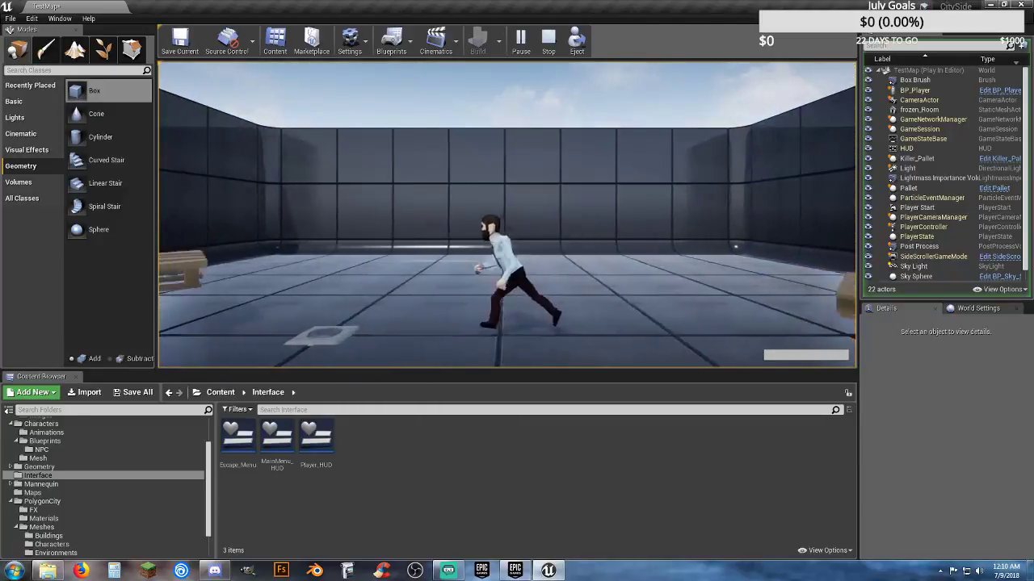
pyautogui.press('d')
pyautogui.press('a')
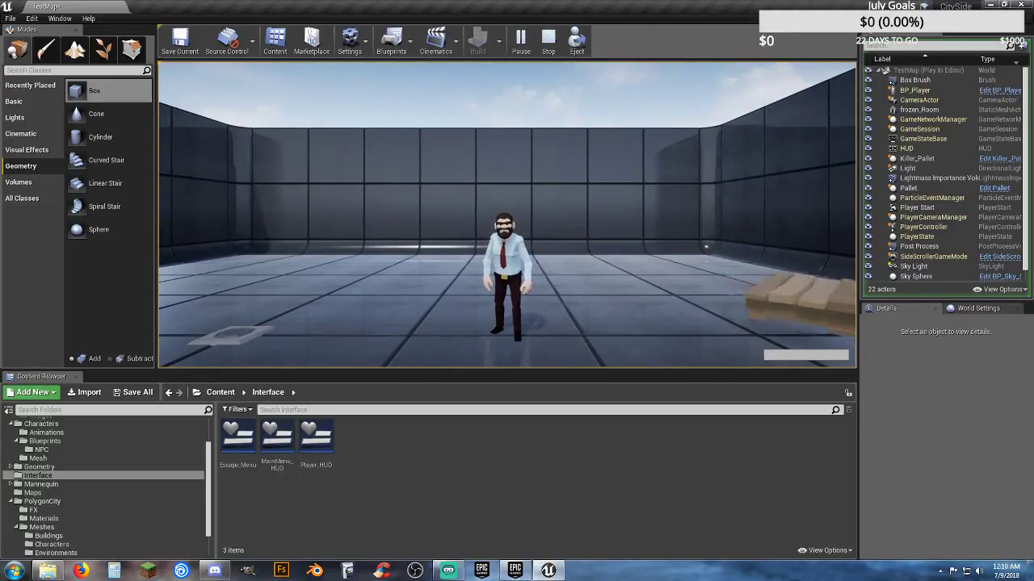
pyautogui.press('d')
pyautogui.press('a')
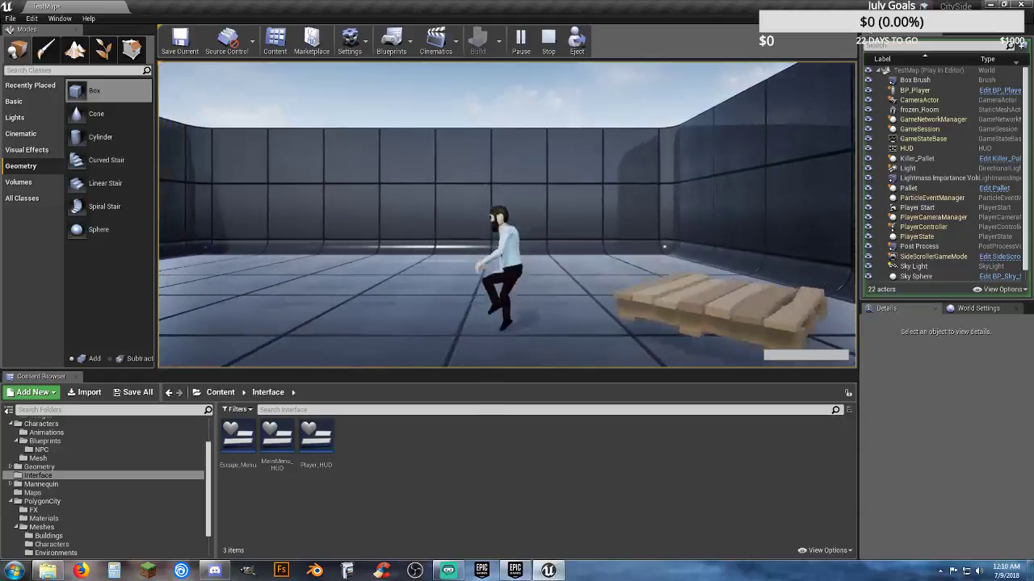
pyautogui.press('d')
pyautogui.press('a')
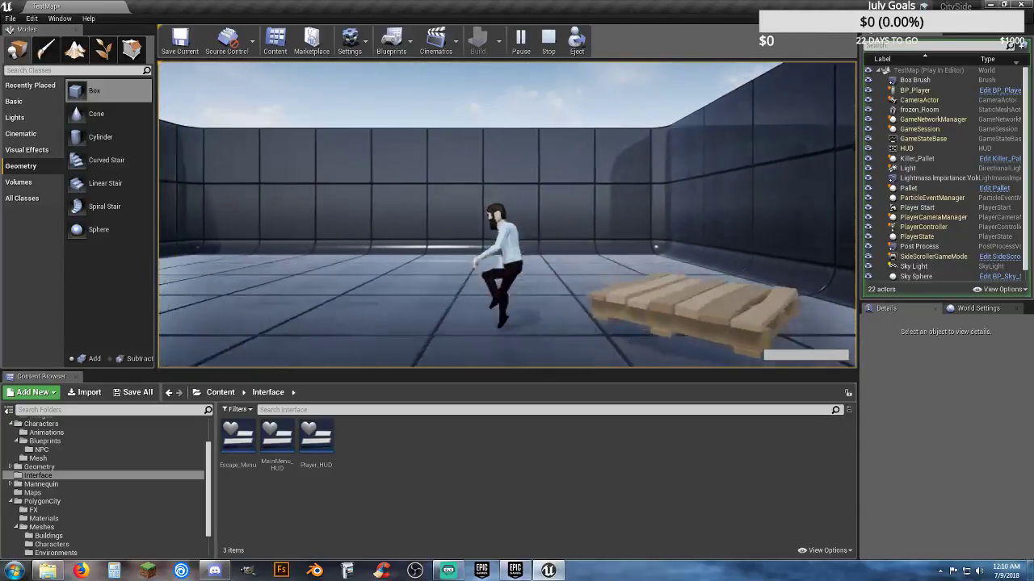
# - Test jumping the character around the spring pad, raised platform and pallets, and end the play session
pyautogui.press('space')
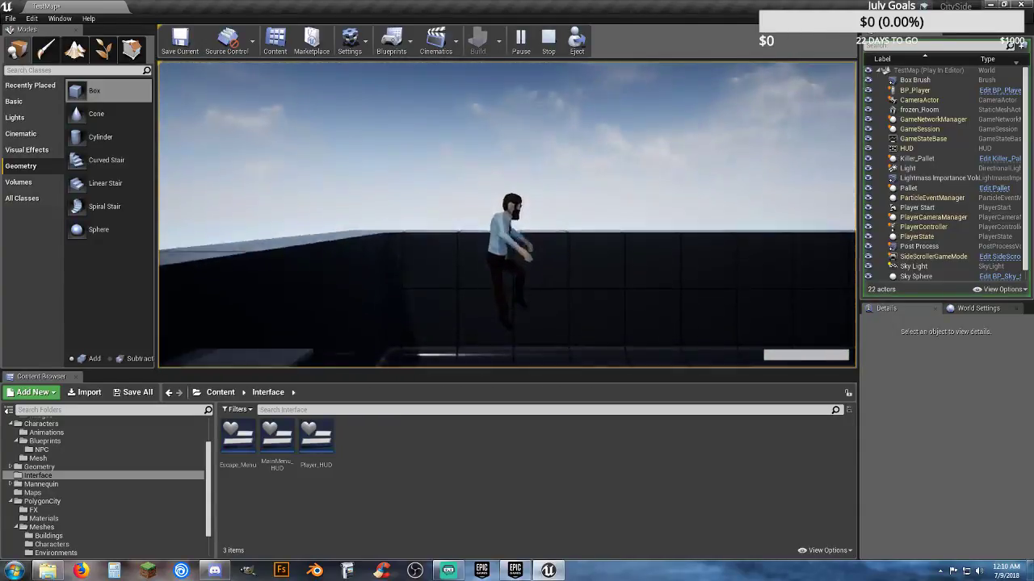
pyautogui.press('d')
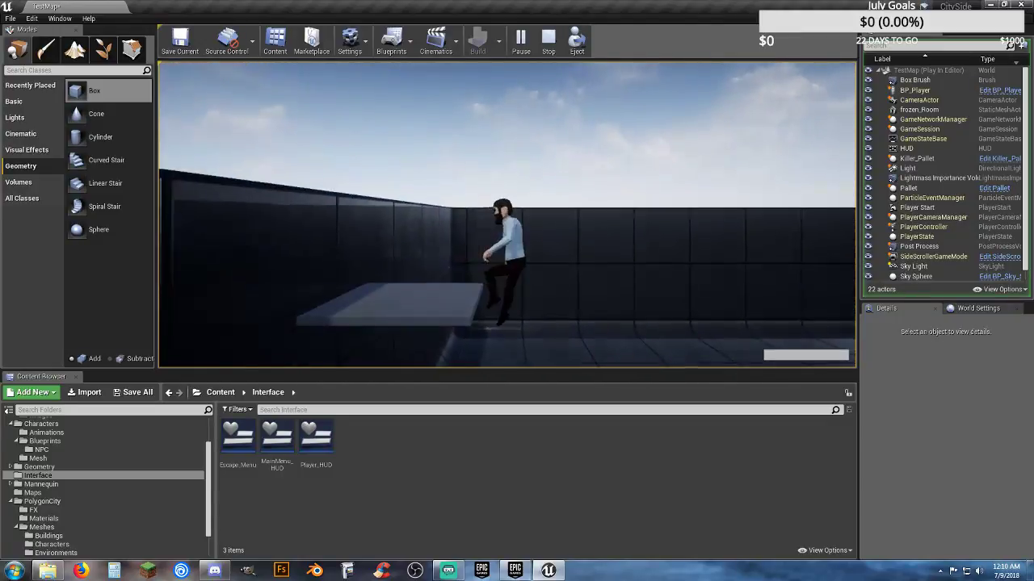
pyautogui.press('a')
pyautogui.press('a')
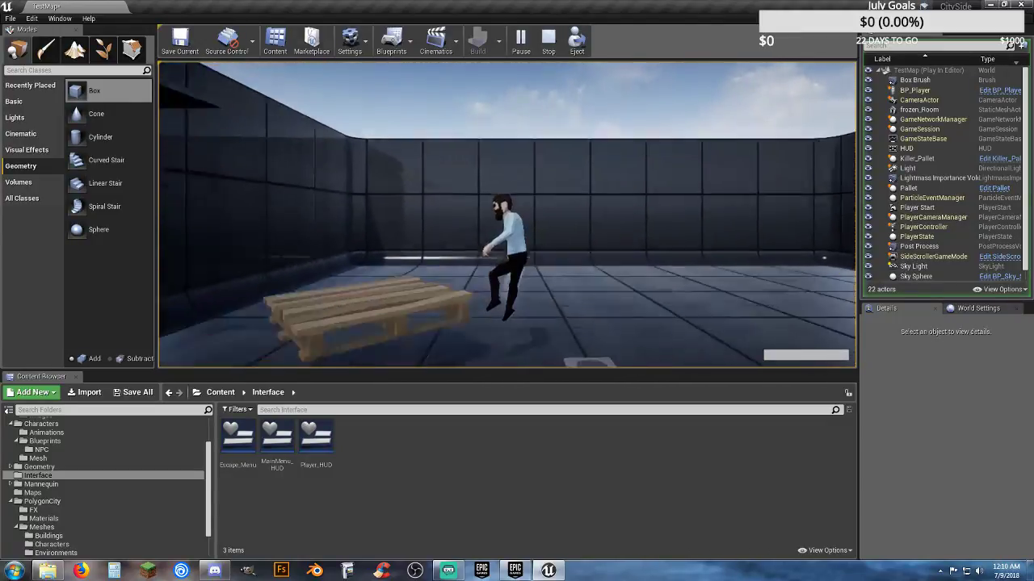
pyautogui.press('a')
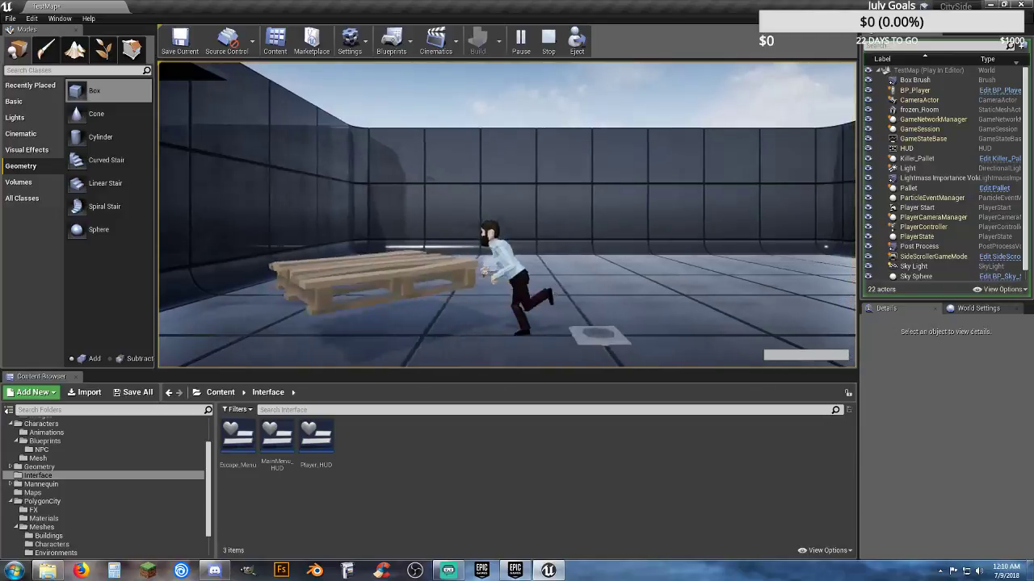
pyautogui.press('d')
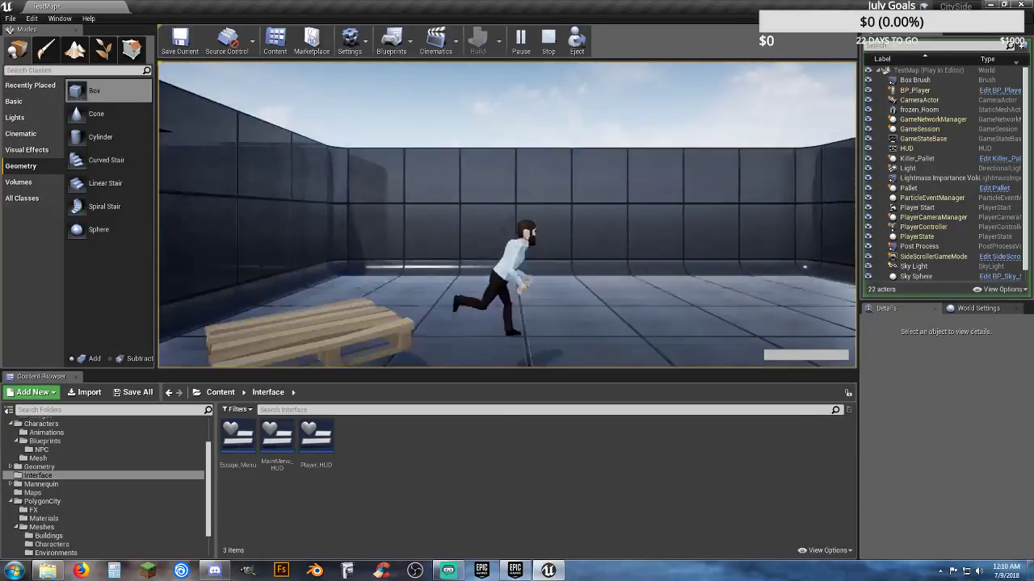
pyautogui.press('space')
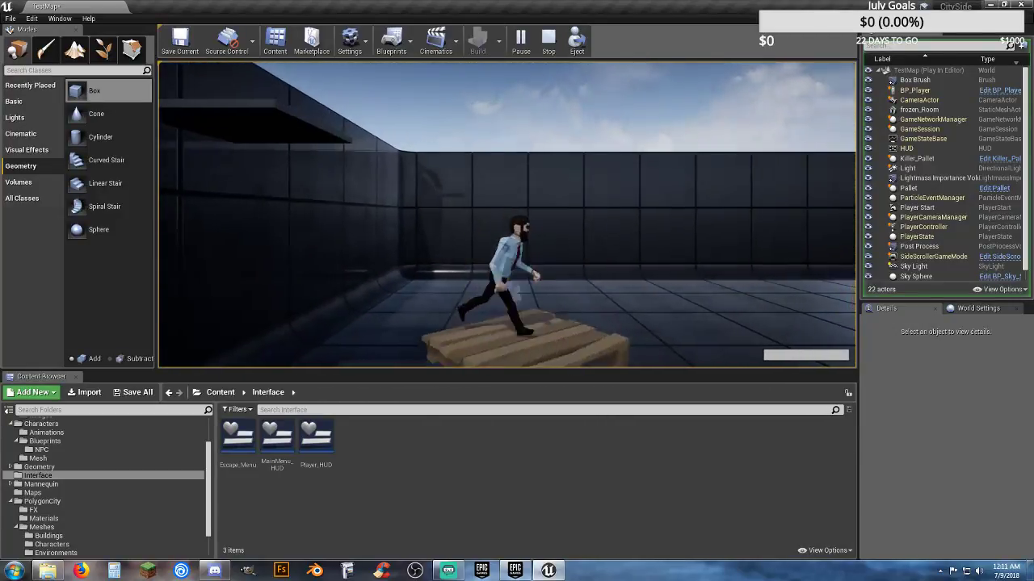
pyautogui.press('a')
pyautogui.press('space')
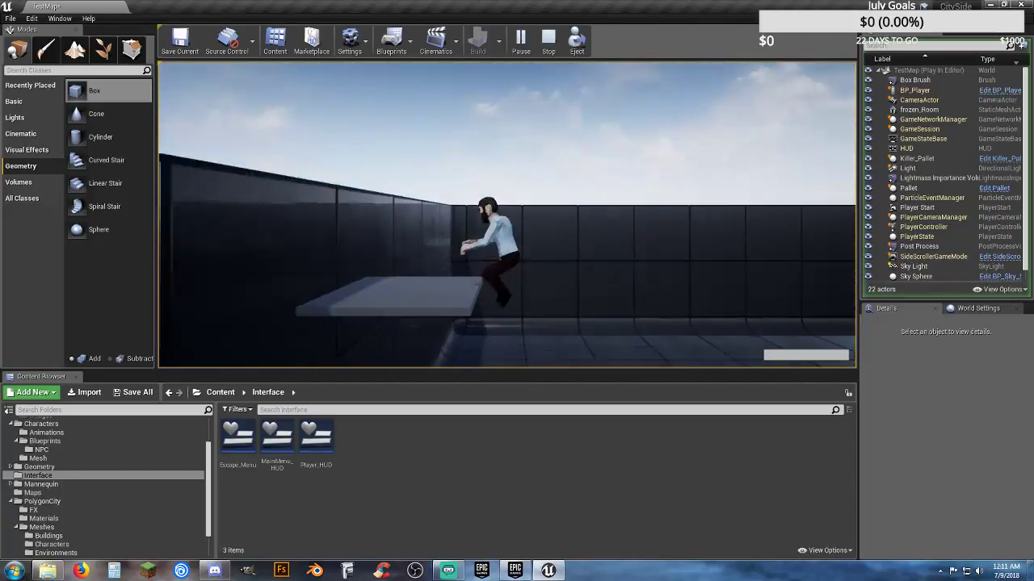
pyautogui.press('d')
pyautogui.press('d')
pyautogui.press('space')
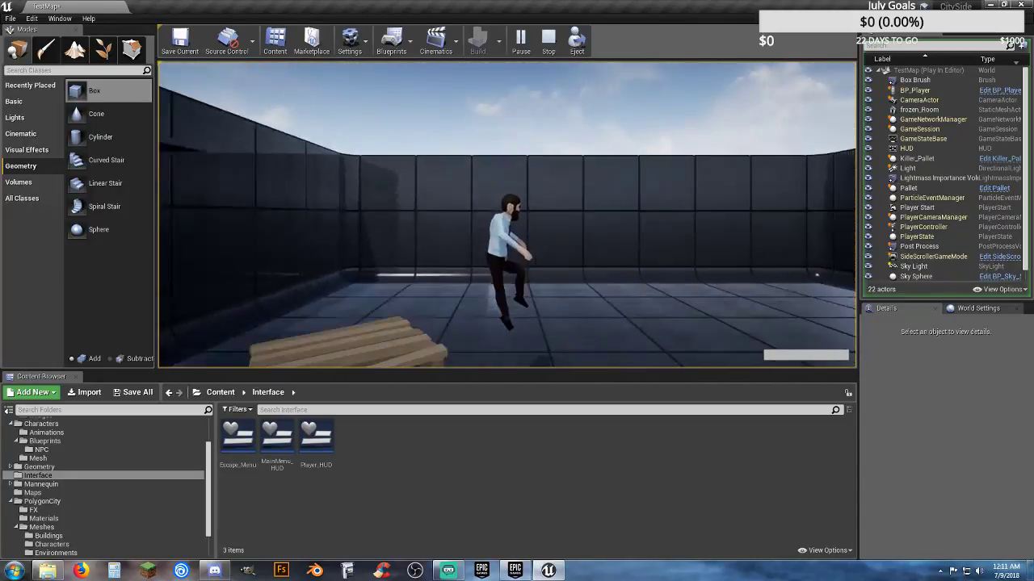
pyautogui.press('a')
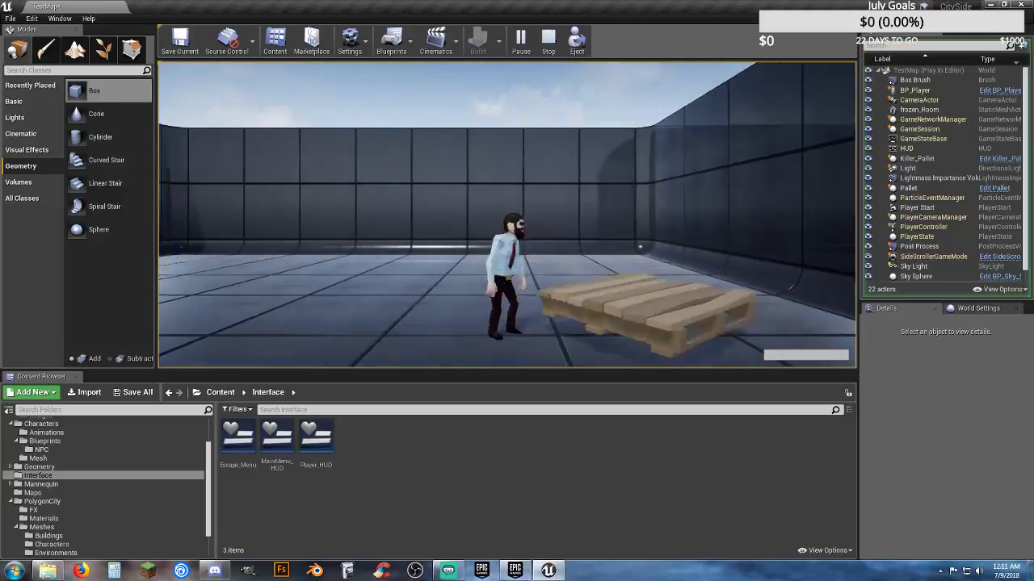
pyautogui.press('d')
pyautogui.press('Escape')
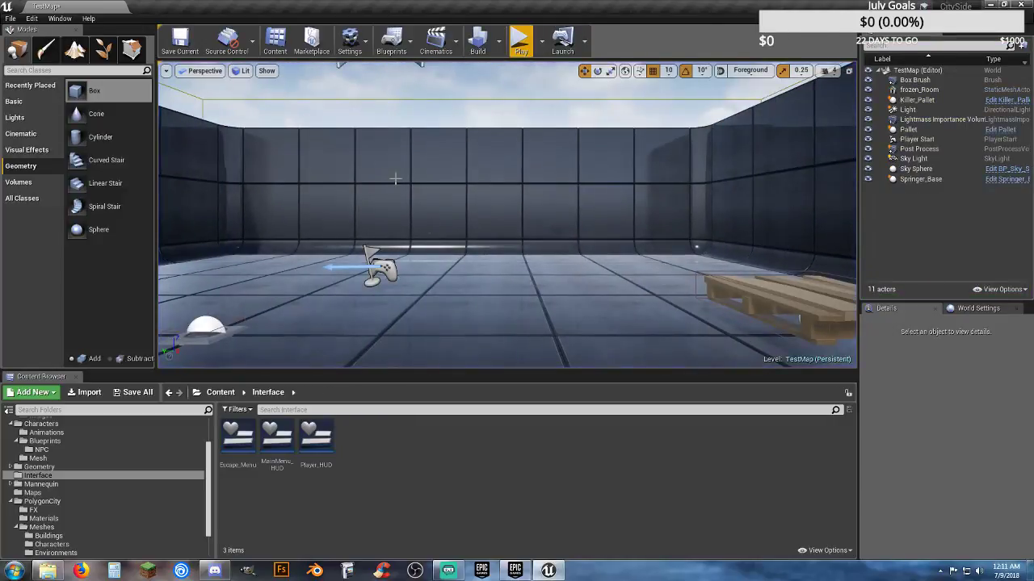
# - Open the BP_Player blueprint from the Characters > Blueprints folder
pyautogui.scroll(2, 88, 478)
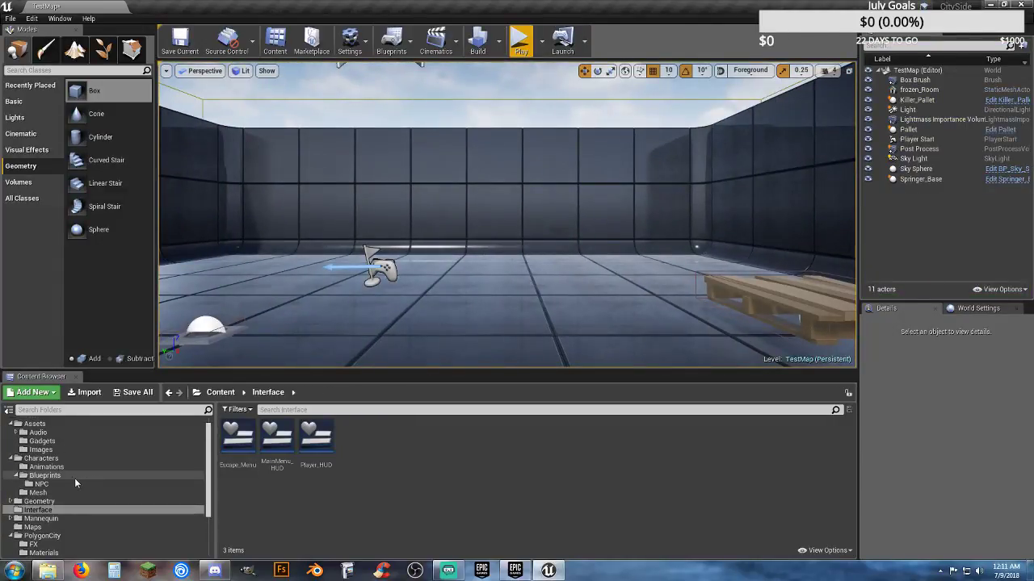
pyautogui.scroll(1, 73, 484)
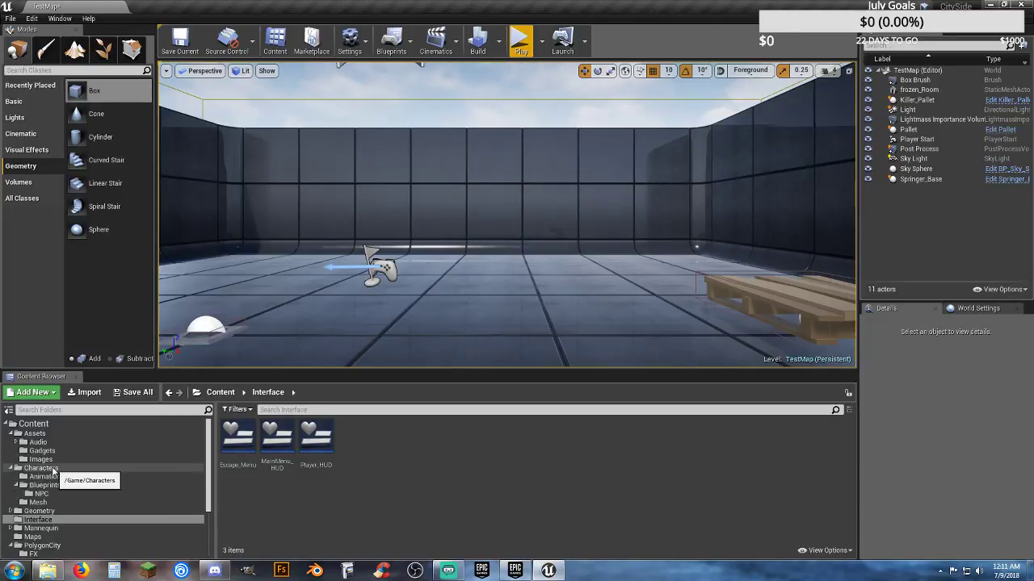
pyautogui.click(48, 469)
pyautogui.click(44, 486)
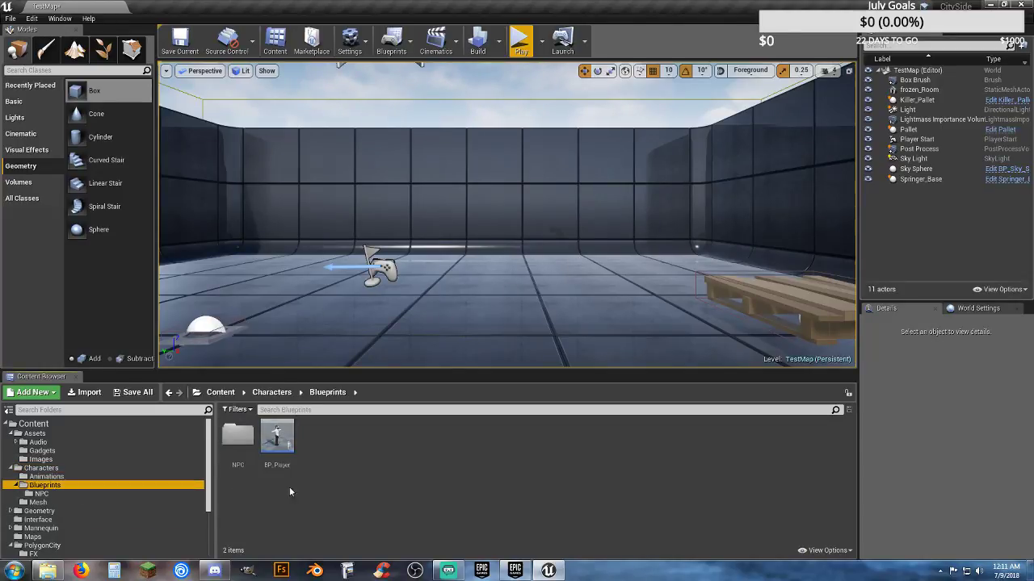
pyautogui.doubleClick(279, 439)
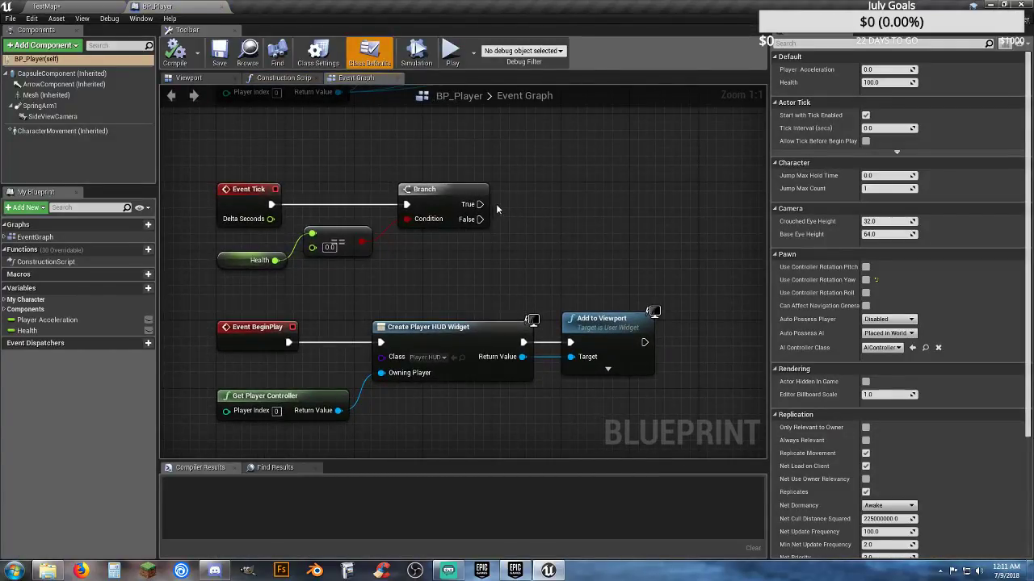
# - Add a custom event named Death to the Event Graph and place it beneath the Get Player Controller node
pyautogui.moveTo(569, 257); pyautogui.dragTo(604, 113, button='right')
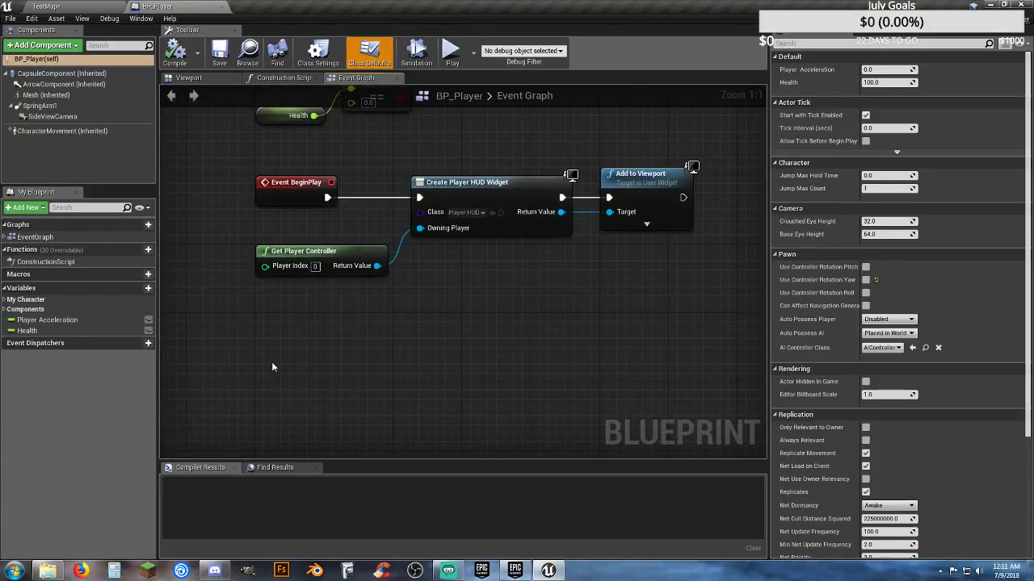
pyautogui.rightClick(272, 368)
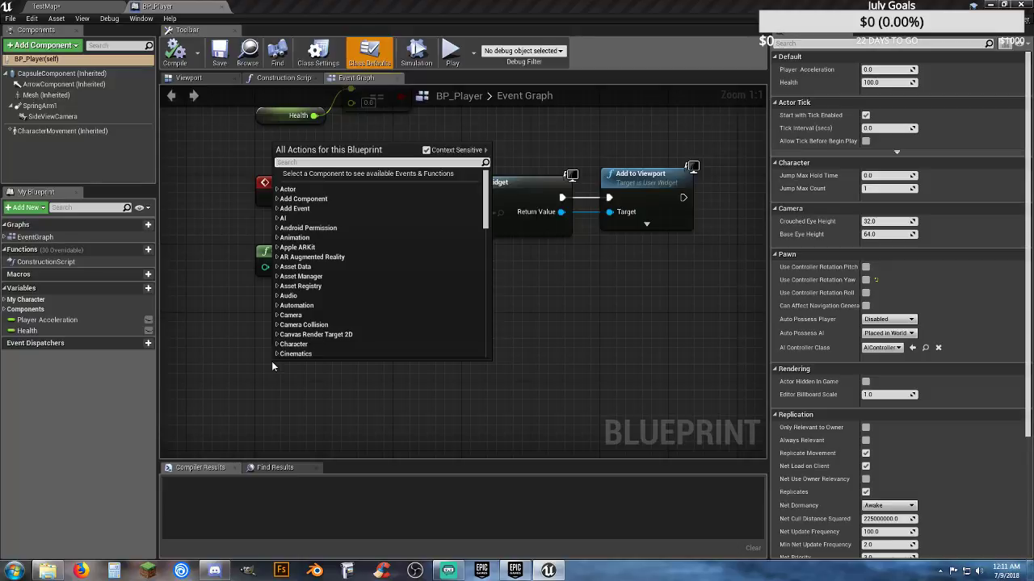
pyautogui.write('custom event')
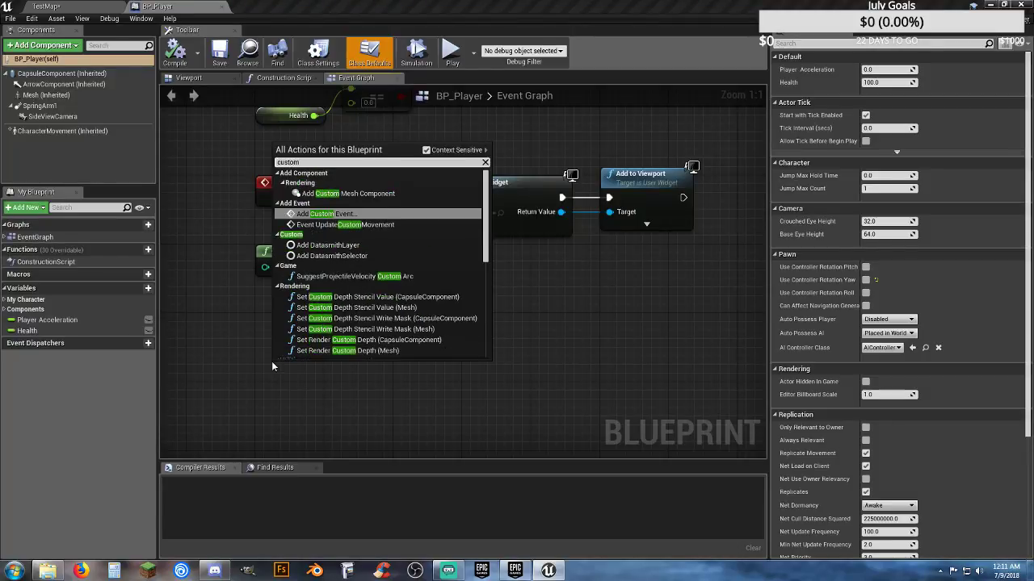
pyautogui.press('Return')
pyautogui.write('C')
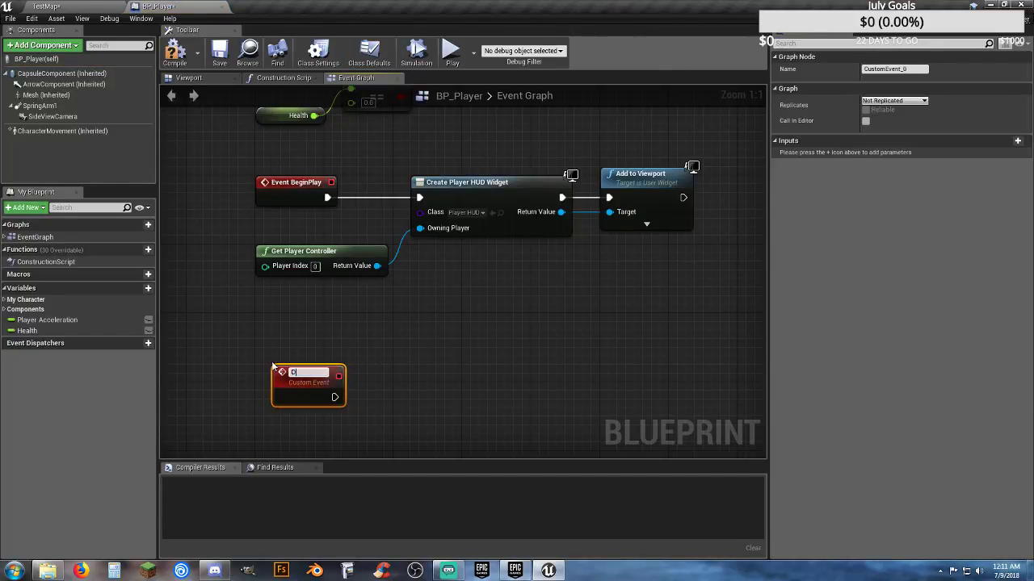
pyautogui.press('Return')
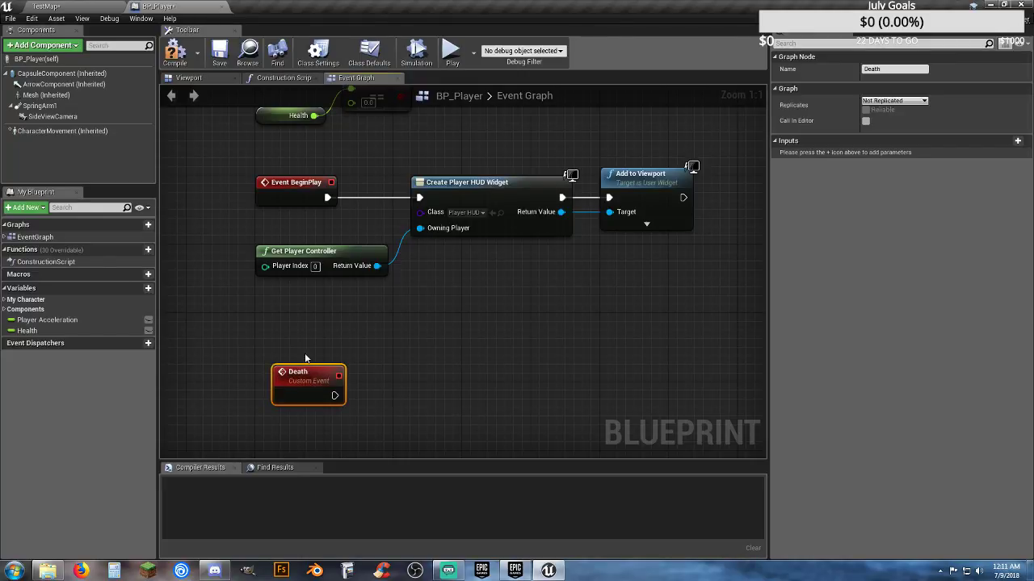
pyautogui.moveTo(297, 380); pyautogui.dragTo(279, 328)
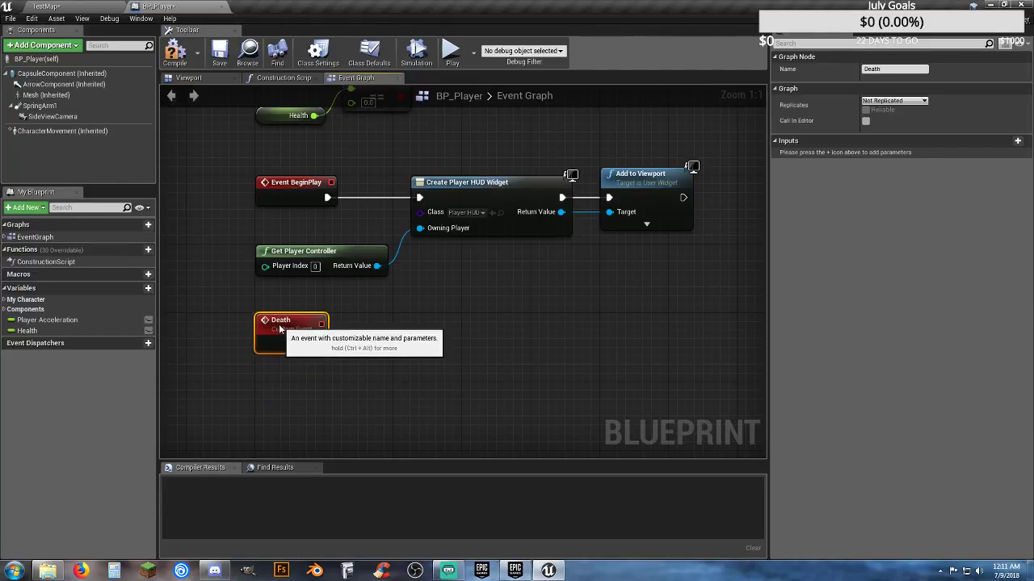
pyautogui.click(392, 302)
# - Compile BP_Player and call the Death event from the True output of Event Tick's Branch
pyautogui.moveTo(399, 304); pyautogui.dragTo(394, 422, button='right')
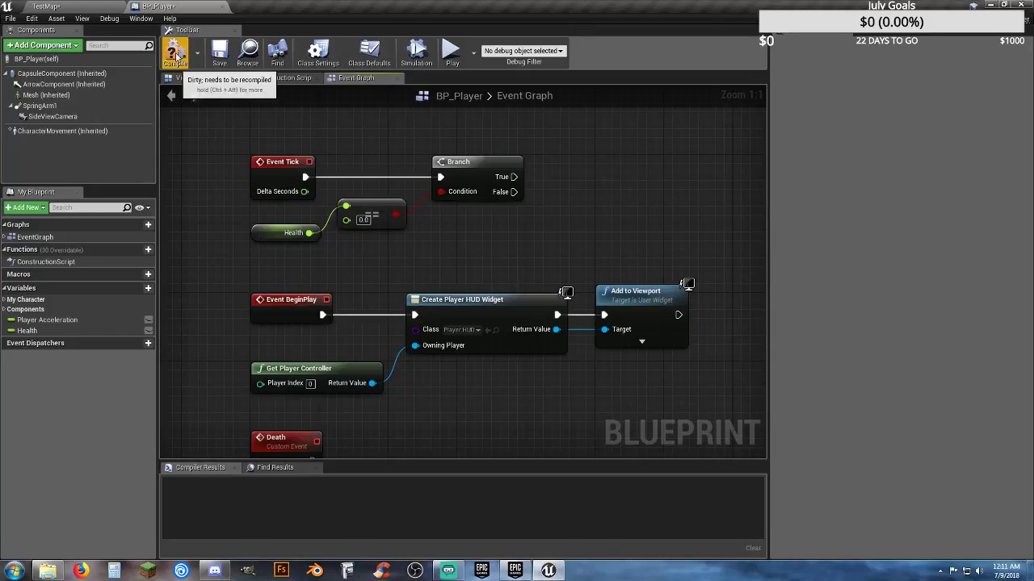
pyautogui.click(176, 55)
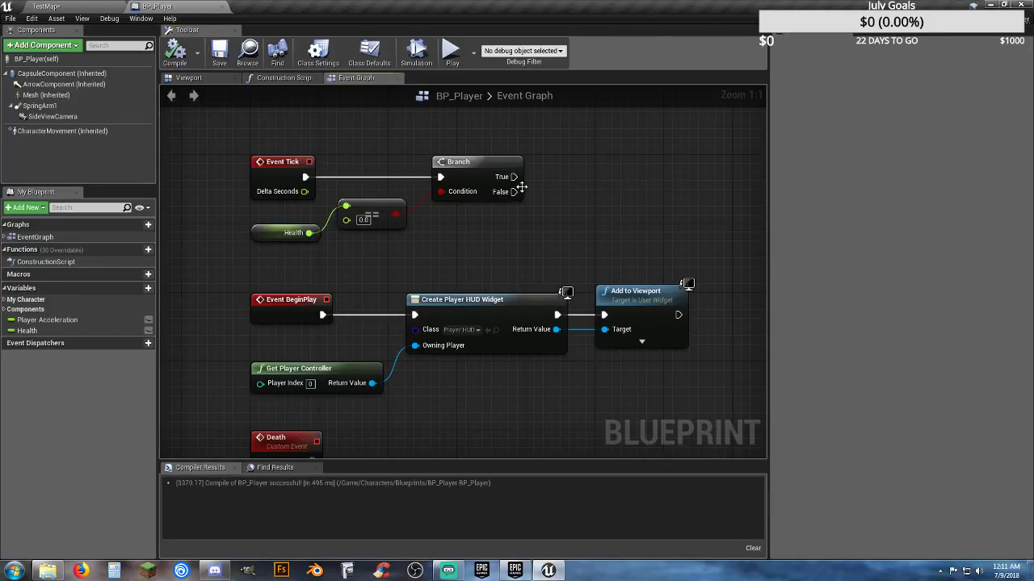
pyautogui.moveTo(513, 177); pyautogui.dragTo(581, 183)
pyautogui.write('death')
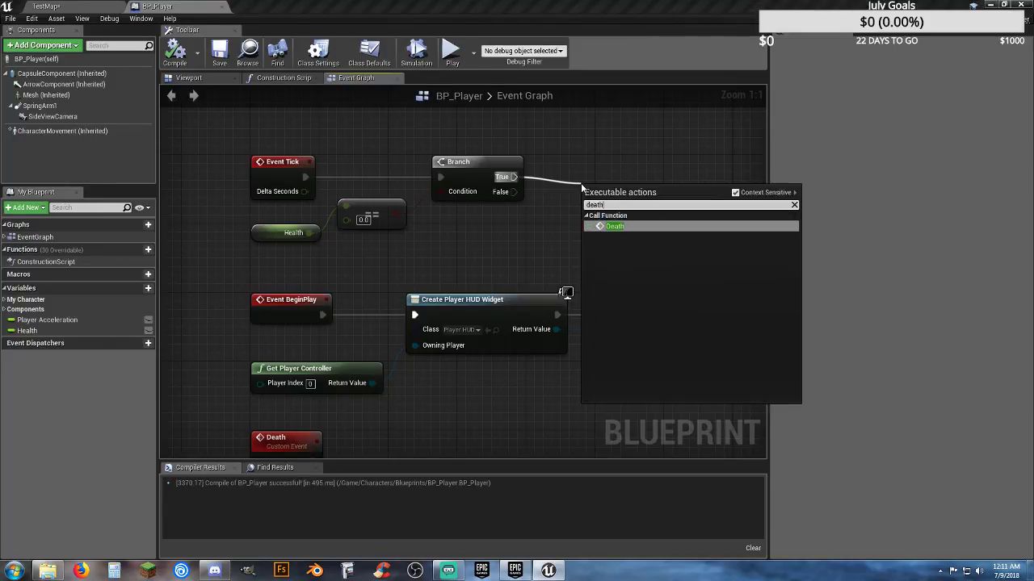
pyautogui.click(626, 227)
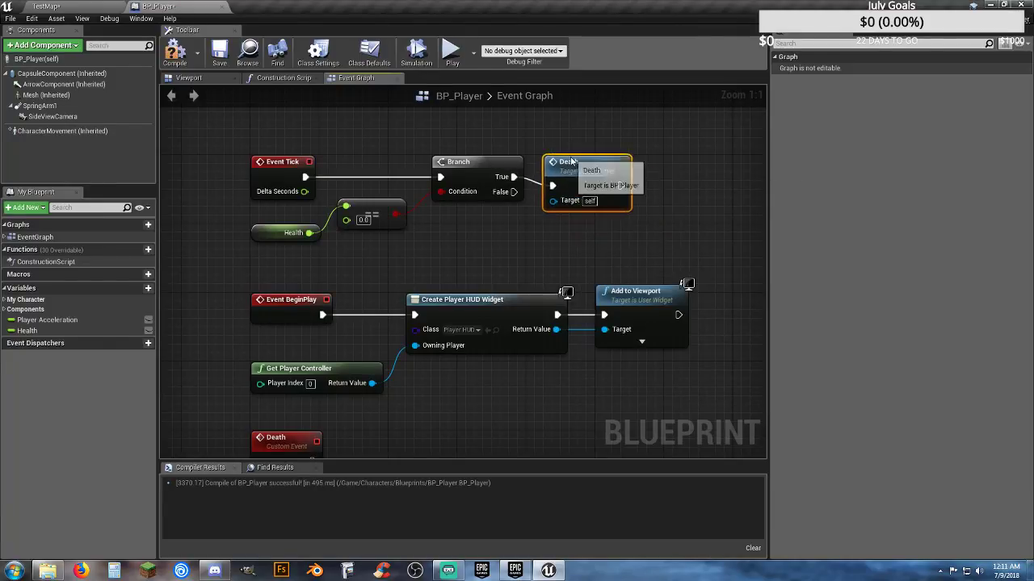
pyautogui.moveTo(363, 340); pyautogui.dragTo(405, 240, button='right')
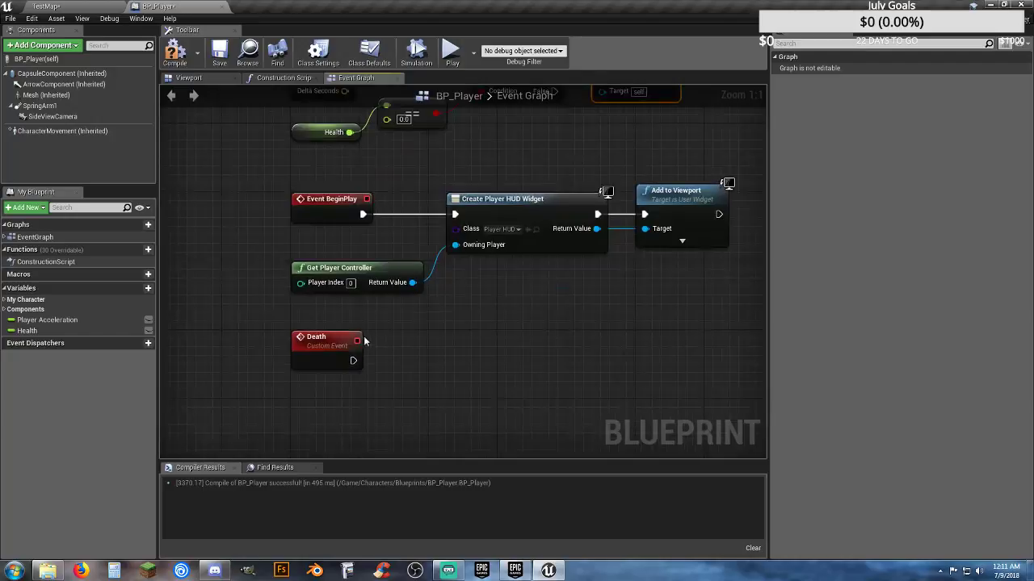
pyautogui.click(399, 359)
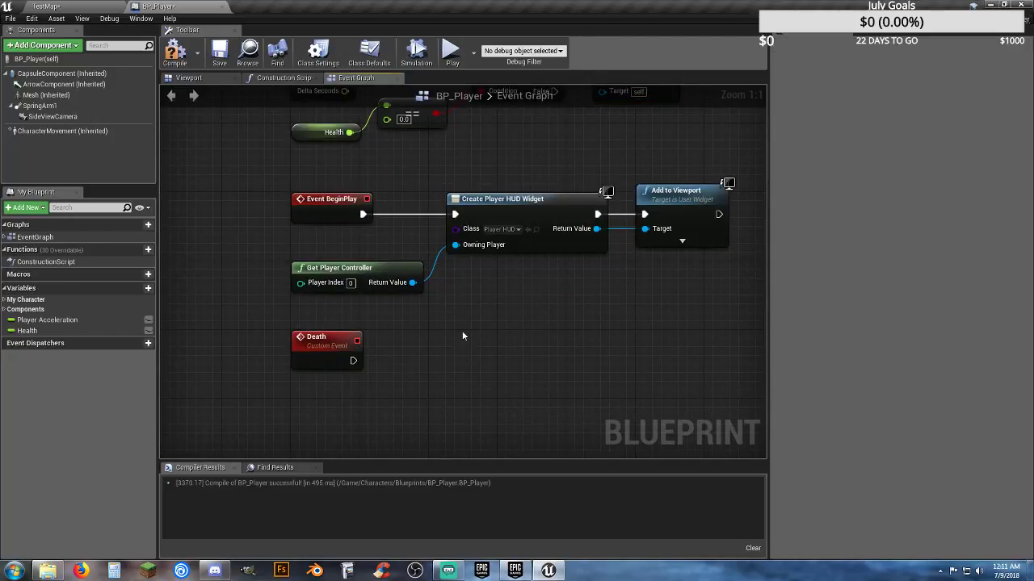
pyautogui.moveTo(463, 335); pyautogui.dragTo(445, 427, button='right')
pyautogui.moveTo(512, 390); pyautogui.dragTo(469, 401, button='right')
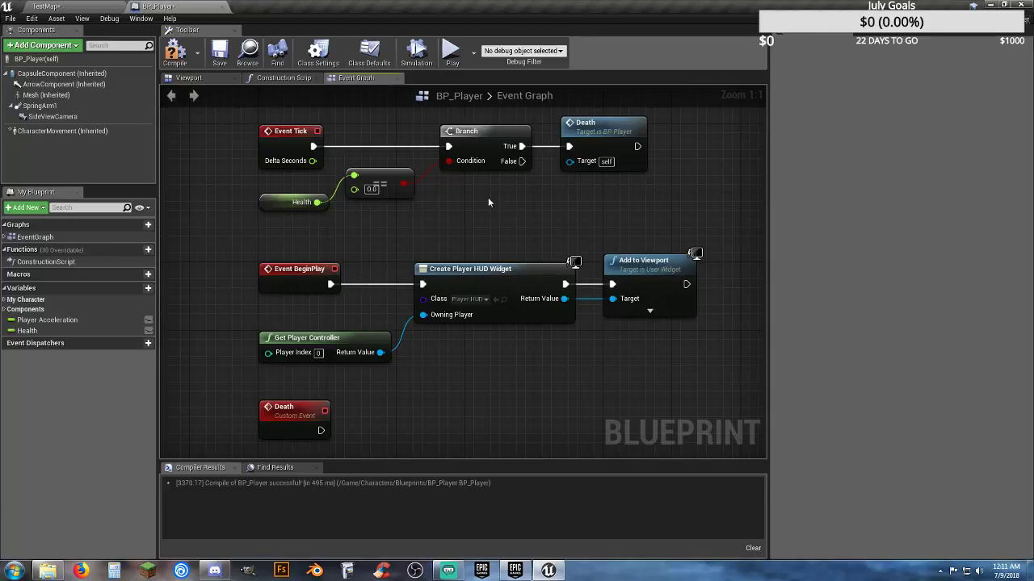
# - Compile and save BP_Player, look over the Player Start area in TestMap, and return to the BP_Player blueprint
pyautogui.moveTo(488, 198); pyautogui.dragTo(504, 200, button='right')
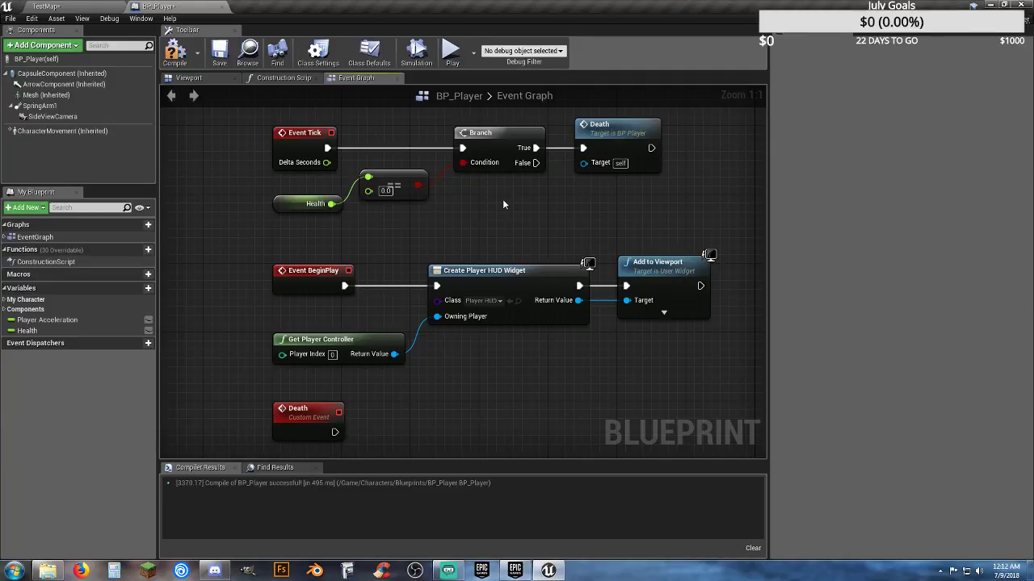
pyautogui.moveTo(494, 371); pyautogui.dragTo(479, 225, button='right')
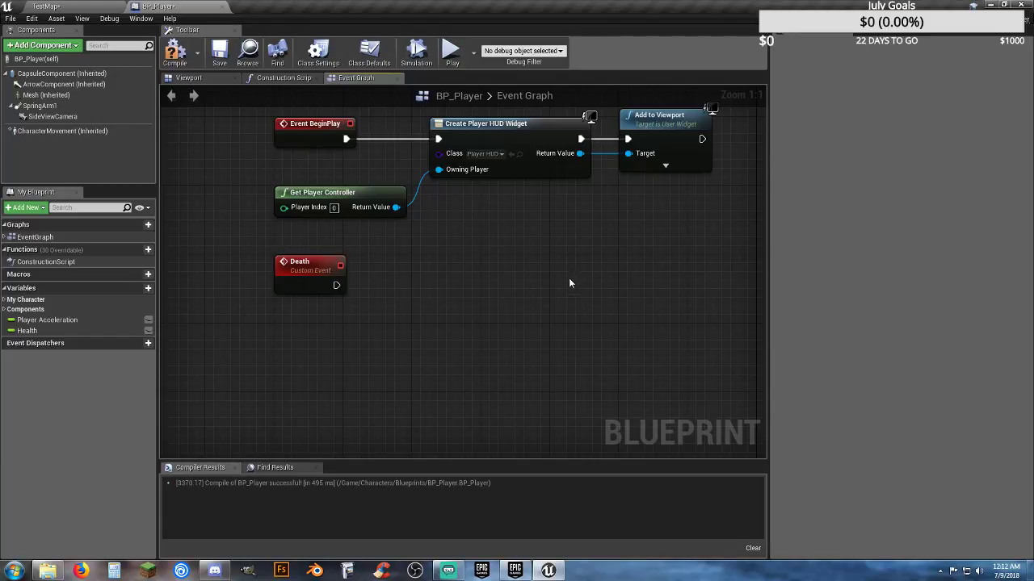
pyautogui.click(176, 53)
pyautogui.click(220, 56)
pyautogui.click(108, 10)
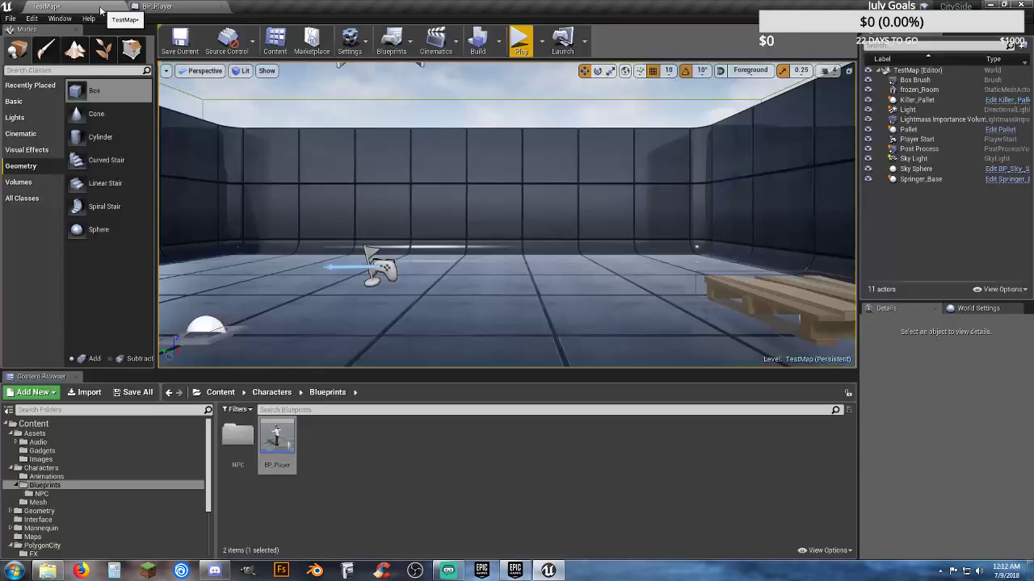
pyautogui.moveTo(430, 221); pyautogui.dragTo(356, 273, button='right')
pyautogui.moveTo(578, 238); pyautogui.dragTo(442, 234, button='right')
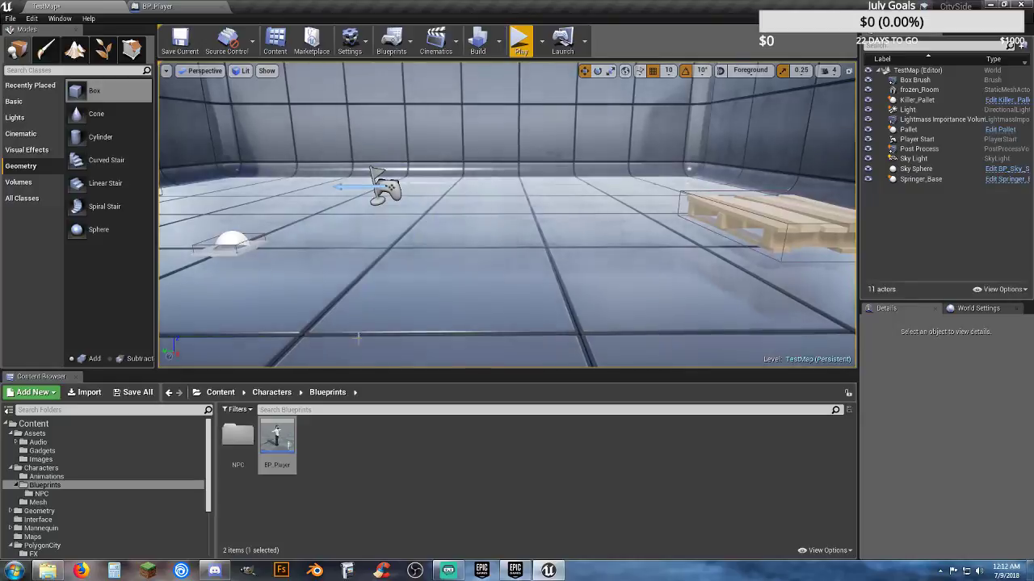
pyautogui.doubleClick(274, 437)
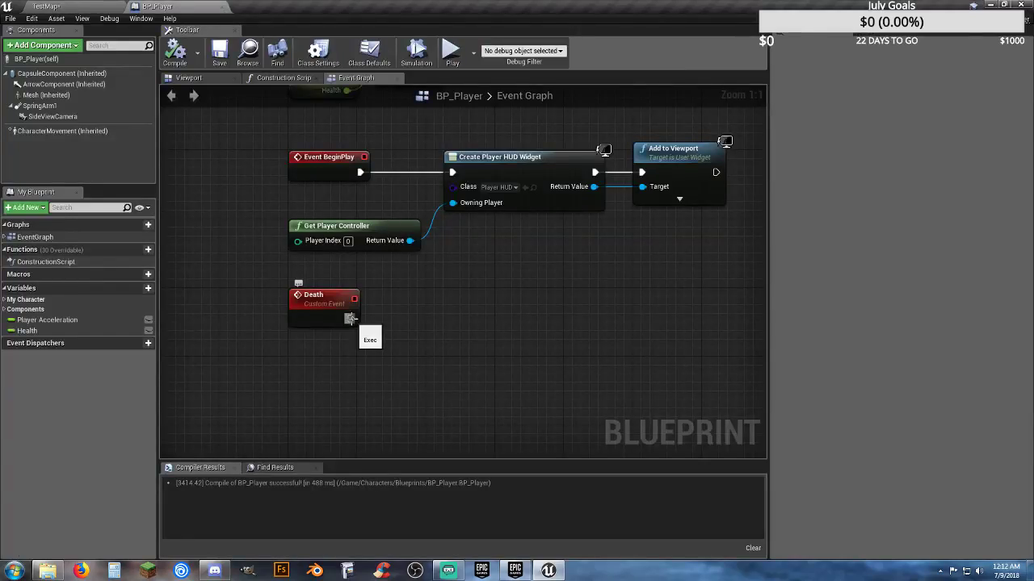
pyautogui.moveTo(350, 318); pyautogui.dragTo(420, 320)
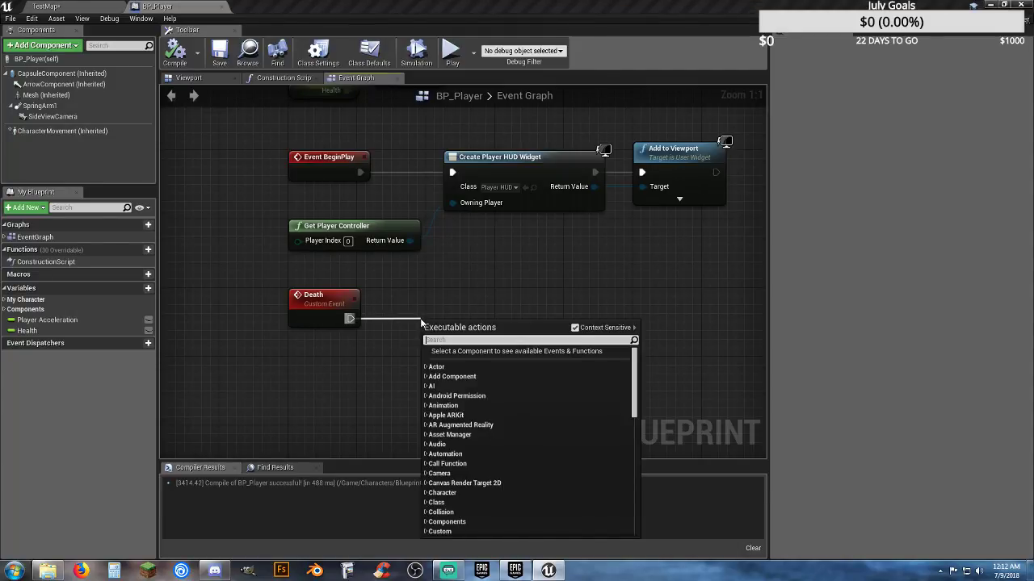
pyautogui.write('worldlocation')
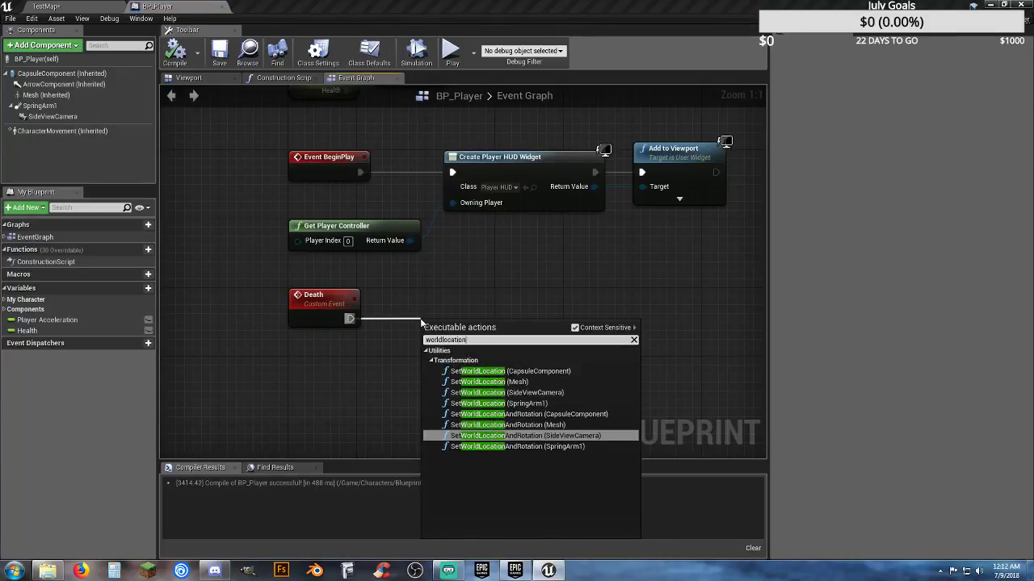
pyautogui.click(384, 397)
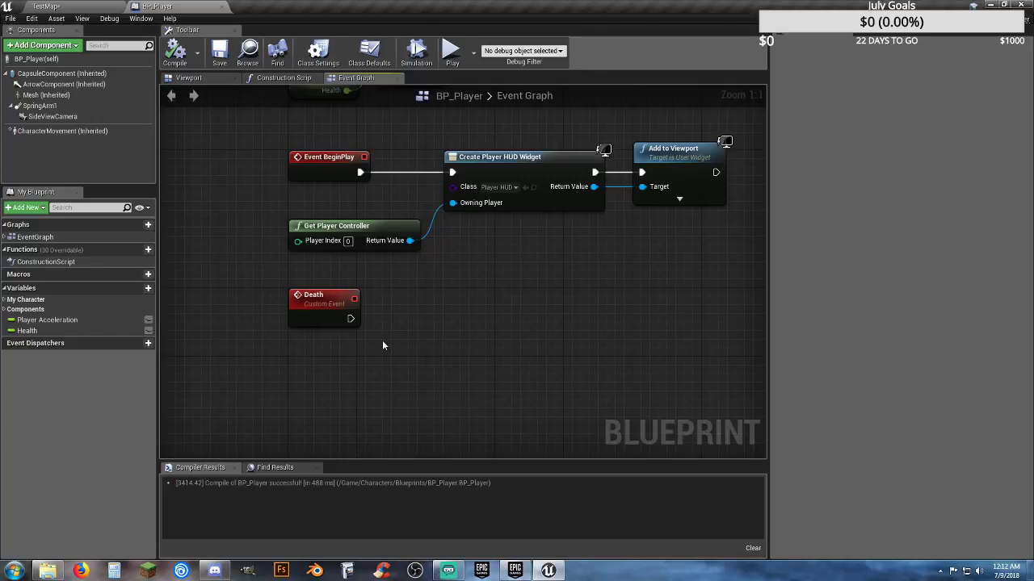
pyautogui.moveTo(351, 318); pyautogui.dragTo(443, 320)
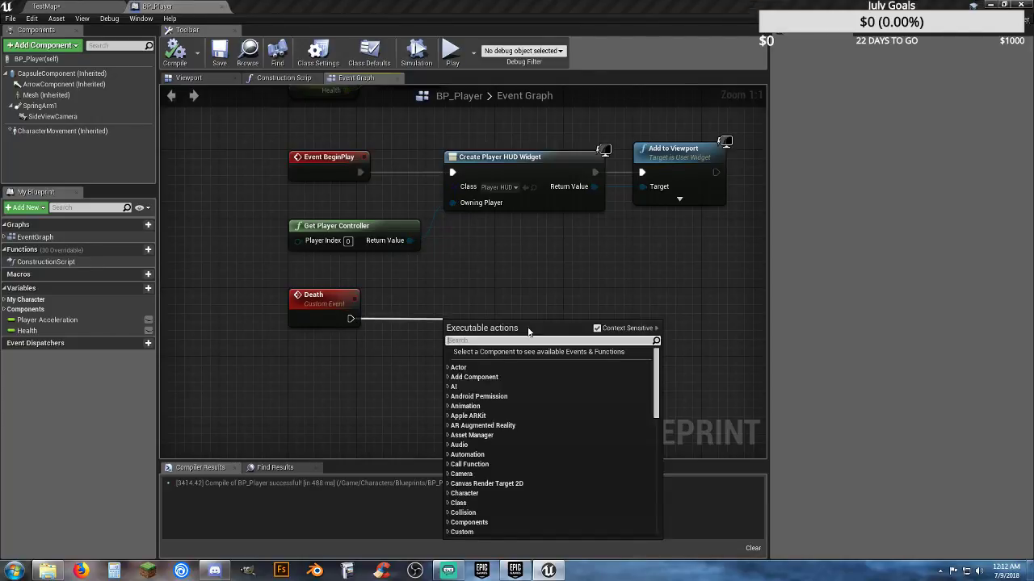
pyautogui.click(513, 288)
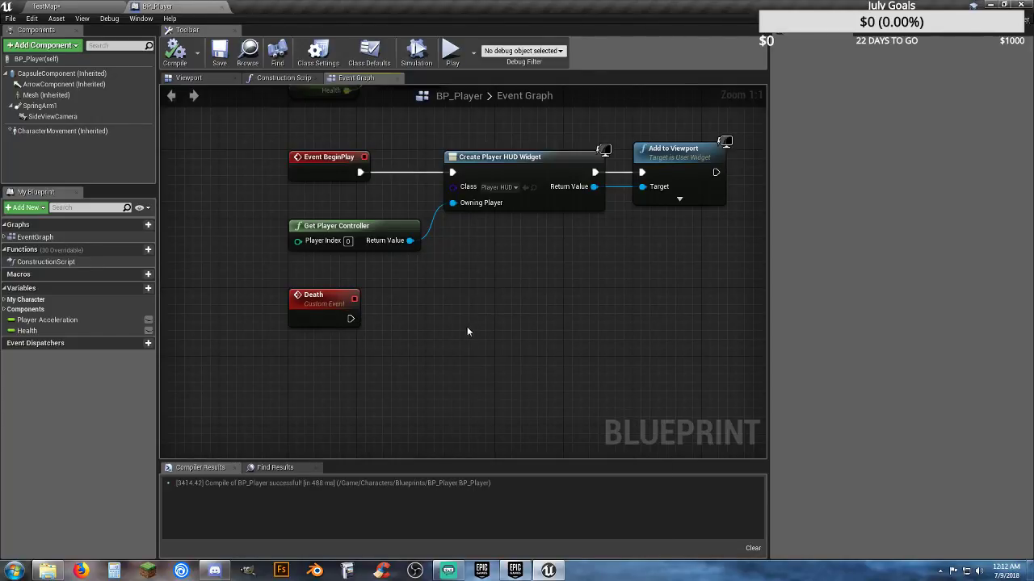
pyautogui.moveTo(349, 317); pyautogui.dragTo(432, 323)
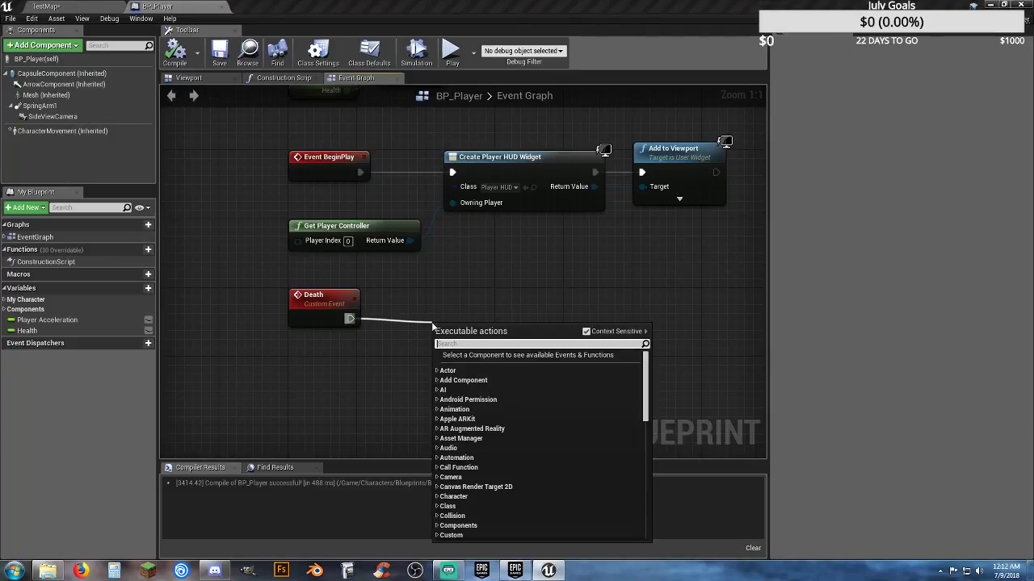
pyautogui.write('worldlocation')
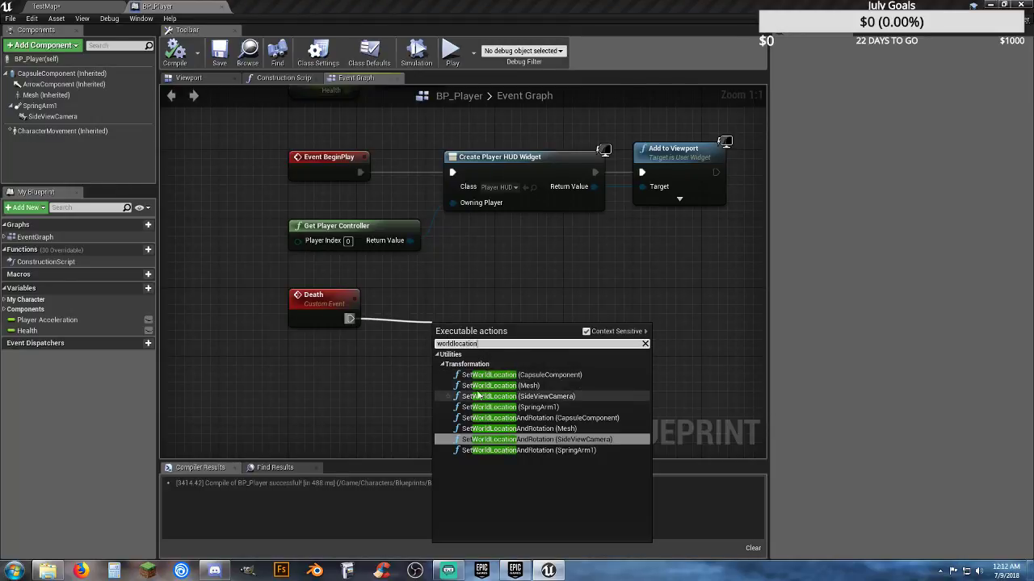
pyautogui.click(391, 396)
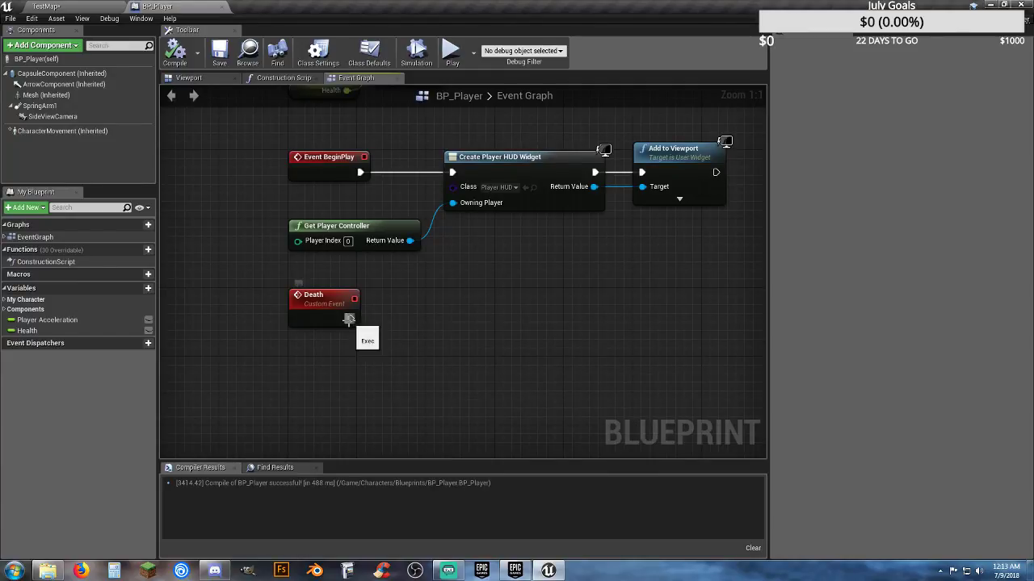
pyautogui.moveTo(351, 318); pyautogui.dragTo(462, 320)
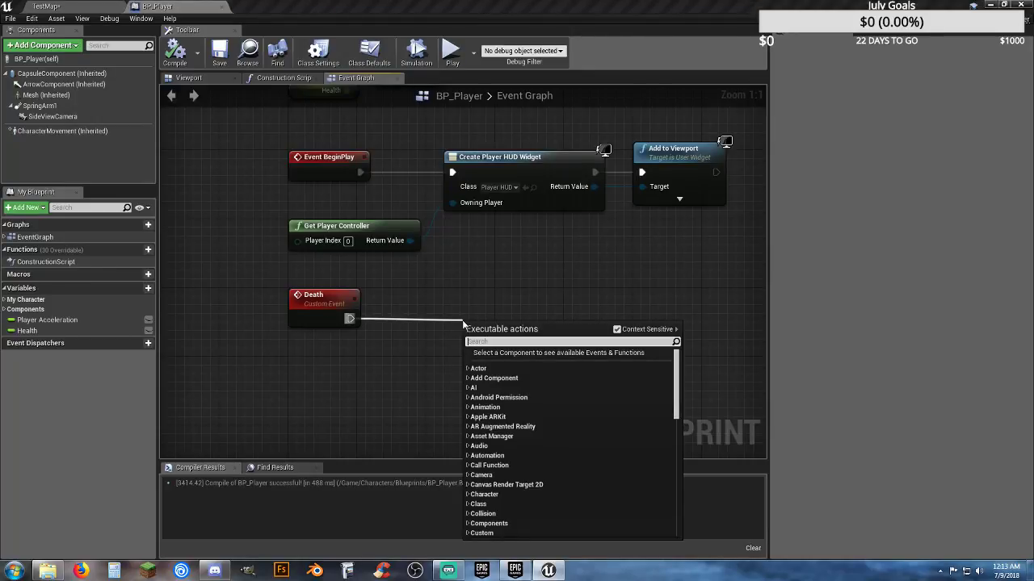
pyautogui.click(424, 295)
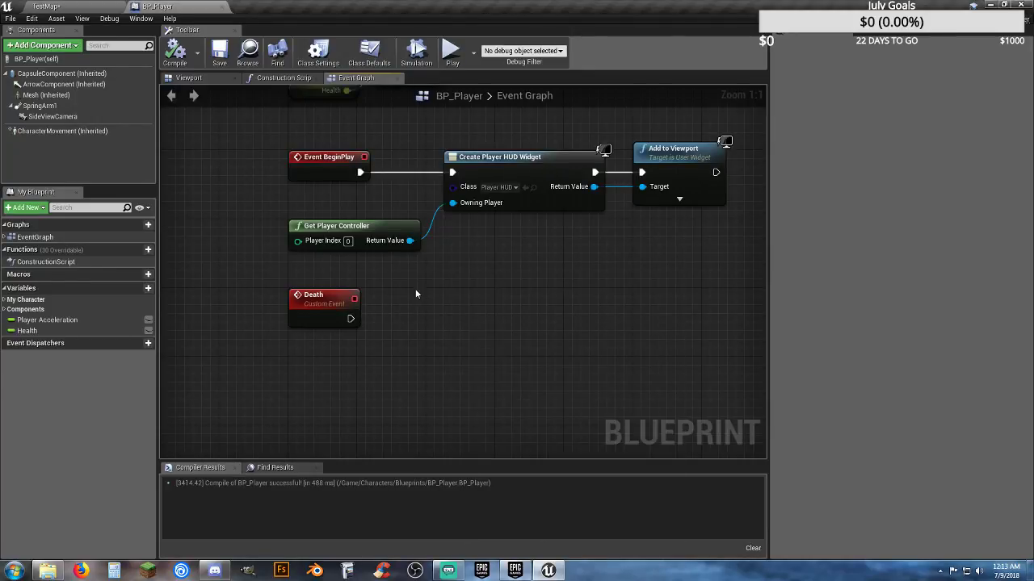
# - Add a reference to self beneath the Death event in the Event Graph
pyautogui.rightClick(321, 363)
pyautogui.write('self')
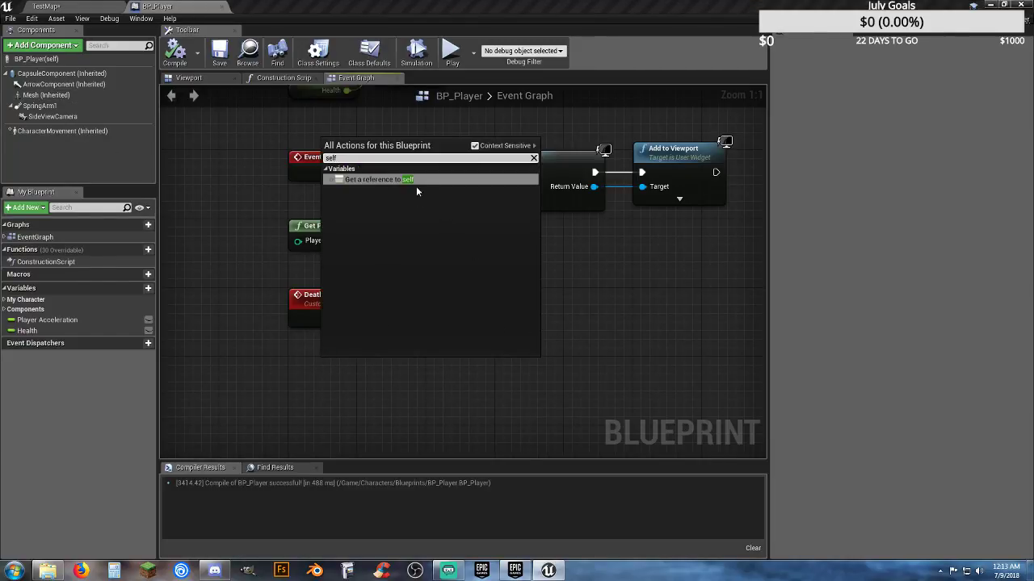
pyautogui.click(416, 180)
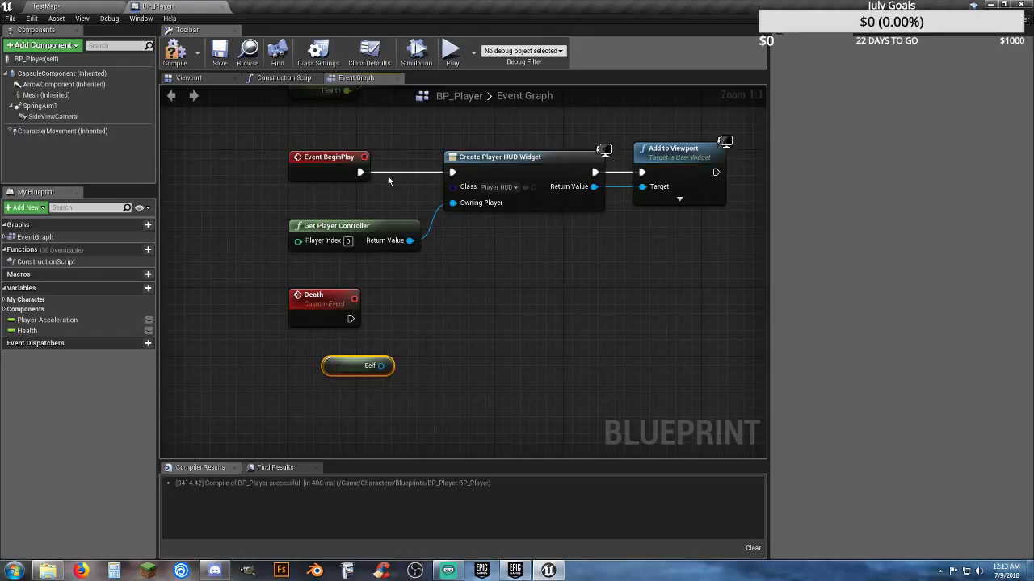
# - Align the Self node under the Death event and add a SetWorldLocation (Mesh) node from its output
pyautogui.moveTo(332, 366); pyautogui.dragTo(412, 366)
pyautogui.write('setw')
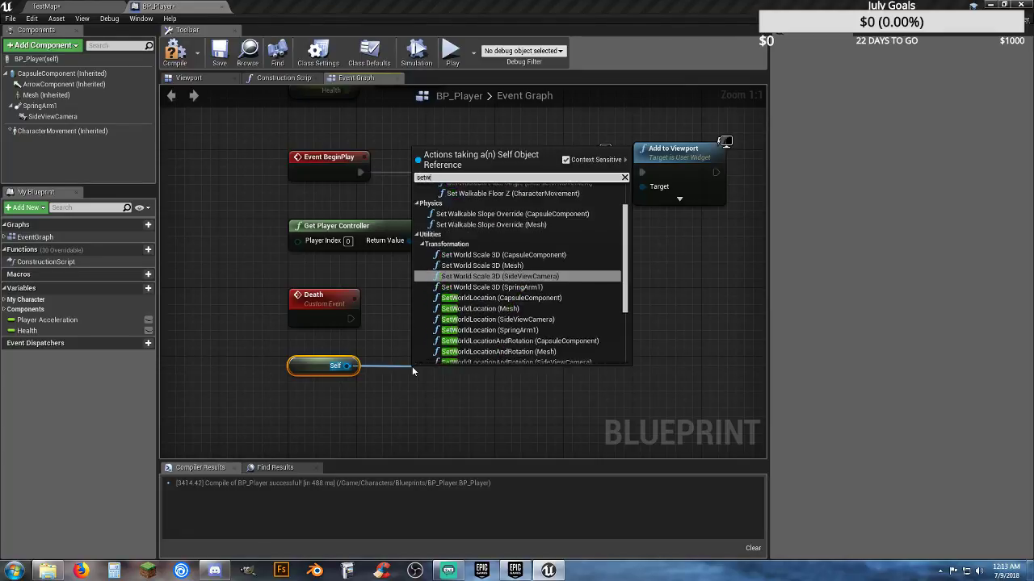
pyautogui.write('orldloa')
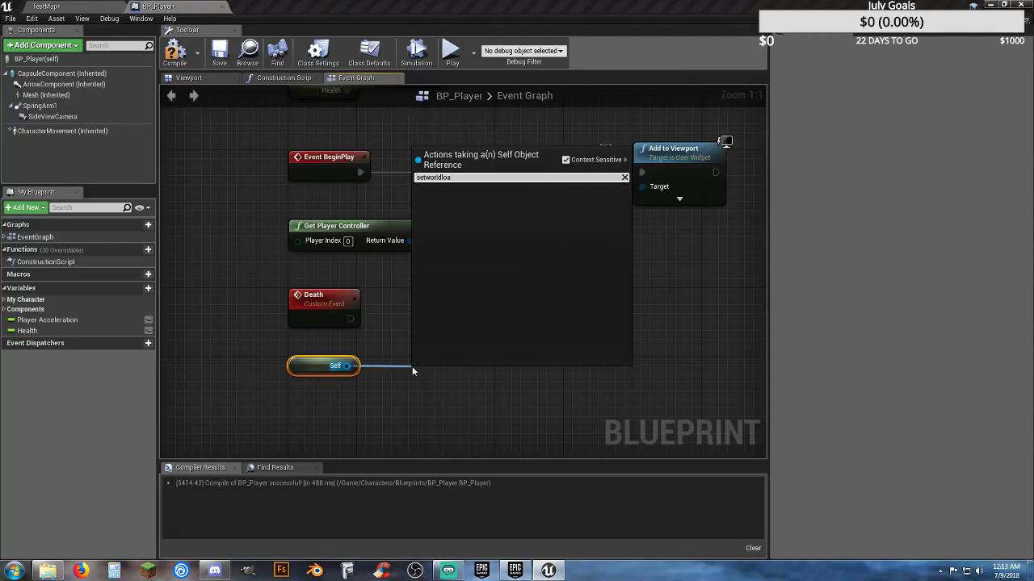
pyautogui.press('BackSpace')
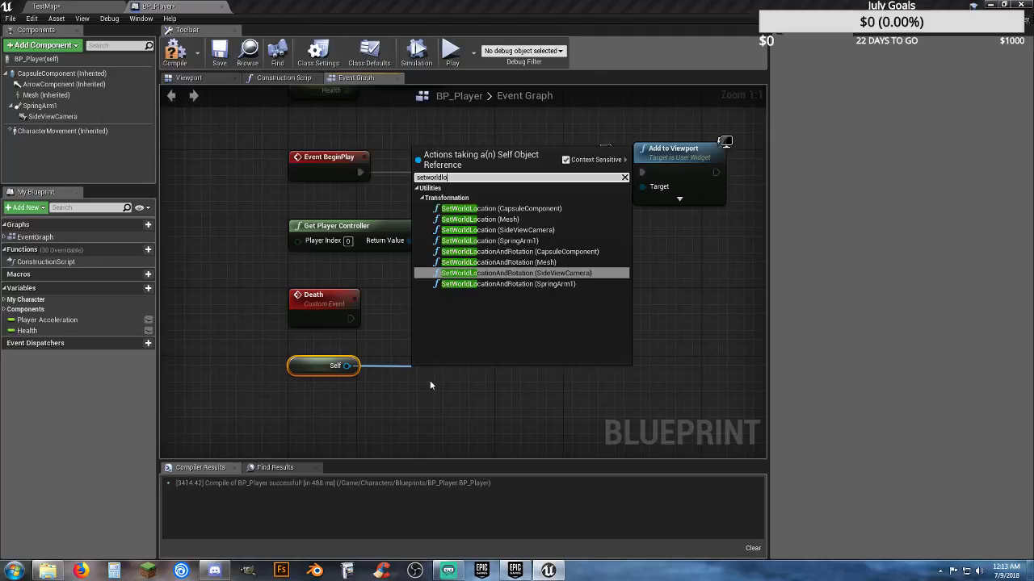
pyautogui.click(566, 221)
pyautogui.moveTo(512, 335); pyautogui.dragTo(509, 248, button='right')
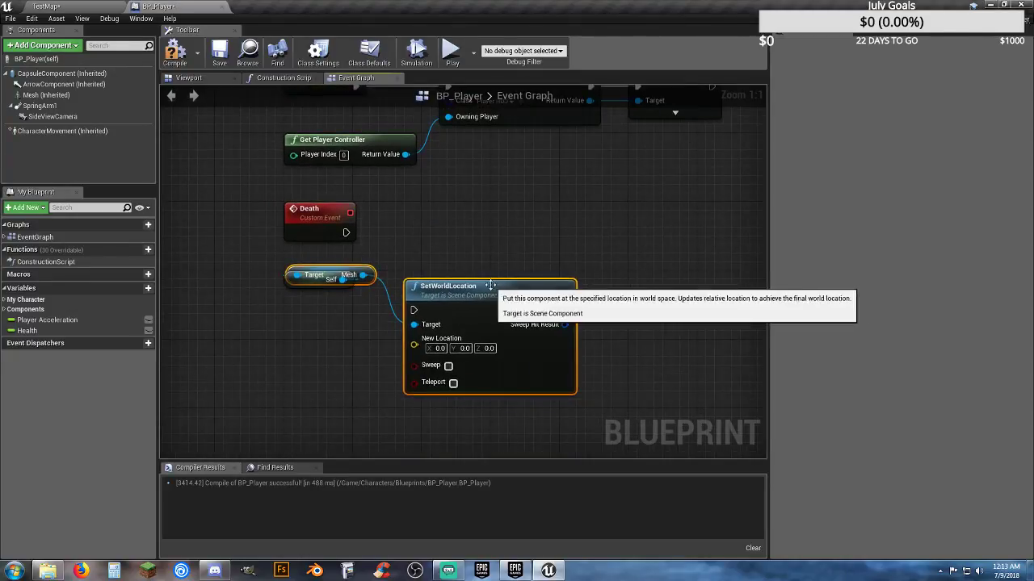
# - Place SetWorldLocation level with the Death event, connect Death's execution output to it, and enable Teleport
pyautogui.moveTo(488, 292); pyautogui.dragTo(555, 210)
pyautogui.click(549, 267)
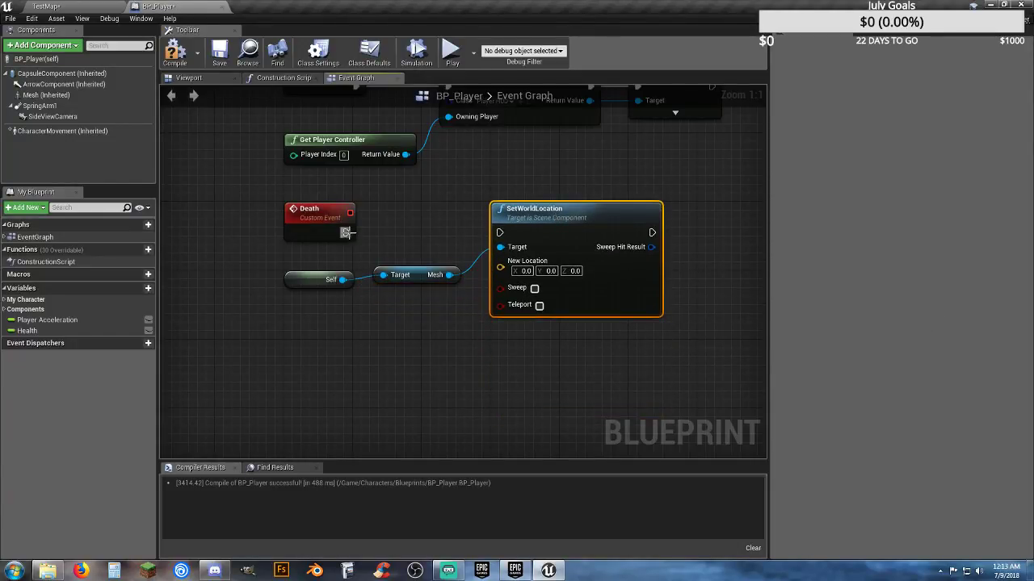
pyautogui.moveTo(345, 233); pyautogui.dragTo(500, 234)
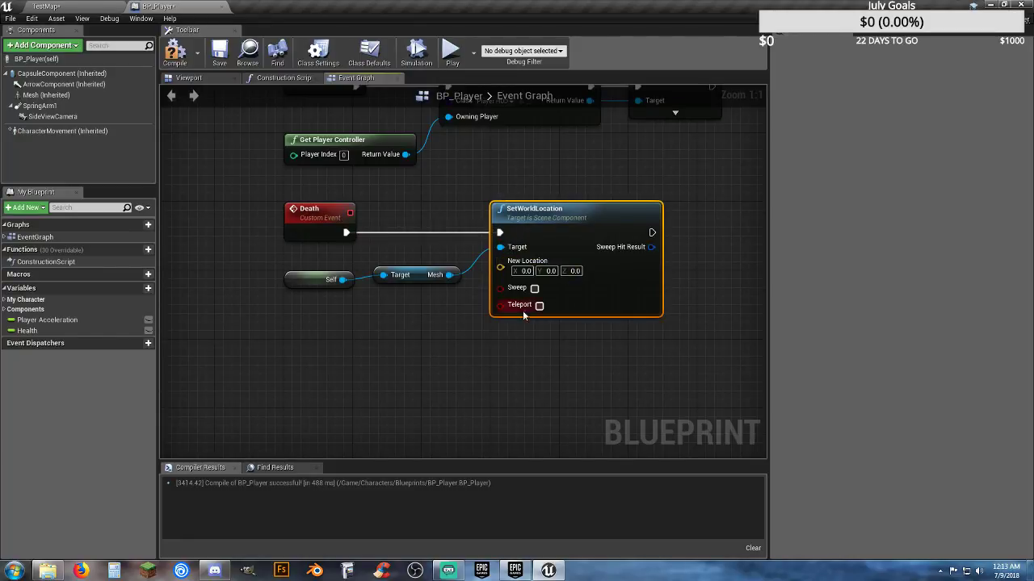
pyautogui.click(539, 305)
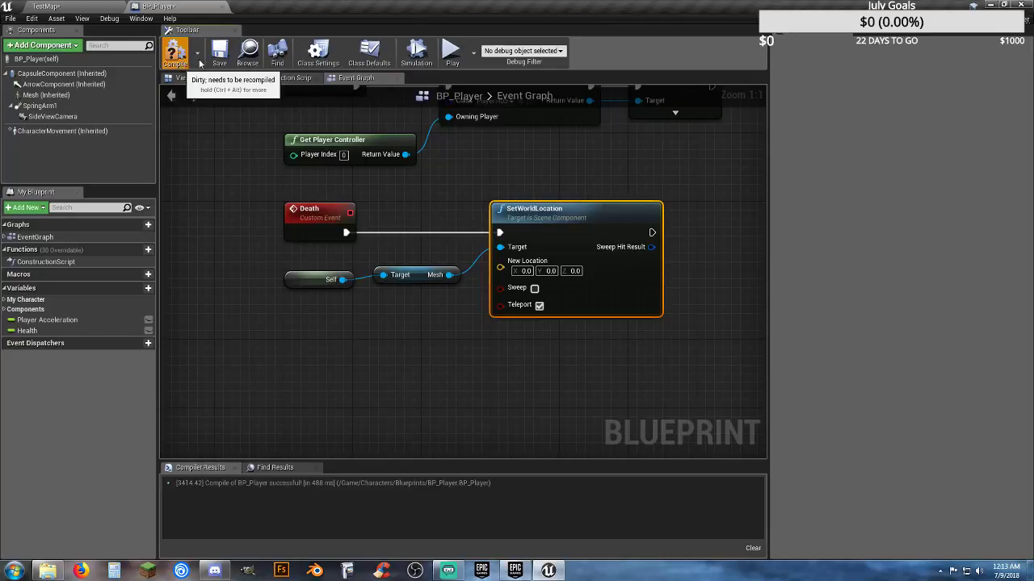
# - Play TestMap, run the character back and forth to test the Death event's relocation, and end the play session
pyautogui.click(102, 10)
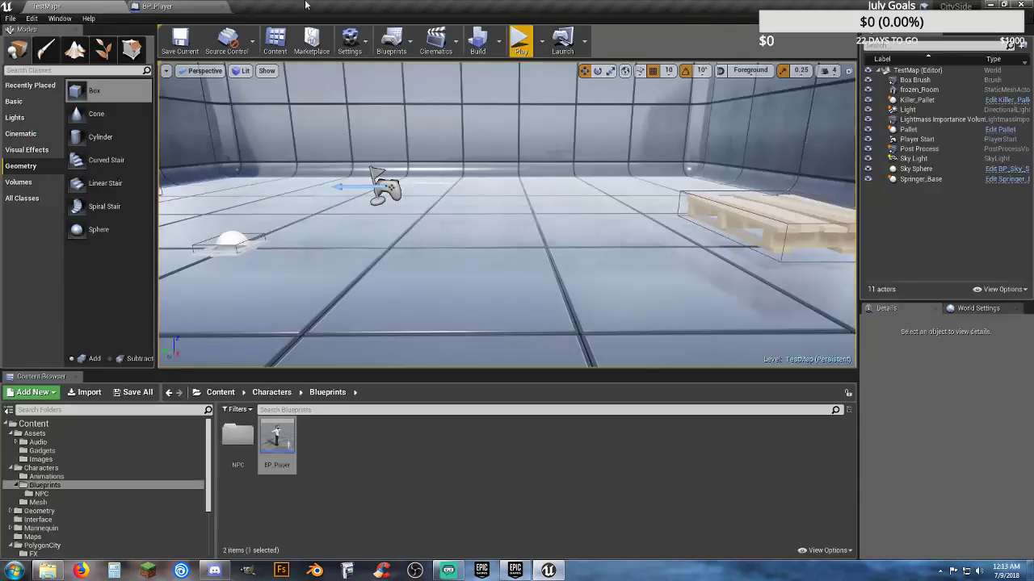
pyautogui.click(521, 40)
pyautogui.press('d')
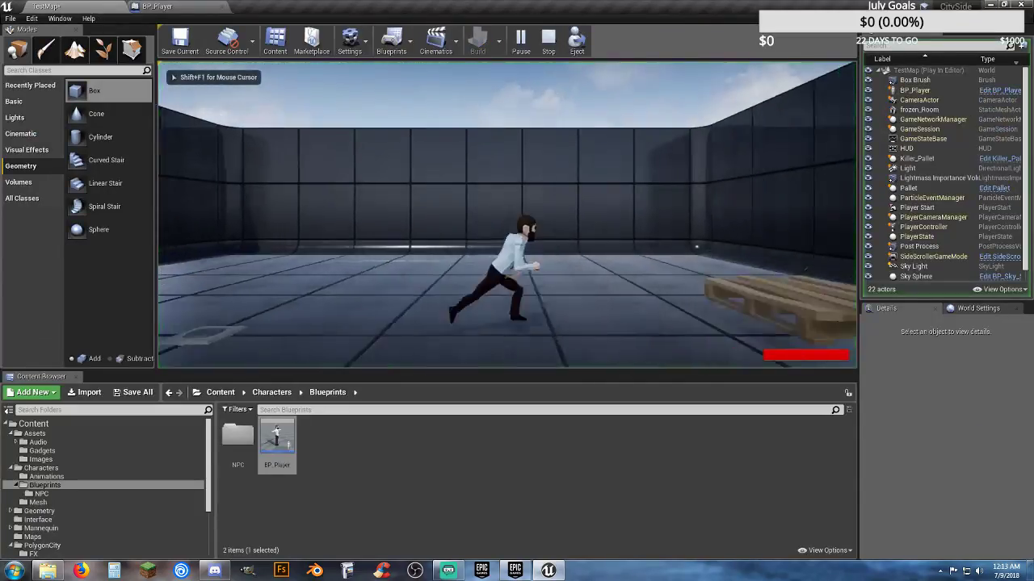
pyautogui.press('d')
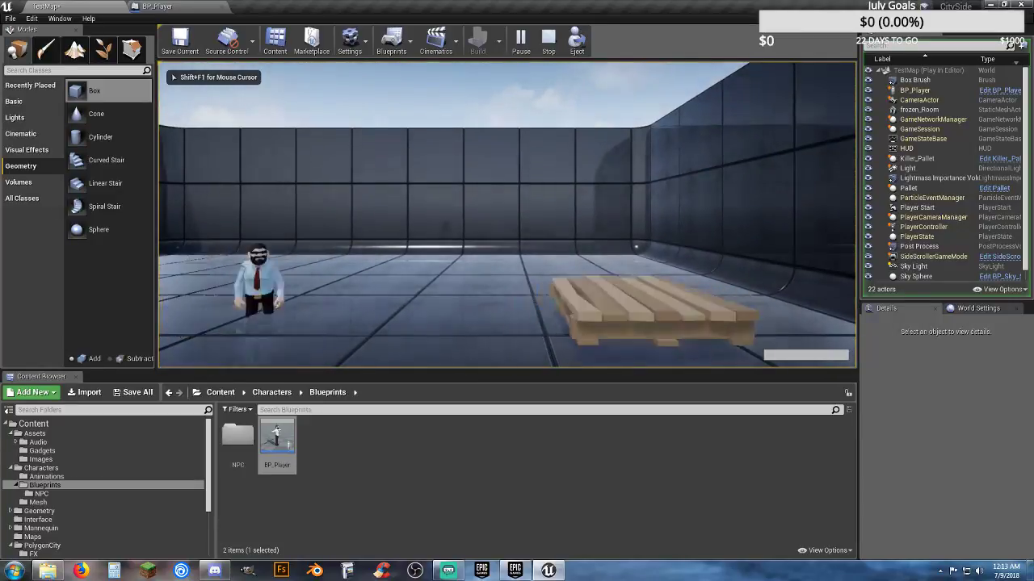
pyautogui.press('a')
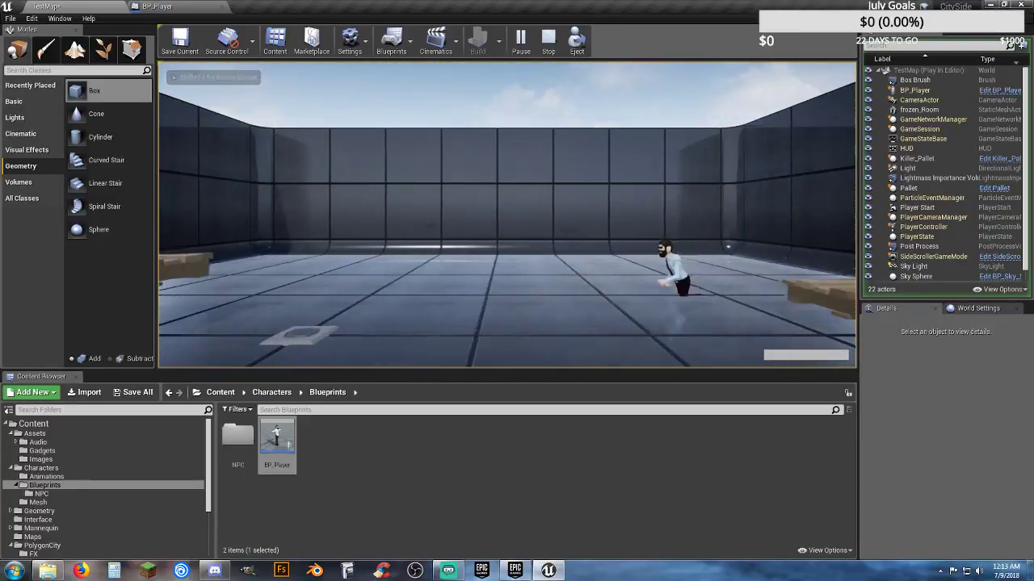
pyautogui.press('d')
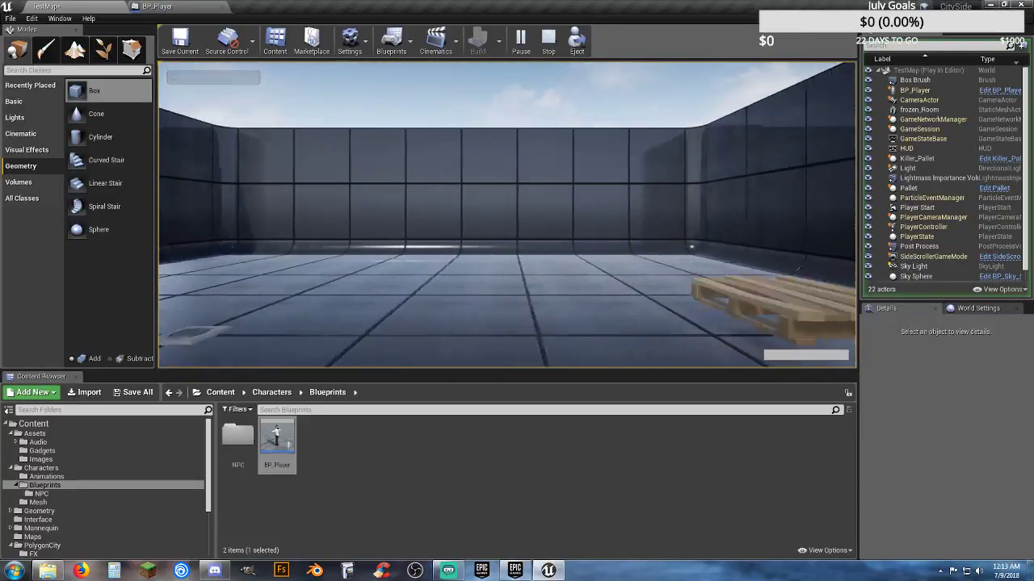
pyautogui.press('a')
pyautogui.press('d')
pyautogui.press('a')
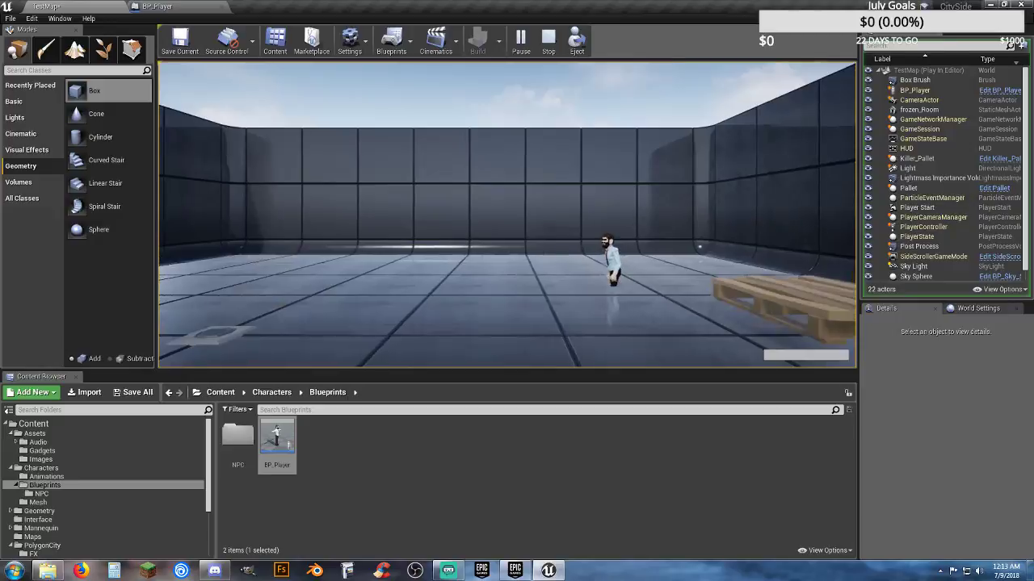
pyautogui.press('Escape')
# - Set the New Location Z value of BP_Player's SetWorldLocation node to 200
pyautogui.click(193, 6)
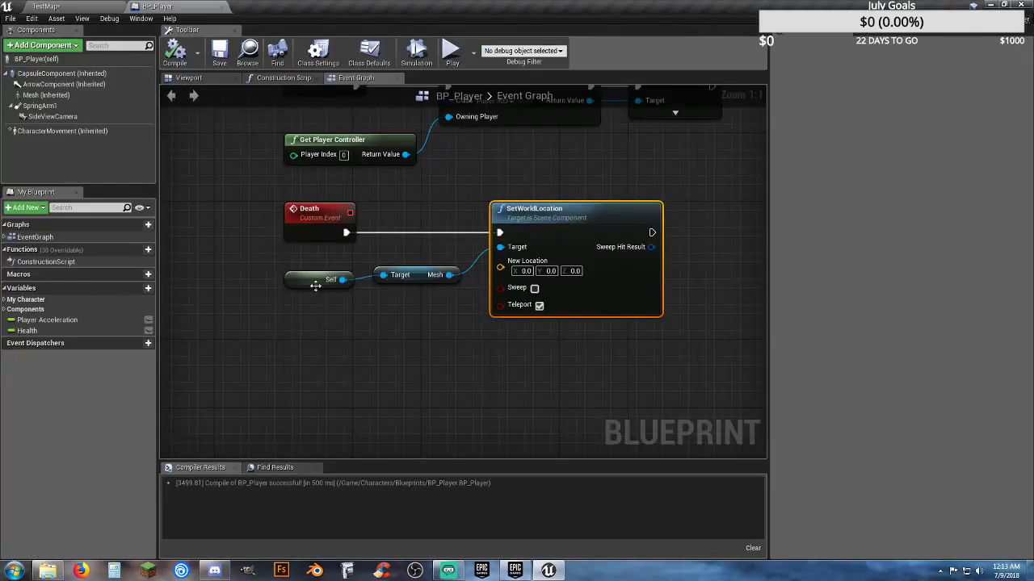
pyautogui.click(440, 313)
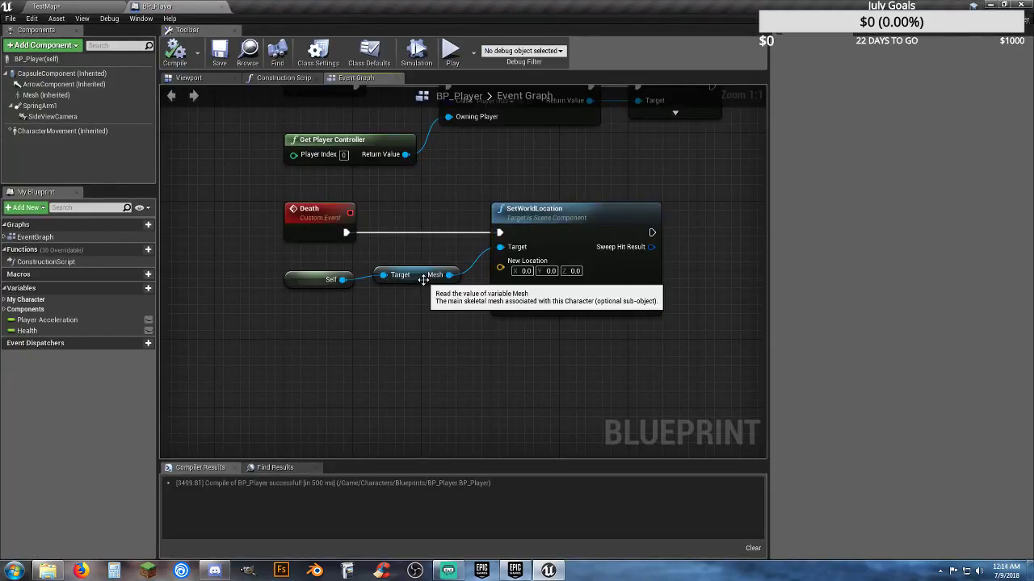
pyautogui.click(423, 278)
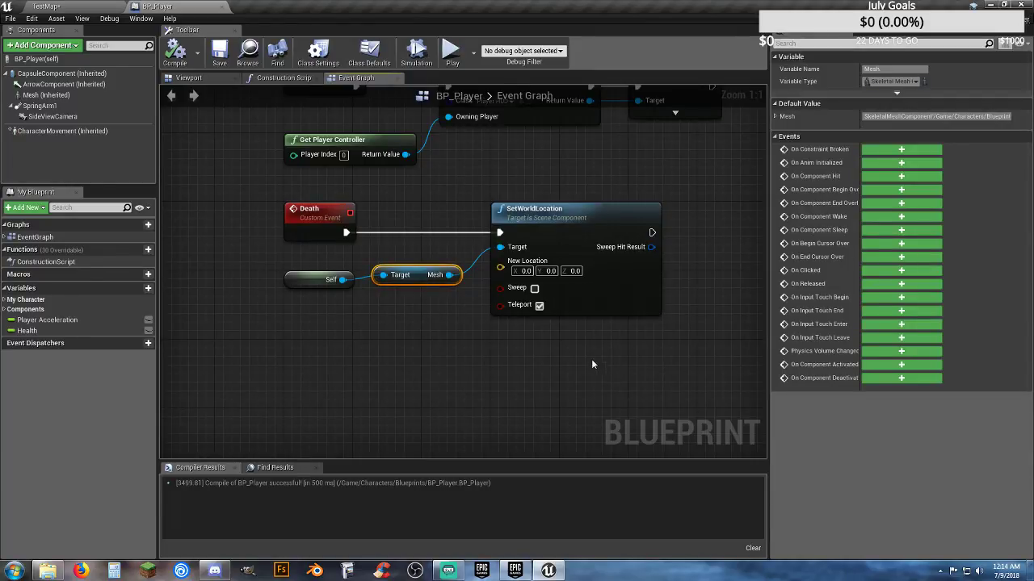
pyautogui.click(574, 271)
pyautogui.write('100')
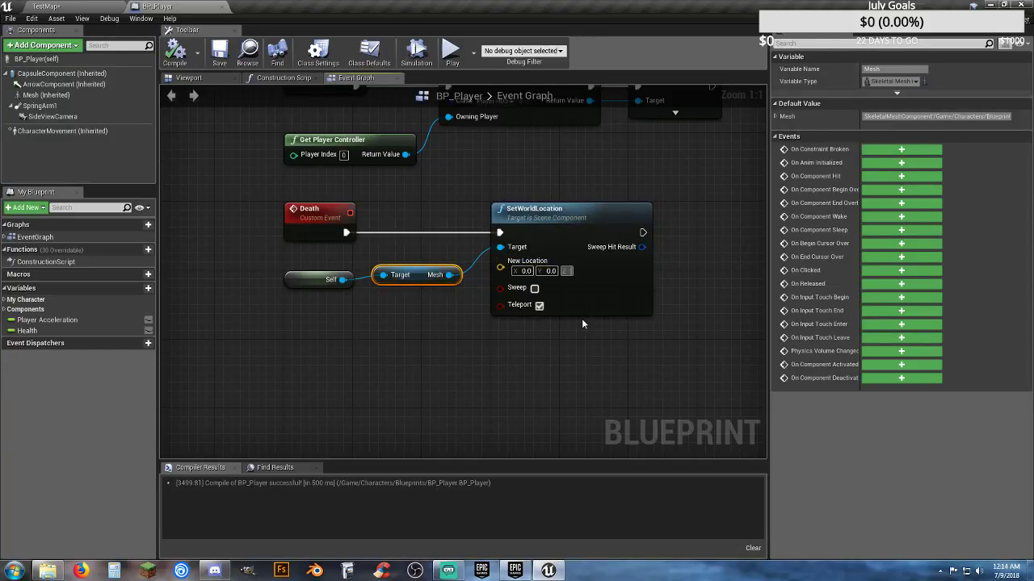
pyautogui.click(581, 318)
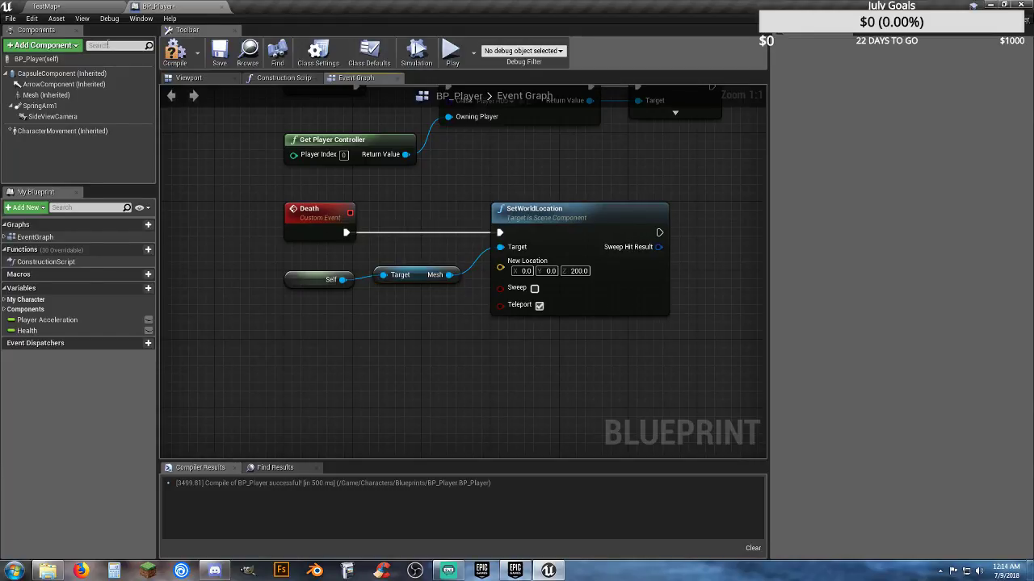
# - Compile and save BP_Player, and return to the TestMap level
pyautogui.click(175, 52)
pyautogui.click(220, 57)
pyautogui.click(96, 7)
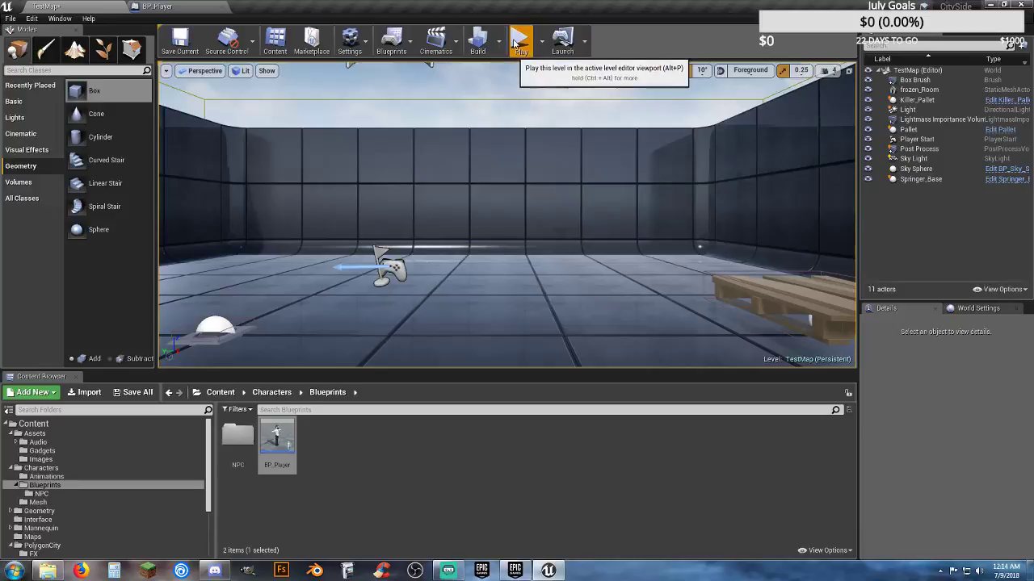
# - Play TestMap, run the character in both directions to test the raised Death location, and end the play session
pyautogui.click(520, 40)
pyautogui.press('d')
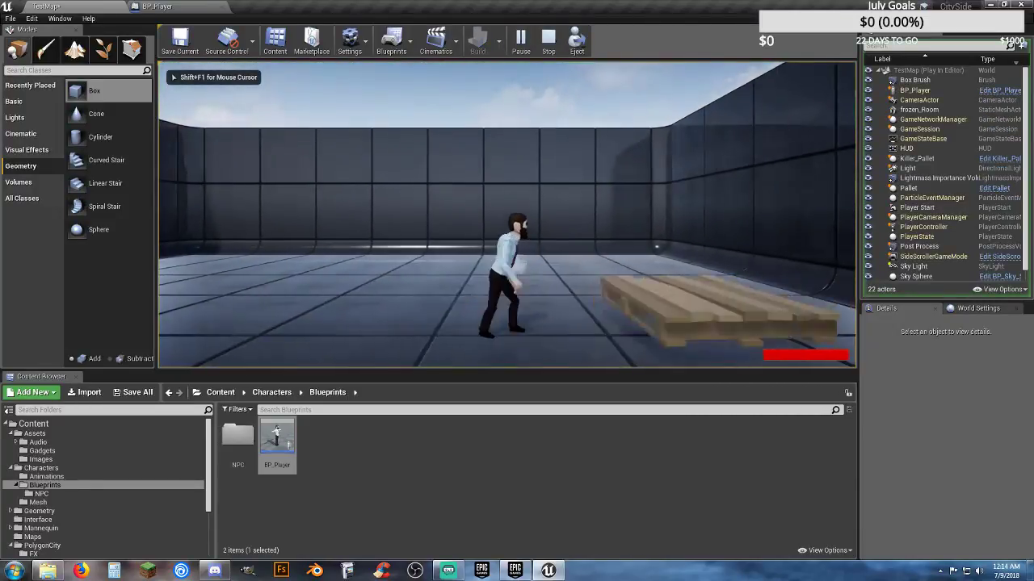
pyautogui.press('a')
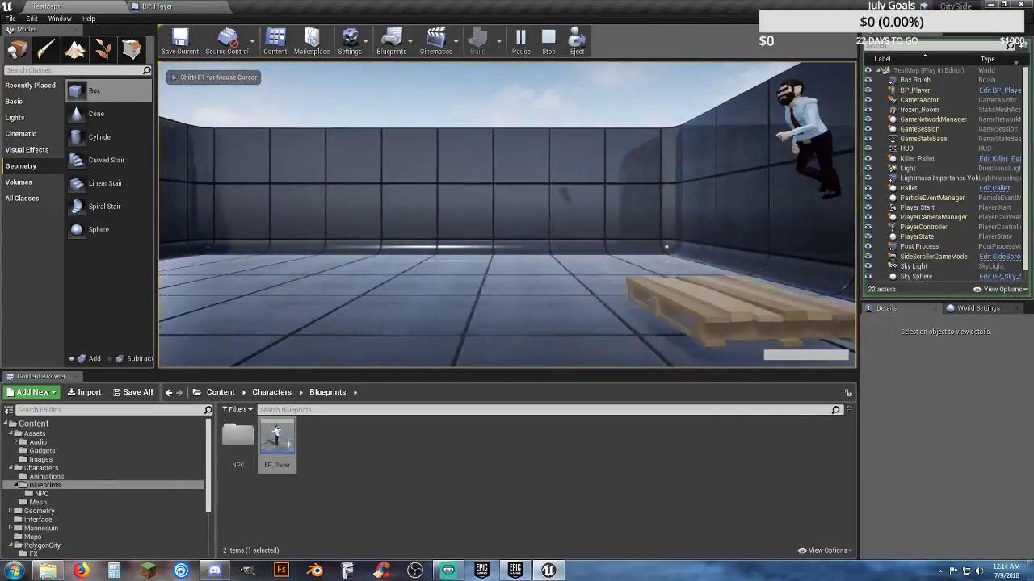
pyautogui.hotkey('shift', 'F1')
pyautogui.press('Escape')
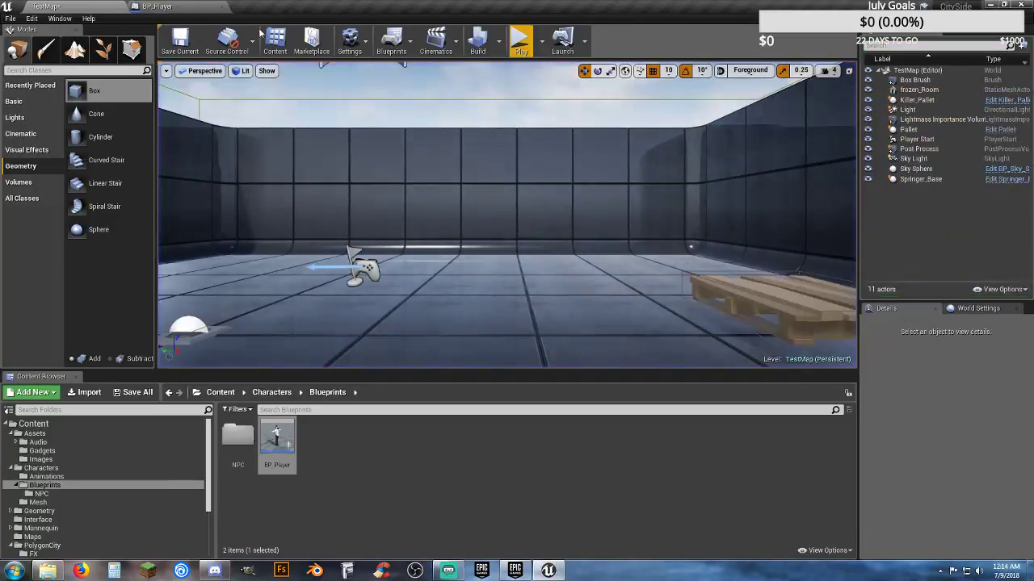
# - Delete the Mesh node feeding SetWorldLocation's Target in BP_Player's event graph and compile the blueprint
pyautogui.click(161, 7)
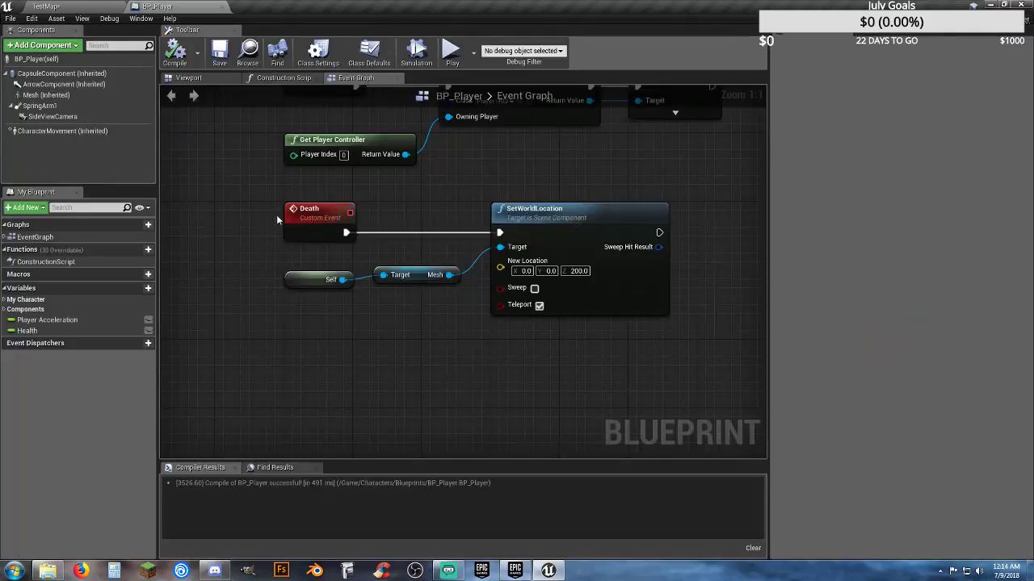
pyautogui.click(419, 276)
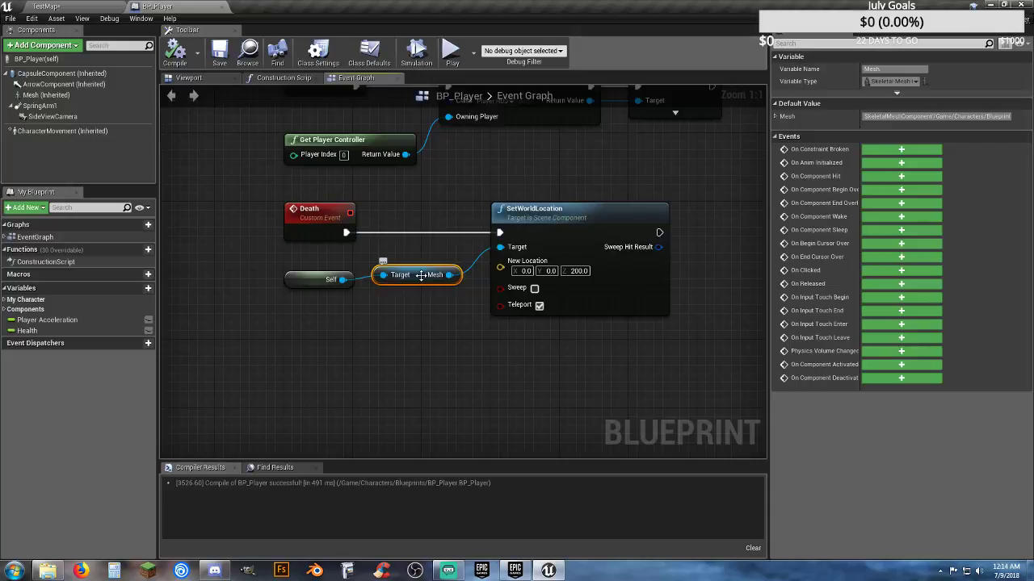
pyautogui.press('Delete')
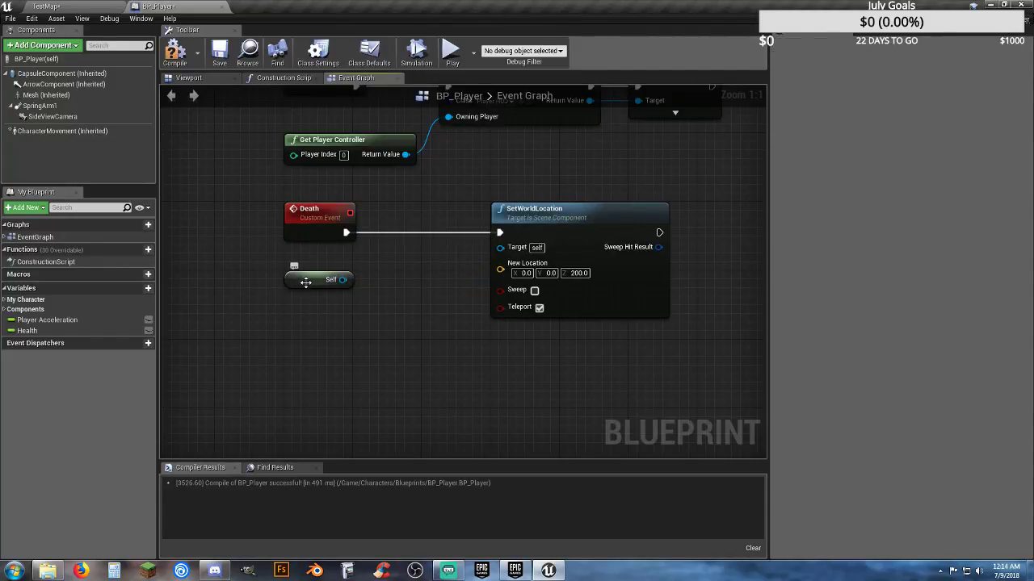
pyautogui.click(177, 50)
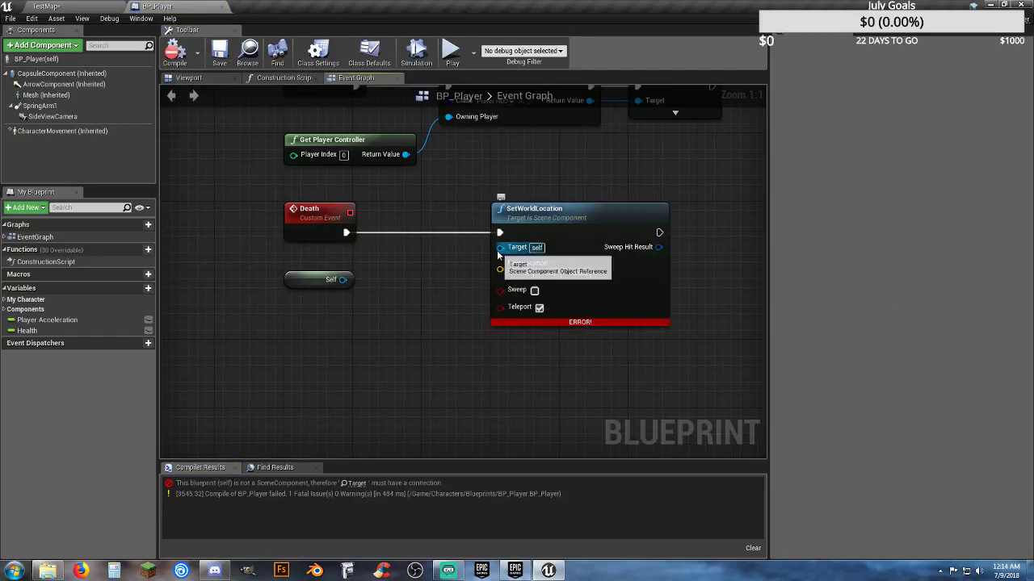
# - Add a Get Capsule Component node connected to SetWorldLocation's Target input
pyautogui.moveTo(497, 248)
pyautogui.mouseDown()
pyautogui.moveTo(331, 282)
pyautogui.moveTo(494, 270)
pyautogui.moveTo(502, 250)
pyautogui.mouseUp()
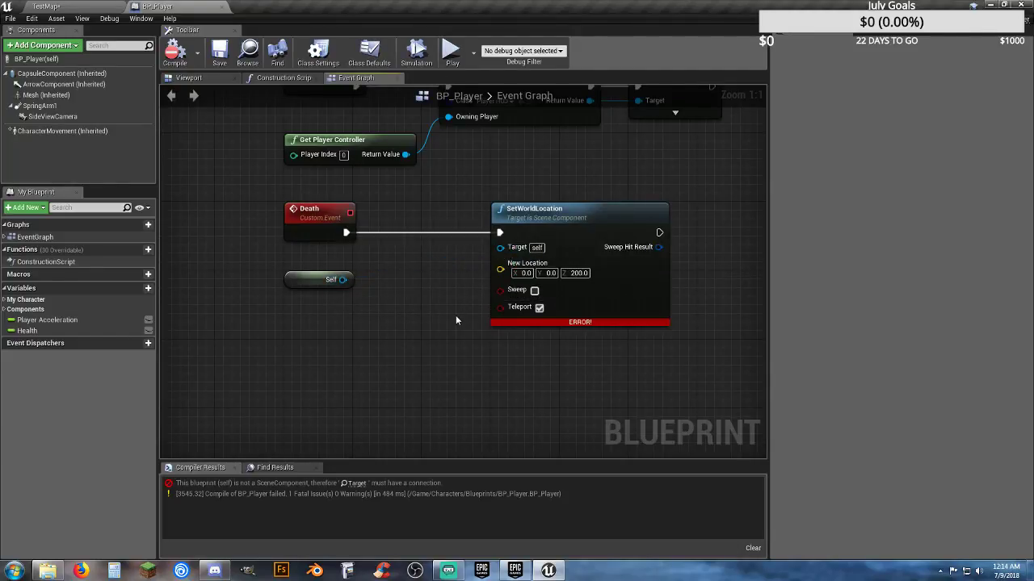
pyautogui.moveTo(410, 345); pyautogui.dragTo(466, 330, button='right')
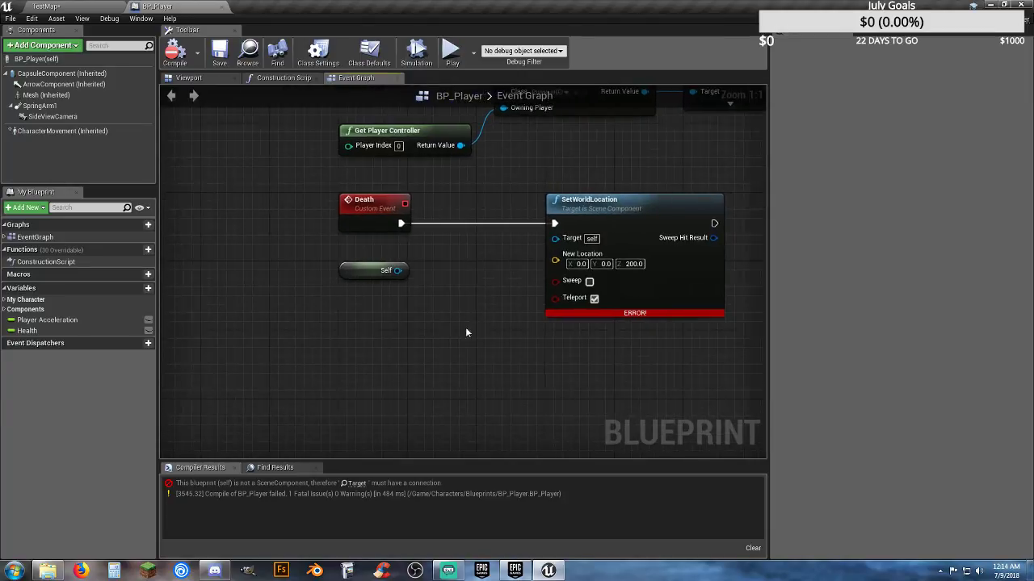
pyautogui.moveTo(554, 238); pyautogui.dragTo(462, 284)
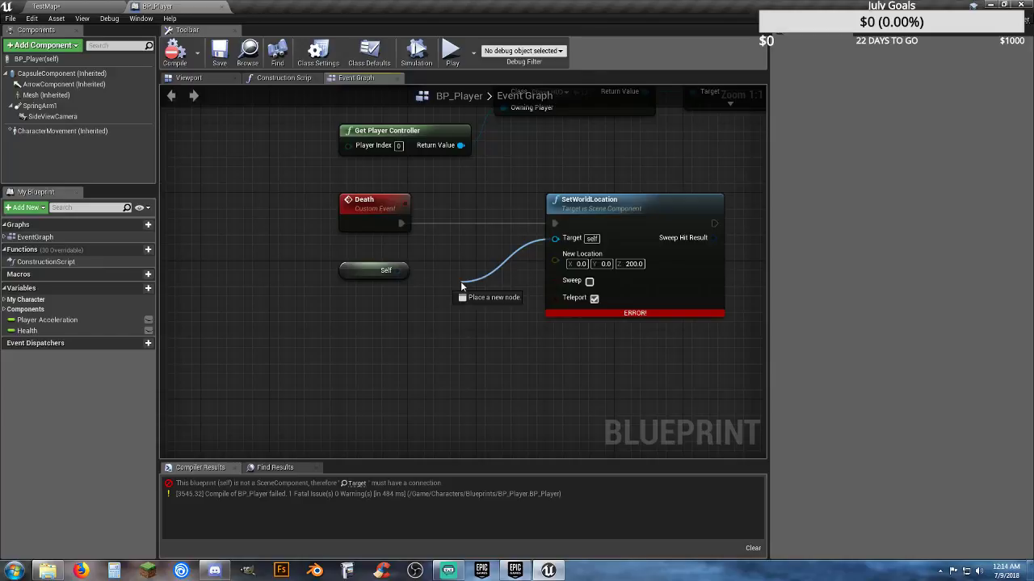
pyautogui.moveTo(461, 285); pyautogui.dragTo(461, 286)
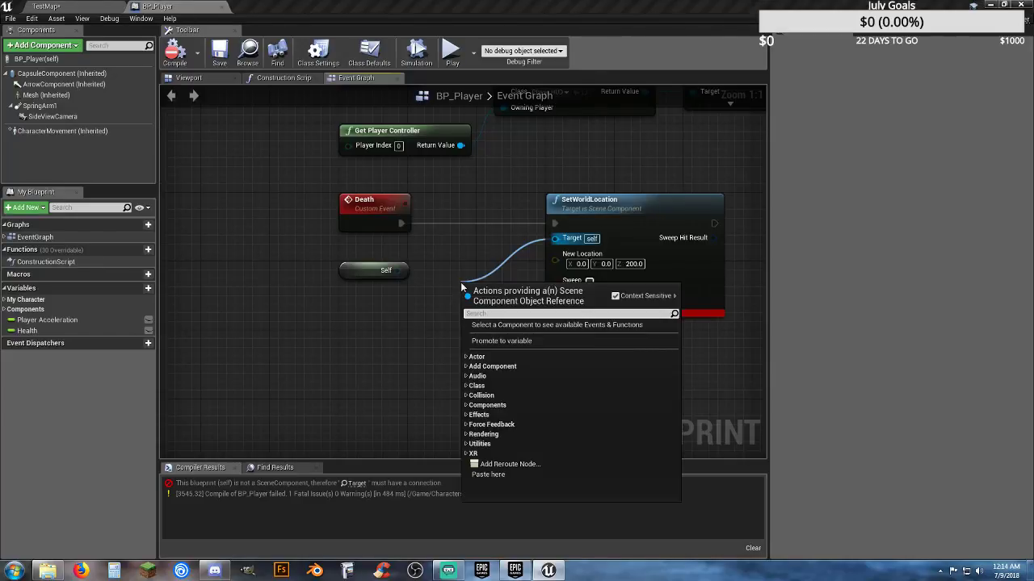
pyautogui.write('capsule')
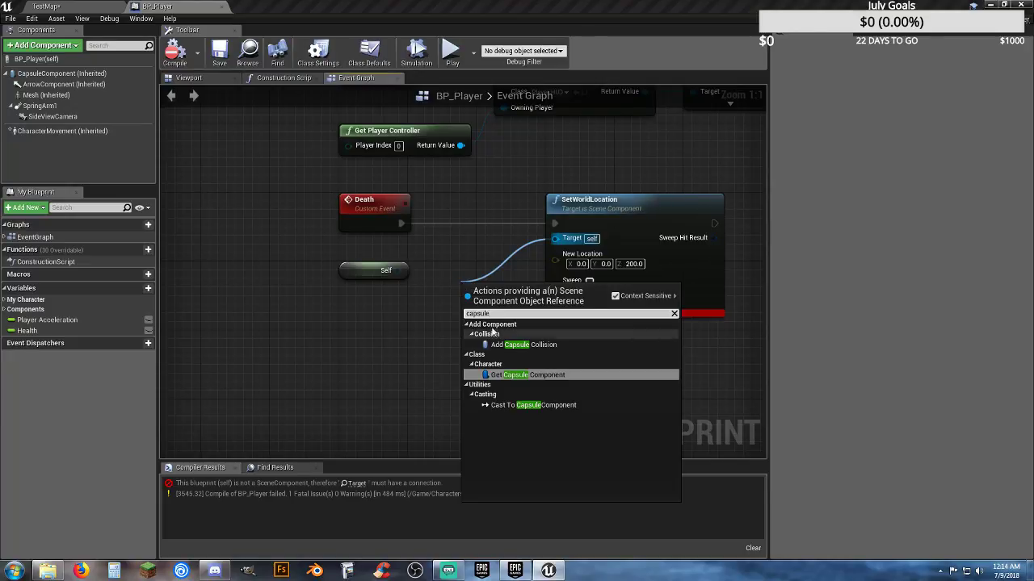
pyautogui.click(549, 376)
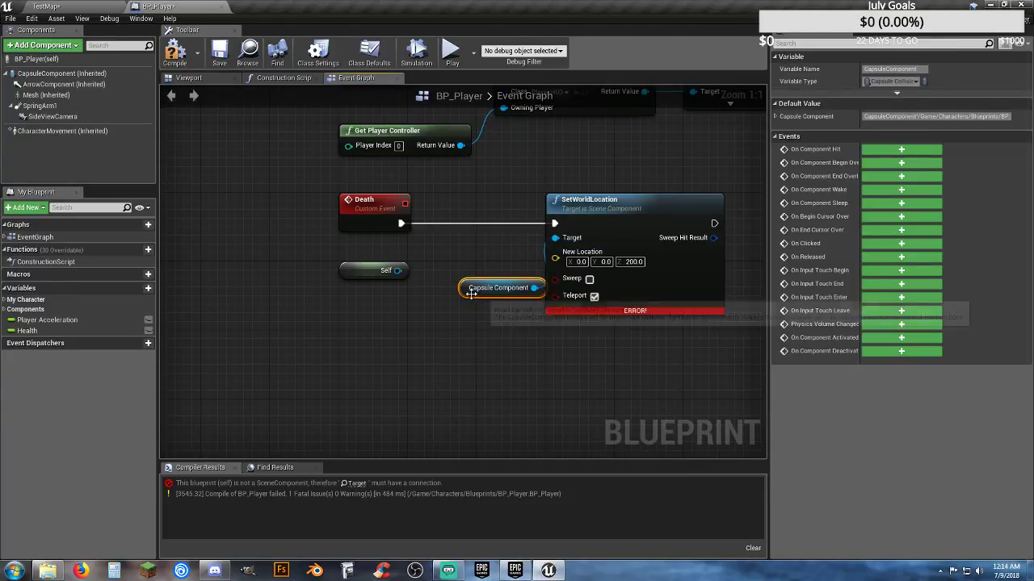
# - Replace the Self node under the Death event with the Capsule Component node, and compile and save BP_Player
pyautogui.moveTo(475, 299); pyautogui.dragTo(356, 305)
pyautogui.click(373, 270)
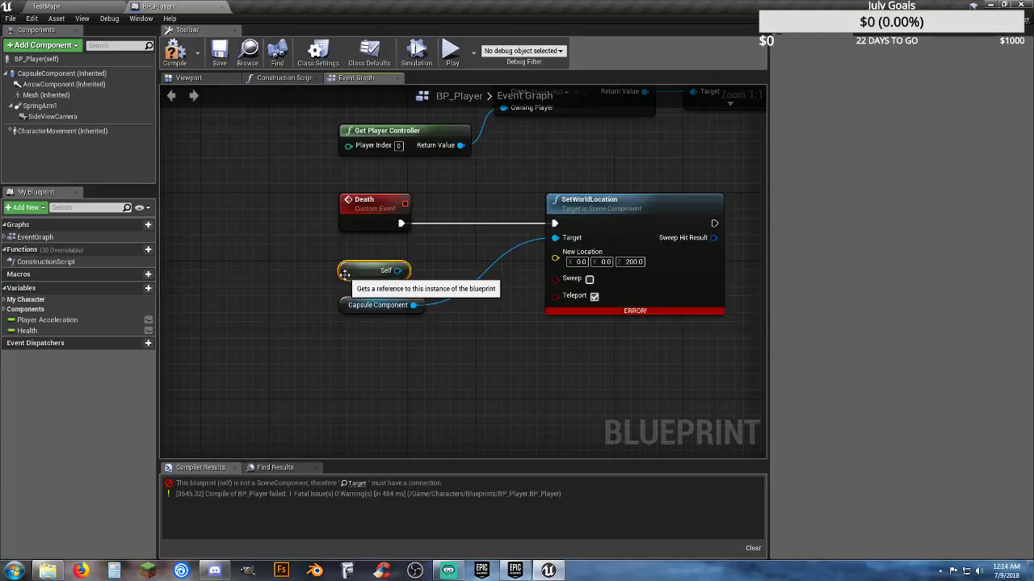
pyautogui.press('Delete')
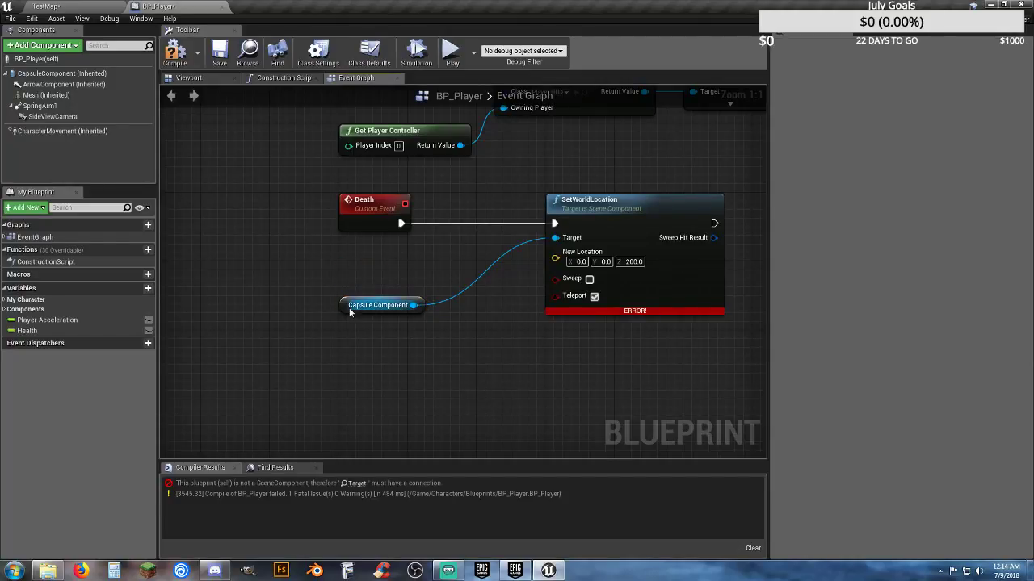
pyautogui.moveTo(349, 306); pyautogui.dragTo(345, 270)
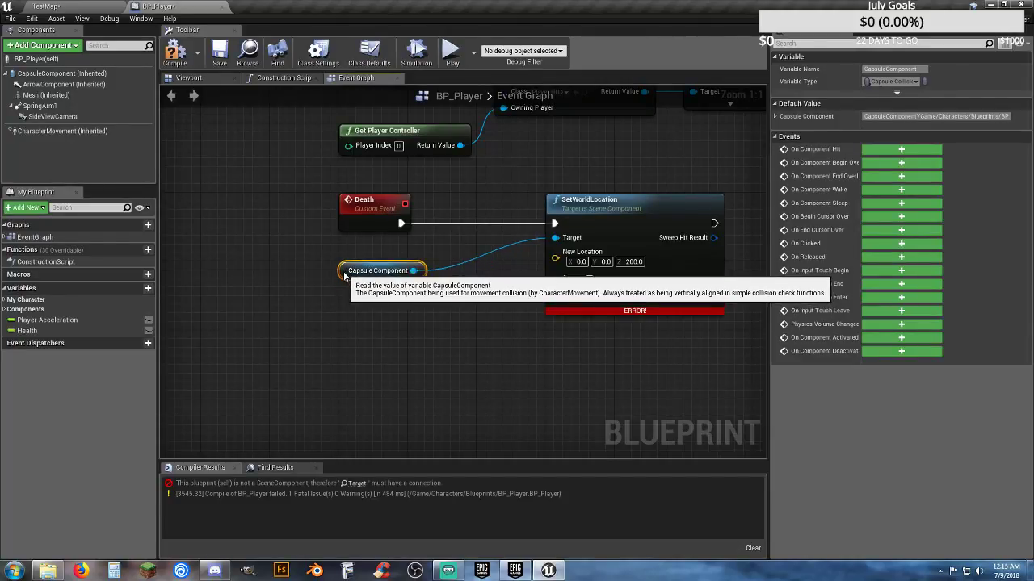
pyautogui.click(219, 53)
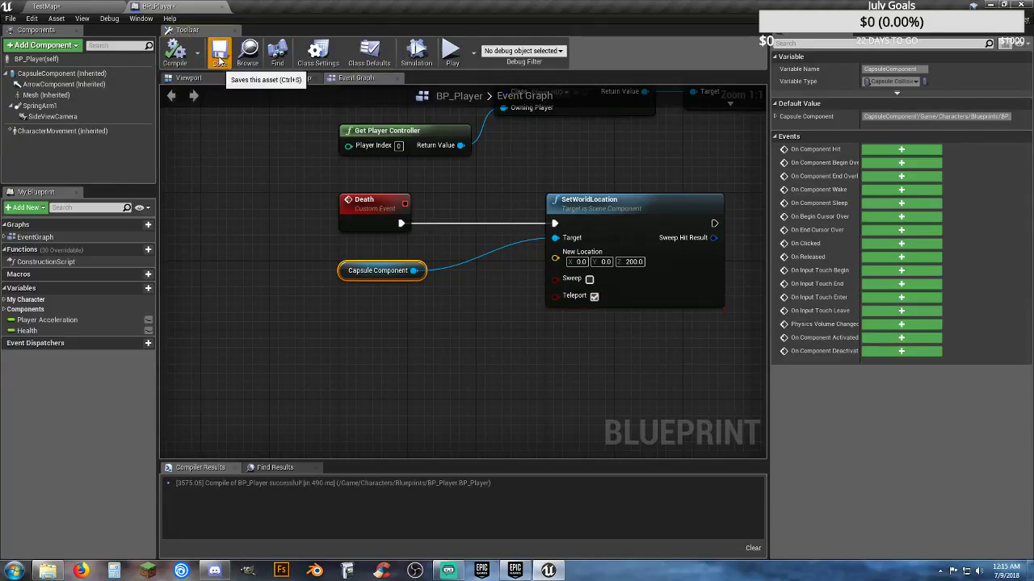
# - Play TestMap and run the character to test the Death event's relocation of the capsule, ending the session when checked
pyautogui.click(96, 8)
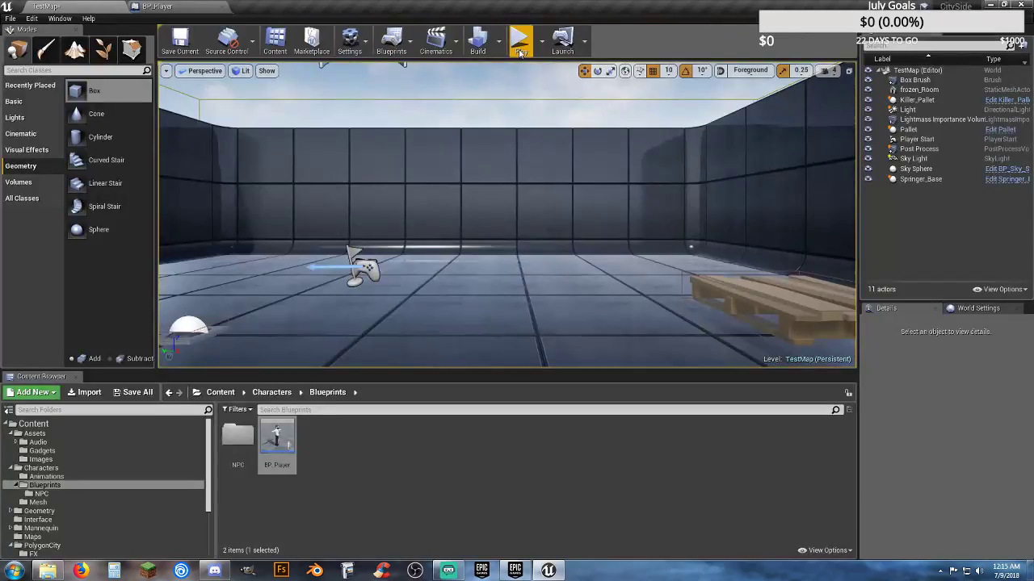
pyautogui.click(521, 40)
pyautogui.press('d')
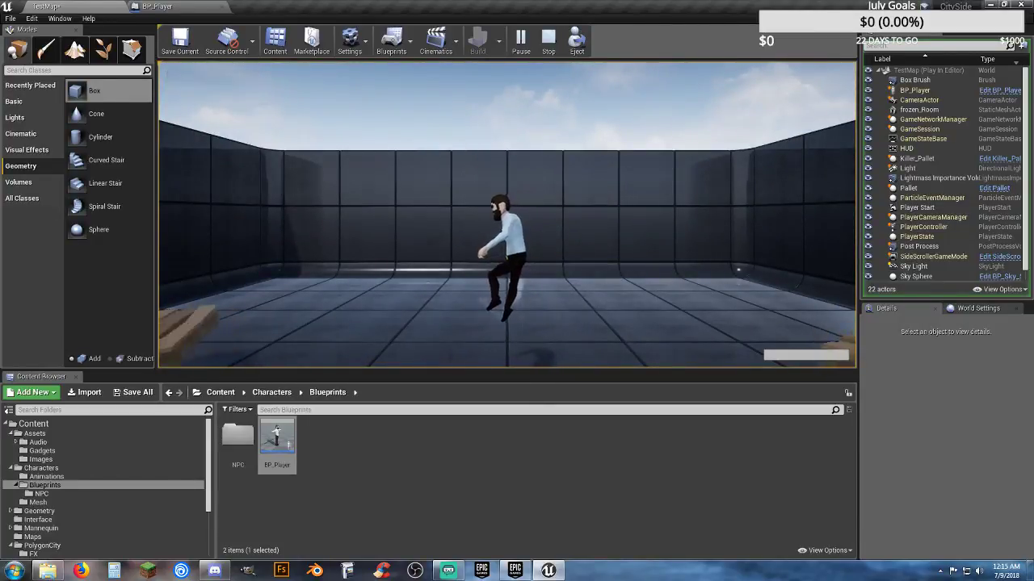
pyautogui.press('Escape')
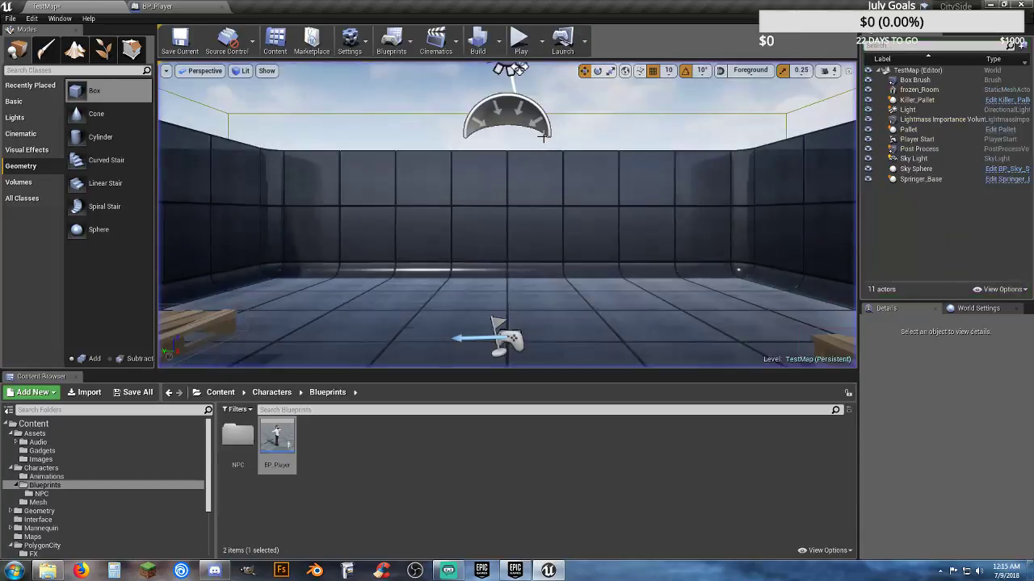
# - Play TestMap again, run and jump with the character to recheck the relocation on death, and end the play session
pyautogui.moveTo(544, 218); pyautogui.dragTo(533, 242, button='right')
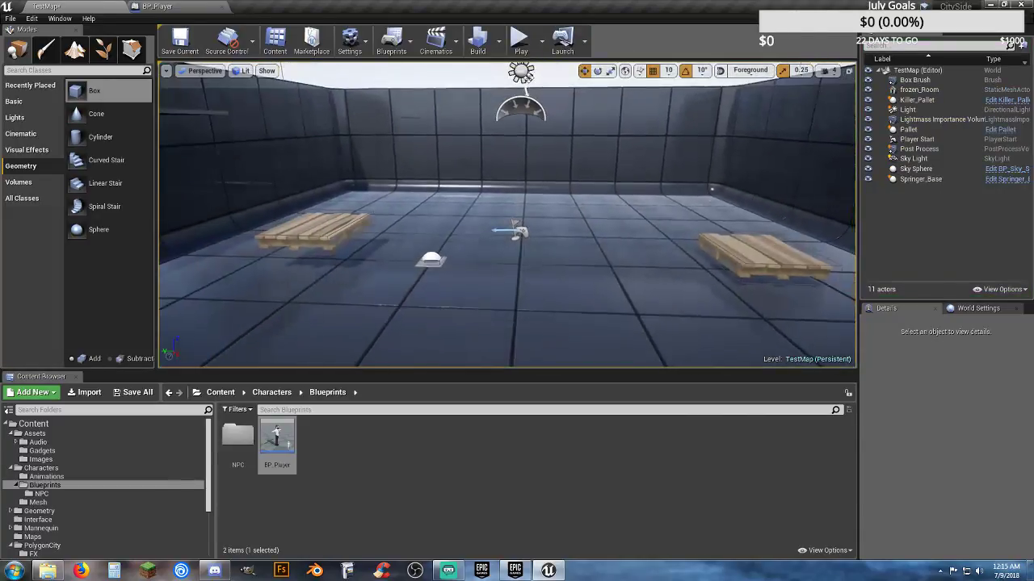
pyautogui.click(519, 37)
pyautogui.press('d')
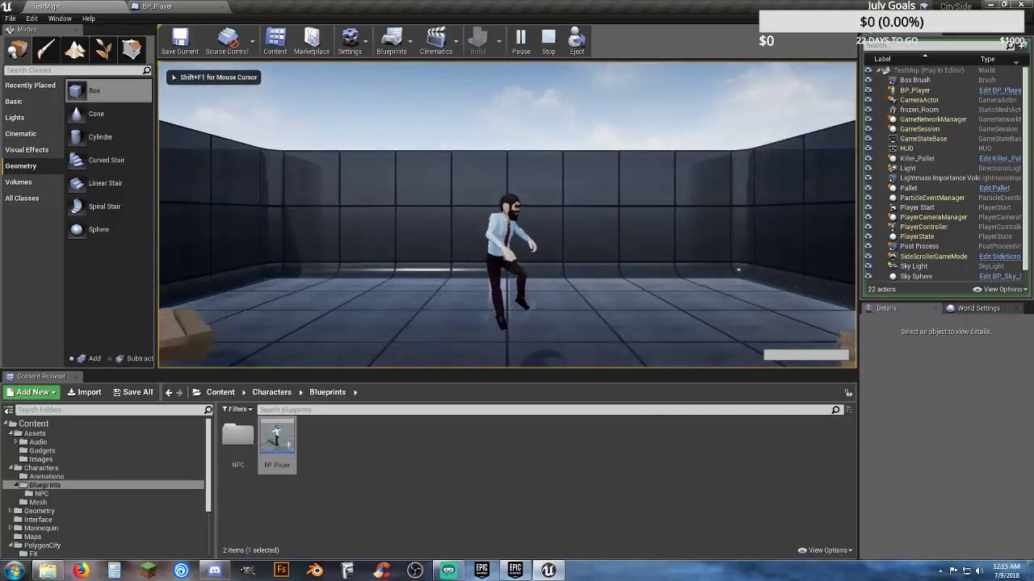
pyautogui.press('space')
pyautogui.press('a')
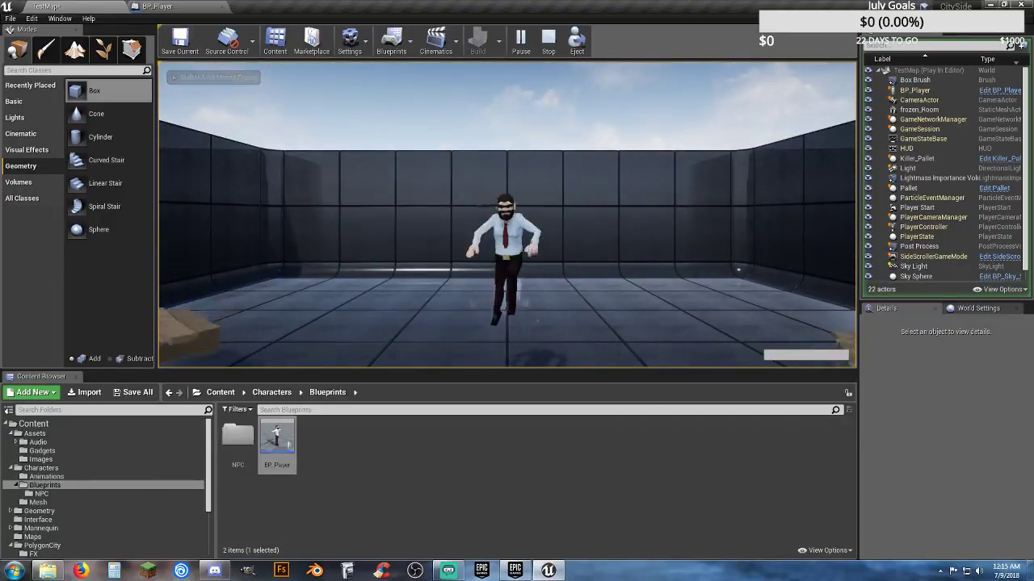
pyautogui.press('Escape')
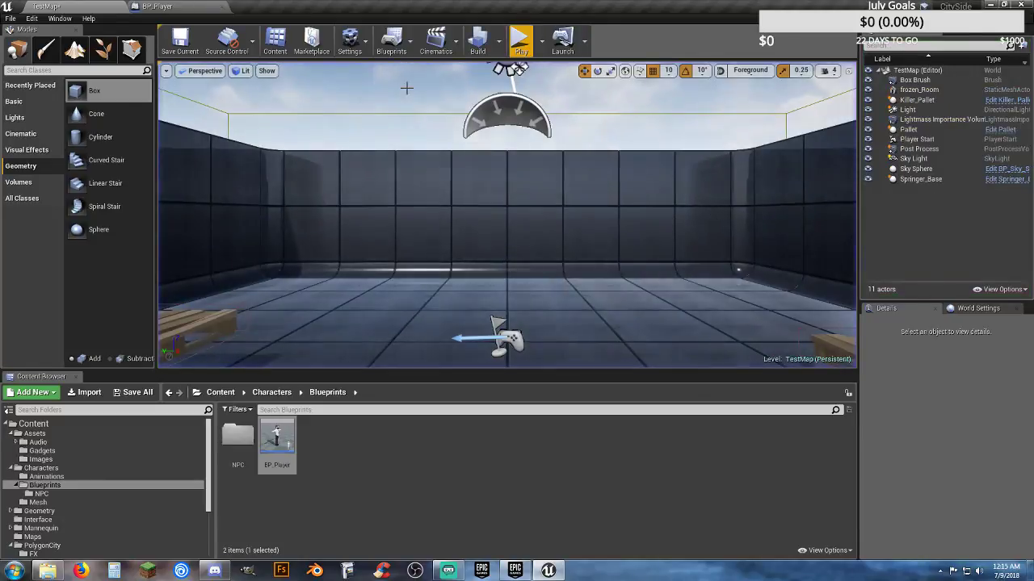
pyautogui.click(158, 7)
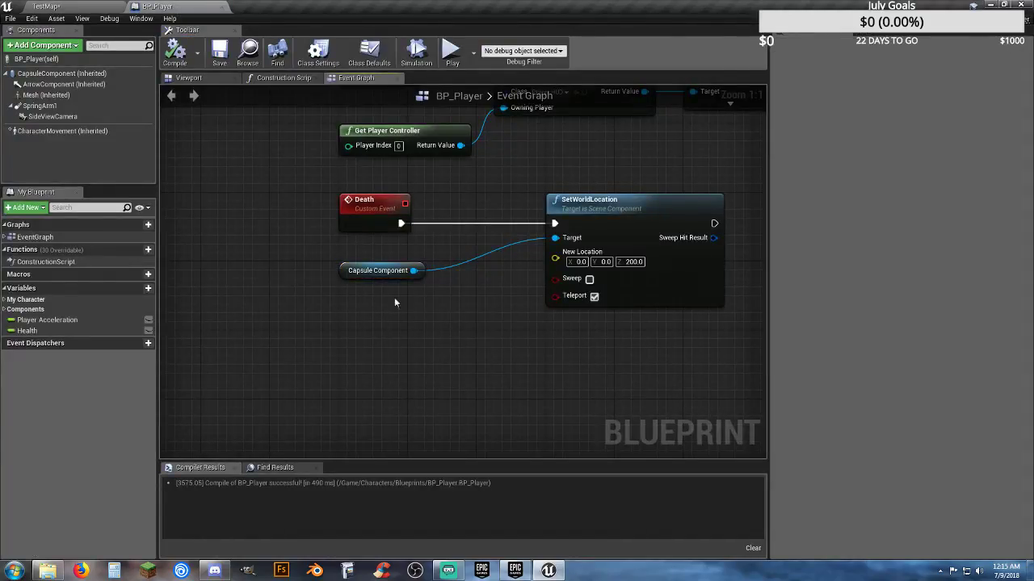
pyautogui.click(84, 7)
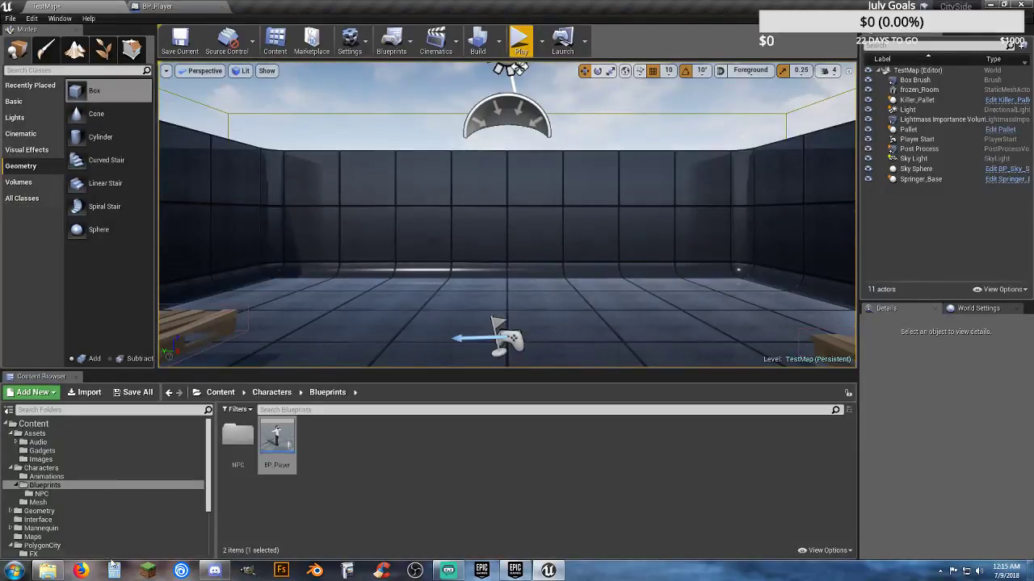
pyautogui.click(50, 571)
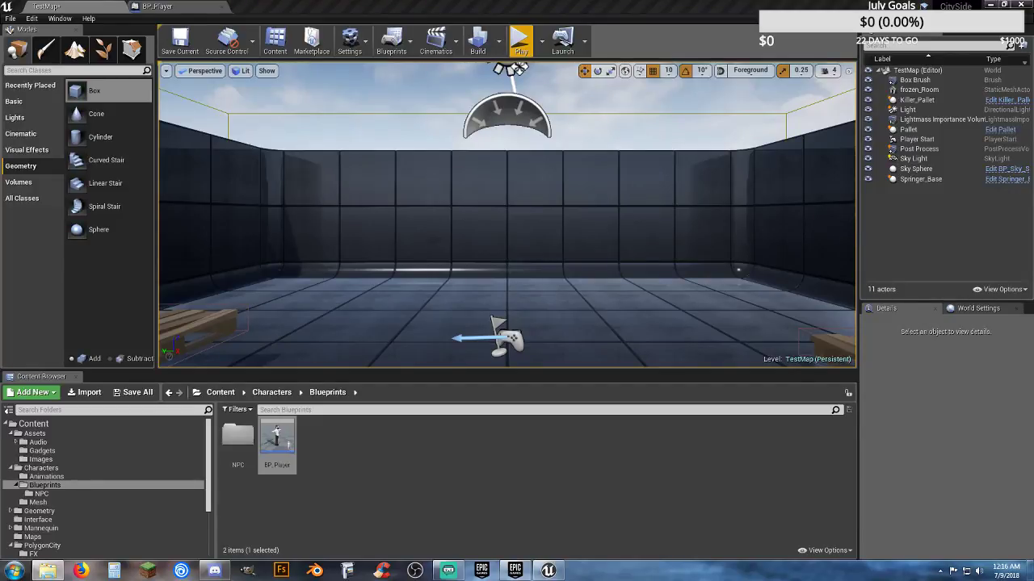
# - Browse the Characters folder and its Animations, Blueprints and NPC subfolders to examine the available assets
pyautogui.click(46, 477)
pyautogui.click(49, 486)
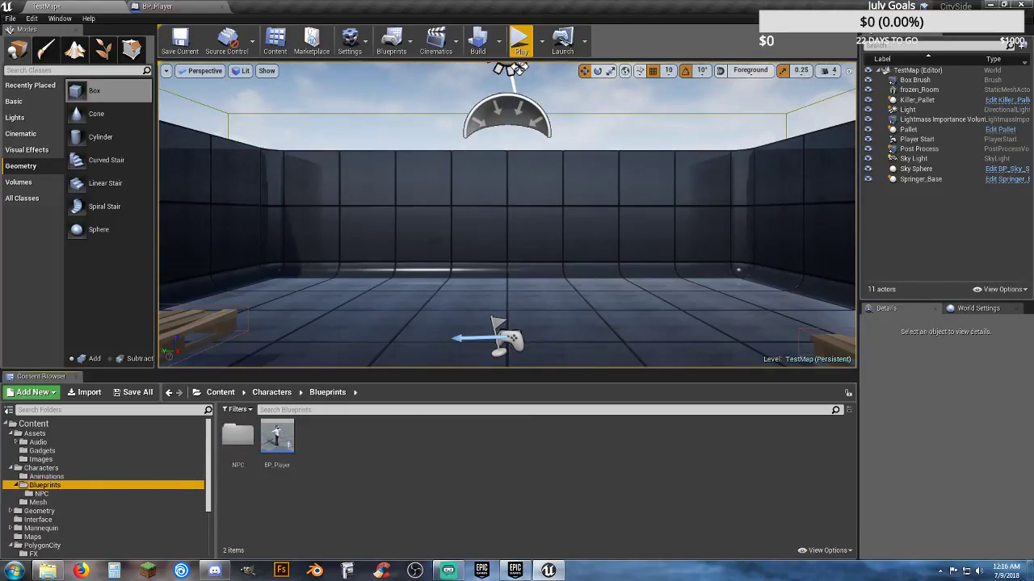
pyautogui.click(40, 468)
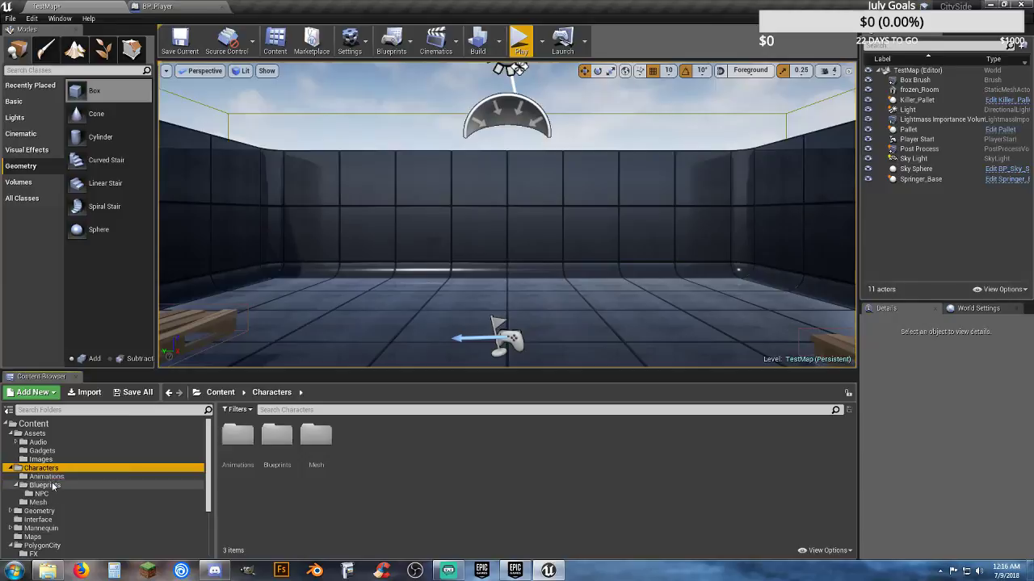
pyautogui.click(47, 485)
pyautogui.click(44, 493)
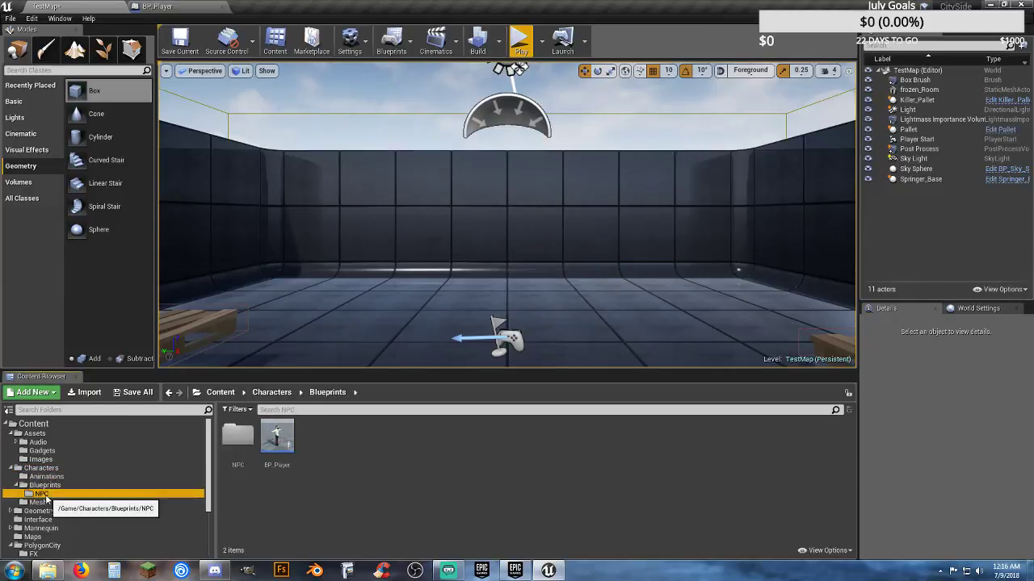
pyautogui.click(55, 486)
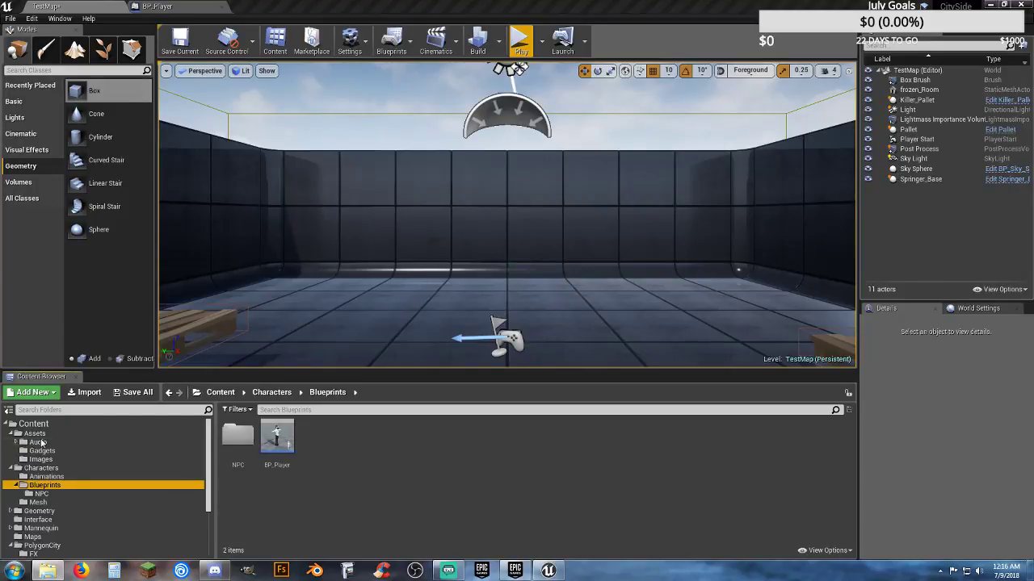
pyautogui.click(35, 469)
pyautogui.click(42, 477)
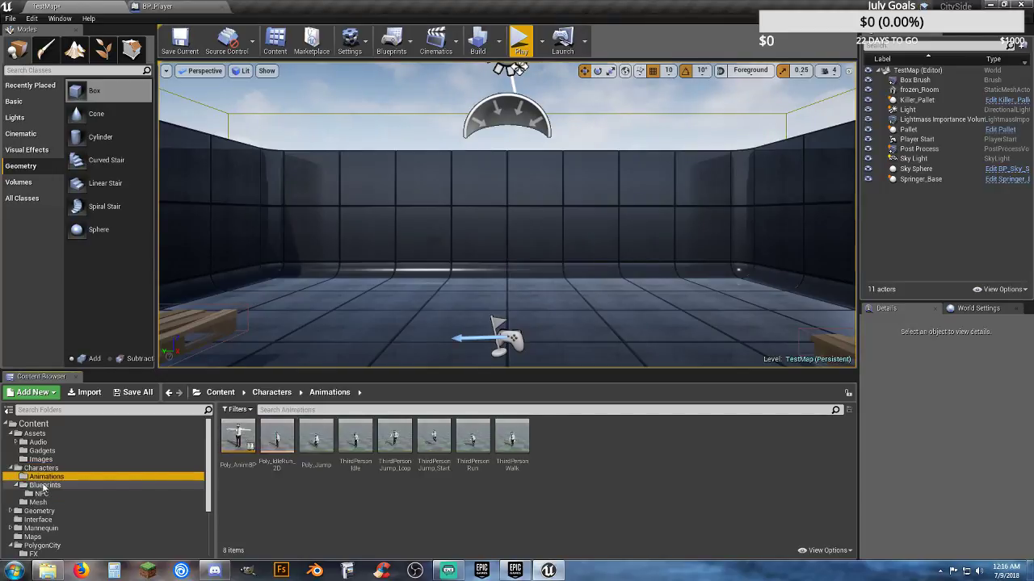
pyautogui.click(43, 486)
pyautogui.click(44, 492)
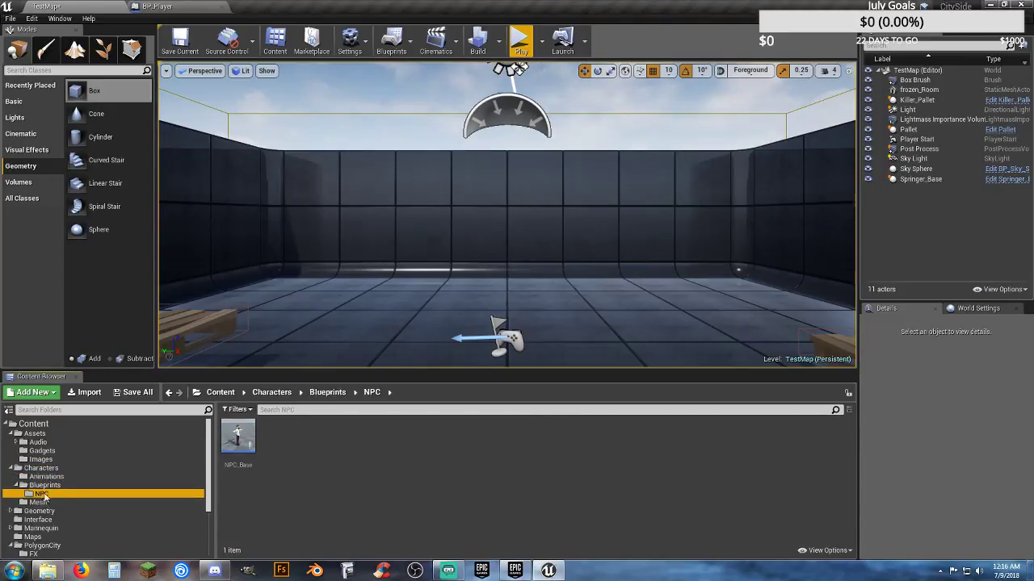
pyautogui.click(43, 485)
pyautogui.click(45, 494)
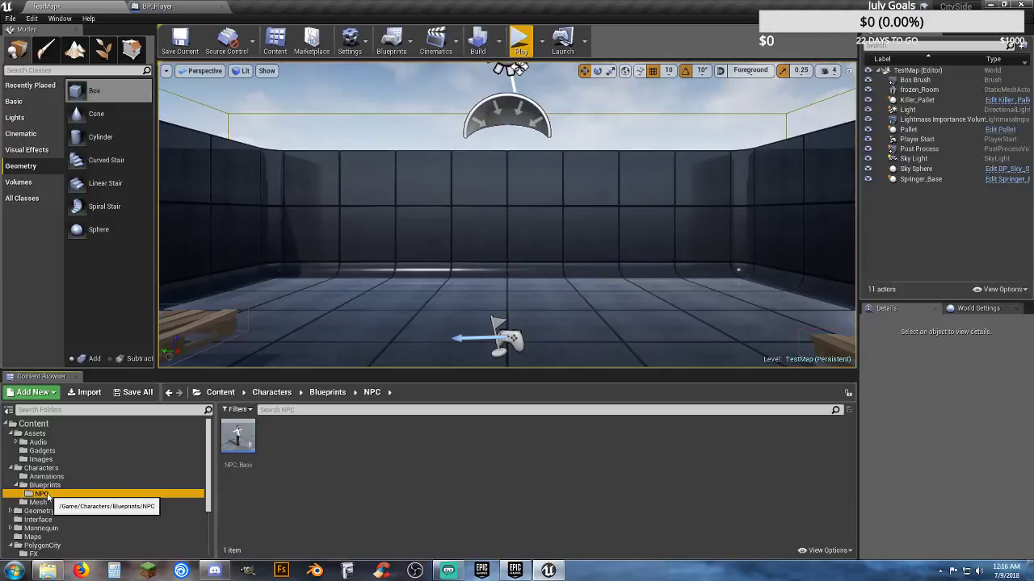
# - Browse the Content root and the Characters folder to check what the Blueprints folder contains
pyautogui.click(40, 468)
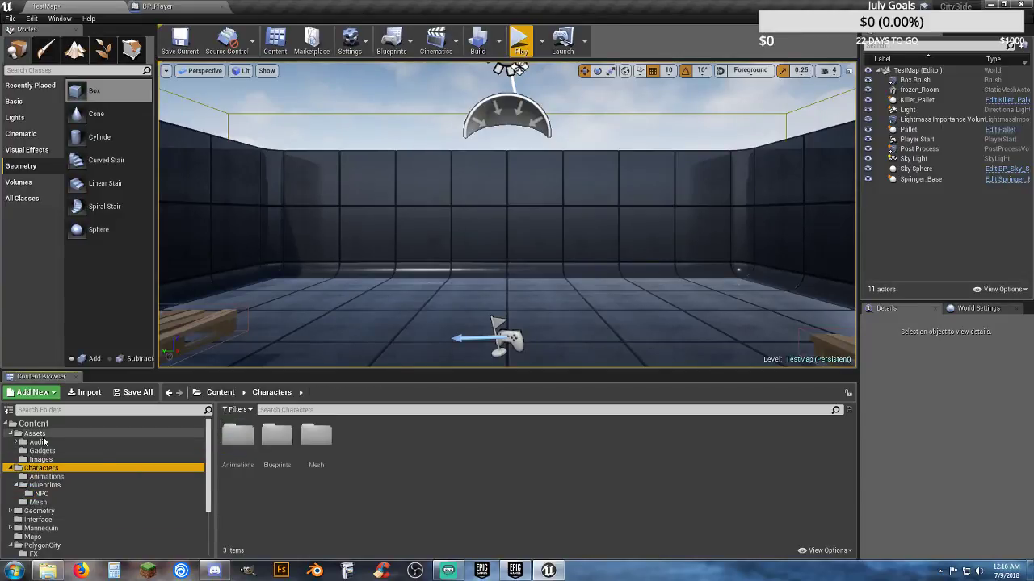
pyautogui.click(34, 423)
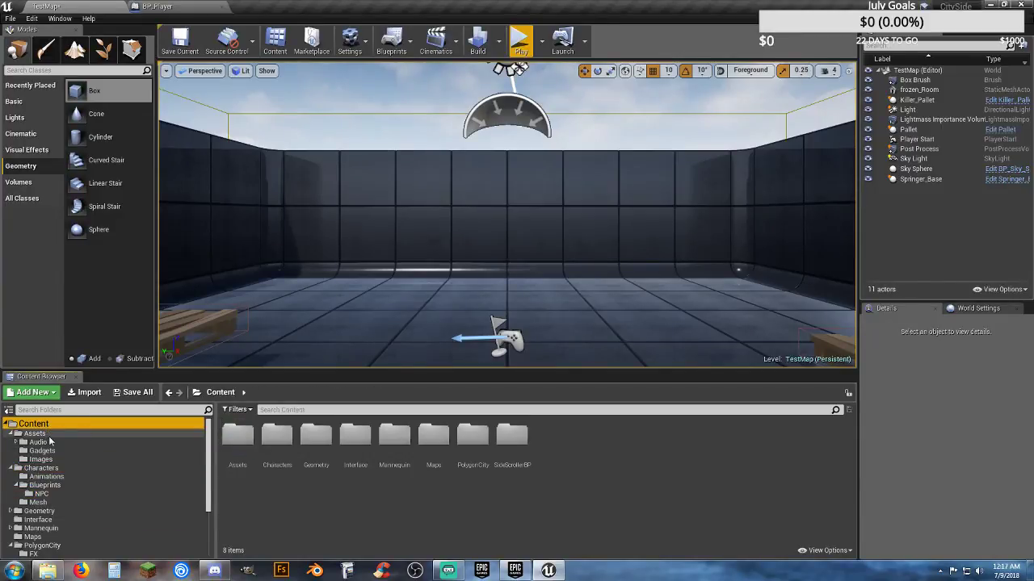
pyautogui.click(45, 486)
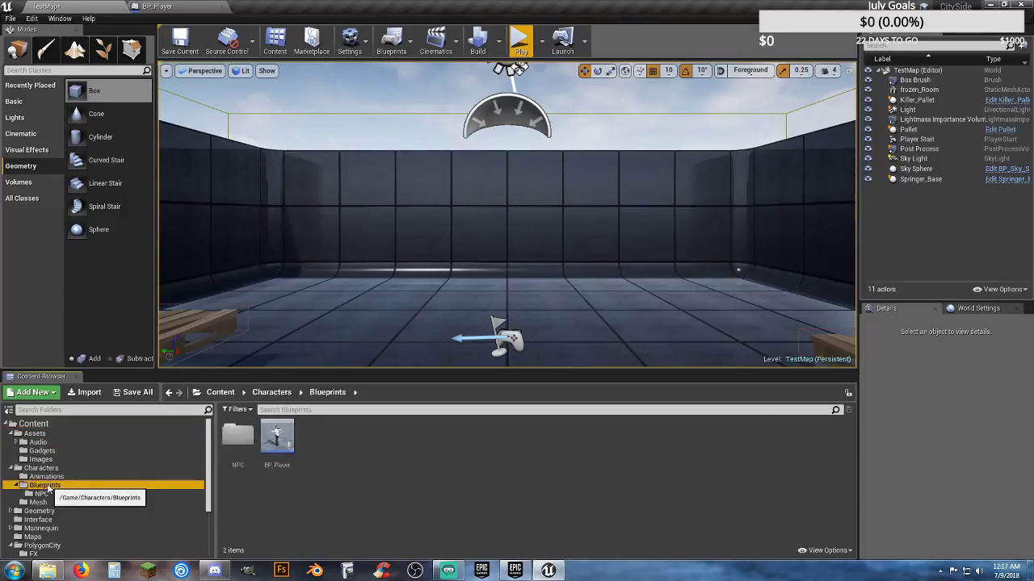
pyautogui.click(323, 442)
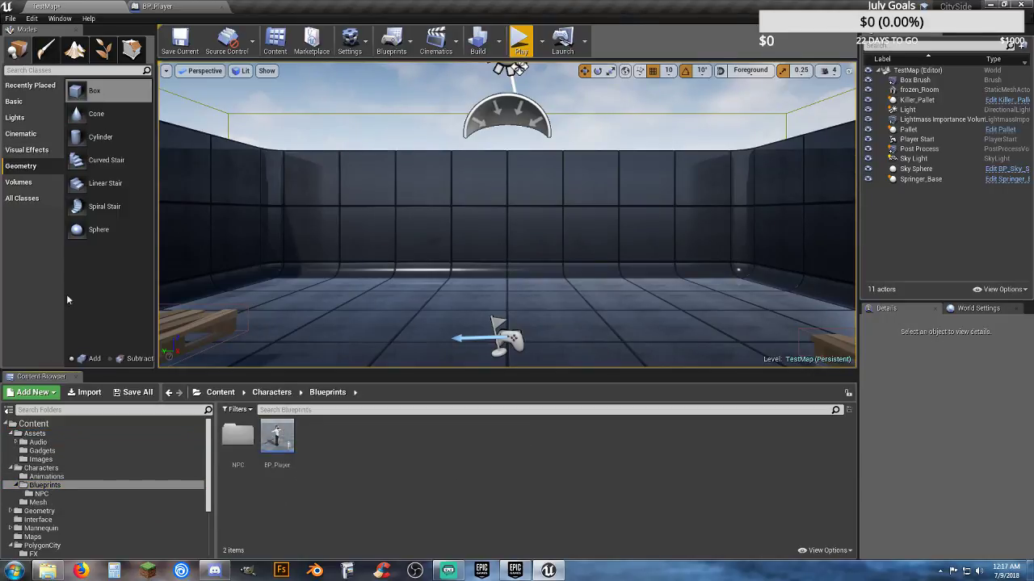
# - Close the BP_Player blueprint editor and save the modified TestMap level
pyautogui.click(219, 7)
pyautogui.click(134, 394)
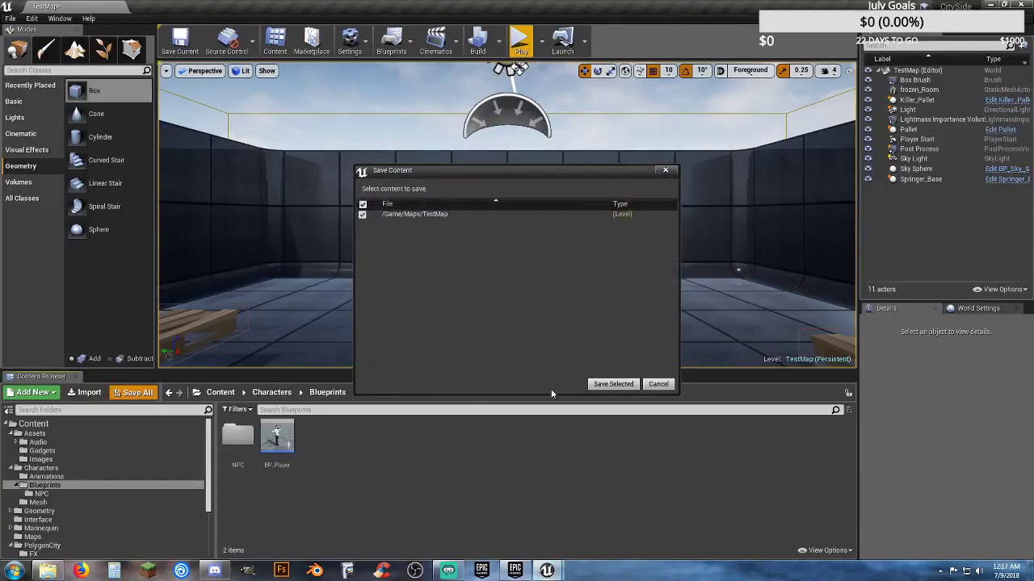
pyautogui.click(607, 382)
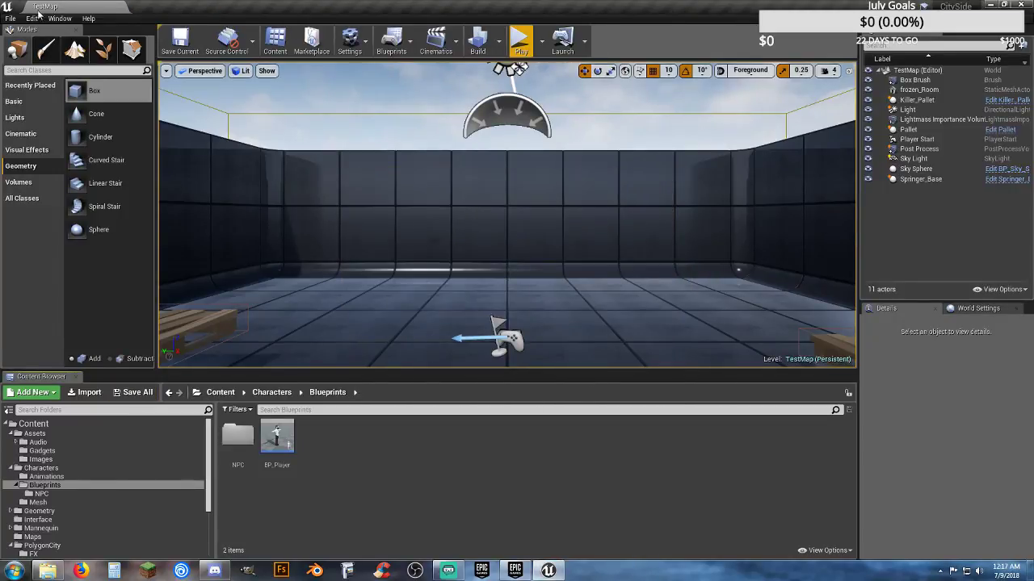
# - Reload the CitySide project from the list of existing projects
pyautogui.click(10, 18)
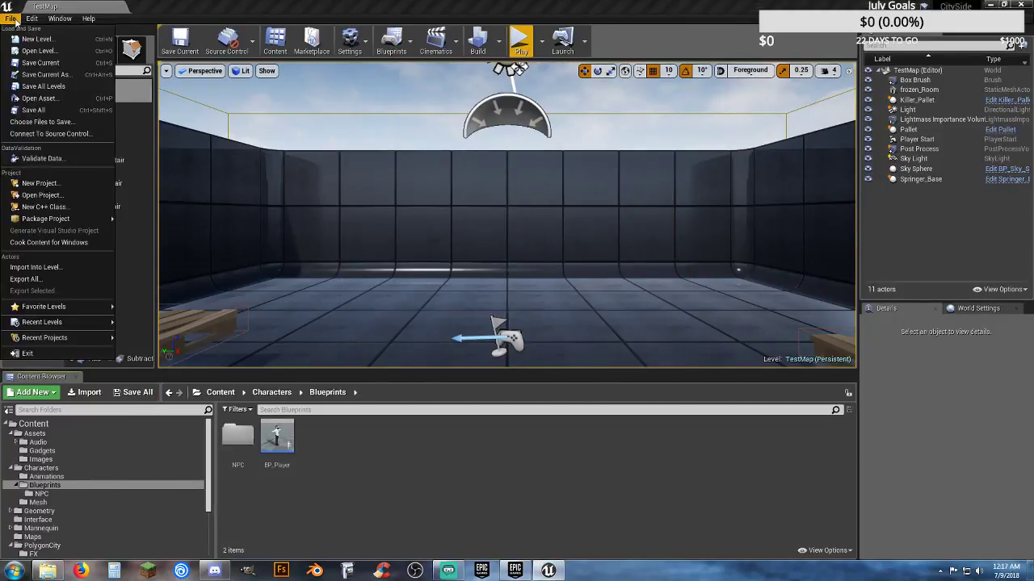
pyautogui.click(47, 196)
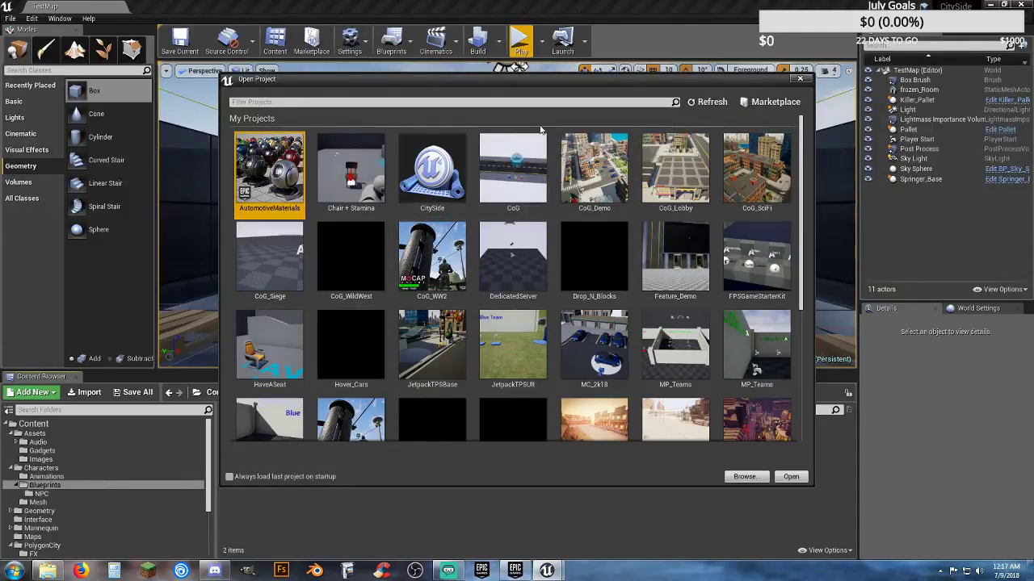
pyautogui.doubleClick(435, 166)
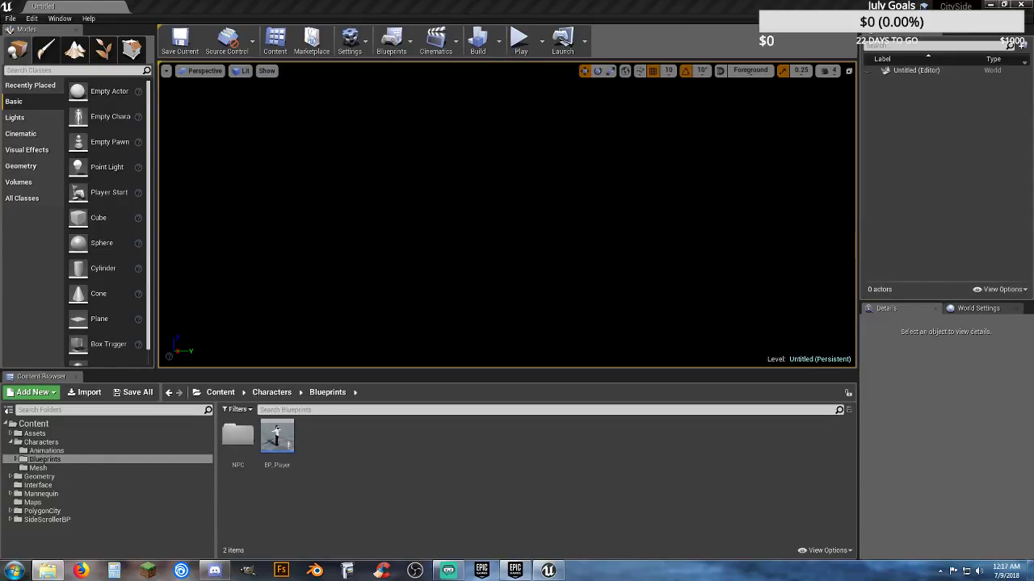
# - Browse the Characters folder's Blueprints and NPC subfolders to look for the SideScrollerCharacter blueprint
pyautogui.click(48, 468)
pyautogui.click(45, 460)
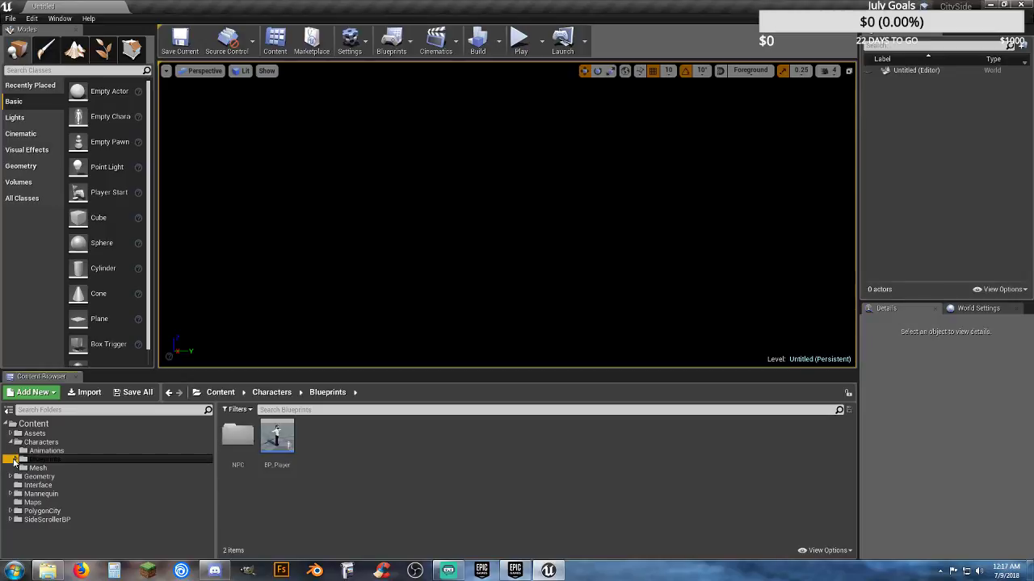
pyautogui.click(17, 459)
pyautogui.click(41, 468)
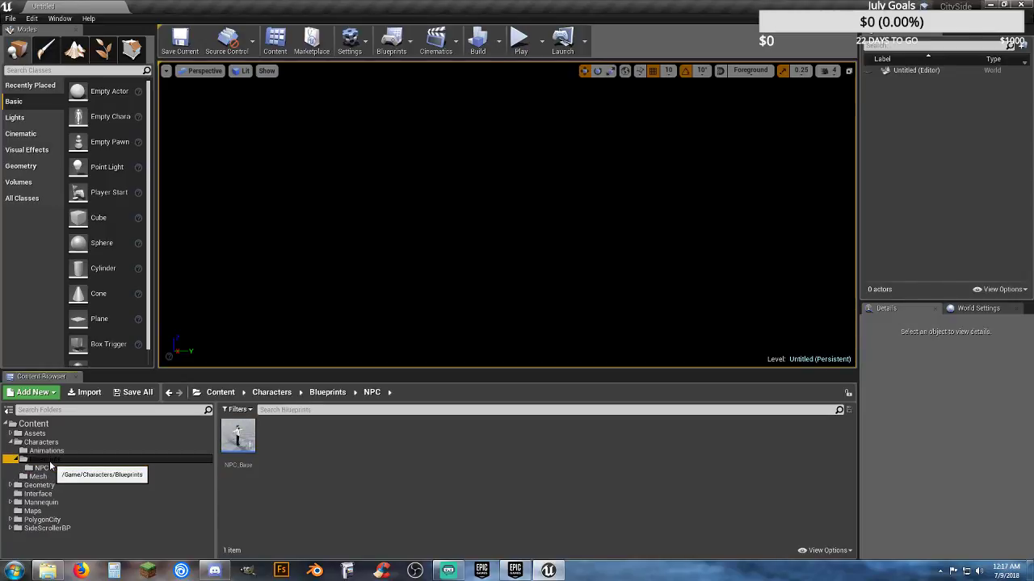
pyautogui.click(45, 460)
pyautogui.click(46, 477)
pyautogui.click(65, 469)
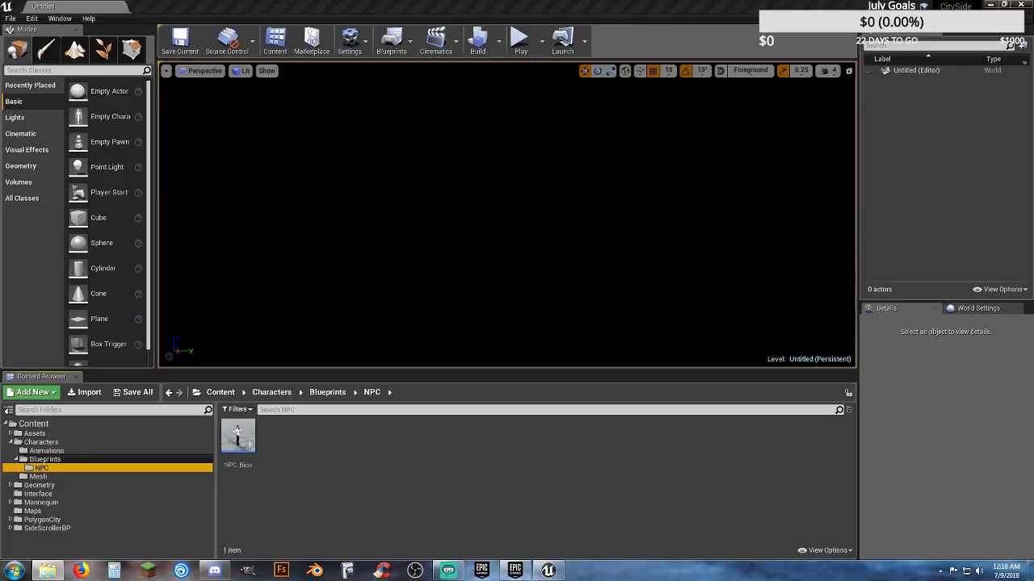
pyautogui.click(357, 473)
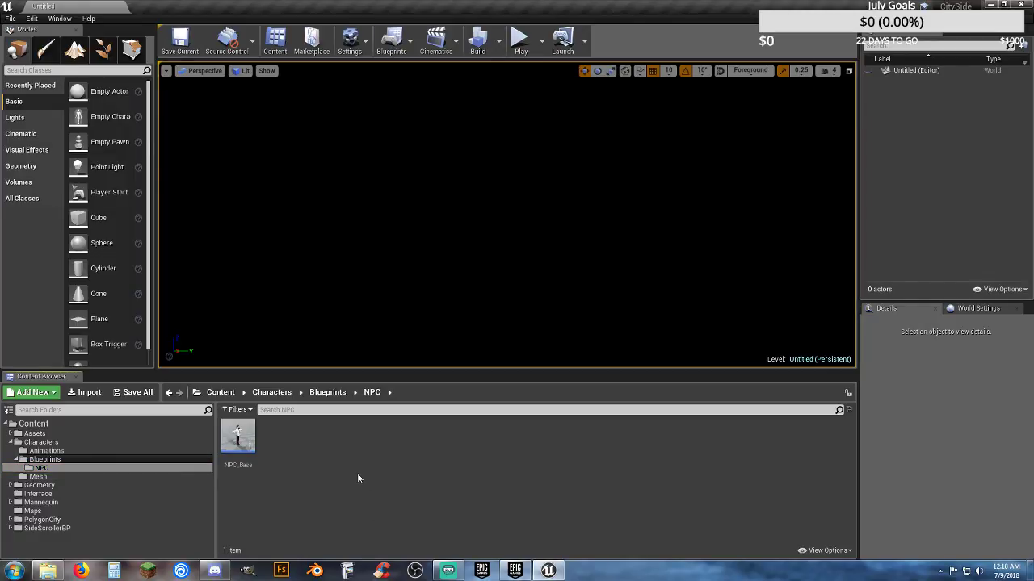
pyautogui.click(98, 460)
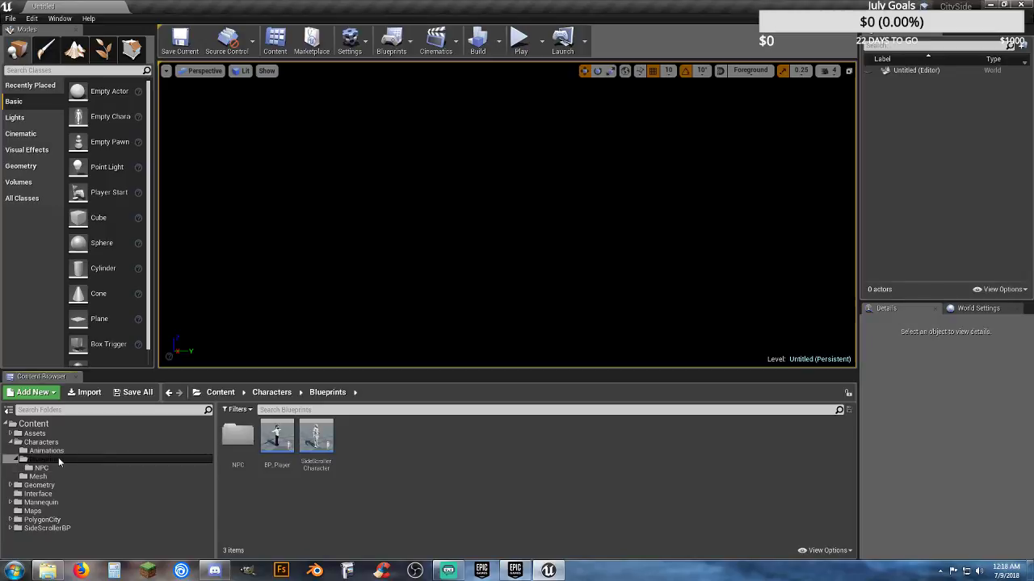
pyautogui.click(60, 468)
pyautogui.click(63, 460)
pyautogui.click(87, 468)
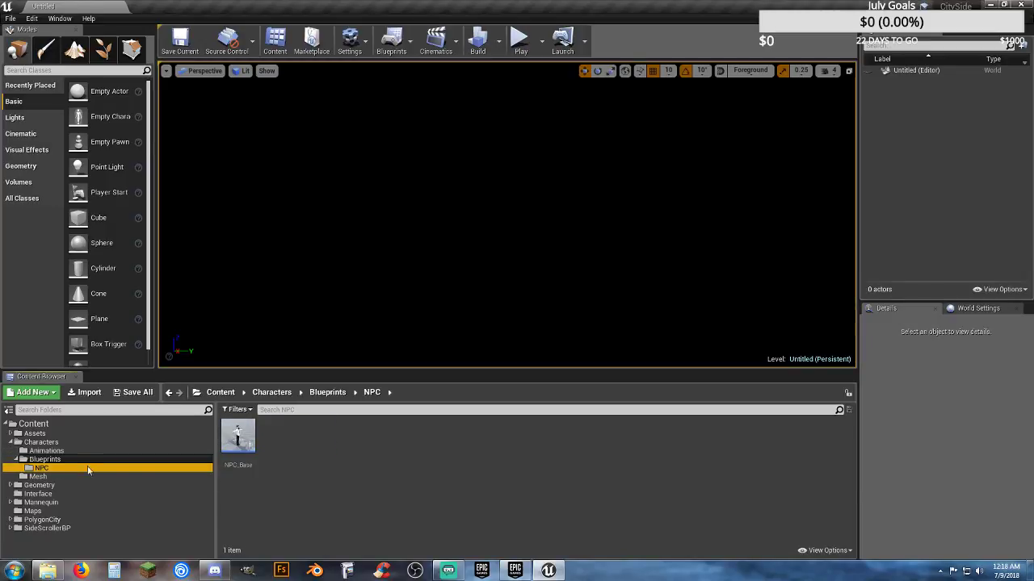
pyautogui.click(105, 460)
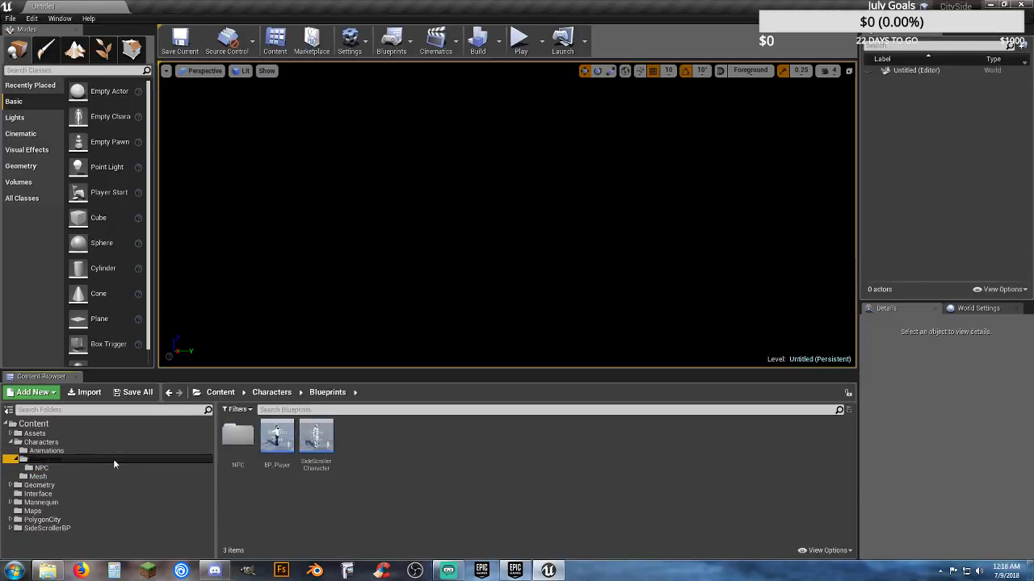
# - Open the SideScrollerCharacter blueprint and examine the nodes following its Death event in the Event Graph
pyautogui.click(317, 468)
pyautogui.doubleClick(317, 468)
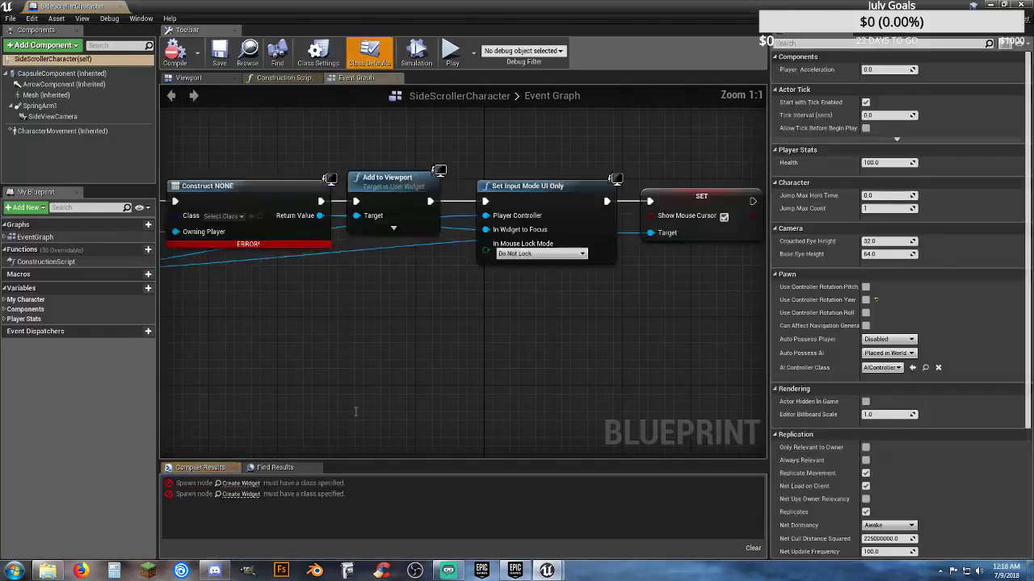
pyautogui.moveTo(307, 367); pyautogui.dragTo(442, 363, button='right')
pyautogui.scroll(-4, 452, 279)
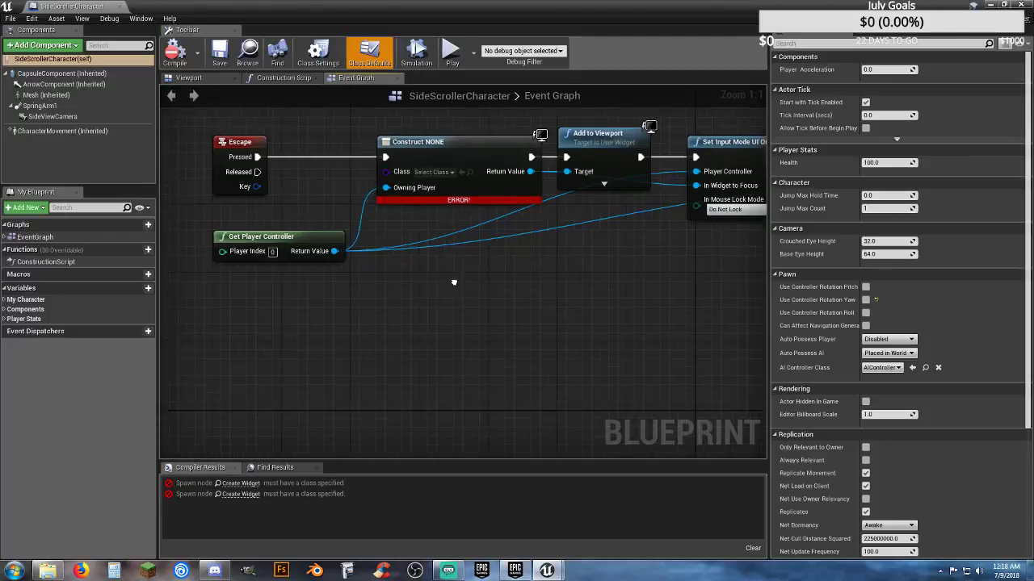
pyautogui.moveTo(425, 321); pyautogui.dragTo(476, 484, button='right')
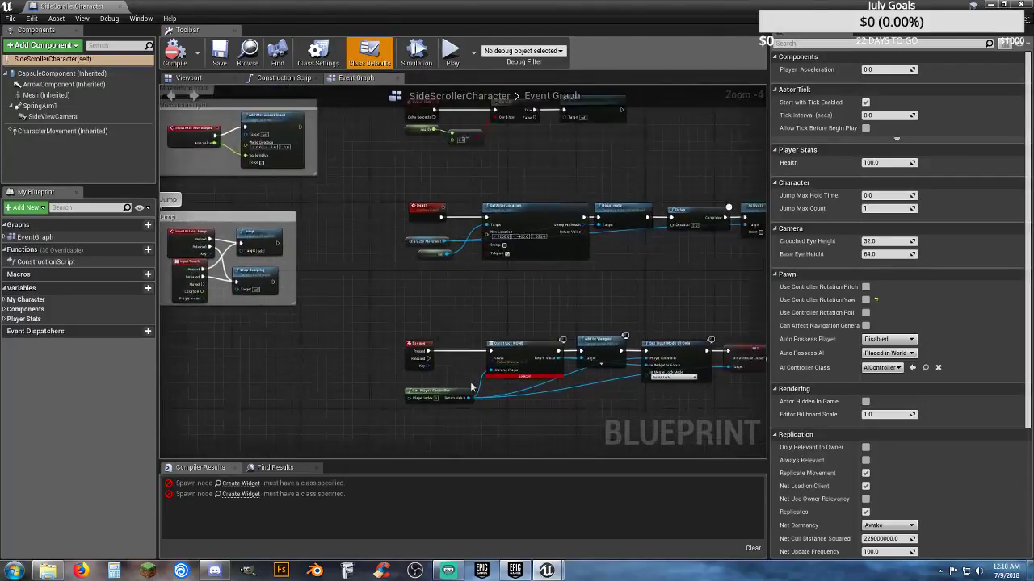
pyautogui.moveTo(496, 279); pyautogui.dragTo(364, 333, button='right')
pyautogui.scroll(3, 363, 338)
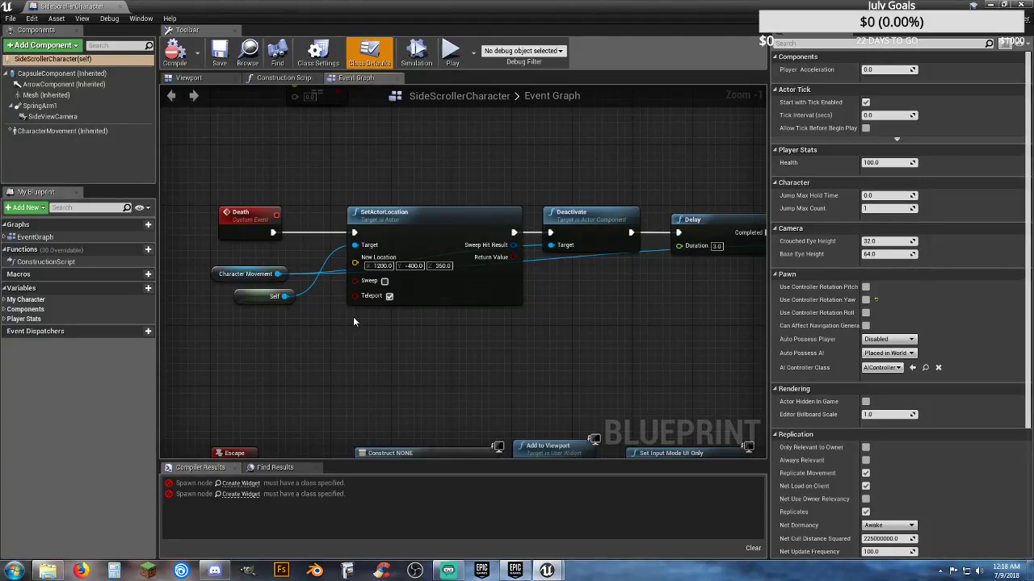
# - Dock the SideScrollerCharacter editor beside the level tab and open the BP_Player blueprint
pyautogui.moveTo(66, 7); pyautogui.dragTo(129, 10)
pyautogui.click(43, 6)
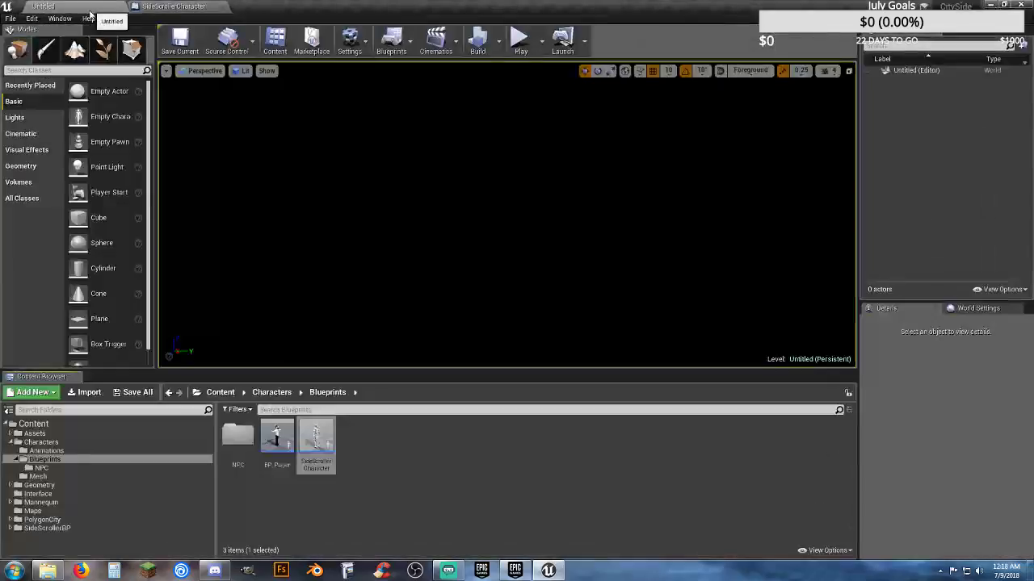
pyautogui.doubleClick(277, 440)
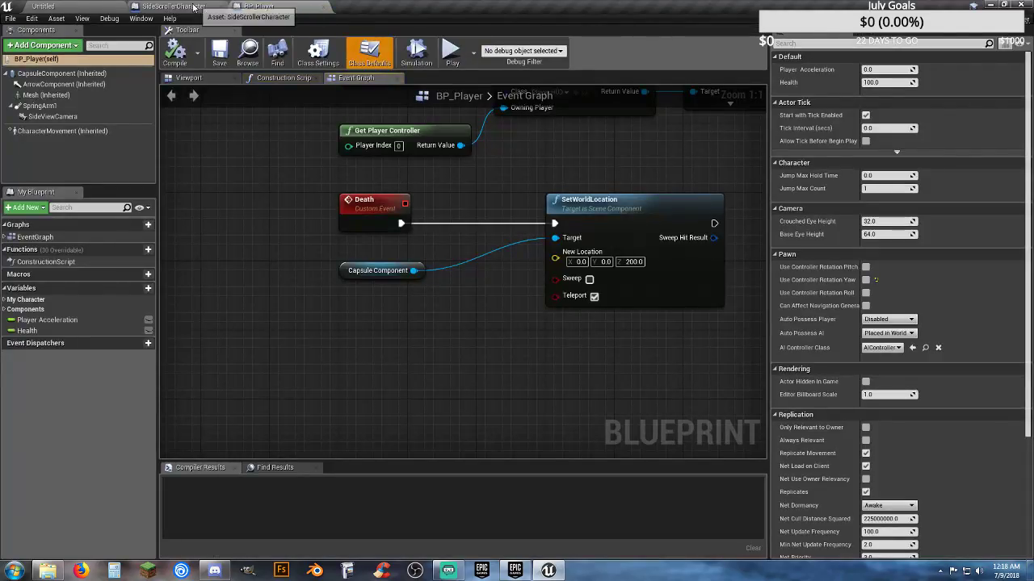
# - Compare with SideScrollerCharacter's Death logic, and delete the SetWorldLocation and Capsule Component nodes from BP_Player's Event Graph
pyautogui.click(190, 6)
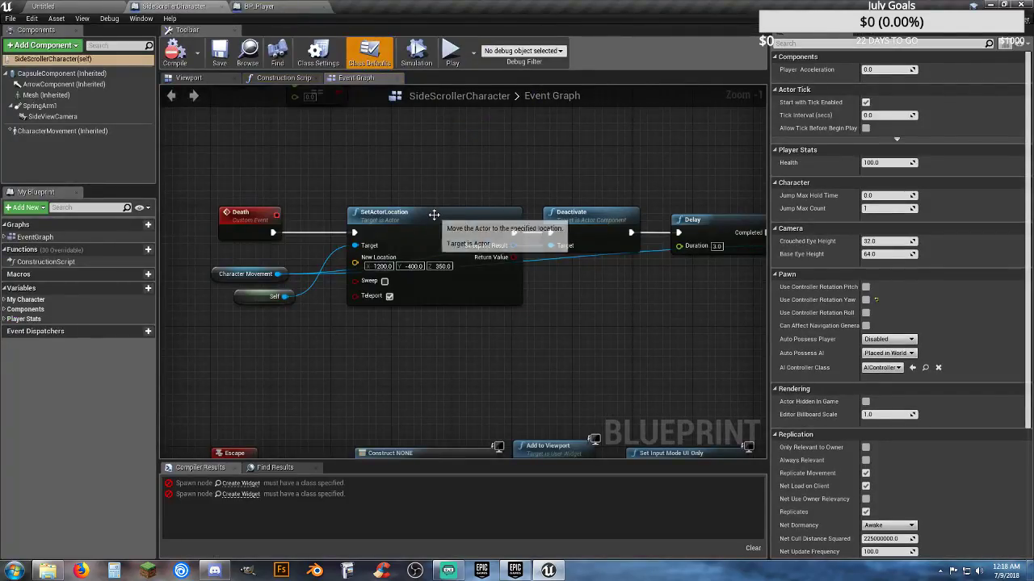
pyautogui.moveTo(548, 323); pyautogui.dragTo(521, 342, button='right')
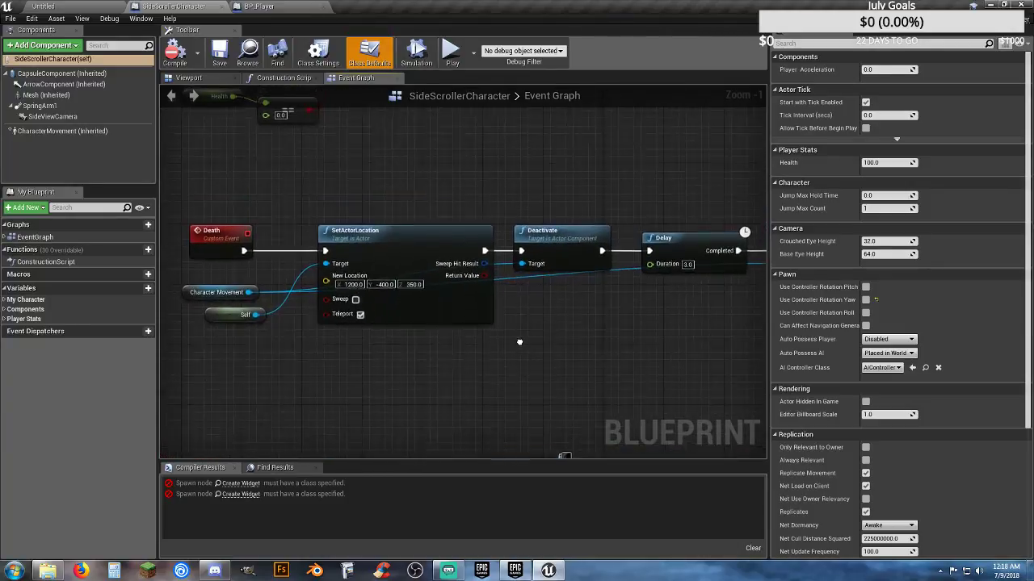
pyautogui.click(260, 6)
pyautogui.moveTo(547, 365); pyautogui.dragTo(319, 279)
pyautogui.press('Delete')
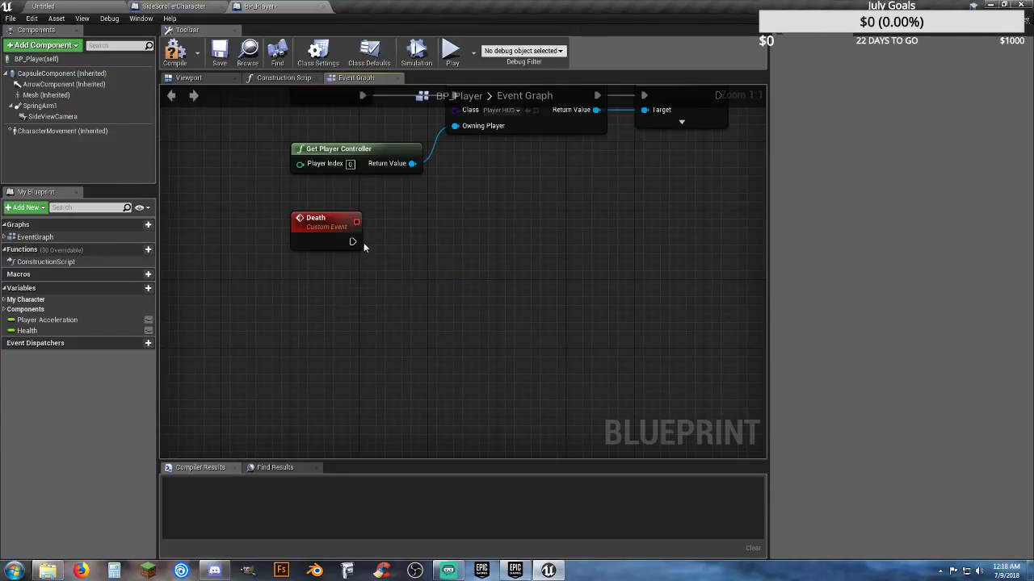
# - Add a SetActorLocation node executed by BP_Player's Death event and align it level with the event
pyautogui.moveTo(352, 241); pyautogui.dragTo(459, 245)
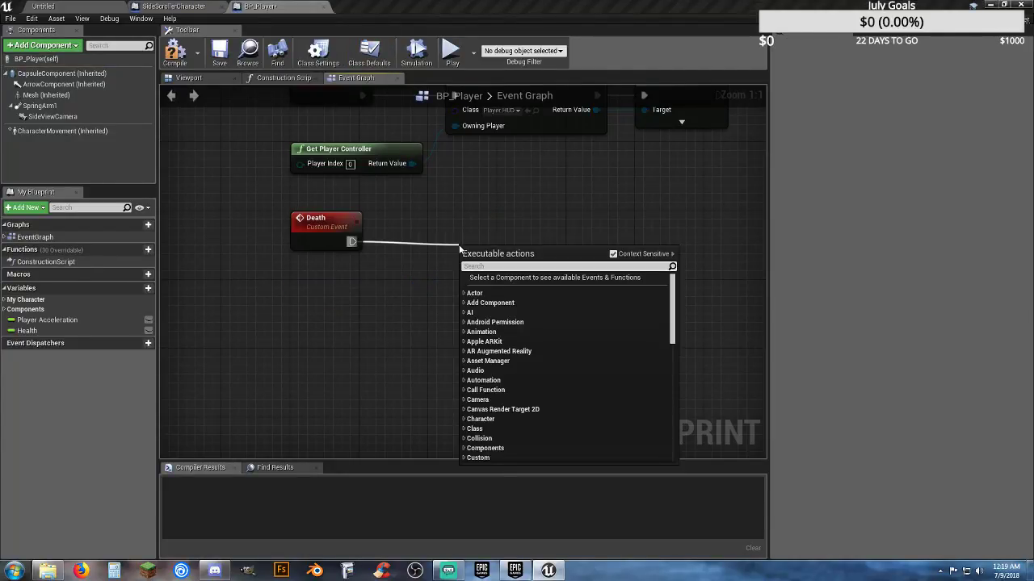
pyautogui.write('se')
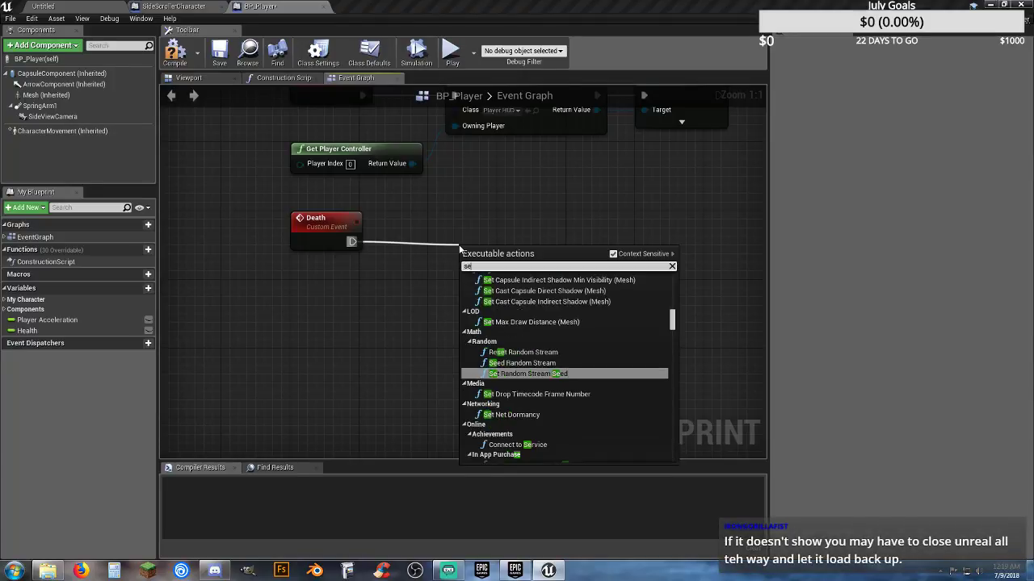
pyautogui.write('tactorlocation')
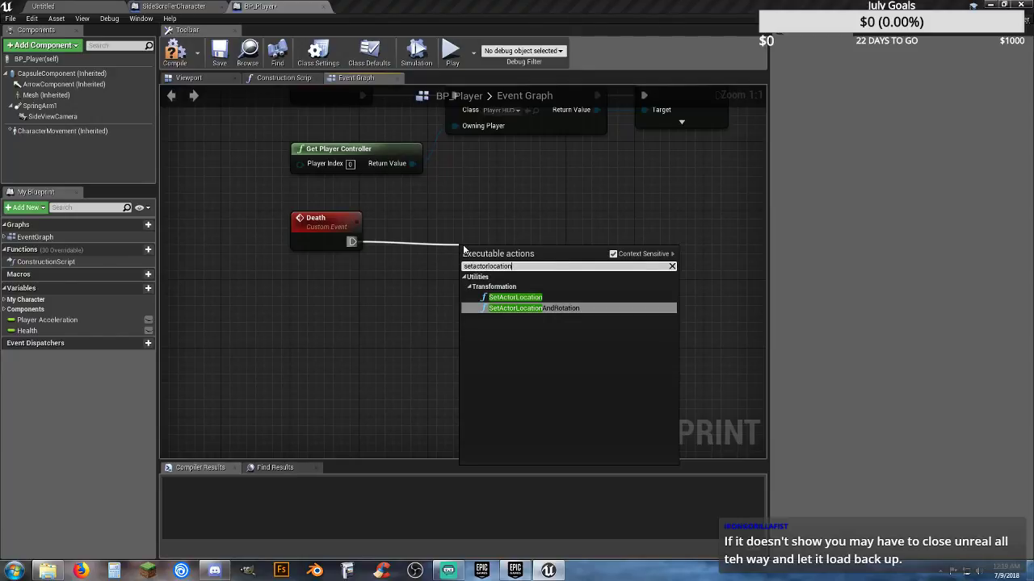
pyautogui.click(518, 298)
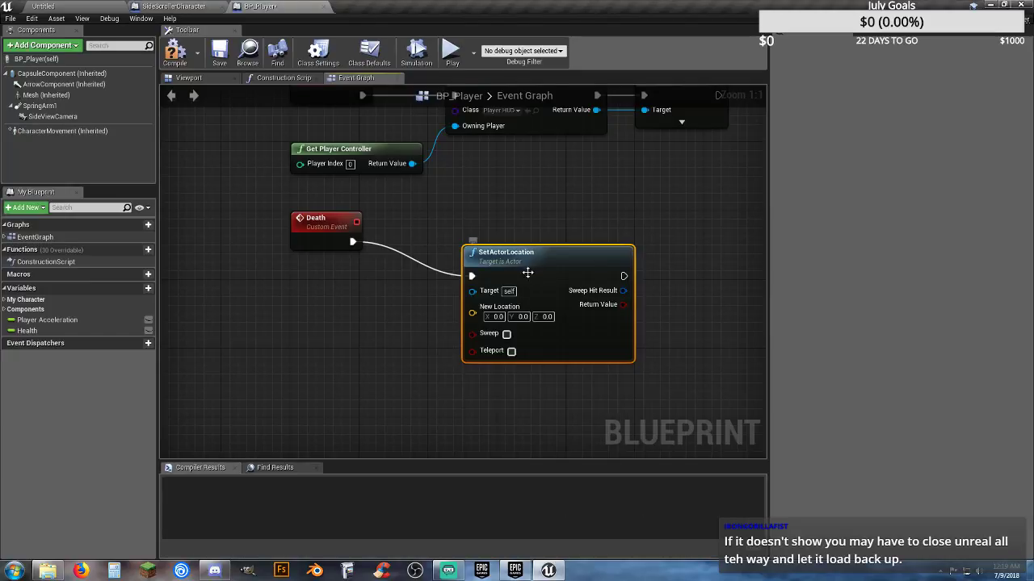
pyautogui.moveTo(525, 257); pyautogui.dragTo(539, 231)
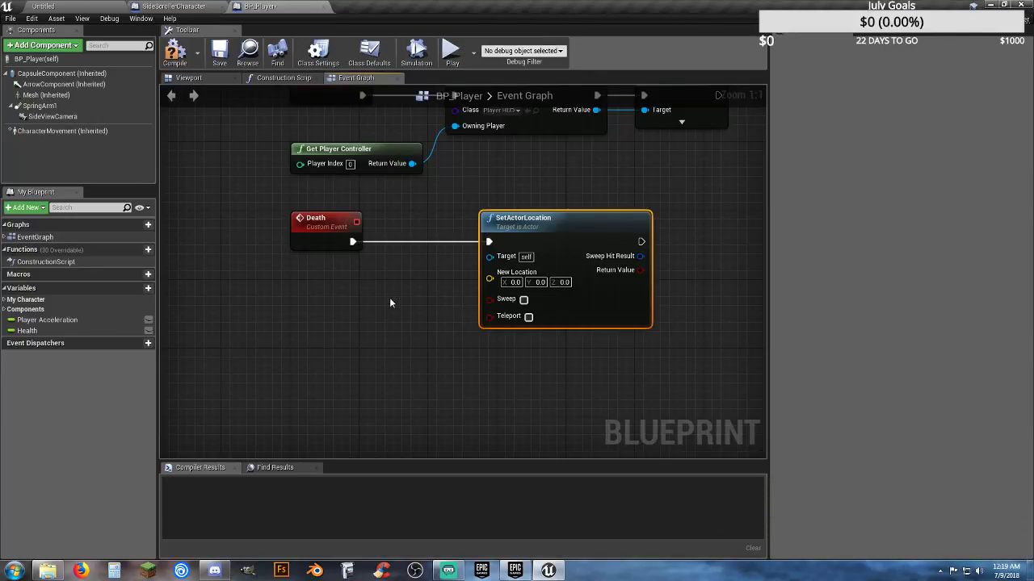
# - Following SideScrollerCharacter's Death logic, feed a Self reference into BP_Player's SetActorLocation Target and place it beneath the Death event
pyautogui.moveTo(390, 303); pyautogui.dragTo(418, 300, button='right')
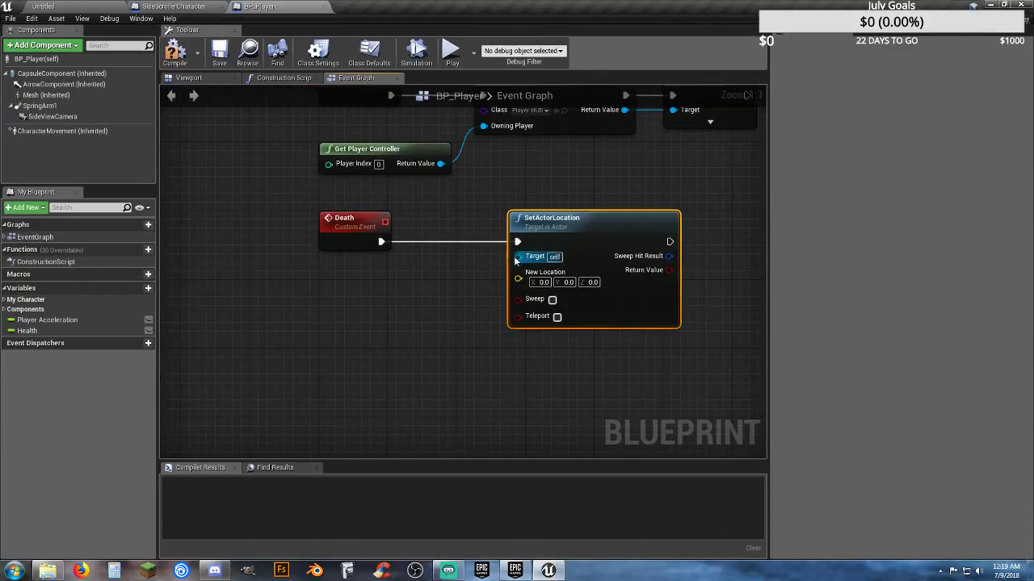
pyautogui.click(178, 7)
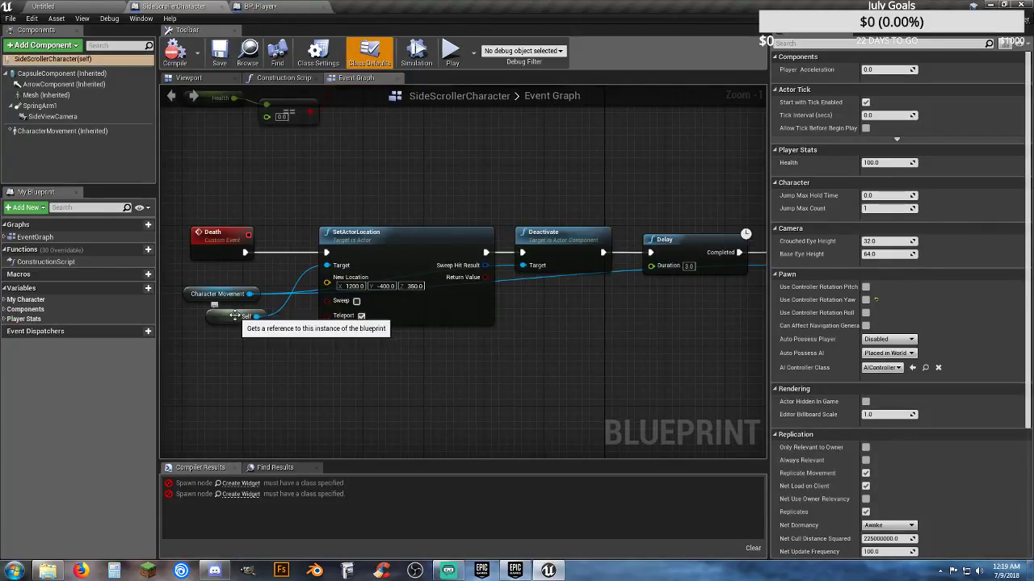
pyautogui.click(298, 14)
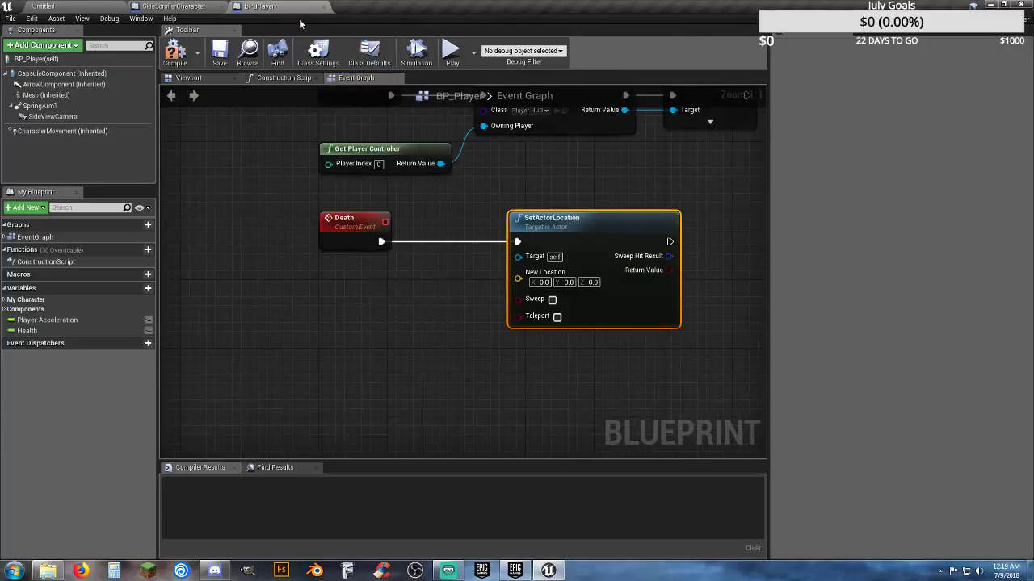
pyautogui.moveTo(517, 256); pyautogui.dragTo(406, 294)
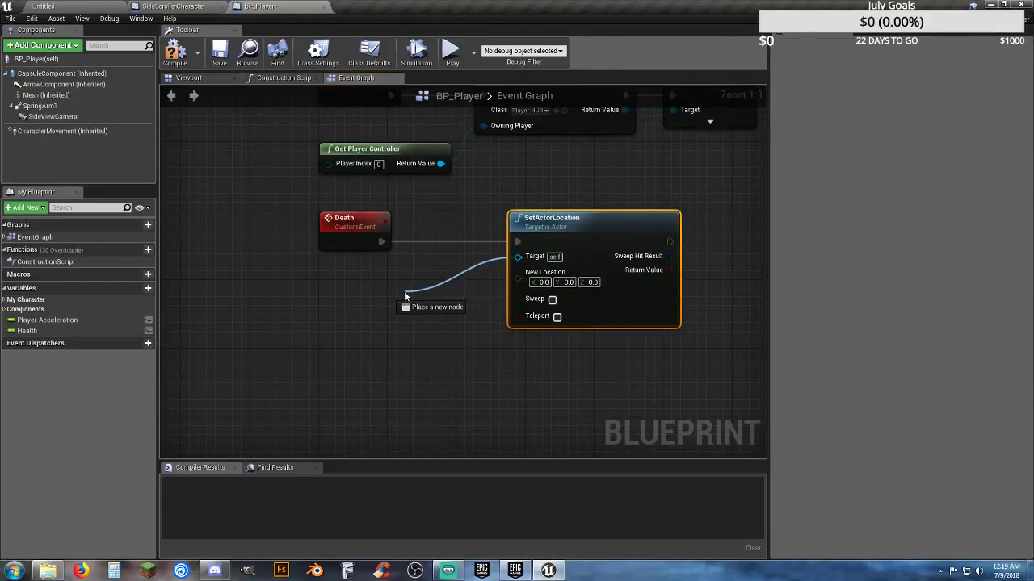
pyautogui.write('self')
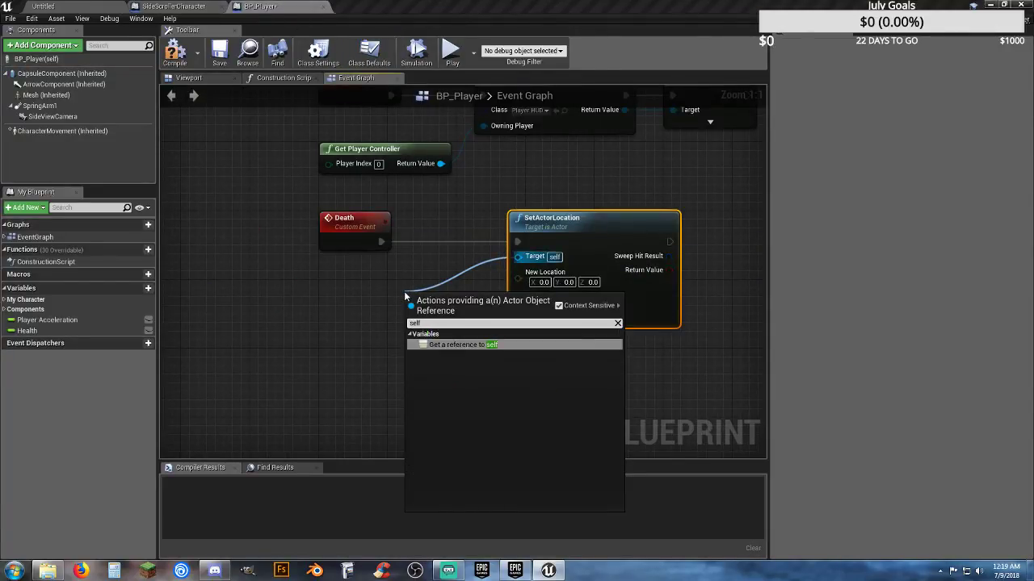
pyautogui.click(464, 346)
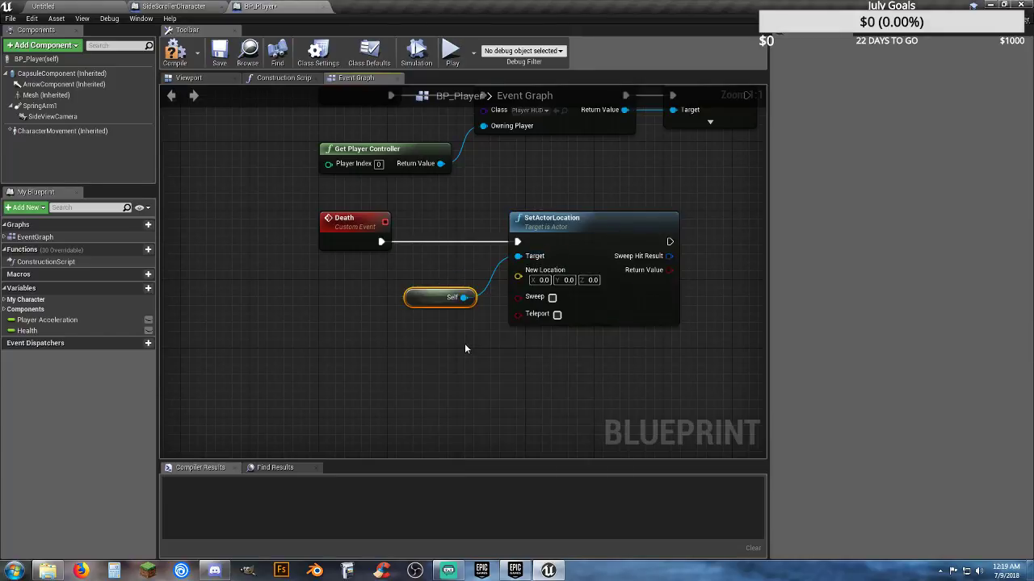
pyautogui.moveTo(412, 299); pyautogui.dragTo(323, 293)
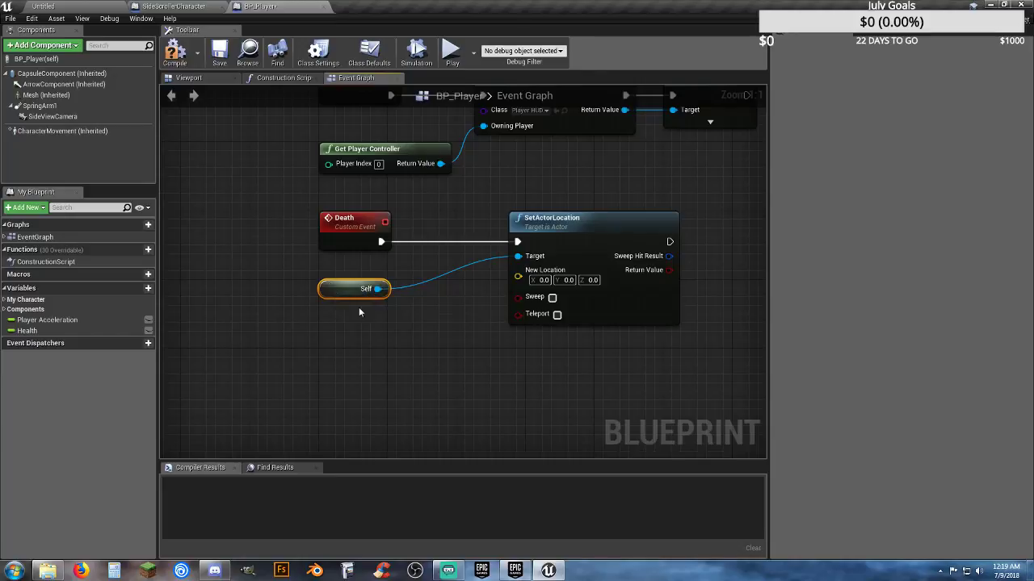
# - Enable Teleport on SetActorLocation, set its New Location Z to 200, and compile and save BP_Player
pyautogui.click(556, 315)
pyautogui.click(592, 280)
pyautogui.write('200')
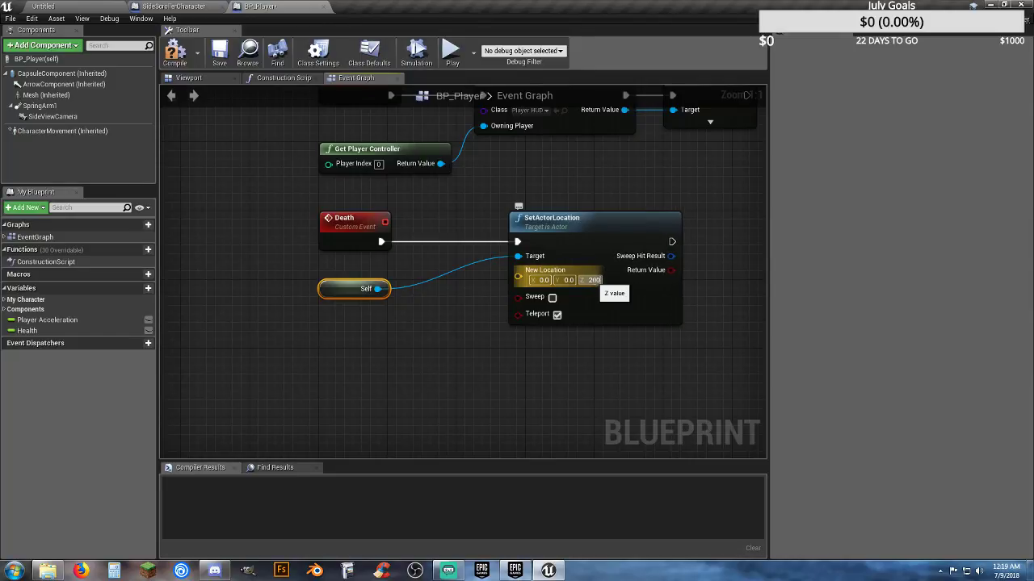
pyautogui.click(551, 379)
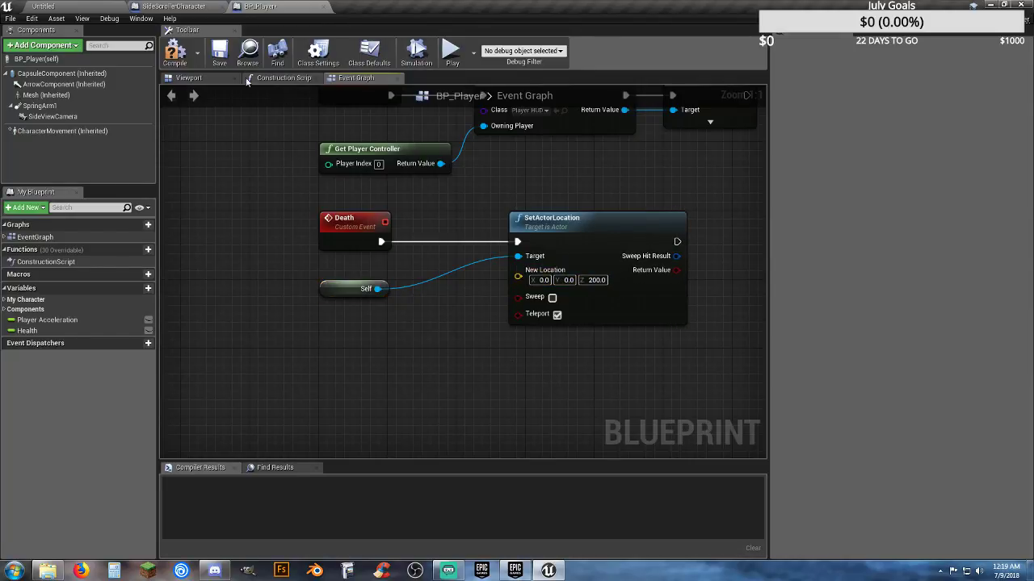
pyautogui.click(175, 52)
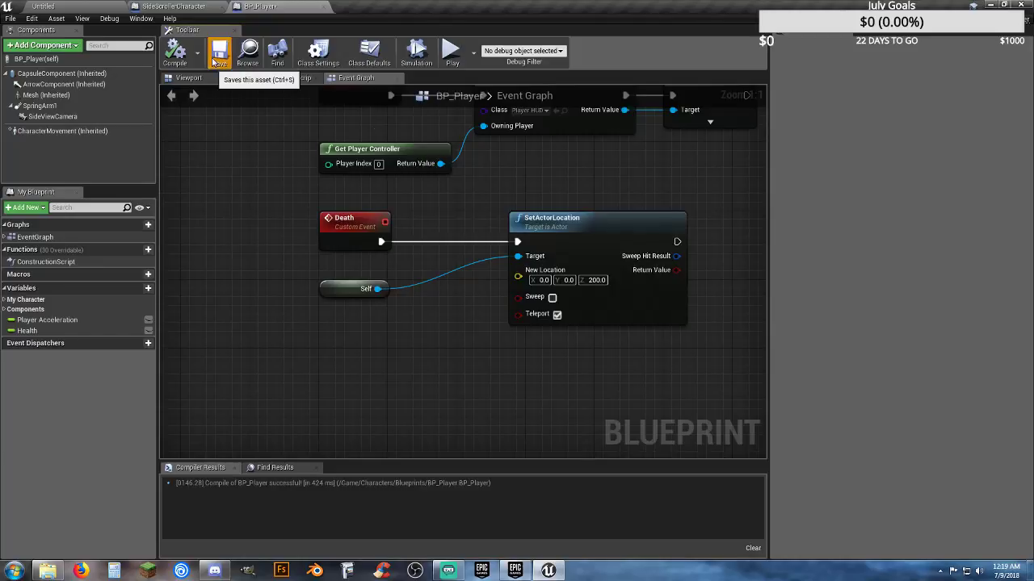
# - In SideScrollerCharacter's Event Graph, set the widget class created on Event BeginPlay to Player_HUD and compile
pyautogui.click(208, 10)
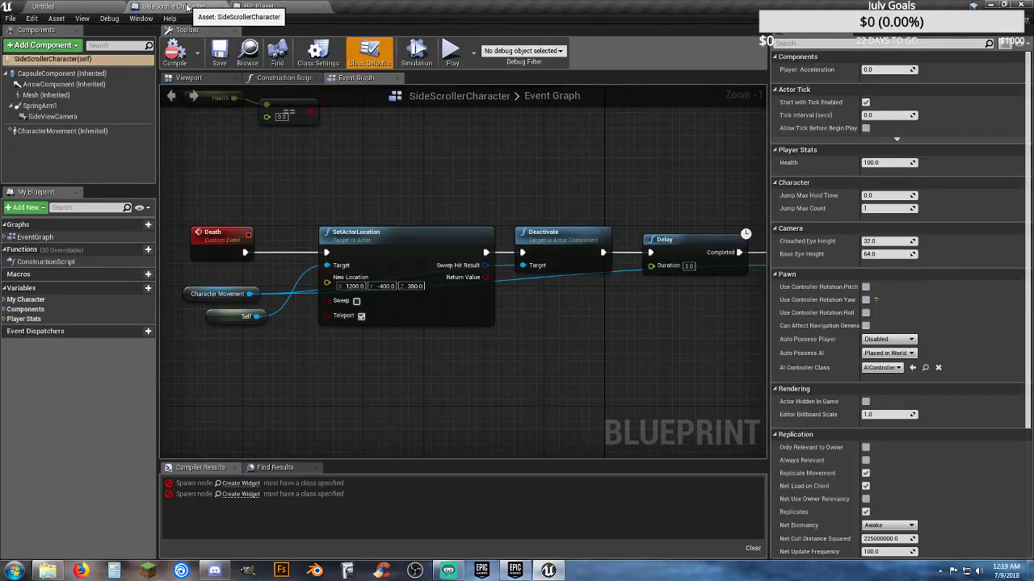
pyautogui.moveTo(377, 172); pyautogui.dragTo(319, 558, button='right')
pyautogui.moveTo(404, 195); pyautogui.dragTo(508, 248, button='right')
pyautogui.scroll(-5, 472, 279)
pyautogui.scroll(6, 442, 273)
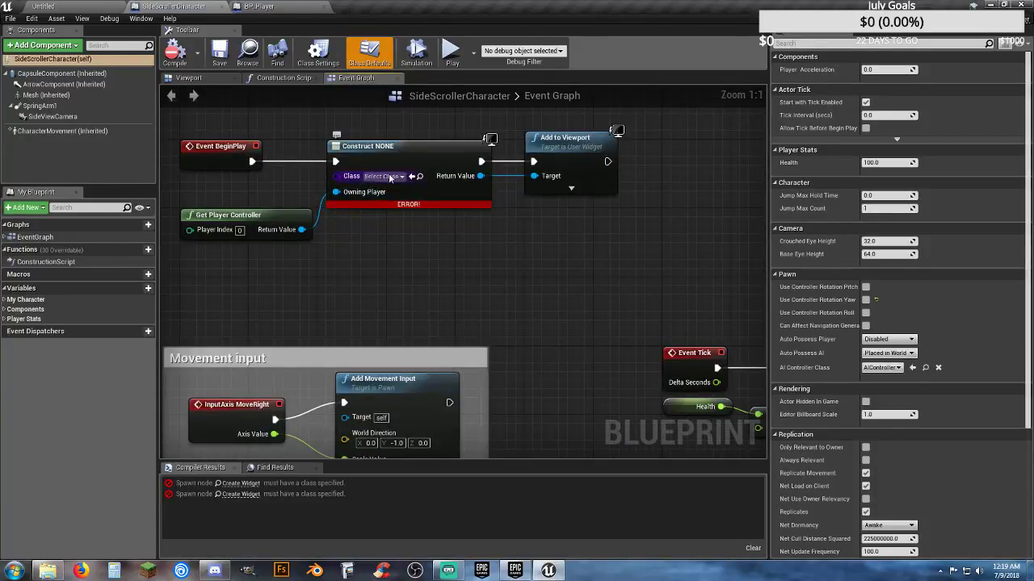
pyautogui.click(390, 176)
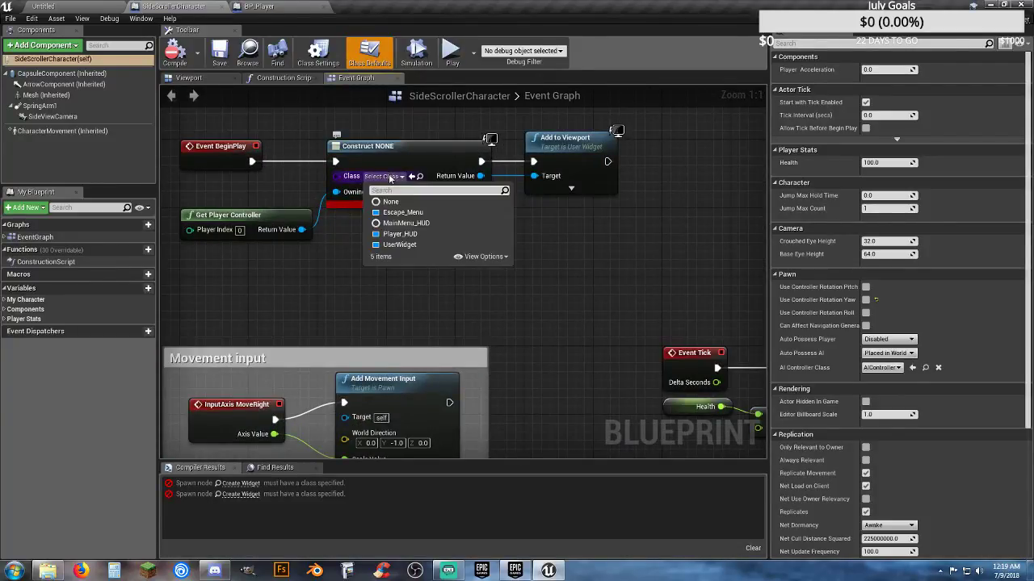
pyautogui.click(401, 233)
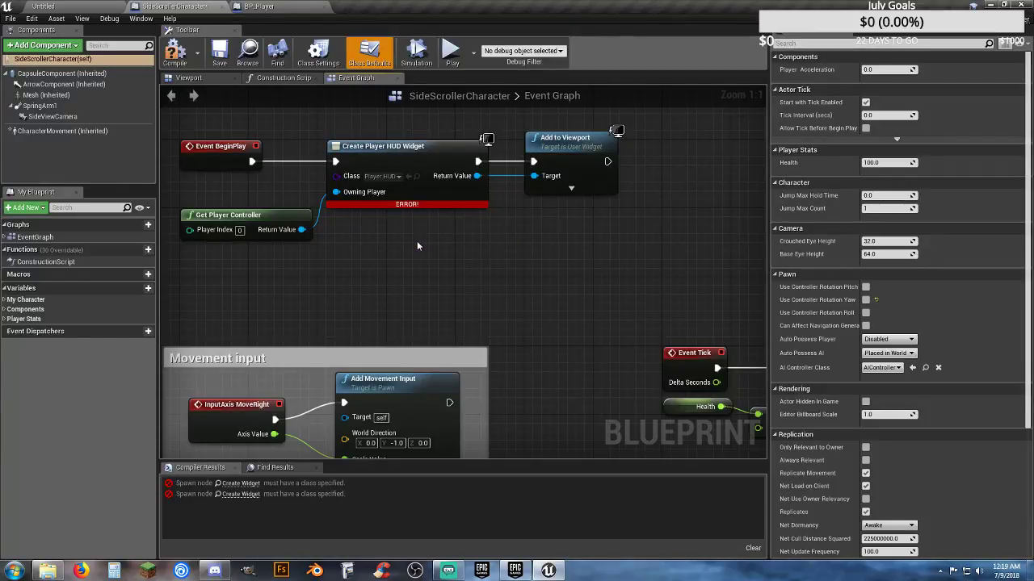
pyautogui.moveTo(386, 232); pyautogui.dragTo(420, 235, button='right')
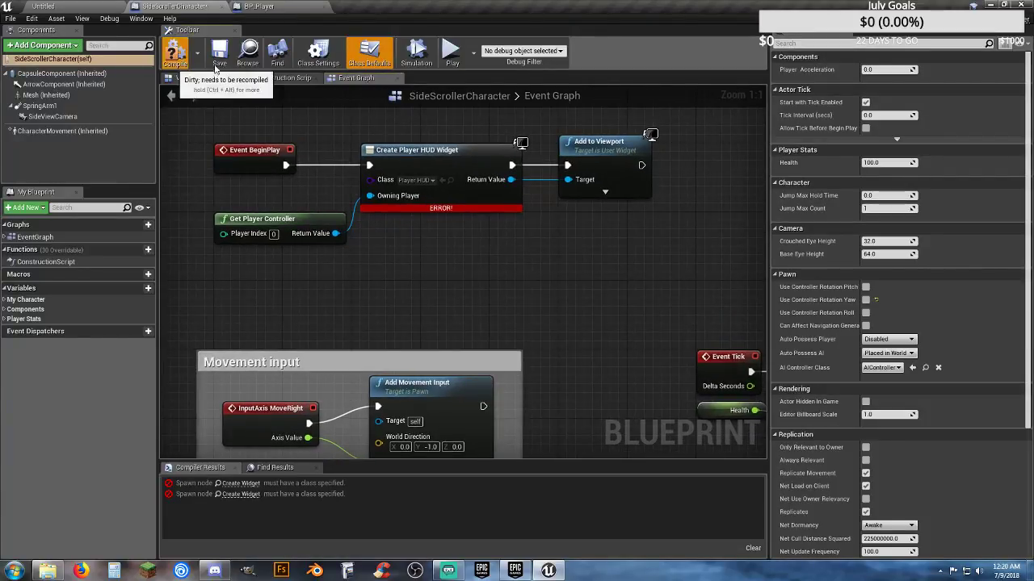
pyautogui.click(175, 53)
# - Set the widget class created by the Escape key event to Escape_Menu, and compile and save SideScrollerCharacter
pyautogui.moveTo(537, 287); pyautogui.dragTo(383, 47, button='right')
pyautogui.moveTo(526, 378); pyautogui.dragTo(316, 213, button='right')
pyautogui.scroll(-5, 369, 265)
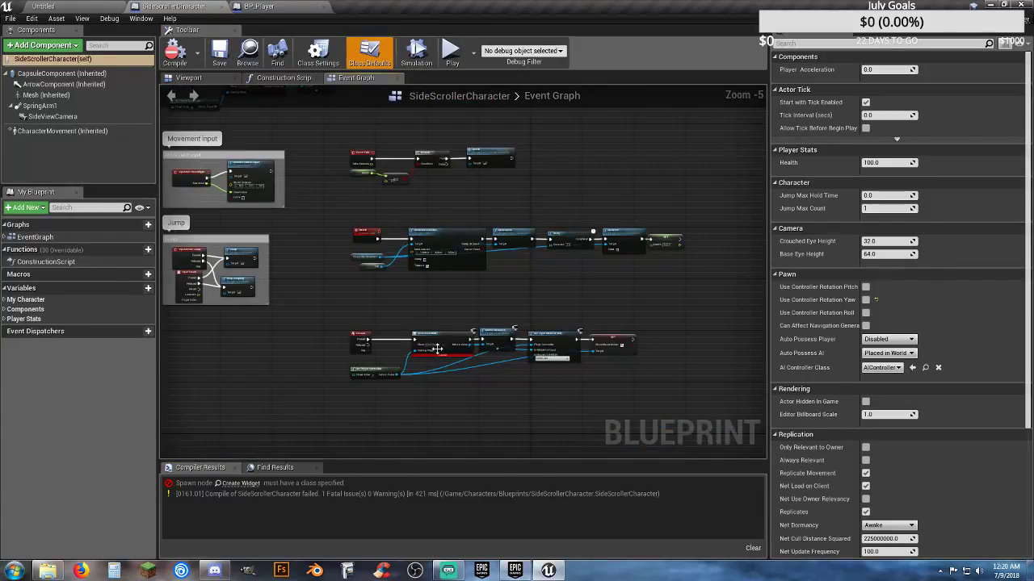
pyautogui.scroll(5, 436, 347)
pyautogui.click(431, 342)
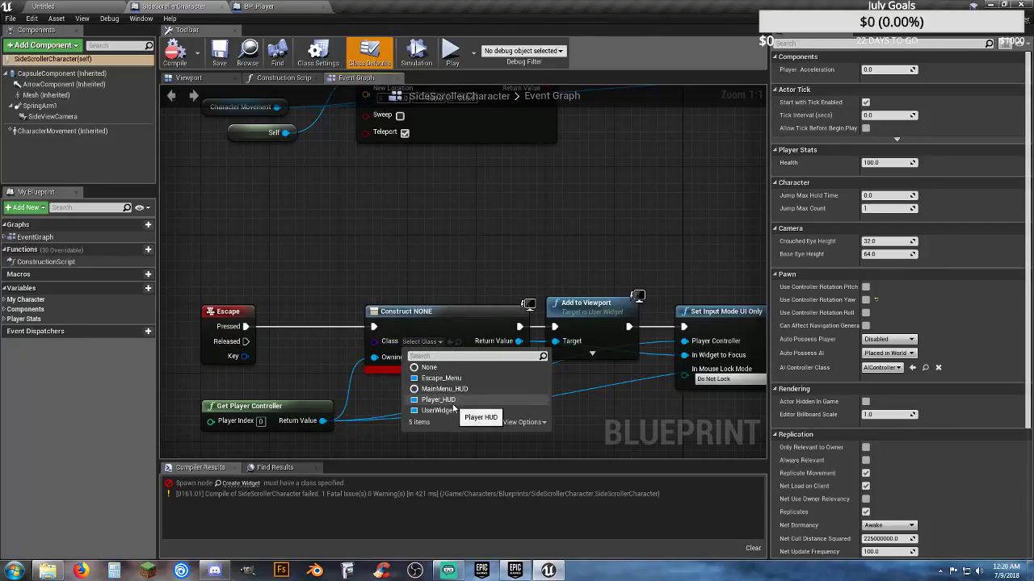
pyautogui.click(441, 378)
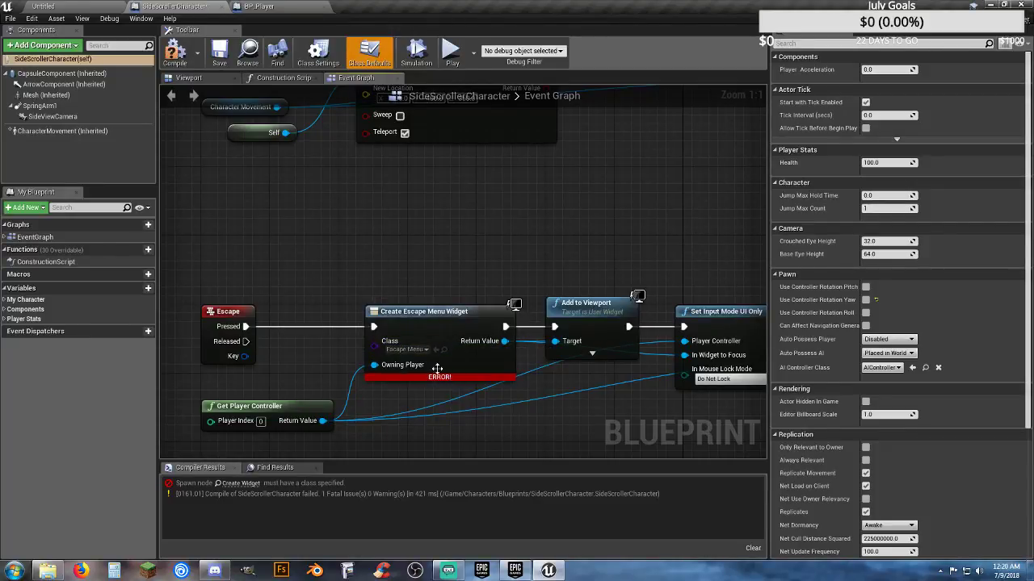
pyautogui.click(175, 53)
pyautogui.click(220, 55)
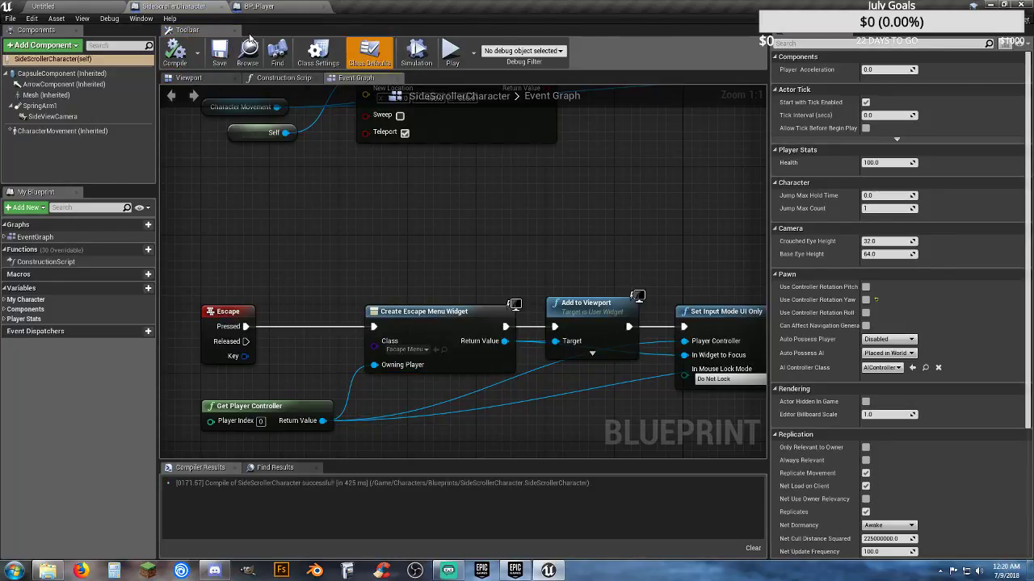
# - Return to the level editor and open TestMap from the Maps folder
pyautogui.click(87, 6)
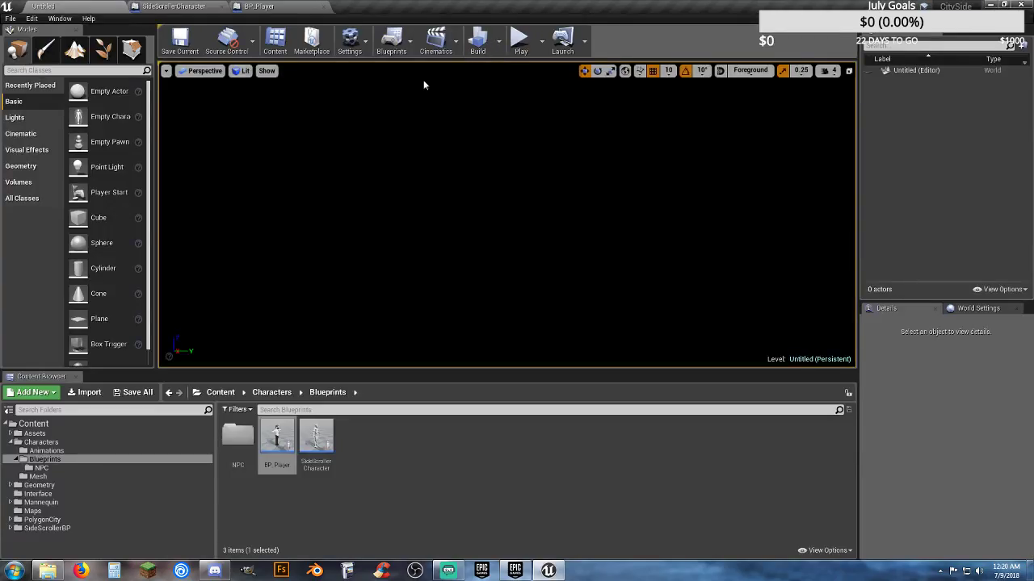
pyautogui.click(34, 511)
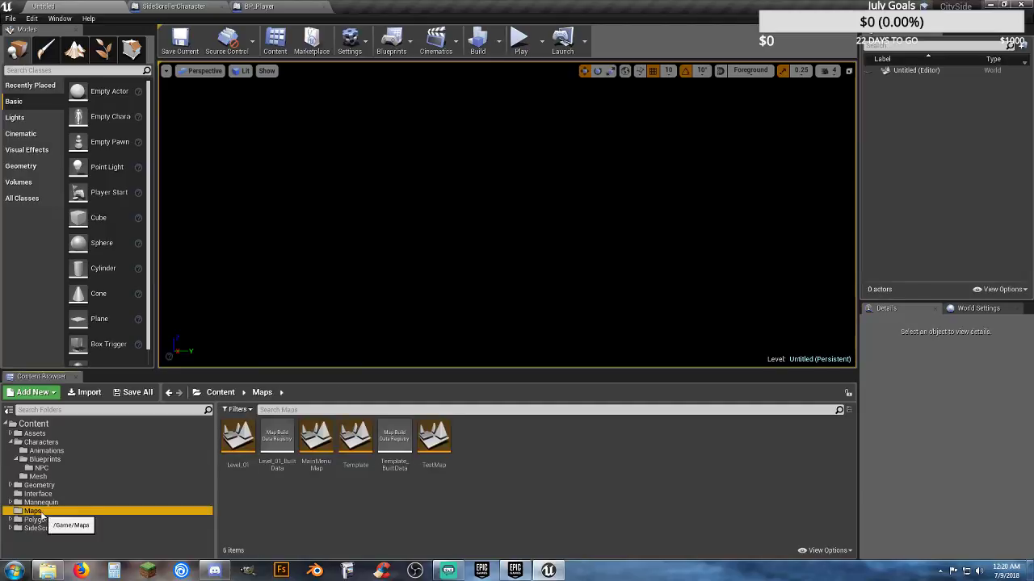
pyautogui.doubleClick(433, 440)
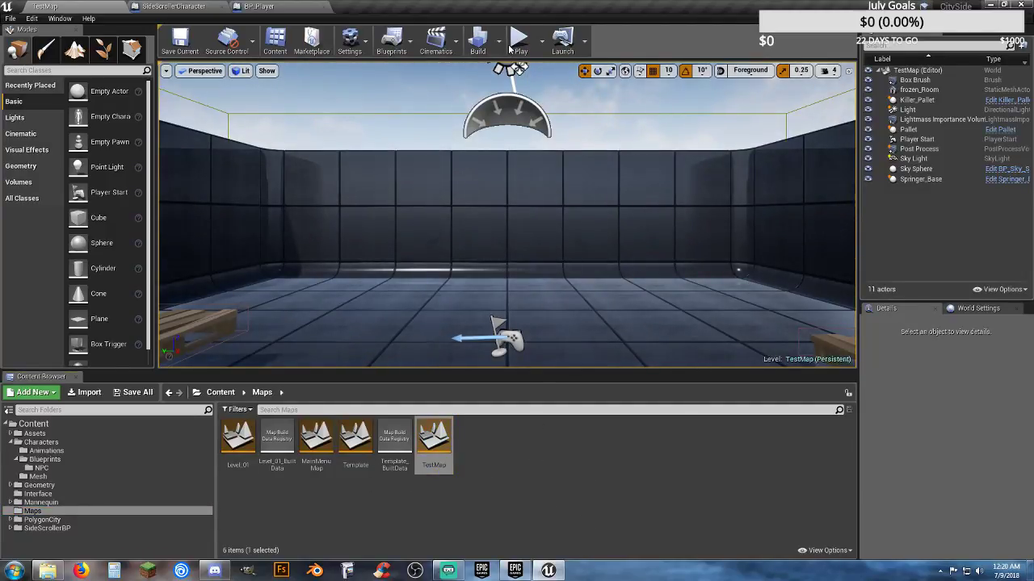
# - Play-test TestMap by running and jumping around with the character to check health loss and the death teleport, and end the session
pyautogui.click(518, 40)
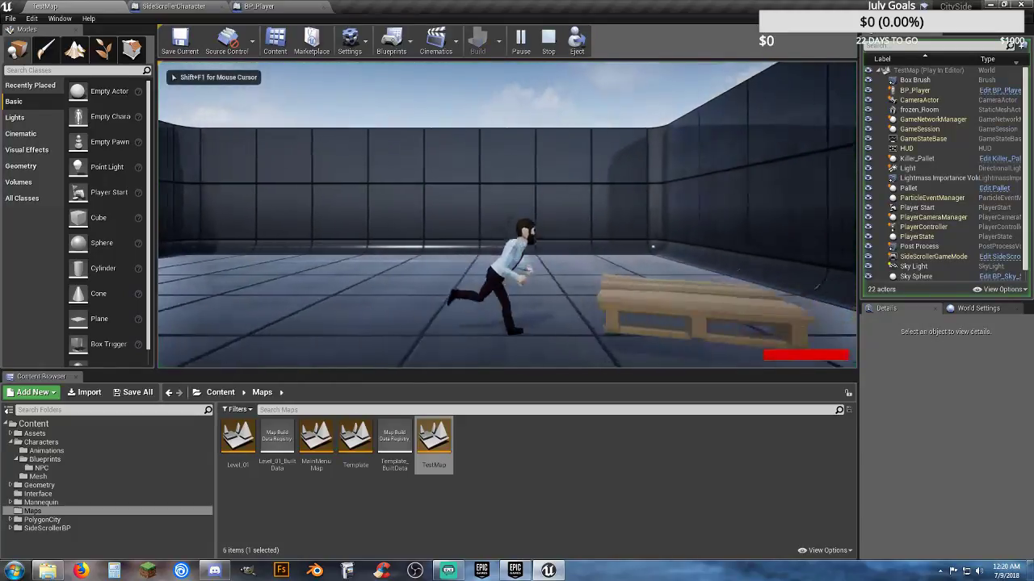
pyautogui.press('a')
pyautogui.press('space')
pyautogui.press('d')
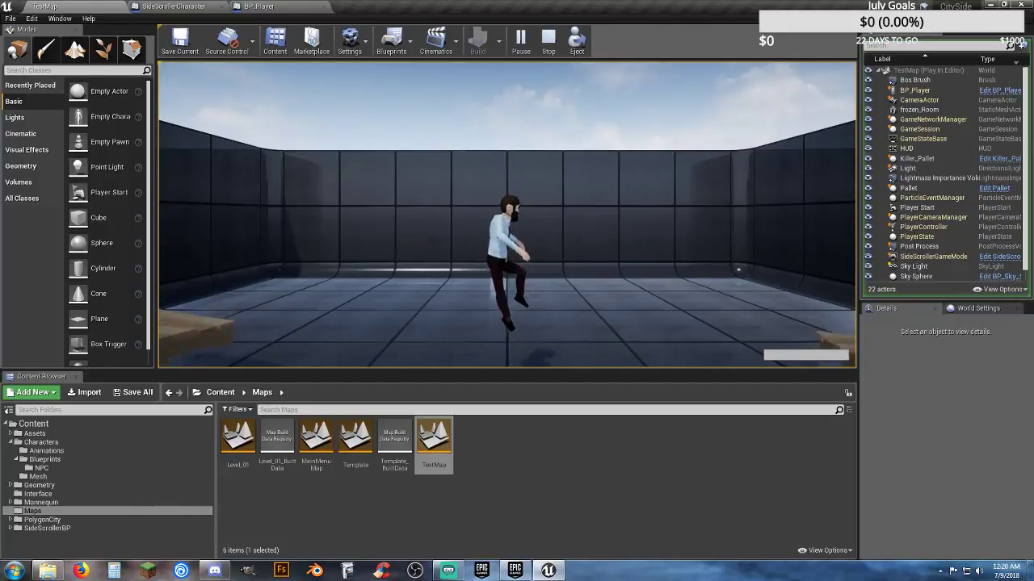
pyautogui.press('Escape')
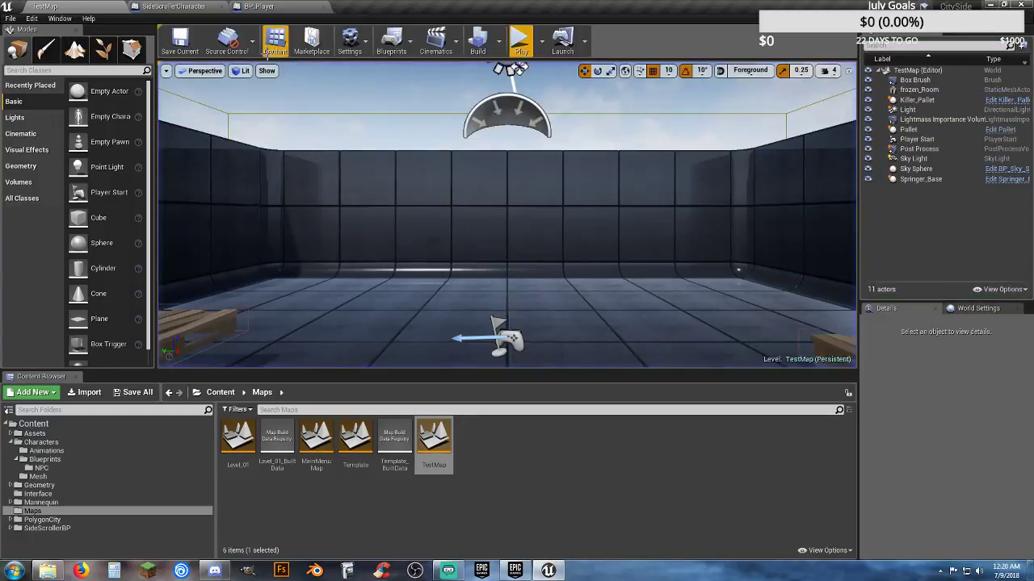
# - Copy all nodes following the Death event in SideScrollerCharacter, from SetActorLocation through the Health setter, including Character Movement and Self
pyautogui.click(155, 7)
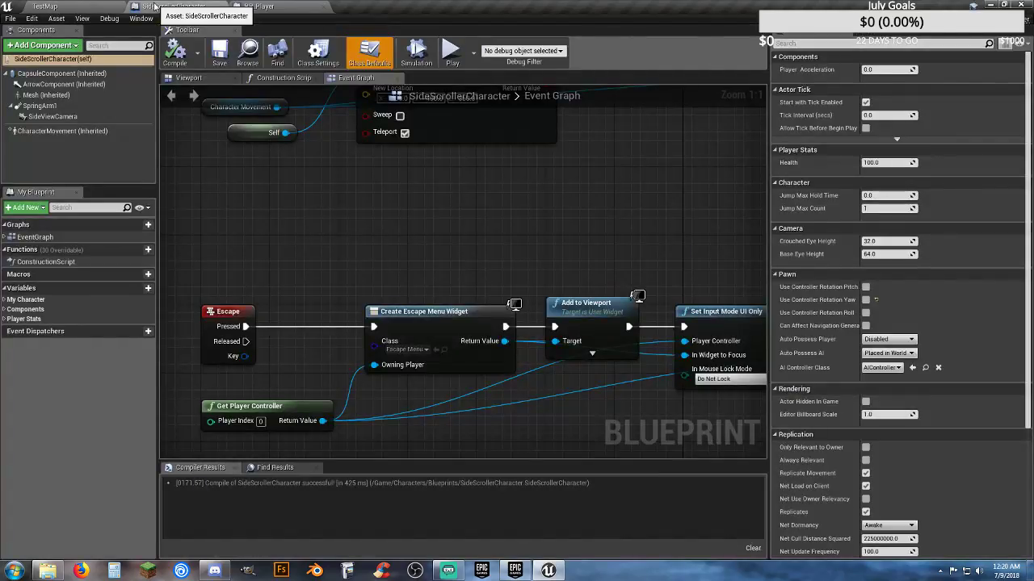
pyautogui.moveTo(227, 117); pyautogui.dragTo(365, 350, button='right')
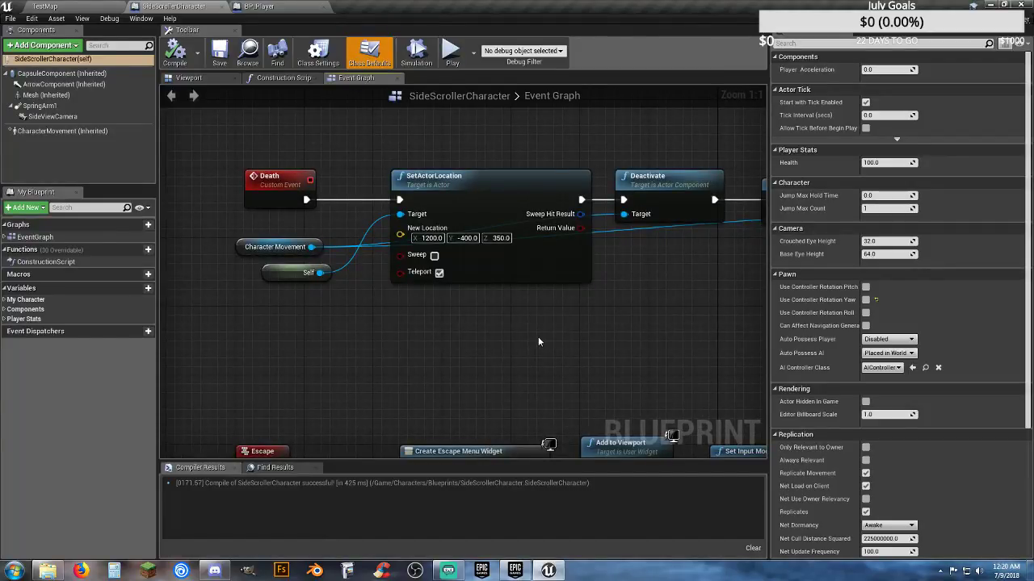
pyautogui.moveTo(538, 337)
pyautogui.mouseDown(button='right')
pyautogui.moveTo(143, 351)
pyautogui.moveTo(490, 353)
pyautogui.mouseUp(button='right')
pyautogui.scroll(-2, 469, 346)
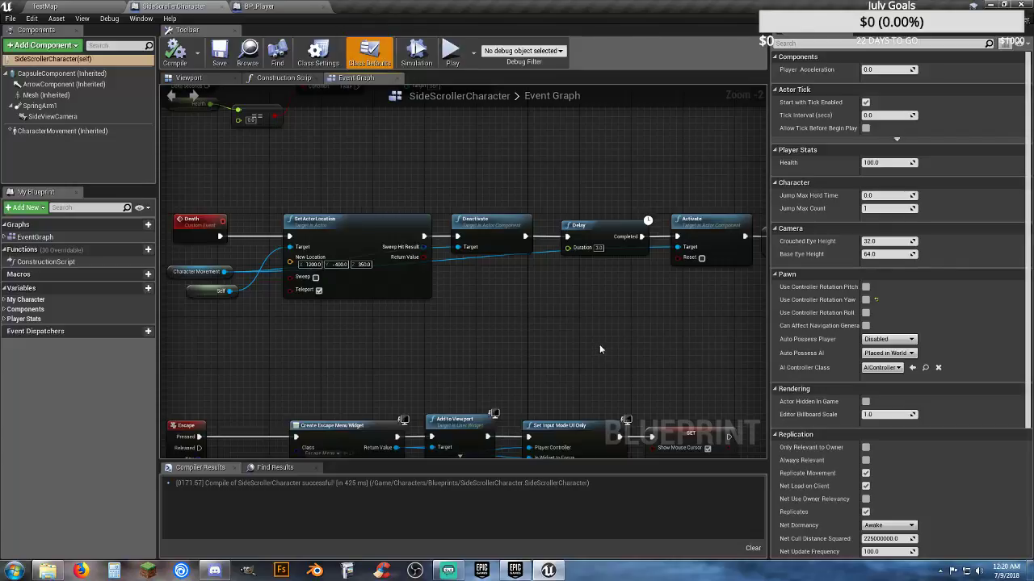
pyautogui.scroll(-2, 587, 349)
pyautogui.moveTo(731, 340); pyautogui.dragTo(352, 244)
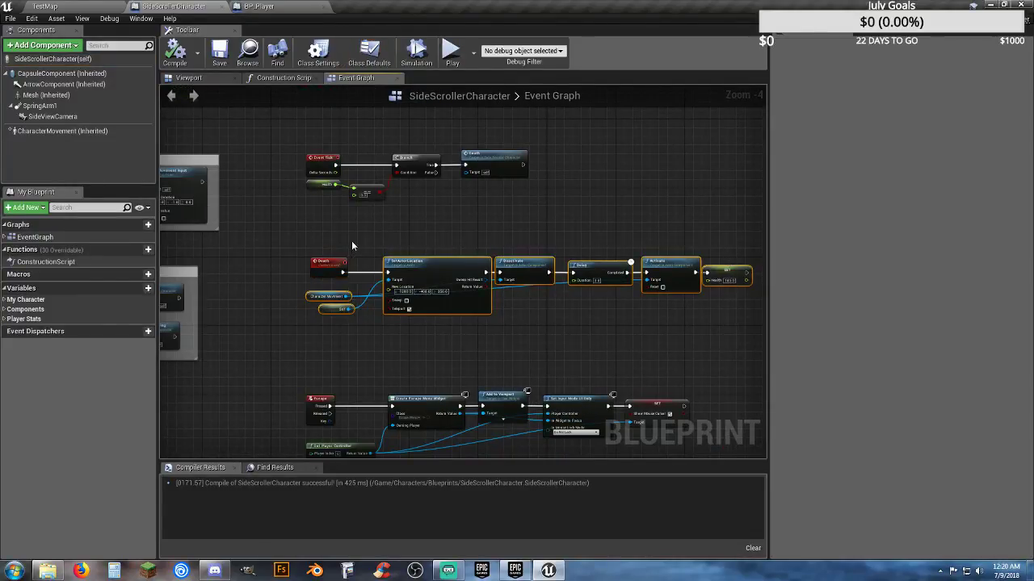
# - Delete the SetActorLocation and Self nodes belonging to the Death event in BP_Player's Event Graph
pyautogui.click(269, 10)
pyautogui.moveTo(620, 368); pyautogui.dragTo(417, 251)
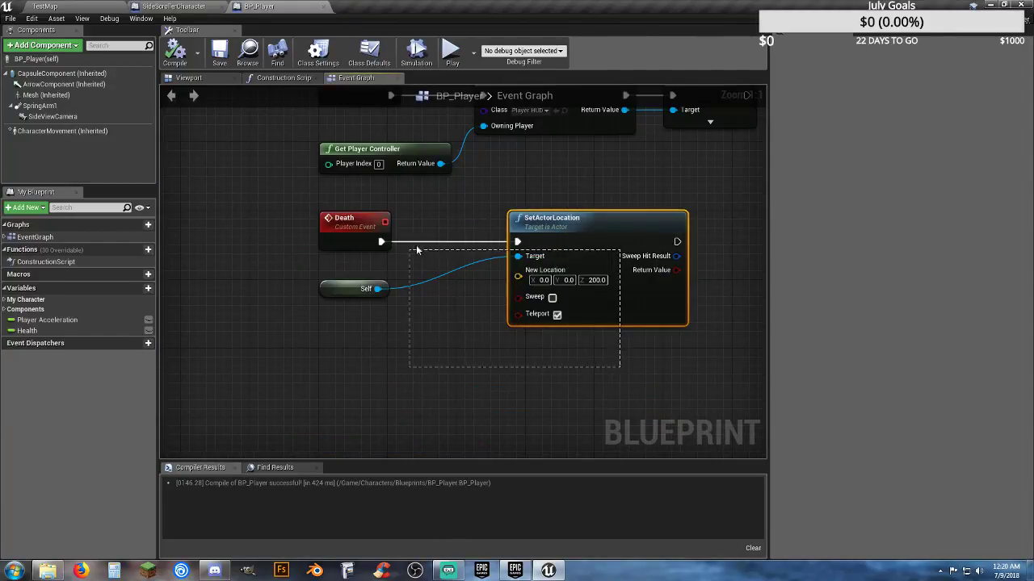
pyautogui.press('Delete')
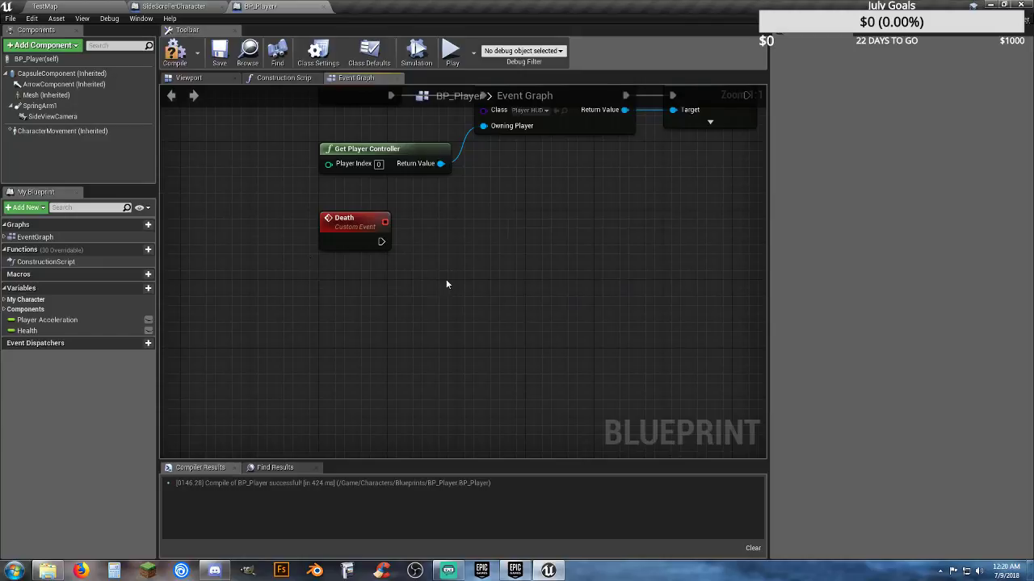
# - Paste the copied Death nodes into BP_Player, connect the Death event to SetActorLocation, position the group beside it, and compile
pyautogui.moveTo(602, 277); pyautogui.dragTo(520, 306, button='right')
pyautogui.hotkey('ctrl', 'z')
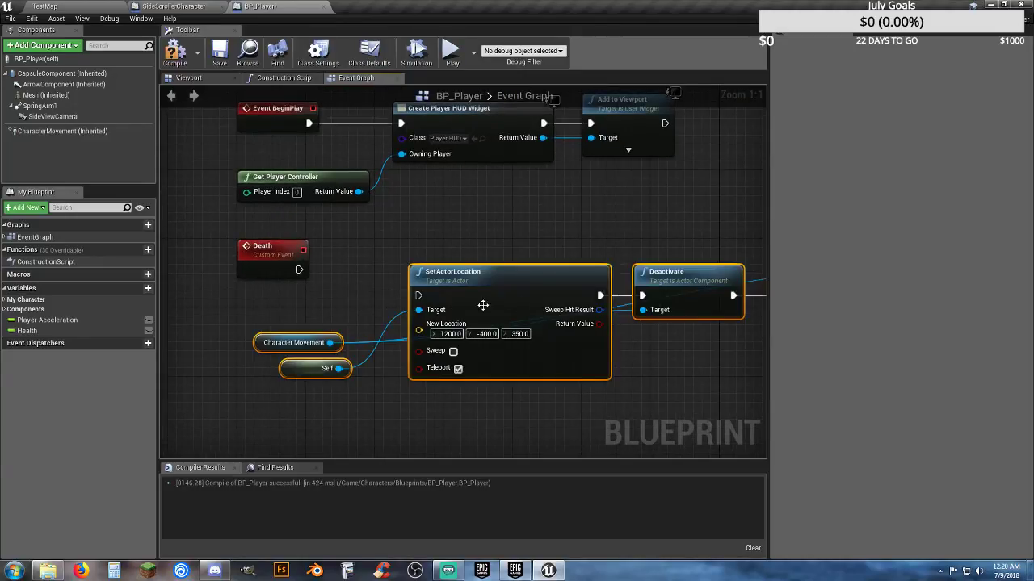
pyautogui.moveTo(419, 296); pyautogui.dragTo(300, 271)
pyautogui.moveTo(490, 289); pyautogui.dragTo(464, 255)
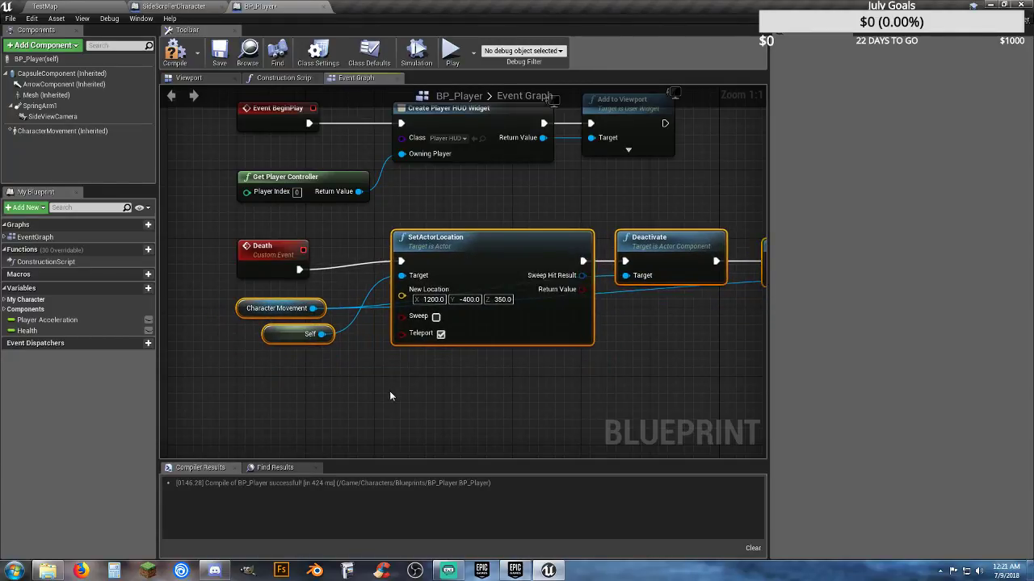
pyautogui.click(390, 391)
pyautogui.moveTo(483, 382)
pyautogui.mouseDown(button='right')
pyautogui.moveTo(160, 370)
pyautogui.moveTo(494, 366)
pyautogui.mouseUp(button='right')
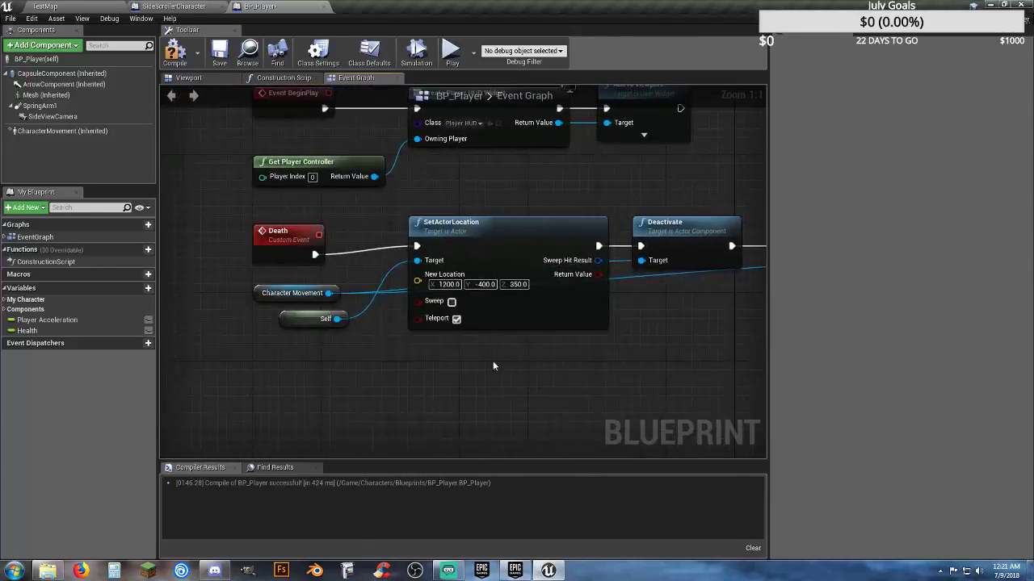
pyautogui.click(174, 51)
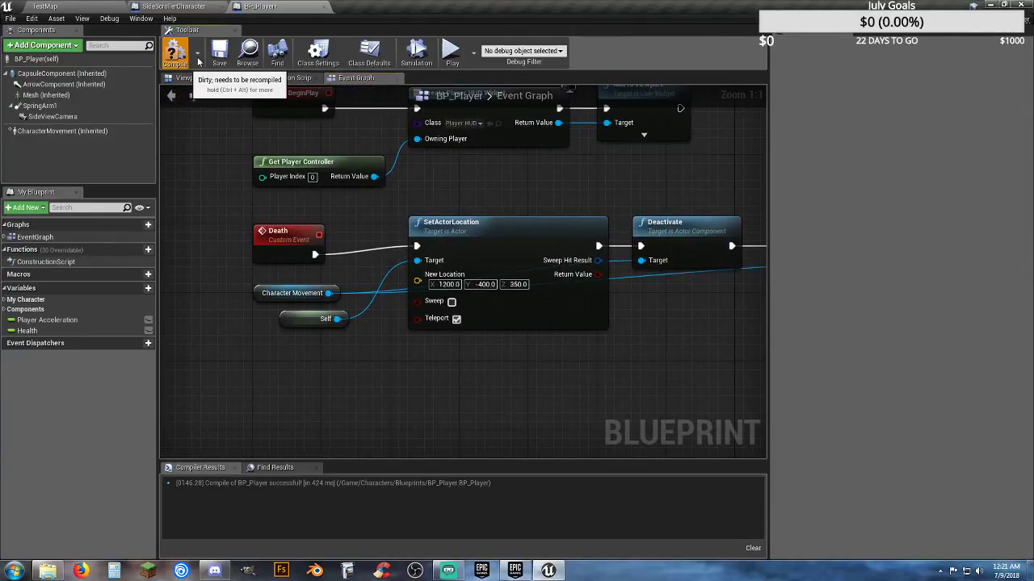
# - Play-test TestMap by running the character both ways until the Death teleport triggers, and end the session
pyautogui.click(105, 10)
pyautogui.click(520, 41)
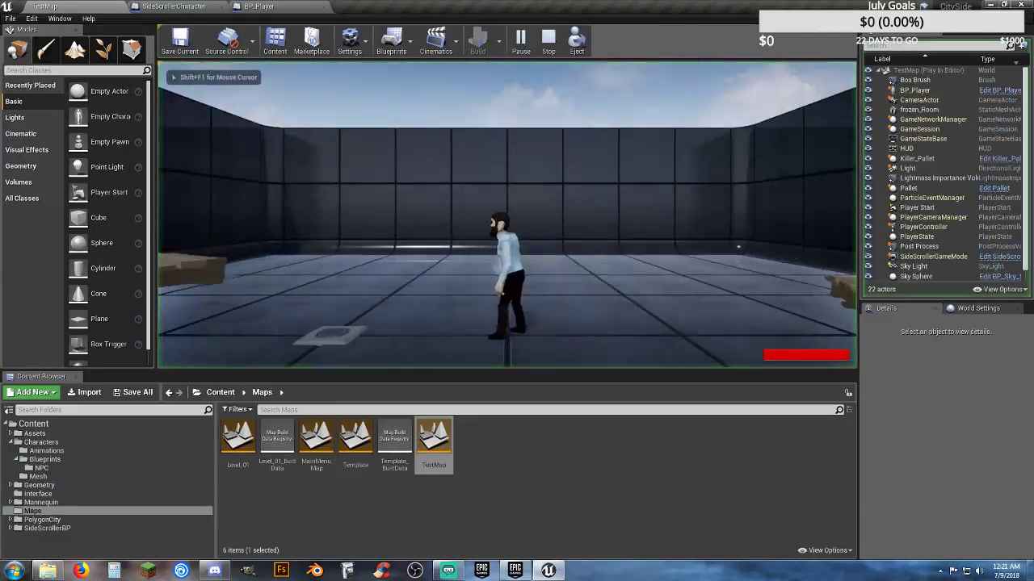
pyautogui.press('a')
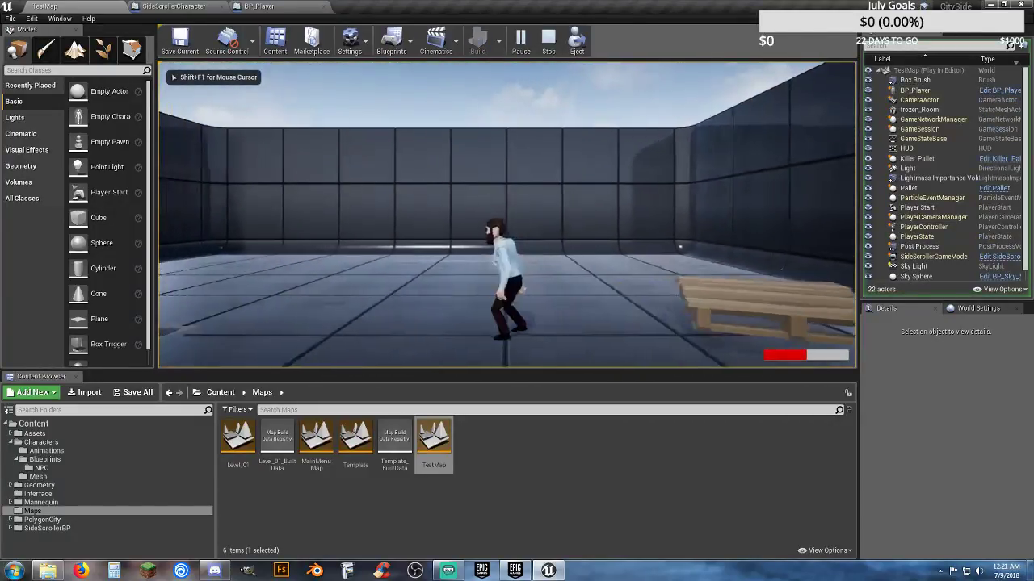
pyautogui.press('d')
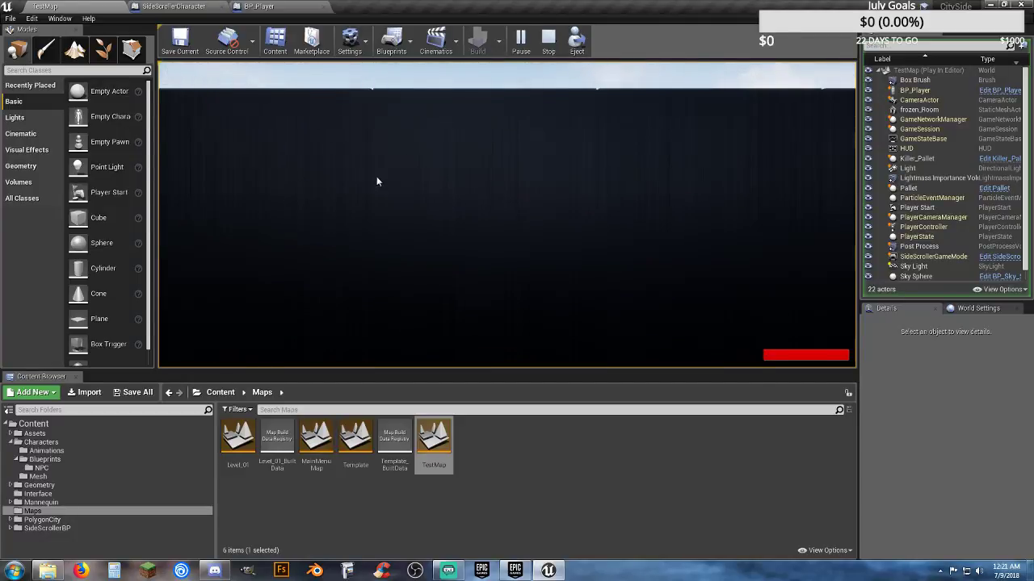
pyautogui.press('Escape')
# - Inspect the frozen_Room mesh from above in TestMap and play-test the health loss and Death teleport once more
pyautogui.press('s')
pyautogui.moveTo(494, 142); pyautogui.dragTo(509, 235, button='right')
pyautogui.press('w')
pyautogui.click(474, 261)
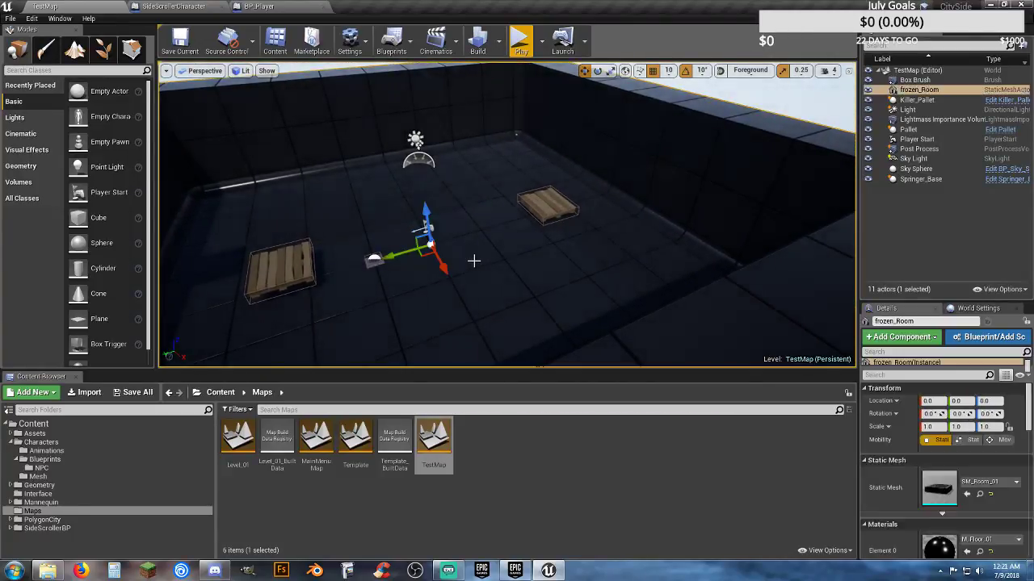
pyautogui.press('a')
pyautogui.moveTo(466, 258); pyautogui.dragTo(438, 139, button='right')
pyautogui.press('d')
pyautogui.click(521, 40)
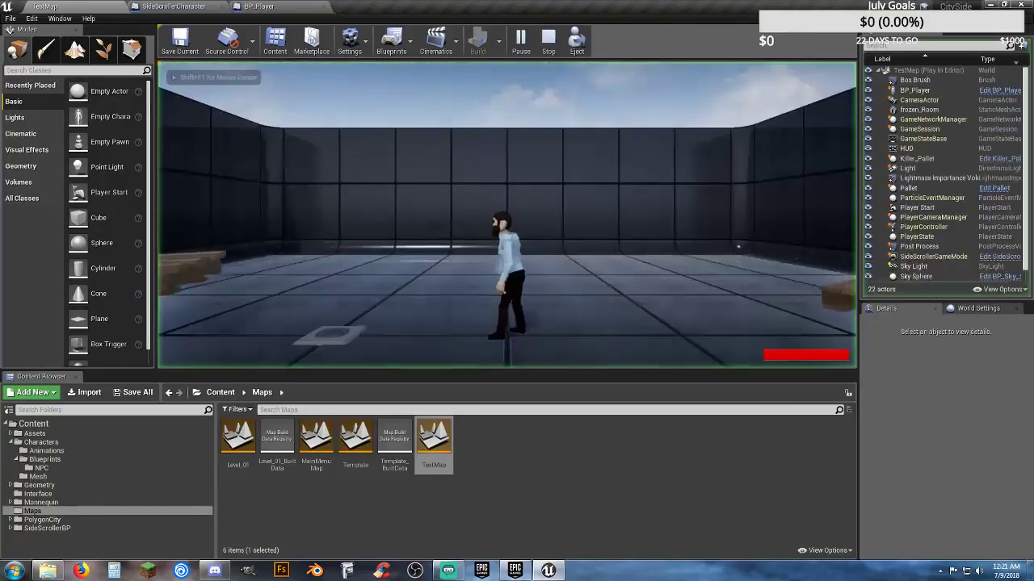
pyautogui.press('d')
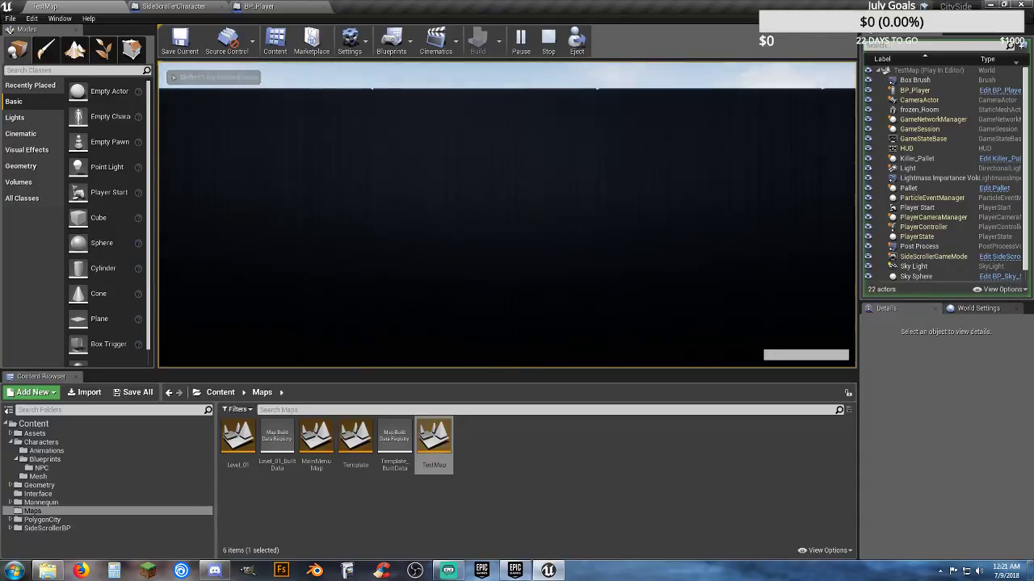
pyautogui.press('Escape')
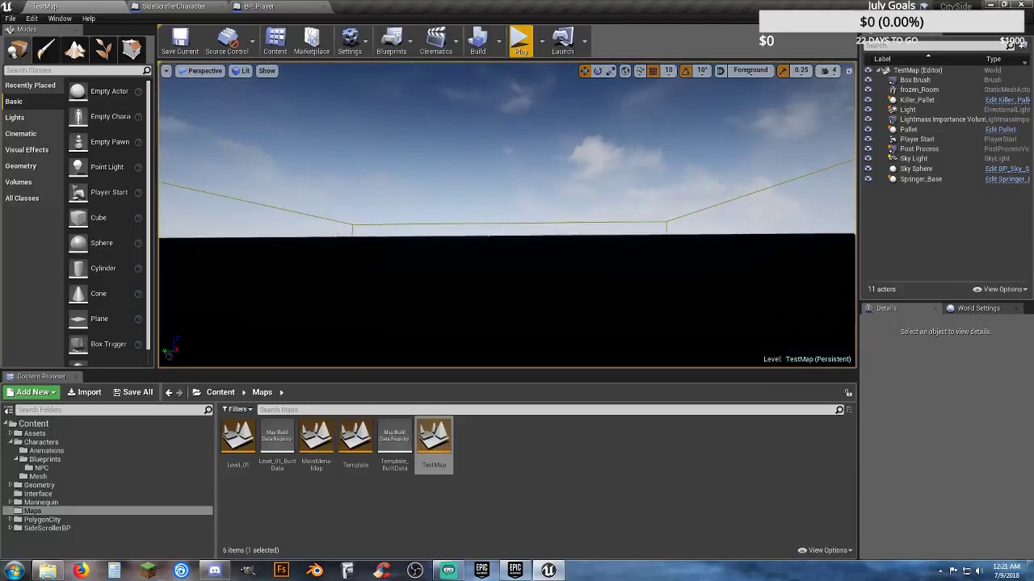
# - Scale the frozen_Room mesh to 2.0 in X and Y and 1.0 in Z
pyautogui.moveTo(464, 280); pyautogui.dragTo(468, 240, button='right')
pyautogui.click(545, 280)
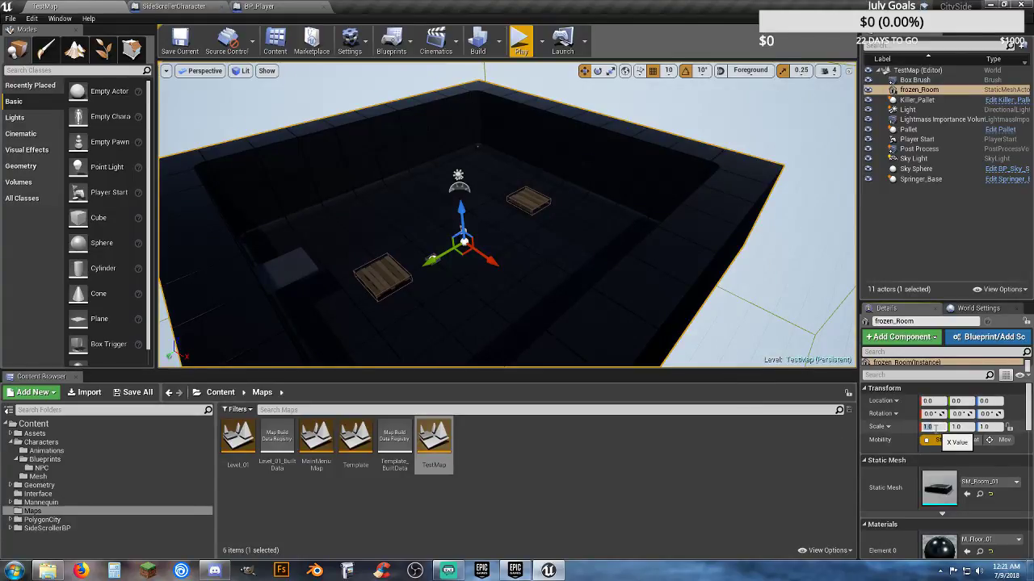
pyautogui.write('2')
pyautogui.press('Return')
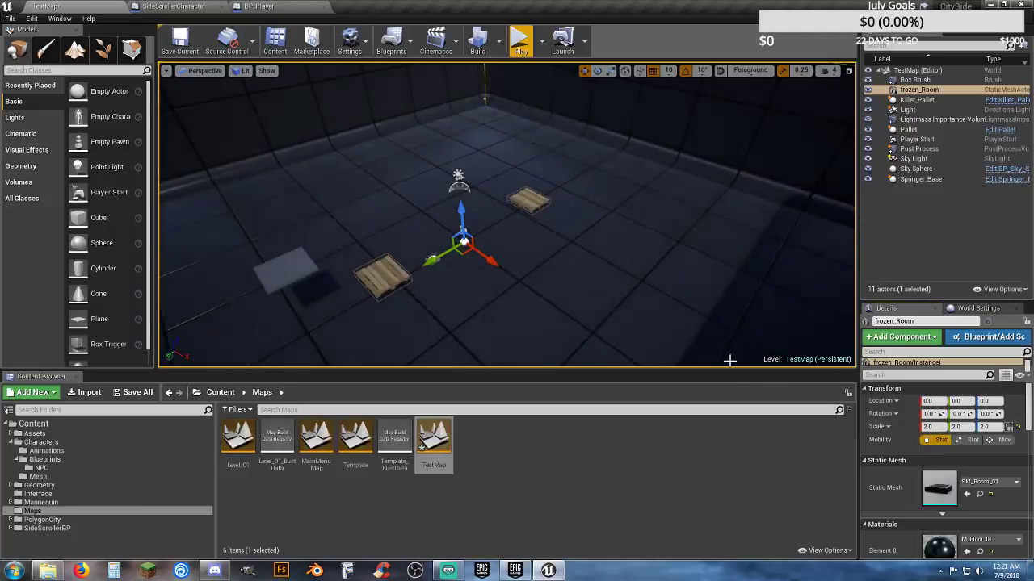
pyautogui.moveTo(679, 251); pyautogui.dragTo(537, 212, button='right')
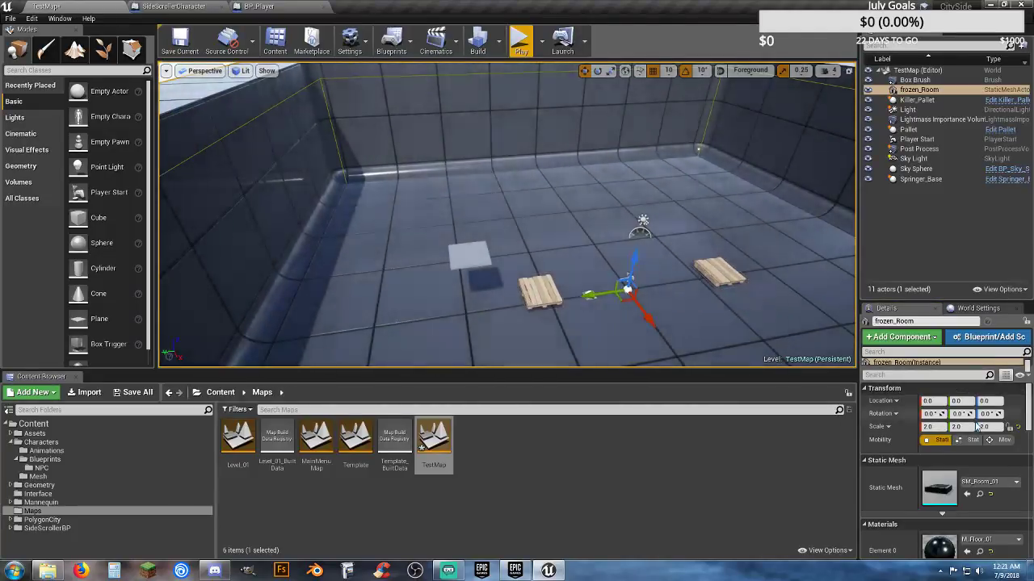
pyautogui.click(981, 426)
pyautogui.write('1')
pyautogui.press('Return')
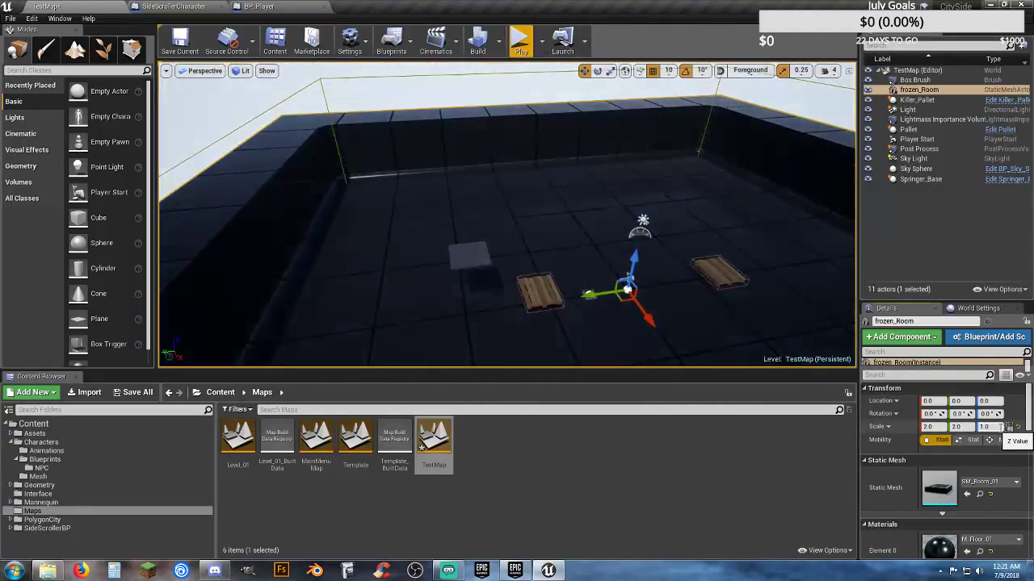
# - Play-test the enlarged room by running and jumping to check where the Death teleport places the character, and end the session
pyautogui.click(521, 40)
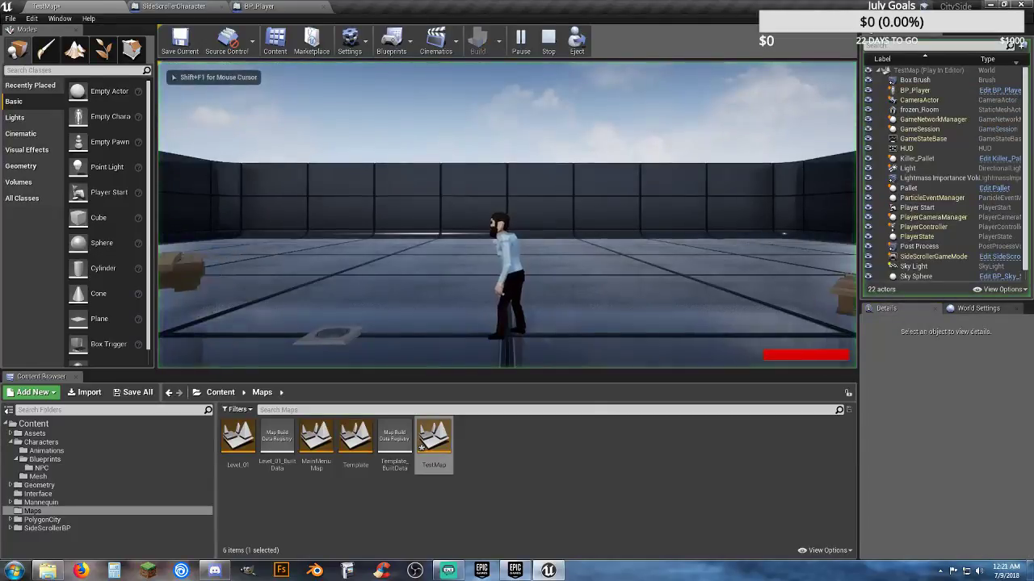
pyautogui.press('d')
pyautogui.press('a')
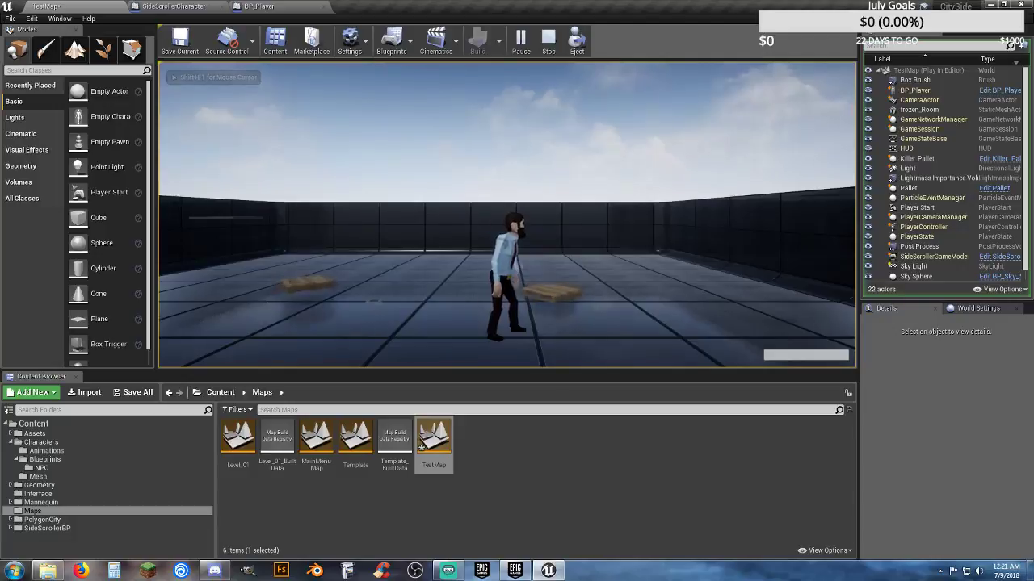
pyautogui.press('a')
pyautogui.press('space')
pyautogui.press('space')
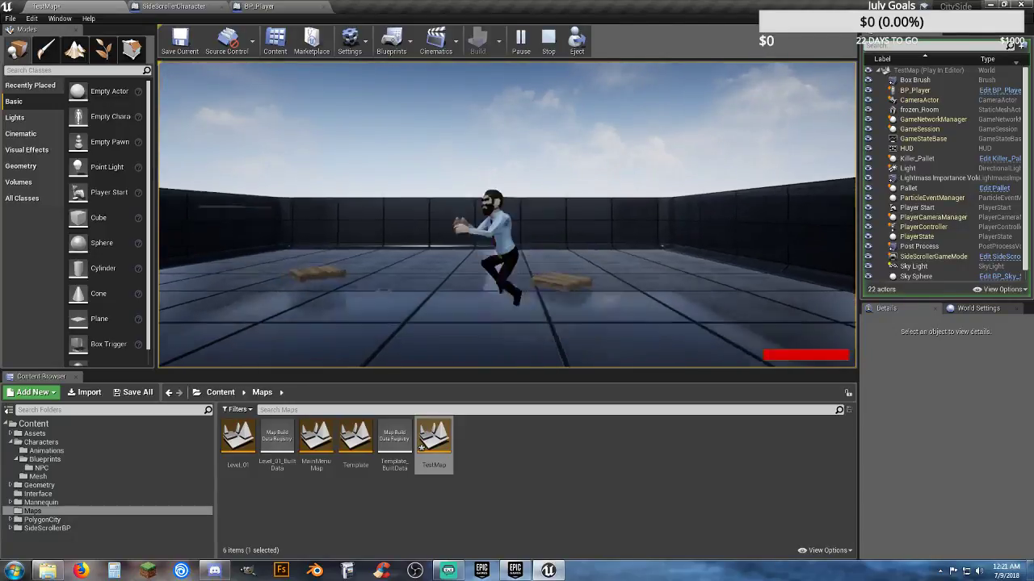
pyautogui.press('d')
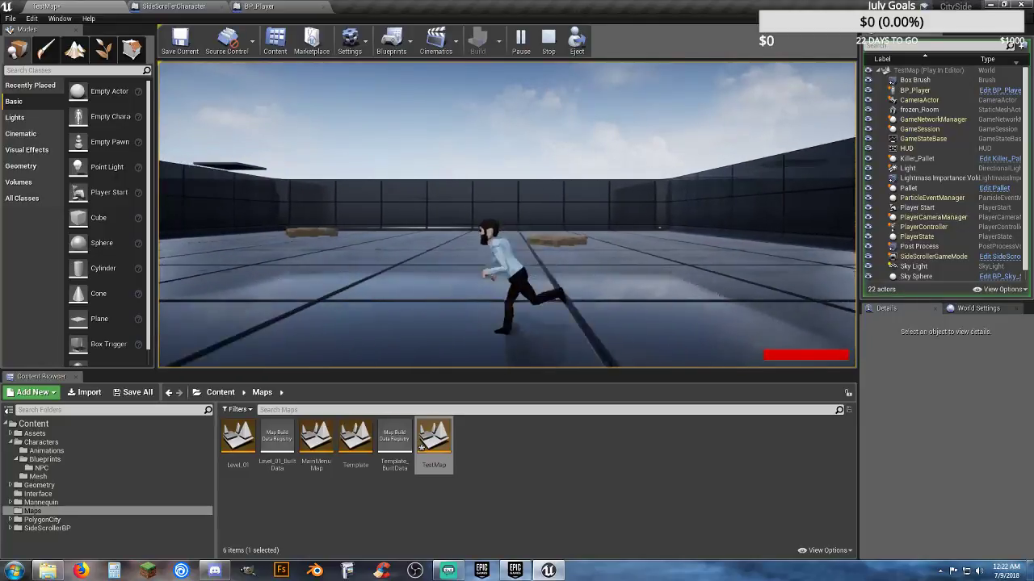
pyautogui.press('Escape')
# - Check the Player Start's location, set SetActorLocation's New Location in BP_Player to X 0.0 and Y 0.0, and compile and save
pyautogui.scroll(8, 526, 278)
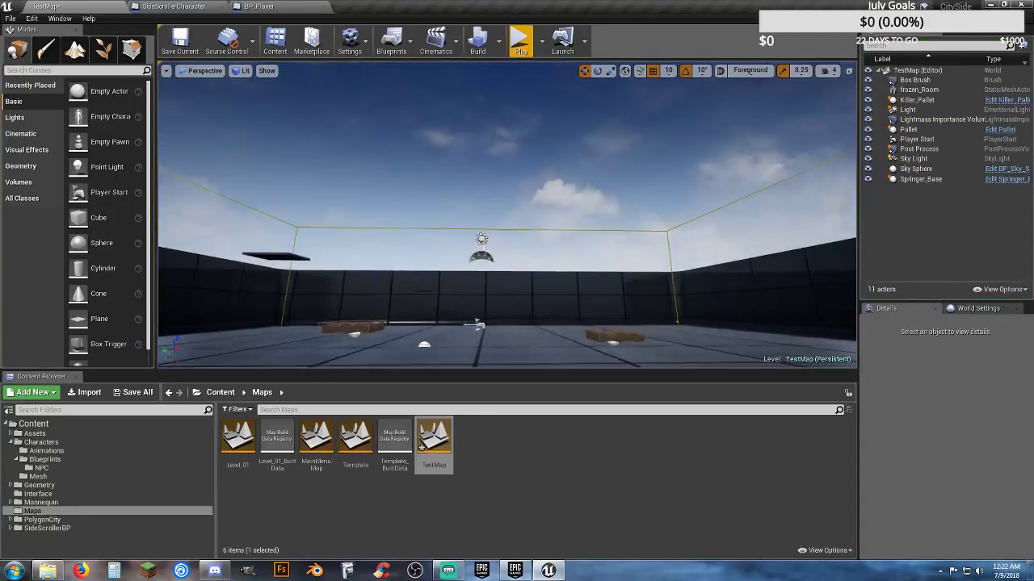
pyautogui.click(487, 282)
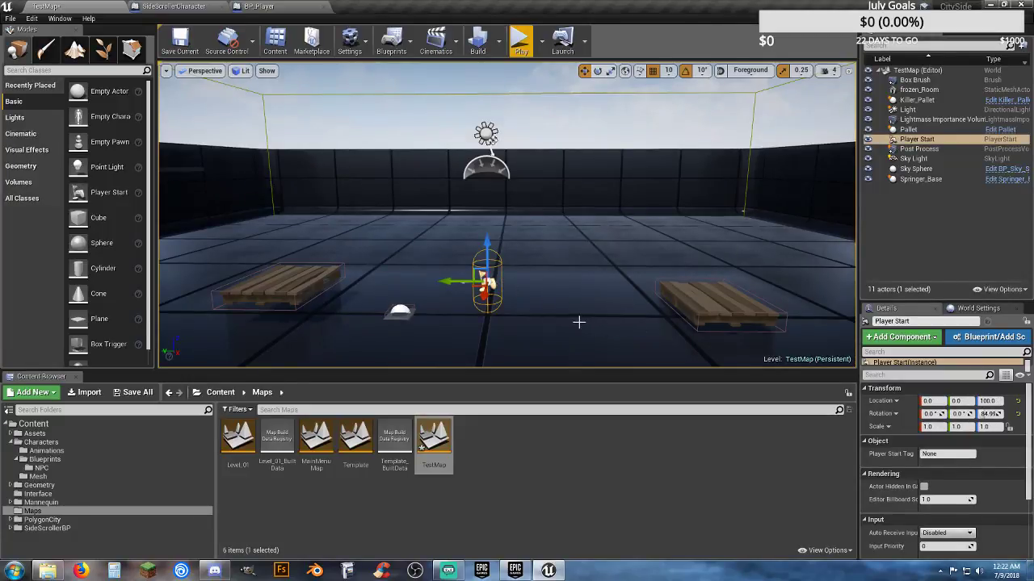
pyautogui.moveTo(579, 322); pyautogui.dragTo(571, 313, button='right')
pyautogui.click(260, 6)
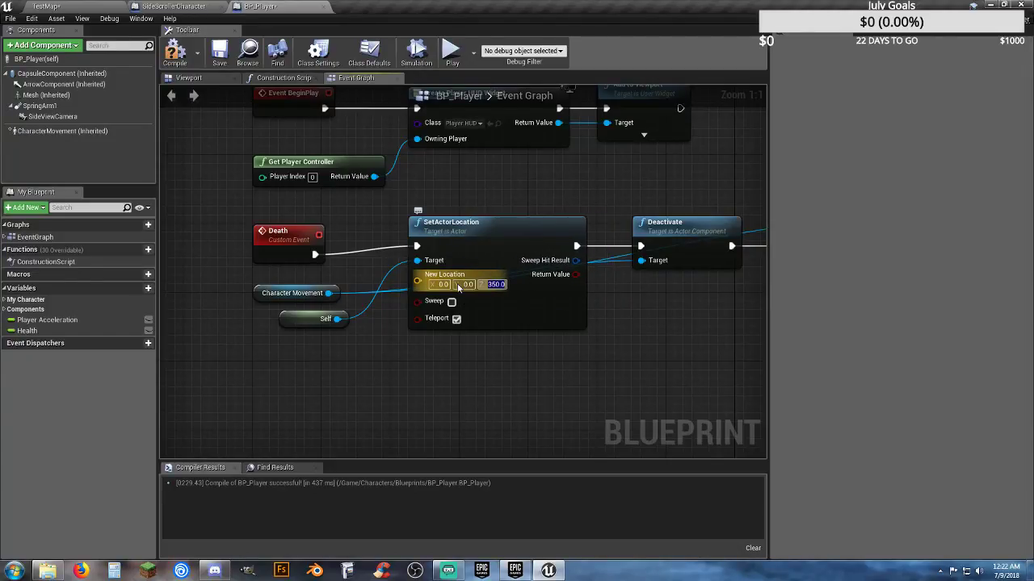
pyautogui.click(175, 50)
pyautogui.click(219, 51)
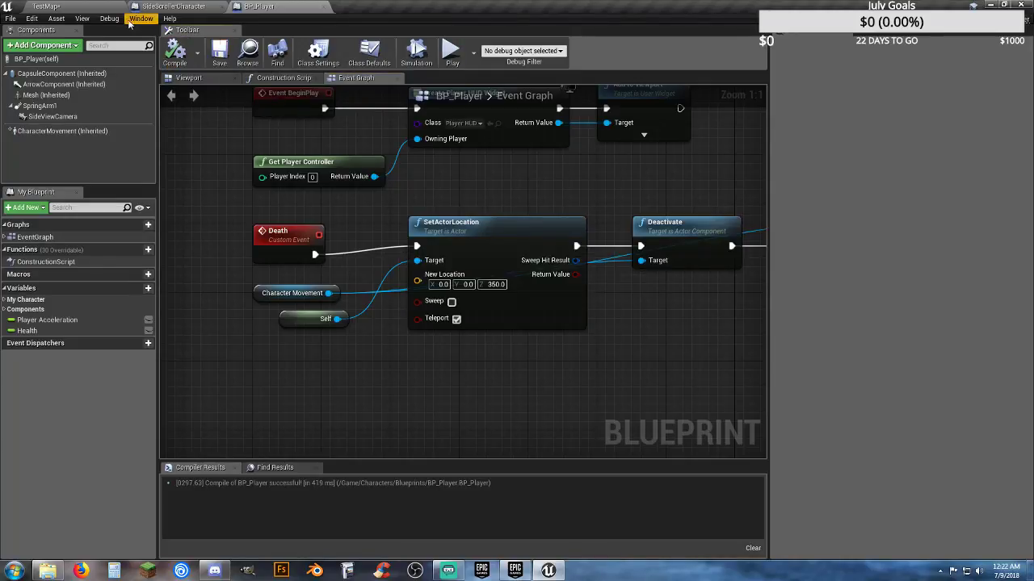
# - Play-test TestMap by running and jumping across the pallets and platform to check health loss and the respawn location, and end the session
pyautogui.click(97, 10)
pyautogui.click(520, 41)
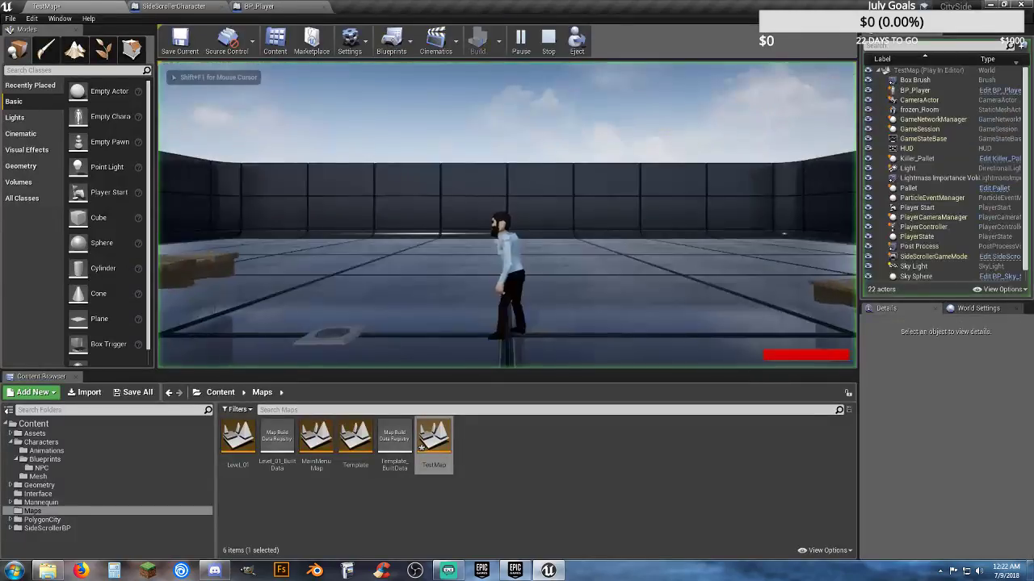
pyautogui.press('a')
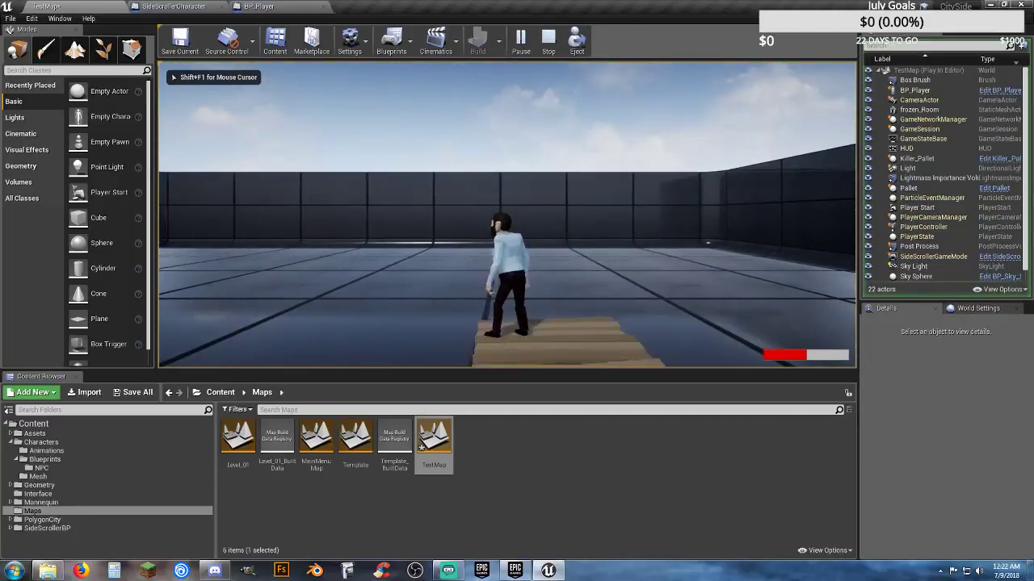
pyautogui.press('space')
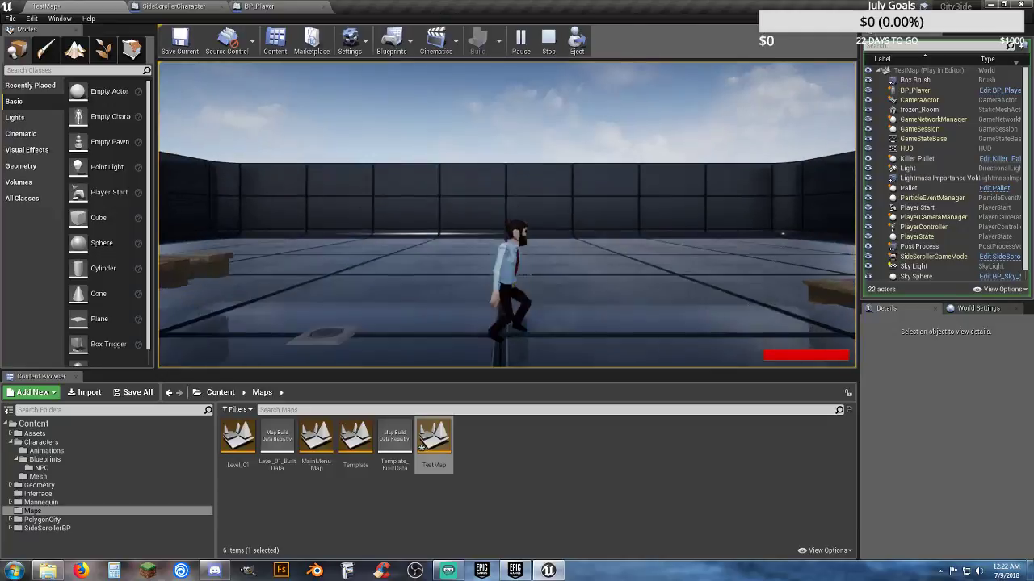
pyautogui.press('a')
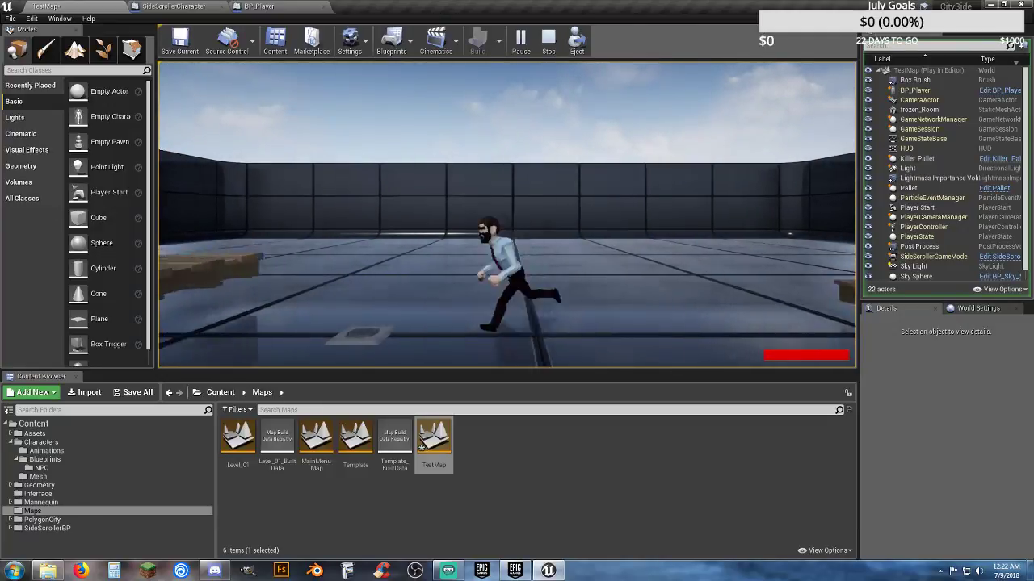
pyautogui.press('space')
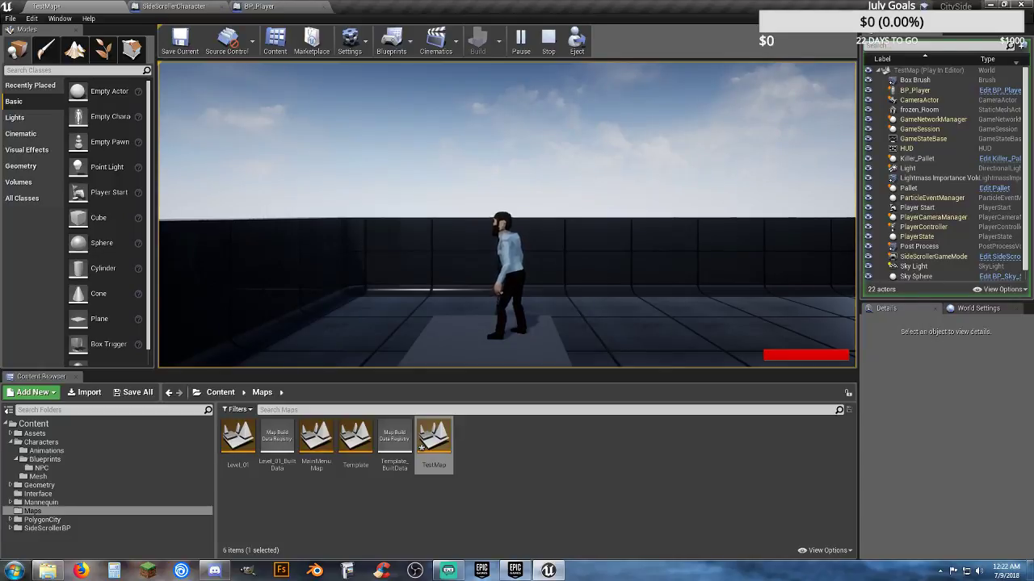
pyautogui.press('d')
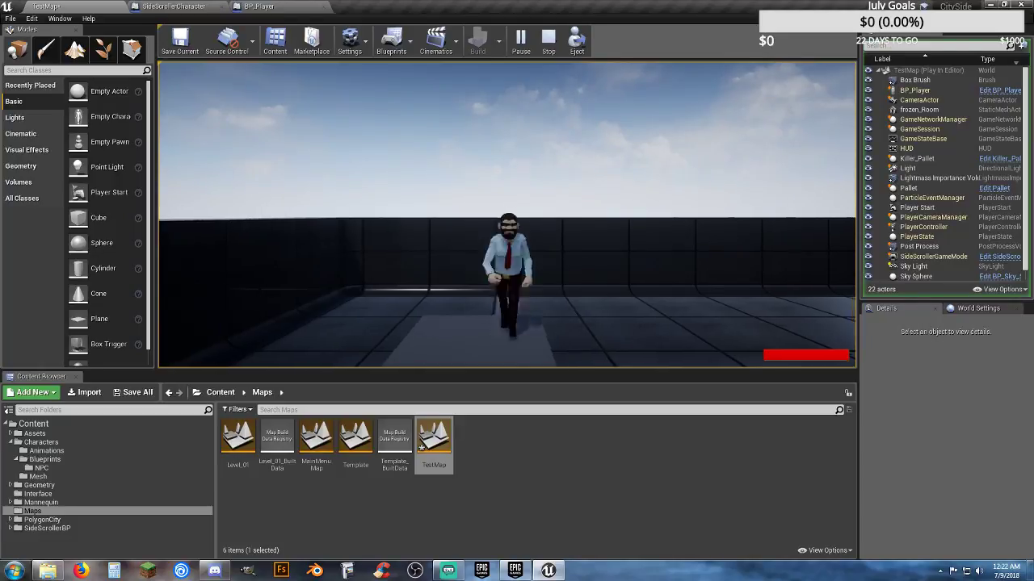
pyautogui.press('space')
pyautogui.press('a')
pyautogui.press('d')
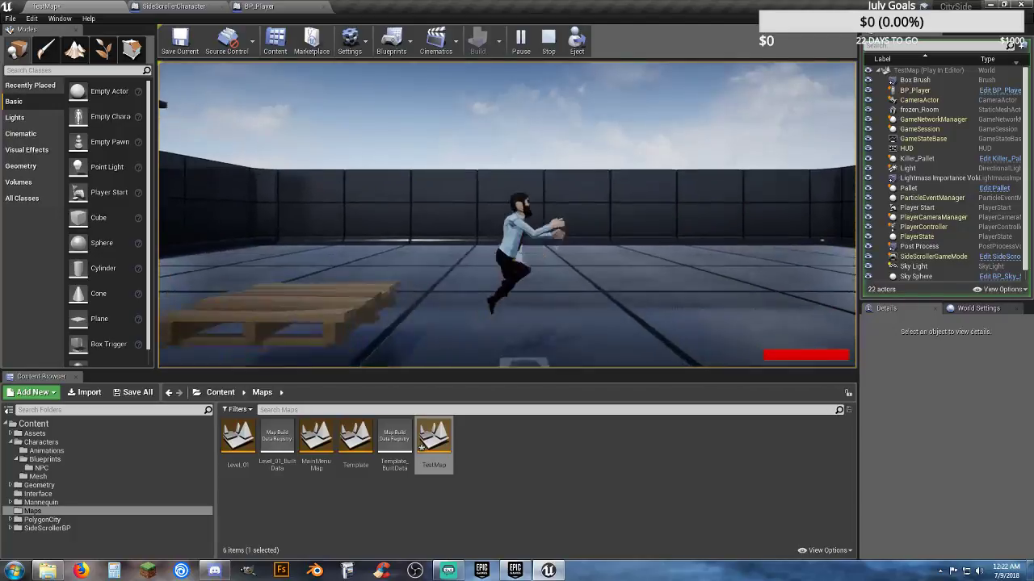
pyautogui.press('space')
pyautogui.press('a')
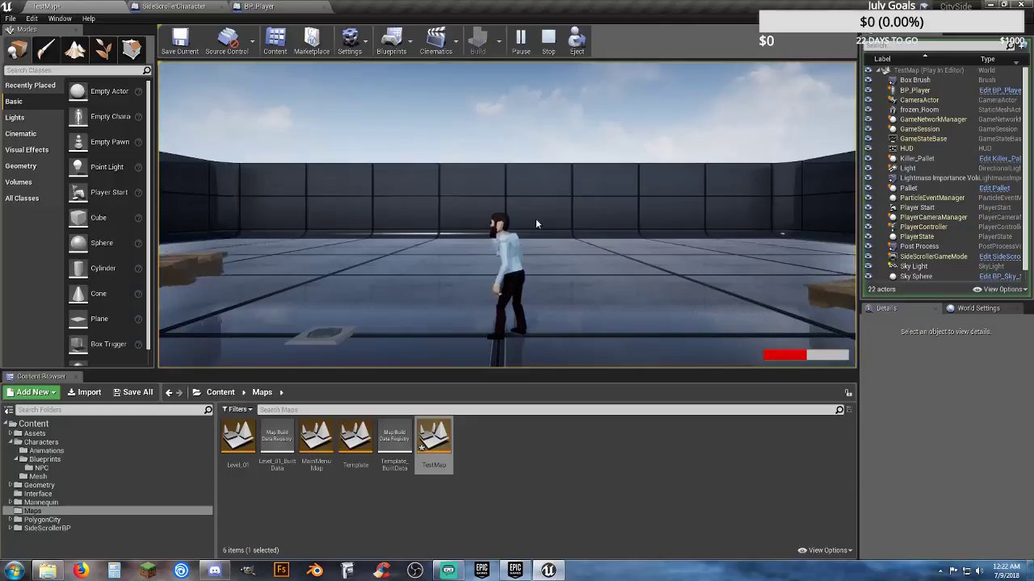
pyautogui.press('Escape')
# - Save the TestMap level and play-test a run and jump at the pallet to check the respawn again
pyautogui.click(139, 393)
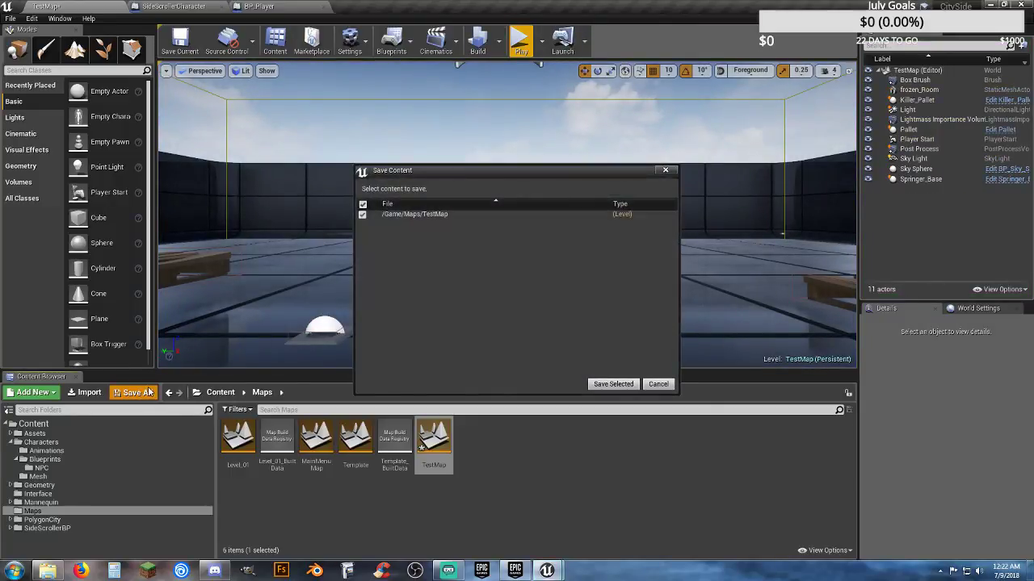
pyautogui.click(614, 384)
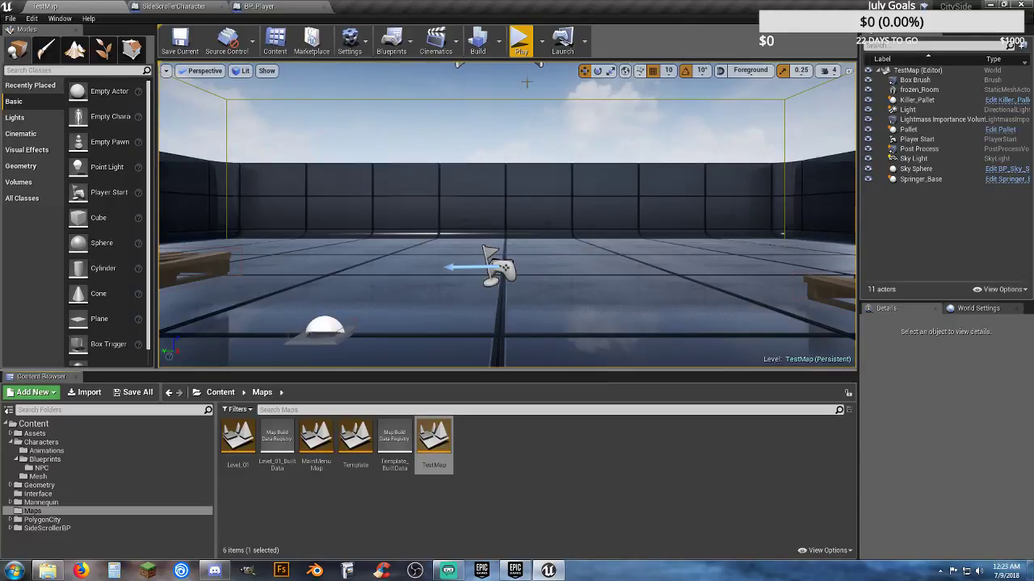
pyautogui.click(521, 40)
pyautogui.press('d')
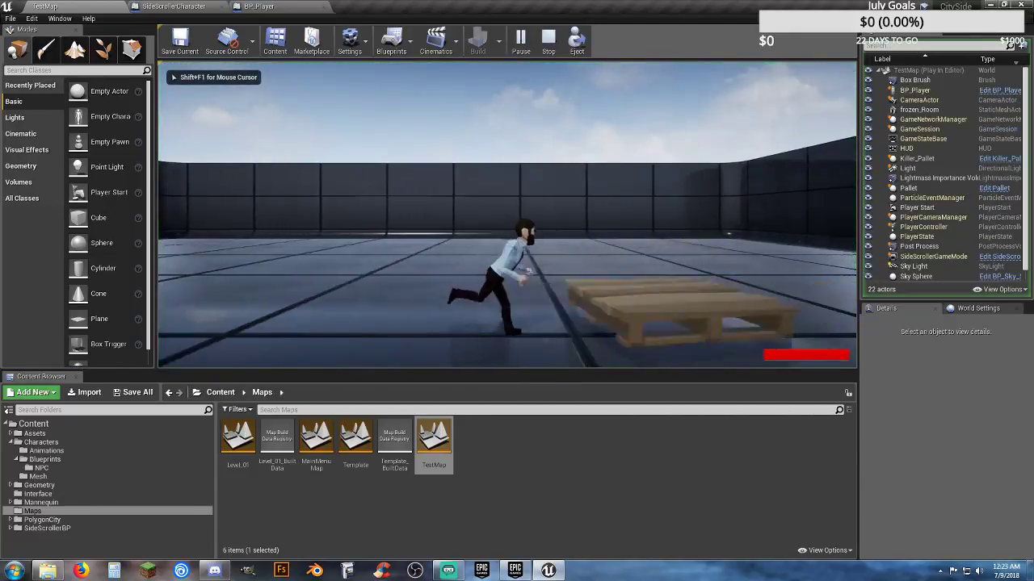
pyautogui.press('space')
pyautogui.press('a')
pyautogui.press('d')
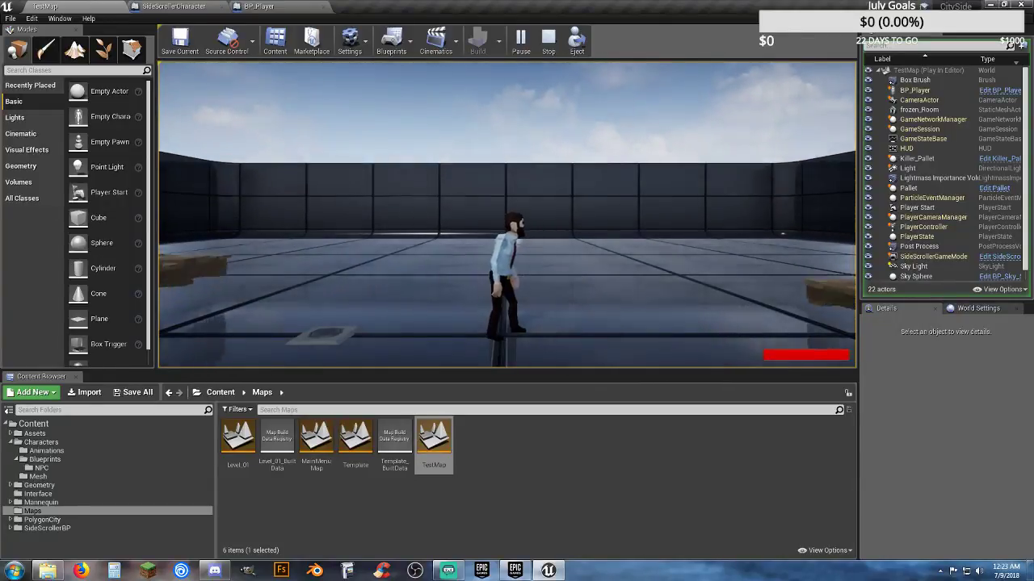
pyautogui.press('Escape')
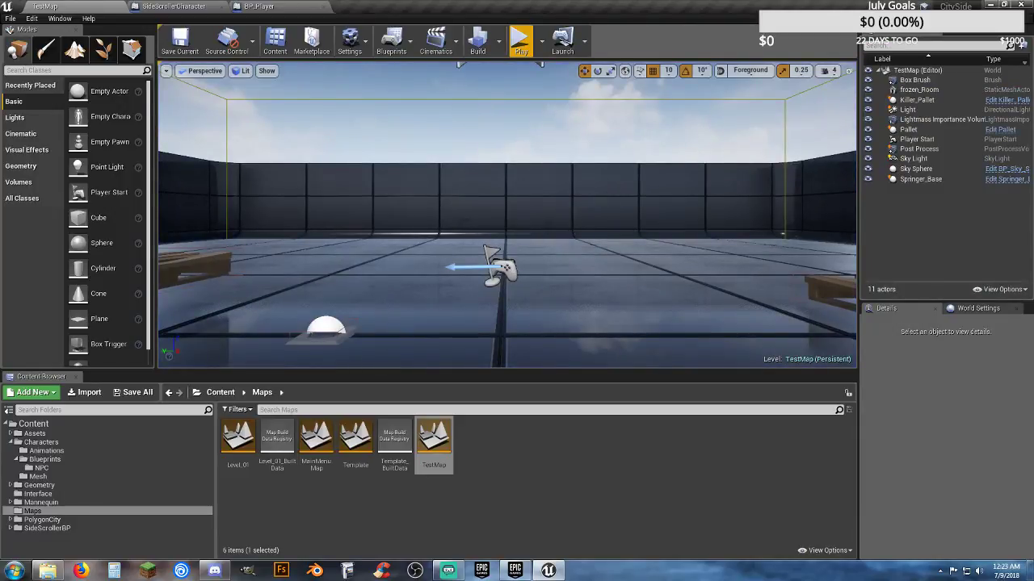
# - Check the Player Start's location, open SetActorLocation's New Location Z value in BP_Player, compile, and return to TestMap
pyautogui.click(503, 272)
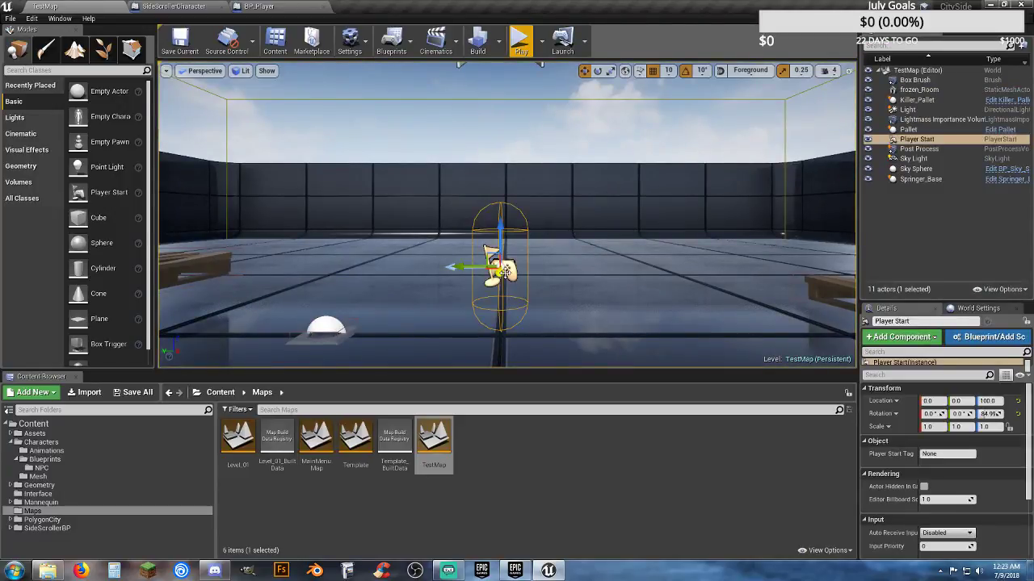
pyautogui.click(281, 10)
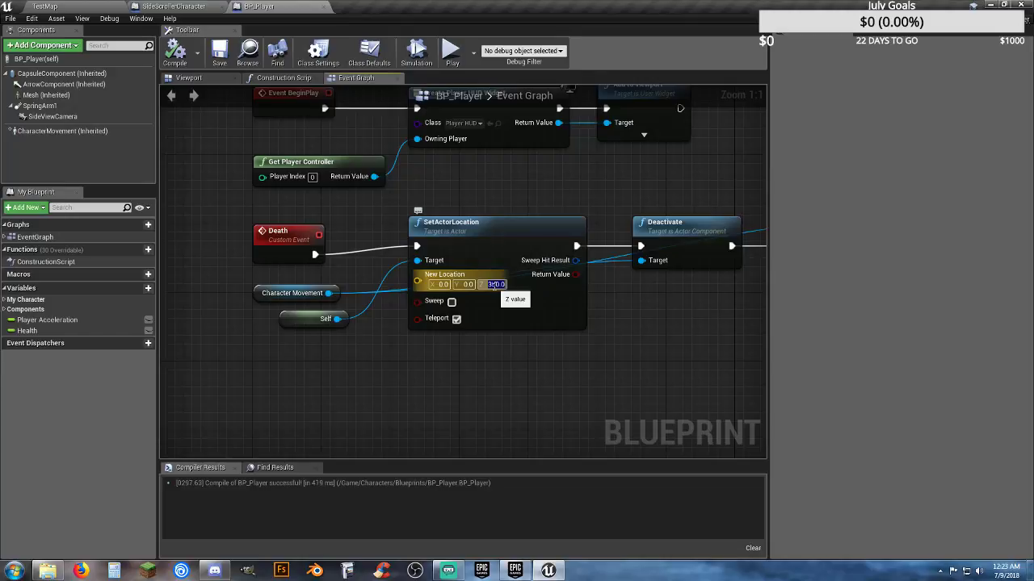
pyautogui.click(176, 53)
pyautogui.click(103, 9)
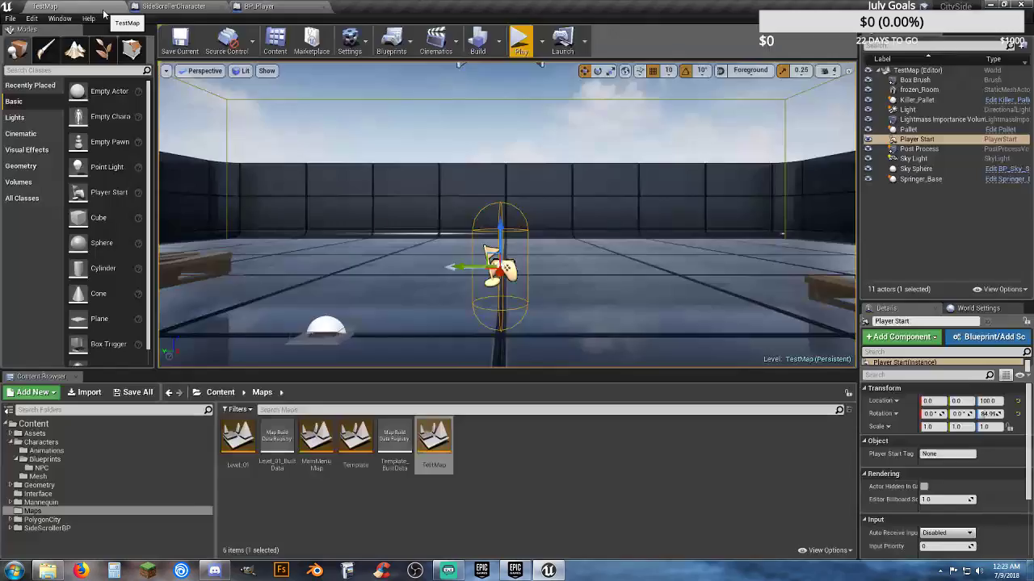
# - Play-test TestMap by running and jumping in both directions to check the respawn position, and end the session
pyautogui.click(510, 39)
pyautogui.press('d')
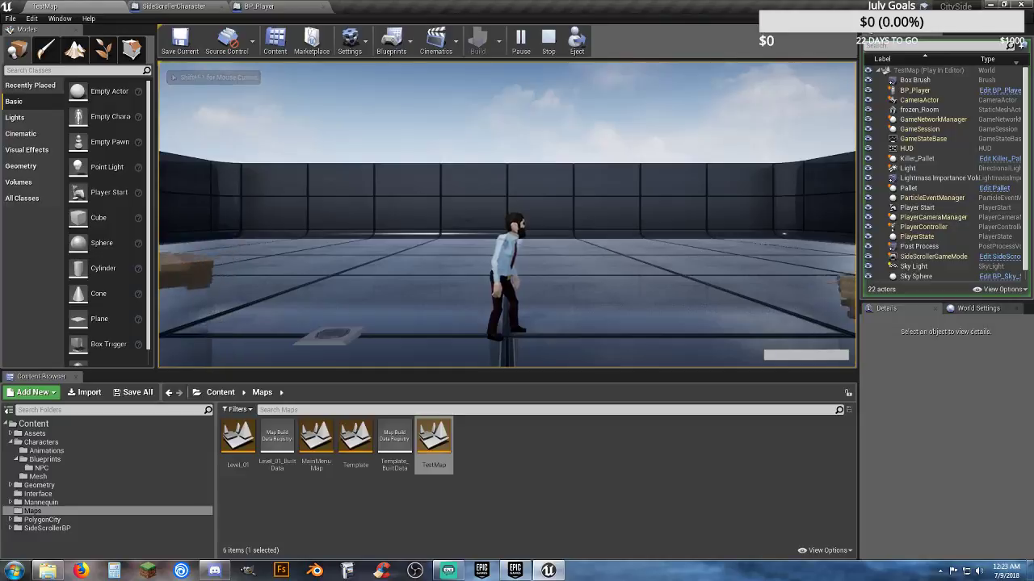
pyautogui.press('a')
pyautogui.press('space')
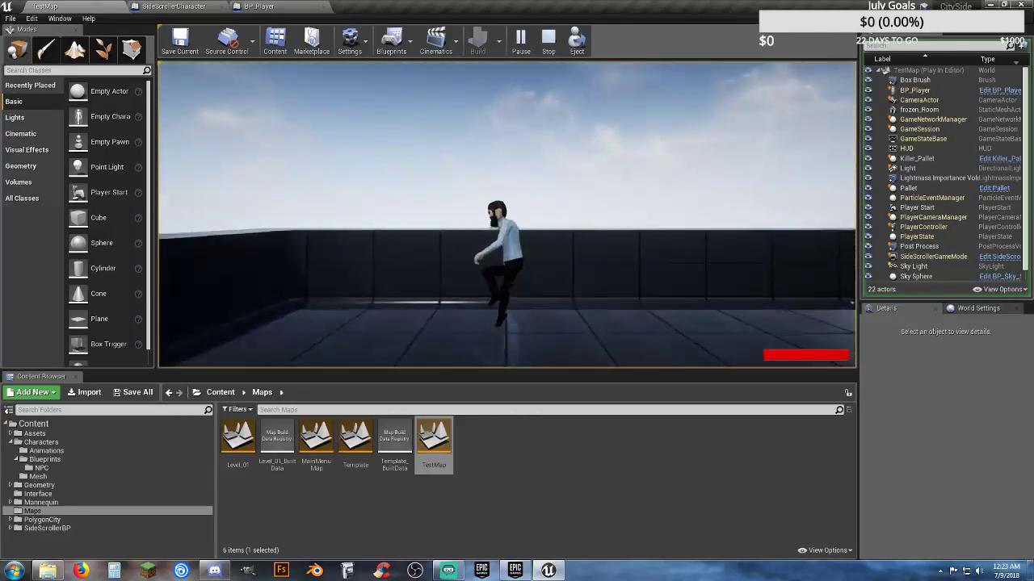
pyautogui.press('d')
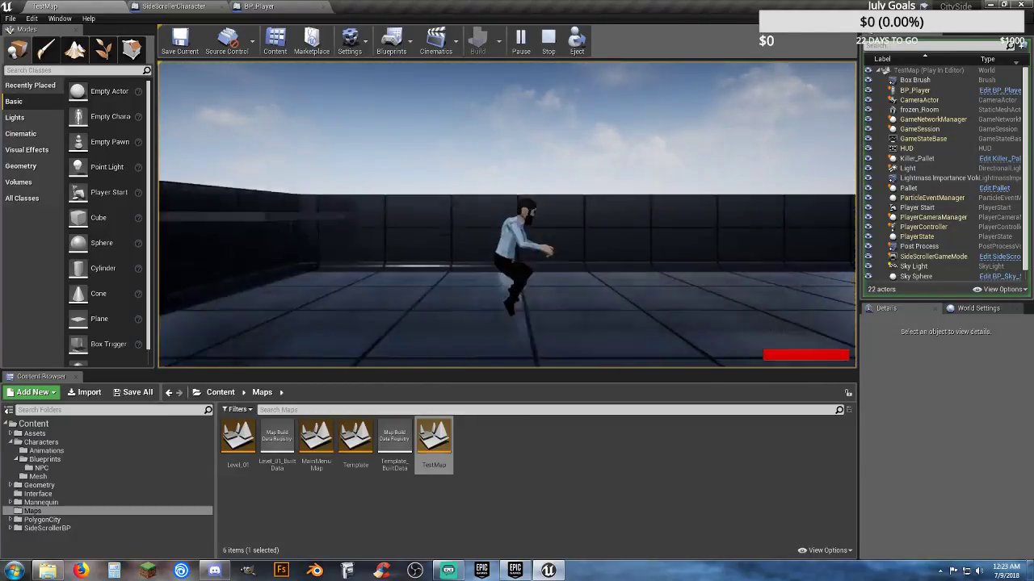
pyautogui.press('space')
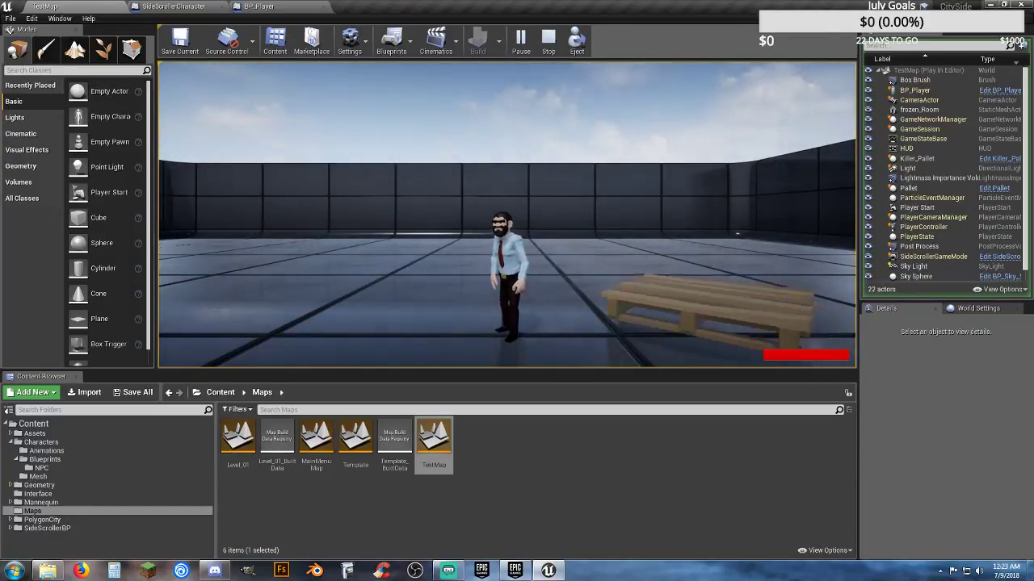
pyautogui.press('Escape')
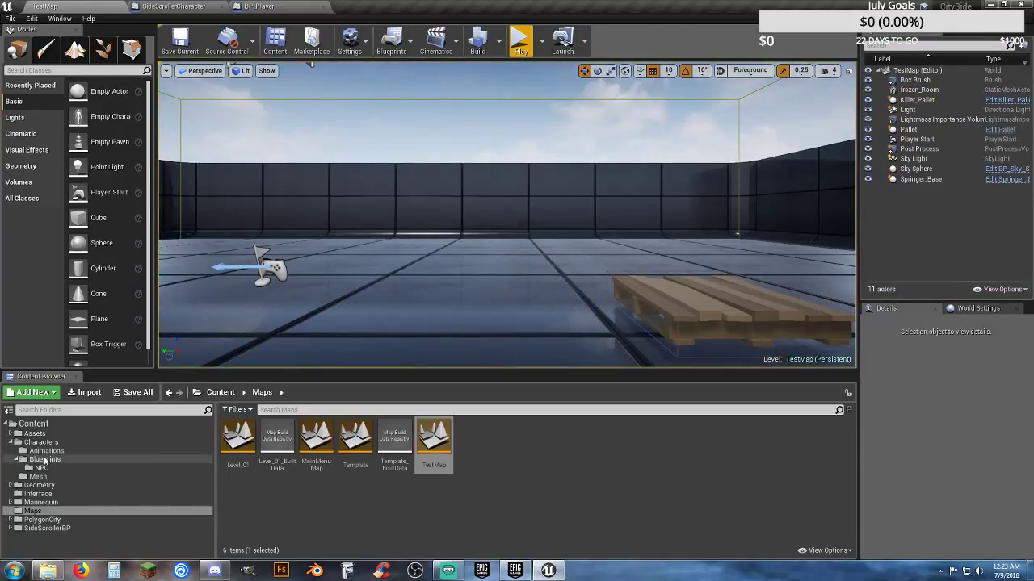
# - Open the Killer_Pallet blueprint from Assets/Gadgets and close the SideScrollerCharacter and BP_Player editors
pyautogui.click(13, 433)
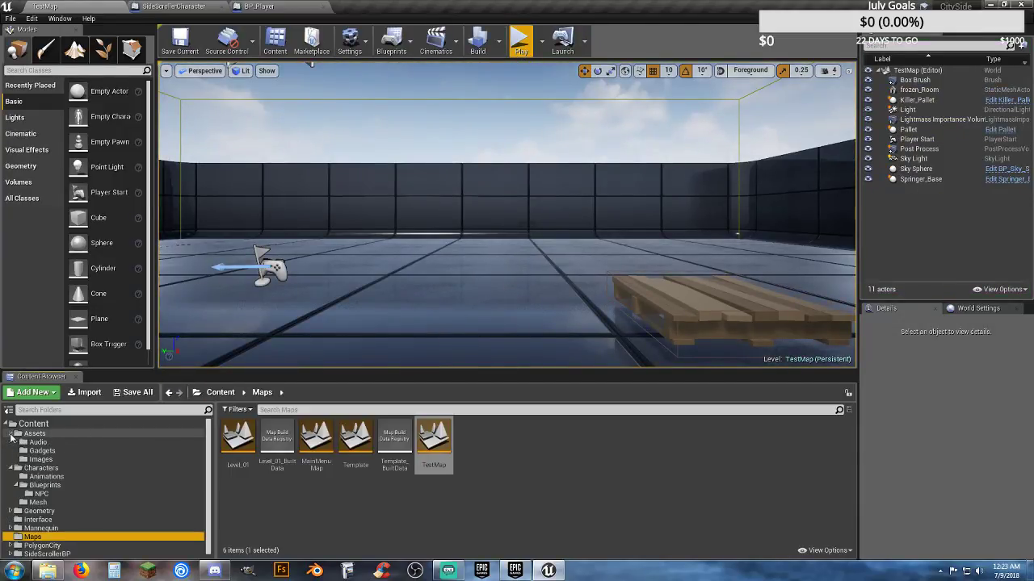
pyautogui.click(34, 450)
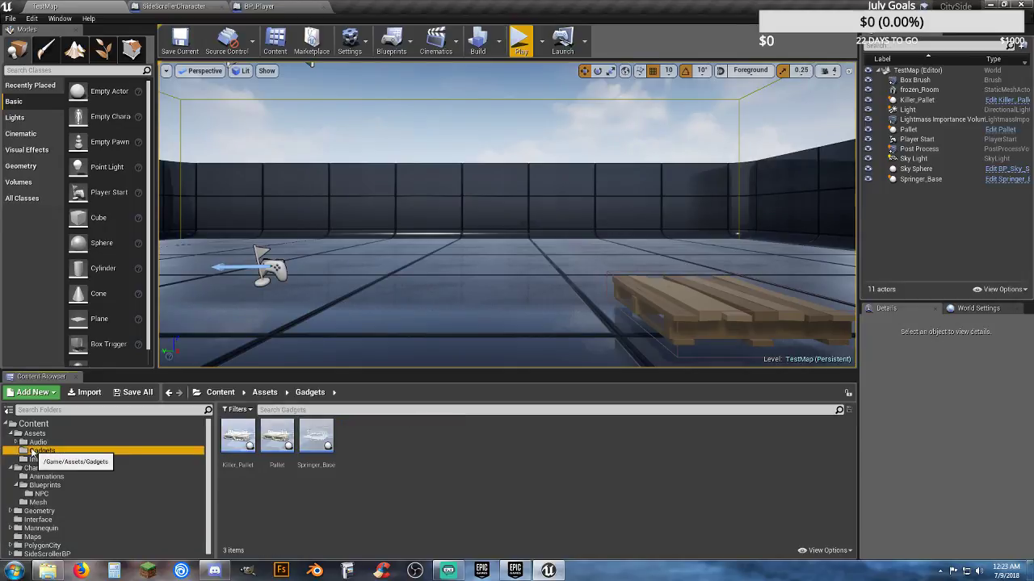
pyautogui.doubleClick(240, 459)
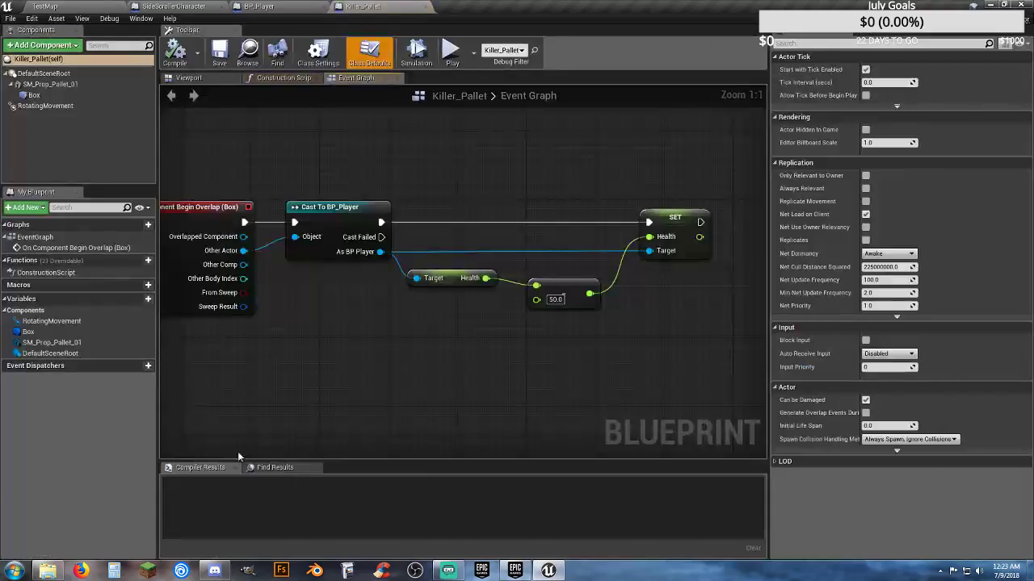
pyautogui.click(222, 6)
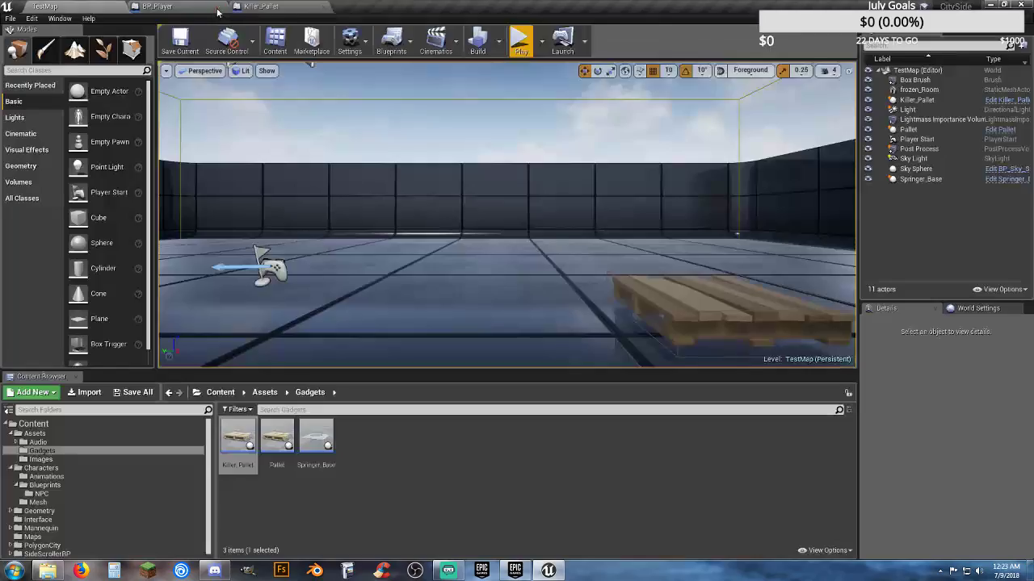
pyautogui.click(221, 6)
pyautogui.click(167, 7)
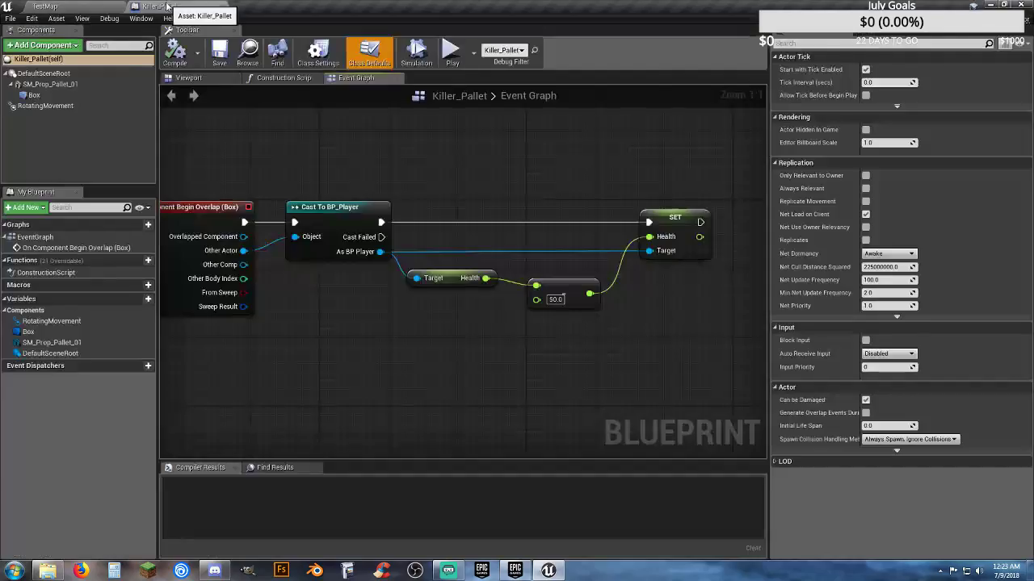
# - Show Killer_Pallet's 3D preview and select its SM_Prop_Pallet_01 mesh component
pyautogui.click(34, 96)
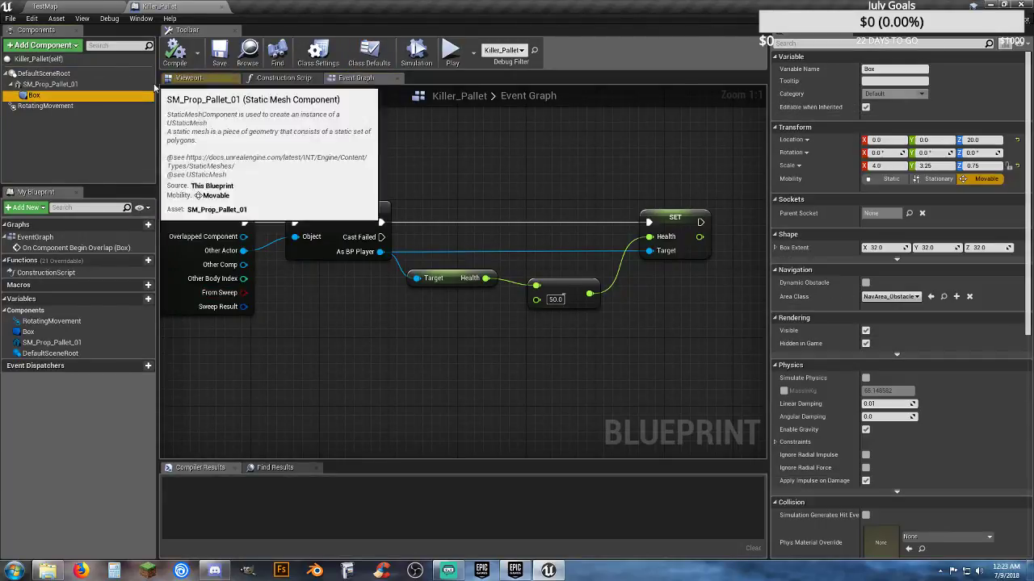
pyautogui.click(186, 79)
pyautogui.click(50, 84)
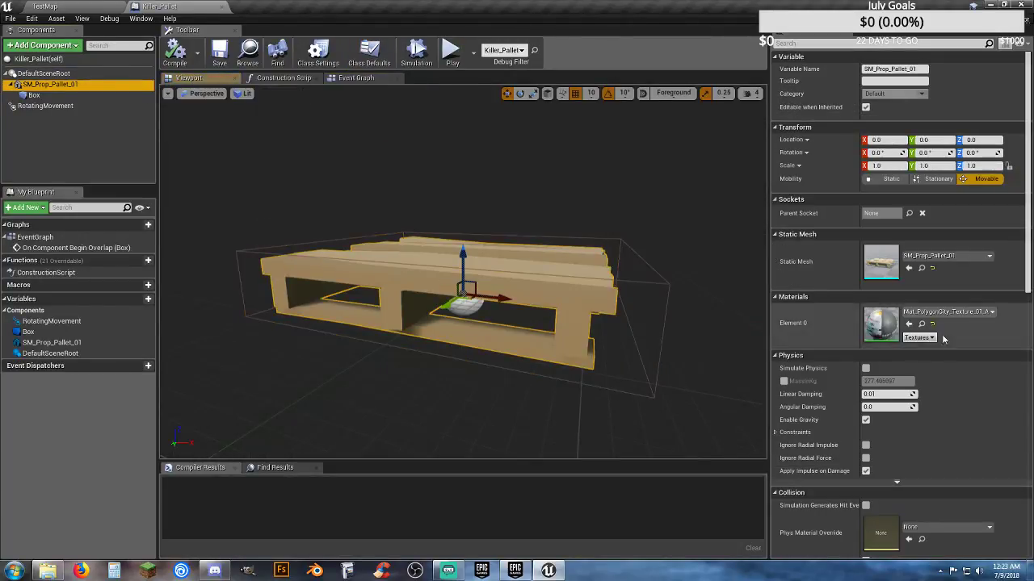
# - Try the materials Mat_PolygonCity_Texture_01_B, Mat_PolygonCity_Texture_02_A and Mat_PolygonCity_Texture_02_B on the pallet mesh
pyautogui.click(960, 310)
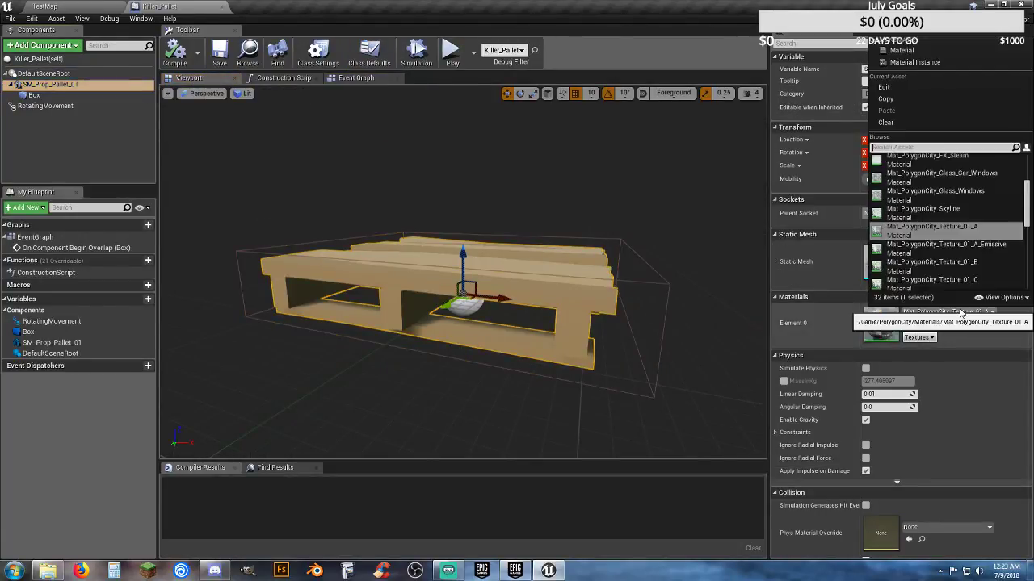
pyautogui.click(968, 269)
pyautogui.click(960, 311)
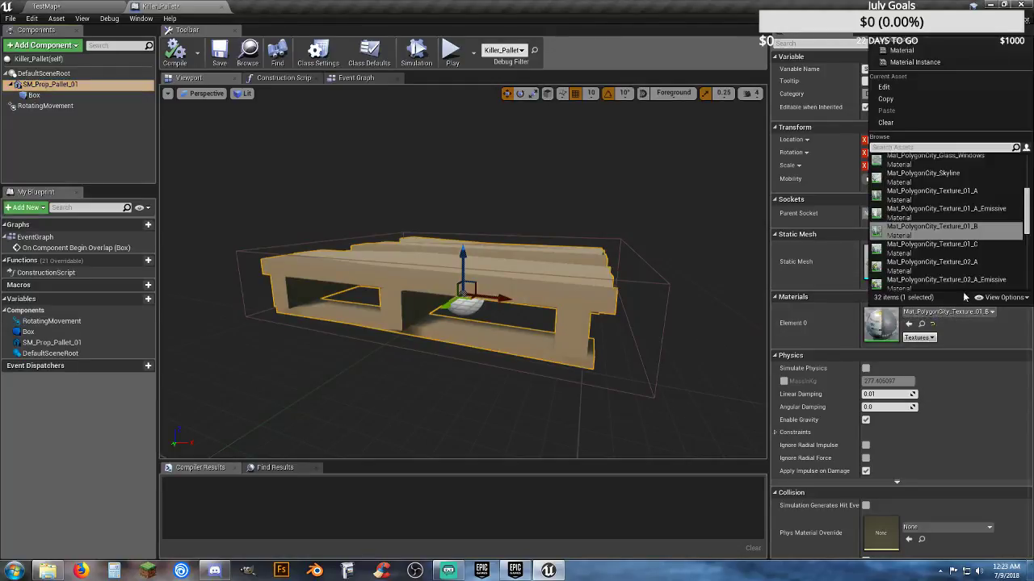
pyautogui.click(960, 266)
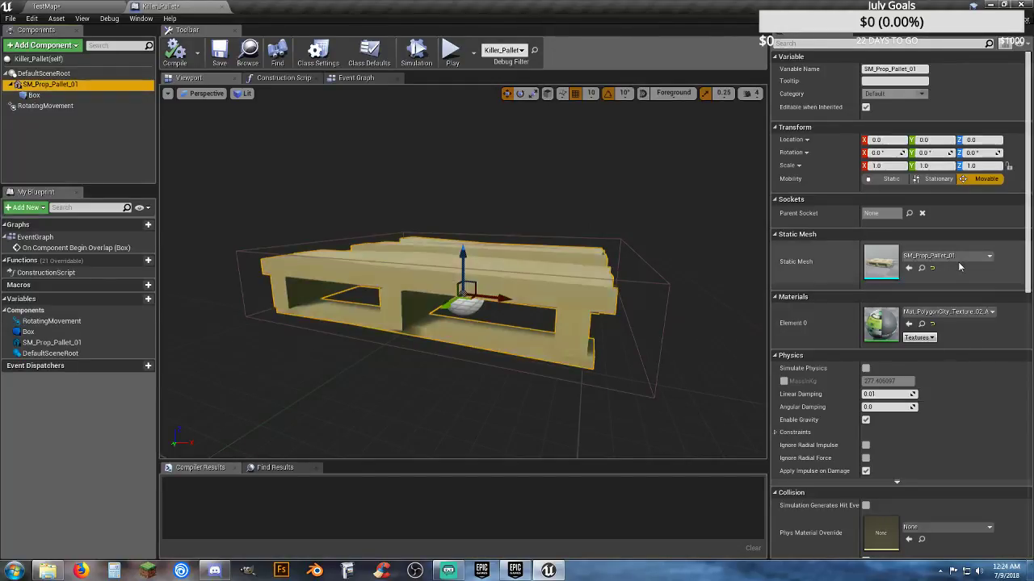
pyautogui.click(961, 313)
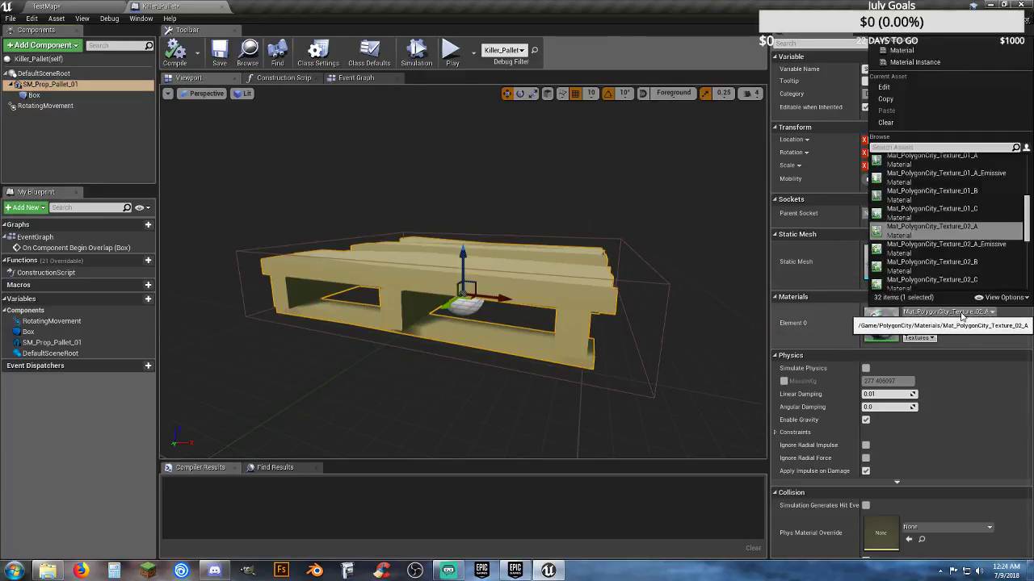
pyautogui.click(949, 264)
# - Assign Mat_PolygonCity_Texture_03_A to the pallet mesh's Element 0, save Killer_Pallet, and close its editor
pyautogui.click(961, 314)
pyautogui.scroll(-1, 950, 258)
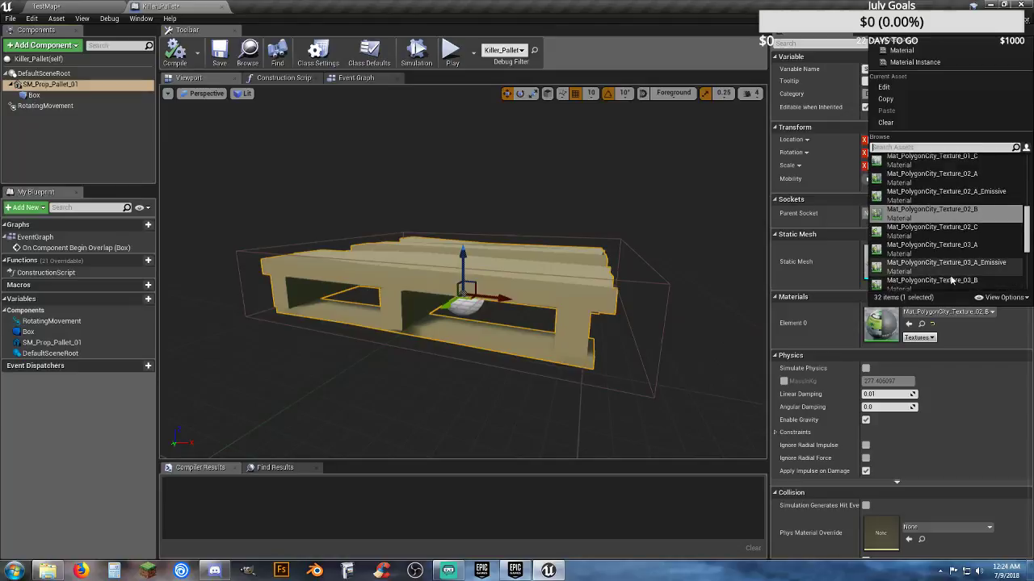
pyautogui.click(951, 254)
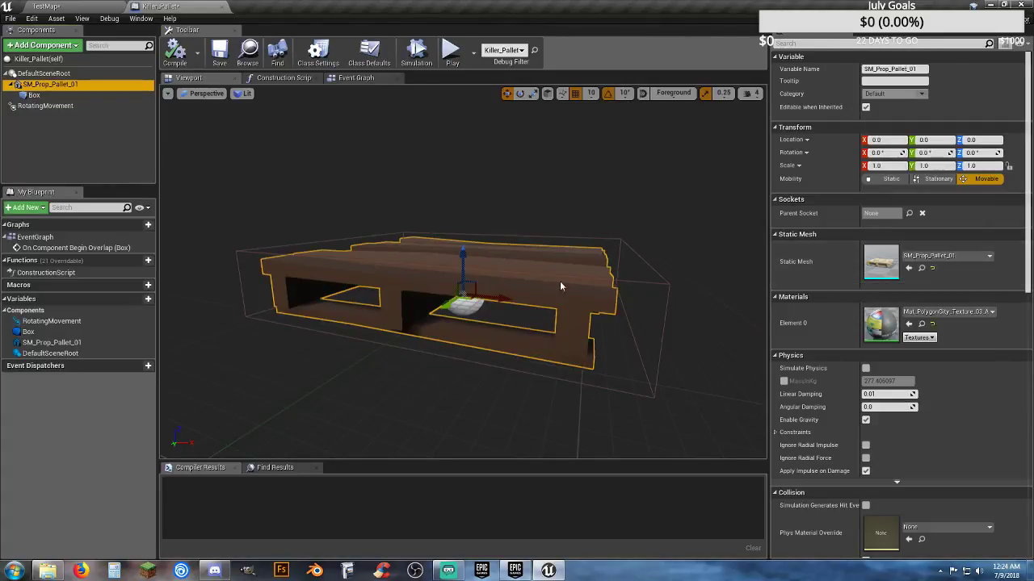
pyautogui.click(219, 53)
pyautogui.click(221, 8)
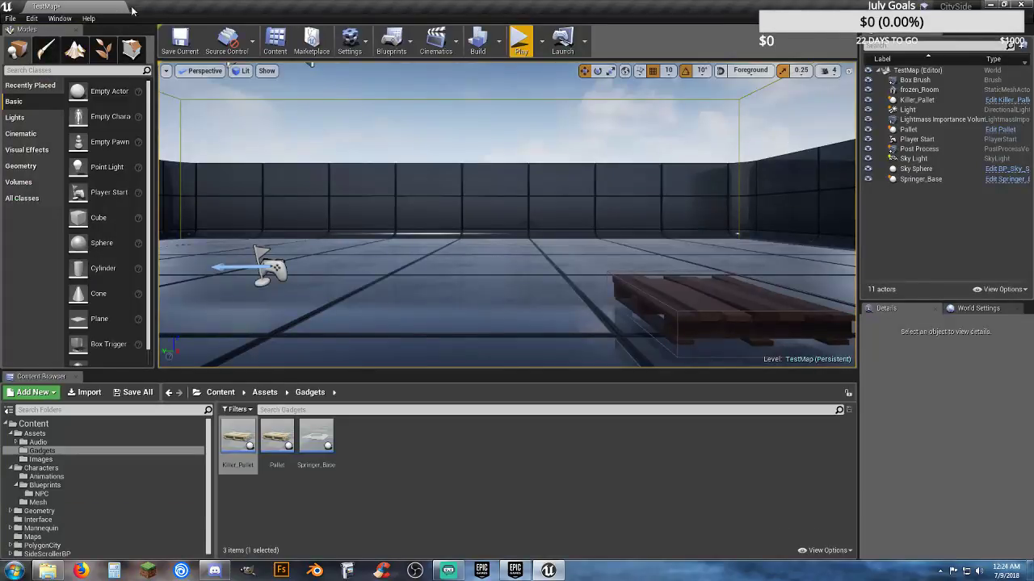
# - Play-test TestMap by running into the recolored Killer_Pallet, and move and jump around the light pallet and raised platform
pyautogui.click(521, 40)
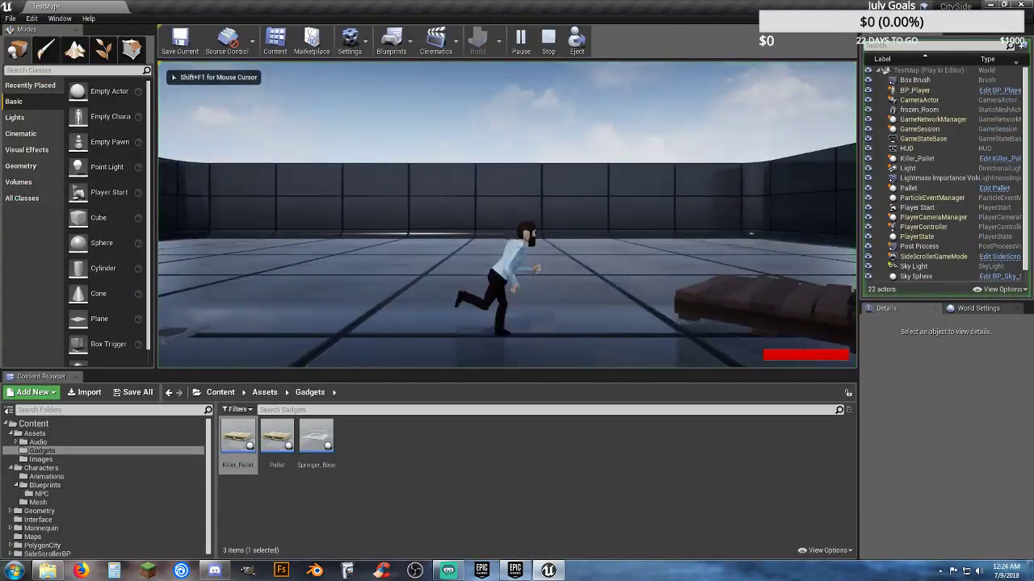
pyautogui.press('d')
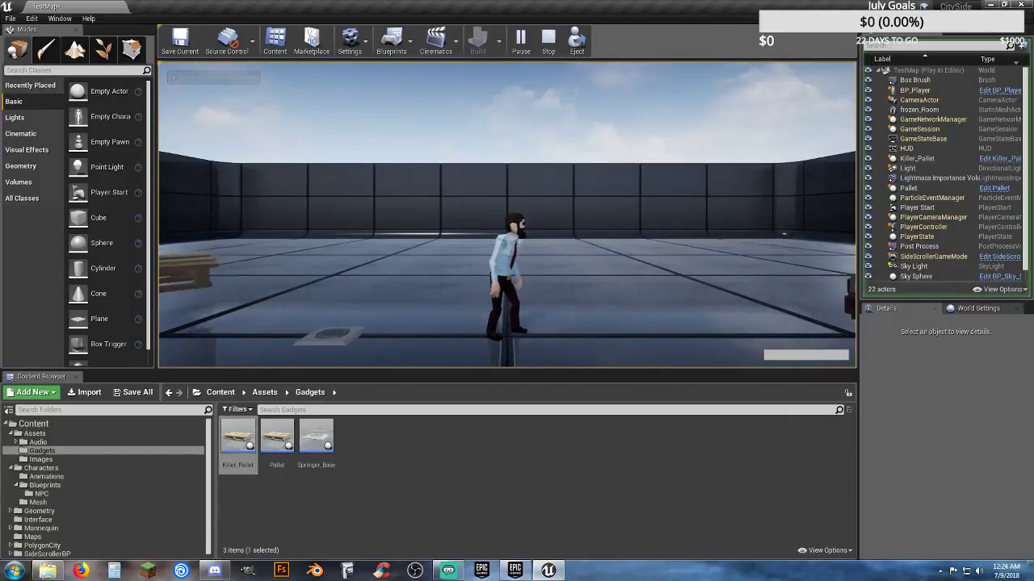
pyautogui.press('a')
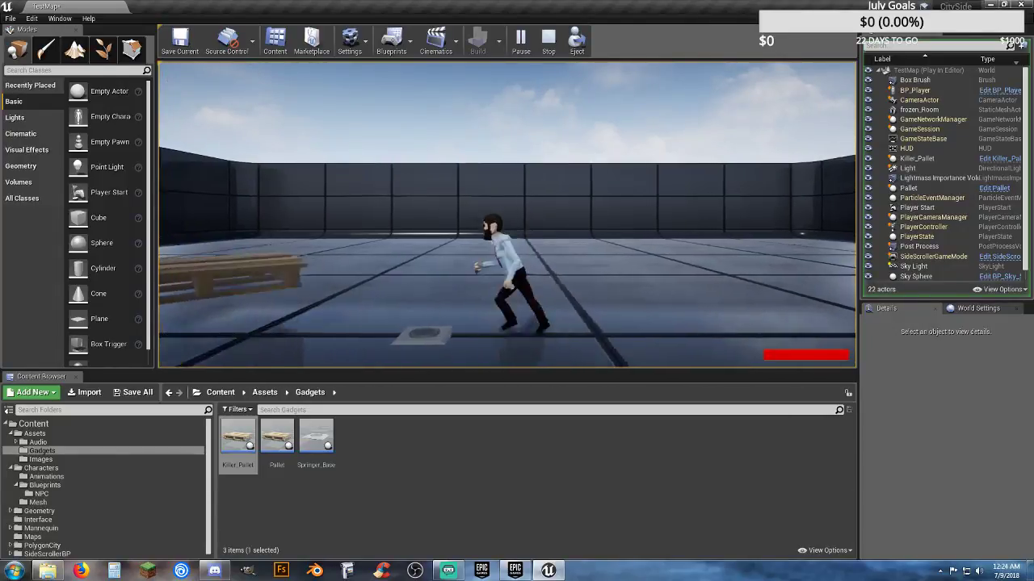
pyautogui.press('d')
pyautogui.press('a')
pyautogui.press('d')
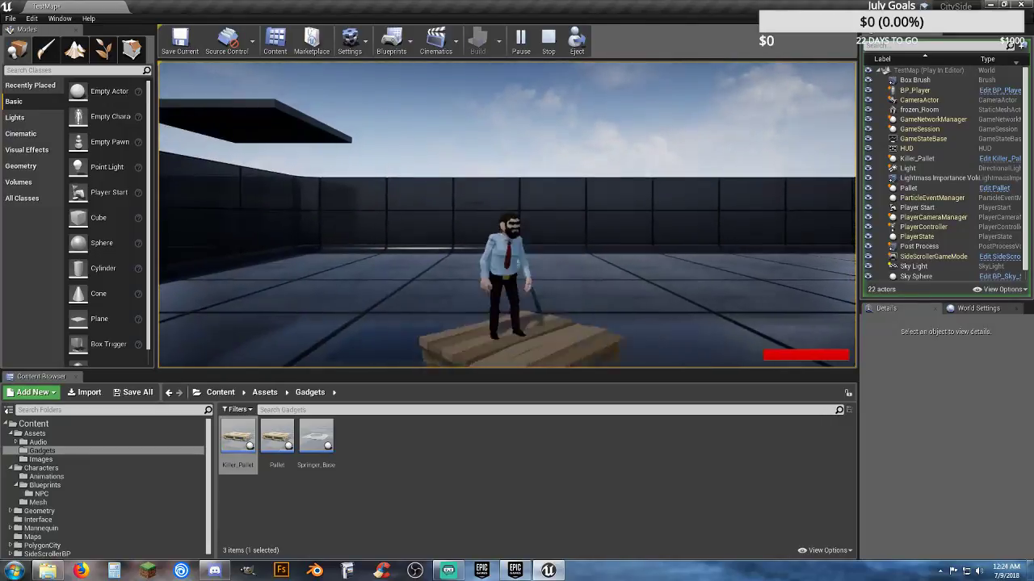
pyautogui.press('a')
pyautogui.press('d')
pyautogui.press('space')
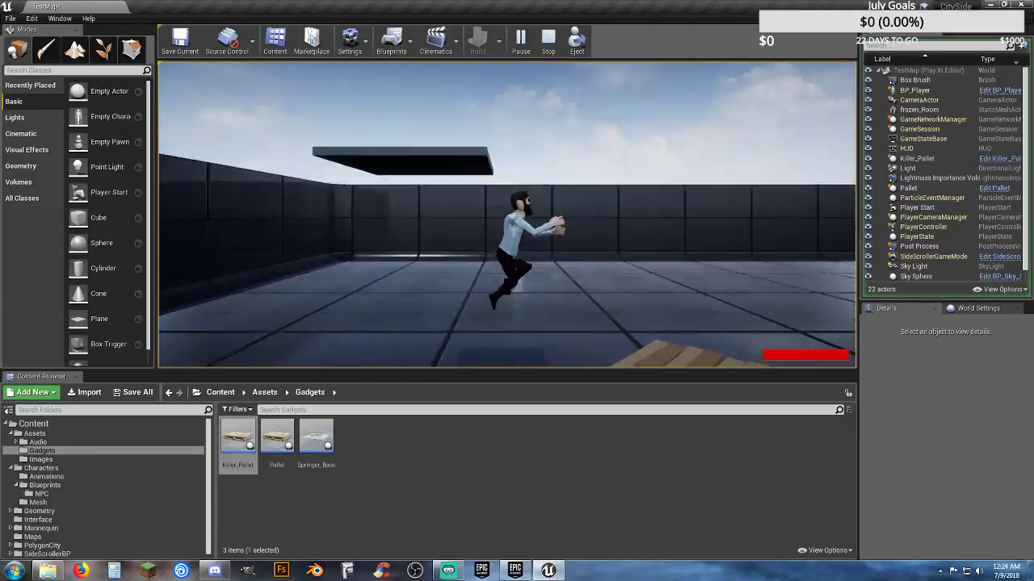
pyautogui.press('a')
pyautogui.press('d')
pyautogui.press('a')
pyautogui.press('space')
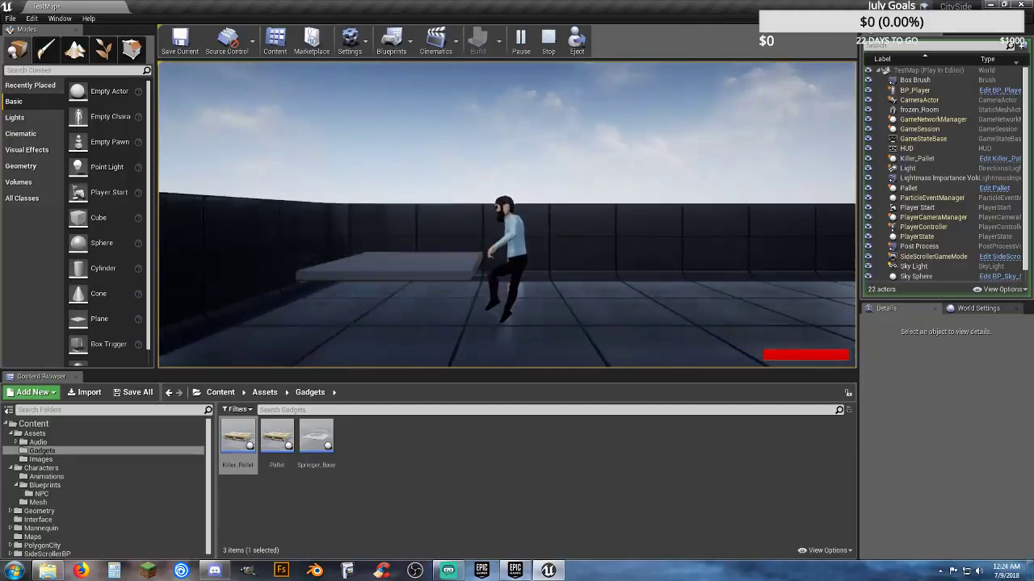
pyautogui.press('d')
pyautogui.press('space')
pyautogui.press('a')
pyautogui.press('space')
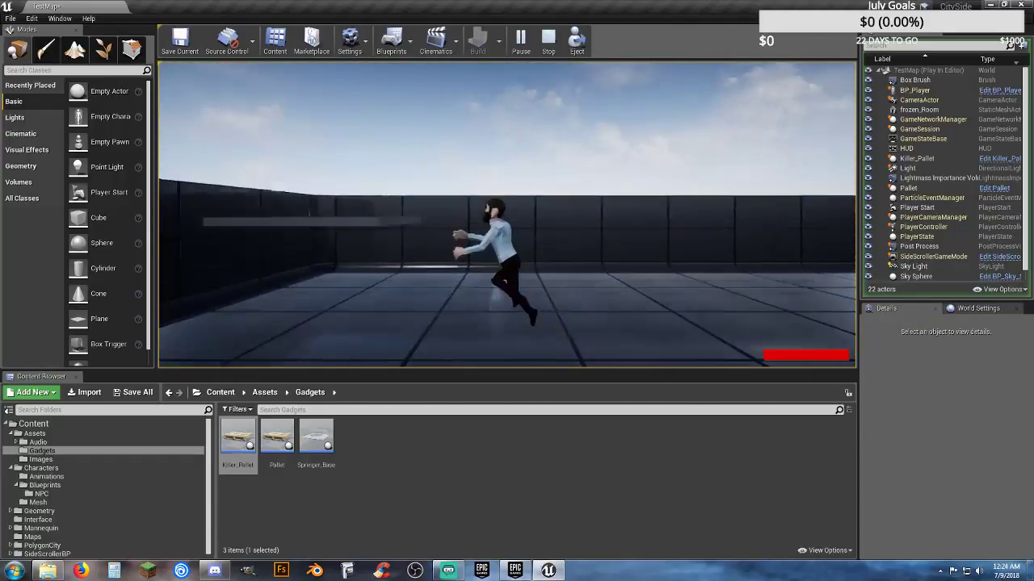
pyautogui.press('d')
pyautogui.press('space')
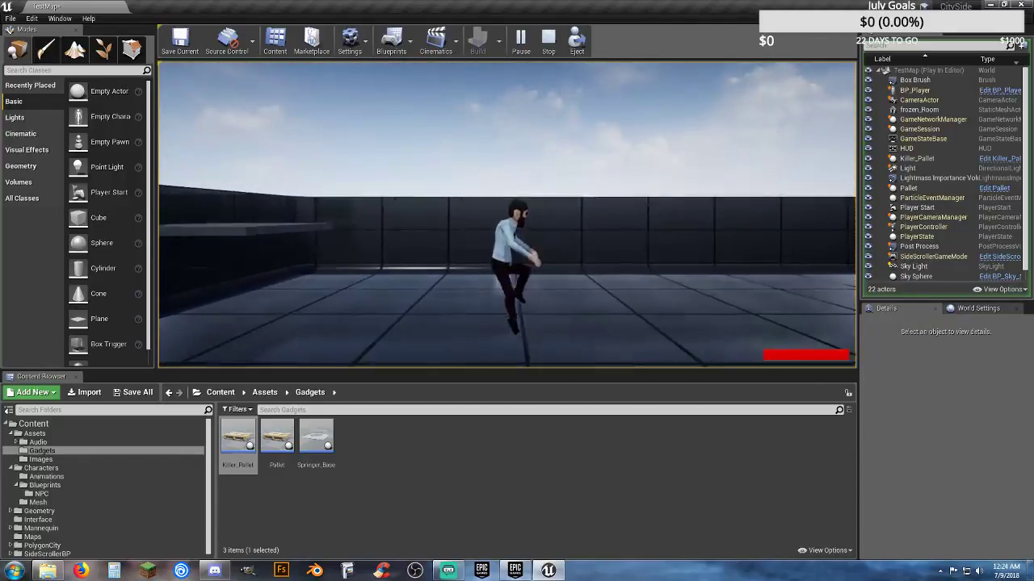
pyautogui.press('a')
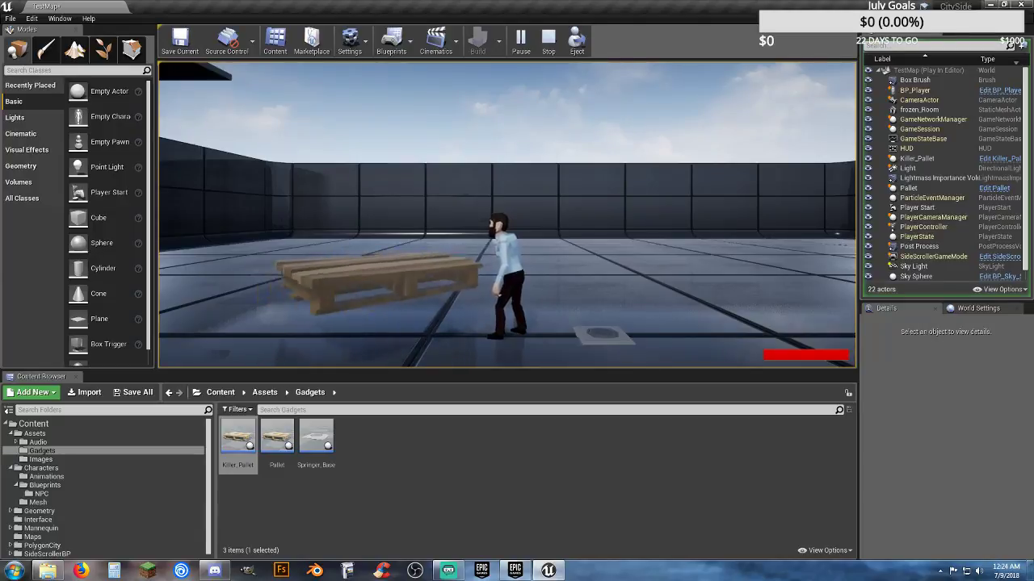
# - Jump onto and off the light pallet once more, run back past the start point, and end the play session
pyautogui.press('a')
pyautogui.press('a')
pyautogui.press('space')
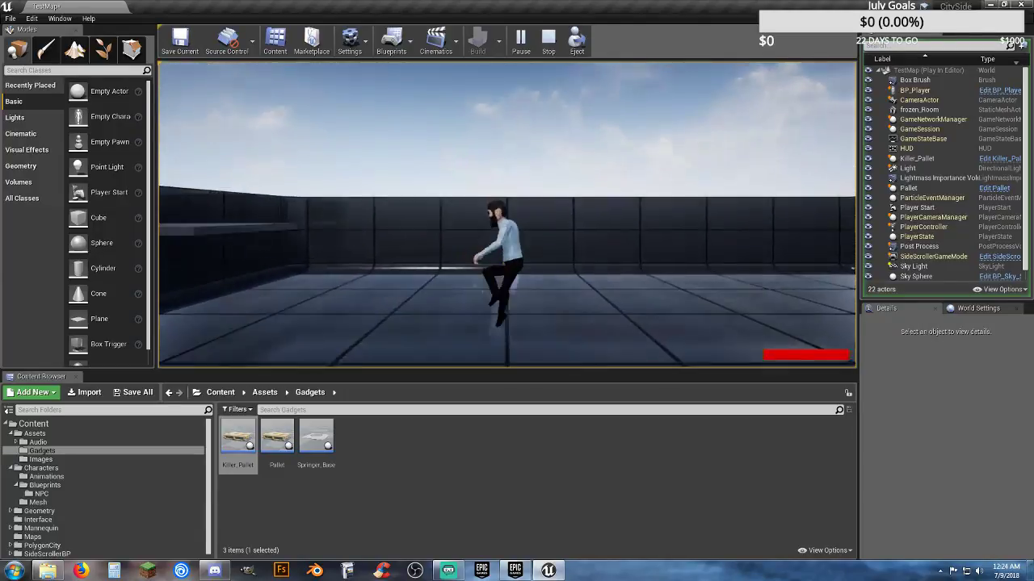
pyautogui.press('d')
pyautogui.press('d')
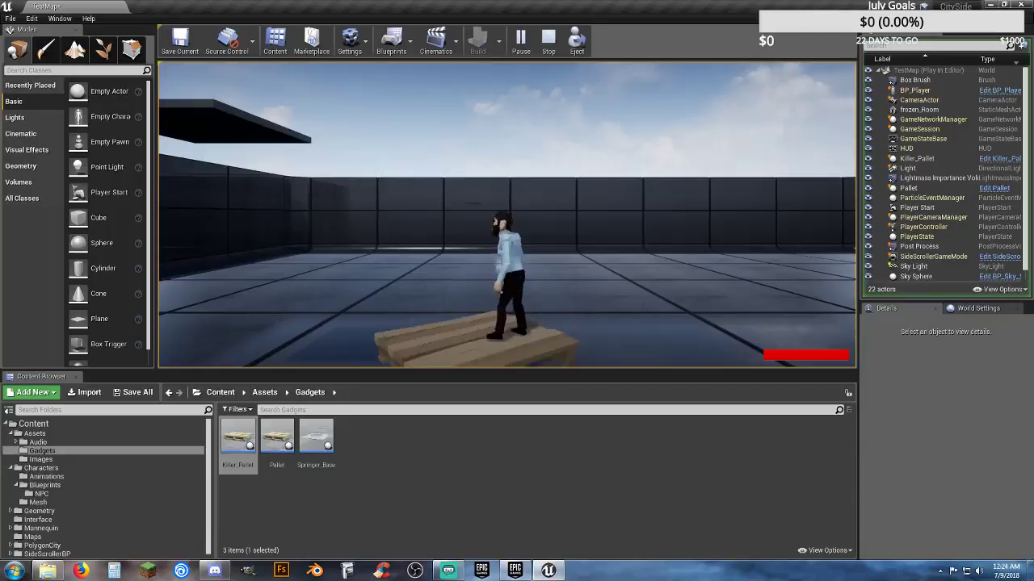
pyautogui.press('d')
pyautogui.press('space')
pyautogui.press('a')
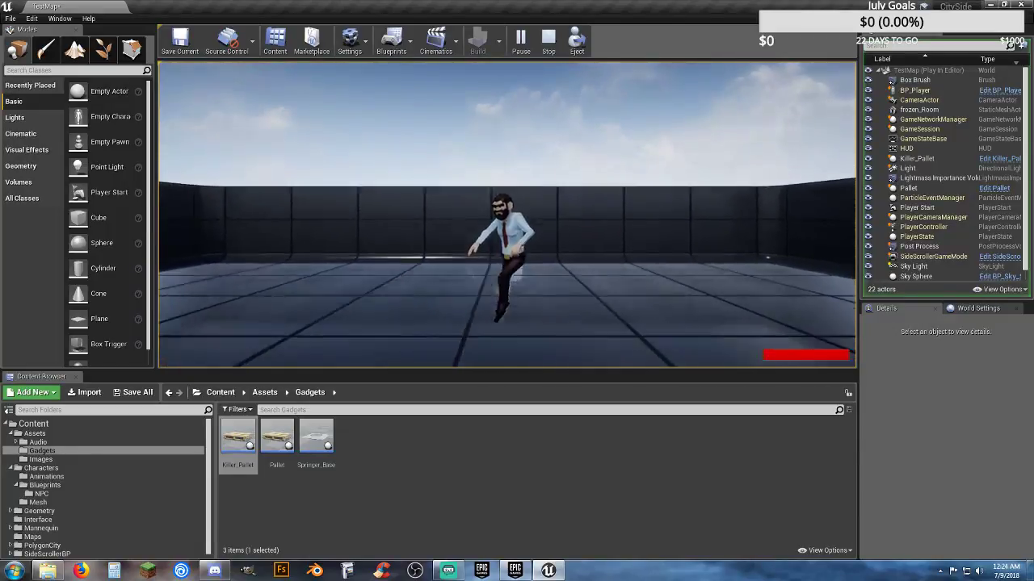
pyautogui.press('Escape')
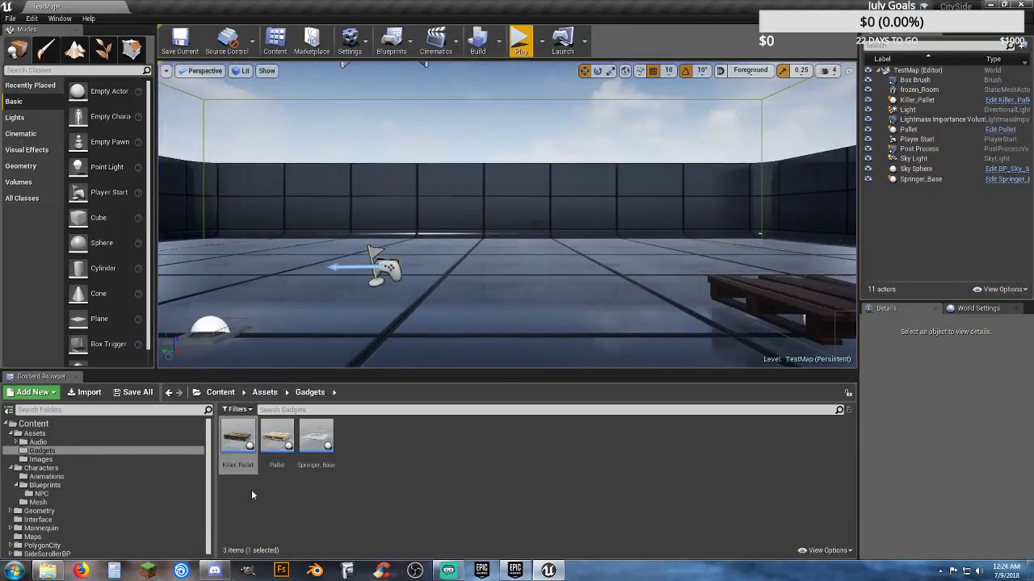
# - Open the Pallet blueprint to check its Event Graph and close it again
pyautogui.click(271, 467)
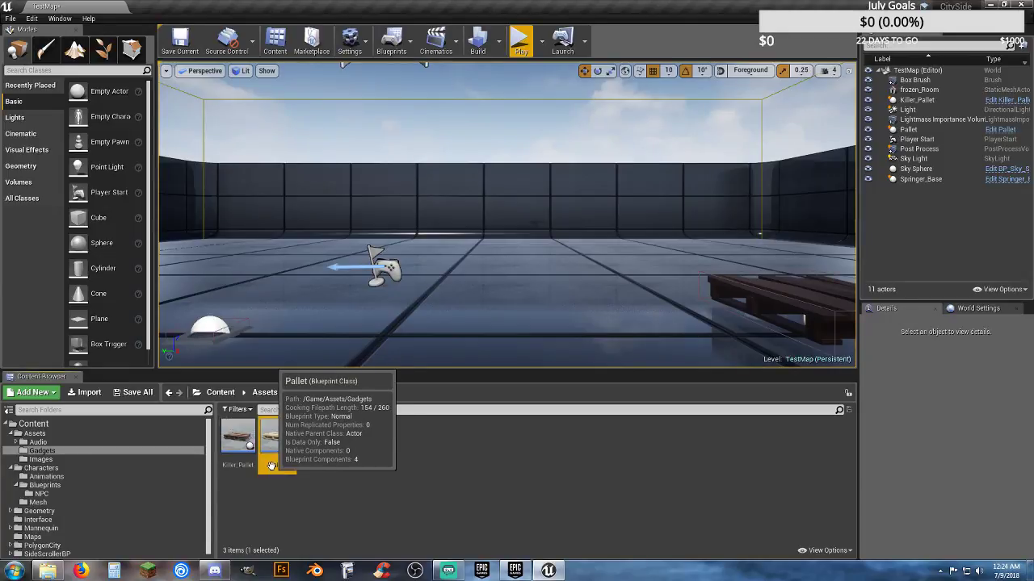
pyautogui.doubleClick(272, 467)
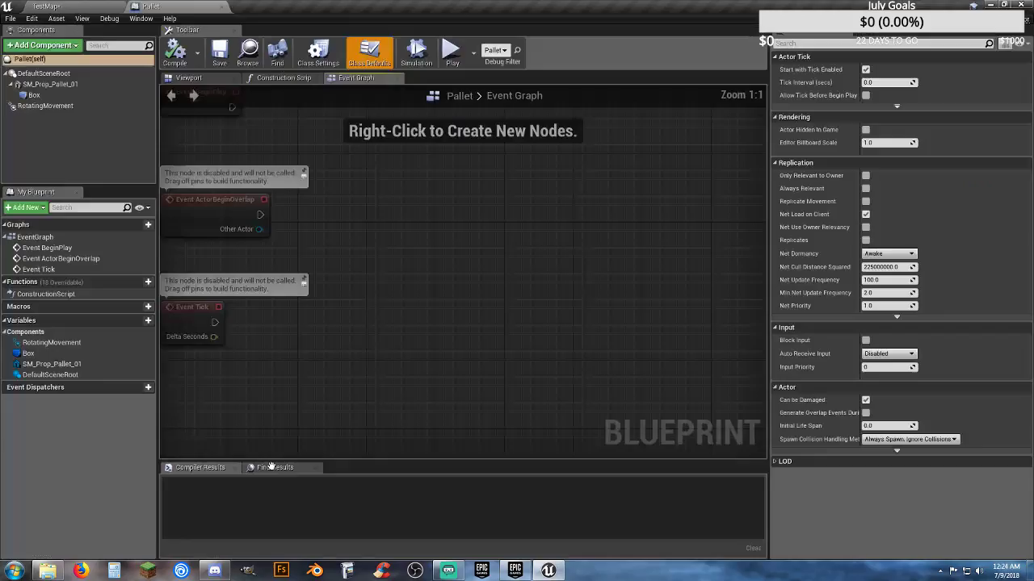
pyautogui.click(222, 8)
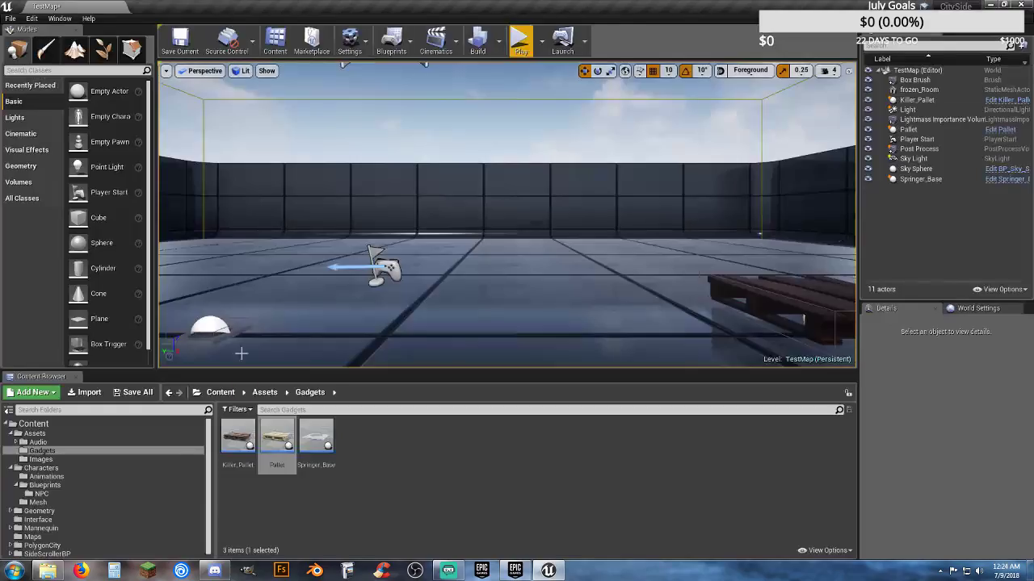
# - Duplicate the Pallet blueprint in the Gadgets folder and name the copy Pallet_Platform
pyautogui.rightClick(279, 467)
pyautogui.press('Escape')
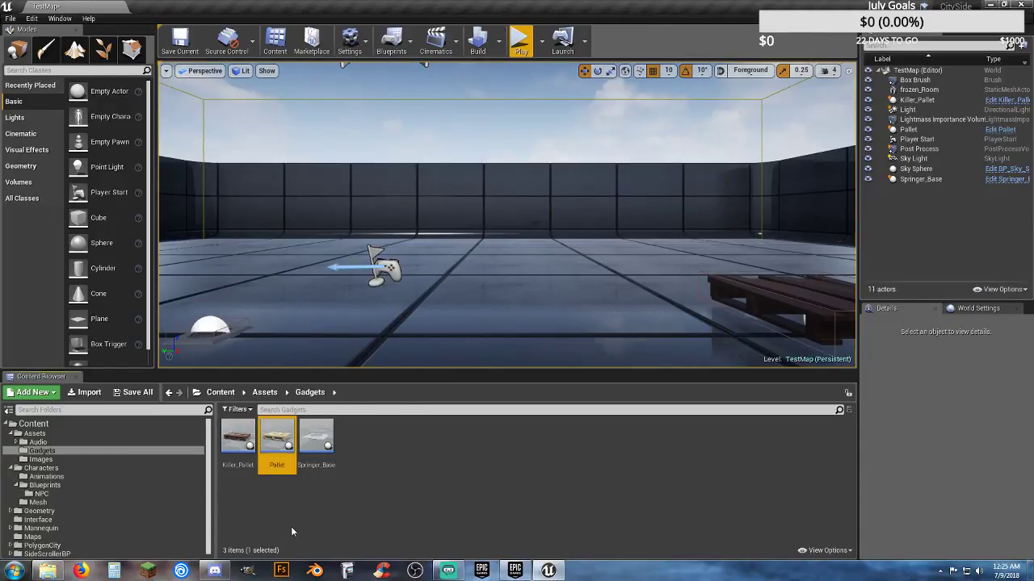
pyautogui.hotkey('ctrl', 'w')
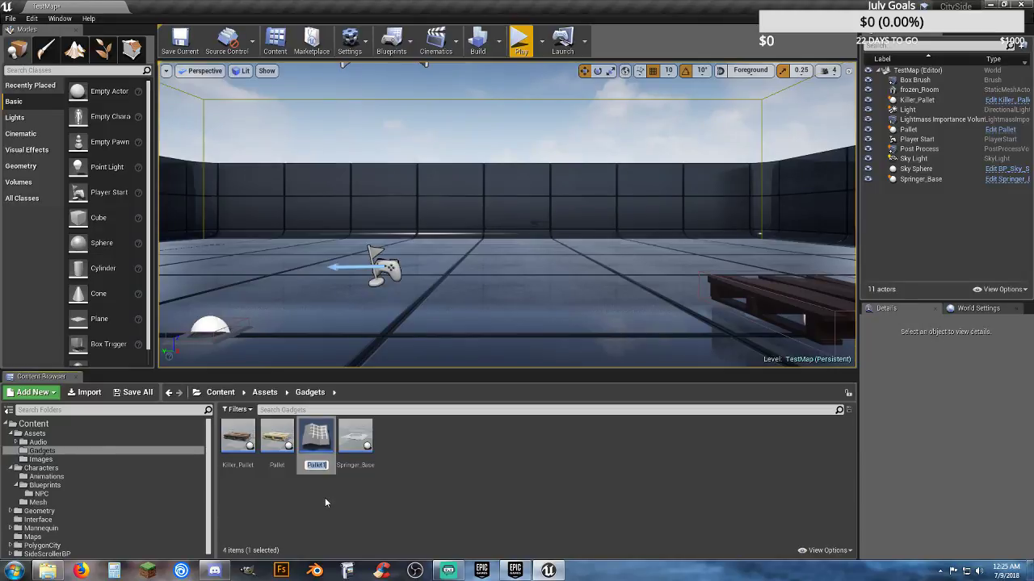
pyautogui.press('End')
pyautogui.press('BackSpace')
pyautogui.write('__')
pyautogui.write('Platfo')
pyautogui.write('rm')
pyautogui.press('Return')
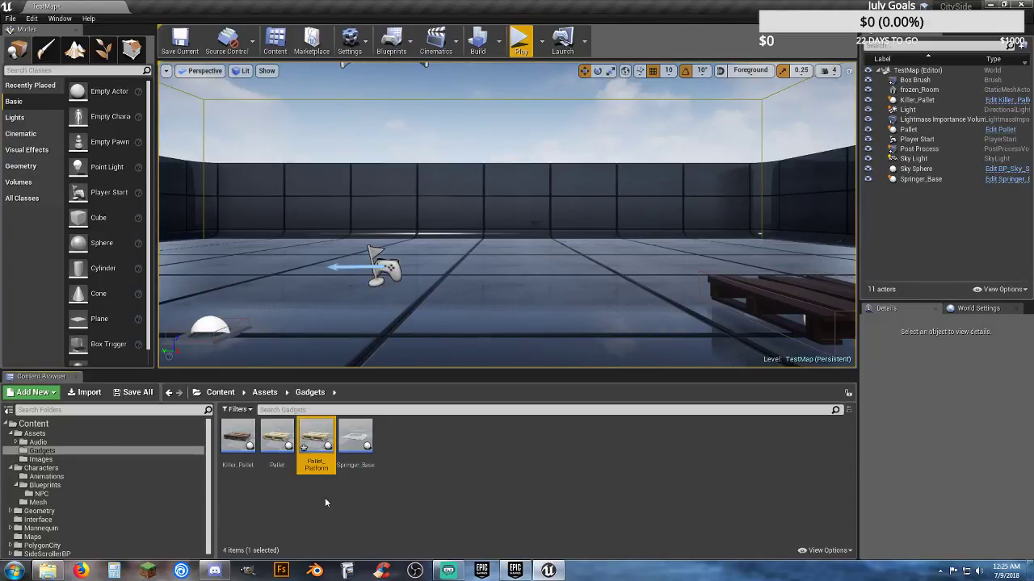
# - Open the Pallet_Platform blueprint, delete its RotatingMovement component, and compile it
pyautogui.doubleClick(305, 440)
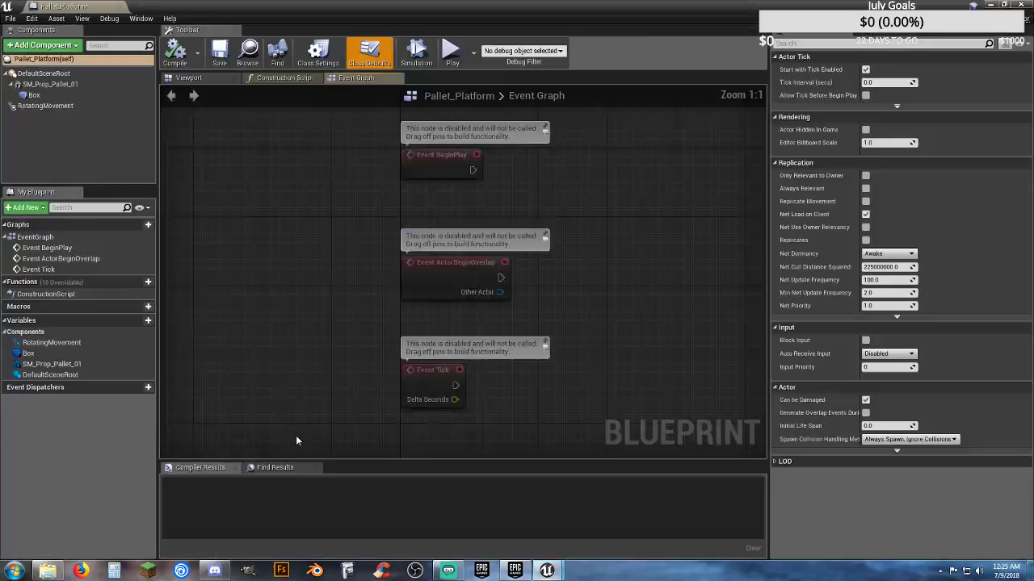
pyautogui.click(58, 107)
pyautogui.press('Delete')
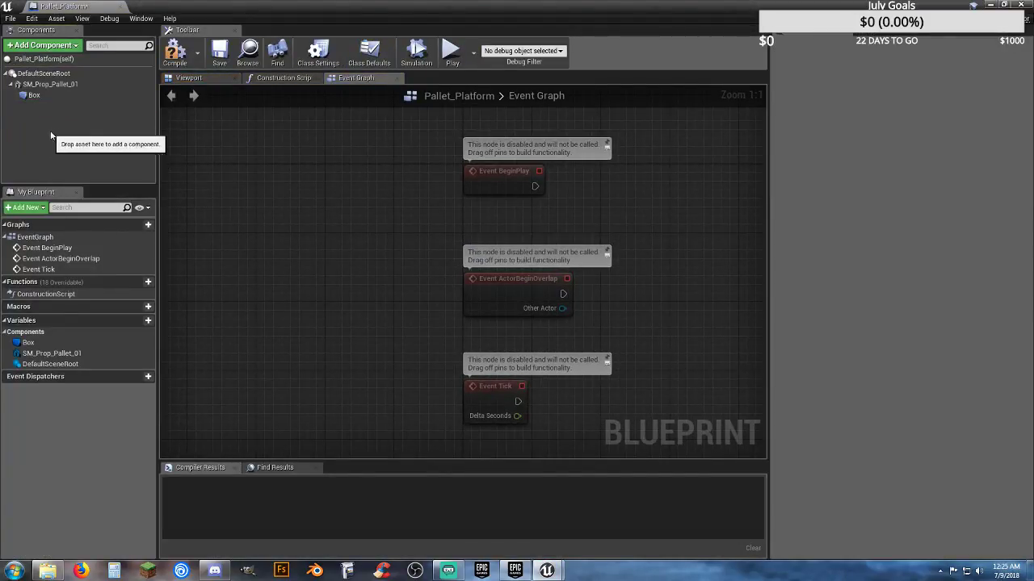
pyautogui.click(174, 54)
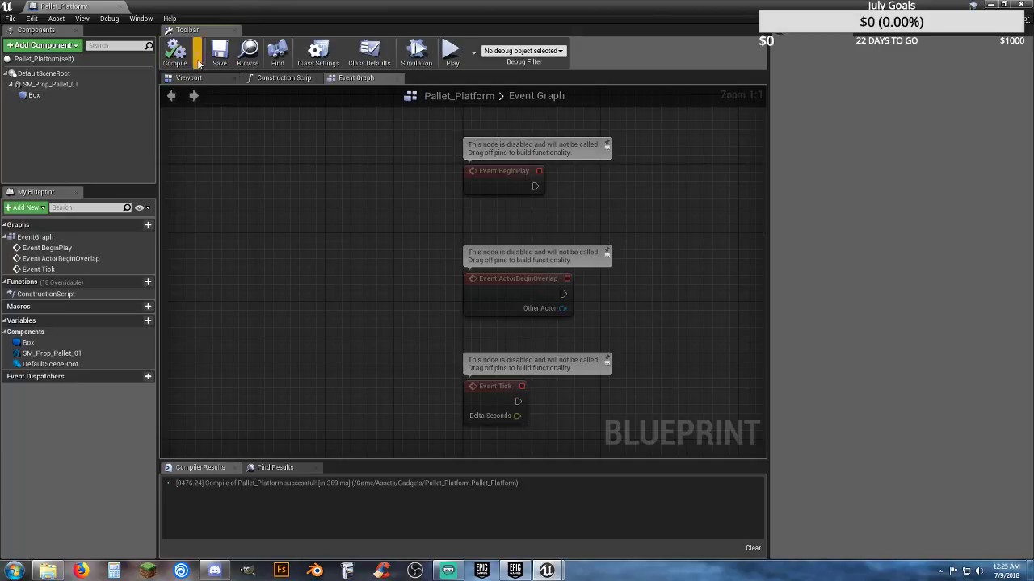
# - Check the Box component's settings, save Pallet_Platform, and close its editor
pyautogui.click(34, 95)
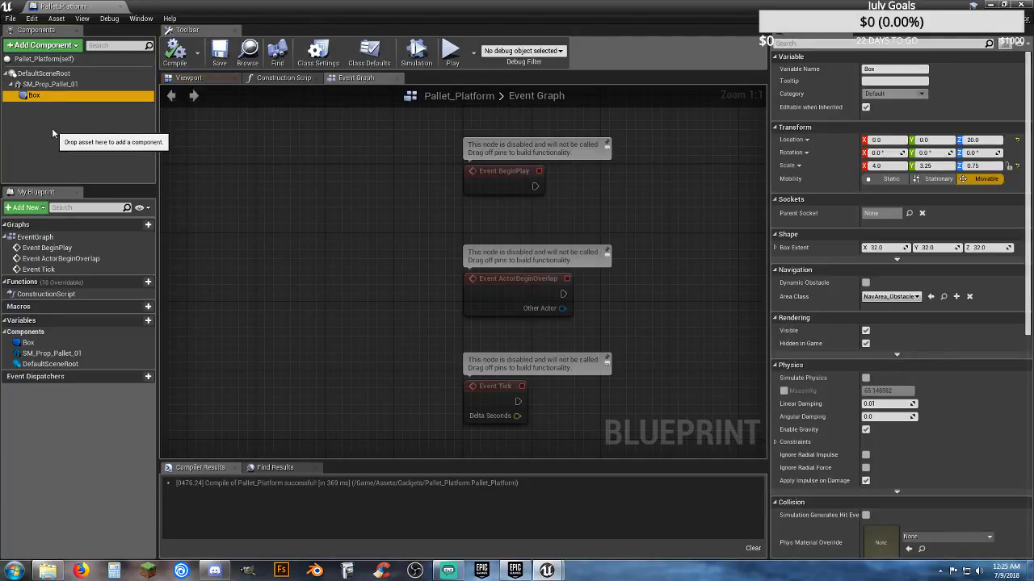
pyautogui.click(52, 128)
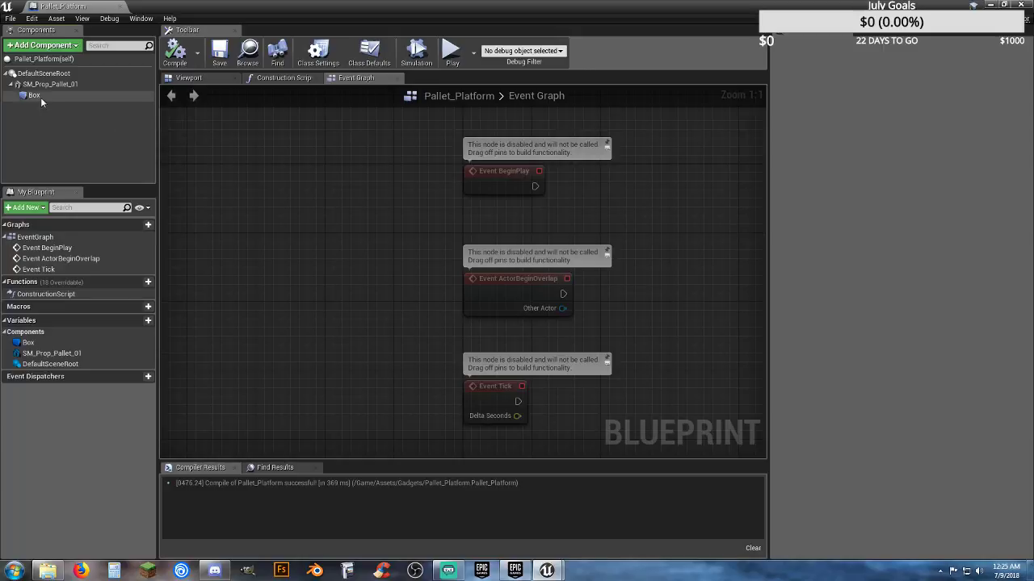
pyautogui.click(36, 96)
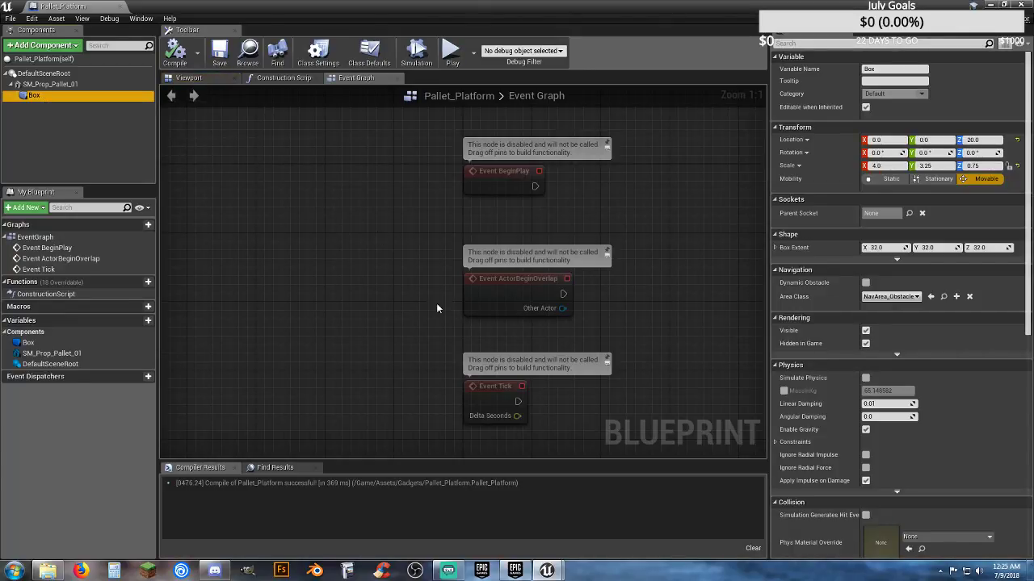
pyautogui.click(218, 55)
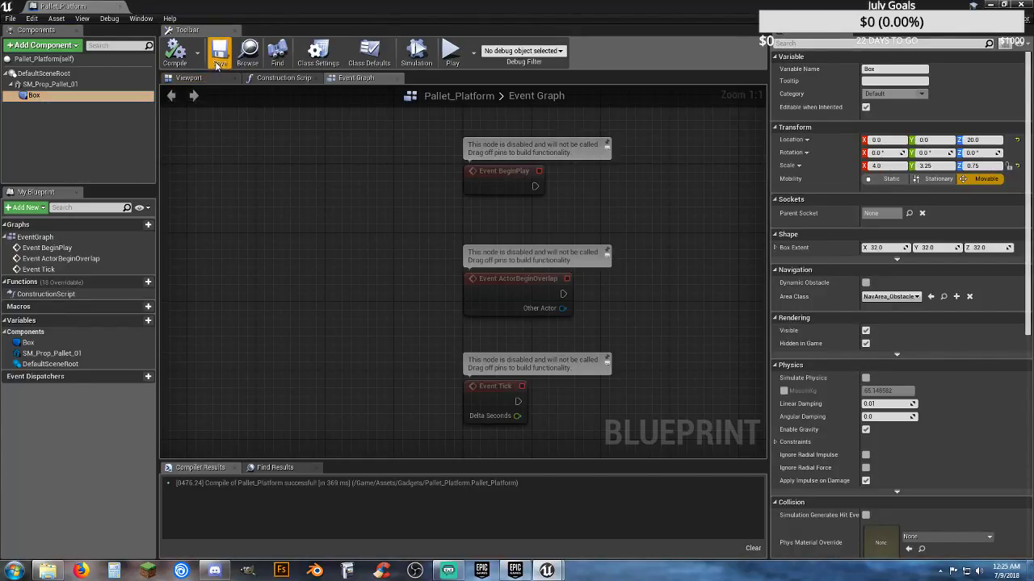
pyautogui.click(119, 7)
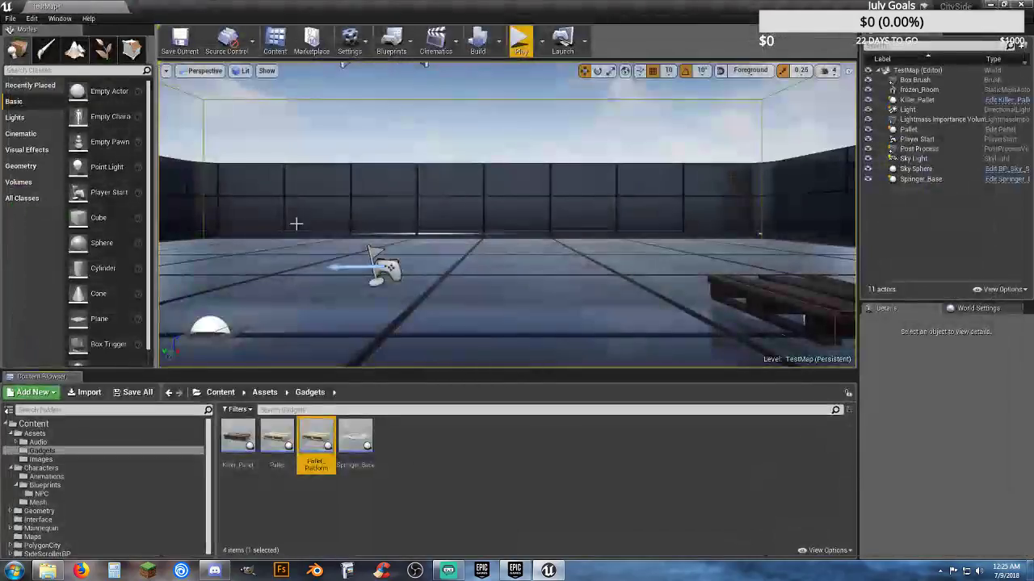
# - Move the existing Pallet along Y past Killer_Pallet to about Y -1380
pyautogui.moveTo(286, 231); pyautogui.dragTo(300, 173, button='right')
pyautogui.moveTo(387, 162); pyautogui.dragTo(493, 240, button='right')
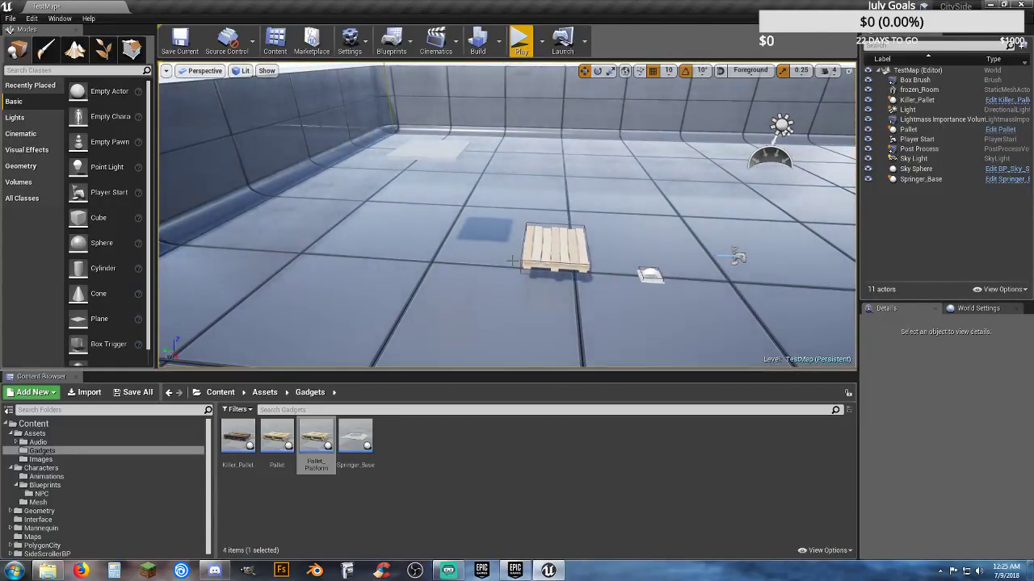
pyautogui.click(548, 250)
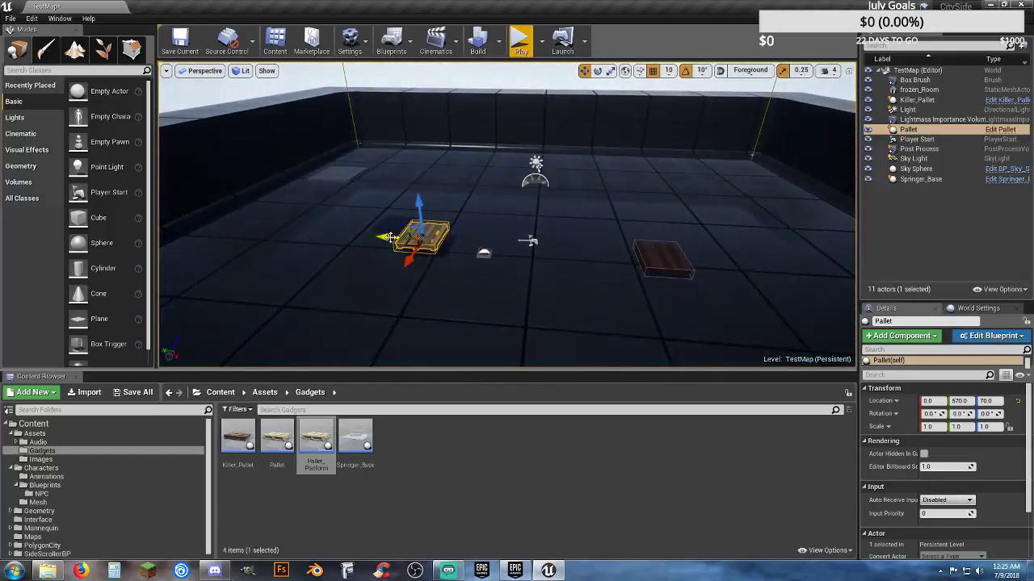
pyautogui.moveTo(375, 238); pyautogui.dragTo(791, 262)
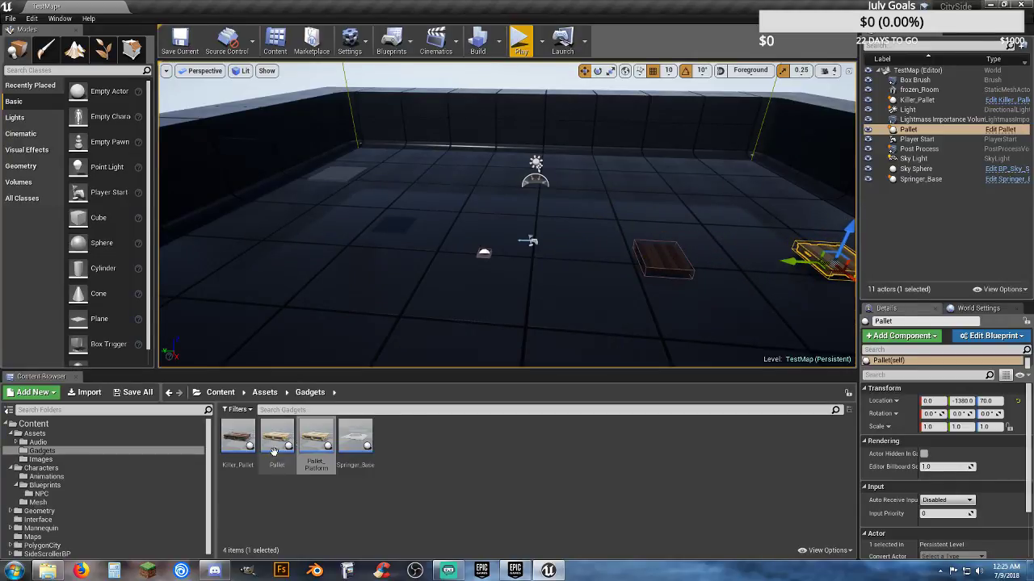
# - Place a Pallet_Platform in the level at about Y 720, set its X location to 0, and raise it to about Z 240
pyautogui.moveTo(315, 437); pyautogui.dragTo(397, 244)
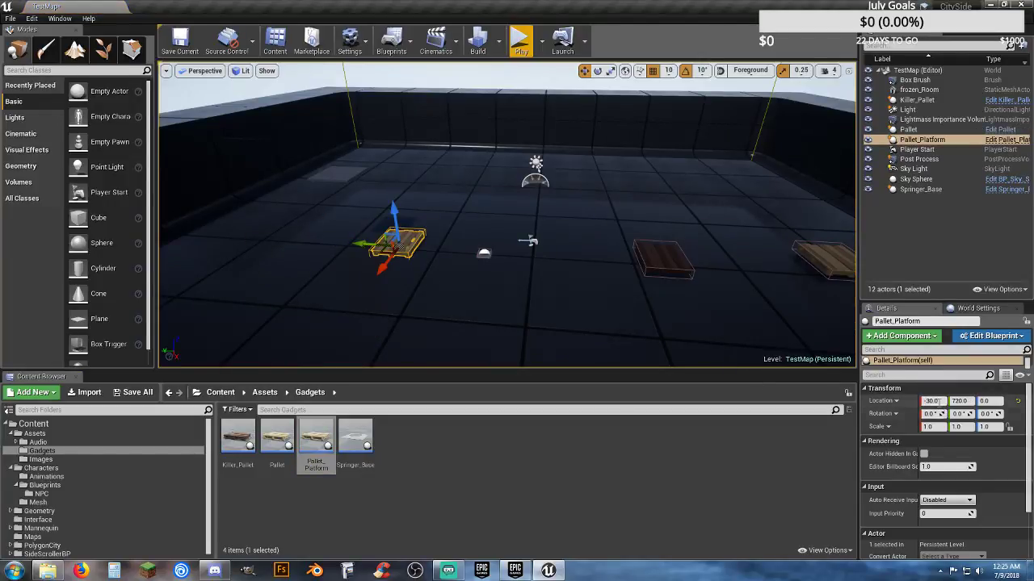
pyautogui.write('0')
pyautogui.press('Tab')
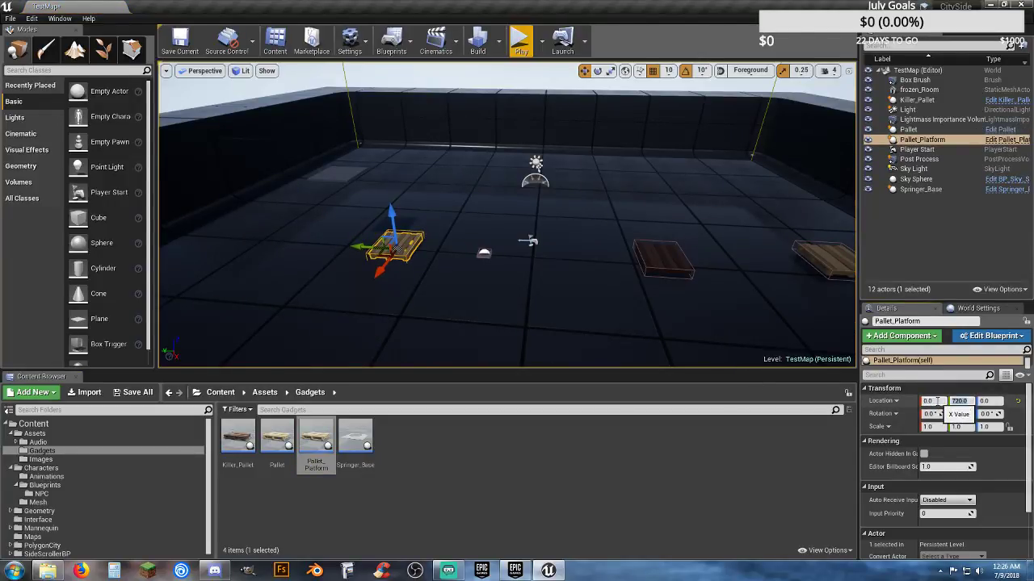
pyautogui.press('w')
pyautogui.moveTo(408, 334); pyautogui.dragTo(322, 327, button='right')
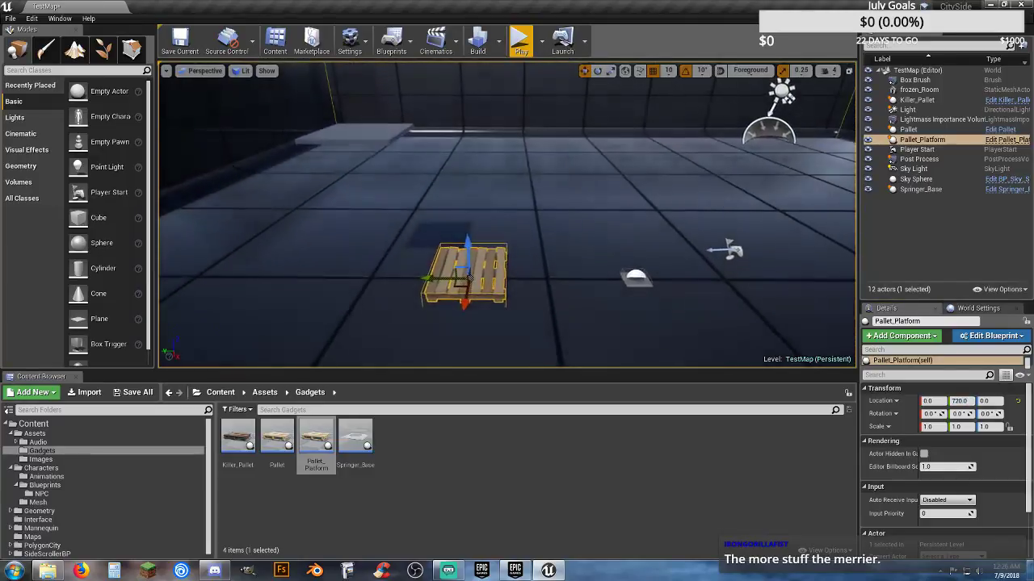
pyautogui.moveTo(467, 243); pyautogui.dragTo(463, 160)
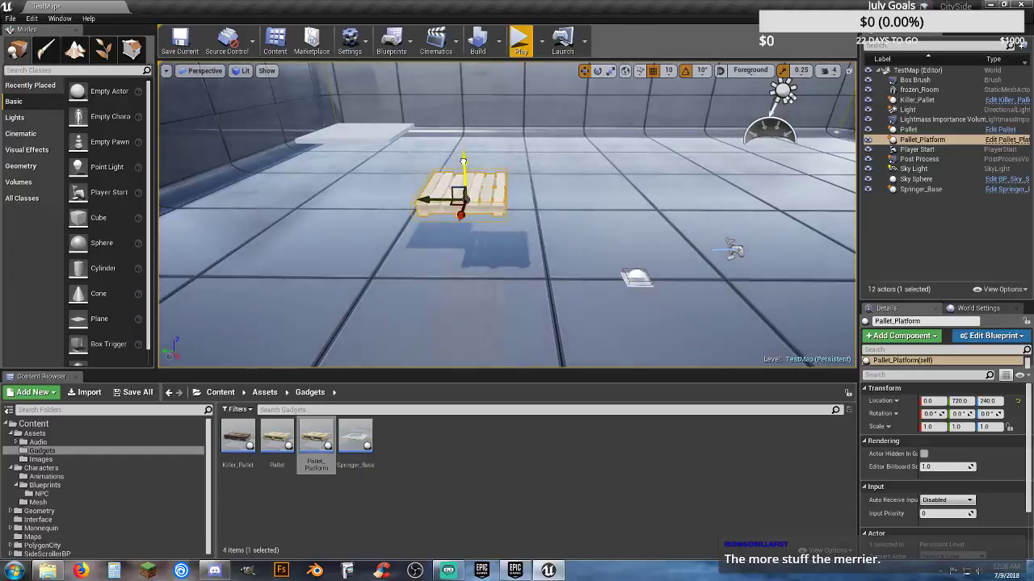
# - Duplicate the placed Pallet_Platform and move the copy to about Y 440 and Z 90 as a lower step
pyautogui.press('d')
pyautogui.moveTo(550, 170); pyautogui.dragTo(517, 174, button='right')
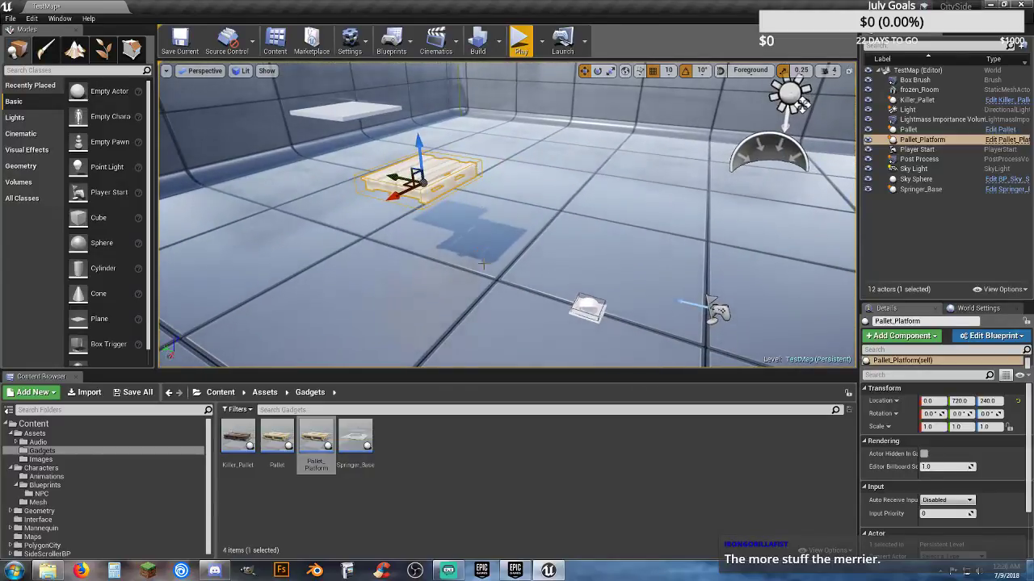
pyautogui.hotkey('ctrl', 'w')
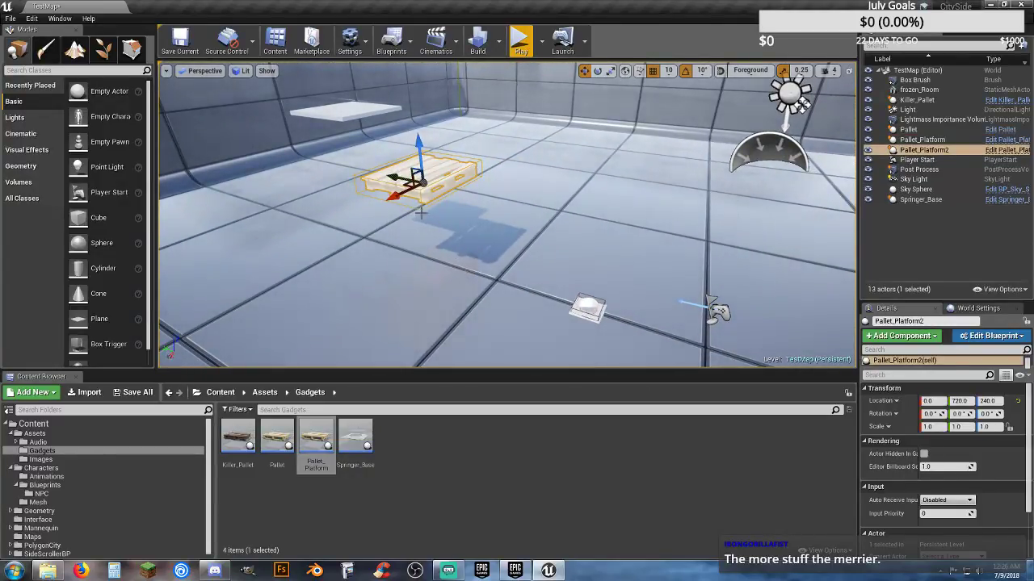
pyautogui.moveTo(396, 176); pyautogui.dragTo(476, 197)
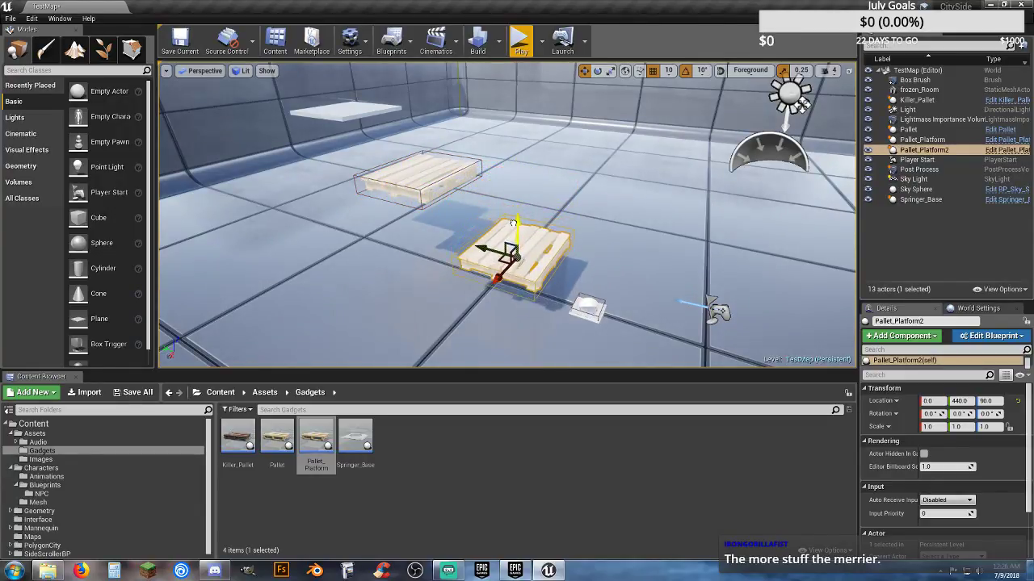
# - Play-test TestMap by running and jumping around the two pallet platforms, and end the play session
pyautogui.click(521, 38)
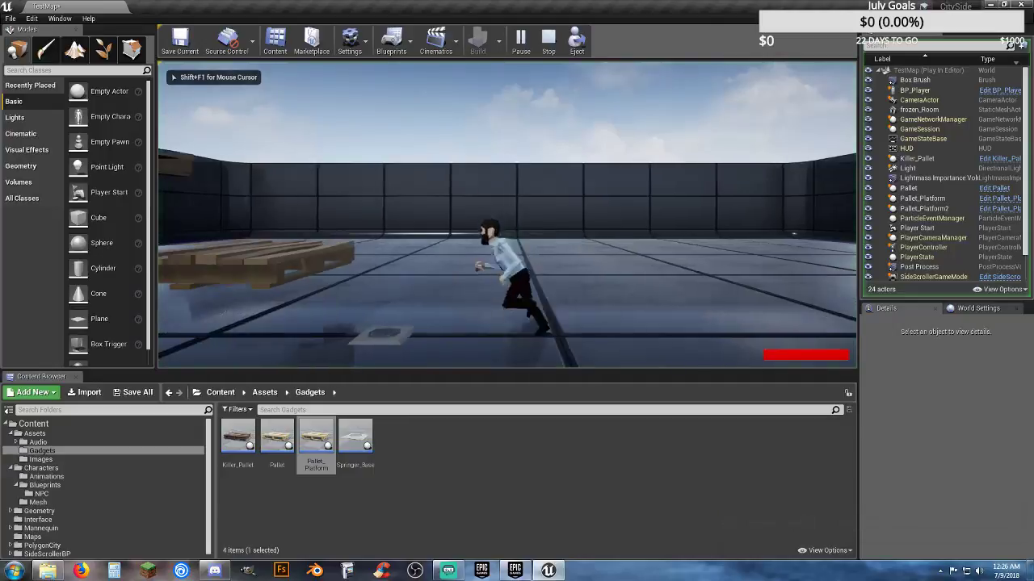
pyautogui.press('a')
pyautogui.press('space')
pyautogui.press('d')
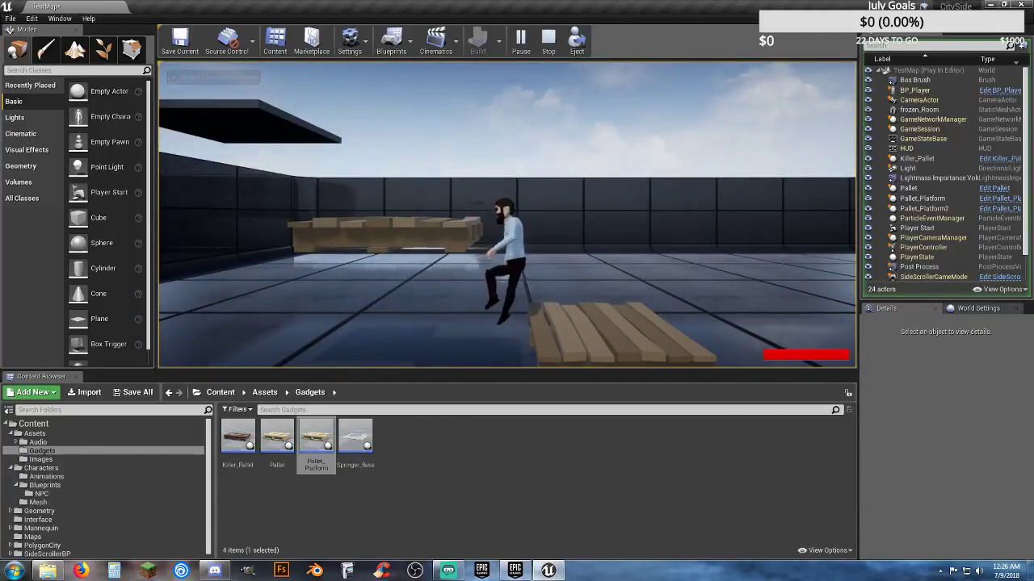
pyautogui.press('Escape')
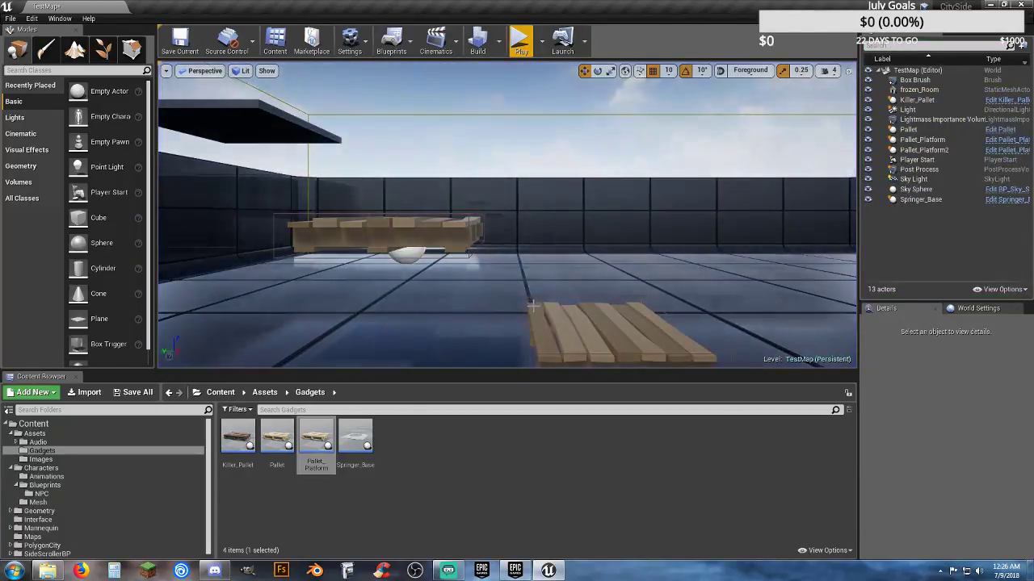
# - Shift the upper Pallet_Platform to about Y 750 and the lower Pallet_Platform2 to about Y 560, and clear the selection
pyautogui.moveTo(474, 197); pyautogui.dragTo(474, 278)
pyautogui.click(473, 197)
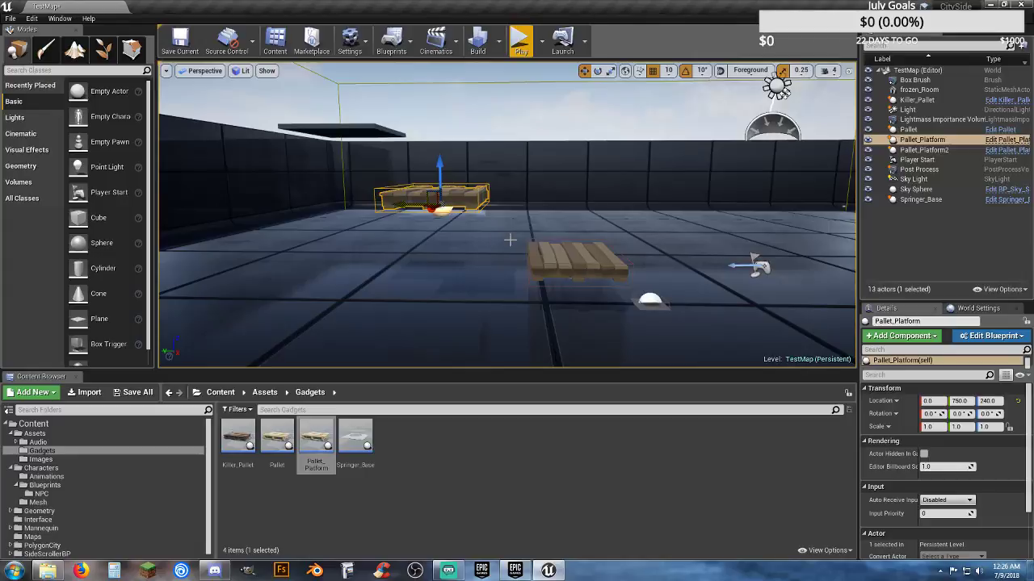
pyautogui.click(529, 264)
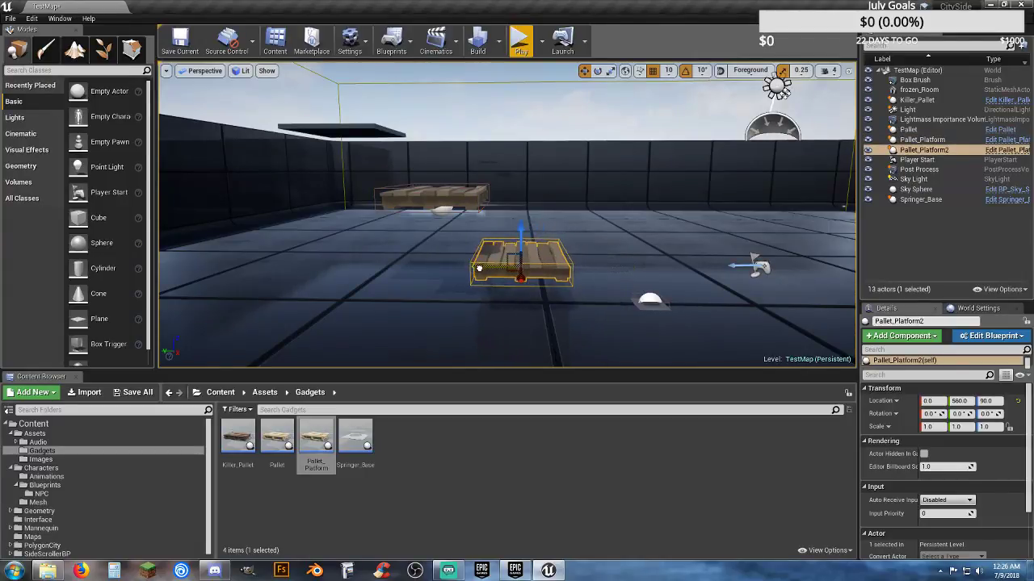
pyautogui.press('Escape')
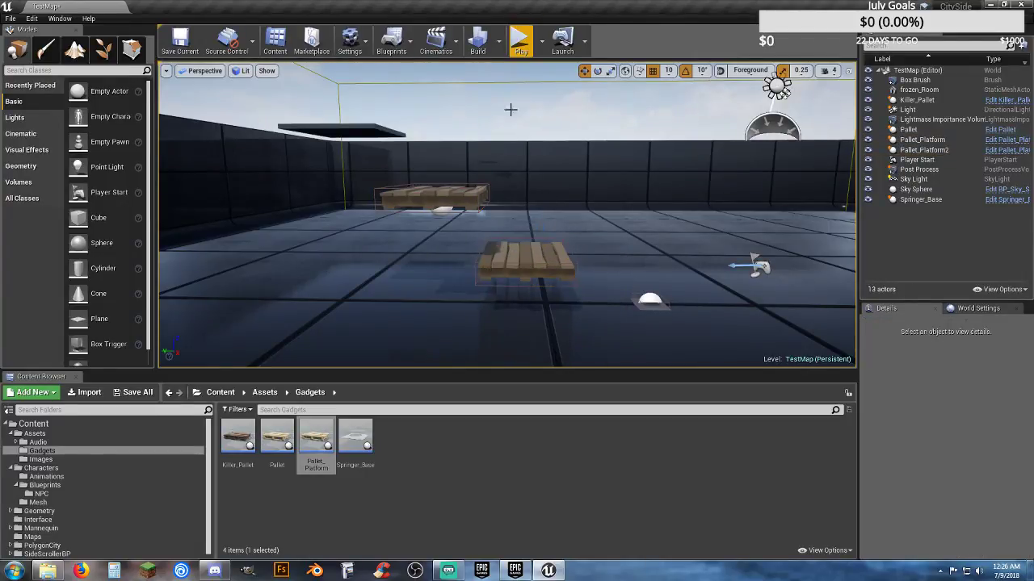
# - Play-test the repositioned platforms by jumping onto and off the lower one and back toward the upper one
pyautogui.click(520, 40)
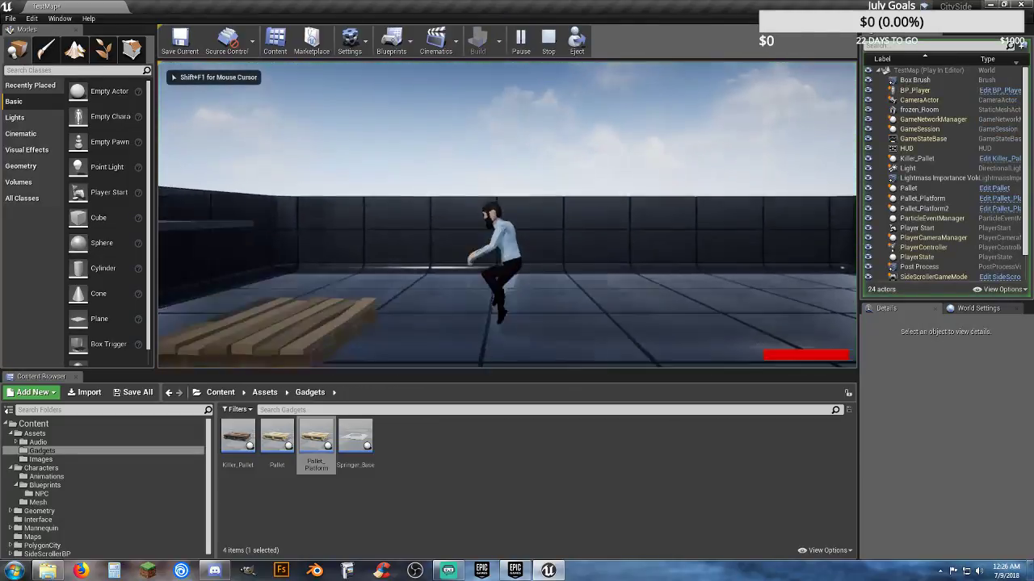
pyautogui.press('d')
pyautogui.press('space')
pyautogui.press('a')
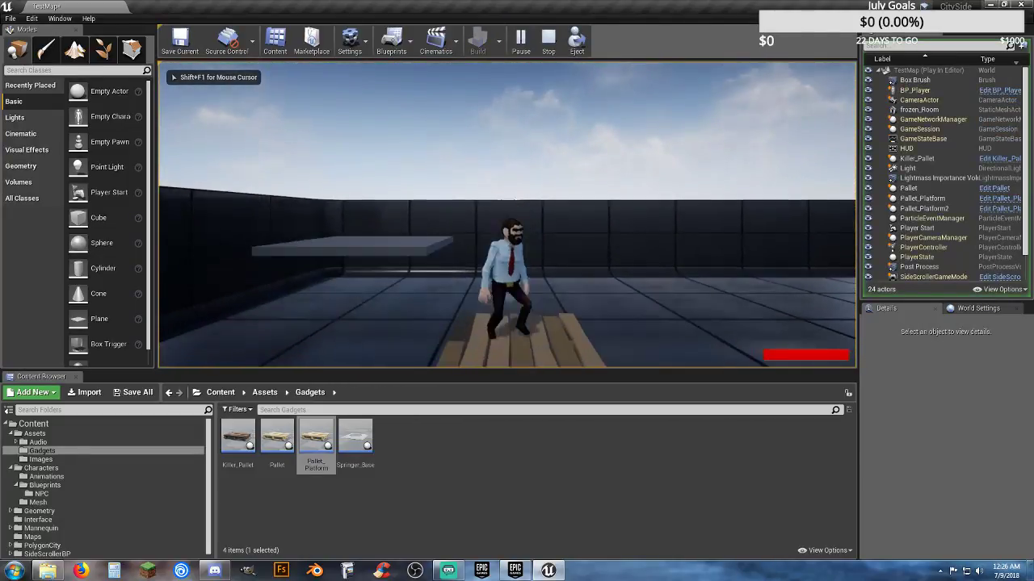
pyautogui.press('d')
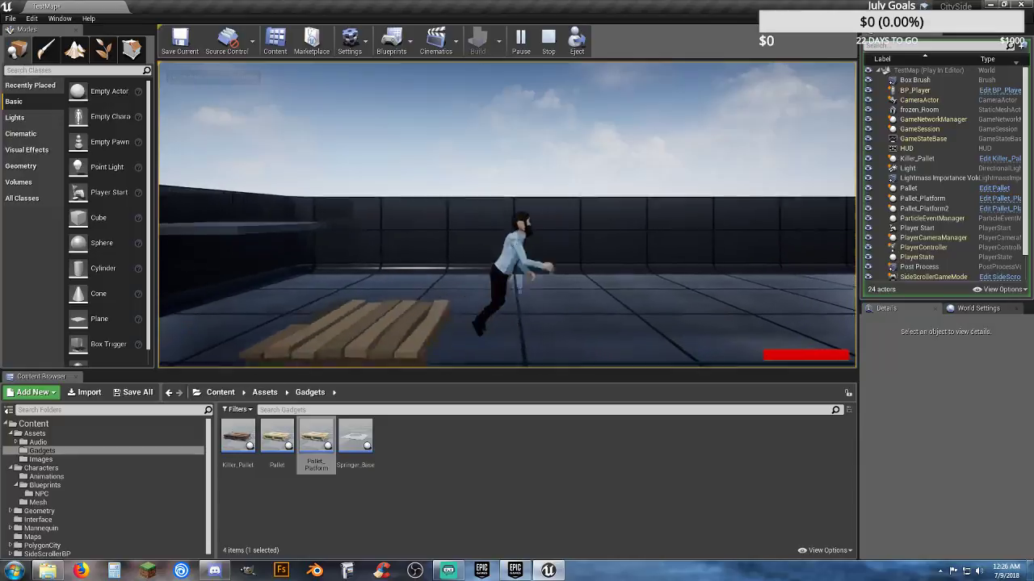
pyautogui.press('space')
pyautogui.press('a')
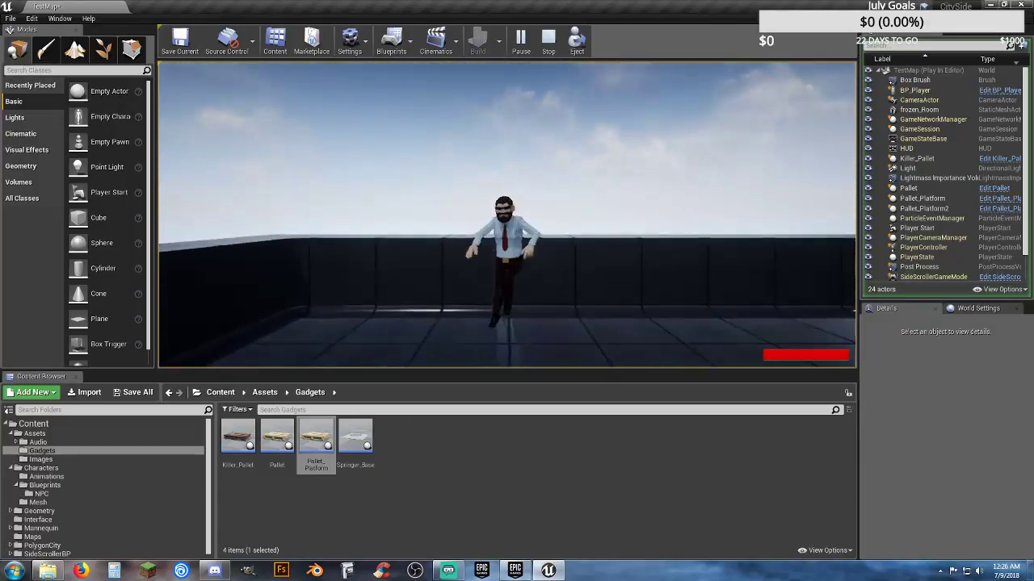
# - Playtest the level by jumping between the pallets, the upper platform and the spring pad, ending the play session
pyautogui.press('d')
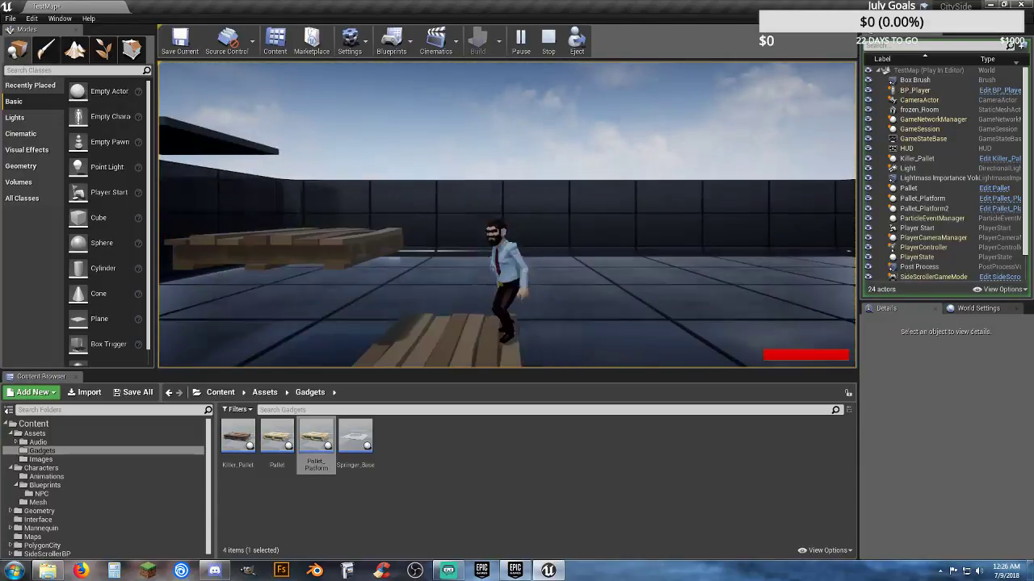
pyautogui.press('a')
pyautogui.press('space')
pyautogui.press('d')
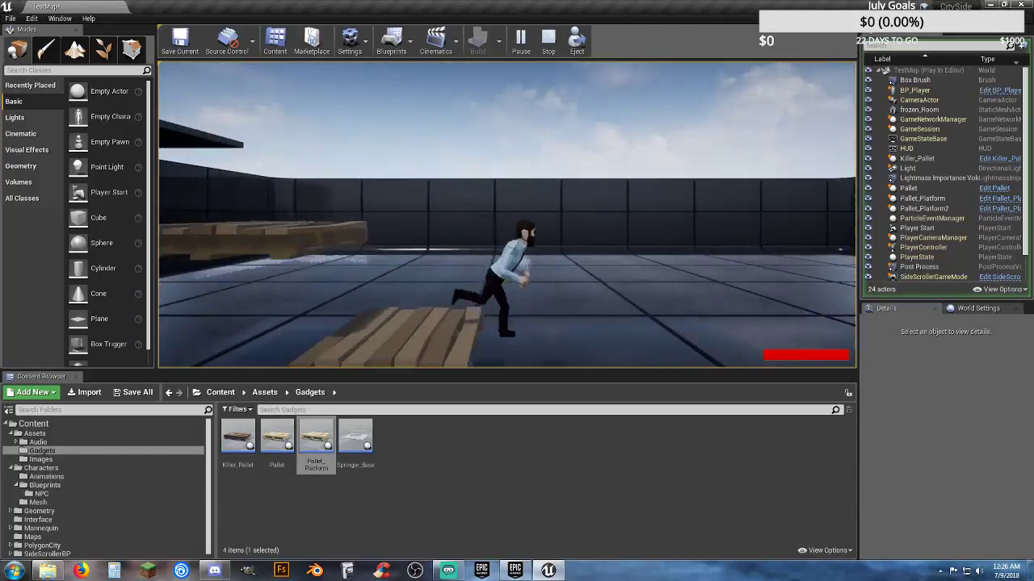
pyautogui.press('a')
pyautogui.press('space')
pyautogui.press('a')
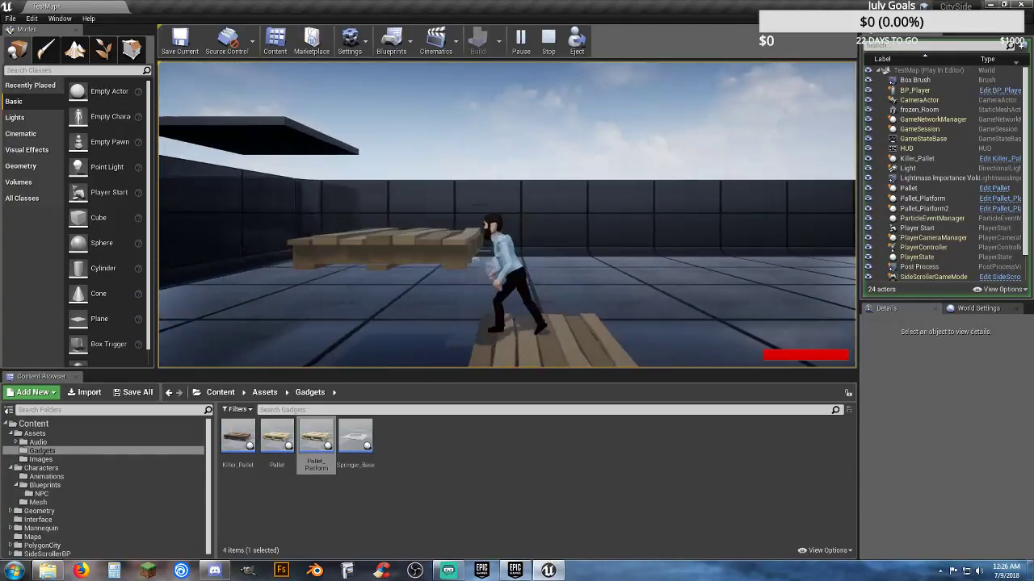
pyautogui.press('space')
pyautogui.press('a')
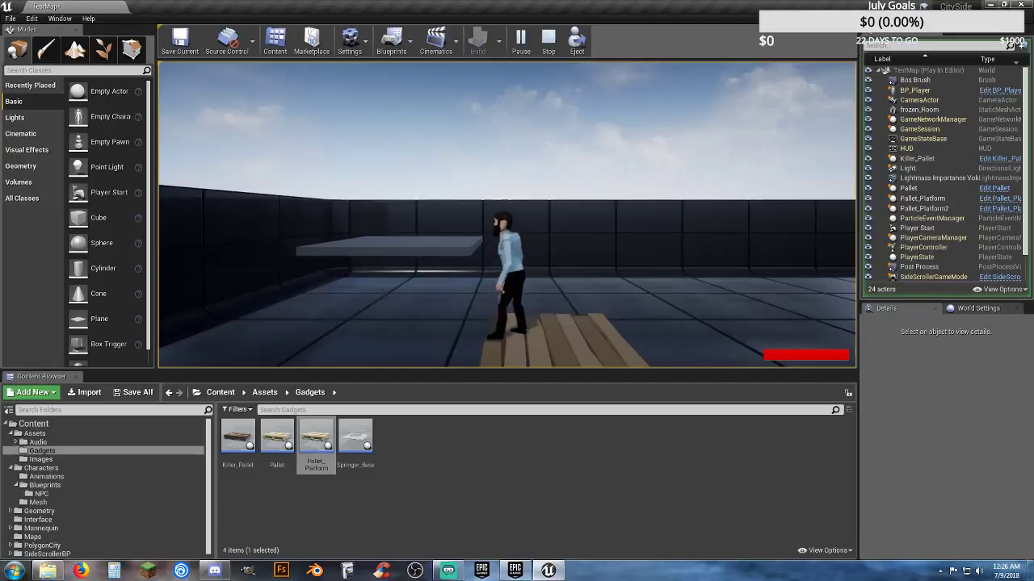
pyautogui.press('d')
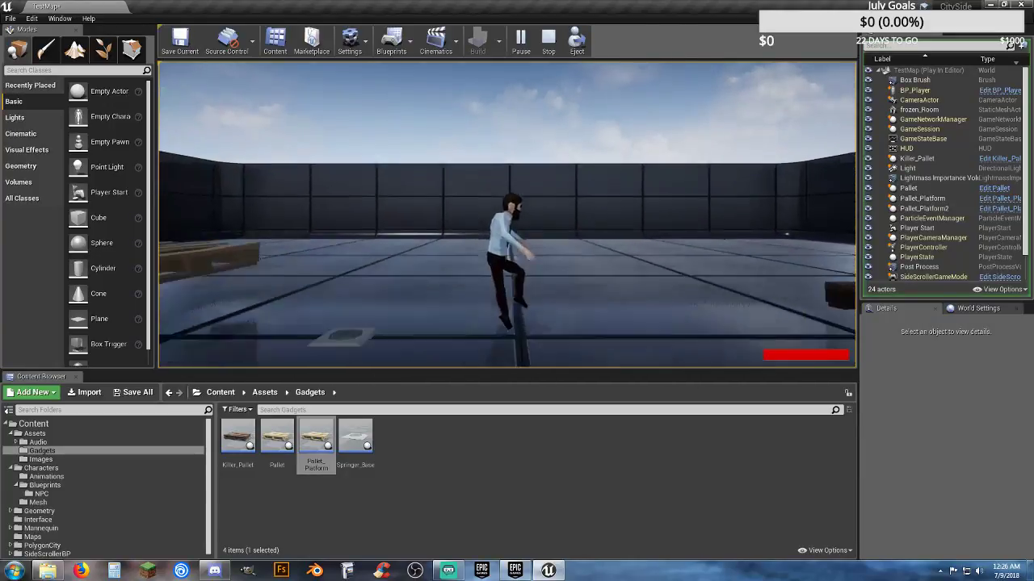
pyautogui.press('Escape')
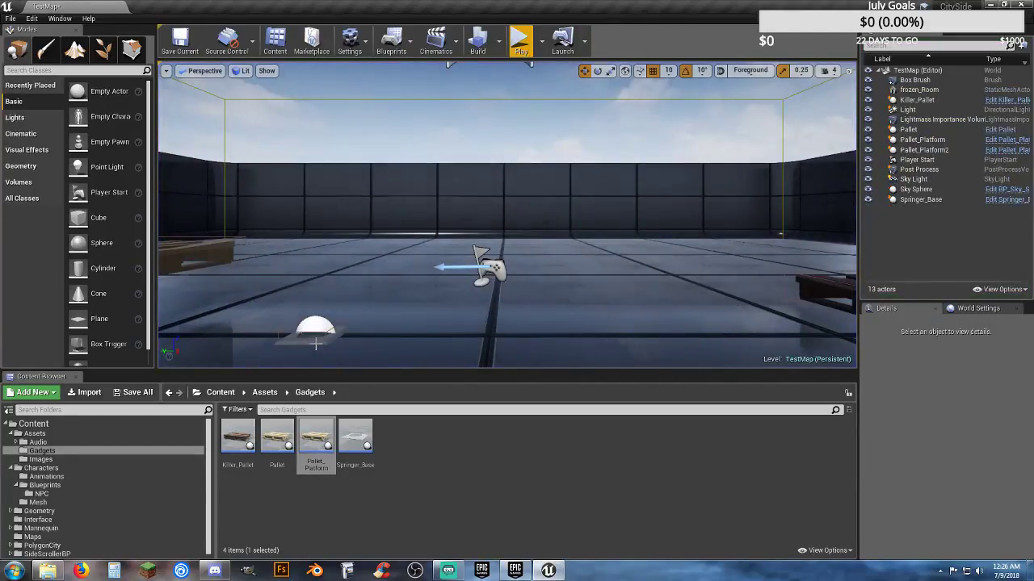
# - Move the Springer_Base pad along Y to 1350.0, beyond the pallet platforms
pyautogui.click(316, 331)
pyautogui.press('f')
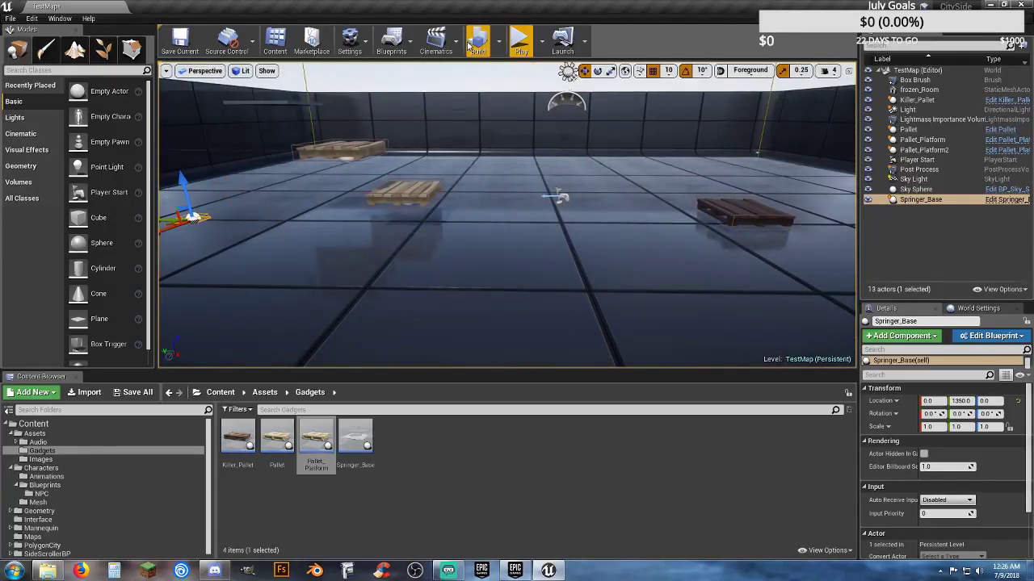
# - Start a play session and climb the pallets and the upper platform to reach the floor by the far wall
pyautogui.click(519, 41)
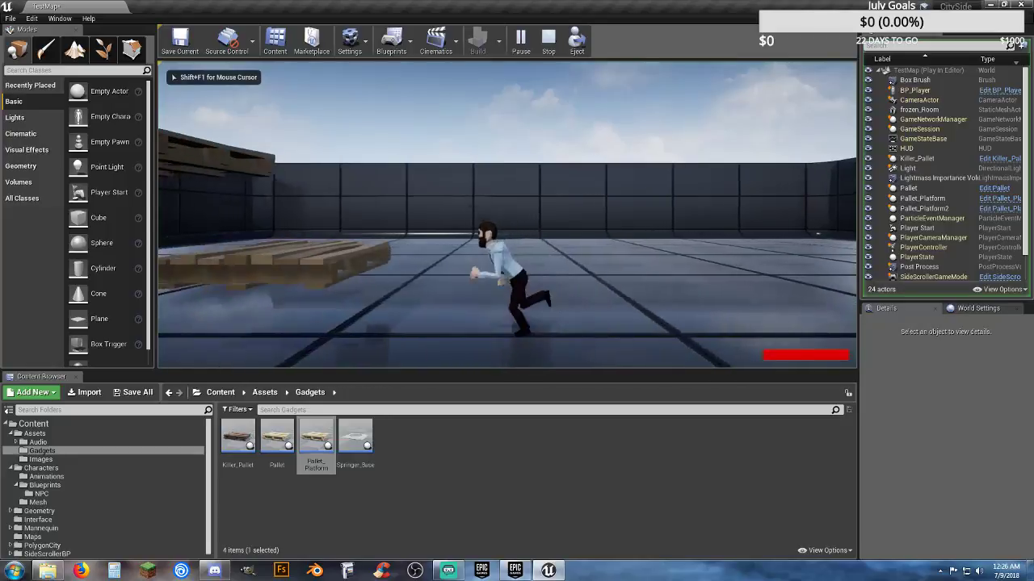
pyautogui.press('a')
pyautogui.press('space')
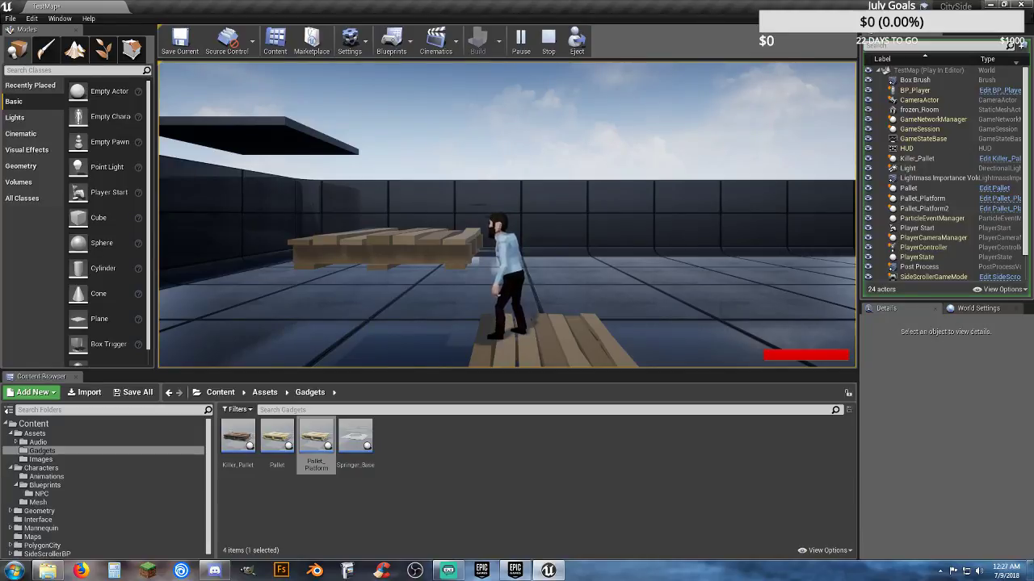
pyautogui.press('a')
pyautogui.press('space')
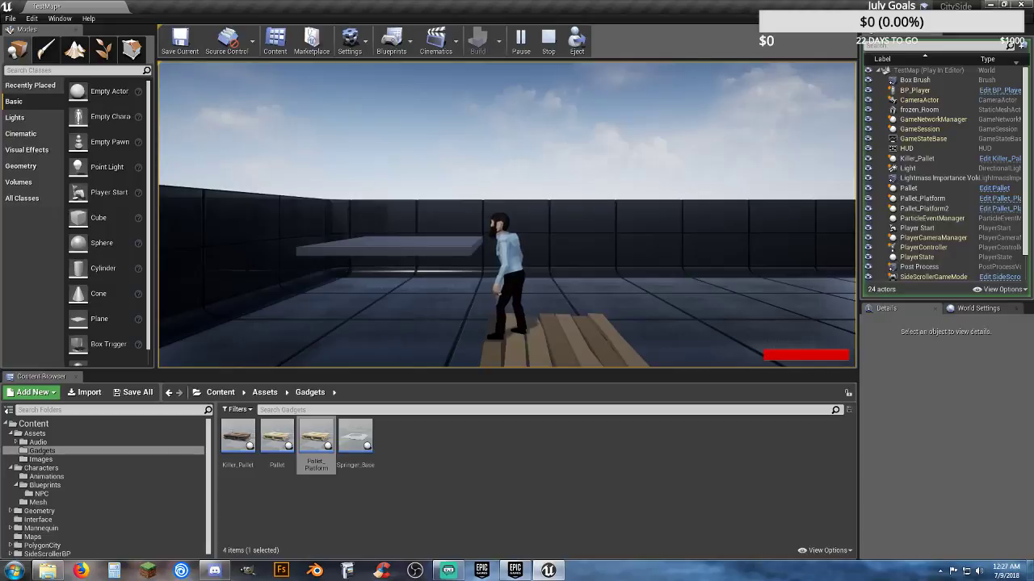
pyautogui.press('a')
pyautogui.press('space')
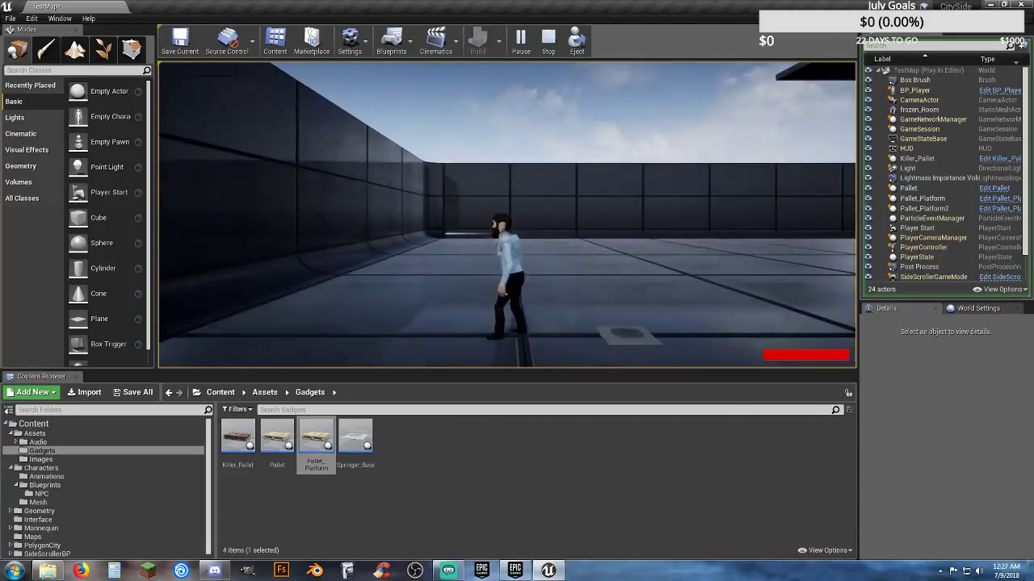
# - Test the relocated spring pad by running the character onto it from the wall side and bouncing
pyautogui.press('d')
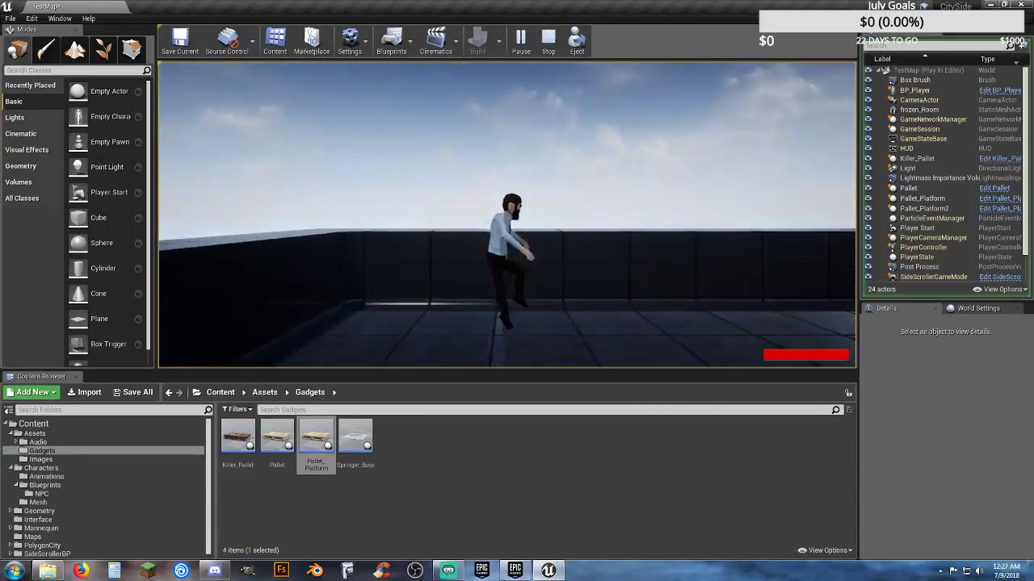
pyautogui.press('a')
pyautogui.press('space')
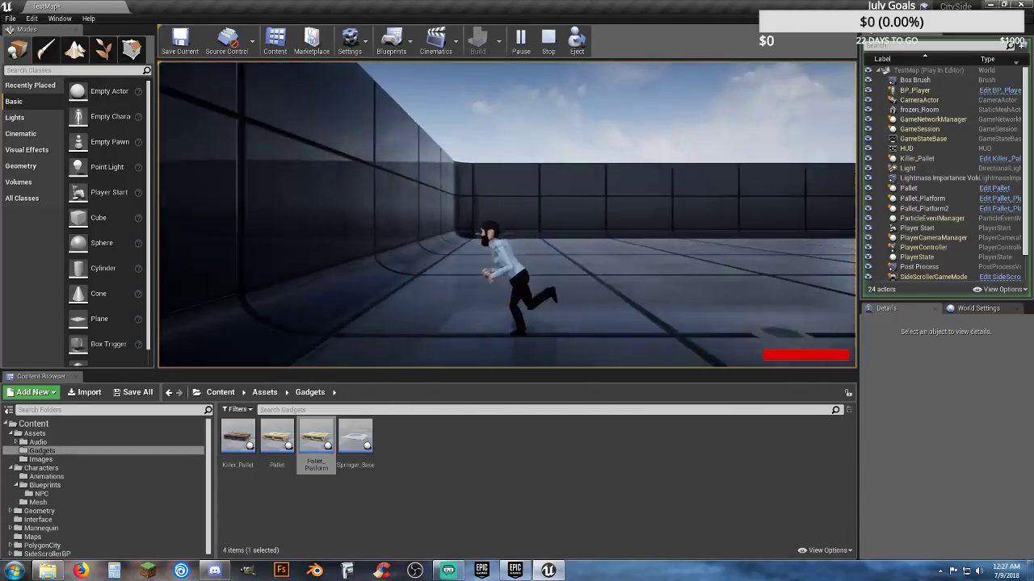
pyautogui.press('d')
pyautogui.press('space')
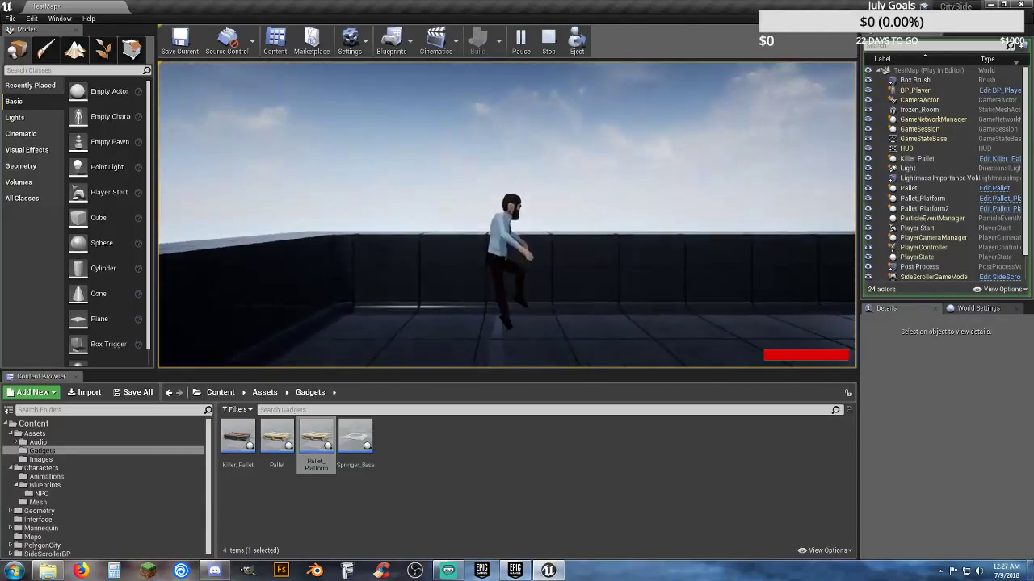
# - Test the jump onto the first pallets repeatedly, dropping back to the floor between attempts
pyautogui.press('a')
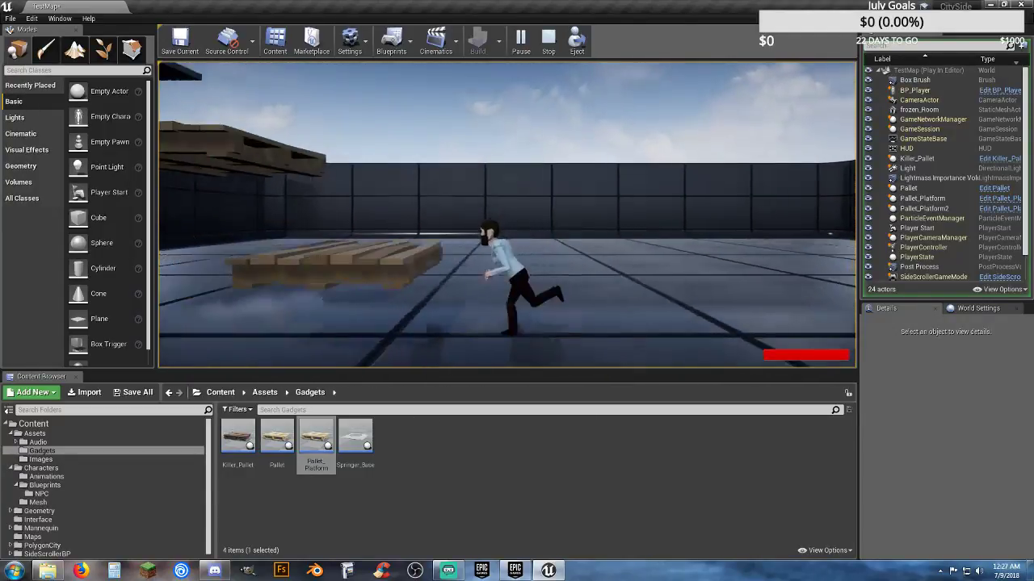
pyautogui.press('space')
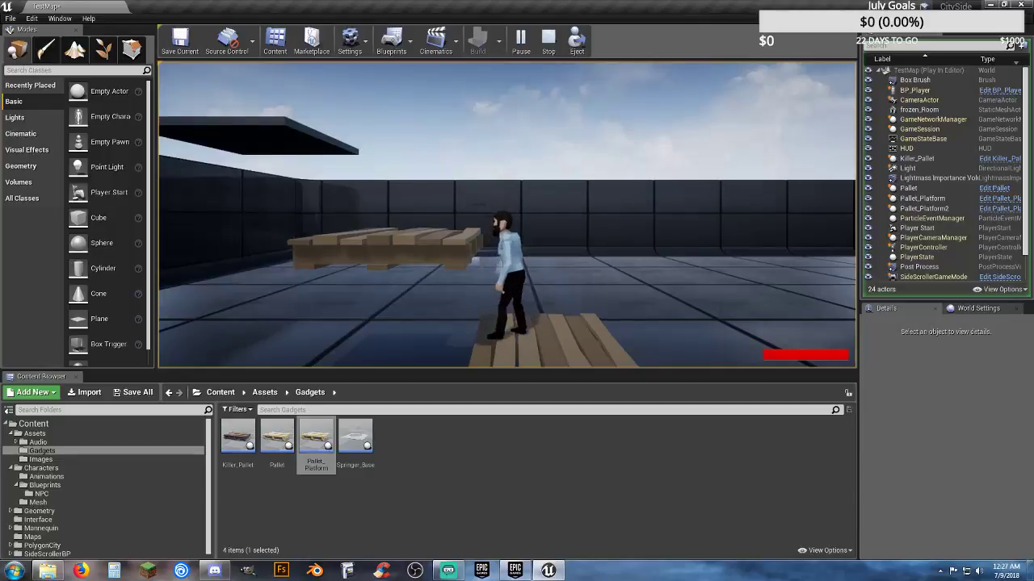
pyautogui.press('d')
pyautogui.press('space')
pyautogui.press('a')
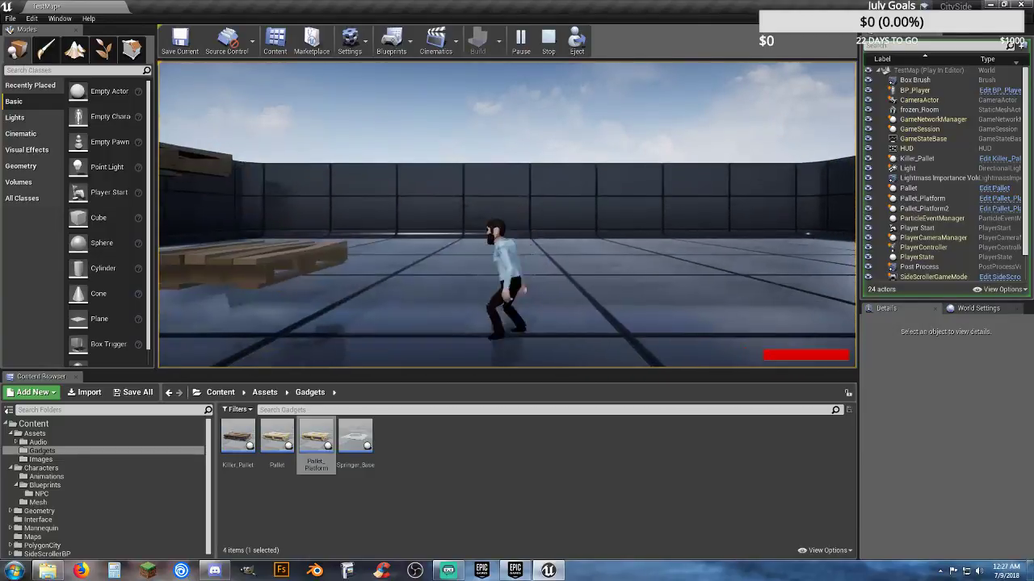
pyautogui.press('a')
pyautogui.press('space')
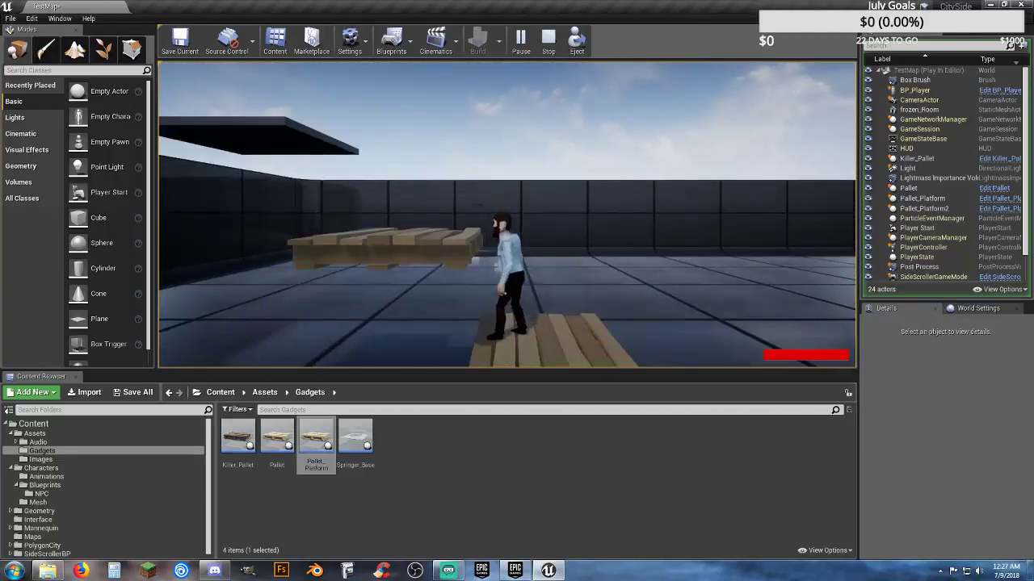
pyautogui.press('d')
pyautogui.press('space')
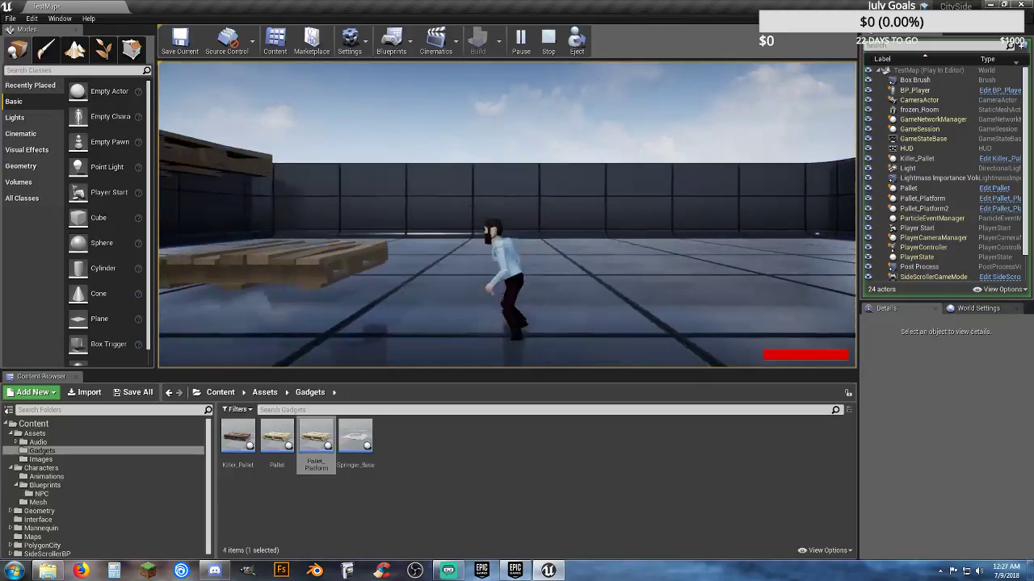
# - Climb the pallets, cross the upper platform to the wall side and bounce on the spring pad again
pyautogui.press('a')
pyautogui.press('space')
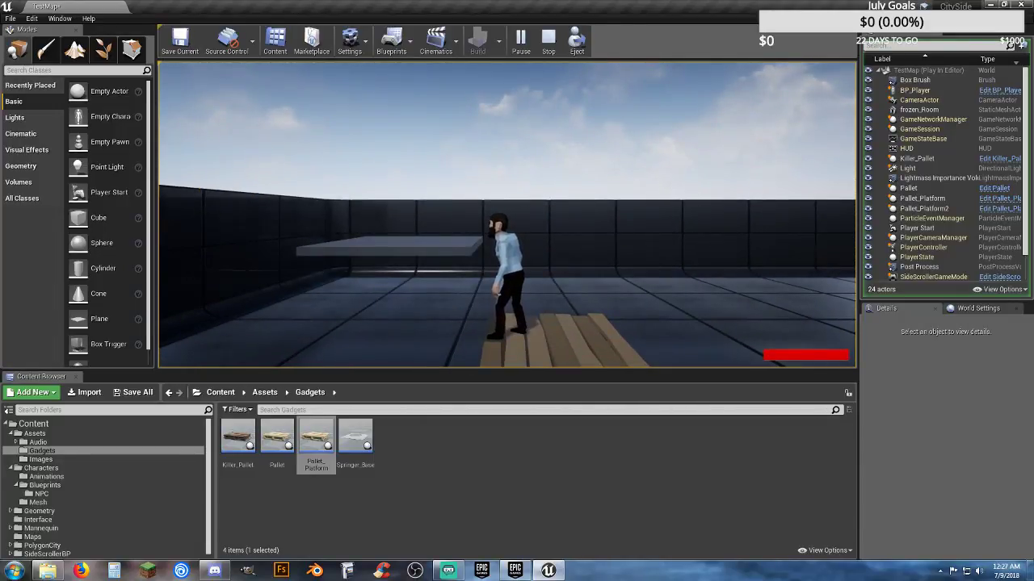
pyautogui.press('a')
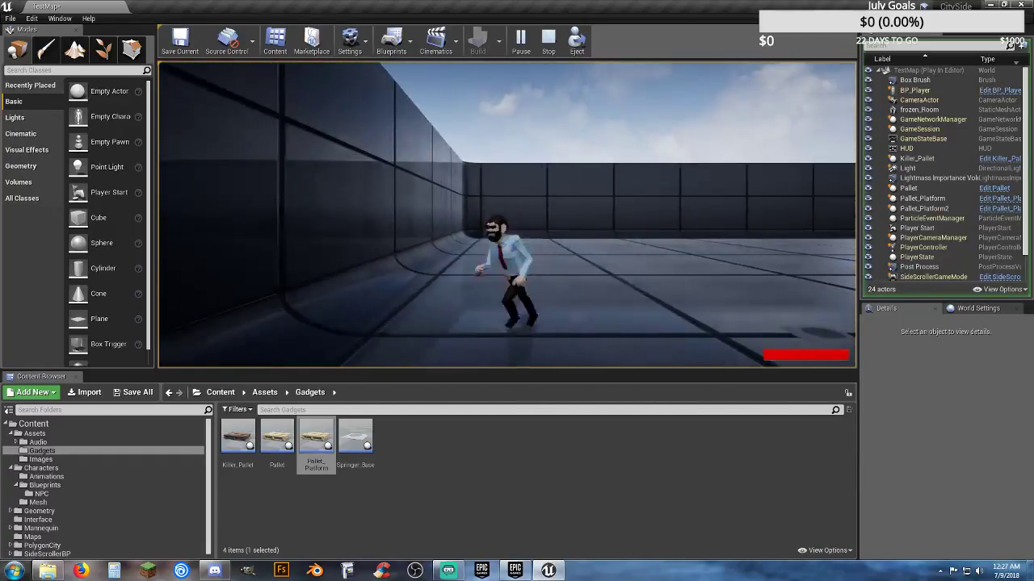
pyautogui.press('d')
pyautogui.press('space')
pyautogui.press('space')
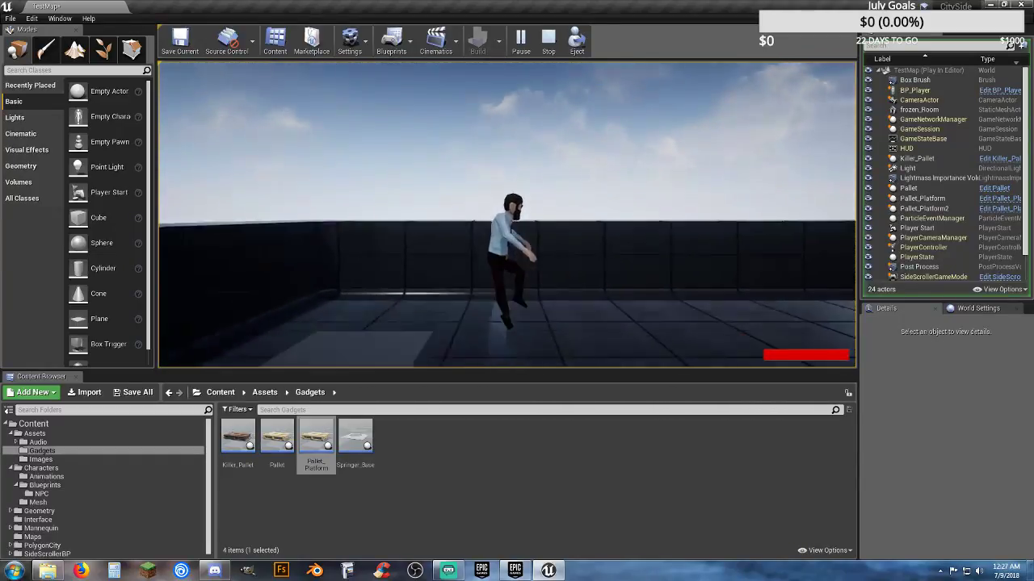
# - Repeat the run over the pallets and the spring pad, and end the play session at the upper platform
pyautogui.press('a')
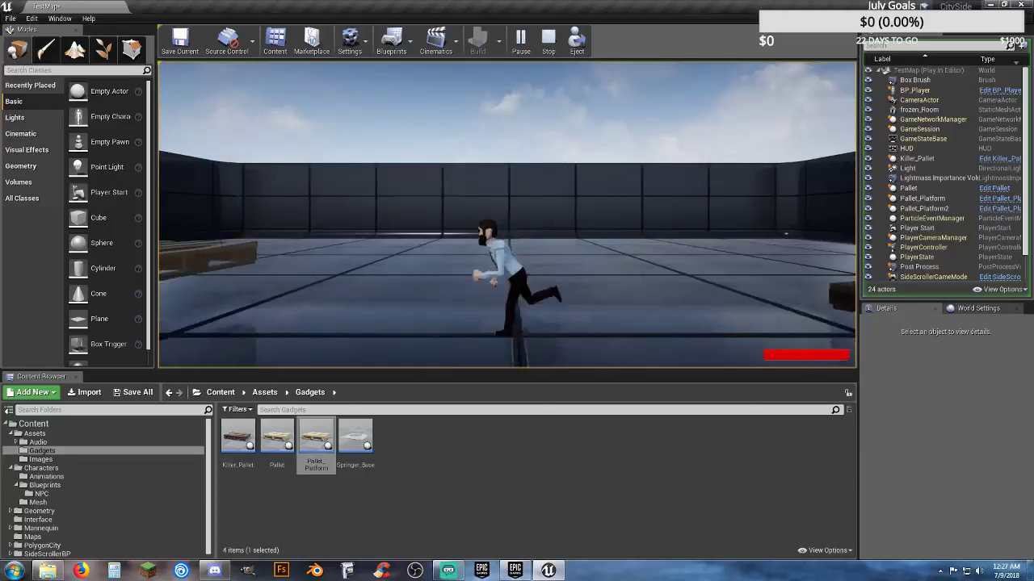
pyautogui.press('space')
pyautogui.press('space')
pyautogui.press('space')
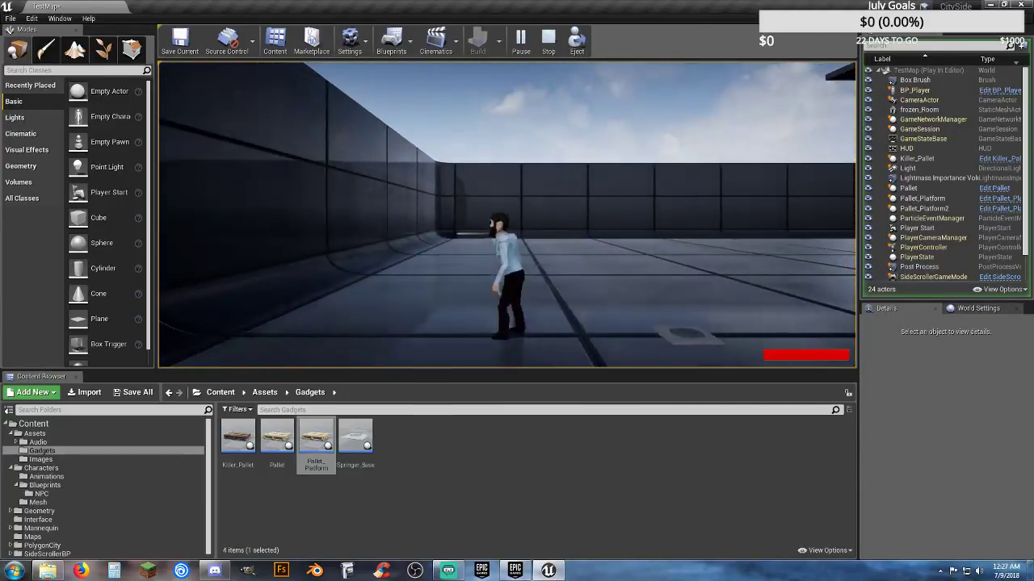
pyautogui.press('d')
pyautogui.press('a')
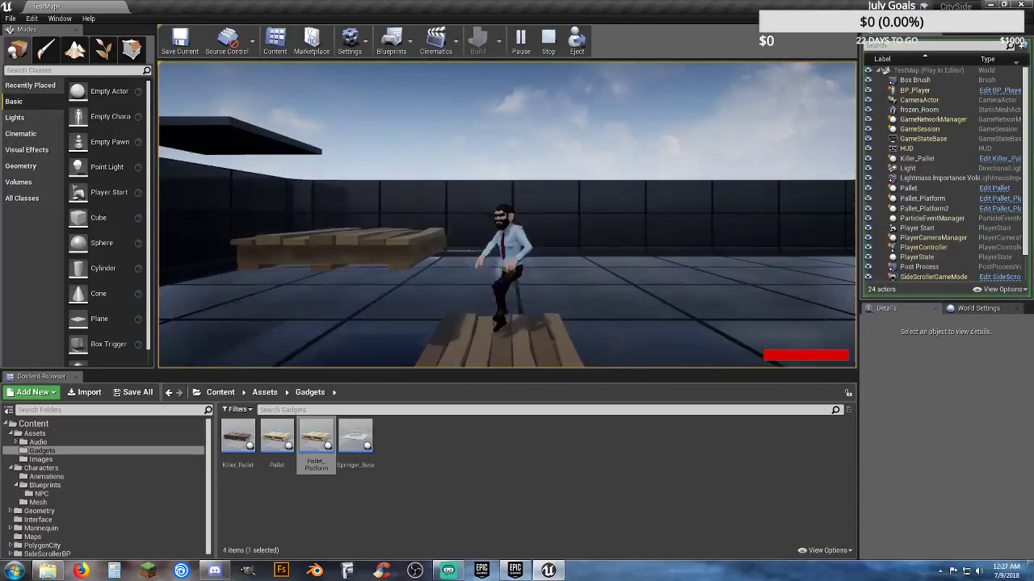
pyautogui.press('space')
pyautogui.press('a')
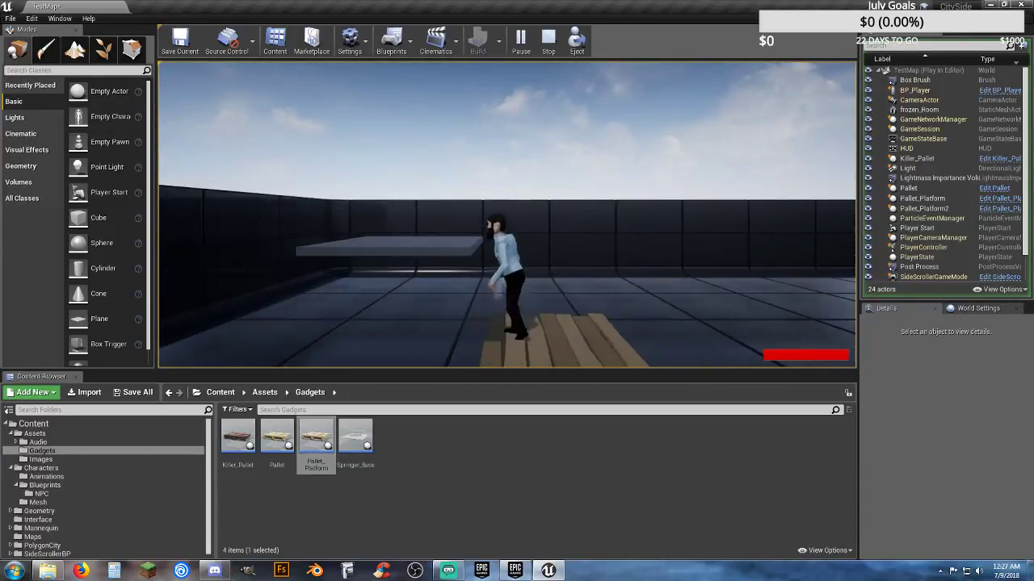
pyautogui.press('Escape')
# - Lengthen the Box Brush platform to a Y scale of 2.0 and shift it along Y, keeping its edge beside the pallets in place
pyautogui.click(432, 253)
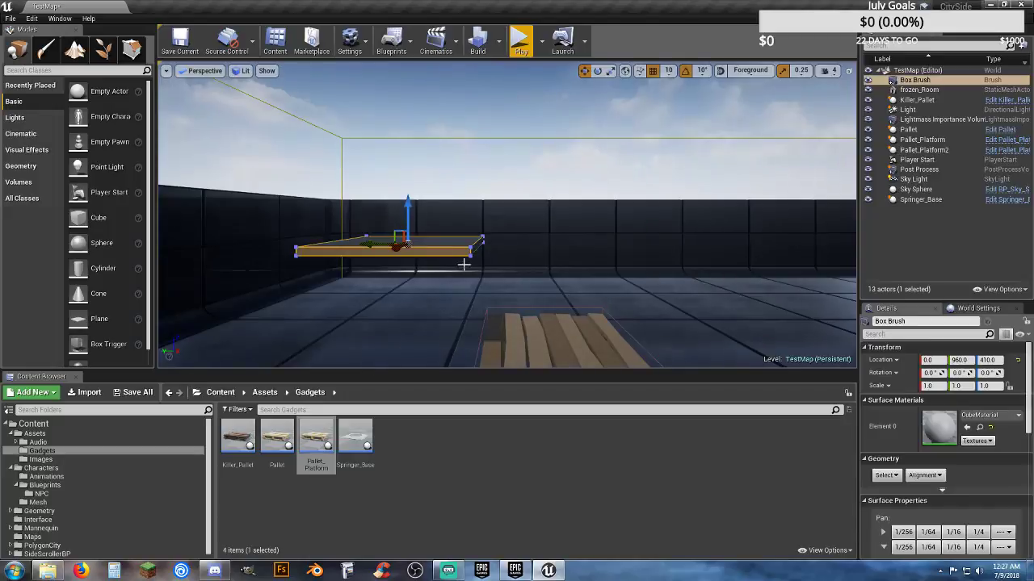
pyautogui.moveTo(463, 263)
pyautogui.mouseDown(button='right')
pyautogui.moveTo(464, 339)
pyautogui.moveTo(464, 201)
pyautogui.moveTo(463, 307)
pyautogui.moveTo(464, 263)
pyautogui.mouseUp(button='right')
pyautogui.press('w')
pyautogui.press('s')
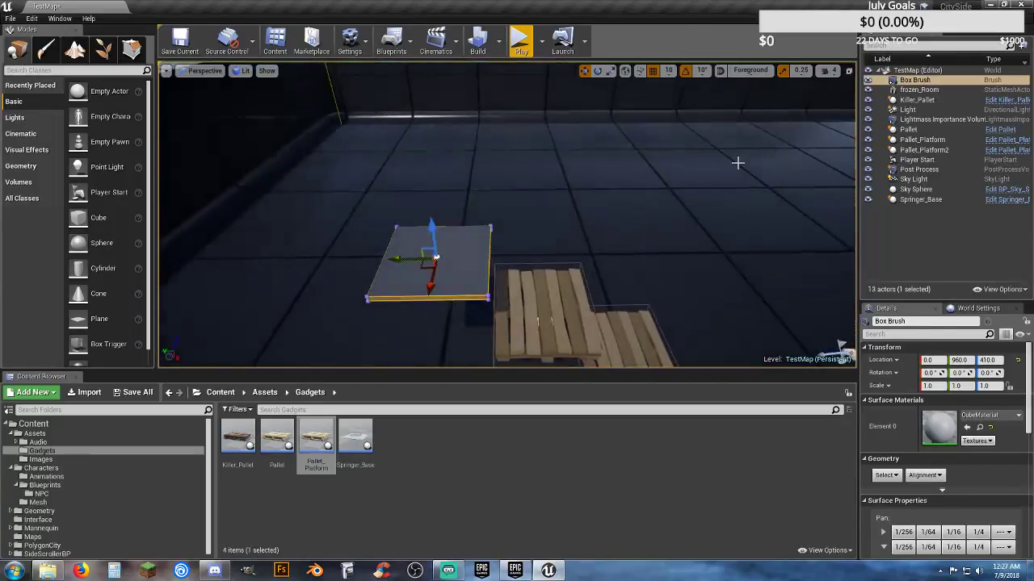
pyautogui.click(913, 80)
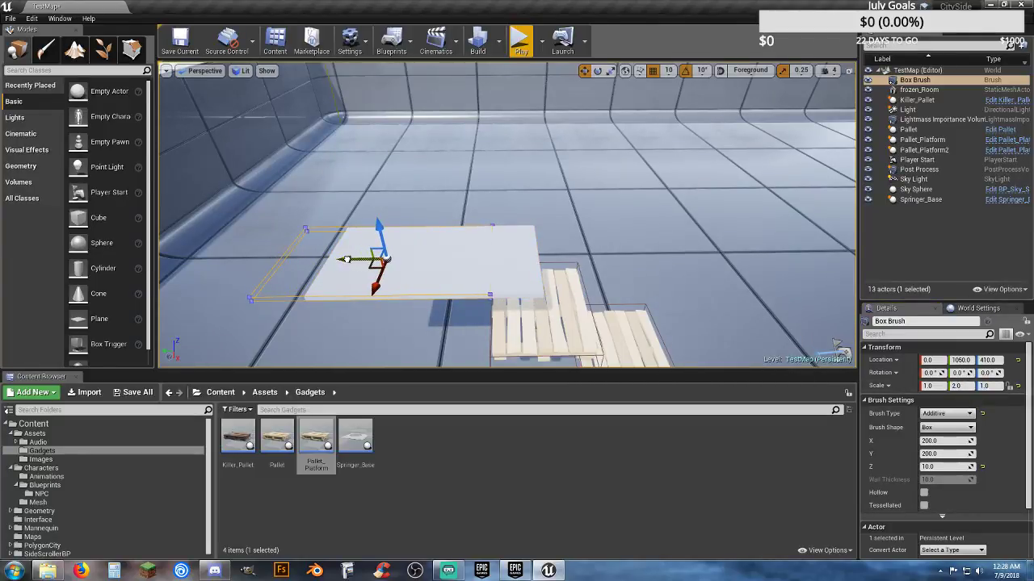
# - Playtest the level by climbing the pallets and crossing the lengthened Box Brush platform to its far side
pyautogui.click(521, 40)
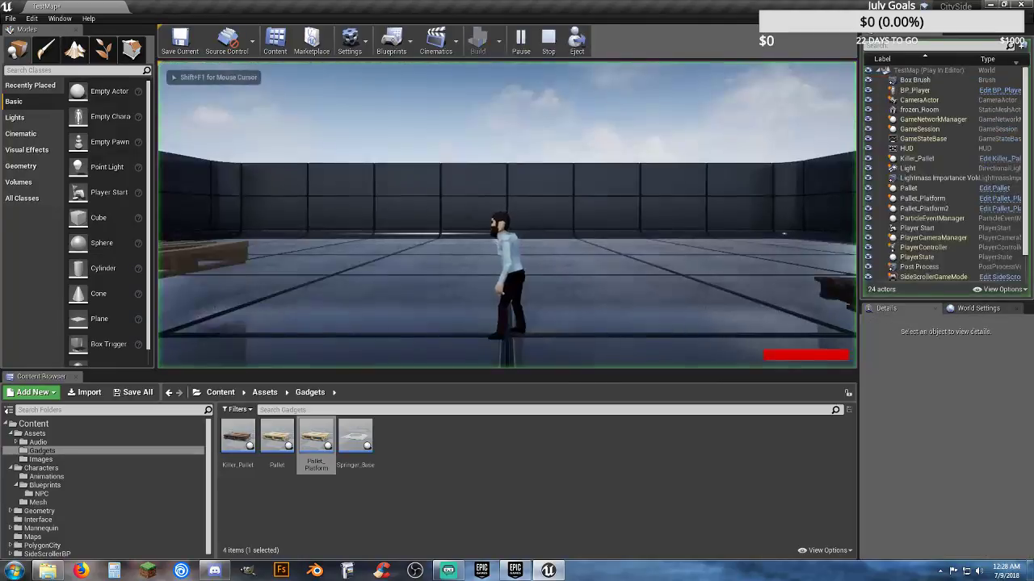
pyautogui.press('a')
pyautogui.press('space')
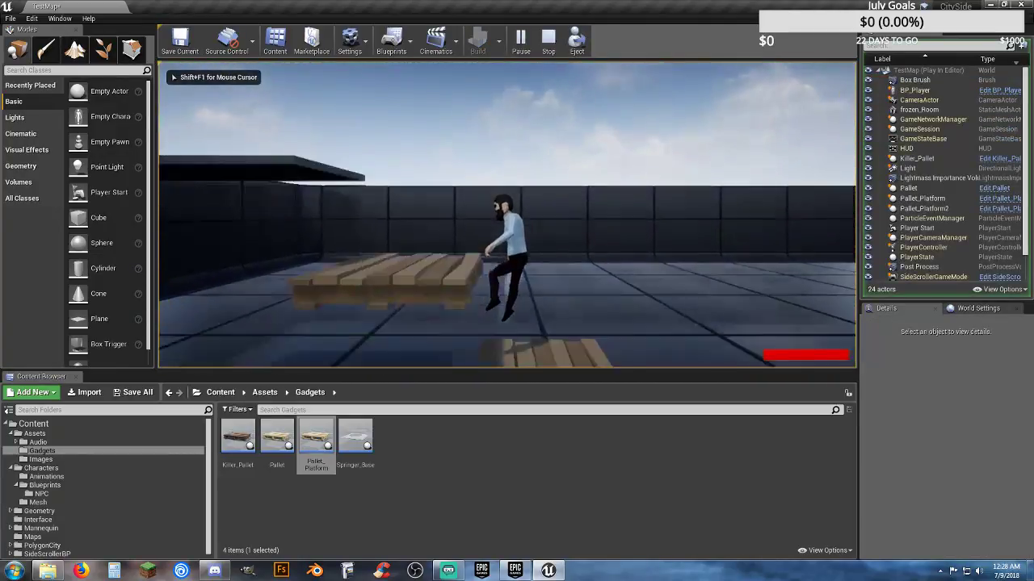
pyautogui.press('a')
pyautogui.press('space')
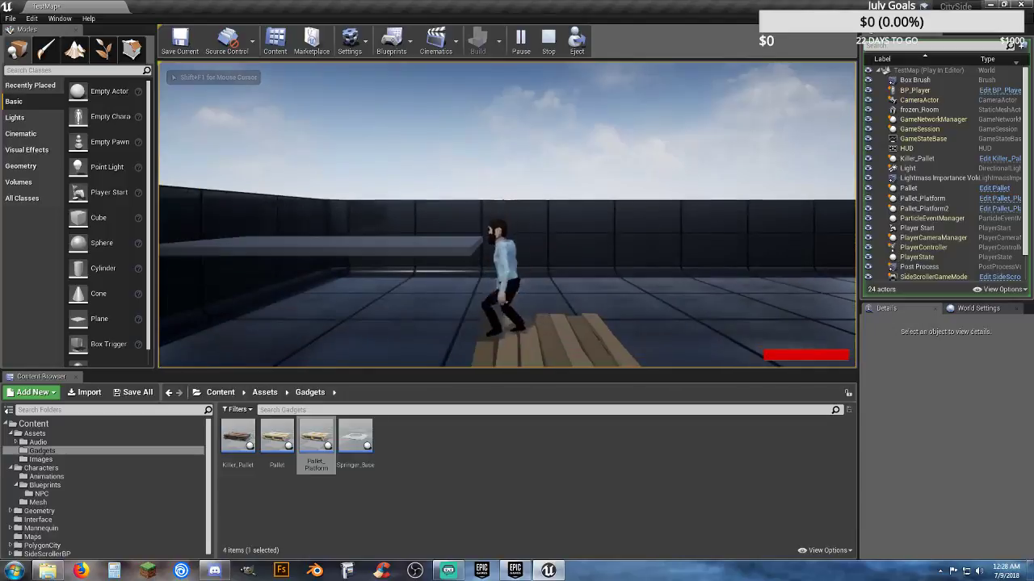
pyautogui.press('space')
pyautogui.press('a')
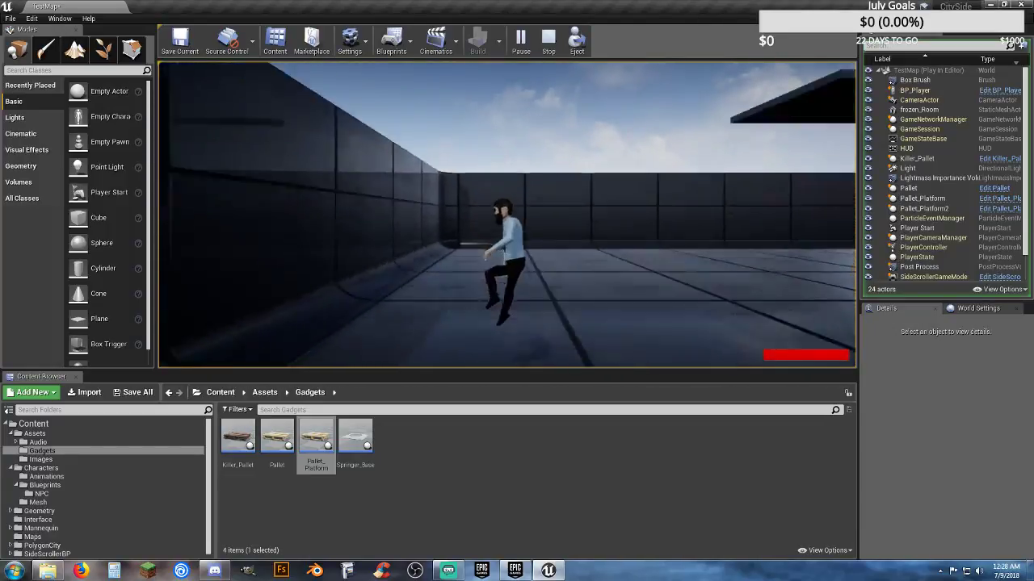
# - Playtest the floor between the wall and the pallets, running and jumping back and forth past the spring pad
pyautogui.press('d')
pyautogui.press('space')
pyautogui.press('space')
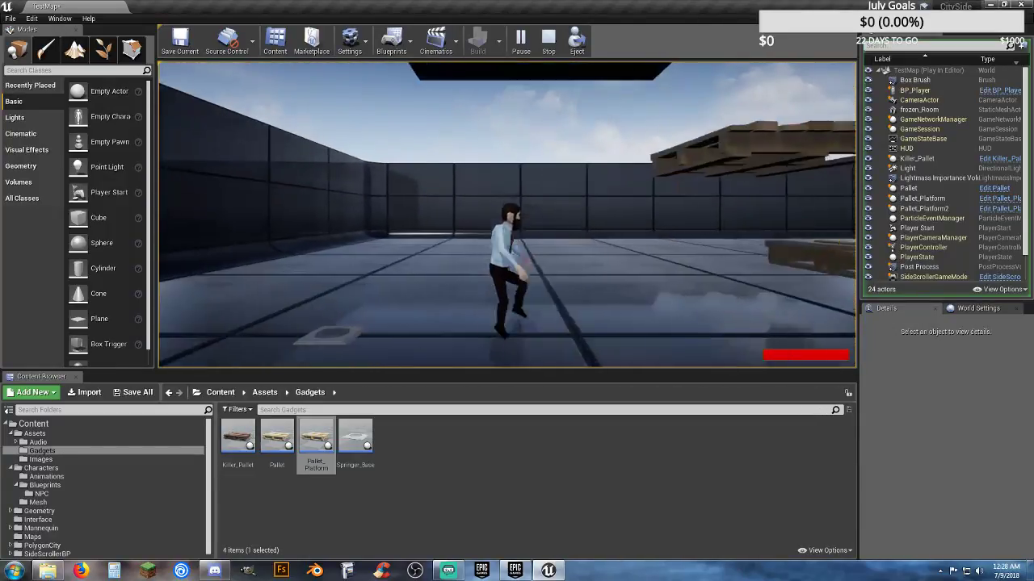
pyautogui.press('space')
pyautogui.press('space')
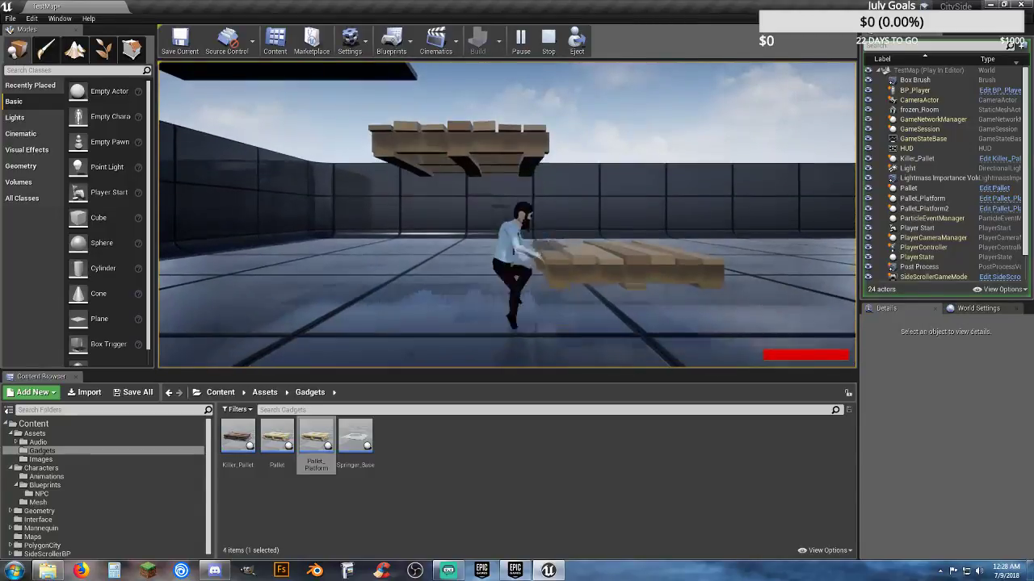
pyautogui.press('a')
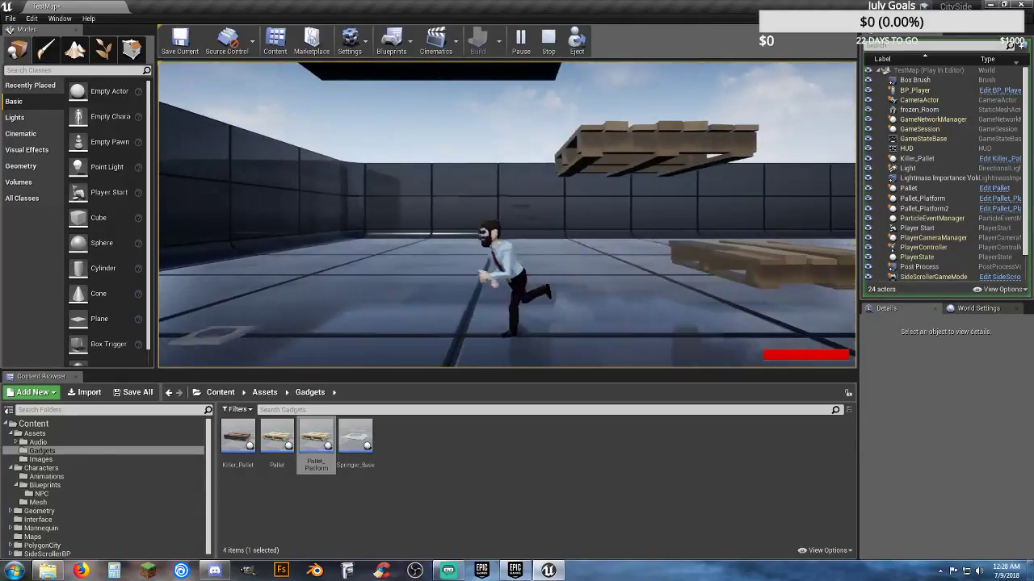
pyautogui.press('d')
pyautogui.press('space')
pyautogui.press('a')
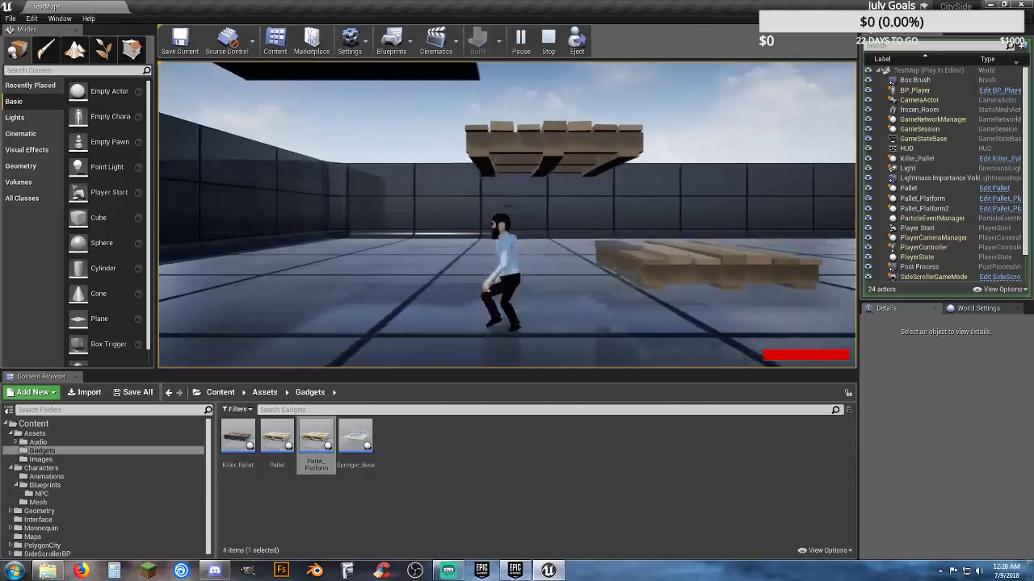
# - Bounce off the spring pad, cross above the Box Brush platform and pallets, and run on to the Killer_Pallet
pyautogui.press('space')
pyautogui.press('d')
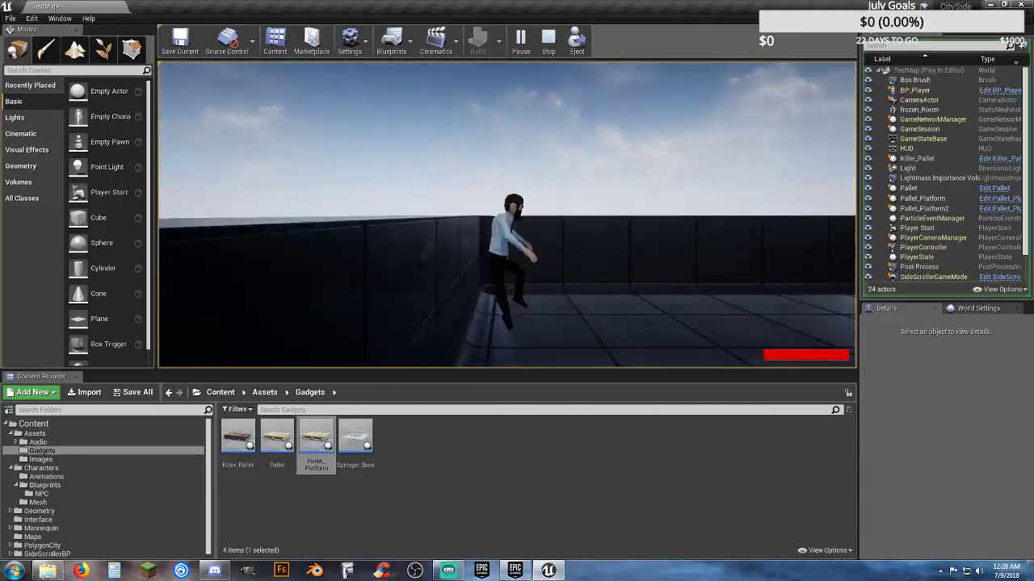
pyautogui.press('space')
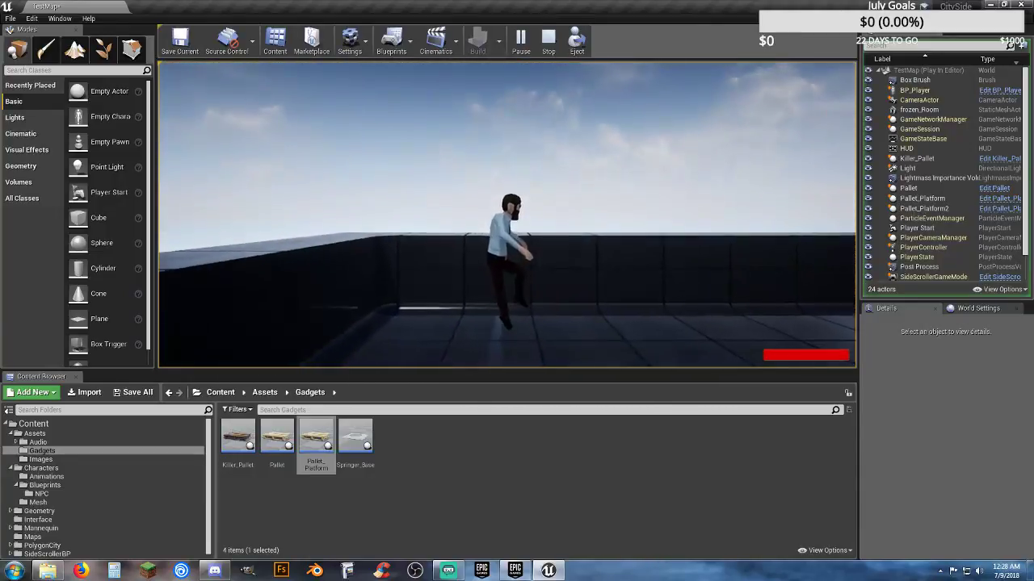
pyautogui.press('d')
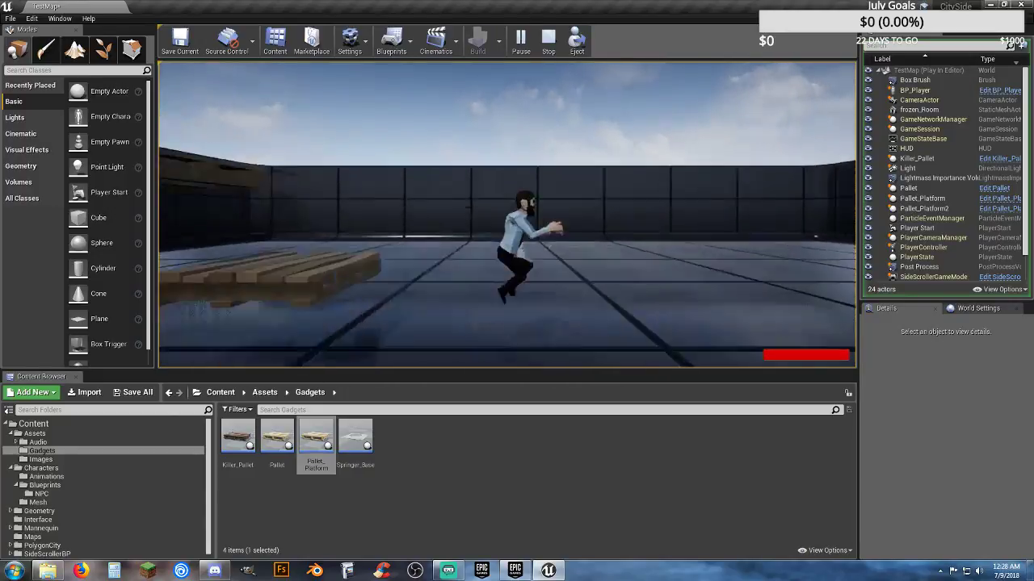
pyautogui.press('a')
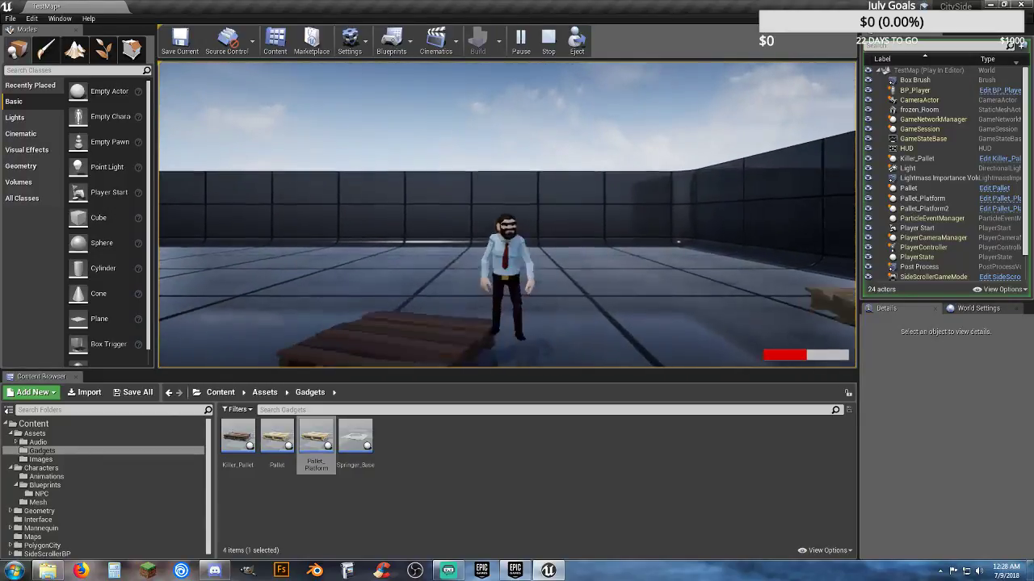
# - Run from the start area over the Killer_Pallet and jump onto the wooden pallet near the far wall
pyautogui.press('d')
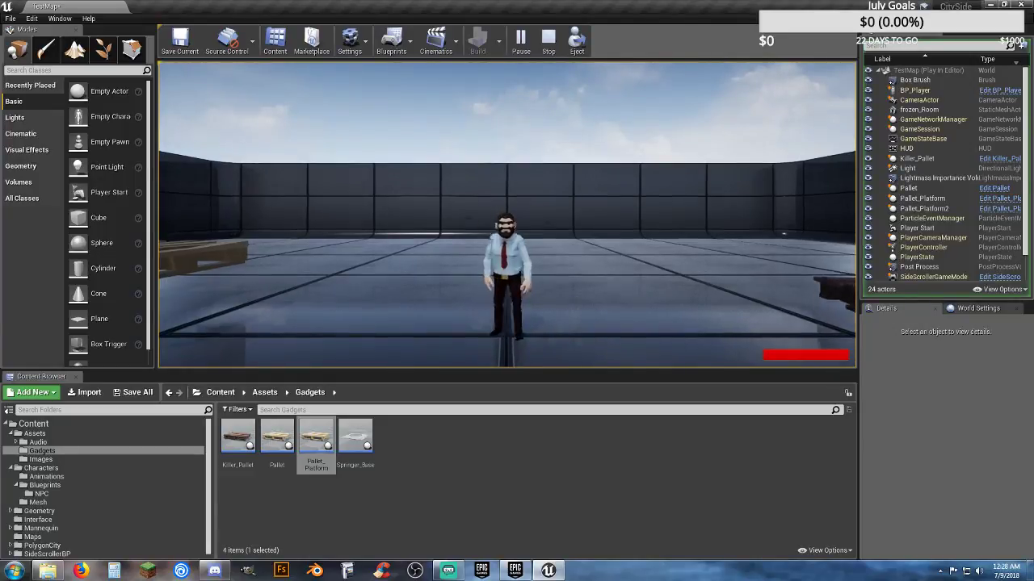
pyautogui.press('d')
pyautogui.press('space')
pyautogui.press('d')
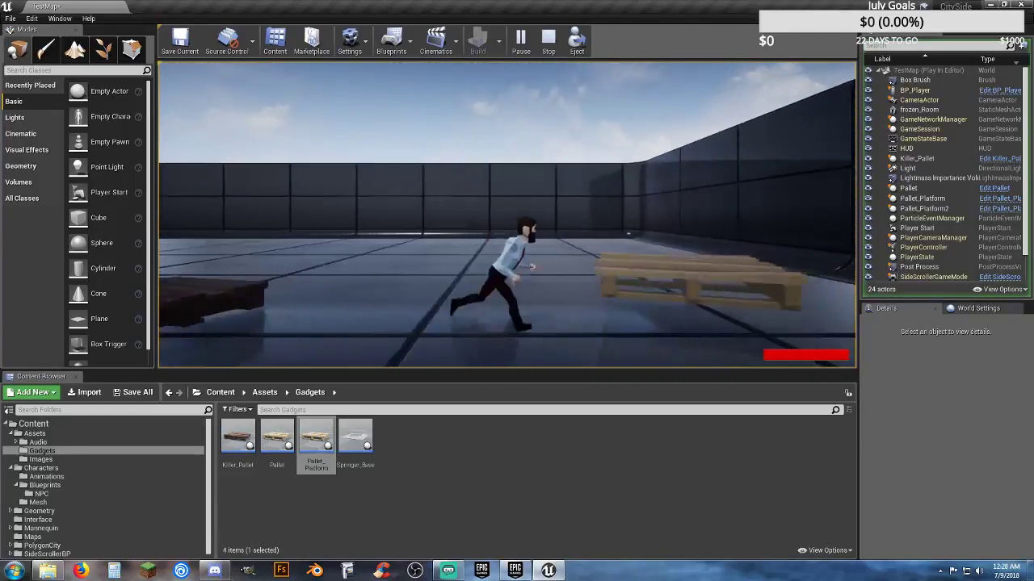
pyautogui.press('space')
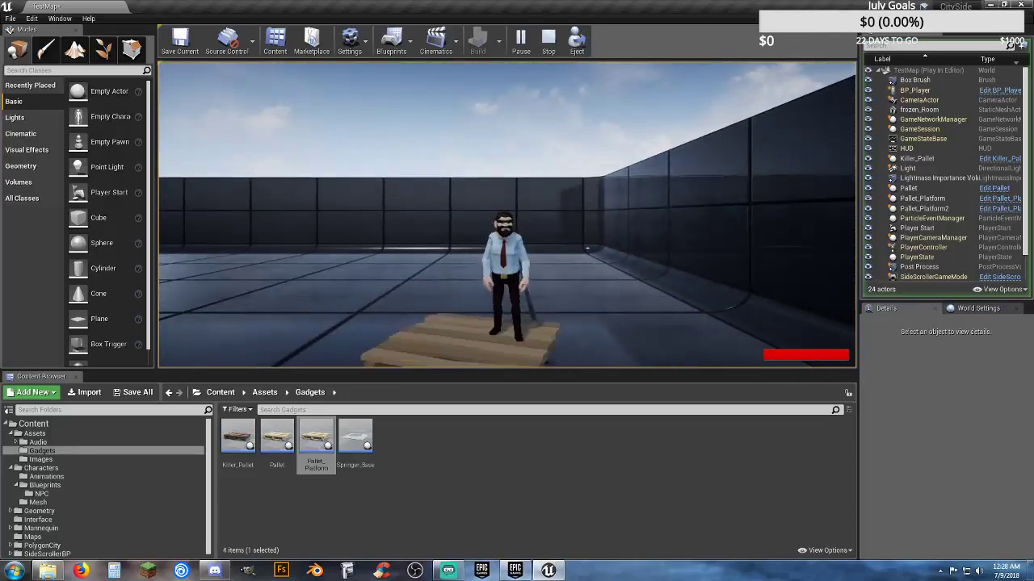
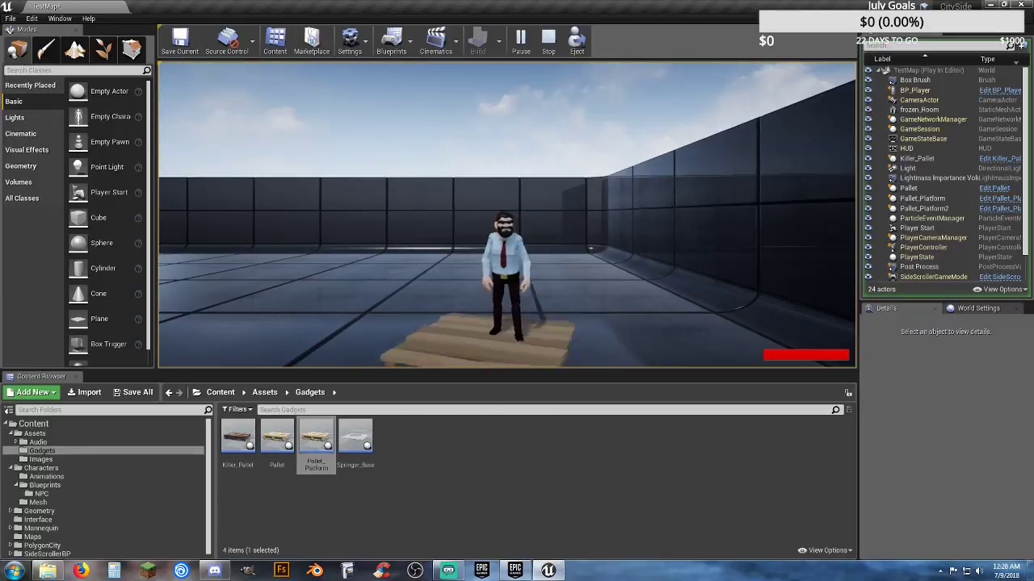
# - Jump back over the Killer_Pallet and climb the two pallet platforms onto the Box Brush platform
pyautogui.press('a')
pyautogui.press('space')
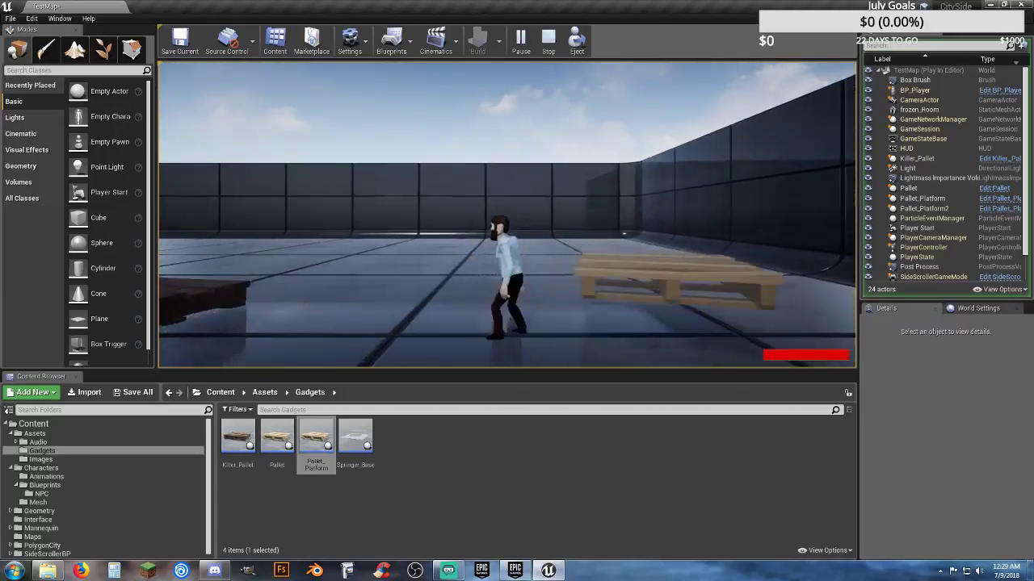
pyautogui.press('a')
pyautogui.press('a')
pyautogui.press('space')
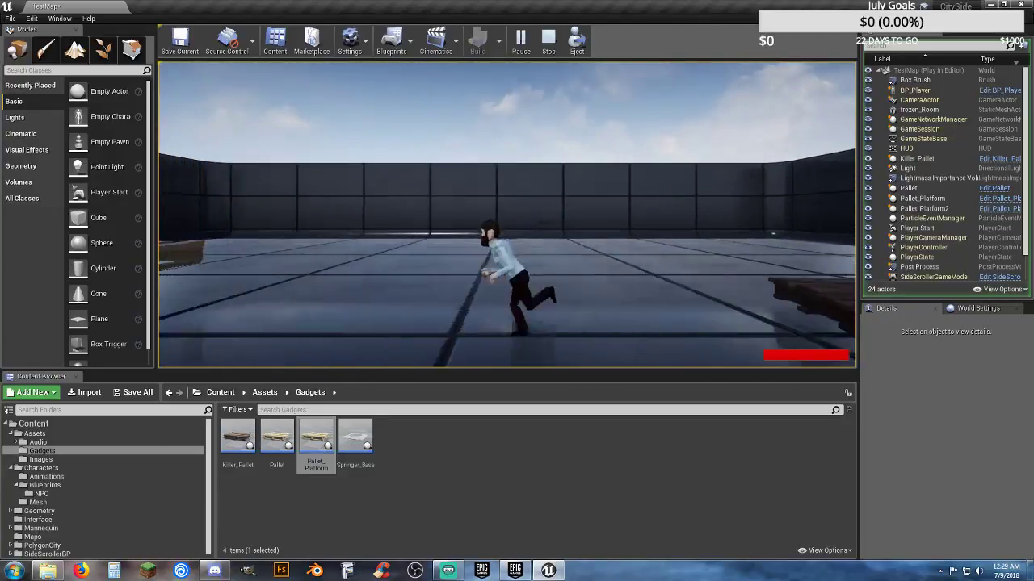
pyautogui.press('a')
pyautogui.press('space')
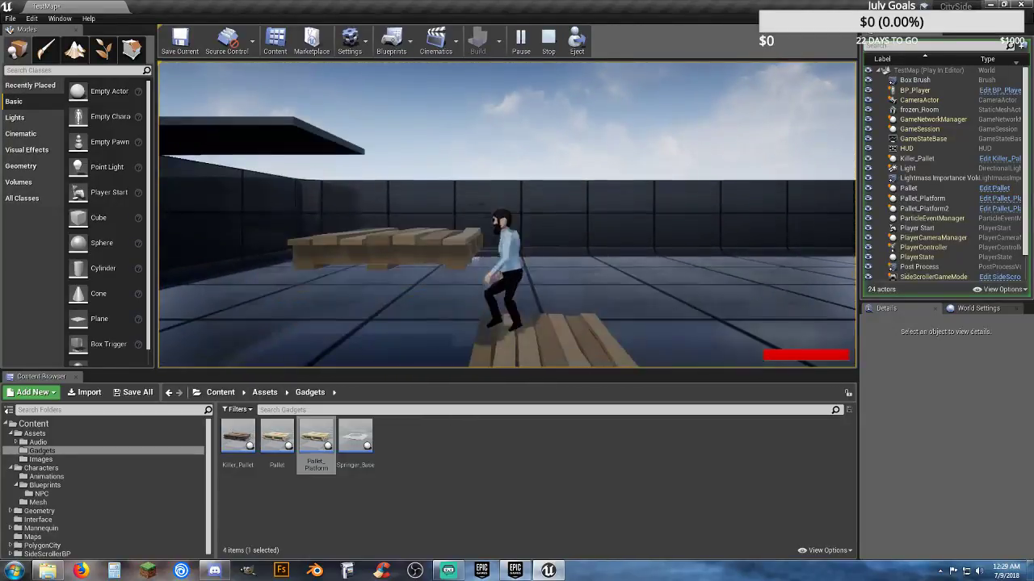
pyautogui.press('space')
pyautogui.press('a')
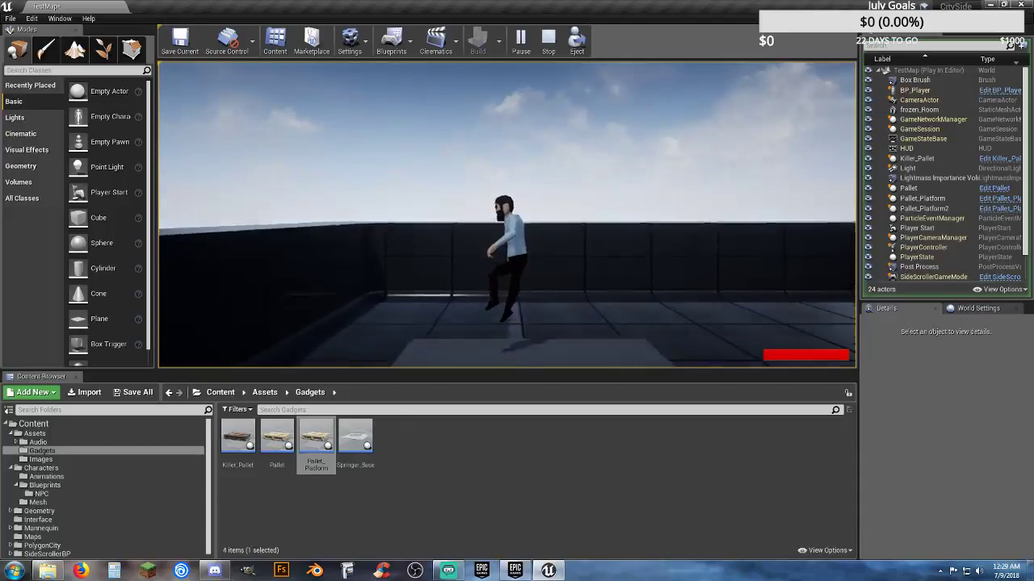
# - Leave the Box Brush platform on the wall side, bounce on the spring pad there and land back on it
pyautogui.press('a')
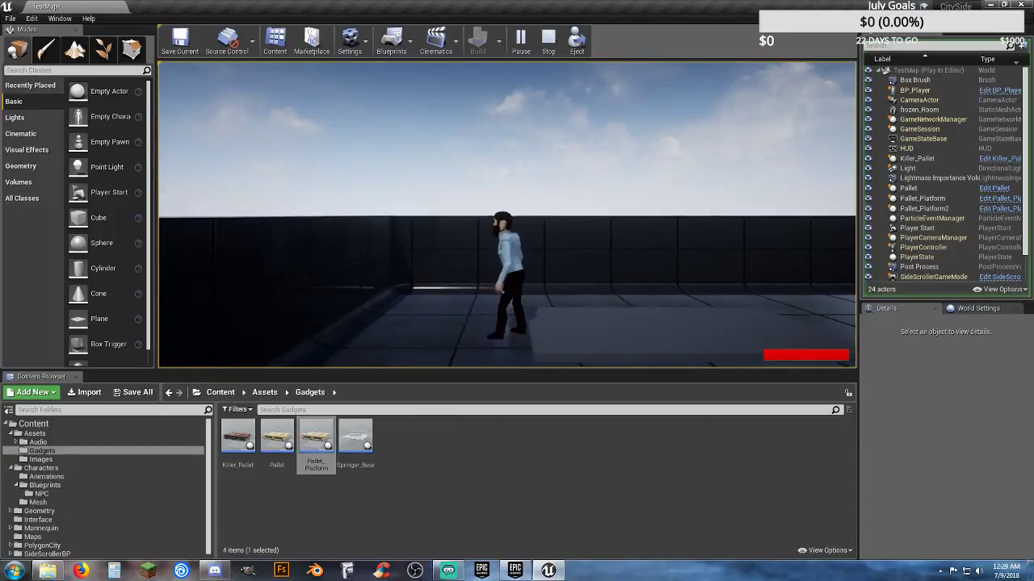
pyautogui.press('space')
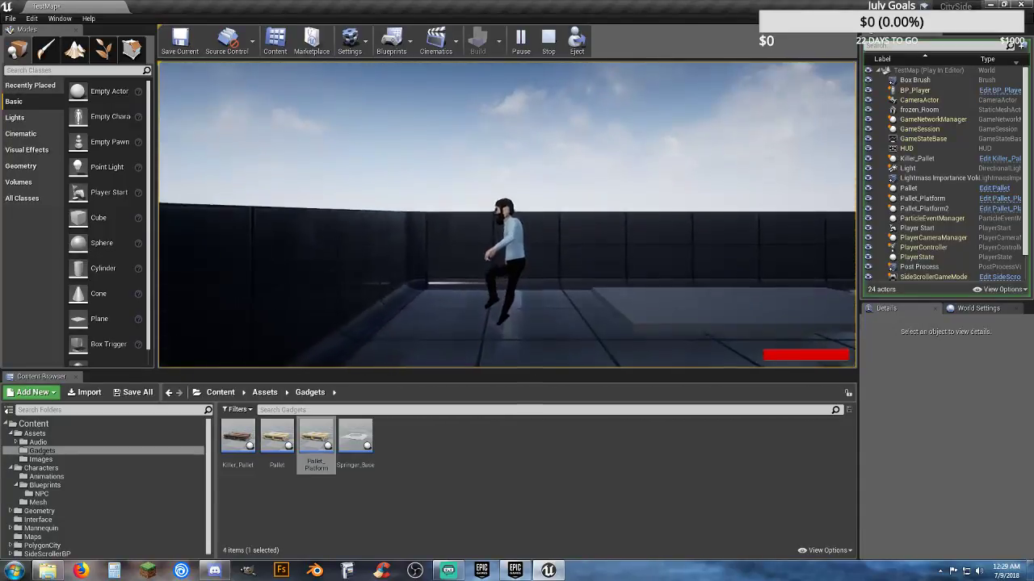
pyautogui.press('d')
pyautogui.press('space')
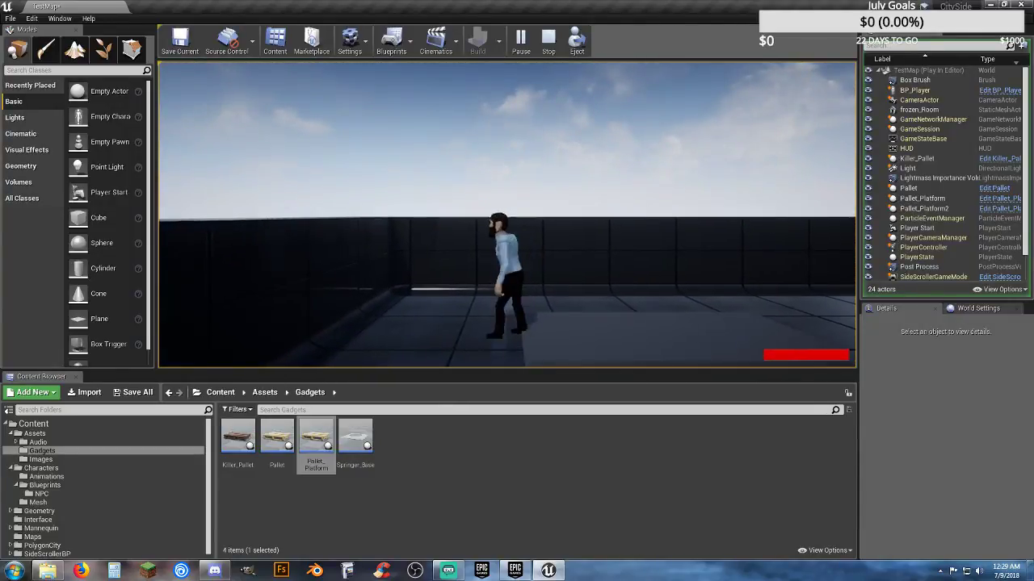
pyautogui.press('space')
pyautogui.press('d')
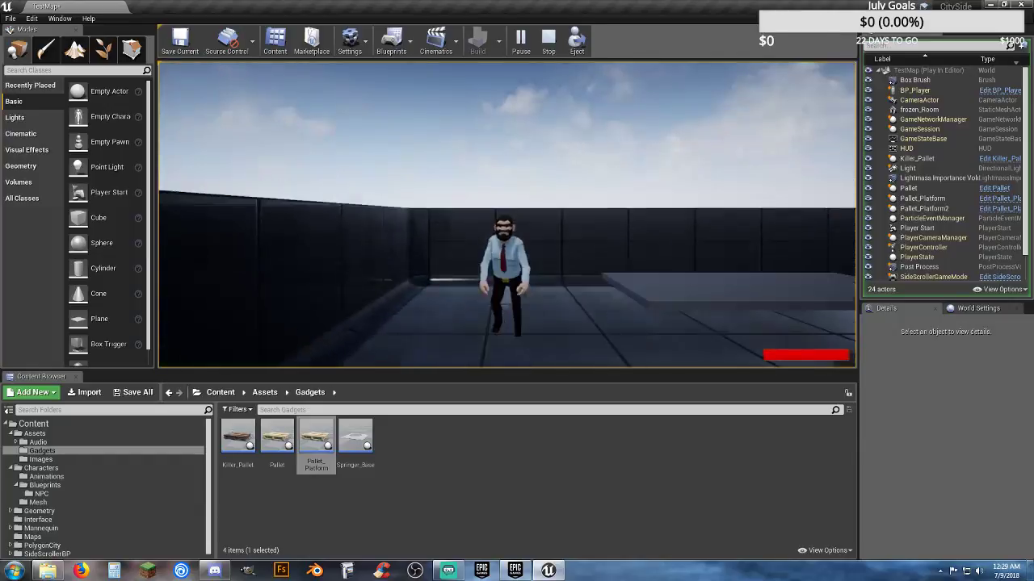
pyautogui.press('s')
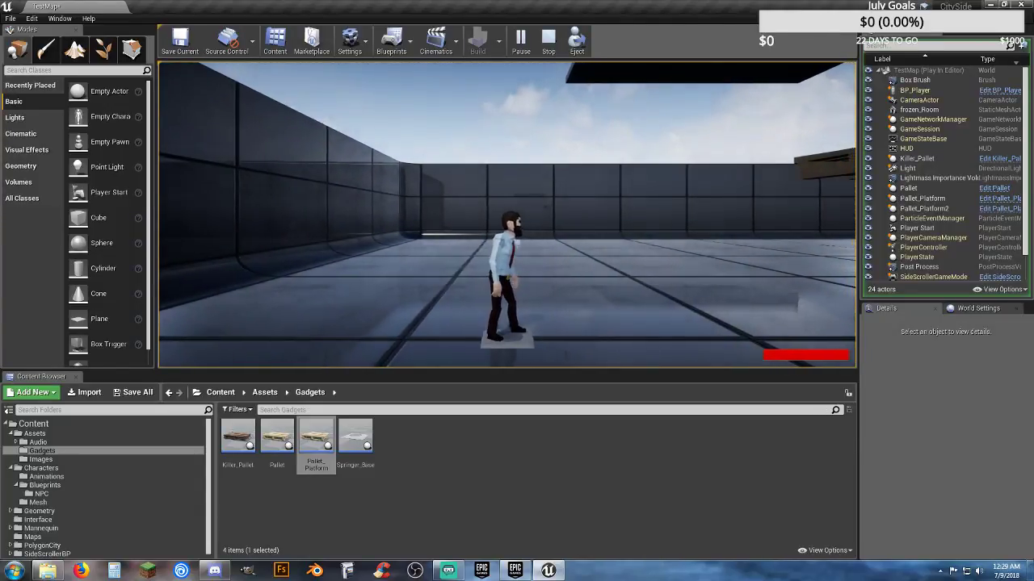
# - Launch from the spring pad over the Box Brush platform and run down to the floor beyond the pallets
pyautogui.press('space')
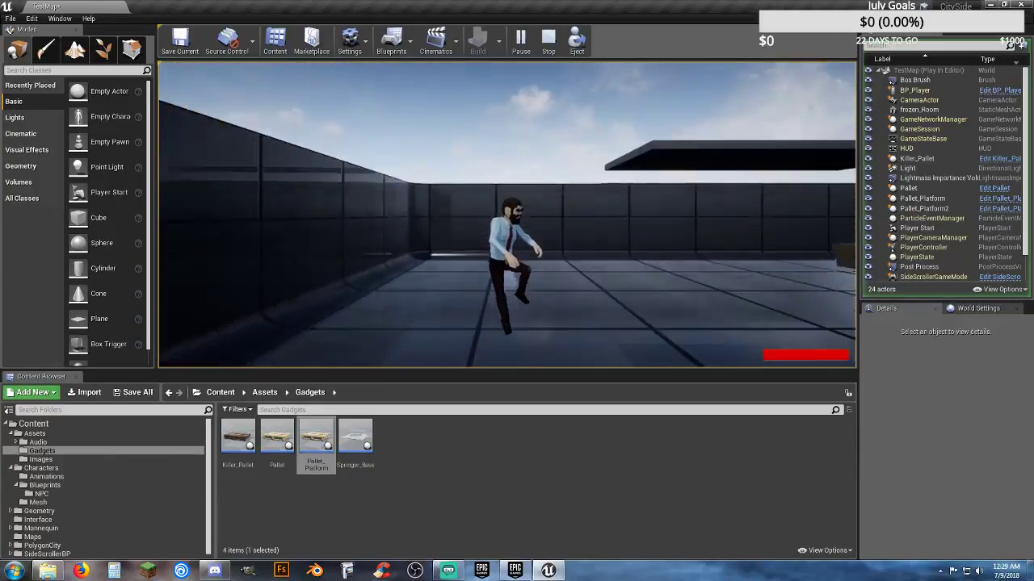
pyautogui.press('a')
pyautogui.press('d')
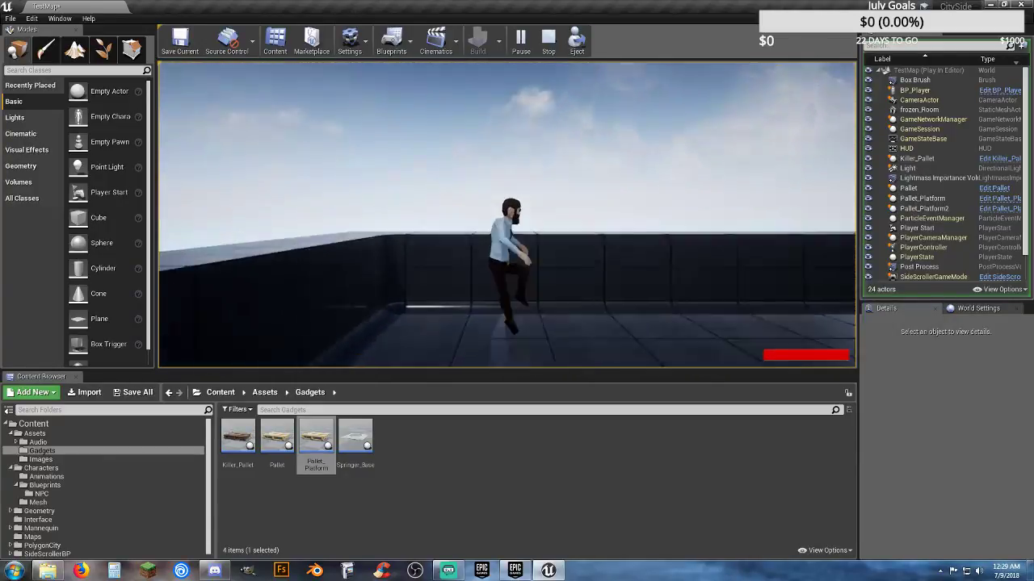
pyautogui.press('d')
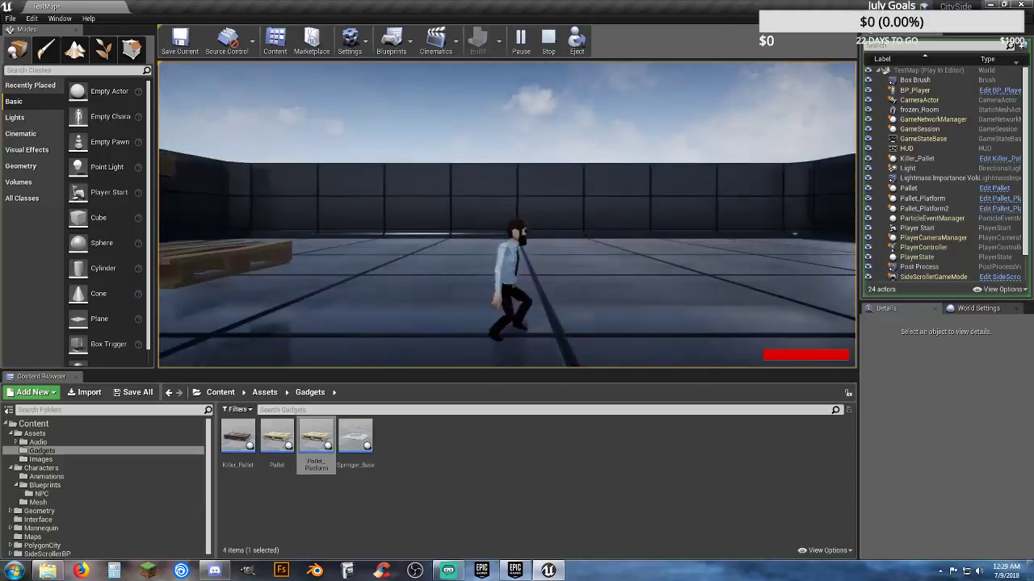
# - Climb the pallet platforms once more, drop back to the floor beside them and end the play session
pyautogui.press('a')
pyautogui.press('space')
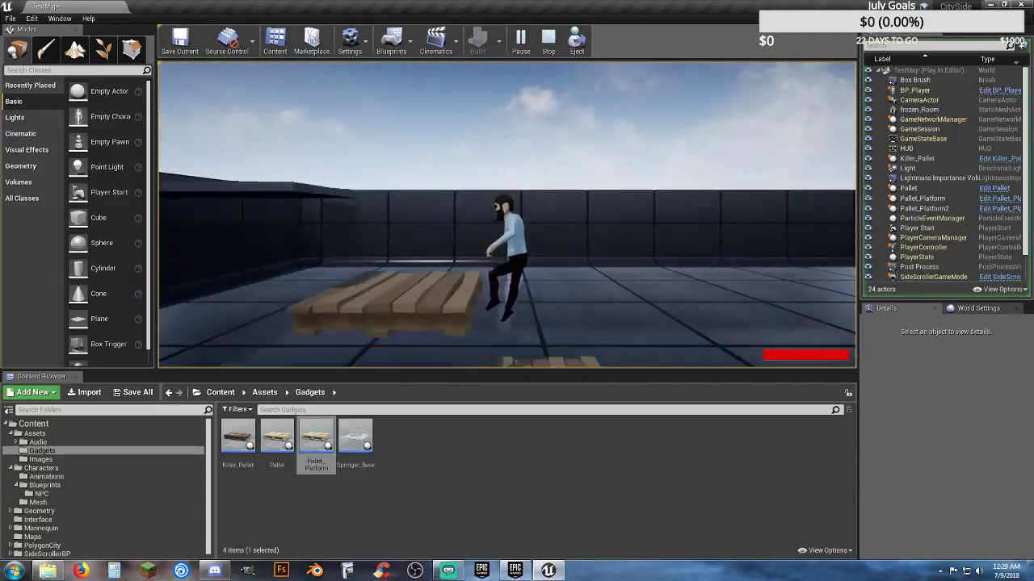
pyautogui.press('d')
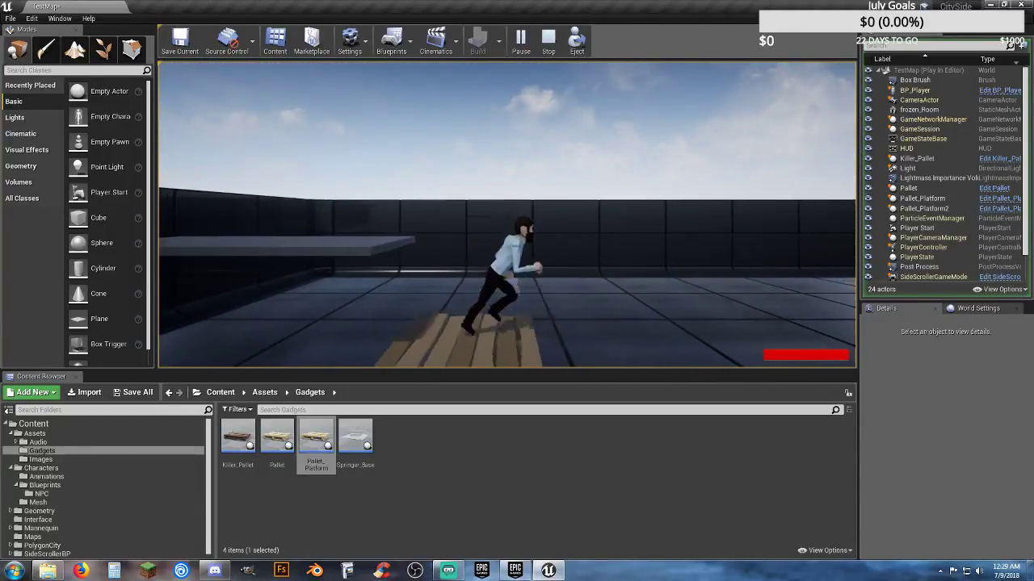
pyautogui.press('a')
pyautogui.press('d')
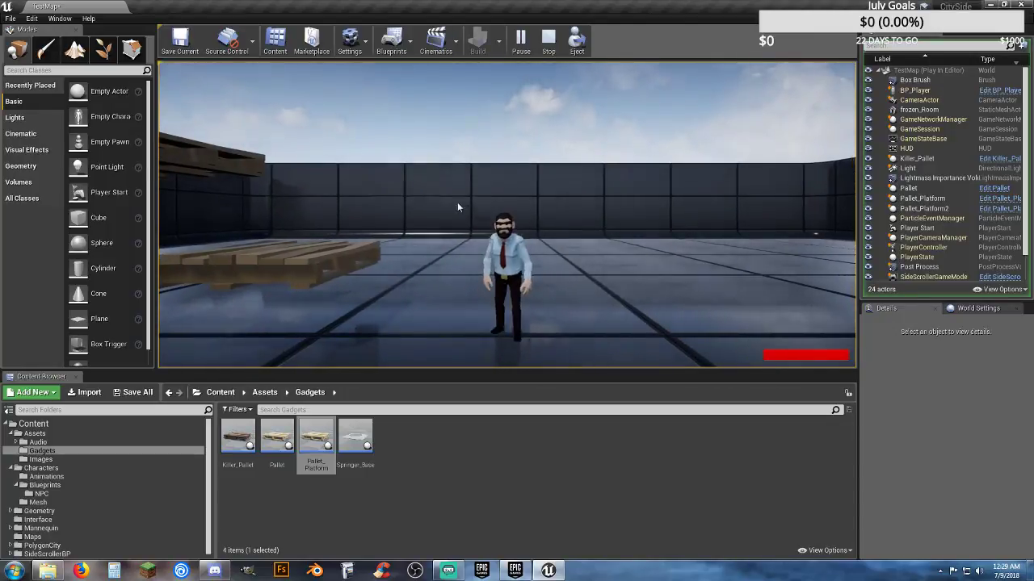
pyautogui.press('Escape')
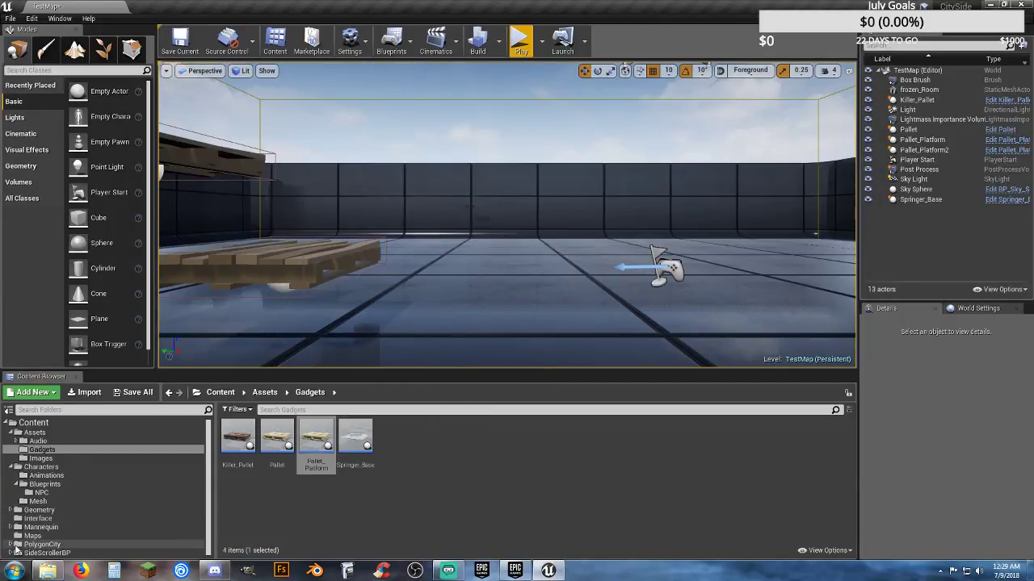
# - Open the Environments folder under PolygonCity > Meshes to show the environment meshes
pyautogui.scroll(-2, 12, 549)
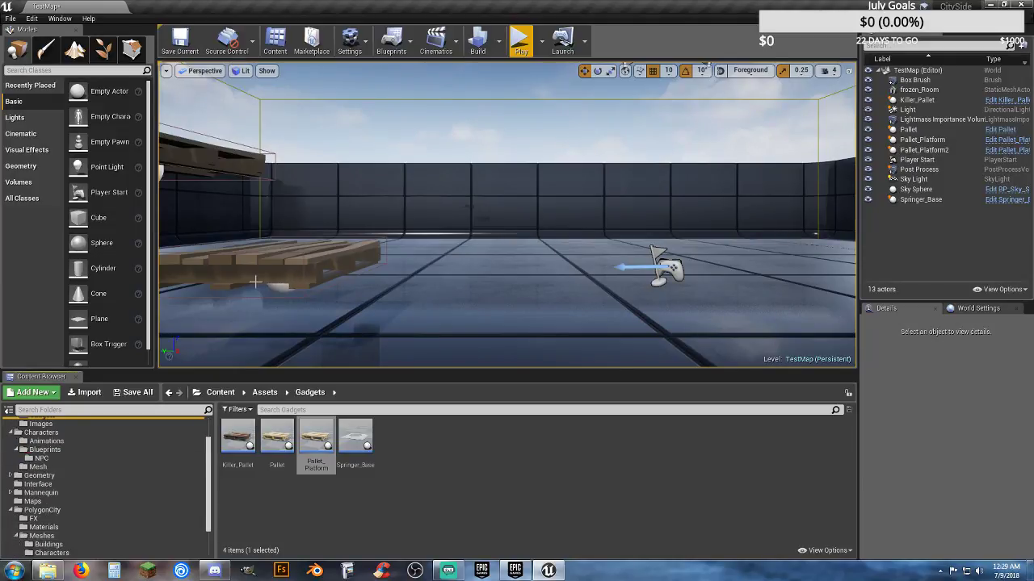
pyautogui.scroll(-2, 56, 525)
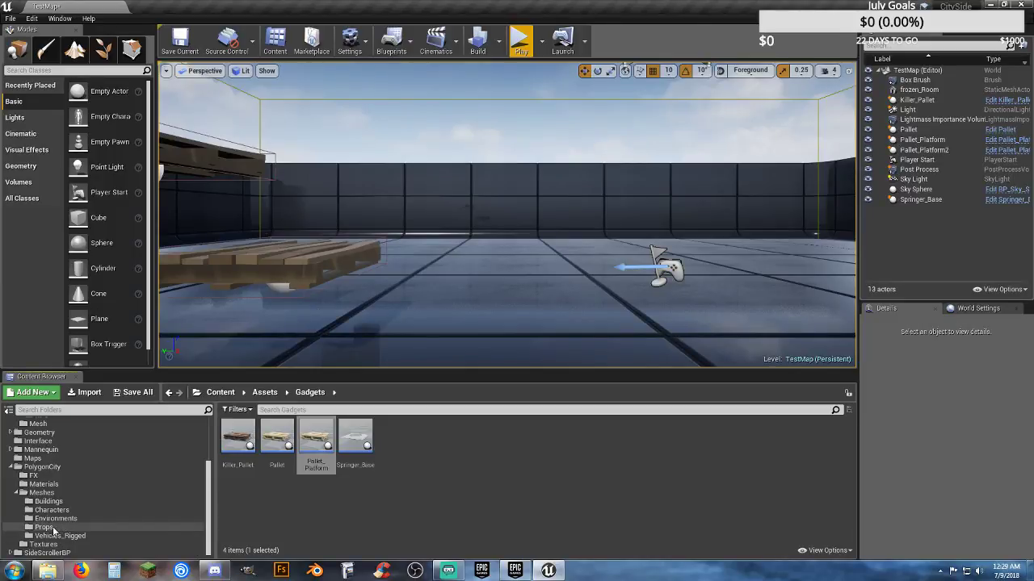
pyautogui.click(55, 520)
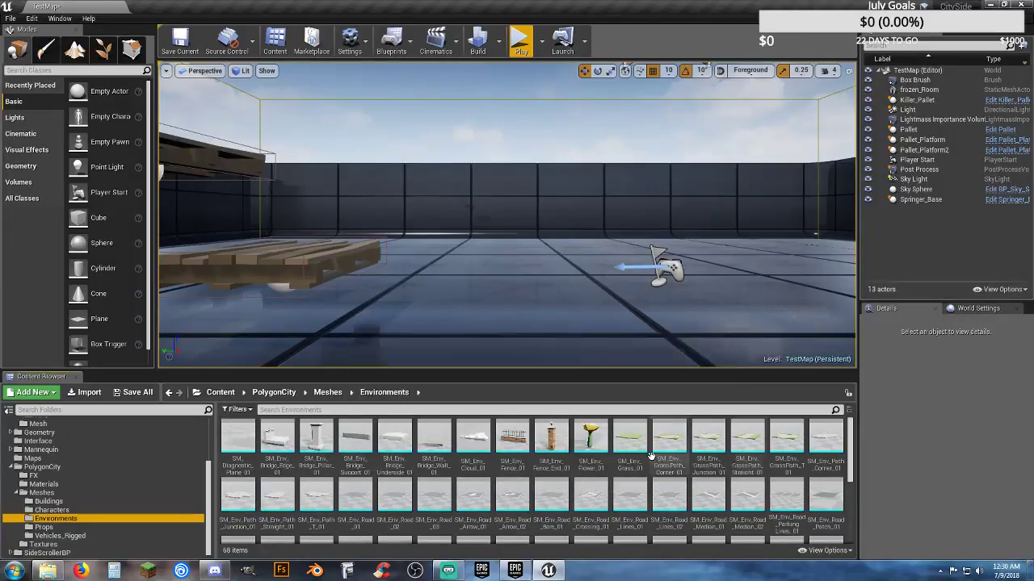
# - Try out SM_Env_Bridge_Underside_01 on the open floor of the test map, inspect its size and delete it
pyautogui.click(395, 443)
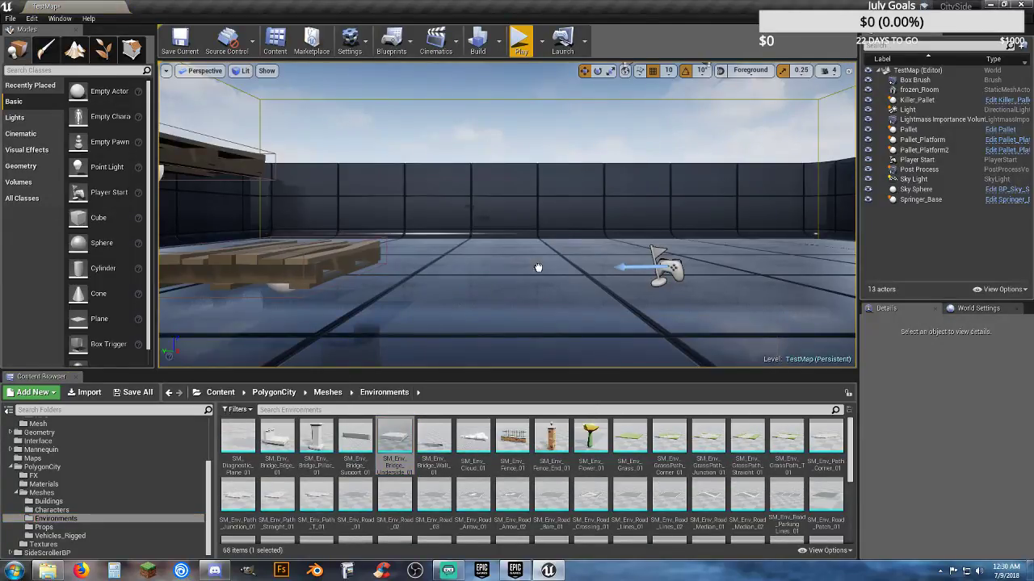
pyautogui.moveTo(549, 259); pyautogui.dragTo(548, 171)
pyautogui.moveTo(556, 254); pyautogui.dragTo(428, 311, button='right')
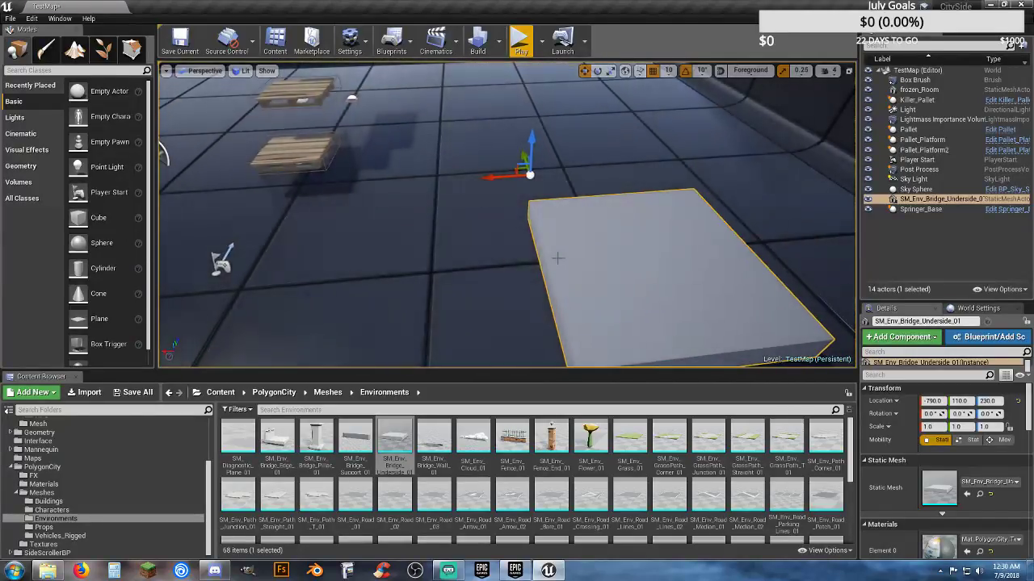
pyautogui.press('Delete')
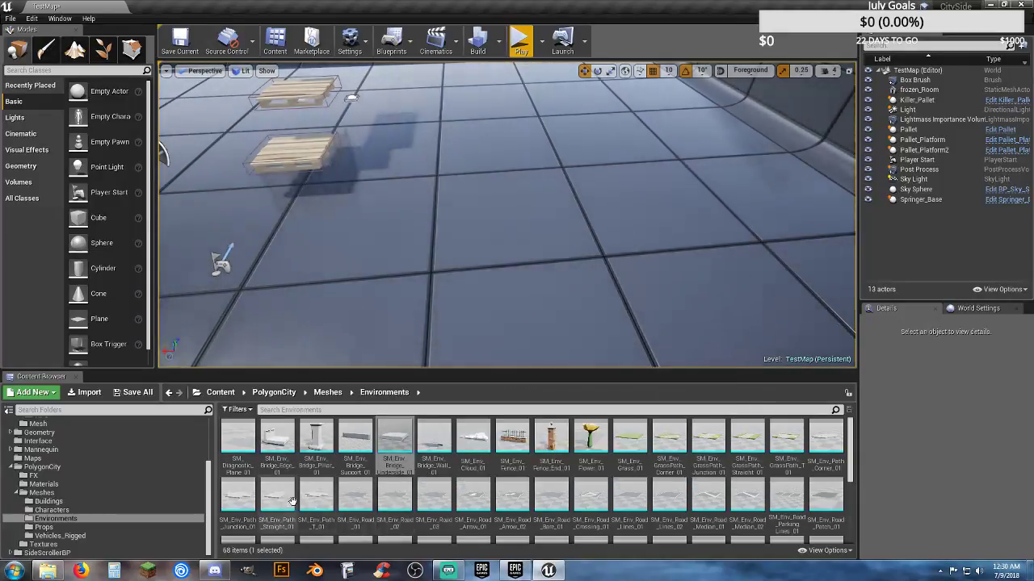
# - Place the SM_Env_Path_Straight_01 mesh on the open floor near the pallets
pyautogui.moveTo(277, 497); pyautogui.dragTo(484, 188)
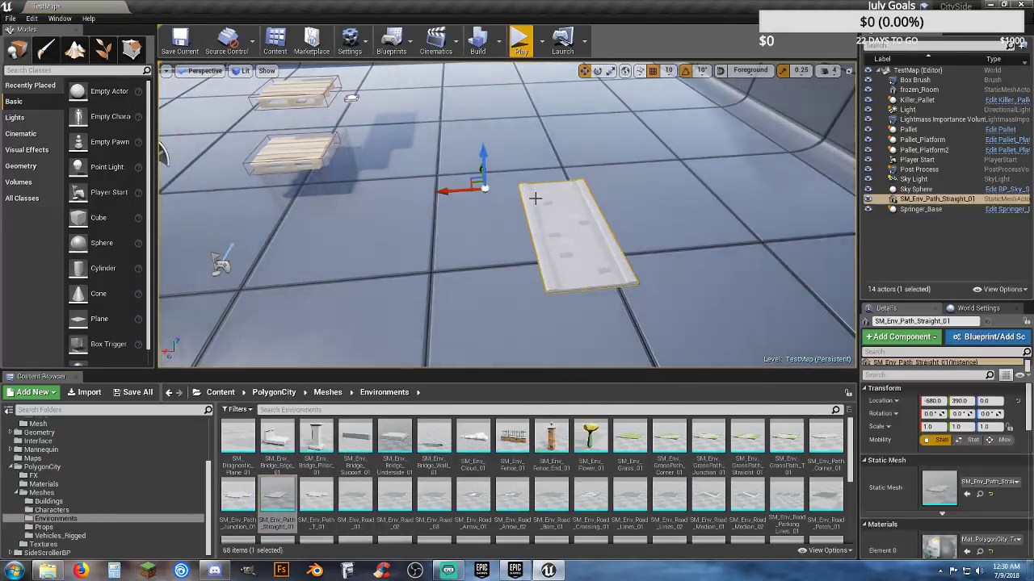
# - Raise SM_Env_Path_Straight_01 to a height of 100 to try it as a platform, and delete it from the map
pyautogui.moveTo(485, 239); pyautogui.dragTo(504, 218, button='right')
pyautogui.press('a')
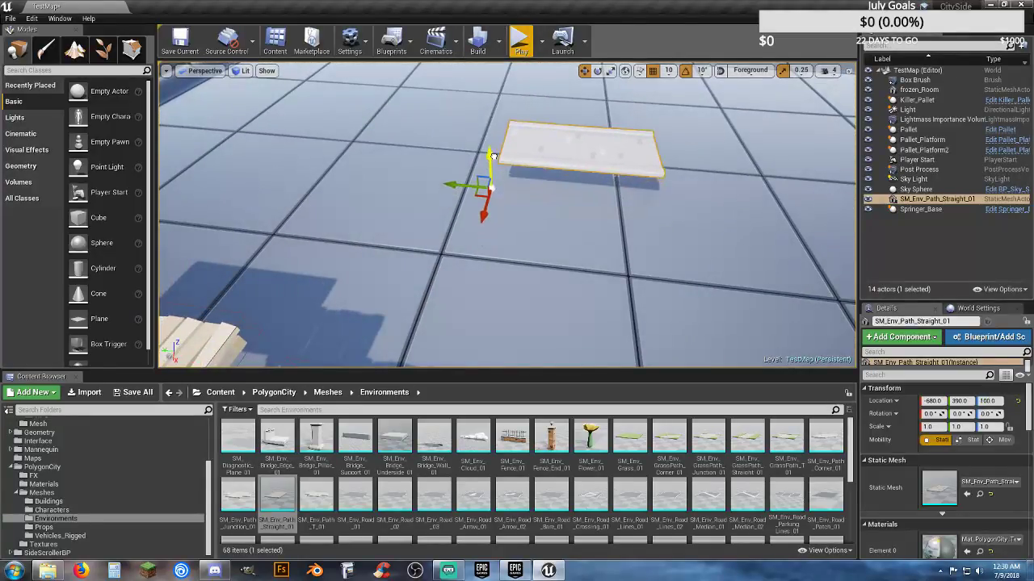
pyautogui.moveTo(491, 155); pyautogui.dragTo(494, 151)
pyautogui.moveTo(553, 214)
pyautogui.mouseDown(button='right')
pyautogui.moveTo(569, 182)
pyautogui.moveTo(571, 202)
pyautogui.moveTo(703, 202)
pyautogui.moveTo(552, 226)
pyautogui.moveTo(553, 215)
pyautogui.mouseUp(button='right')
pyautogui.press('w')
pyautogui.press('a')
pyautogui.press('w')
pyautogui.press('Delete')
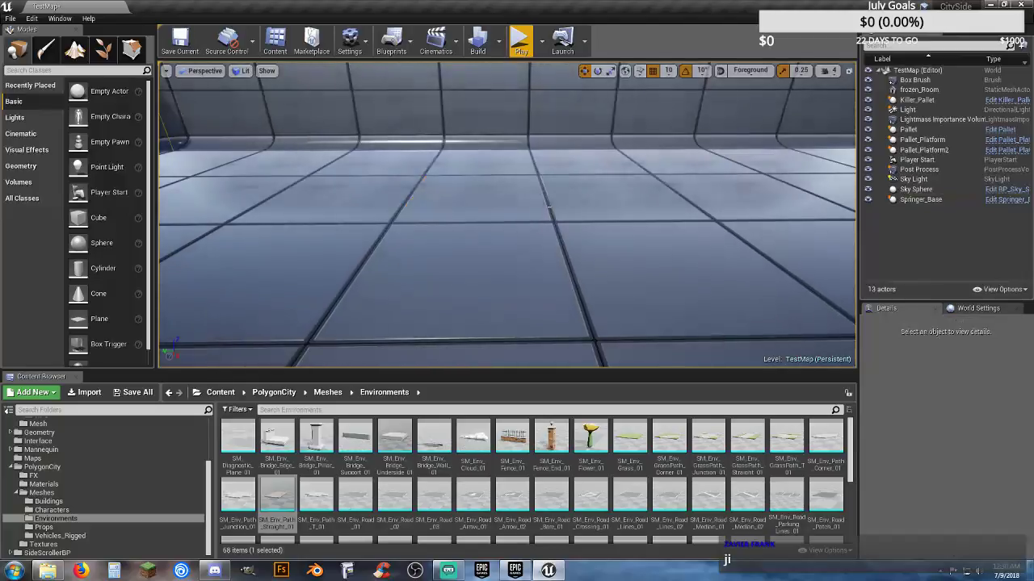
# - Place the SM_Env_Unreal_Water mesh in the test map and raise it above the floor to a height of 40
pyautogui.scroll(-2, 561, 489)
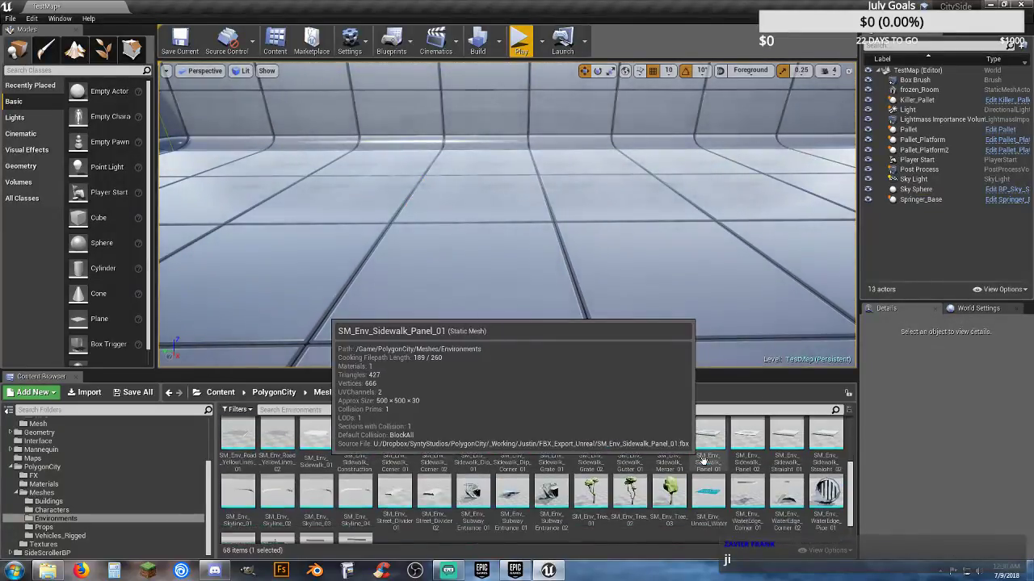
pyautogui.scroll(-1, 704, 460)
pyautogui.moveTo(708, 475); pyautogui.dragTo(506, 269)
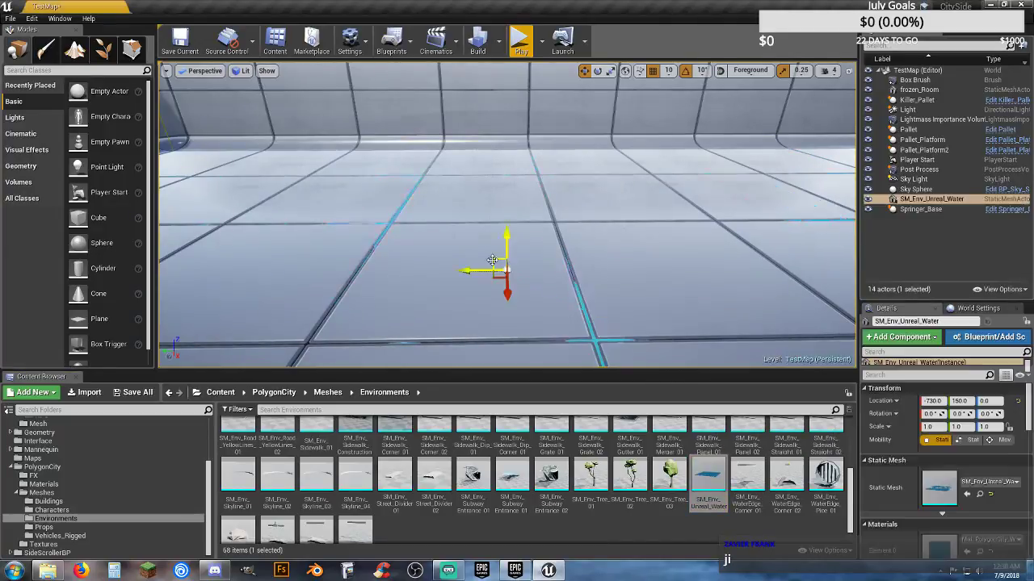
pyautogui.moveTo(506, 232); pyautogui.dragTo(502, 197)
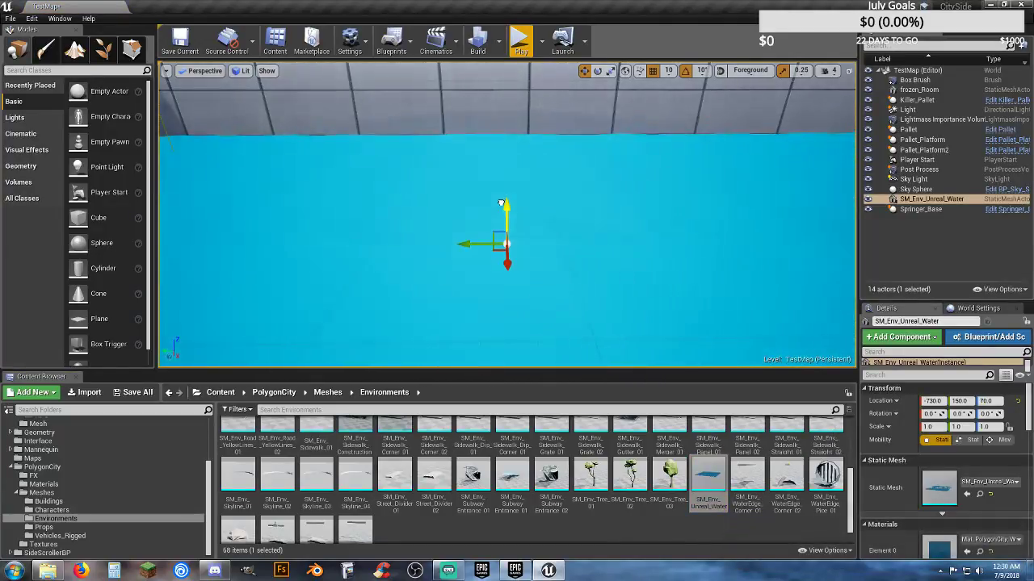
pyautogui.moveTo(501, 203); pyautogui.dragTo(587, 144, button='right')
pyautogui.press('s')
pyautogui.press('a')
pyautogui.moveTo(540, 128); pyautogui.dragTo(540, 132)
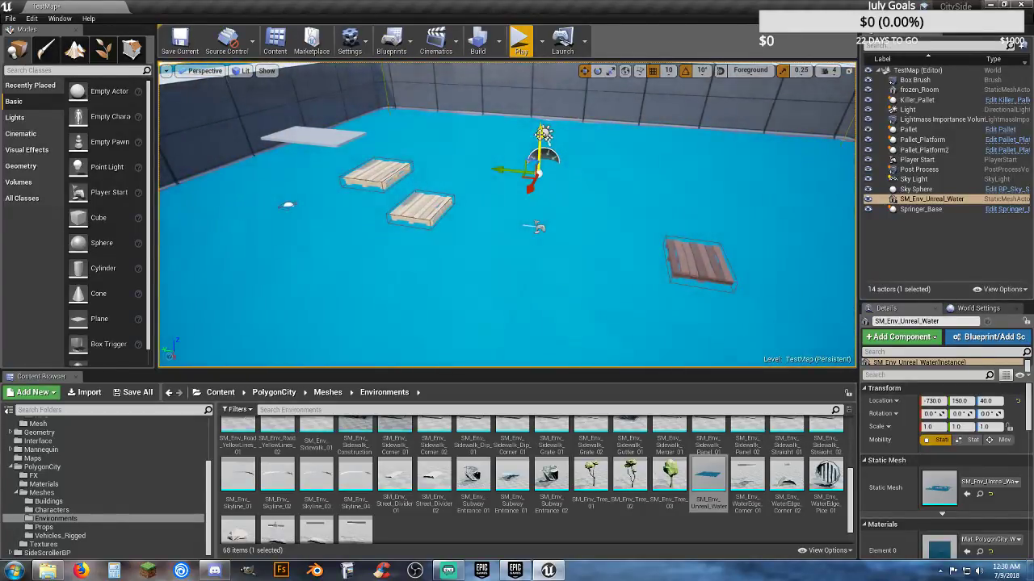
# - Playtest the water by running back and forth and jumping in it near the pallets, and end the play session
pyautogui.click(520, 42)
pyautogui.press('a')
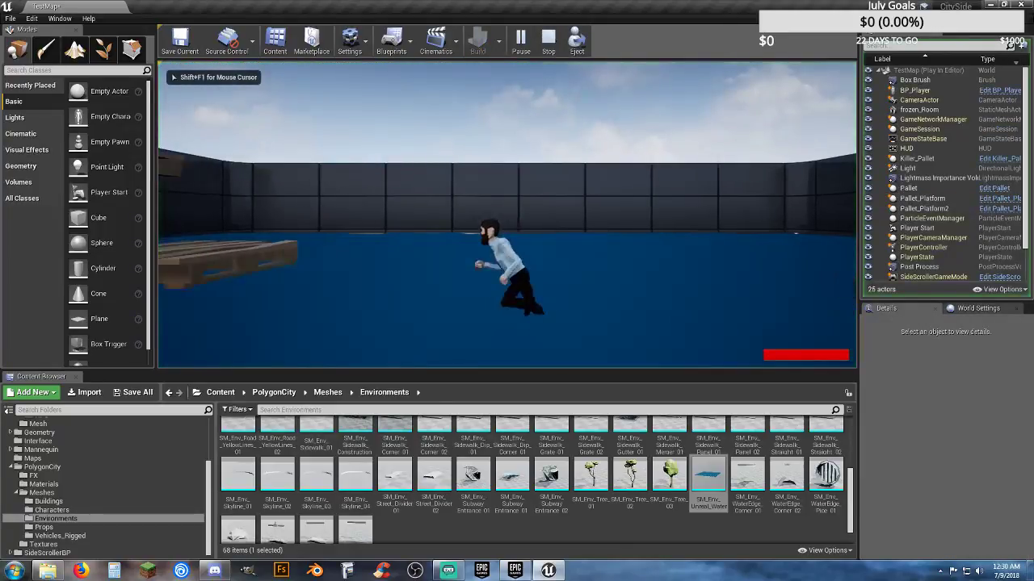
pyautogui.press('d')
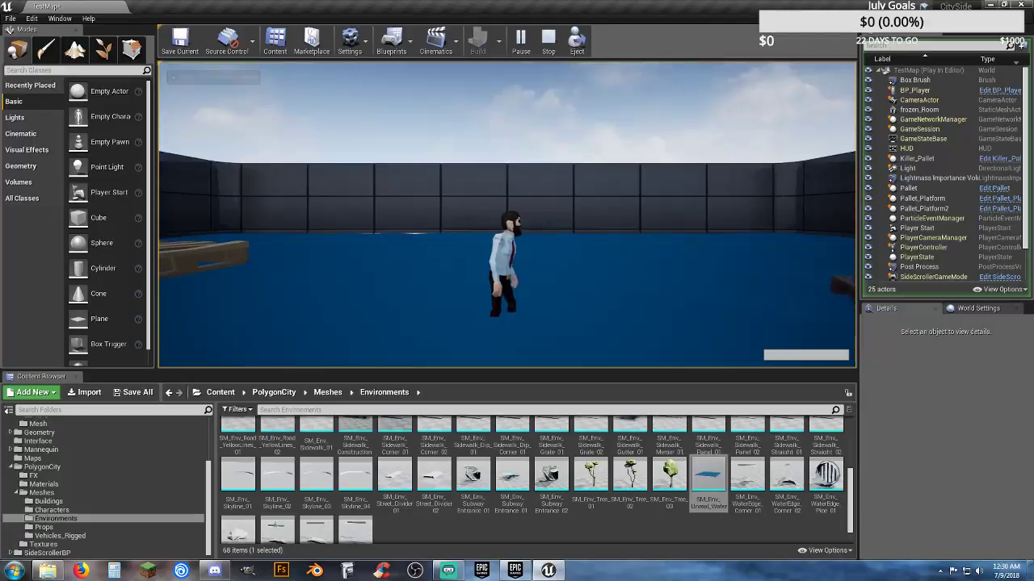
pyautogui.press('a')
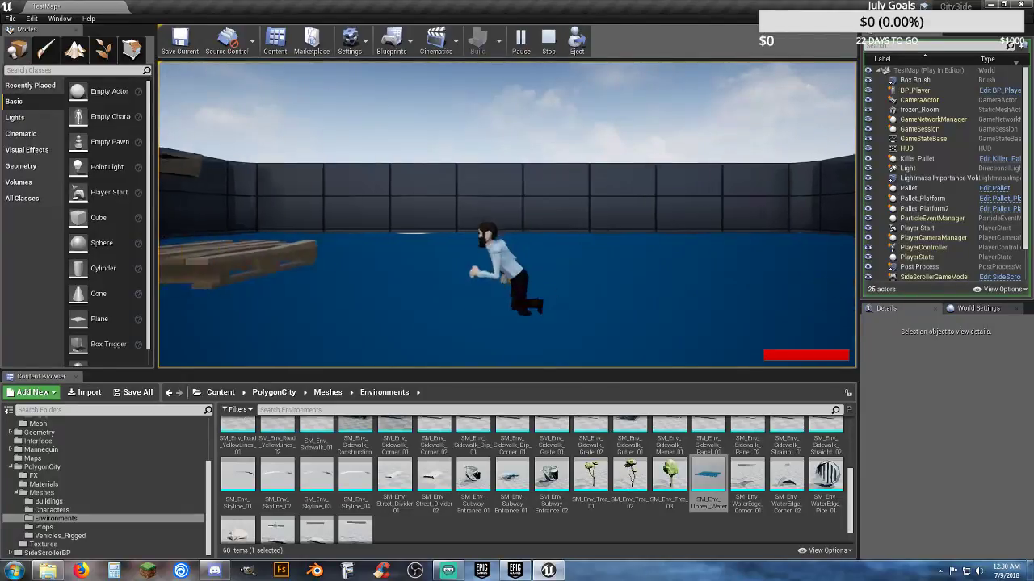
pyautogui.press('space')
pyautogui.press('d')
pyautogui.press('space')
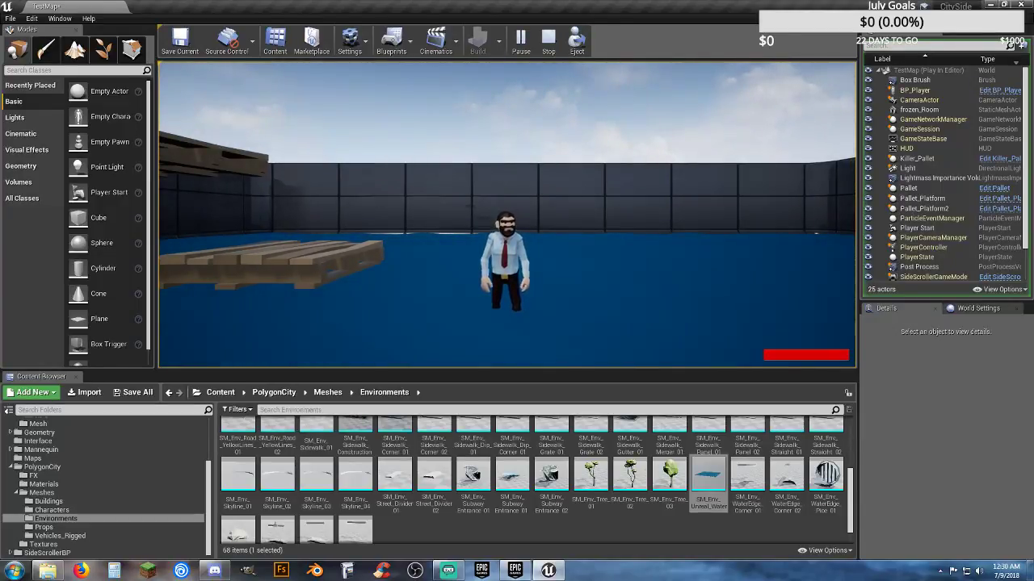
pyautogui.press('d')
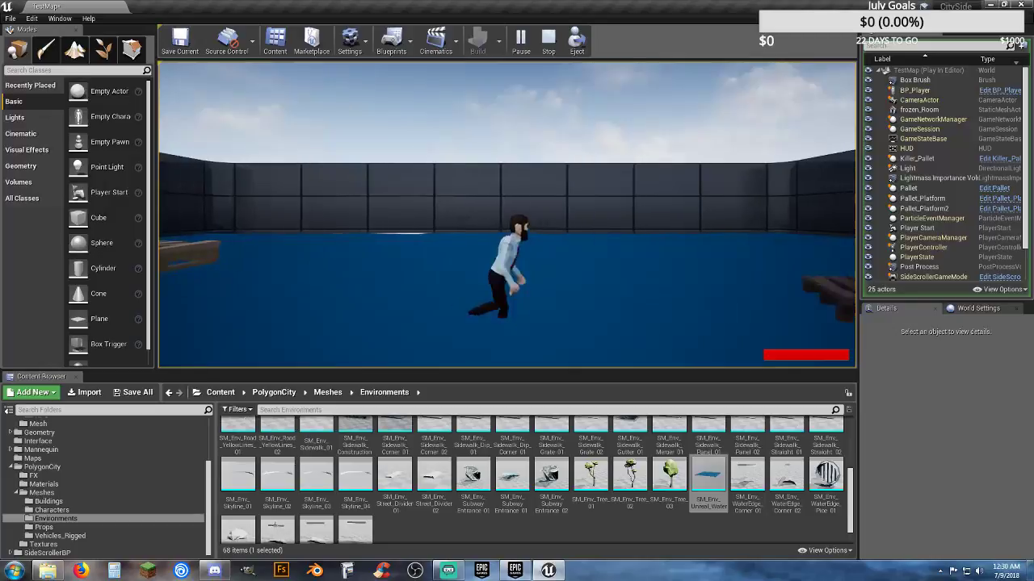
pyautogui.press('a')
pyautogui.press('d')
pyautogui.press('Escape')
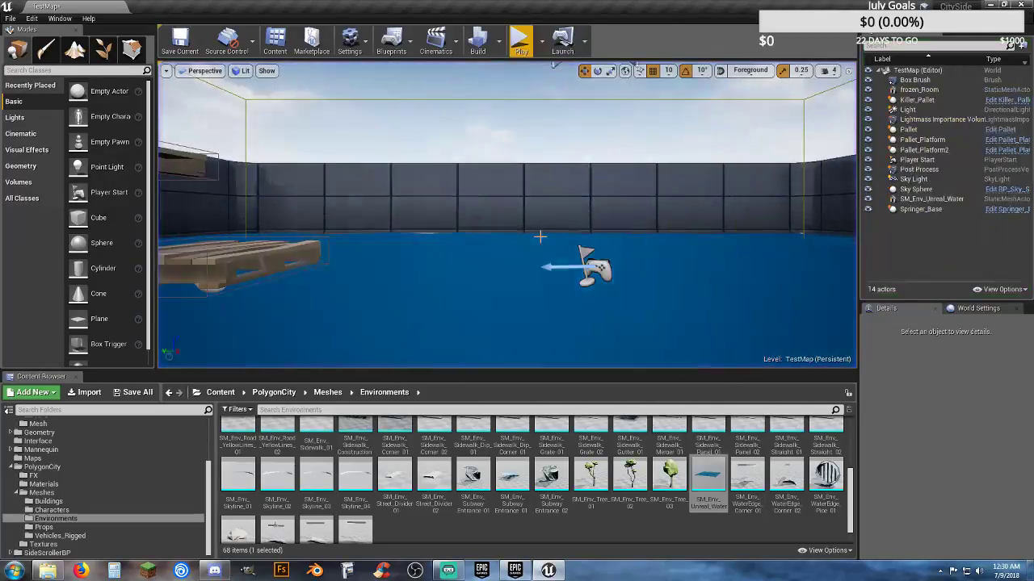
# - Delete the SM_Env_Unreal_Water mesh from the test map
pyautogui.click(625, 275)
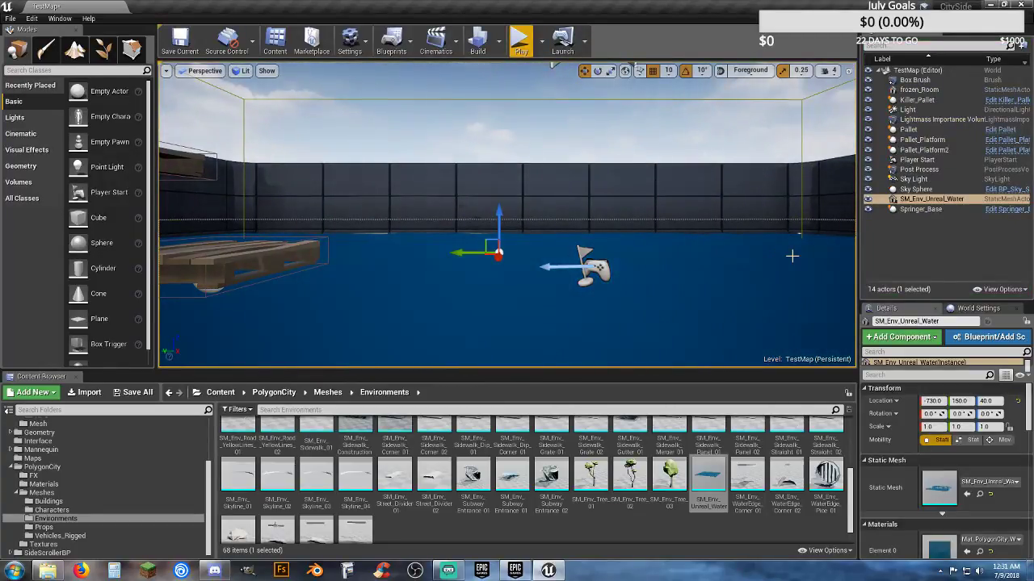
pyautogui.press('Delete')
pyautogui.moveTo(607, 288); pyautogui.dragTo(508, 305, button='right')
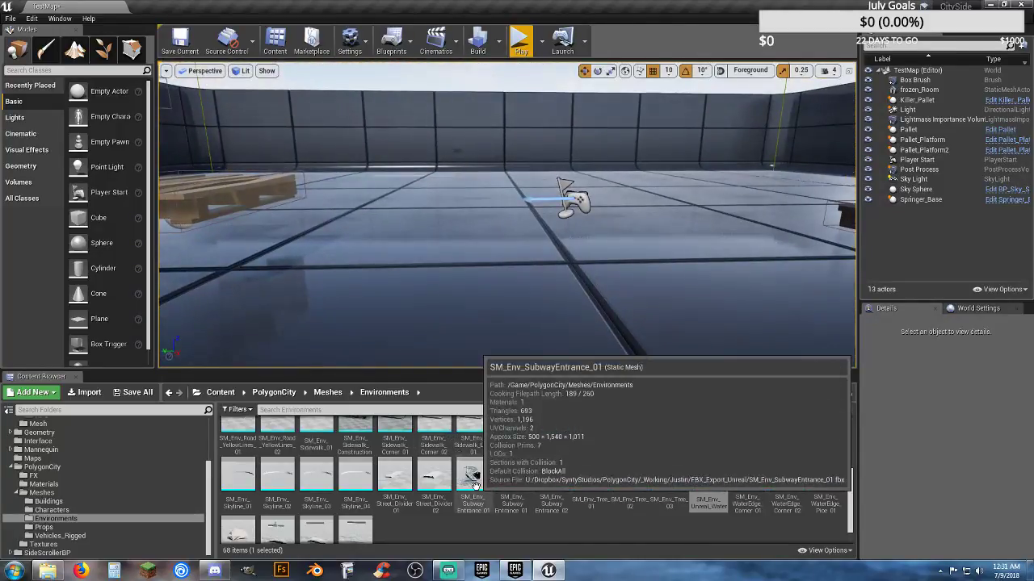
# - Try out SM_Env_SubwayEntrance_01 among the pallets at X 120, raised to a height of 610, and delete it
pyautogui.moveTo(473, 475); pyautogui.dragTo(321, 250)
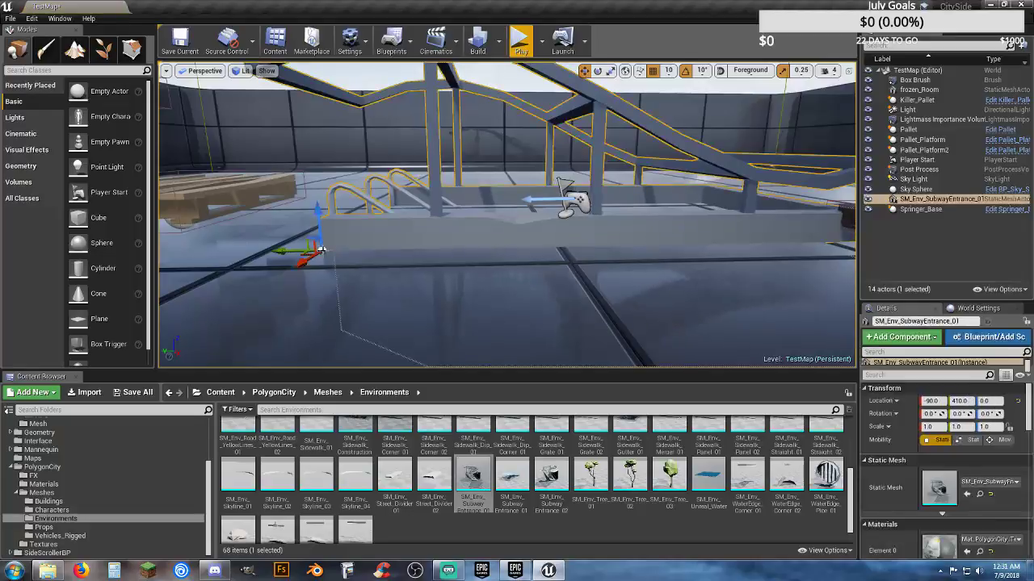
pyautogui.moveTo(382, 236); pyautogui.dragTo(331, 283, button='right')
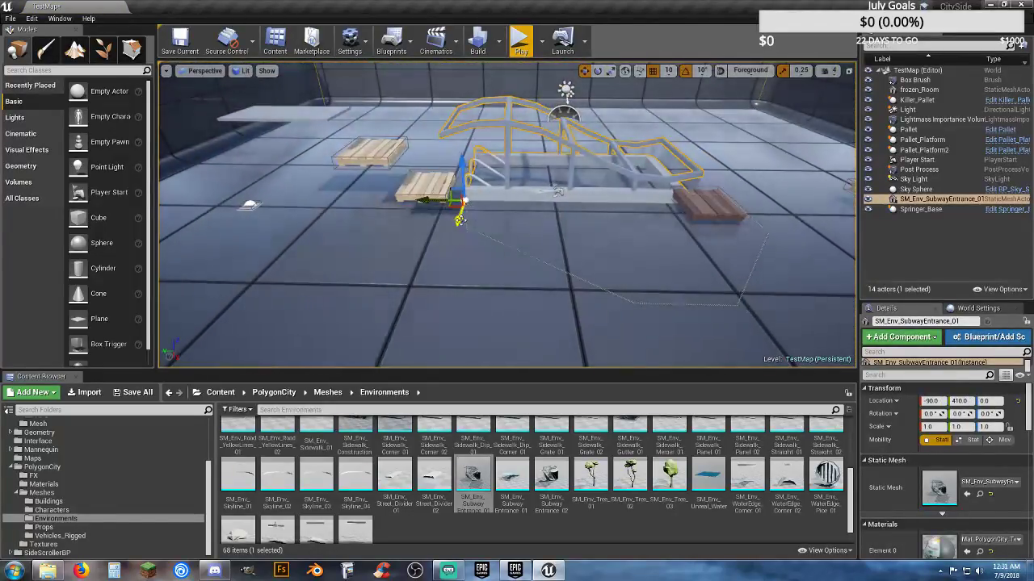
pyautogui.moveTo(456, 222); pyautogui.dragTo(449, 253)
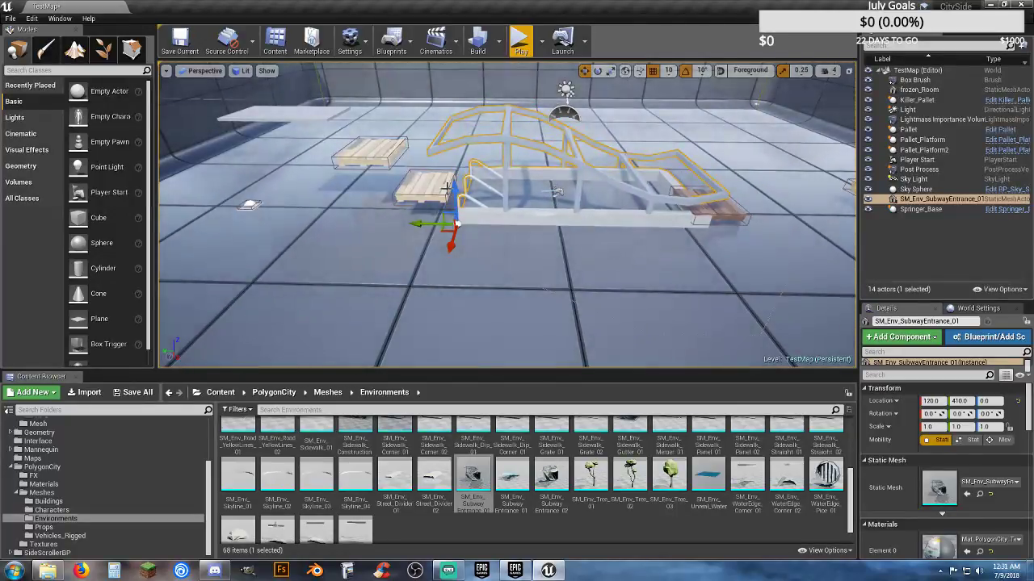
pyautogui.moveTo(445, 188); pyautogui.dragTo(436, 68)
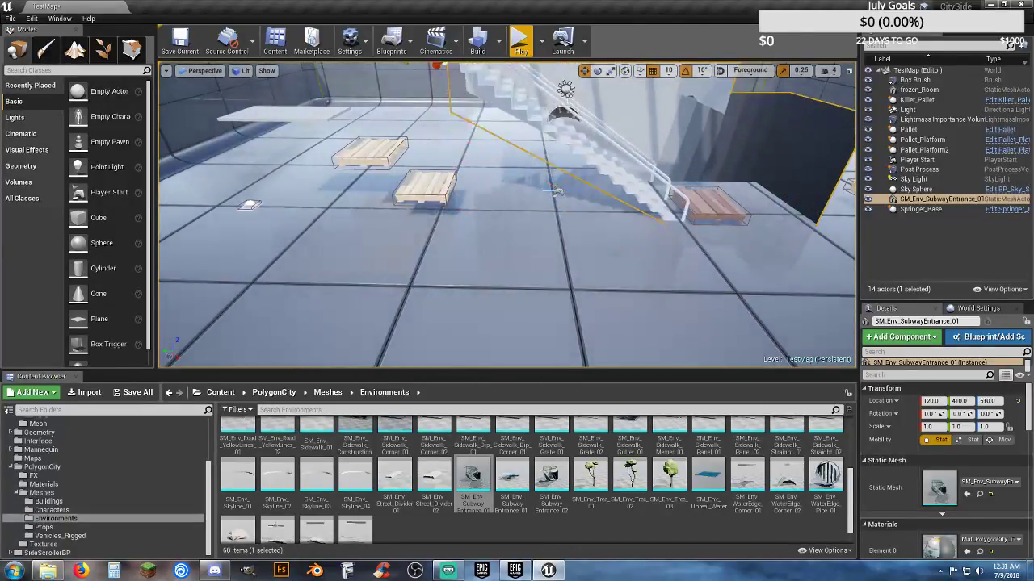
pyautogui.moveTo(478, 156); pyautogui.dragTo(525, 157, button='right')
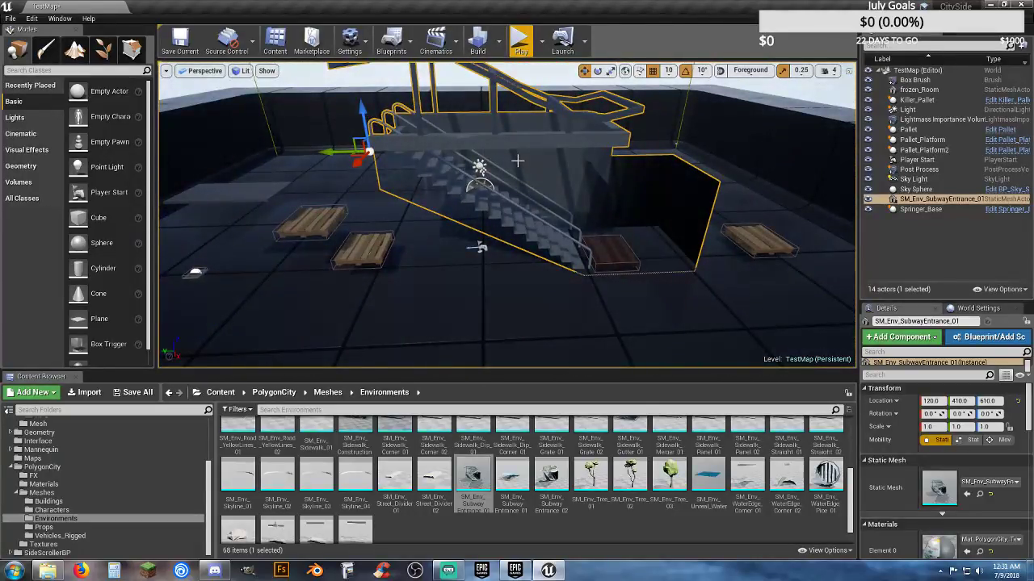
pyautogui.press('Delete')
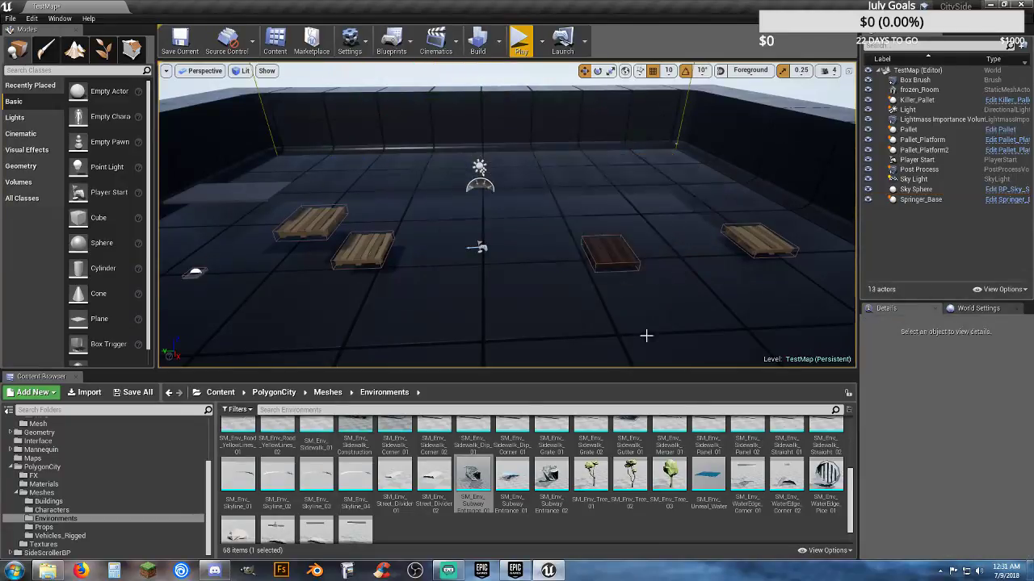
# - Look through the remaining environment meshes and open the Props folder under PolygonCity > Meshes
pyautogui.scroll(-1, 574, 462)
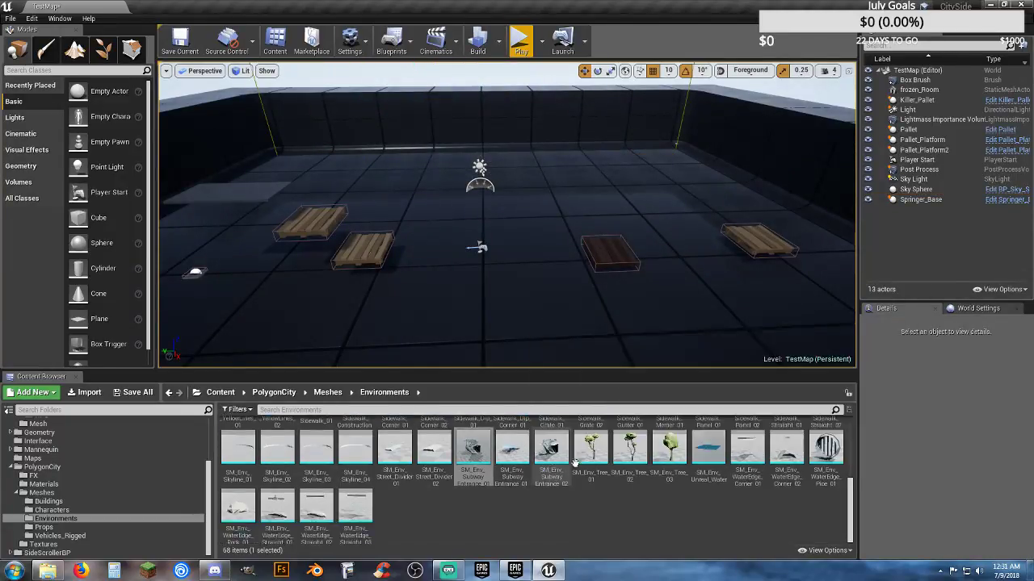
pyautogui.scroll(3, 751, 472)
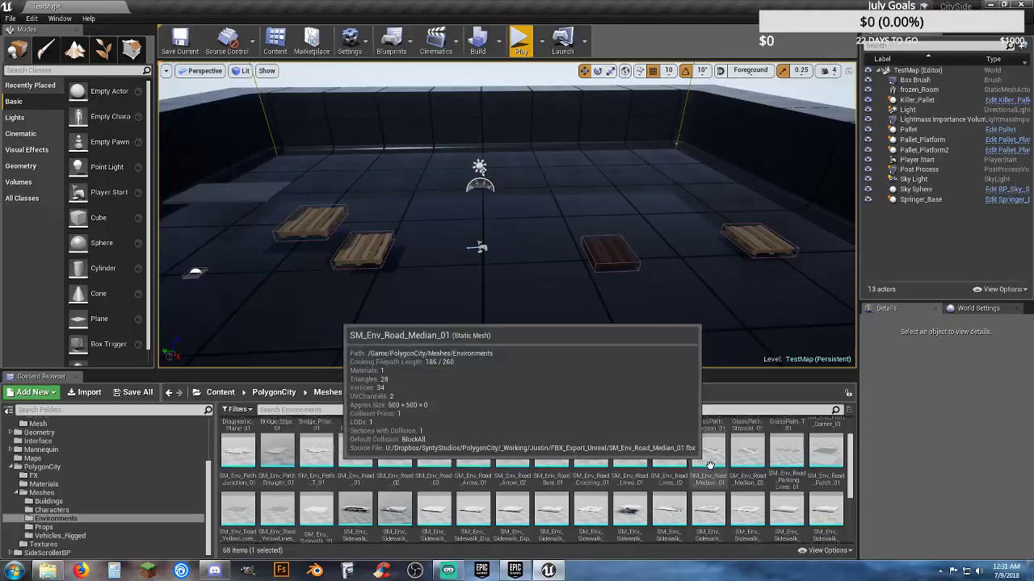
pyautogui.click(49, 527)
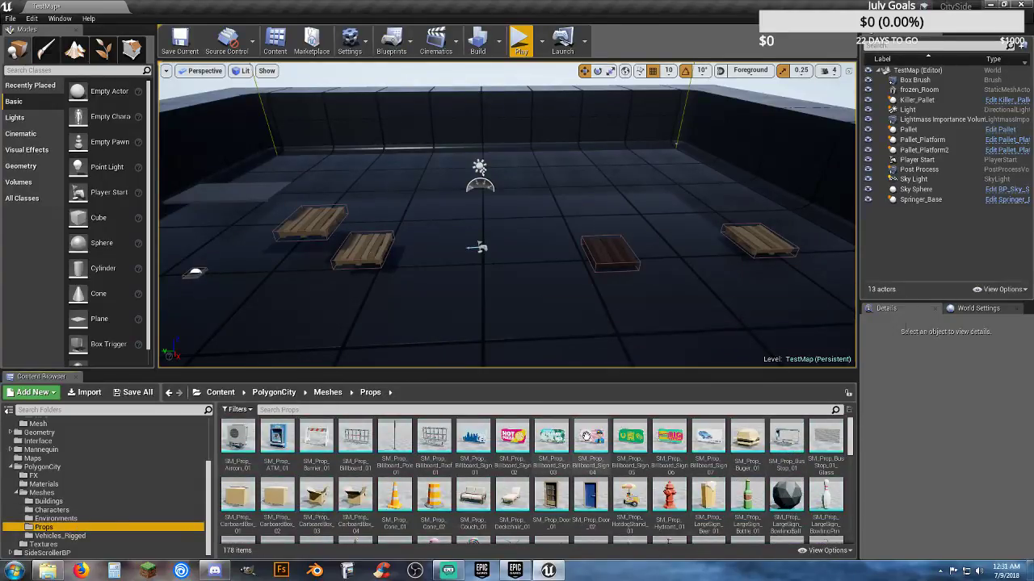
# - Place SM_Prop_Billboard_Sign_02 near the pallets and rotate it to lie as a ramp, with rotation about -90, -20, -90 degrees
pyautogui.moveTo(516, 325); pyautogui.dragTo(460, 317)
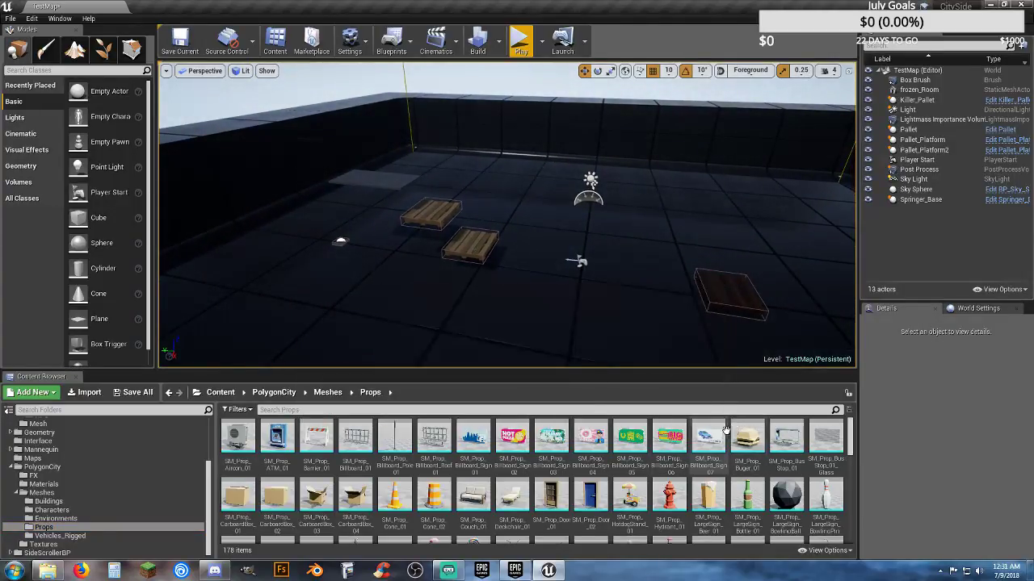
pyautogui.moveTo(514, 444); pyautogui.dragTo(527, 278)
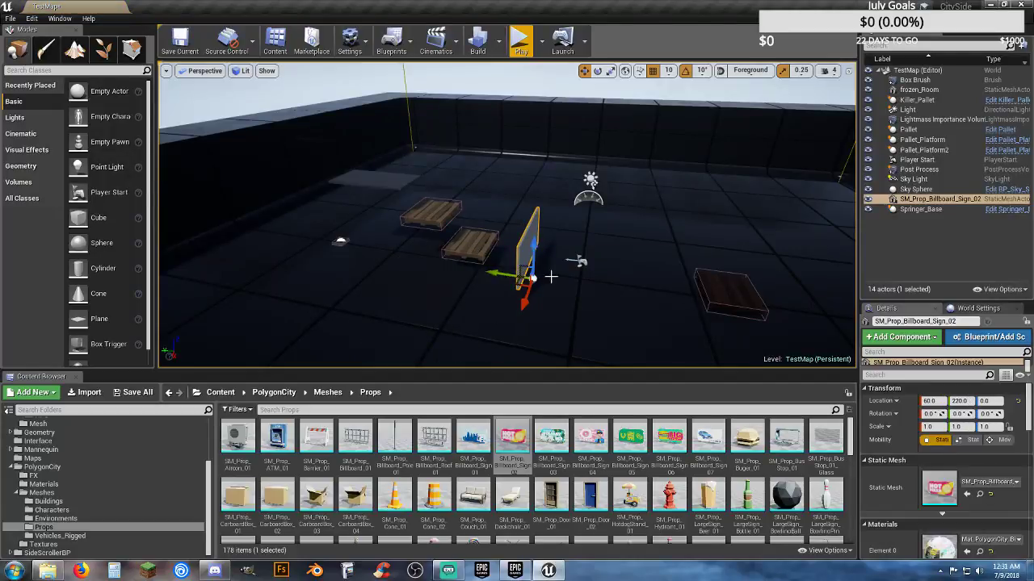
pyautogui.click(598, 71)
pyautogui.moveTo(552, 314); pyautogui.dragTo(598, 289)
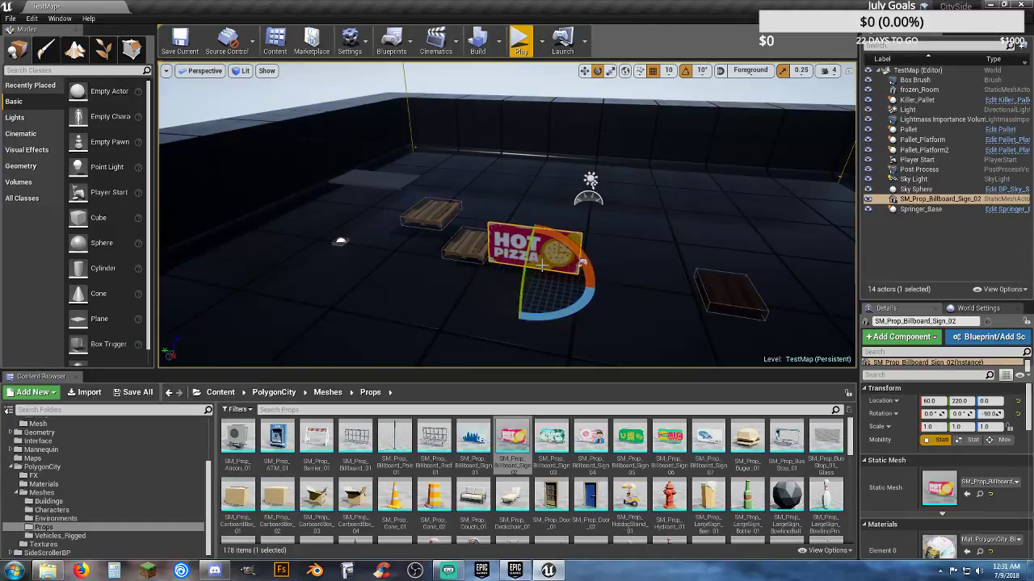
pyautogui.moveTo(524, 279)
pyautogui.mouseDown()
pyautogui.moveTo(525, 323)
pyautogui.moveTo(517, 272)
pyautogui.mouseUp()
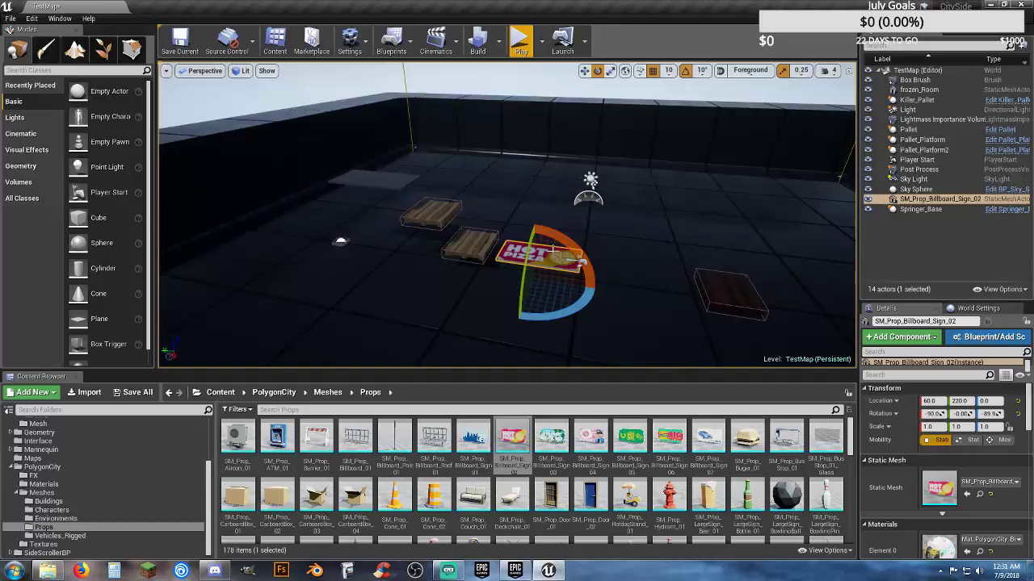
pyautogui.moveTo(562, 240)
pyautogui.mouseDown()
pyautogui.moveTo(561, 250)
pyautogui.moveTo(558, 235)
pyautogui.mouseUp()
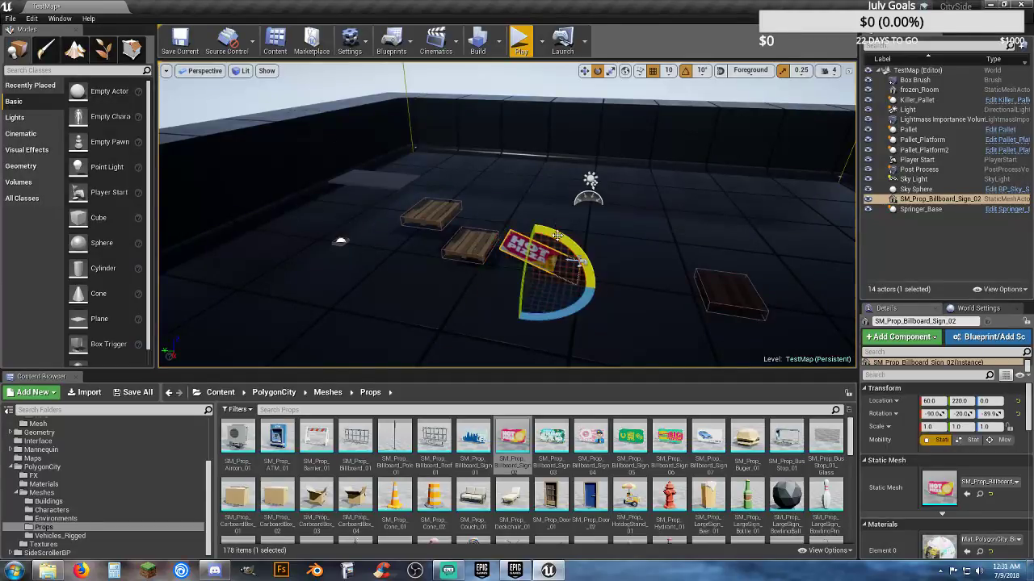
# - Move the billboard sign ramp past the pallets toward the side wall, to location X 0, Y 1680, Z 170
pyautogui.click(584, 70)
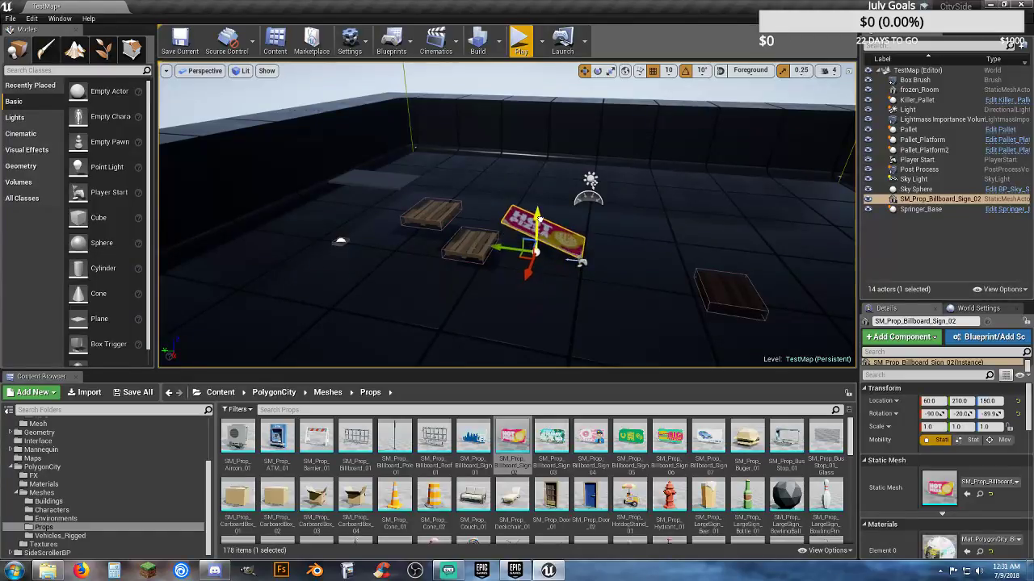
pyautogui.moveTo(478, 238); pyautogui.dragTo(243, 170)
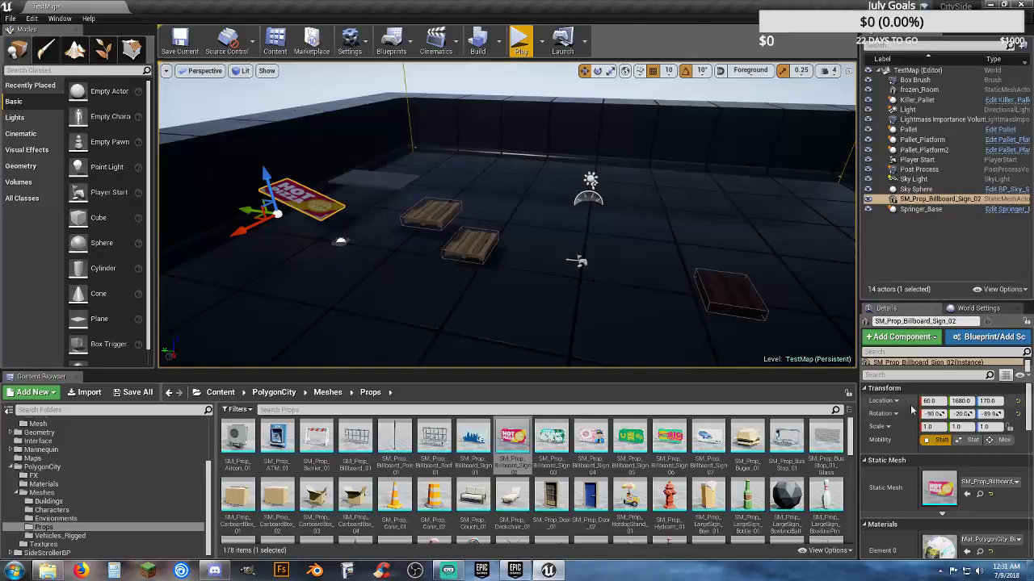
pyautogui.write('0')
pyautogui.press('Tab')
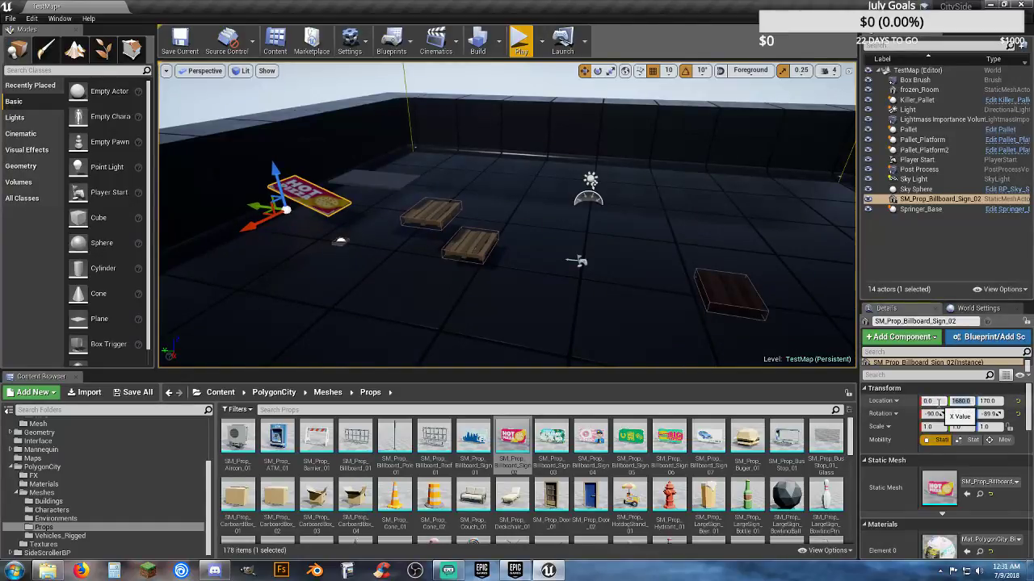
# - Playtest the level, jumping across the pallets and the raised platform toward the billboard sign ramp, and end the session
pyautogui.click(520, 39)
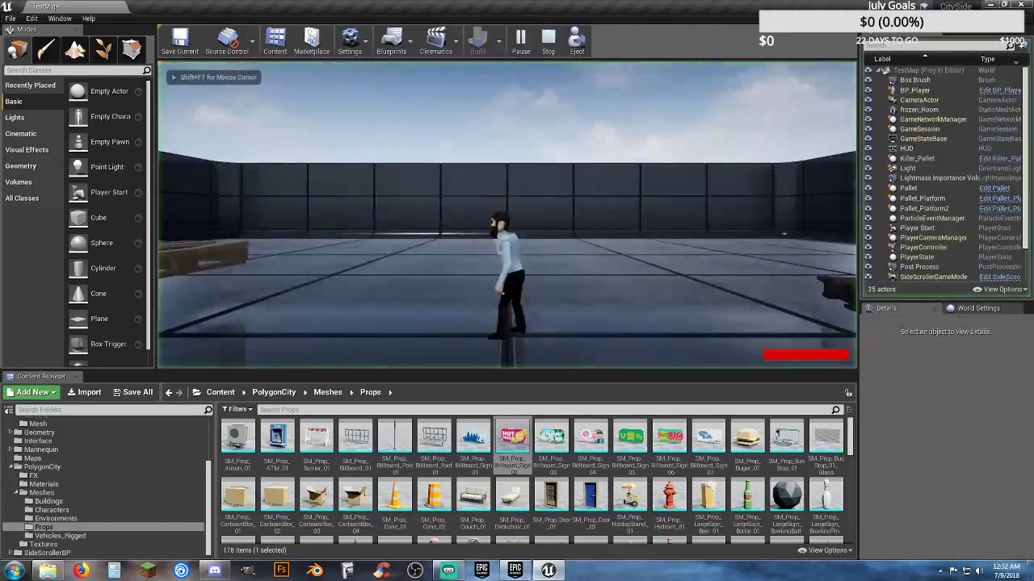
pyautogui.press('space')
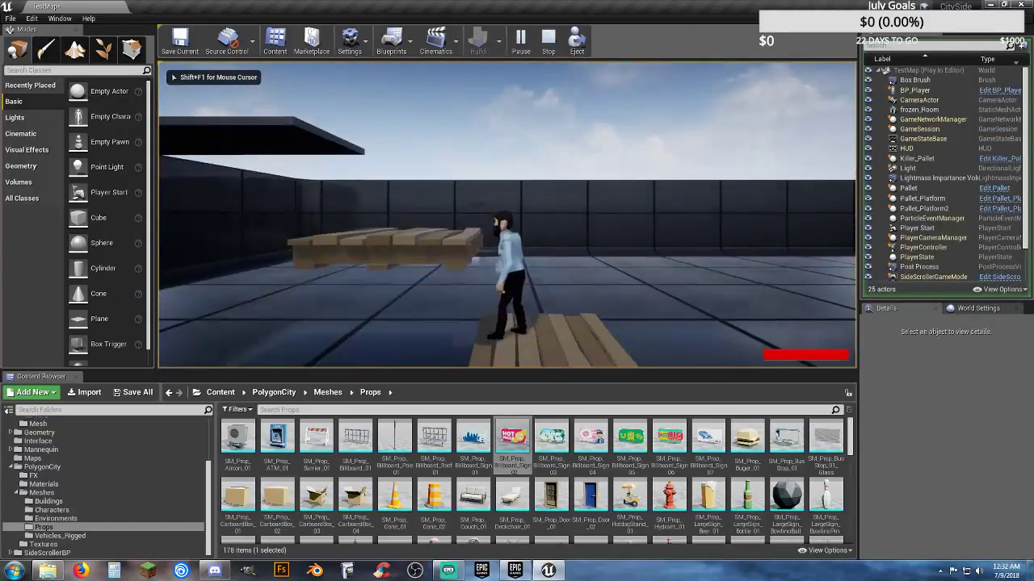
pyautogui.press('space')
pyautogui.press('a')
pyautogui.press('space')
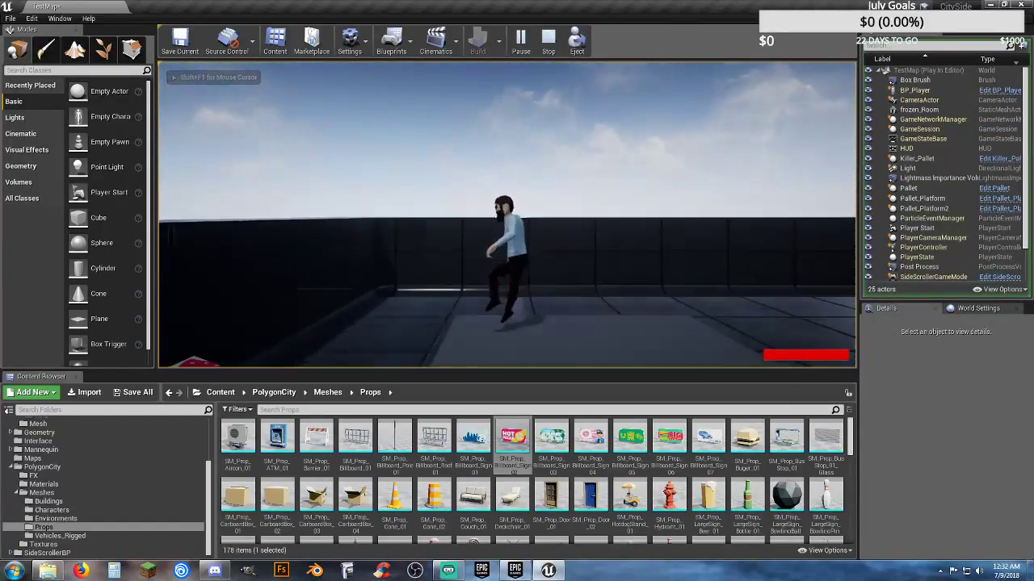
pyautogui.press('space')
pyautogui.press('d')
pyautogui.press('space')
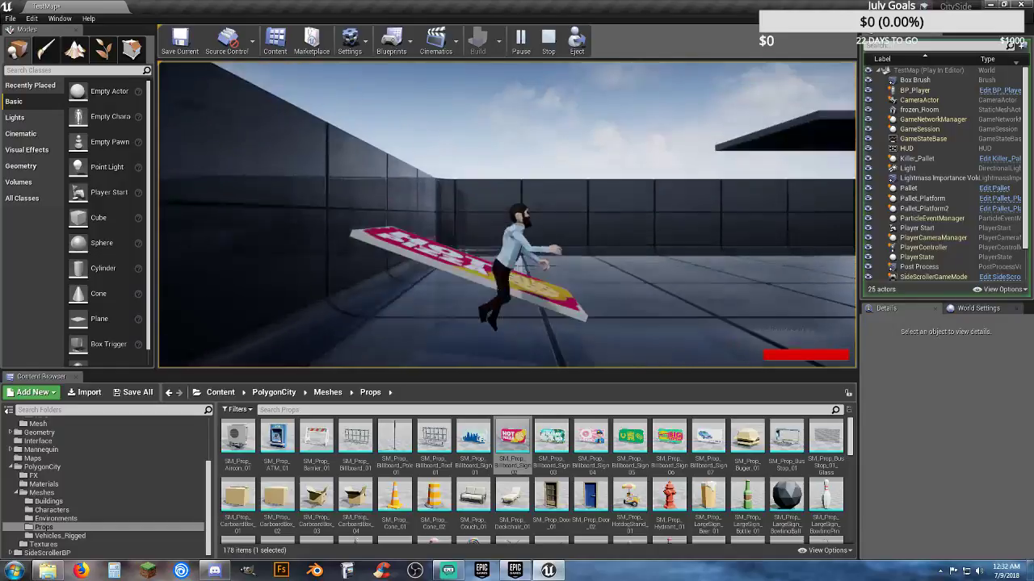
pyautogui.press('Escape')
# - Line the billboard sign ramp up with the pallet path by moving it to X 200
pyautogui.moveTo(528, 279); pyautogui.dragTo(531, 188, button='right')
pyautogui.press('s')
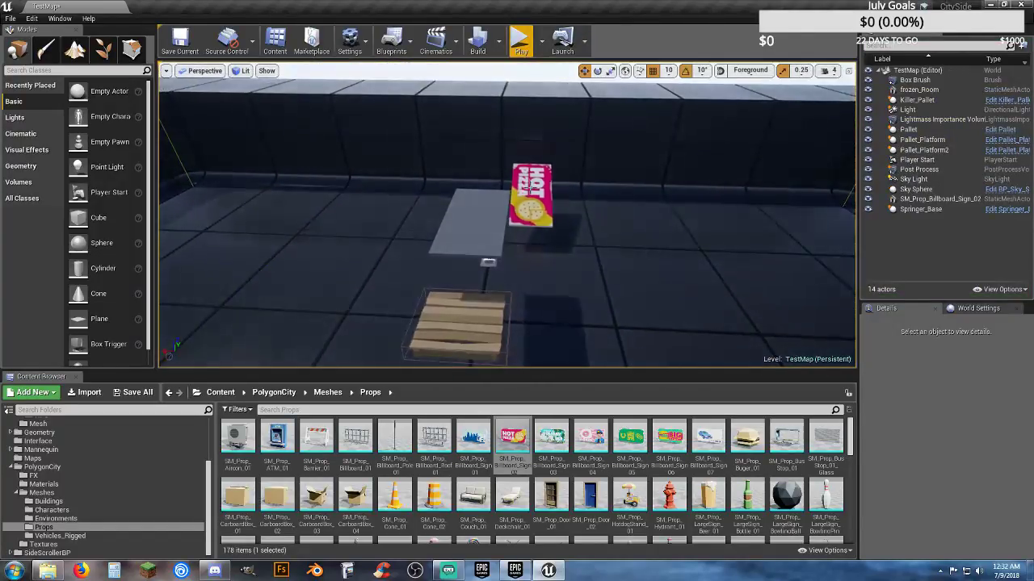
pyautogui.click(531, 188)
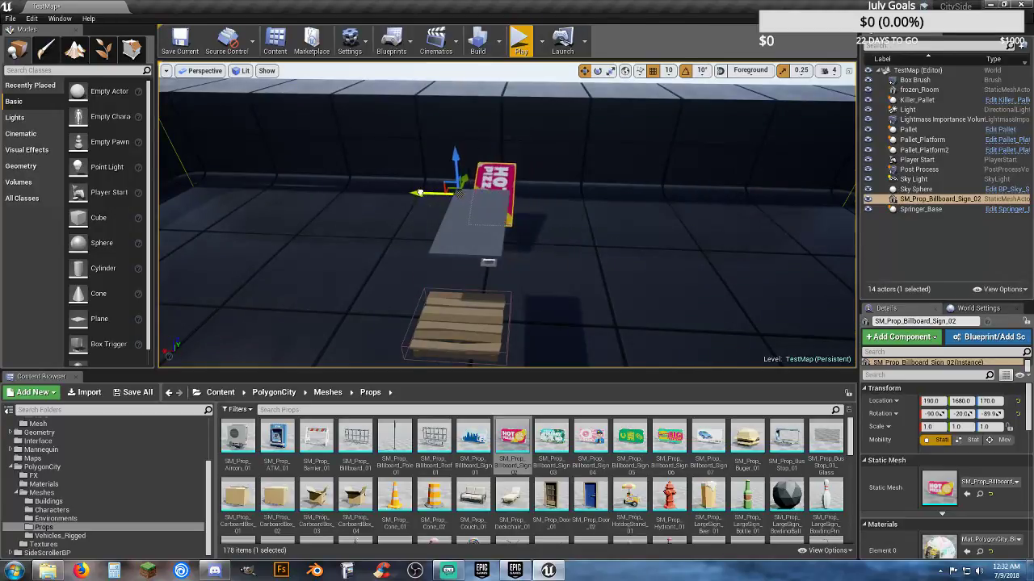
pyautogui.press('w')
pyautogui.moveTo(418, 193); pyautogui.dragTo(510, 140, button='right')
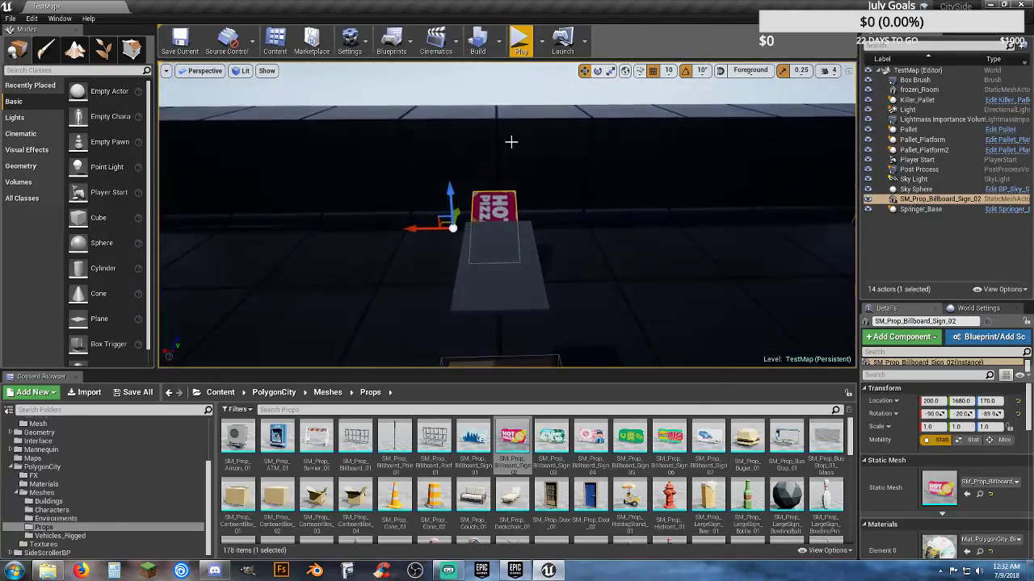
# - Playtest the repositioned billboard sign, landing on the ramp, walking along and under it, and jumping around it before ending the session
pyautogui.click(532, 36)
pyautogui.press('a')
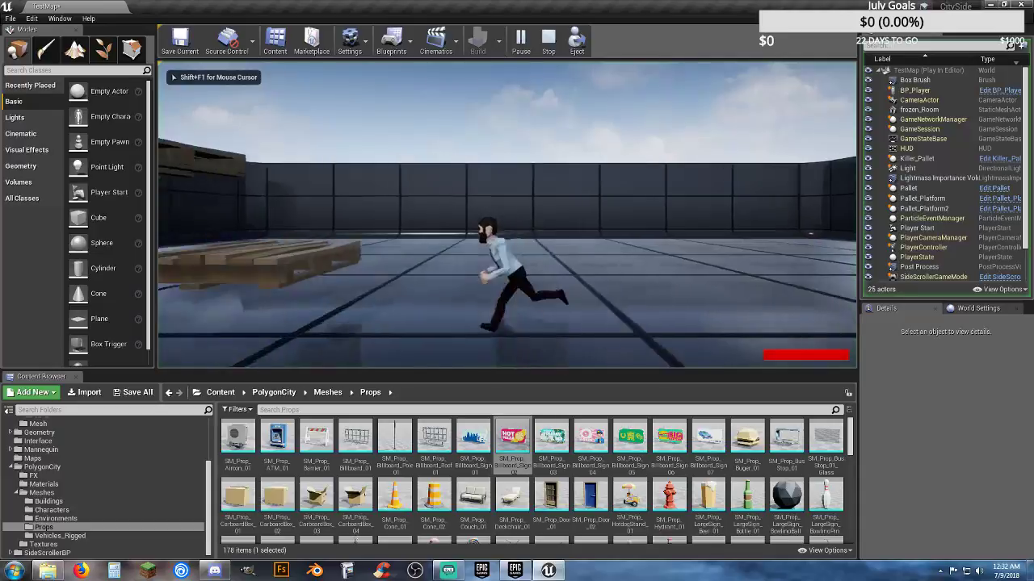
pyautogui.press('space')
pyautogui.press('space')
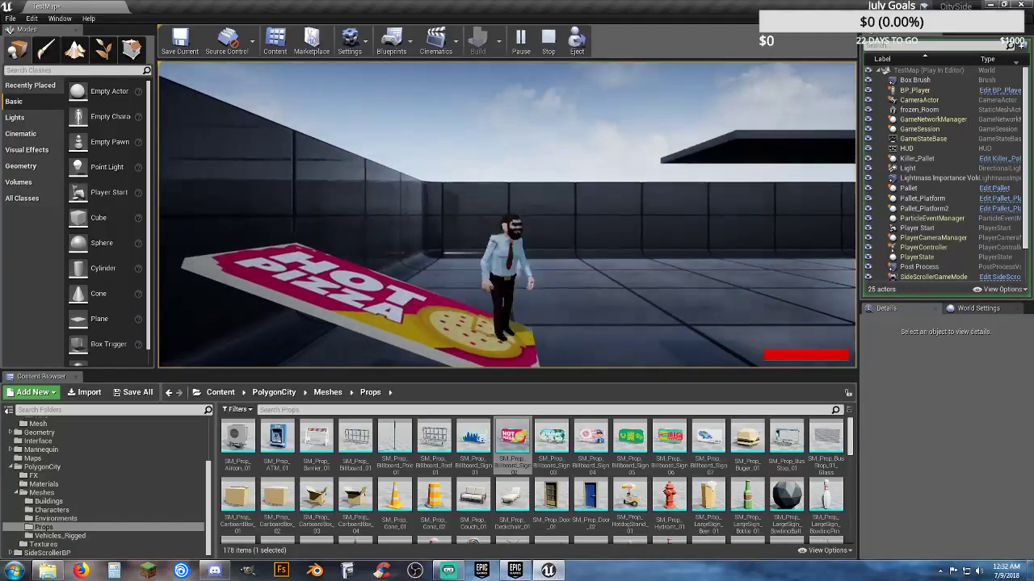
pyautogui.press('a')
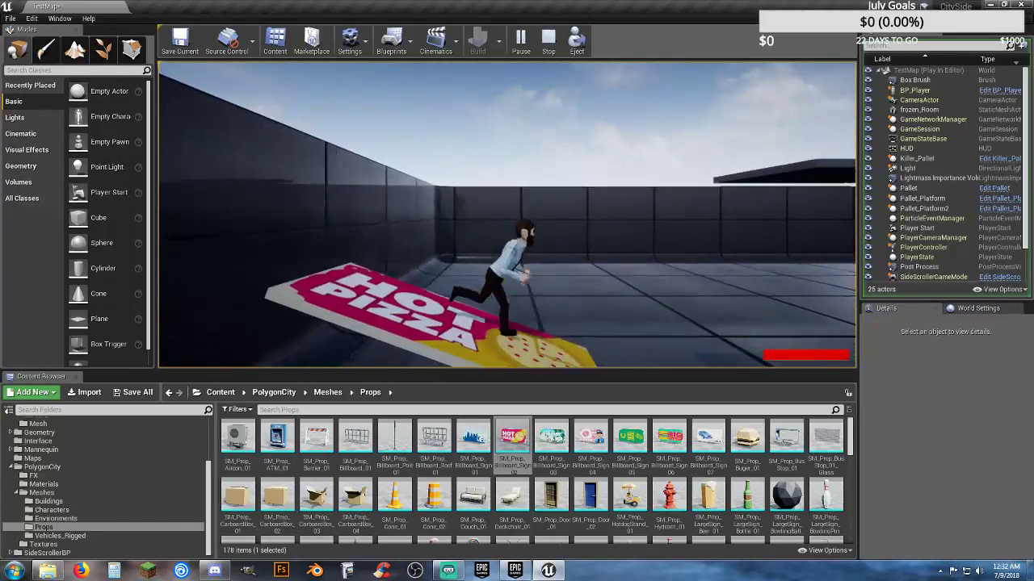
pyautogui.press('d')
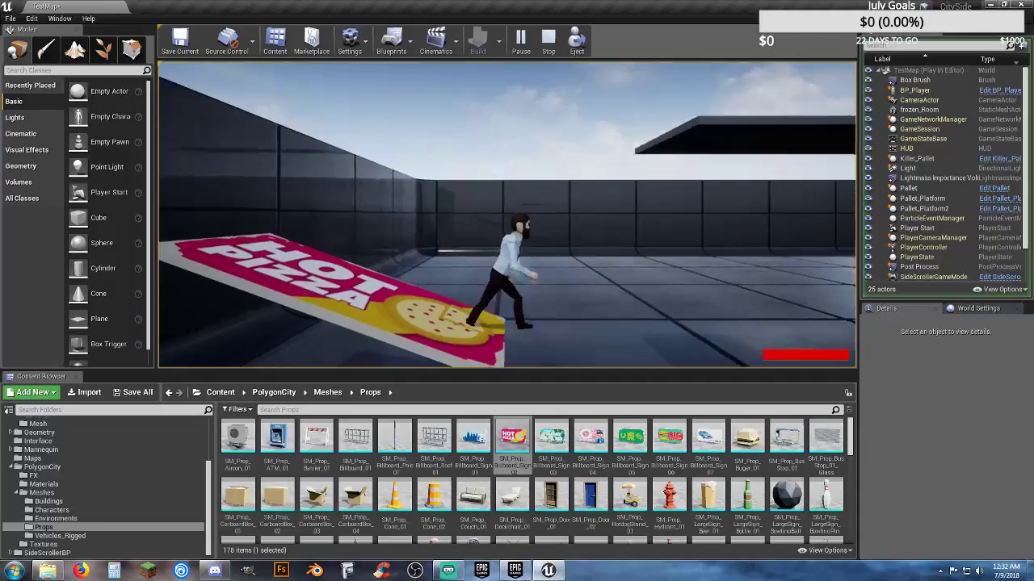
pyautogui.press('a')
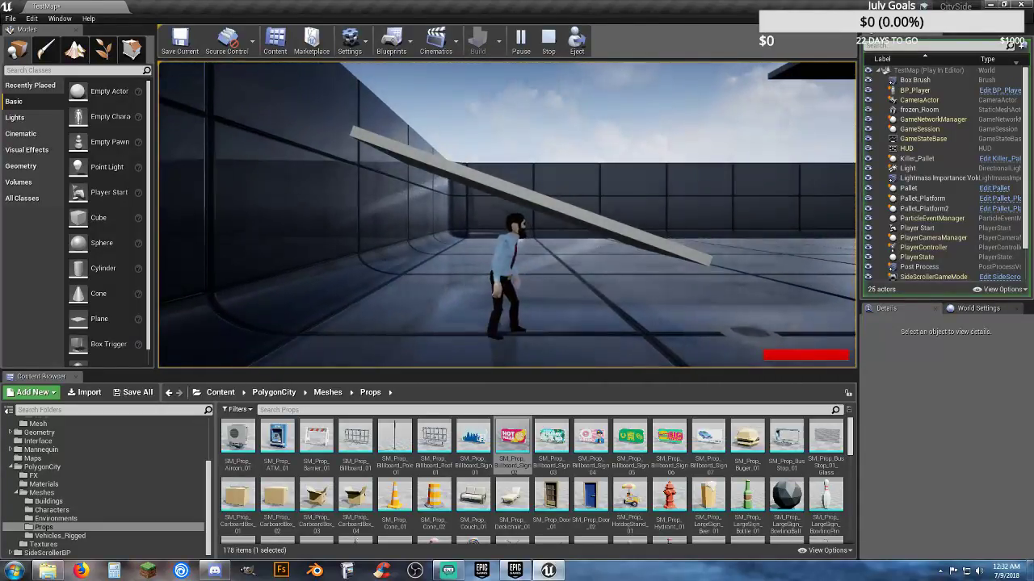
pyautogui.press('a')
pyautogui.press('d')
pyautogui.press('space')
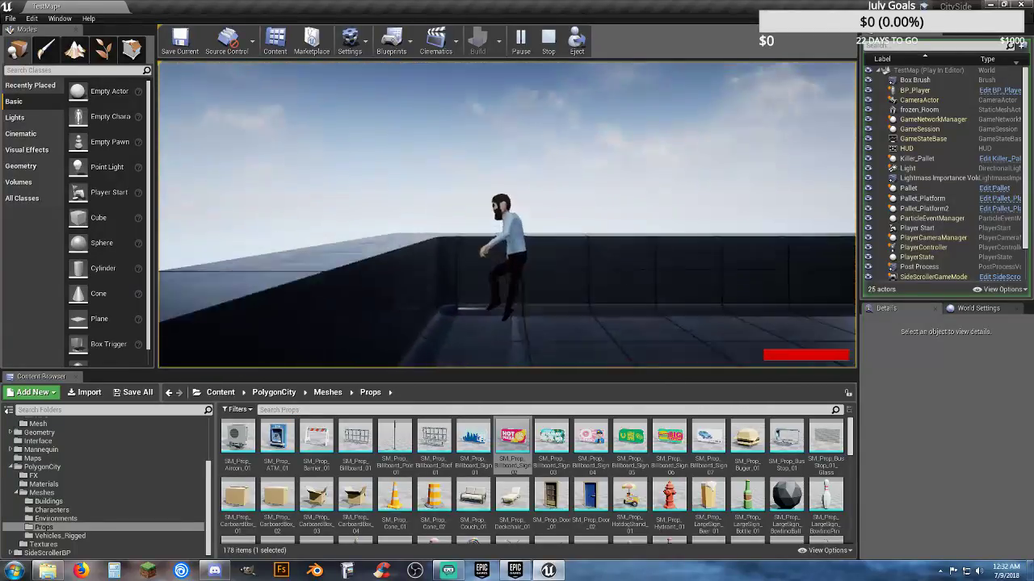
pyautogui.press('Escape')
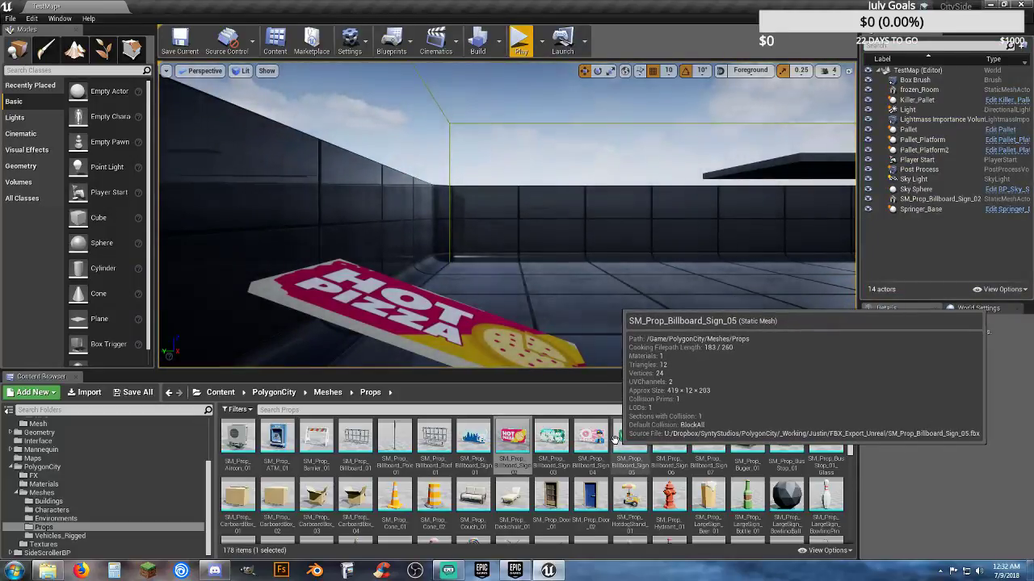
# - Delete the Hot Pizza billboard sign ramp from the level
pyautogui.moveTo(667, 320); pyautogui.dragTo(667, 363, button='right')
pyautogui.press('s')
pyautogui.moveTo(516, 242); pyautogui.dragTo(576, 201, button='right')
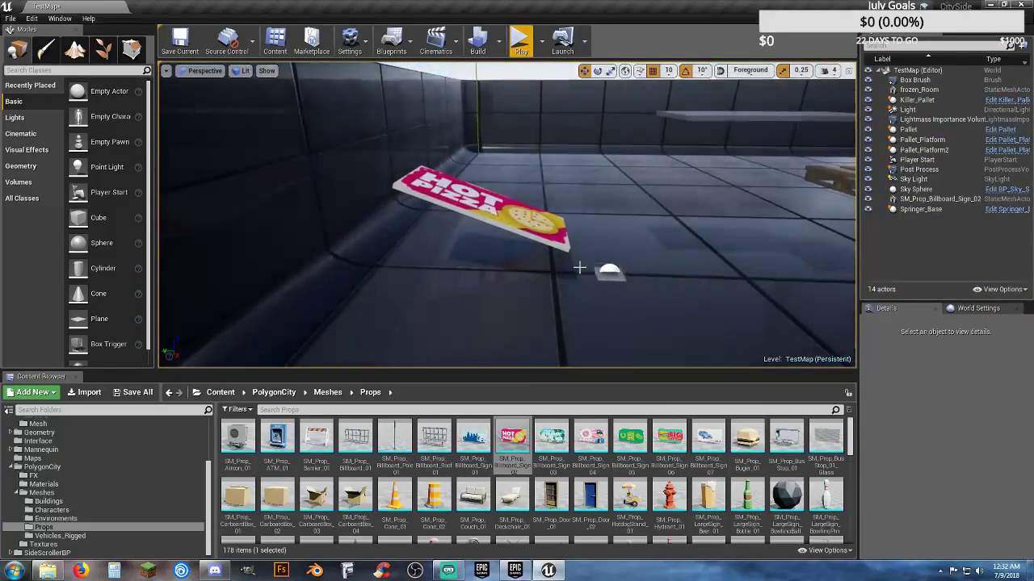
pyautogui.click(507, 208)
pyautogui.press('Delete')
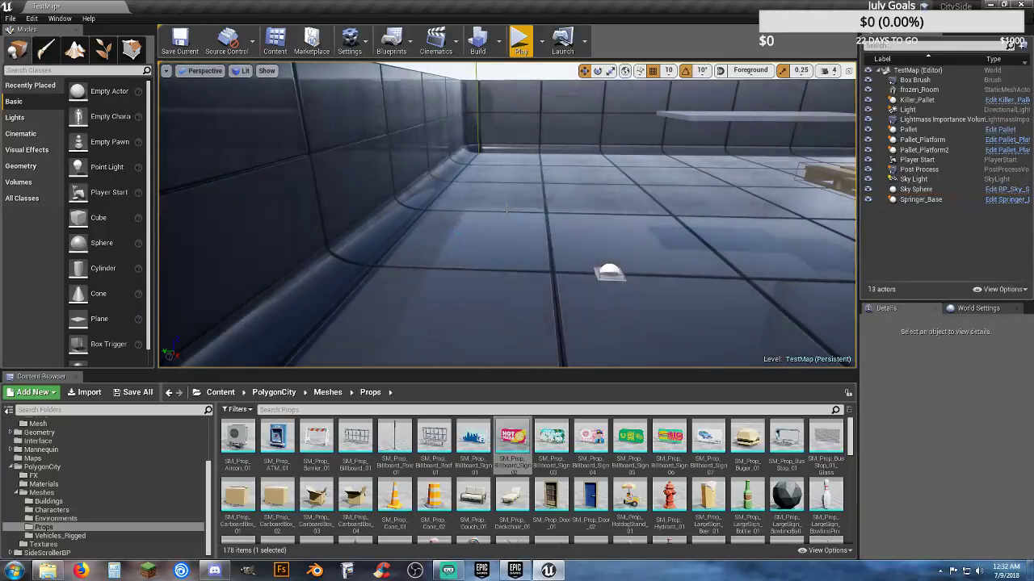
# - Place SK_Veh_Car_Van_01 from the Vehicles_Rigged folder beside the side wall past the spring base, at X 20, Y 1980, Z 0
pyautogui.moveTo(659, 220); pyautogui.dragTo(513, 206, button='right')
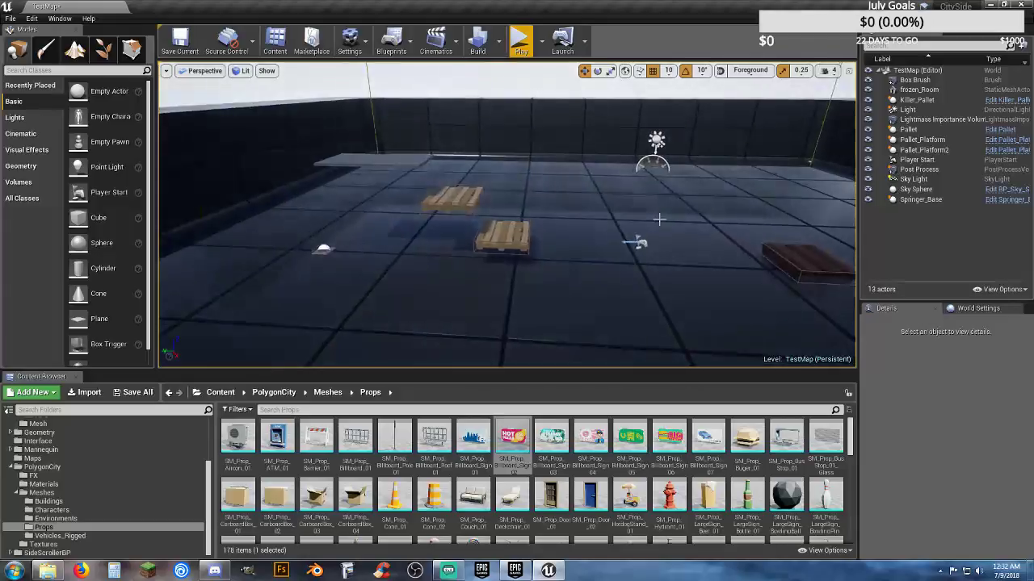
pyautogui.moveTo(479, 295); pyautogui.dragTo(307, 283, button='right')
pyautogui.click(58, 536)
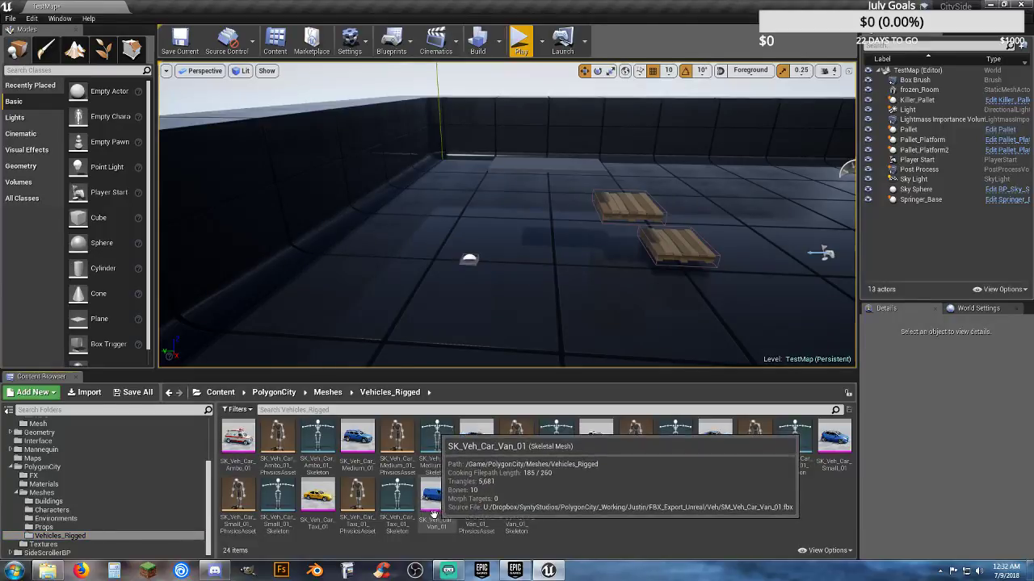
pyautogui.moveTo(437, 496); pyautogui.dragTo(368, 265)
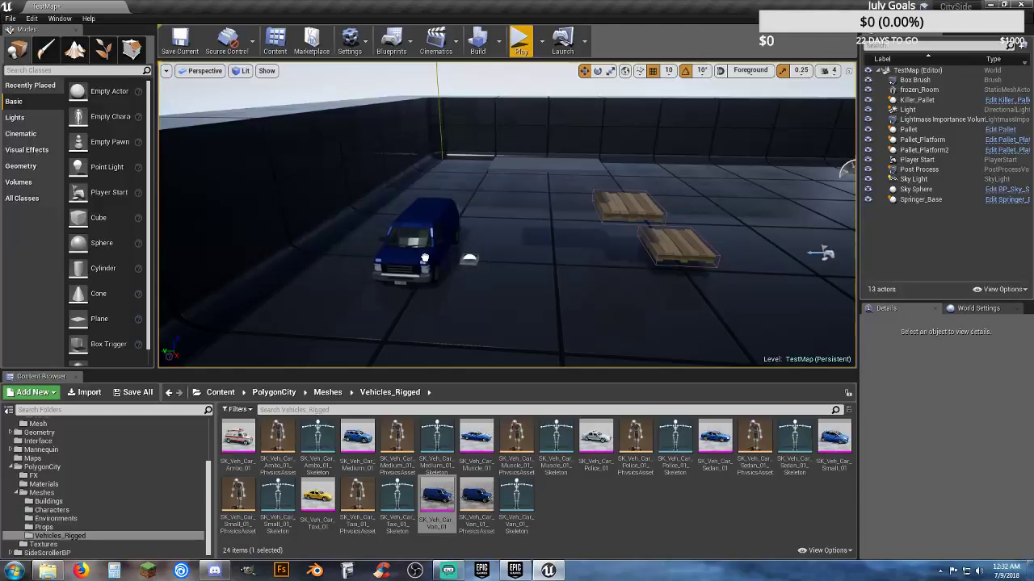
pyautogui.moveTo(421, 257); pyautogui.dragTo(614, 270)
pyautogui.moveTo(714, 282); pyautogui.dragTo(694, 291, button='right')
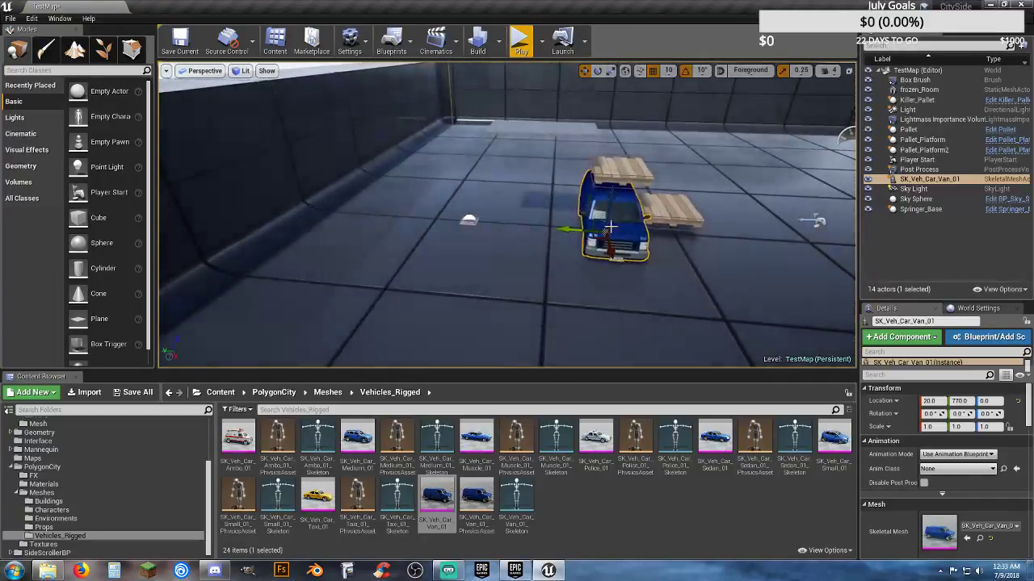
pyautogui.moveTo(579, 228); pyautogui.dragTo(301, 184)
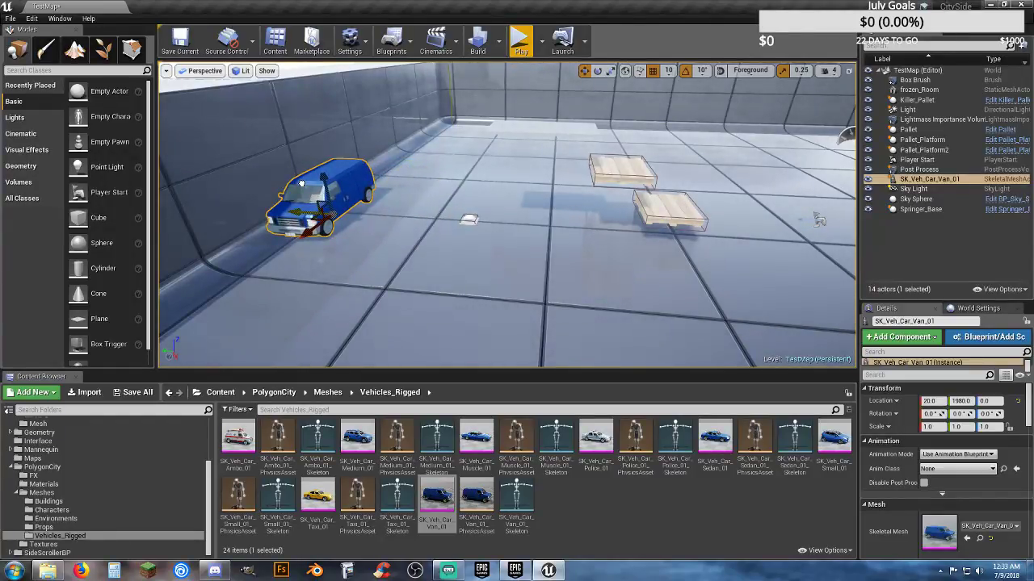
# - Place the ambulance SK_Veh_Car_Ambo_01 beyond the light pallet at the opposite end of the course, at X -20, Y -1750, Z 0
pyautogui.moveTo(301, 184); pyautogui.dragTo(470, 187, button='right')
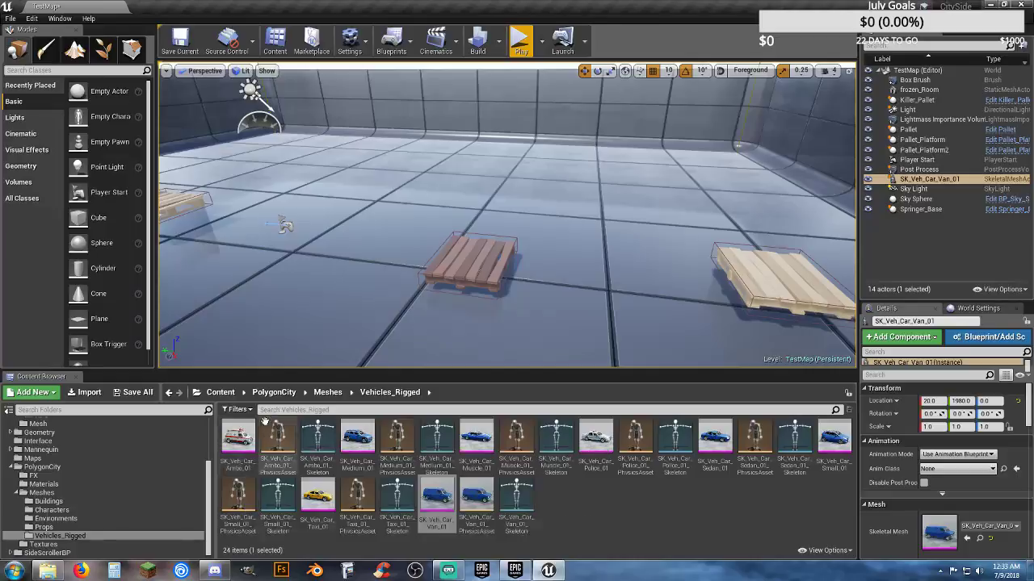
pyautogui.press('s')
pyautogui.moveTo(406, 335)
pyautogui.mouseDown(button='right')
pyautogui.moveTo(432, 334)
pyautogui.moveTo(404, 334)
pyautogui.mouseUp(button='right')
pyautogui.press('a')
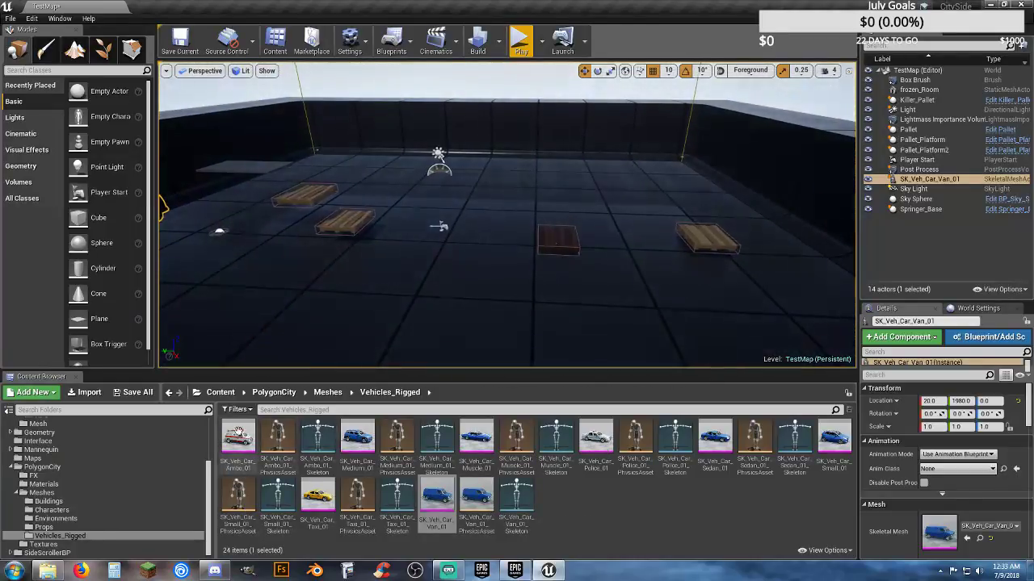
pyautogui.moveTo(238, 435); pyautogui.dragTo(774, 254)
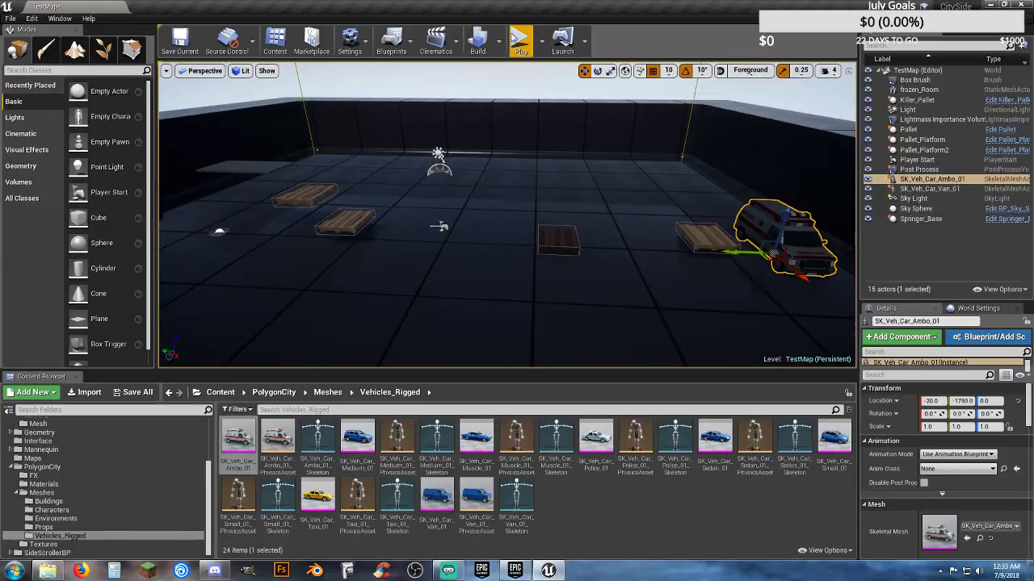
# - Playtest jumping over the dark pallet and the light pallet onto the ambulance roof and back onto the light pallet
pyautogui.click(517, 37)
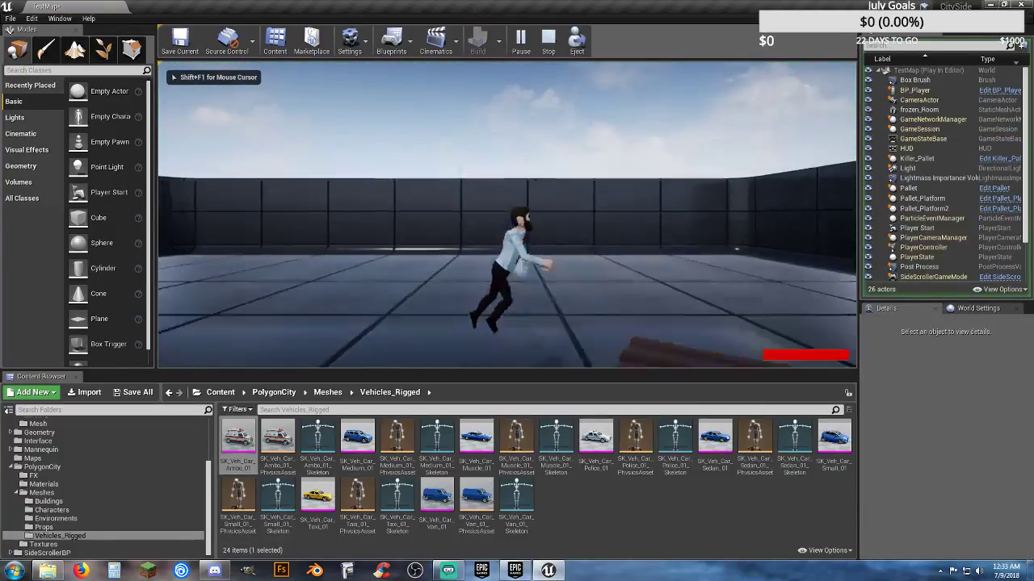
pyautogui.press('d')
pyautogui.press('space')
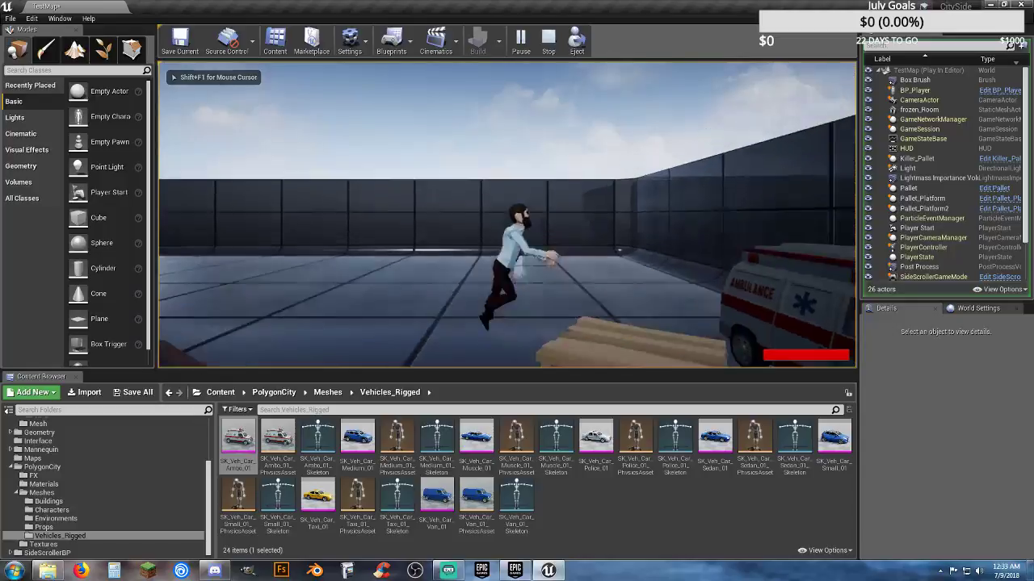
pyautogui.press('space')
pyautogui.press('d')
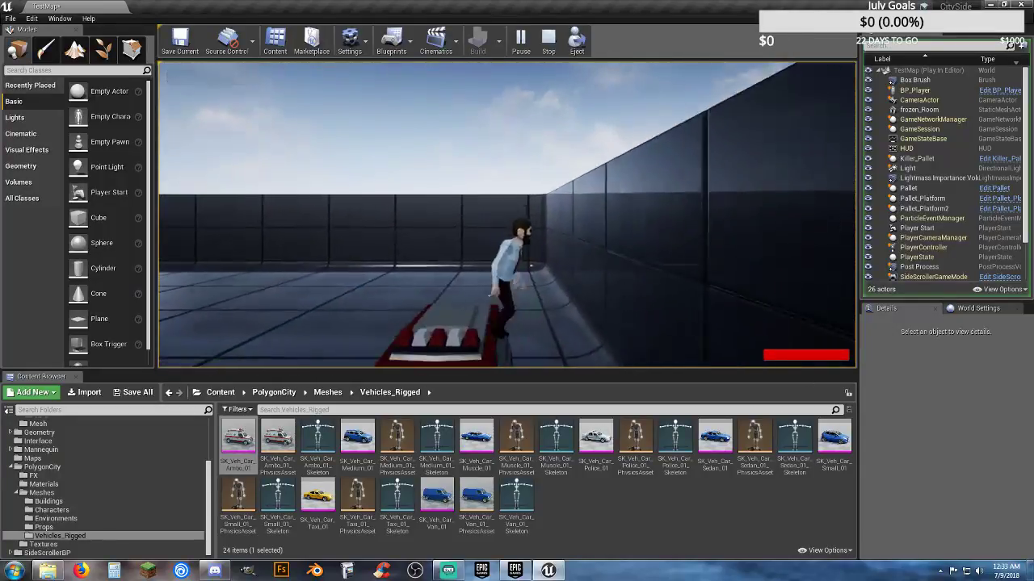
pyautogui.press('a')
pyautogui.press('a')
pyautogui.press('space')
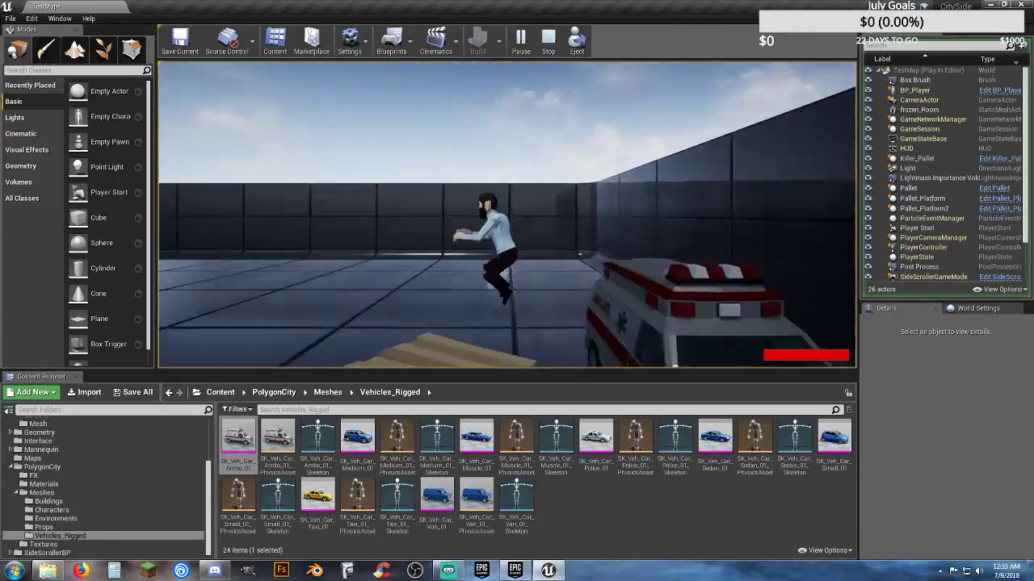
pyautogui.press('a')
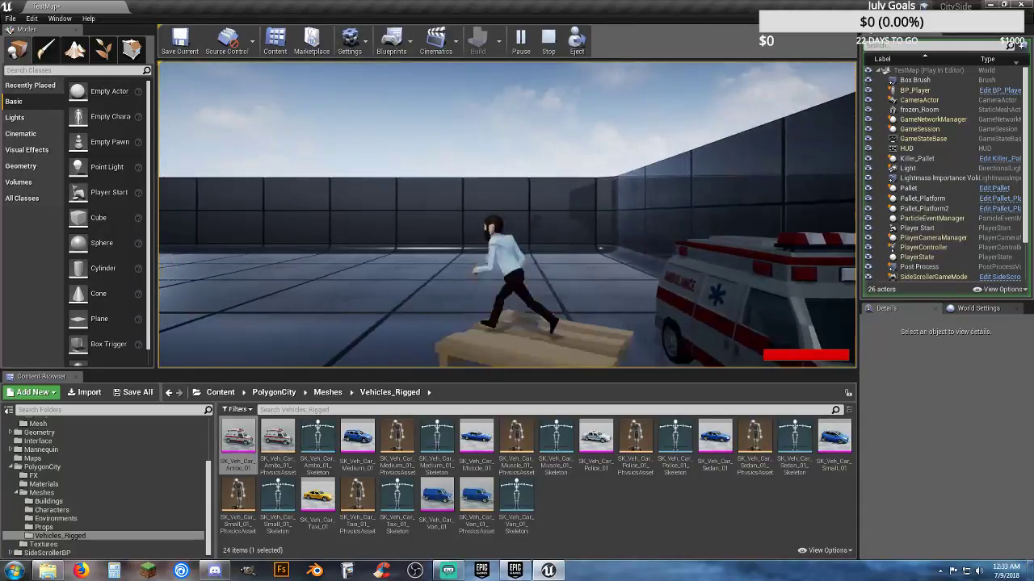
# - Playtest jumping off the light pallet and touching the dark pallet to check its damage and the respawn
pyautogui.press('a')
pyautogui.press('space')
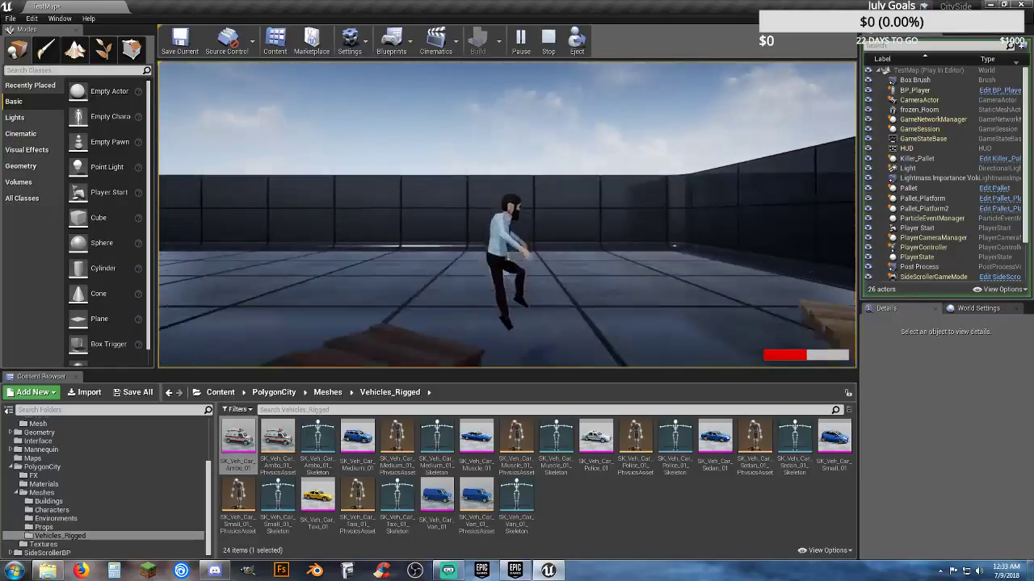
pyautogui.press('space')
pyautogui.press('d')
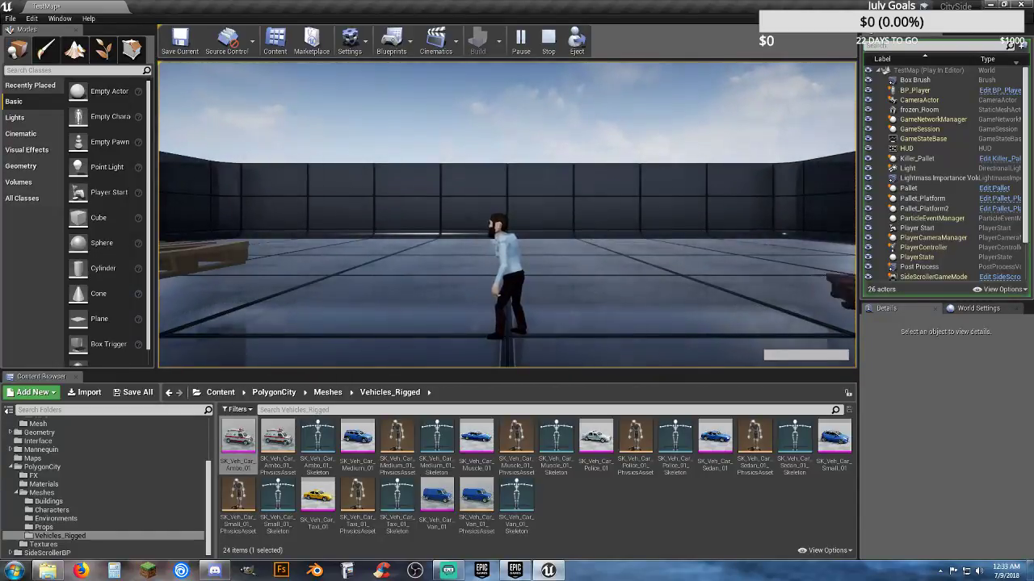
pyautogui.press('a')
pyautogui.press('a')
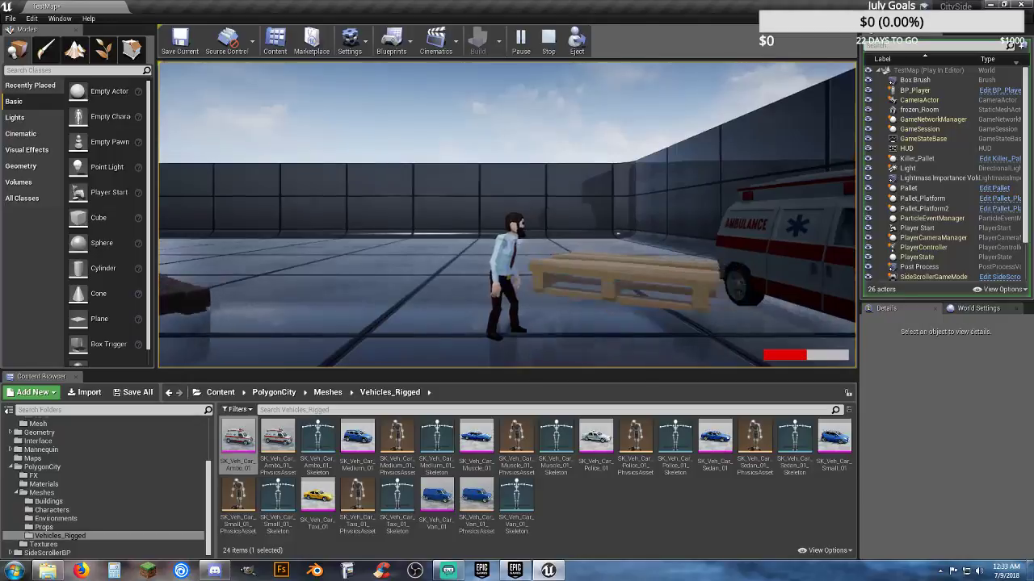
pyautogui.press('d')
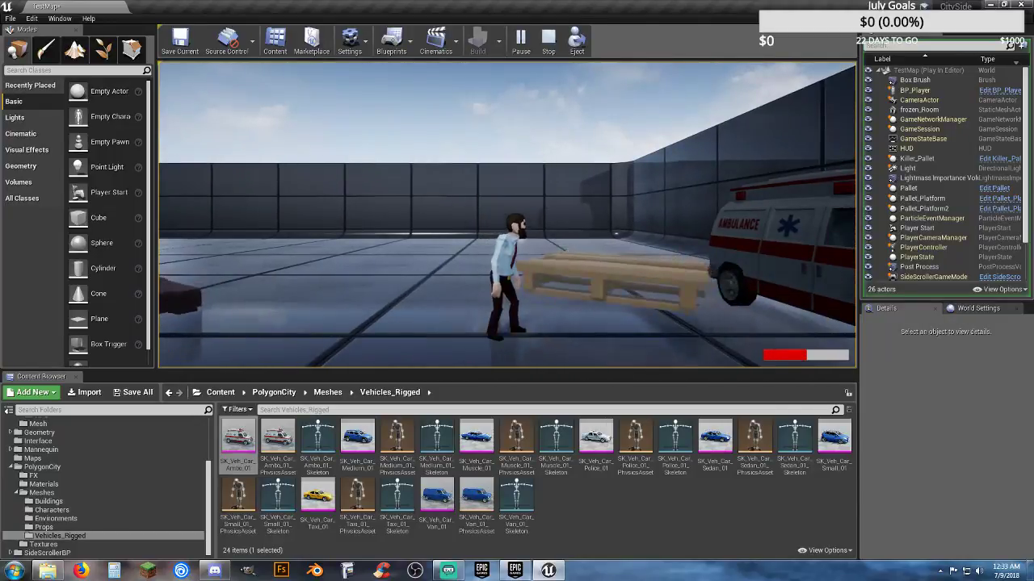
pyautogui.press('a')
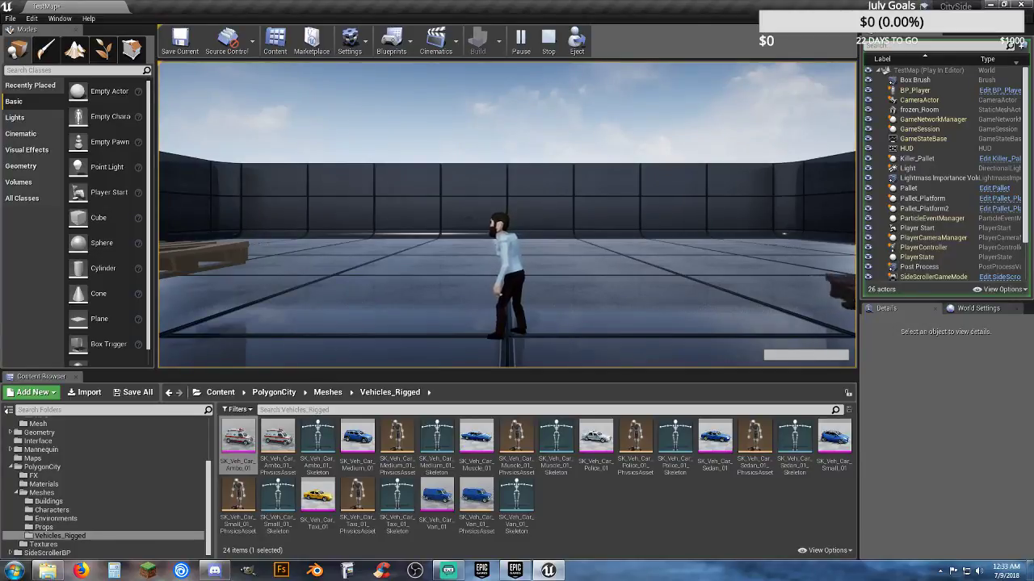
# - Playtest jumping over the dark pallet toward the light pallet and running back
pyautogui.press('d')
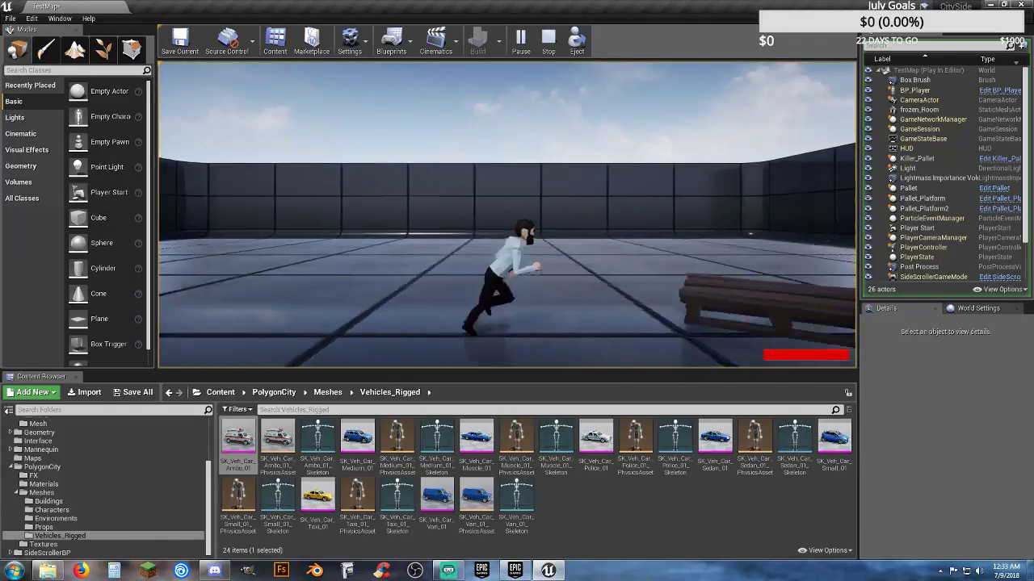
pyautogui.press('space')
pyautogui.press('space')
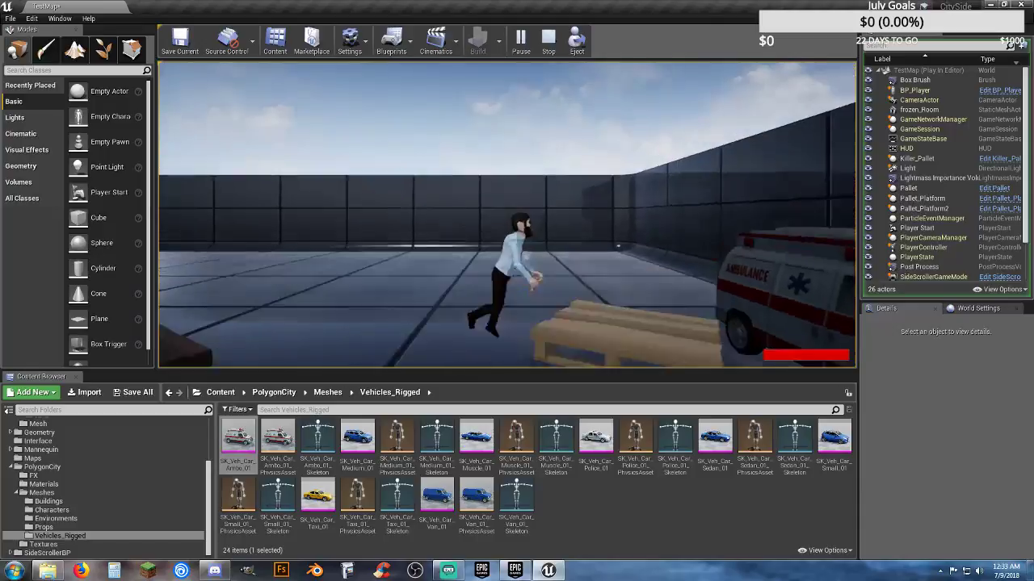
pyautogui.press('a')
pyautogui.press('a')
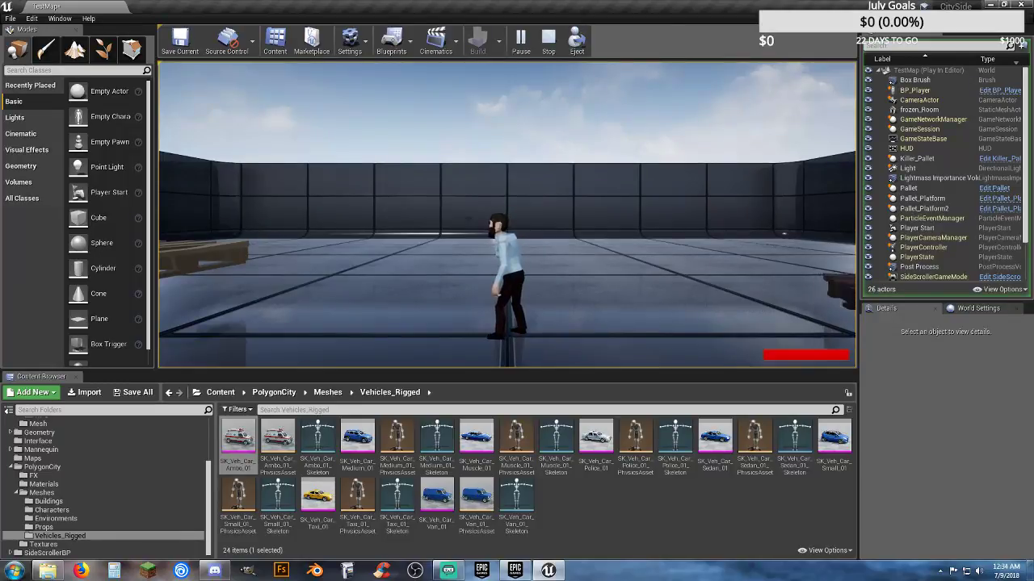
# - Playtest jumping up the floating pallets onto the high platform and down toward the spring base beside the van, and end the play session
pyautogui.press('a')
pyautogui.press('space')
pyautogui.press('space')
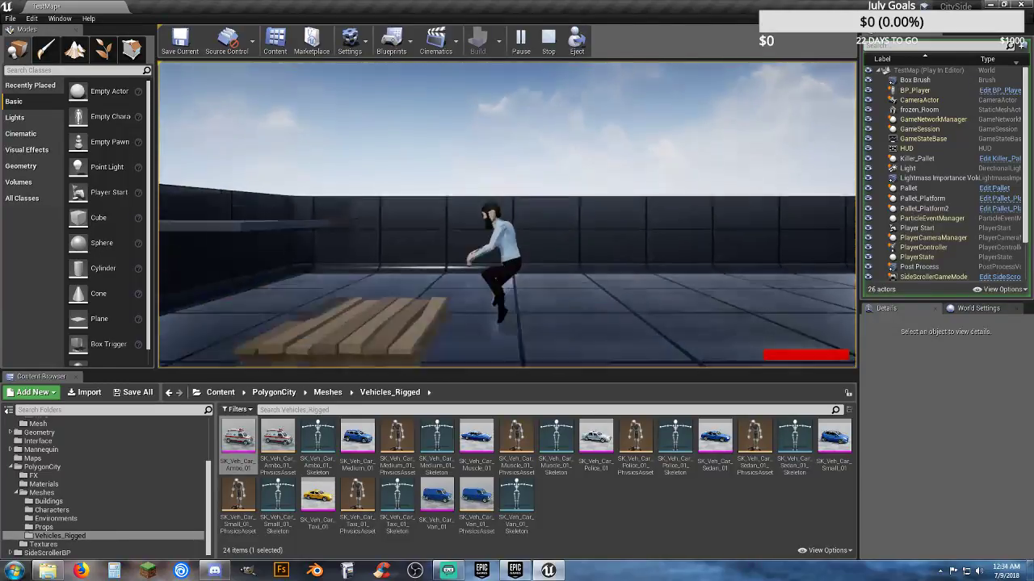
pyautogui.press('space')
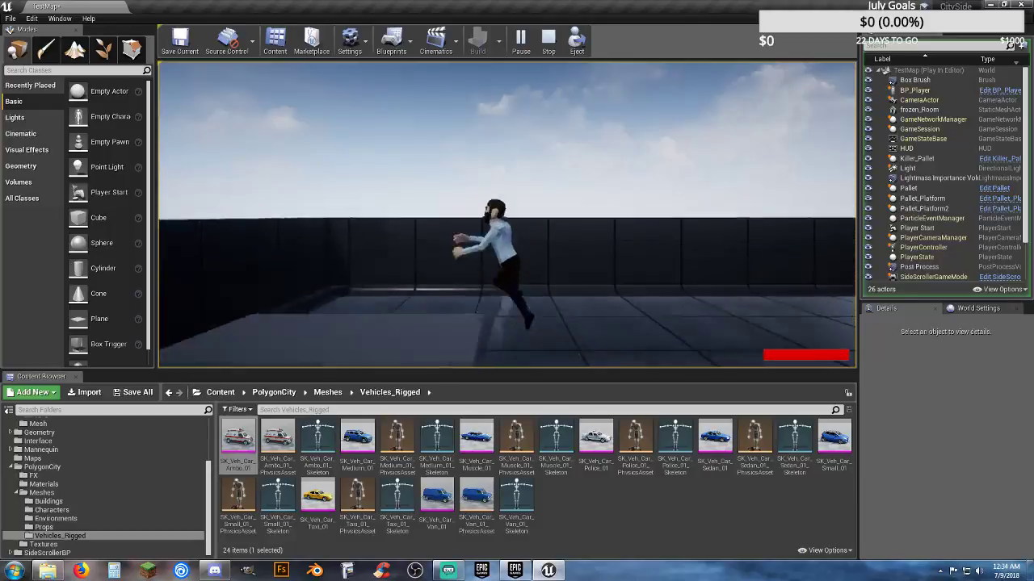
pyautogui.press('d')
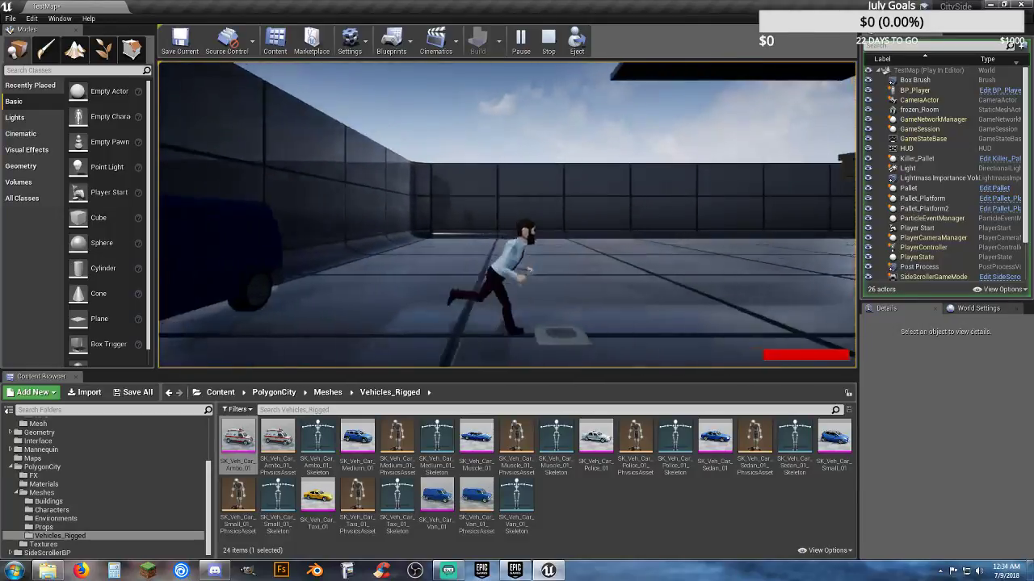
pyautogui.press('a')
pyautogui.press('space')
pyautogui.press('d')
pyautogui.press('Escape')
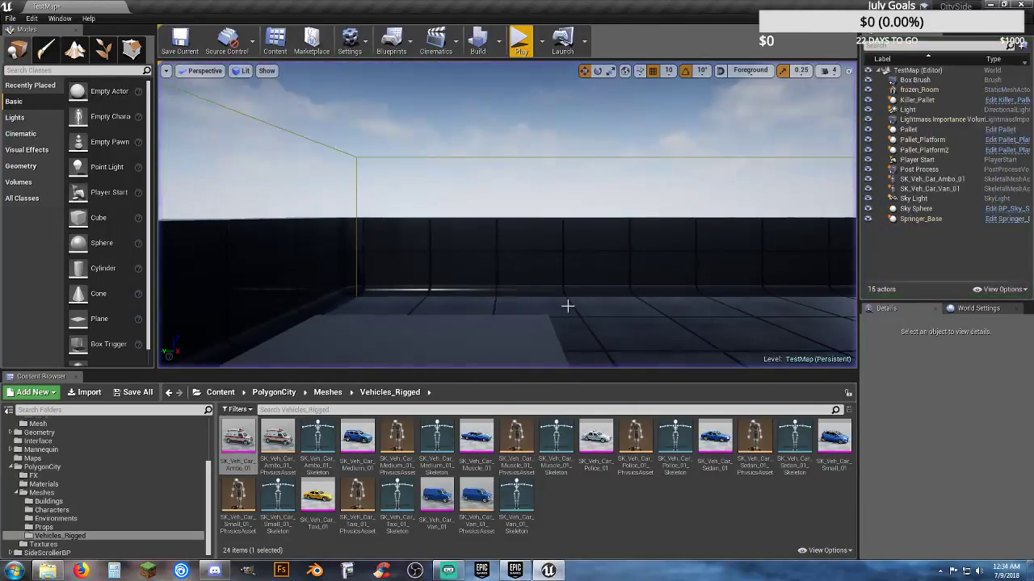
# - Delete the van SK_Veh_Car_Van_01 and the ambulance SK_Veh_Car_Ambo_01 from the level
pyautogui.moveTo(506, 215); pyautogui.dragTo(727, 226, button='right')
pyautogui.moveTo(471, 224); pyautogui.dragTo(576, 218, button='right')
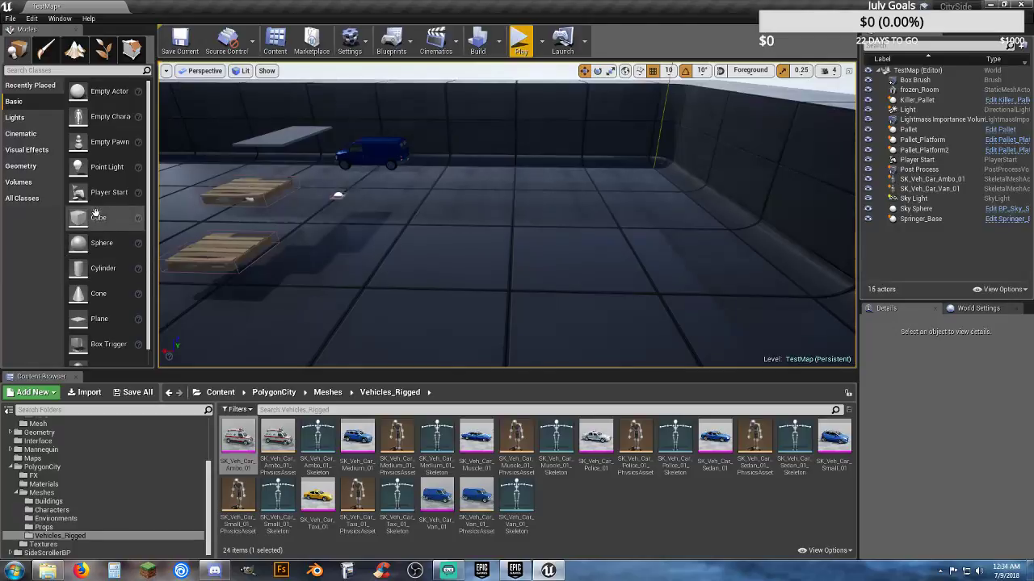
pyautogui.click(32, 166)
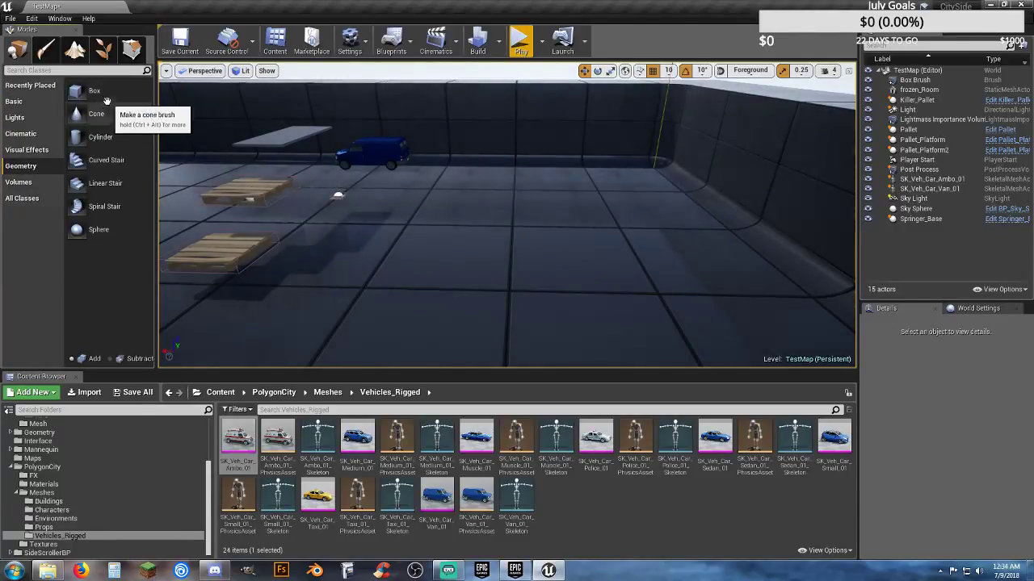
pyautogui.moveTo(369, 210); pyautogui.dragTo(416, 206, button='right')
pyautogui.press('a')
pyautogui.moveTo(273, 193); pyautogui.dragTo(273, 194, button='right')
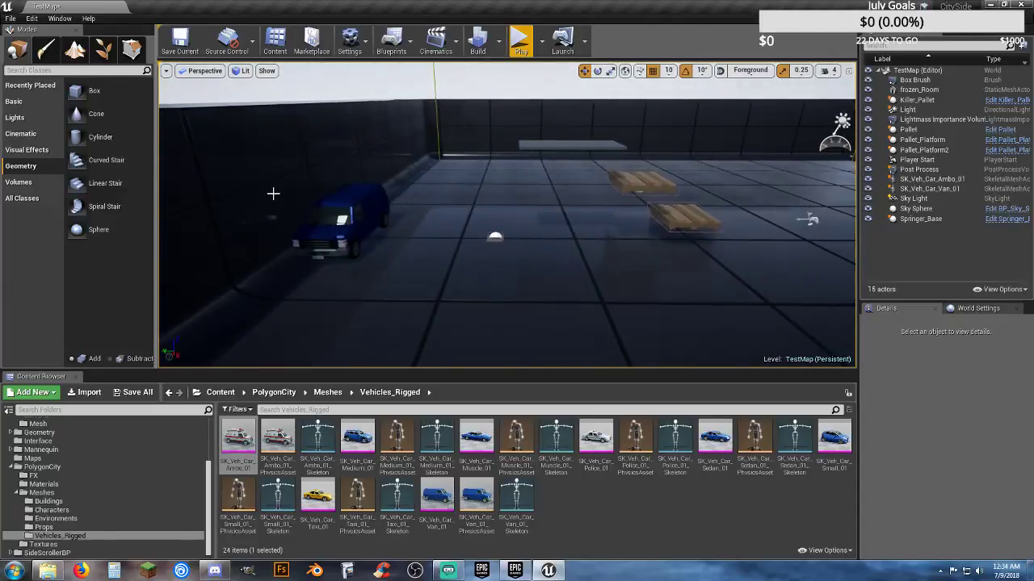
pyautogui.click(354, 227)
pyautogui.press('Delete')
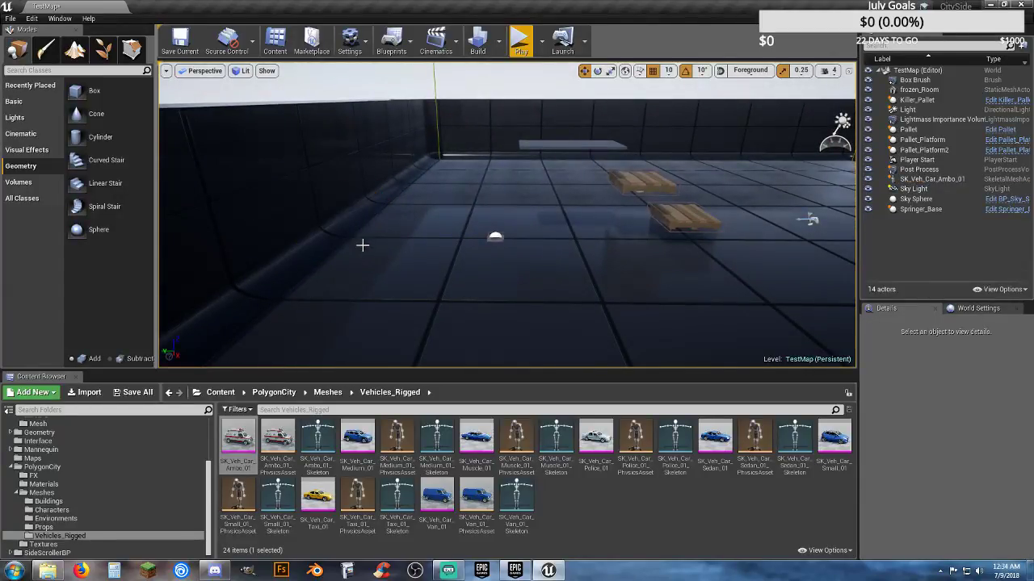
pyautogui.moveTo(363, 245); pyautogui.dragTo(362, 245, button='right')
pyautogui.click(747, 171)
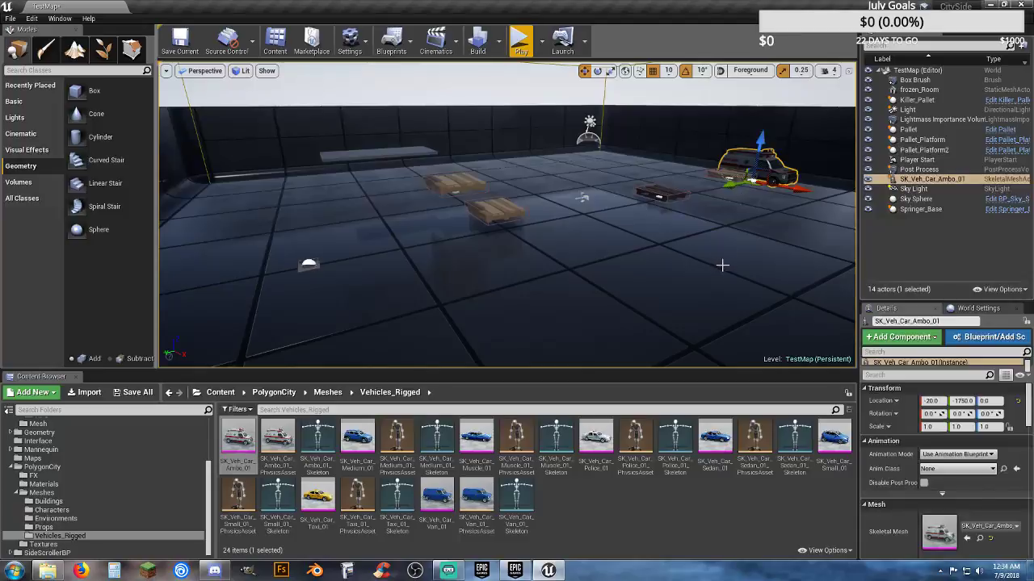
pyautogui.press('Delete')
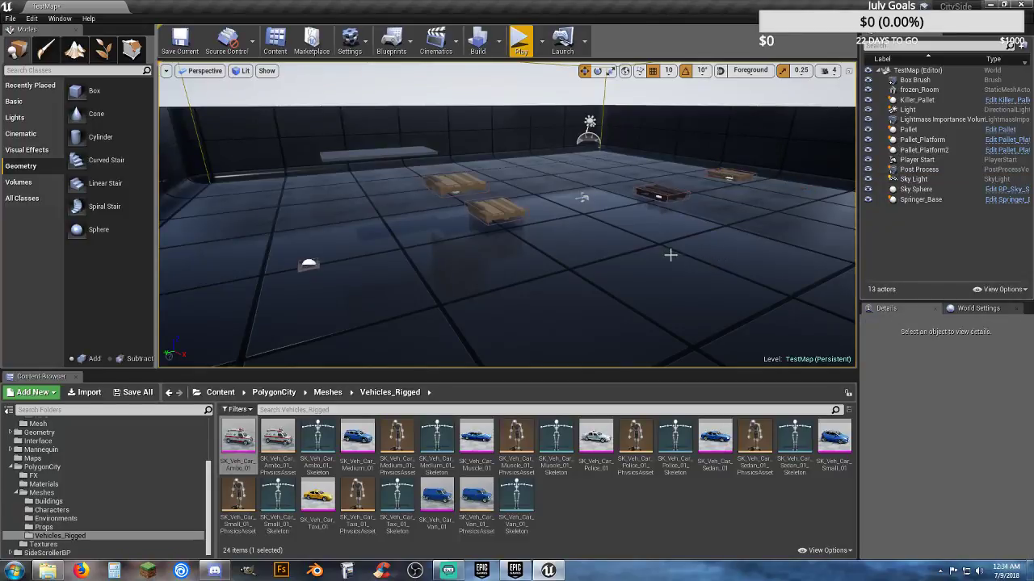
# - Delete both floating pallet platforms and the raised box brush platform from the level
pyautogui.click(498, 212)
pyautogui.press('Delete')
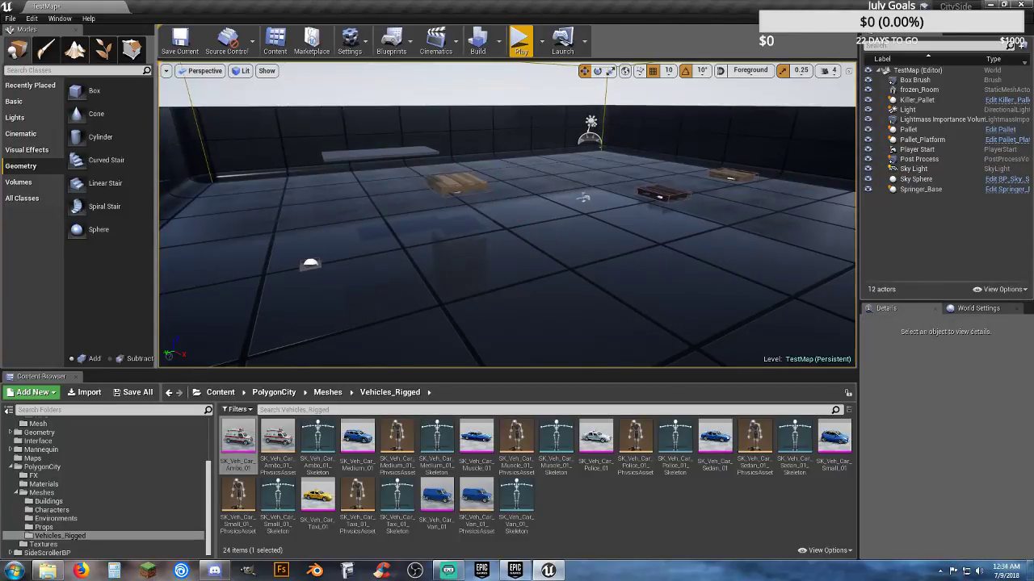
pyautogui.click(457, 184)
pyautogui.press('Delete')
pyautogui.click(327, 242)
pyautogui.press('Delete')
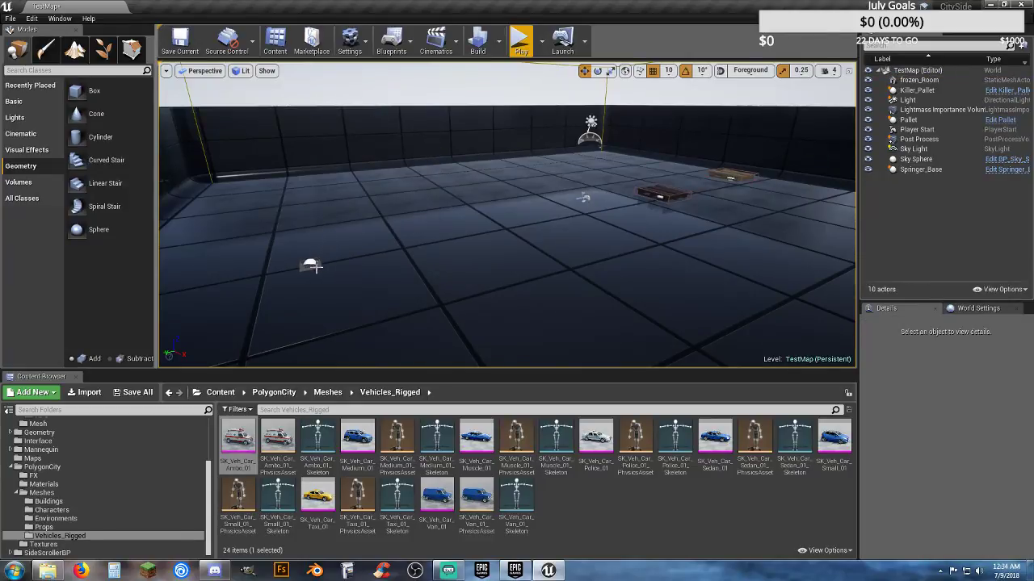
# - Move Springer_Base along the Y axis to Y -330, just in front of the dark pallet
pyautogui.click(312, 266)
pyautogui.moveTo(267, 277); pyautogui.dragTo(607, 216)
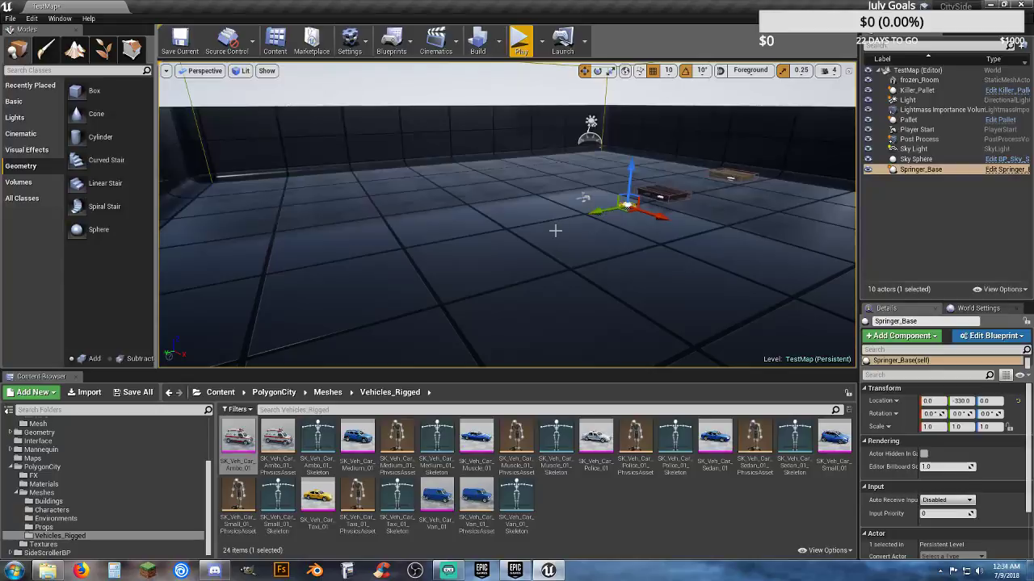
# - Add an additive Linear Stair geometry brush near the side wall at X -380, Y 1510, Z 20
pyautogui.moveTo(555, 231); pyautogui.dragTo(453, 234, button='right')
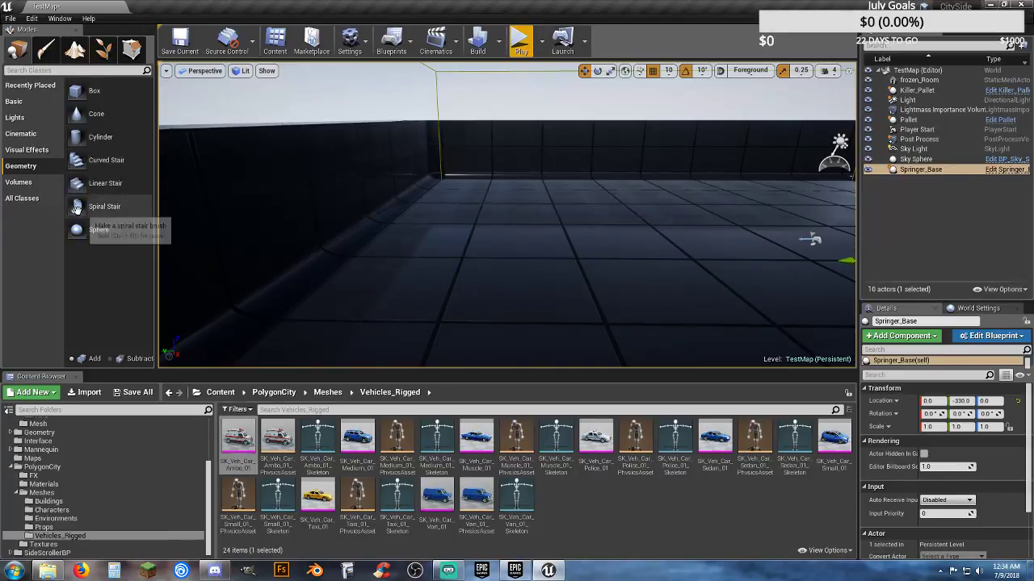
pyautogui.moveTo(85, 184); pyautogui.dragTo(355, 236)
pyautogui.moveTo(444, 248); pyautogui.dragTo(473, 231)
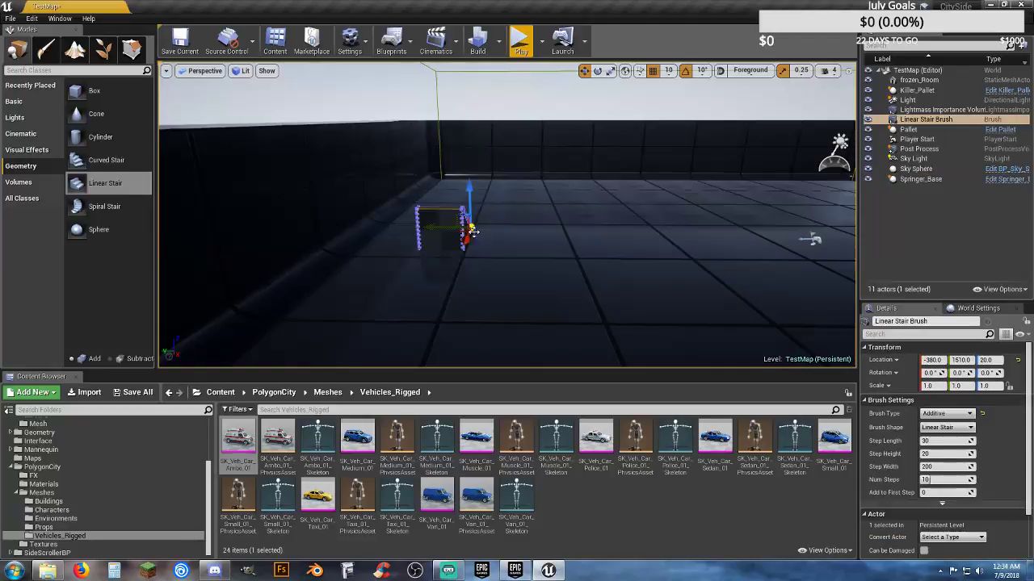
# - Rotate the stair brush 90 degrees about Z so it climbs toward the side wall, and move it to X 90
pyautogui.moveTo(473, 231)
pyautogui.mouseDown(button='right')
pyautogui.moveTo(473, 194)
pyautogui.moveTo(428, 234)
pyautogui.mouseUp(button='right')
pyautogui.scroll(2, 487, 229)
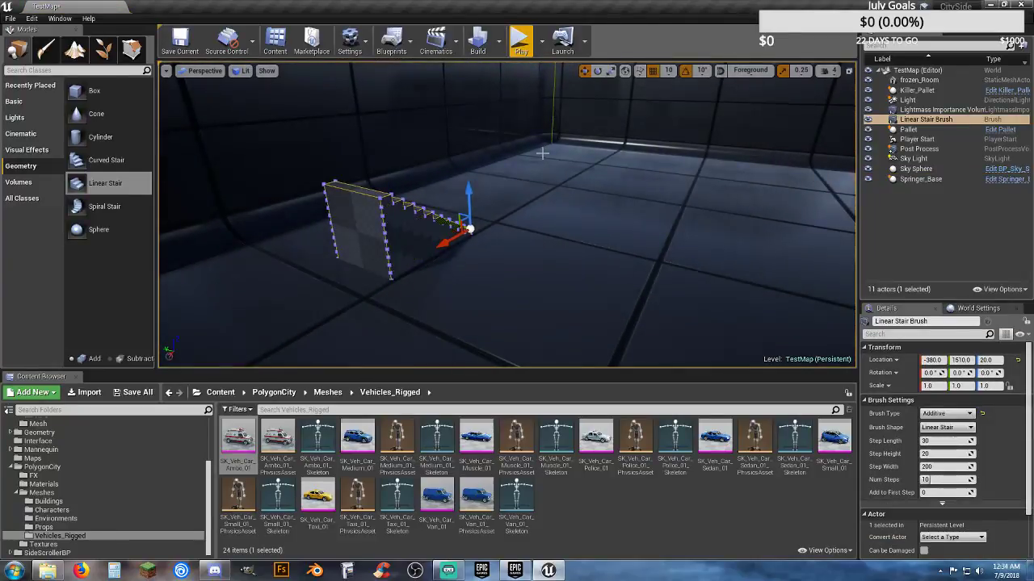
pyautogui.click(597, 71)
pyautogui.moveTo(484, 252); pyautogui.dragTo(411, 245)
pyautogui.moveTo(549, 263)
pyautogui.mouseDown(button='right')
pyautogui.moveTo(670, 263)
pyautogui.moveTo(549, 234)
pyautogui.moveTo(436, 234)
pyautogui.moveTo(436, 295)
pyautogui.mouseUp(button='right')
pyautogui.click(585, 71)
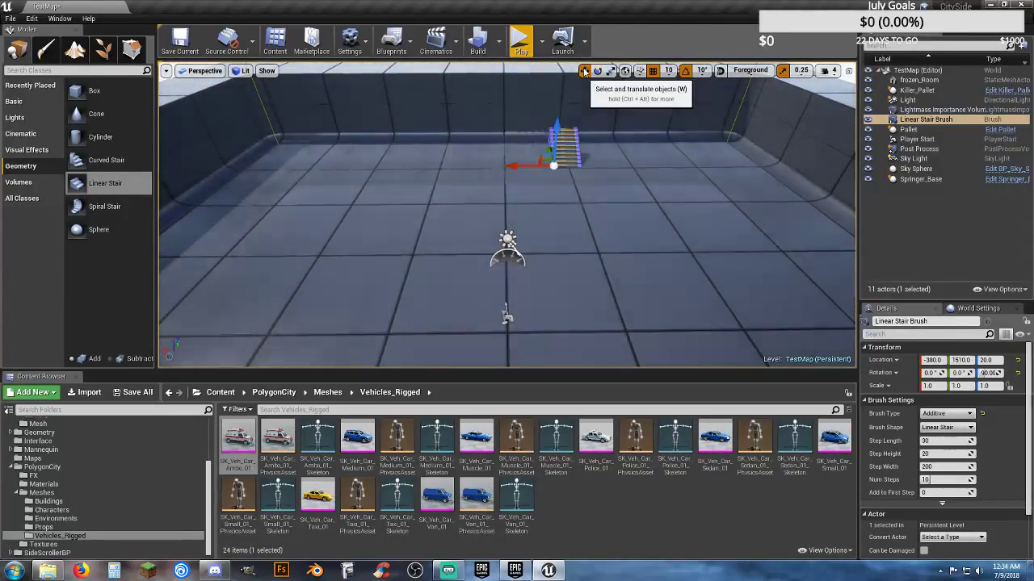
pyautogui.moveTo(513, 166); pyautogui.dragTo(489, 170)
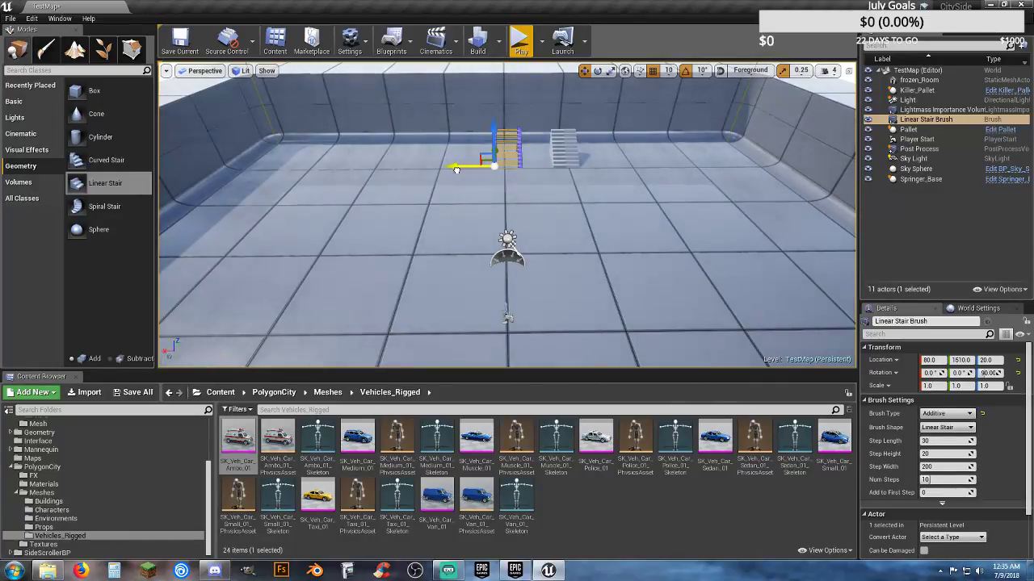
# - Set the stair brush's number of steps to 20 and move it away from the wall to Y 1330
pyautogui.moveTo(455, 169); pyautogui.dragTo(711, 170, button='right')
pyautogui.moveTo(442, 191); pyautogui.dragTo(467, 178, button='right')
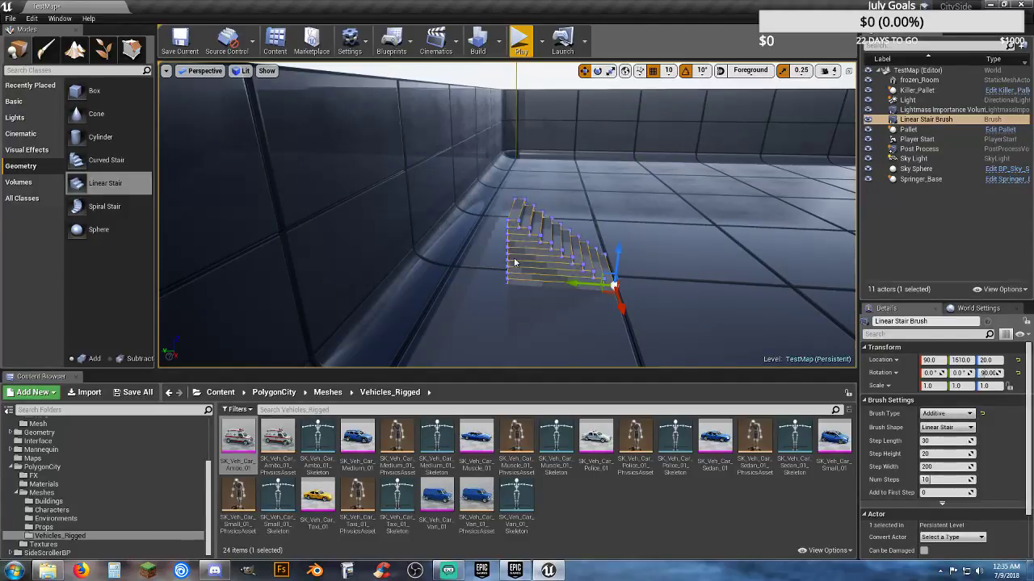
pyautogui.click(936, 480)
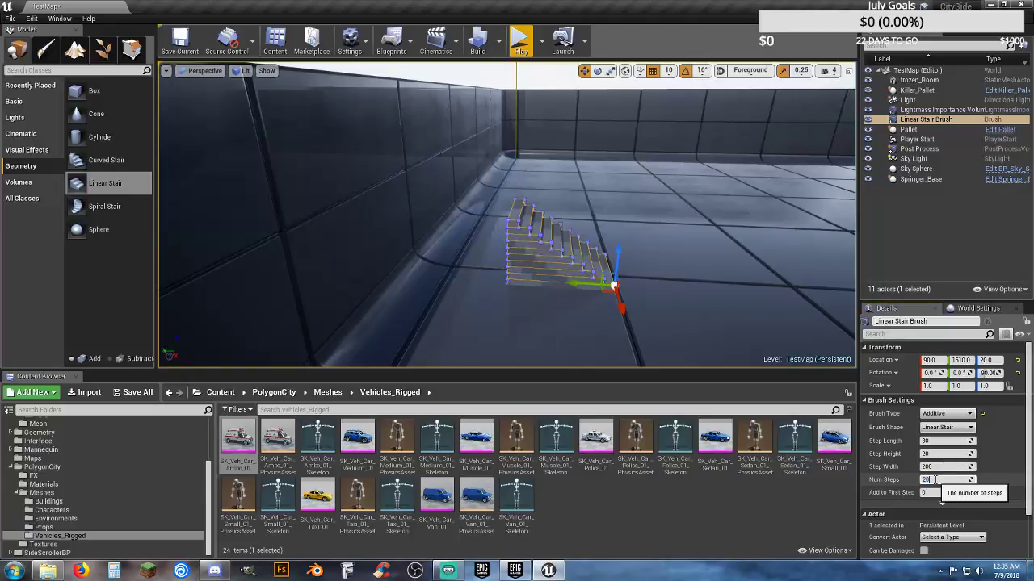
pyautogui.press('Return')
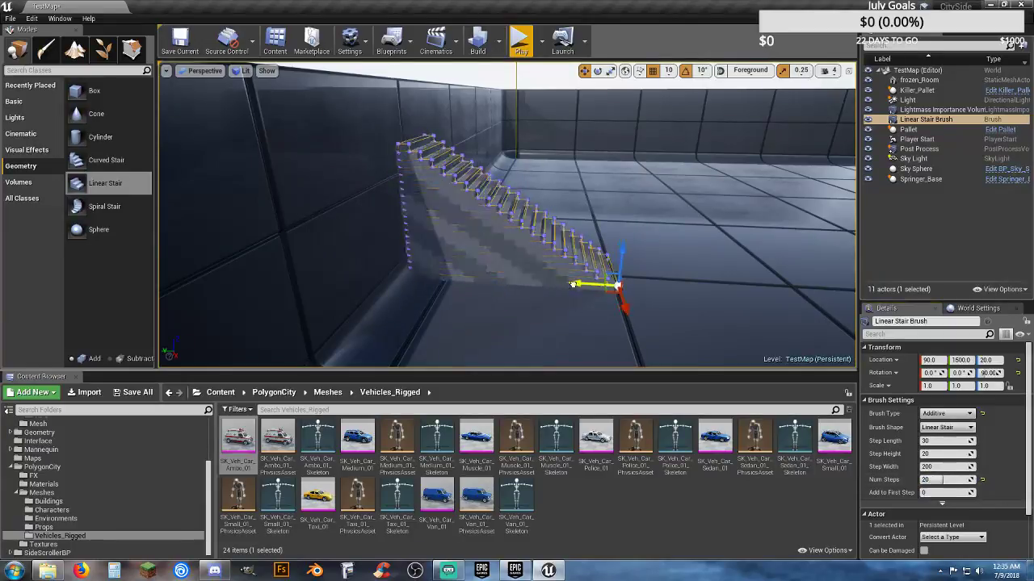
pyautogui.moveTo(573, 284); pyautogui.dragTo(638, 291)
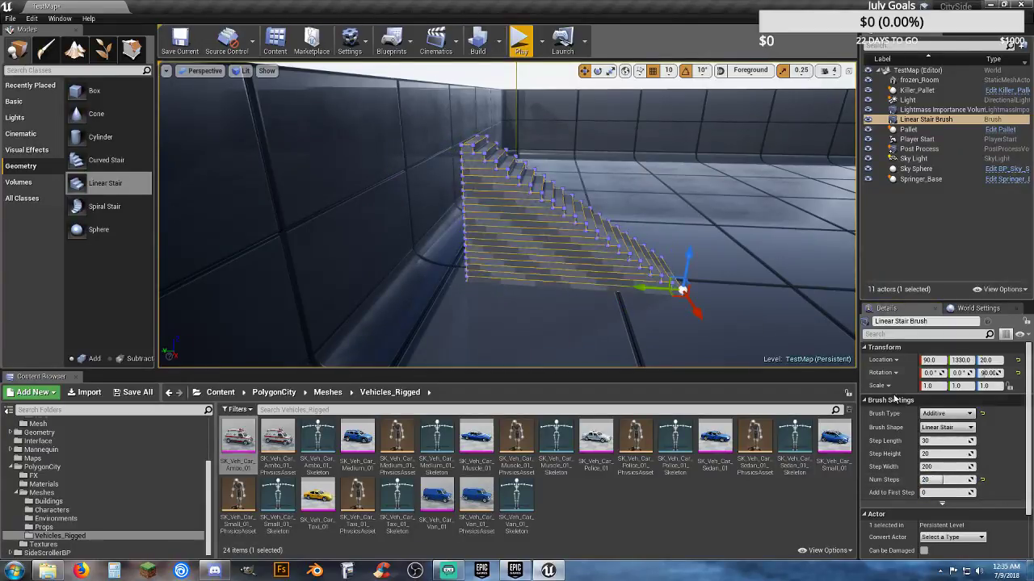
# - Set the stair brush's number of steps to 30 and shift it away from the wall to Y 1220
pyautogui.click(954, 480)
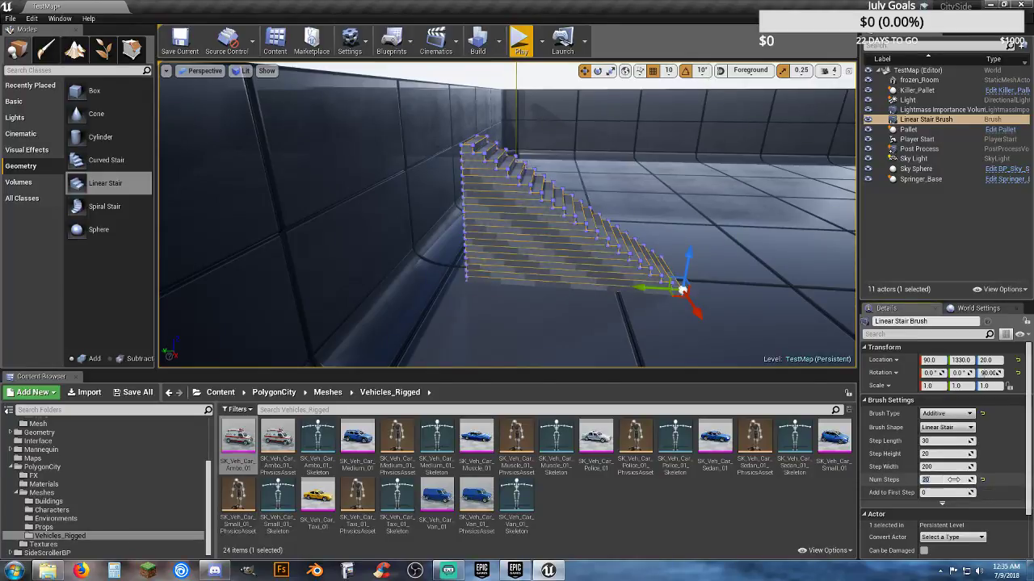
pyautogui.write('30')
pyautogui.press('Return')
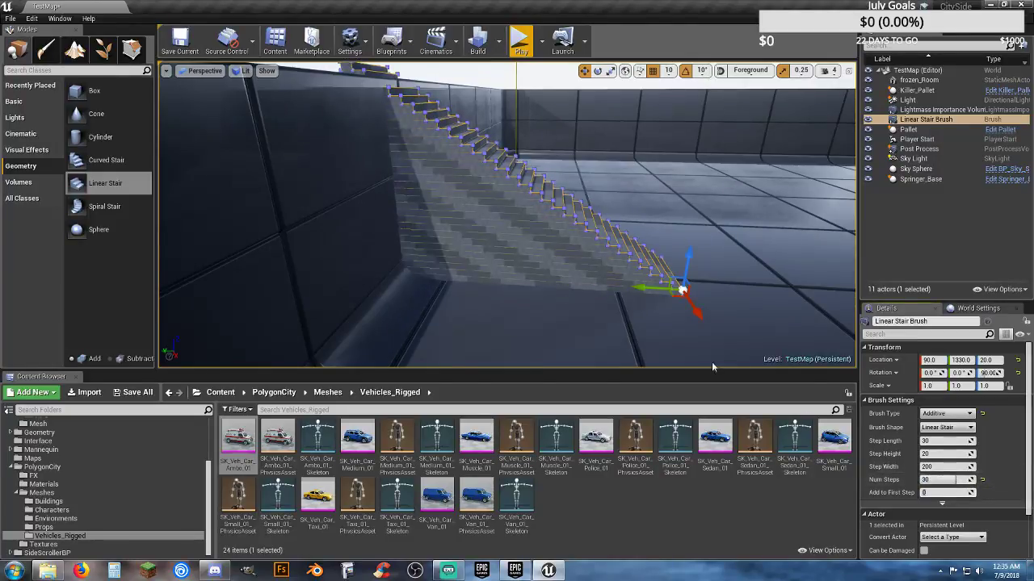
pyautogui.moveTo(638, 291); pyautogui.dragTo(687, 291)
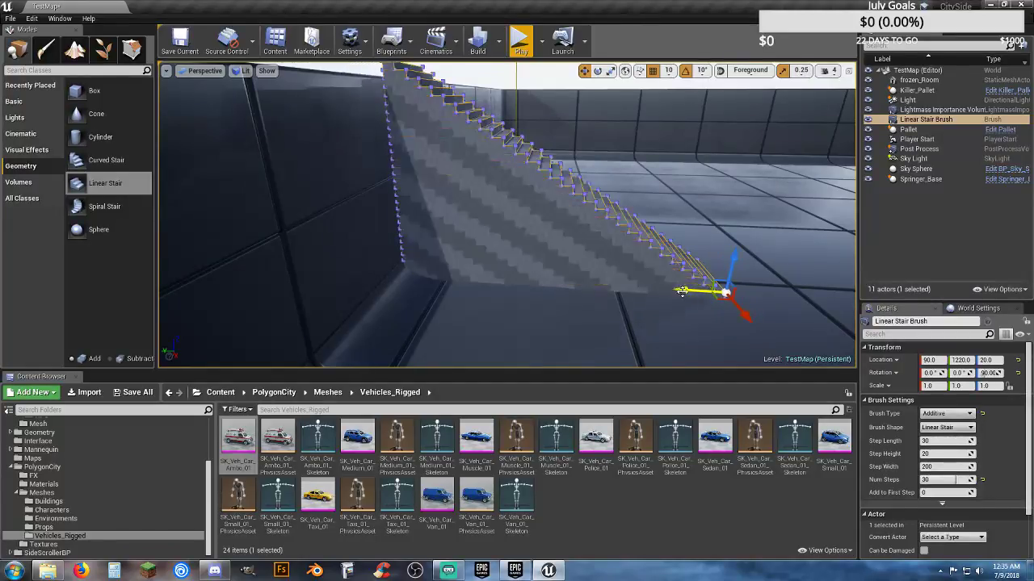
# - Set the stair brush's number of steps to 28 and move it toward the side wall to Y 1290
pyautogui.moveTo(686, 292); pyautogui.dragTo(686, 284, button='right')
pyautogui.moveTo(453, 213); pyautogui.dragTo(452, 195, button='right')
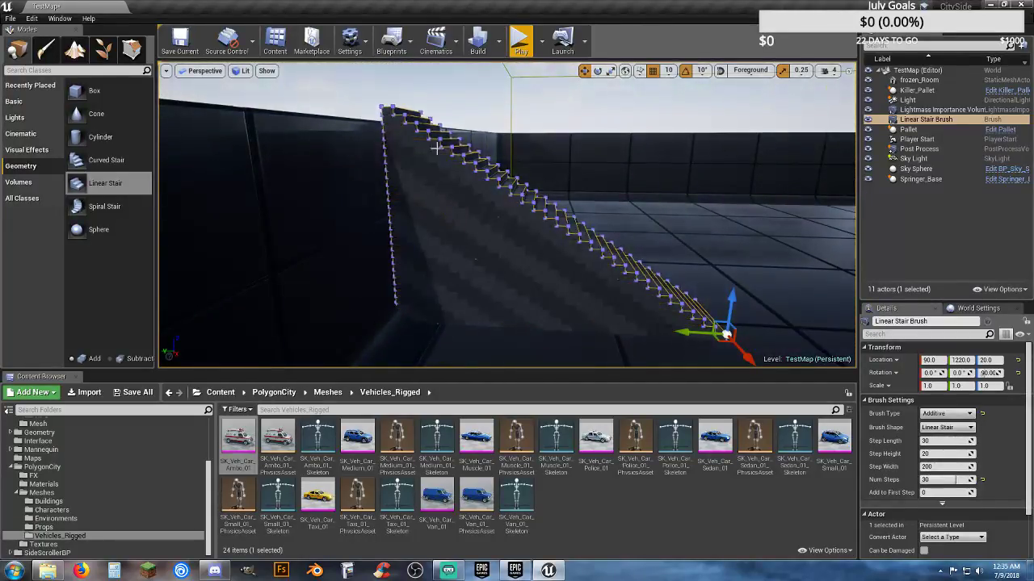
pyautogui.click(953, 482)
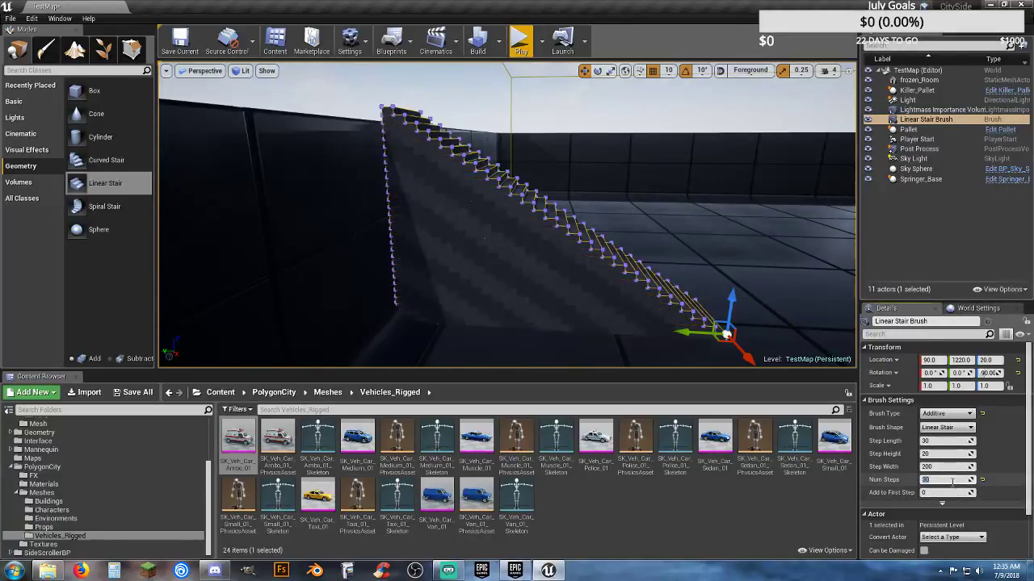
pyautogui.write('28')
pyautogui.press('Tab')
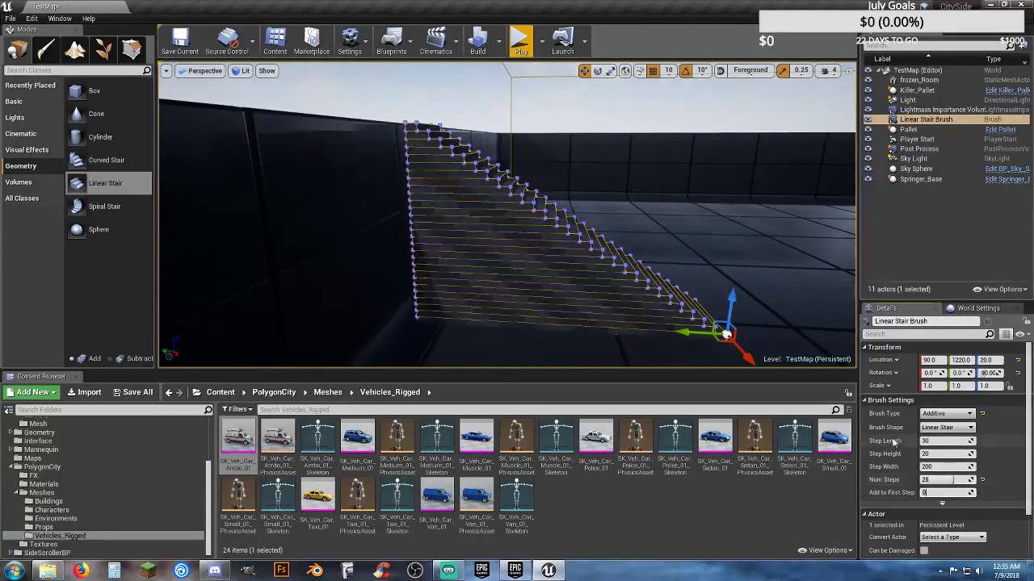
pyautogui.moveTo(638, 300)
pyautogui.mouseDown(button='right')
pyautogui.moveTo(654, 335)
pyautogui.moveTo(609, 200)
pyautogui.mouseUp(button='right')
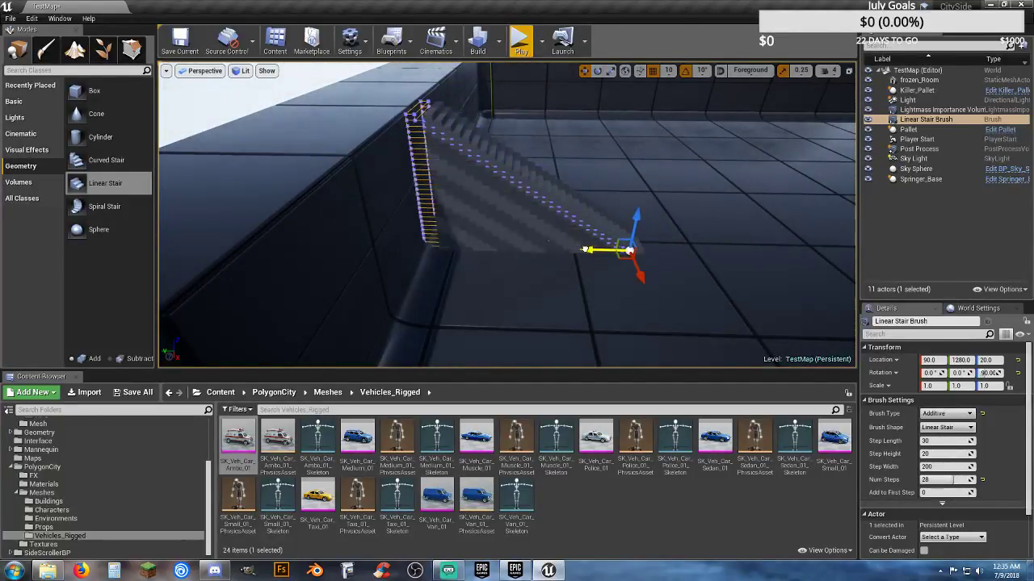
pyautogui.moveTo(576, 256)
pyautogui.mouseDown(button='right')
pyautogui.moveTo(565, 194)
pyautogui.moveTo(630, 214)
pyautogui.moveTo(533, 214)
pyautogui.moveTo(565, 222)
pyautogui.moveTo(597, 274)
pyautogui.moveTo(655, 305)
pyautogui.mouseUp(button='right')
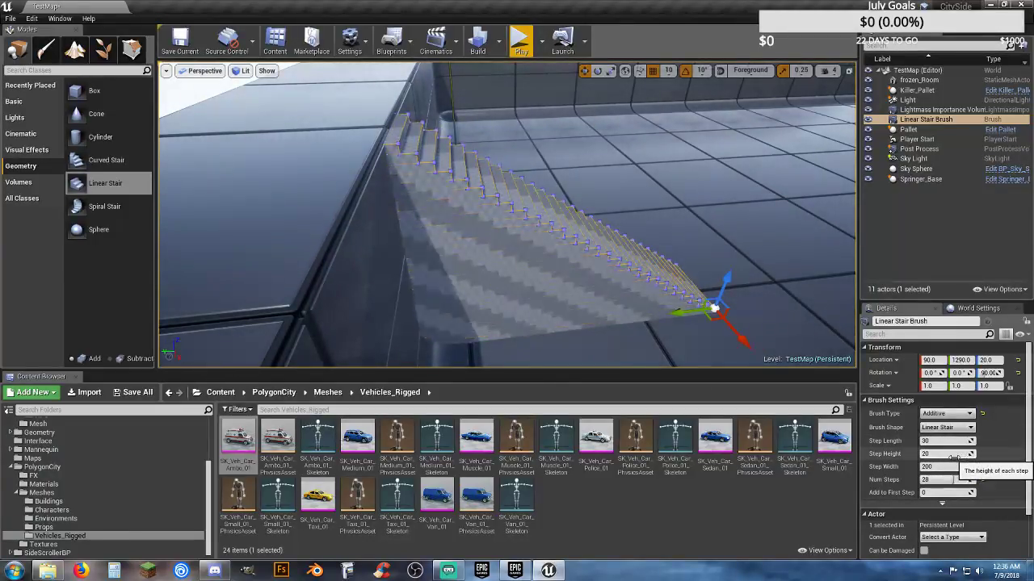
# - Set the stair brush's step height to 21 and number of steps to 27, and shift it to Y 1330
pyautogui.click(950, 457)
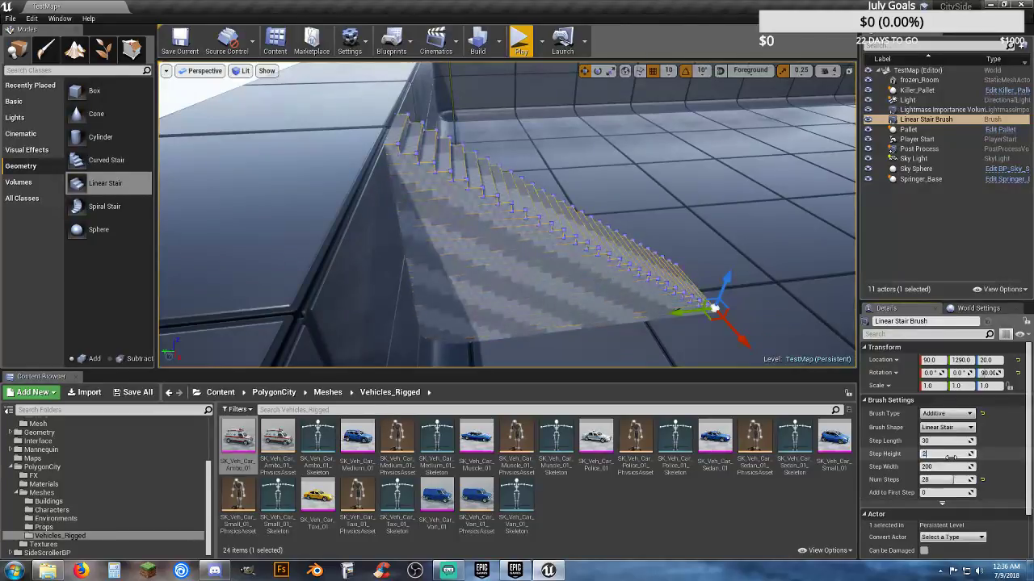
pyautogui.click(965, 462)
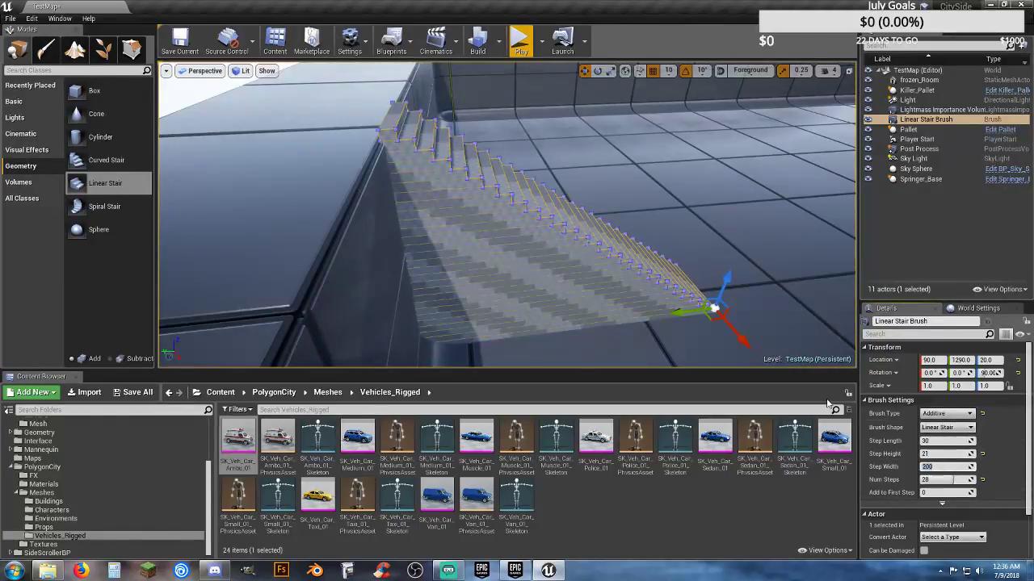
pyautogui.click(942, 480)
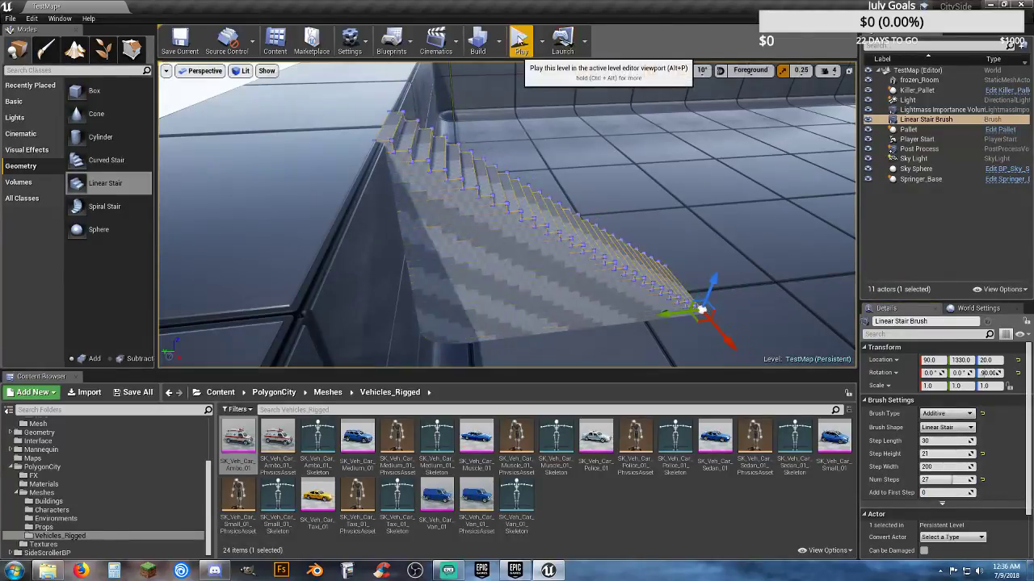
# - Playtest the level by running the character up and down the staircase at the side wall, and end the play session
pyautogui.click(521, 38)
pyautogui.press('a')
pyautogui.press('a')
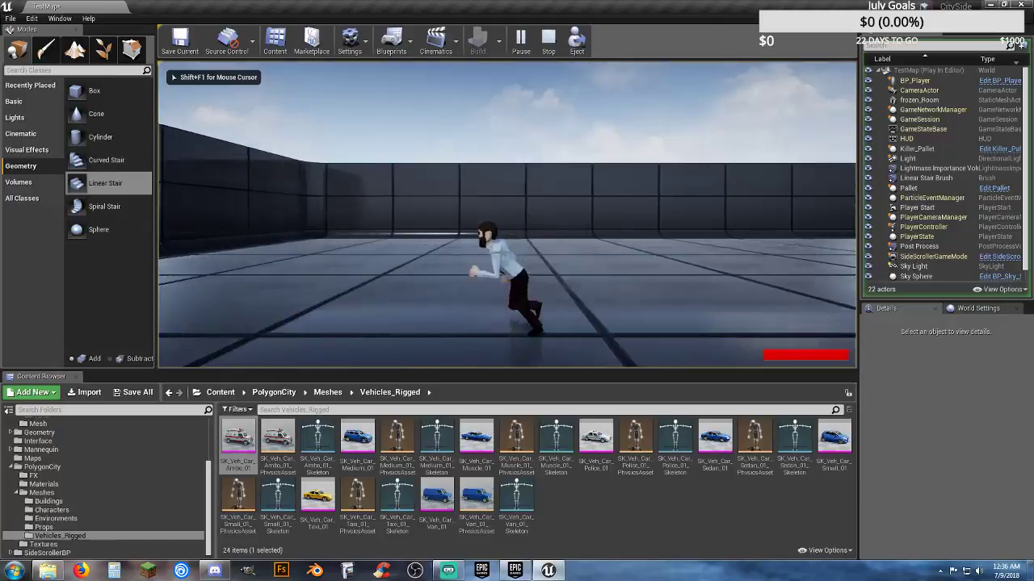
pyautogui.press('a')
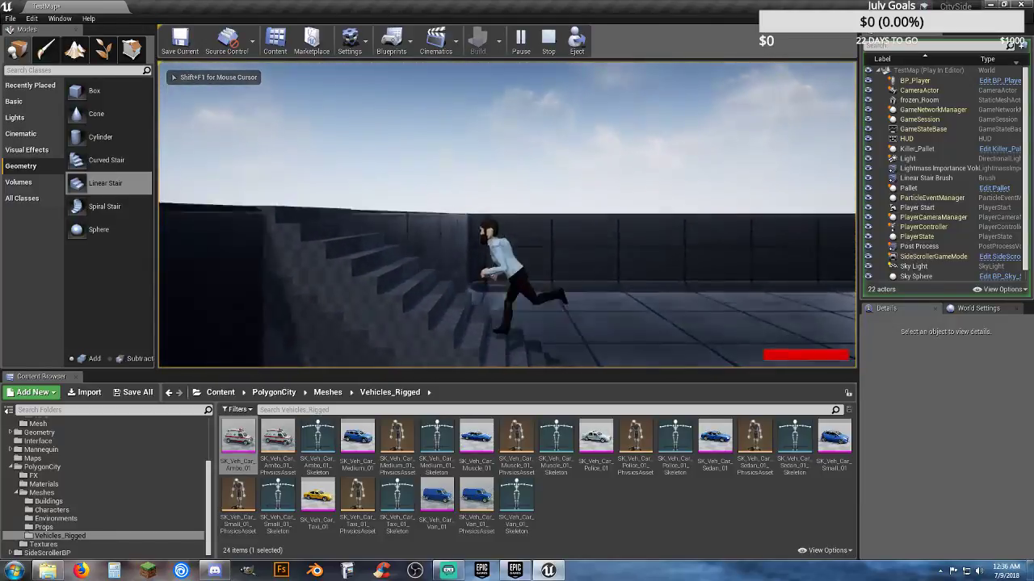
pyautogui.press('d')
pyautogui.press('d')
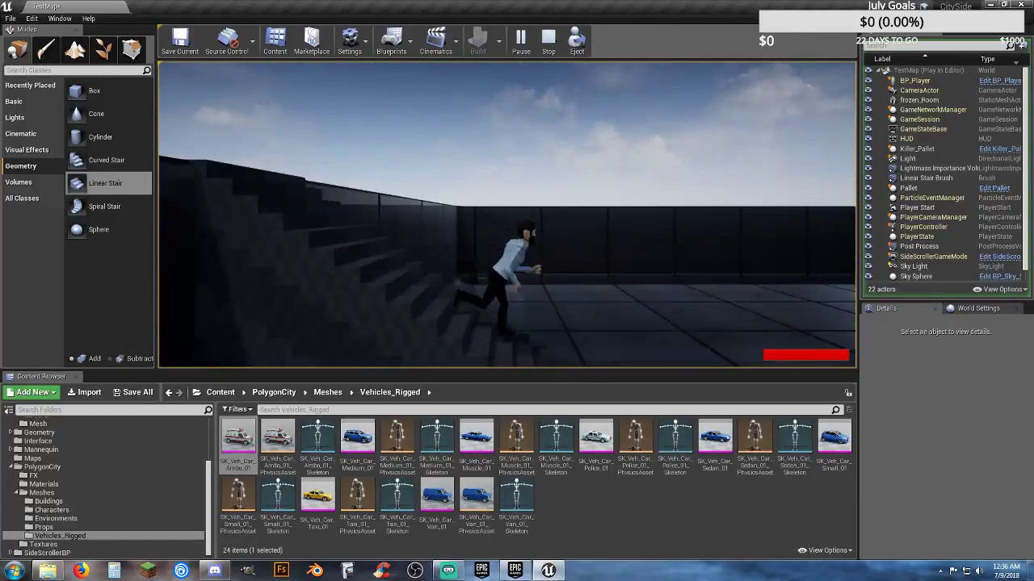
pyautogui.press('a')
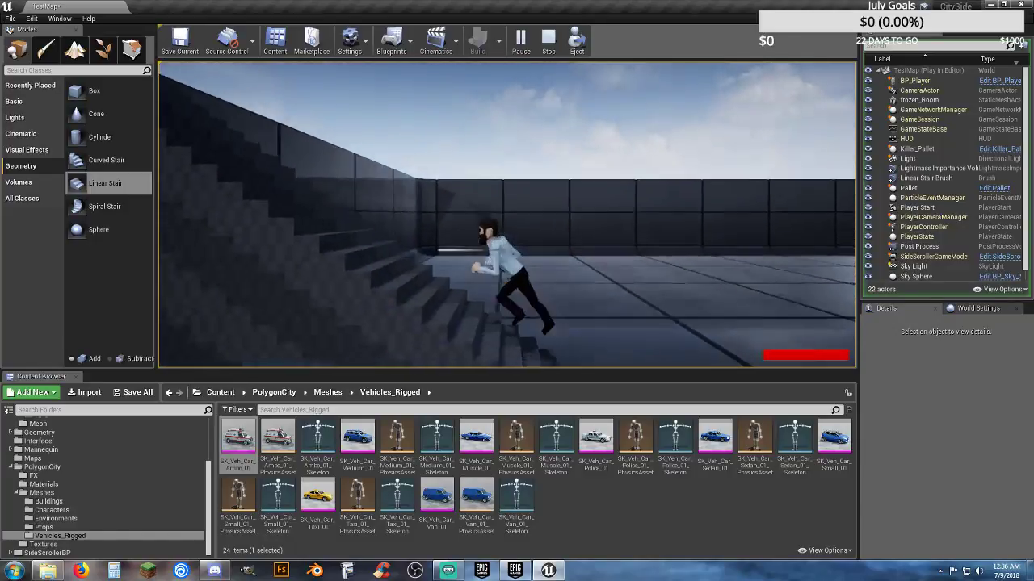
pyautogui.press('d')
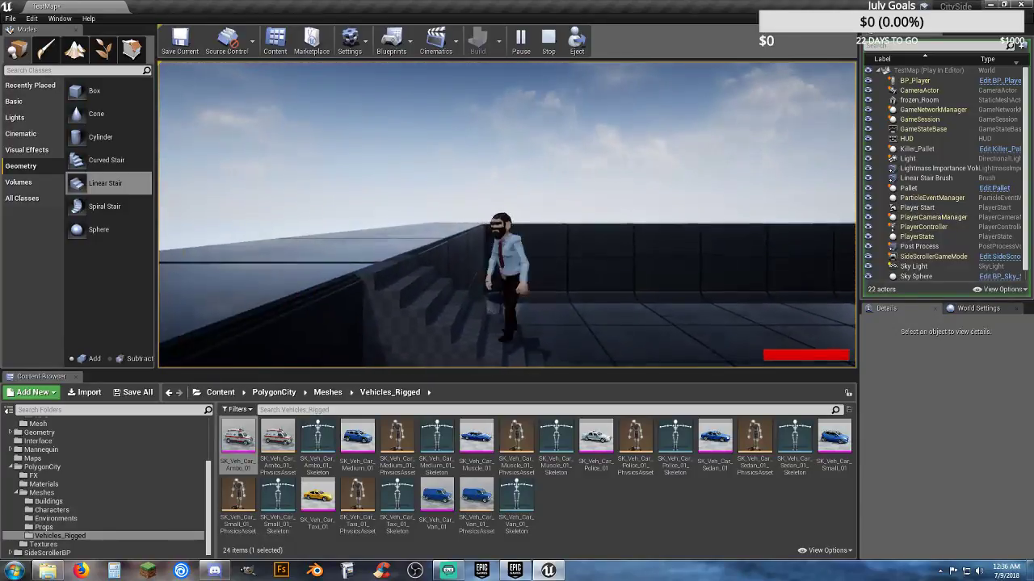
pyautogui.press('d')
pyautogui.press('a')
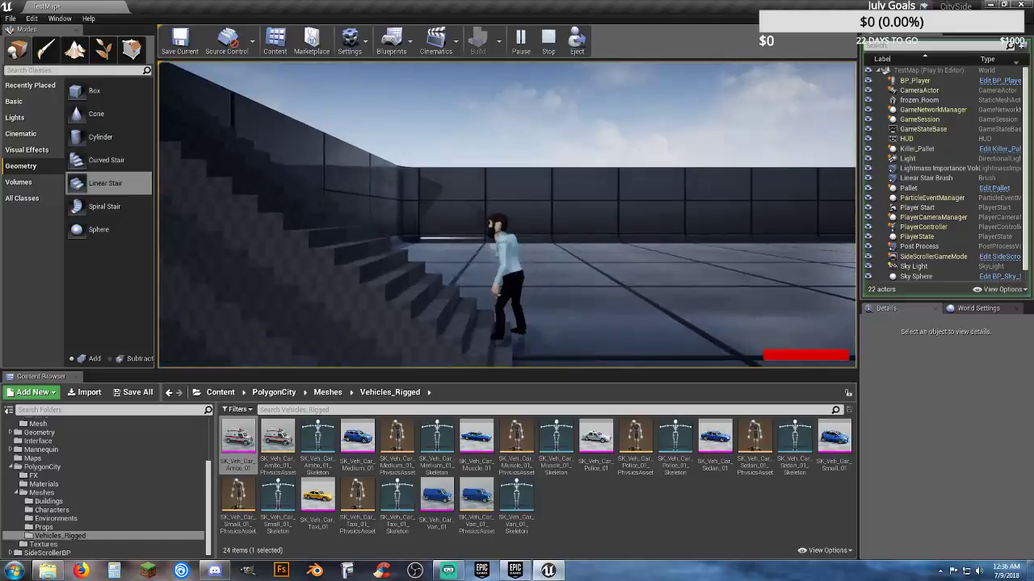
pyautogui.press('Escape')
# - Select one side surface of the stair brush and extend the selection to all adjacent surfaces
pyautogui.moveTo(526, 237); pyautogui.dragTo(530, 259, button='right')
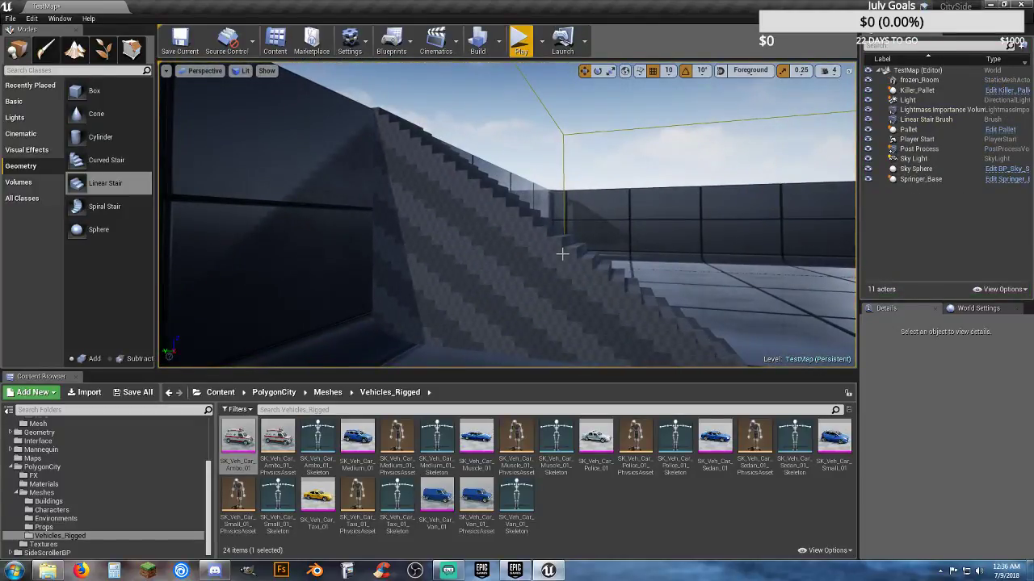
pyautogui.click(562, 254)
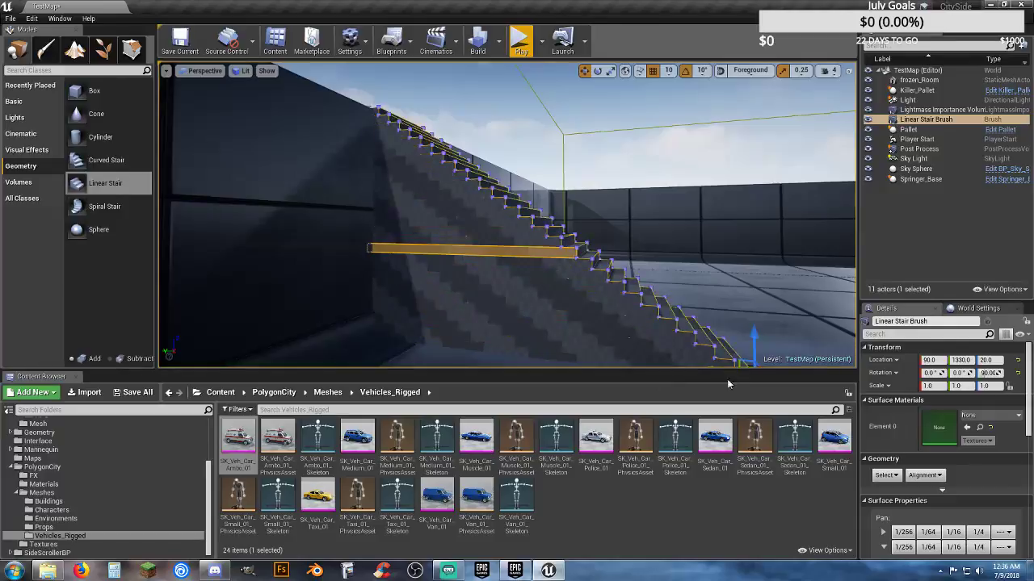
pyautogui.click(886, 476)
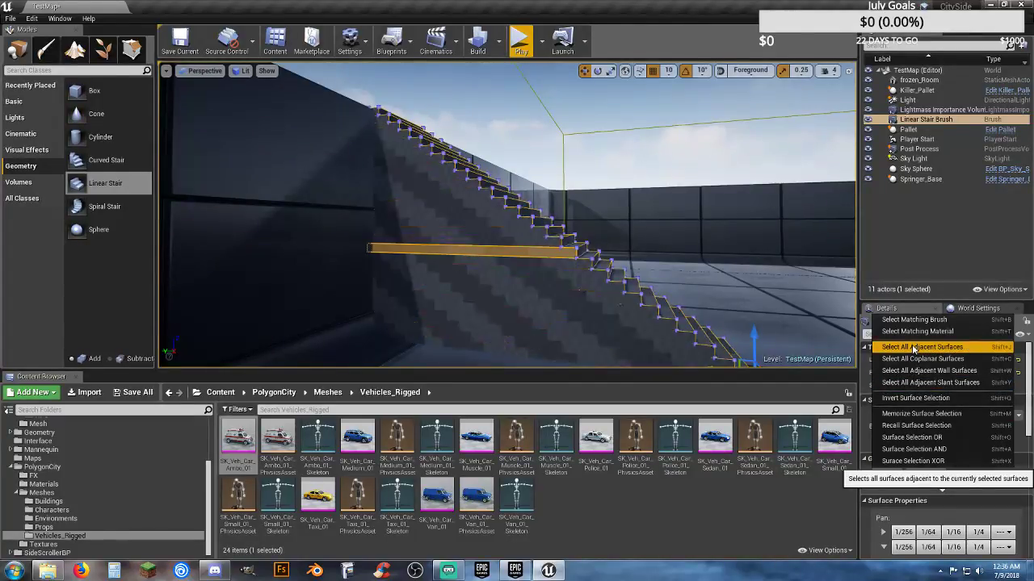
pyautogui.click(958, 348)
pyautogui.moveTo(695, 253); pyautogui.dragTo(469, 253, button='right')
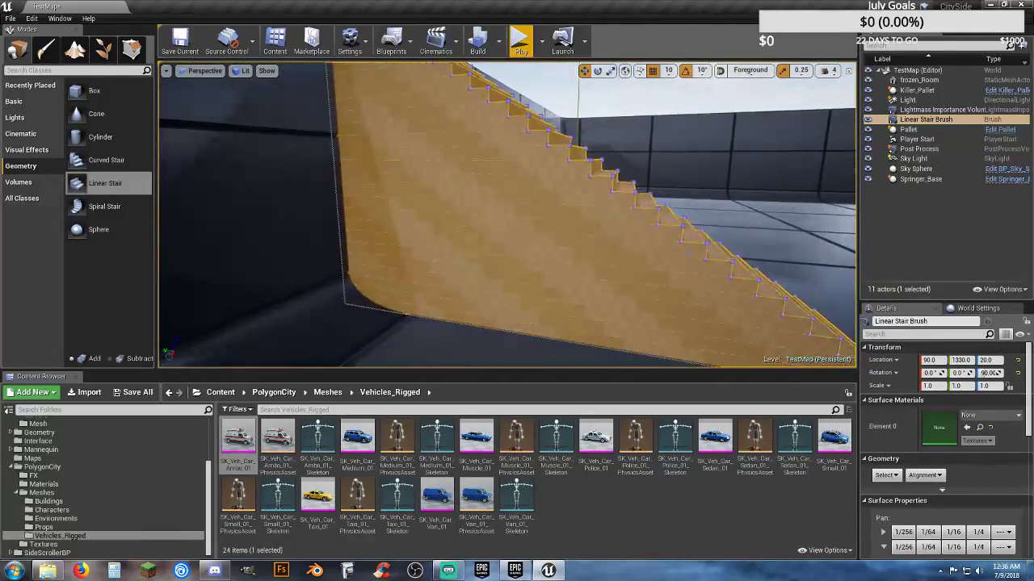
# - Apply CubeMaterial to all selected surfaces of the stair brush and inspect the staircase
pyautogui.click(990, 415)
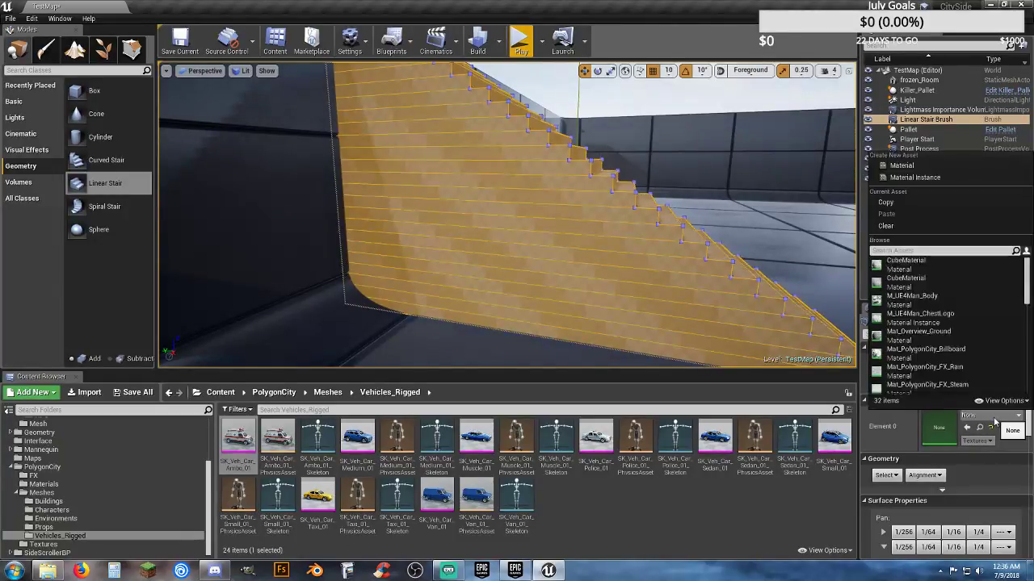
pyautogui.click(925, 263)
pyautogui.press('f')
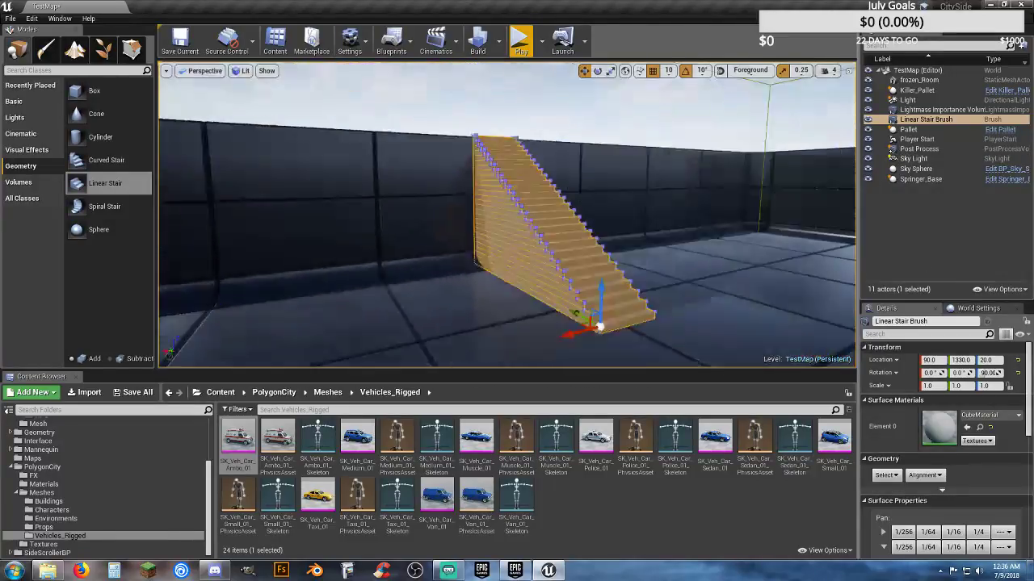
pyautogui.moveTo(507, 214)
pyautogui.mouseDown(button='right')
pyautogui.moveTo(379, 226)
pyautogui.moveTo(404, 214)
pyautogui.moveTo(517, 218)
pyautogui.moveTo(507, 214)
pyautogui.mouseUp(button='right')
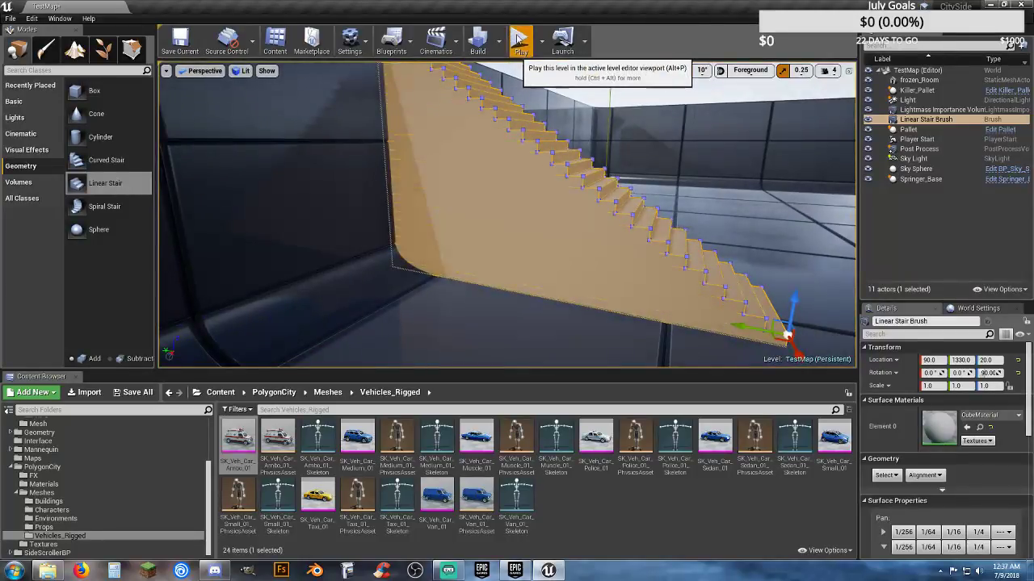
# - Playtest the level again, running the character up and down the newly textured staircase
pyautogui.click(519, 41)
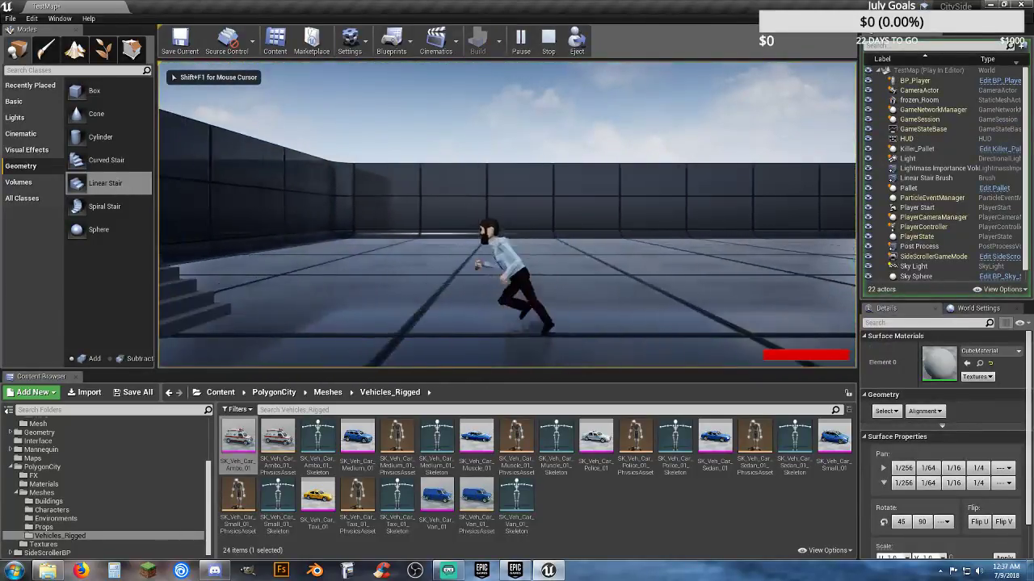
pyautogui.press('a')
pyautogui.press('a')
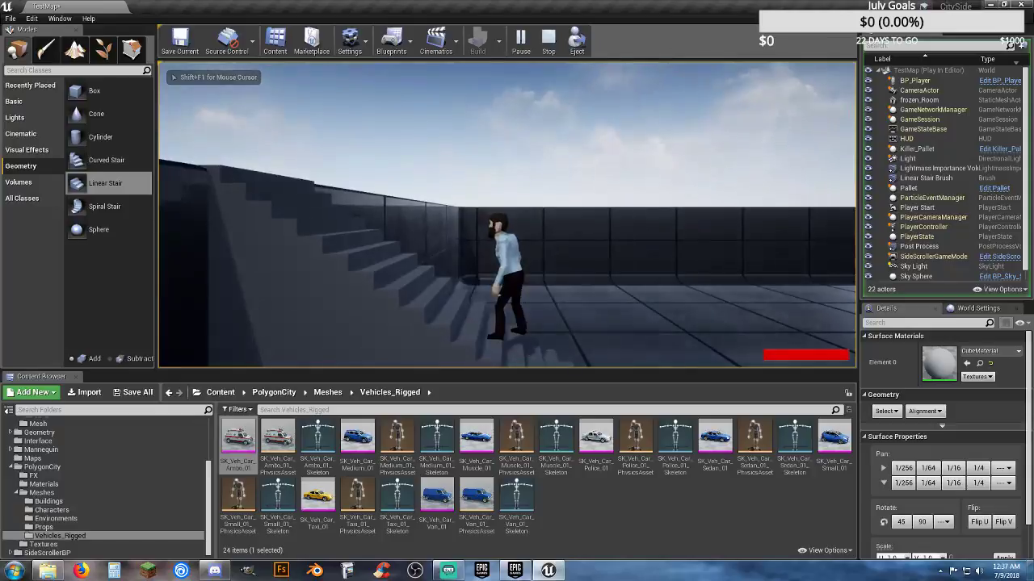
pyautogui.press('d')
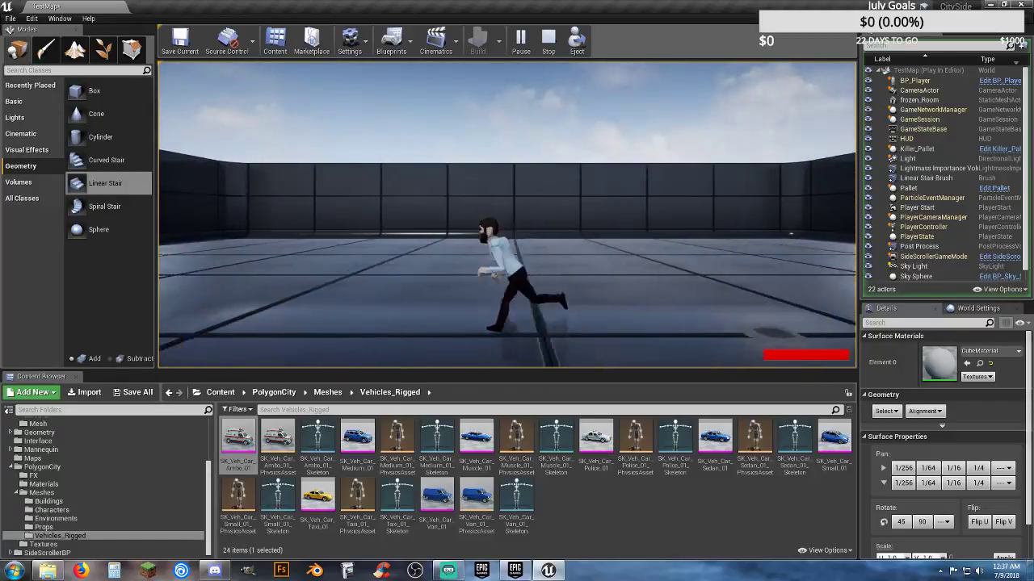
pyautogui.press('a')
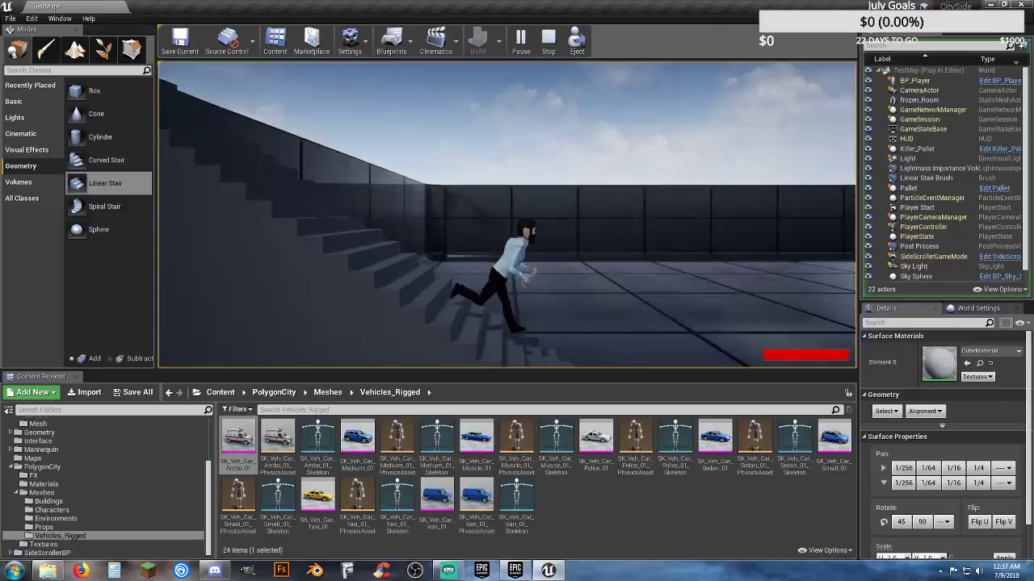
pyautogui.press('a')
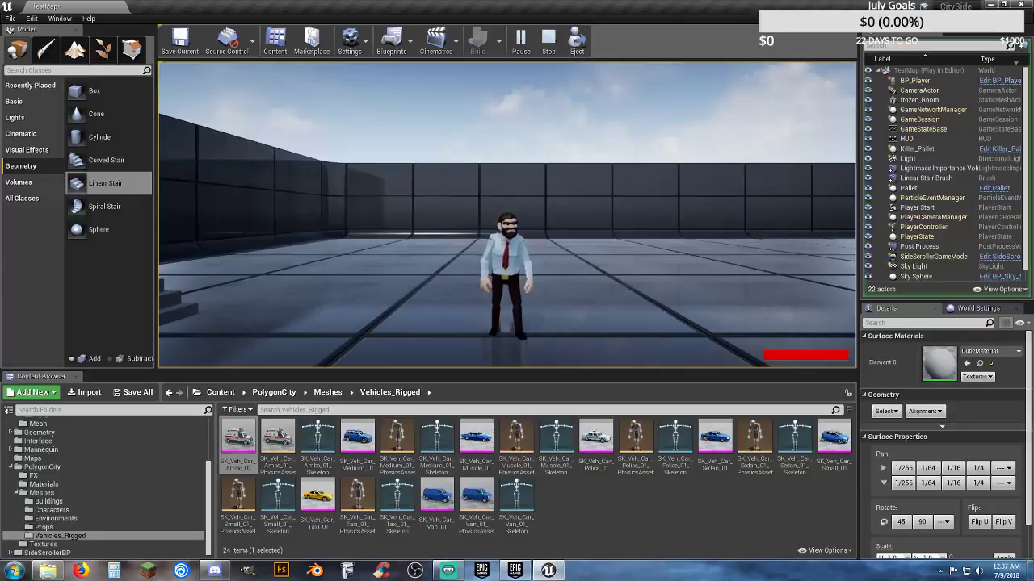
# - Playtest running and jumping around the spring base and wooden pallets across the room, and end the play session
pyautogui.press('d')
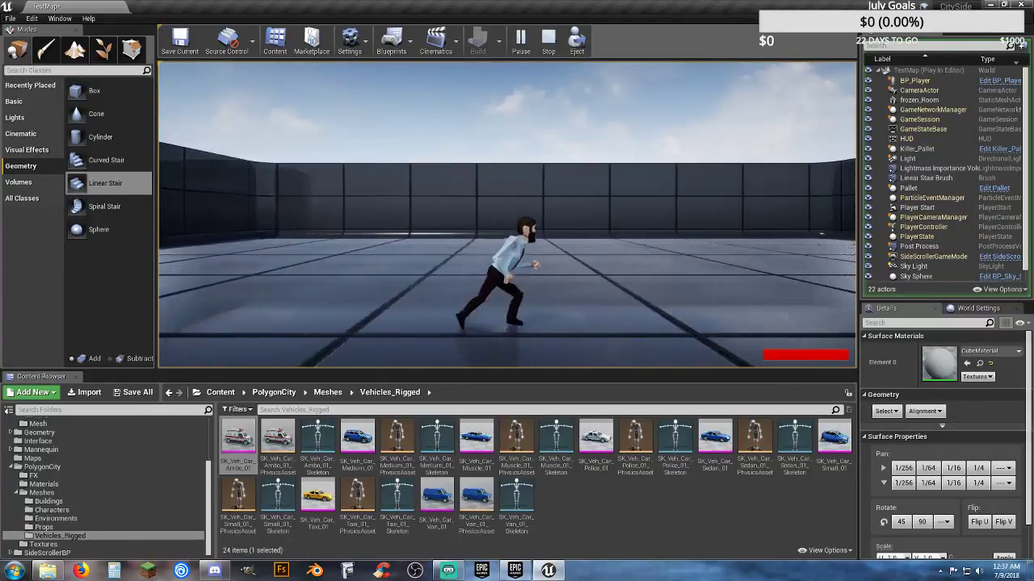
pyautogui.press('space')
pyautogui.press('d')
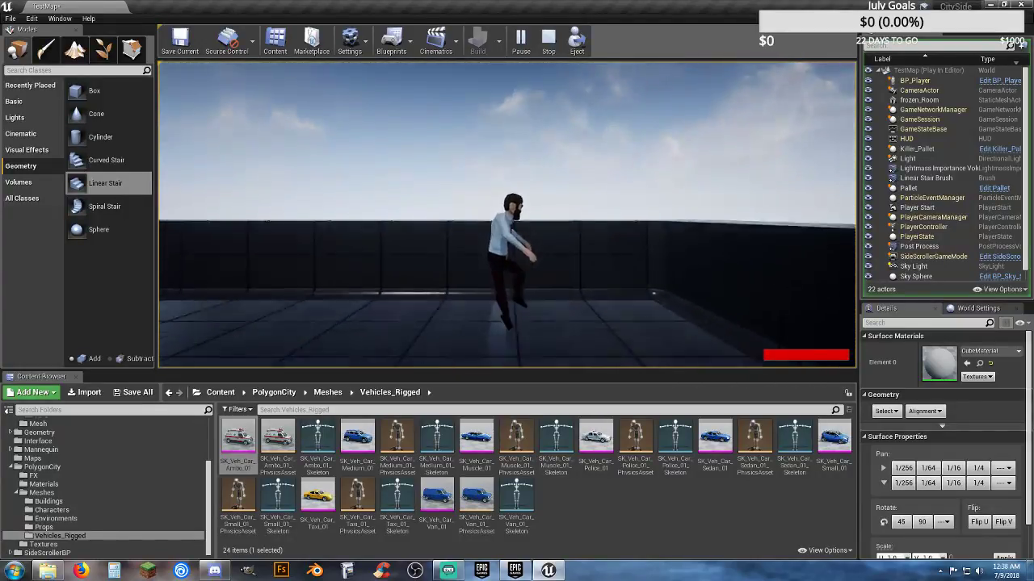
pyautogui.press('d')
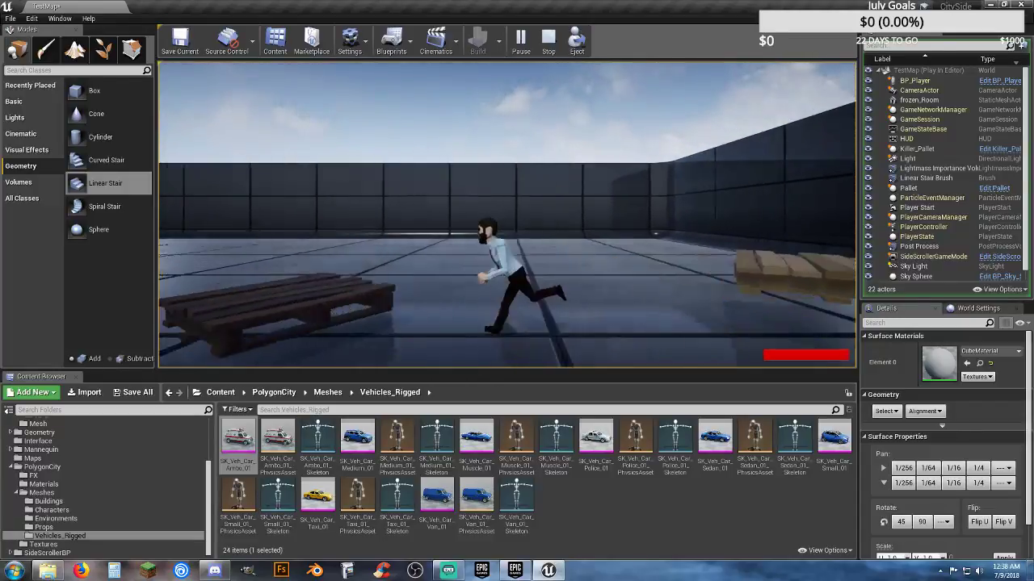
pyautogui.press('a')
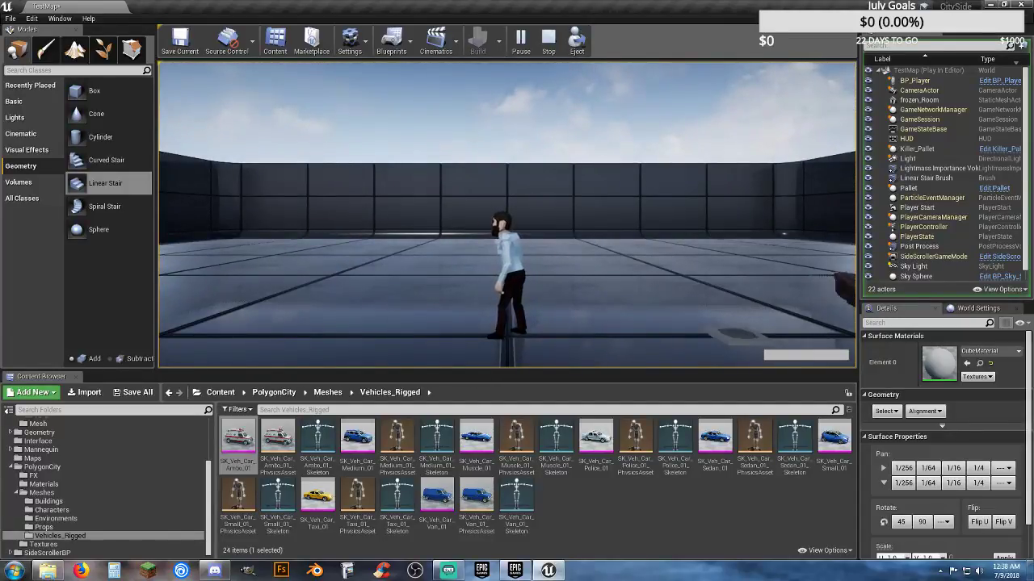
pyautogui.press('d')
pyautogui.press('space')
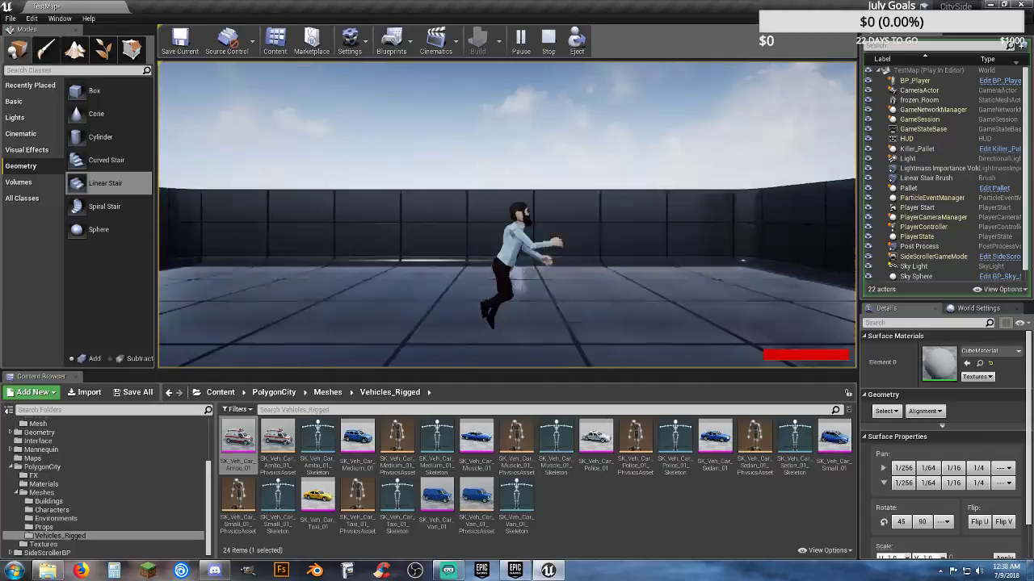
pyautogui.press('a')
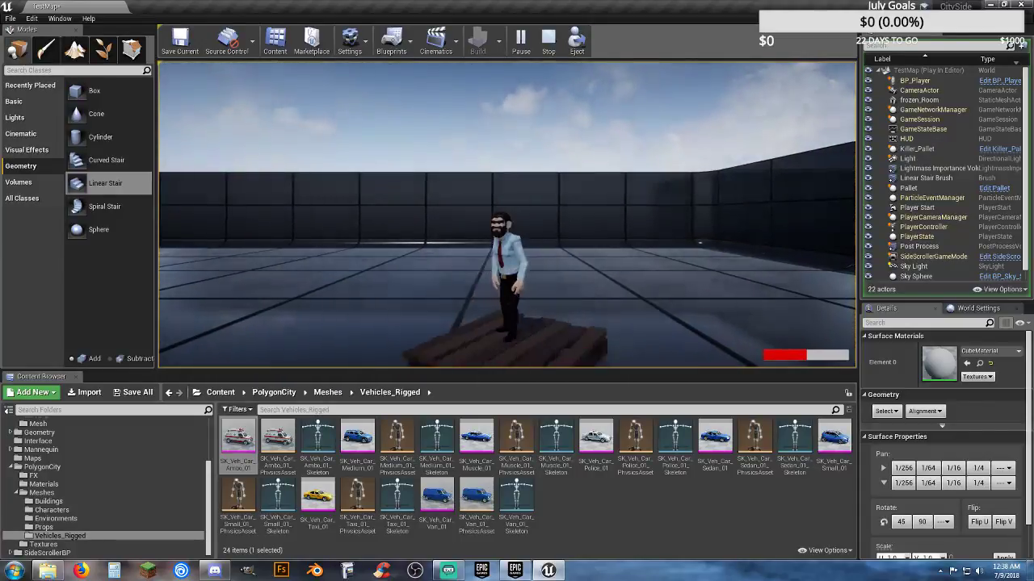
pyautogui.press('space')
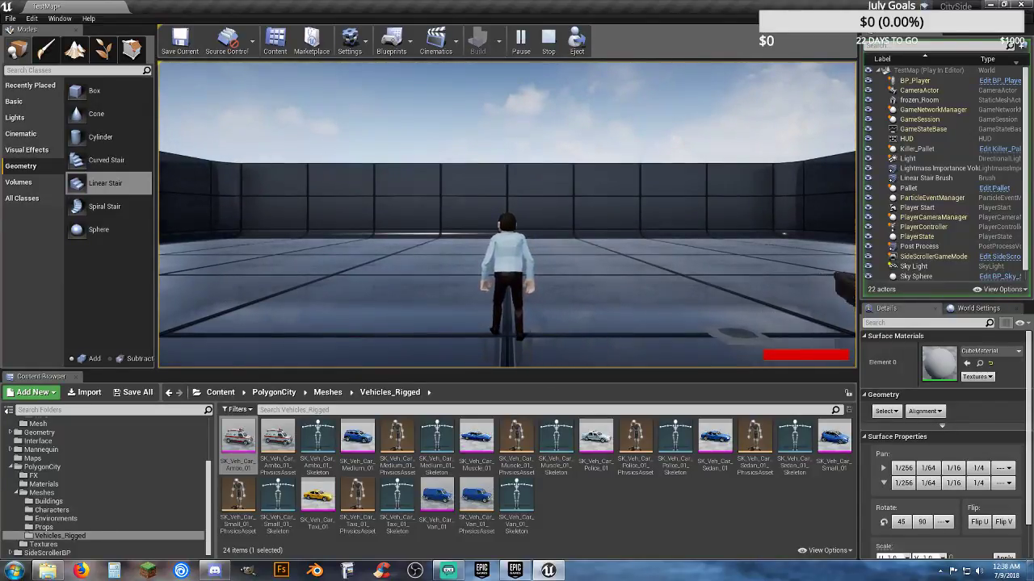
pyautogui.press('a')
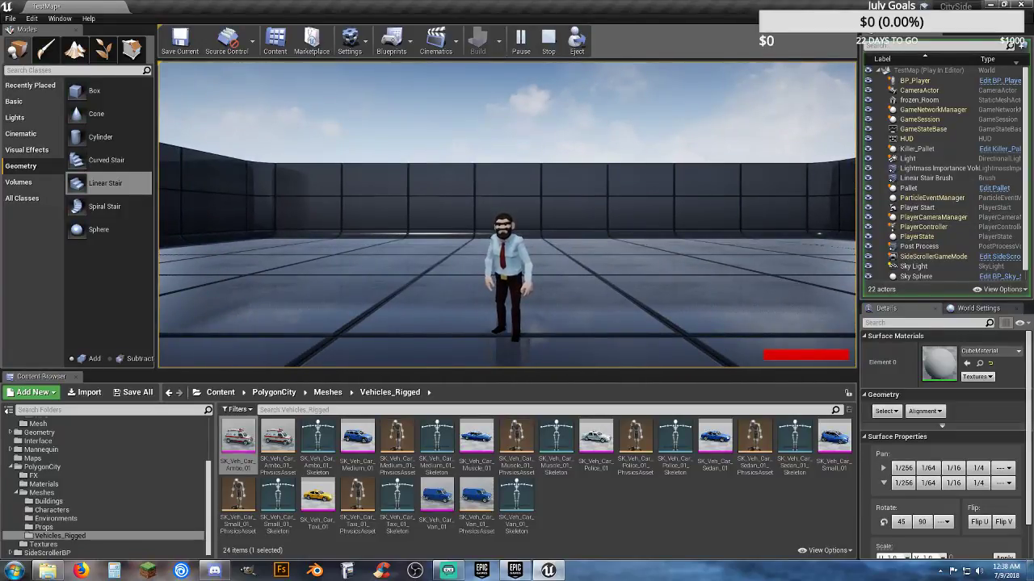
pyautogui.press('Escape')
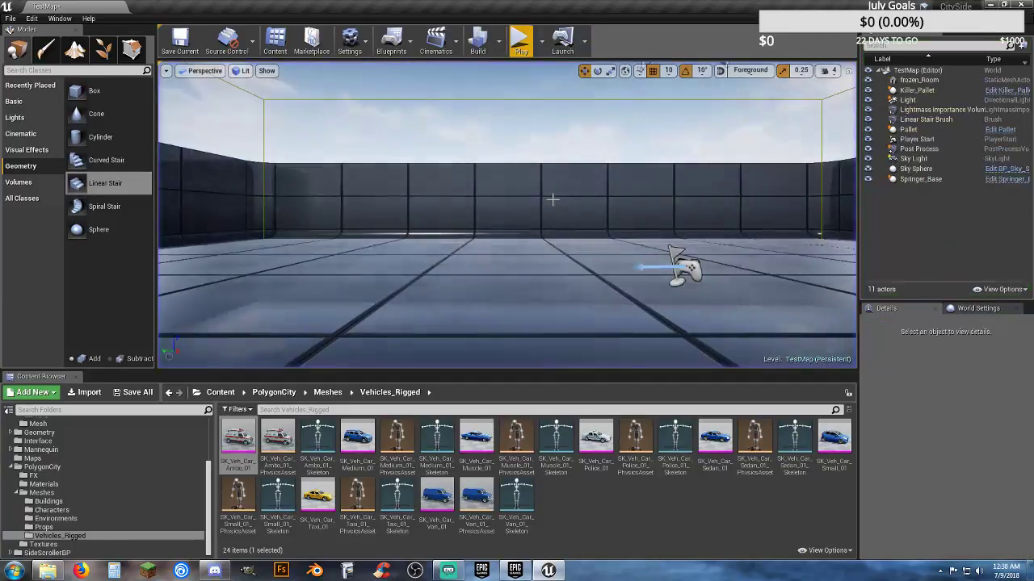
# - Save the modified TestMap level and collapse the expanded subfolders of the project's content tree
pyautogui.click(137, 393)
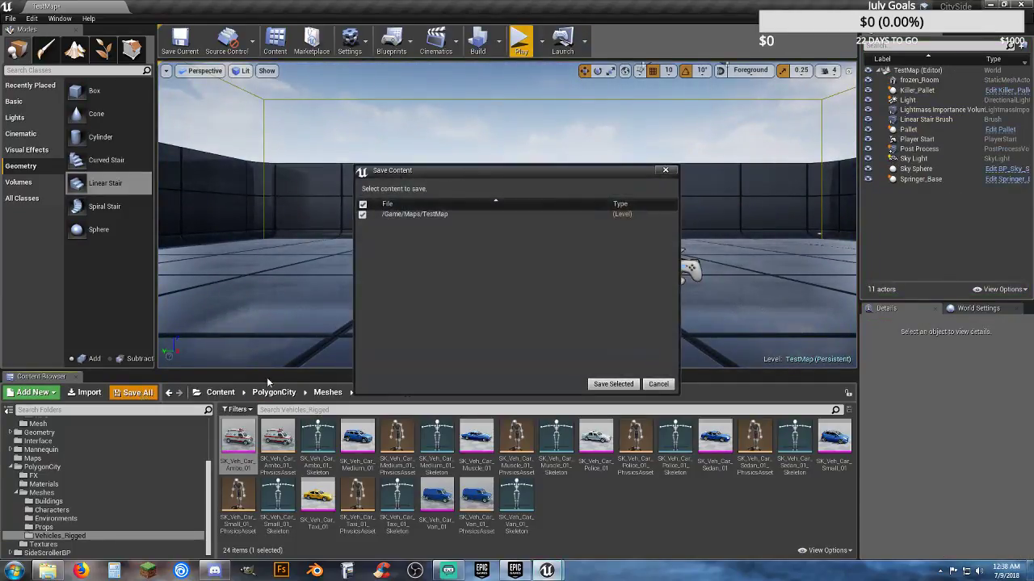
pyautogui.click(605, 382)
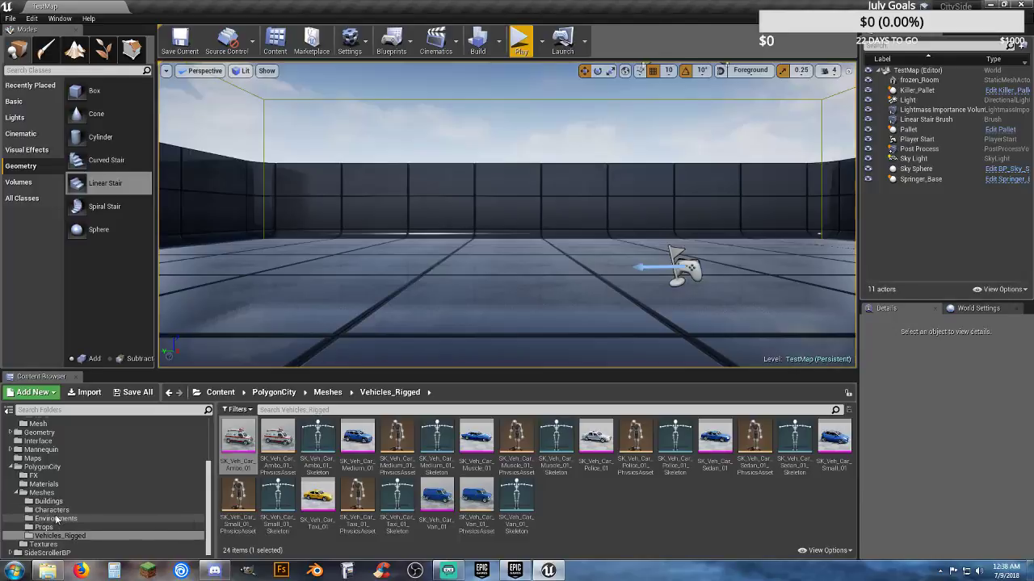
pyautogui.click(17, 493)
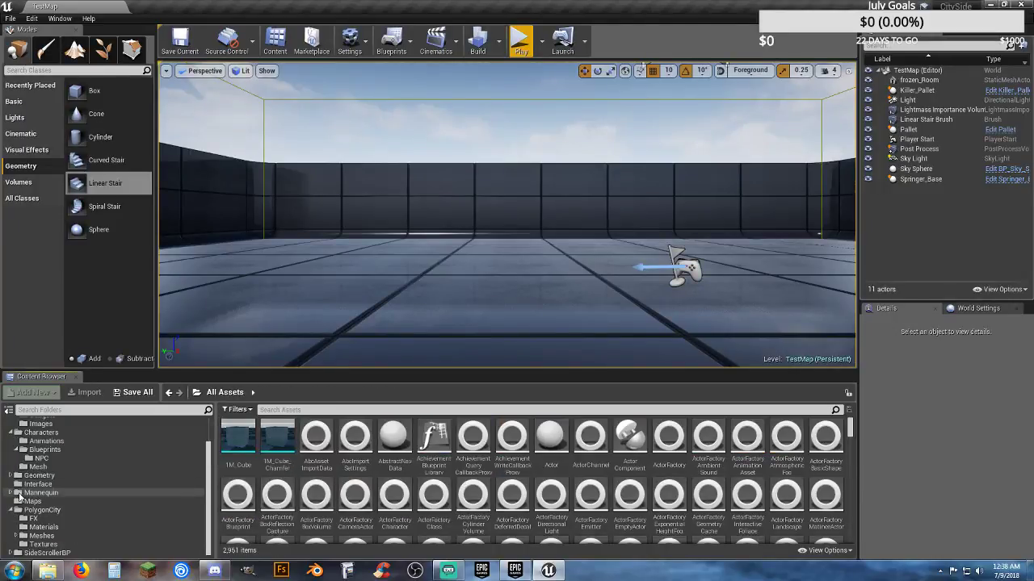
pyautogui.click(14, 510)
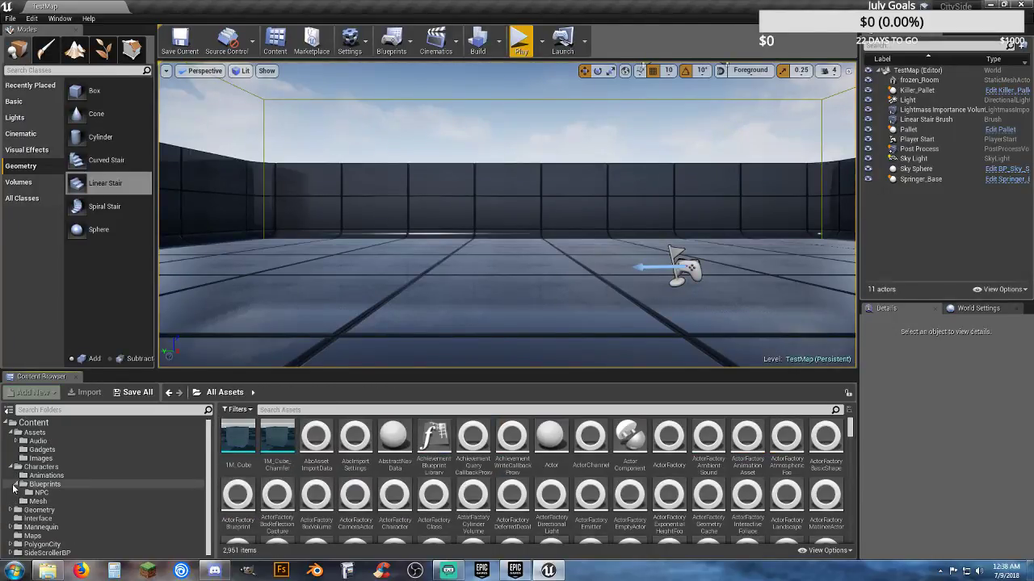
pyautogui.click(14, 485)
pyautogui.click(14, 468)
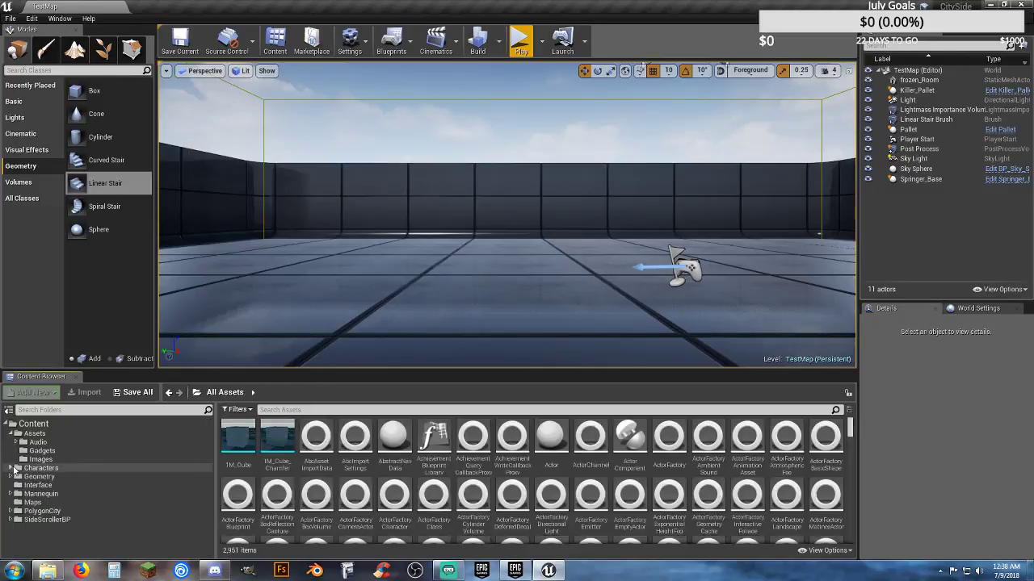
pyautogui.click(11, 433)
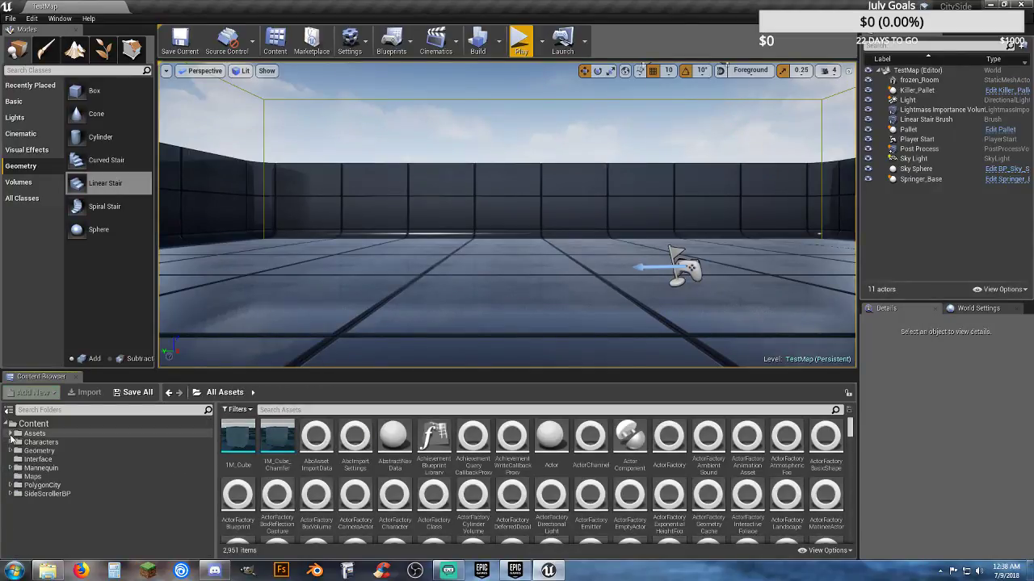
# - Open MainMenuMap from the Maps folder and playtest the main menu in a separate window, ending with Exit Game
pyautogui.click(33, 477)
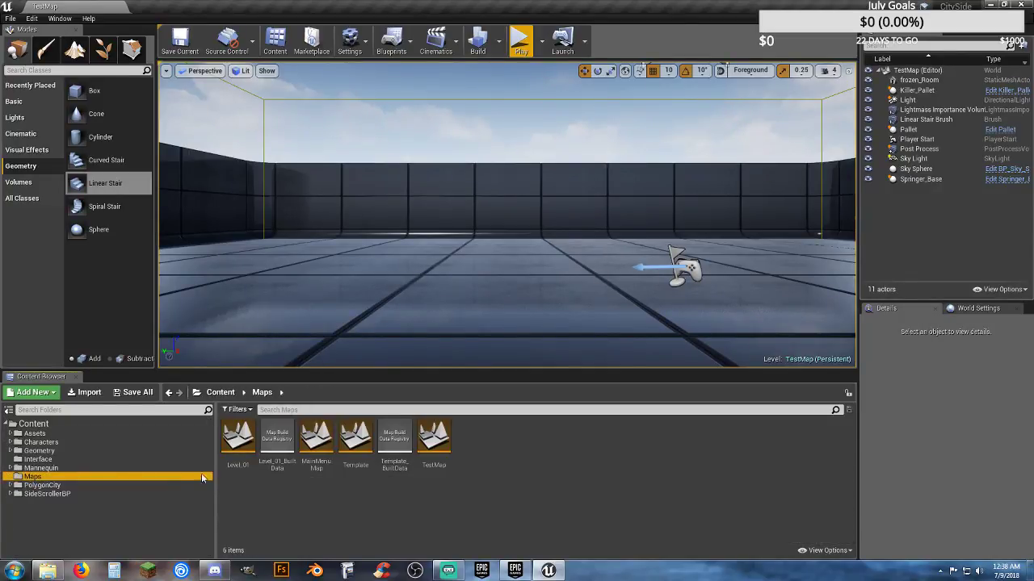
pyautogui.doubleClick(317, 474)
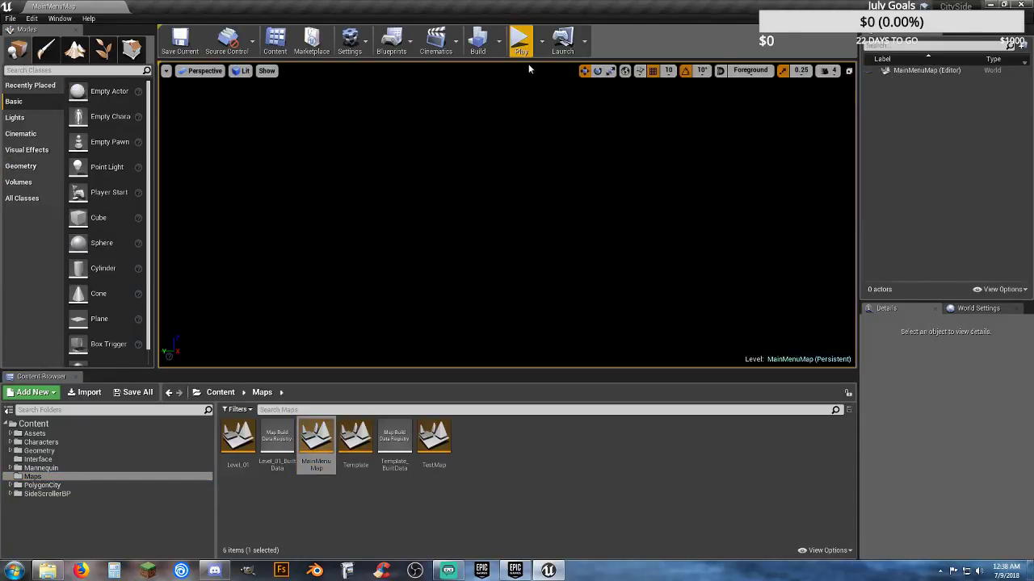
pyautogui.click(543, 54)
pyautogui.click(569, 117)
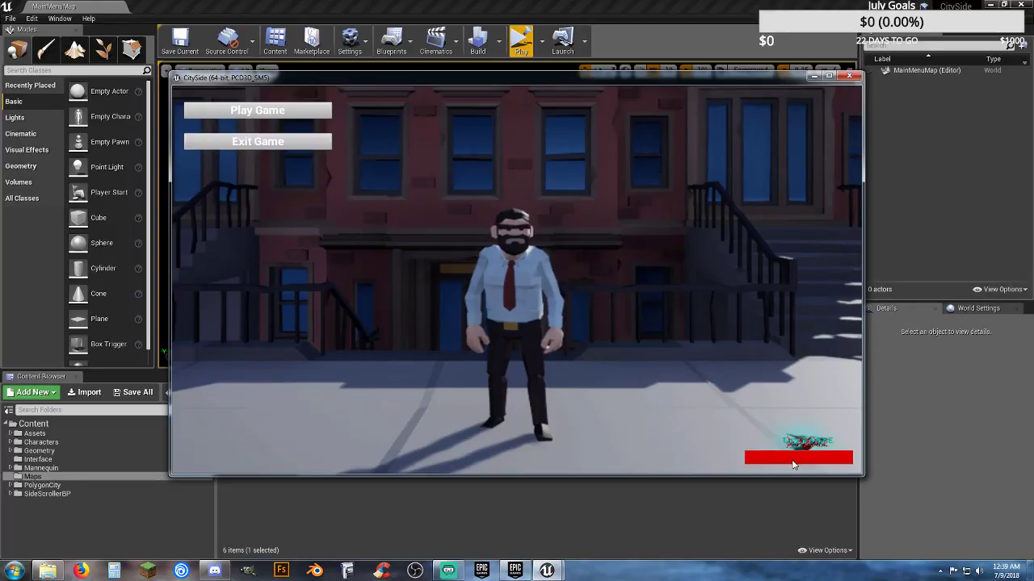
pyautogui.click(300, 147)
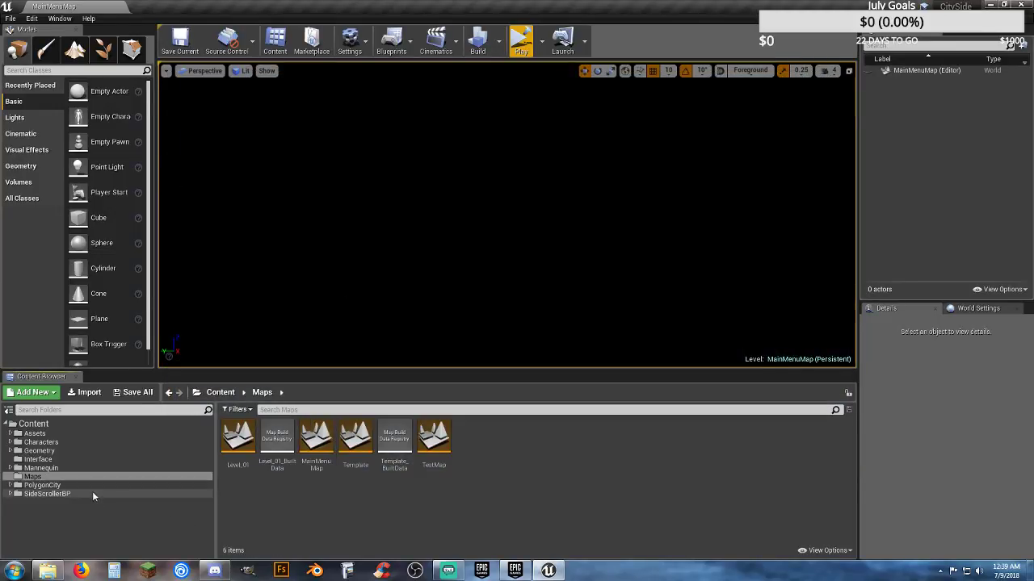
# - Show the world settings of MainMenuMap, and examine the main menu widget node chain in its level blueprint
pyautogui.click(979, 307)
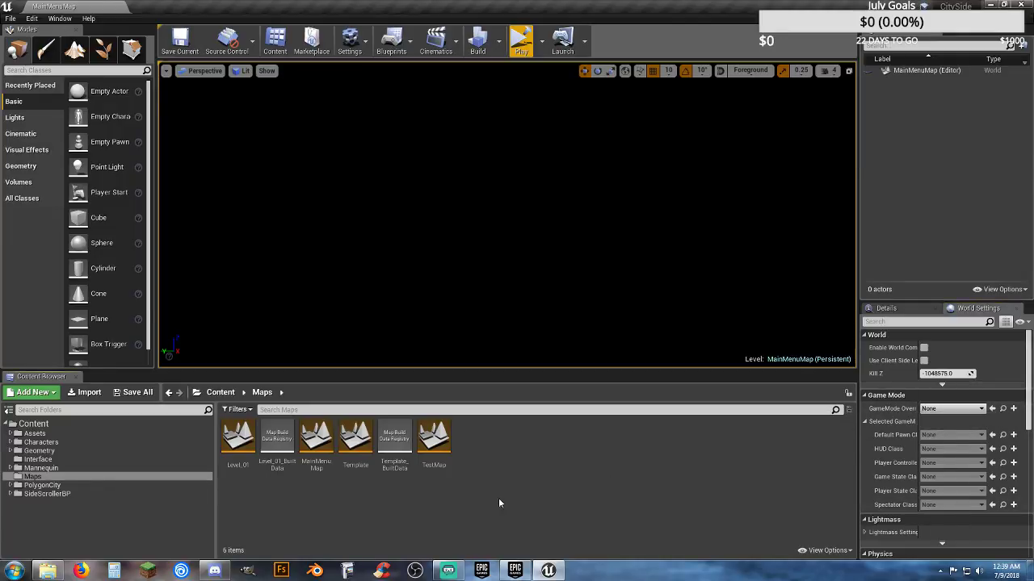
pyautogui.click(392, 44)
pyautogui.click(441, 134)
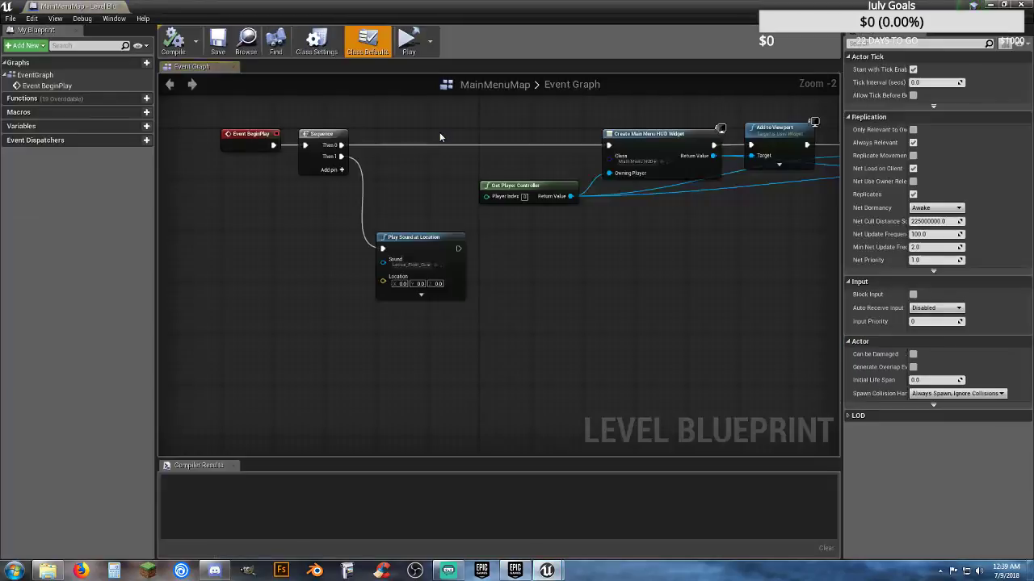
pyautogui.moveTo(528, 268); pyautogui.dragTo(362, 282, button='right')
pyautogui.moveTo(724, 256); pyautogui.dragTo(272, 159)
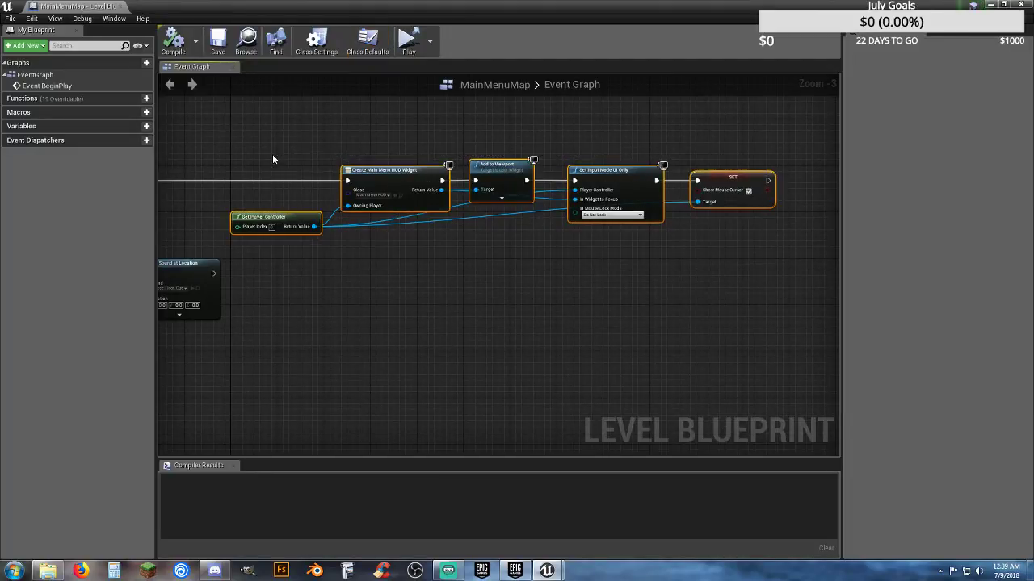
pyautogui.click(553, 272)
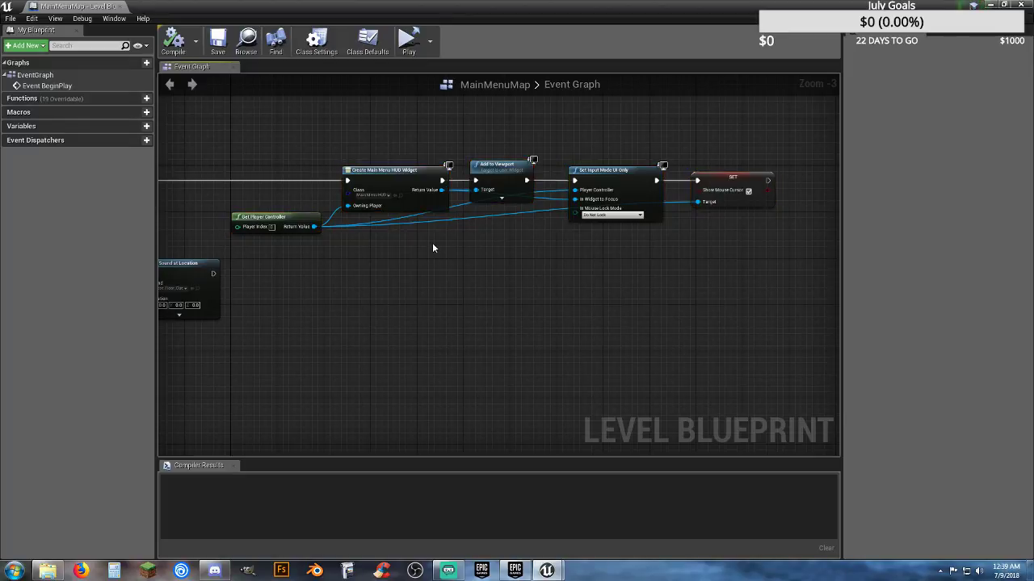
pyautogui.moveTo(432, 247); pyautogui.dragTo(595, 282, button='right')
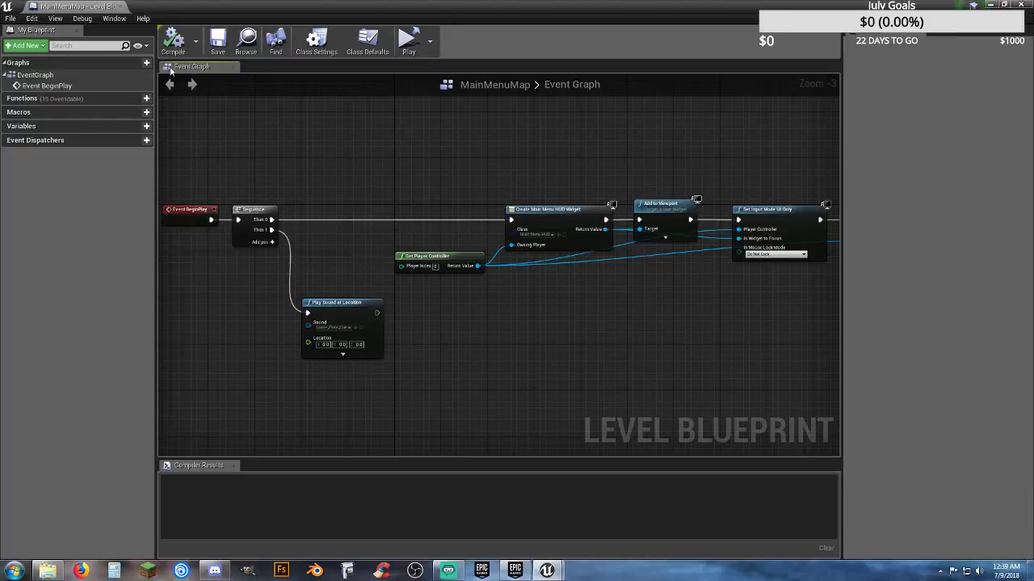
# - Move the Get Player Controller and main menu widget nodes closer to the Sequence node, and save and close the level blueprint
pyautogui.moveTo(643, 302); pyautogui.dragTo(575, 310, button='right')
pyautogui.moveTo(748, 291); pyautogui.dragTo(324, 192)
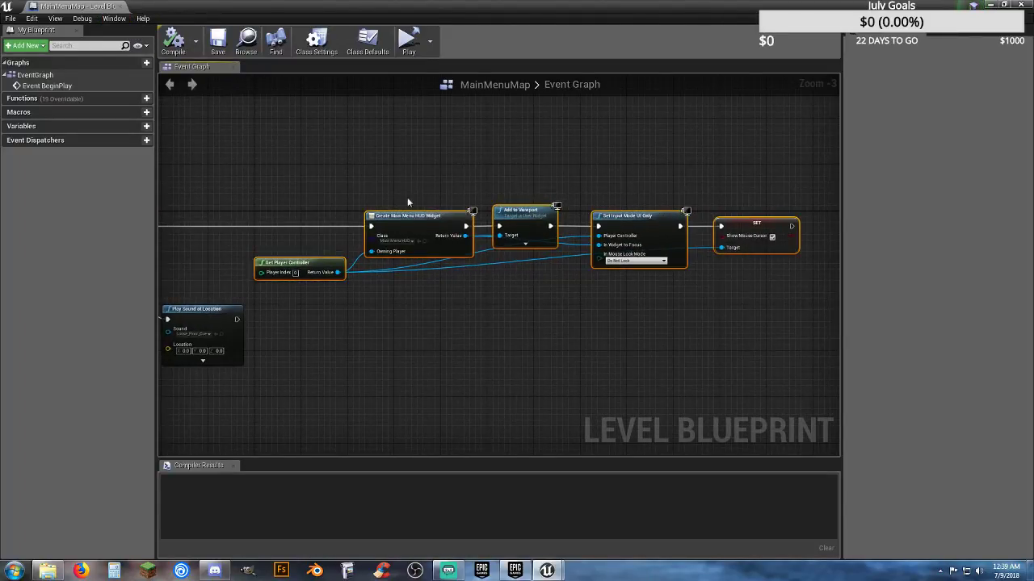
pyautogui.moveTo(412, 220); pyautogui.dragTo(306, 220)
pyautogui.click(309, 332)
pyautogui.moveTo(309, 332); pyautogui.dragTo(505, 349, button='right')
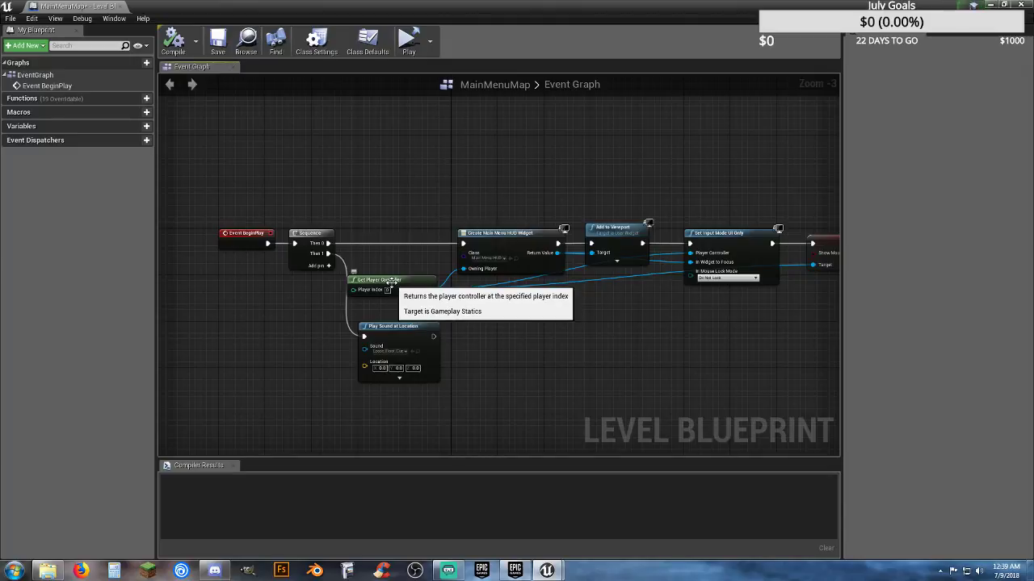
pyautogui.moveTo(394, 286); pyautogui.dragTo(399, 286)
pyautogui.click(467, 344)
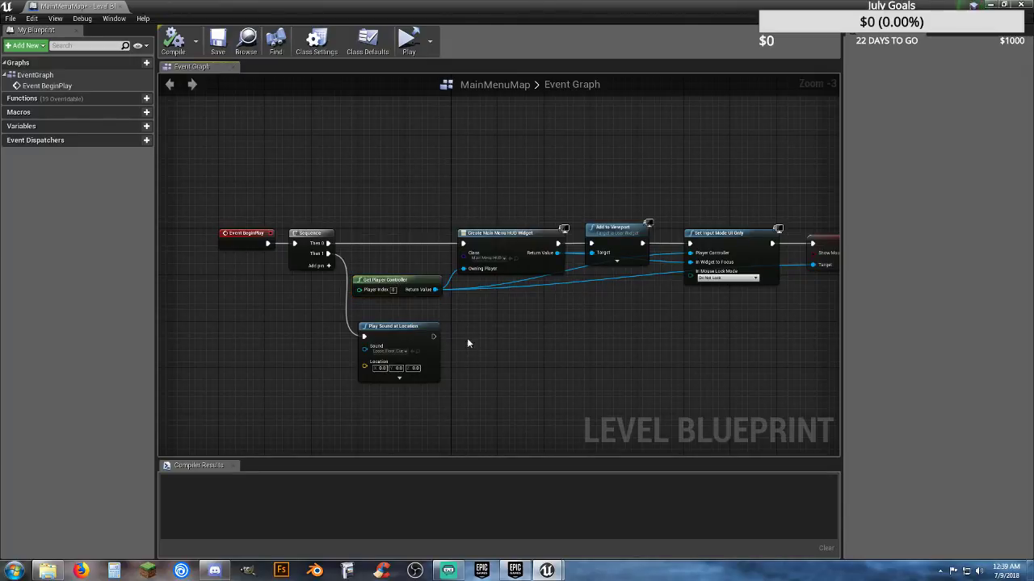
pyautogui.click(218, 40)
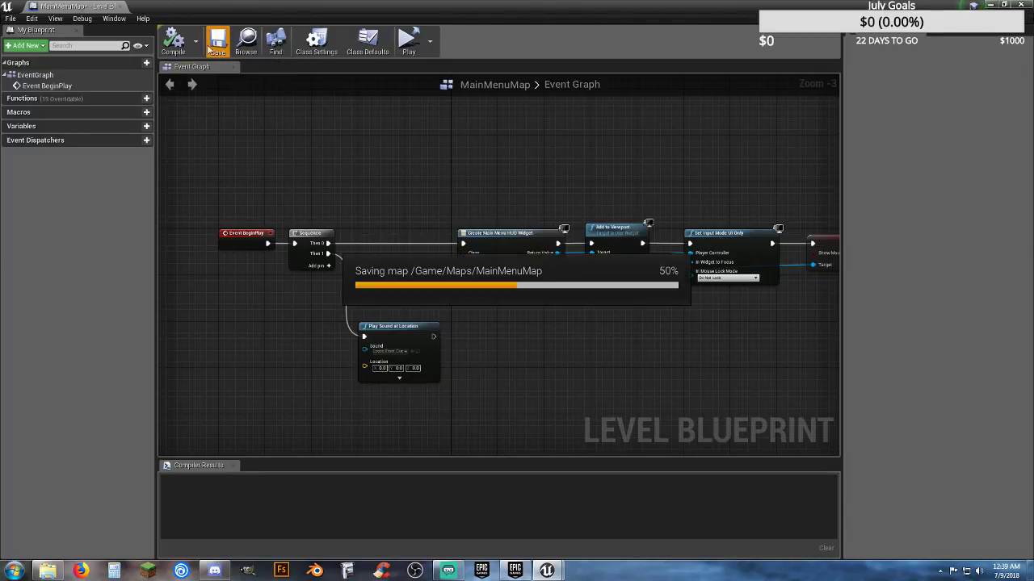
pyautogui.click(121, 7)
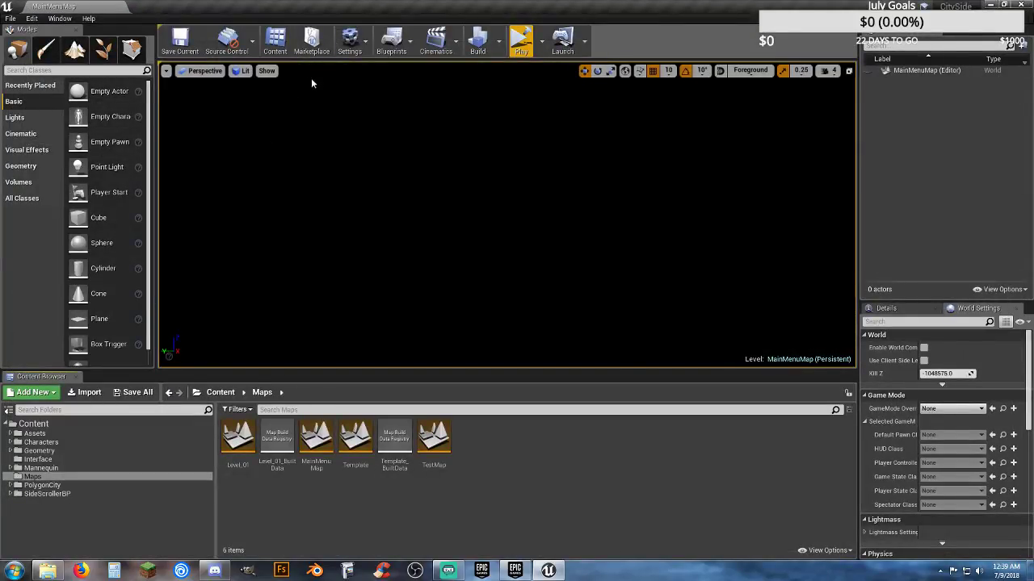
# - Open the Interface folder and check the GameMode Override choices for MainMenuMap without changing the setting
pyautogui.click(34, 459)
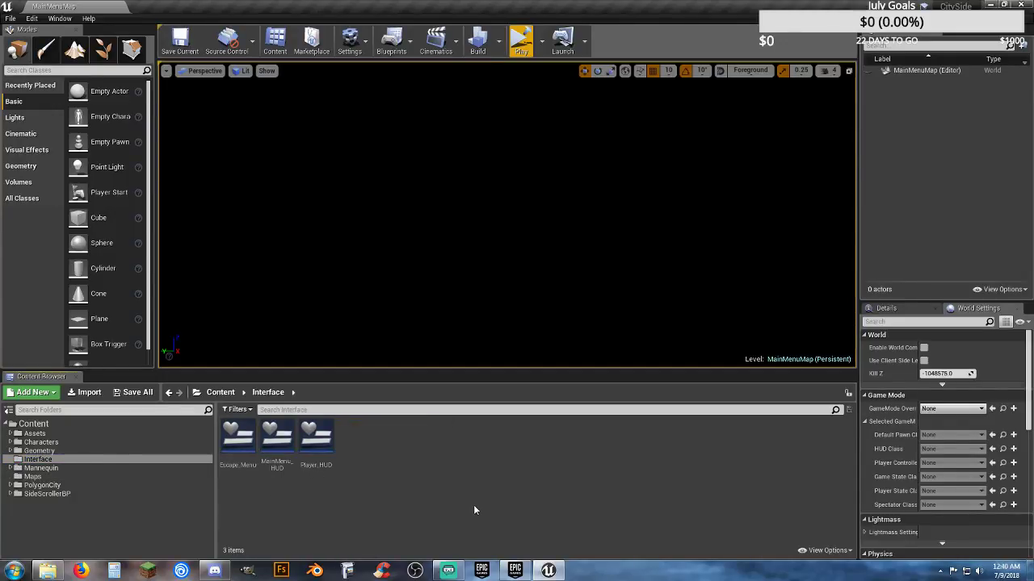
pyautogui.click(944, 410)
pyautogui.click(945, 410)
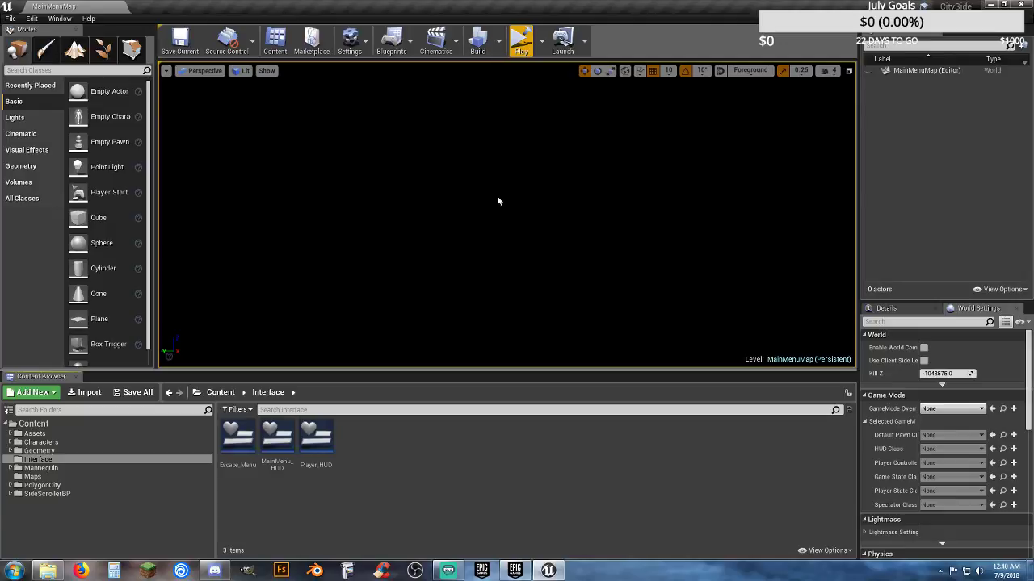
# - Play the main menu inside the editor viewport to check its overlay elements, and quit with Exit Game
pyautogui.click(541, 47)
pyautogui.click(581, 72)
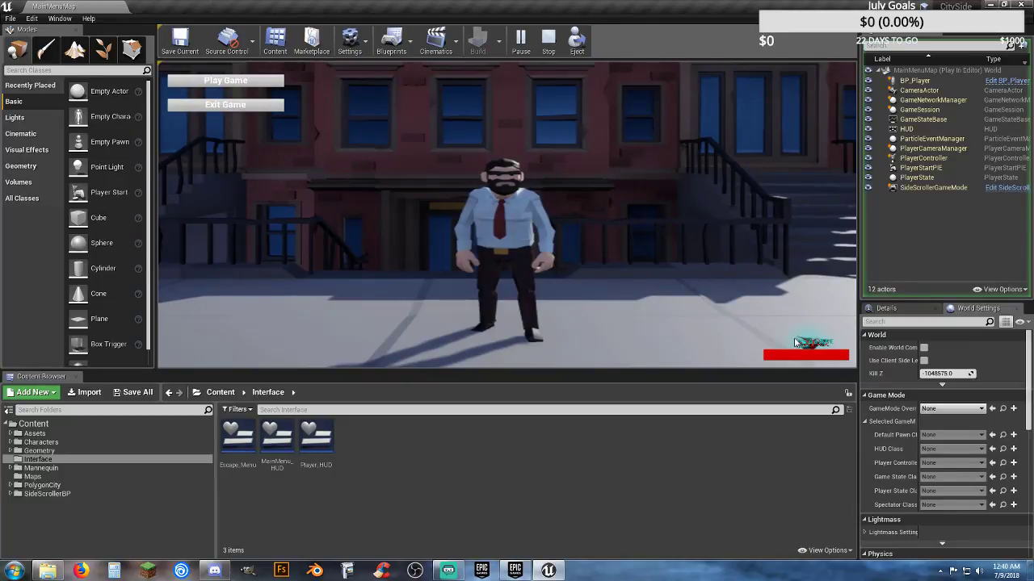
pyautogui.click(251, 108)
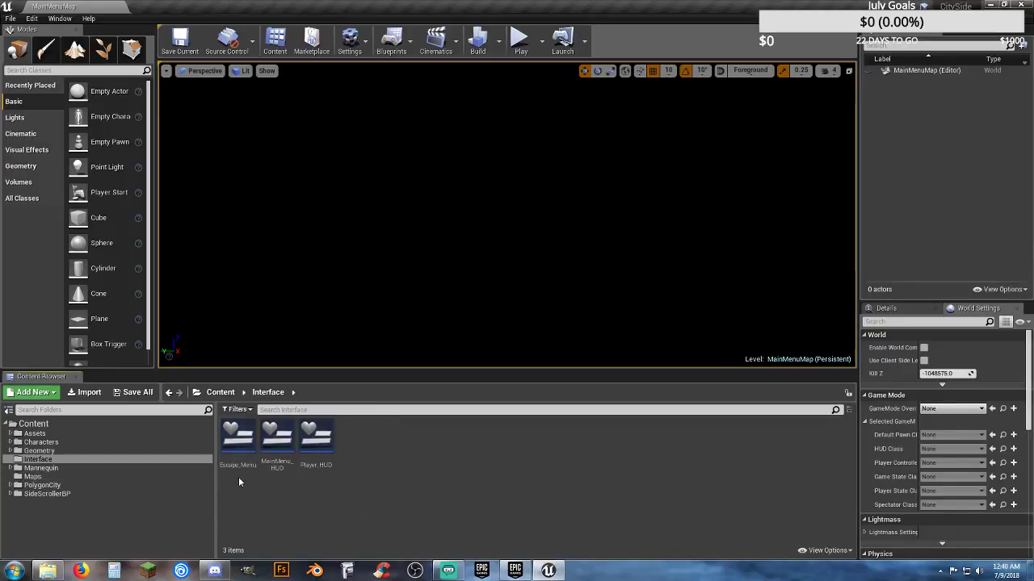
# - Open the MainMenu_HUD widget, examine the play and exit button events in its graph, and close it
pyautogui.doubleClick(277, 443)
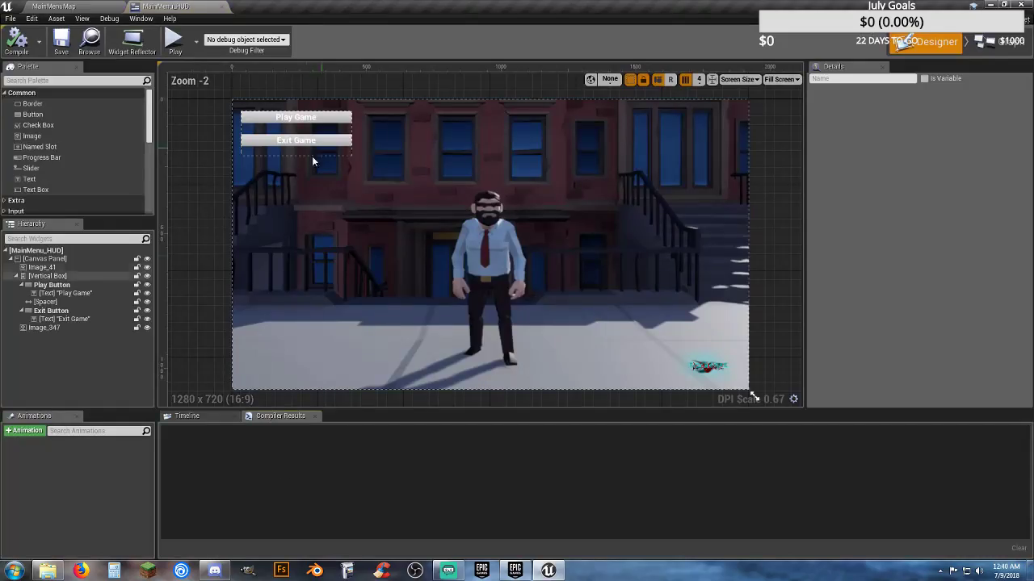
pyautogui.click(988, 41)
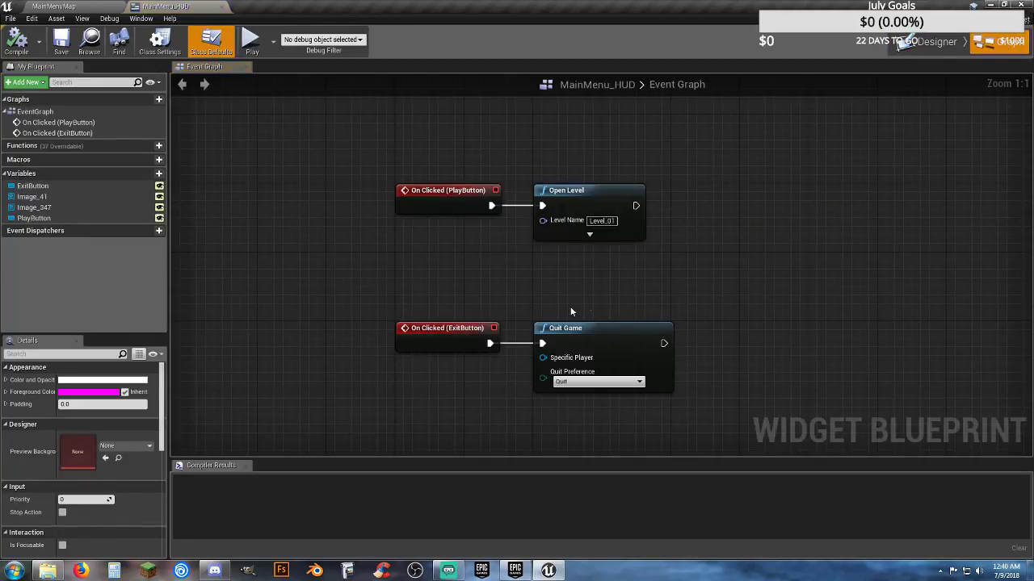
pyautogui.moveTo(507, 286); pyautogui.dragTo(457, 288, button='right')
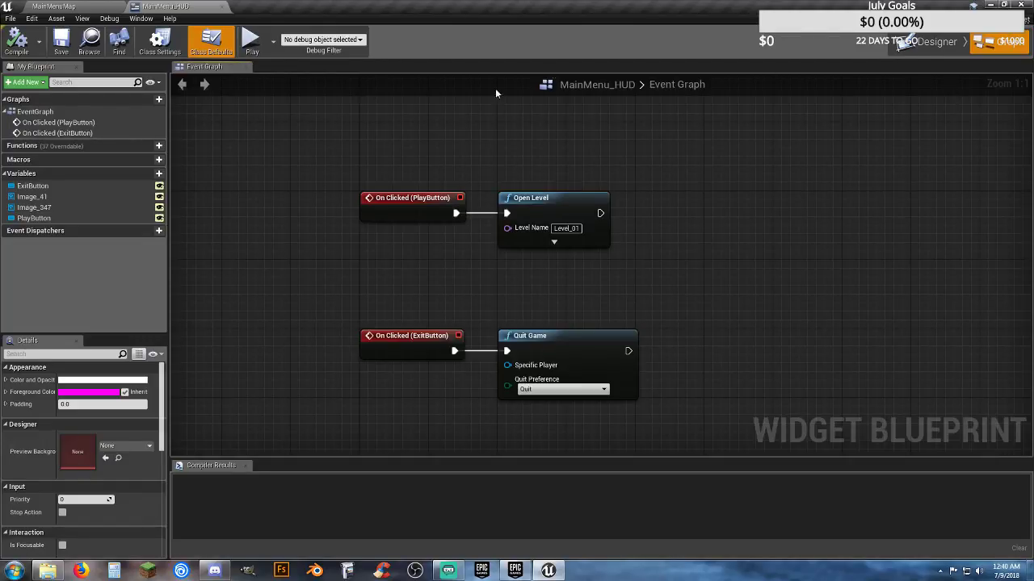
pyautogui.click(223, 6)
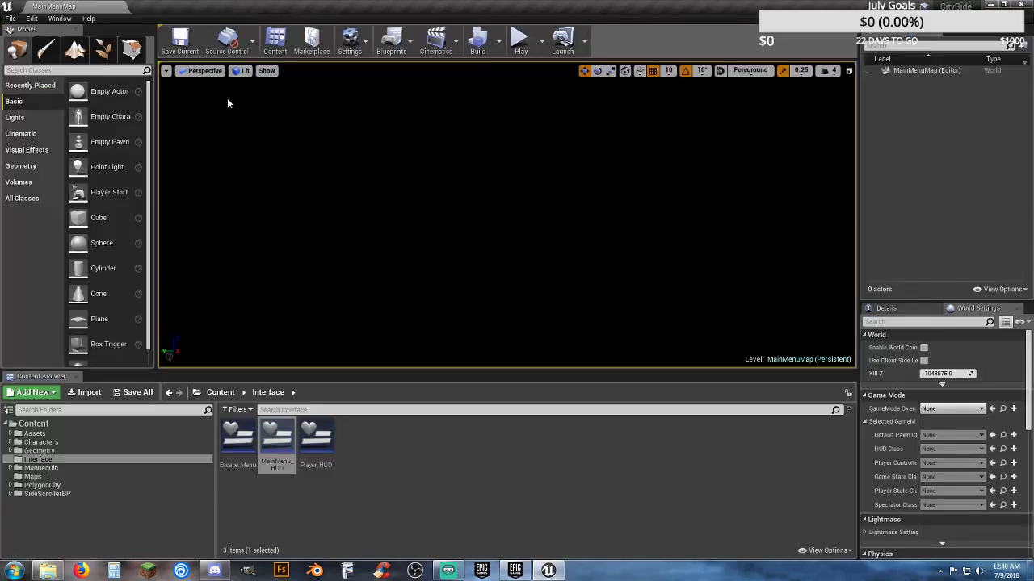
# - Open the Player_HUD widget, examine its Get Health function and event graph, and close it
pyautogui.click(315, 441)
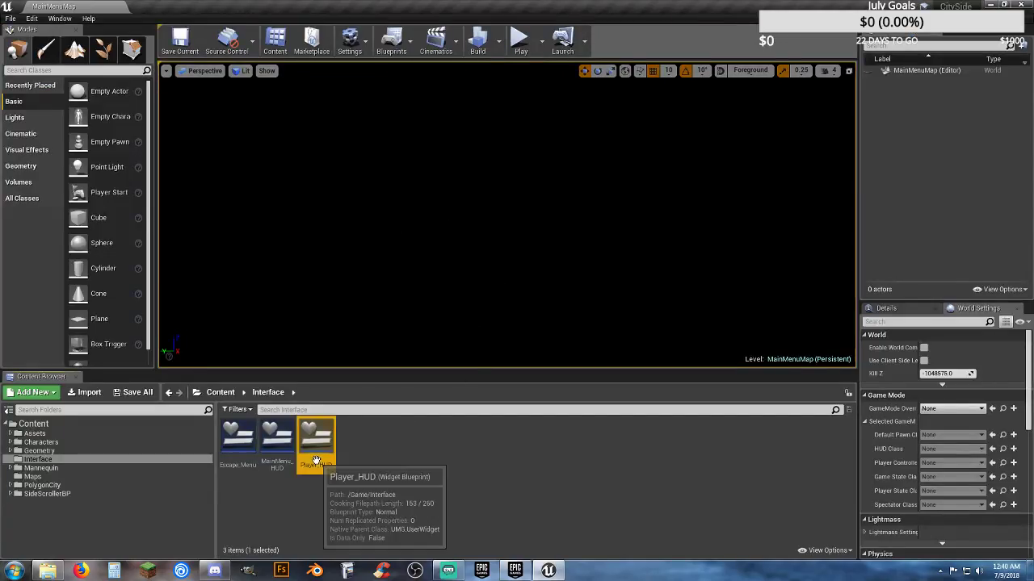
pyautogui.doubleClick(316, 440)
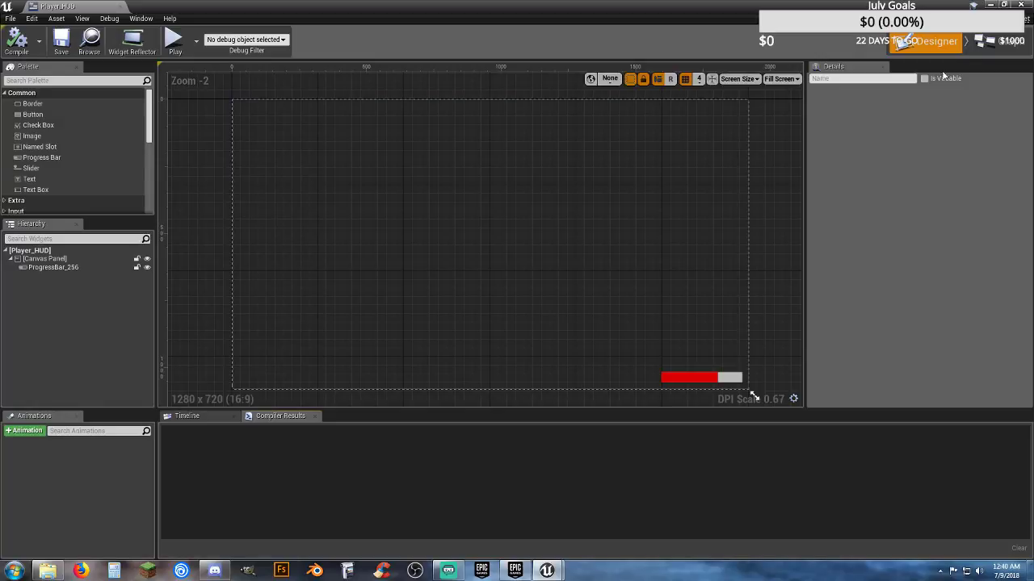
pyautogui.click(1001, 41)
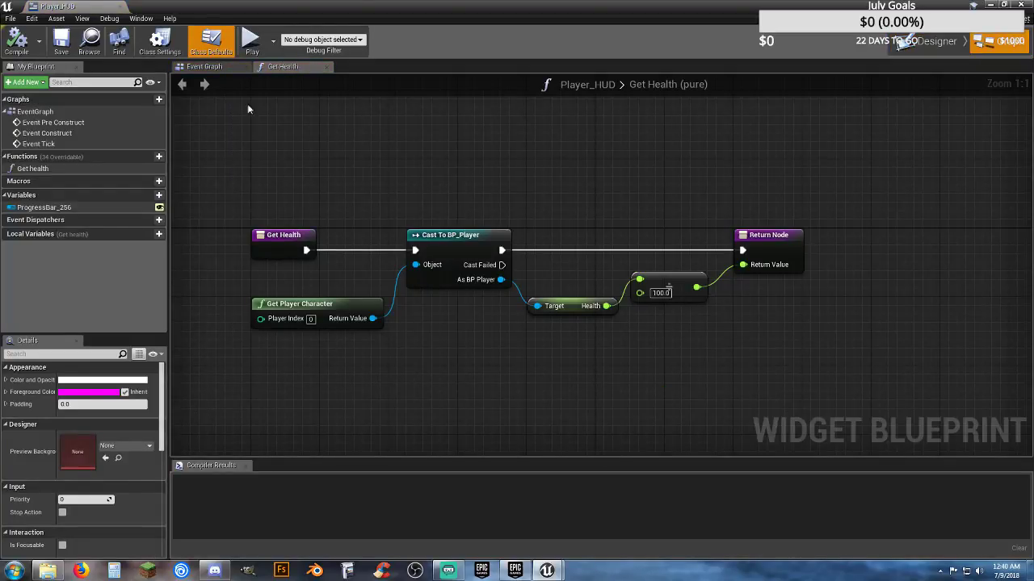
pyautogui.click(212, 67)
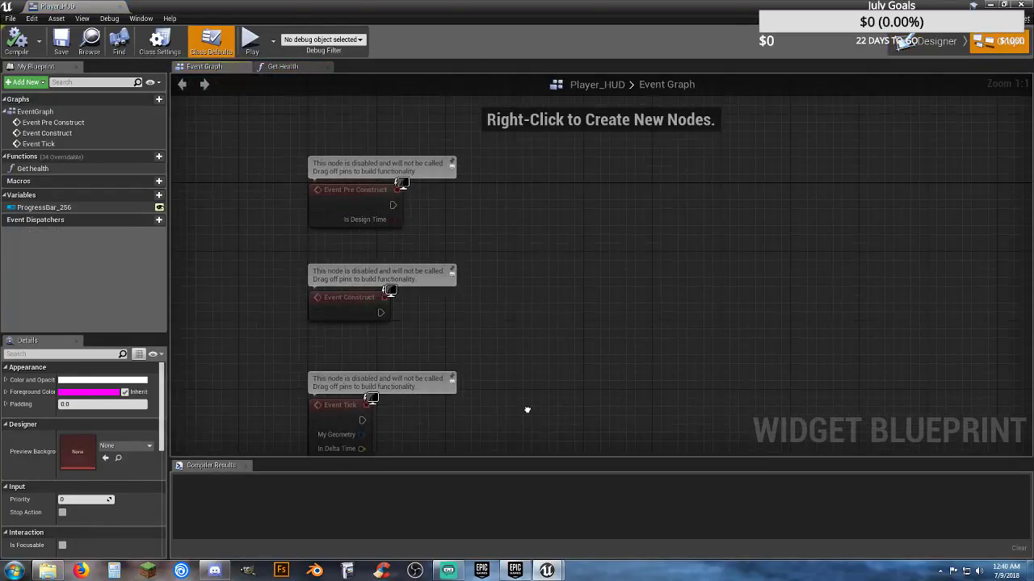
pyautogui.click(118, 6)
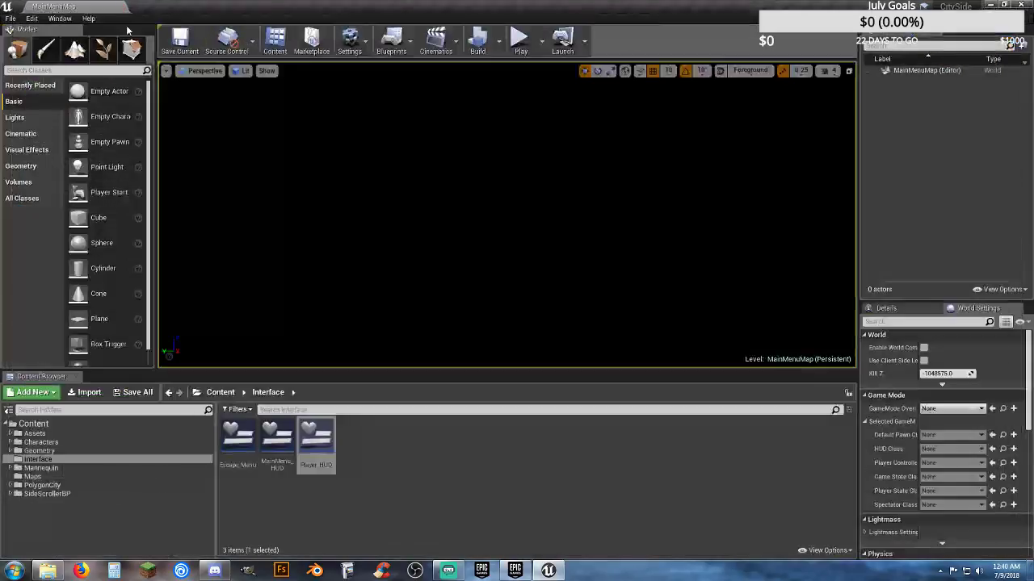
# - Delete the SideScrollerCharacter blueprint from the Characters folder's Blueprints subfolder, and playtest the main menu to recheck its overlay
pyautogui.click(58, 443)
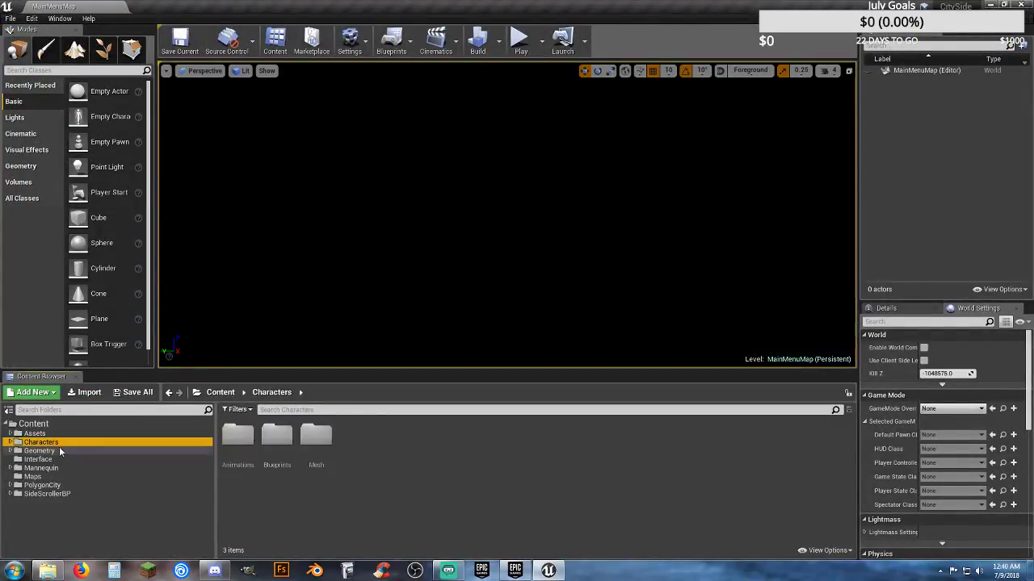
pyautogui.doubleClick(277, 440)
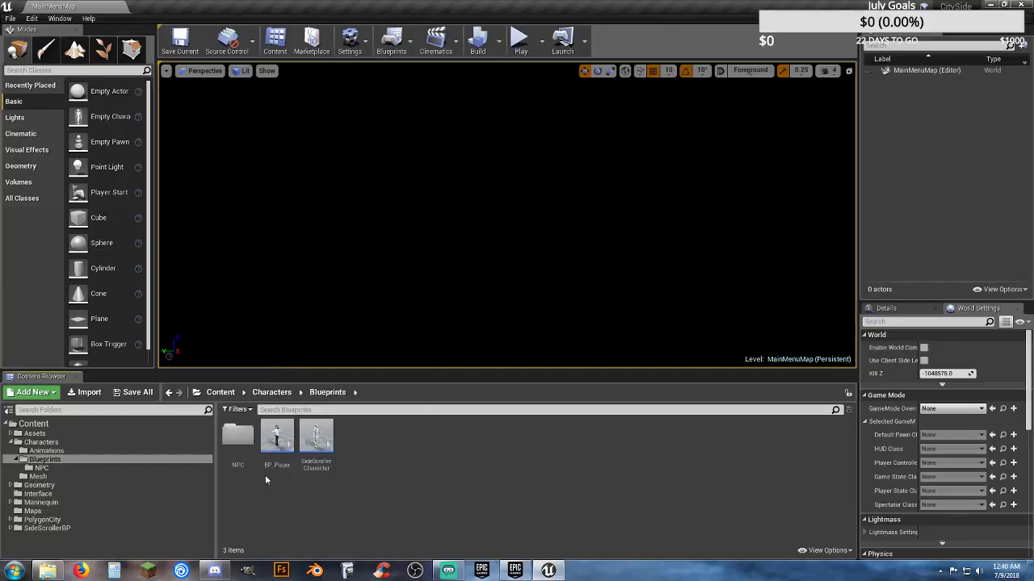
pyautogui.click(328, 471)
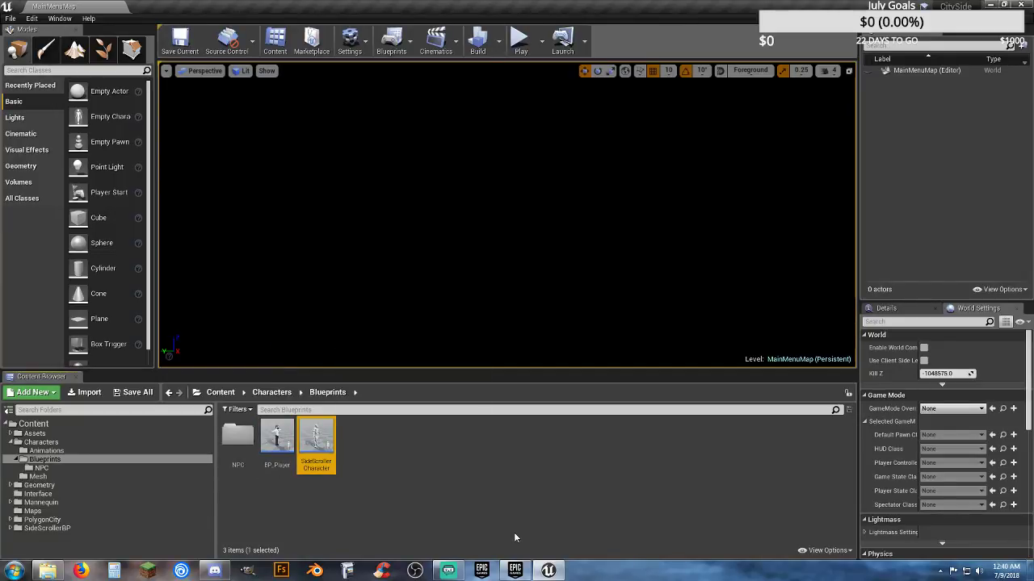
pyautogui.press('Delete')
pyautogui.click(486, 457)
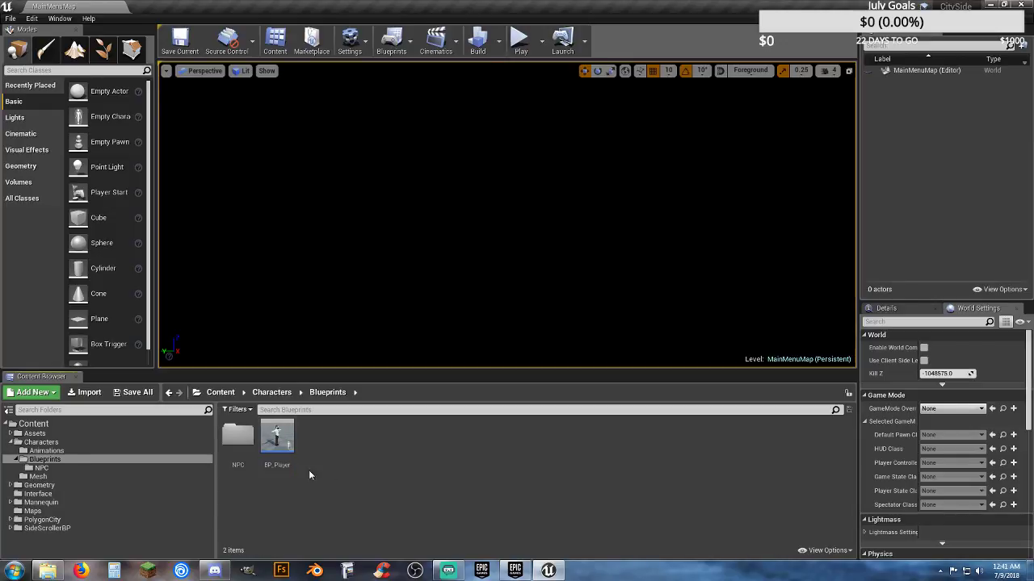
pyautogui.click(519, 39)
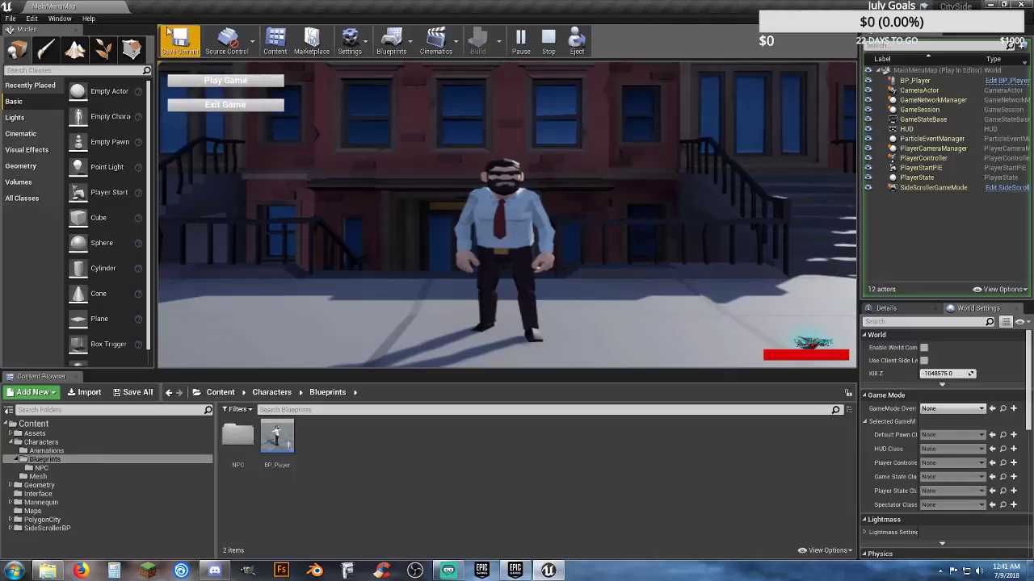
pyautogui.click(548, 41)
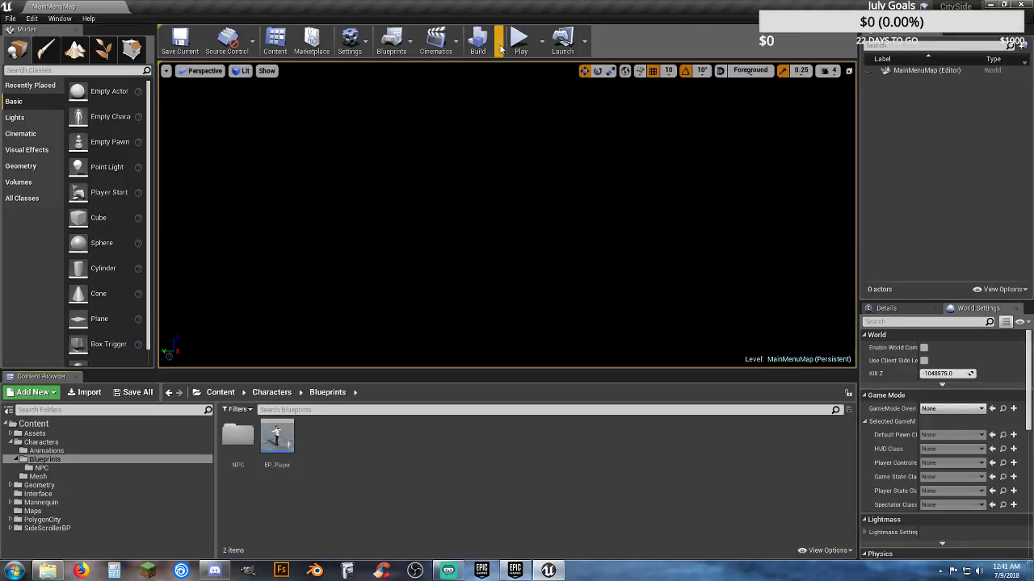
# - Open the MainMenuMap level blueprint, examine its Event BeginPlay chain through the widget creation and input mode nodes, and close it
pyautogui.click(391, 40)
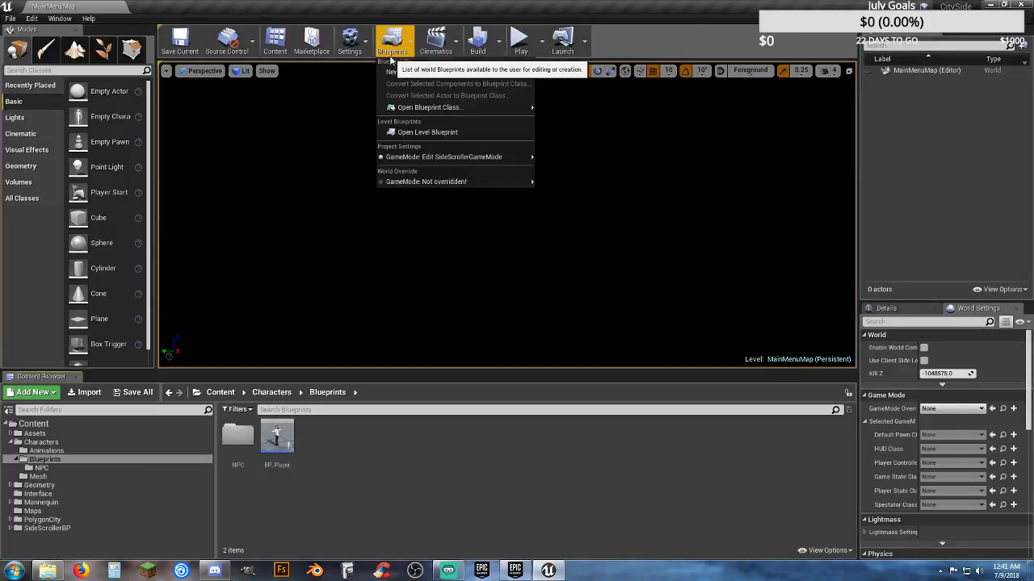
pyautogui.click(404, 133)
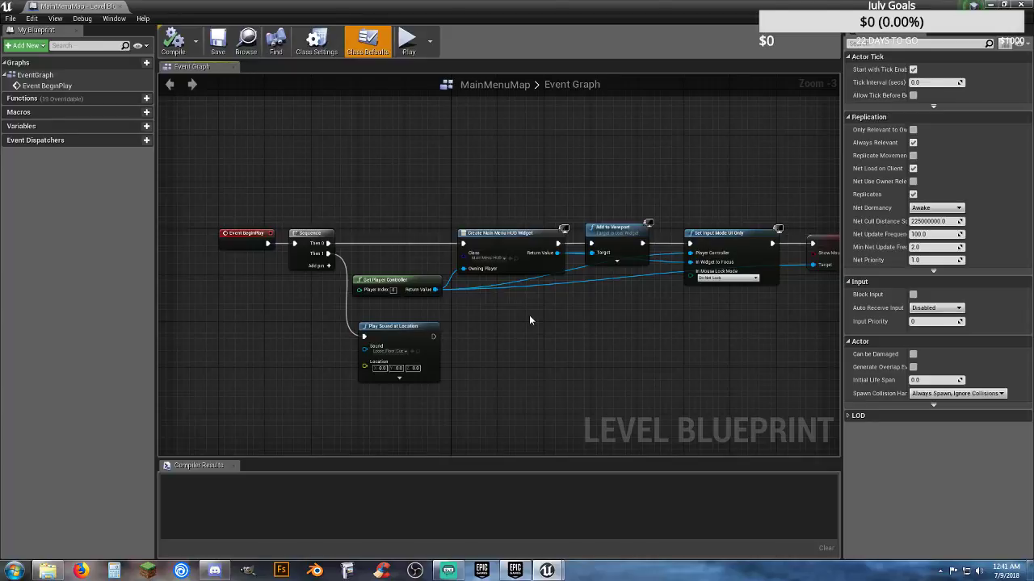
pyautogui.moveTo(557, 327); pyautogui.dragTo(536, 325, button='right')
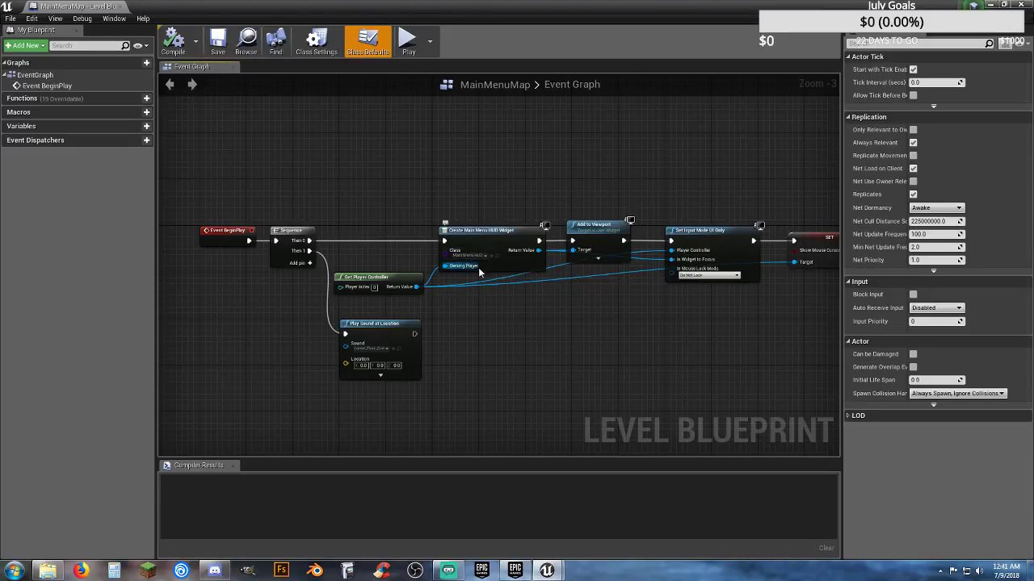
pyautogui.moveTo(563, 316); pyautogui.dragTo(547, 314, button='right')
pyautogui.scroll(3, 468, 261)
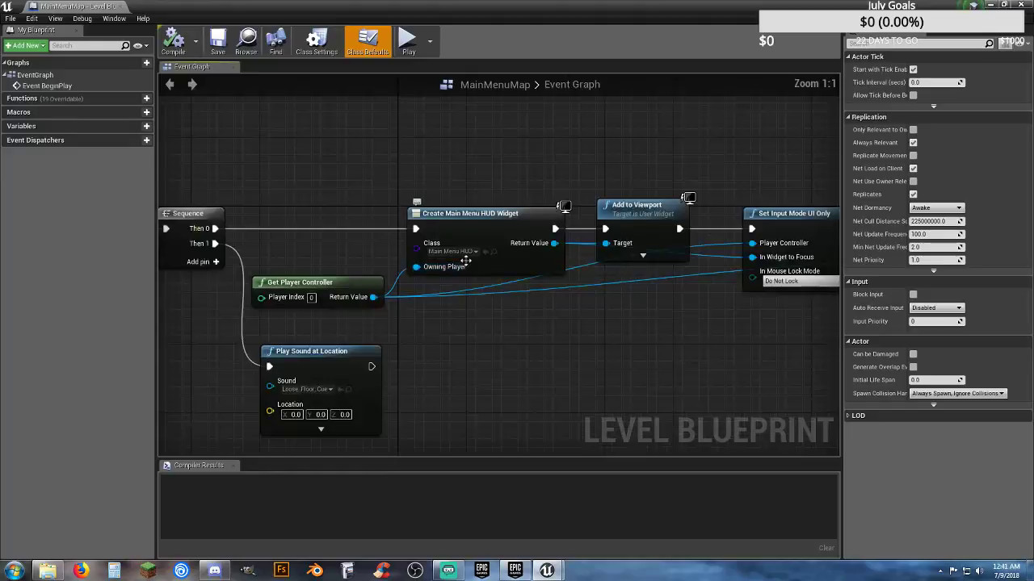
pyautogui.moveTo(467, 263); pyautogui.dragTo(391, 332, button='right')
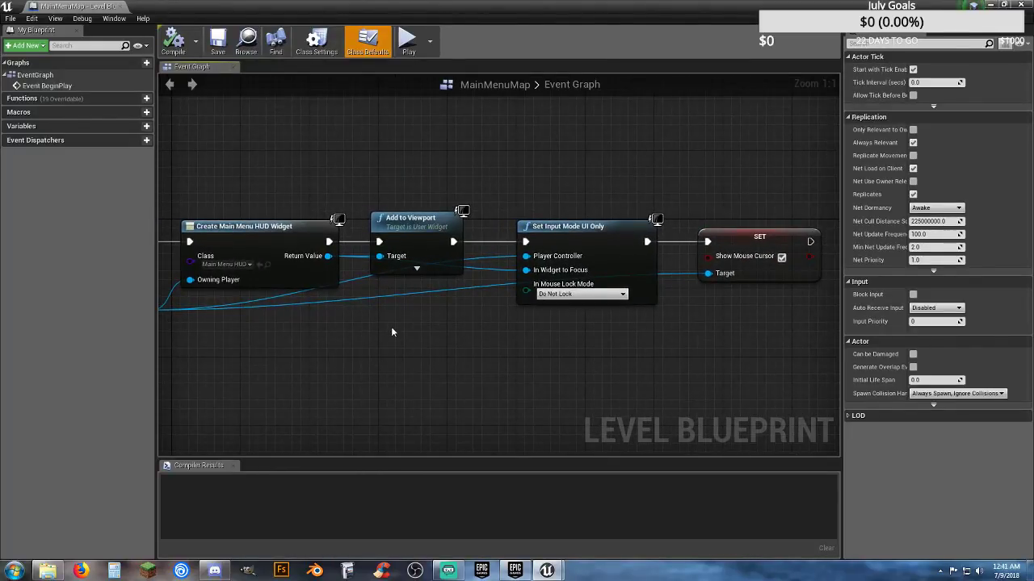
pyautogui.moveTo(500, 319); pyautogui.dragTo(716, 317, button='right')
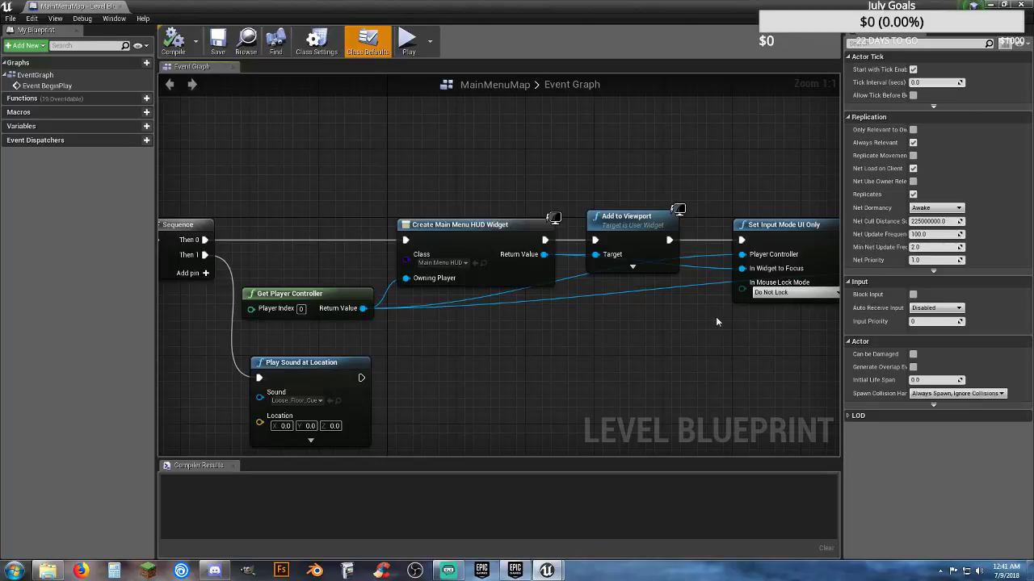
pyautogui.moveTo(563, 327); pyautogui.dragTo(616, 323, button='right')
pyautogui.moveTo(406, 236); pyautogui.dragTo(516, 230, button='right')
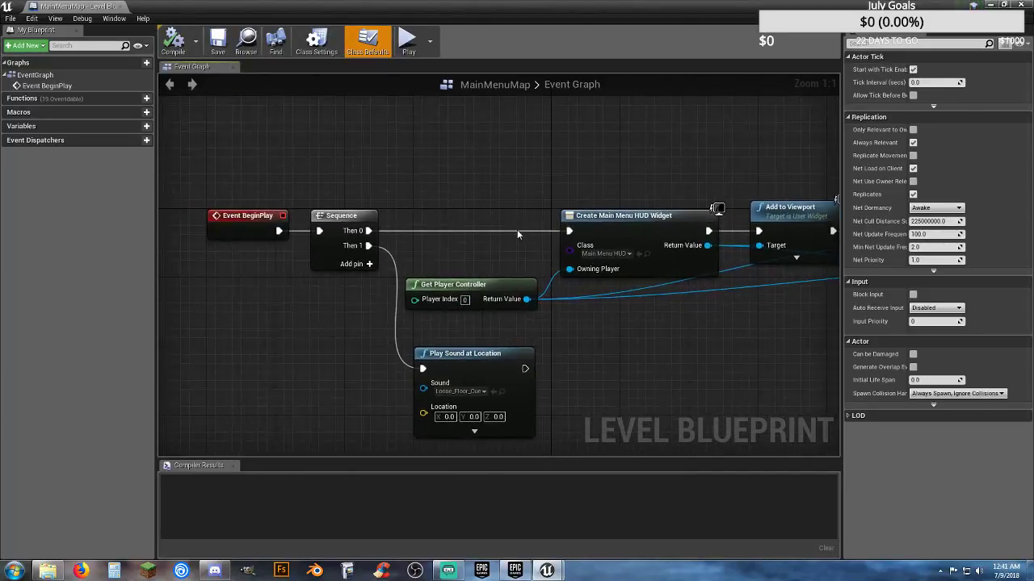
pyautogui.click(131, 8)
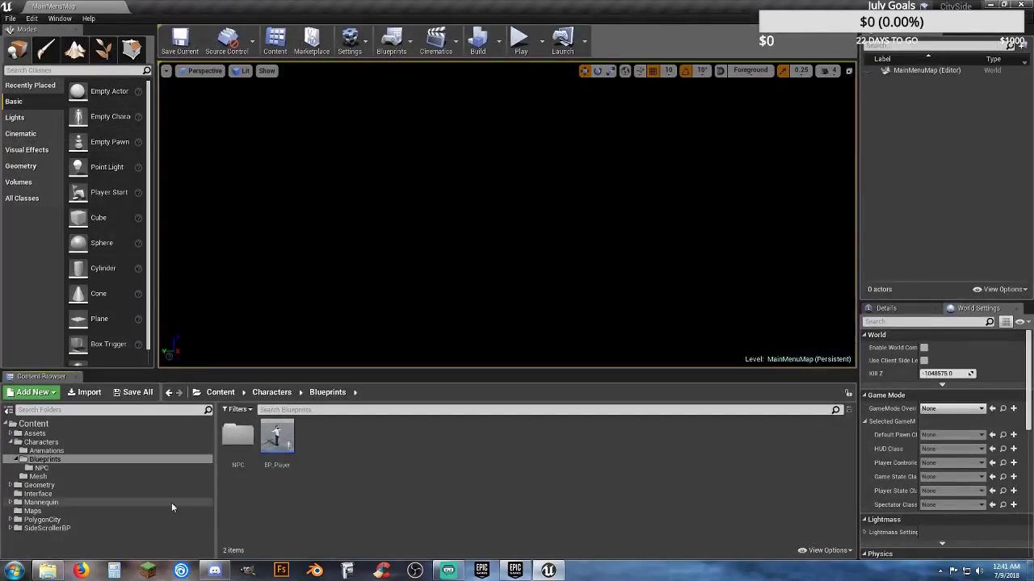
# - Open the MainMenu_HUD widget from the Interface folder, recheck its layout and event graph, and close it
pyautogui.click(38, 493)
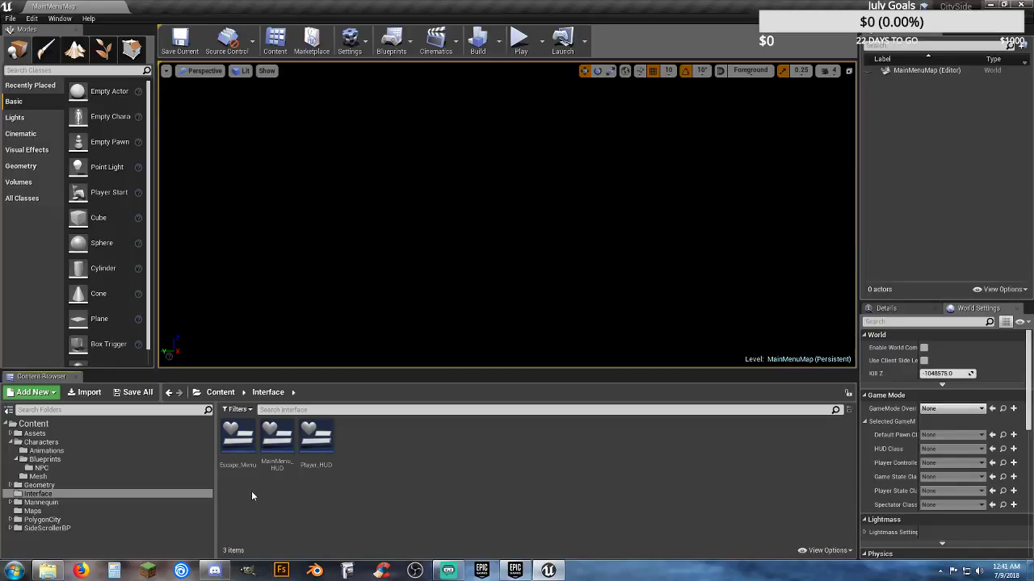
pyautogui.doubleClick(276, 440)
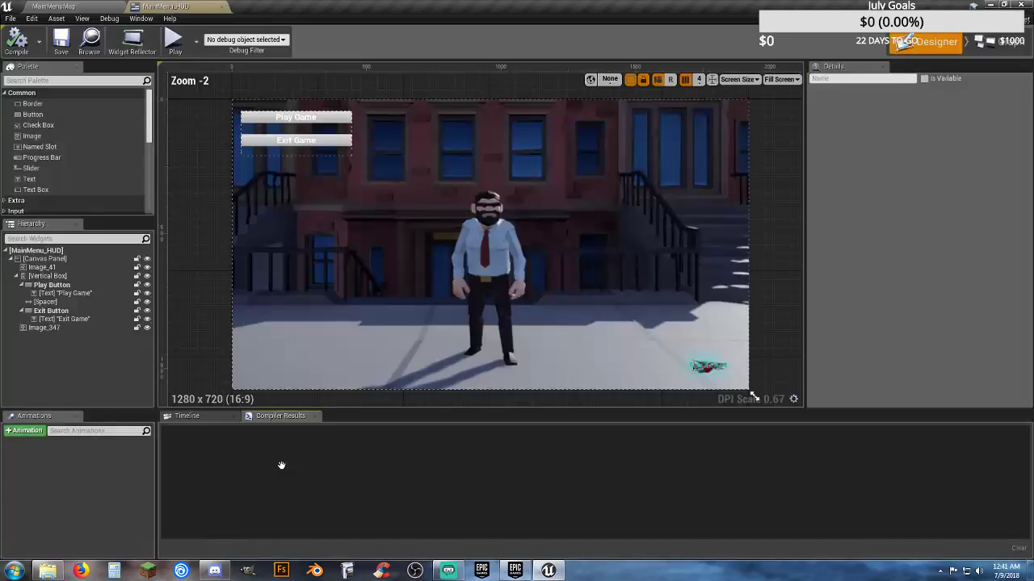
pyautogui.click(1001, 41)
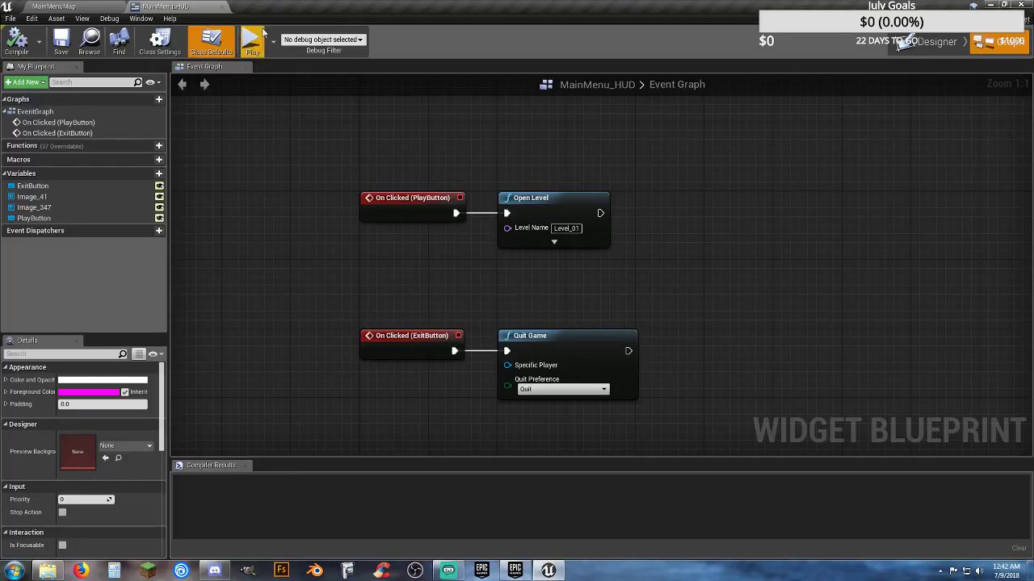
pyautogui.click(197, 7)
pyautogui.click(408, 472)
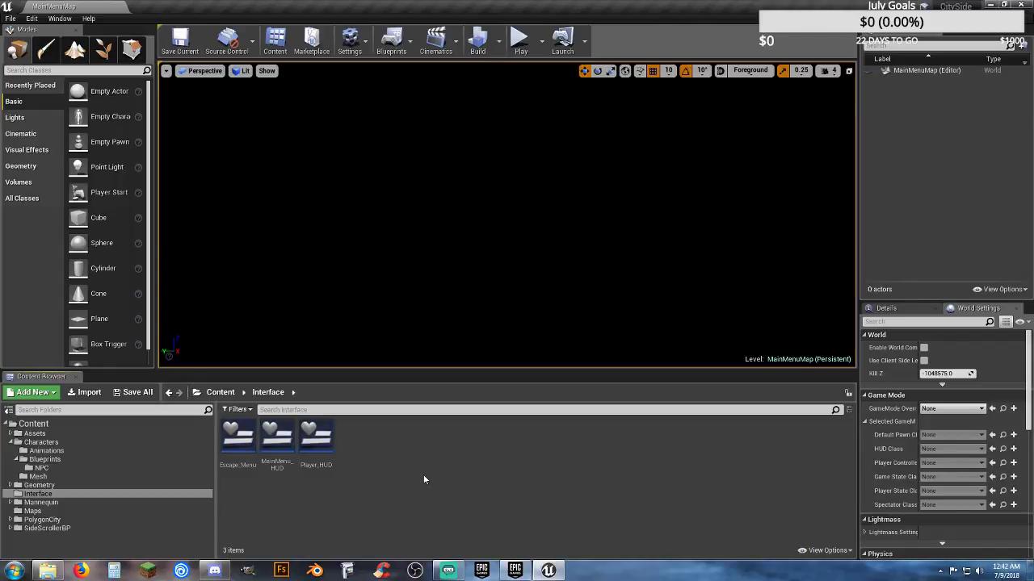
# - Open the BP_Player blueprint, examine the Event BeginPlay nodes that create the player HUD, and close it
pyautogui.click(41, 442)
pyautogui.doubleClick(273, 445)
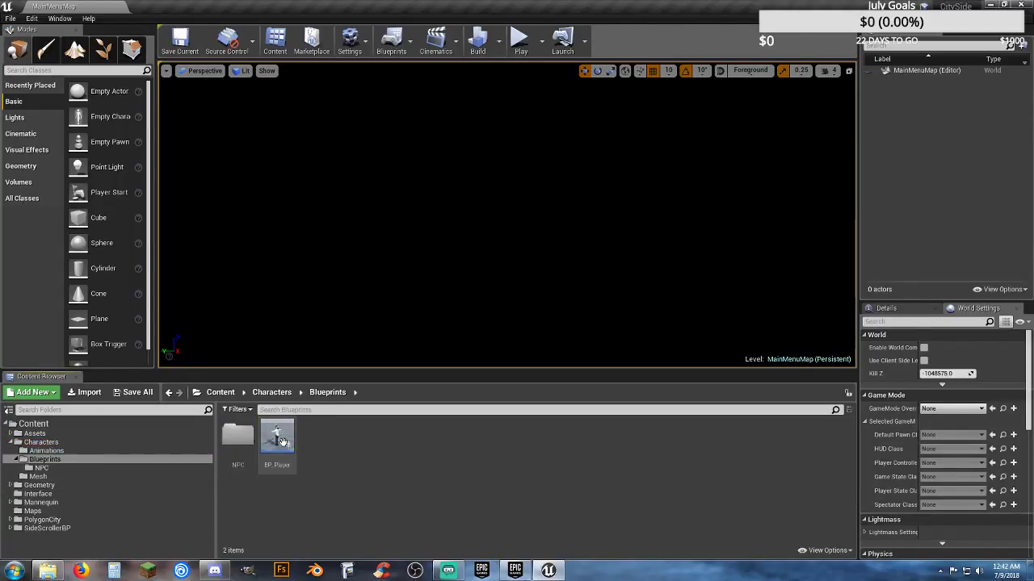
pyautogui.doubleClick(276, 440)
pyautogui.moveTo(387, 349)
pyautogui.mouseDown(button='right')
pyautogui.moveTo(402, 435)
pyautogui.moveTo(442, 457)
pyautogui.mouseUp(button='right')
pyautogui.moveTo(261, 242); pyautogui.dragTo(193, 235, button='right')
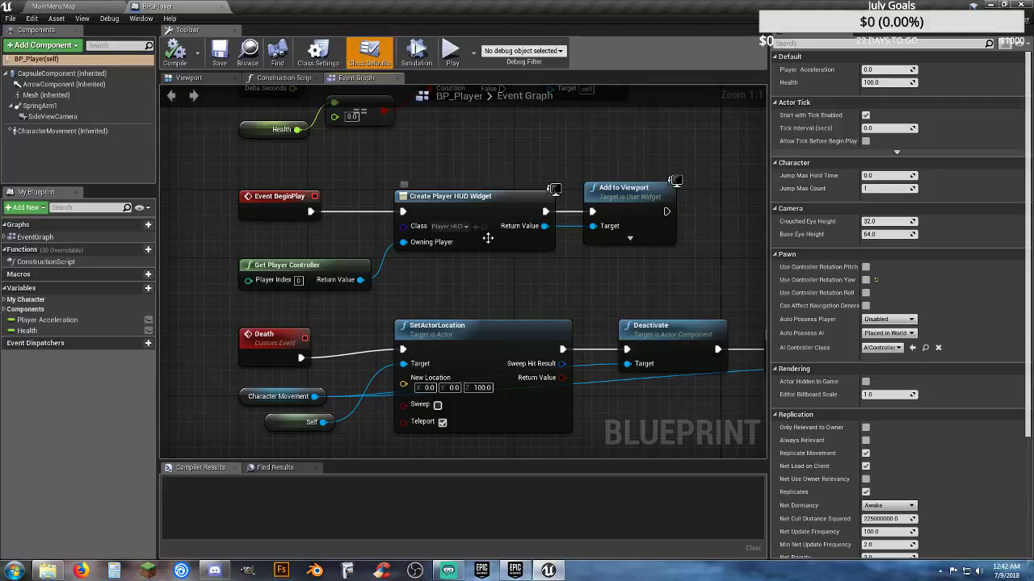
pyautogui.click(224, 7)
pyautogui.click(439, 456)
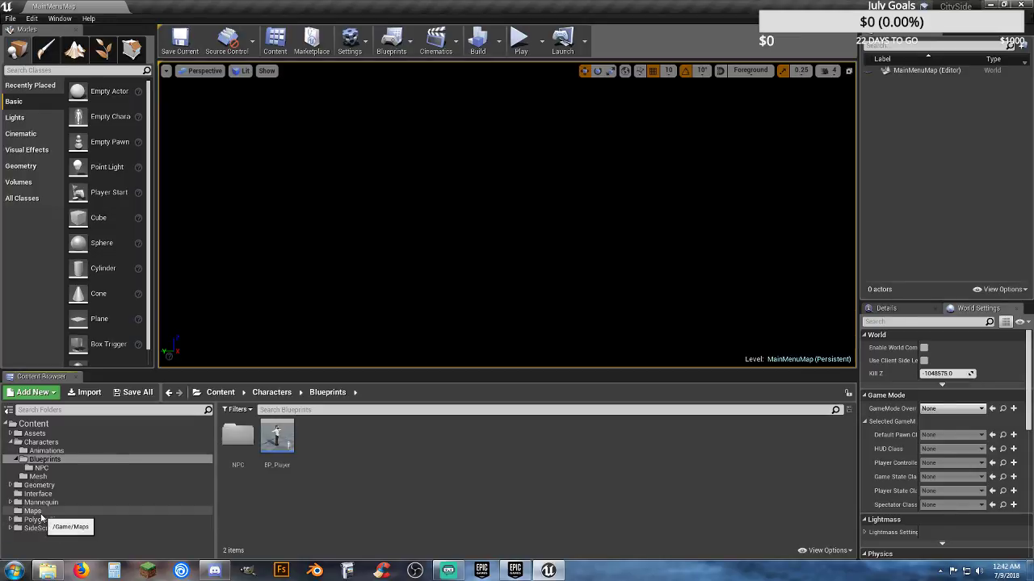
# - Review the GameMode Override choices in MainMenuMap's world settings and keep None
pyautogui.click(961, 409)
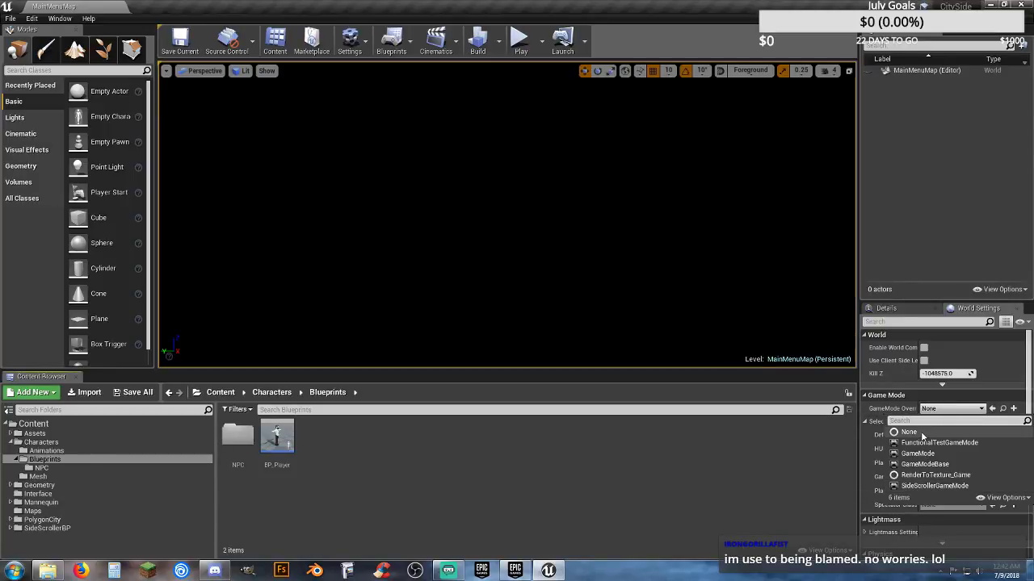
pyautogui.click(920, 433)
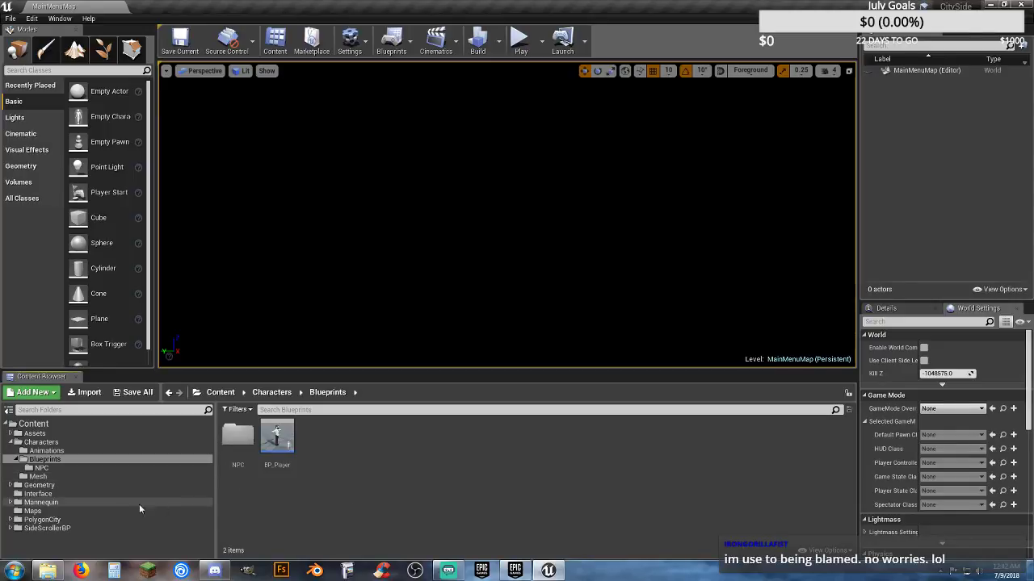
# - Create a Game Mode Base blueprint named MainMenu_GM in the Interface folder and open it for editing
pyautogui.click(55, 493)
pyautogui.click(383, 440)
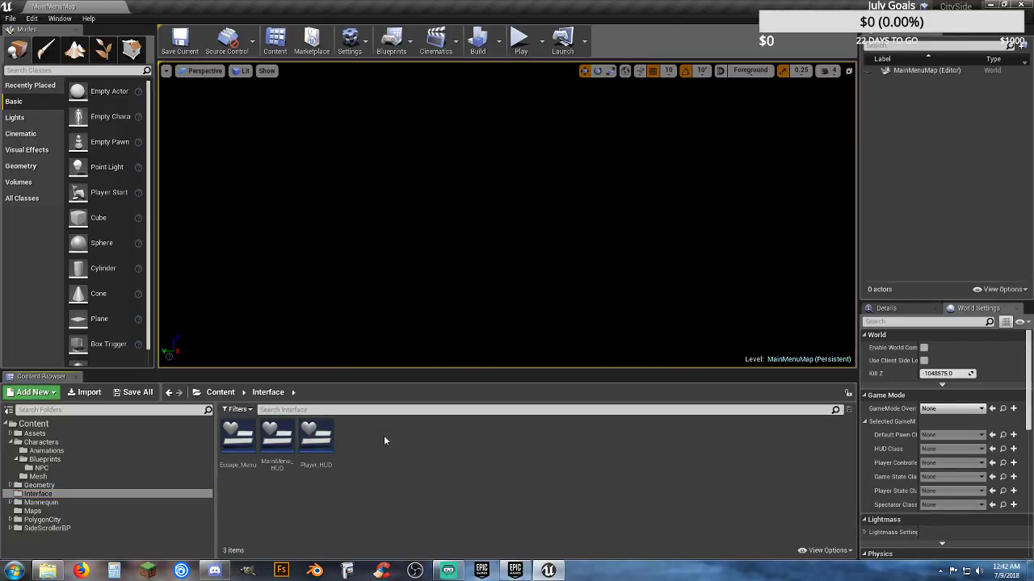
pyautogui.rightClick(385, 440)
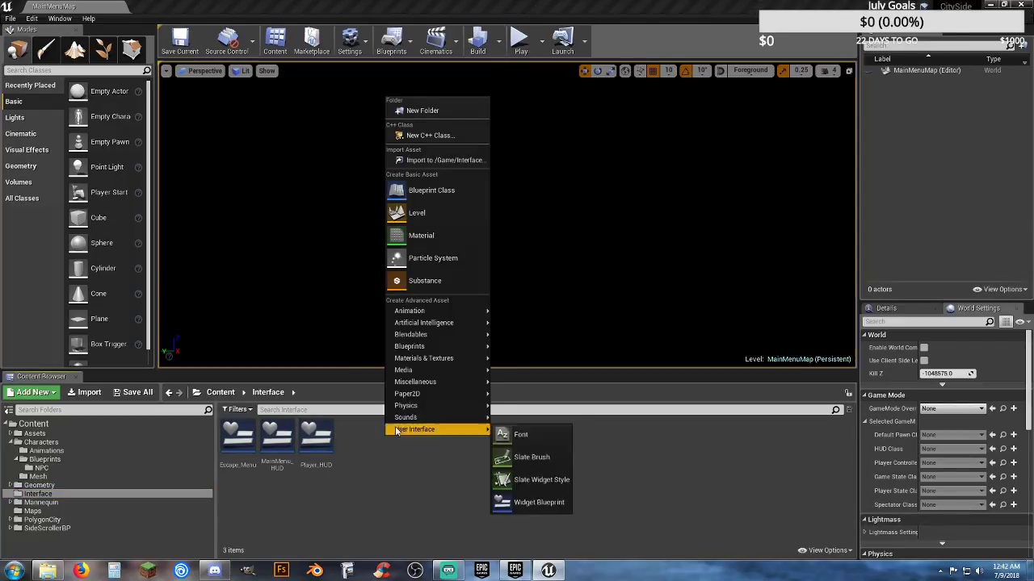
pyautogui.click(440, 192)
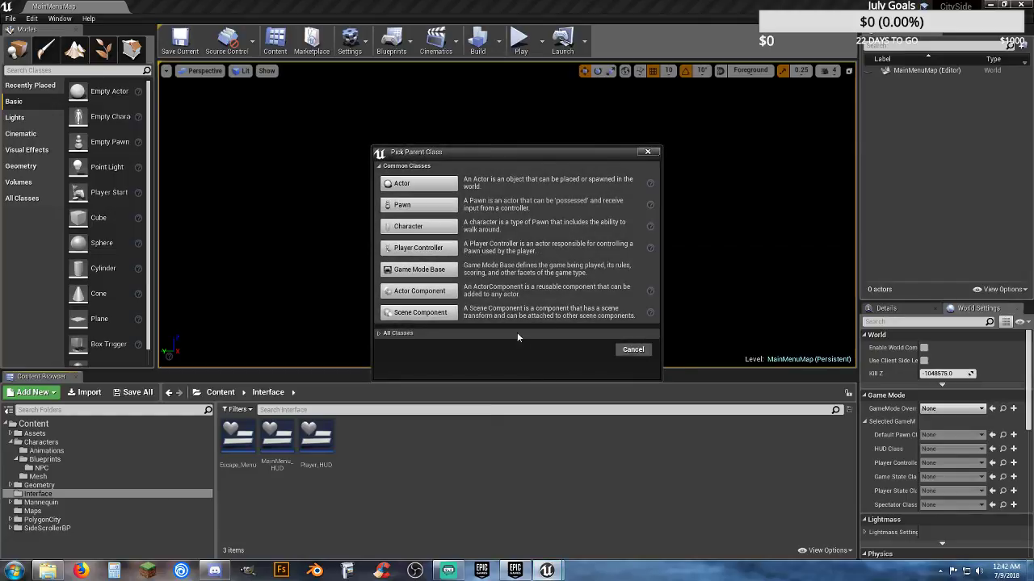
pyautogui.click(419, 269)
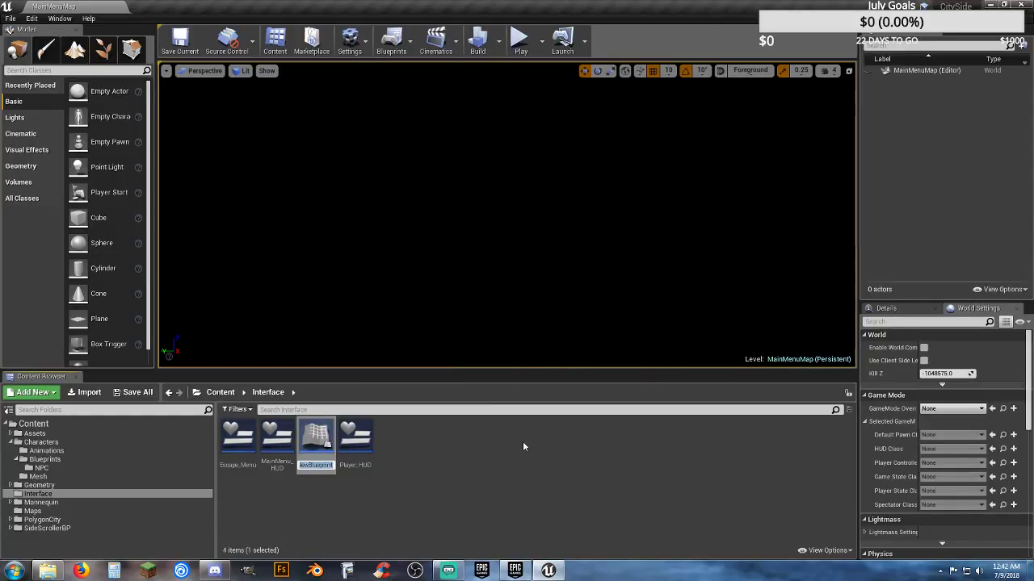
pyautogui.write('Main')
pyautogui.press('Return')
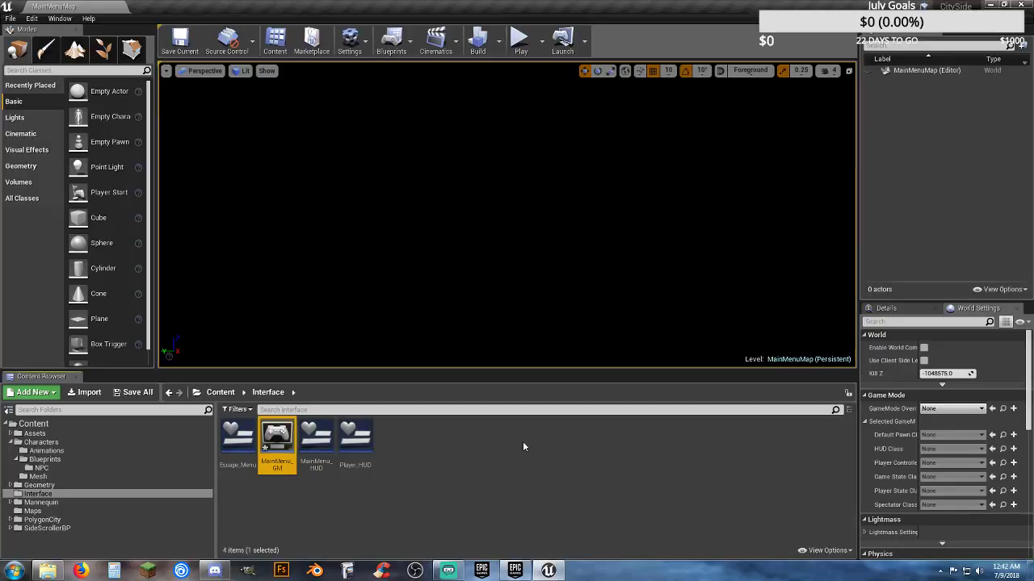
pyautogui.doubleClick(278, 461)
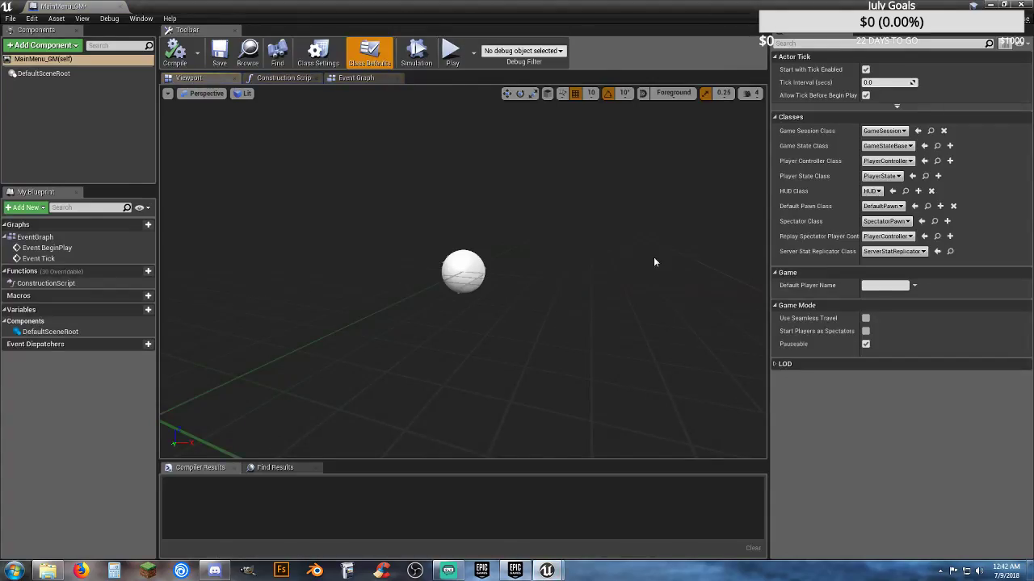
# - Try None as the Game Session Class of MainMenu_GM and reset it to its default
pyautogui.click(898, 131)
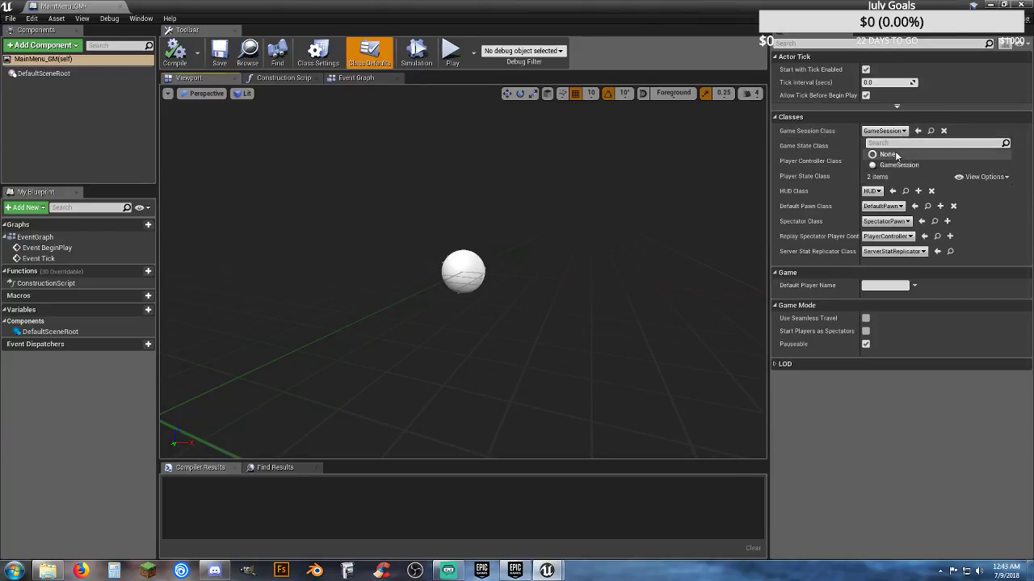
pyautogui.click(888, 155)
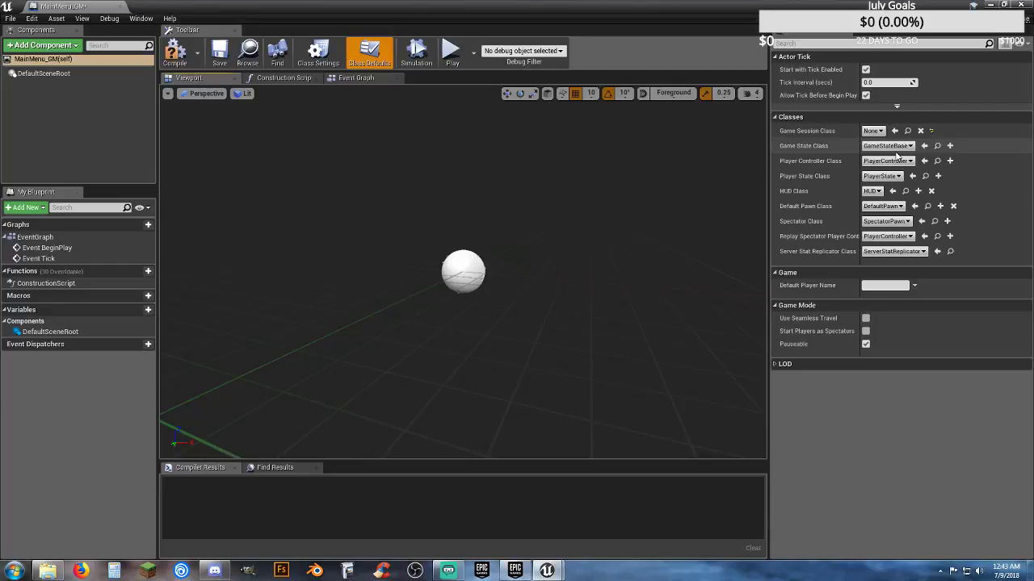
pyautogui.click(888, 146)
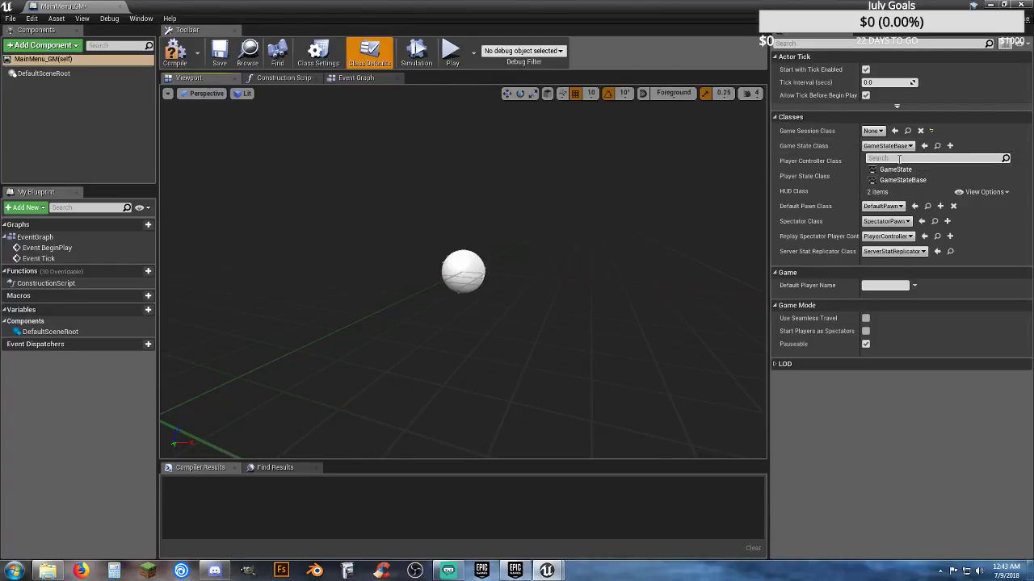
pyautogui.click(943, 358)
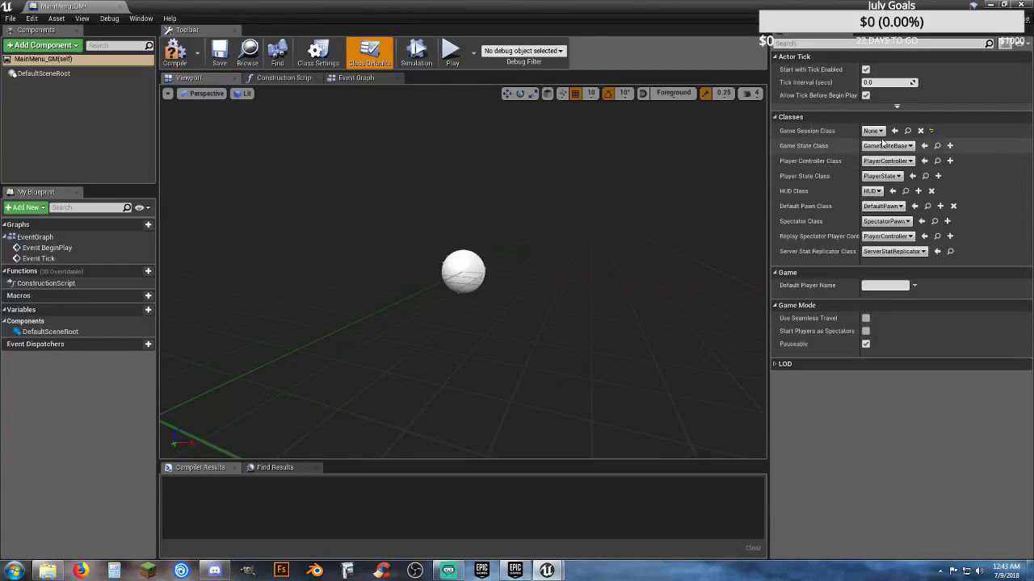
pyautogui.click(930, 132)
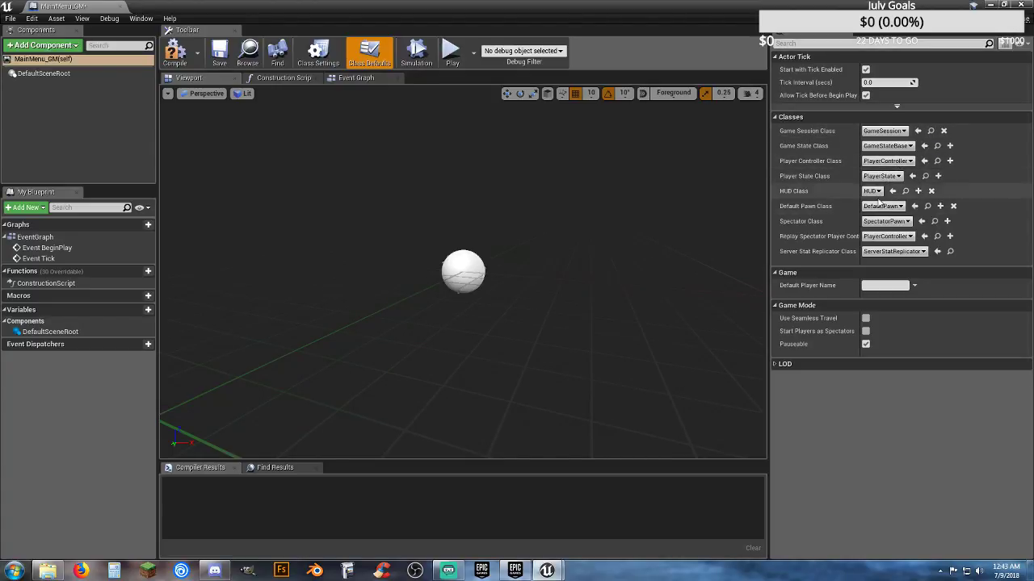
# - Set the Default Pawn Class of MainMenu_GM to None, leaving its HUD Class at HUD
pyautogui.click(876, 194)
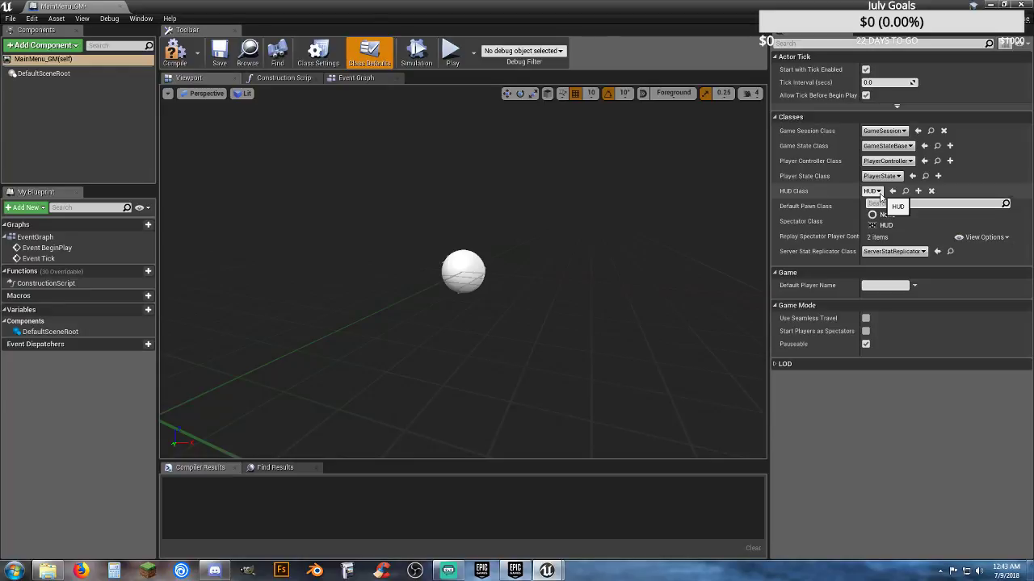
pyautogui.click(880, 195)
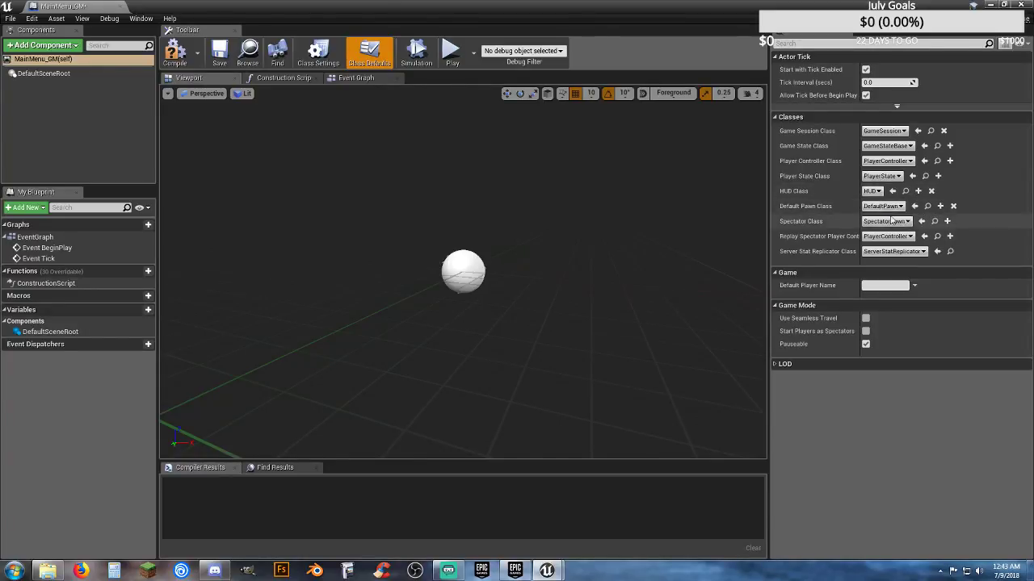
pyautogui.click(883, 208)
pyautogui.click(889, 230)
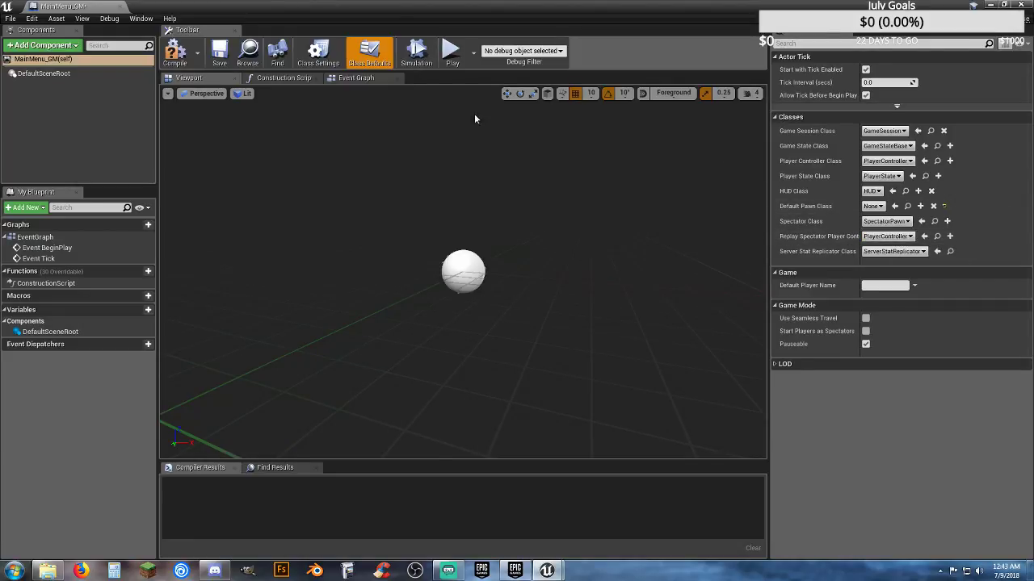
# - Compile and save the MainMenu_GM blueprint and close its editor
pyautogui.click(175, 51)
pyautogui.click(214, 55)
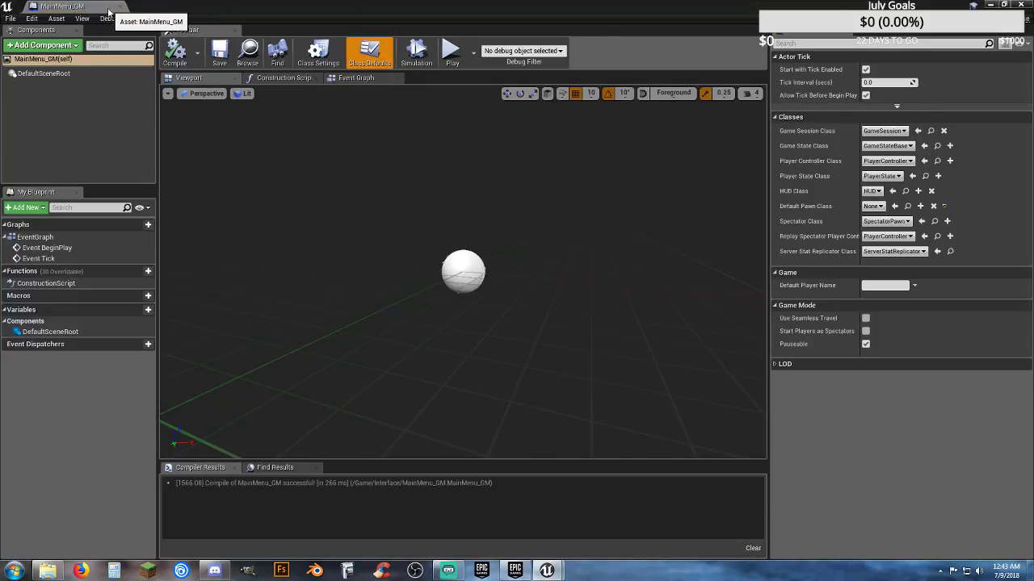
pyautogui.moveTo(109, 12)
pyautogui.mouseDown()
pyautogui.moveTo(99, 33)
pyautogui.moveTo(121, 6)
pyautogui.mouseUp()
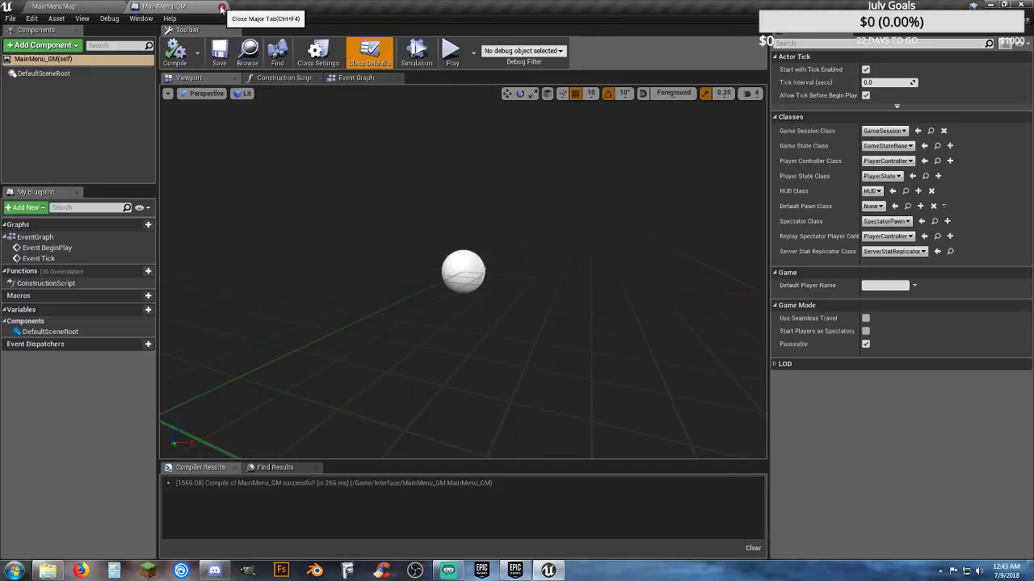
pyautogui.click(221, 8)
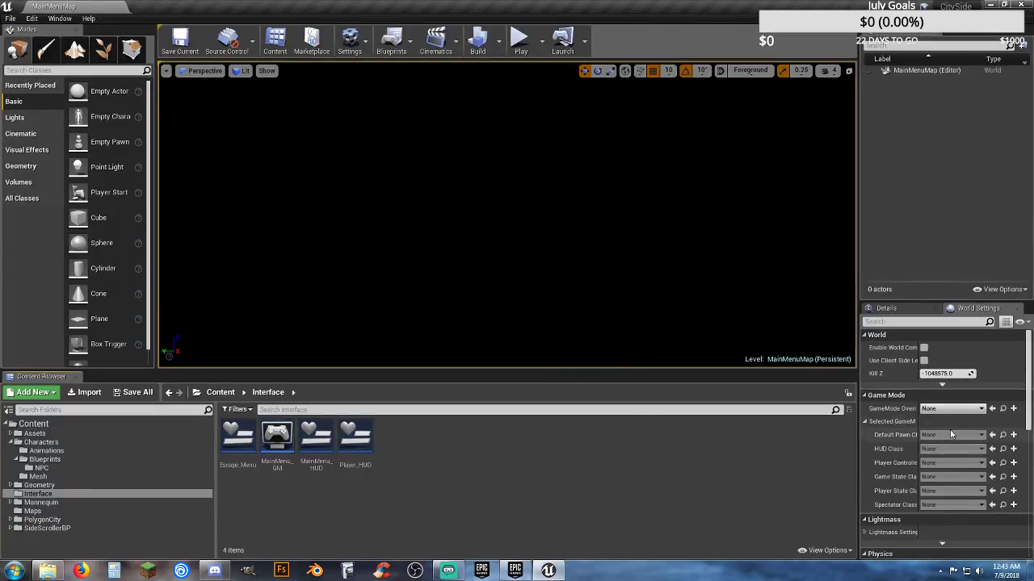
# - Set MainMenuMap's GameMode Override to MainMenu_GM and check the available HUD Class choices
pyautogui.click(957, 408)
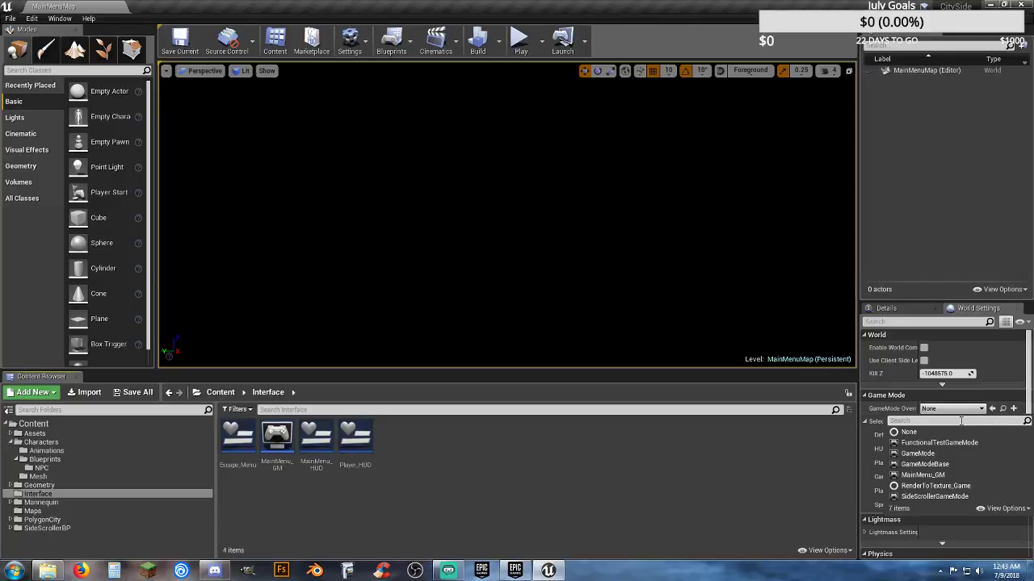
pyautogui.click(922, 474)
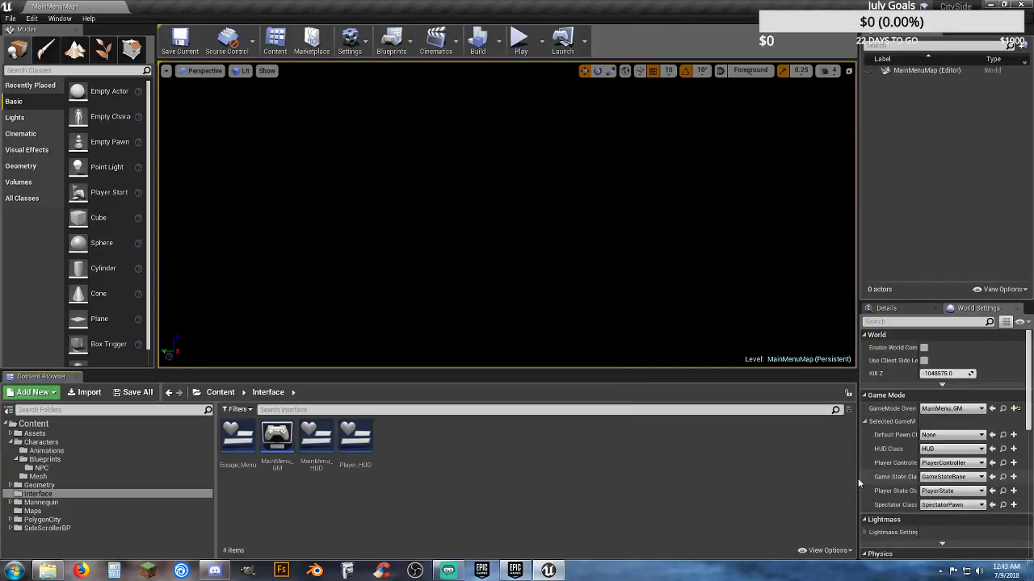
pyautogui.click(980, 451)
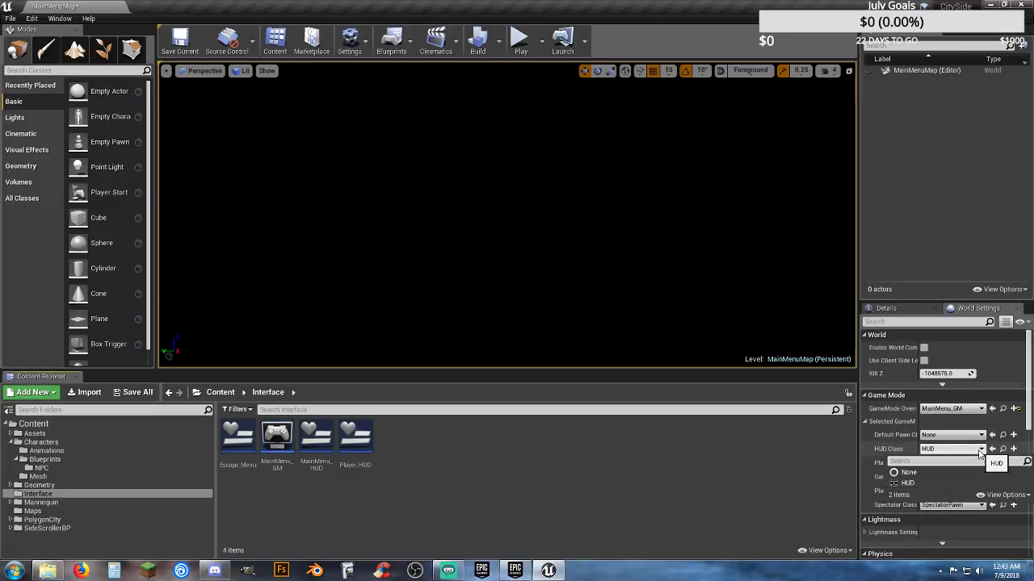
pyautogui.click(980, 452)
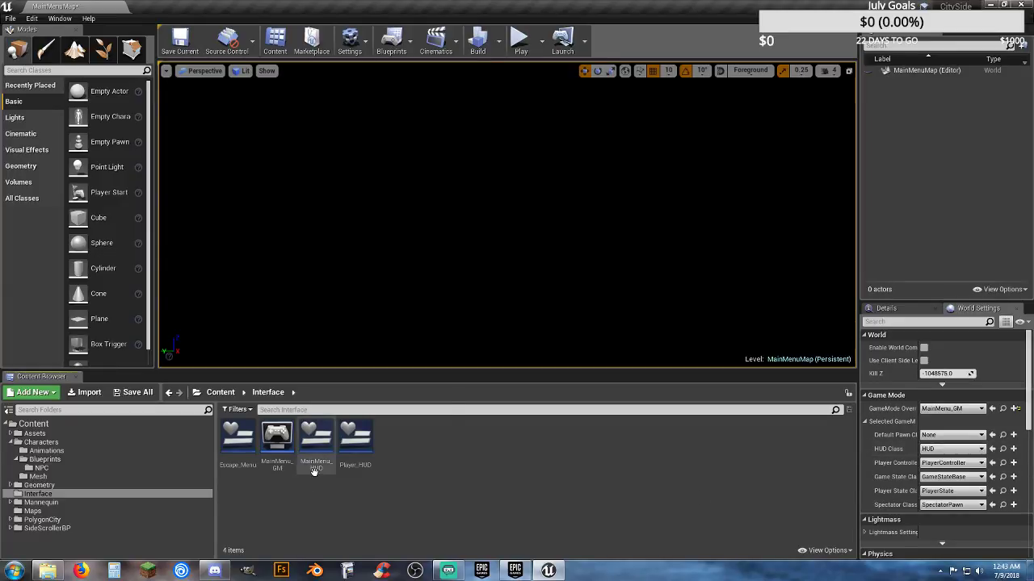
# - Open the MainMenu_HUD widget, examine its layout and event graph, and close it
pyautogui.doubleClick(317, 440)
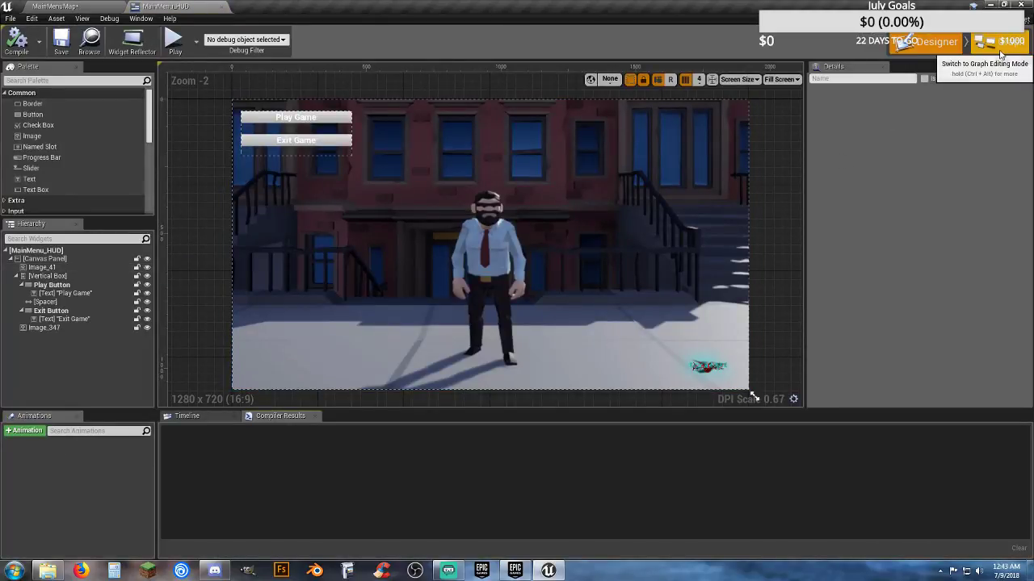
pyautogui.click(1002, 45)
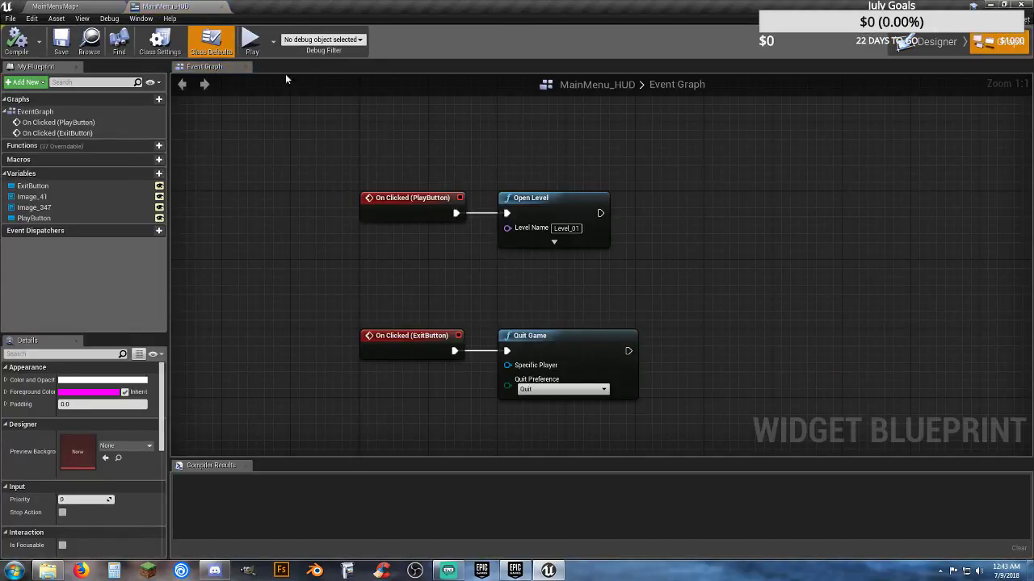
pyautogui.click(221, 7)
# - Create a blueprint with HUD as its parent class in the Interface folder and name it Main_Menu_HUD
pyautogui.click(416, 439)
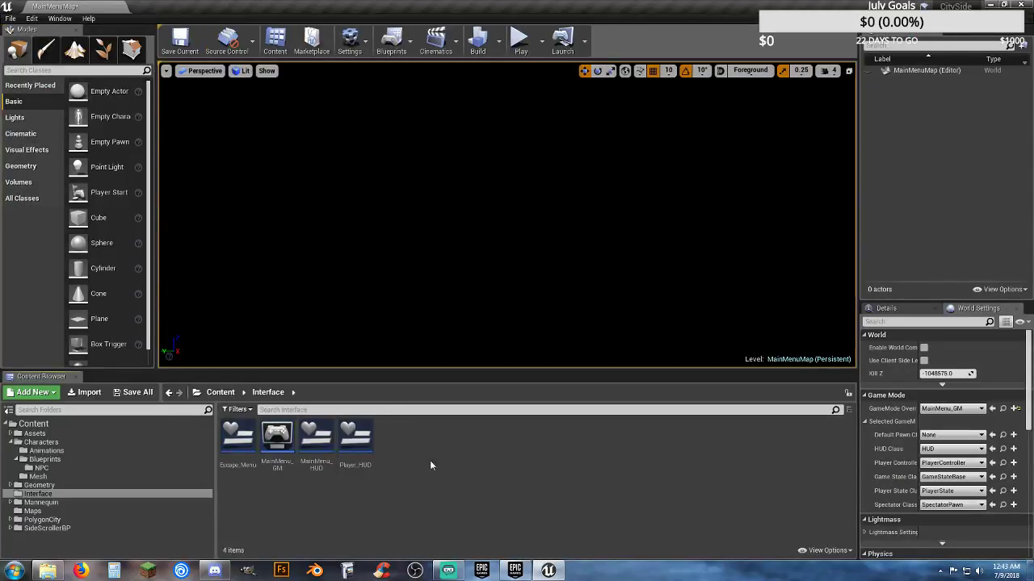
pyautogui.rightClick(414, 440)
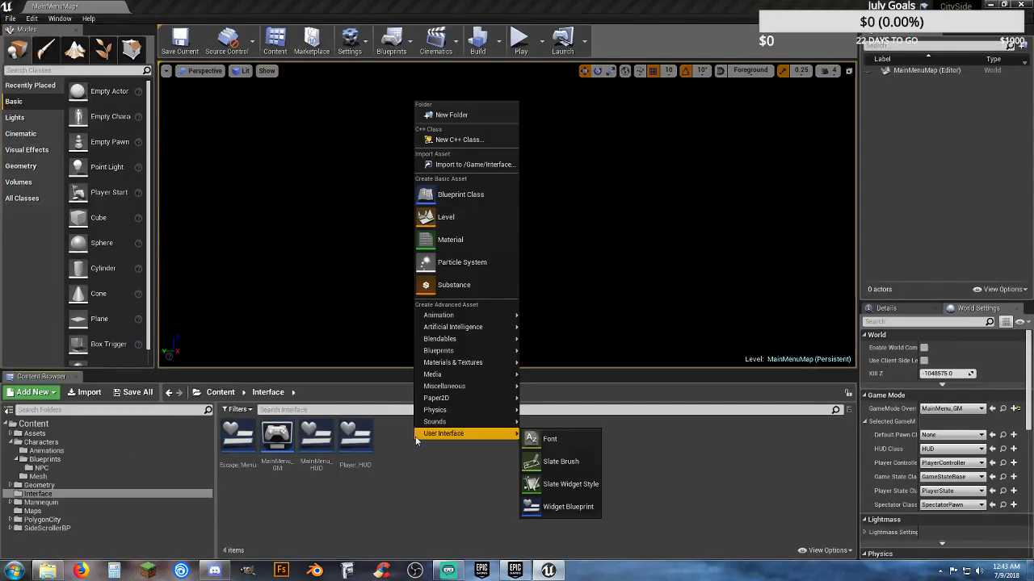
pyautogui.click(457, 195)
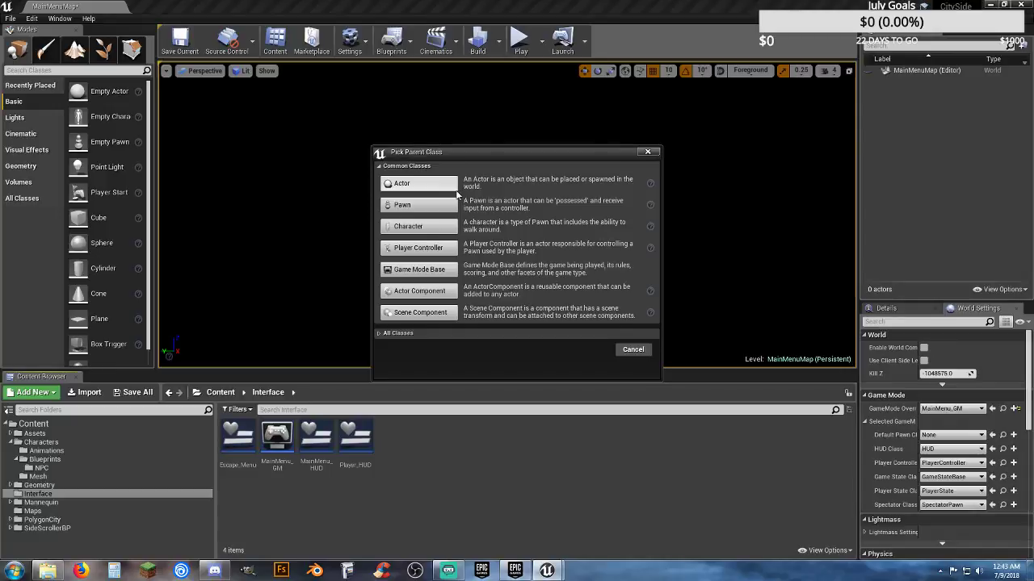
pyautogui.click(379, 334)
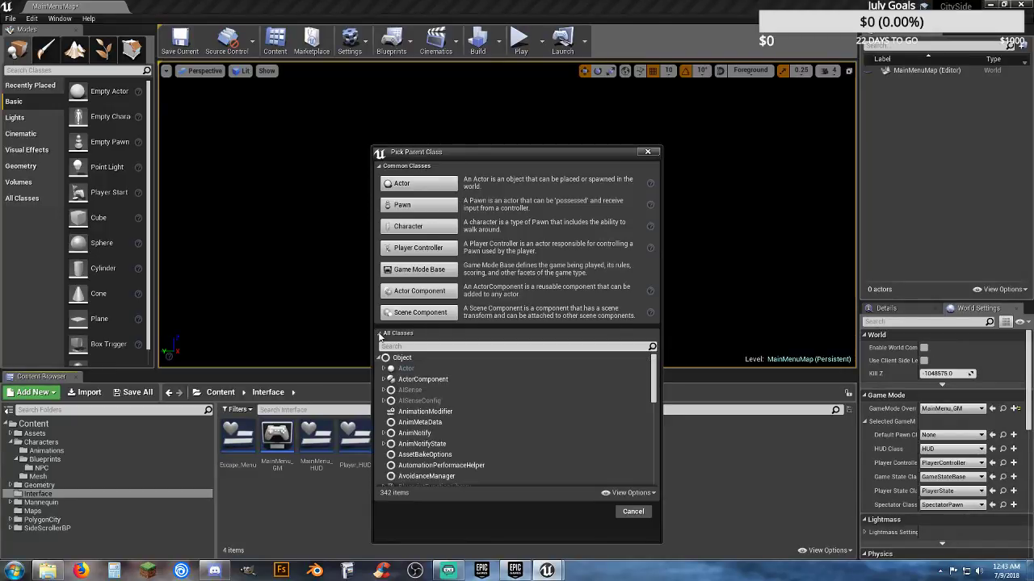
pyautogui.write('hud')
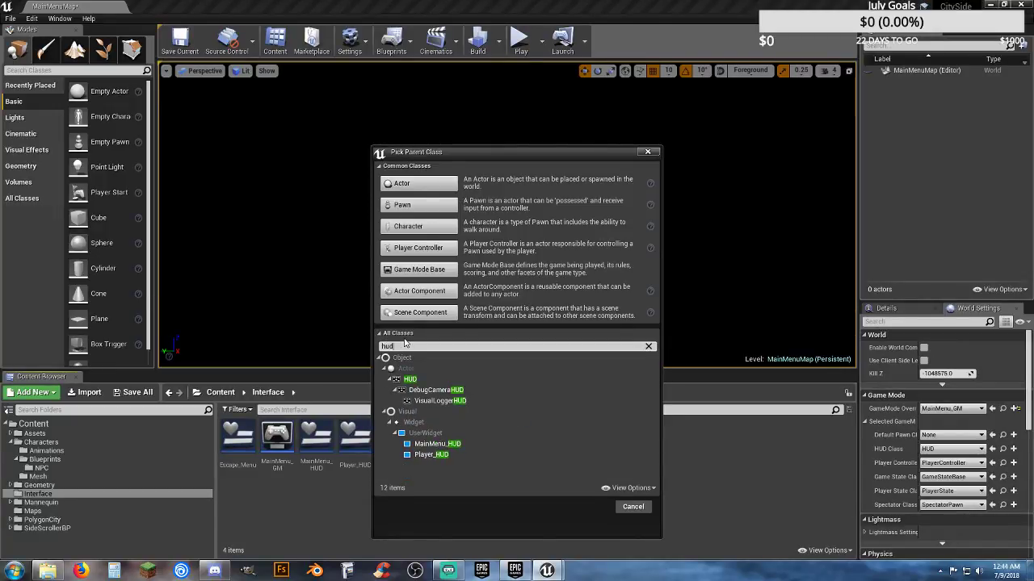
pyautogui.click(412, 379)
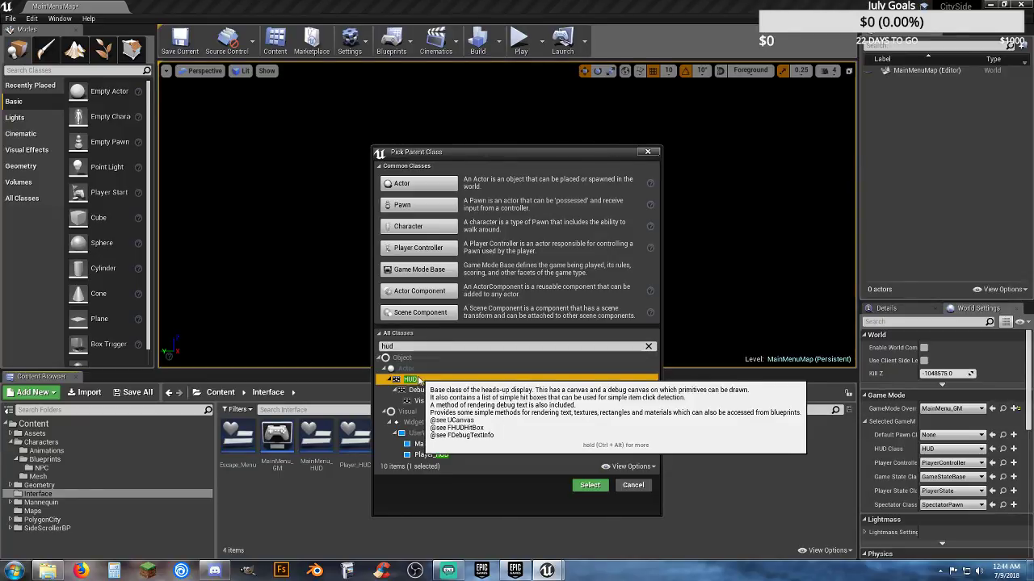
pyautogui.click(591, 485)
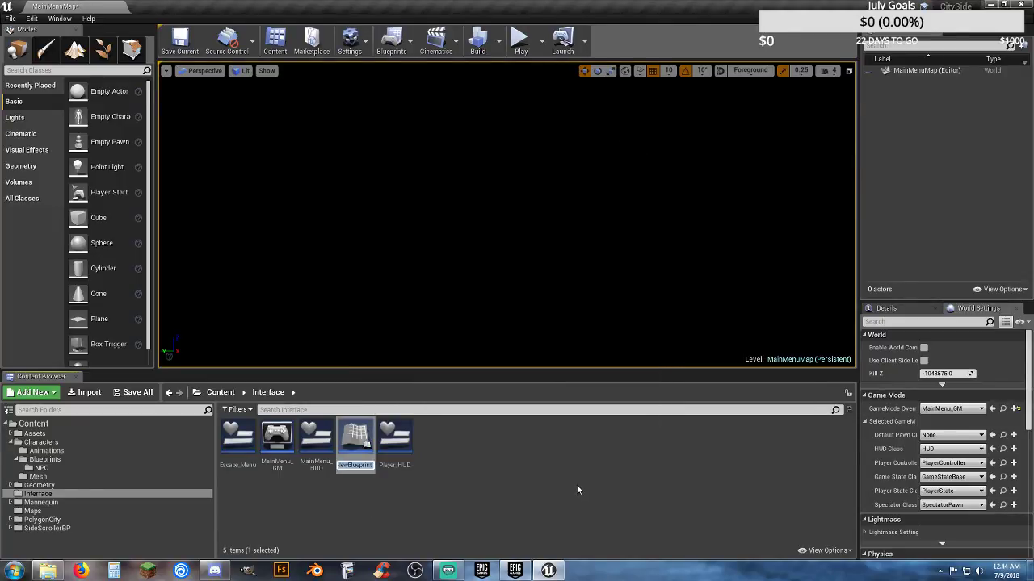
pyautogui.write('Main')
pyautogui.write('_Menu')
pyautogui.write('_HUD')
pyautogui.press('Return')
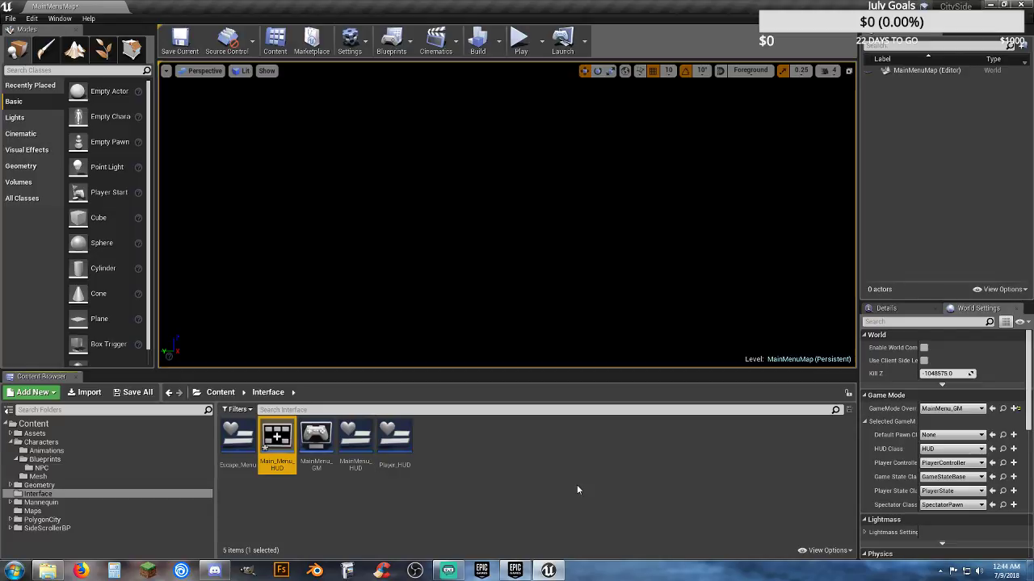
# - Rename the MainMenu_HUD widget to MainMenu_W and save Main_Menu_HUD and MainMenuMap
pyautogui.click(356, 456)
pyautogui.press('F2')
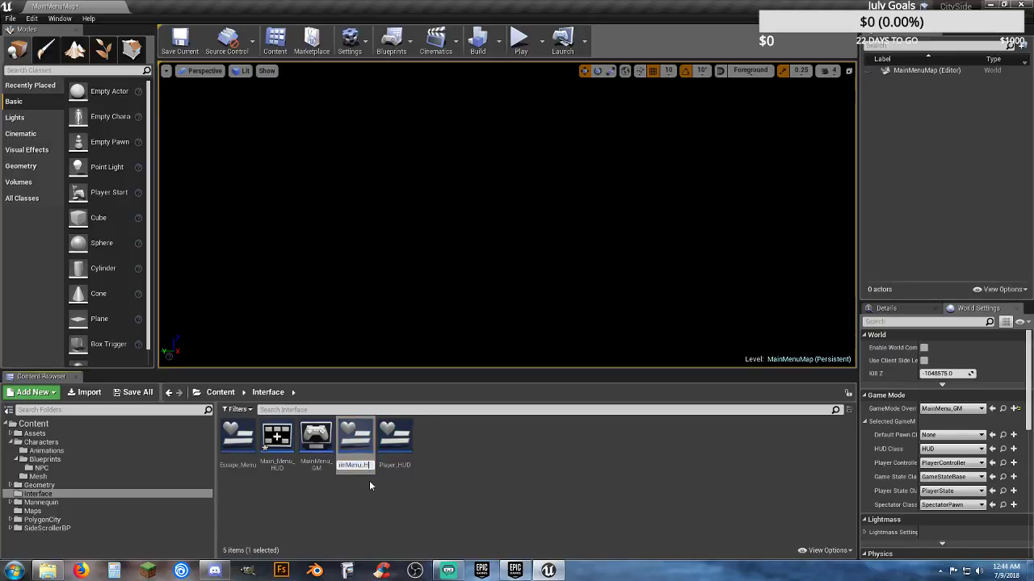
pyautogui.press('BackSpace')
pyautogui.press('Return')
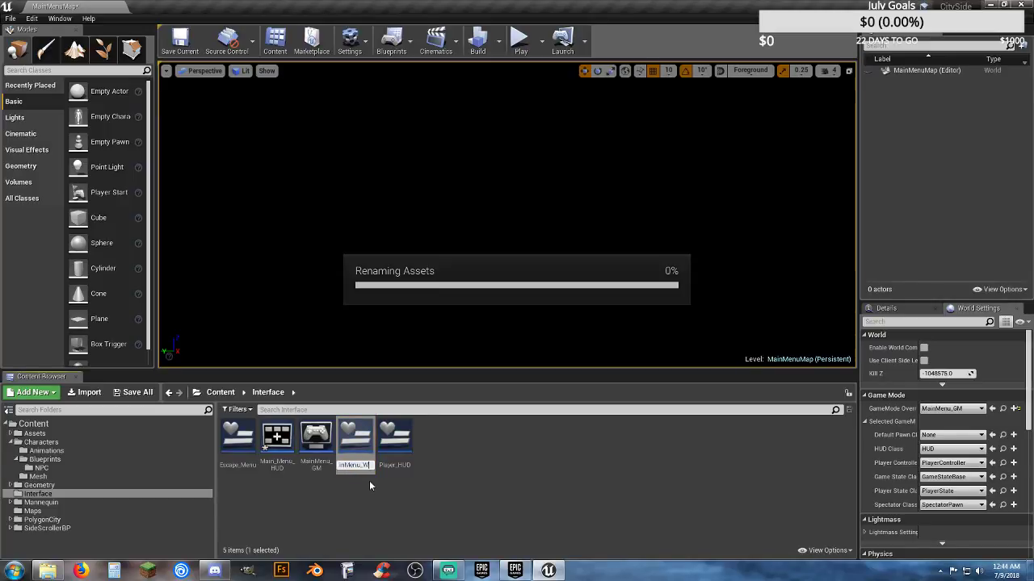
pyautogui.click(369, 480)
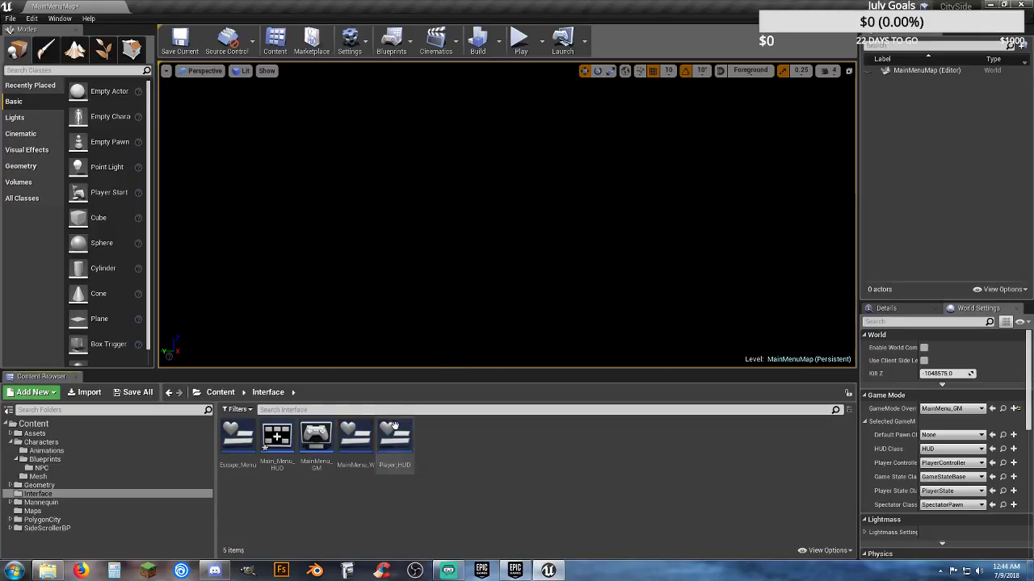
pyautogui.click(129, 391)
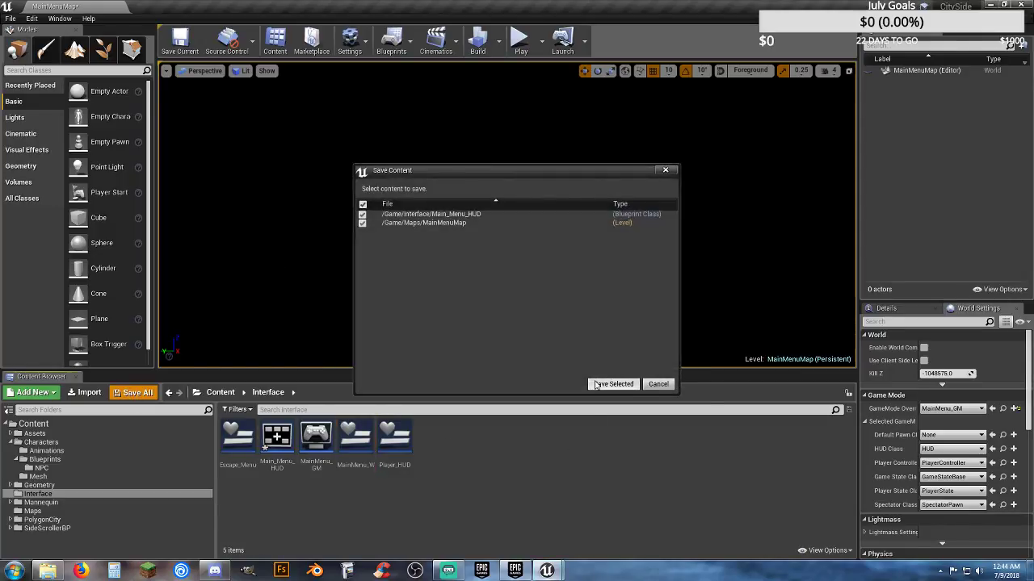
pyautogui.click(602, 383)
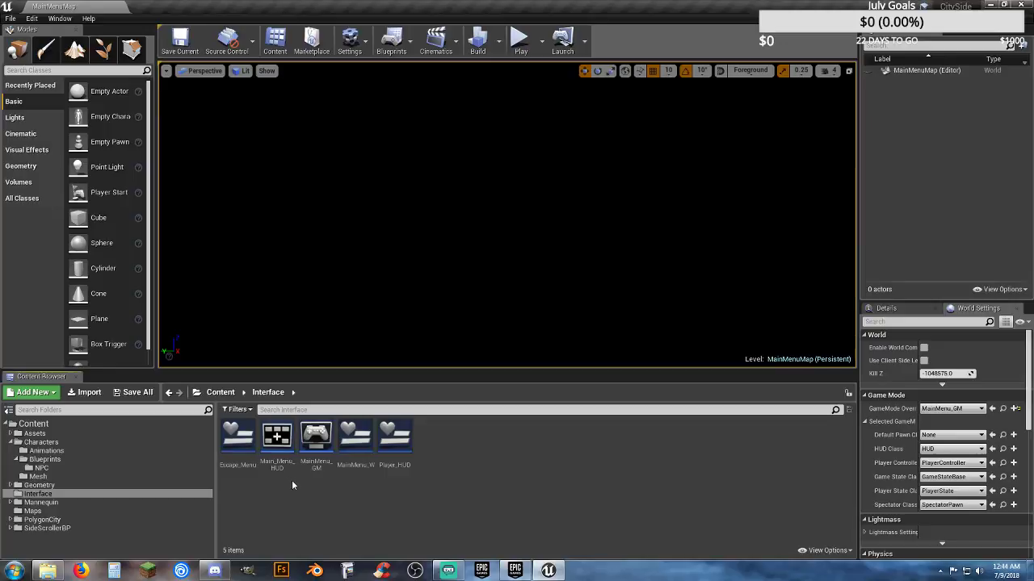
# - Open Main_Menu_HUD and delete the Event ActorBeginOverlap and Event Tick nodes from its event graph
pyautogui.doubleClick(281, 472)
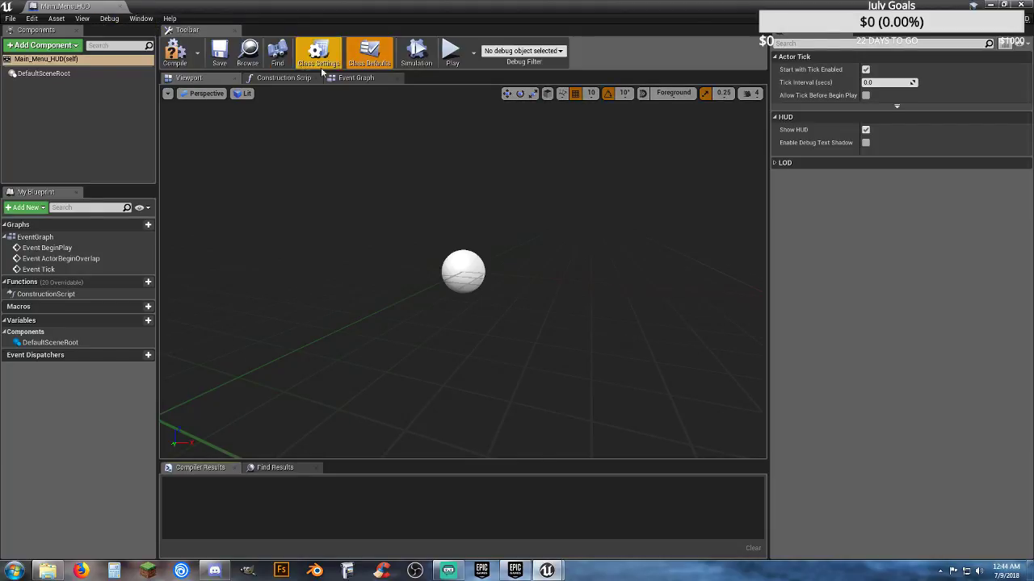
pyautogui.click(359, 78)
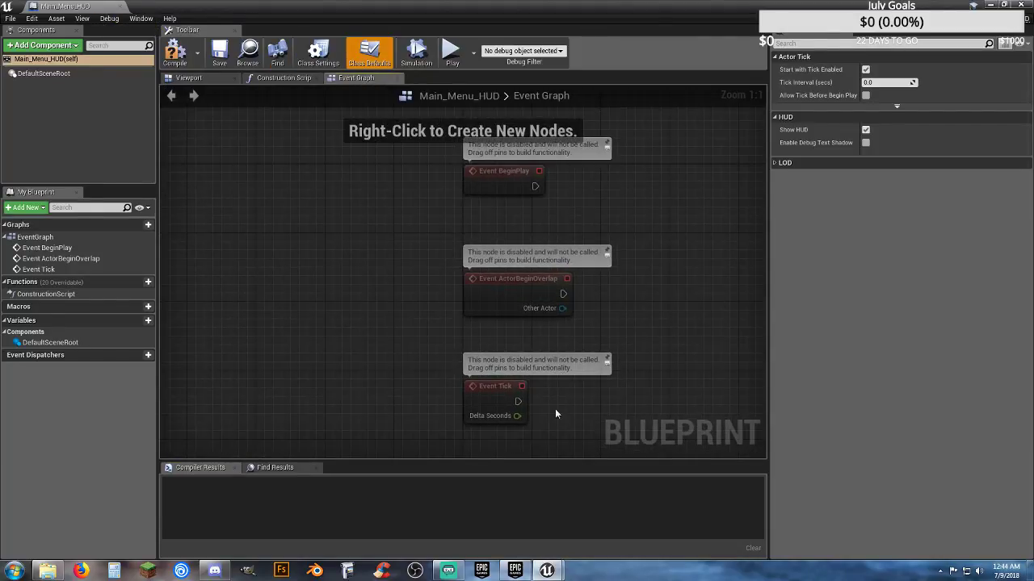
pyautogui.moveTo(554, 408); pyautogui.dragTo(421, 271)
pyautogui.press('Delete')
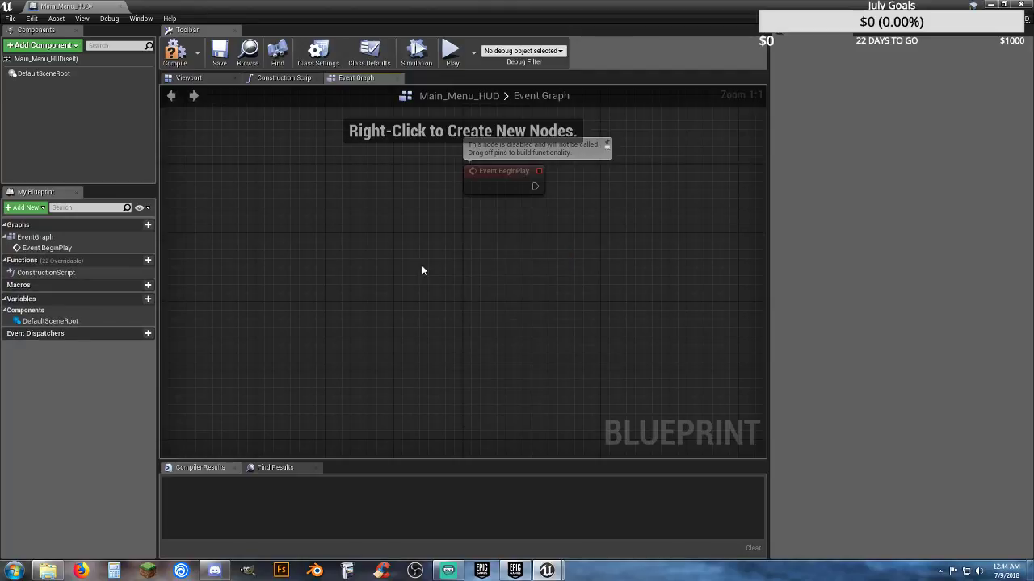
pyautogui.press('Home')
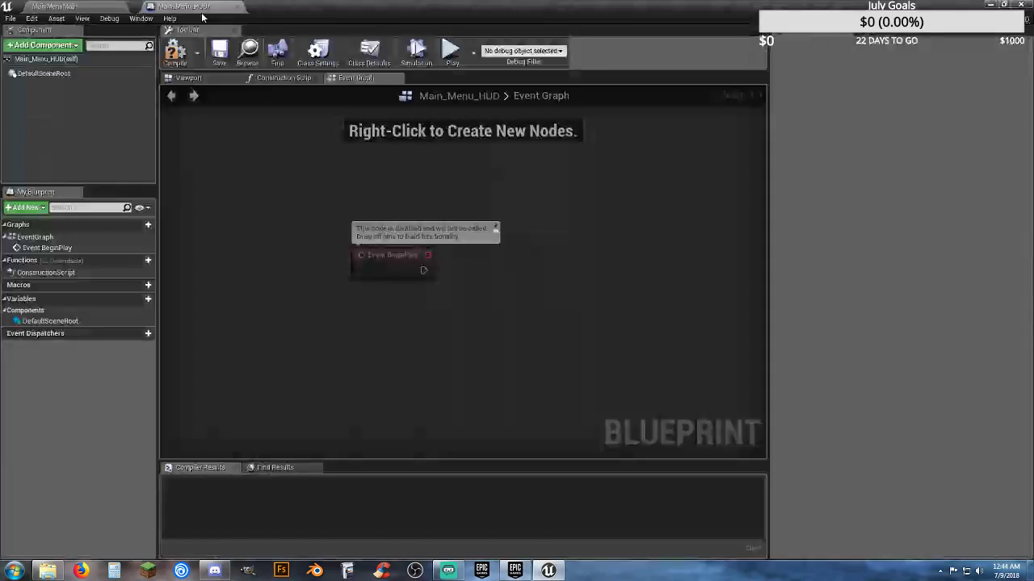
# - In MainMenuMap's level blueprint, remove the Get Player Controller, Create Widget, Add to Viewport, Set Input Mode UI Only and Show Mouse Cursor nodes
pyautogui.click(54, 5)
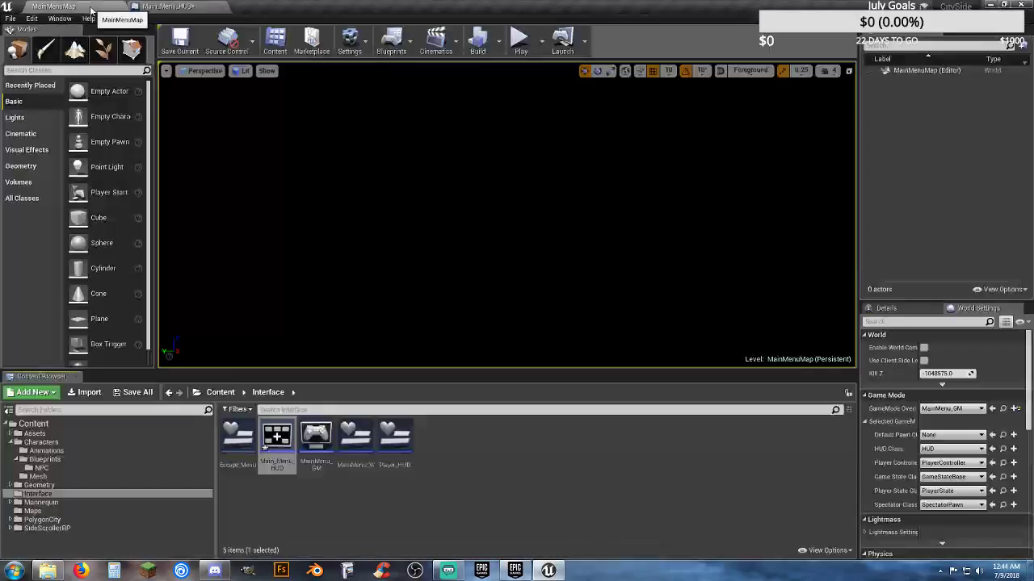
pyautogui.click(390, 40)
pyautogui.click(454, 134)
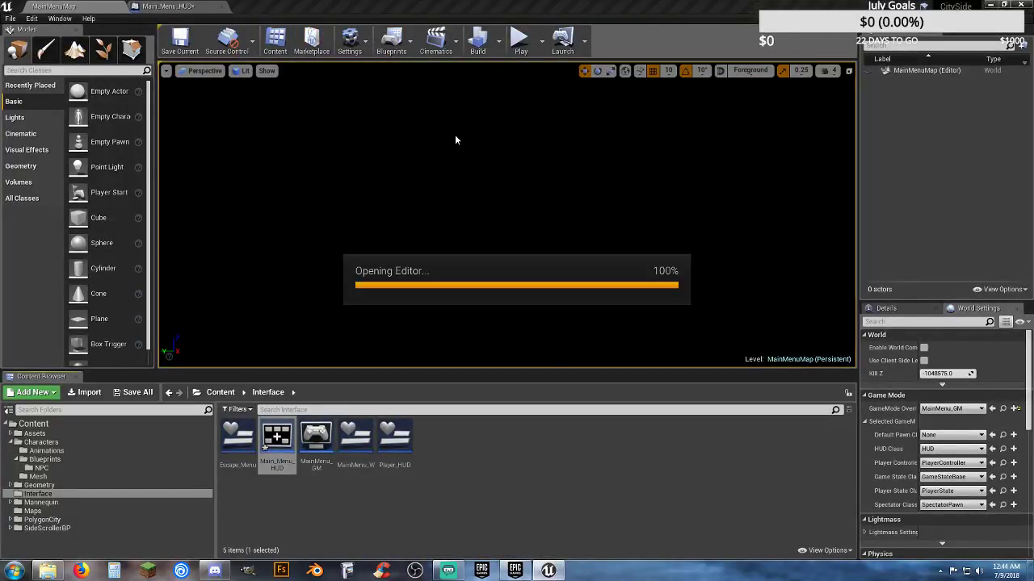
pyautogui.scroll(-2, 608, 314)
pyautogui.moveTo(707, 337); pyautogui.dragTo(510, 315, button='right')
pyautogui.moveTo(680, 313); pyautogui.dragTo(628, 316, button='right')
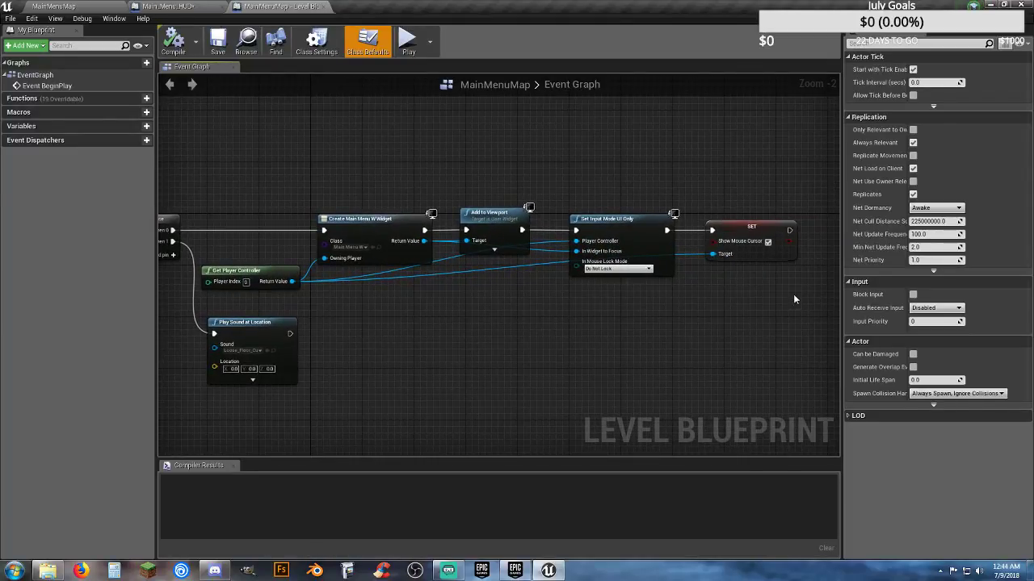
pyautogui.moveTo(793, 297); pyautogui.dragTo(266, 218)
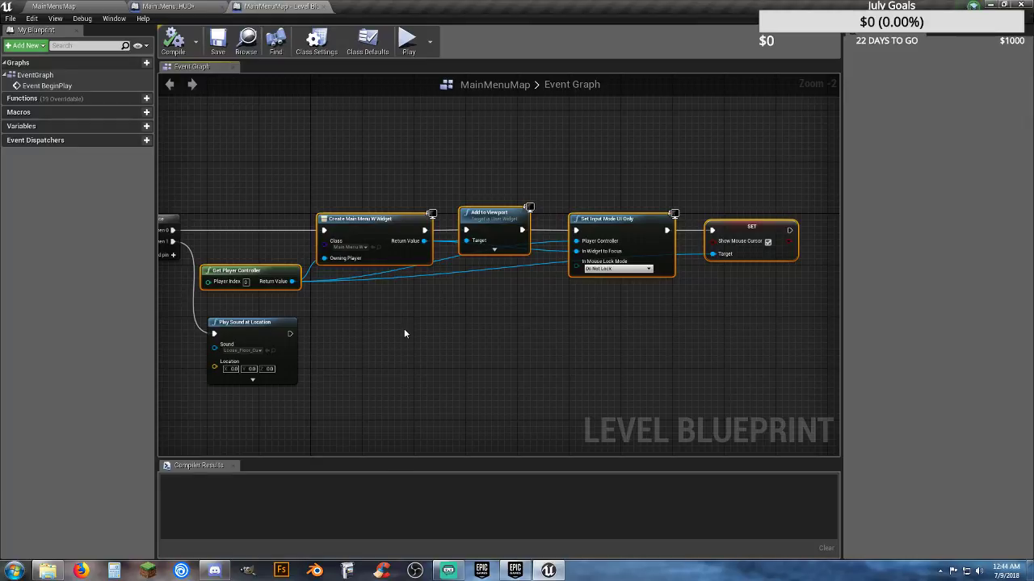
pyautogui.press('Delete')
# - In MainMenuMap's level blueprint, replace the Sequence node with a direct link from Event BeginPlay to Play Sound at Location; compile, save and close it
pyautogui.moveTo(364, 296); pyautogui.dragTo(540, 281, button='right')
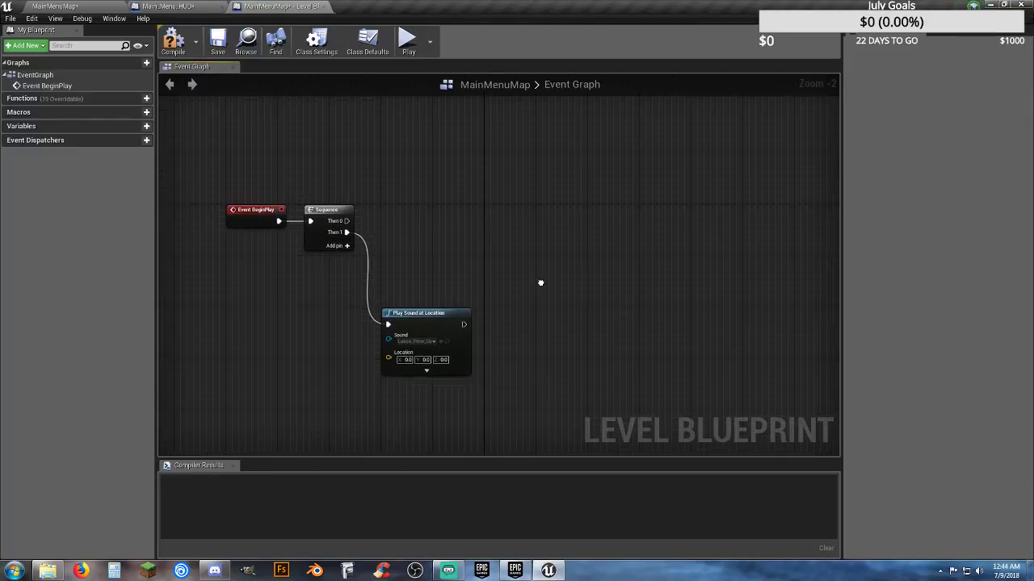
pyautogui.click(356, 209)
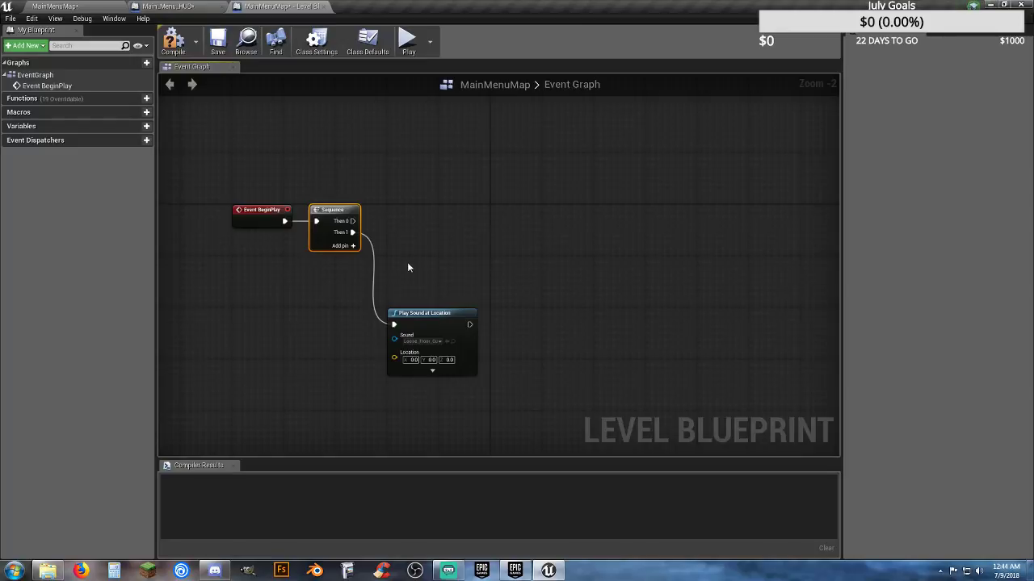
pyautogui.press('Delete')
pyautogui.moveTo(405, 326); pyautogui.dragTo(326, 220)
pyautogui.click(173, 41)
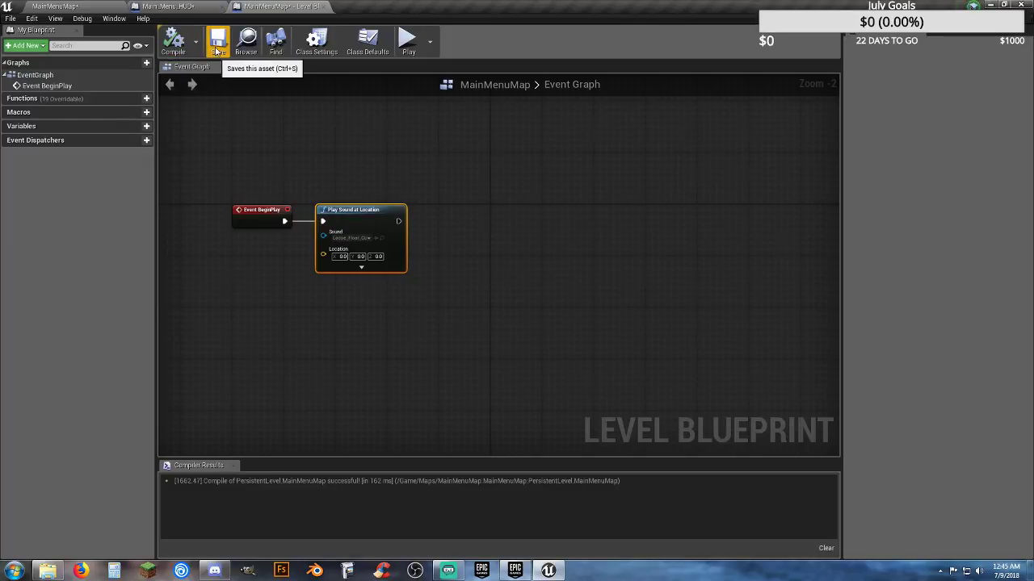
pyautogui.click(217, 40)
pyautogui.click(320, 7)
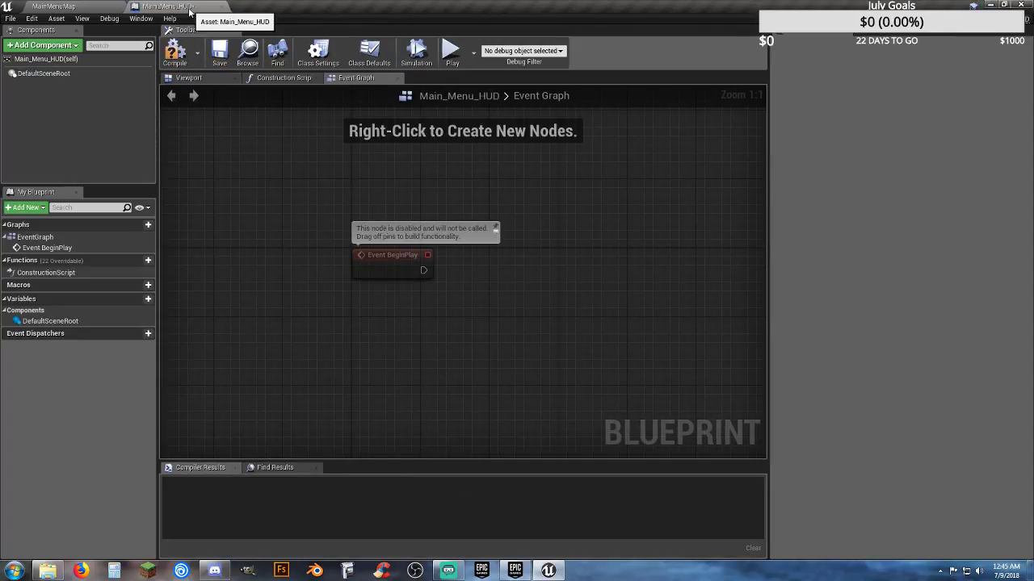
# - Paste the copied menu nodes into Main_Menu_HUD's event graph, connect Event BeginPlay to Create Main Menu W Widget, and compile and save the blueprint
pyautogui.moveTo(521, 350); pyautogui.dragTo(351, 322, button='right')
pyautogui.hotkey('ctrl', 'v')
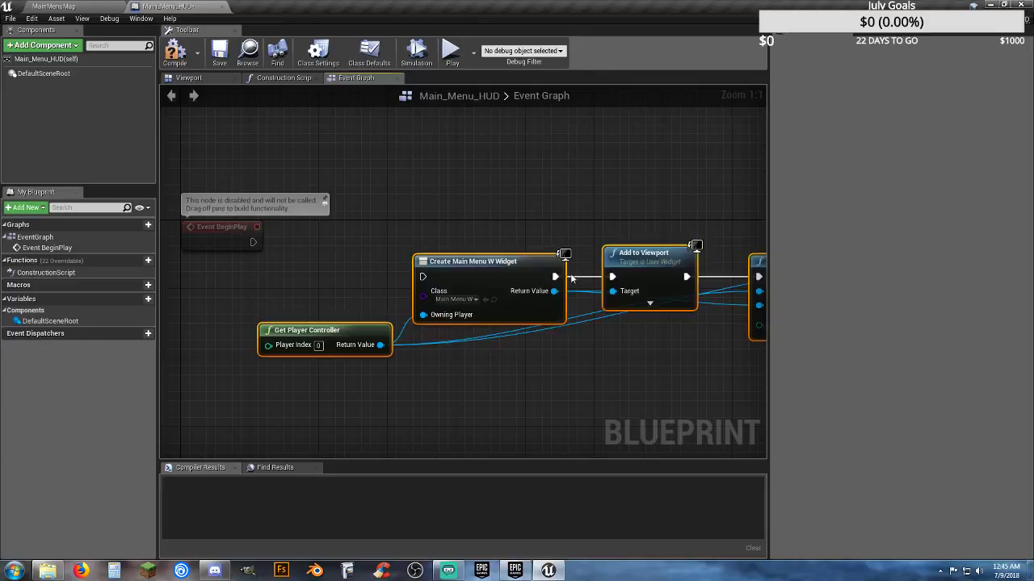
pyautogui.moveTo(422, 277); pyautogui.dragTo(253, 243)
pyautogui.moveTo(458, 272); pyautogui.dragTo(381, 237)
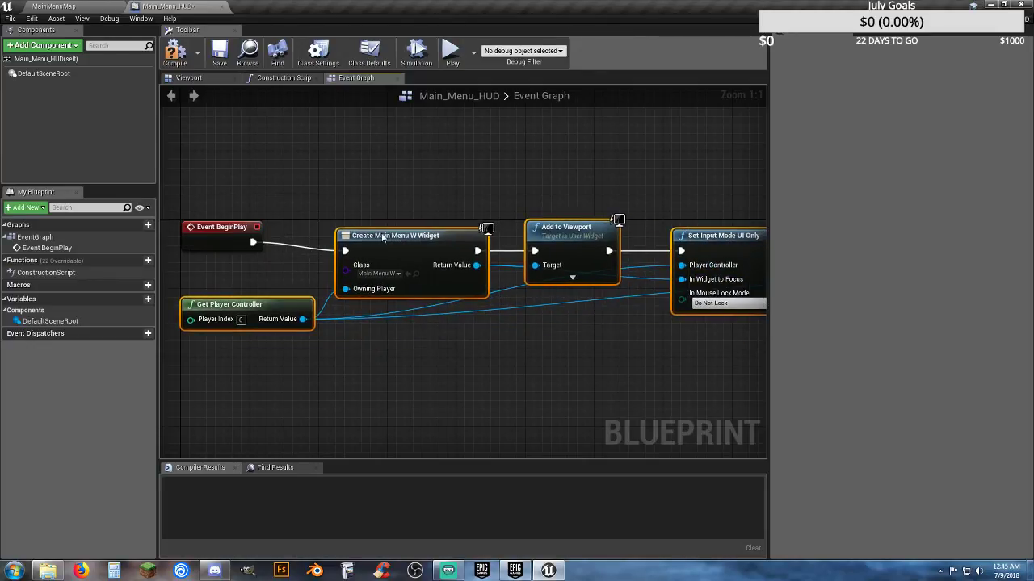
pyautogui.click(504, 323)
pyautogui.moveTo(504, 323); pyautogui.dragTo(483, 336, button='right')
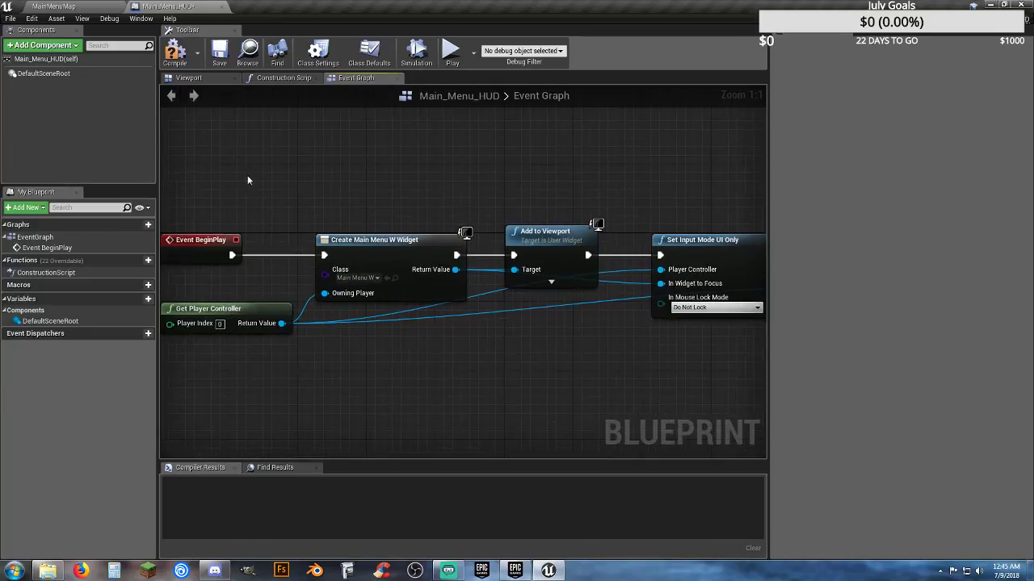
pyautogui.click(175, 51)
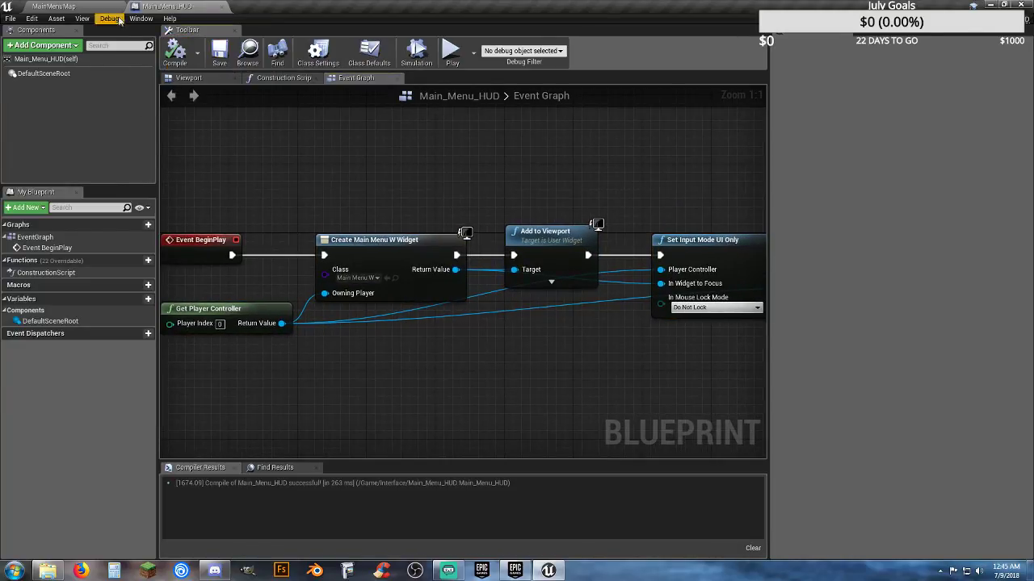
# - In MainMenuMap's world settings, choose MainMenu_GM as the game mode override with Main_Menu_HUD as its HUD class, and save the map
pyautogui.click(84, 6)
pyautogui.click(539, 440)
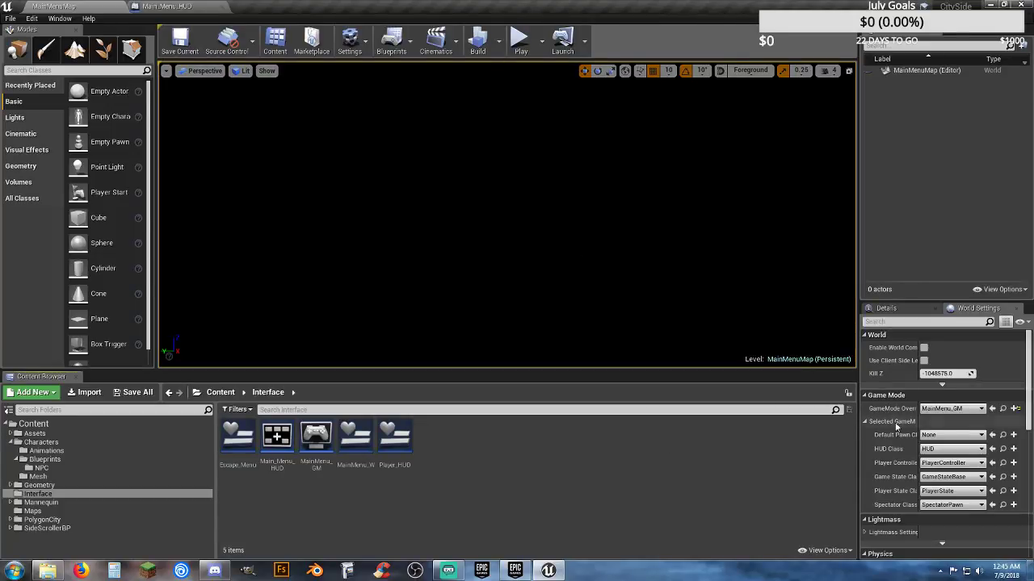
pyautogui.click(953, 410)
pyautogui.click(953, 410)
pyautogui.click(953, 410)
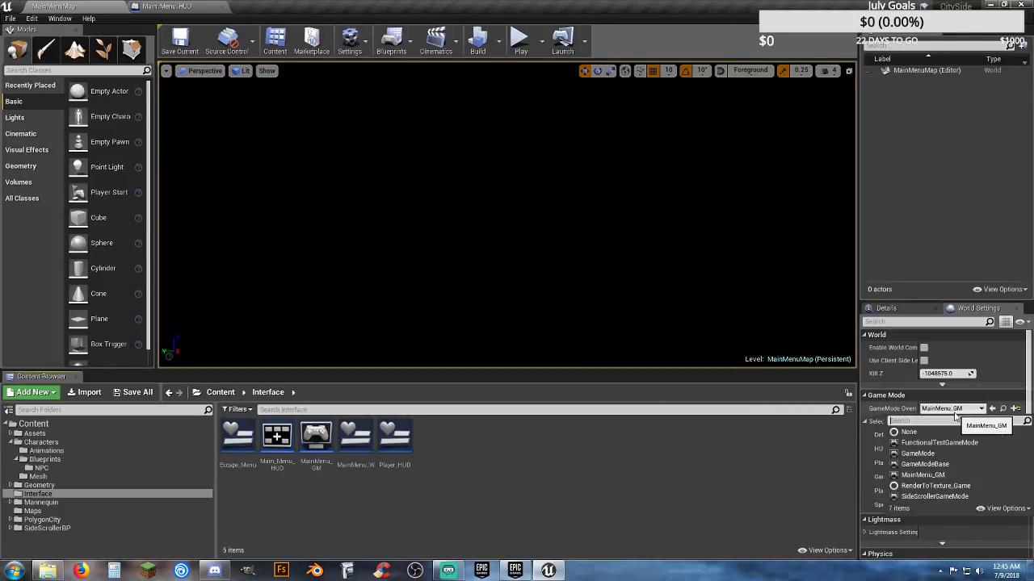
pyautogui.click(935, 475)
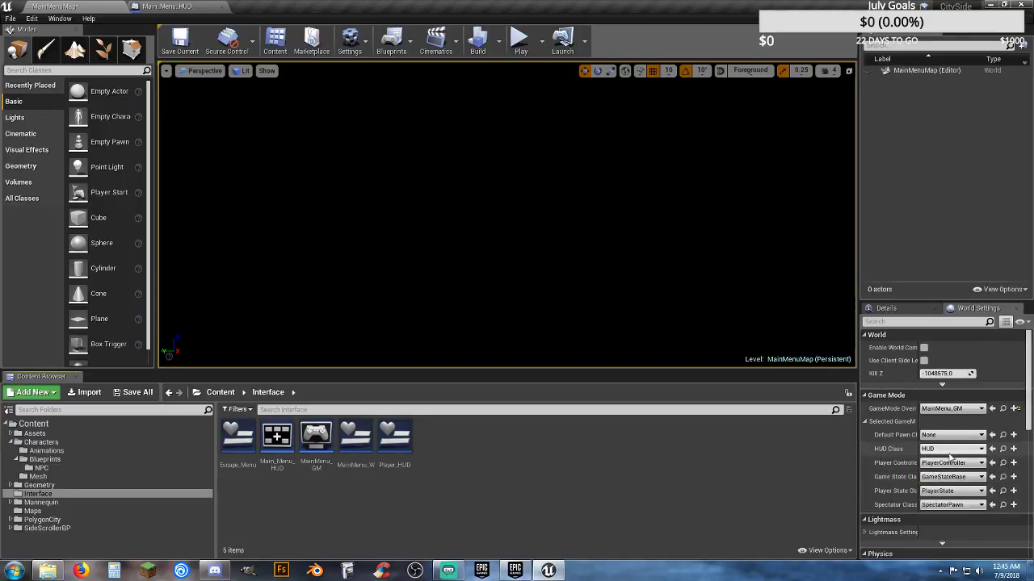
pyautogui.click(953, 450)
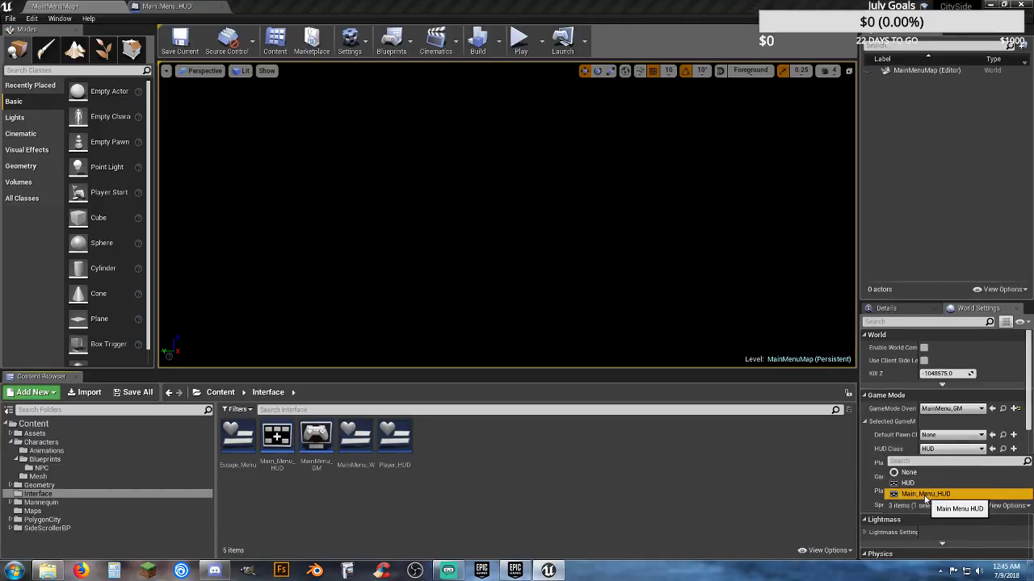
pyautogui.click(935, 494)
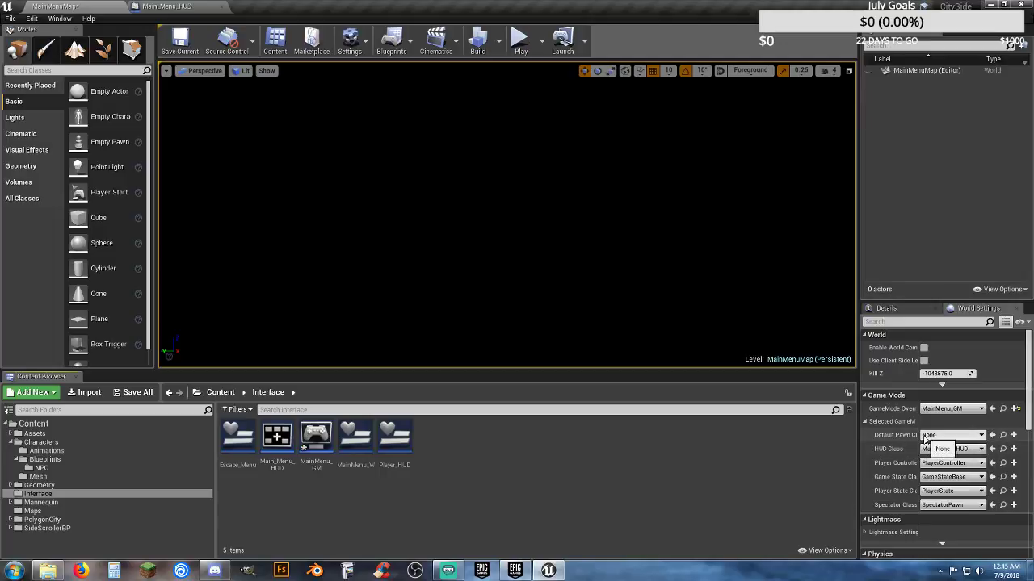
pyautogui.click(179, 38)
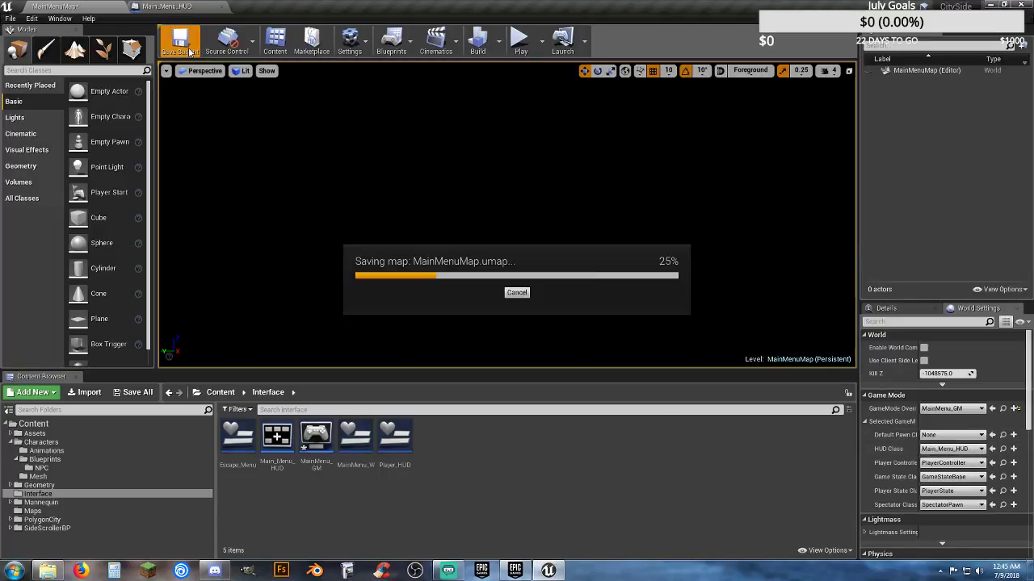
# - Play-test the main menu in the viewport, exit through its Exit Game option, and save the modified MainMenu_GM blueprint
pyautogui.click(520, 40)
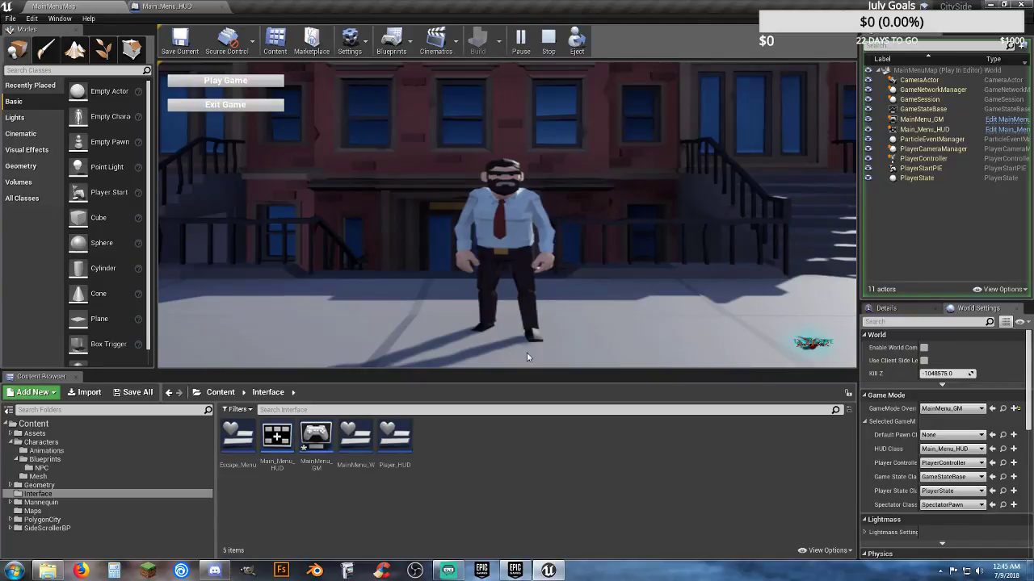
pyautogui.click(270, 104)
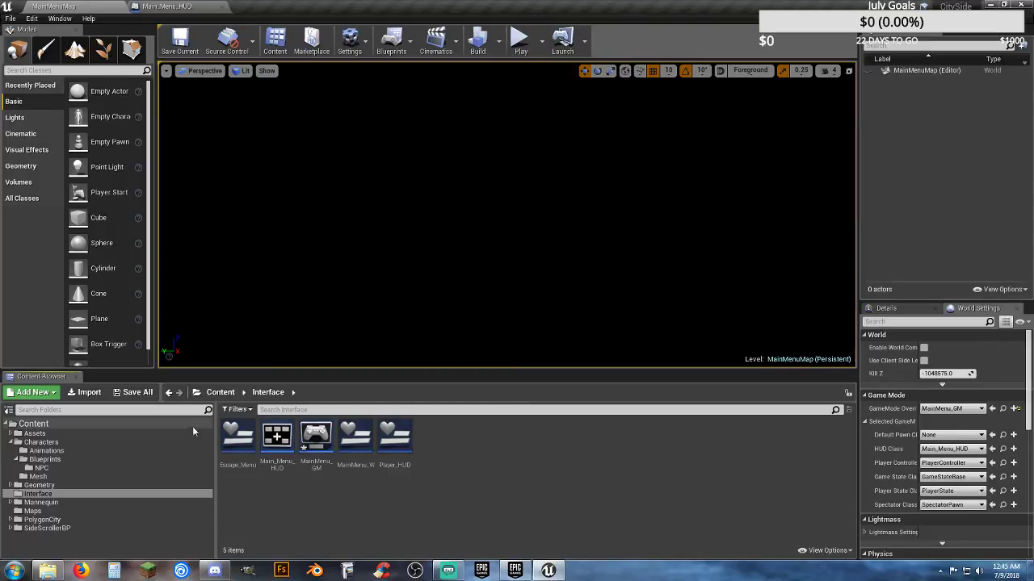
pyautogui.click(135, 393)
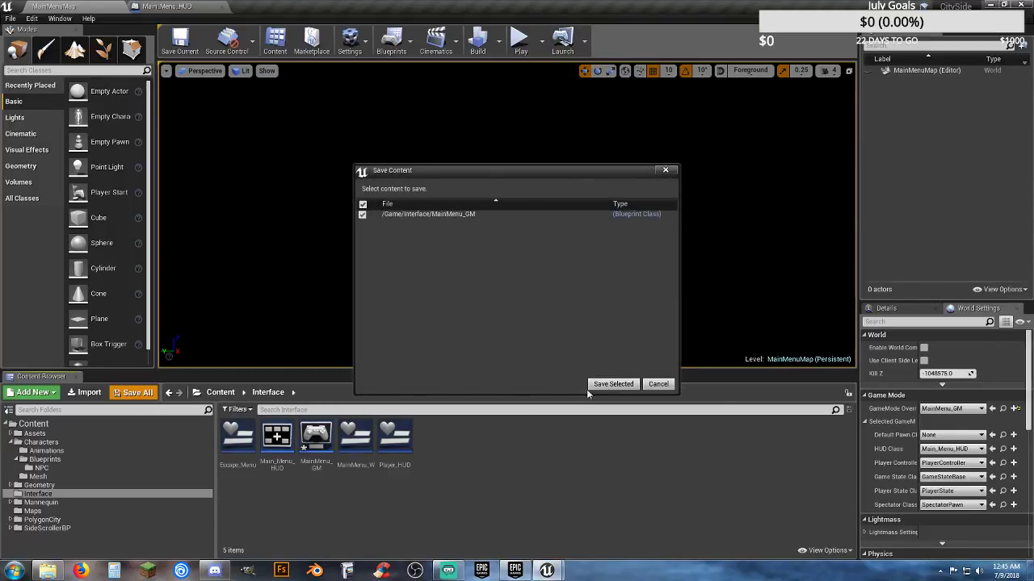
pyautogui.click(605, 384)
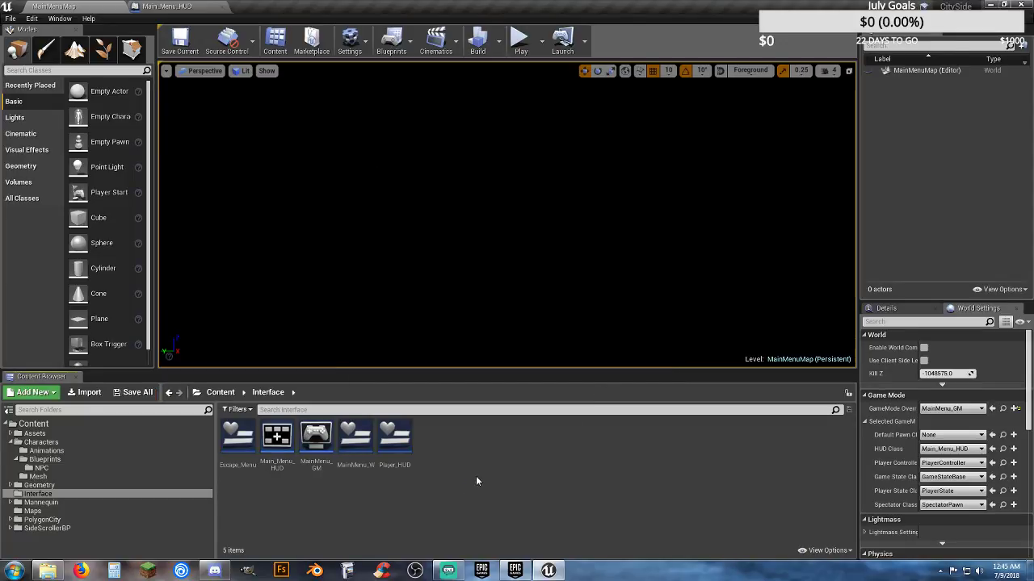
# - Launch the project as a standalone game, start play from the main menu, and run the character back and forth to check the health bar
pyautogui.click(541, 41)
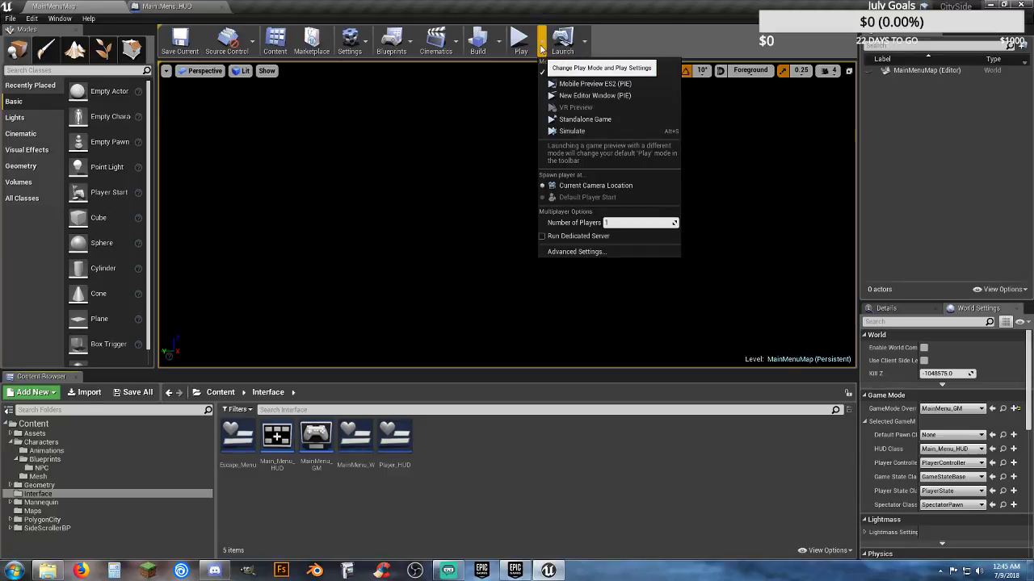
pyautogui.click(583, 120)
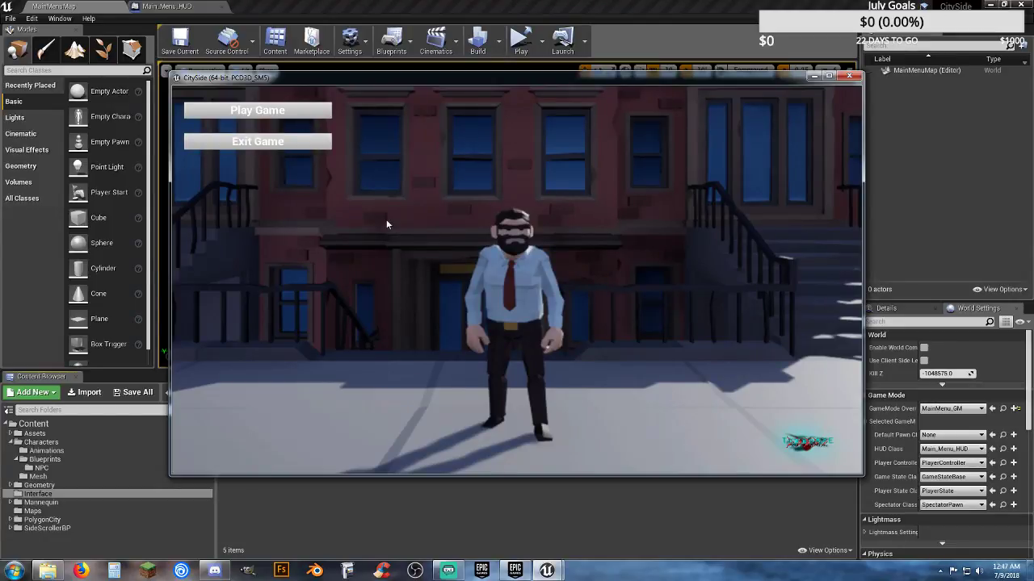
pyautogui.click(309, 115)
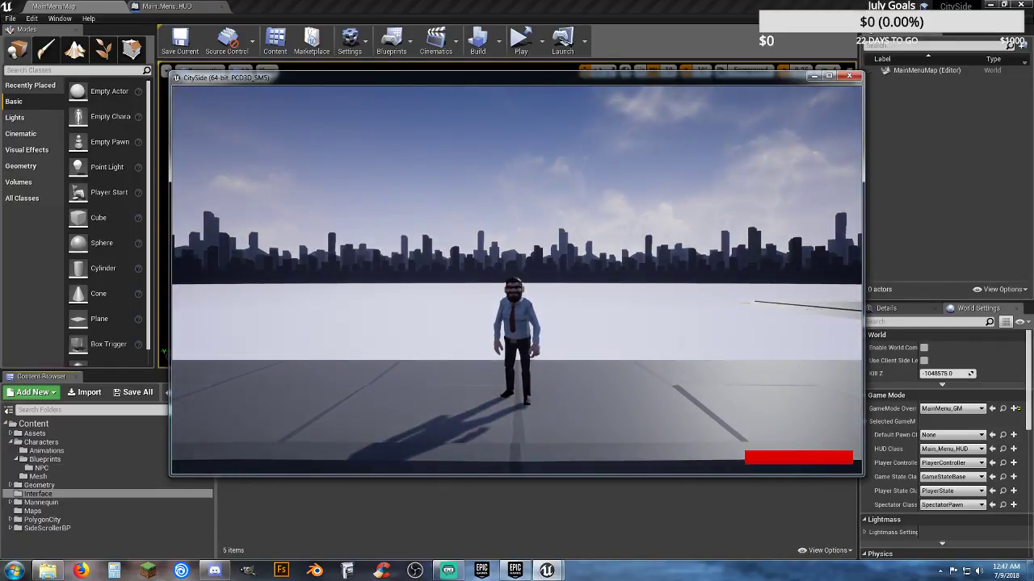
pyautogui.press('d')
pyautogui.press('d')
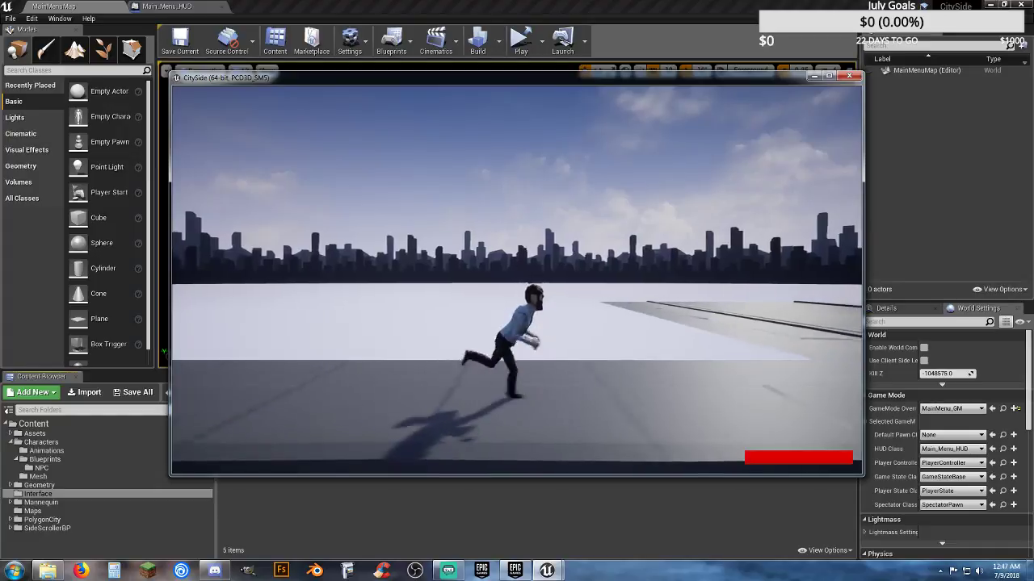
pyautogui.press('d')
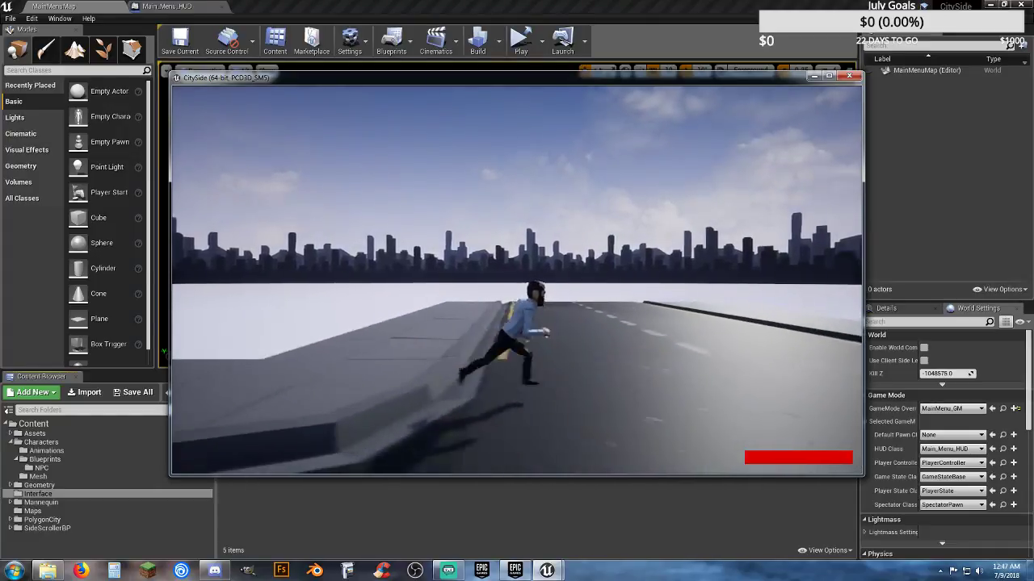
pyautogui.press('a')
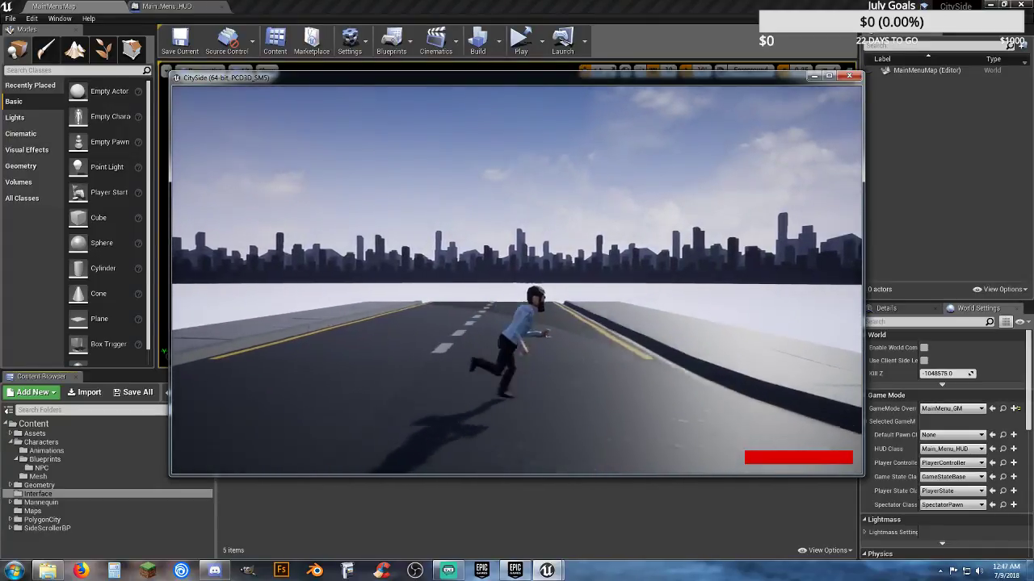
pyautogui.press('d')
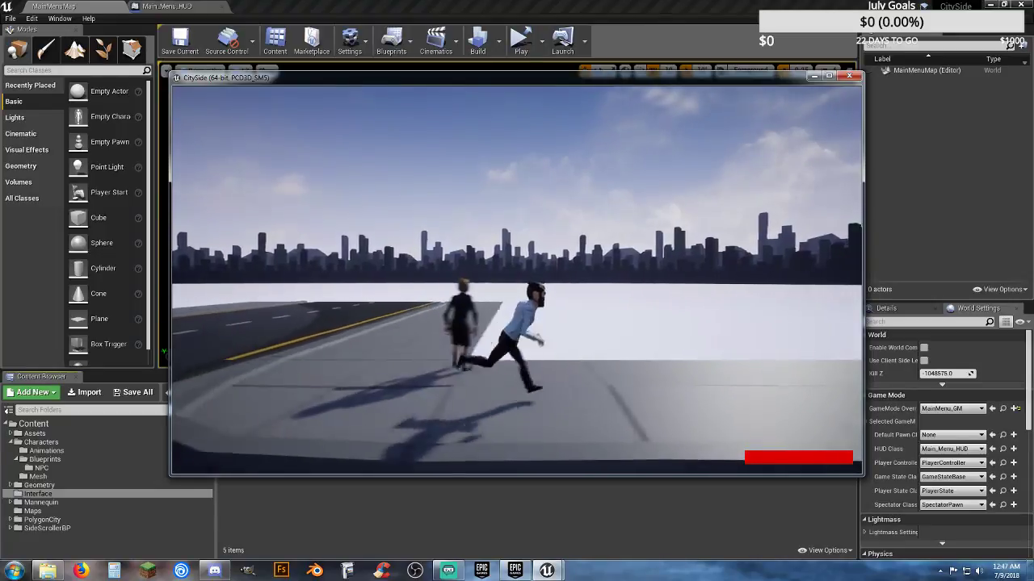
pyautogui.press('d')
pyautogui.press('a')
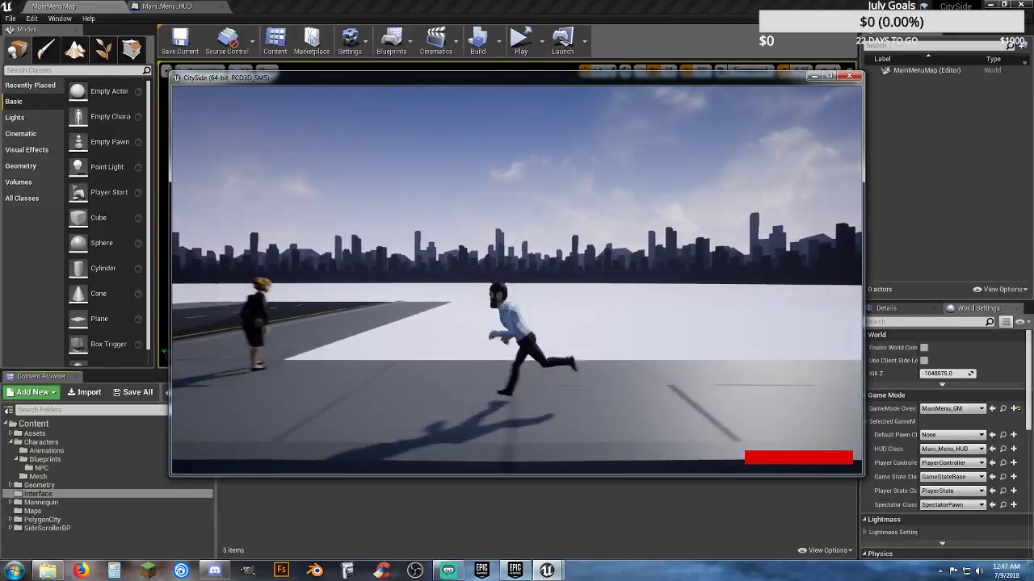
pyautogui.press('d')
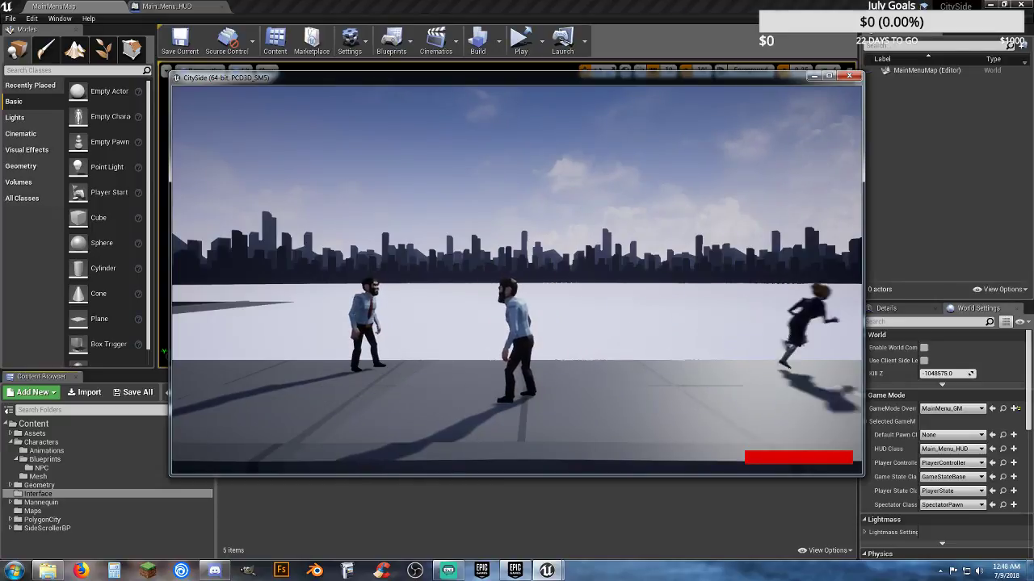
pyautogui.press('a')
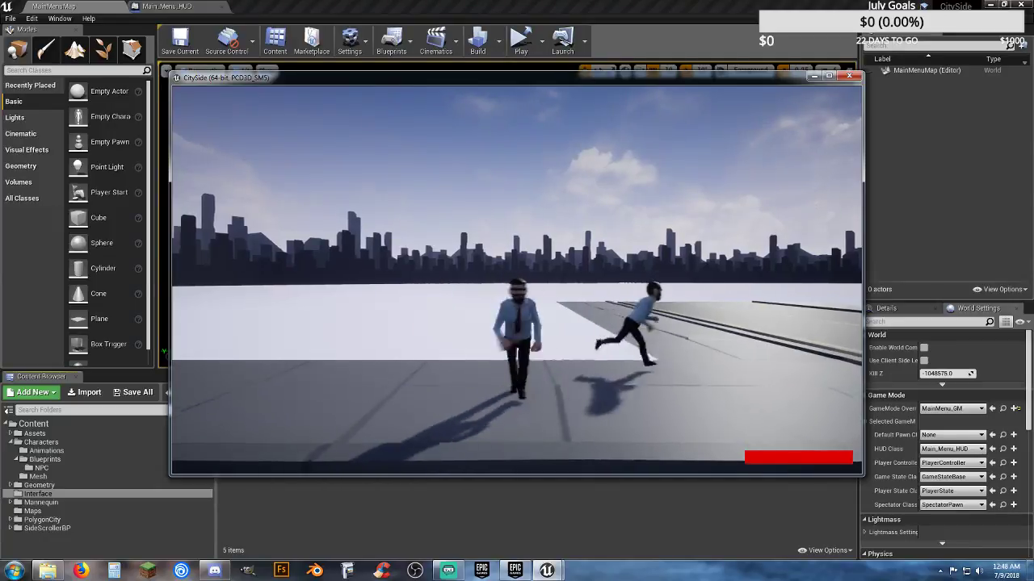
# - Open the in-game escape menu, return to the main menu to check it, and exit the standalone game
pyautogui.press('Escape')
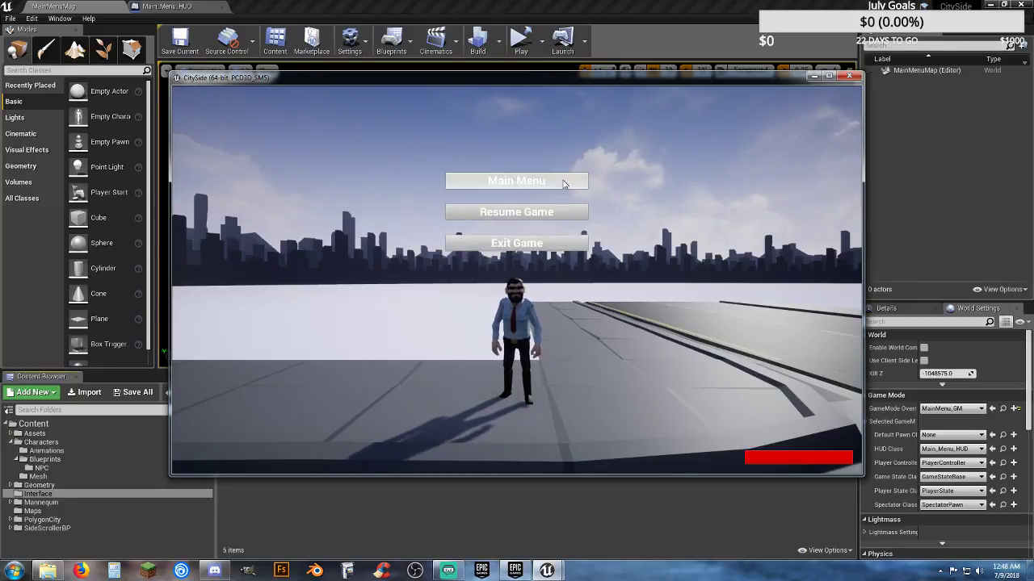
pyautogui.click(516, 180)
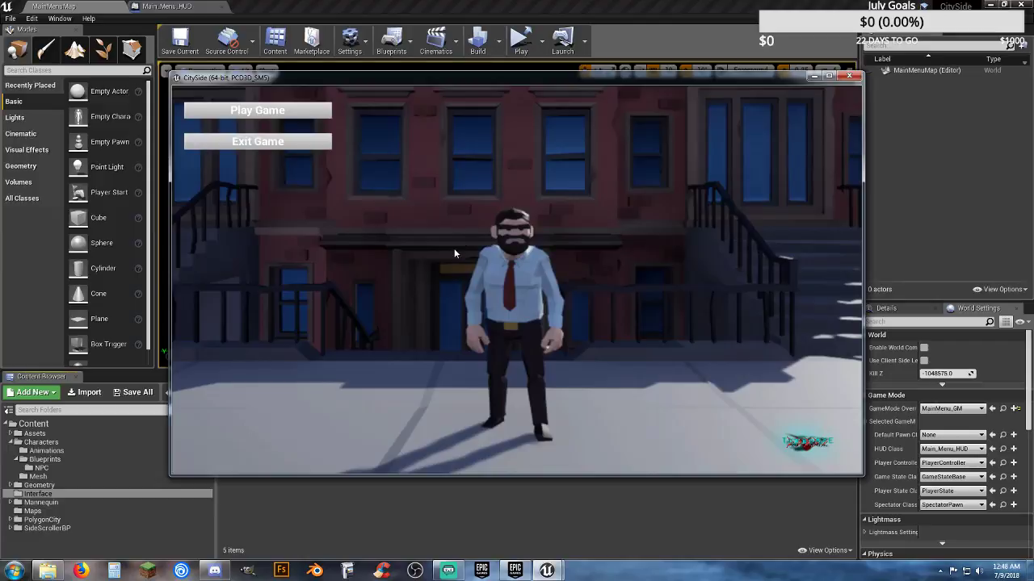
pyautogui.click(292, 145)
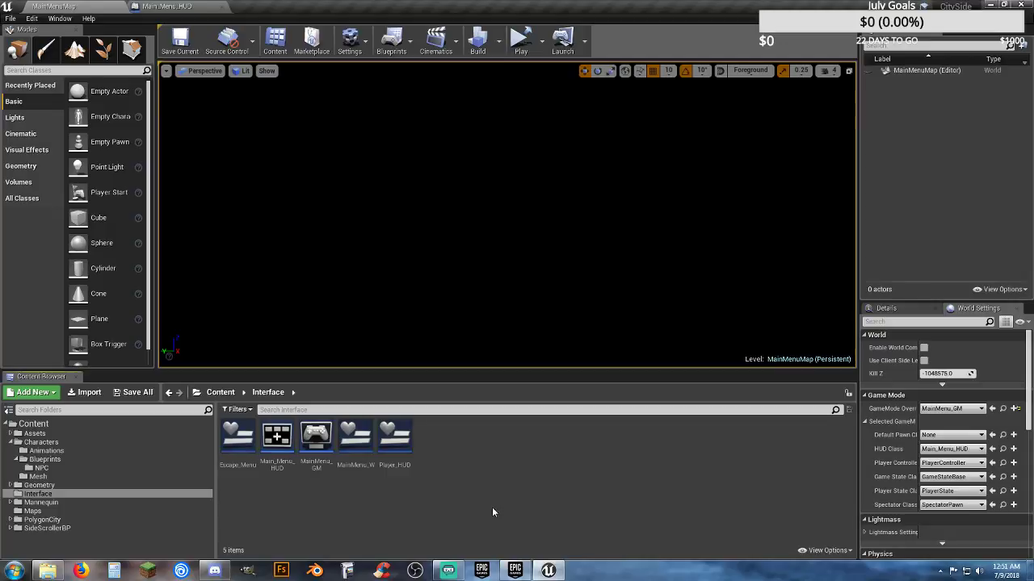
# - Close the Main_Menu_HUD blueprint editor and save all modified assets
pyautogui.click(219, 7)
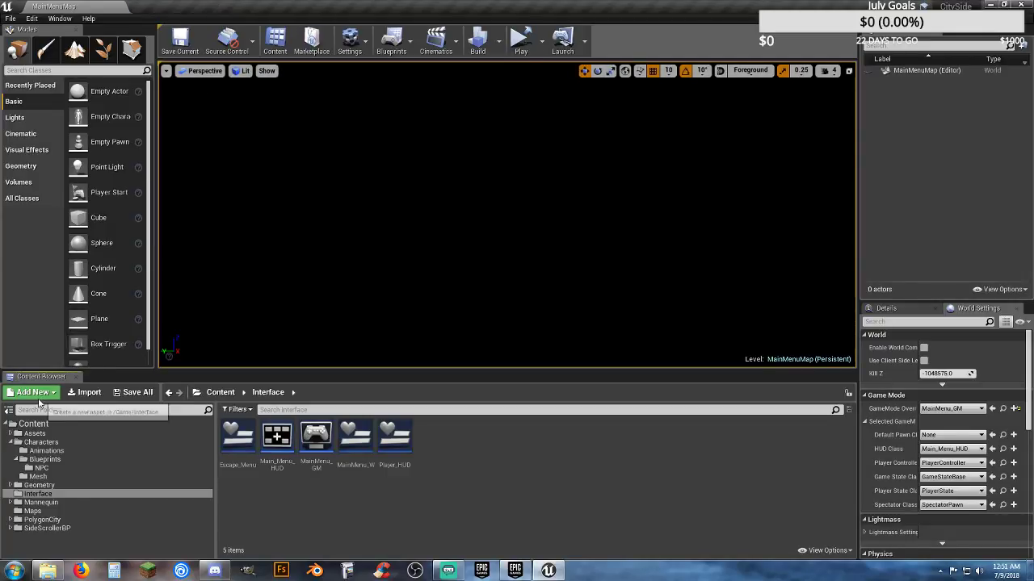
pyautogui.click(124, 396)
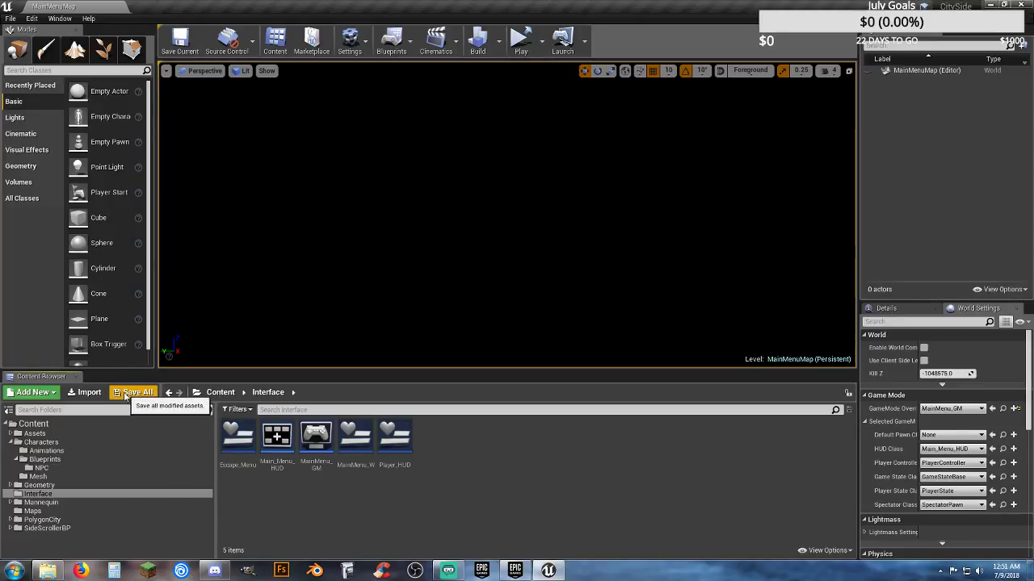